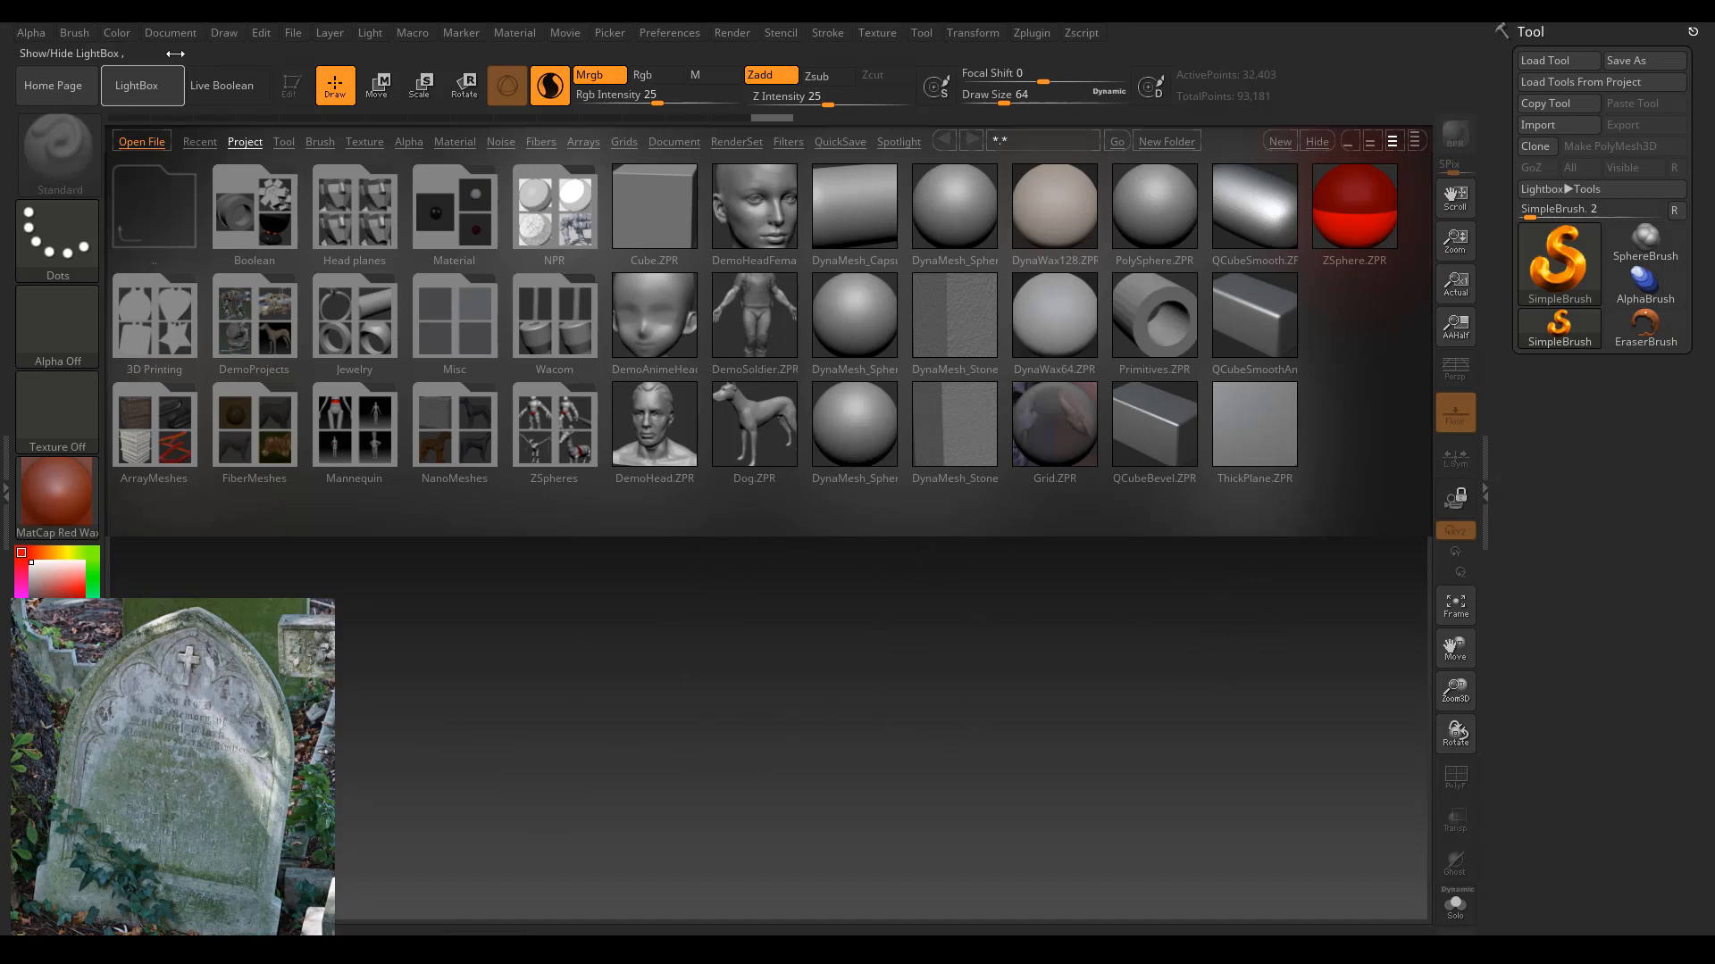
Hide LightBox and choose the Cylinder3D primitive as the current tool.
click(143, 89)
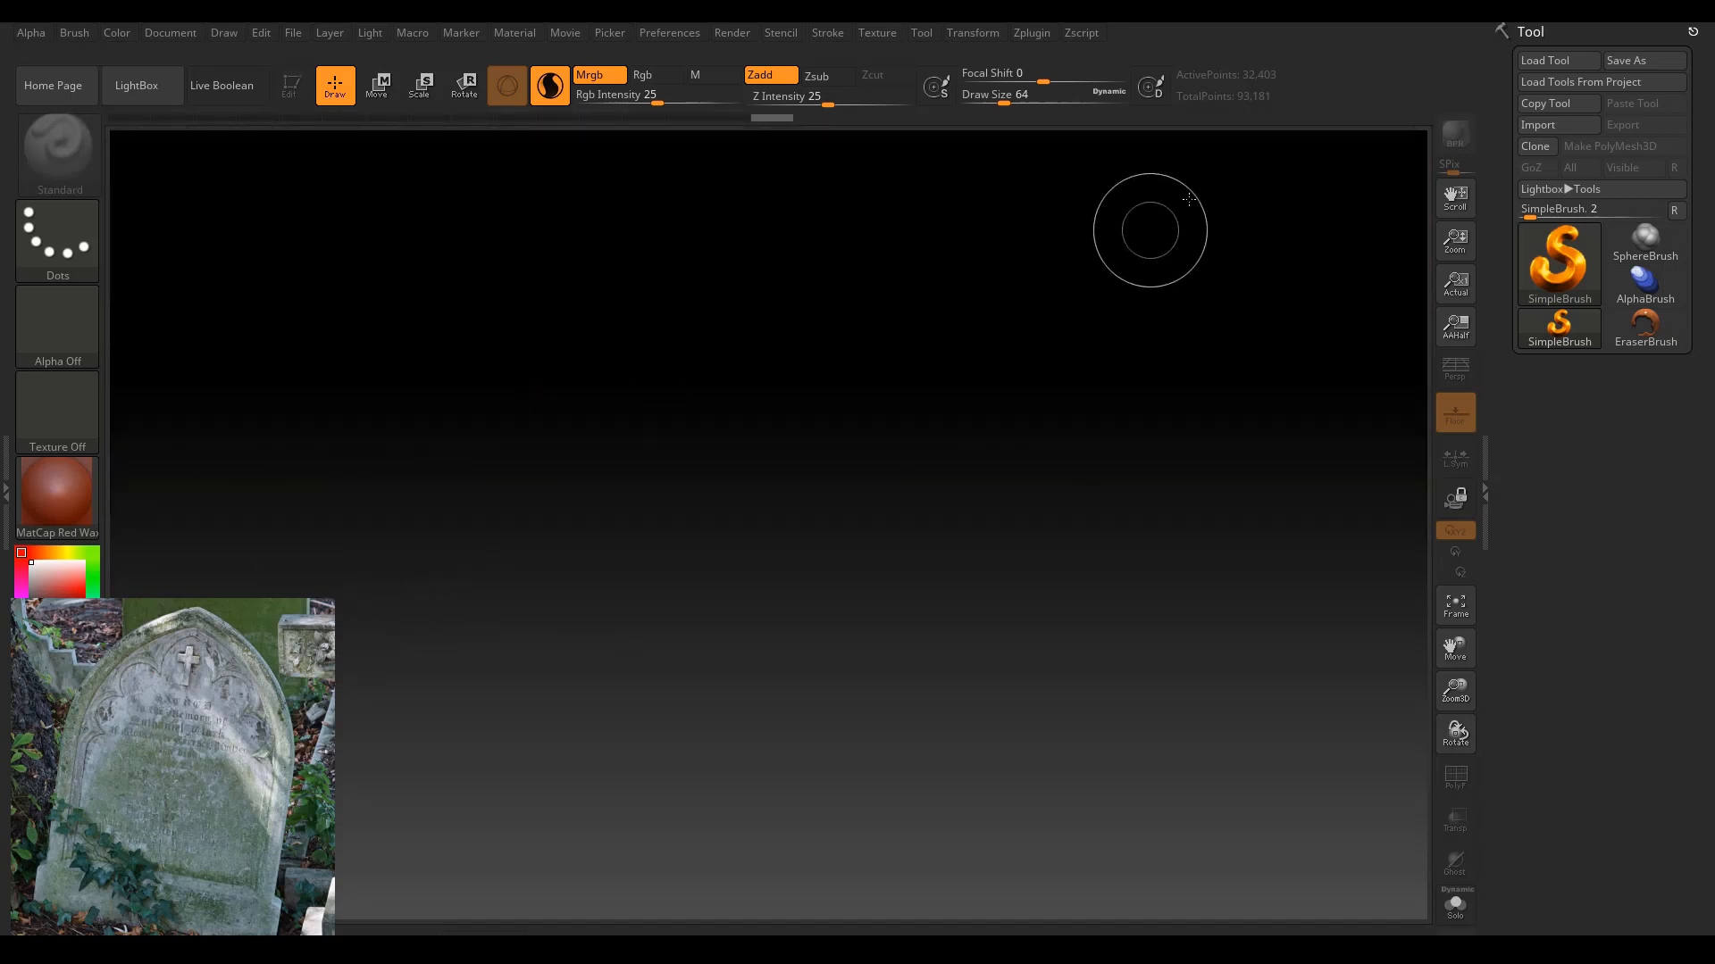
mouse_move(1559, 265)
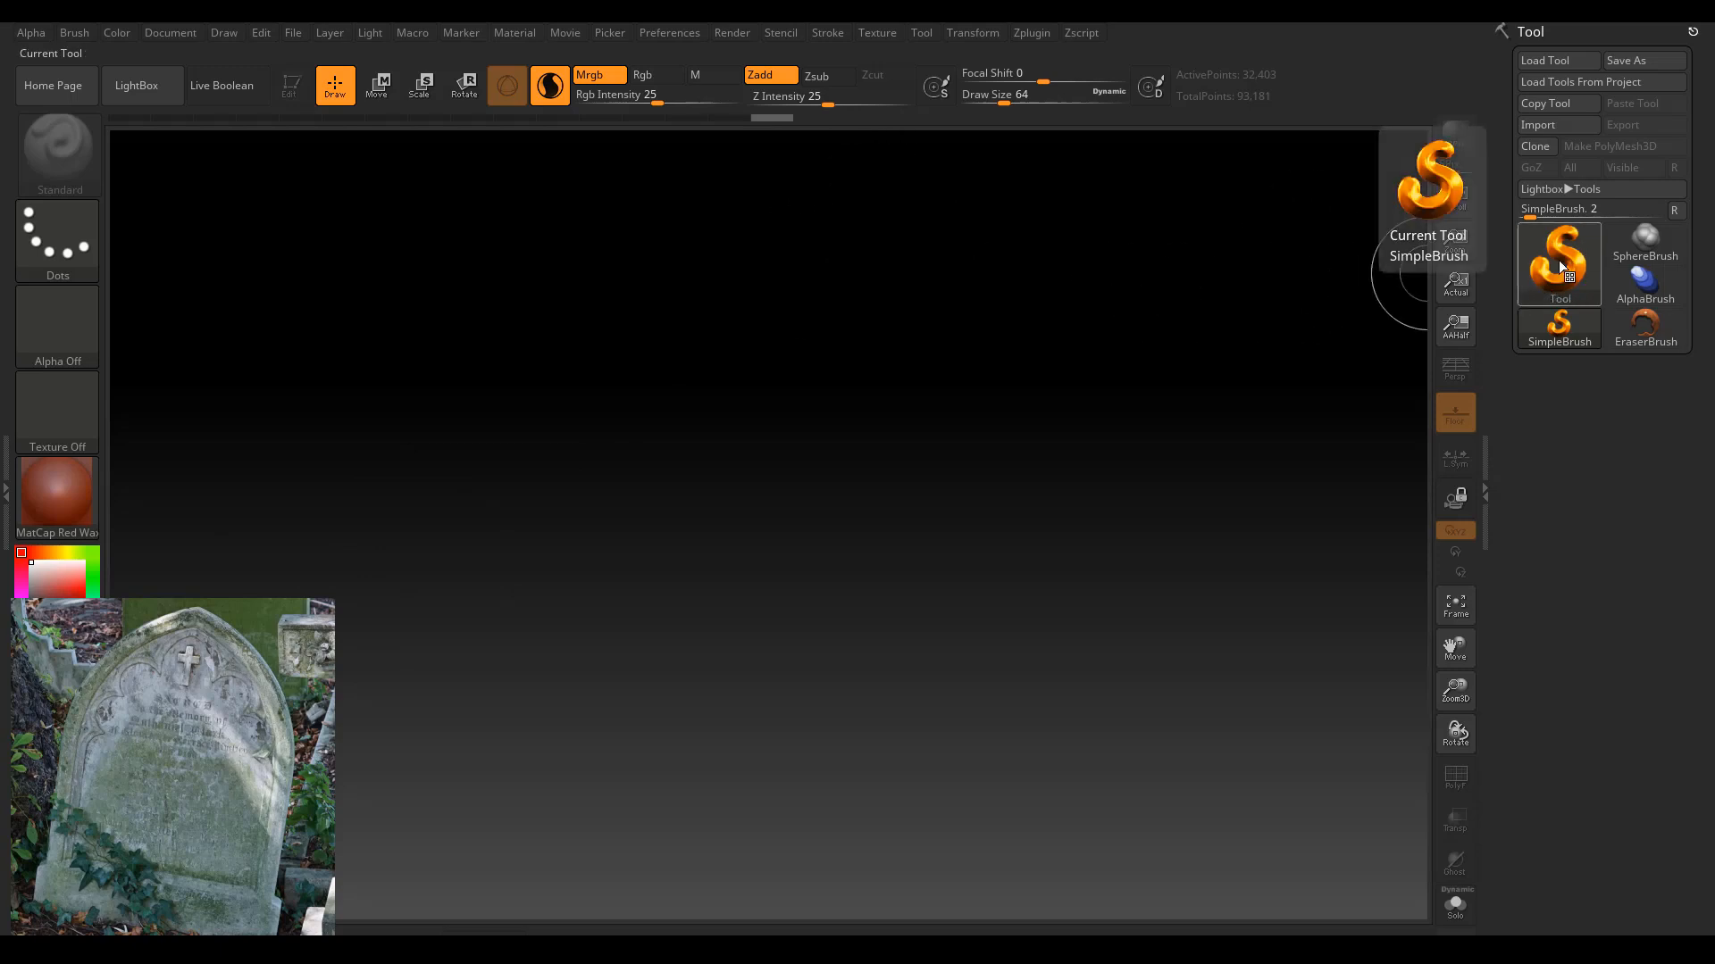
click(1570, 272)
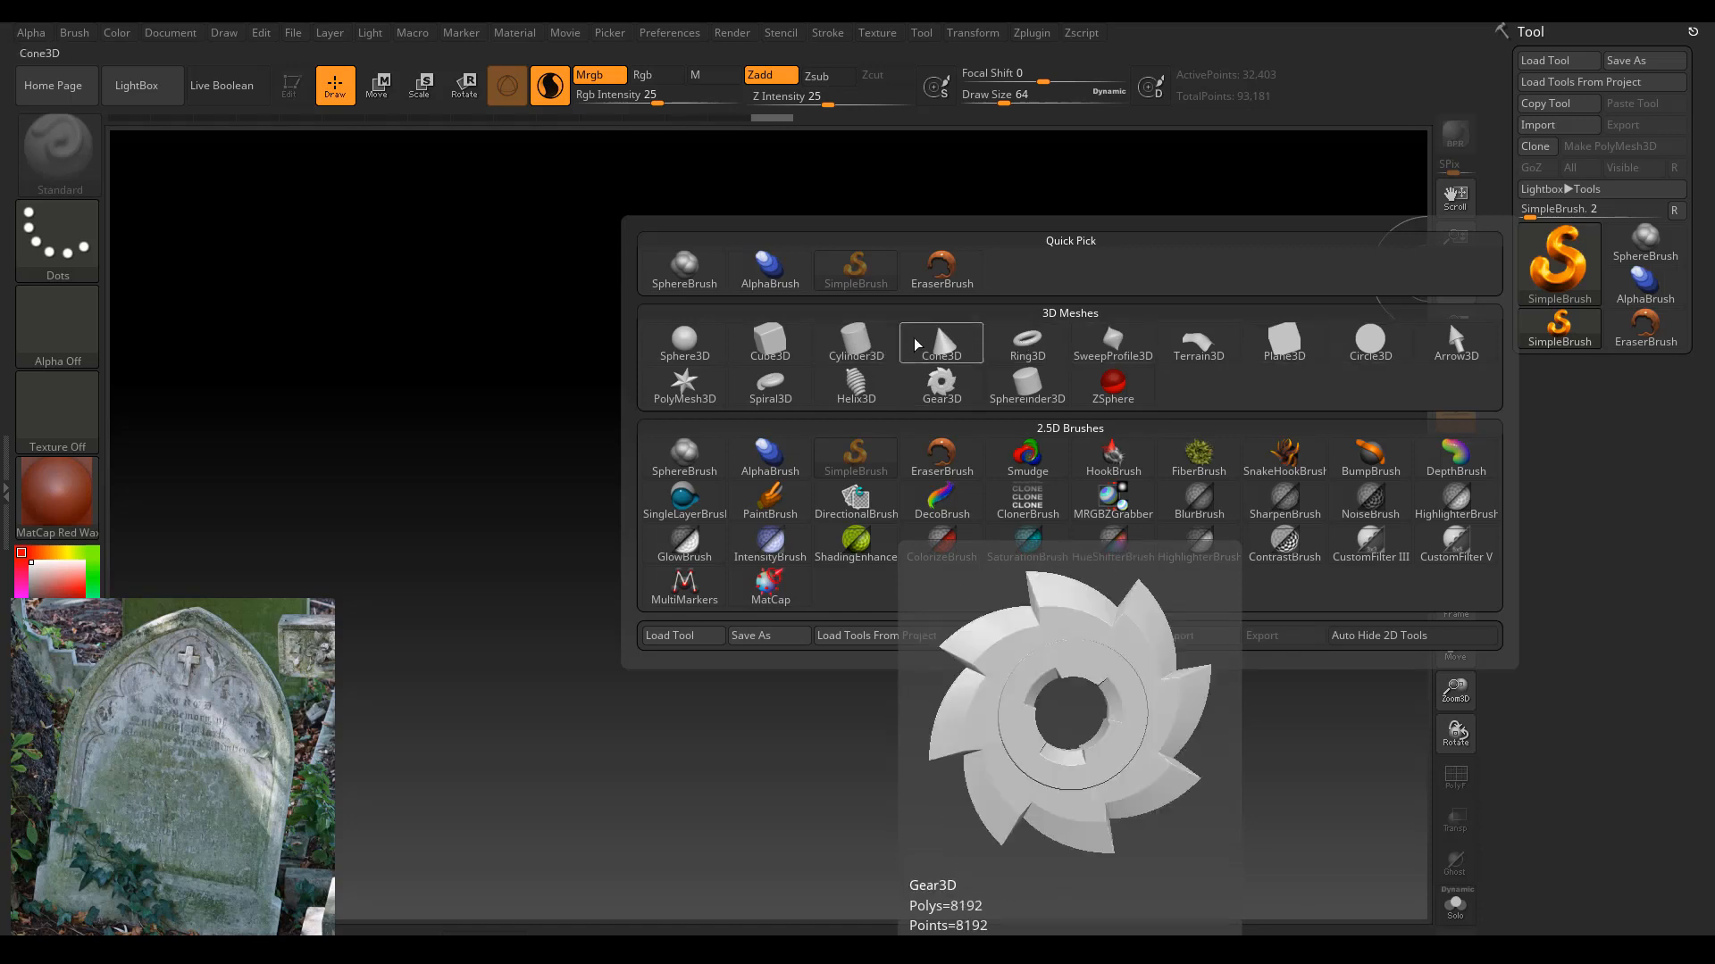
click(848, 348)
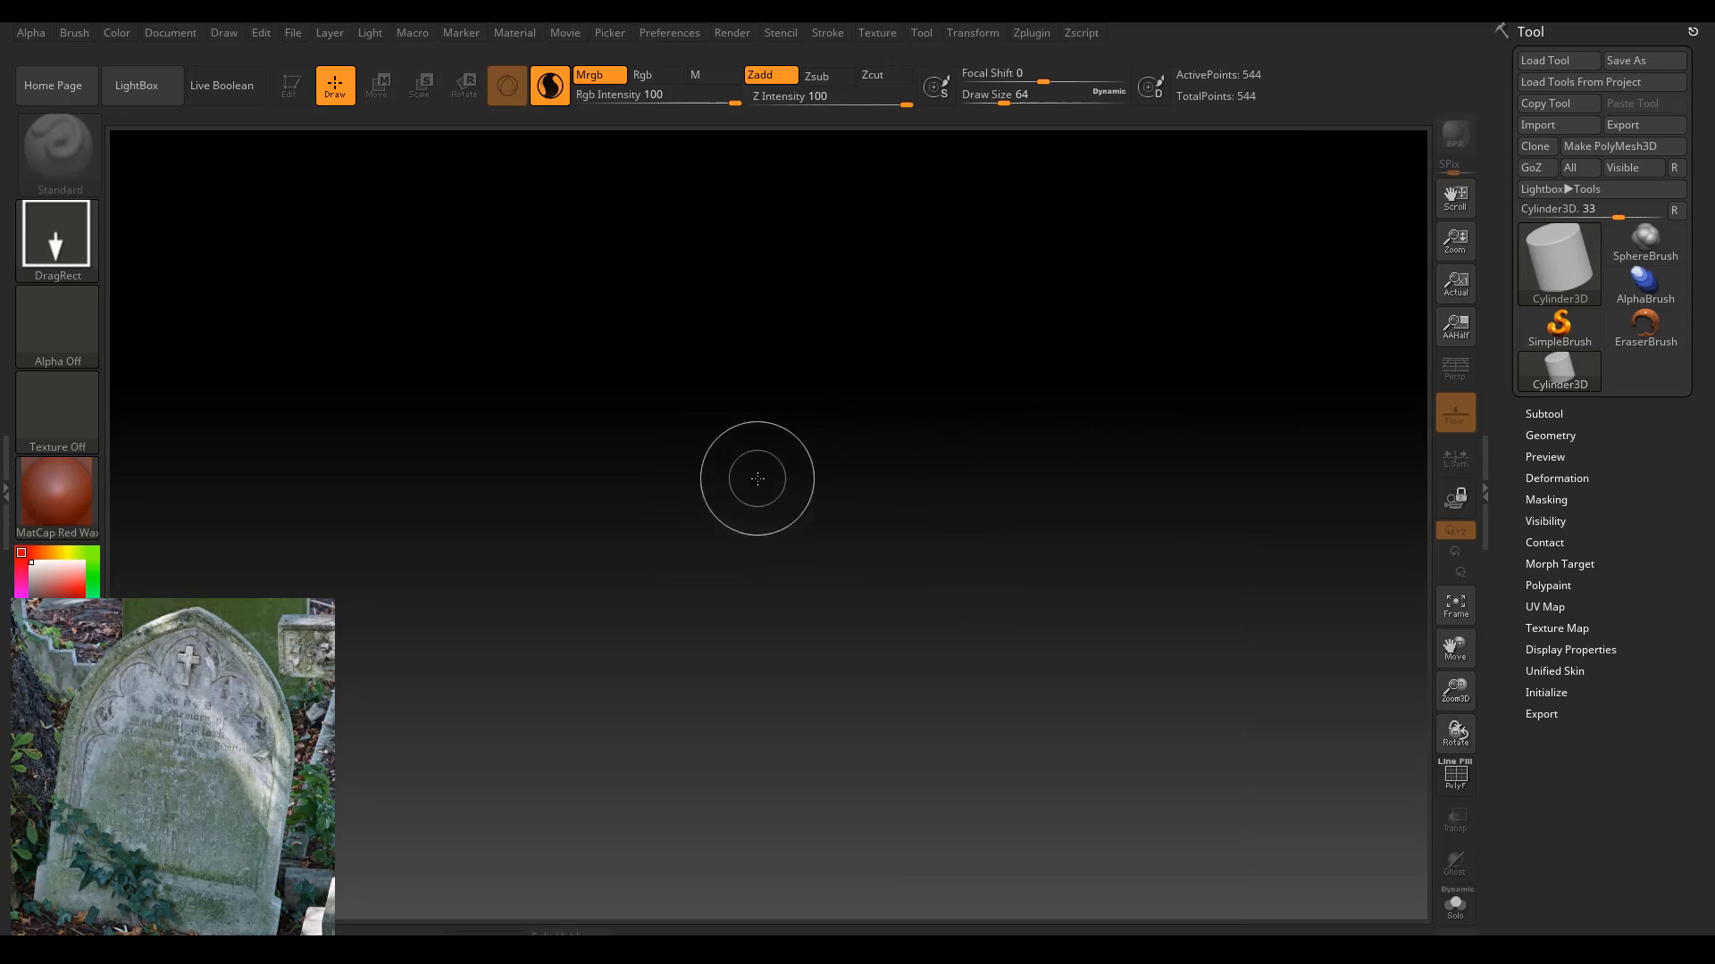
Draw a cylinder in the middle of the canvas and turn on Edit mode for it.
drag(758, 479, 759, 763)
key(t)
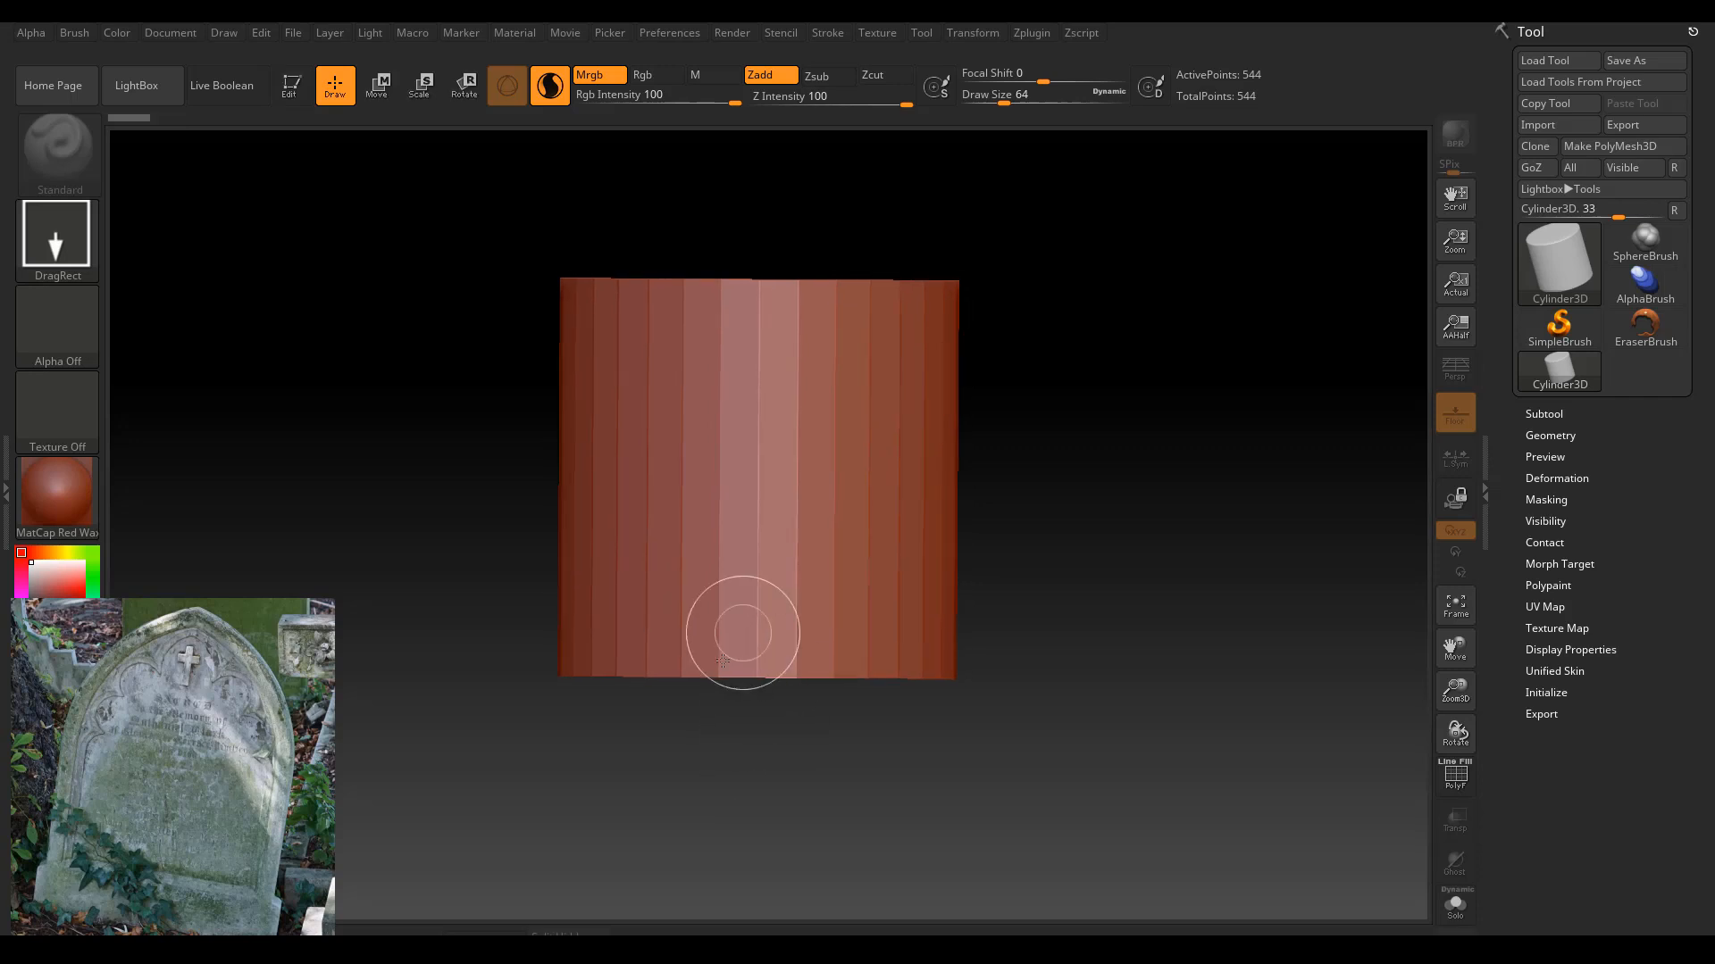
click(295, 96)
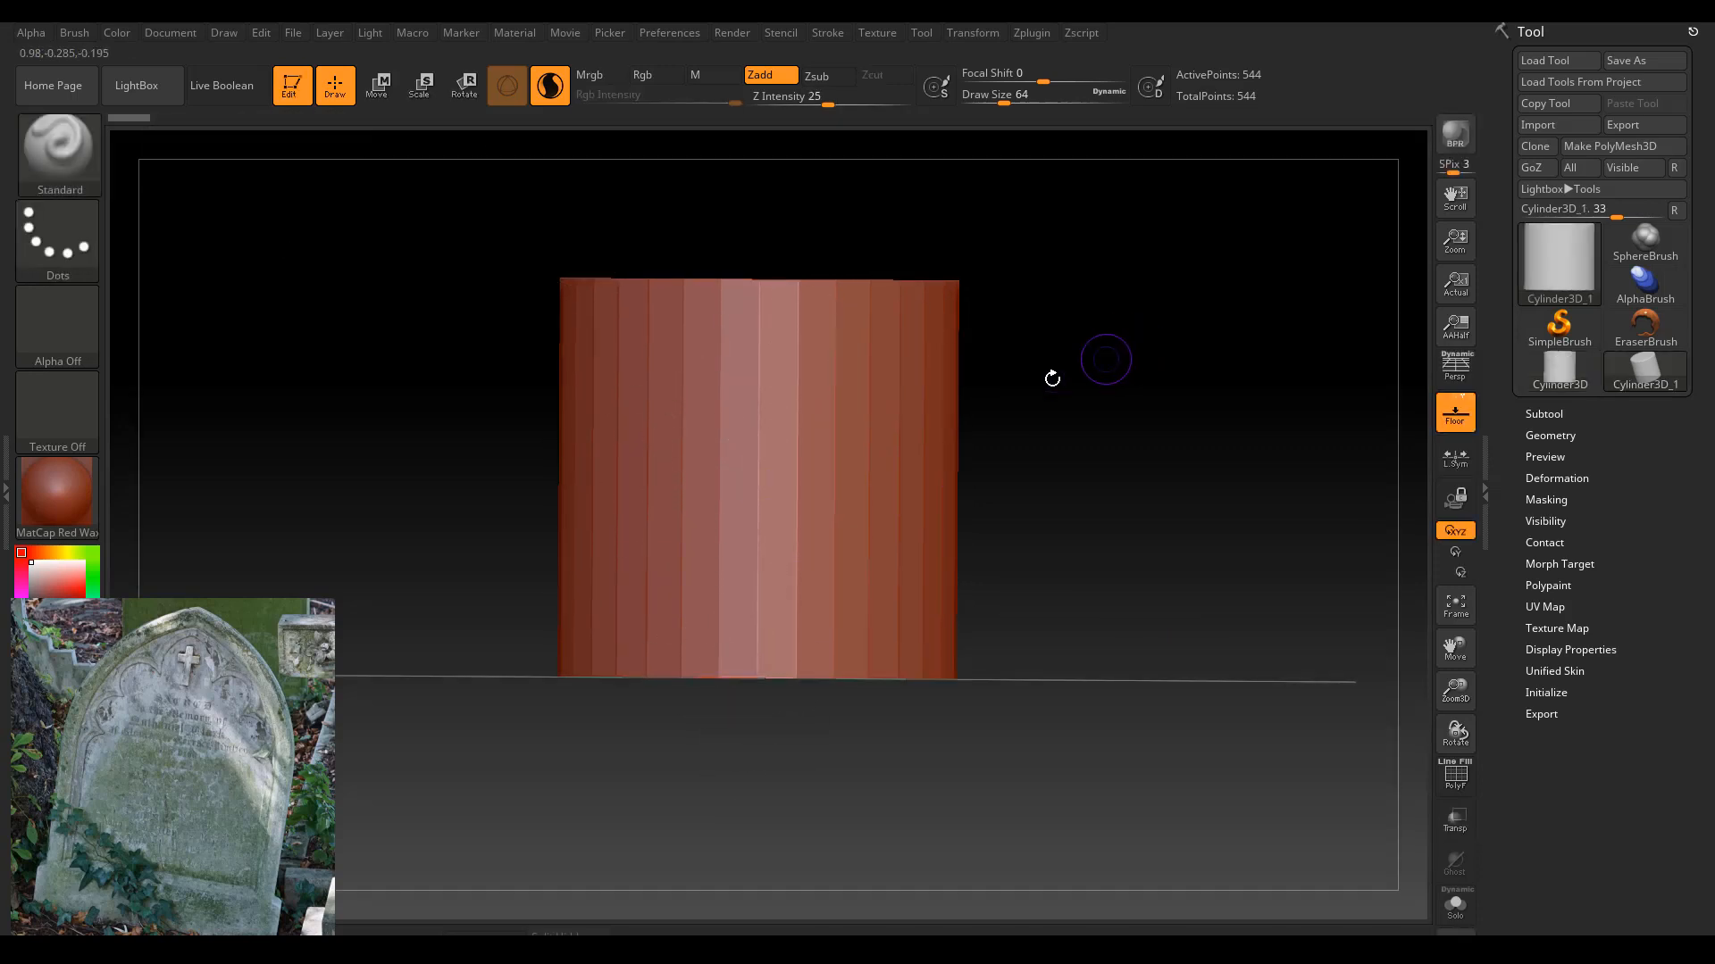
mouse_move(1052, 379)
mouse_down()
mouse_move(1156, 467)
mouse_move(1056, 440)
mouse_move(1191, 390)
mouse_move(1115, 482)
mouse_move(1210, 481)
mouse_move(1194, 453)
mouse_move(1212, 440)
mouse_move(1047, 490)
mouse_move(1206, 478)
mouse_move(1164, 325)
mouse_move(1114, 344)
mouse_move(1163, 432)
mouse_move(1091, 371)
mouse_move(1110, 440)
mouse_move(1072, 375)
mouse_up()
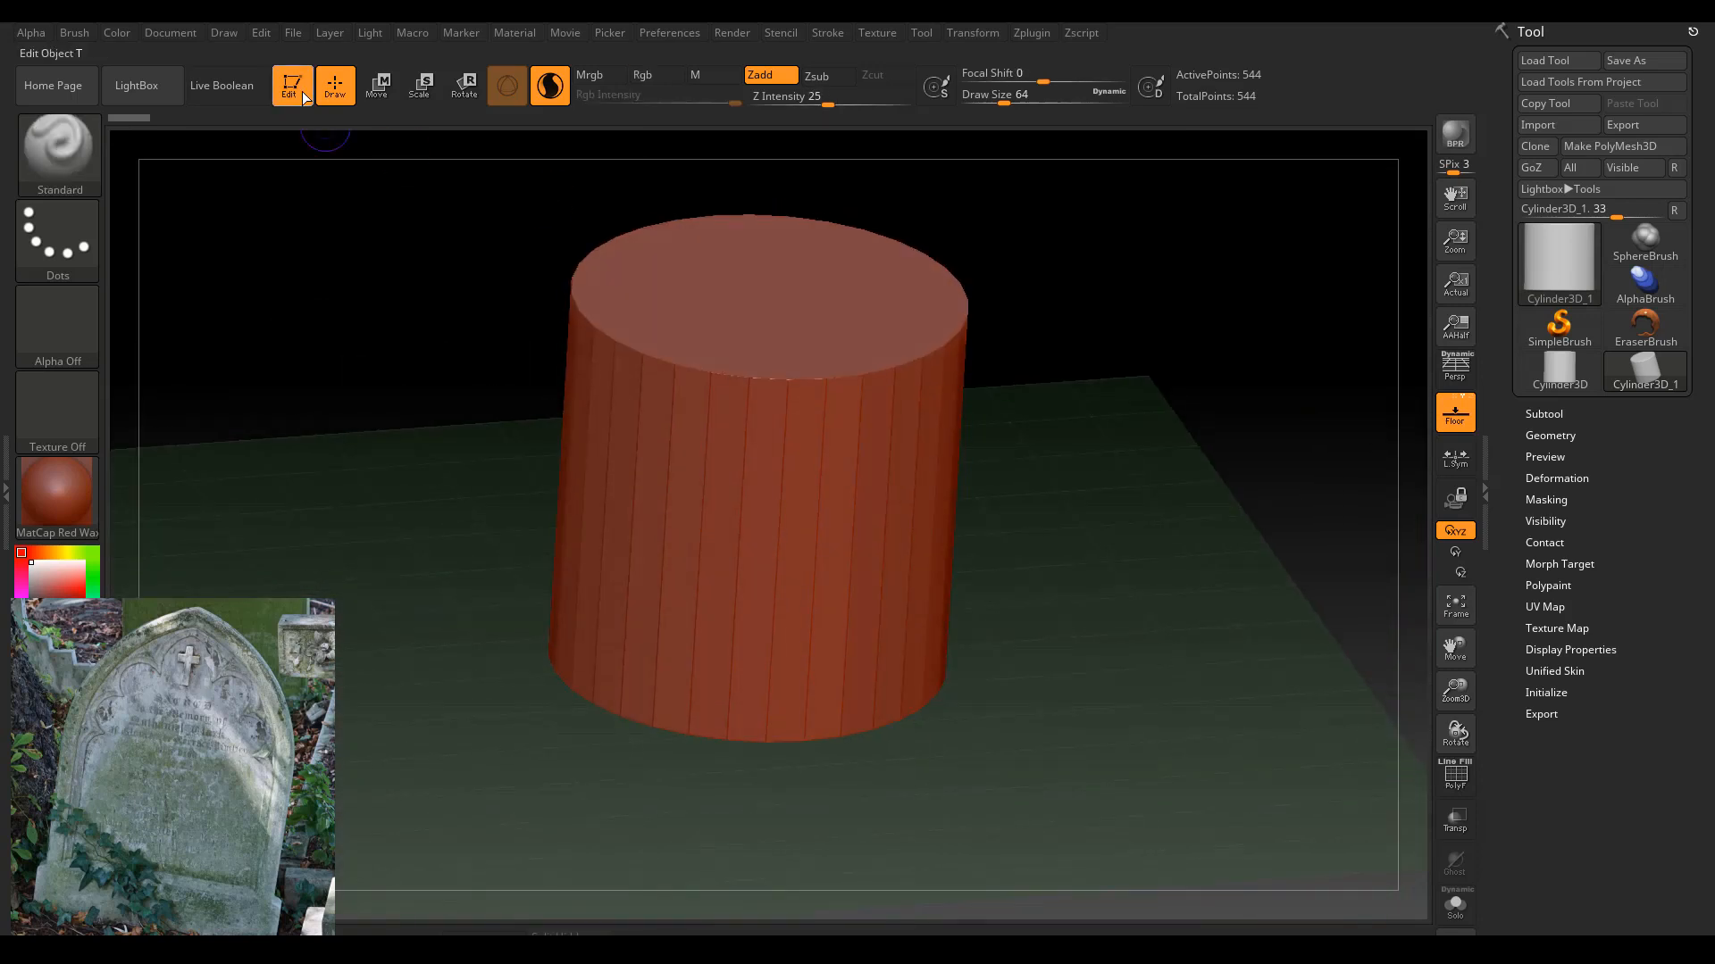
Leave Edit mode, scatter extra cylinder copies across the canvas, and clear them all away.
click(302, 95)
mouse_move(1058, 496)
mouse_down()
mouse_move(724, 600)
mouse_move(754, 629)
mouse_up()
drag(263, 289, 372, 410)
drag(576, 426, 479, 517)
drag(450, 691, 504, 715)
drag(766, 742, 943, 772)
drag(1063, 804, 1268, 625)
drag(976, 727, 580, 464)
drag(572, 375, 697, 294)
drag(1002, 295, 1402, 214)
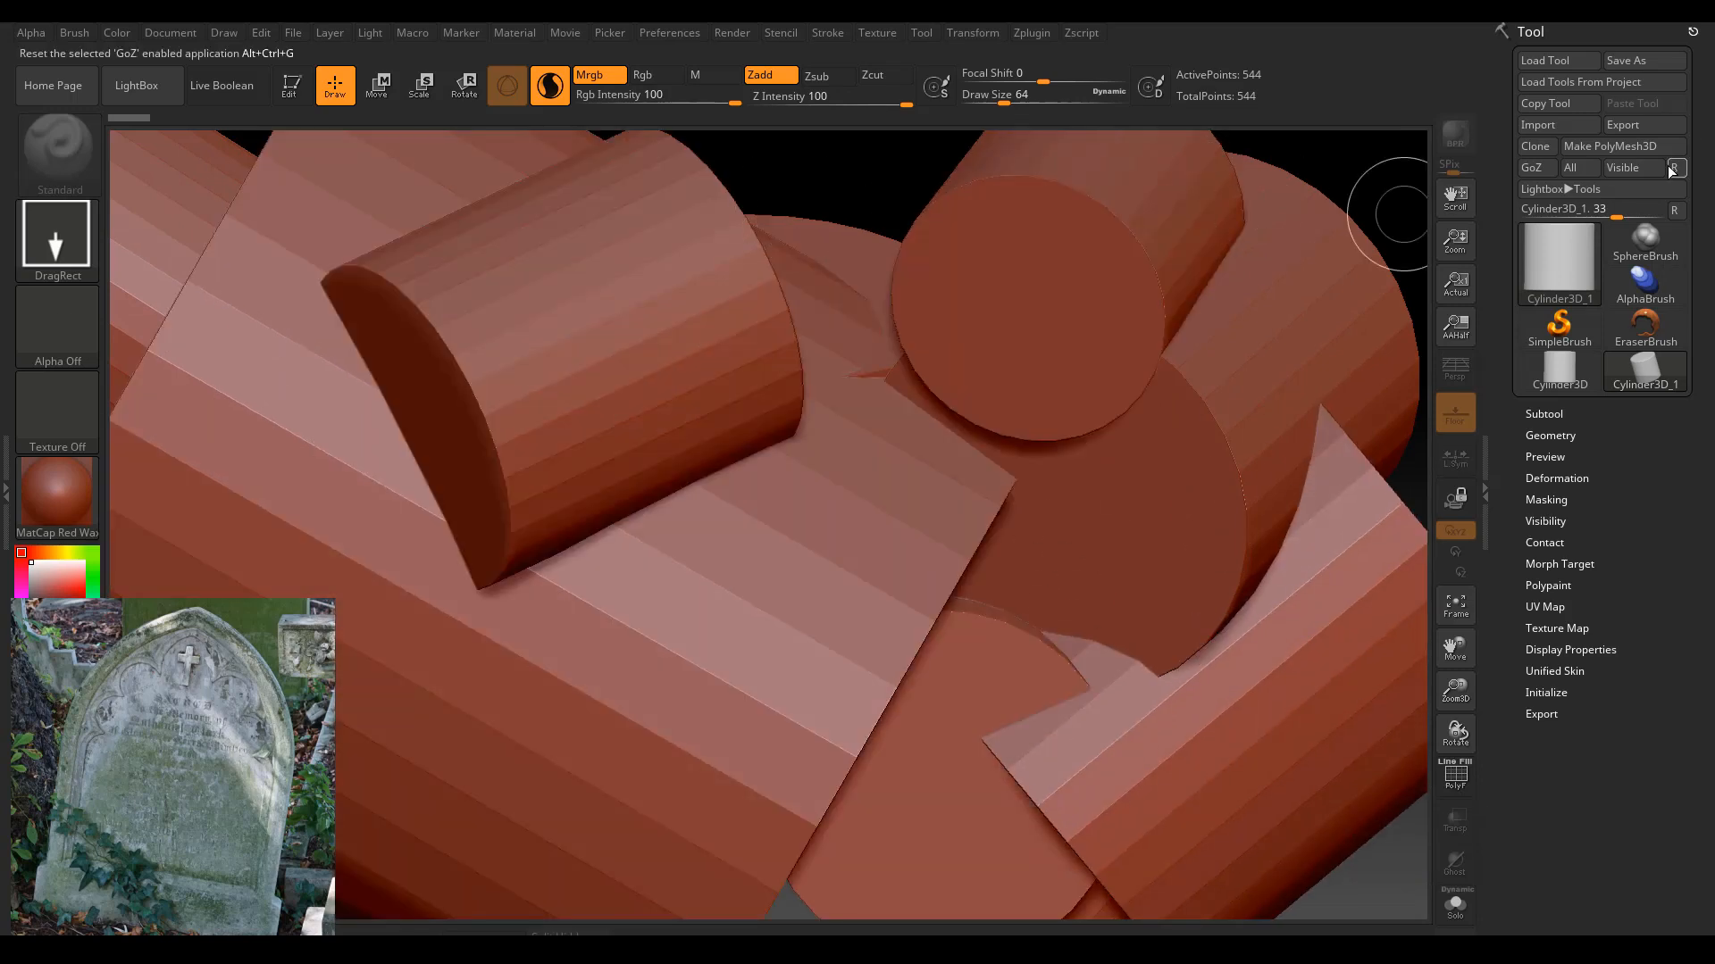
key(ctrl)
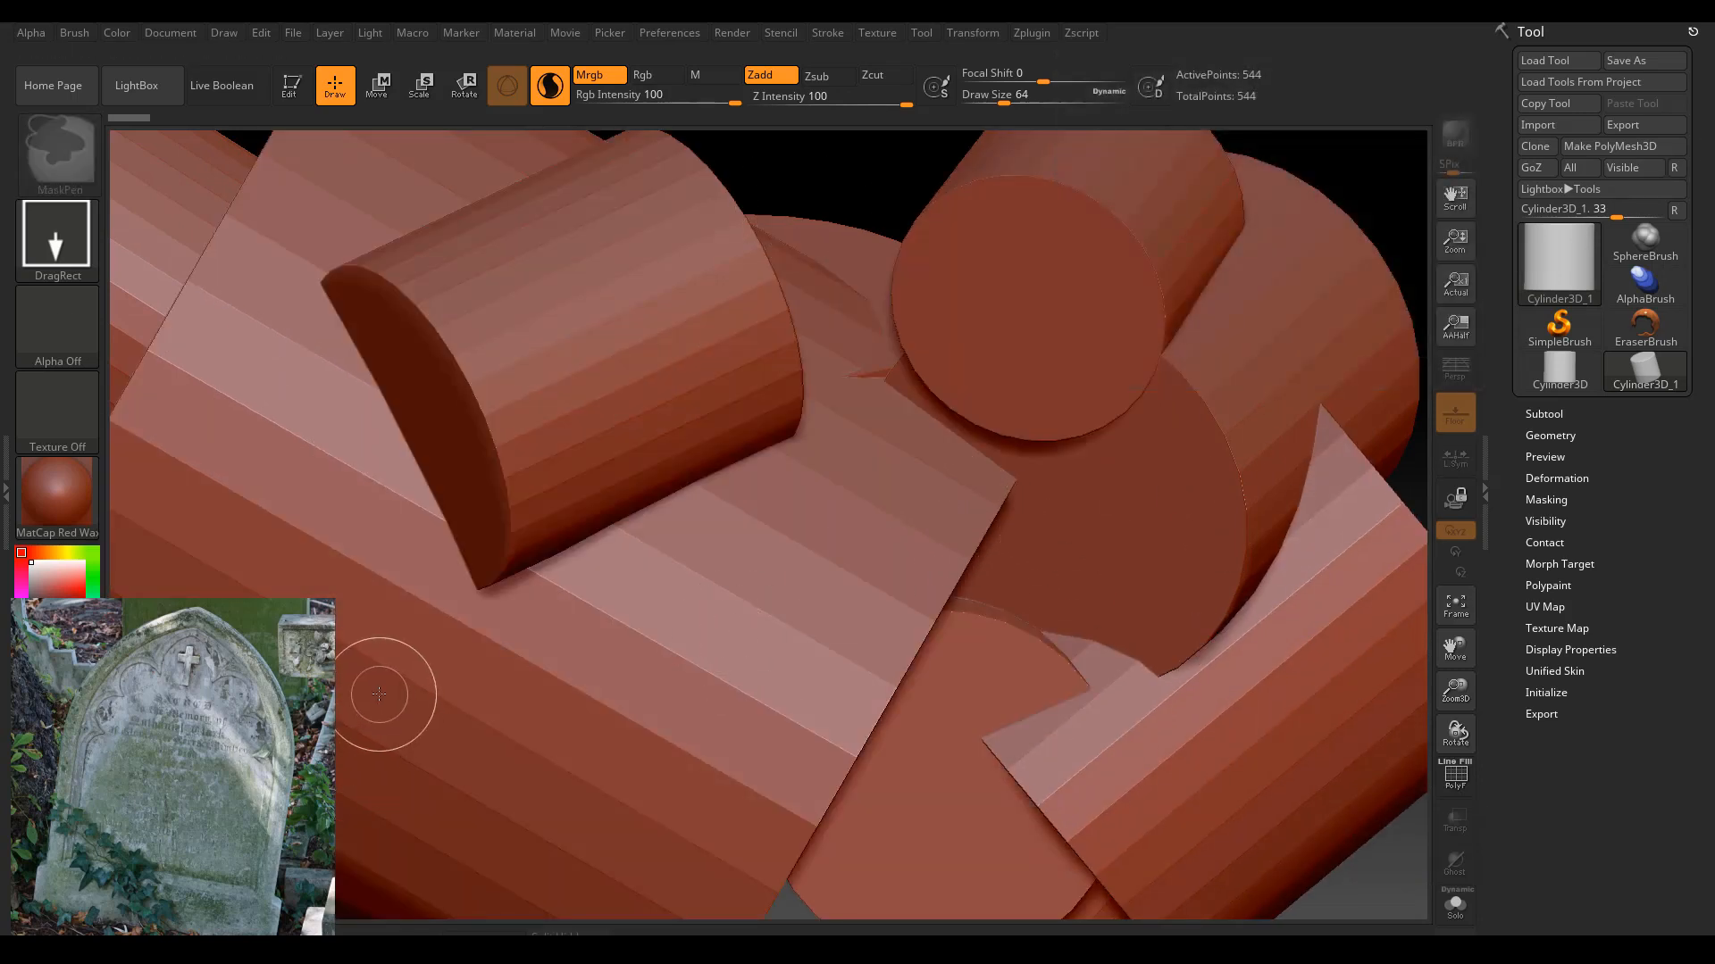
key(ctrl+n)
Draw a single cylinder on the empty canvas and make it editable.
drag(761, 518, 763, 763)
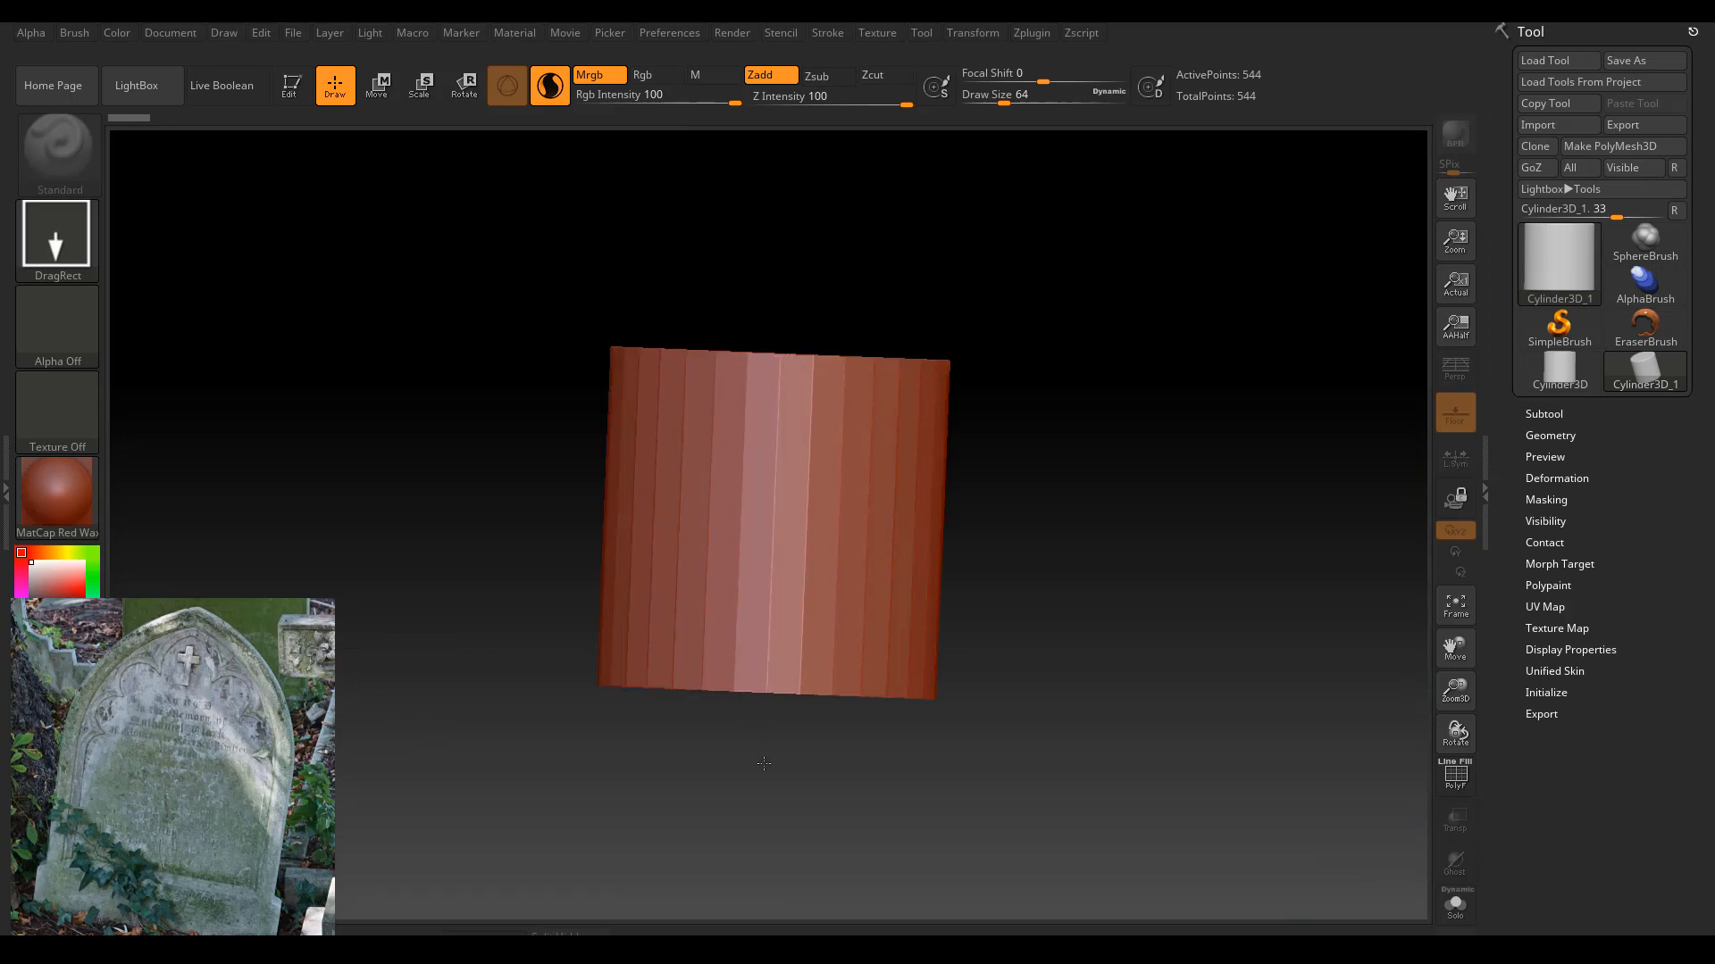
key(t)
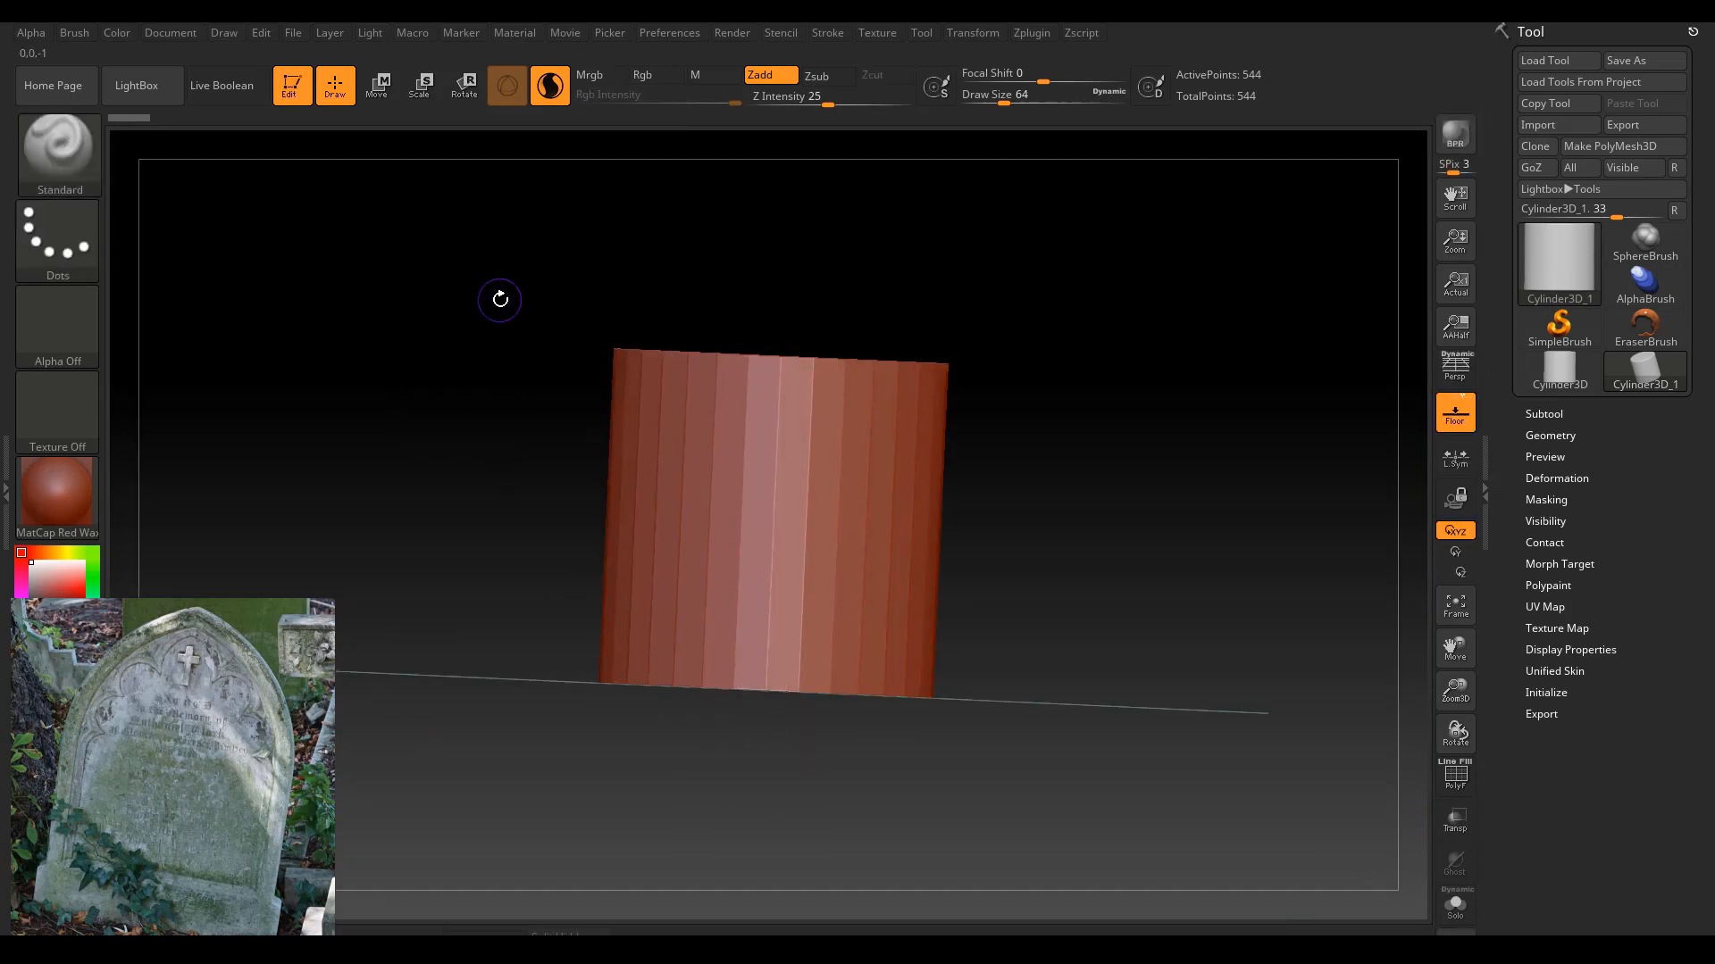
drag(500, 300, 419, 385)
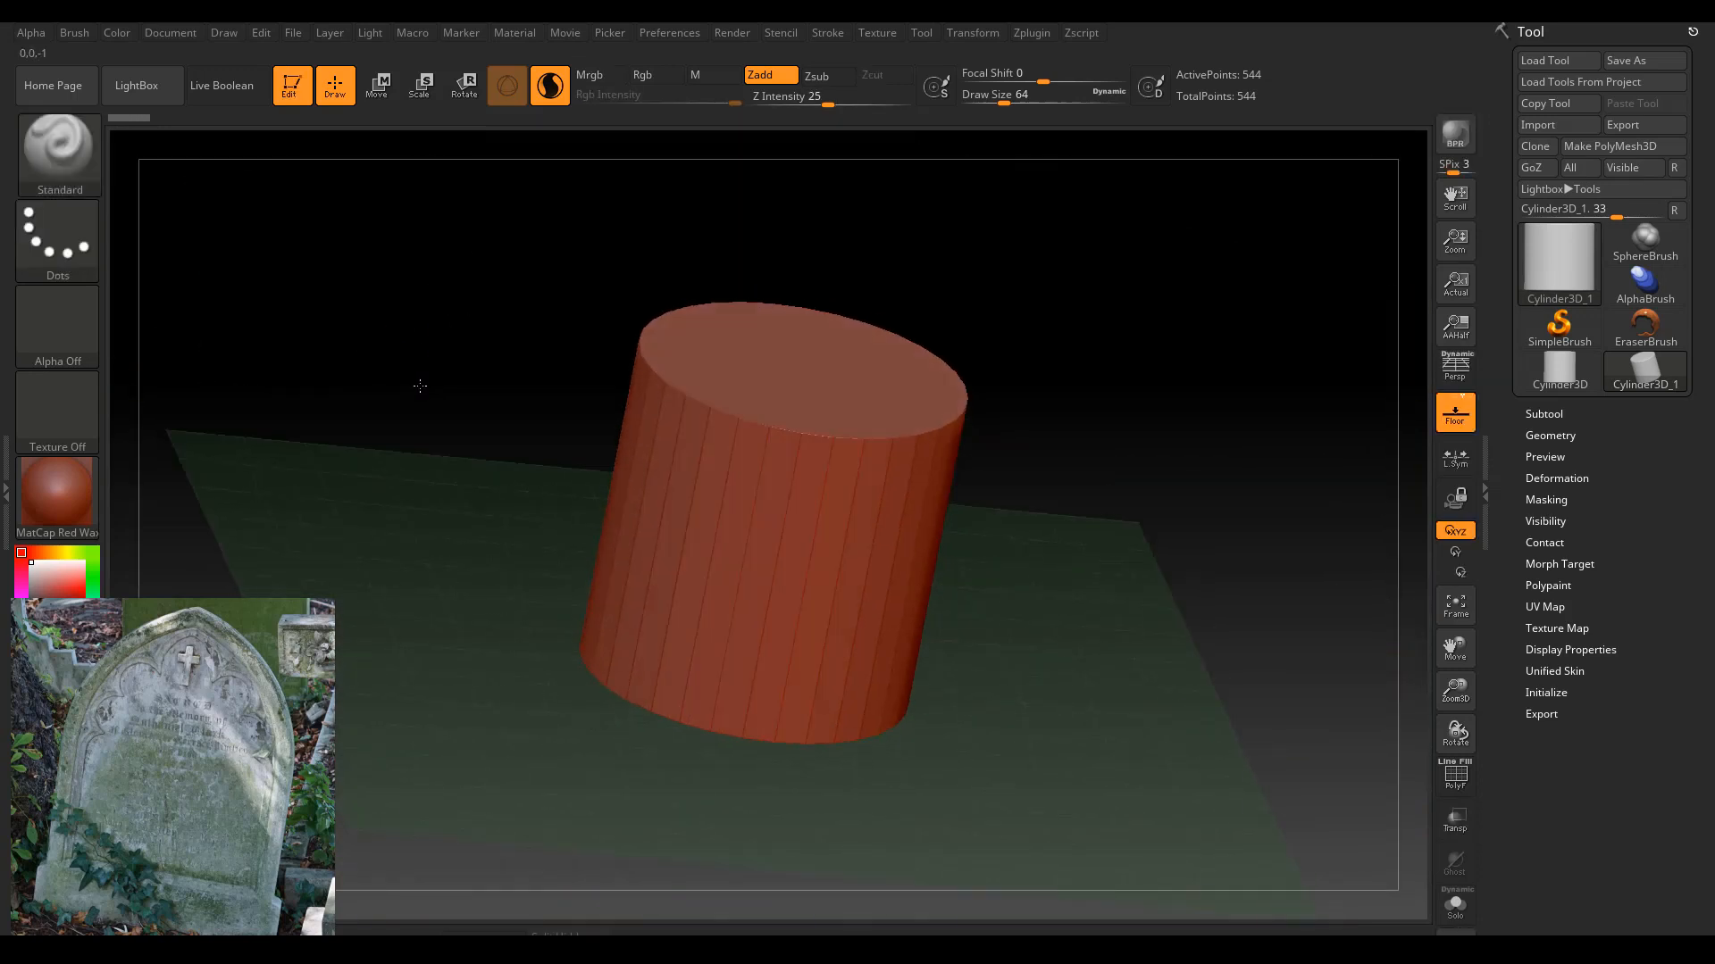
drag(1146, 229, 1209, 227)
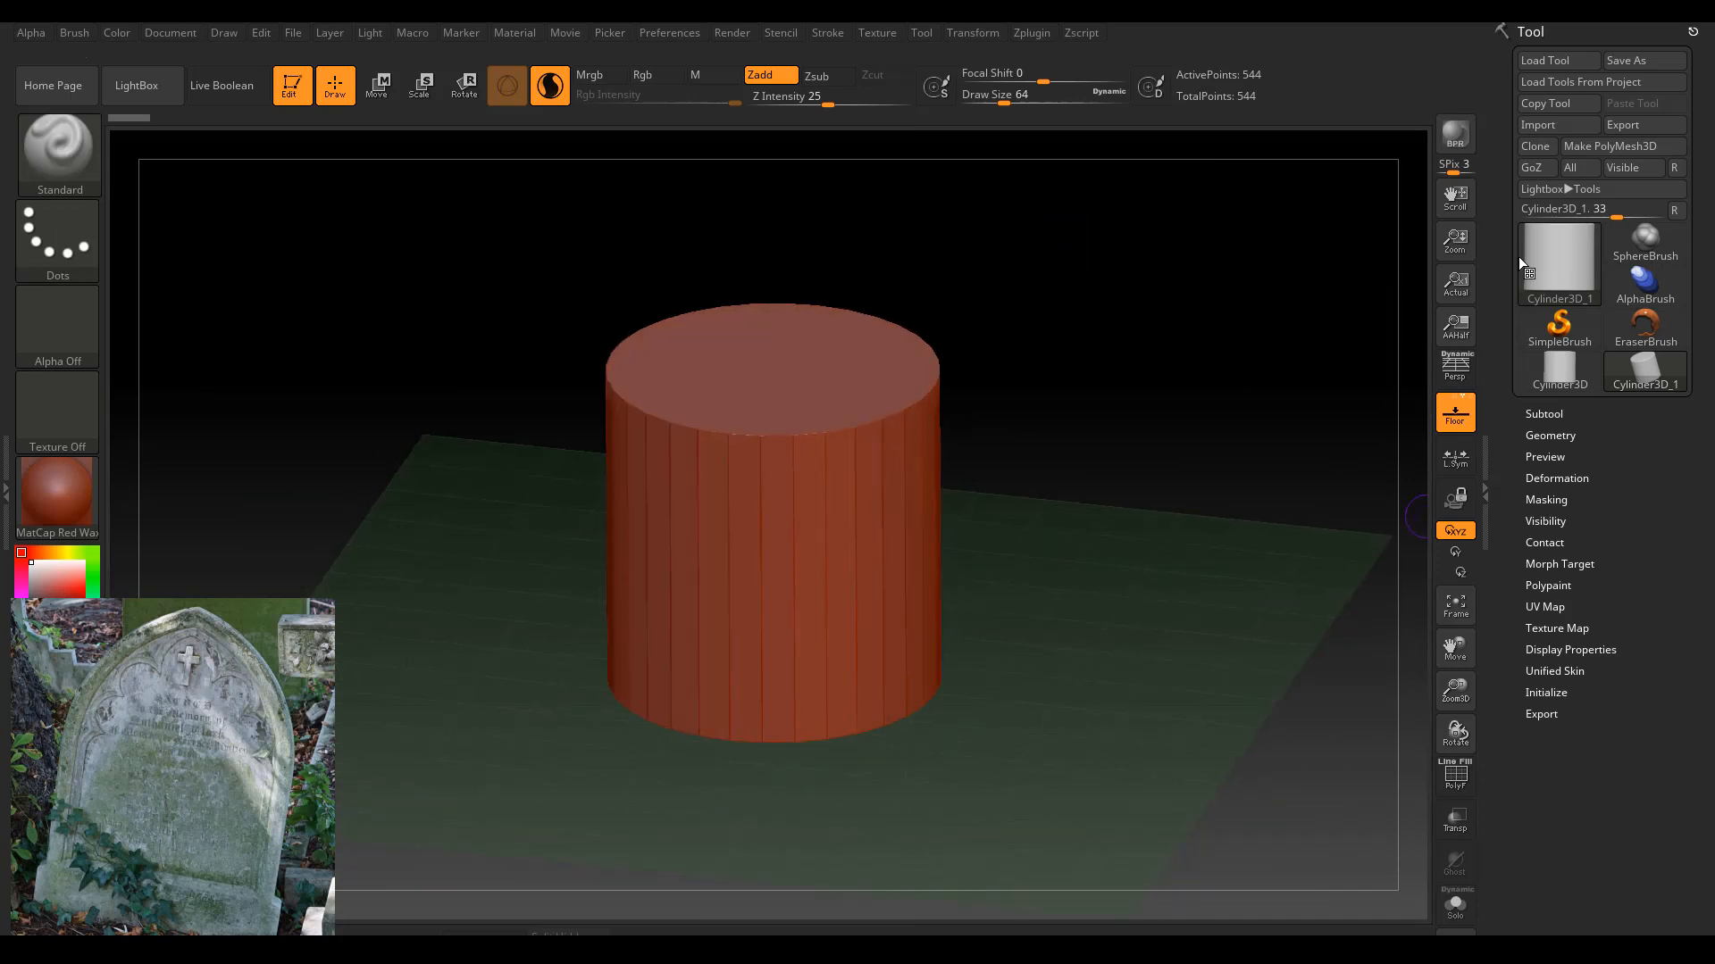
Align the cylinder along the Z axis in its Initialize settings.
click(1573, 277)
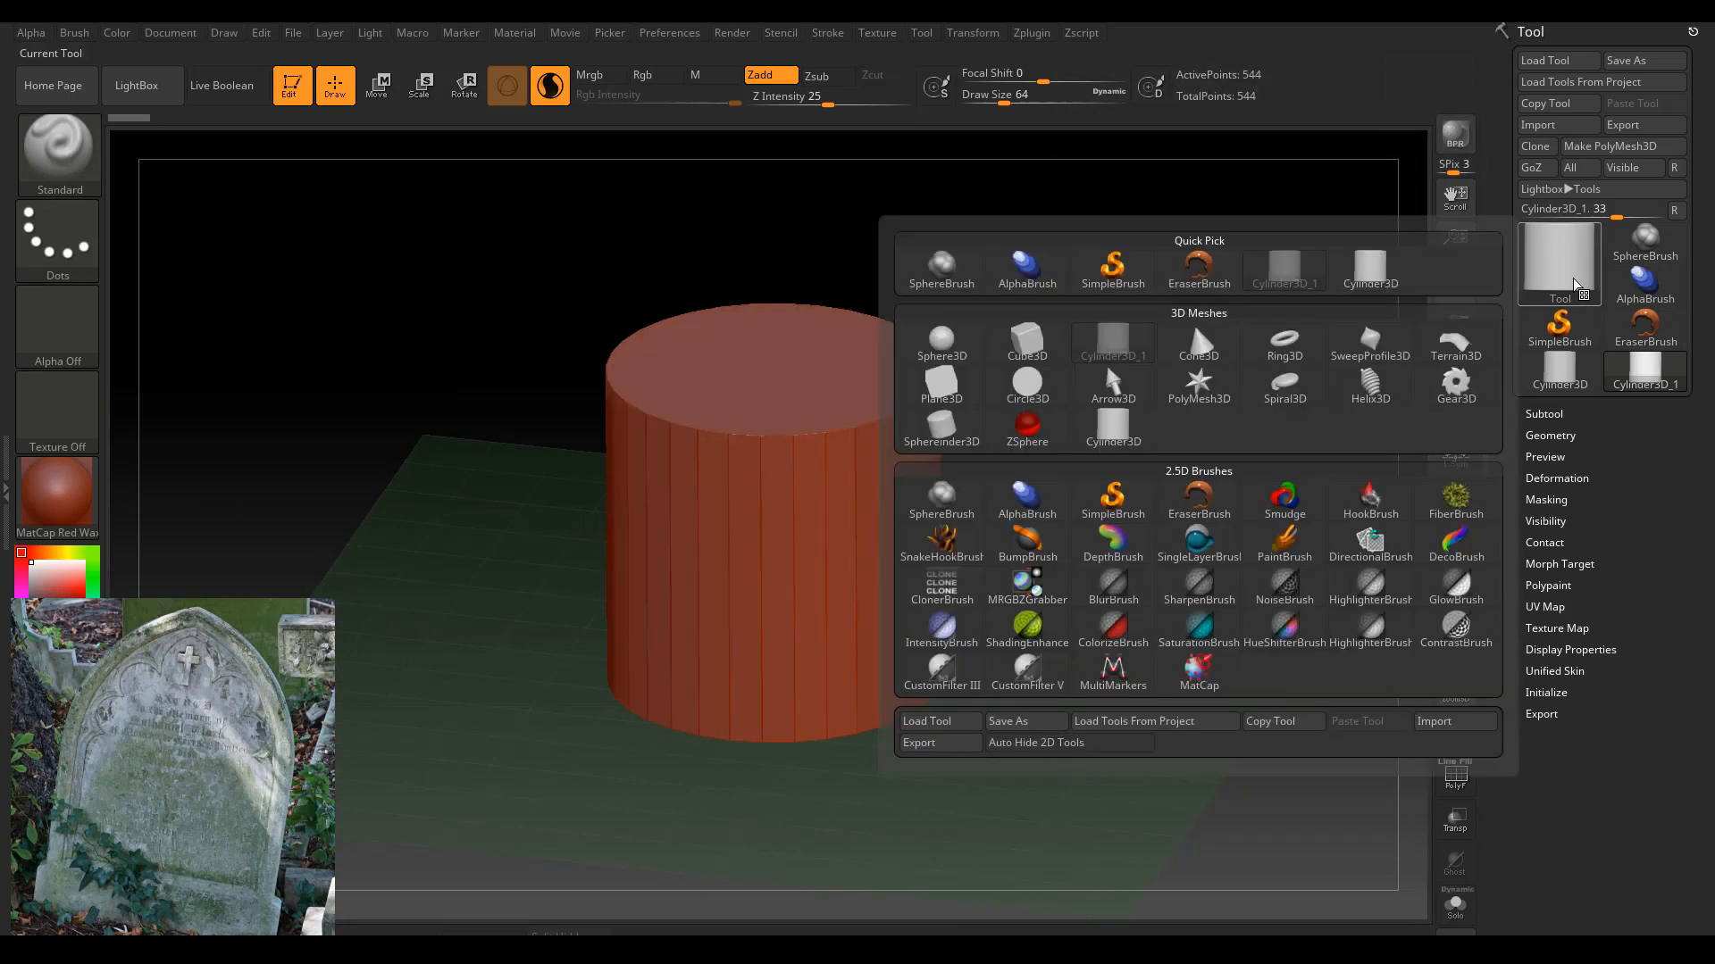
click(1574, 277)
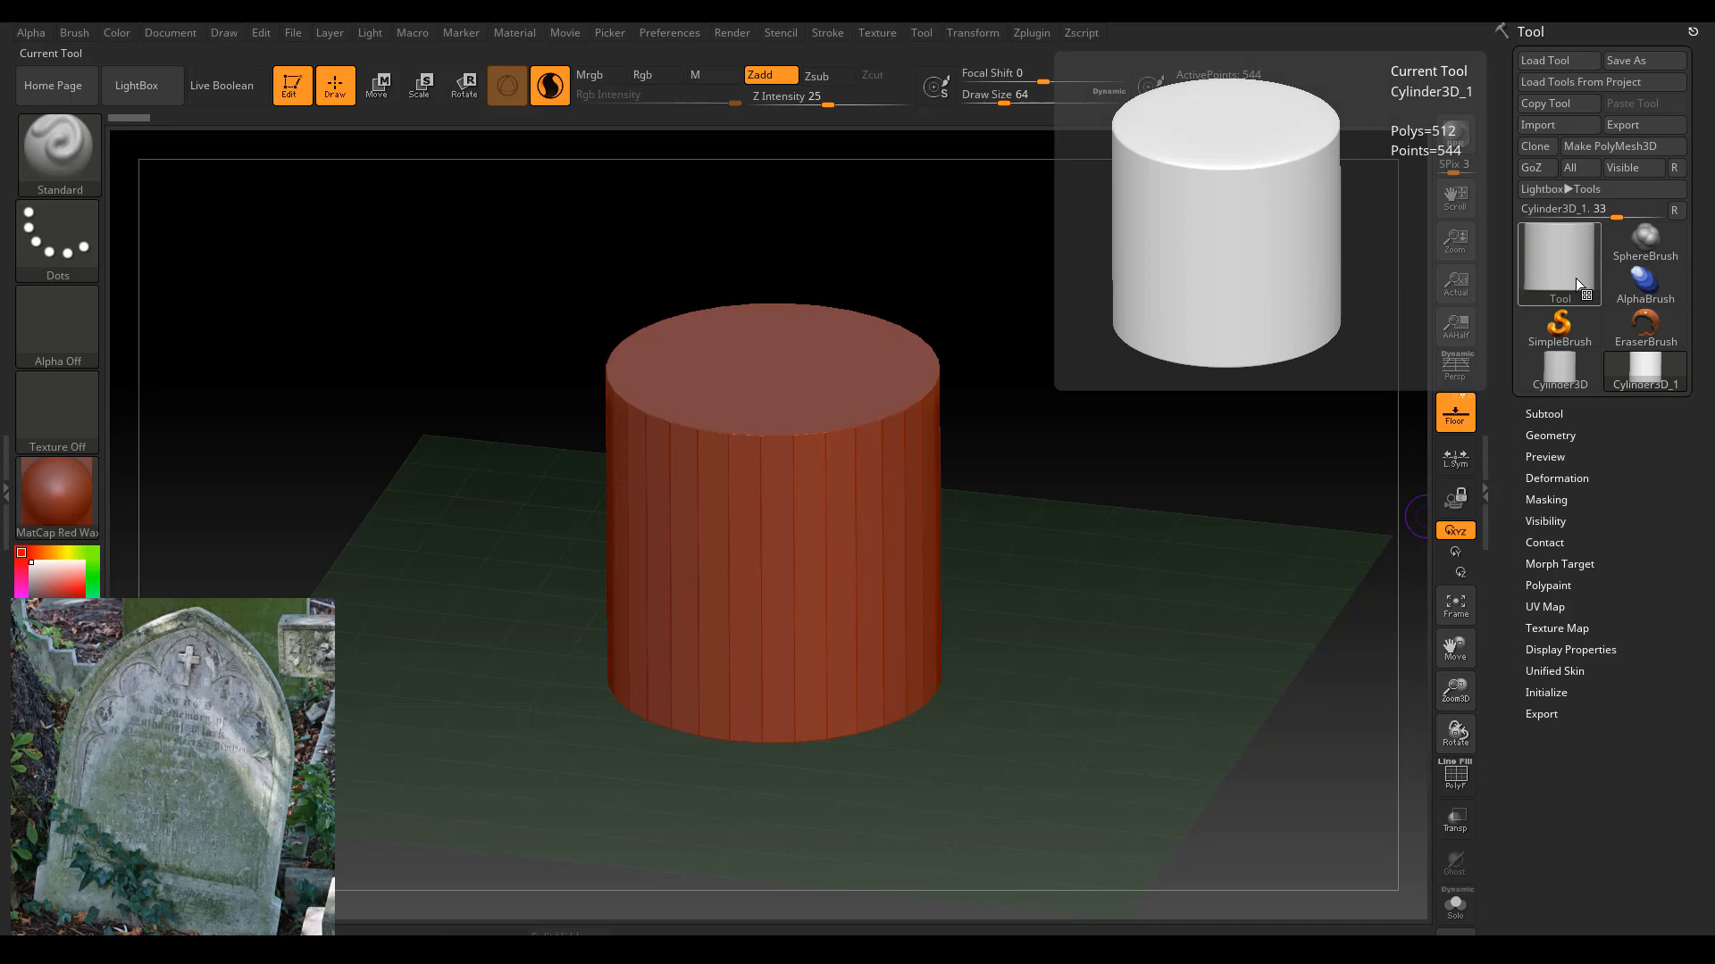
click(1555, 693)
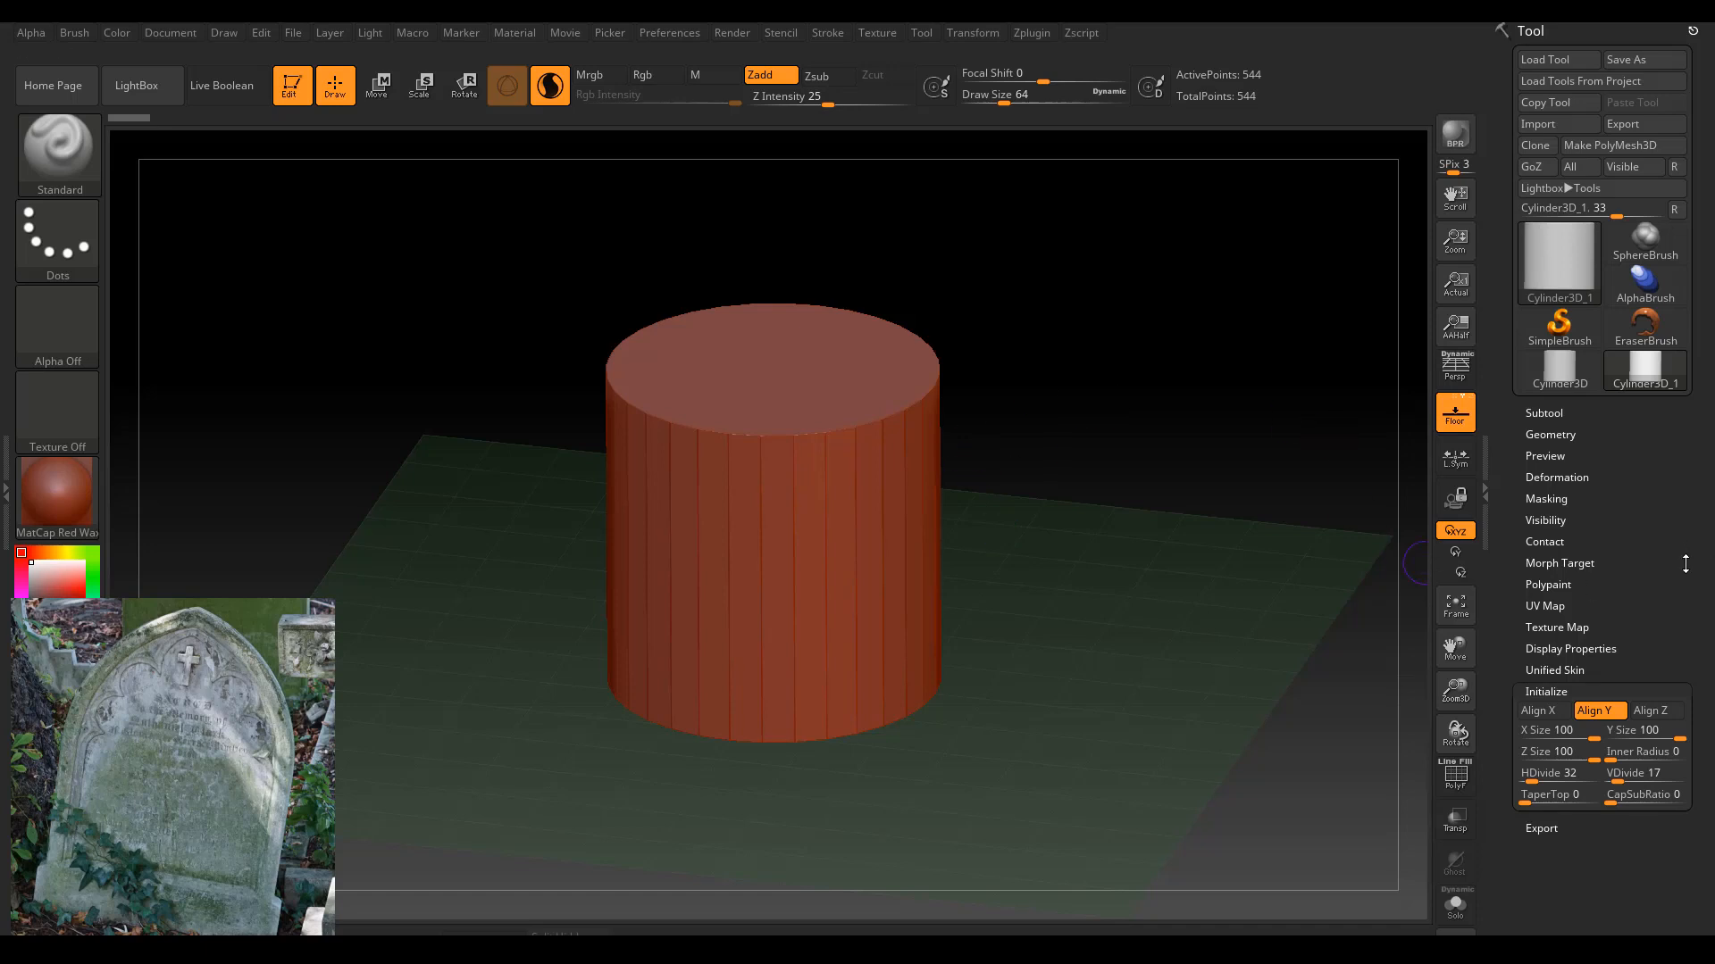
click(1663, 716)
drag(1221, 502, 1309, 539)
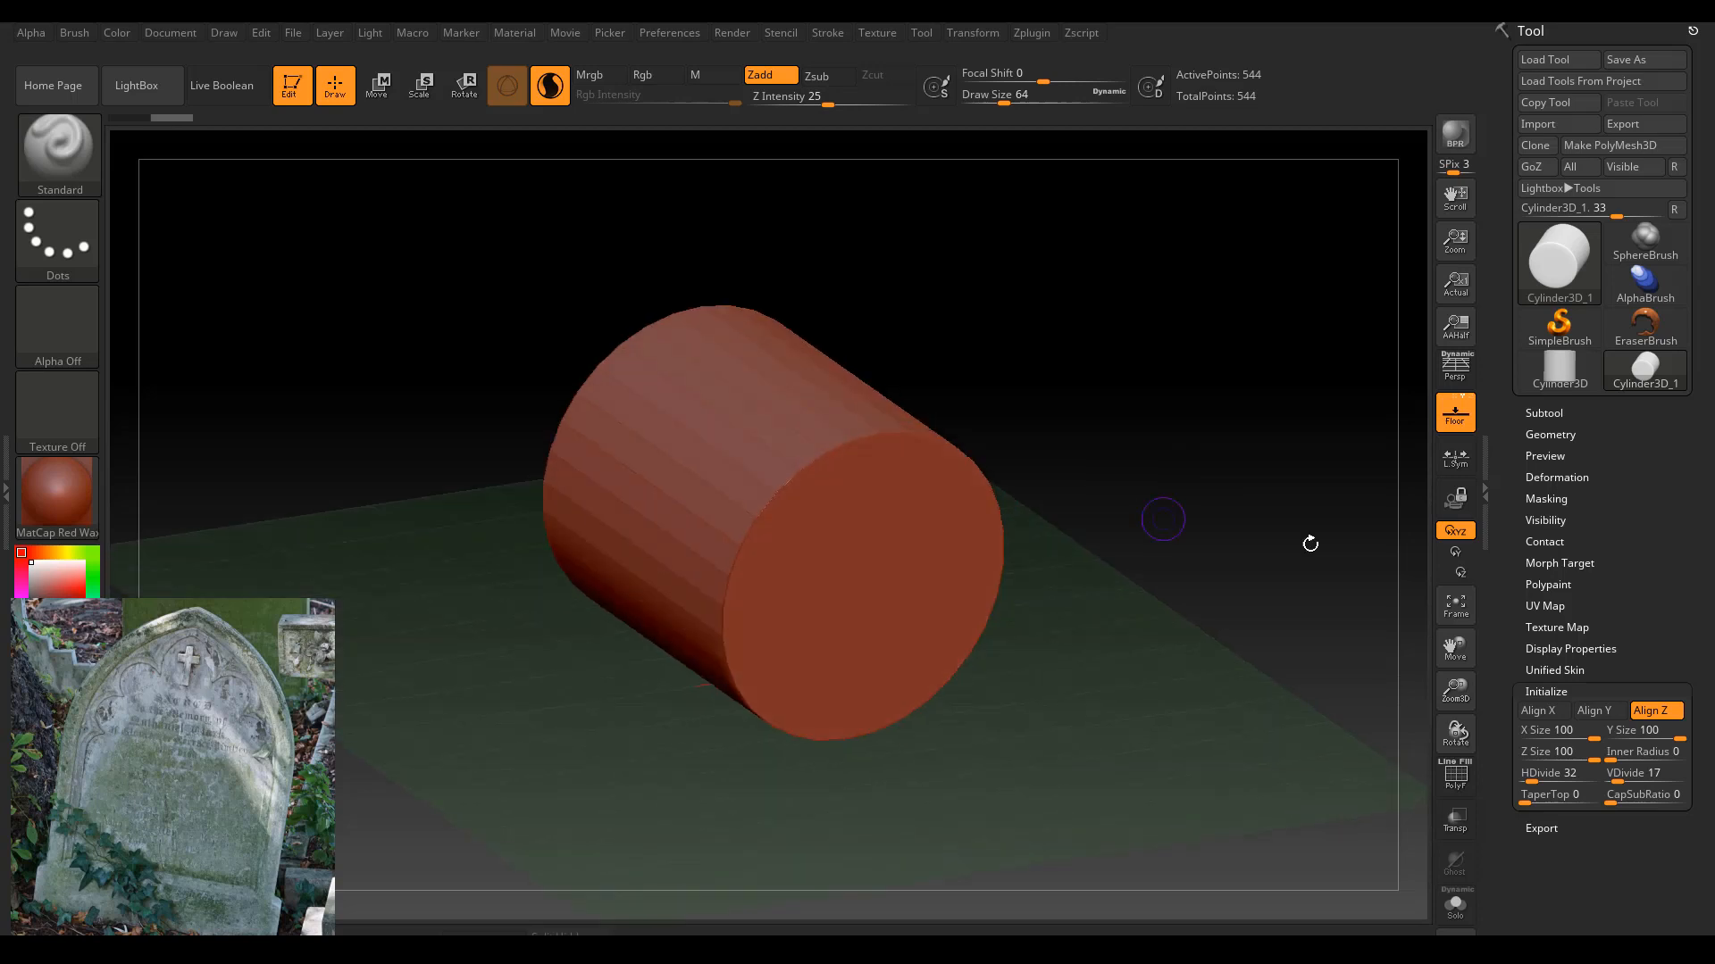
Display the cylinder's polyframe and set its vertical subdivision count (VDivide) to 6.
click(1456, 779)
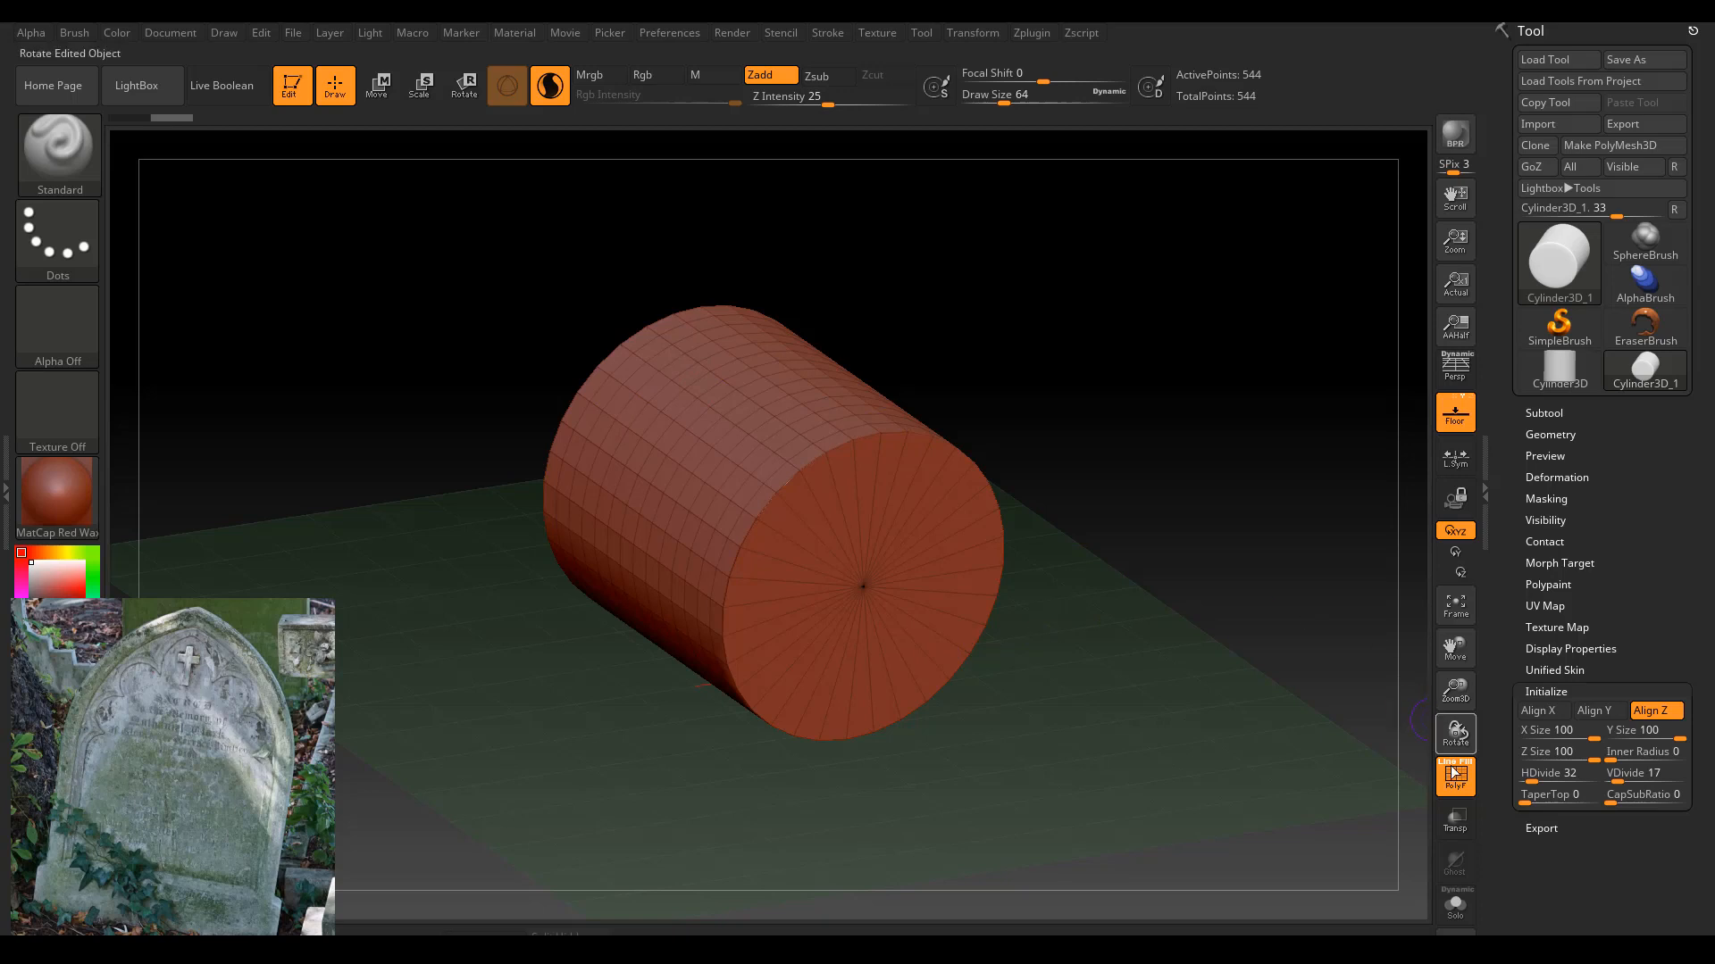
drag(1453, 772, 1450, 754)
drag(1317, 672, 1251, 670)
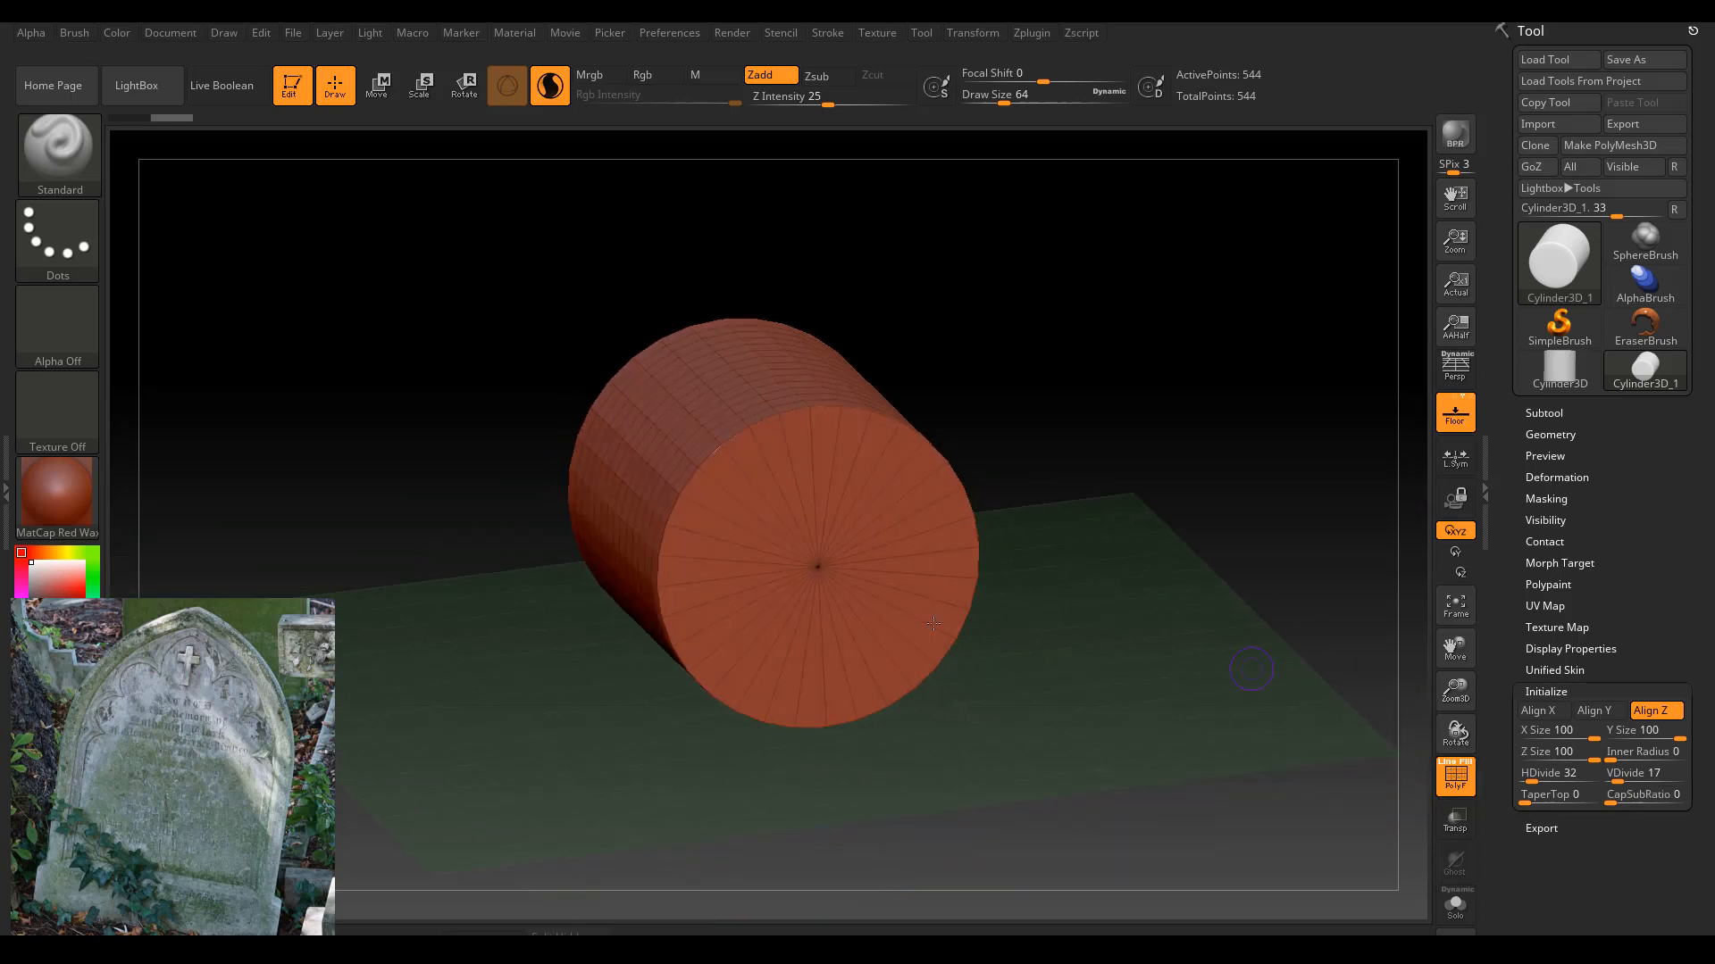
drag(1227, 729, 1278, 724)
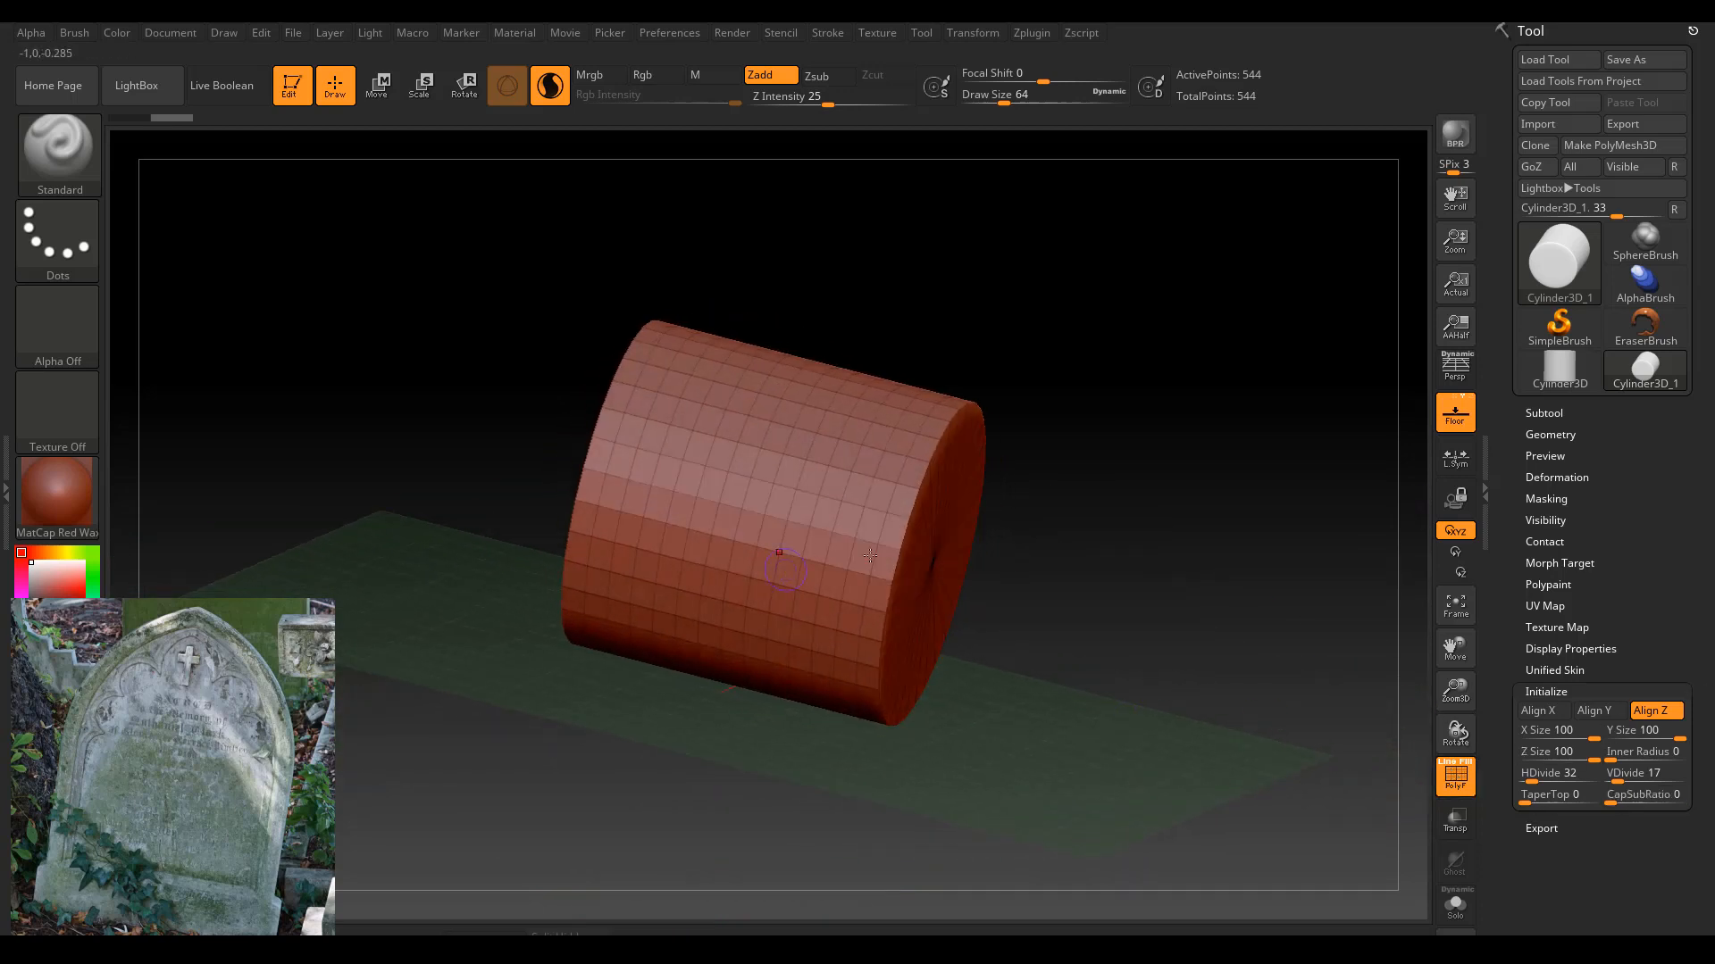
click(1618, 781)
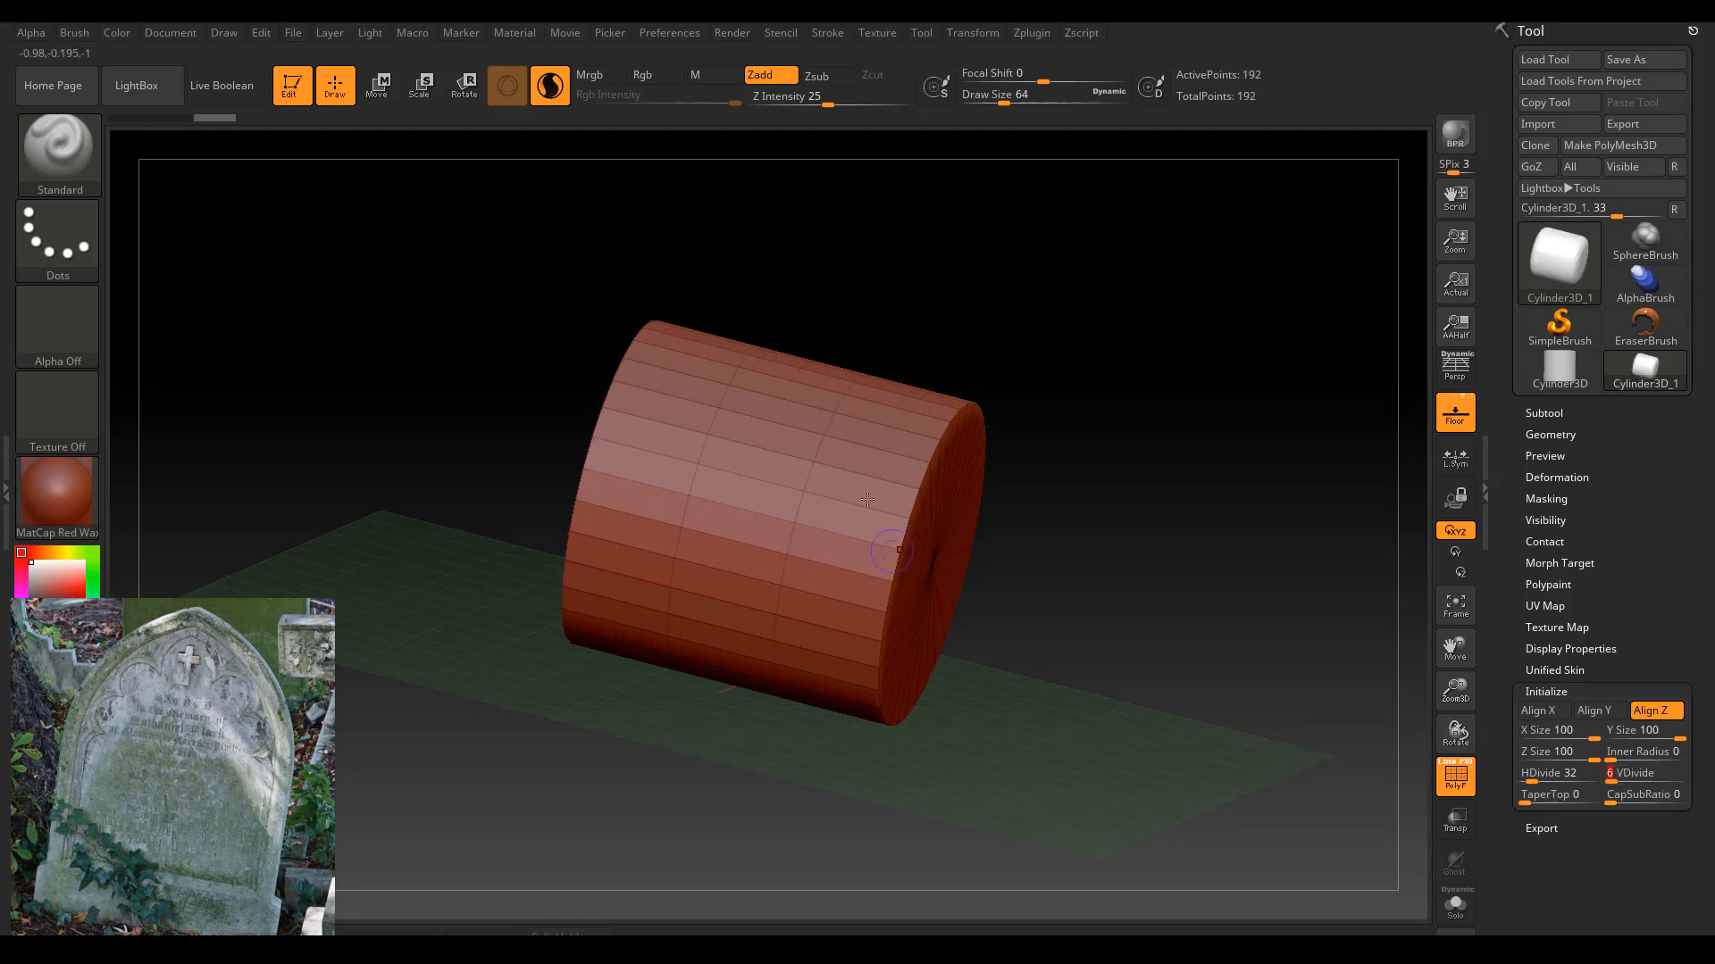
drag(1087, 427, 1120, 443)
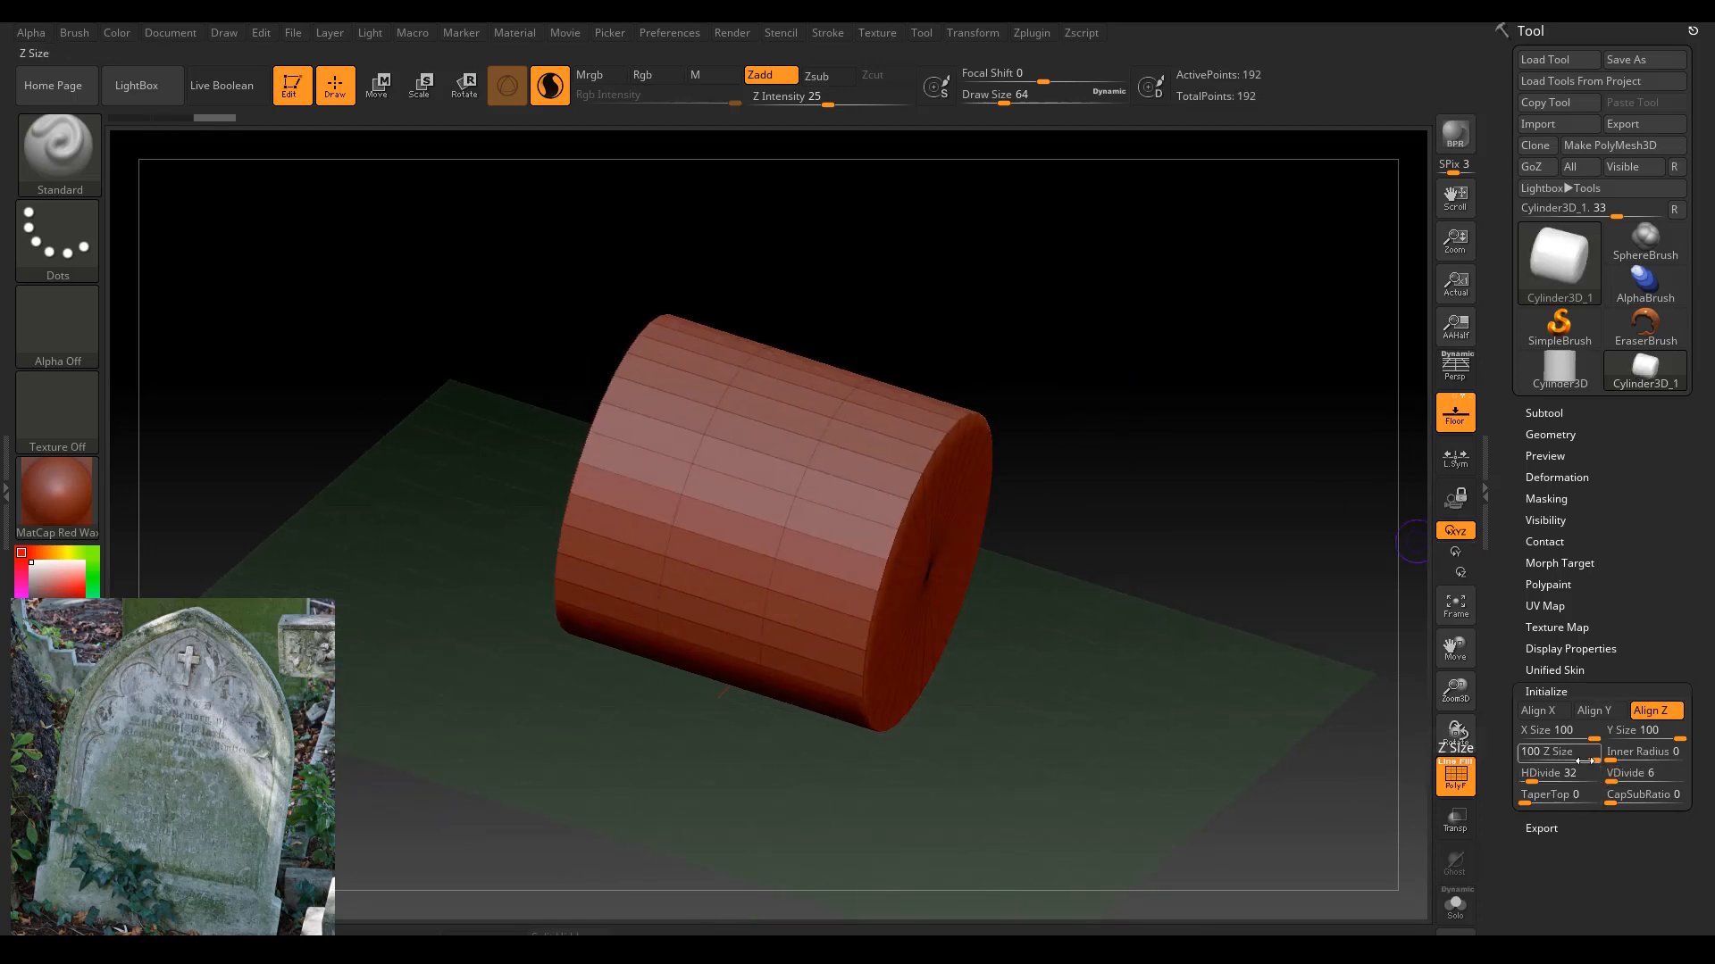
Flatten the cylinder to a Z size of 13 and set its horizontal subdivision count (HDivide) to 100.
drag(1589, 761, 1533, 772)
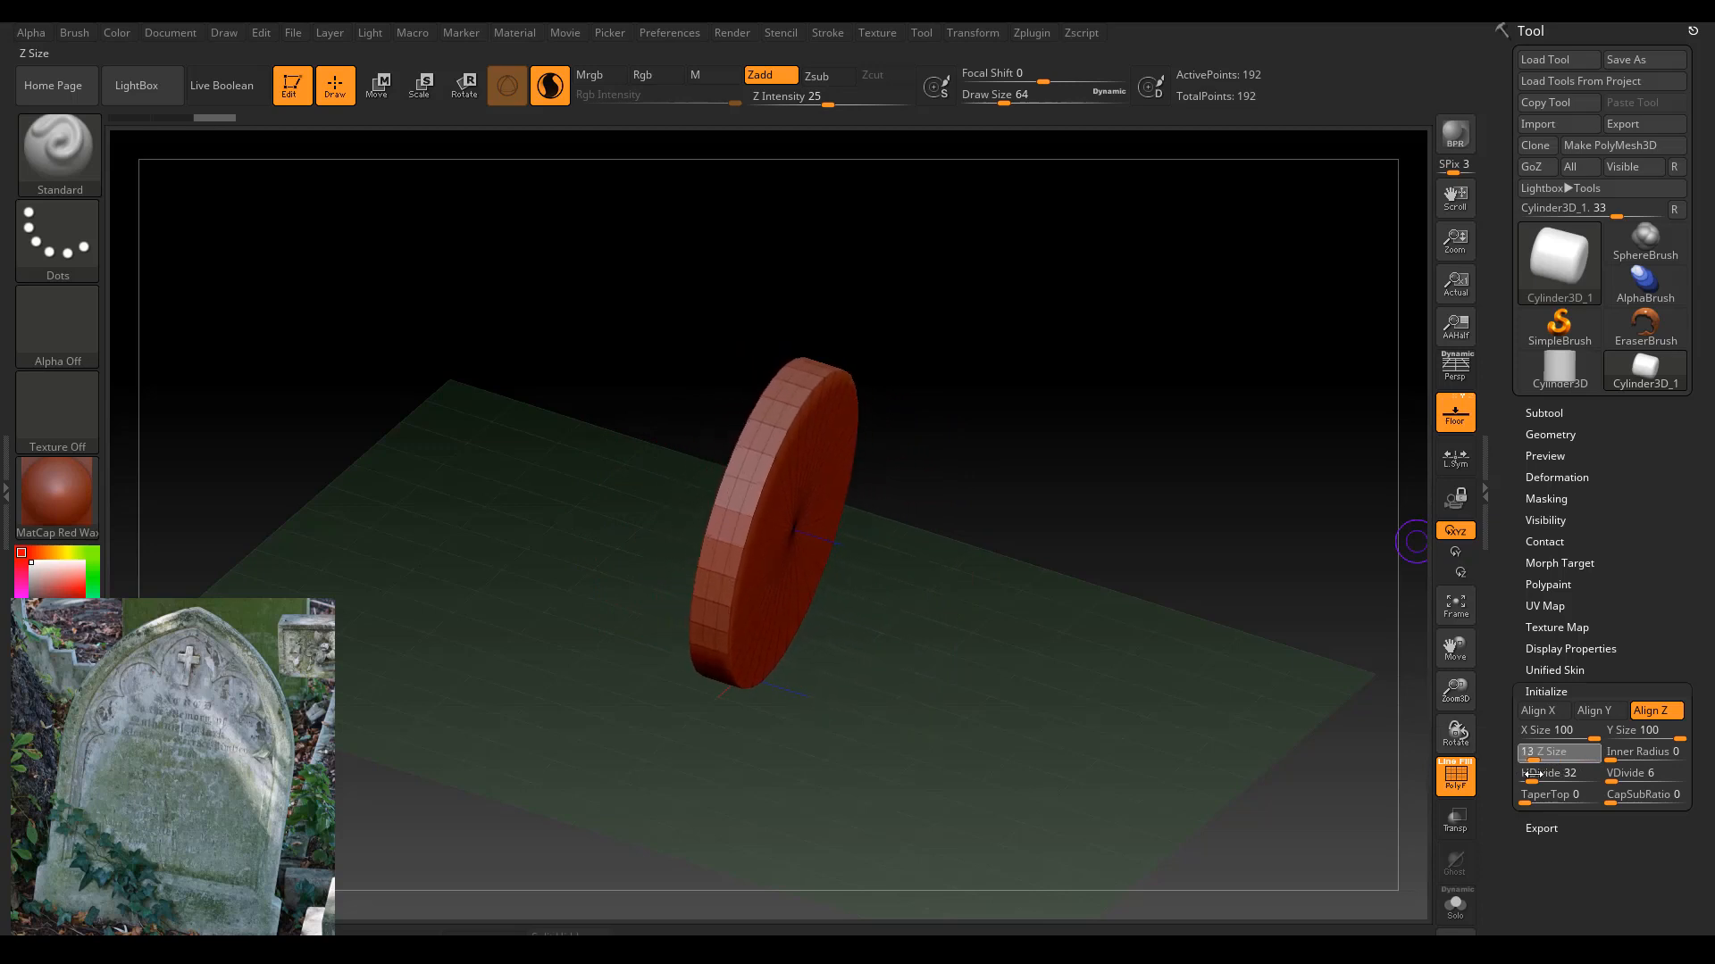
drag(567, 634, 842, 568)
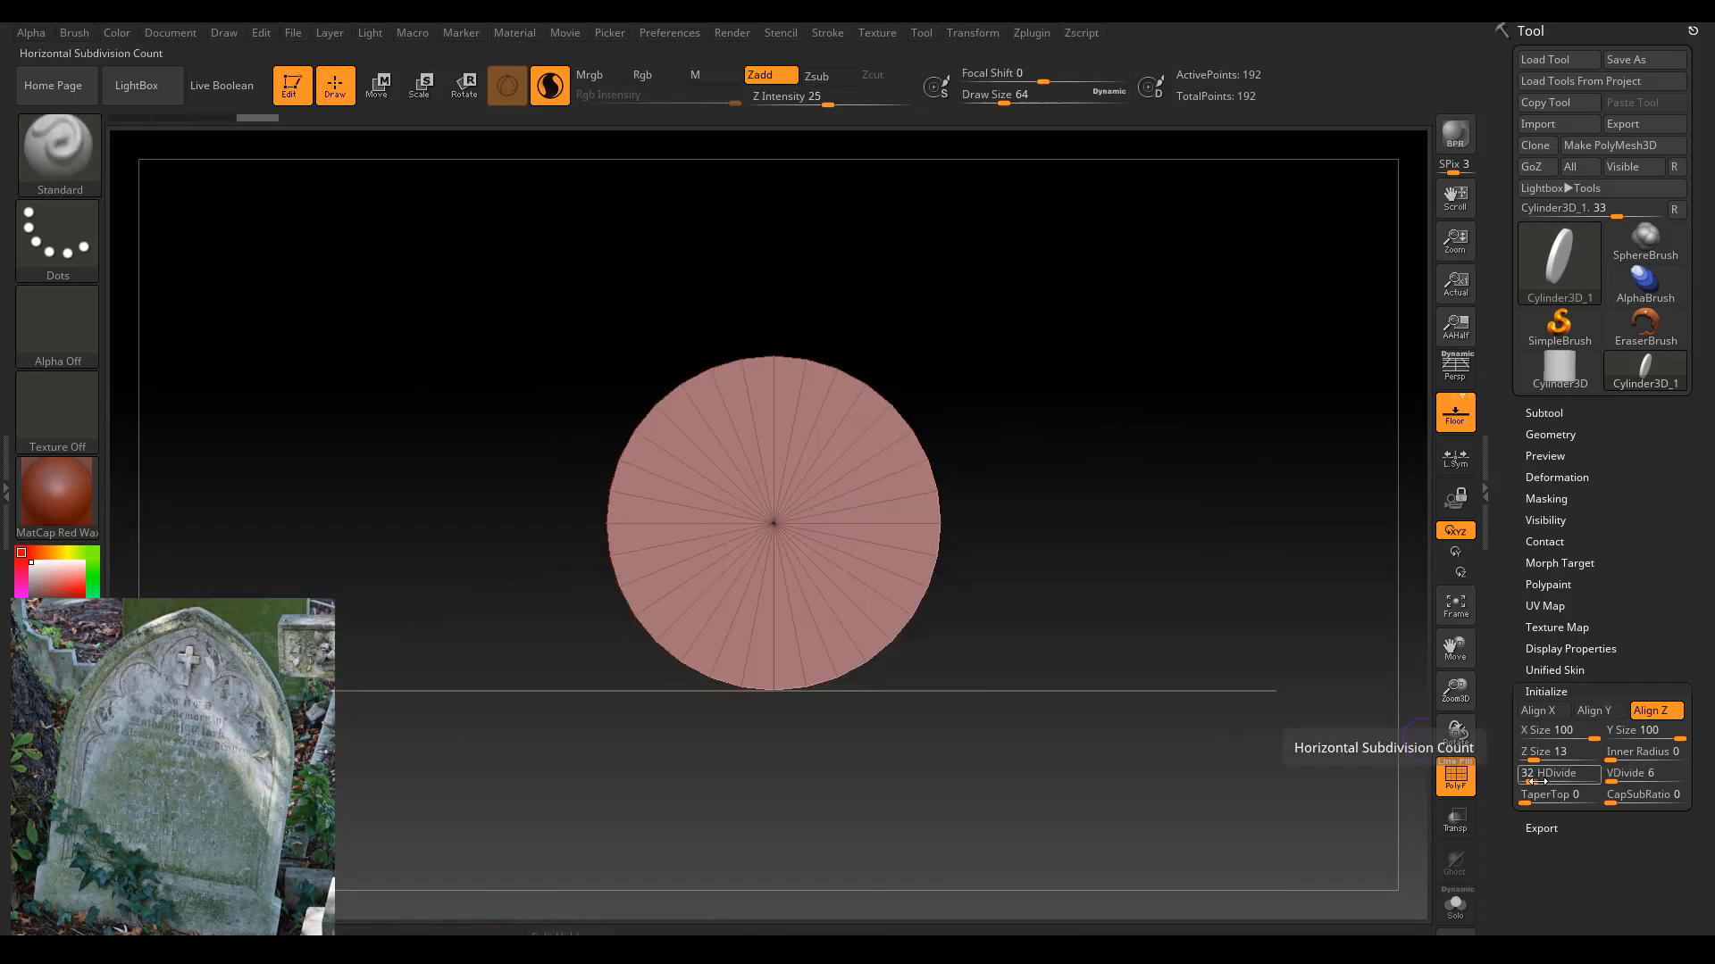
drag(1529, 778, 1553, 784)
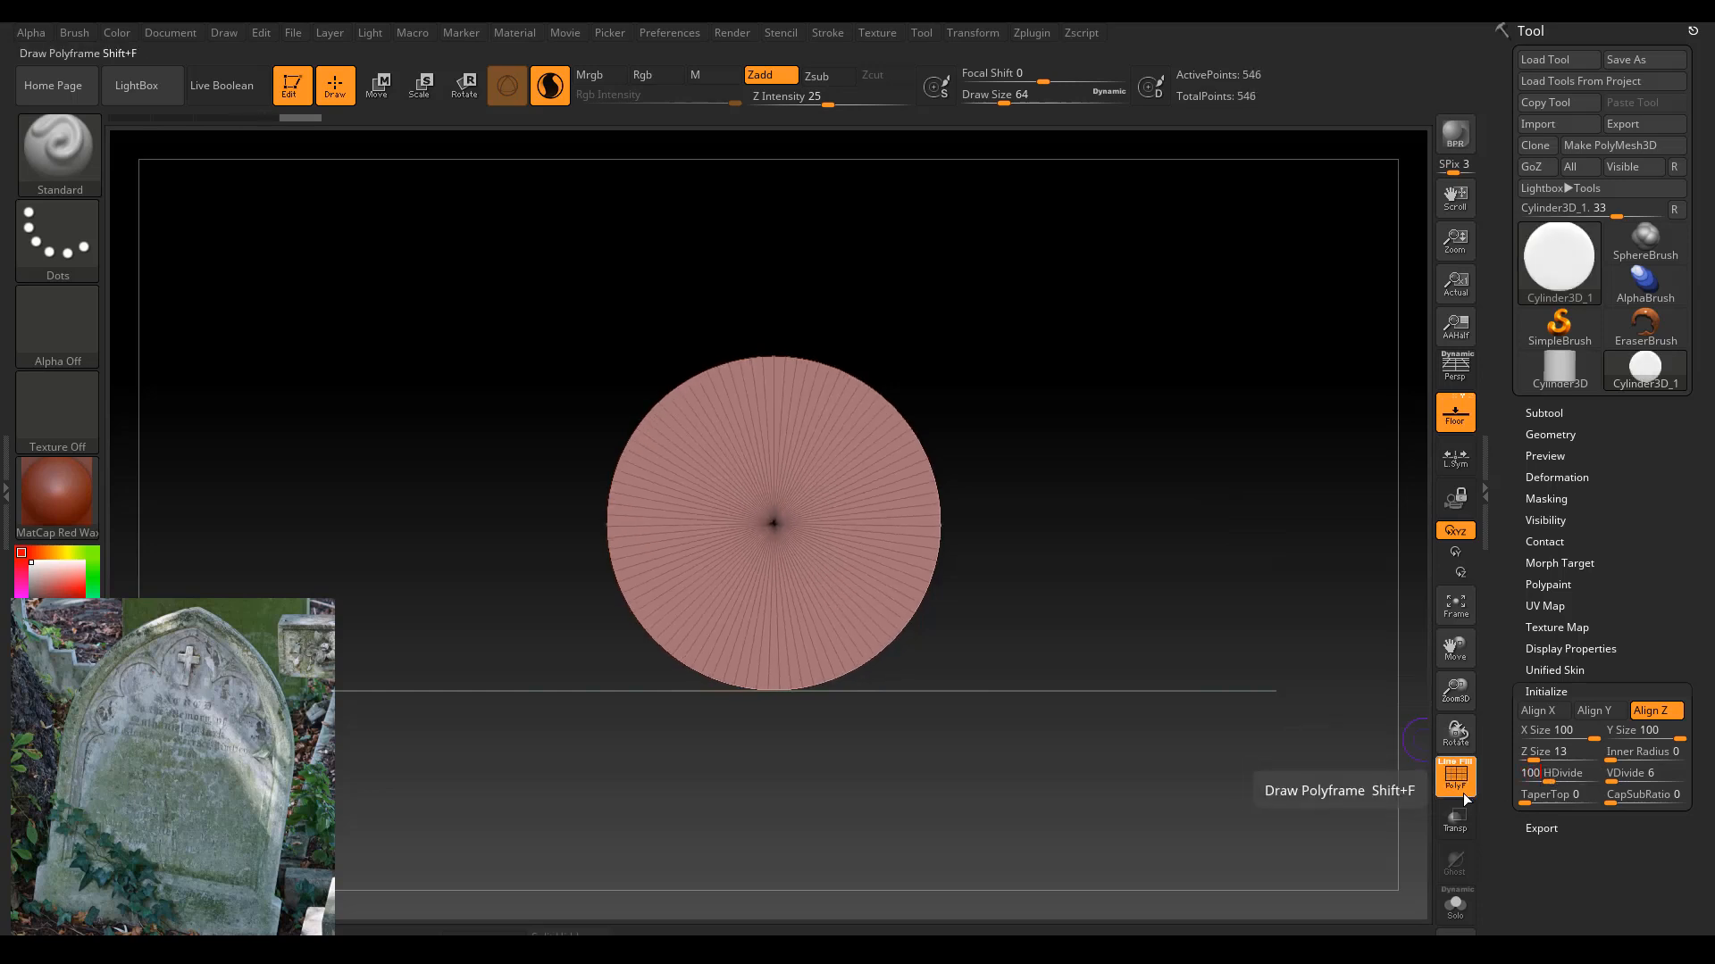
key(Tab)
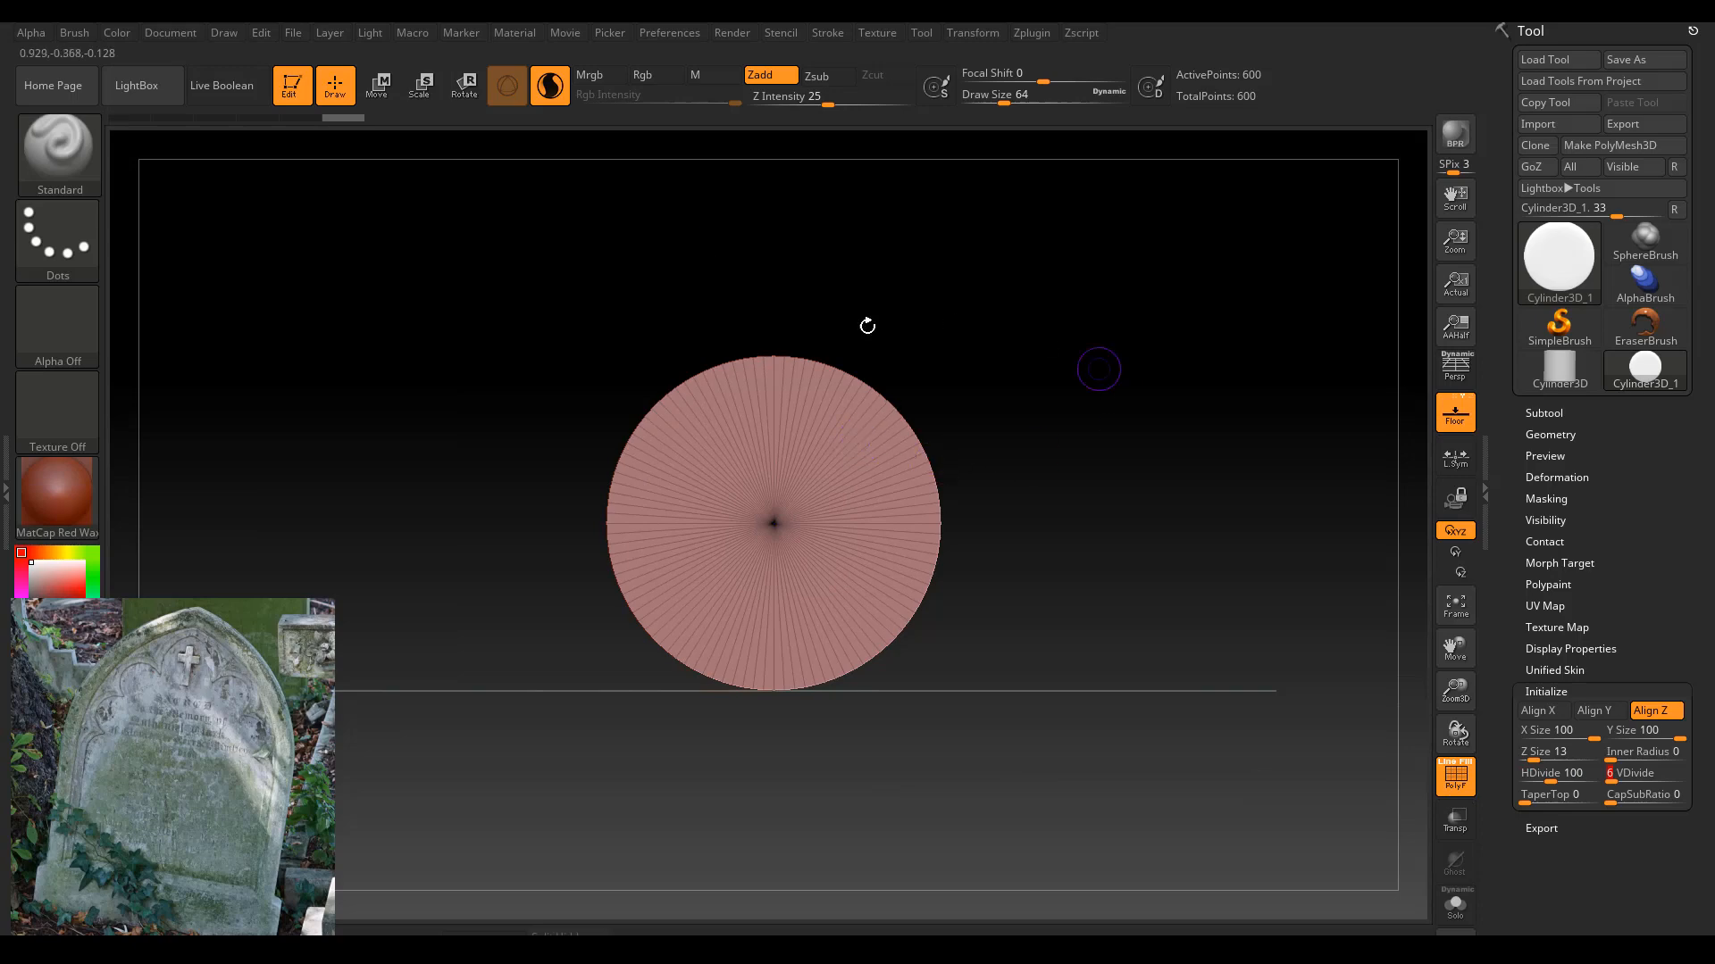
drag(1038, 440, 930, 411)
mouse_move(1145, 420)
mouse_down()
mouse_move(1122, 414)
mouse_move(1143, 419)
mouse_up()
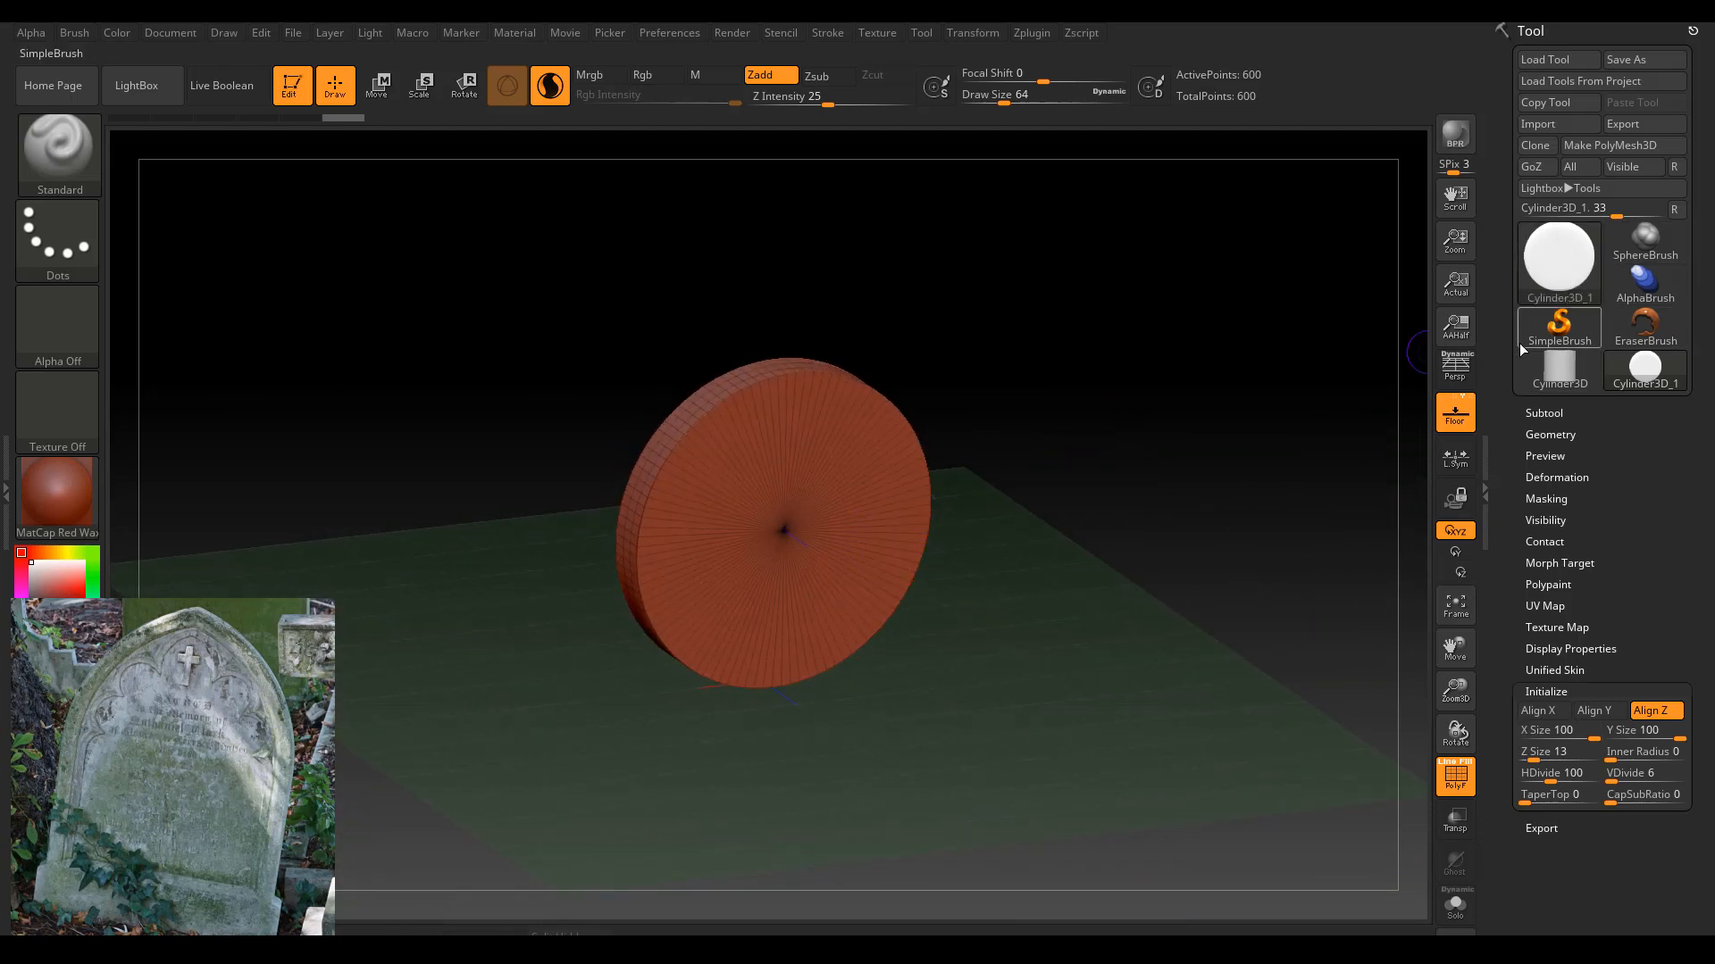
Convert the flattened cylinder into a PolyMesh3D and view it straight from the front.
click(1573, 271)
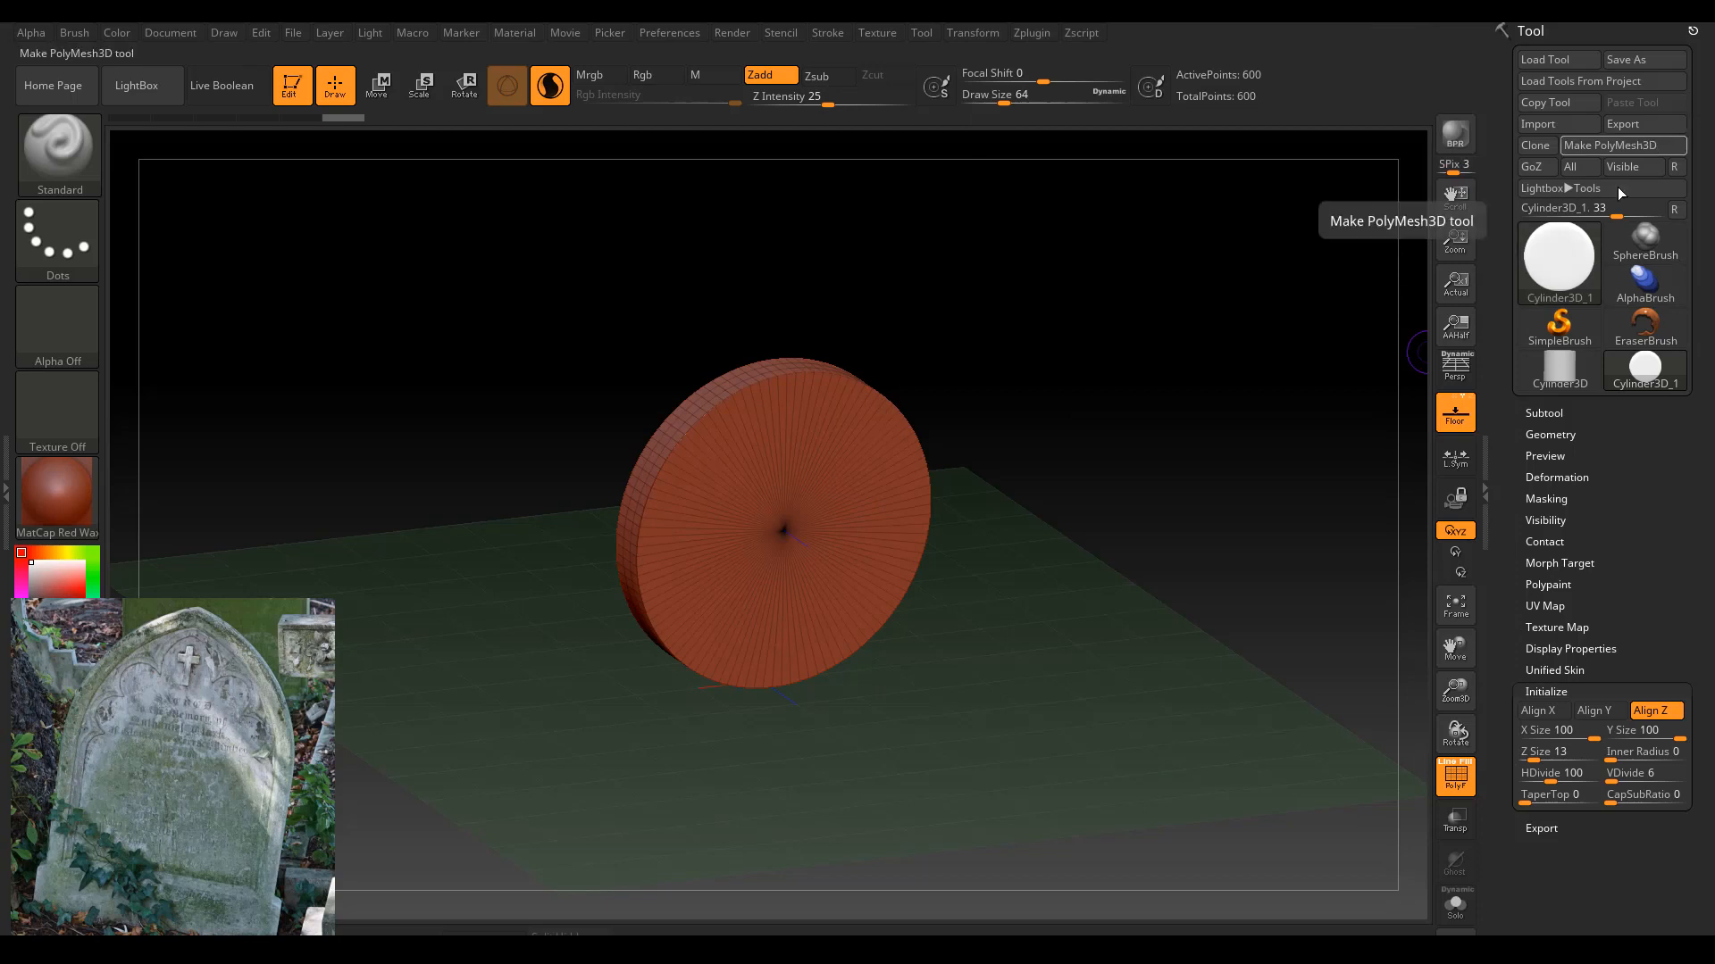
click(1533, 282)
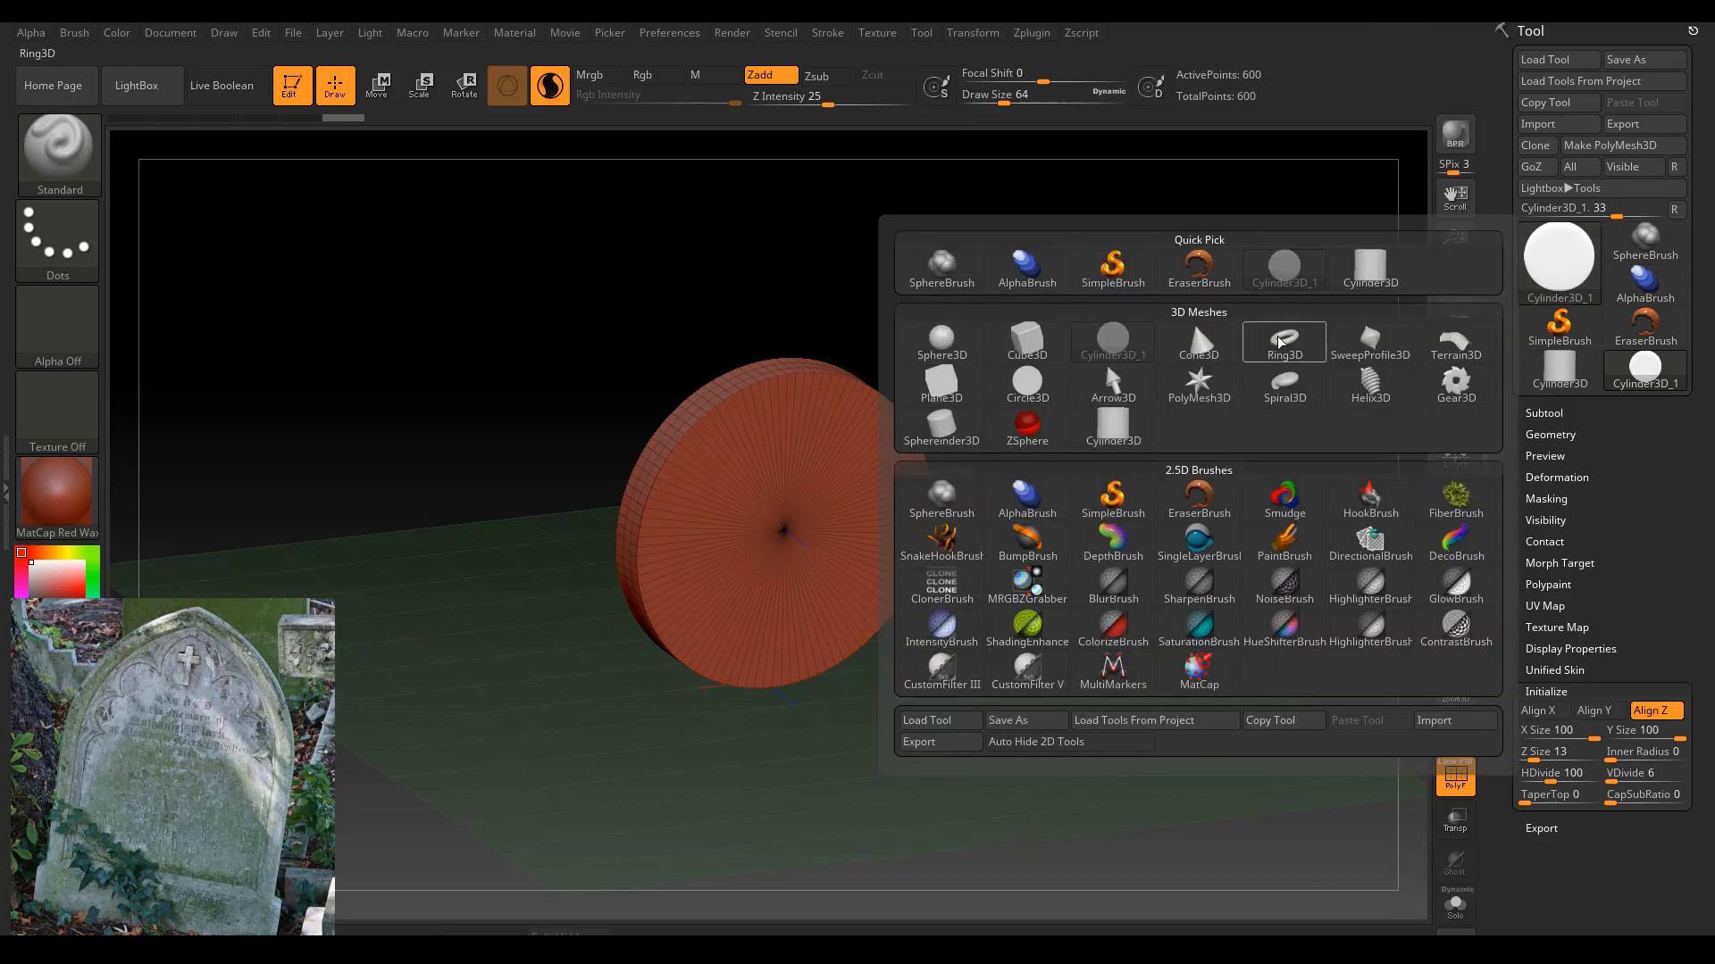
click(1621, 145)
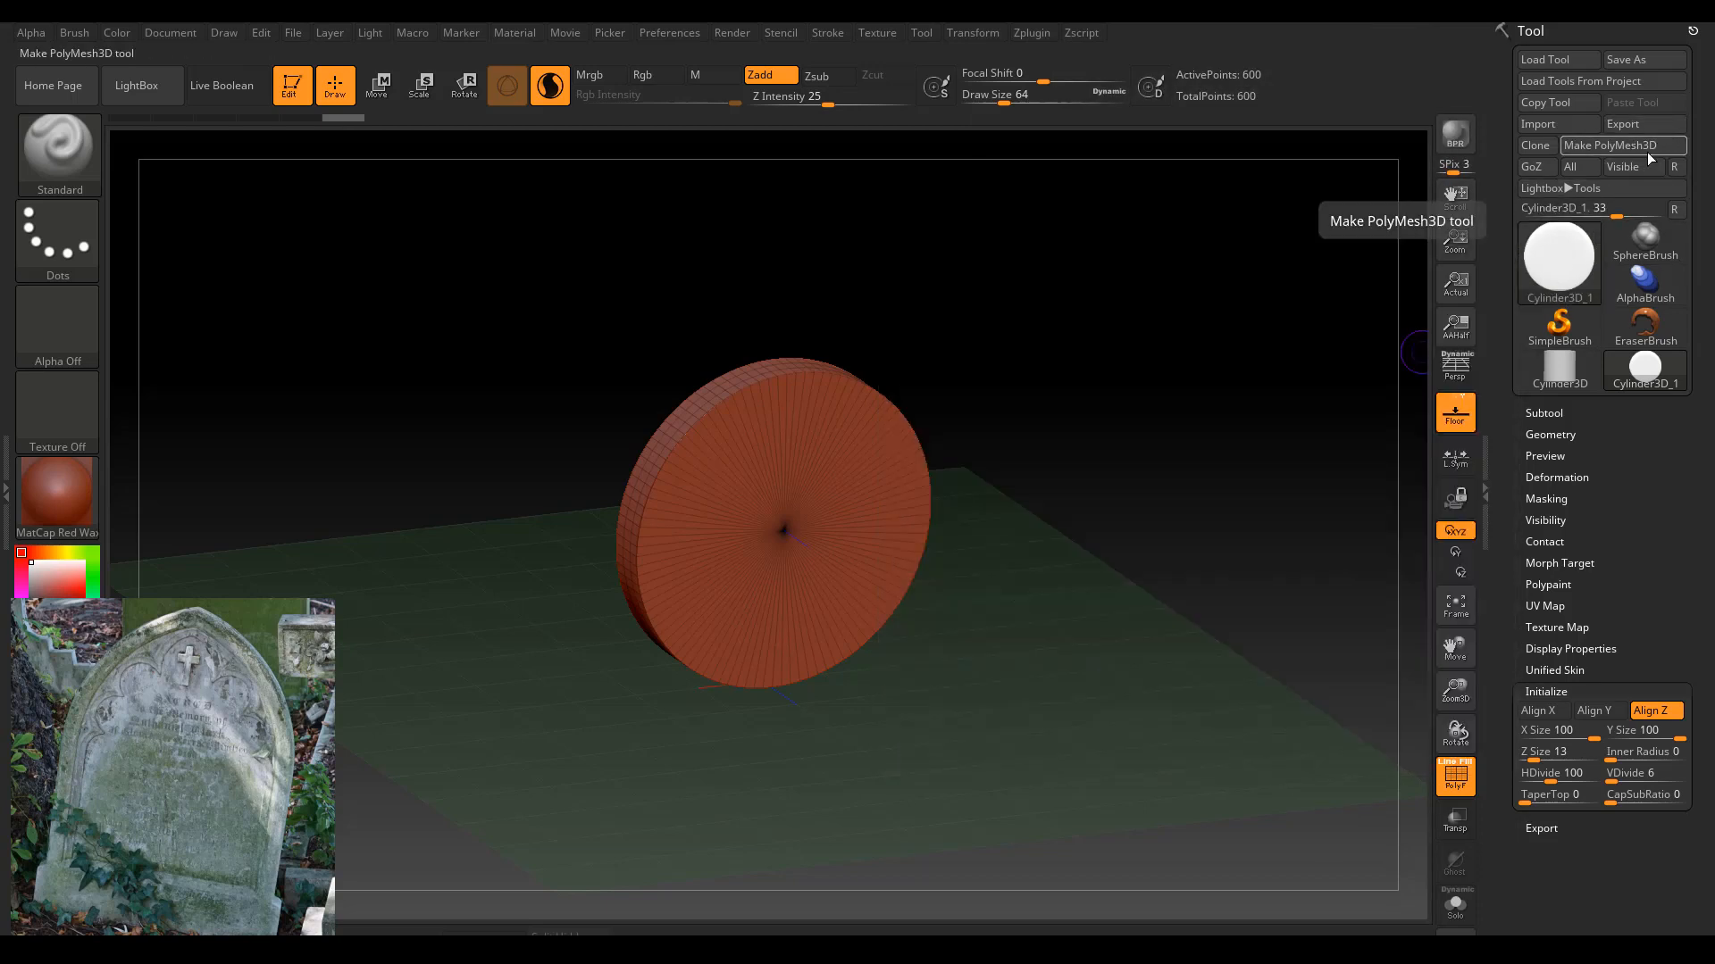
drag(1252, 432, 998, 322)
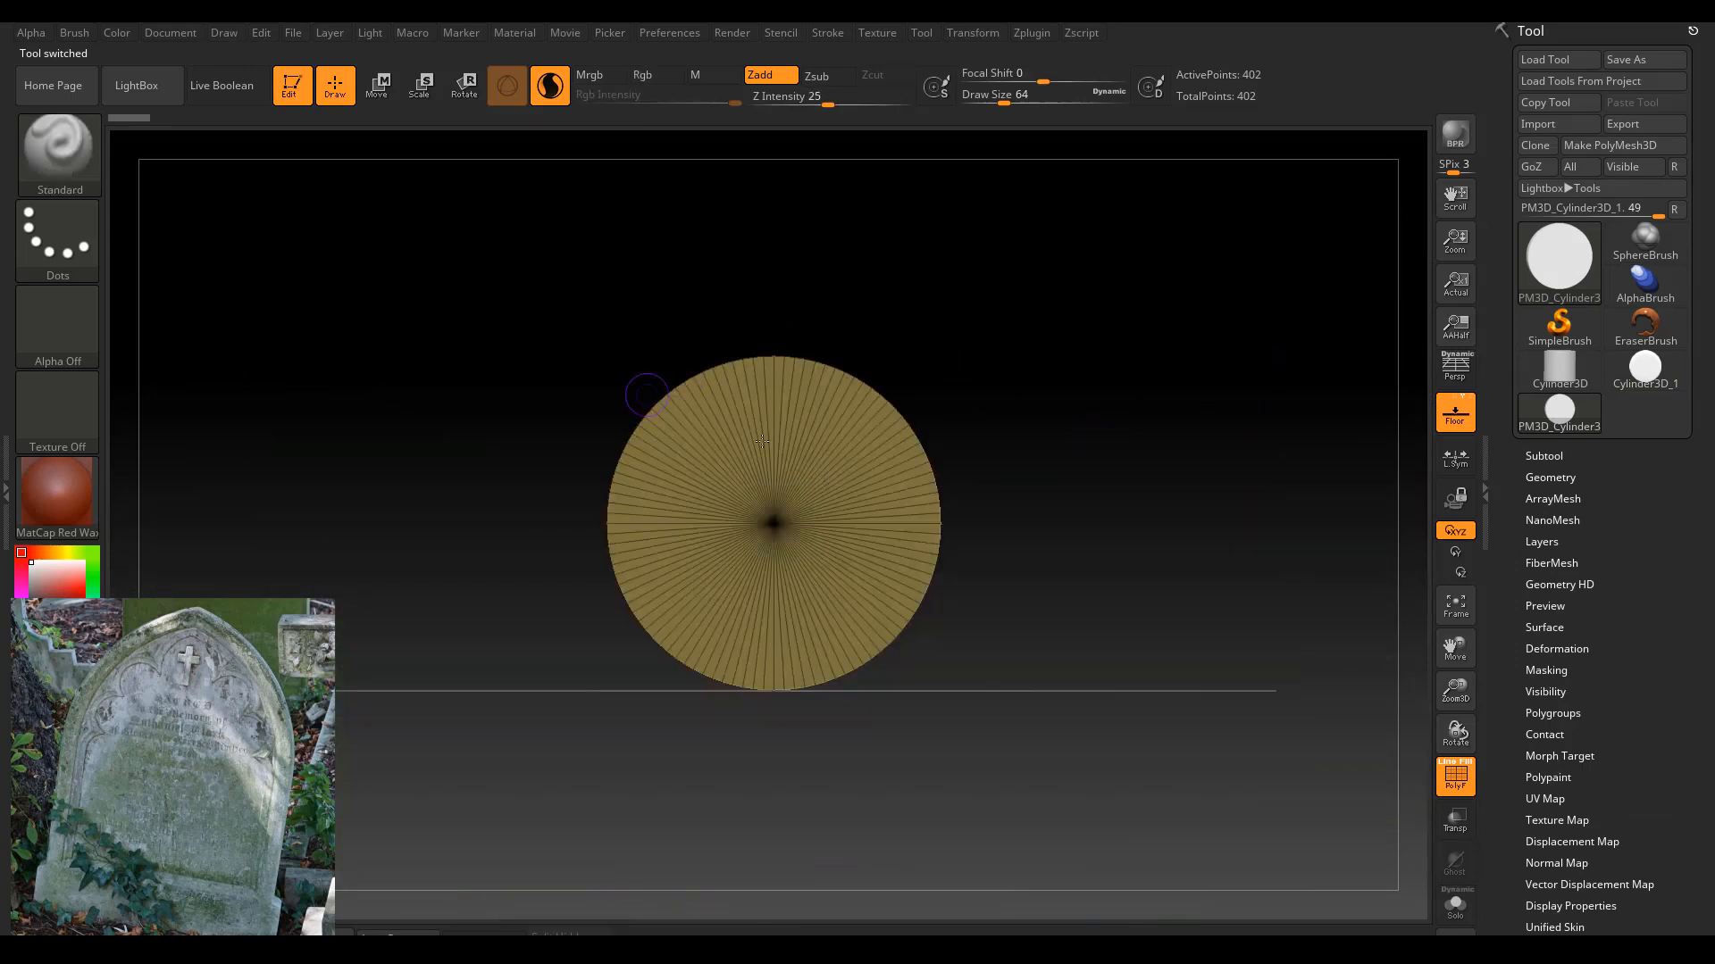
Mask the upper half of the disc, down to its horizontal centre line.
mouse_move(849, 264)
mouse_down()
mouse_move(838, 314)
mouse_move(852, 278)
mouse_up()
key(ctrl)
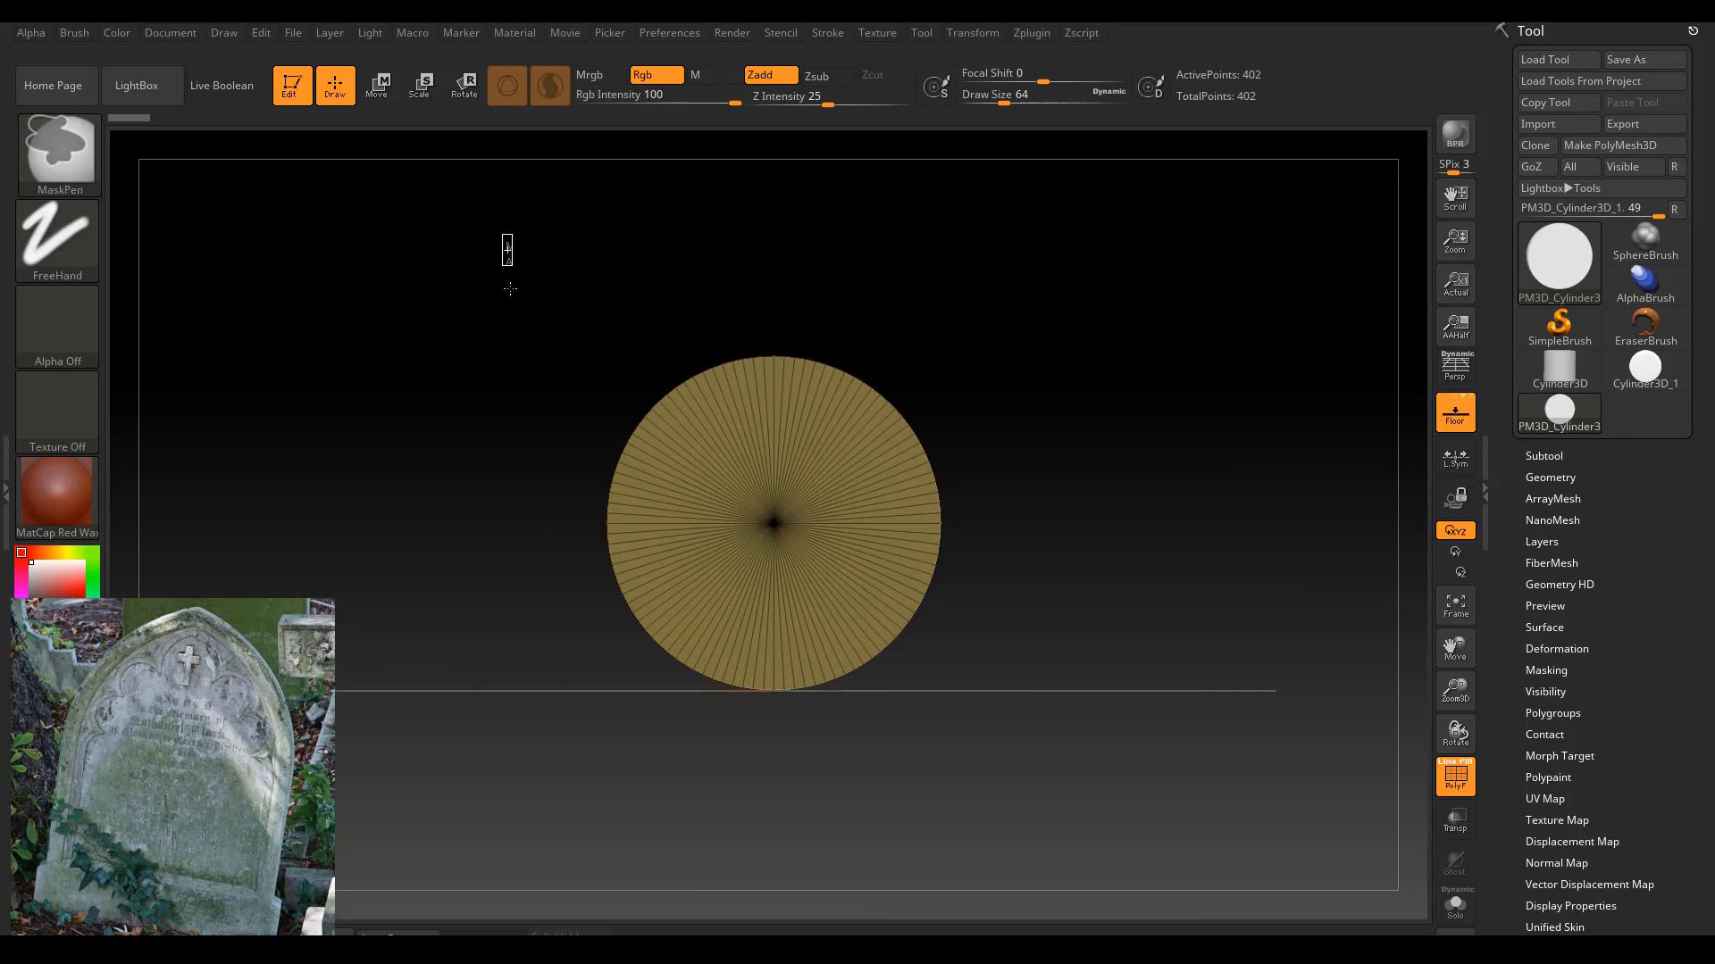
mouse_move(510, 288)
ctrl+mouse_down()
mouse_move(459, 417)
mouse_move(681, 440)
mouse_move(987, 425)
mouse_move(1147, 540)
mouse_move(1094, 491)
mouse_move(1098, 543)
mouse_move(1094, 526)
ctrl+mouse_up()
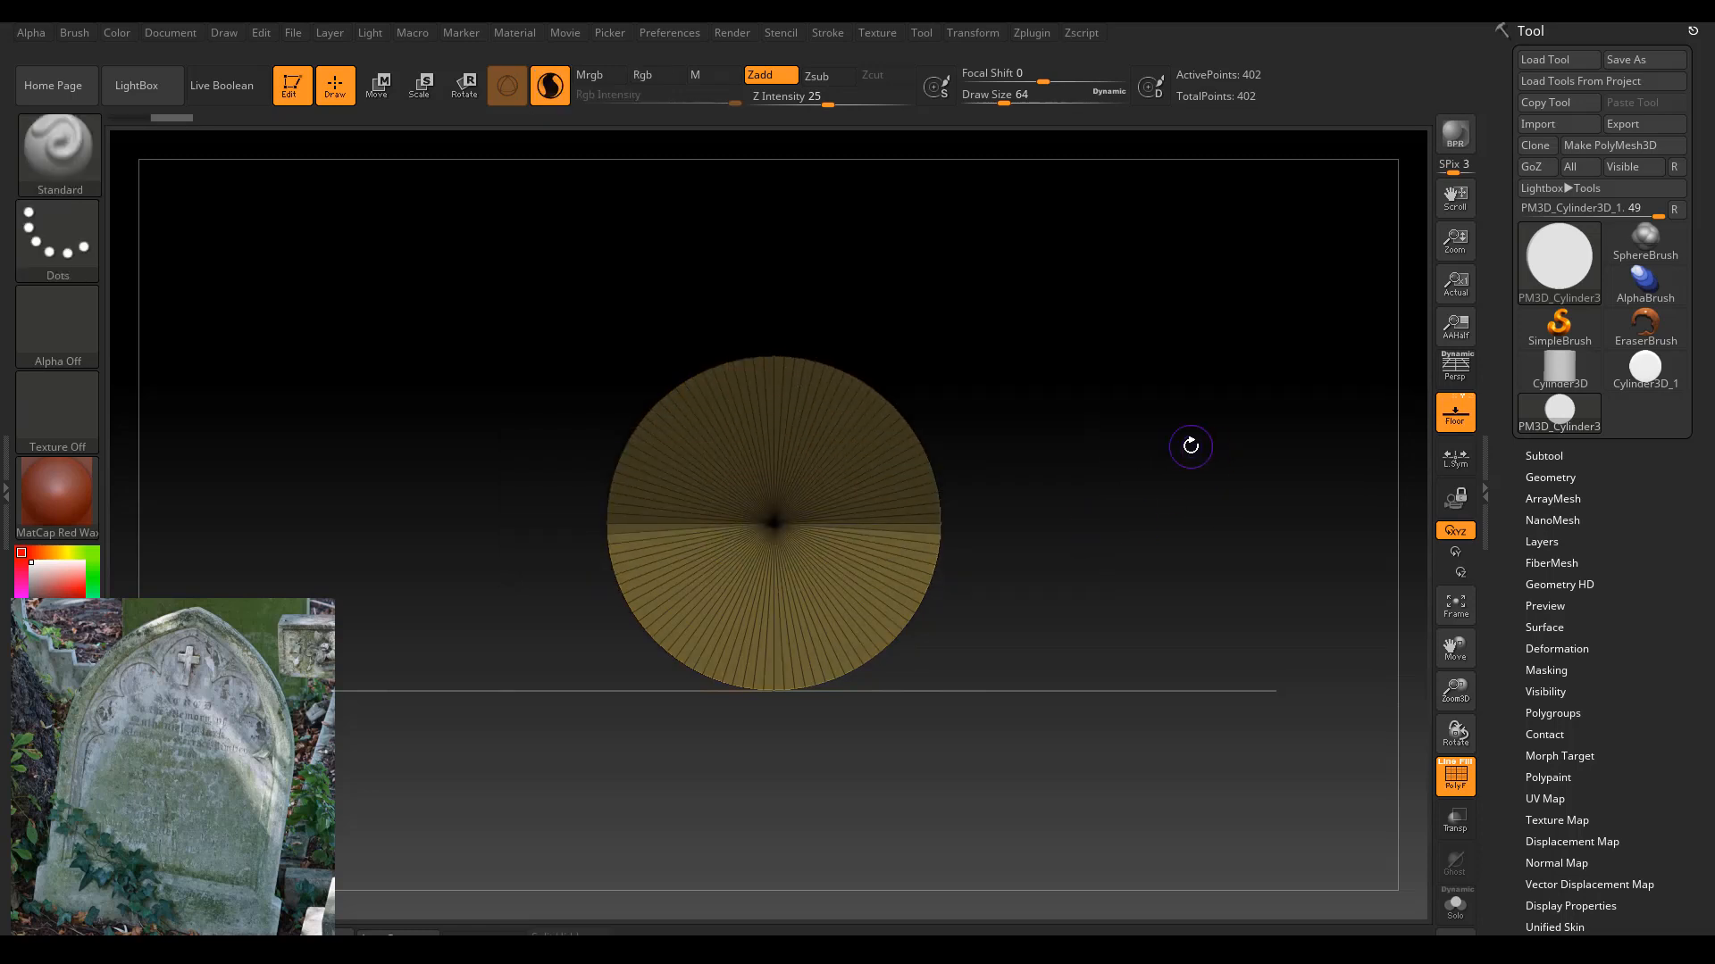
Move the unmasked lower half of the disc straight down along Y to form a rounded-top slab.
mouse_move(1190, 446)
mouse_down()
mouse_move(1080, 448)
mouse_move(1187, 447)
mouse_up()
key(w)
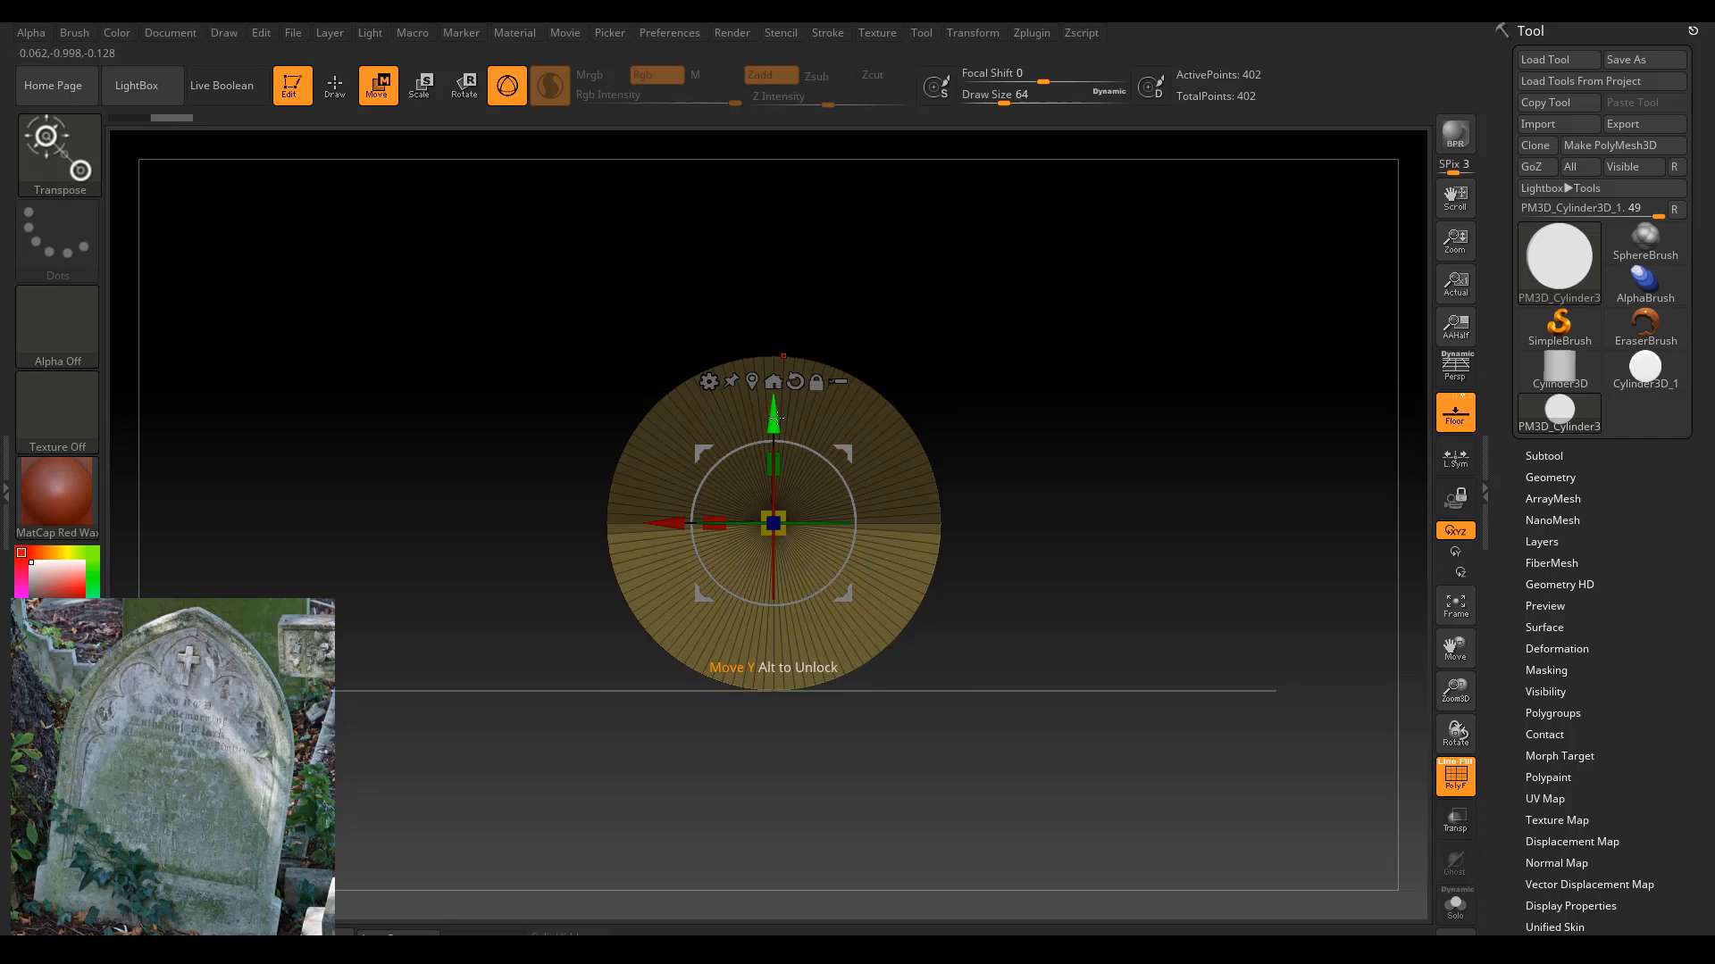
drag(775, 416, 783, 717)
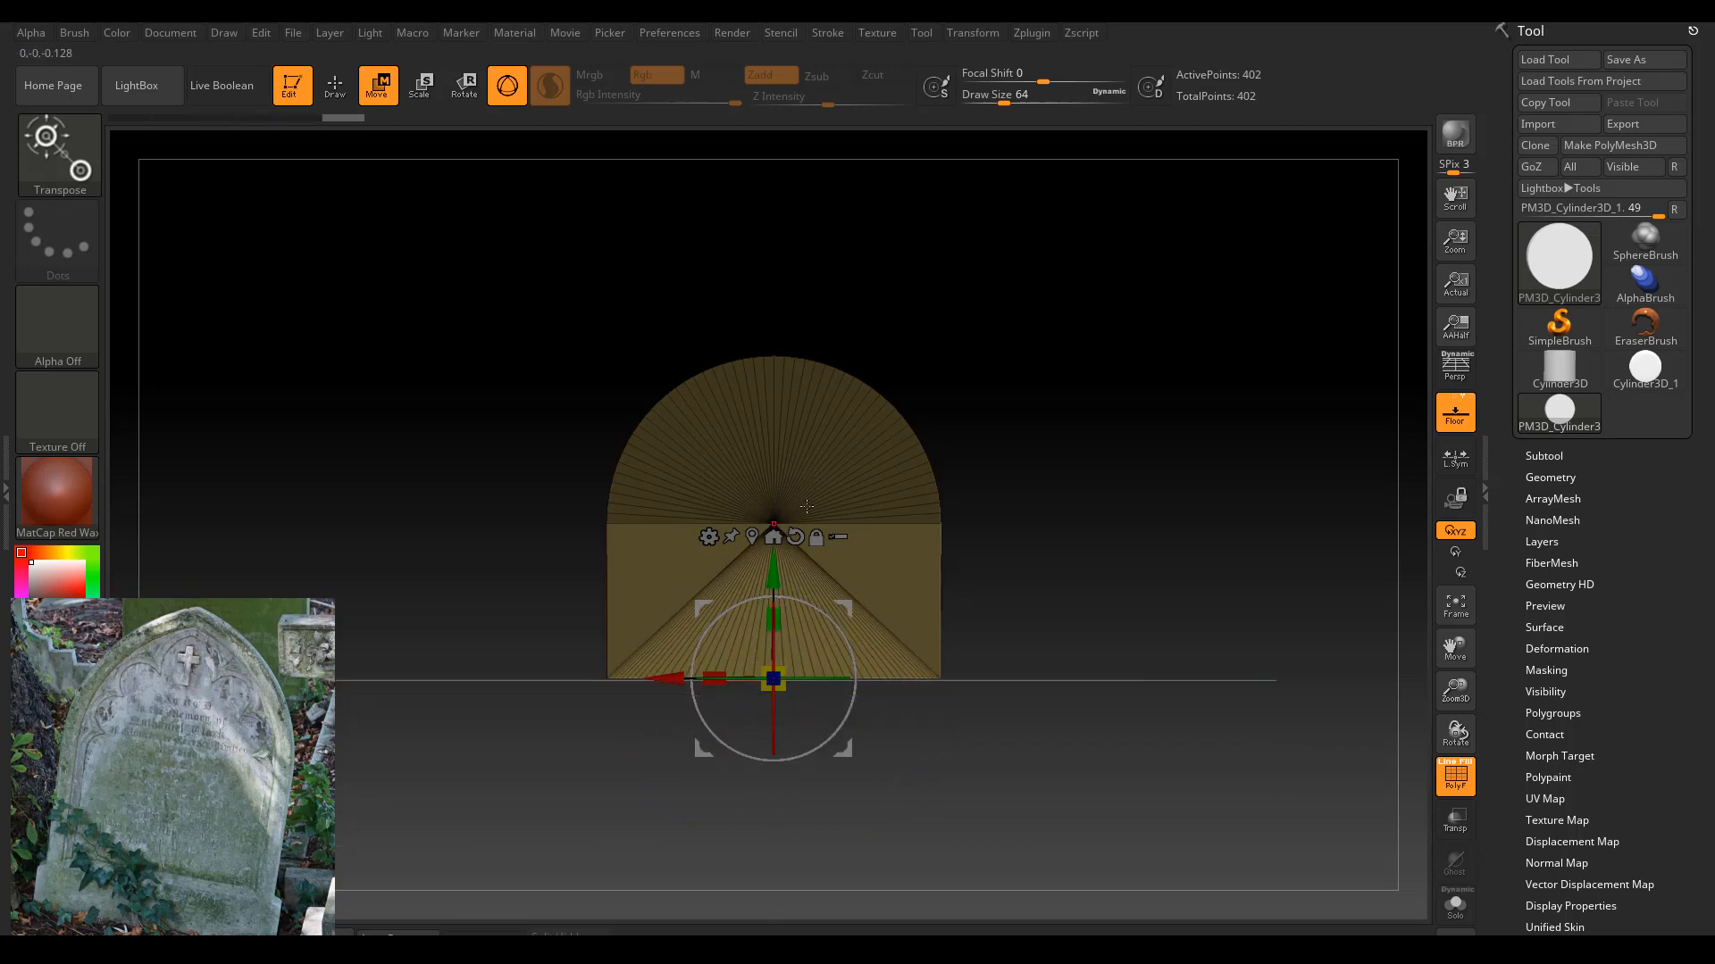
Lengthen the slab by moving its unmasked lower half further straight down along Y.
drag(774, 591, 746, 840)
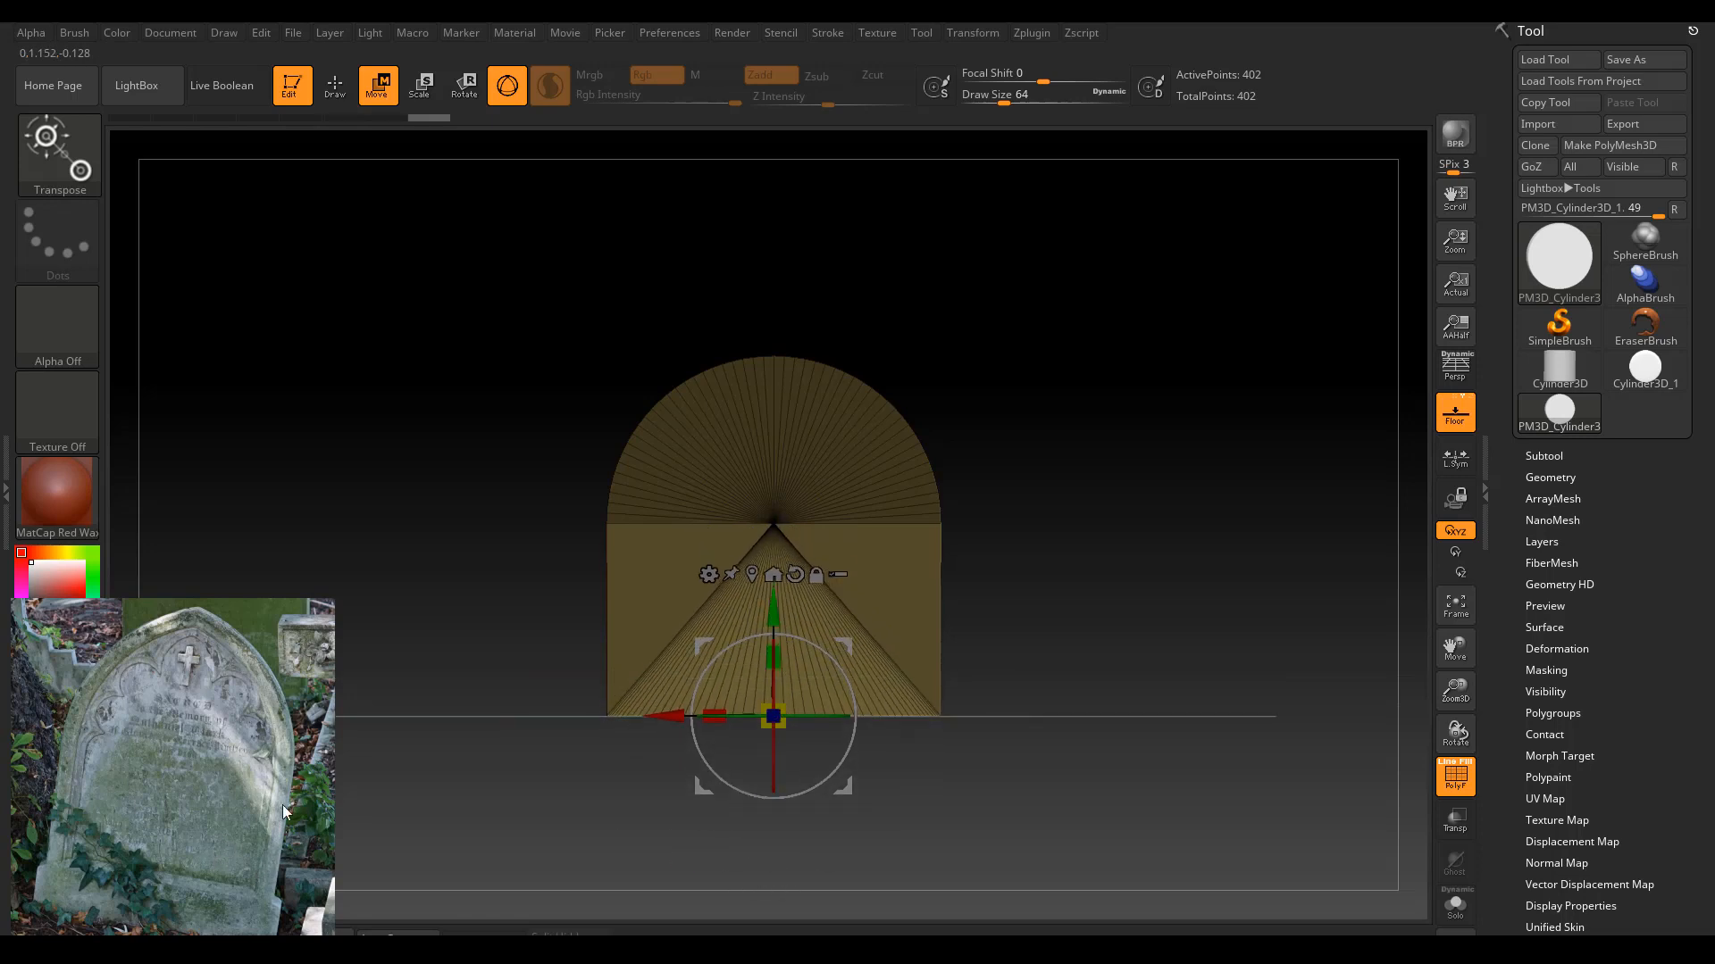
drag(774, 612, 774, 681)
mouse_move(1114, 559)
mouse_down()
mouse_move(1145, 590)
mouse_move(1078, 560)
mouse_move(1095, 525)
mouse_move(1132, 553)
mouse_up()
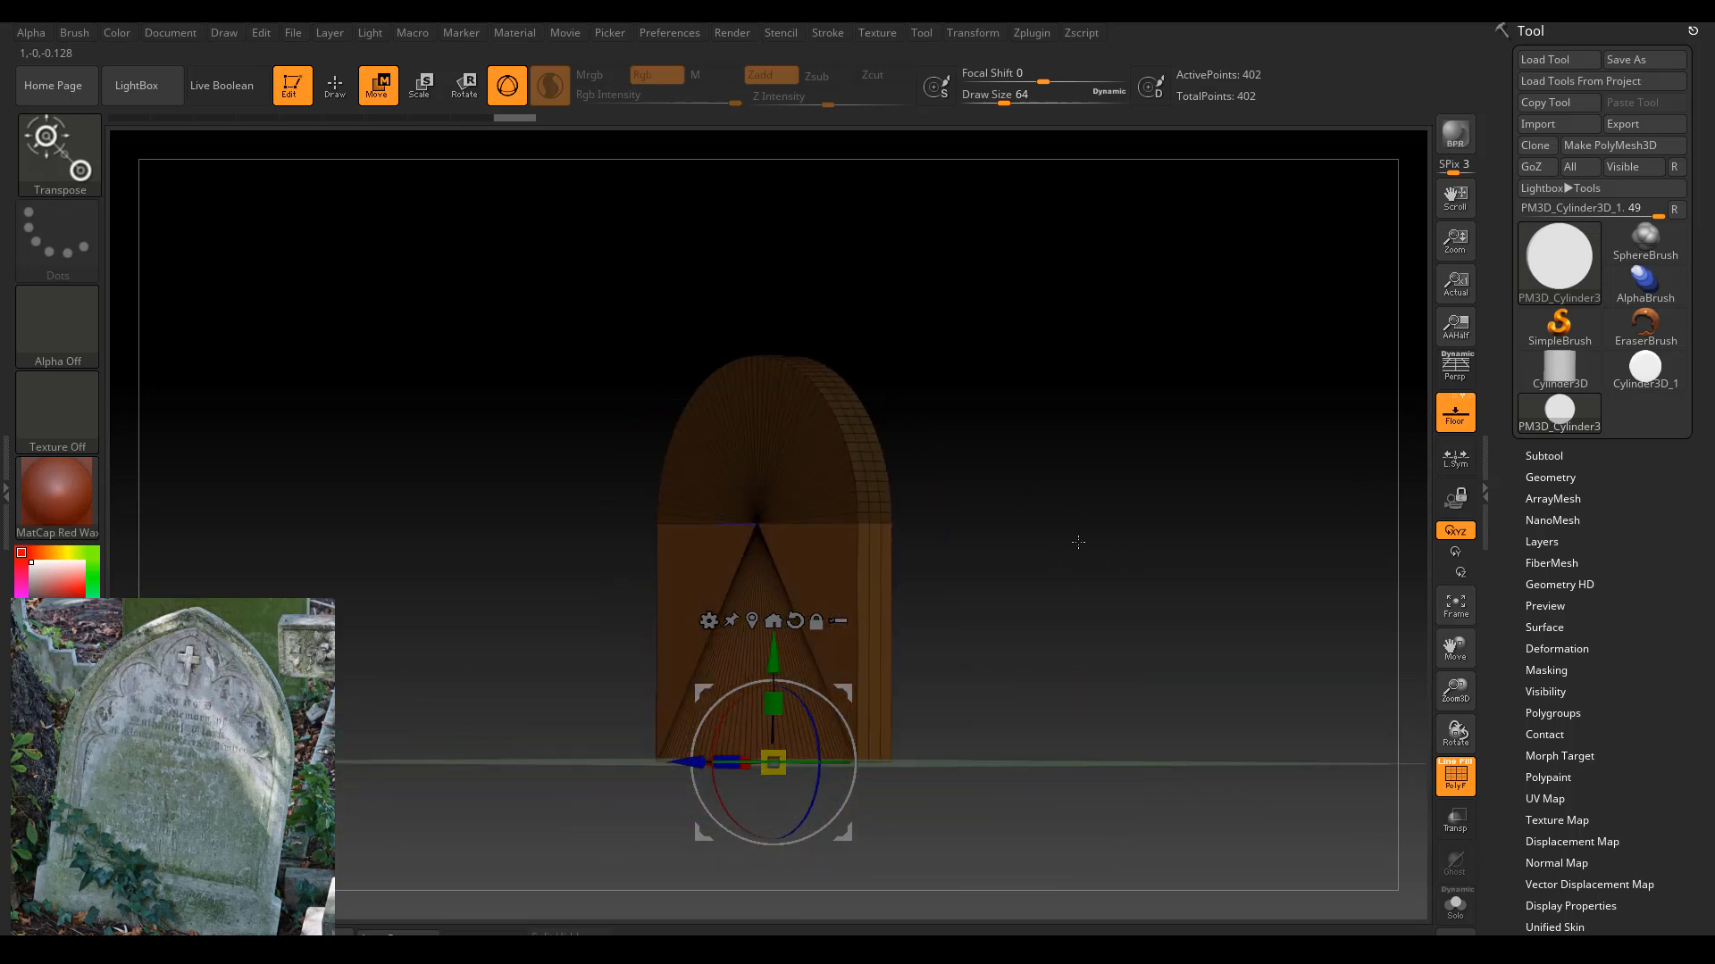
drag(1096, 507, 1138, 513)
Examine the rounded-top slab's front, side thickness and polygon layout from several angles.
ctrl+right_drag(1144, 501, 1061, 474)
right_drag(1262, 477, 1152, 614)
drag(1062, 703, 1267, 516)
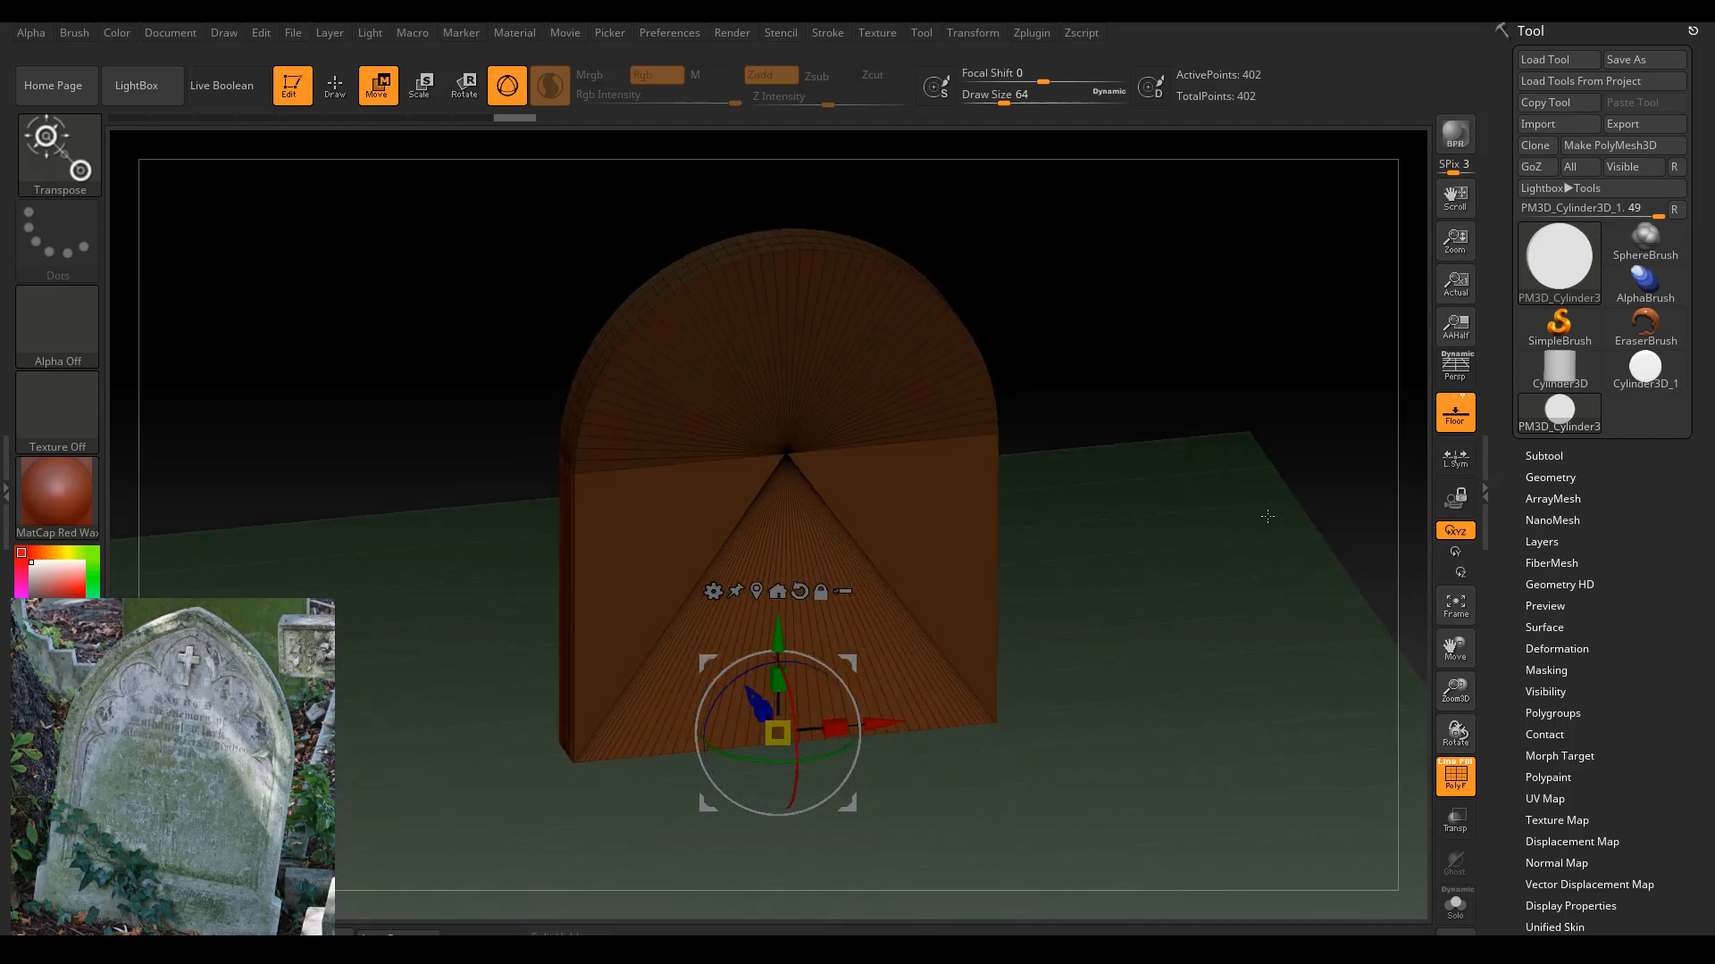
key(f)
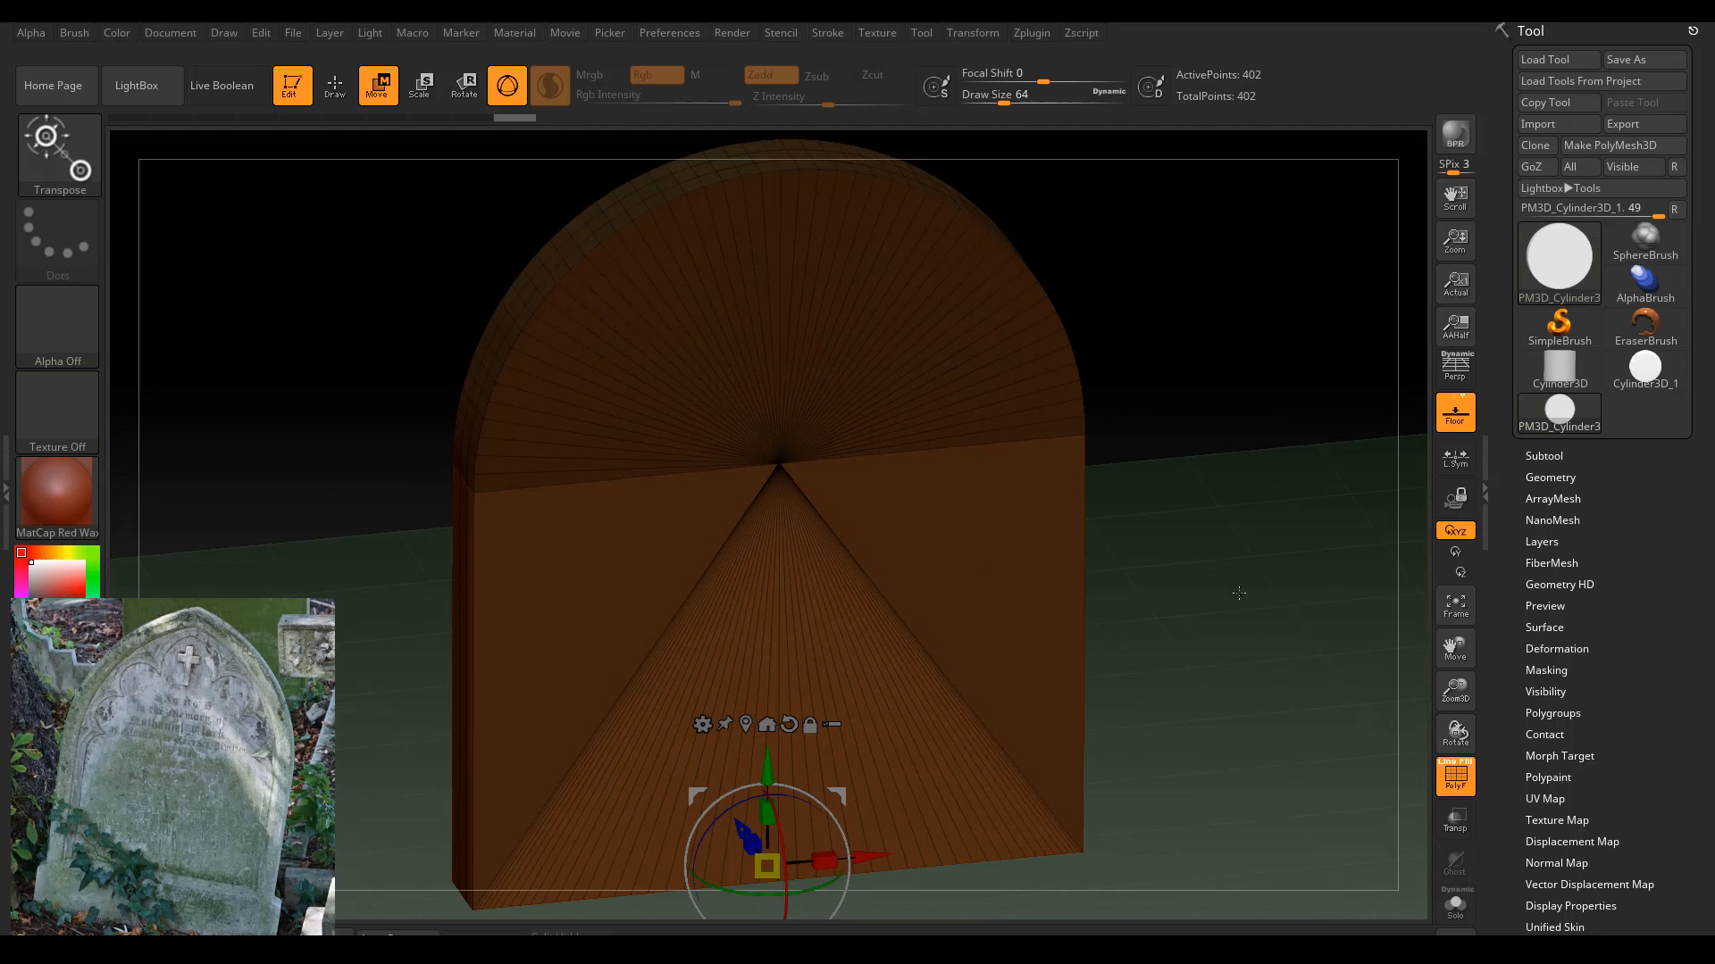
mouse_move(1222, 572)
alt+right_down()
mouse_move(1060, 524)
mouse_move(1215, 534)
mouse_move(1111, 519)
mouse_move(1102, 572)
mouse_move(1084, 484)
mouse_move(1130, 474)
alt+right_up()
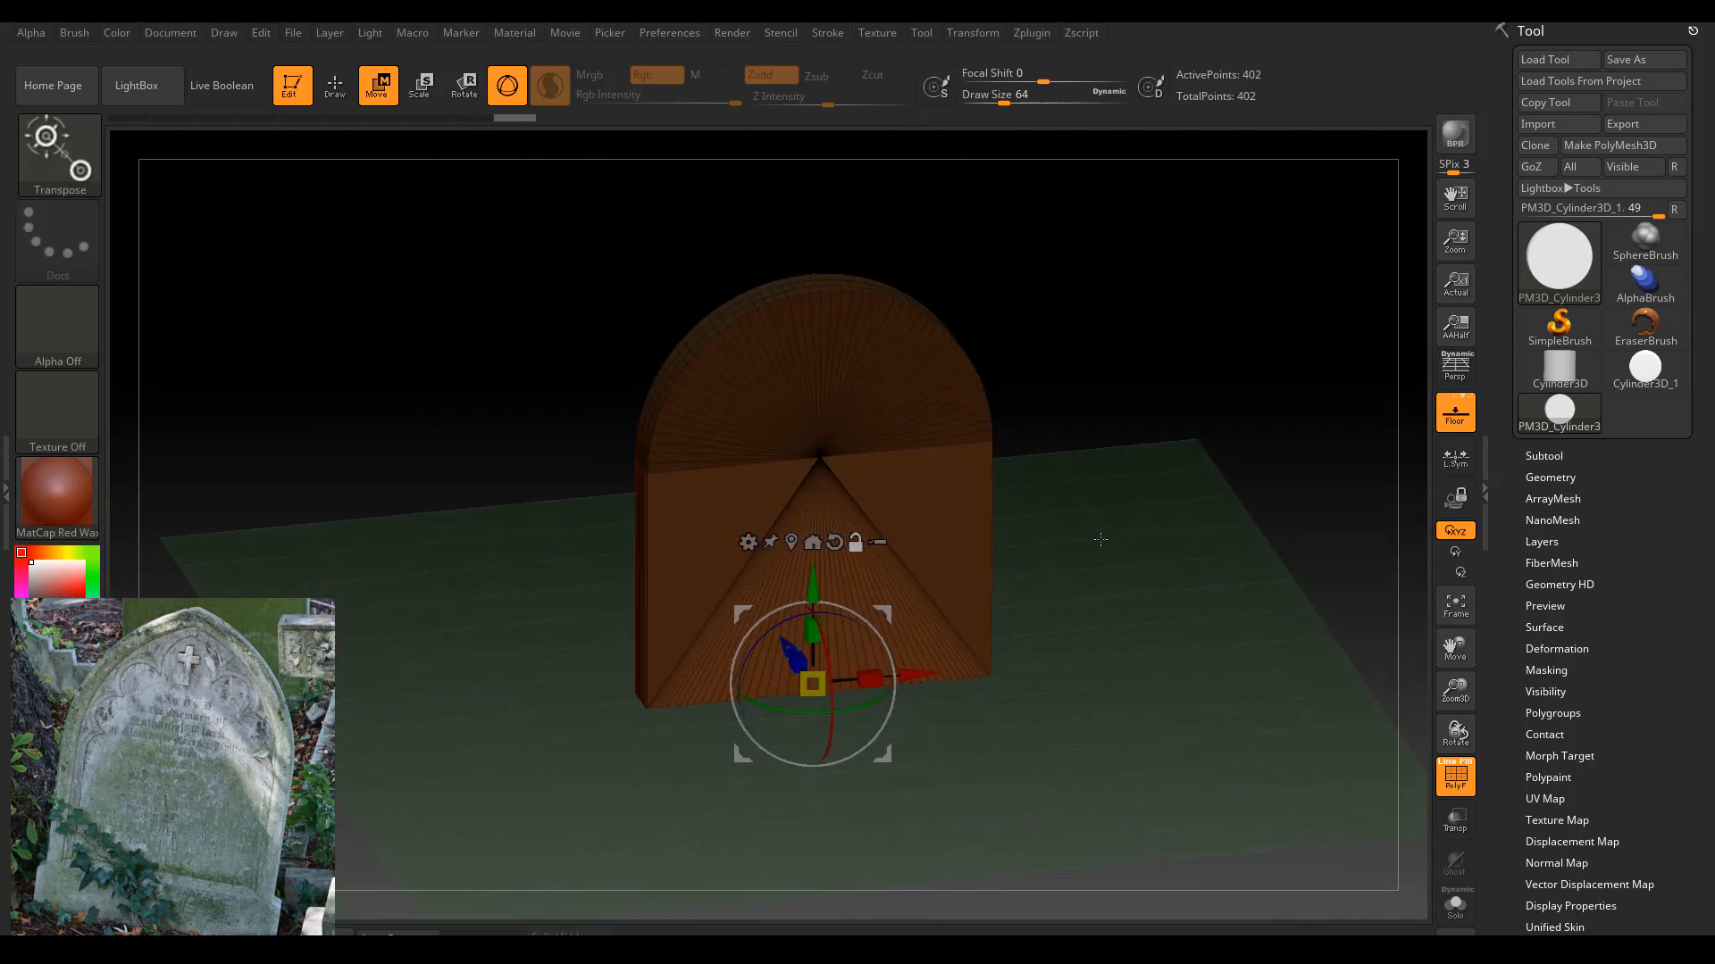
right_drag(1102, 538, 1003, 485)
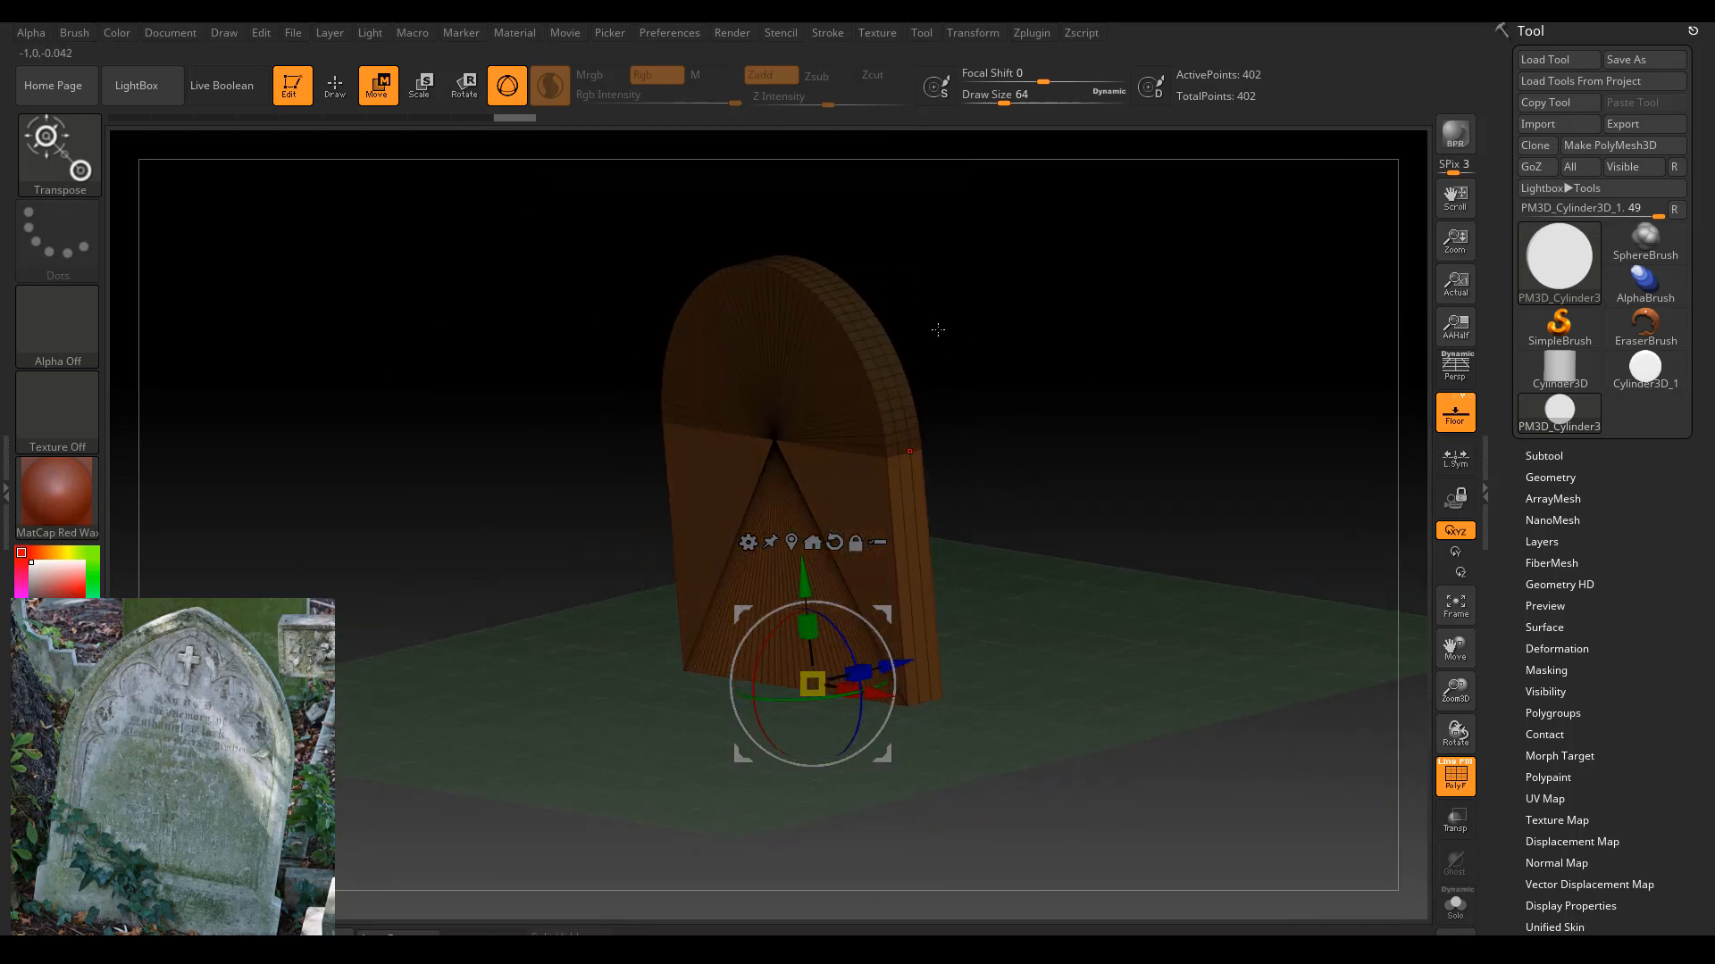
shift+right_drag(1249, 511, 910, 554)
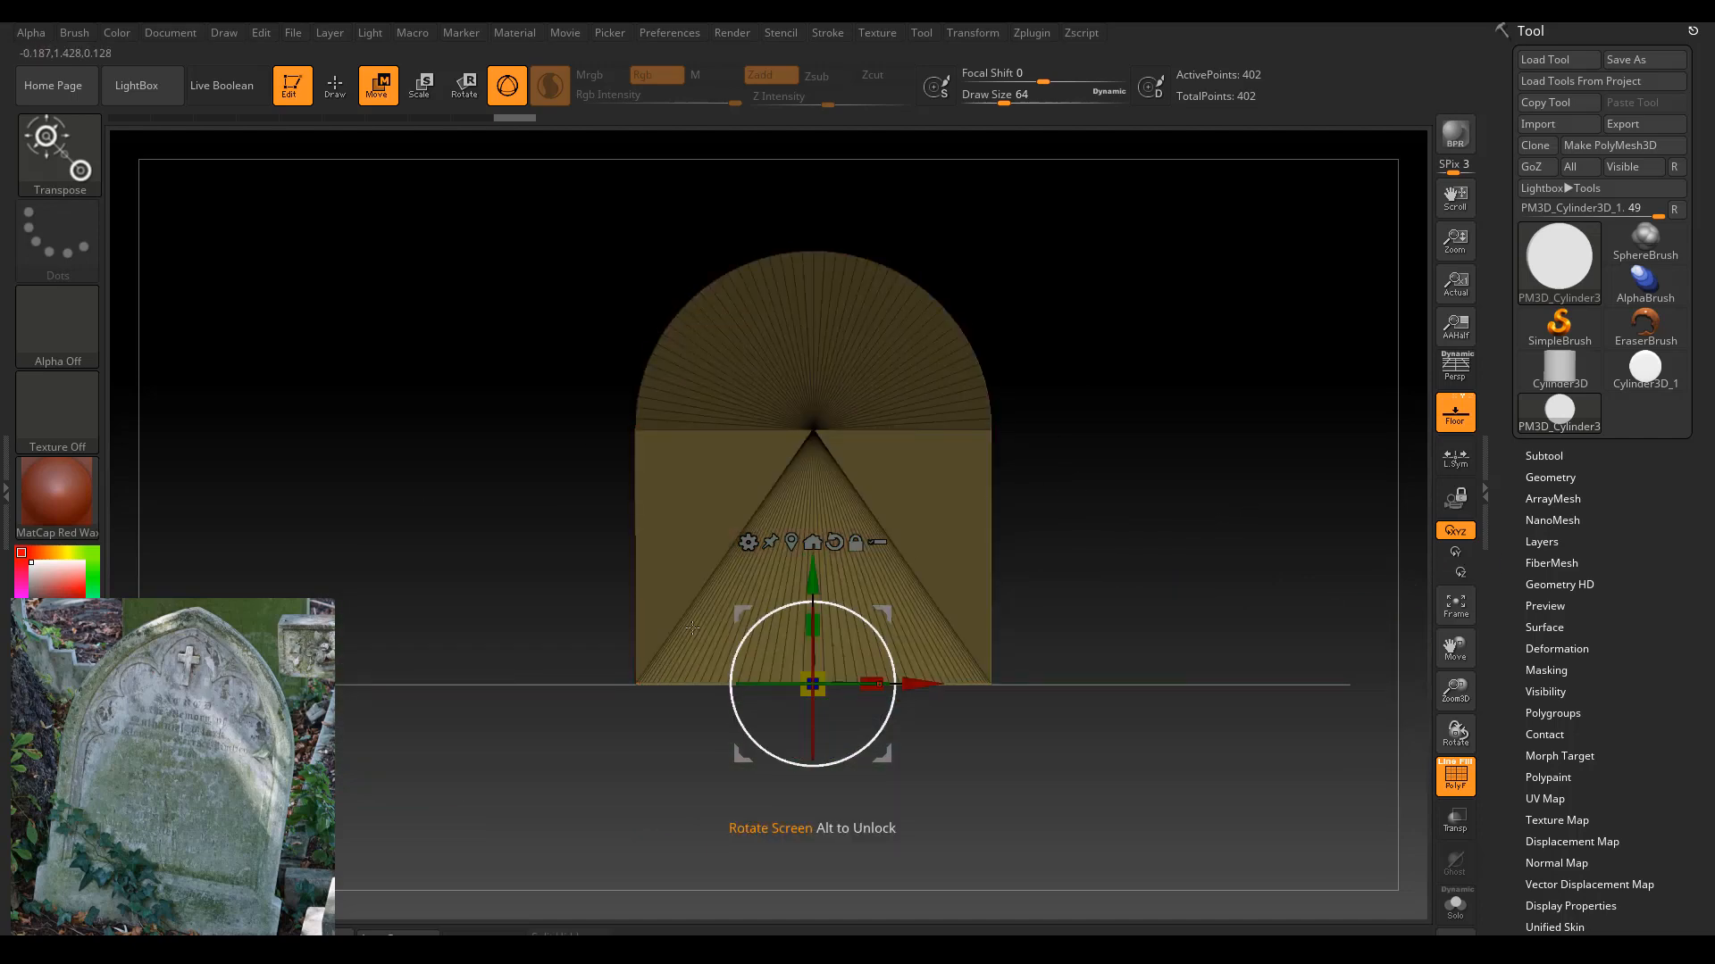
right_drag(1125, 509, 795, 581)
right_drag(1199, 515, 891, 440)
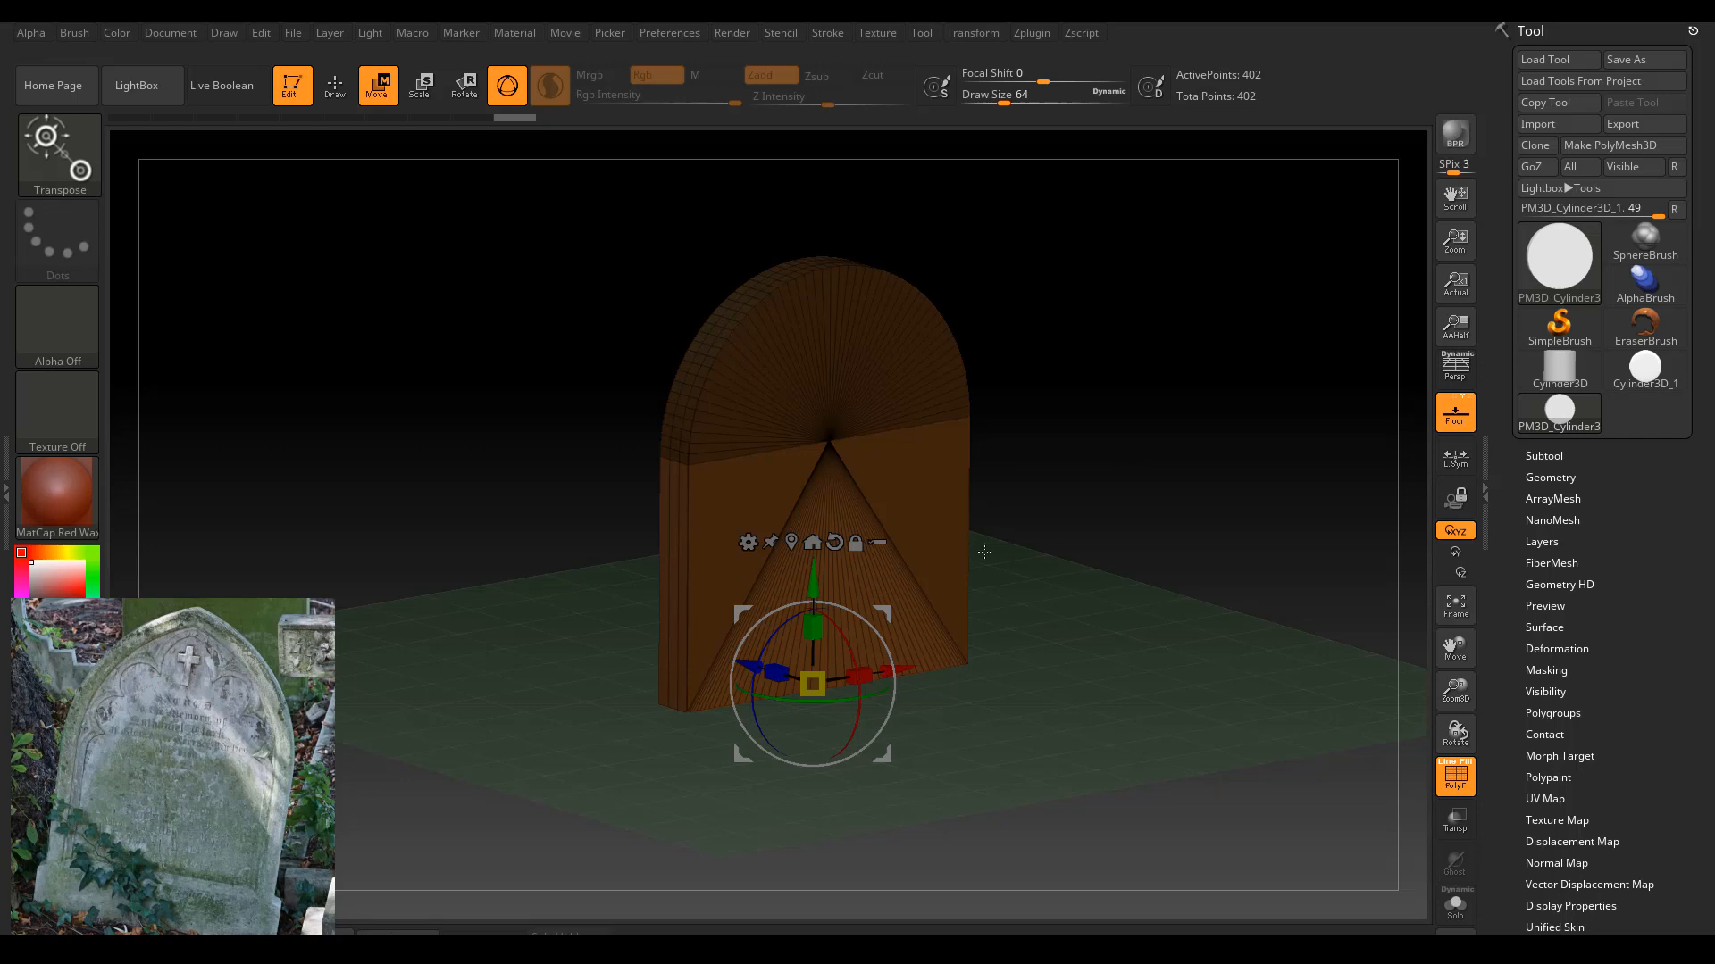
right_drag(984, 552, 1154, 471)
drag(1456, 688, 639, 440)
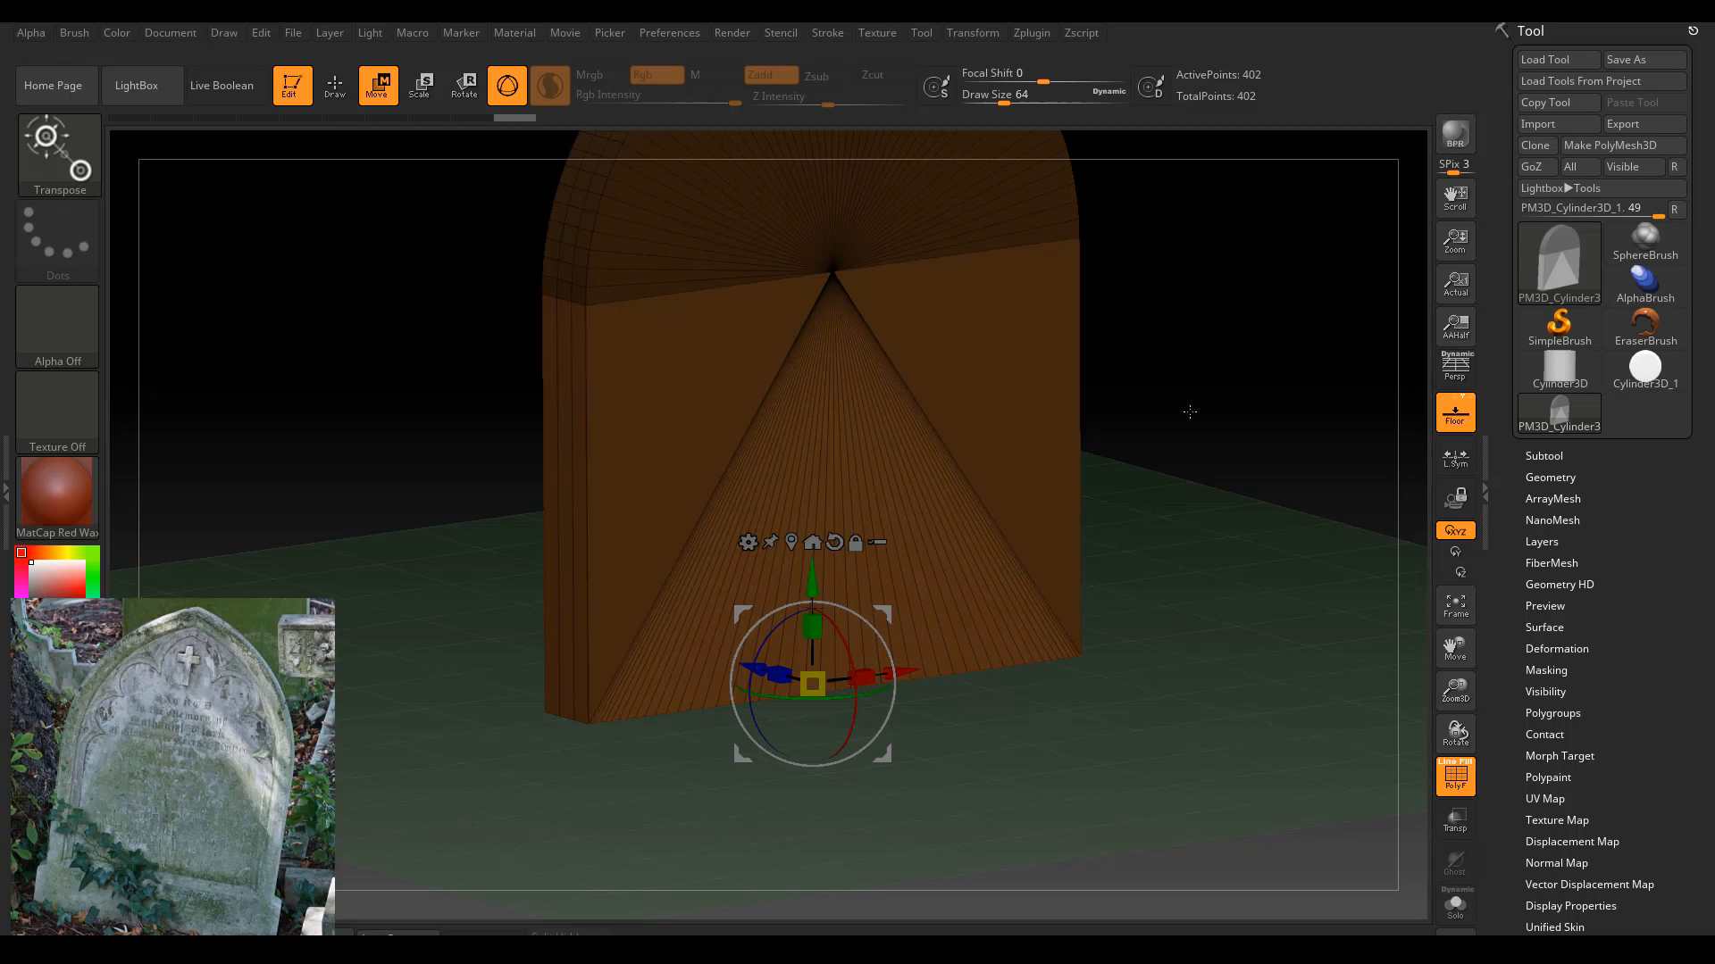
right_drag(1189, 412, 1212, 417)
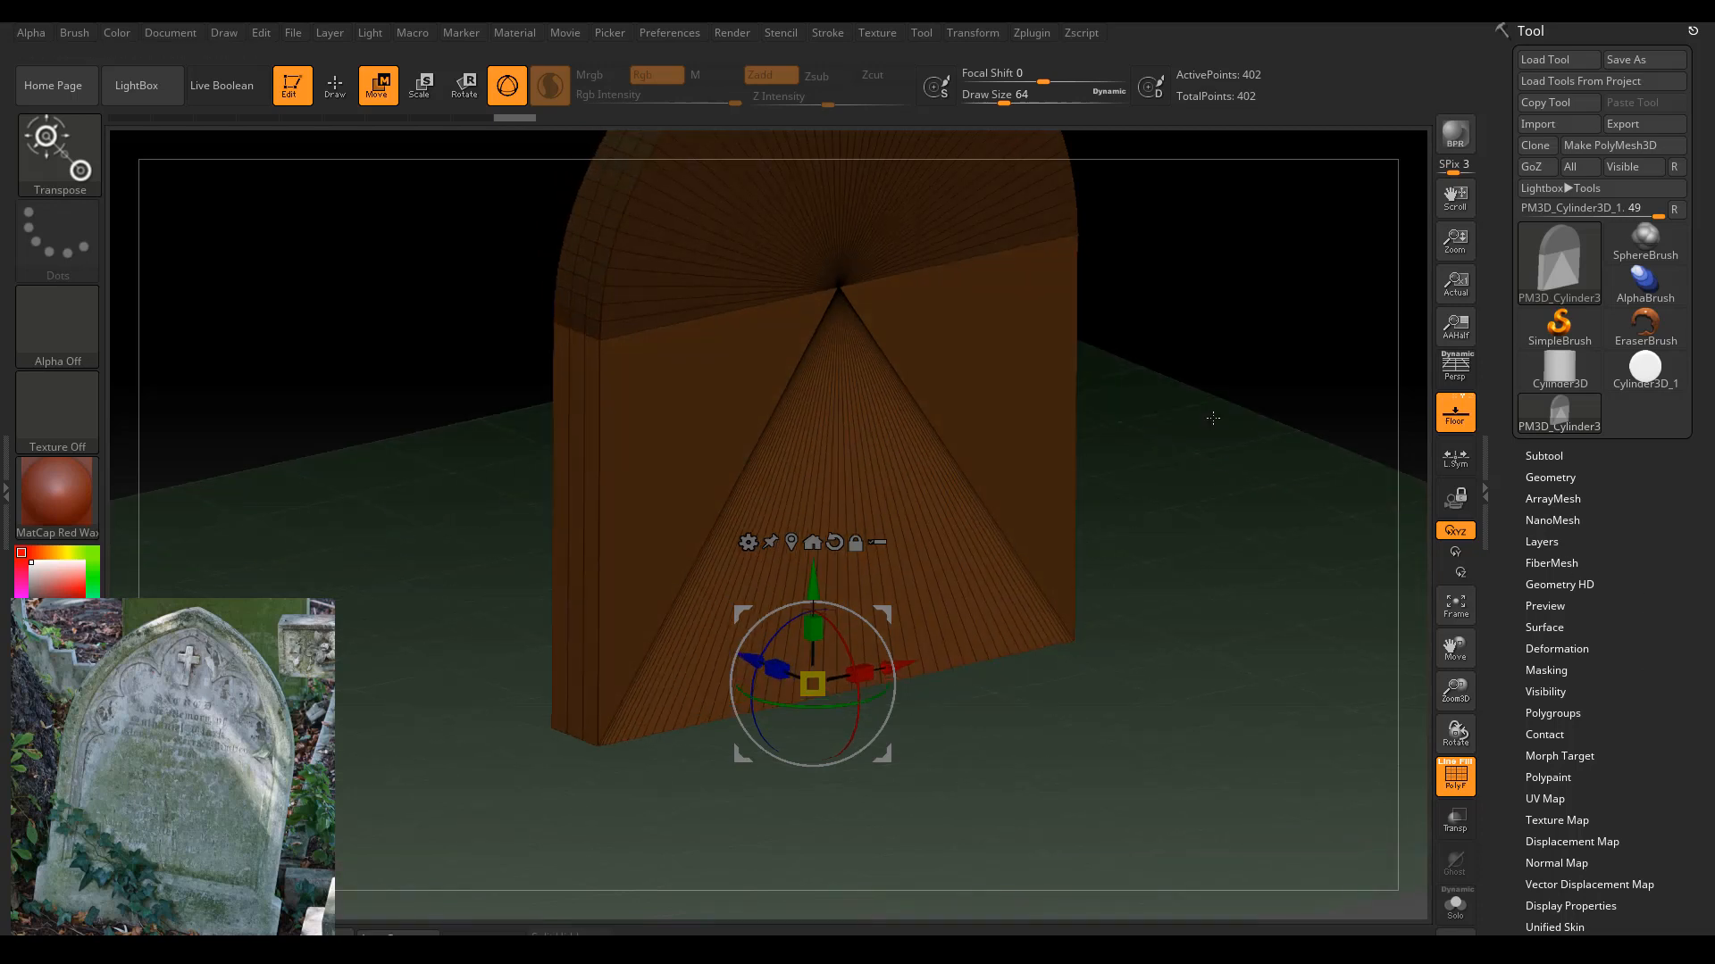
Clear the existing mask, mask a small wedge on the slab's curved shoulder, and assign the masked polygons their own polygroup with Group Masked.
click(1553, 713)
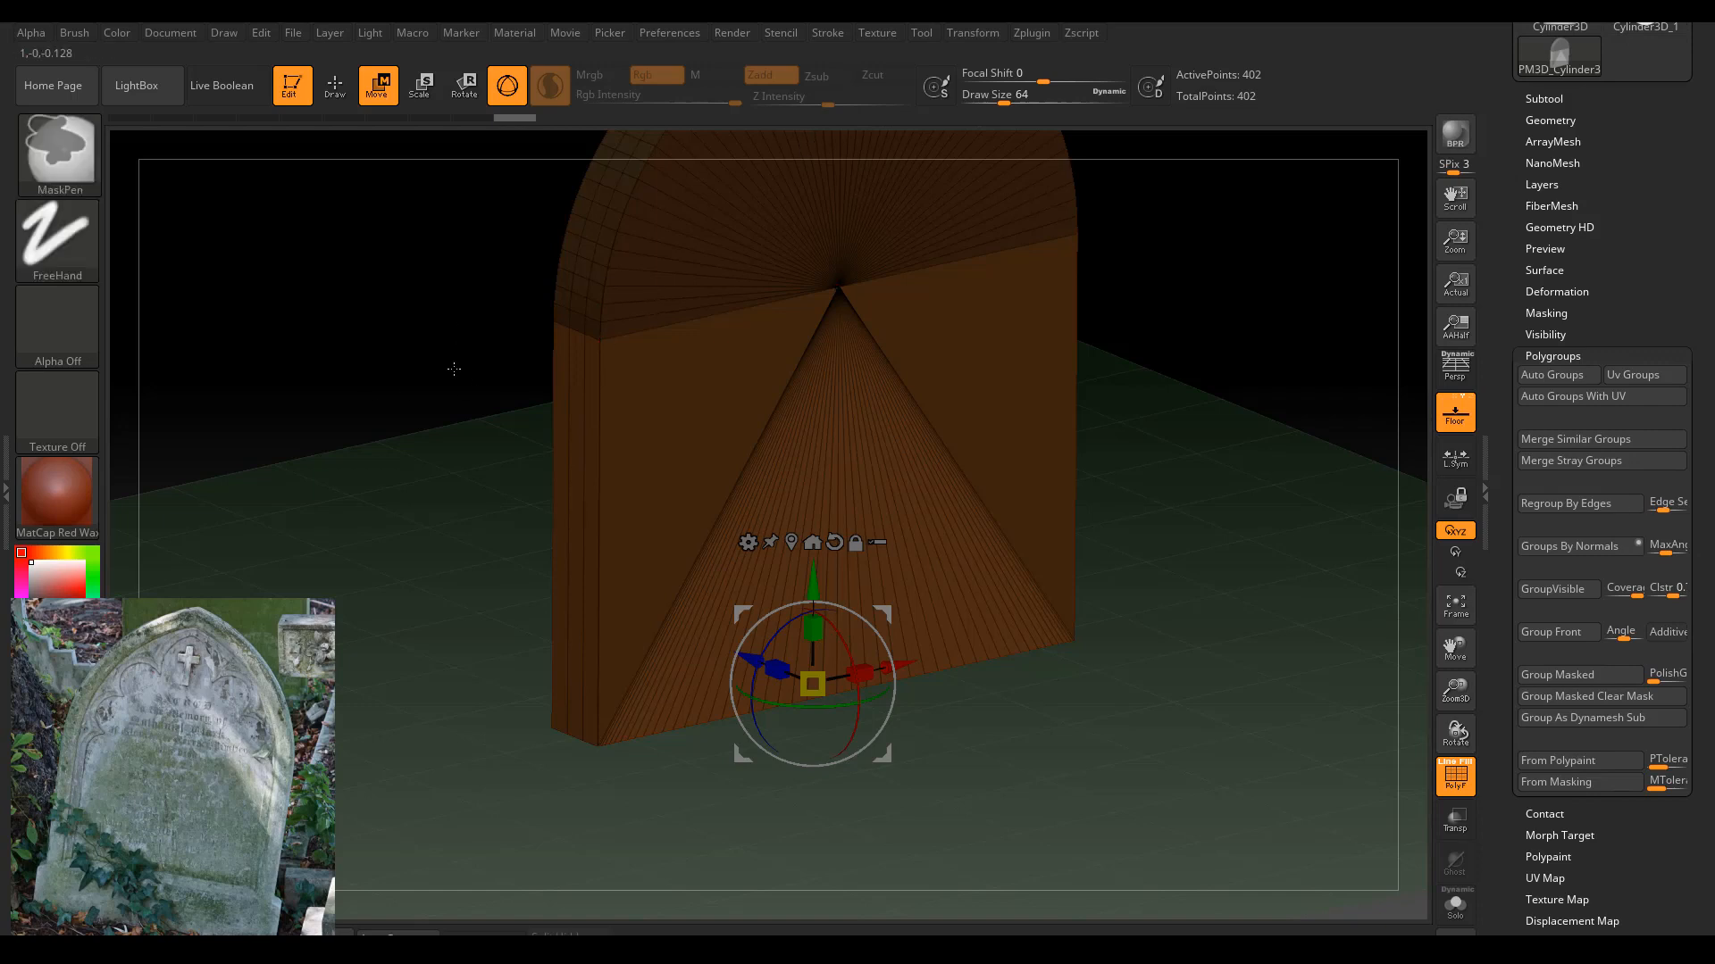
mouse_move(429, 381)
ctrl+mouse_down()
mouse_move(672, 184)
mouse_move(672, 210)
ctrl+mouse_up()
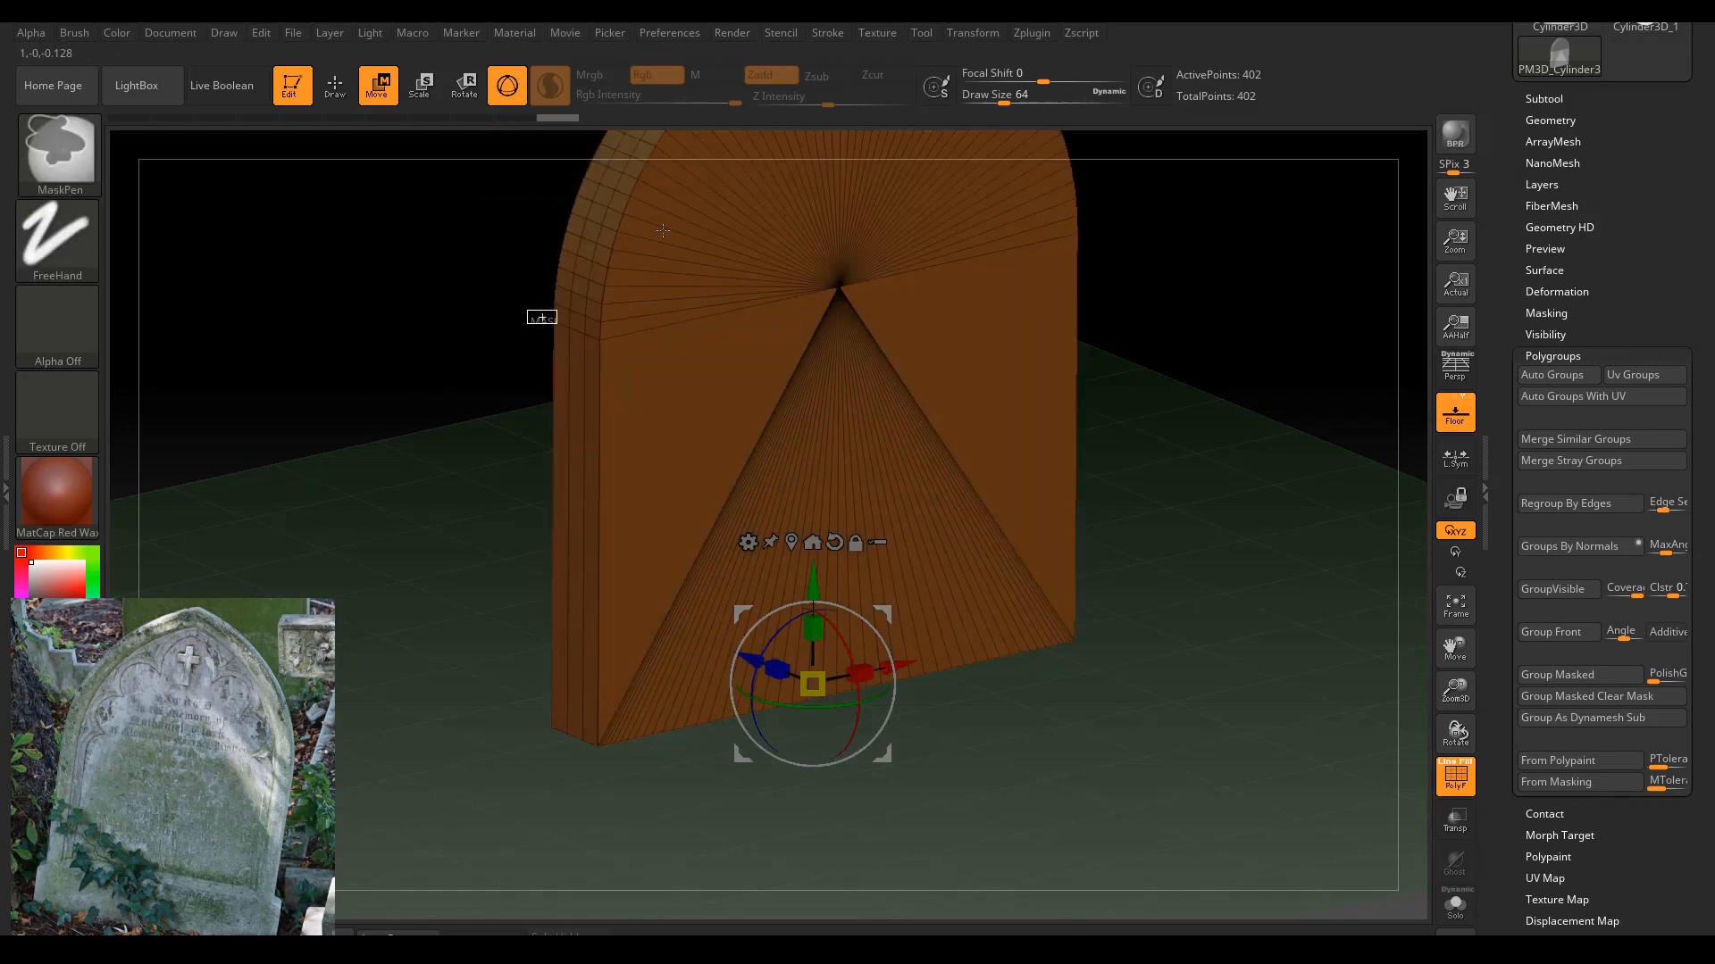
ctrl+drag(543, 313, 844, 381)
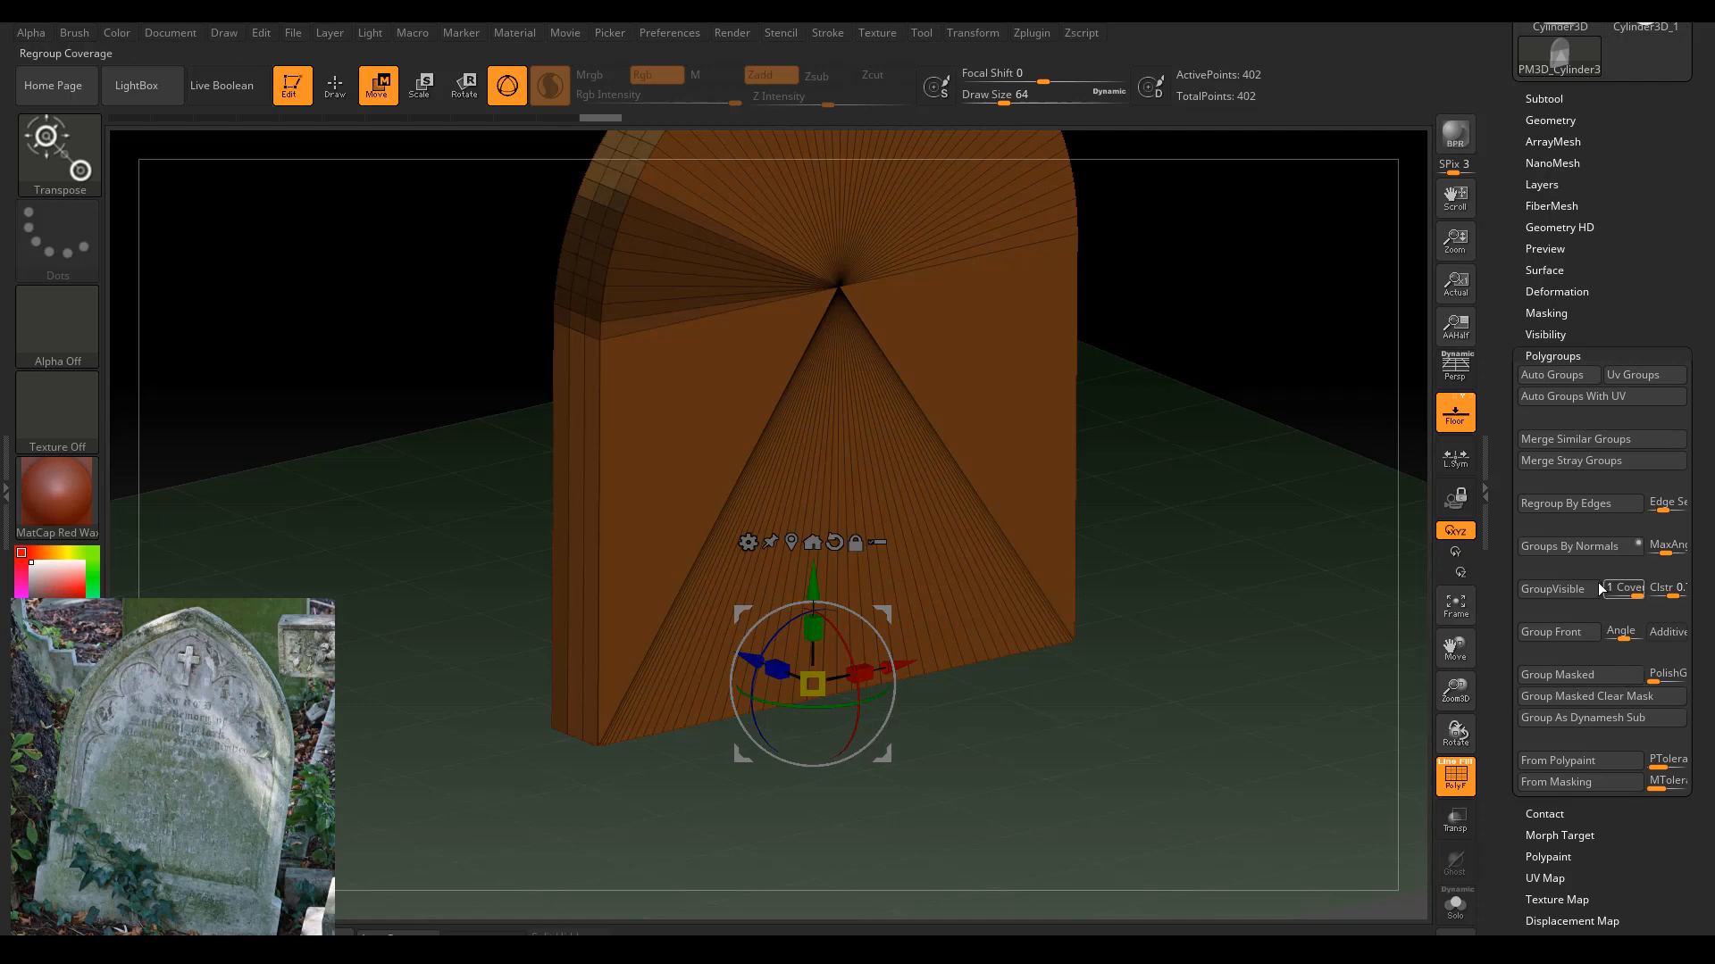
click(1603, 676)
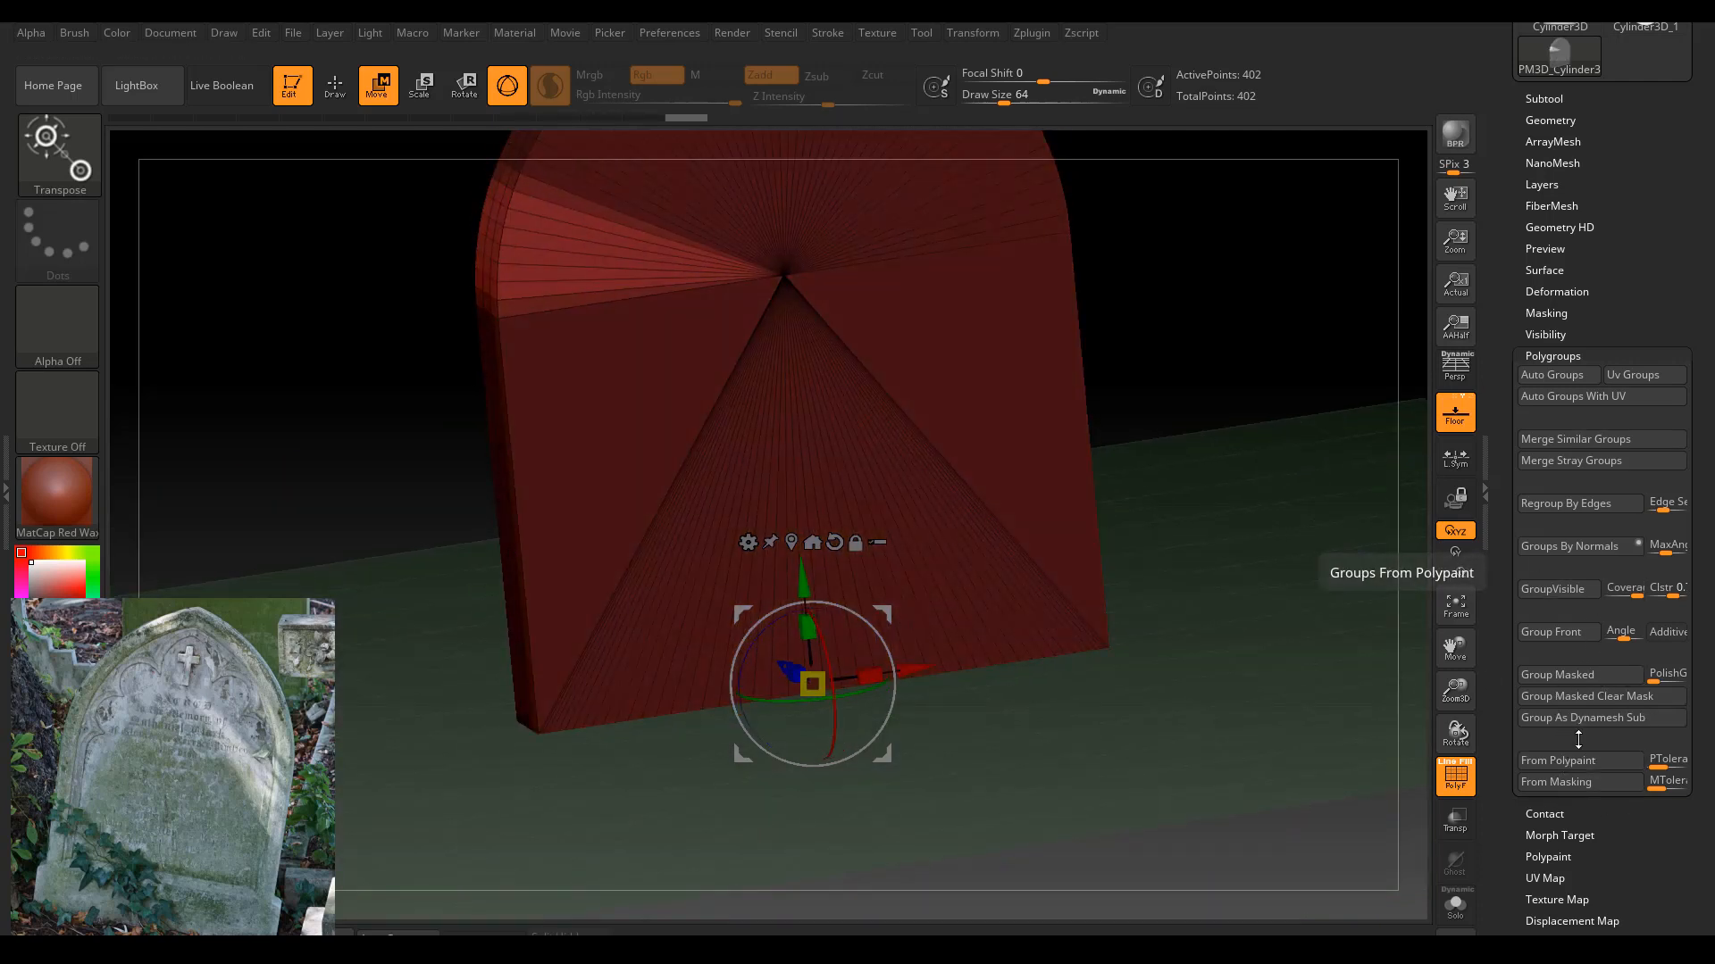
click(1570, 677)
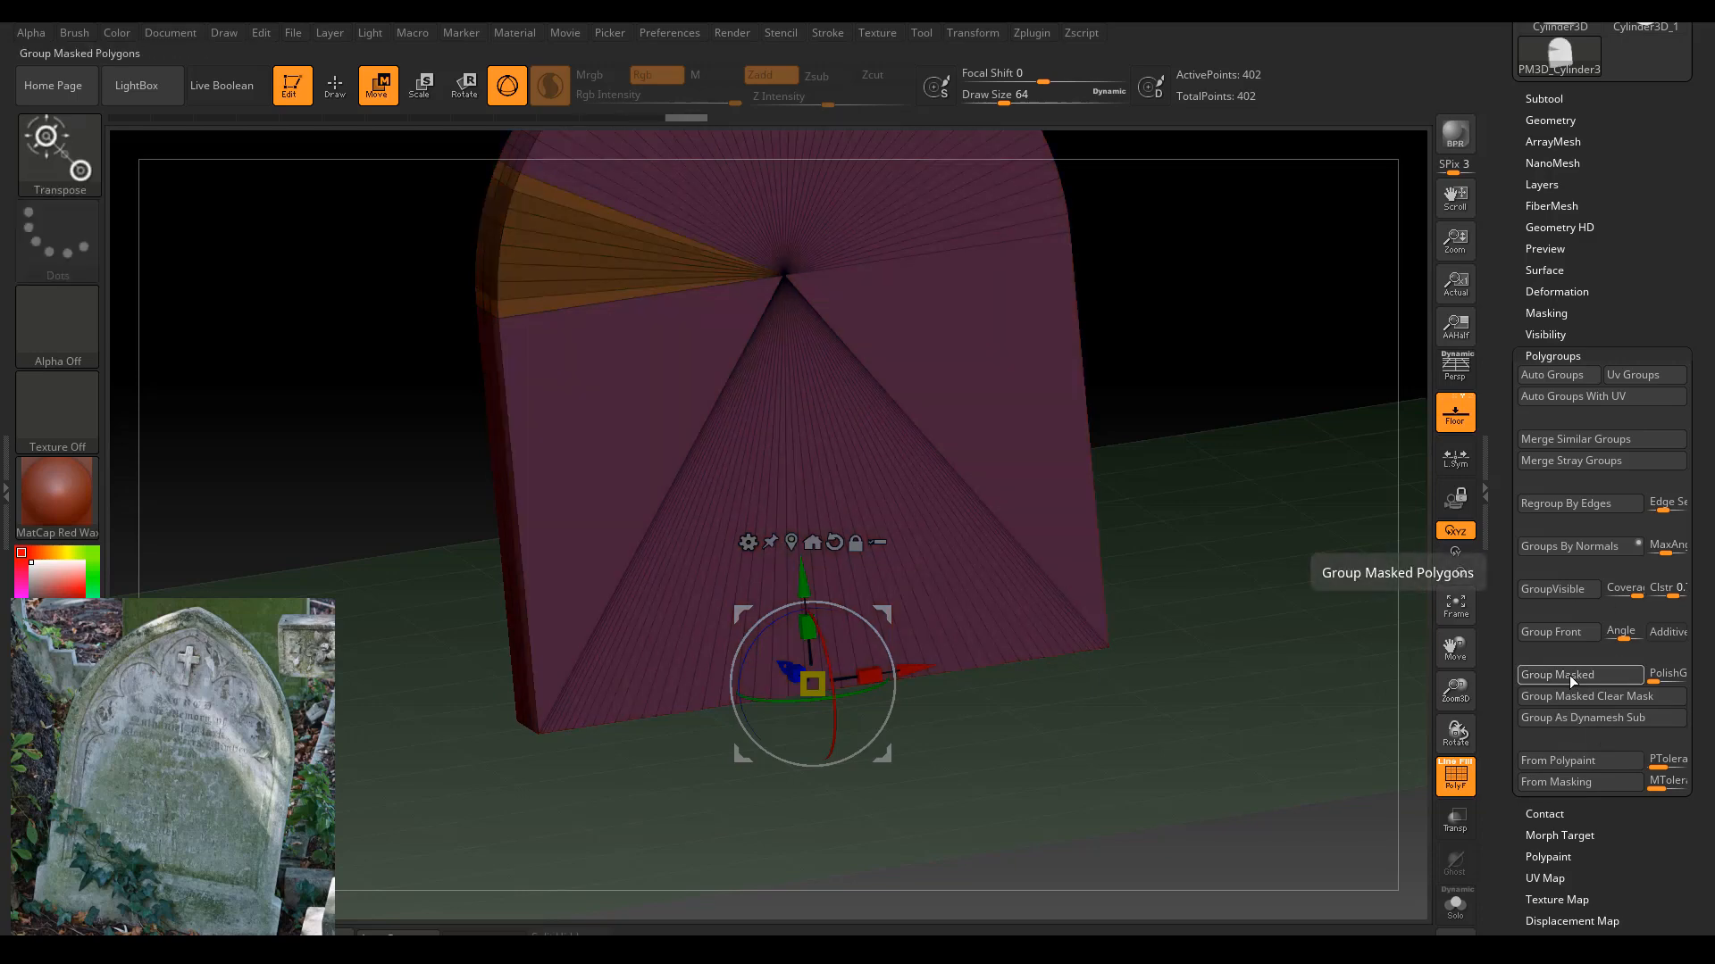
Compare the slab with the polyframe display switched off and on to examine its polygroup colours.
drag(1112, 410, 728, 330)
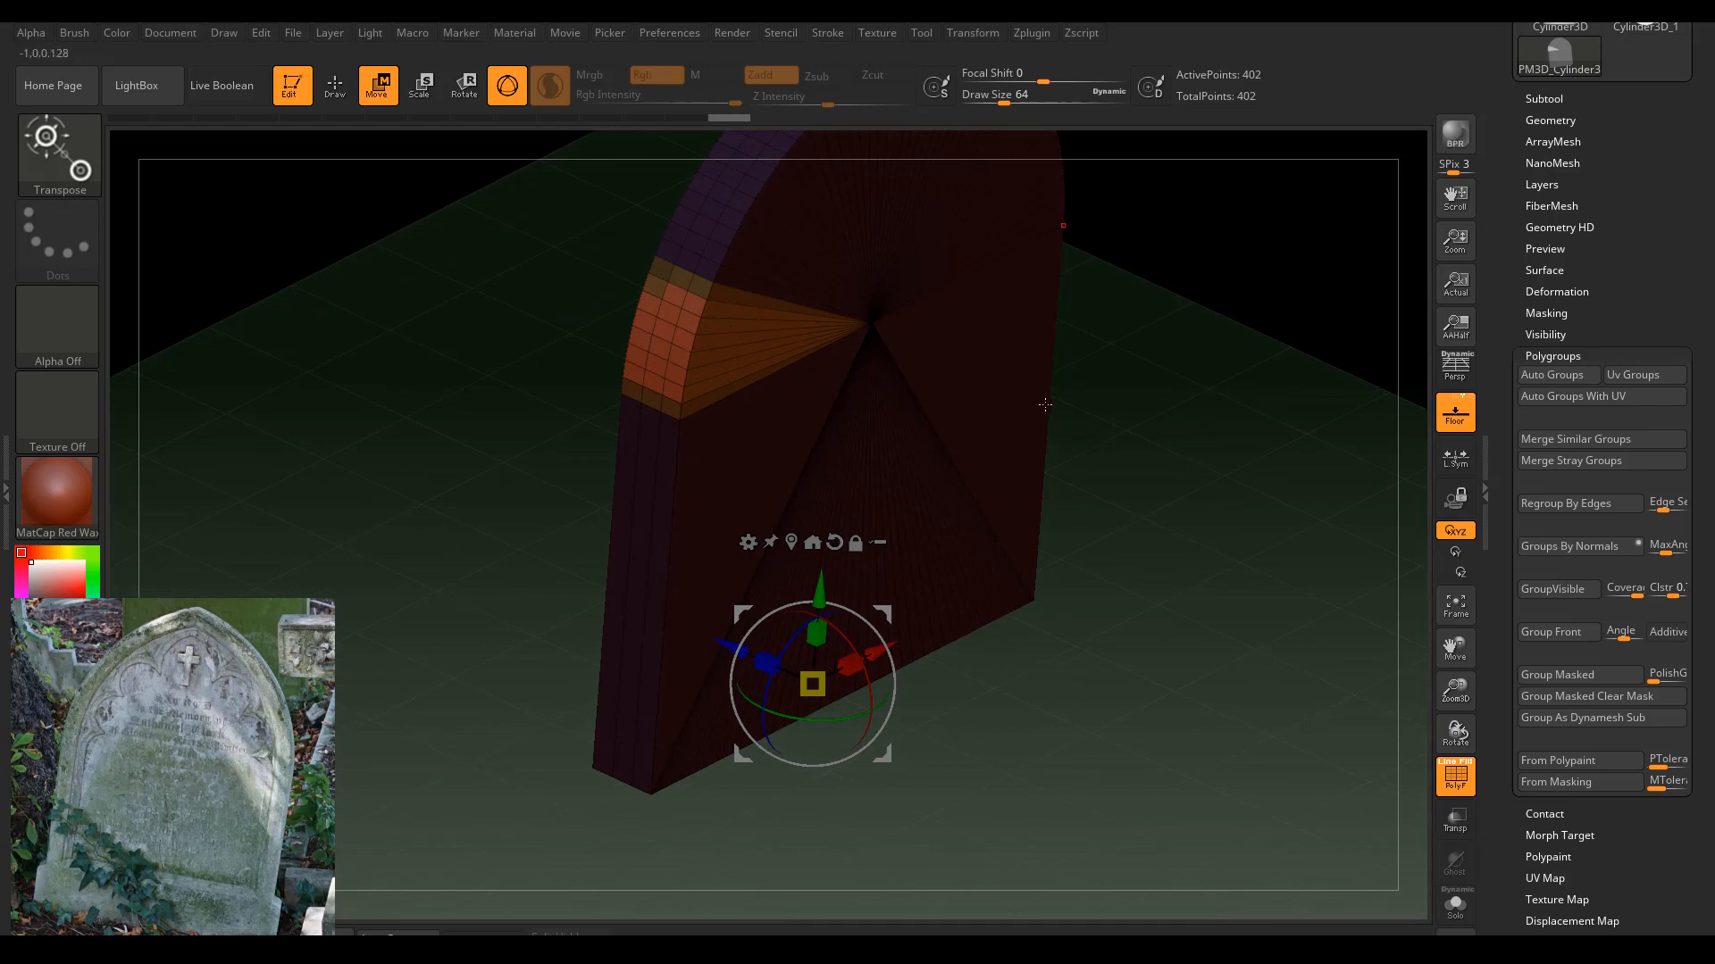
drag(1044, 405, 1067, 428)
click(1453, 783)
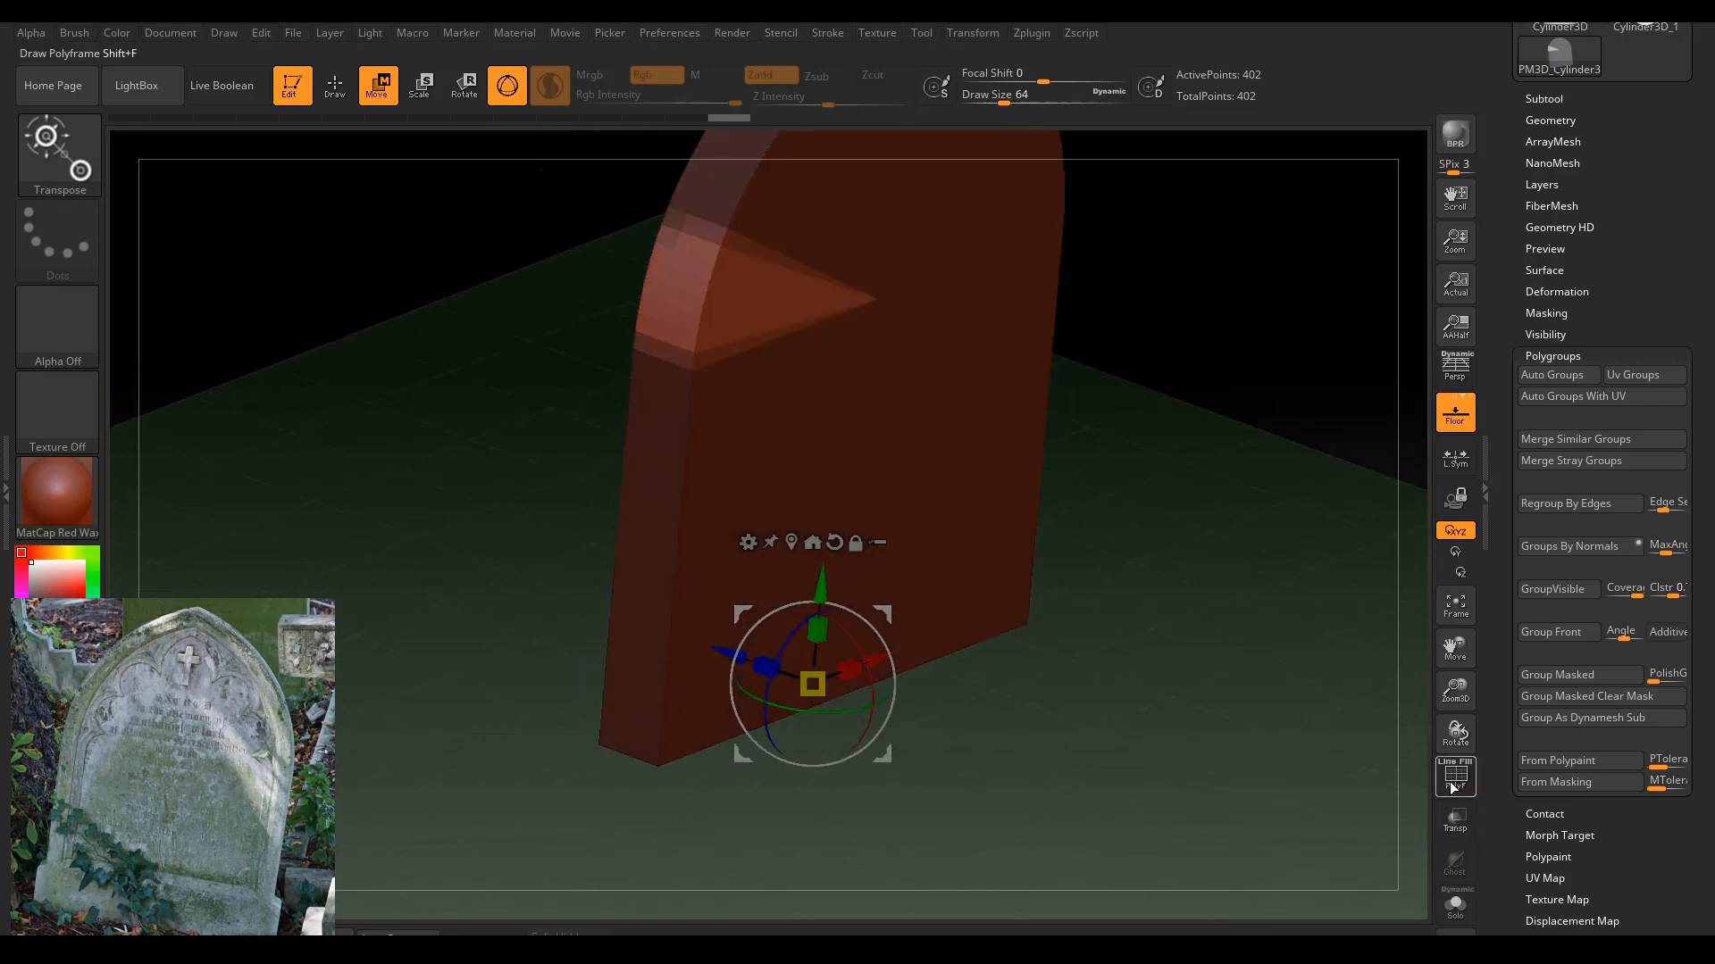
click(1455, 777)
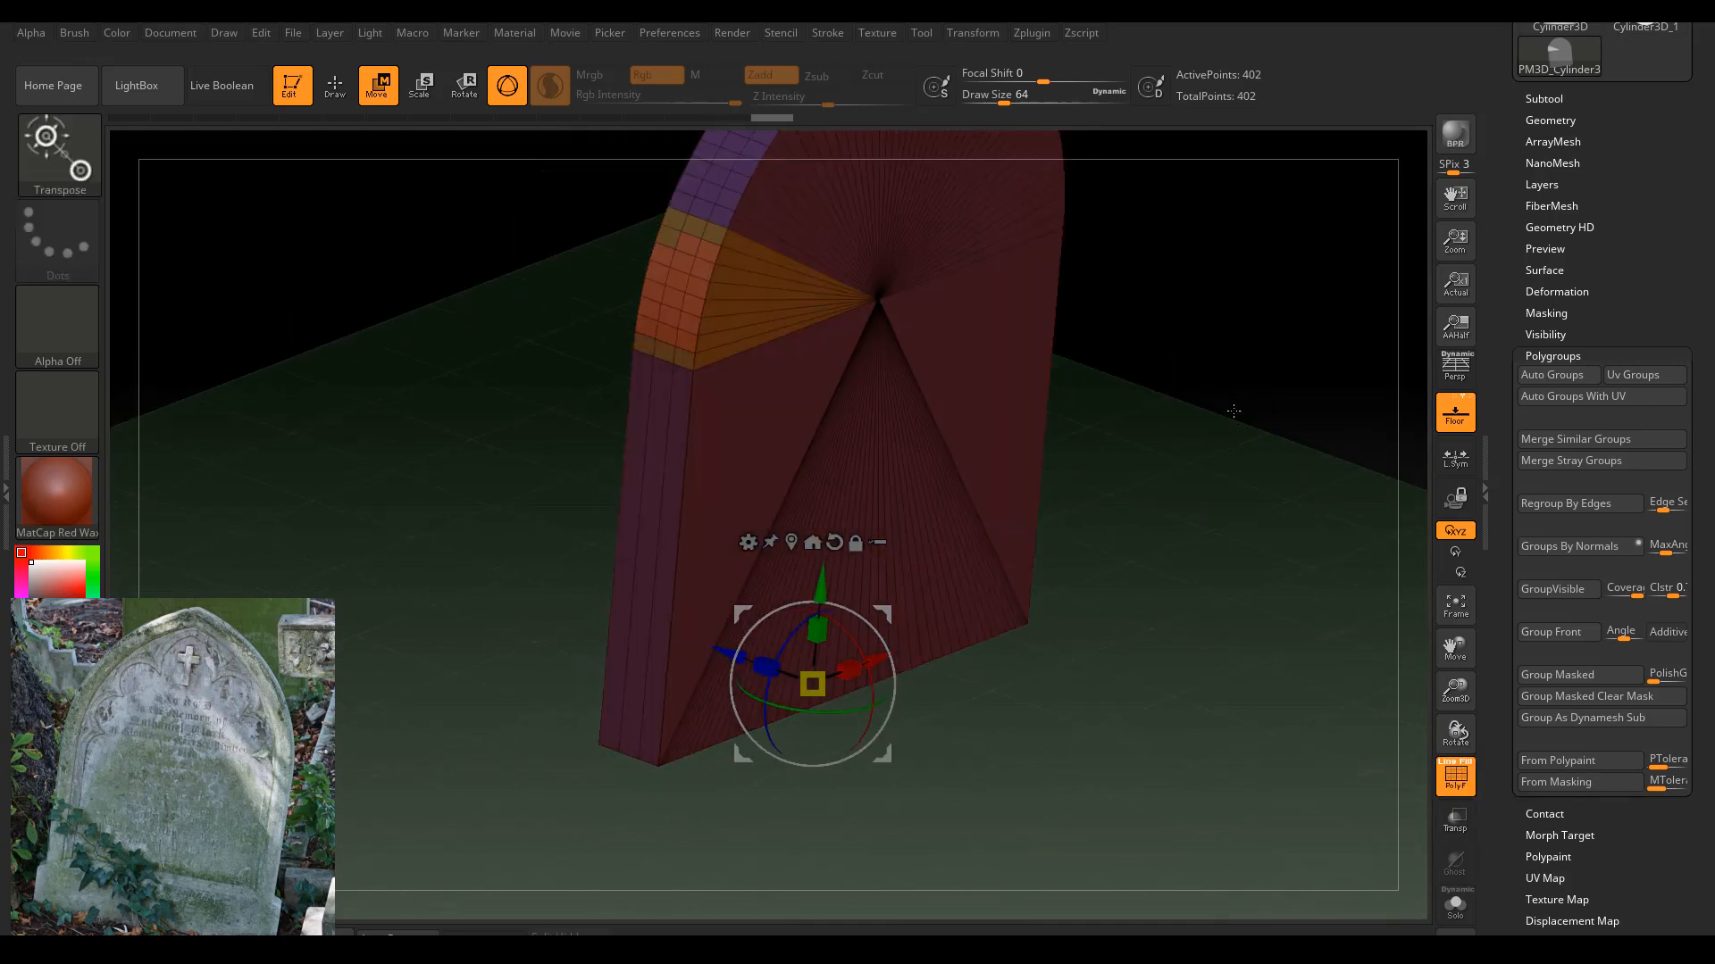
drag(1217, 490, 344, 141)
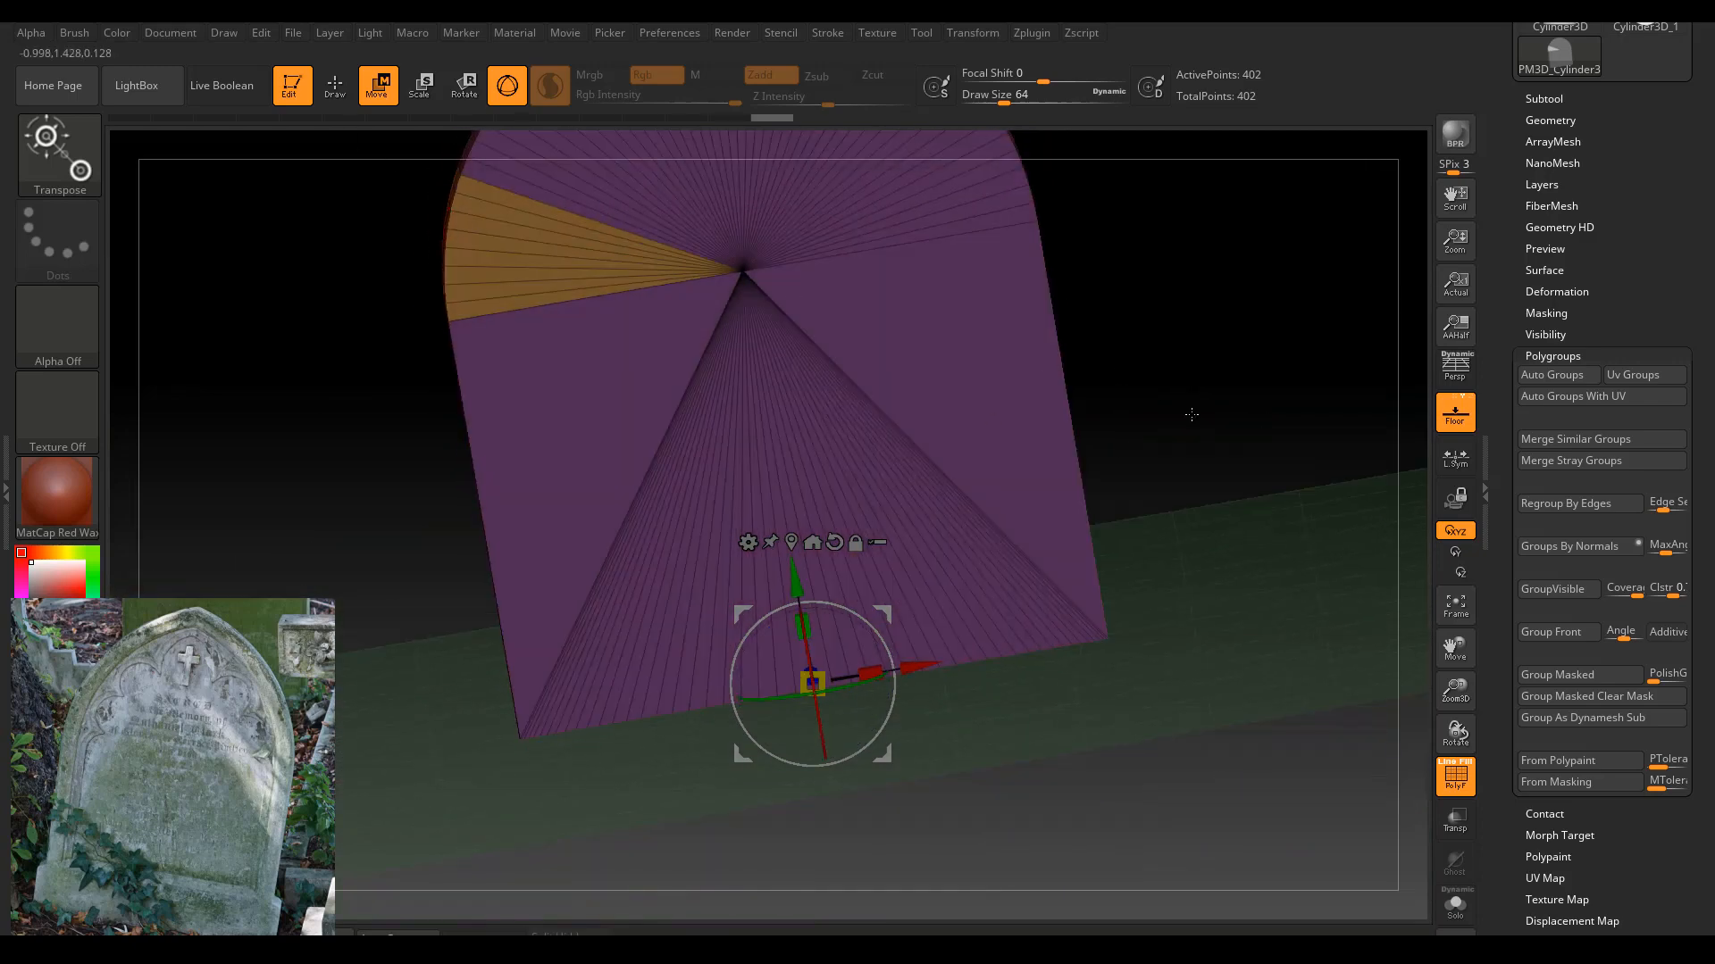
drag(1191, 414, 1044, 368)
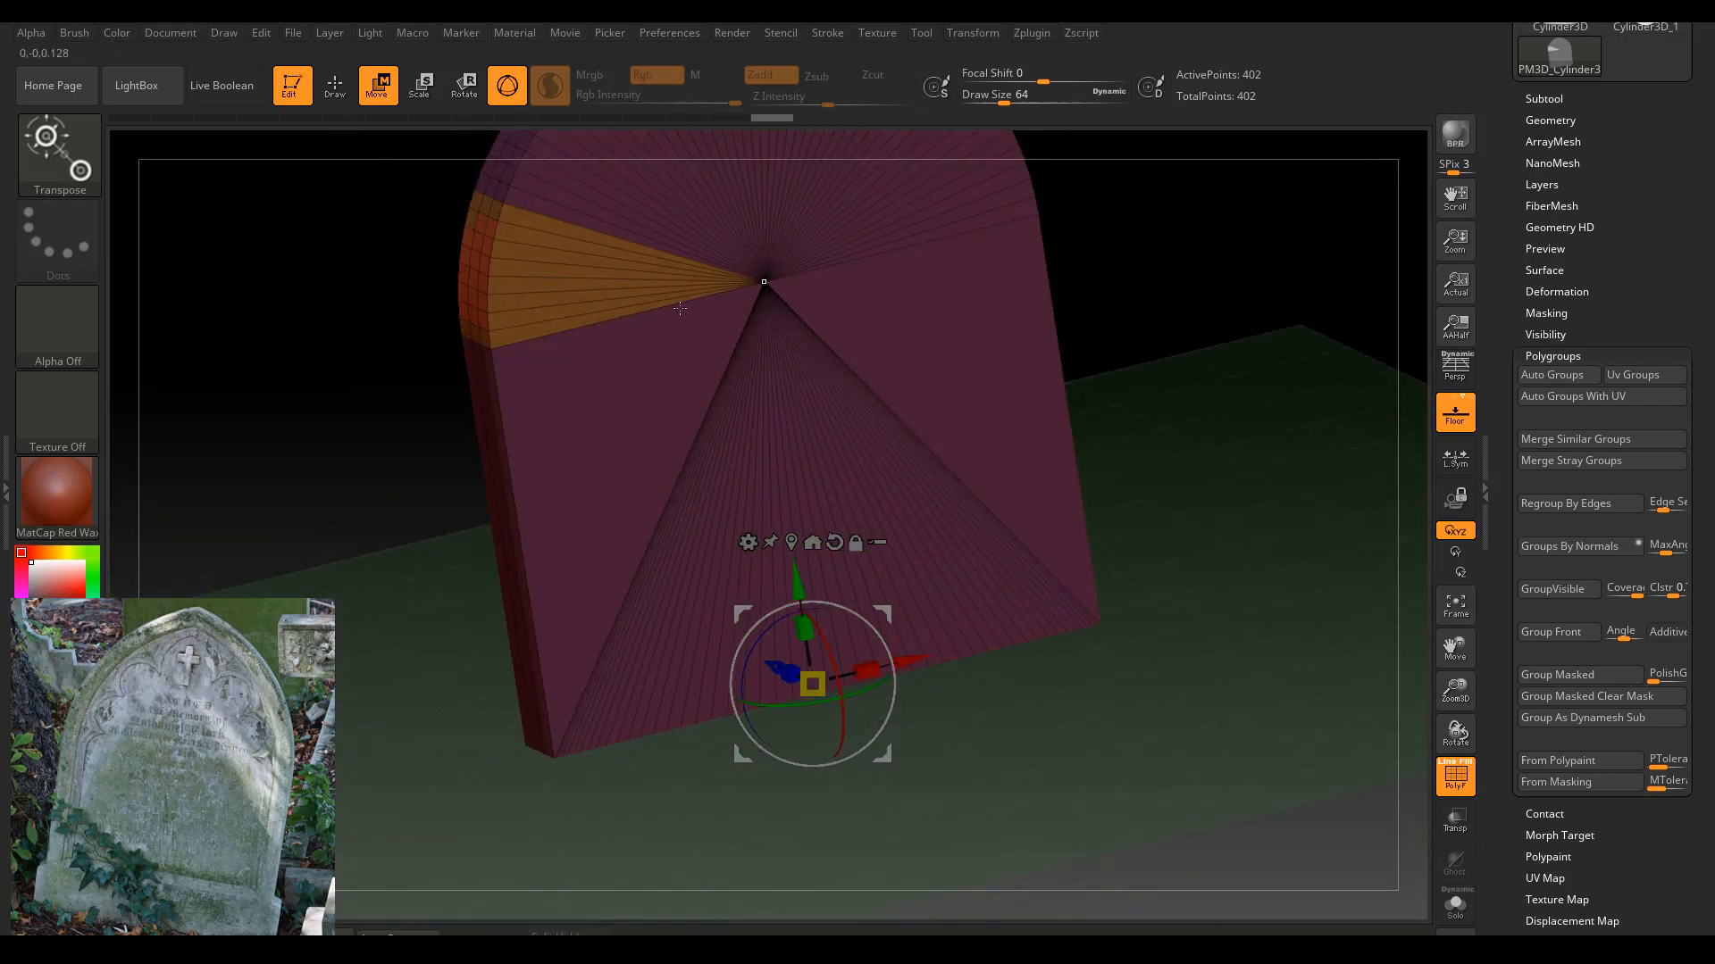
Isolate the shoulder wedge's polygroup and restore the full slab's visibility, repeating this on the orange front wedge.
key(q)
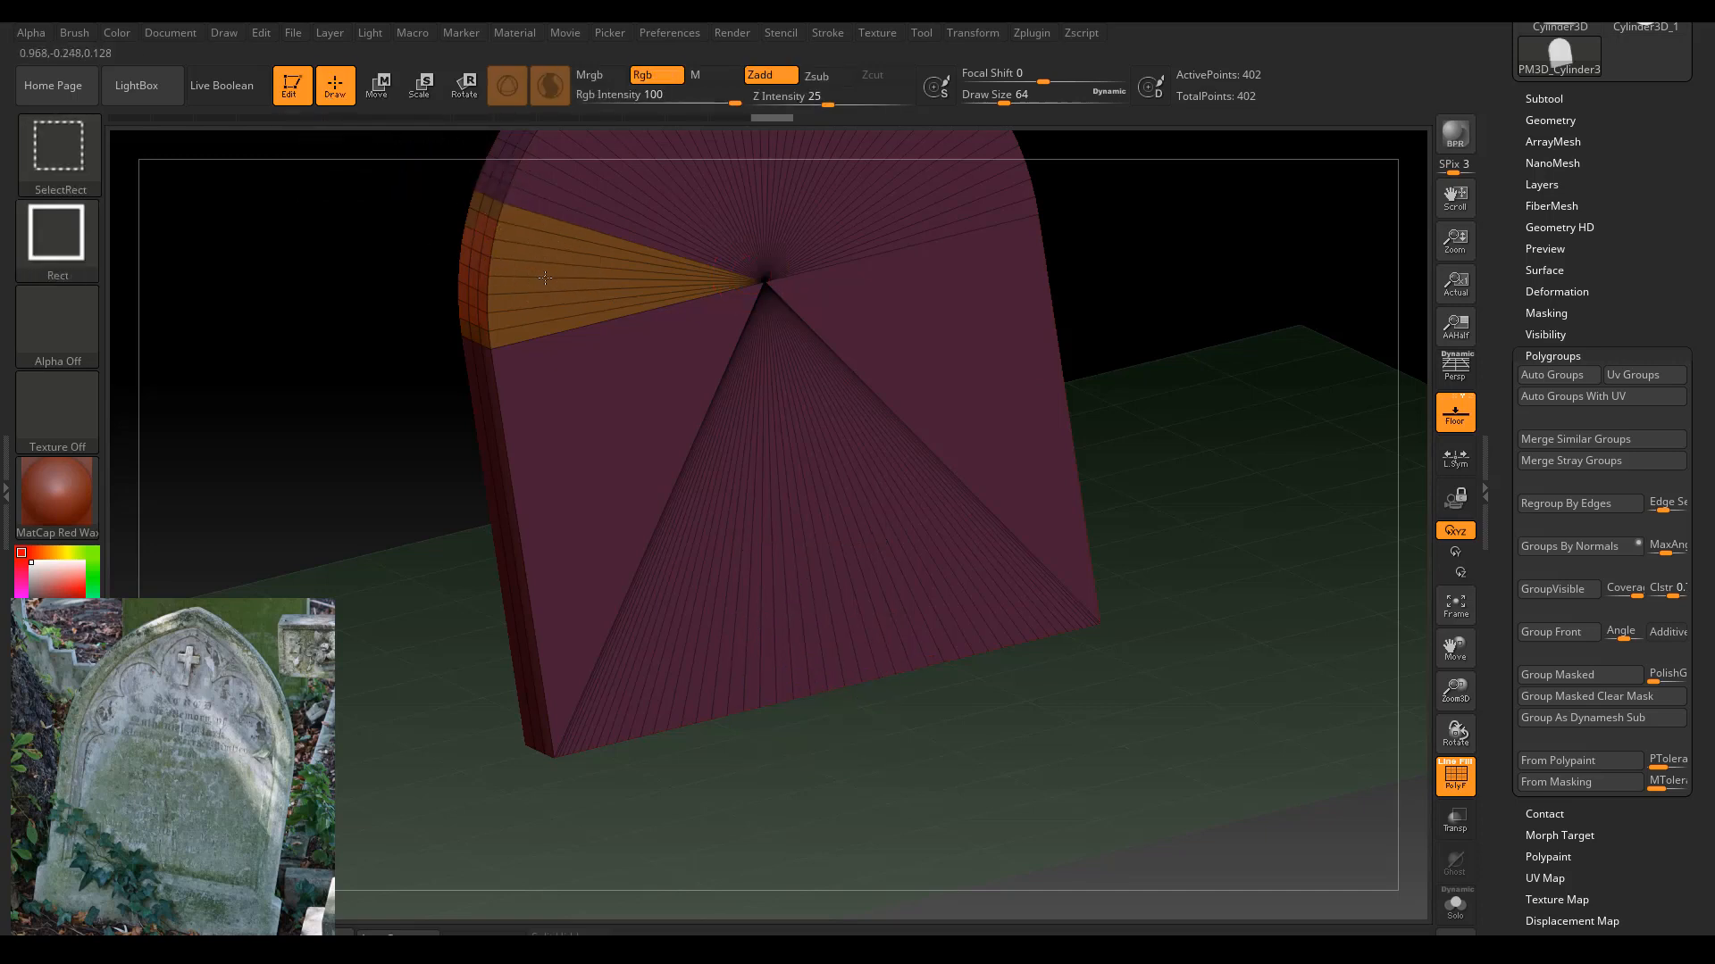
ctrl+shift+click(571, 268)
drag(421, 325, 308, 390)
ctrl+shift+click(308, 391)
drag(1068, 437, 1052, 405)
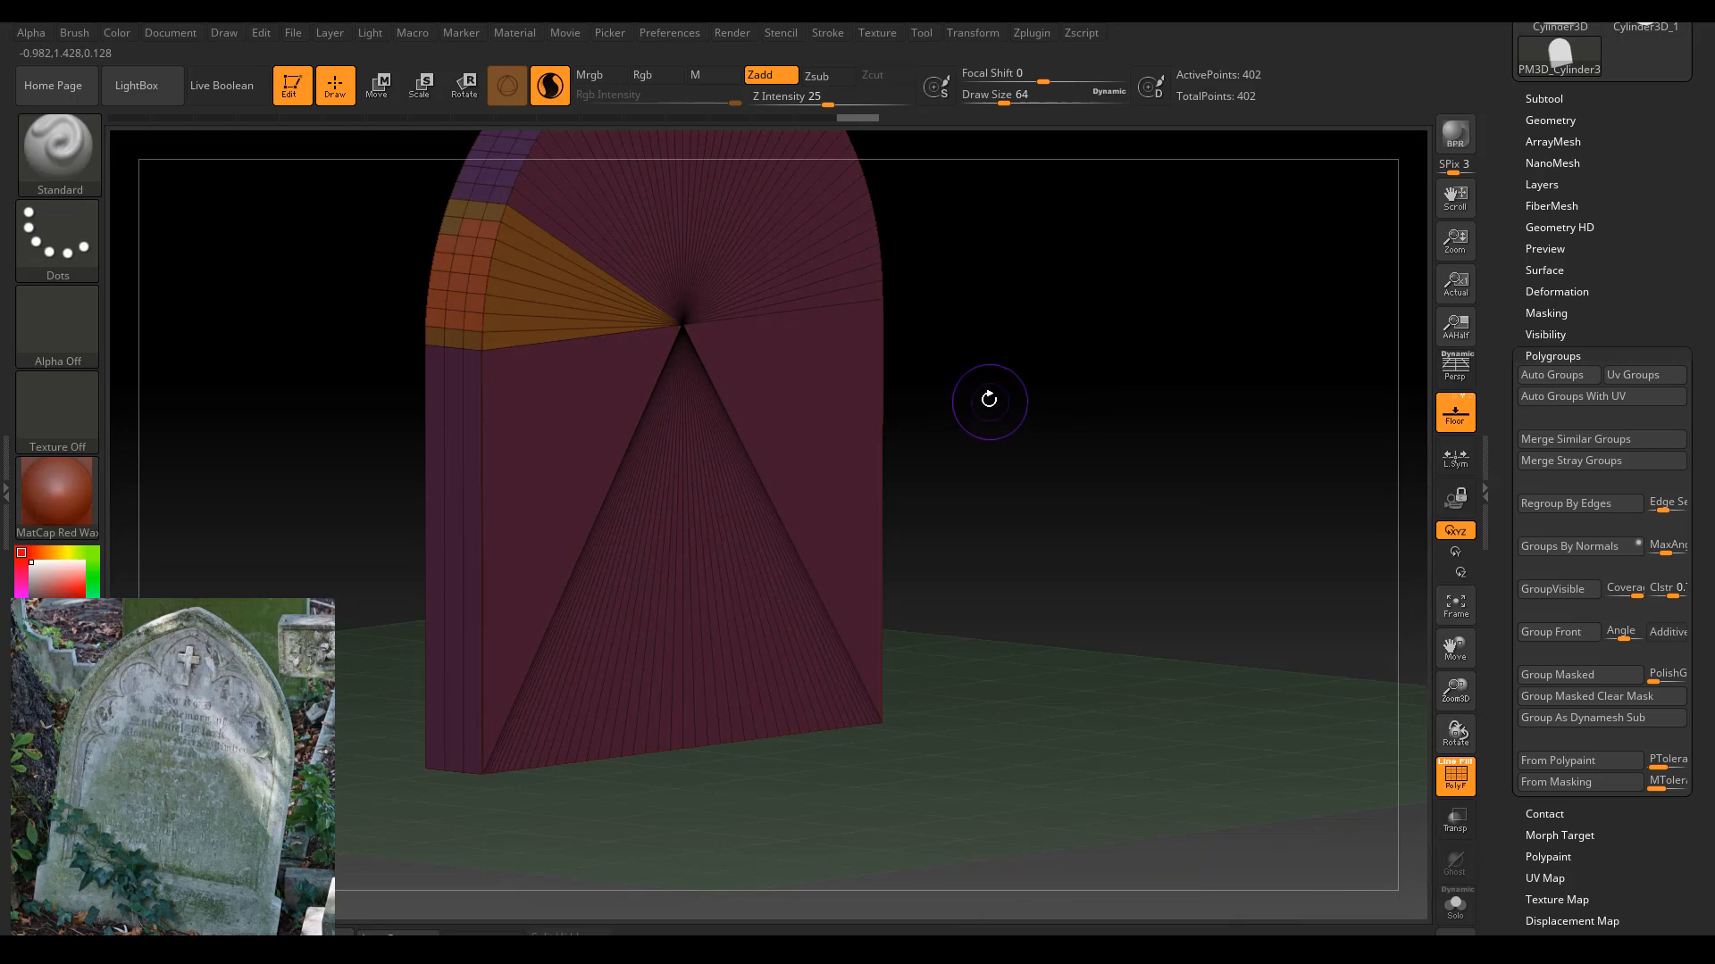
key(ctrl+shift)
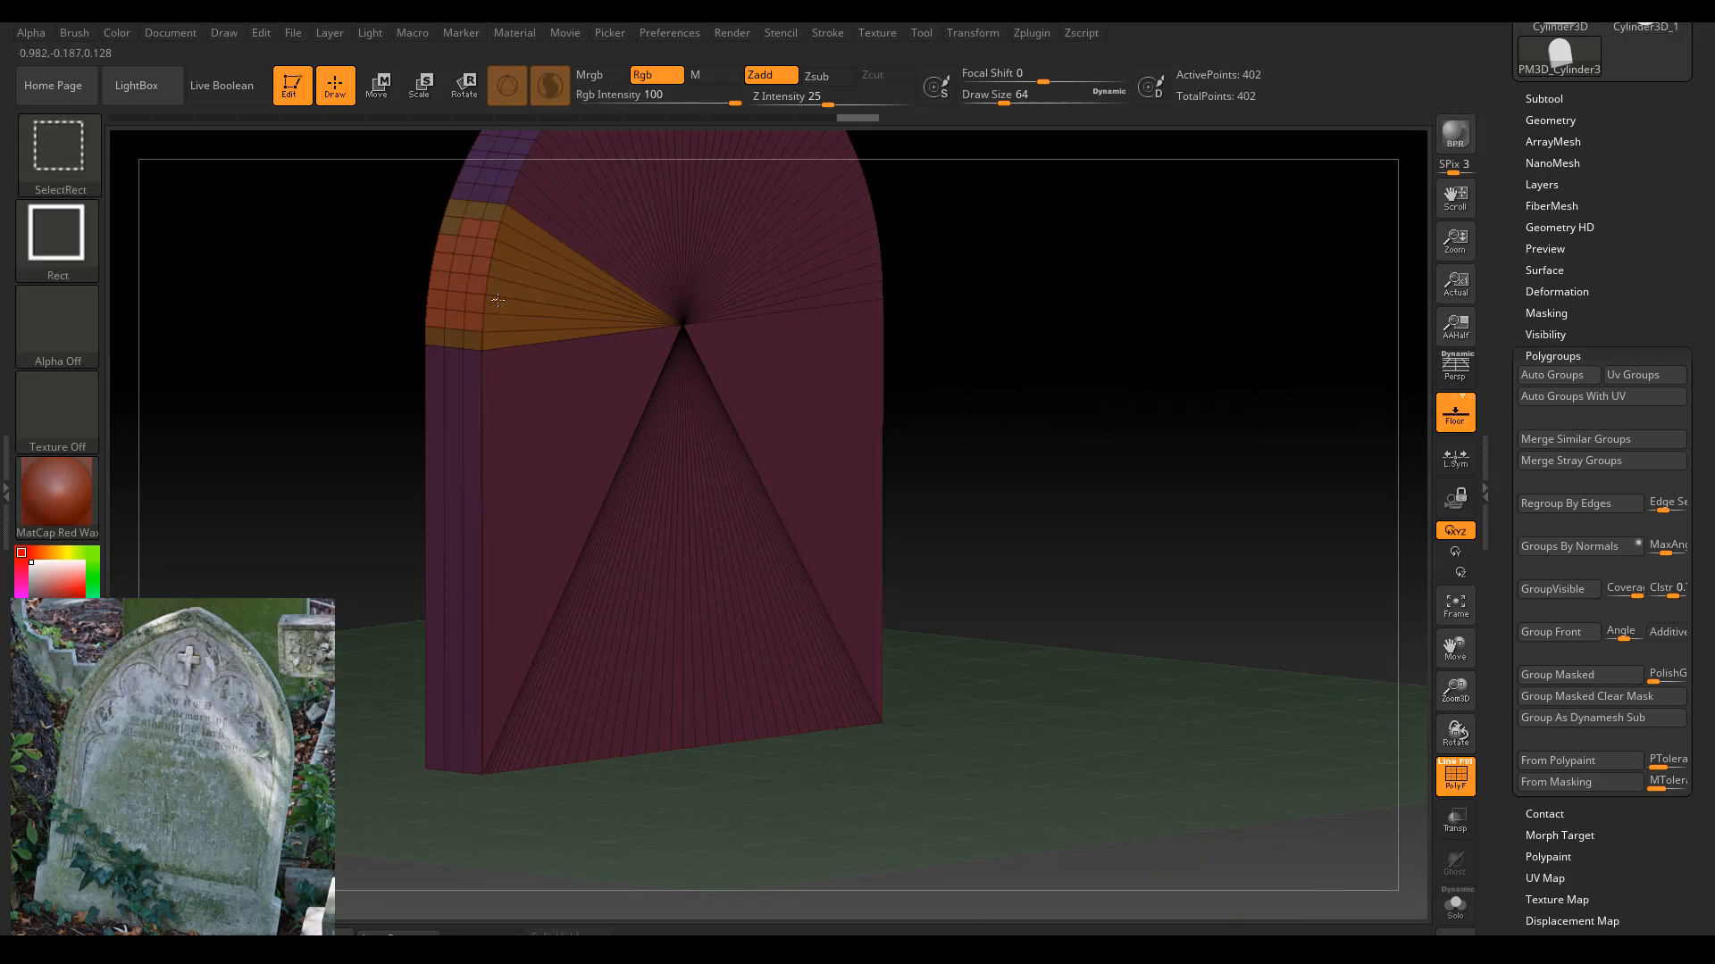
ctrl+shift+click(497, 300)
ctrl+shift+click(1220, 359)
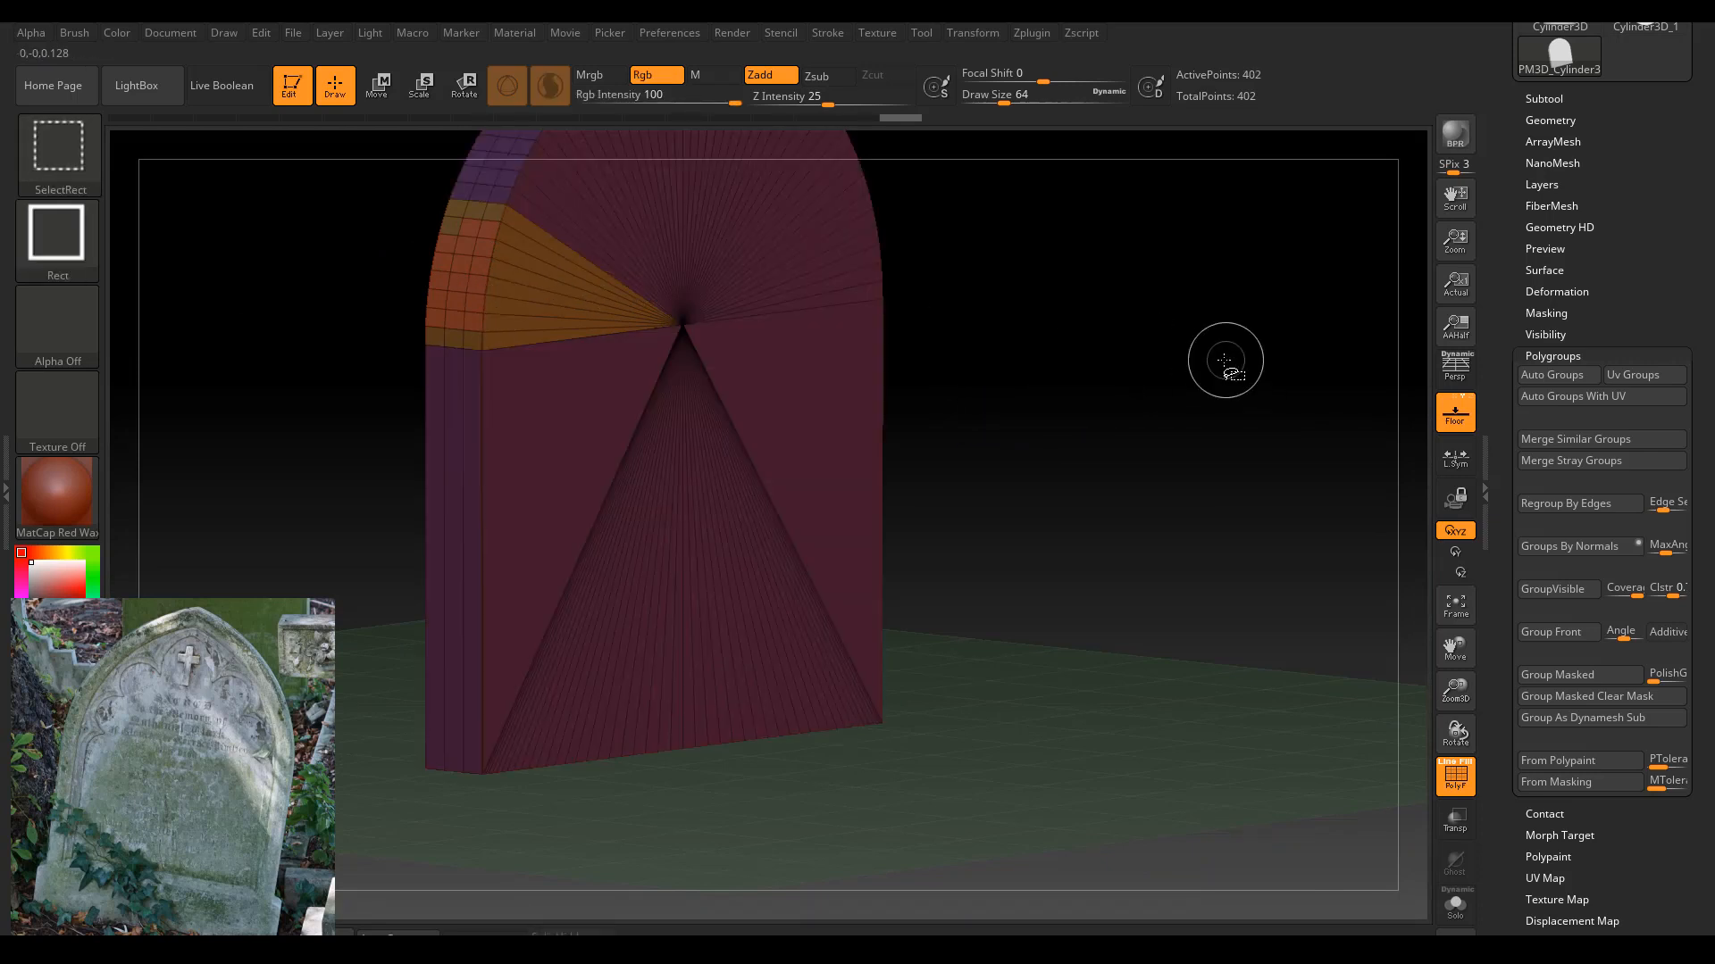
Examine the polygroup colours and the radiating polygon layout on the slab's faces and edge.
mouse_move(1183, 455)
alt+mouse_down()
mouse_move(1210, 439)
mouse_move(1236, 348)
mouse_move(1144, 398)
mouse_move(1311, 427)
mouse_move(1302, 463)
mouse_move(902, 294)
alt+mouse_up()
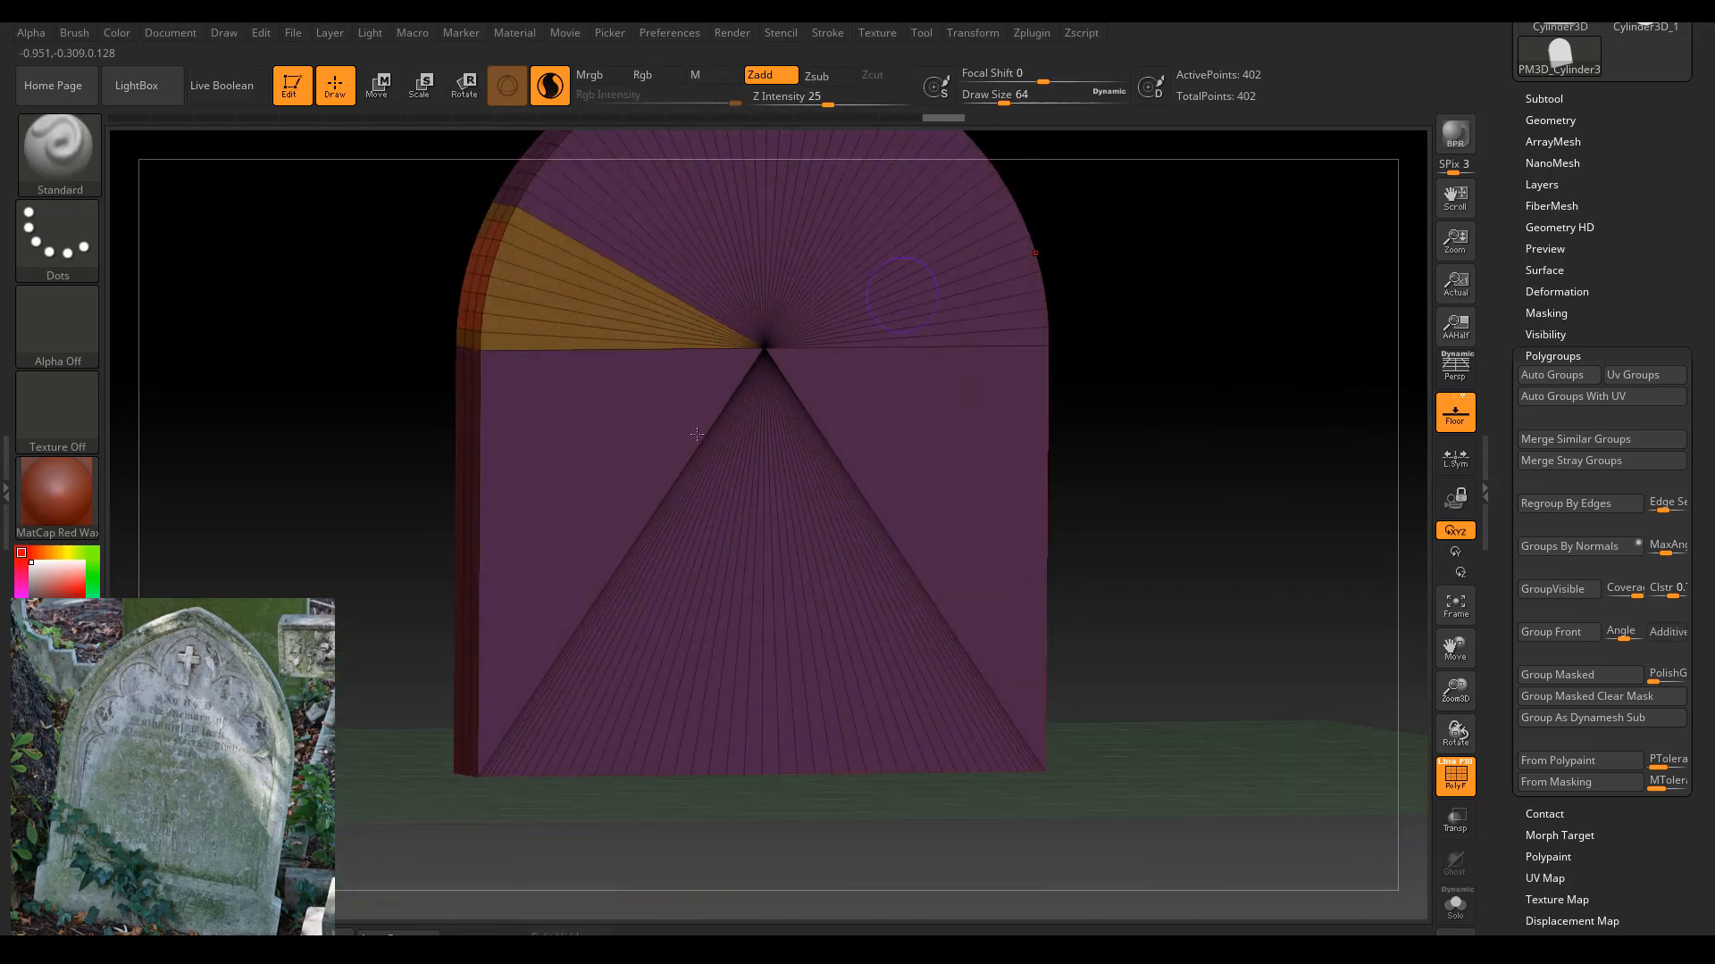
drag(1155, 352, 780, 368)
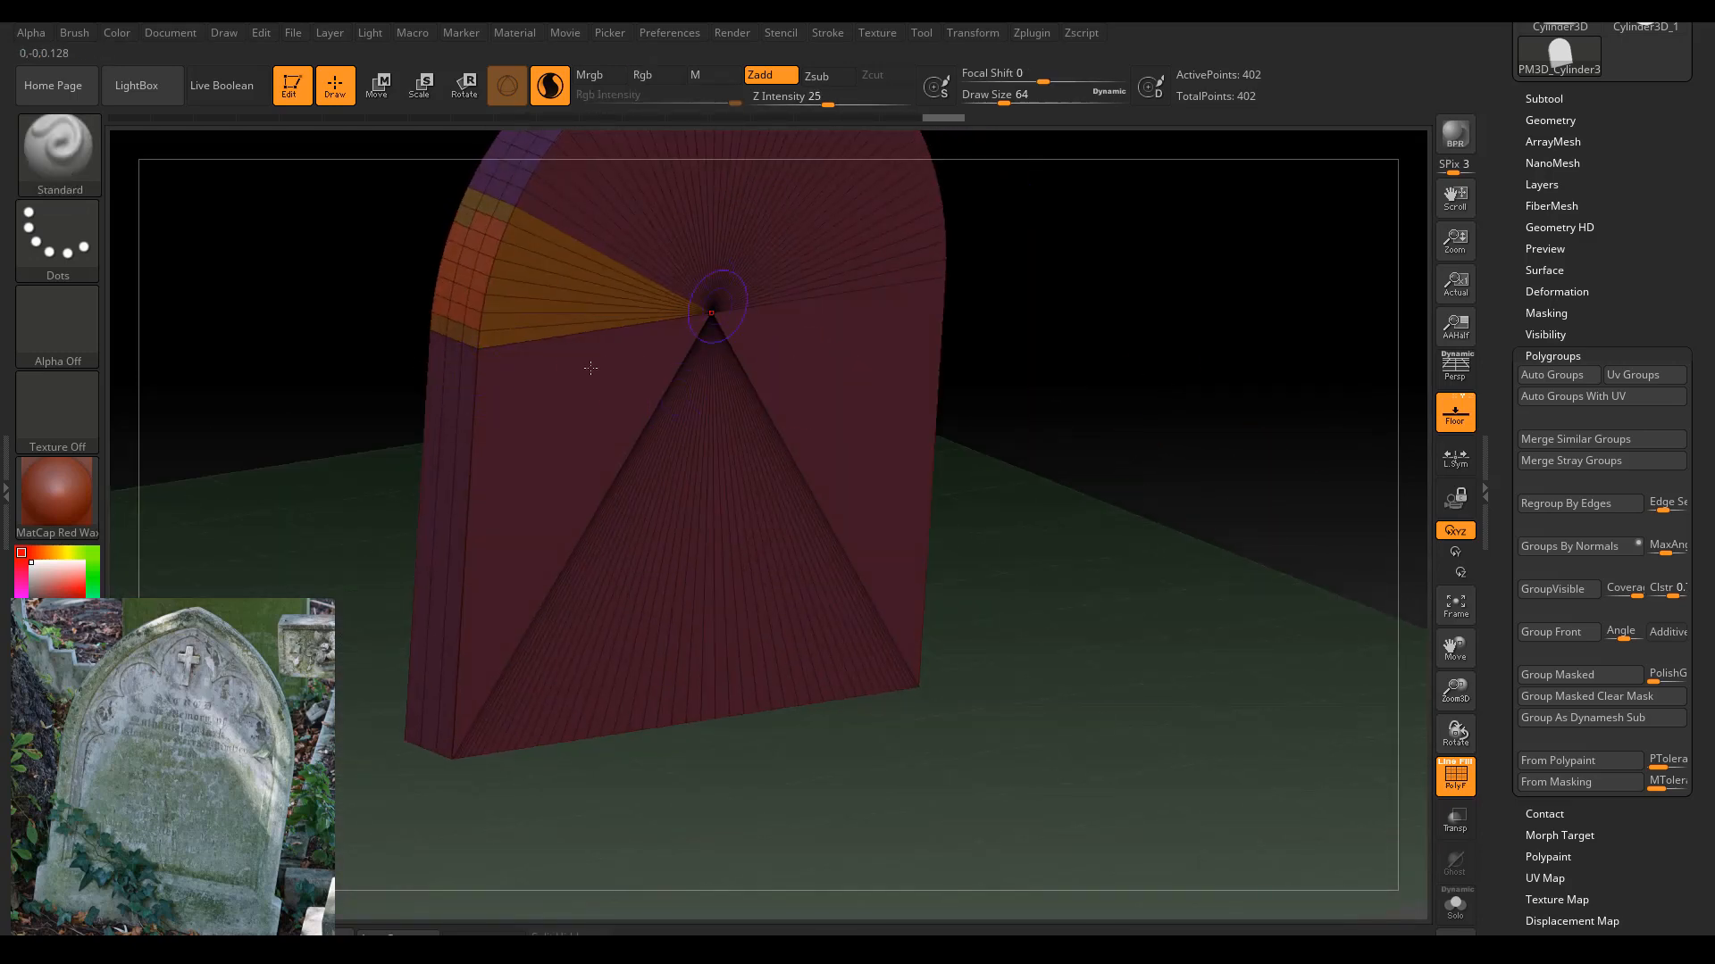
drag(1075, 321, 1130, 493)
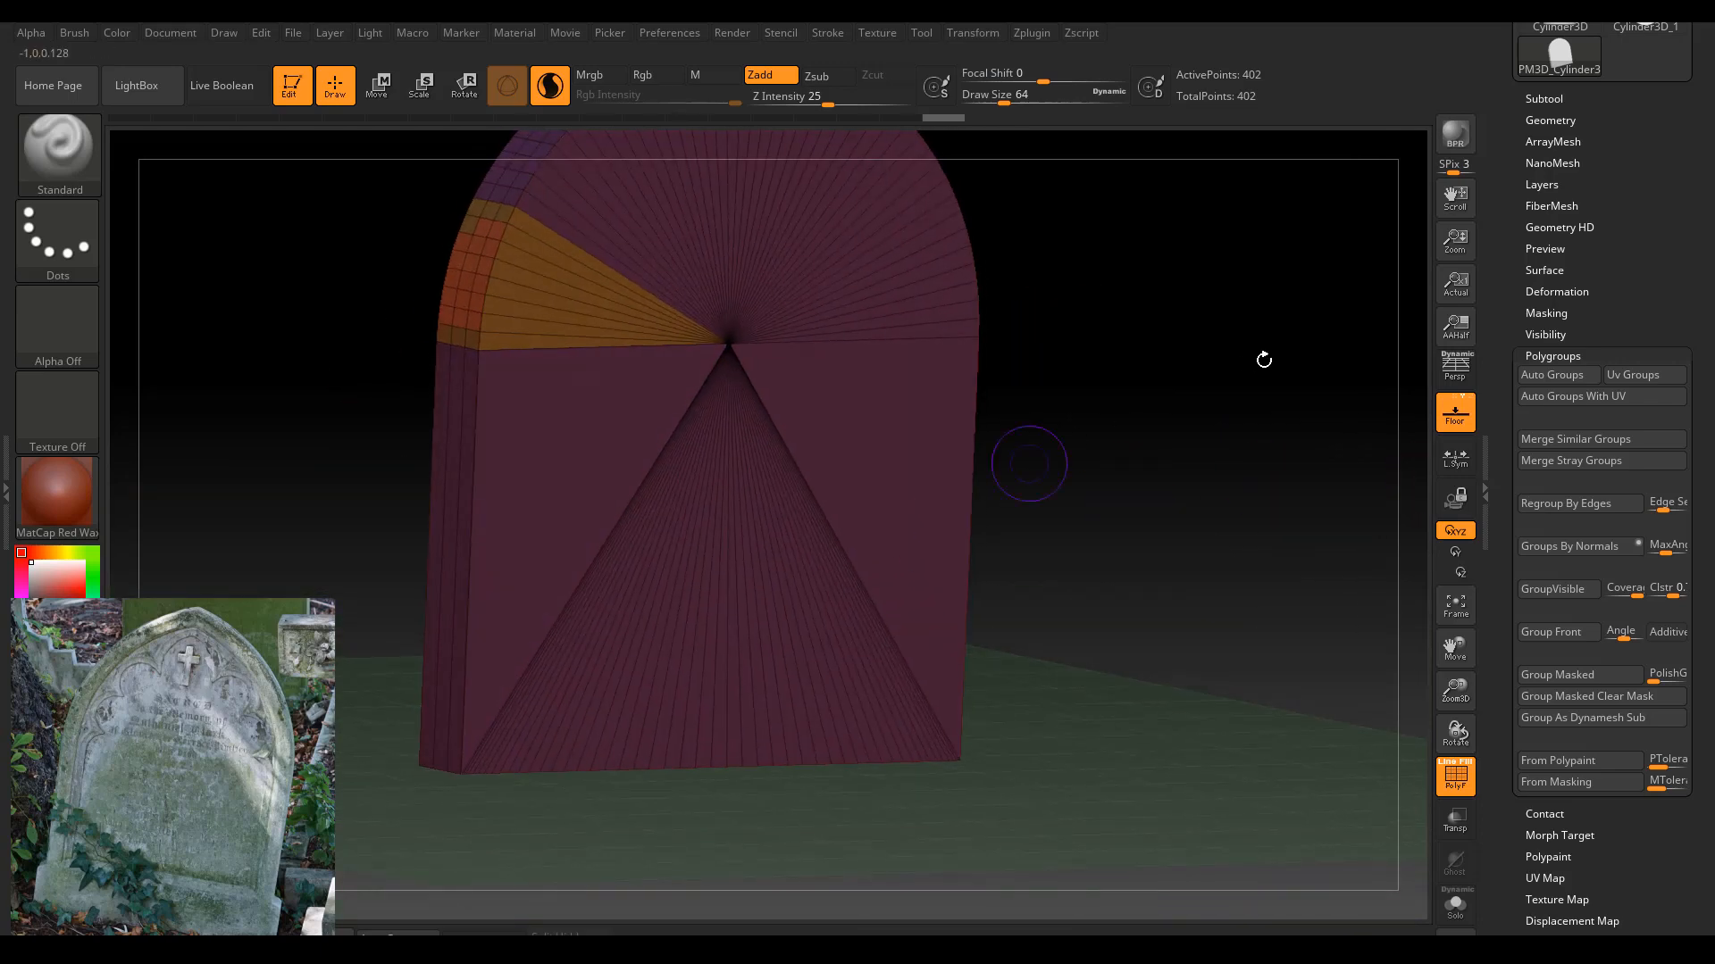
drag(1264, 359, 1210, 312)
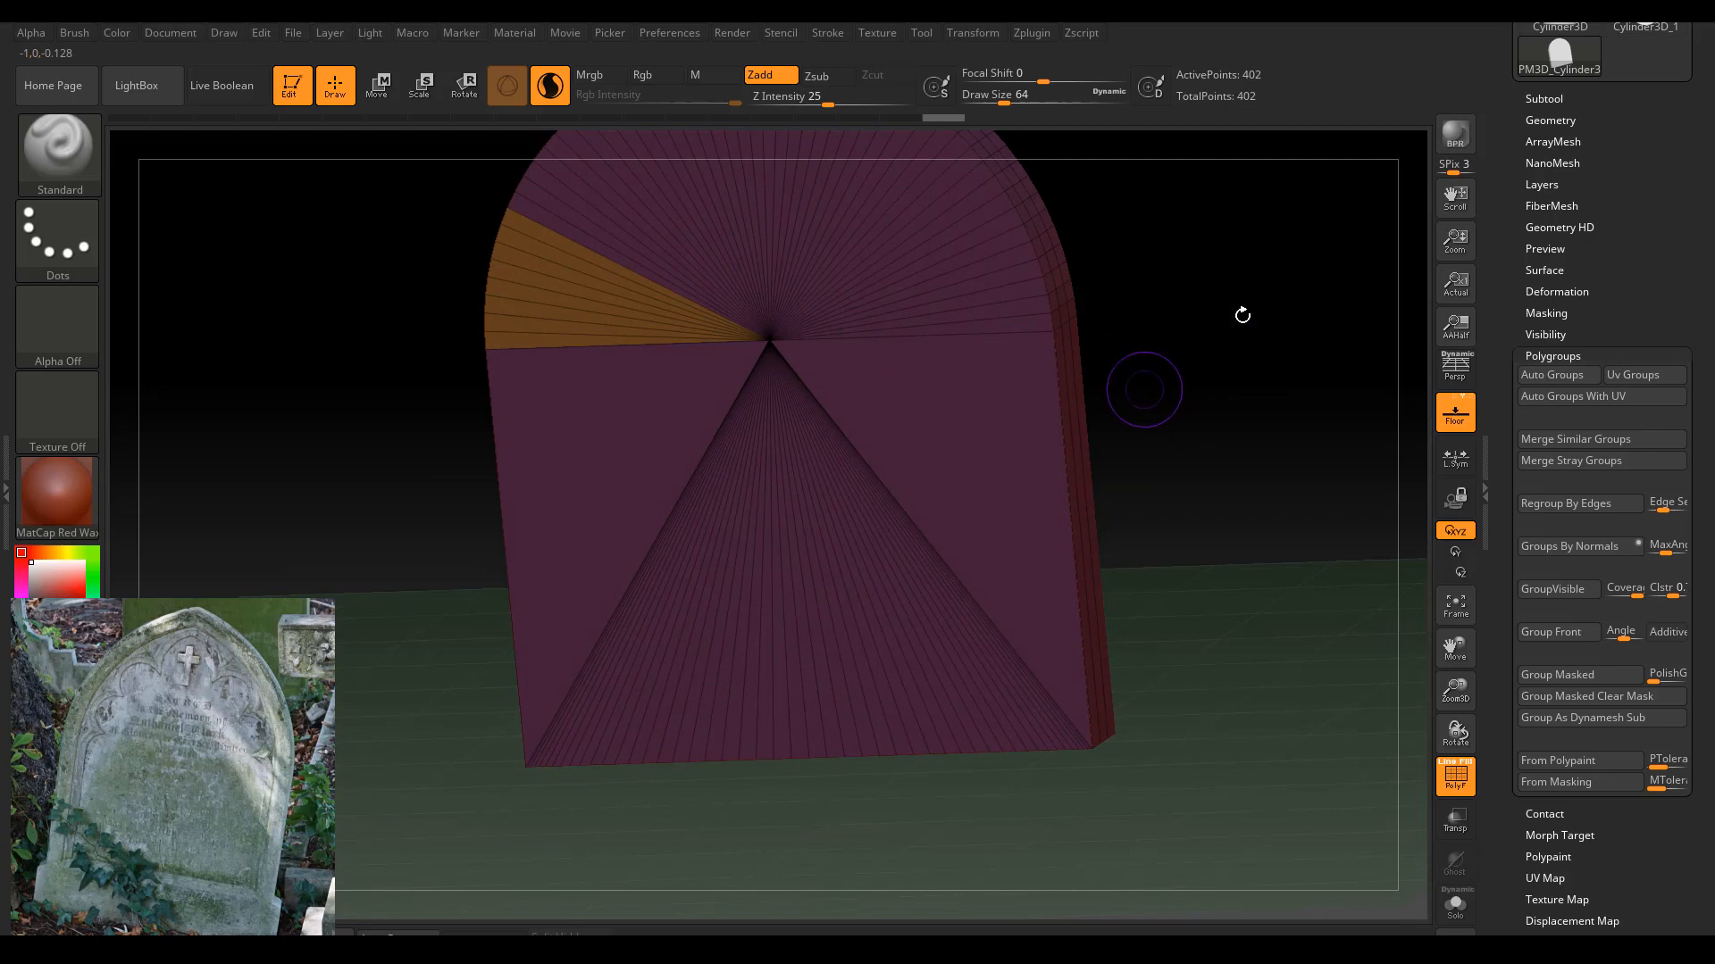
drag(1232, 289, 1214, 297)
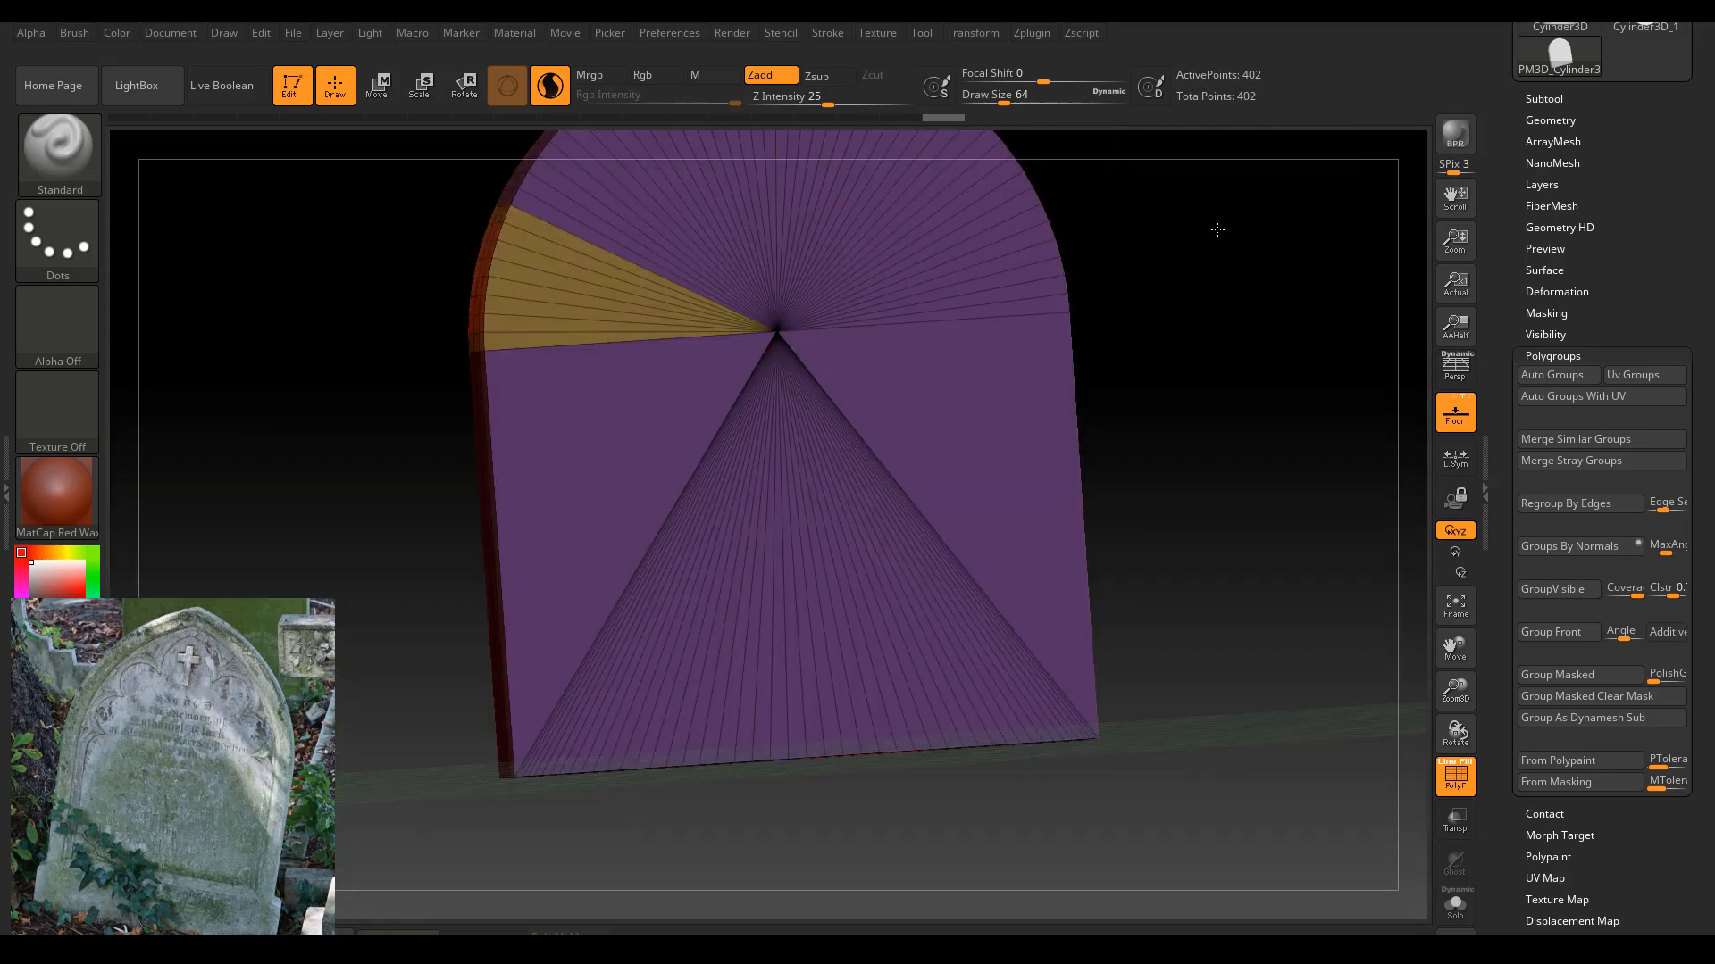
mouse_move(1217, 237)
mouse_down()
mouse_move(1141, 241)
mouse_move(1179, 244)
mouse_move(1191, 275)
mouse_move(1195, 256)
mouse_up()
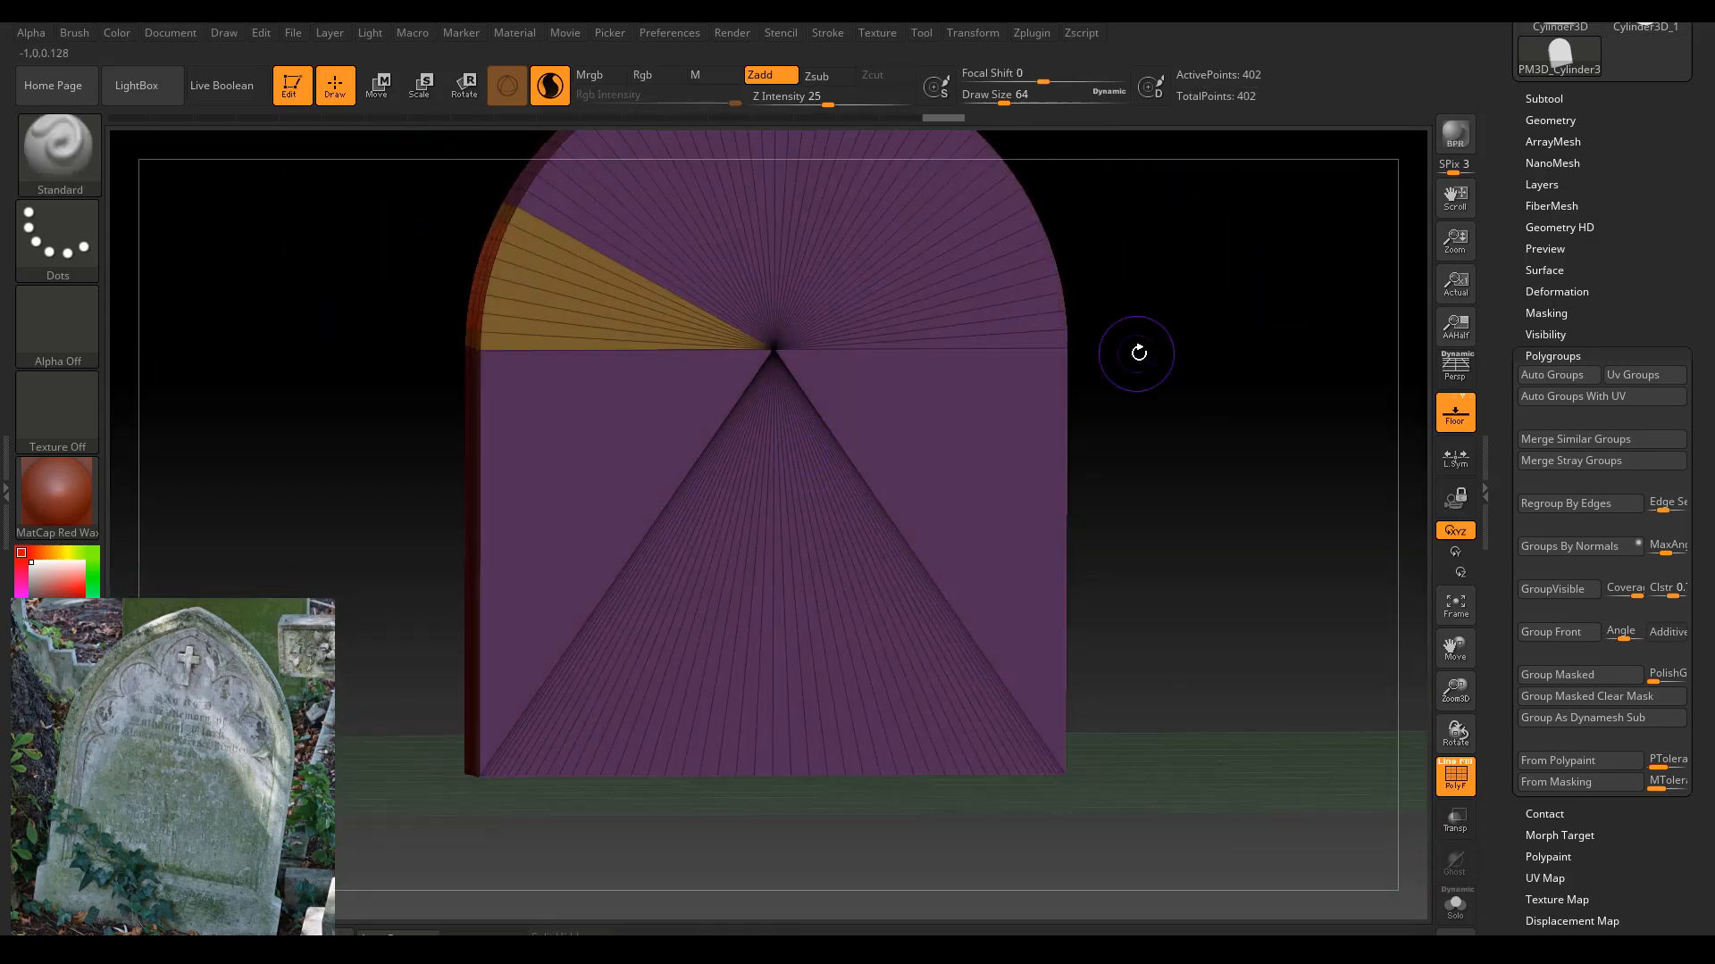
drag(1138, 352, 1160, 356)
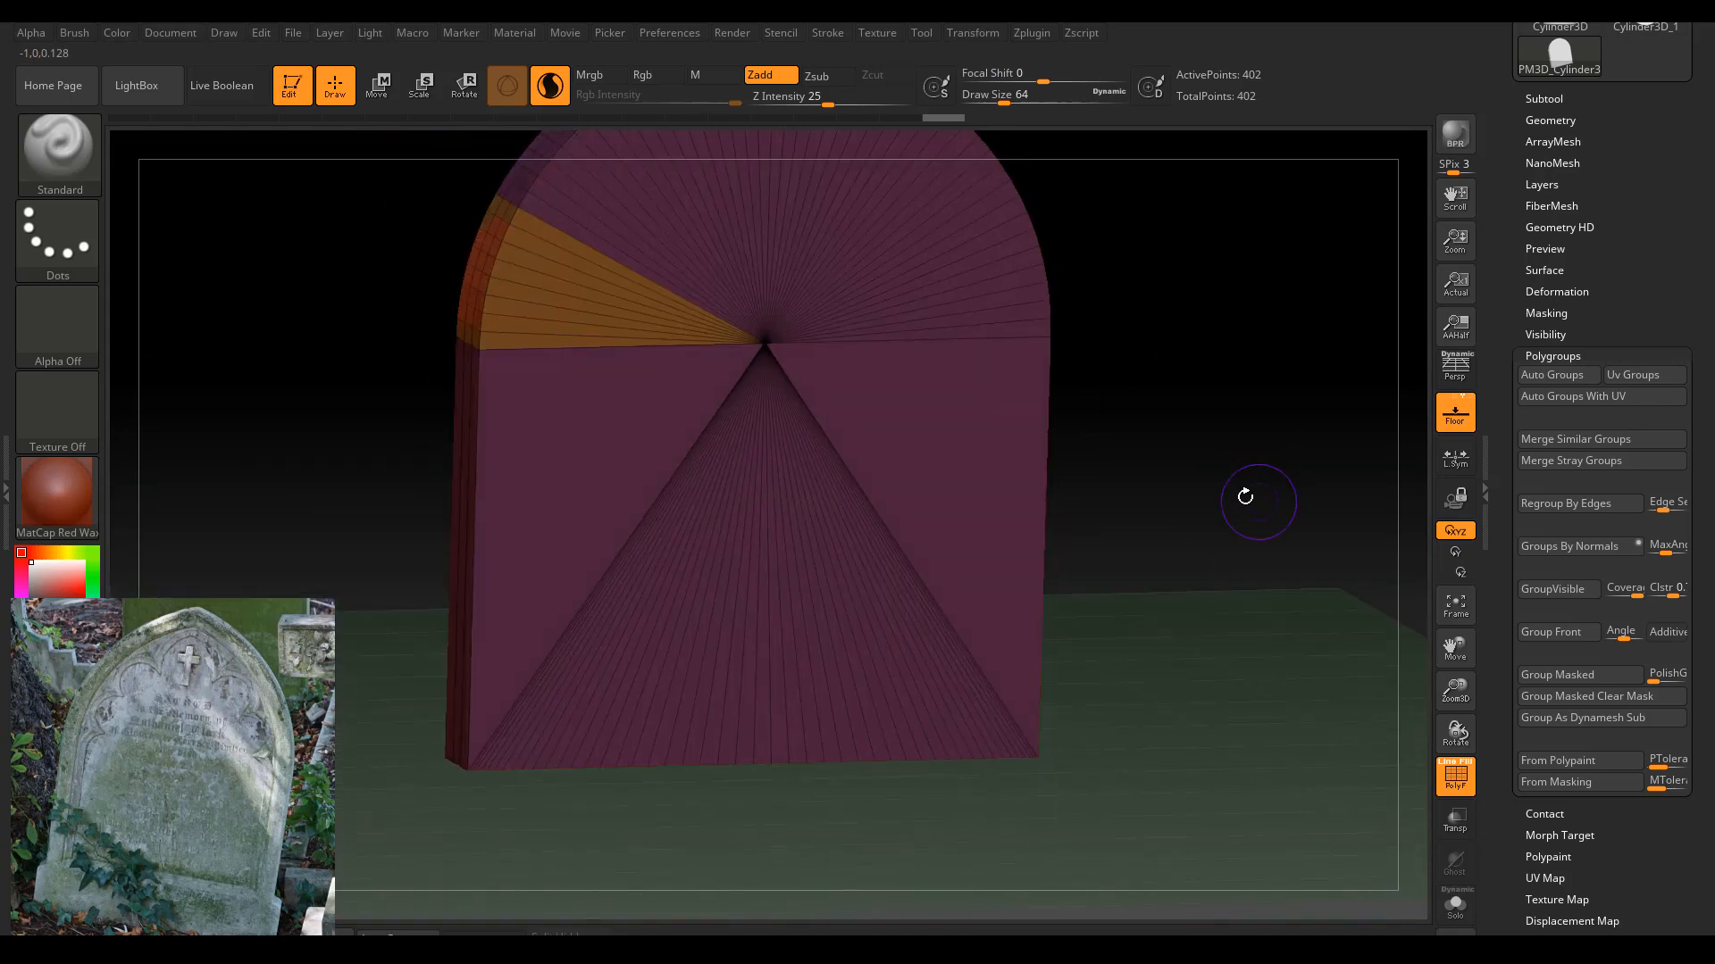
drag(1240, 482, 1224, 498)
Turn off the polyframe display and subdivide the slab mesh with smoothing up to subdivision level 4.
key(shift+f)
drag(1116, 509, 1130, 461)
click(1551, 120)
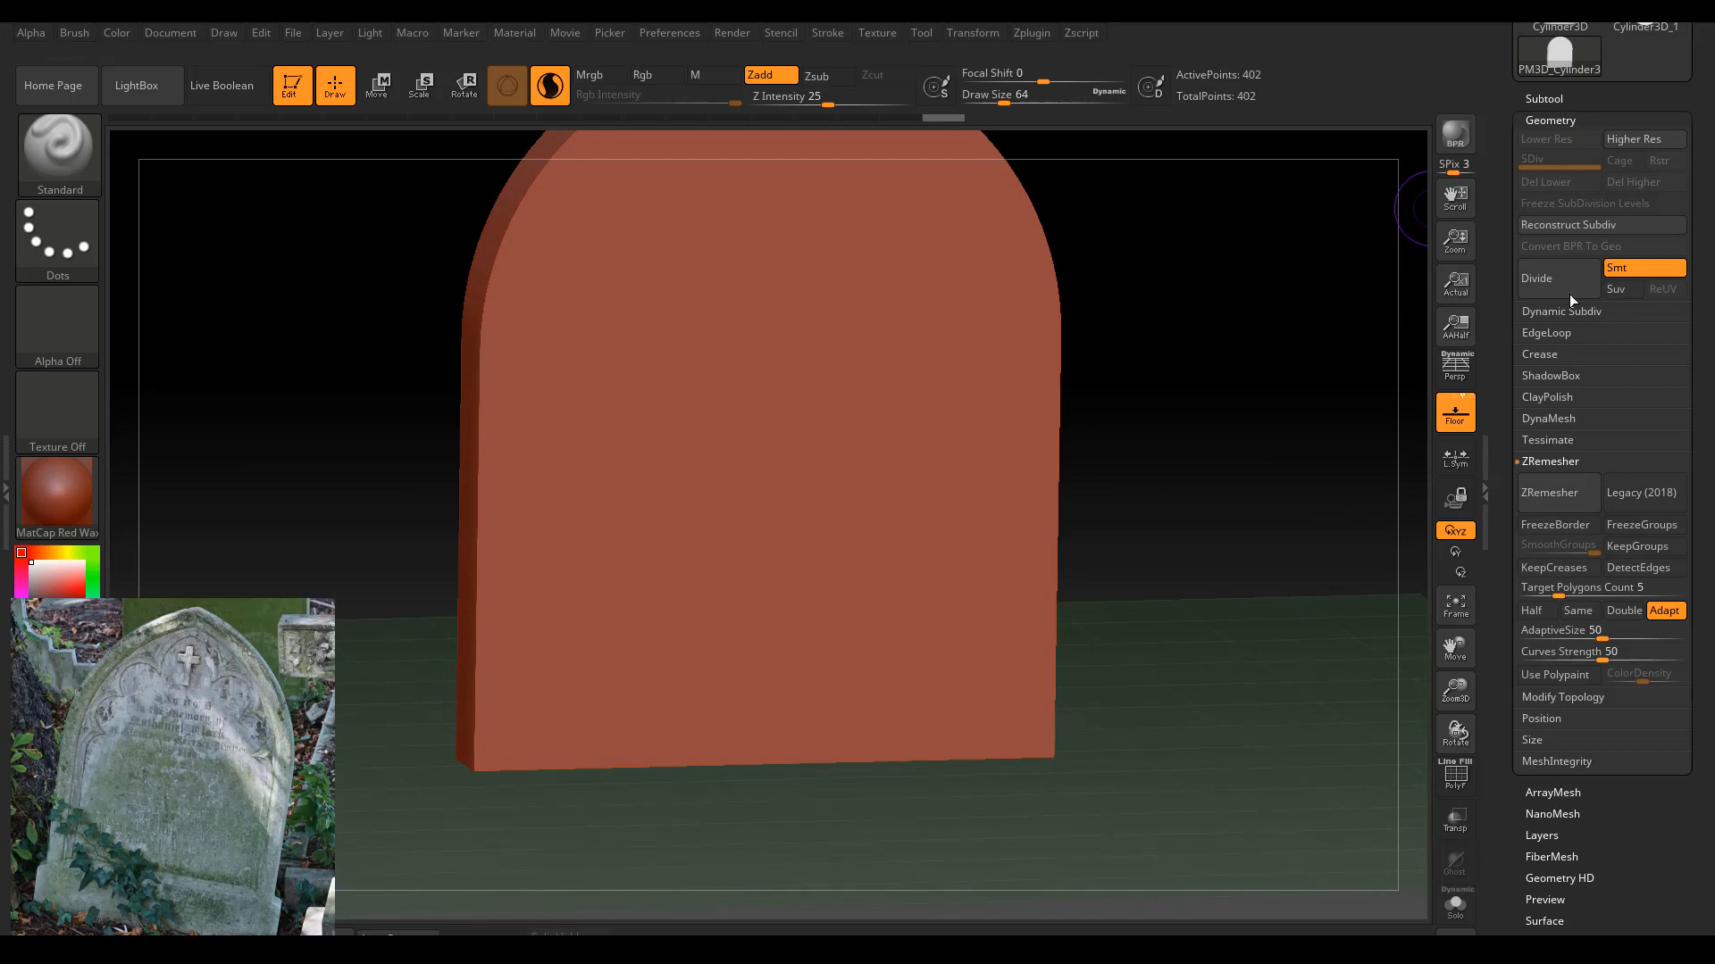
click(1541, 278)
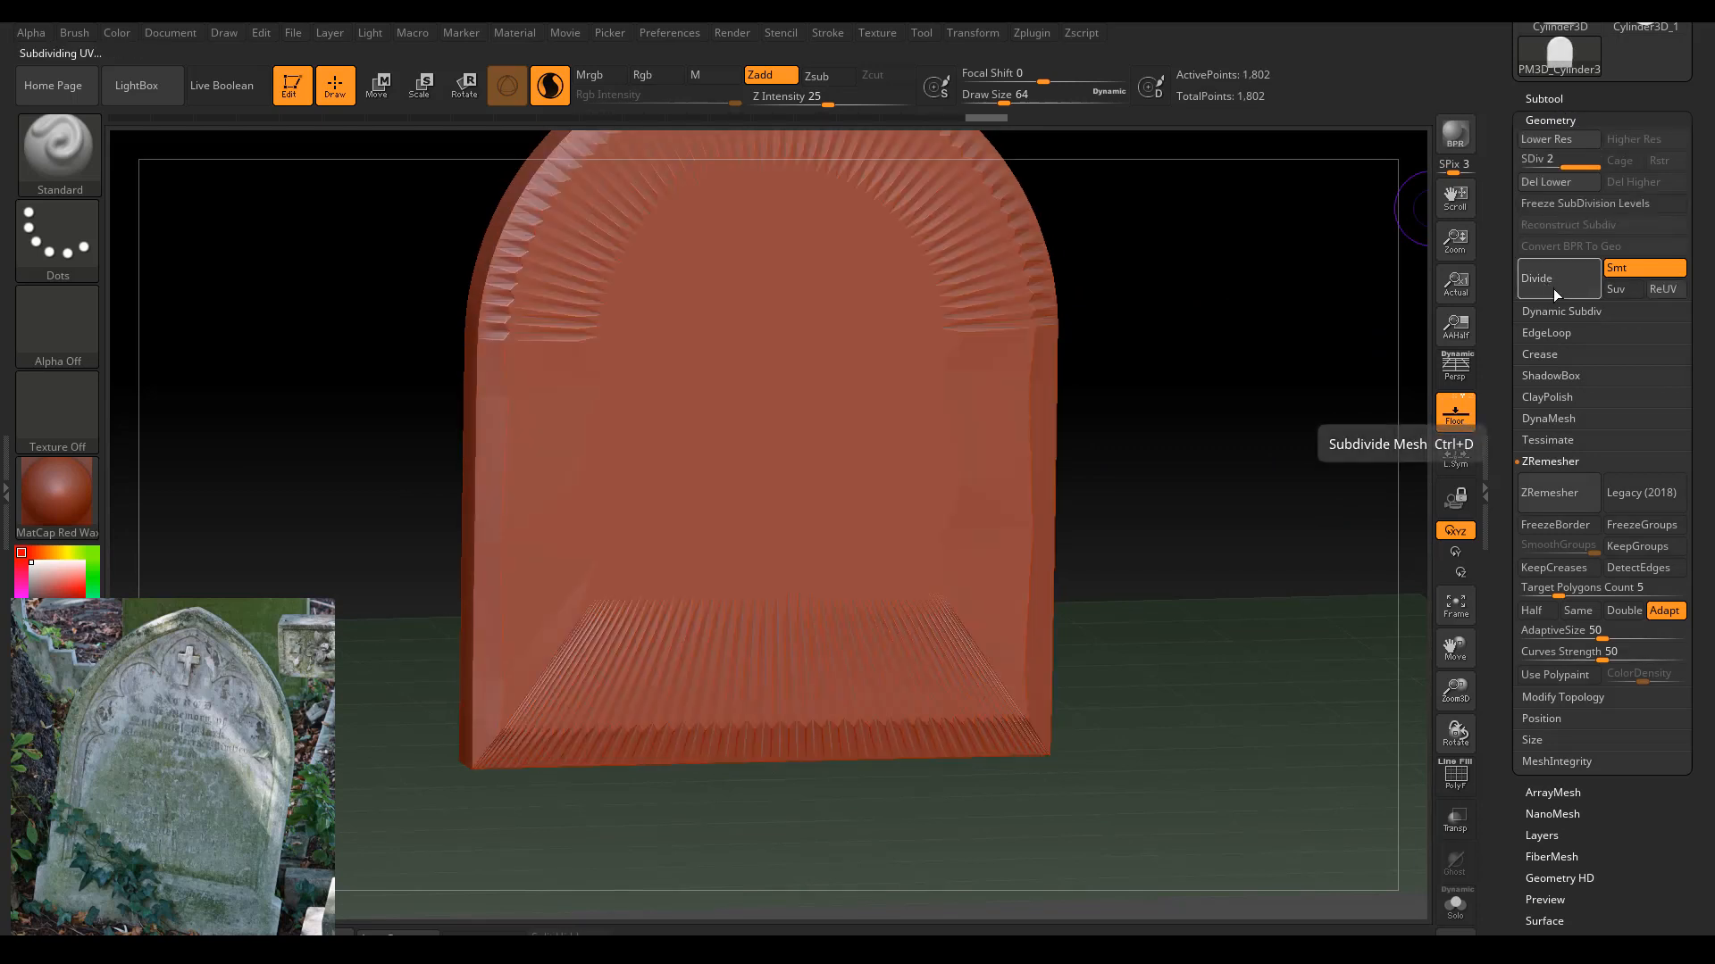
click(1550, 286)
drag(1260, 355, 1241, 322)
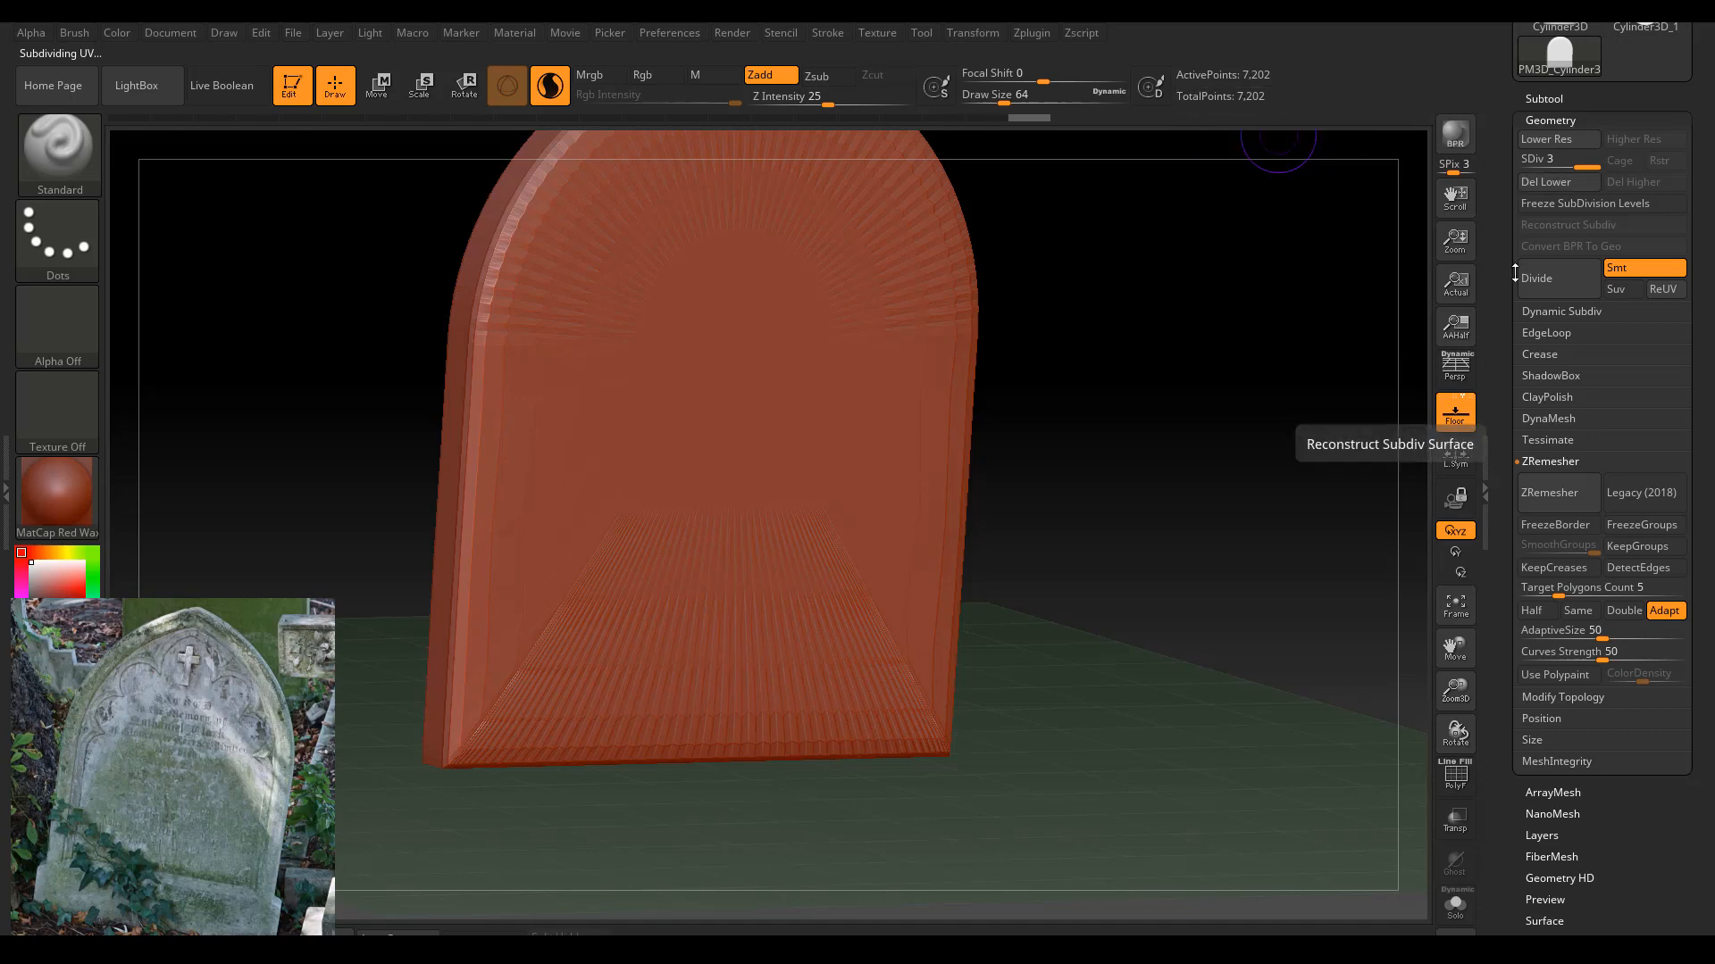
click(1547, 282)
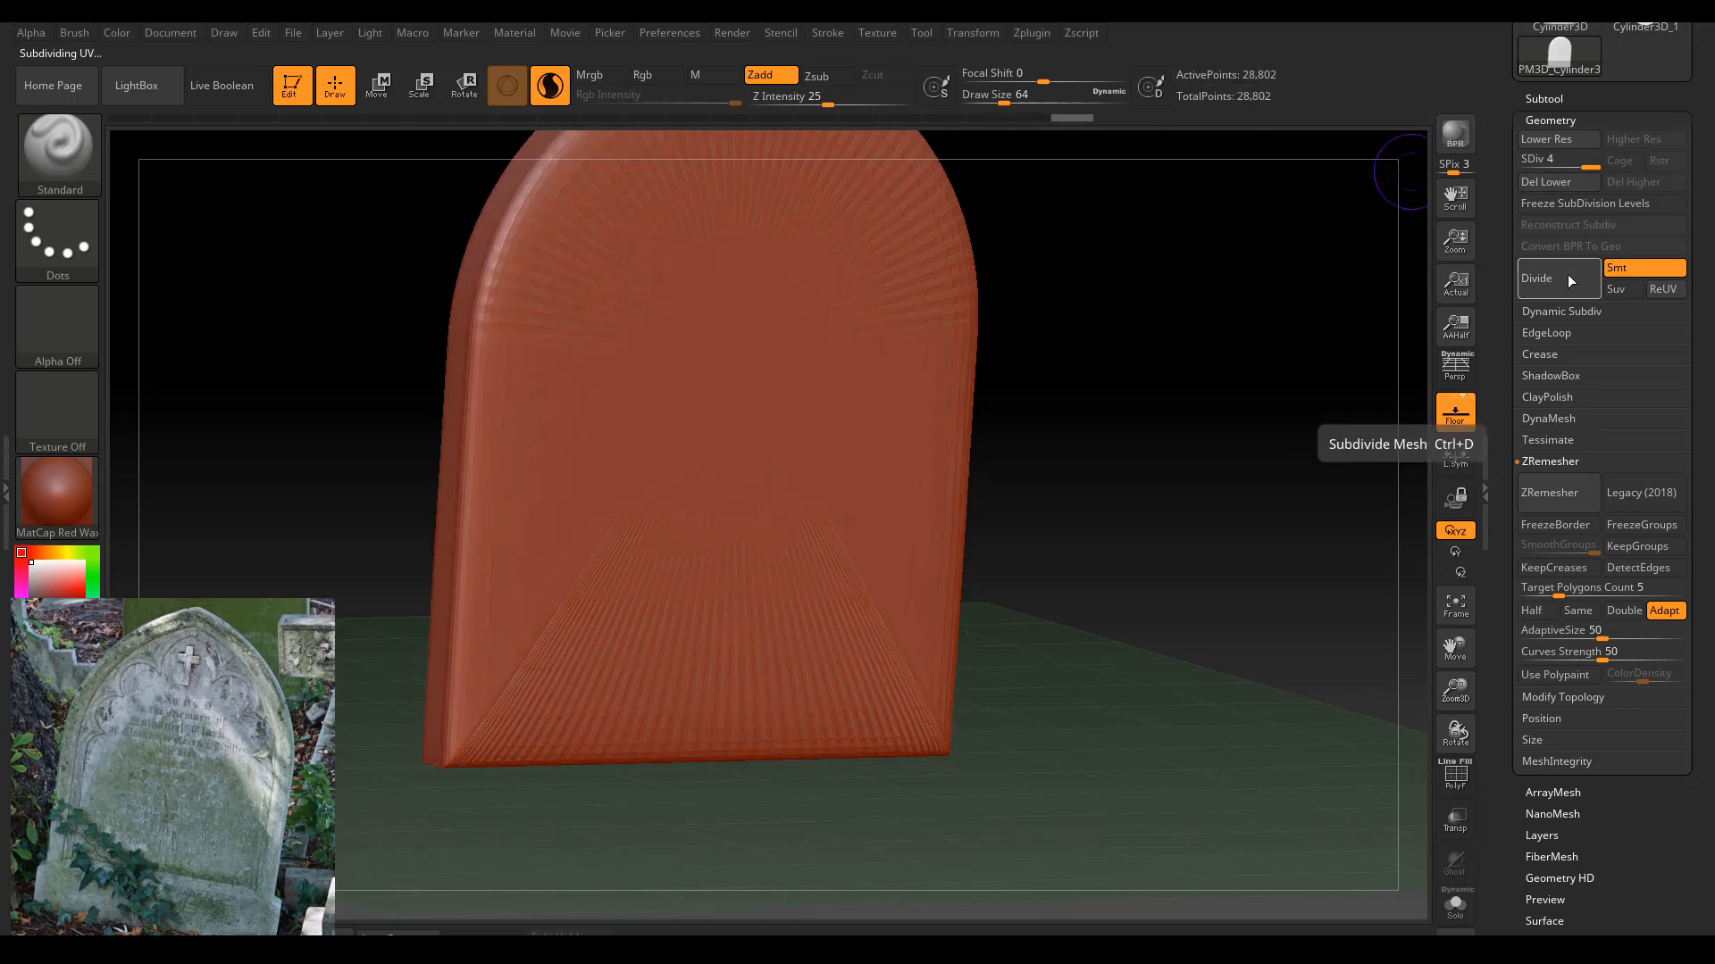
Subdivide the slab once more to level 5 and examine the shading across its front face.
click(1571, 281)
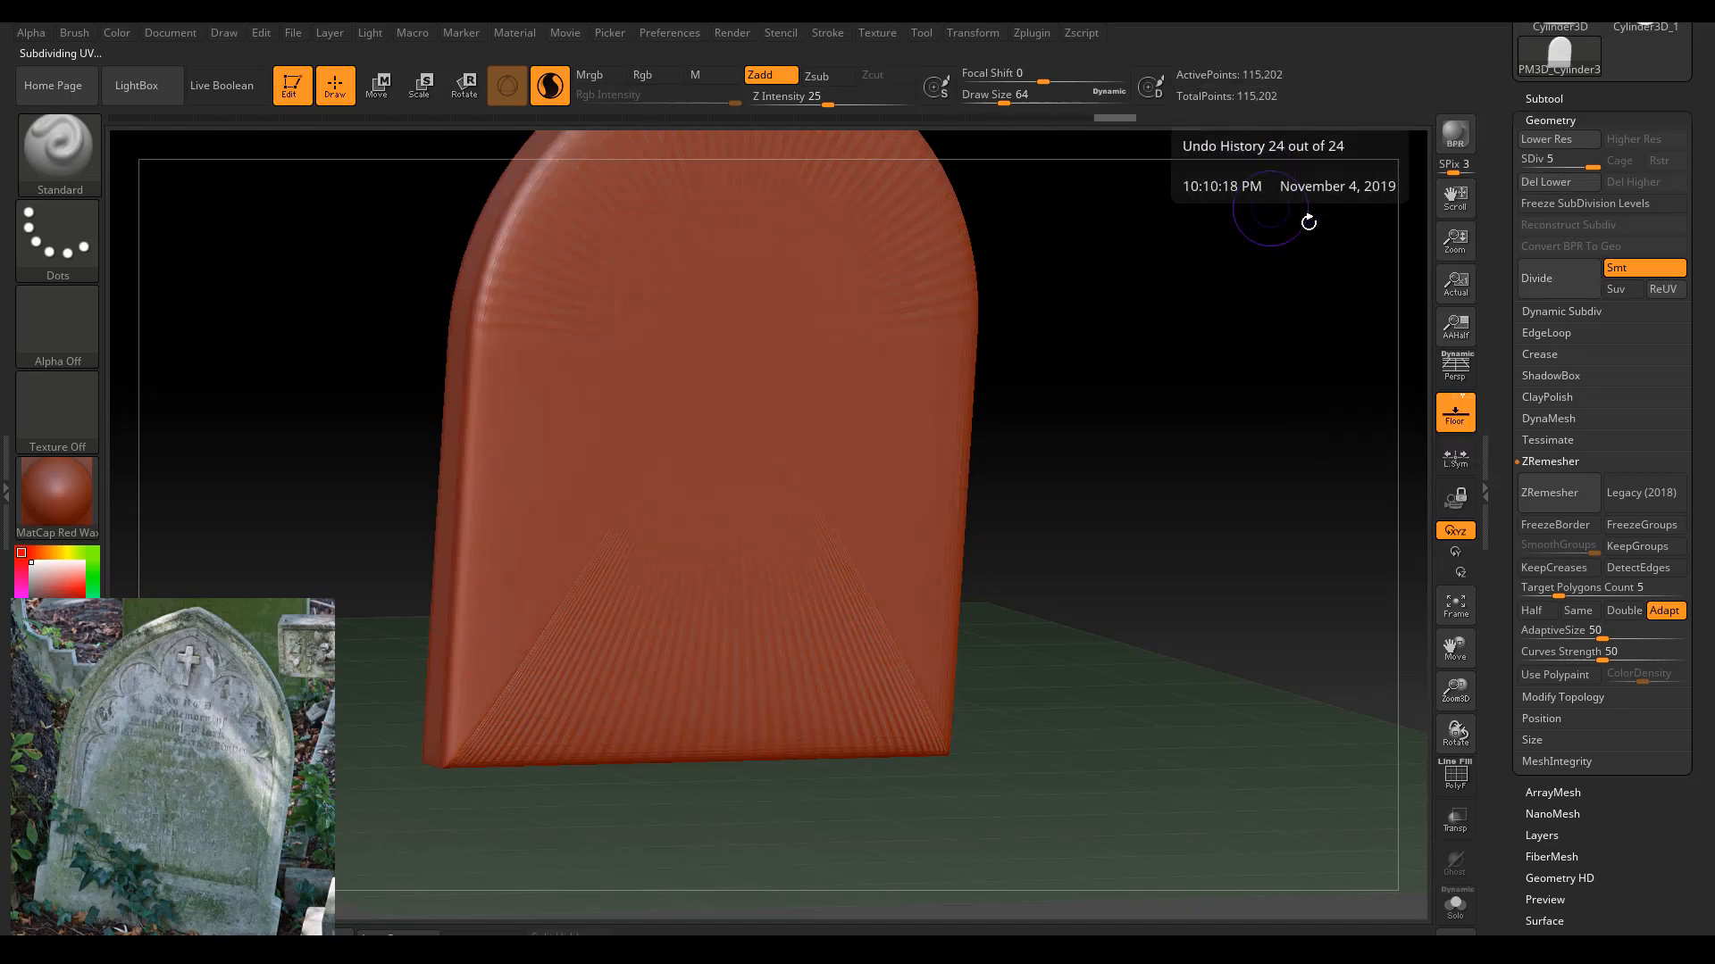
mouse_move(1305, 218)
mouse_down()
mouse_move(1289, 218)
mouse_move(1334, 328)
mouse_move(1084, 383)
mouse_move(1114, 387)
mouse_move(1156, 355)
mouse_move(1110, 345)
mouse_move(1140, 314)
mouse_move(1175, 313)
mouse_up()
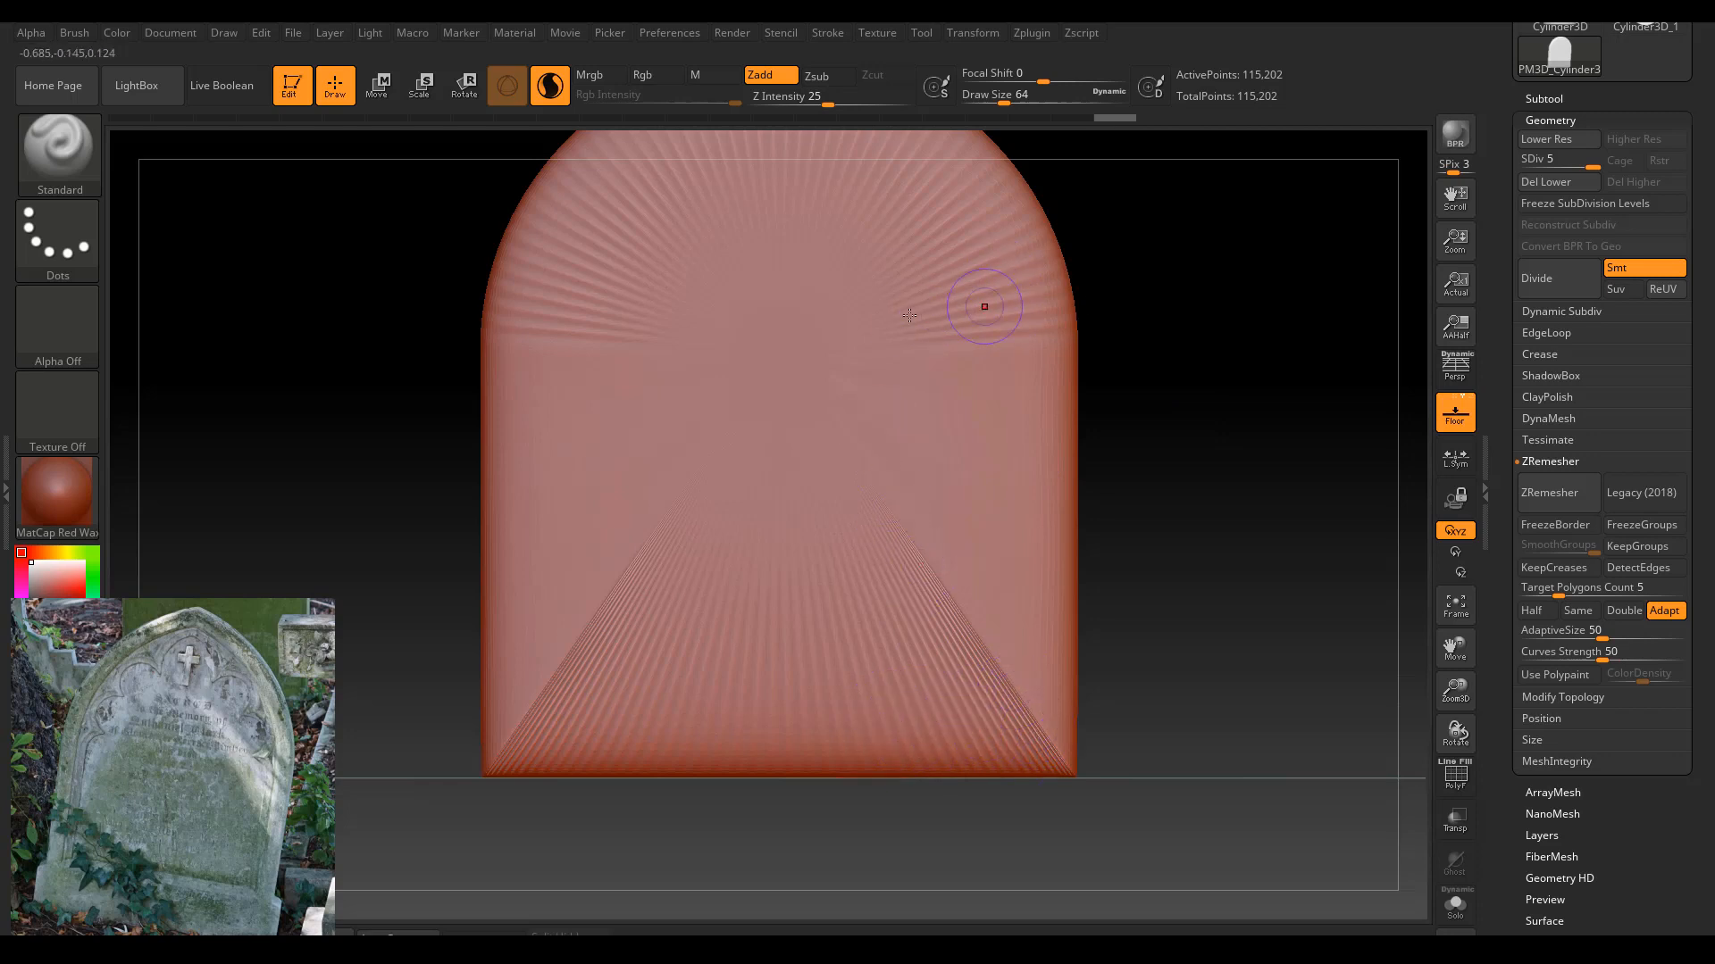
drag(1235, 272, 1171, 284)
mouse_move(983, 301)
mouse_down()
mouse_move(1026, 314)
mouse_move(1133, 260)
mouse_move(1160, 306)
mouse_move(1160, 250)
mouse_move(1194, 268)
mouse_move(1155, 383)
mouse_move(1170, 410)
mouse_move(1168, 297)
mouse_move(1168, 326)
mouse_move(1186, 291)
mouse_up()
Undo the slab's subdivisions back to its undivided base mesh.
key(ctrl)
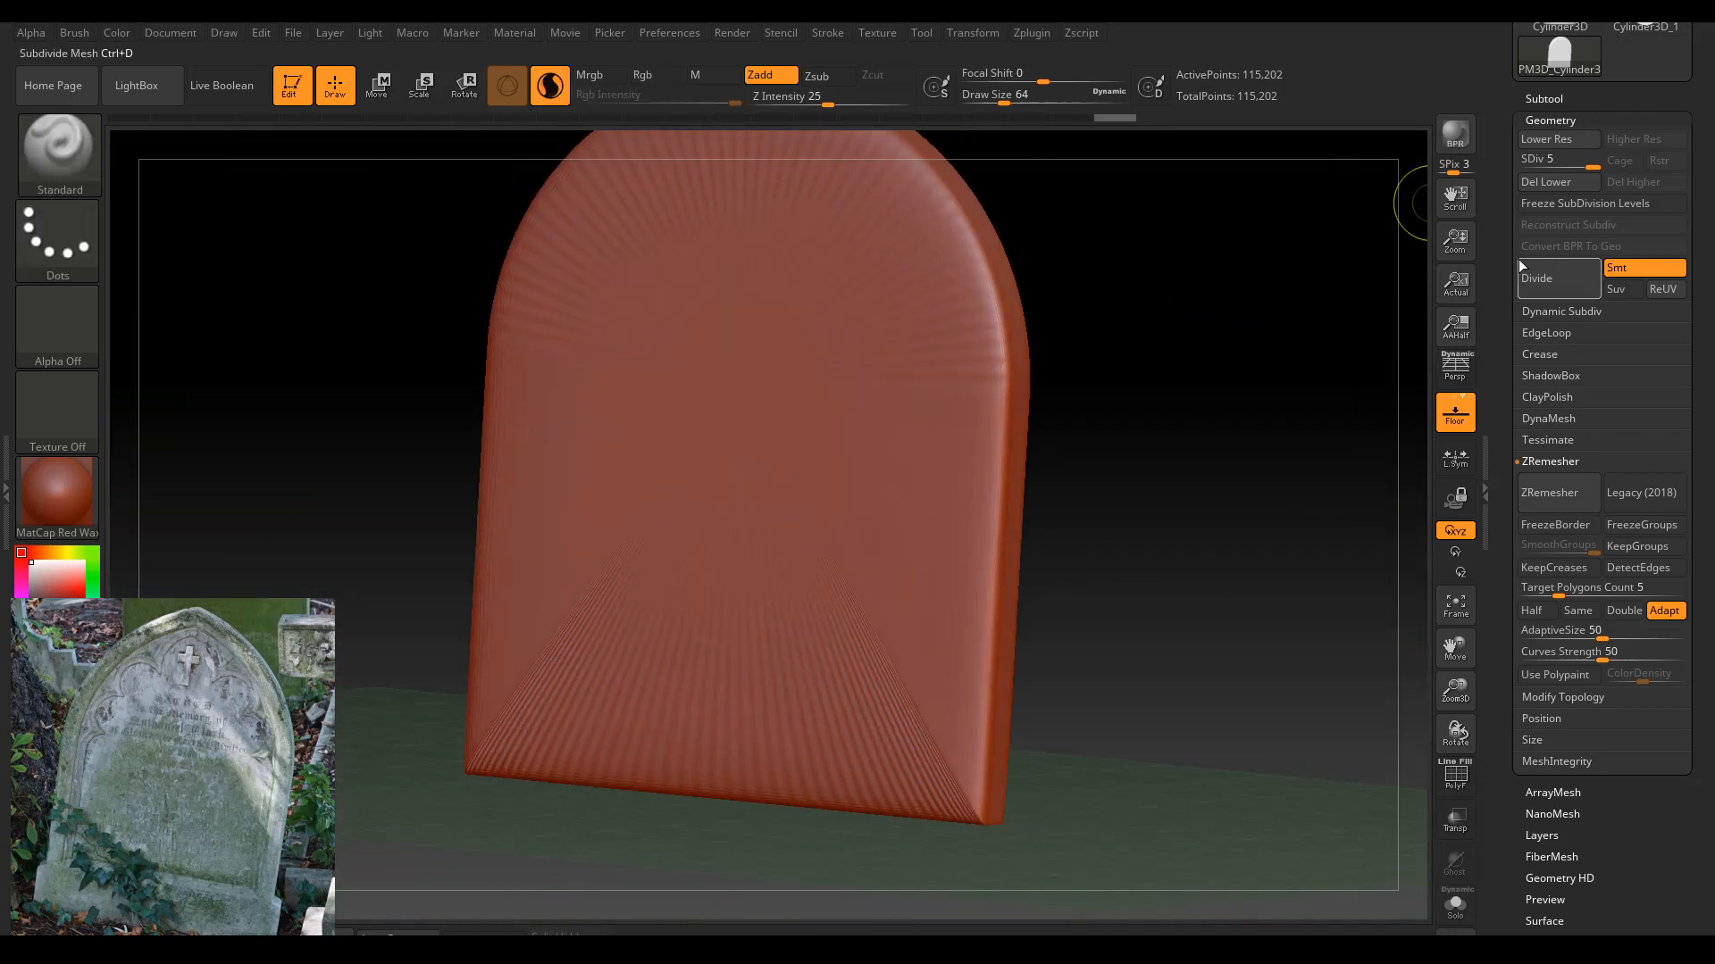
key(ctrl)
key(shift+d)
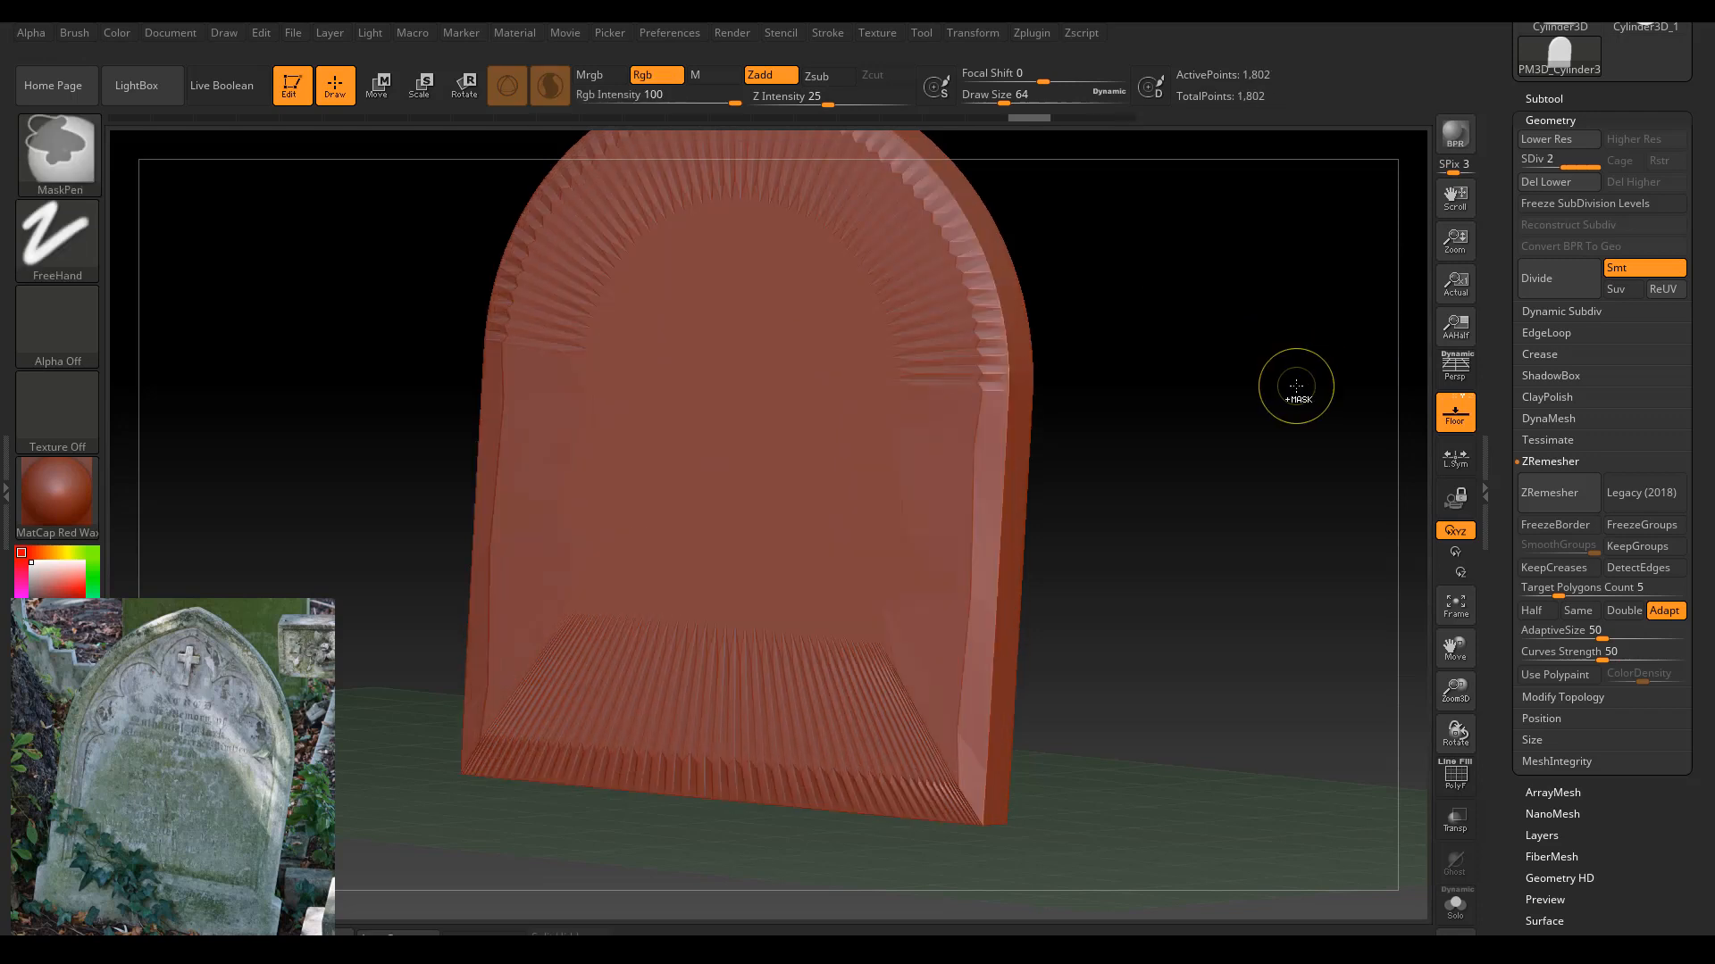
key(shift+d)
mouse_move(1217, 387)
mouse_down()
mouse_move(1156, 390)
mouse_move(1251, 387)
mouse_up()
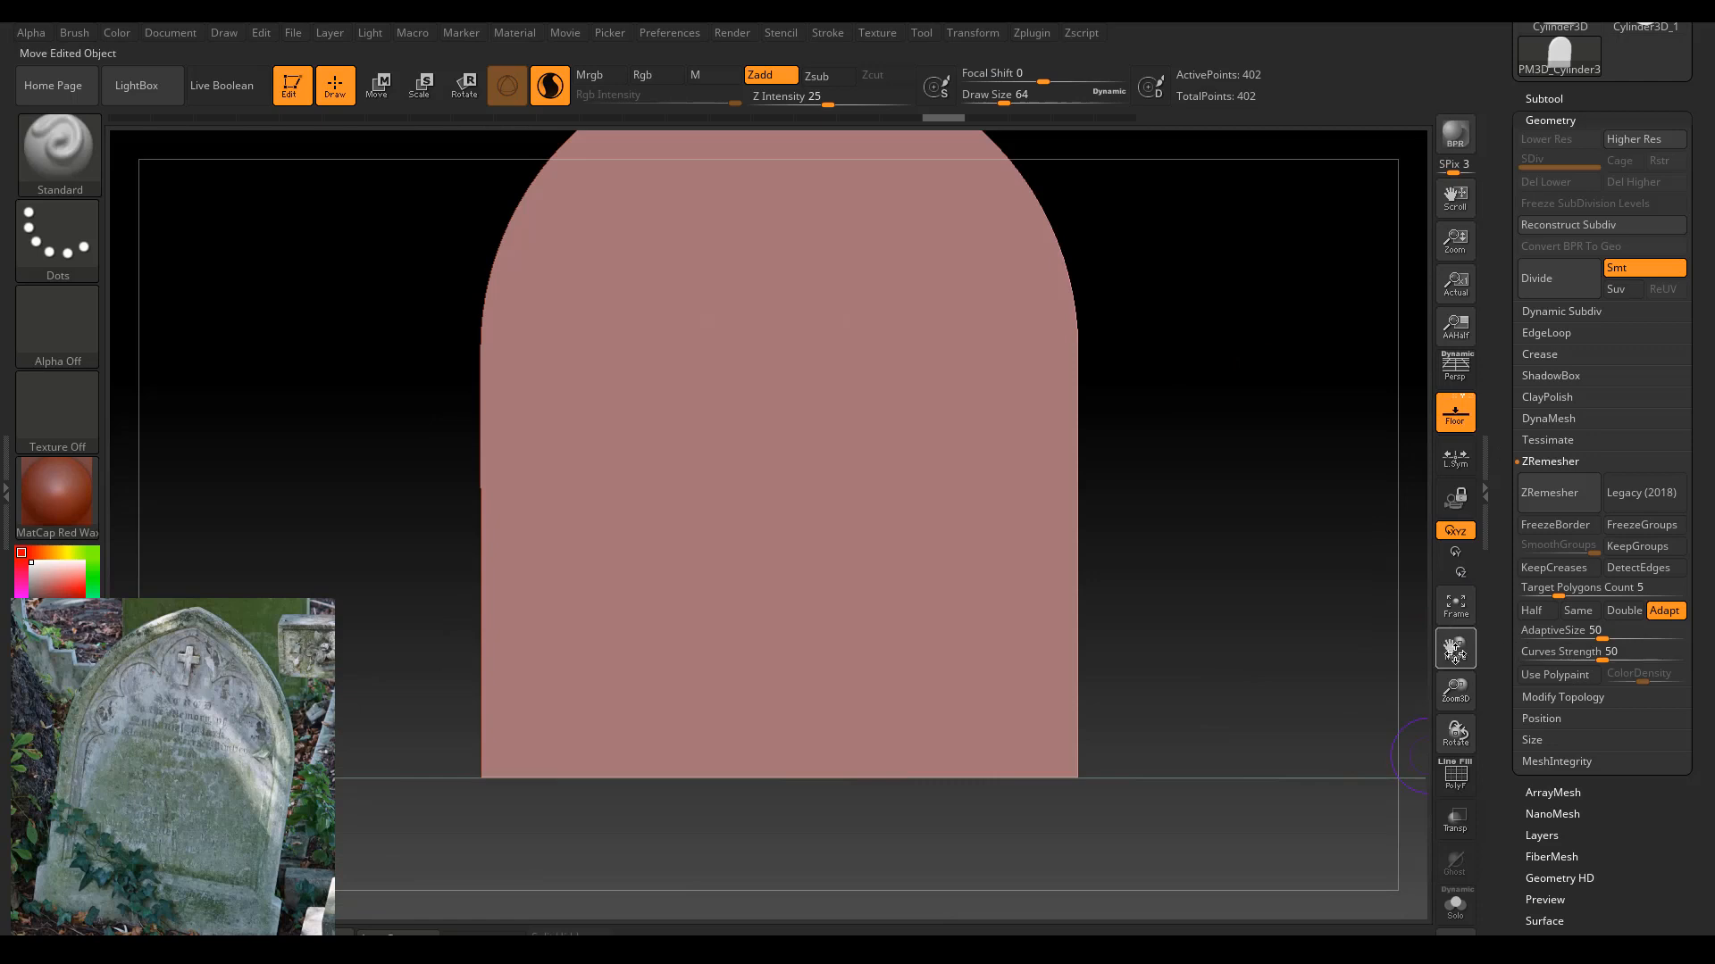
drag(1455, 647, 1101, 528)
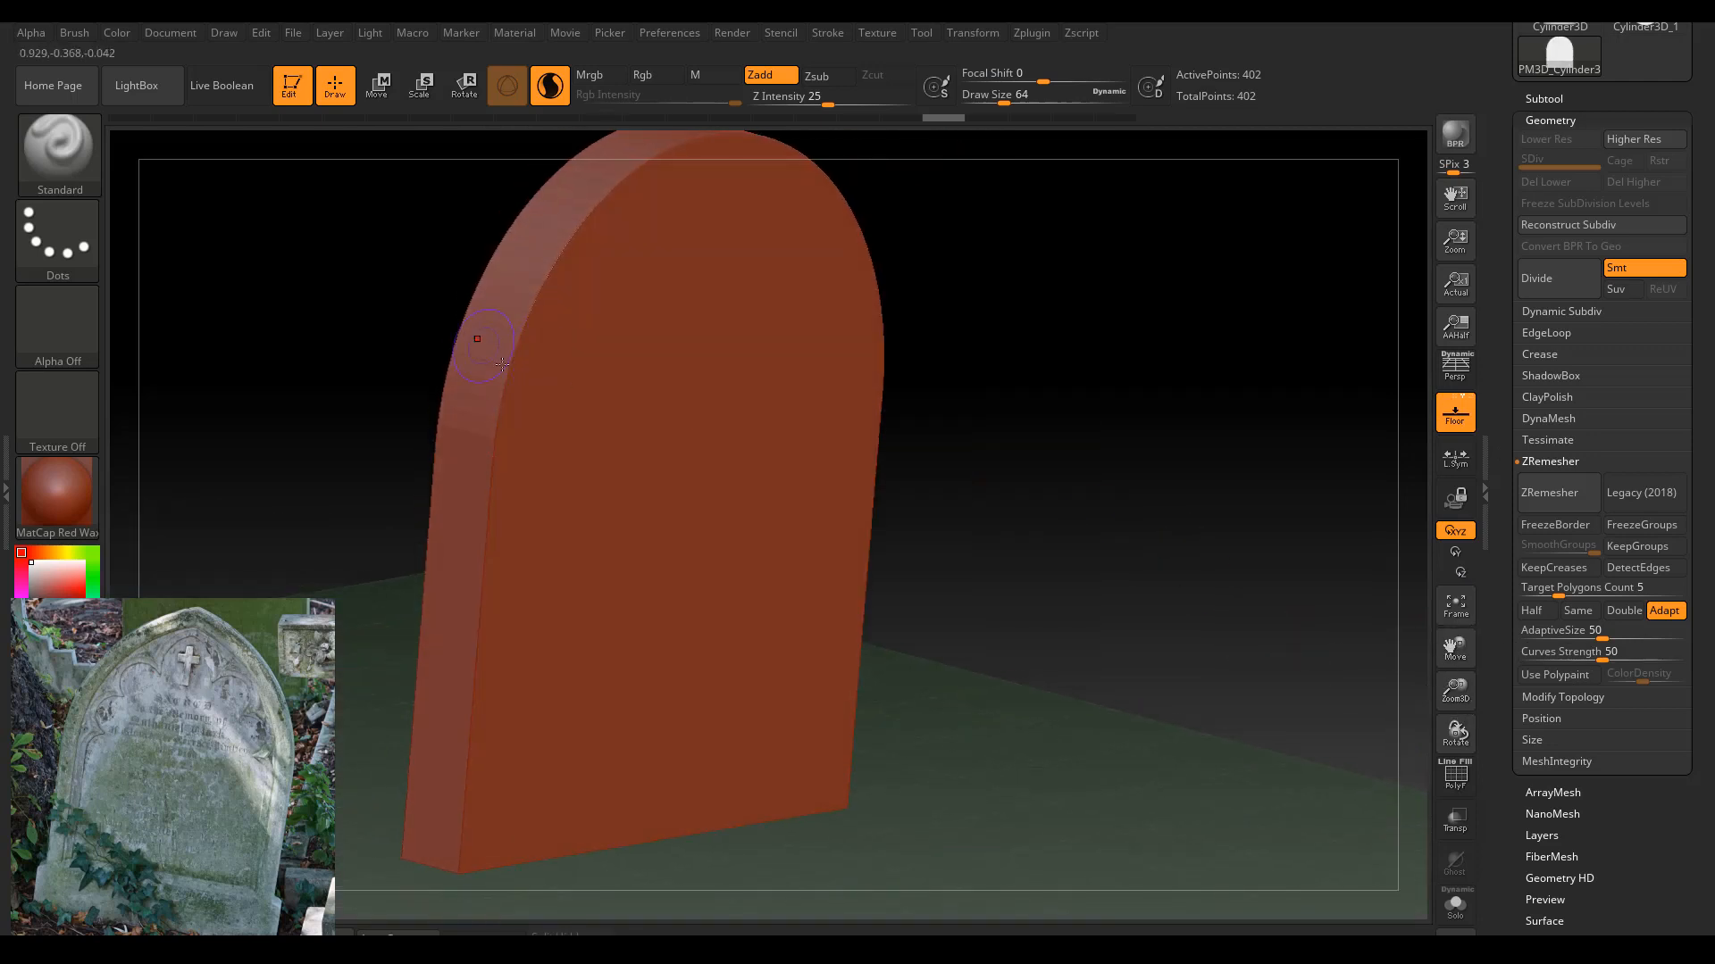
drag(992, 455, 771, 497)
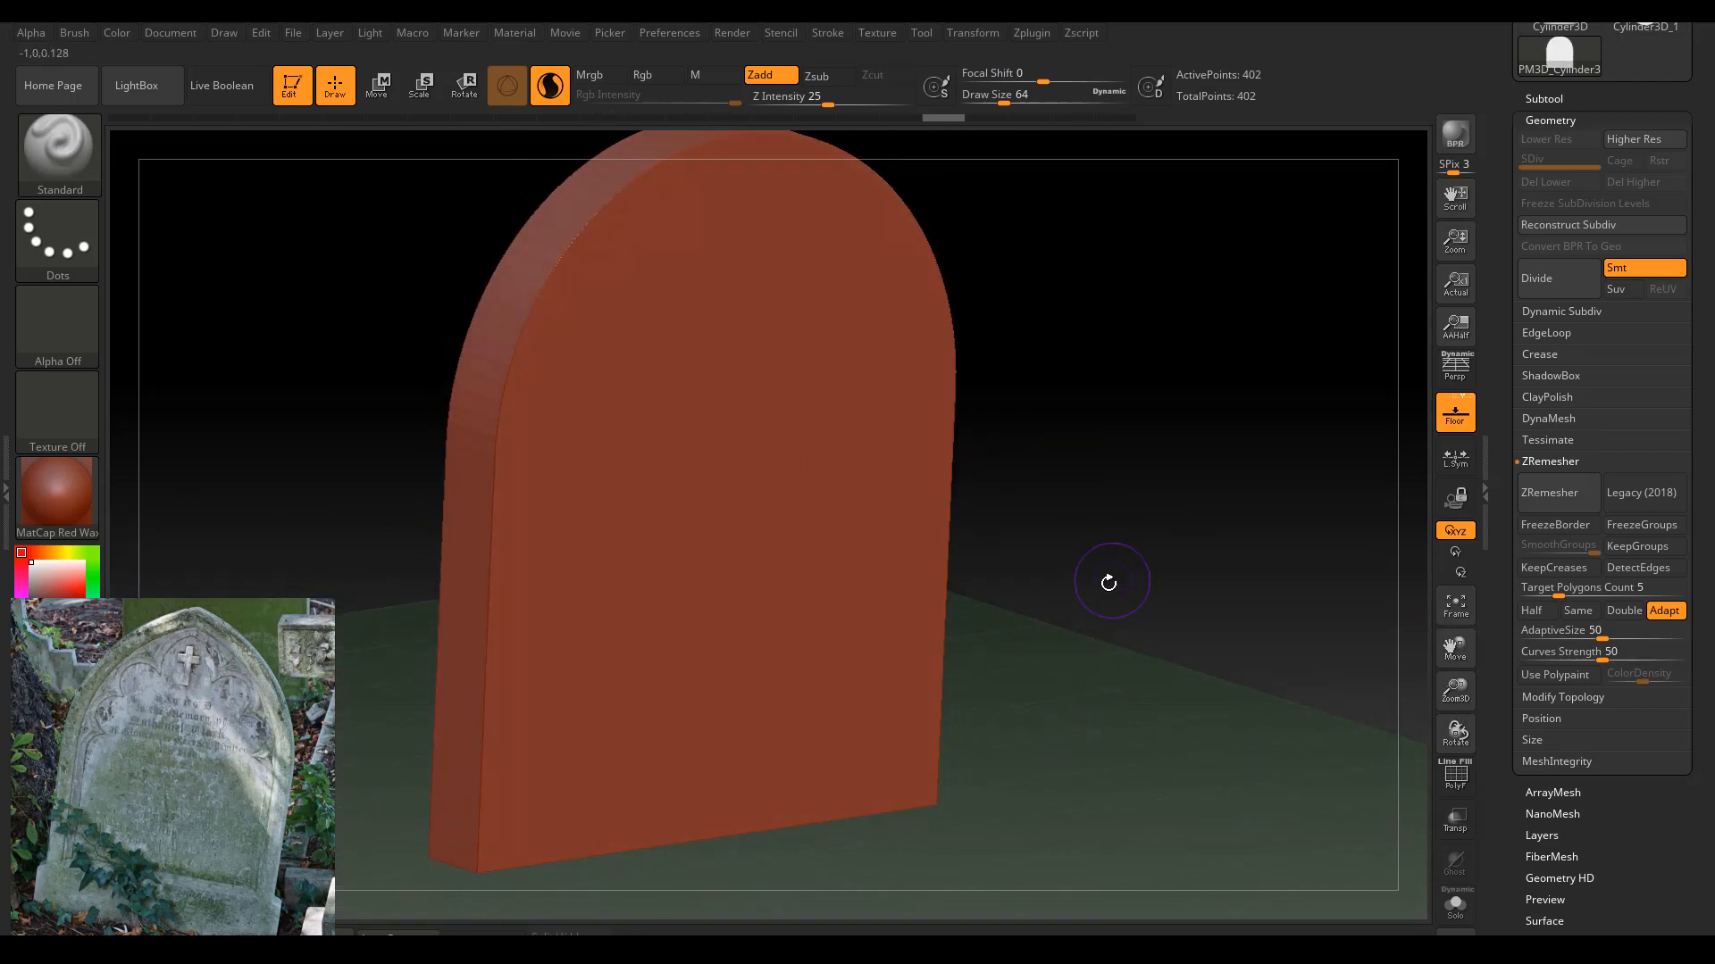
drag(1180, 425, 1100, 380)
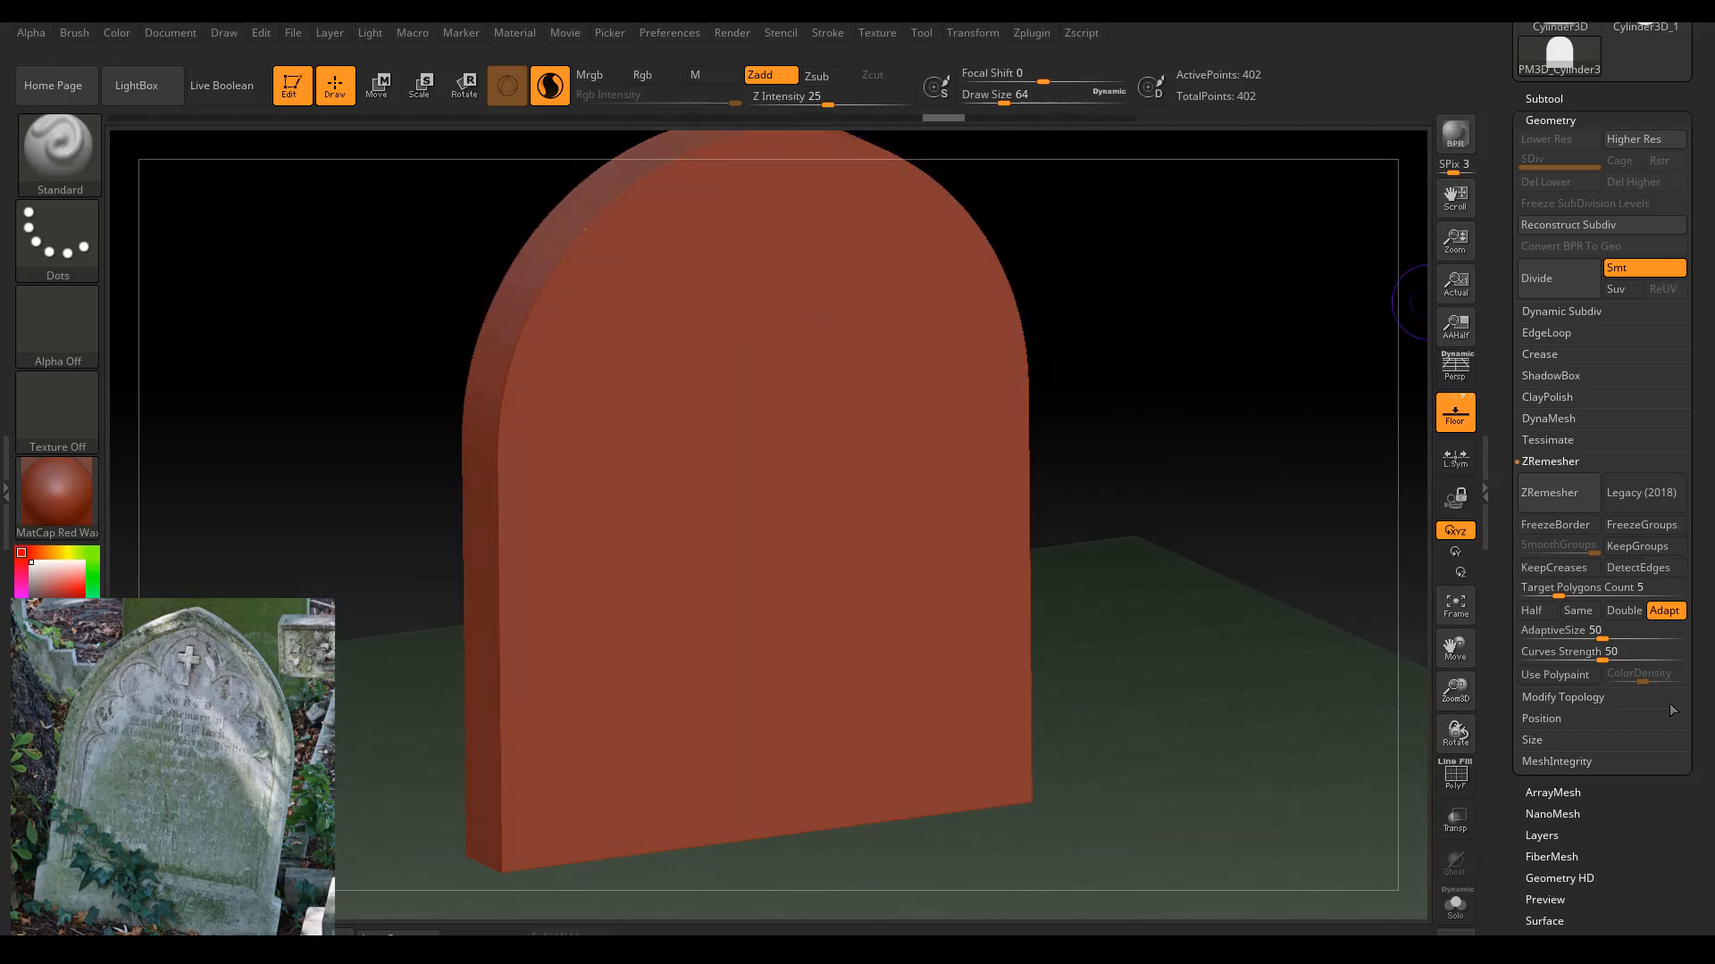
Show the polyframe and regroup the slab's polygons by normals, so its faces and edge band are separate polygroups.
click(1460, 795)
mouse_move(1205, 616)
mouse_down()
mouse_move(1175, 613)
mouse_move(1207, 631)
mouse_up()
drag(1679, 888, 1605, 594)
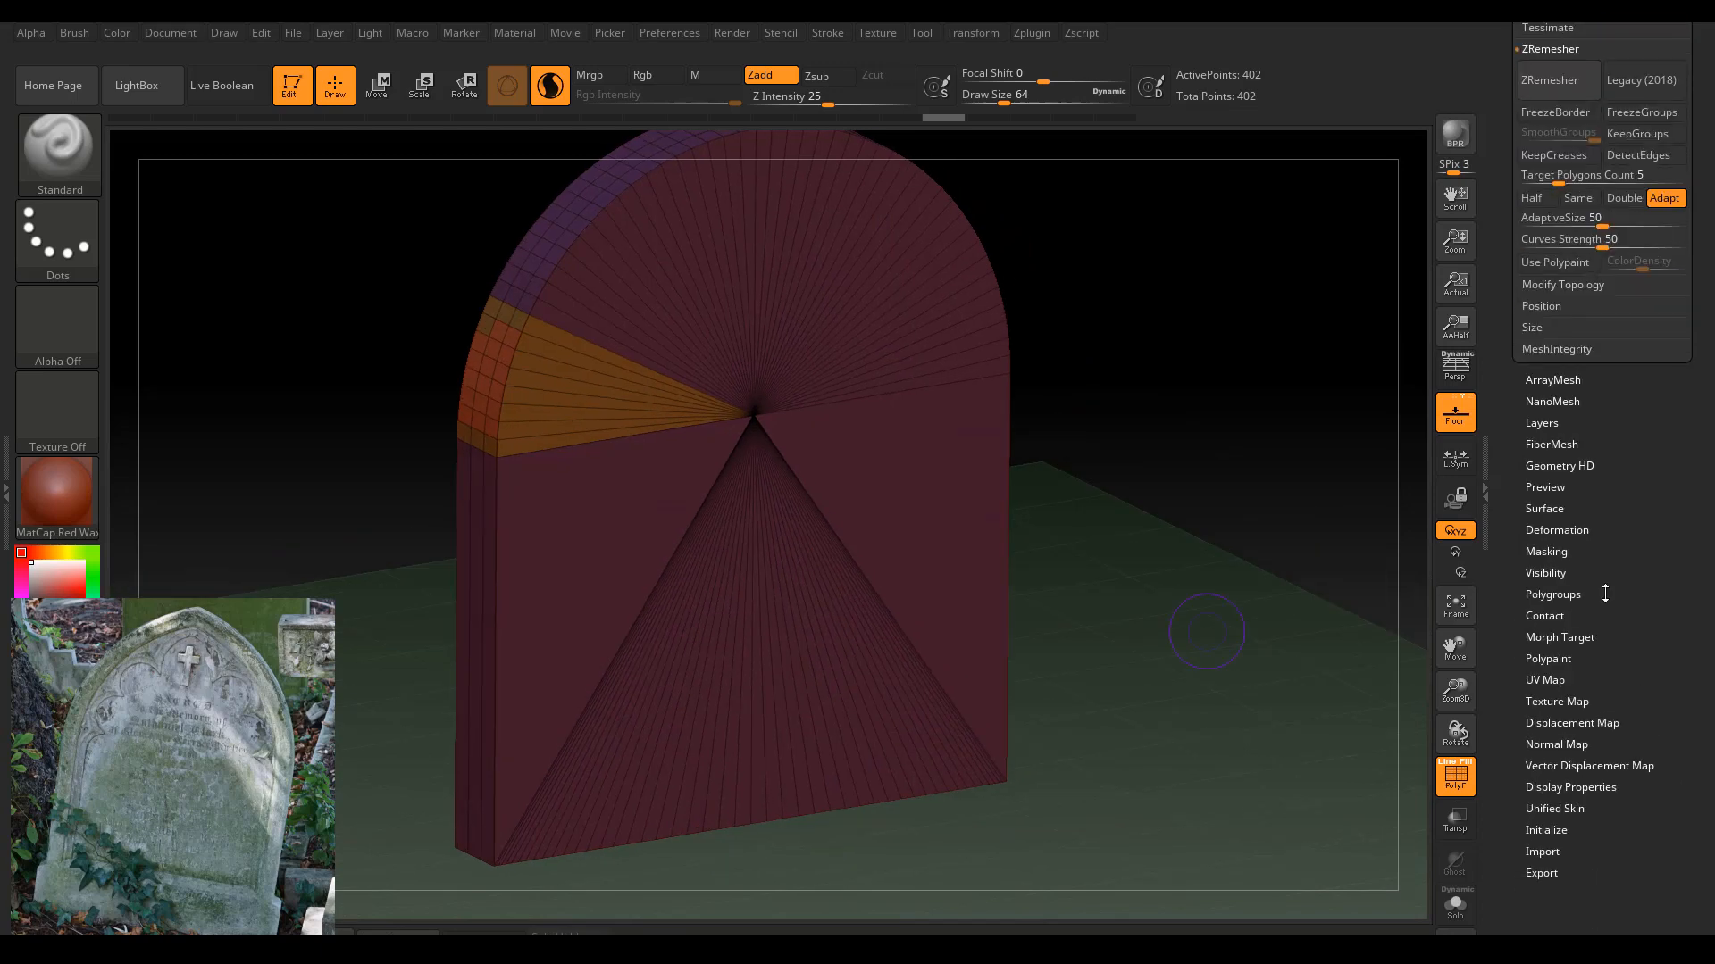
click(1553, 595)
drag(1709, 435, 1701, 670)
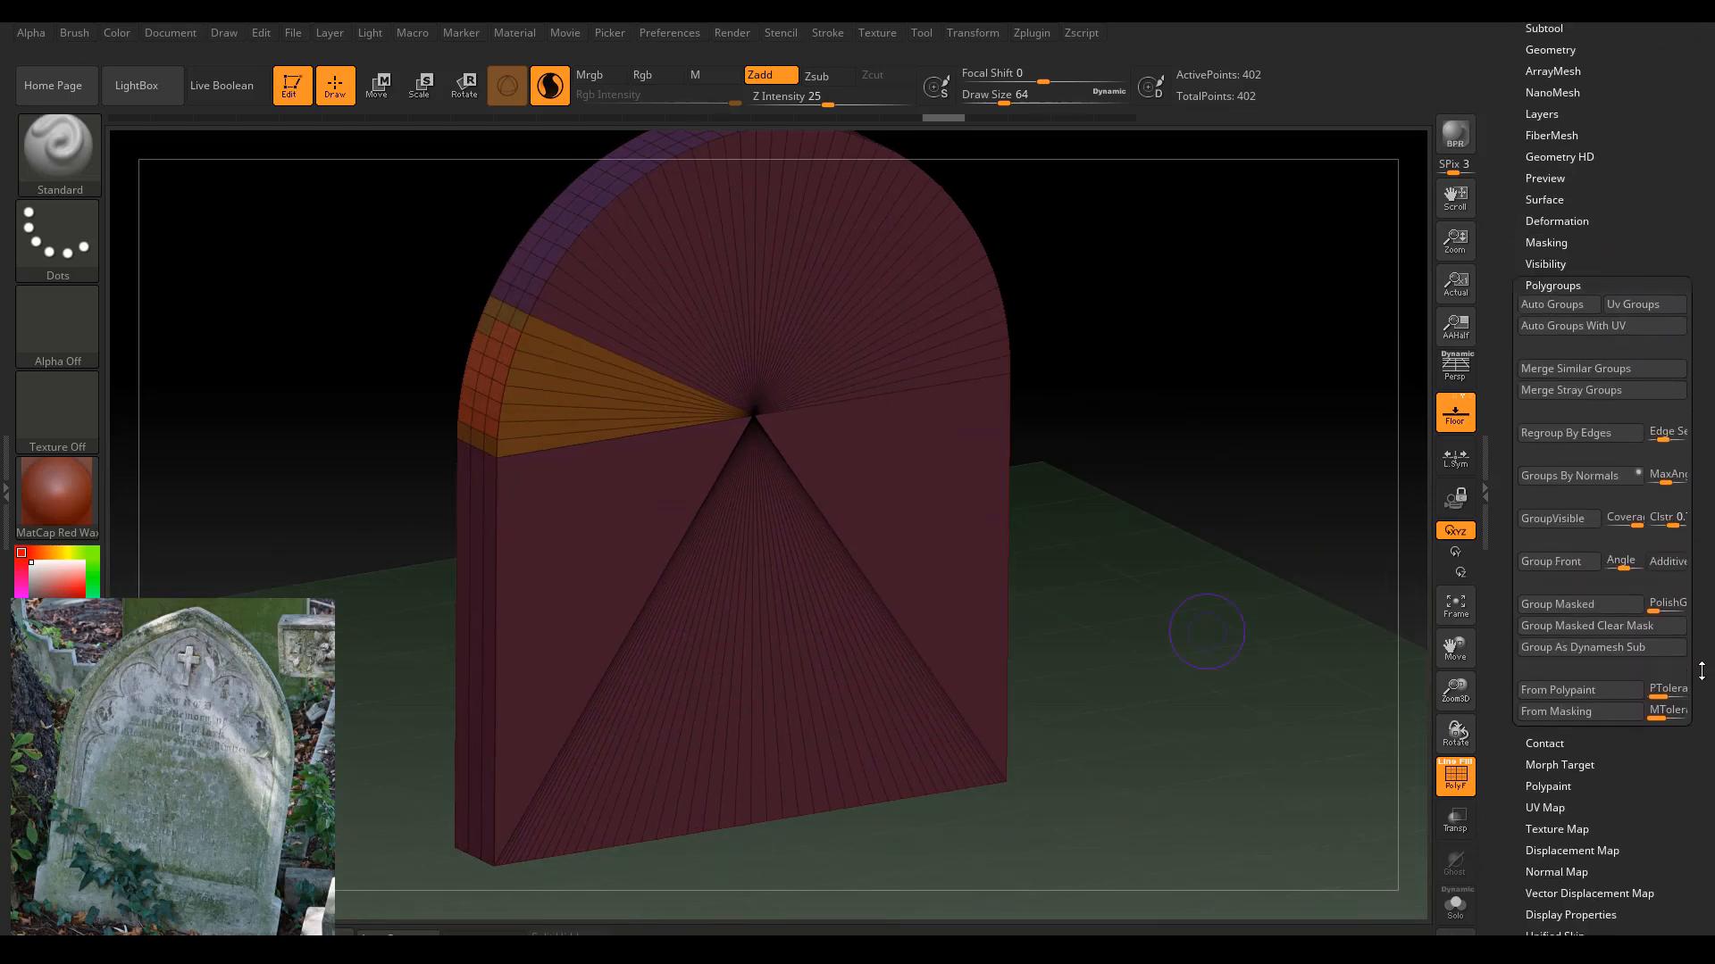
click(1573, 475)
drag(1152, 497, 533, 519)
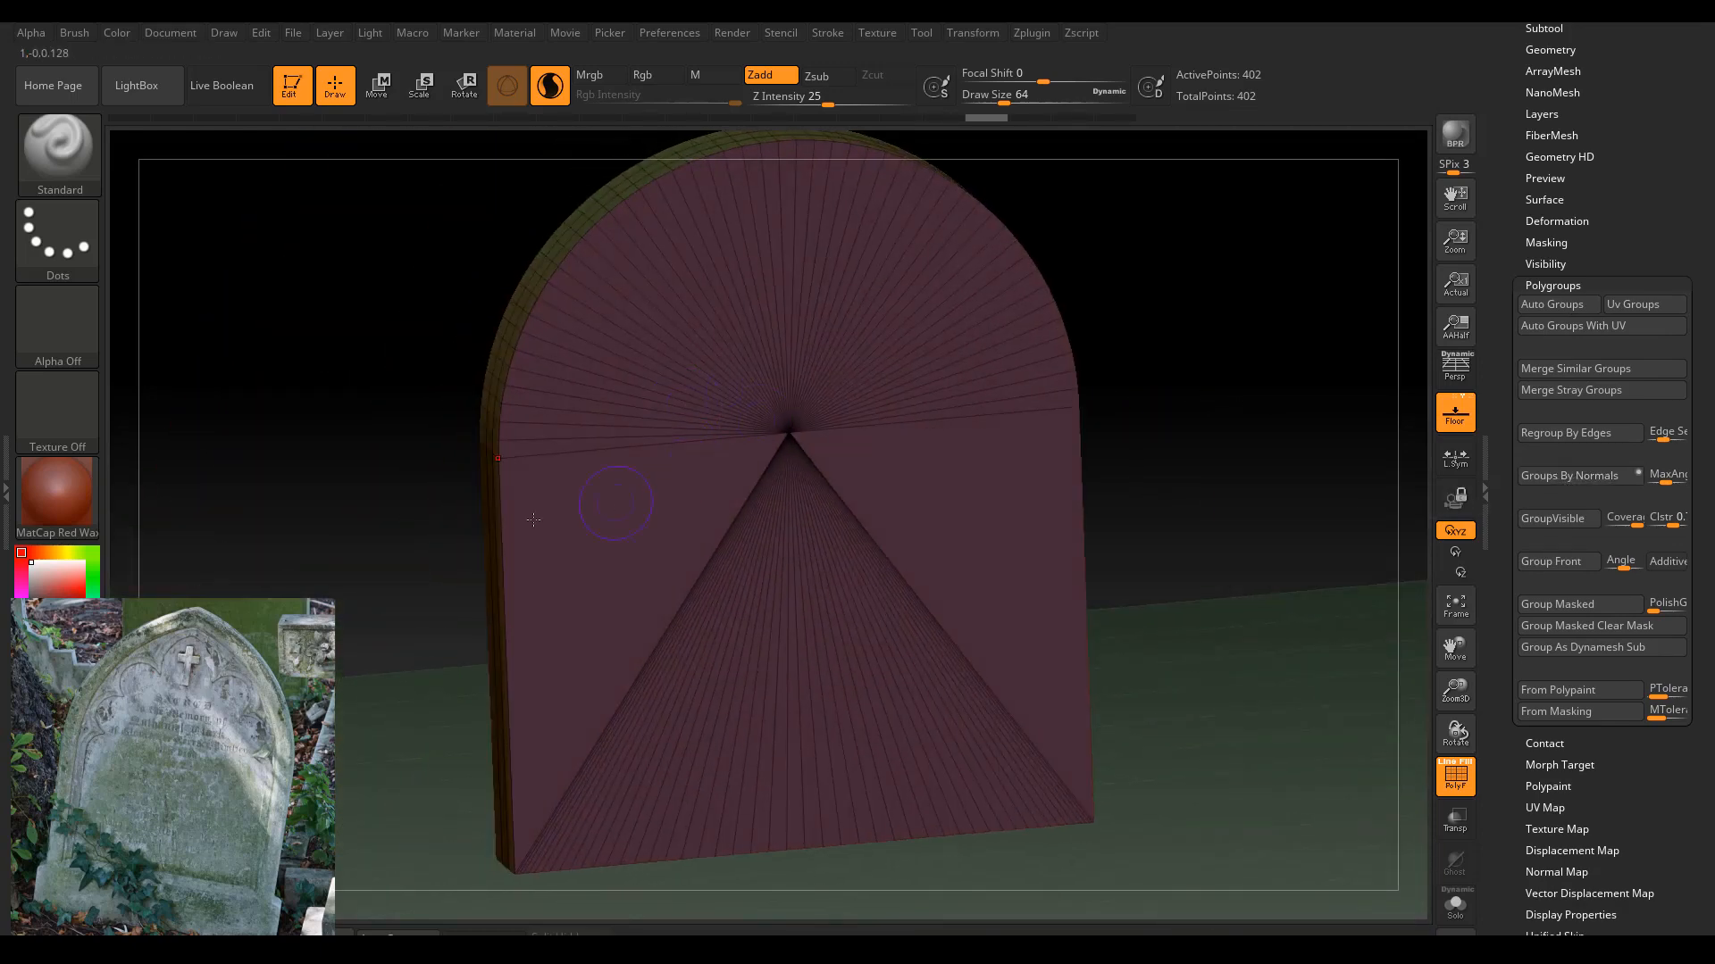
drag(473, 353, 540, 376)
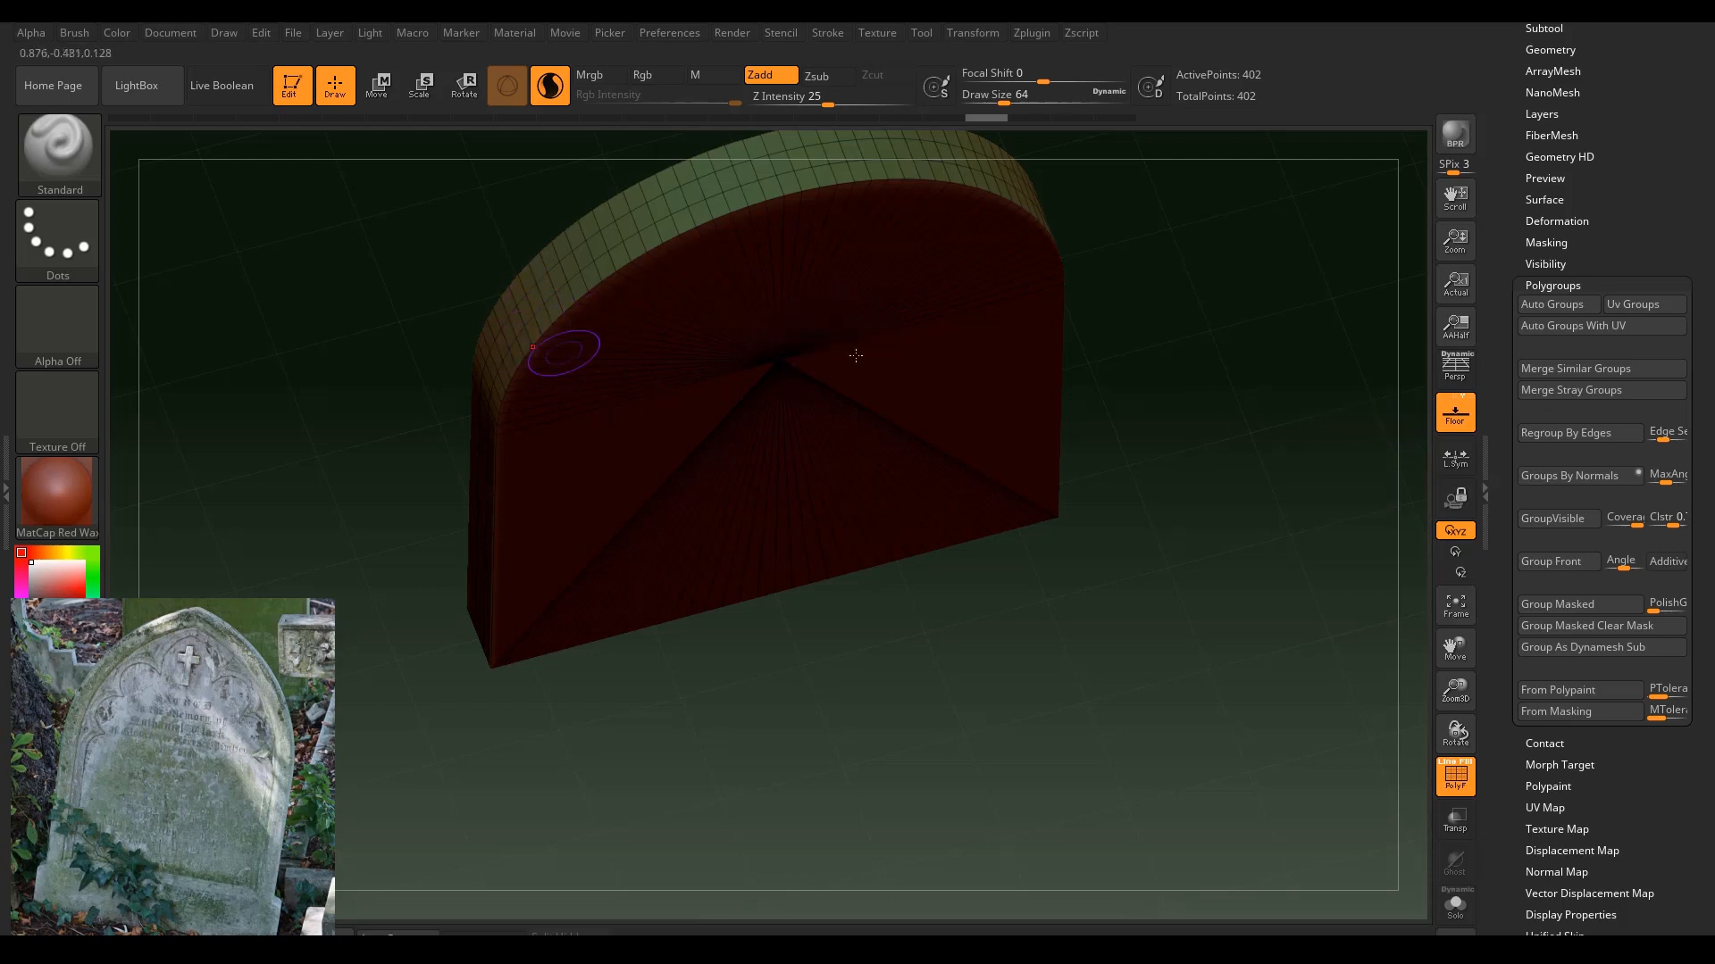
drag(1127, 350, 1168, 462)
Crease the slab's edges along its polygroup borders with Crease PG.
drag(1667, 86, 1634, 219)
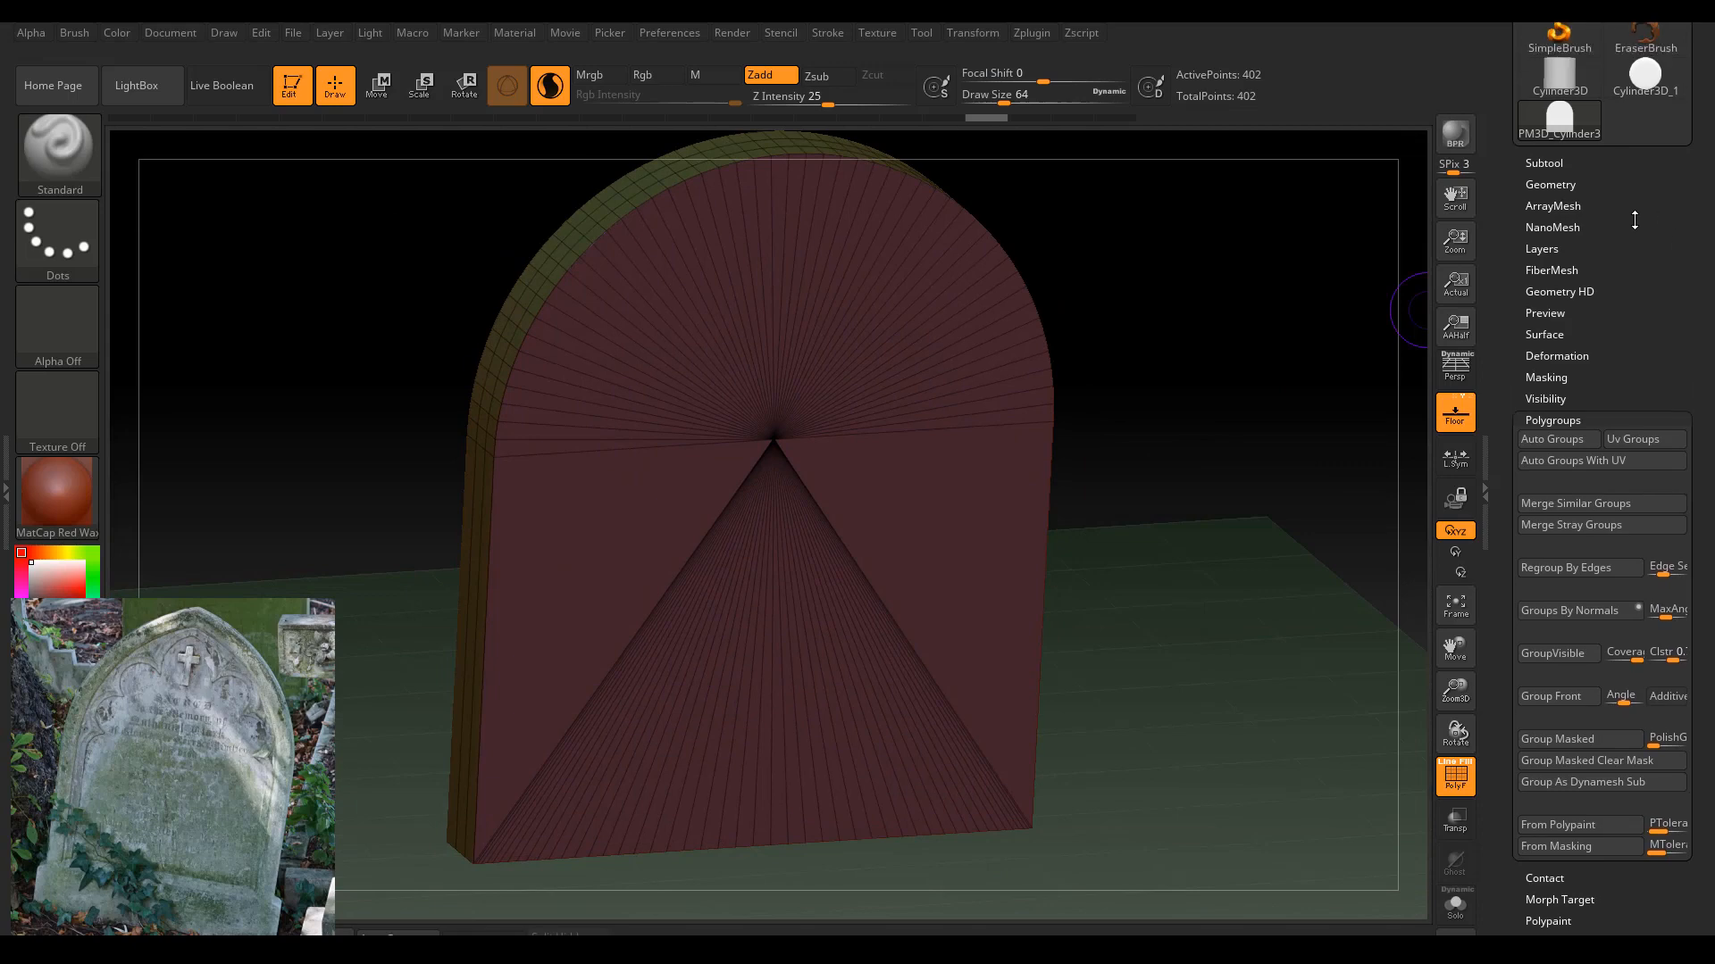
click(1558, 185)
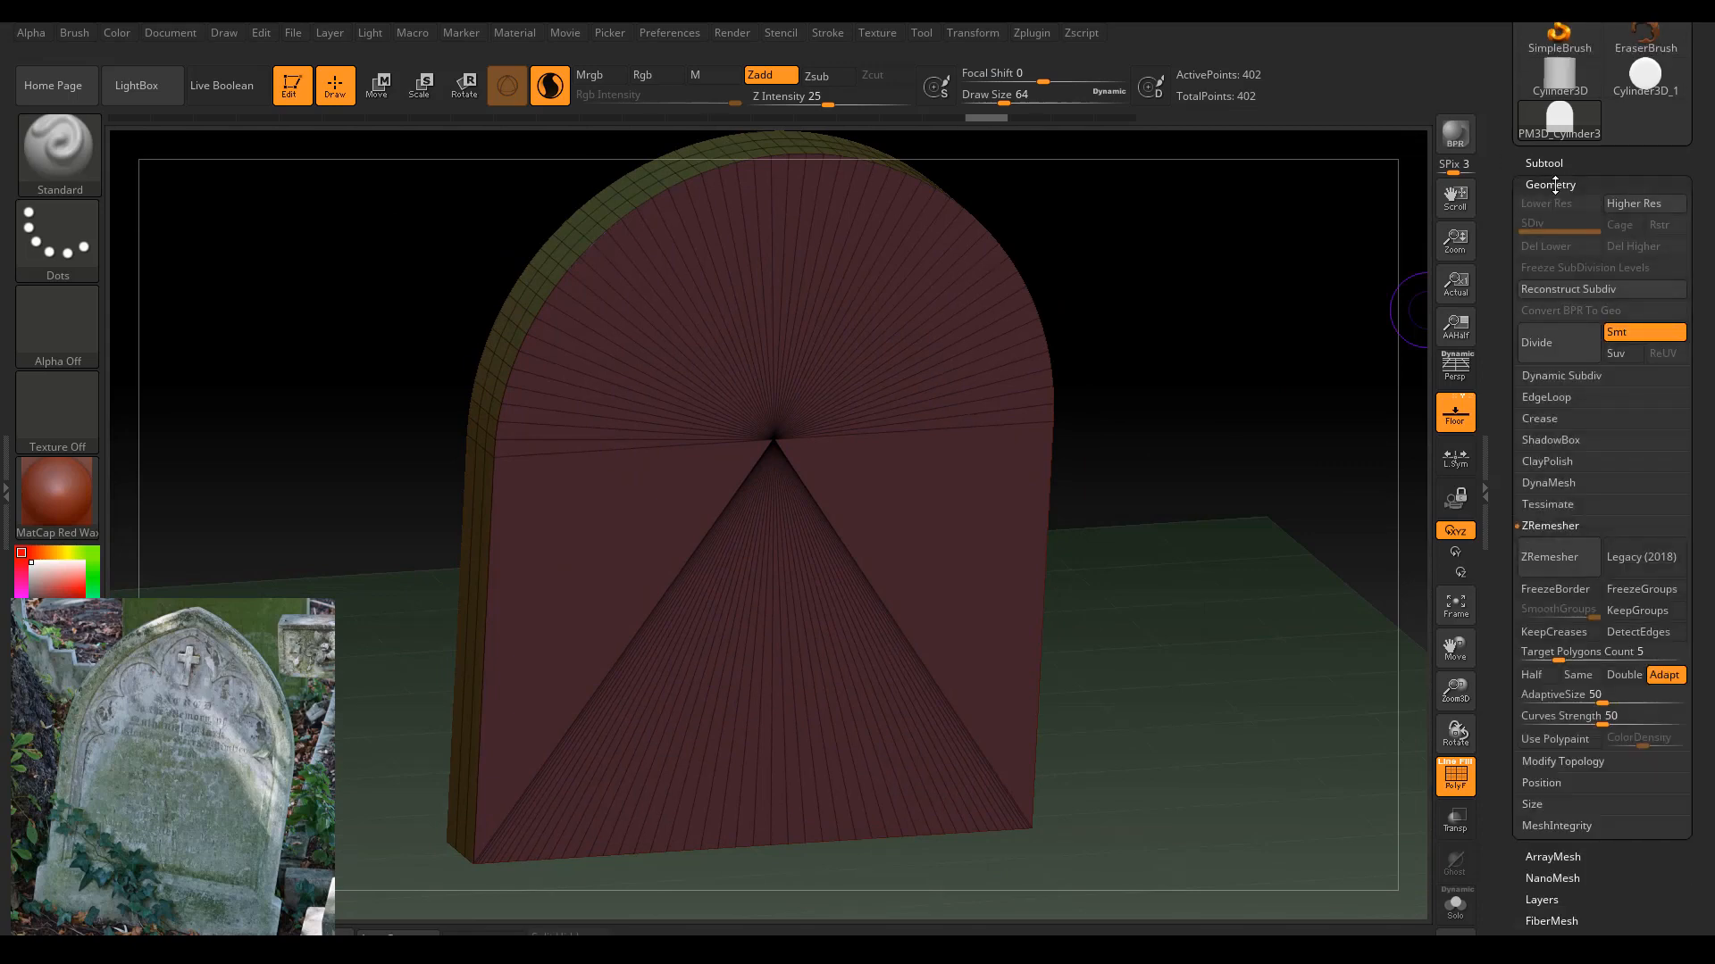
click(1541, 420)
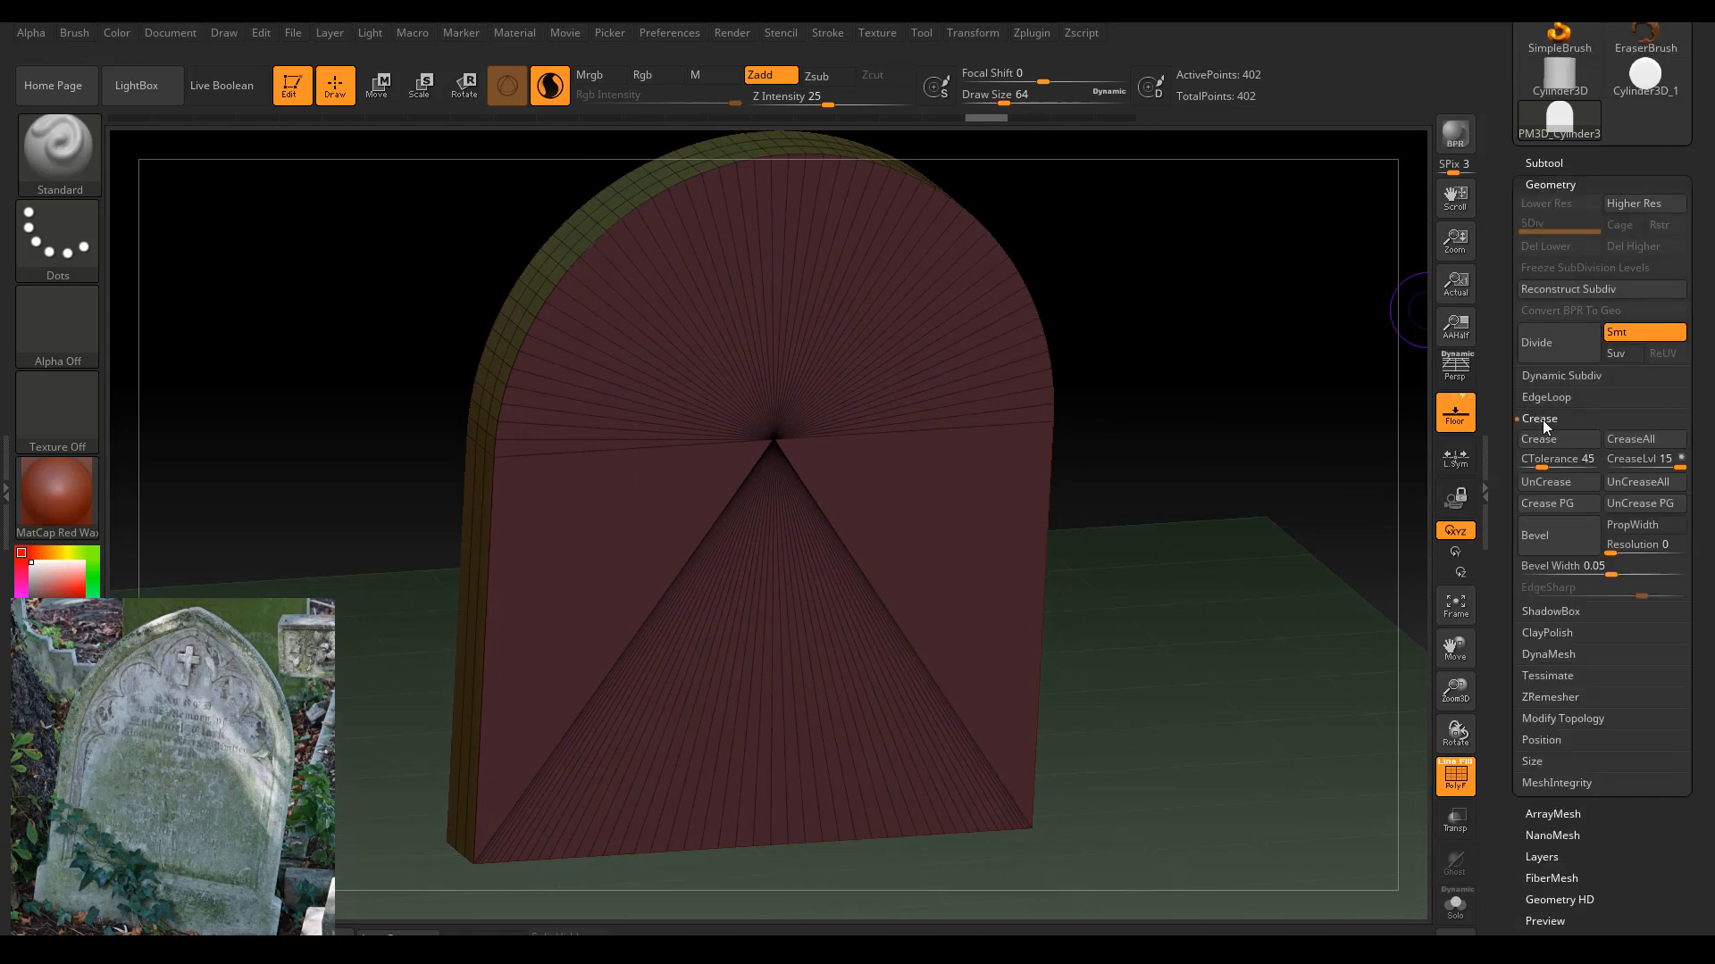
click(1546, 510)
mouse_move(1240, 384)
mouse_down()
mouse_move(1271, 432)
mouse_move(1259, 406)
mouse_up()
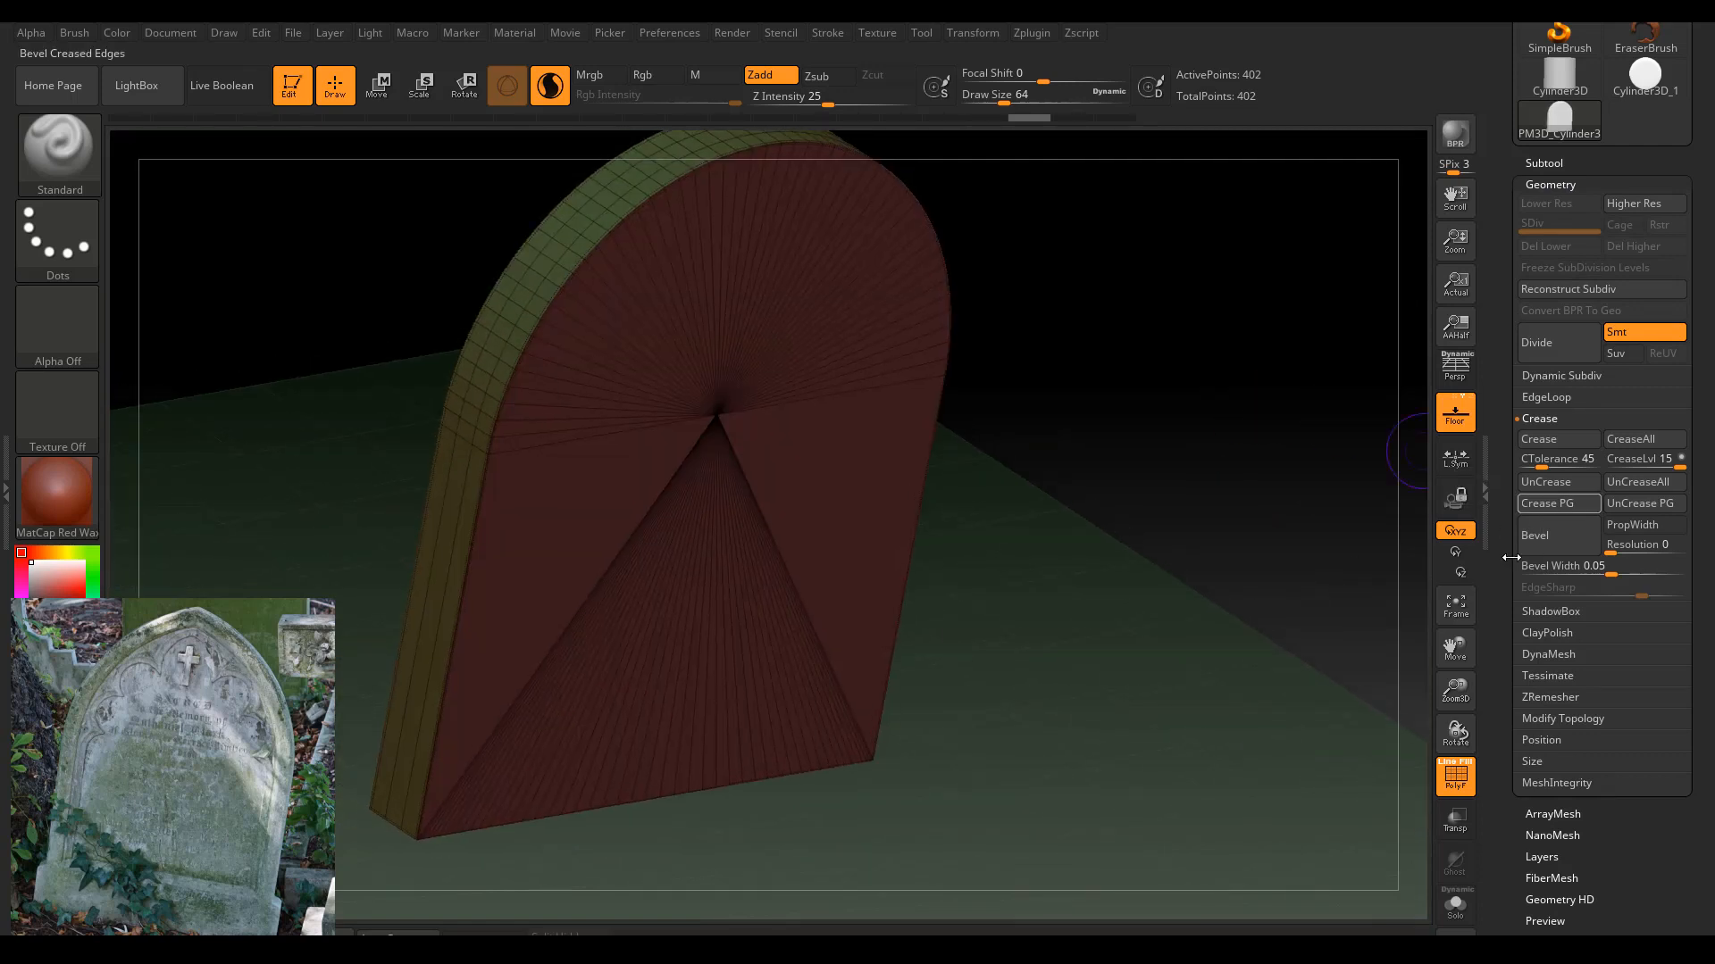
drag(1456, 688, 1487, 690)
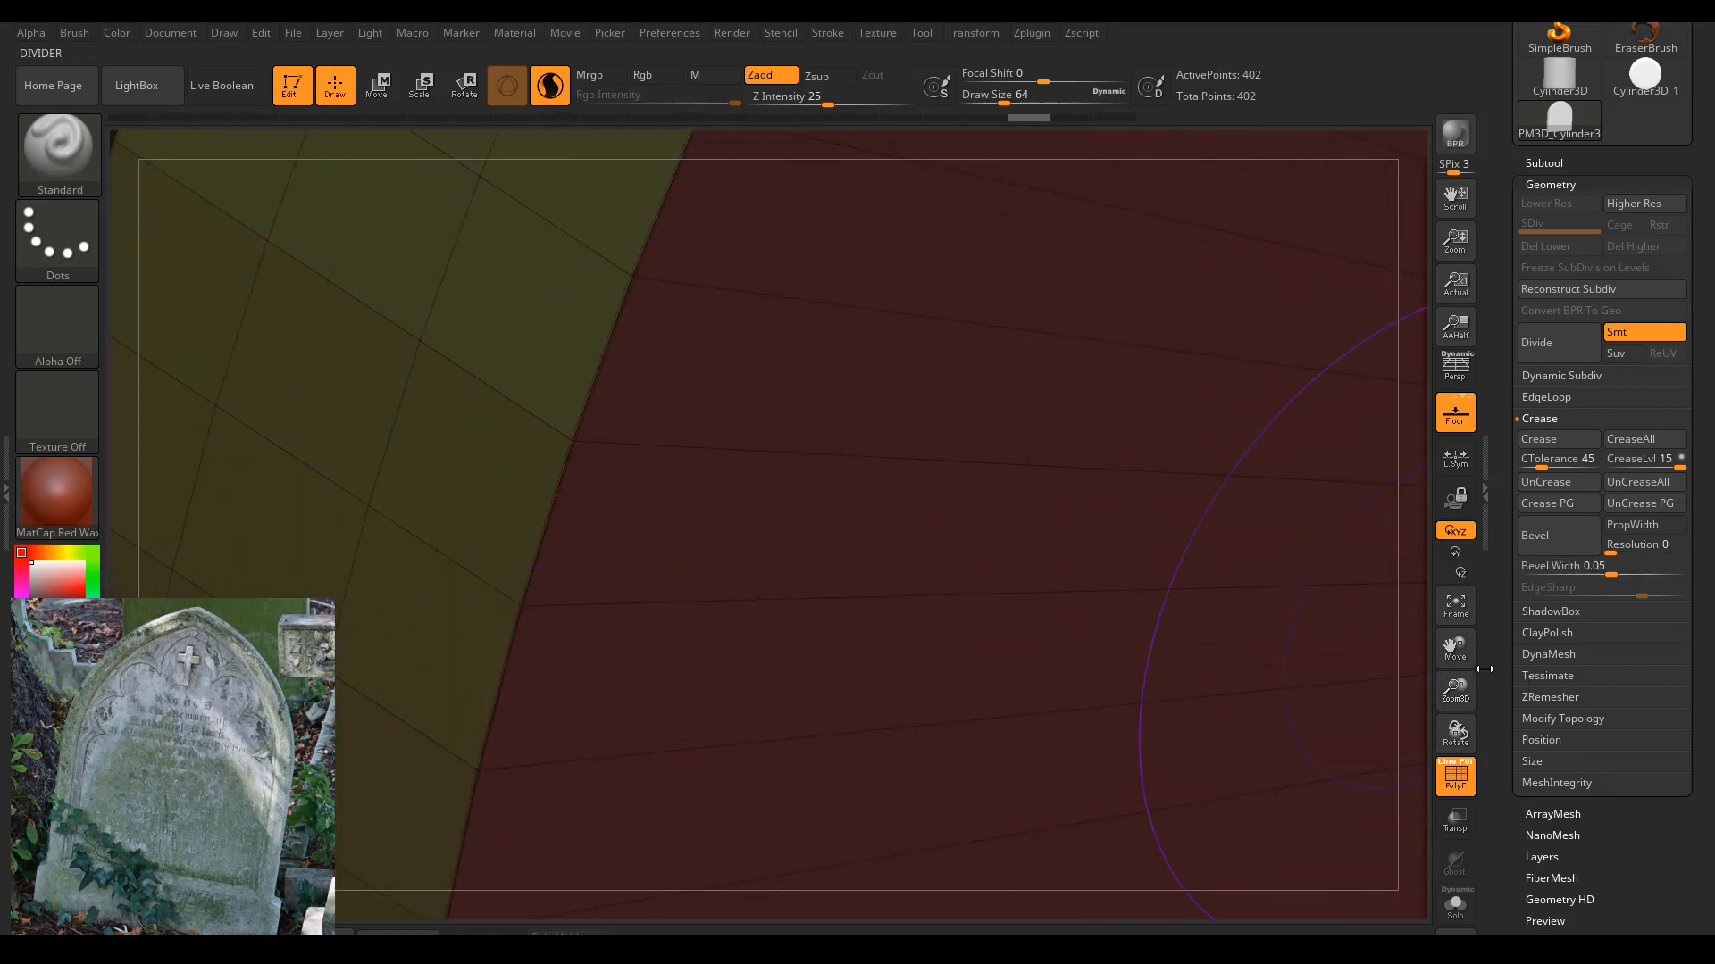
drag(1466, 697, 1295, 152)
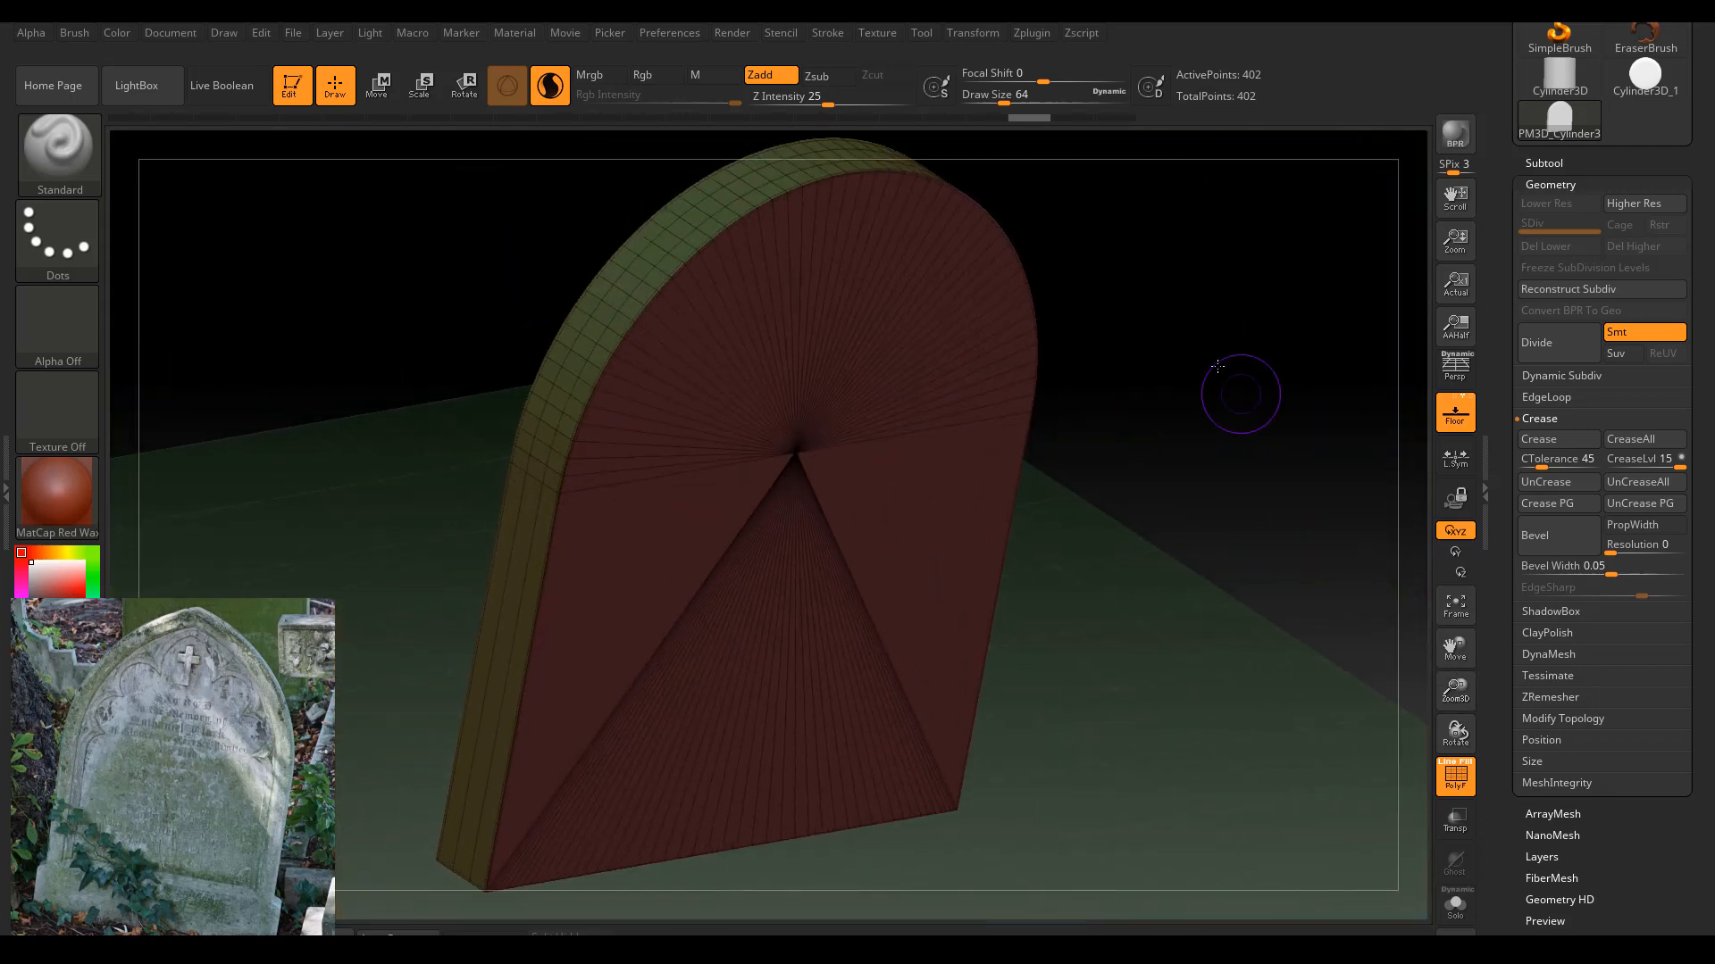
shift+drag(1217, 367, 1292, 366)
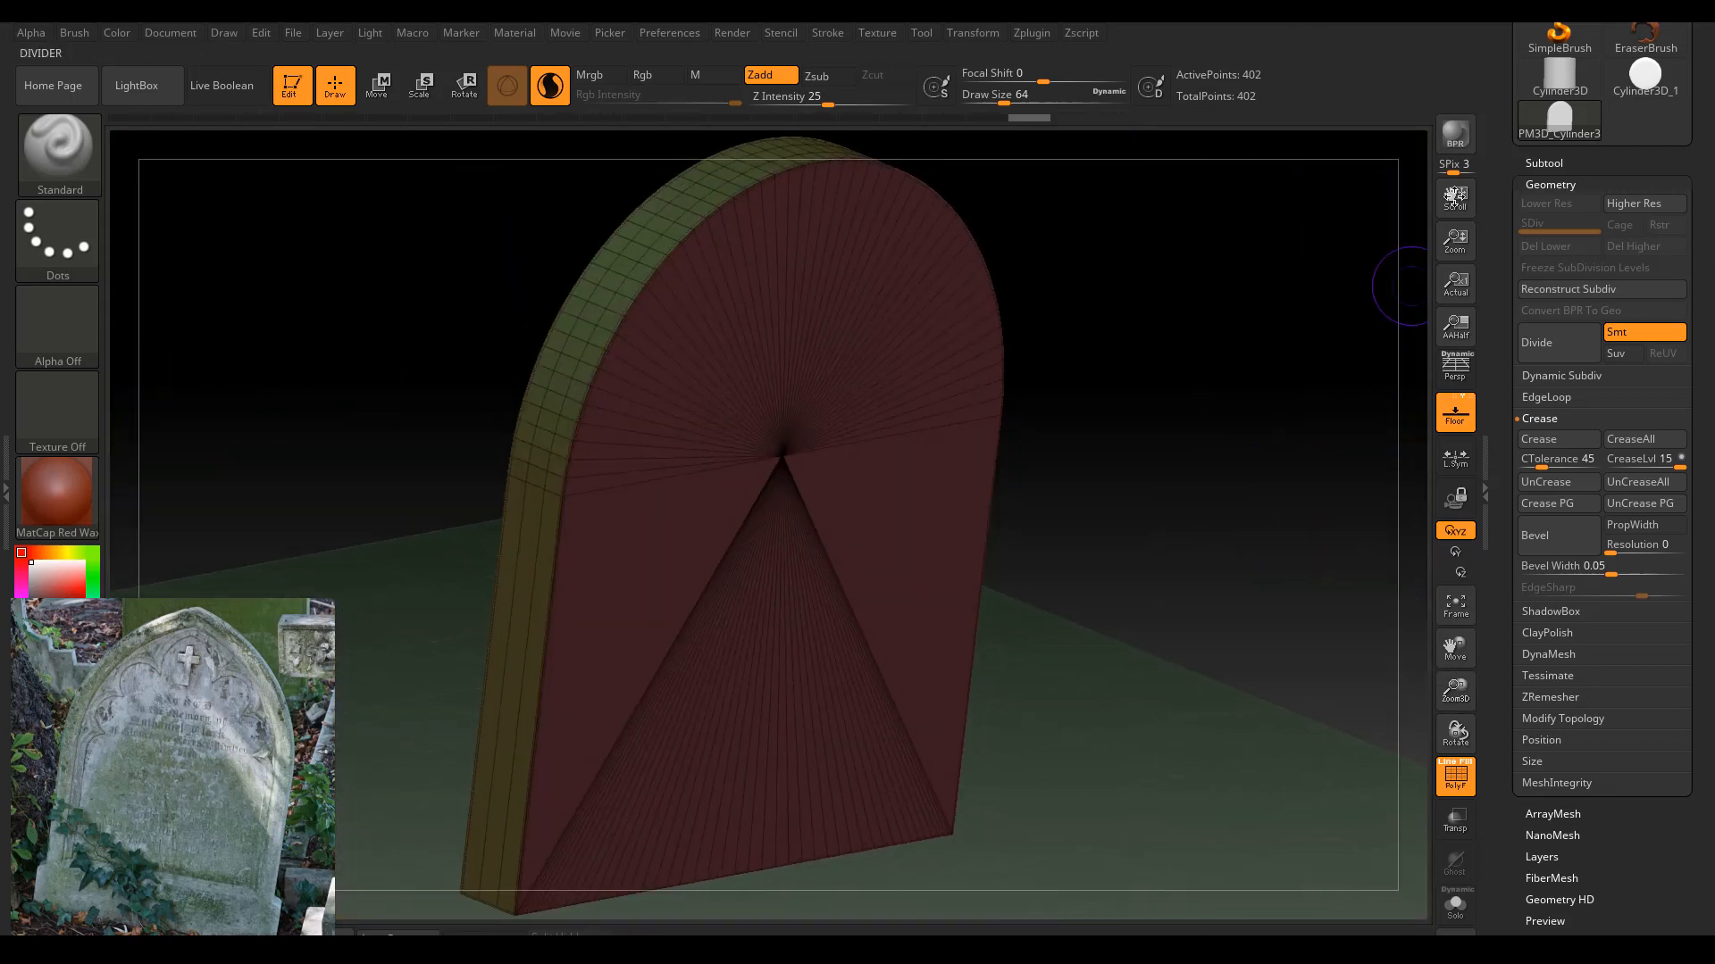
Subdivide the creased slab with smoothing up to subdivision level 5 and hide the polyframe.
click(1546, 348)
click(1545, 348)
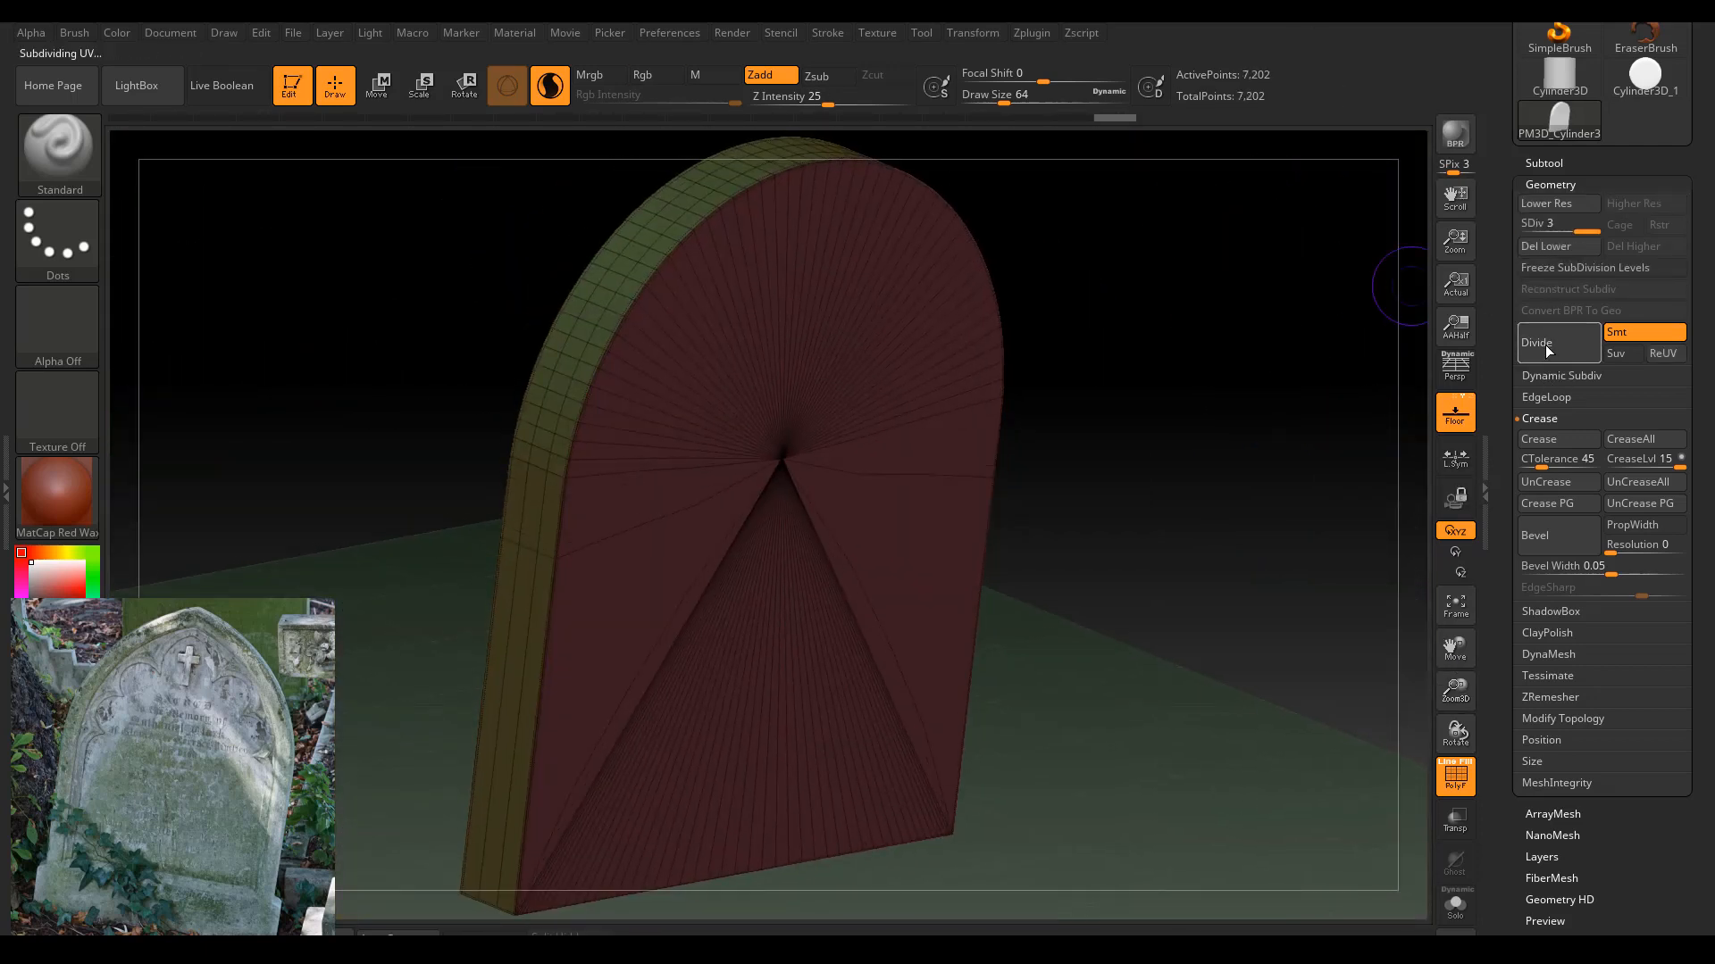
click(1546, 349)
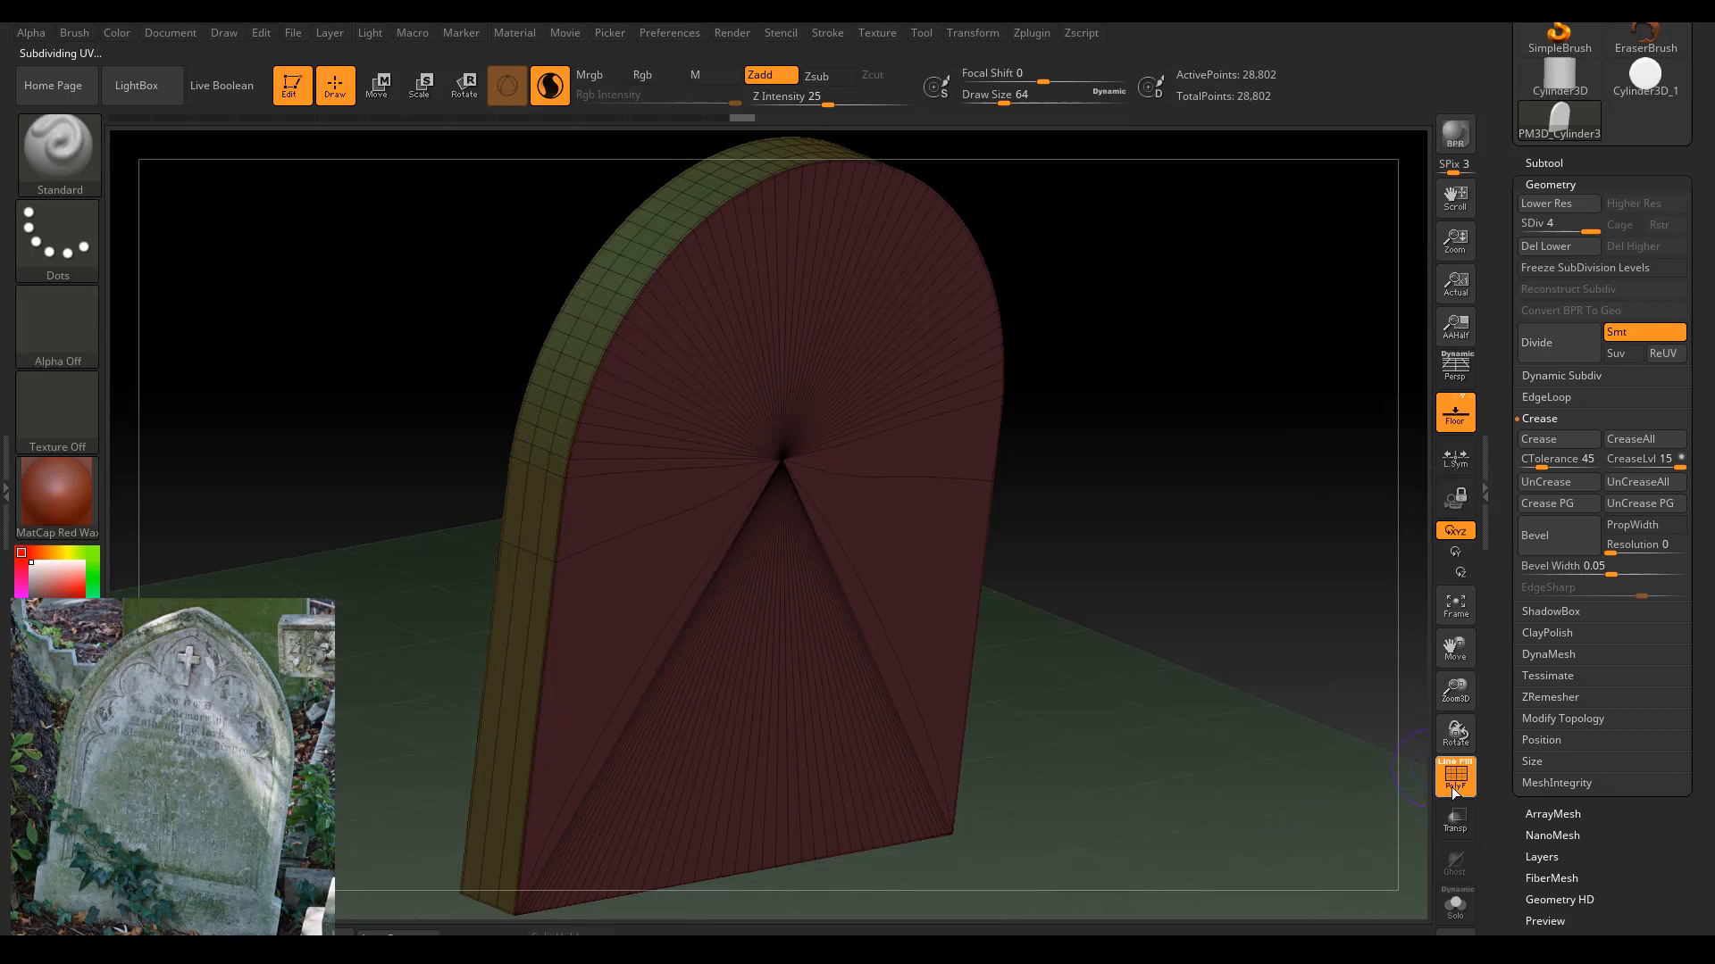
click(1454, 782)
drag(1271, 593, 1518, 491)
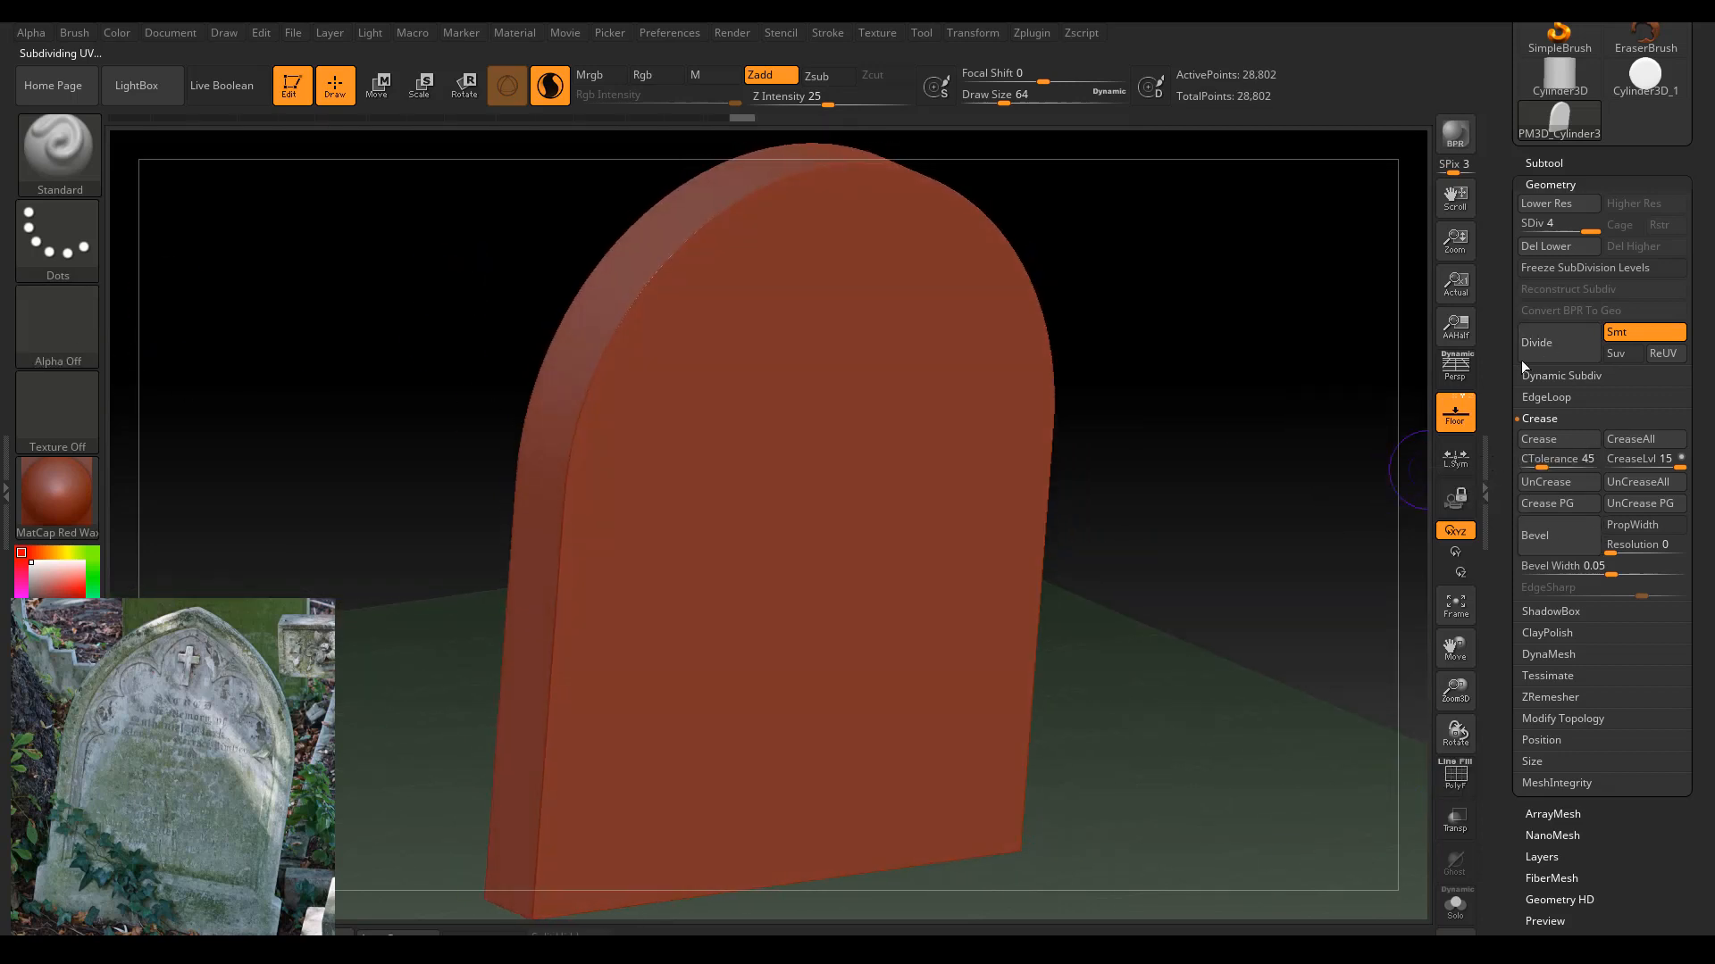
click(1547, 356)
shift+drag(1093, 345, 1350, 380)
Compare the subdivided slab with the polyframe on and off, examining its polygon layout and creased edges.
click(1455, 773)
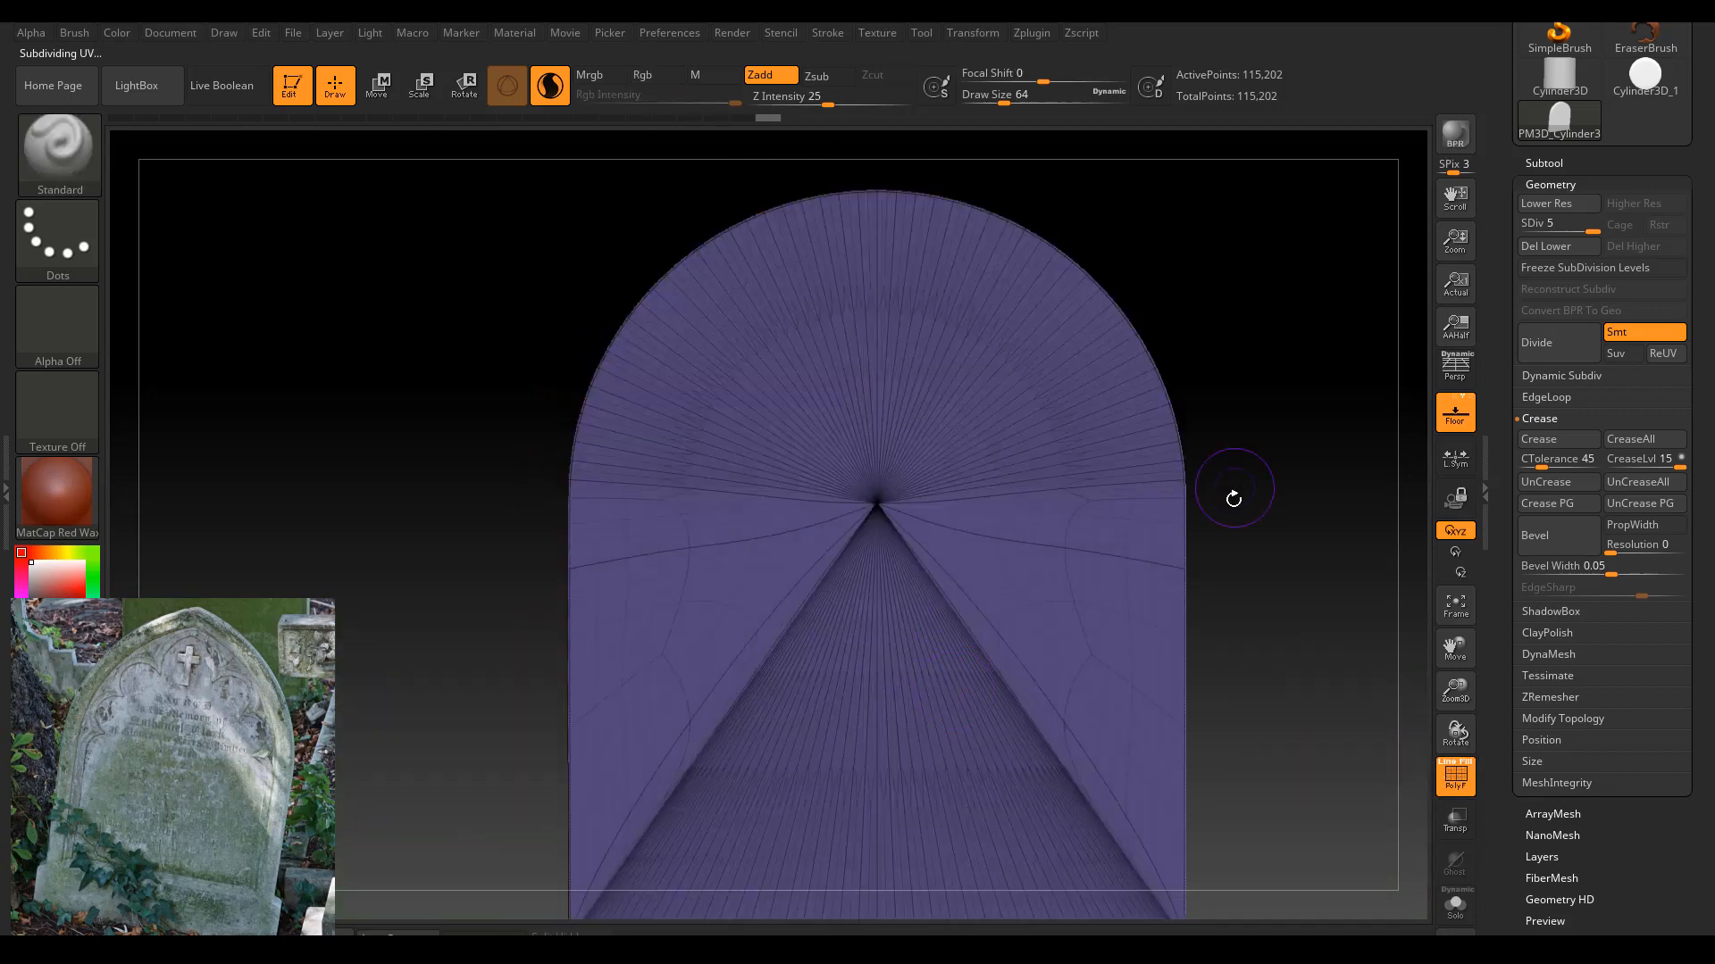
mouse_move(1232, 497)
mouse_down()
mouse_move(1358, 386)
mouse_move(1316, 382)
mouse_move(1511, 779)
mouse_up()
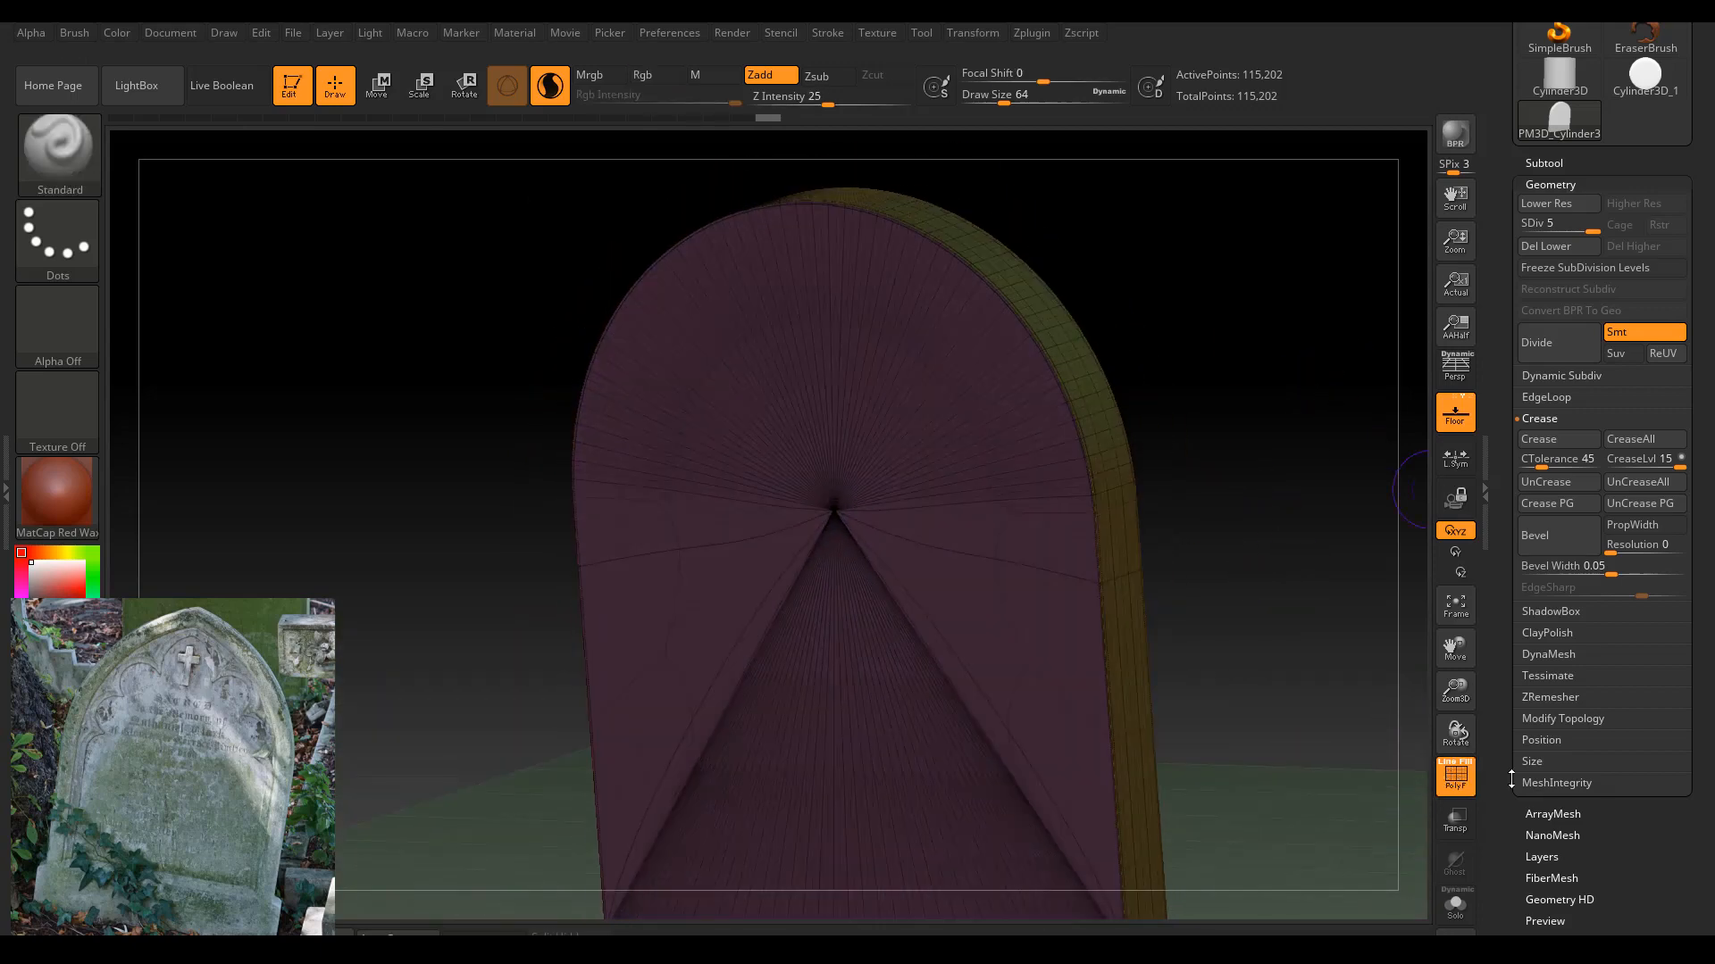
click(1455, 773)
drag(1271, 464, 1428, 773)
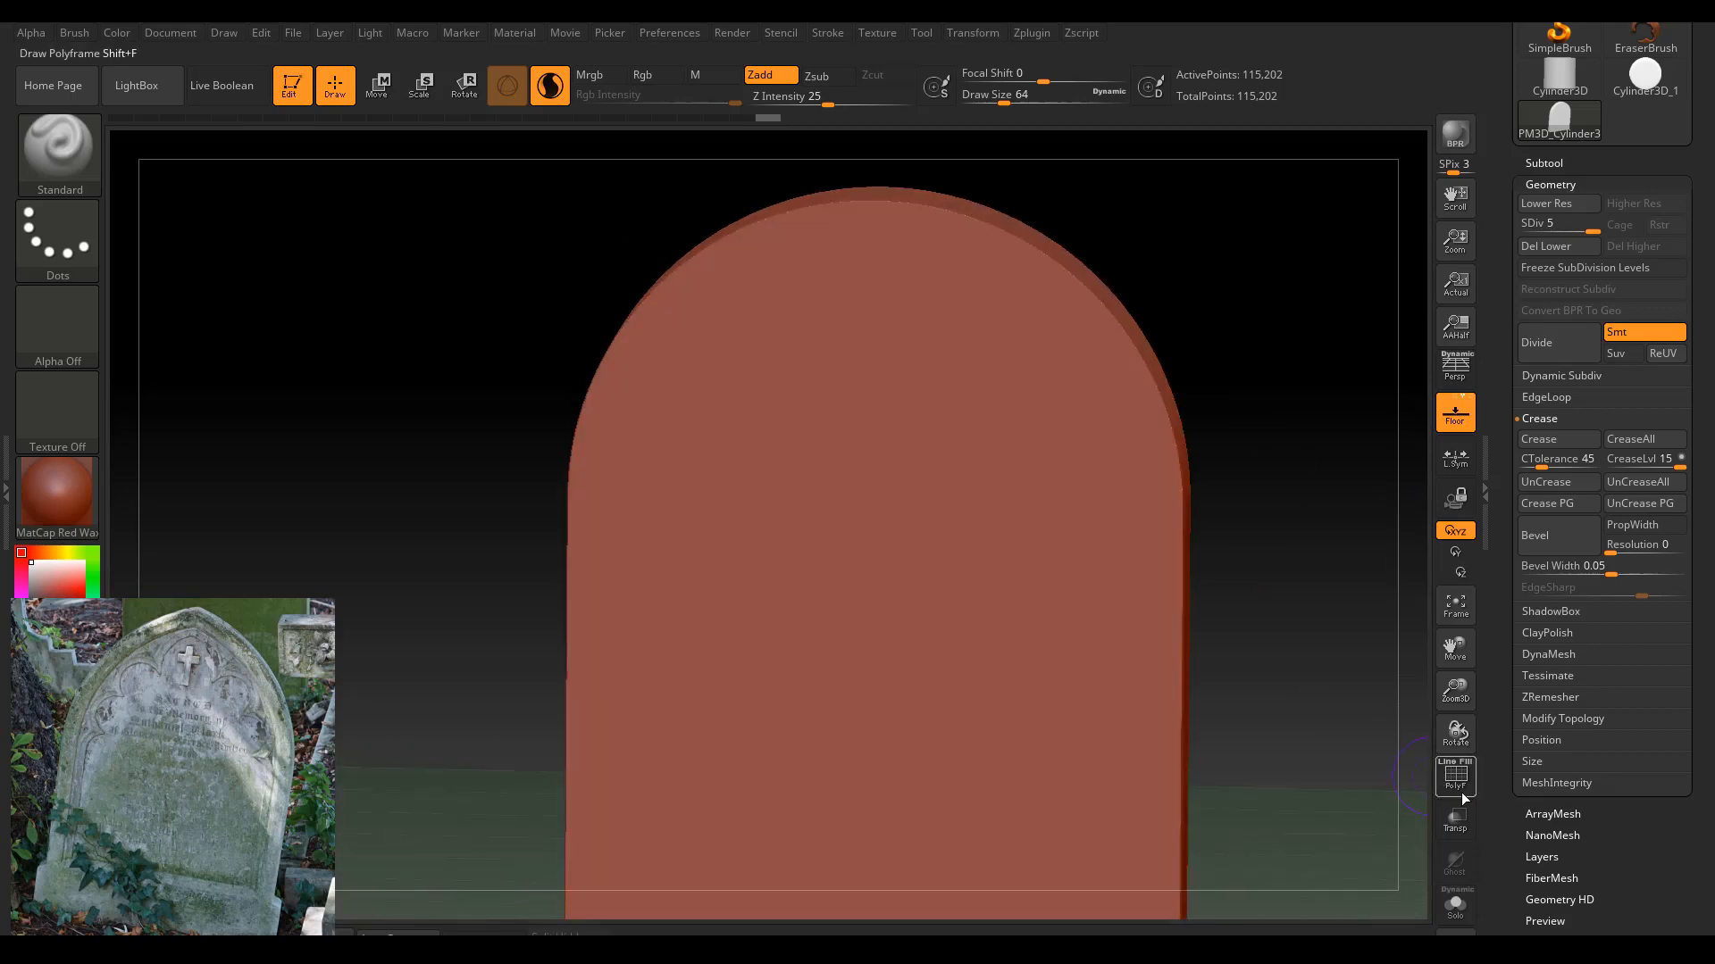
click(1455, 773)
drag(1213, 639, 812, 594)
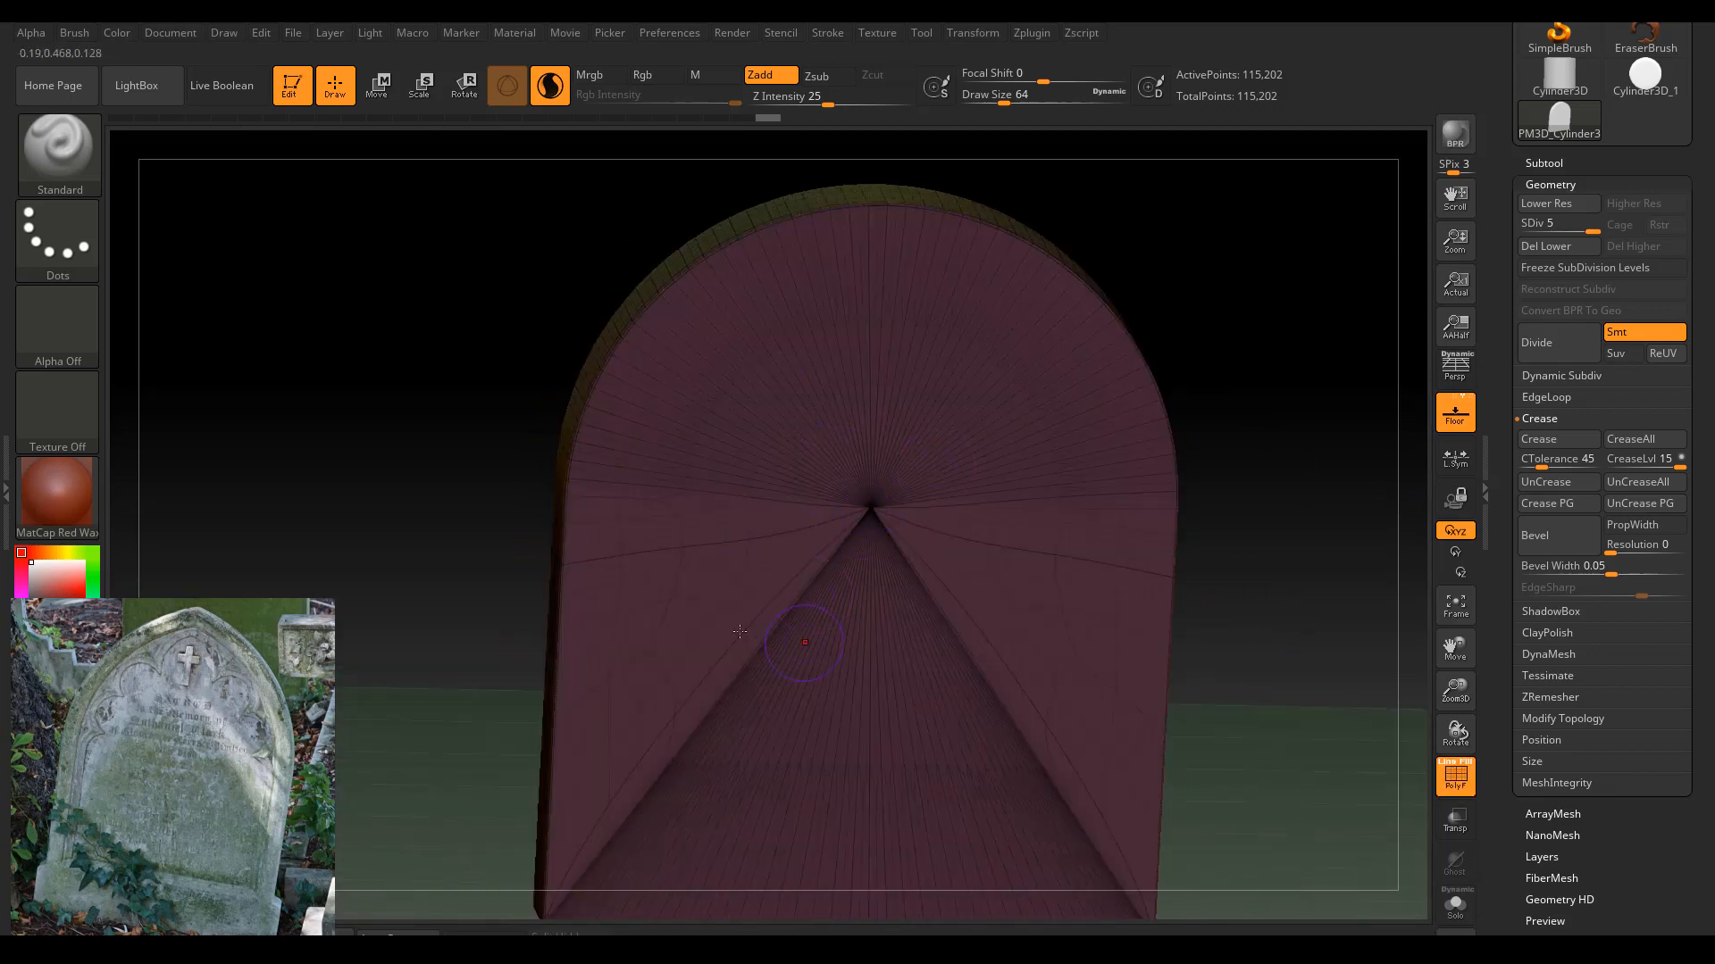
drag(1284, 483, 1330, 461)
drag(1462, 691, 1432, 628)
drag(1161, 547, 1231, 586)
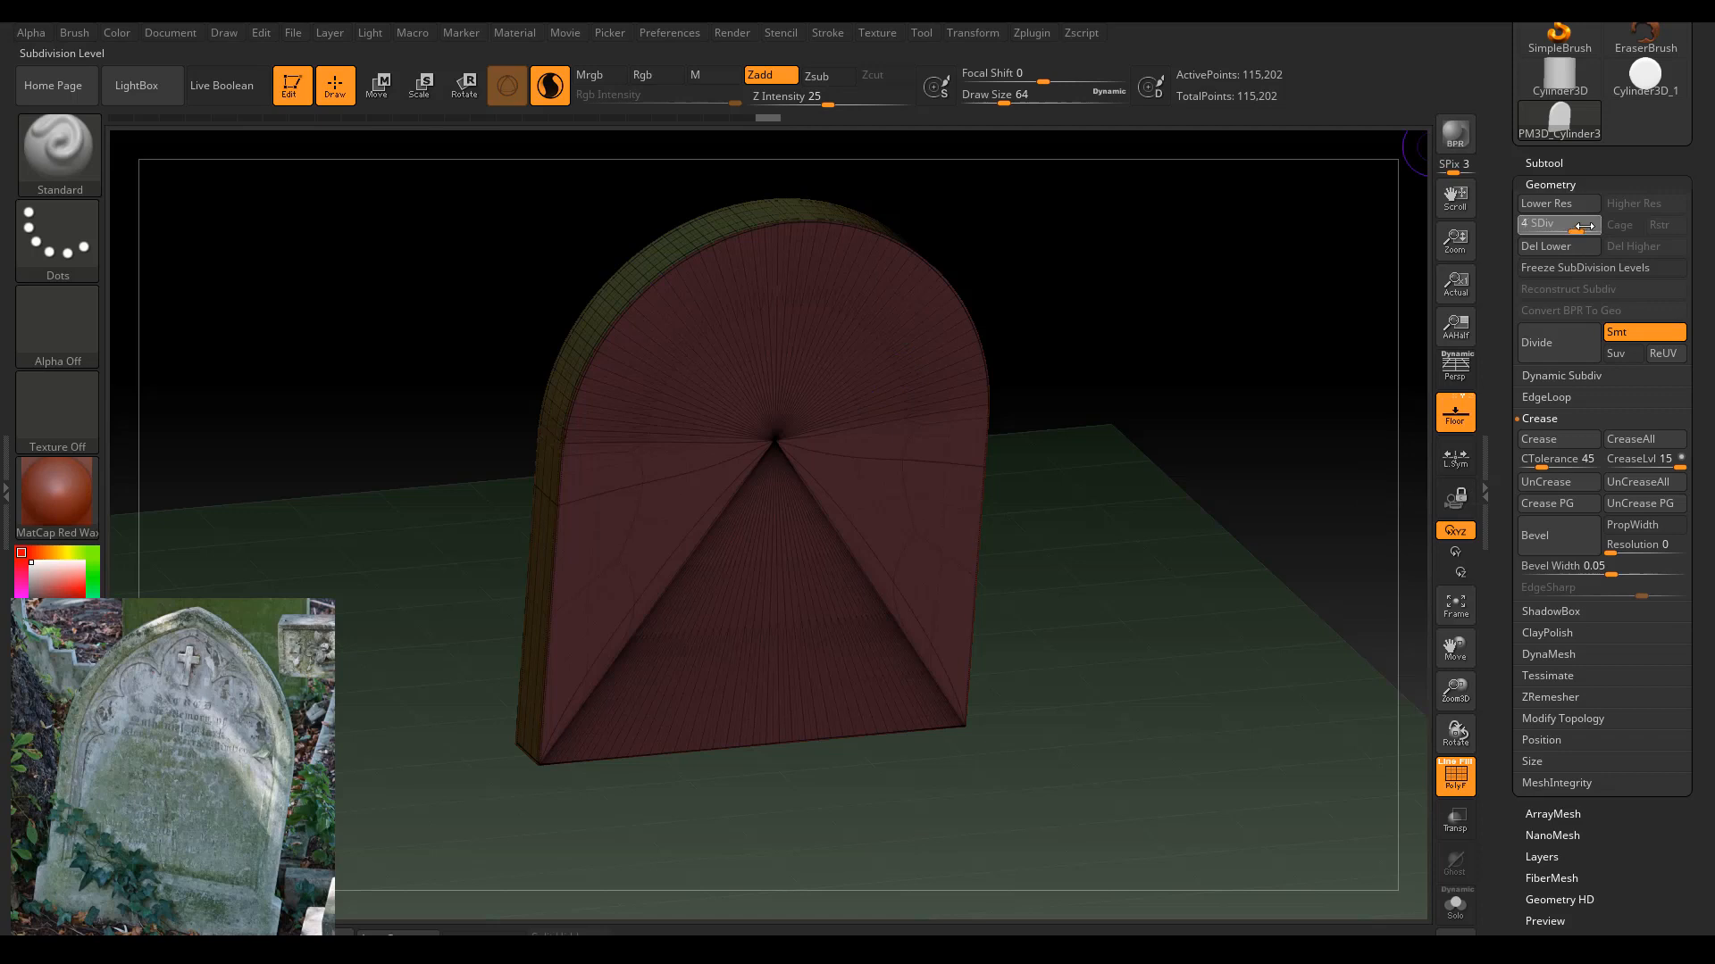
Lower the slab to subdivision level 4 and delete the higher subdivision level.
click(1556, 207)
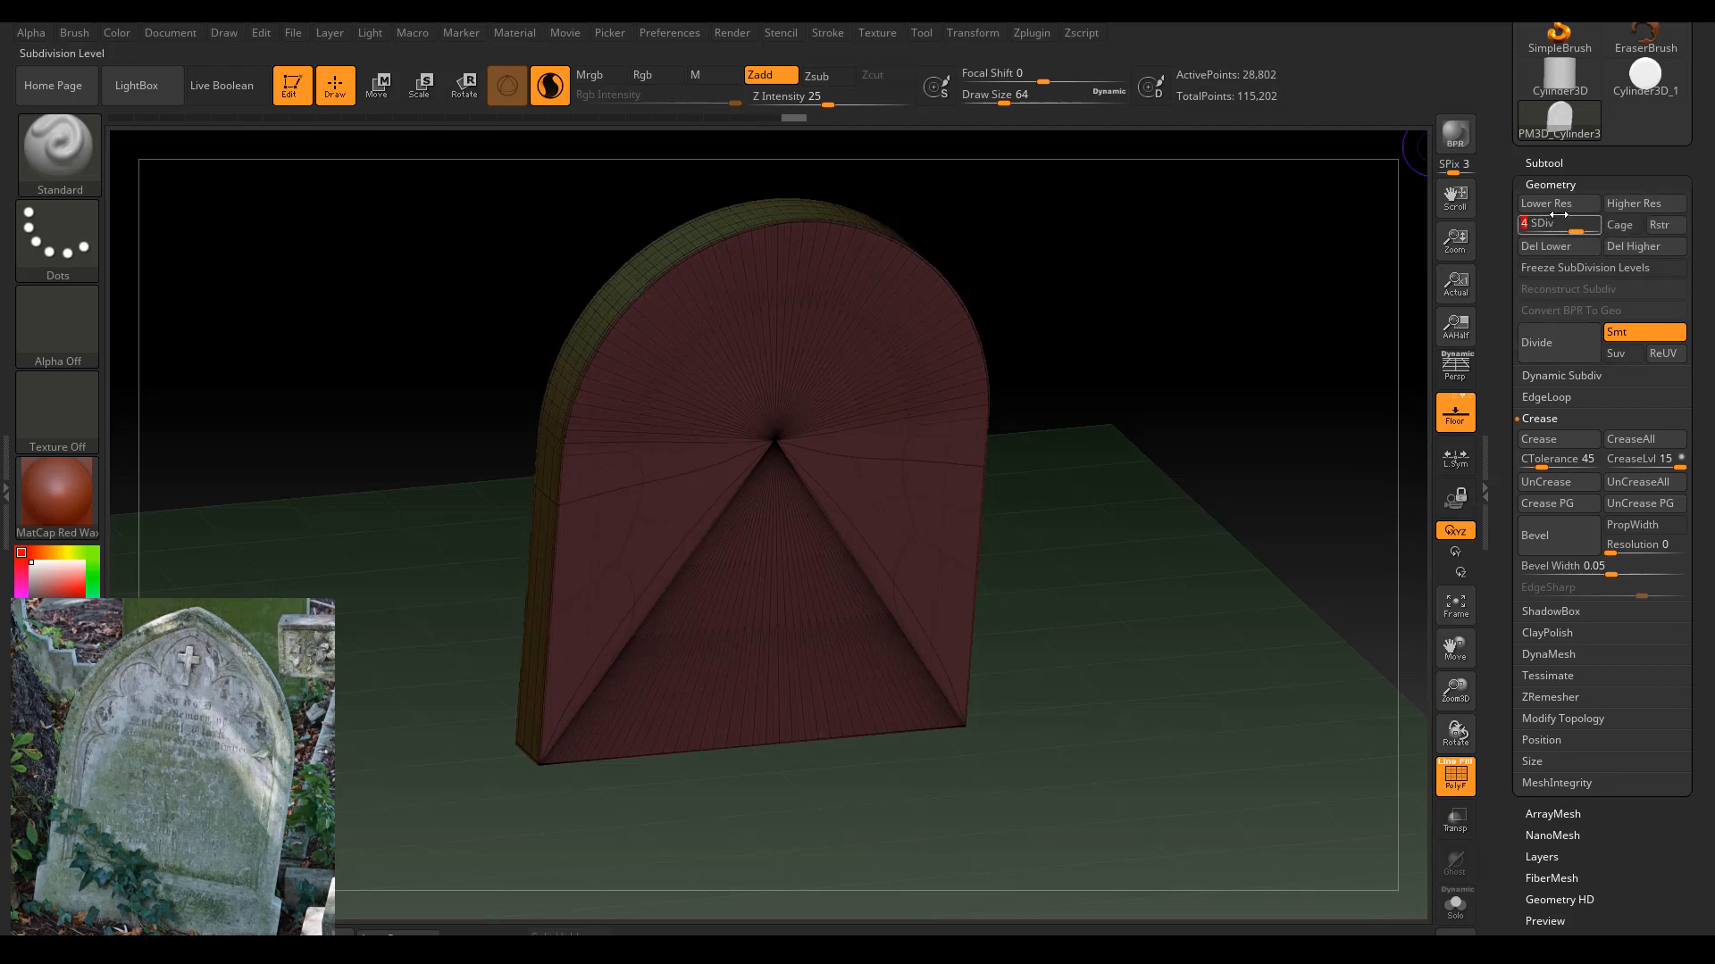
click(1650, 248)
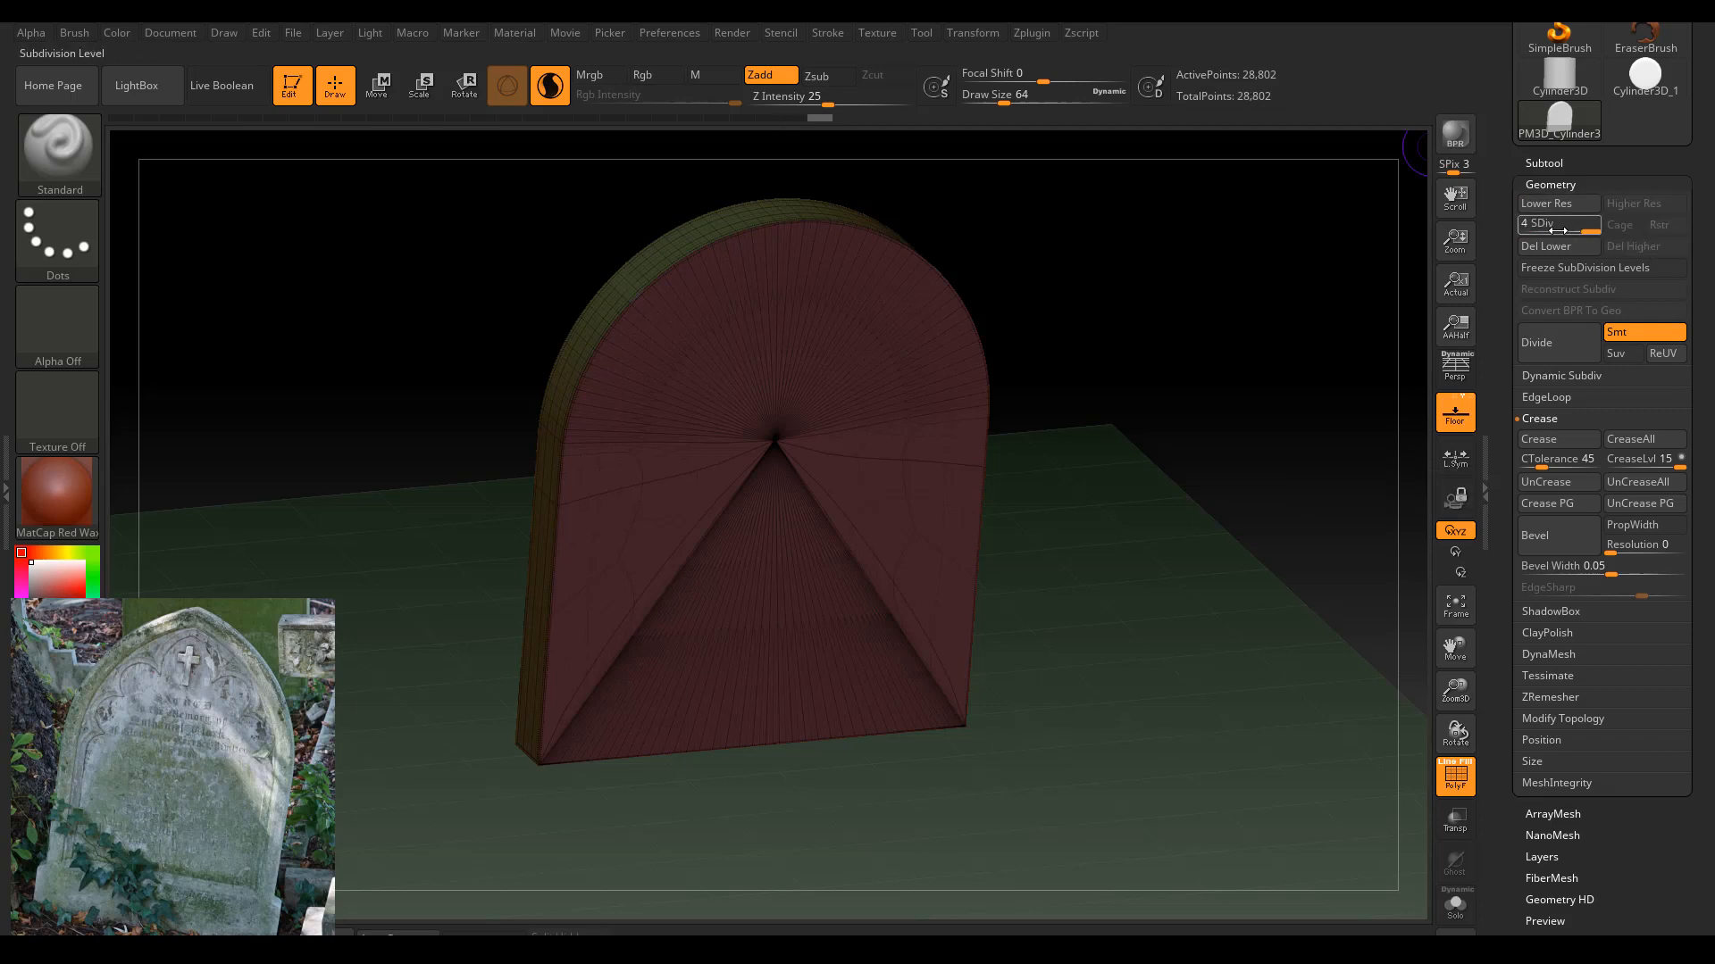
shift+drag(1264, 259, 1414, 518)
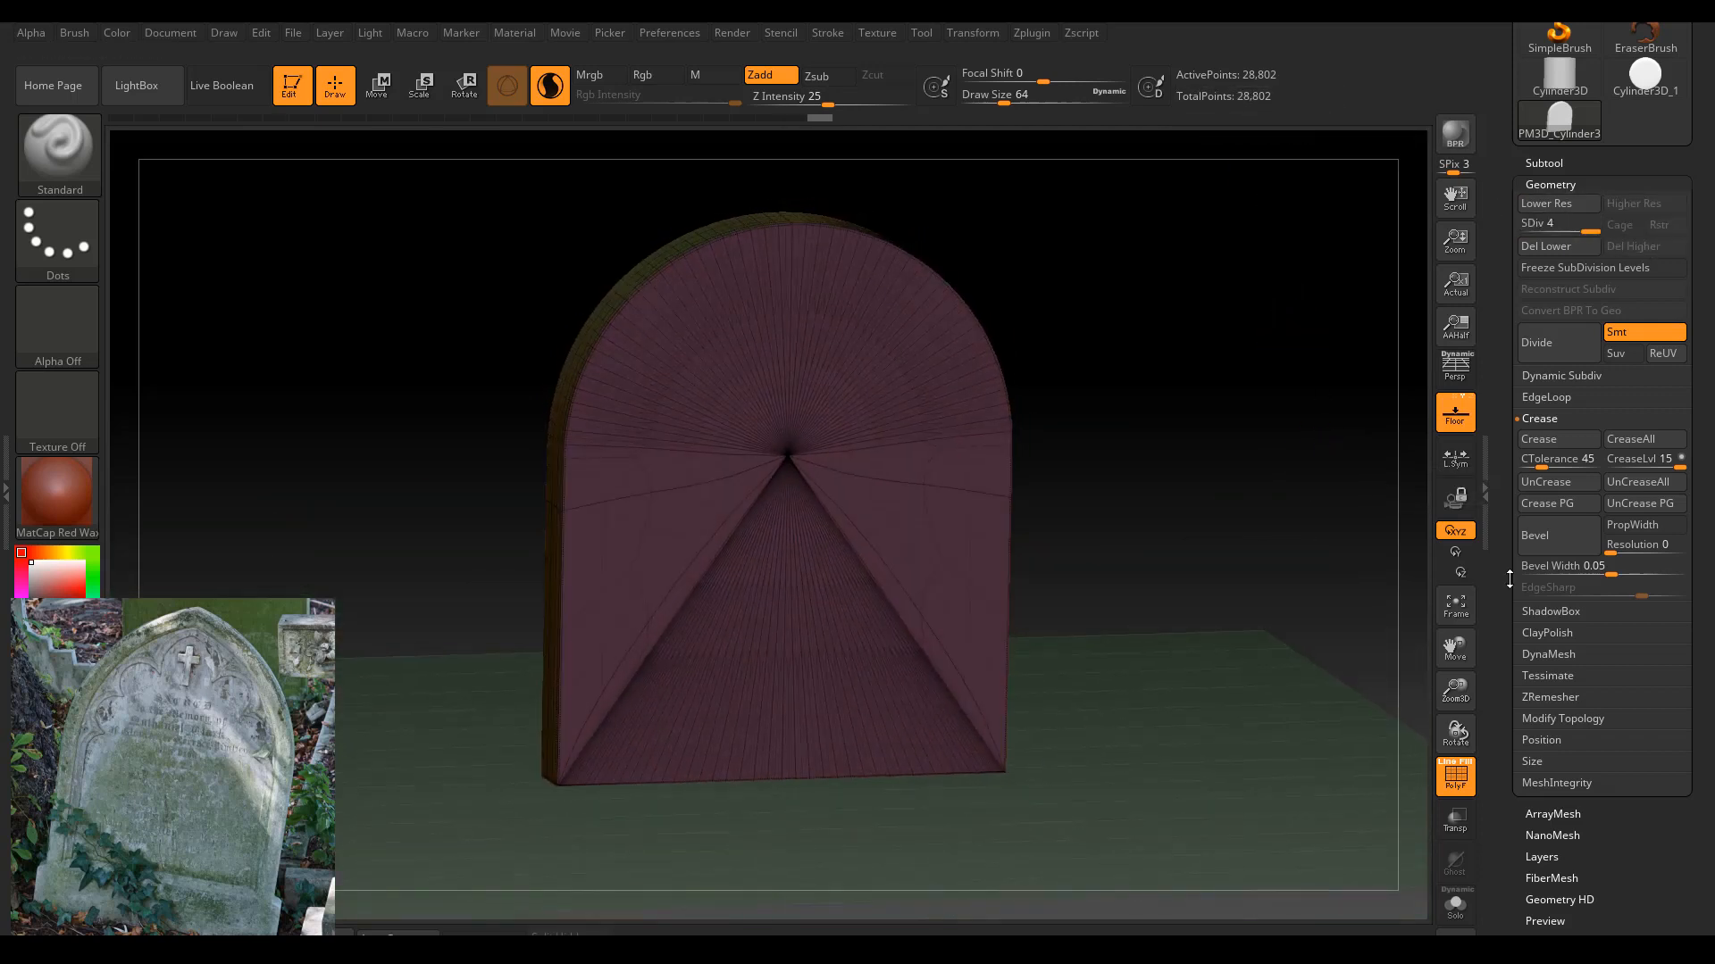
Configure ZRemesher to keep the same polygon count and preserve the slab's polygroups with KeepGroups.
click(1551, 698)
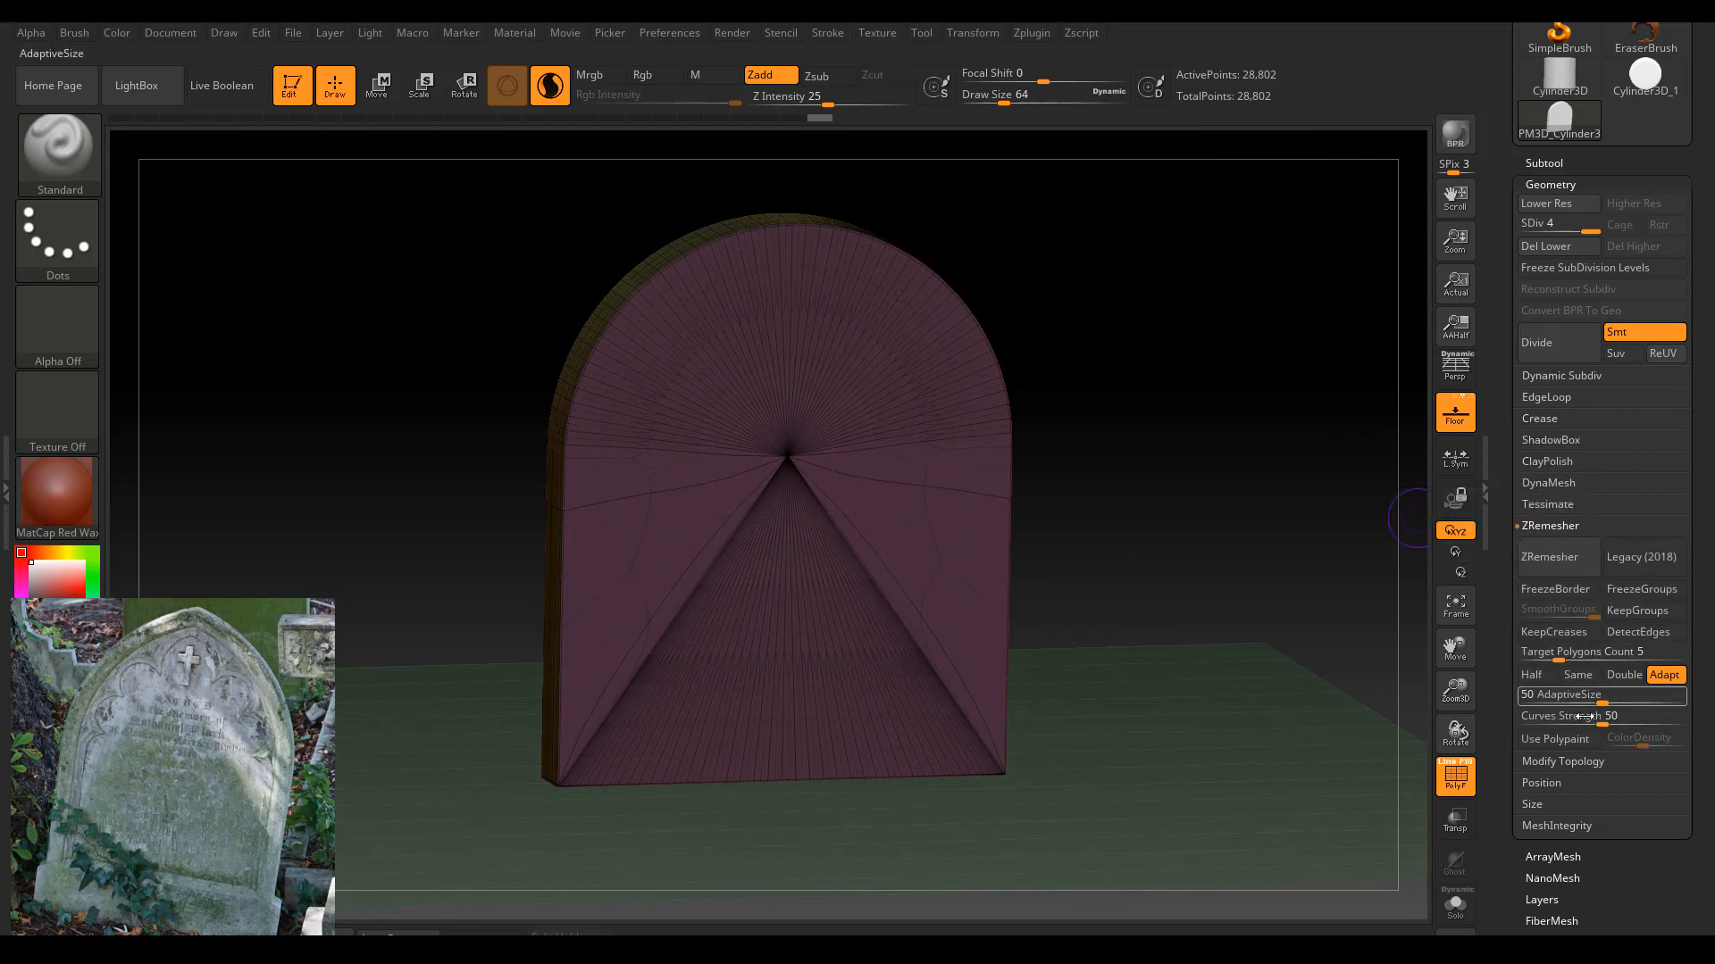
click(1564, 651)
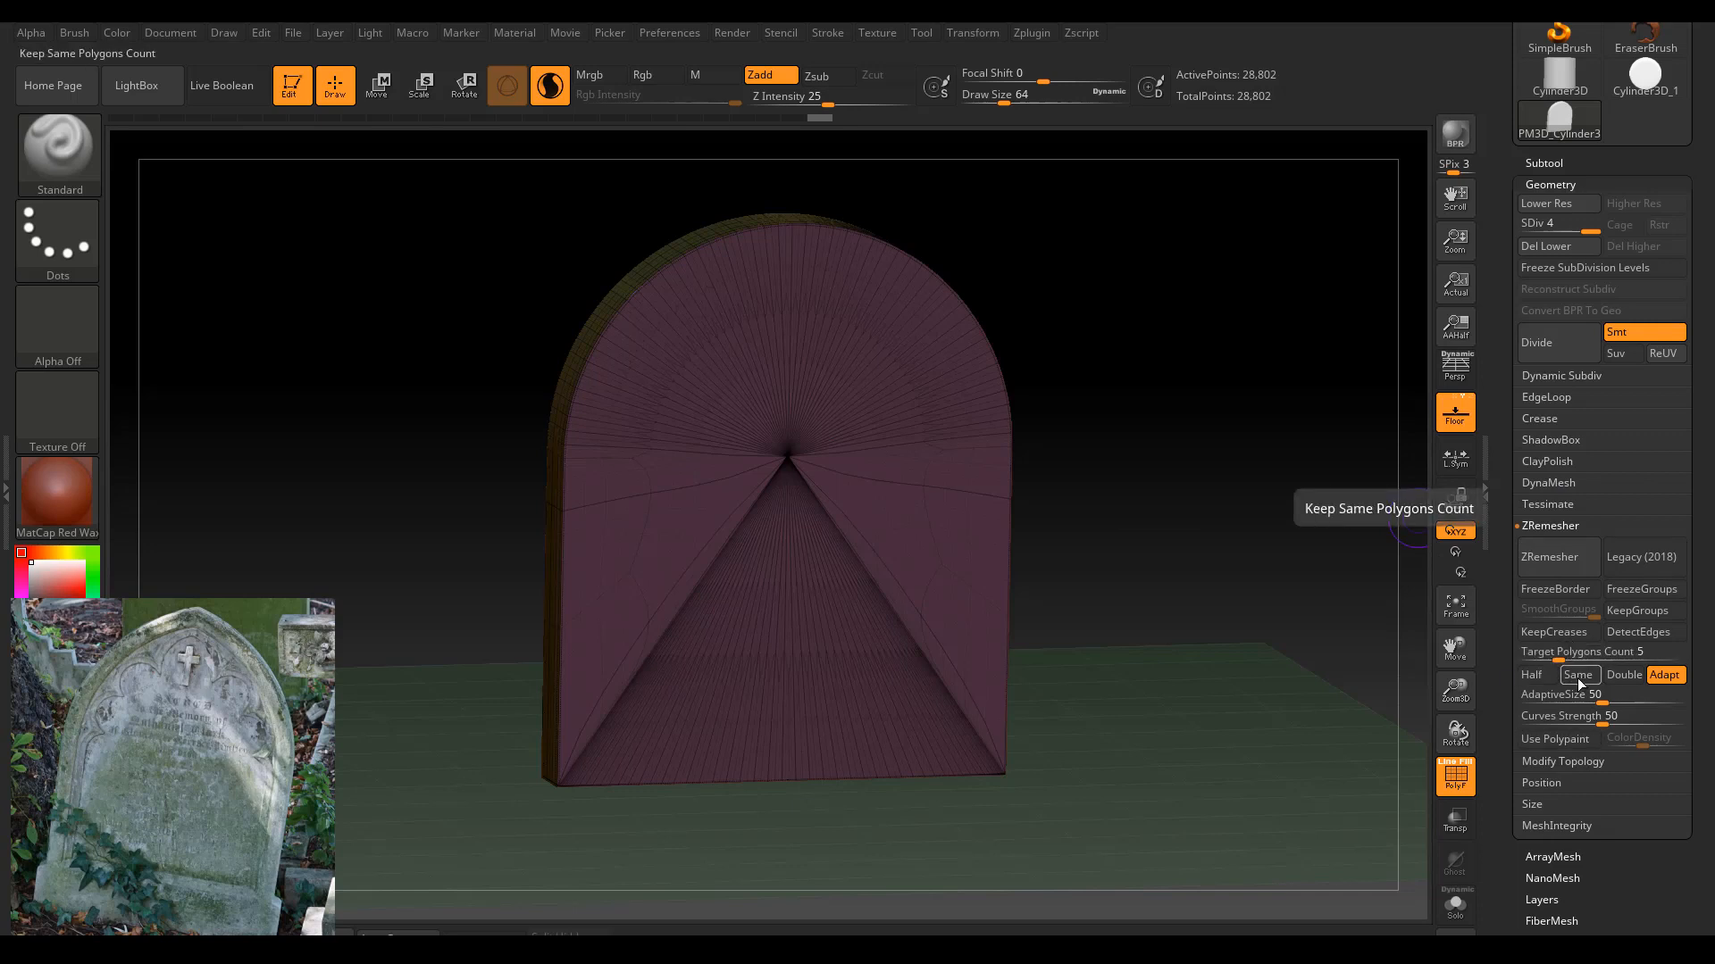
click(1577, 678)
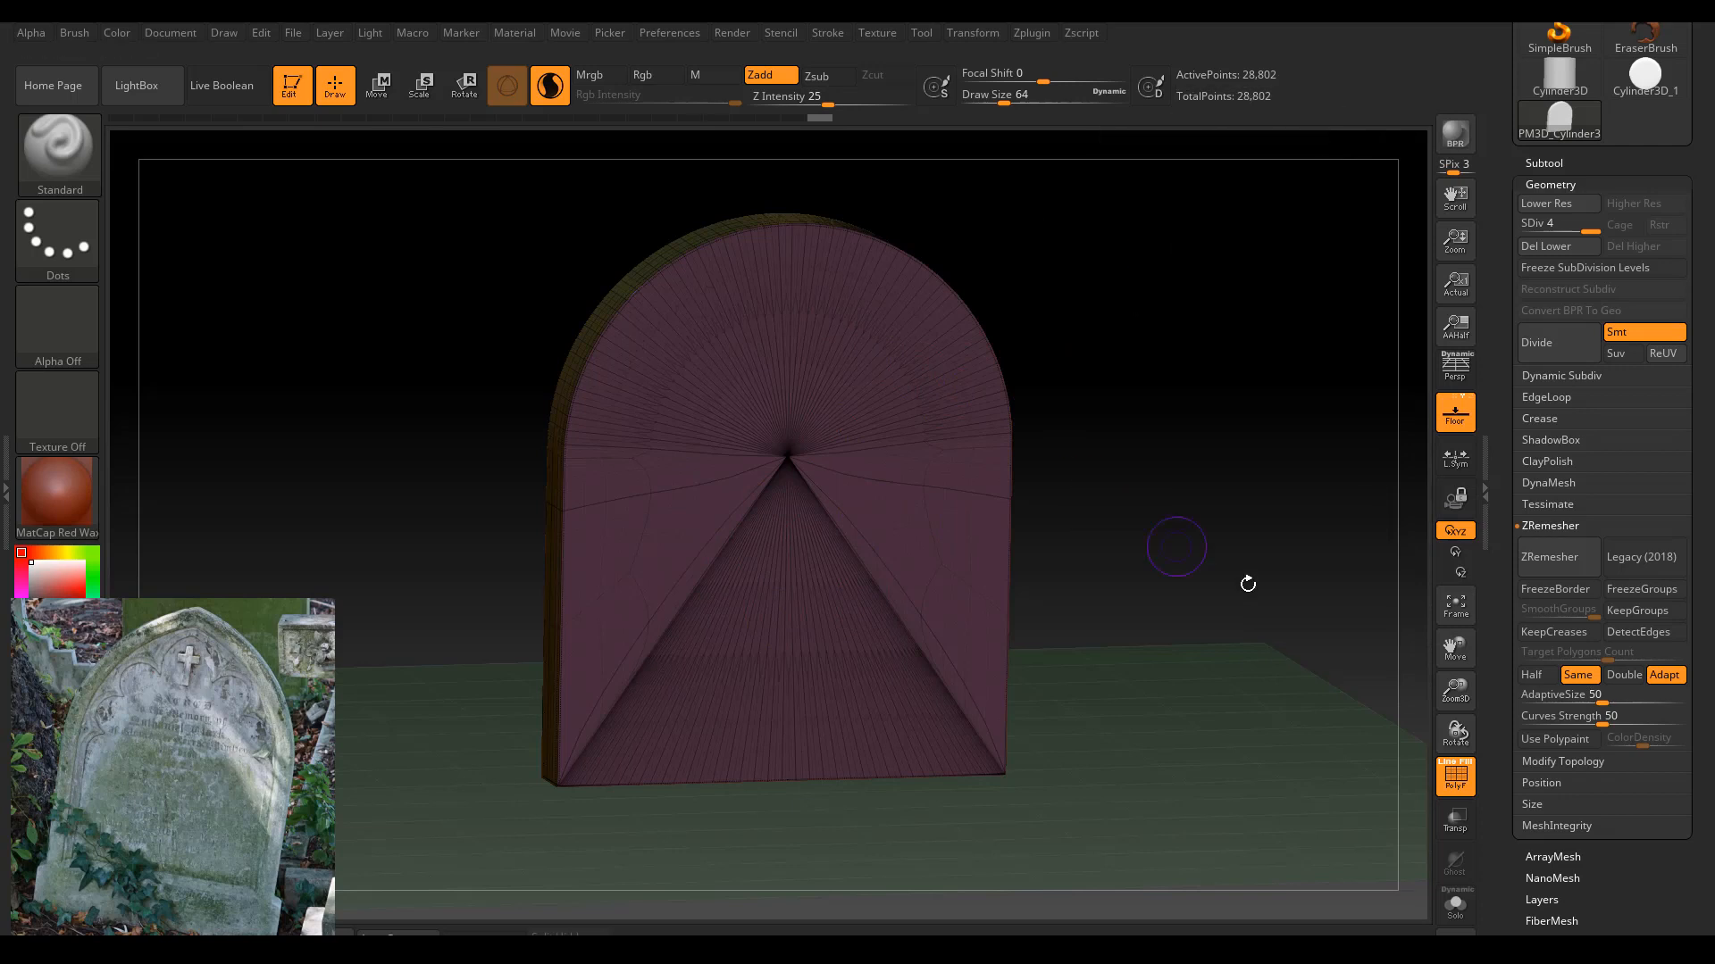
click(1657, 613)
drag(1167, 390, 1181, 389)
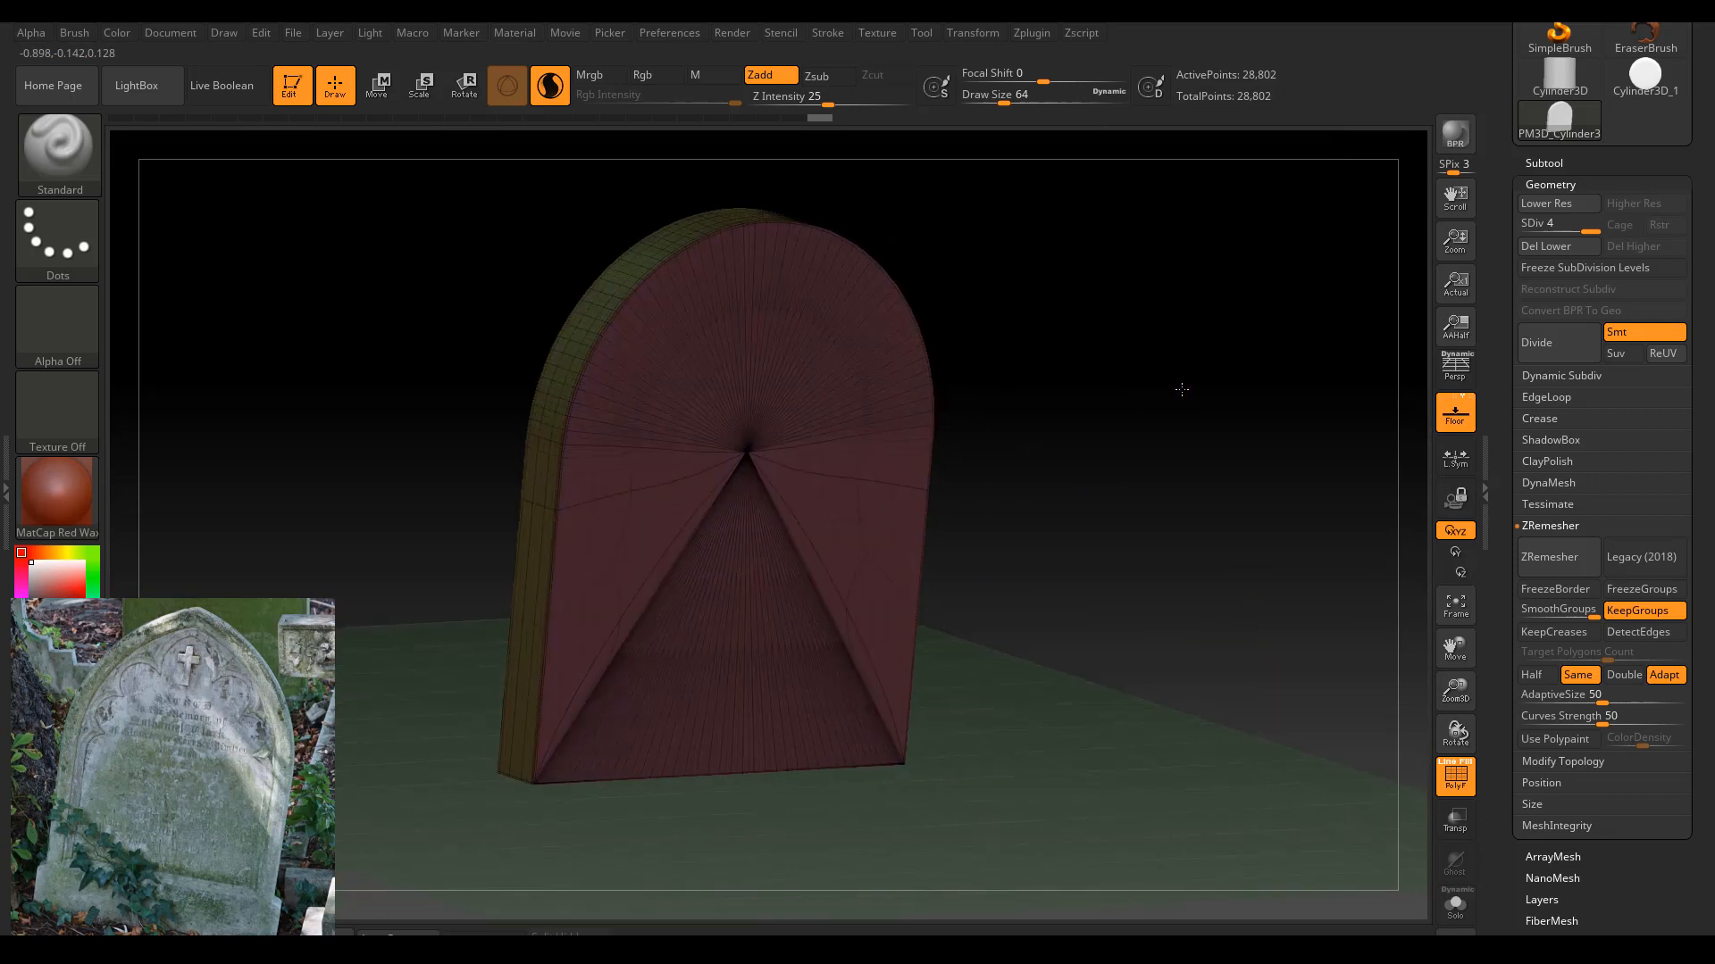
drag(789, 425, 1071, 333)
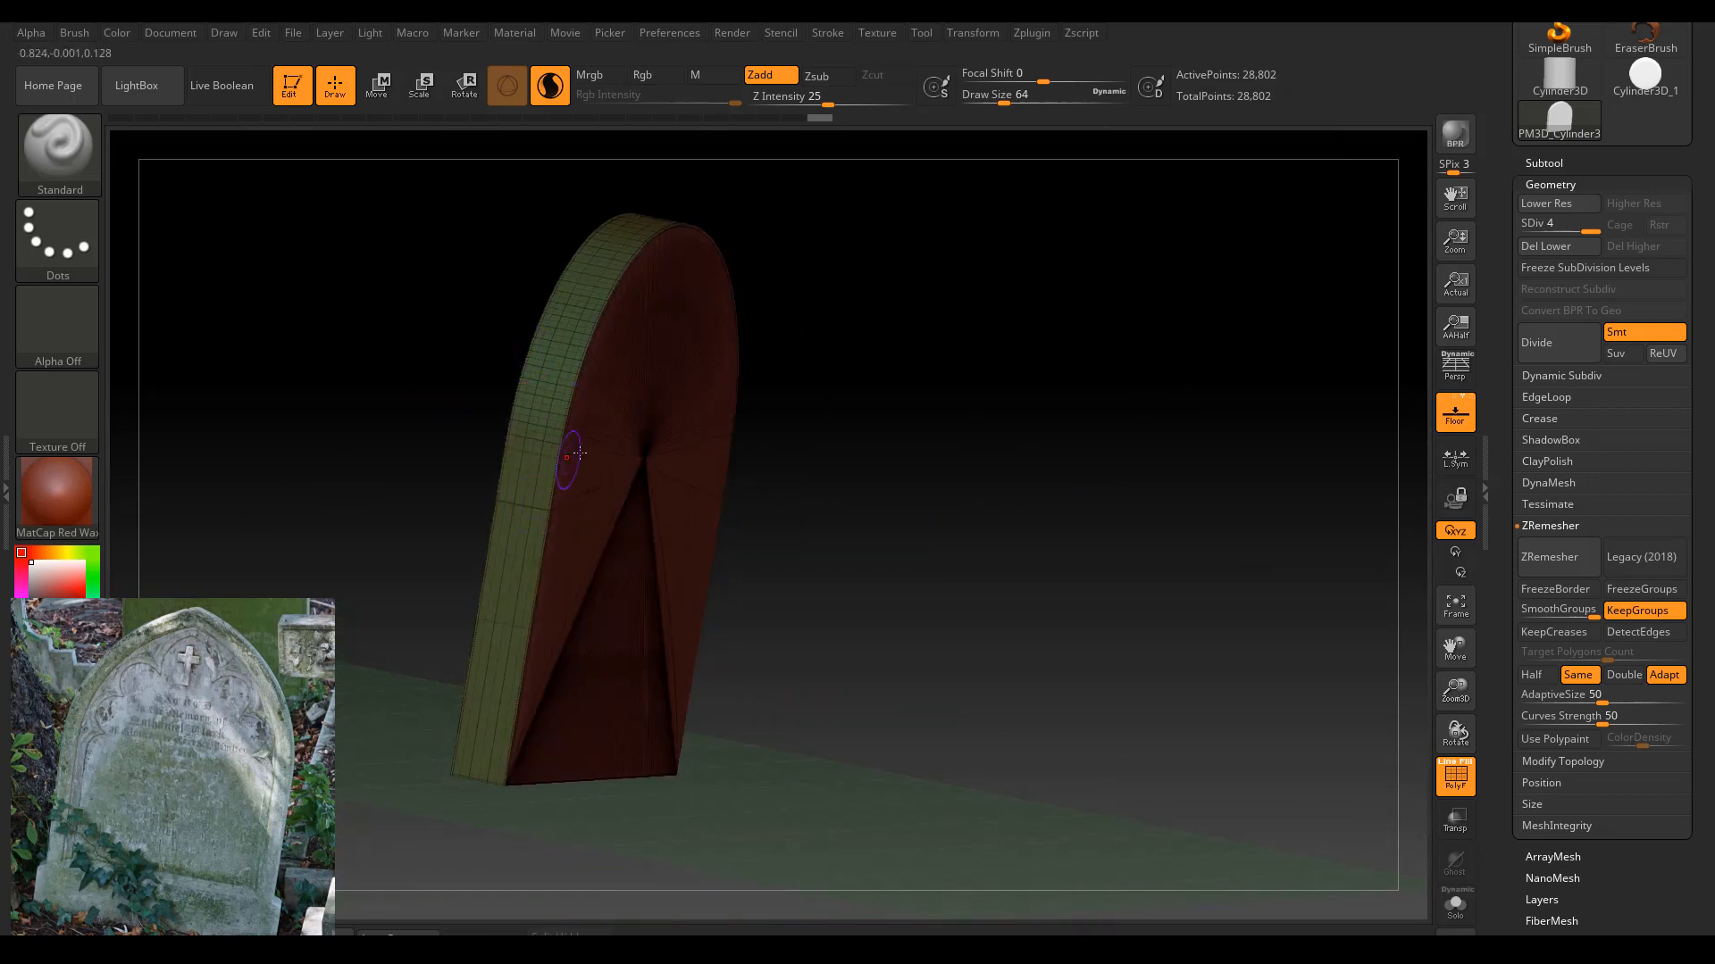
Remesh the whole slab with ZRemesher, using the Same polygon count and KeepGroups settings.
drag(926, 425, 1108, 475)
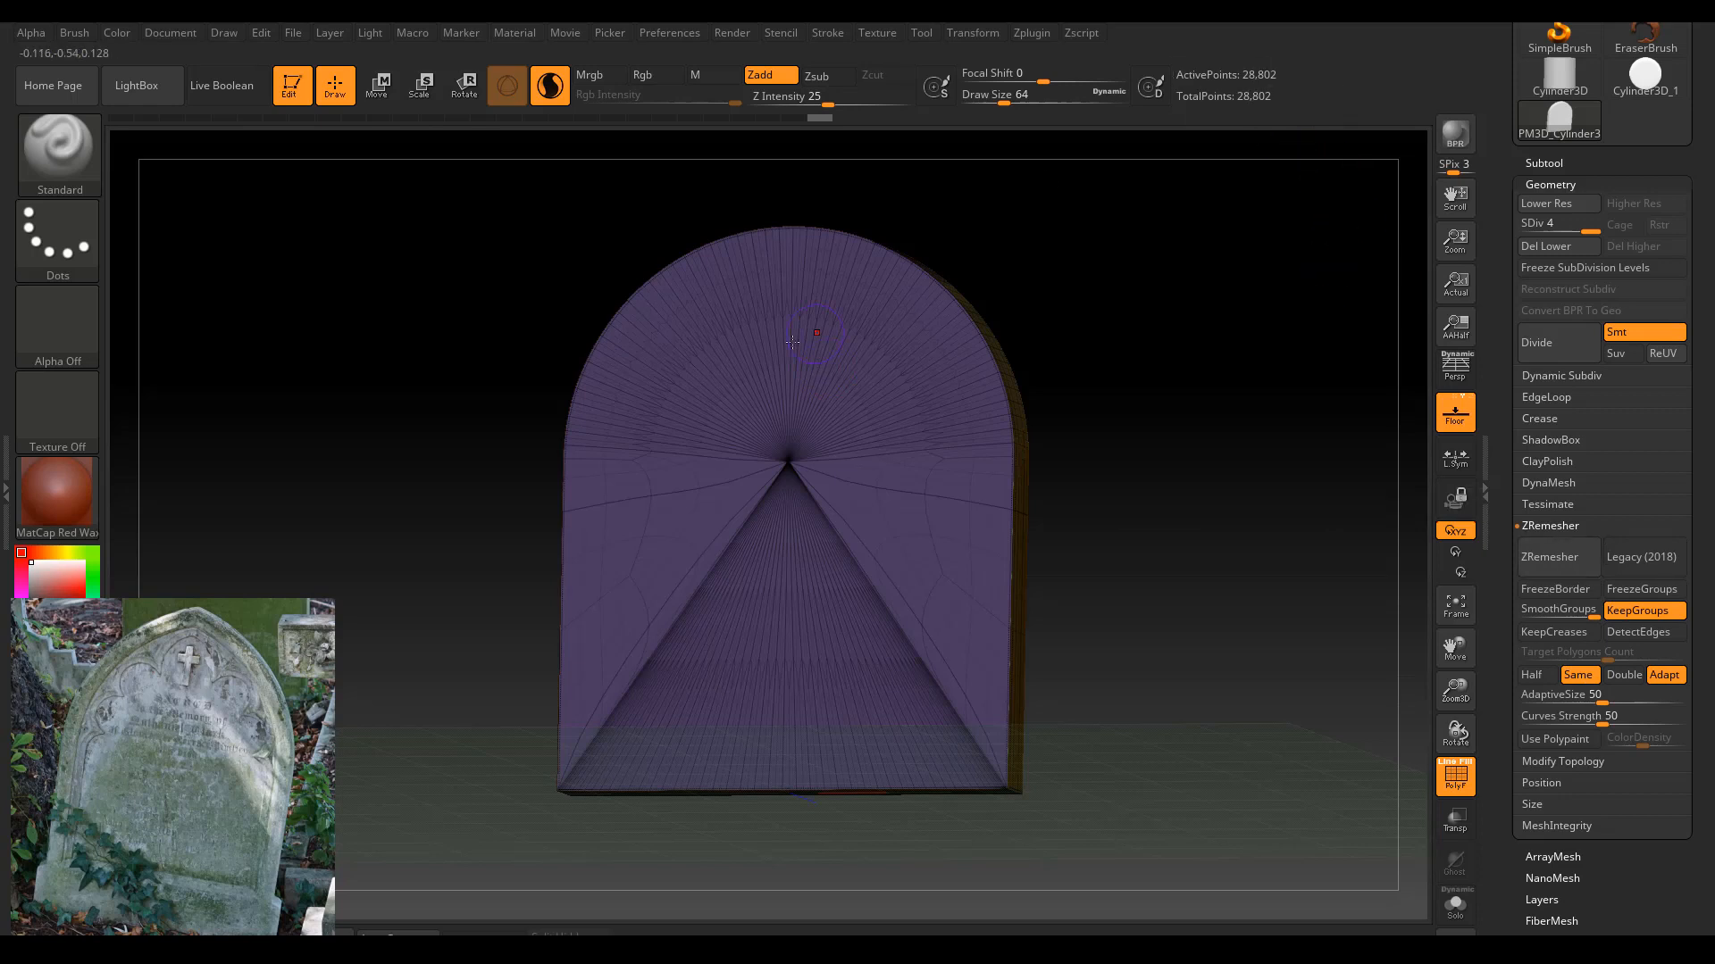
drag(1058, 335, 823, 502)
drag(1034, 493, 1056, 497)
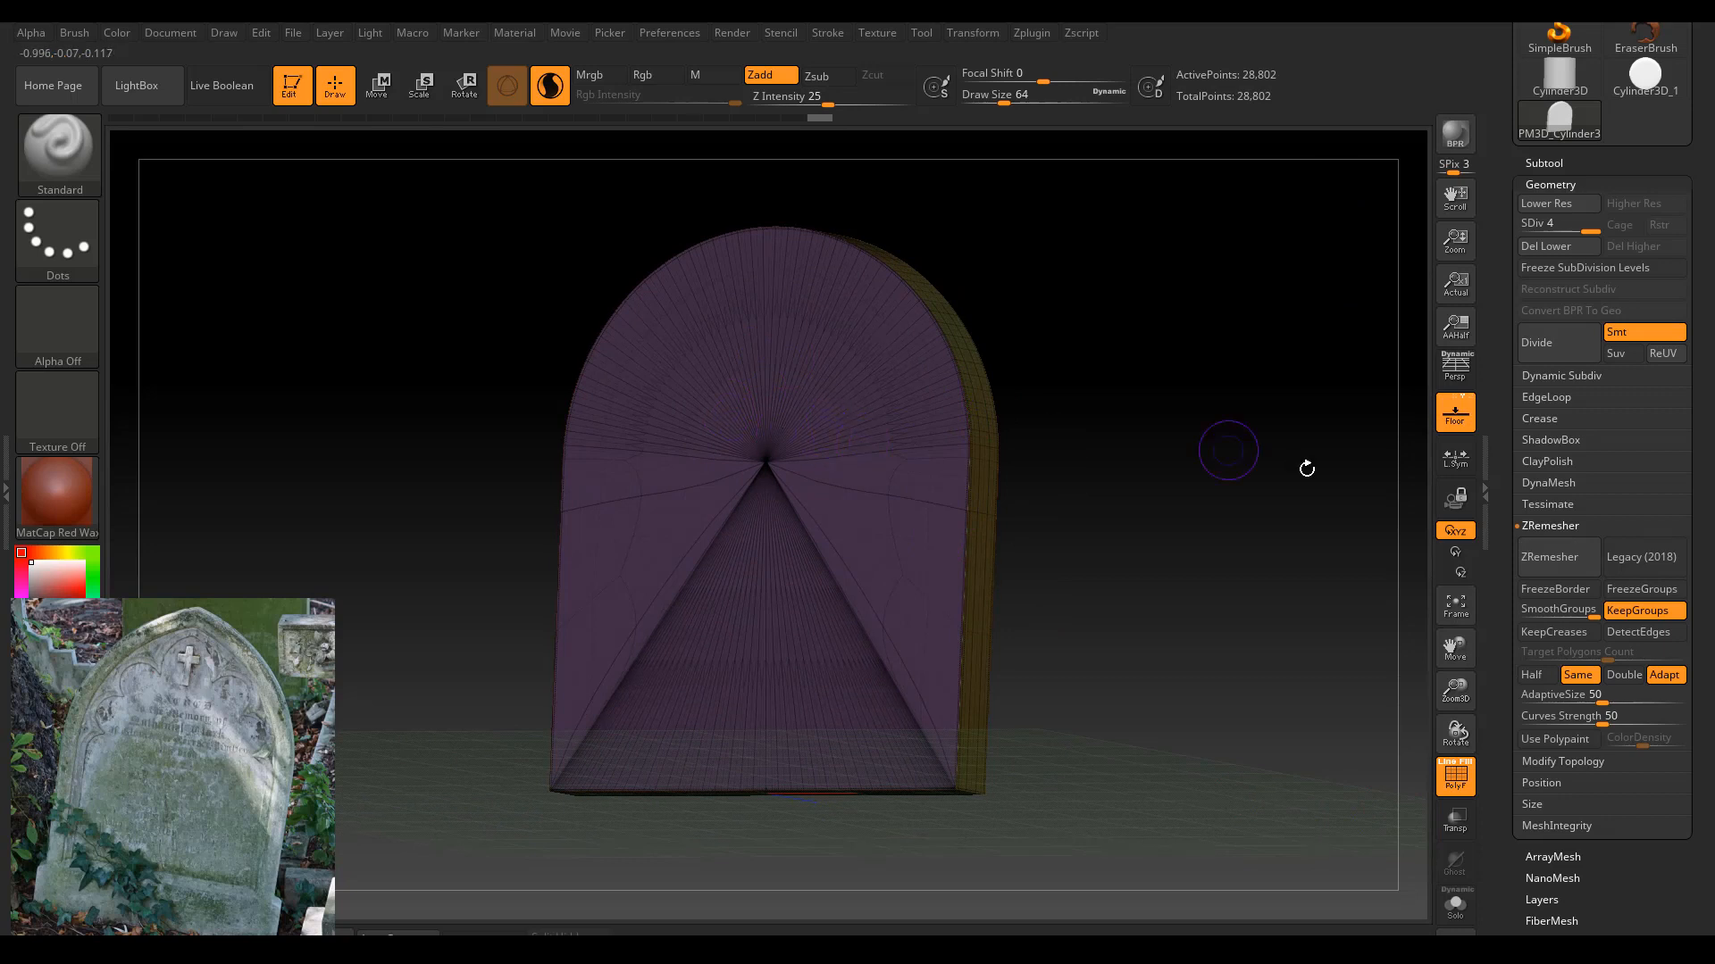
click(1554, 558)
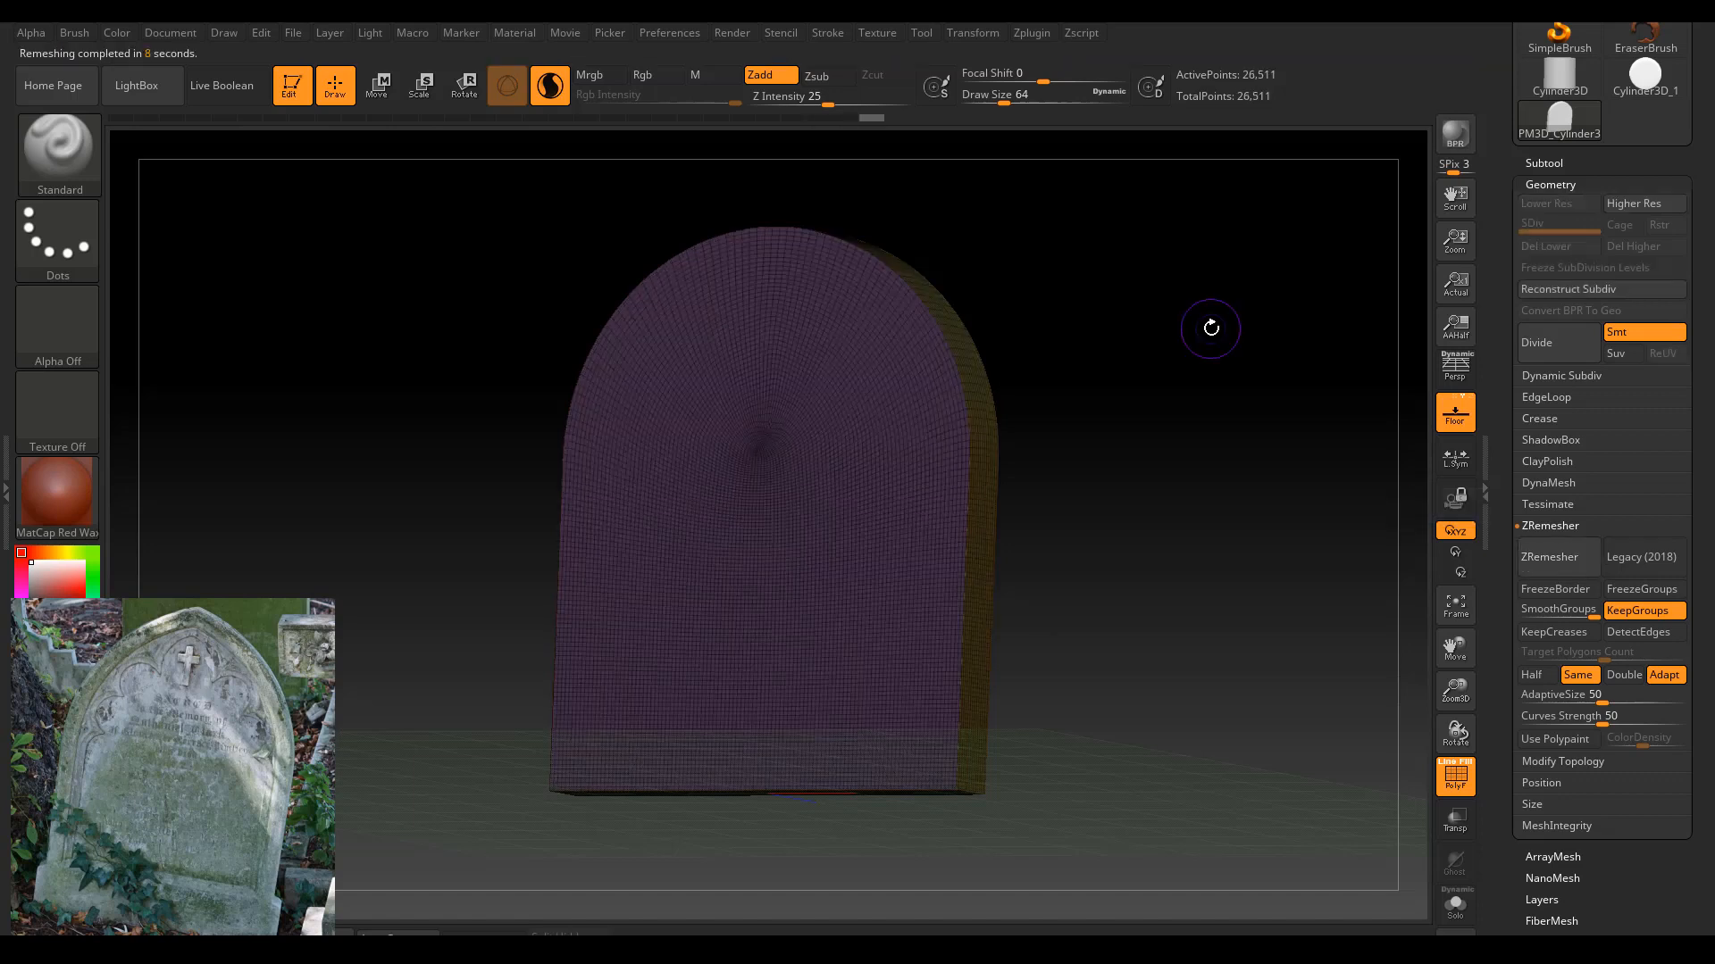
Examine the remeshed slab's polygon flow on the faces and edge band, comparing its outline with the gravestone photo.
drag(1271, 276, 1247, 279)
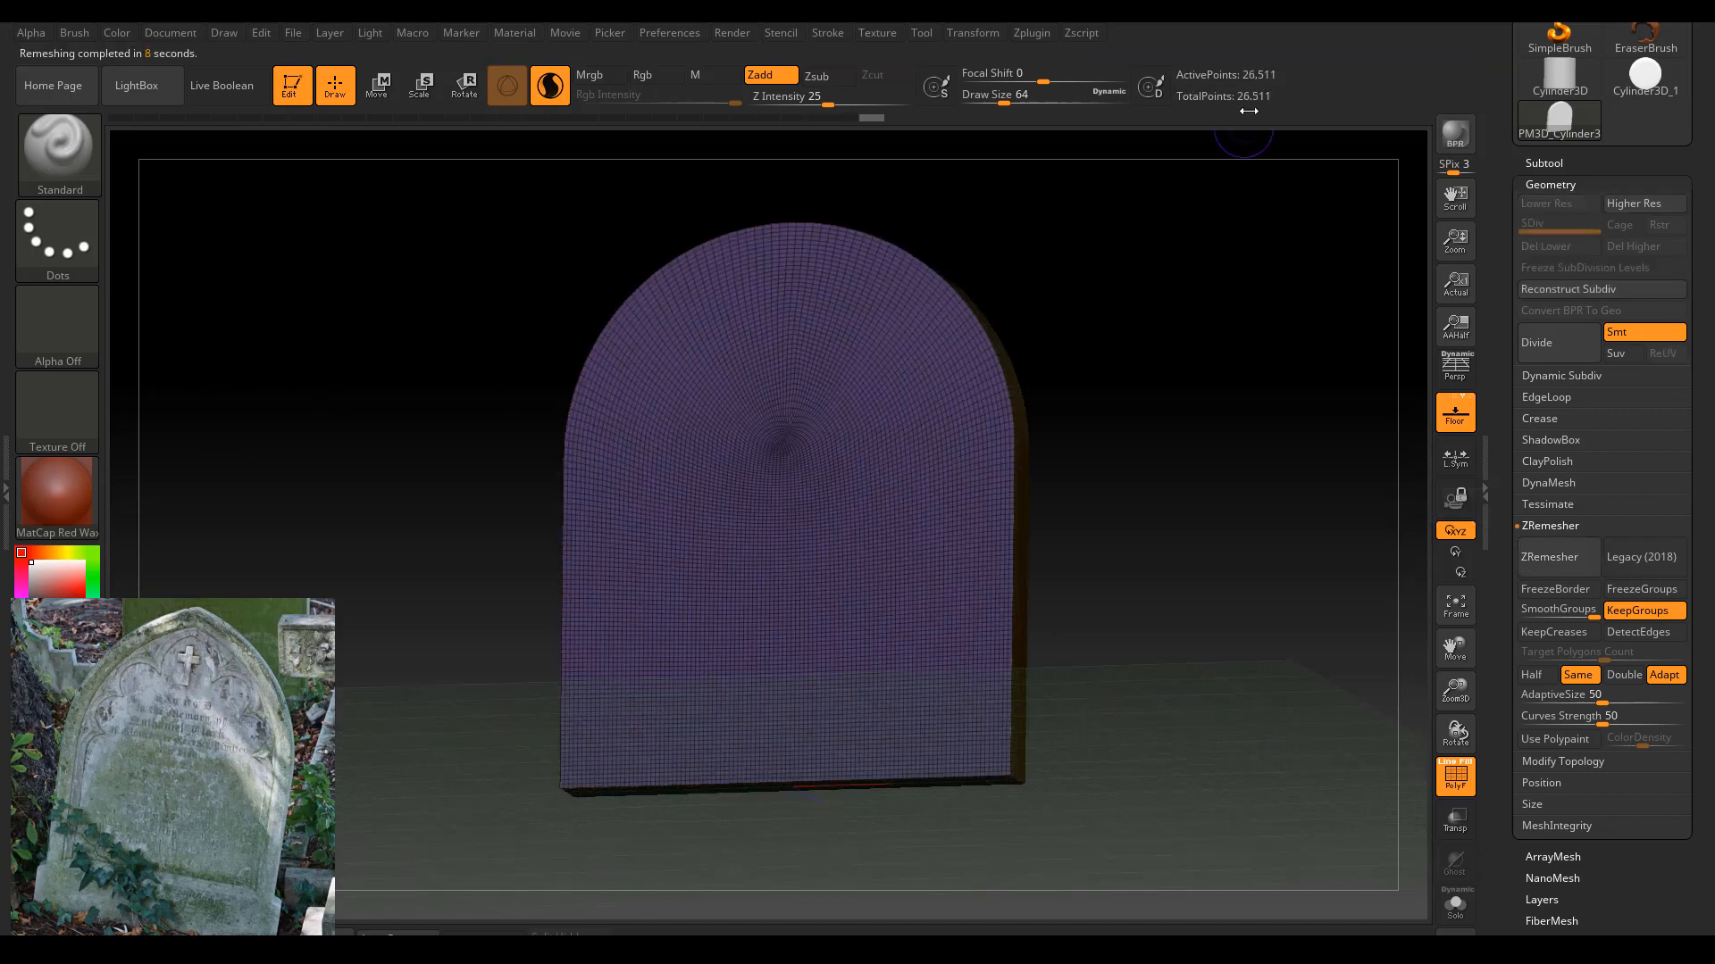
drag(1099, 336, 1110, 289)
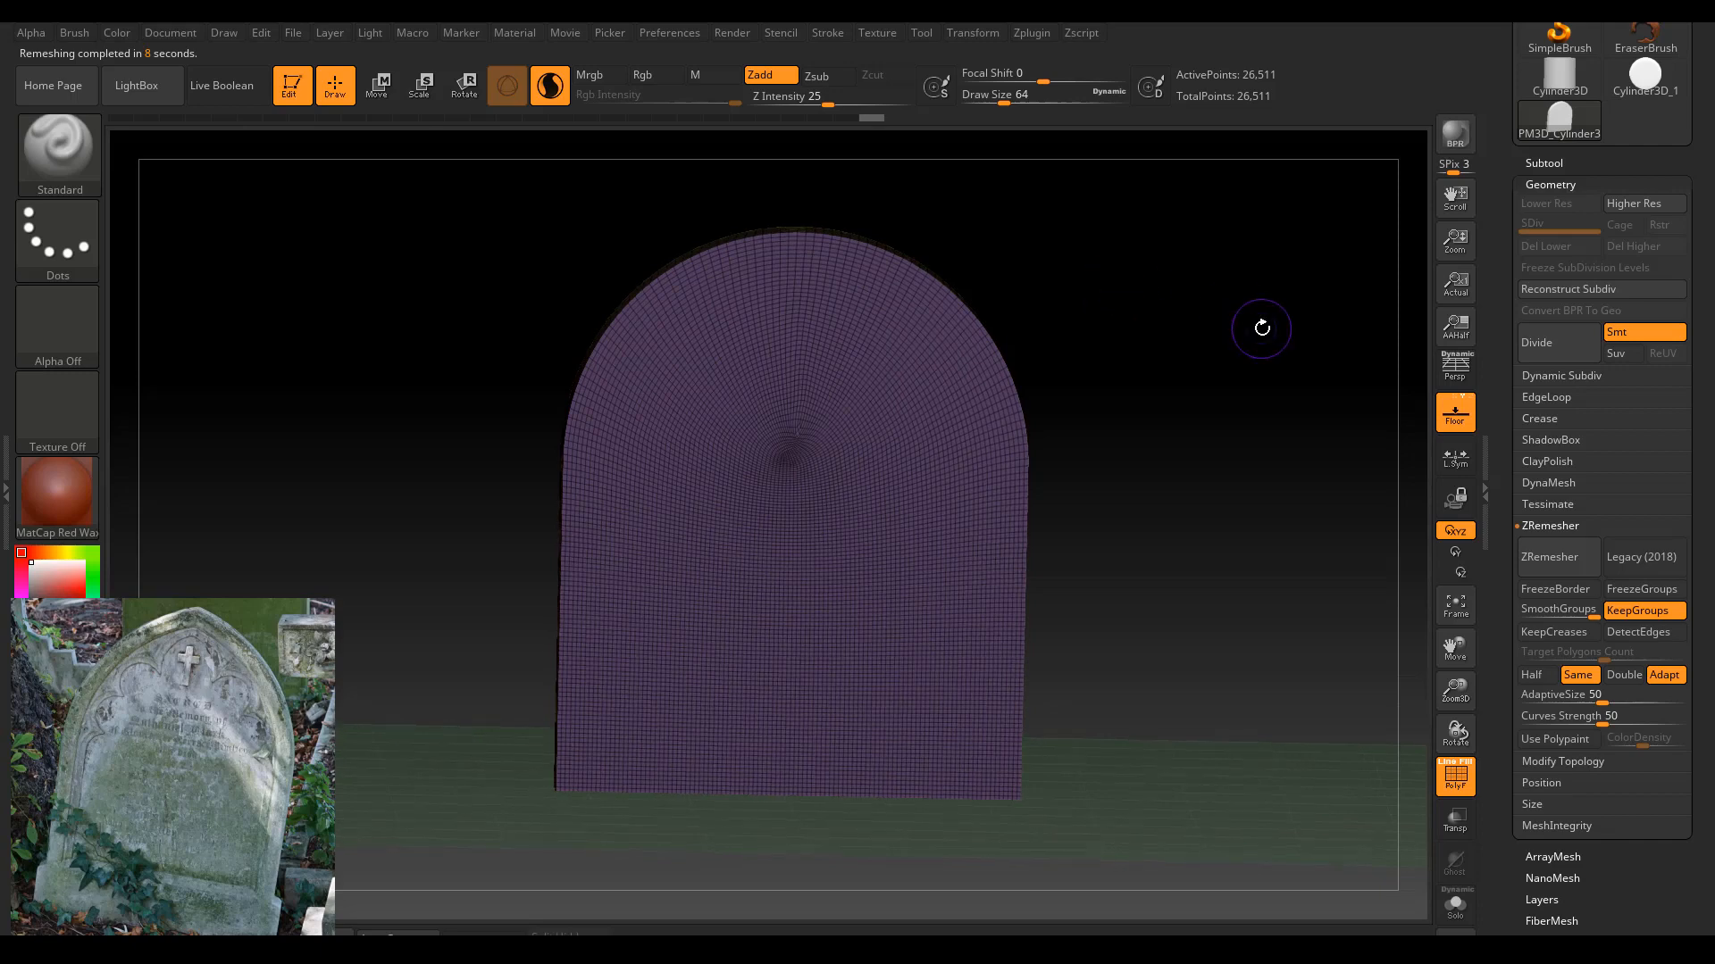
drag(1259, 325, 1175, 328)
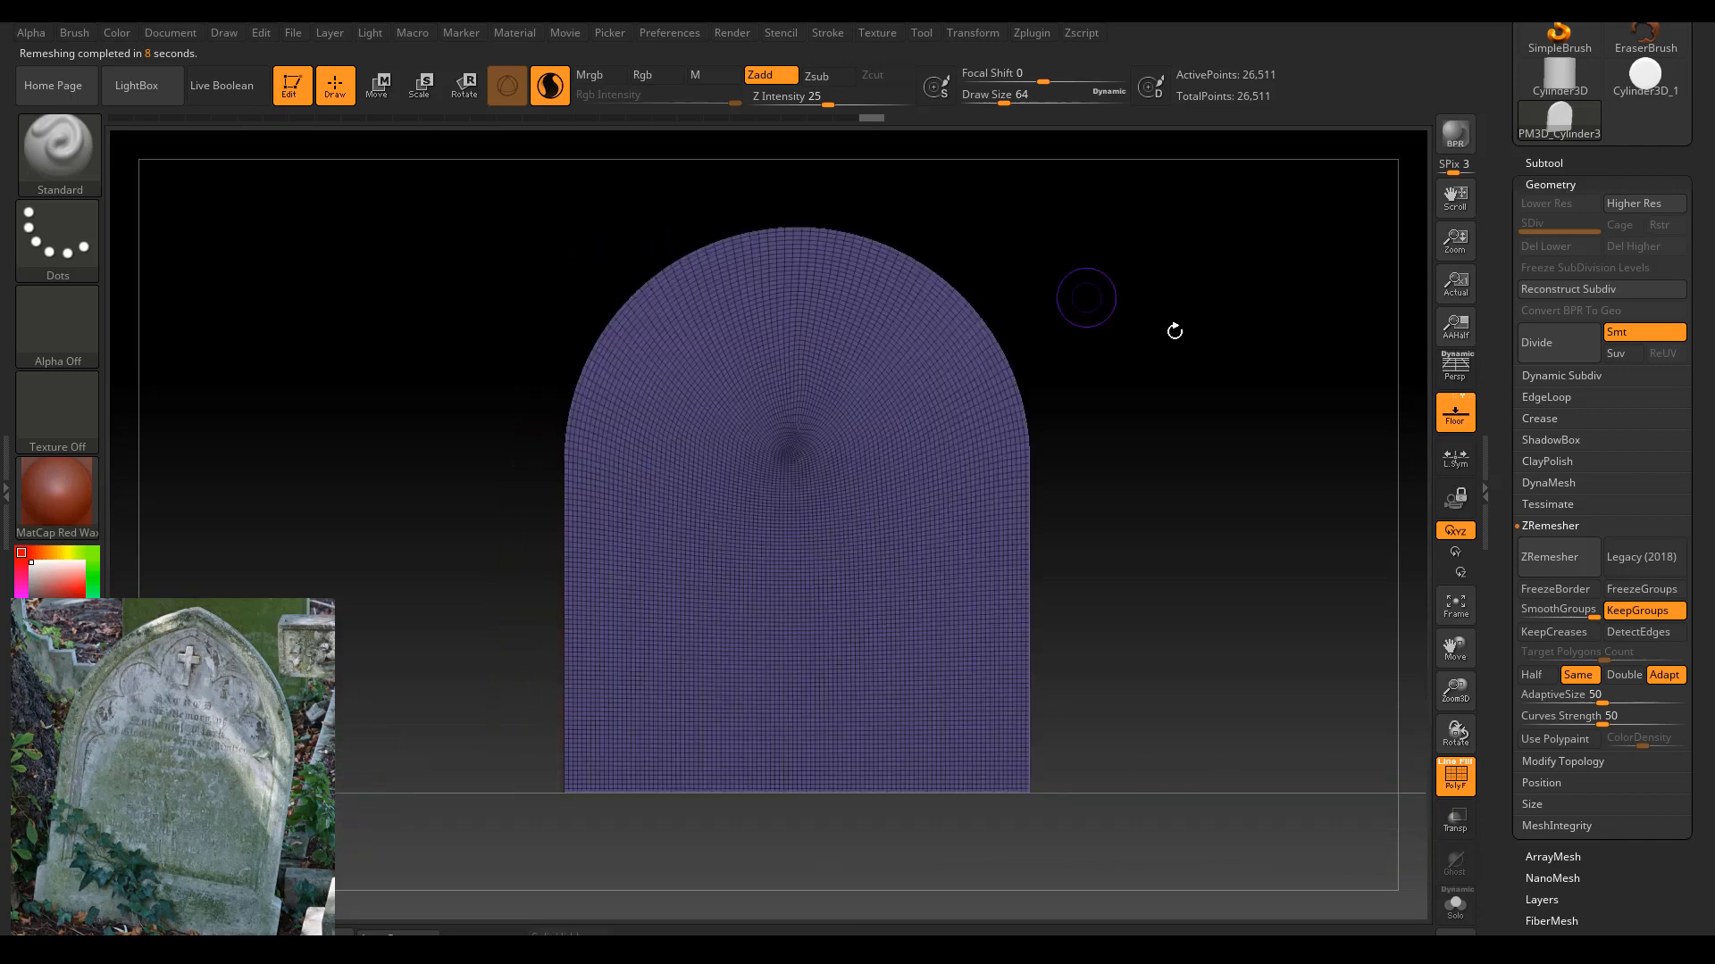
drag(1455, 690, 1461, 736)
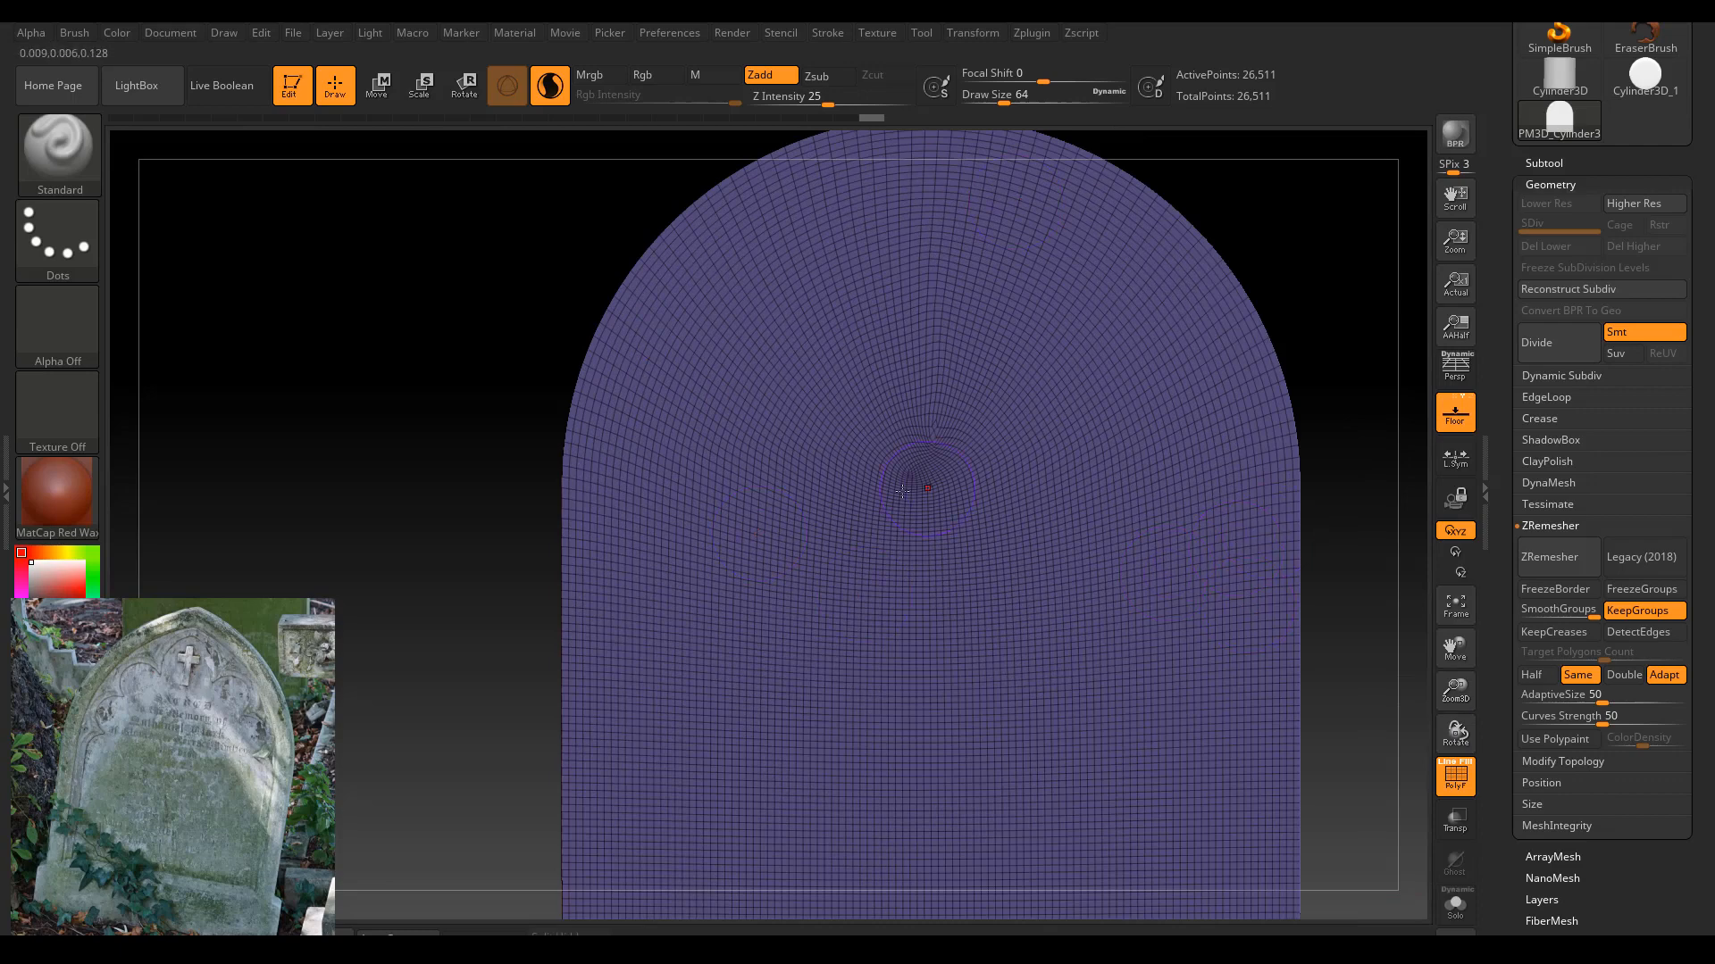
mouse_move(1290, 252)
shift+mouse_down()
mouse_move(1221, 276)
mouse_move(1316, 280)
mouse_move(1263, 336)
mouse_move(616, 279)
shift+mouse_up()
drag(1349, 282, 1240, 621)
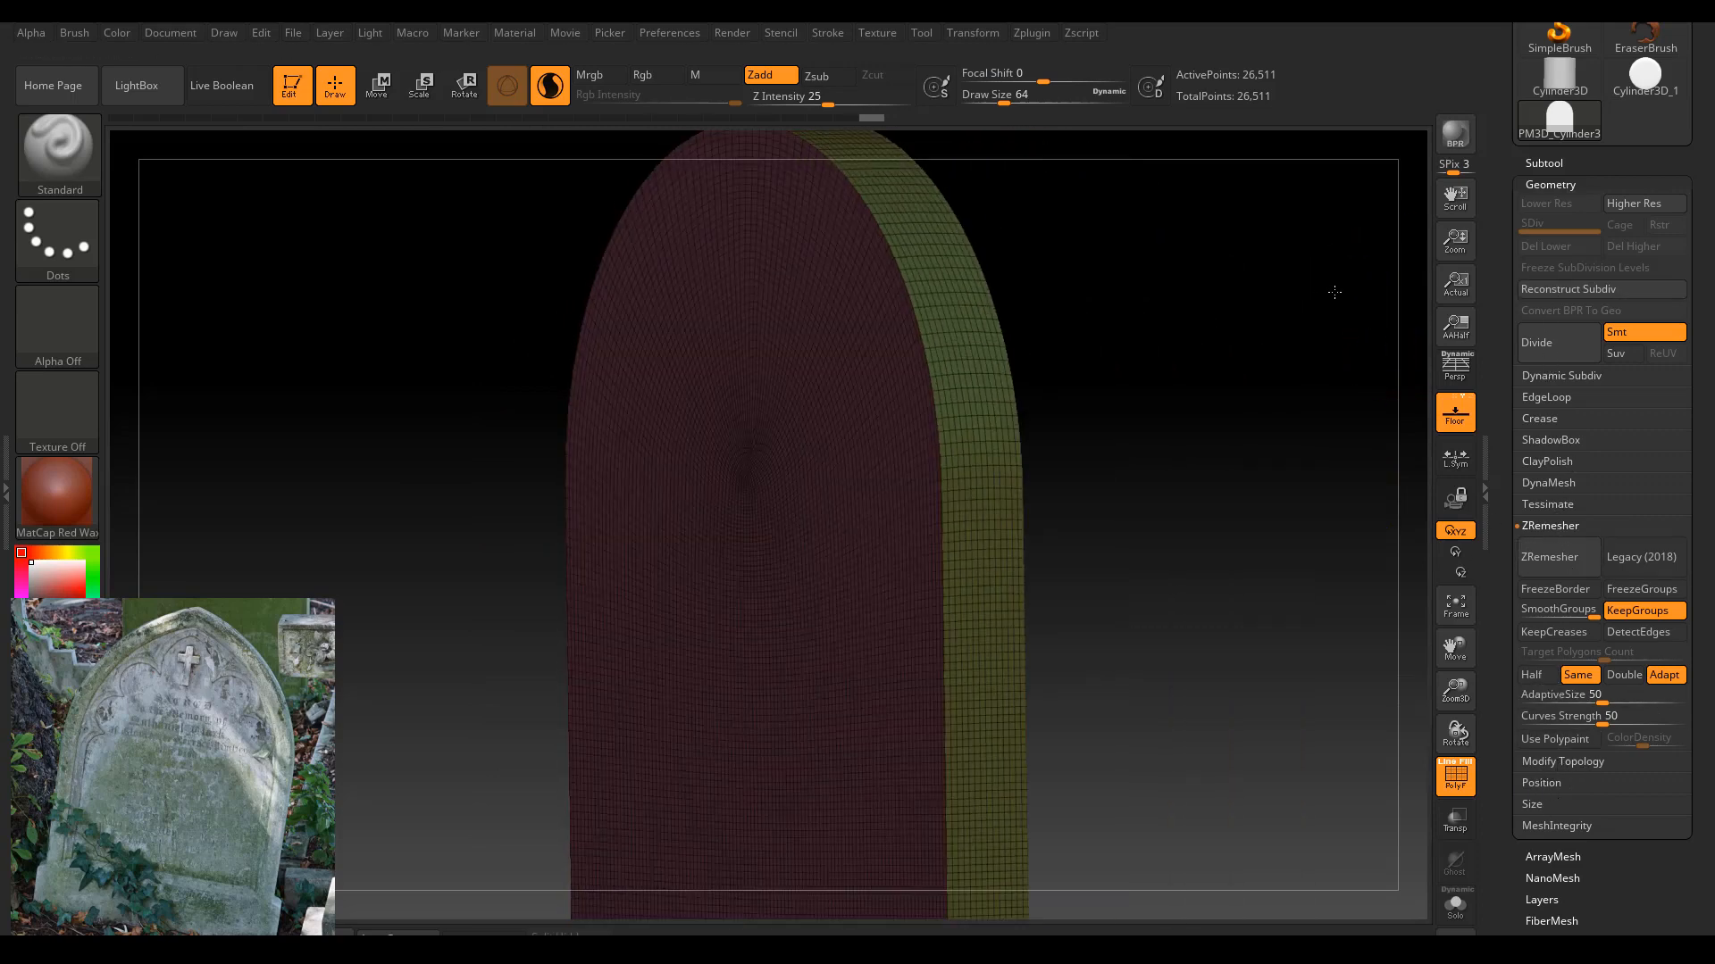
shift+drag(1332, 312, 653, 619)
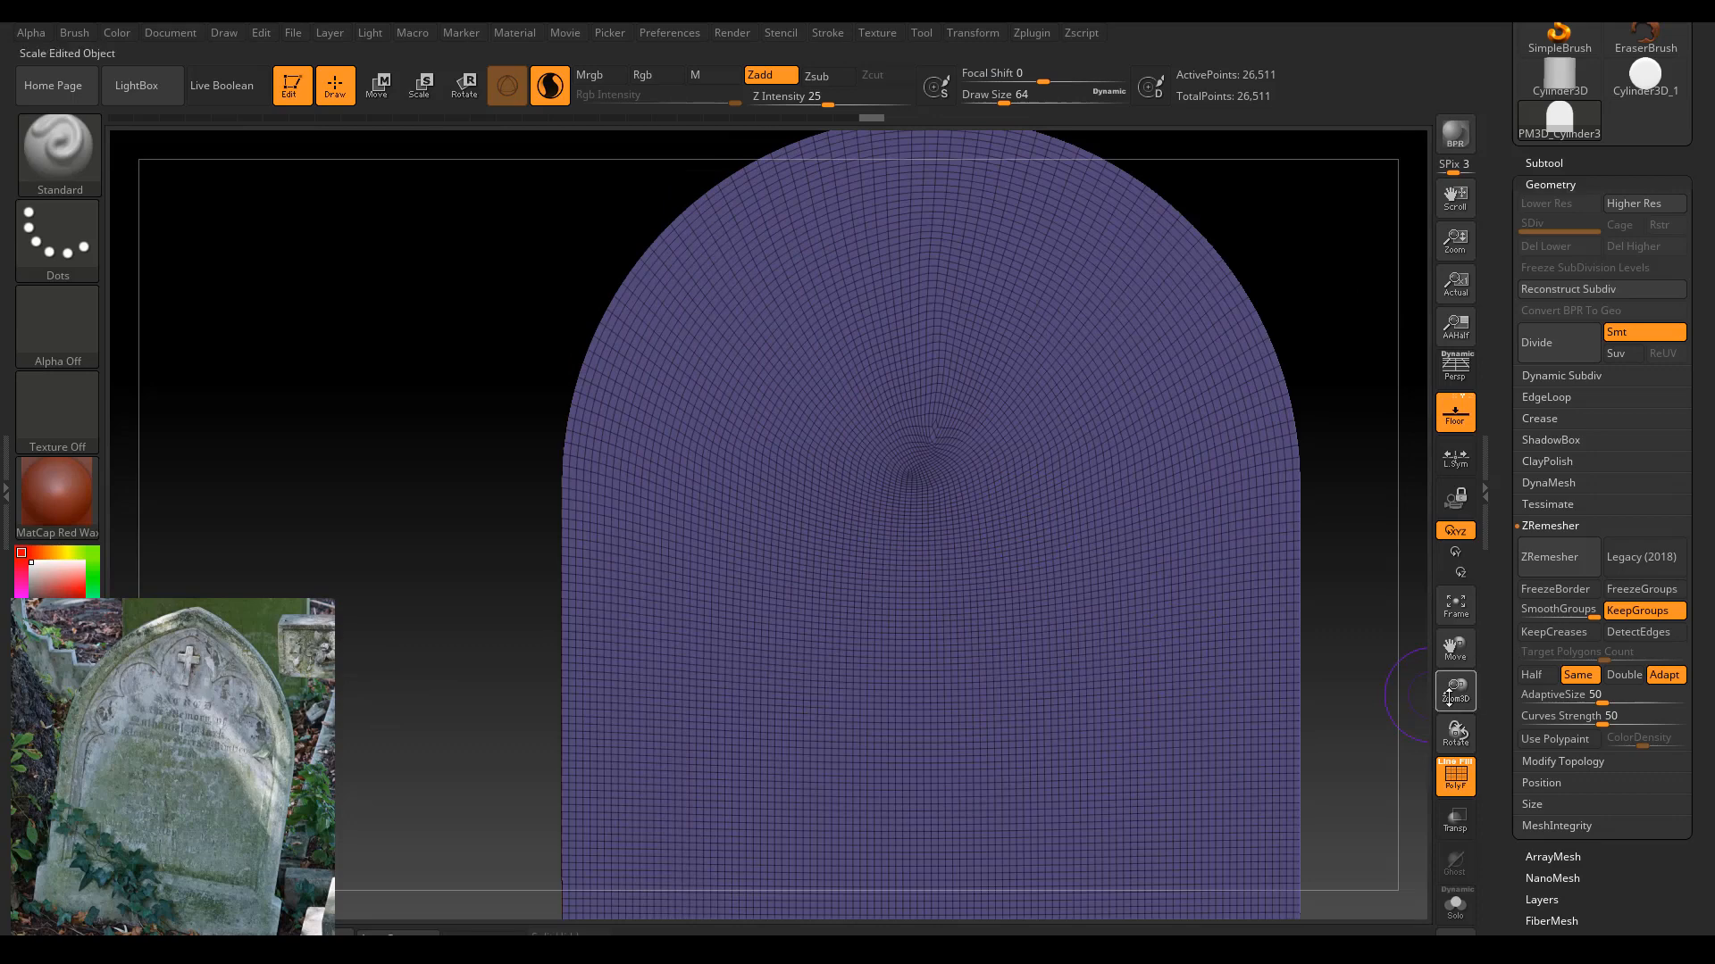
mouse_move(1457, 691)
mouse_down()
mouse_move(1462, 649)
mouse_move(1399, 673)
mouse_move(1430, 642)
mouse_up()
drag(1187, 617, 1225, 634)
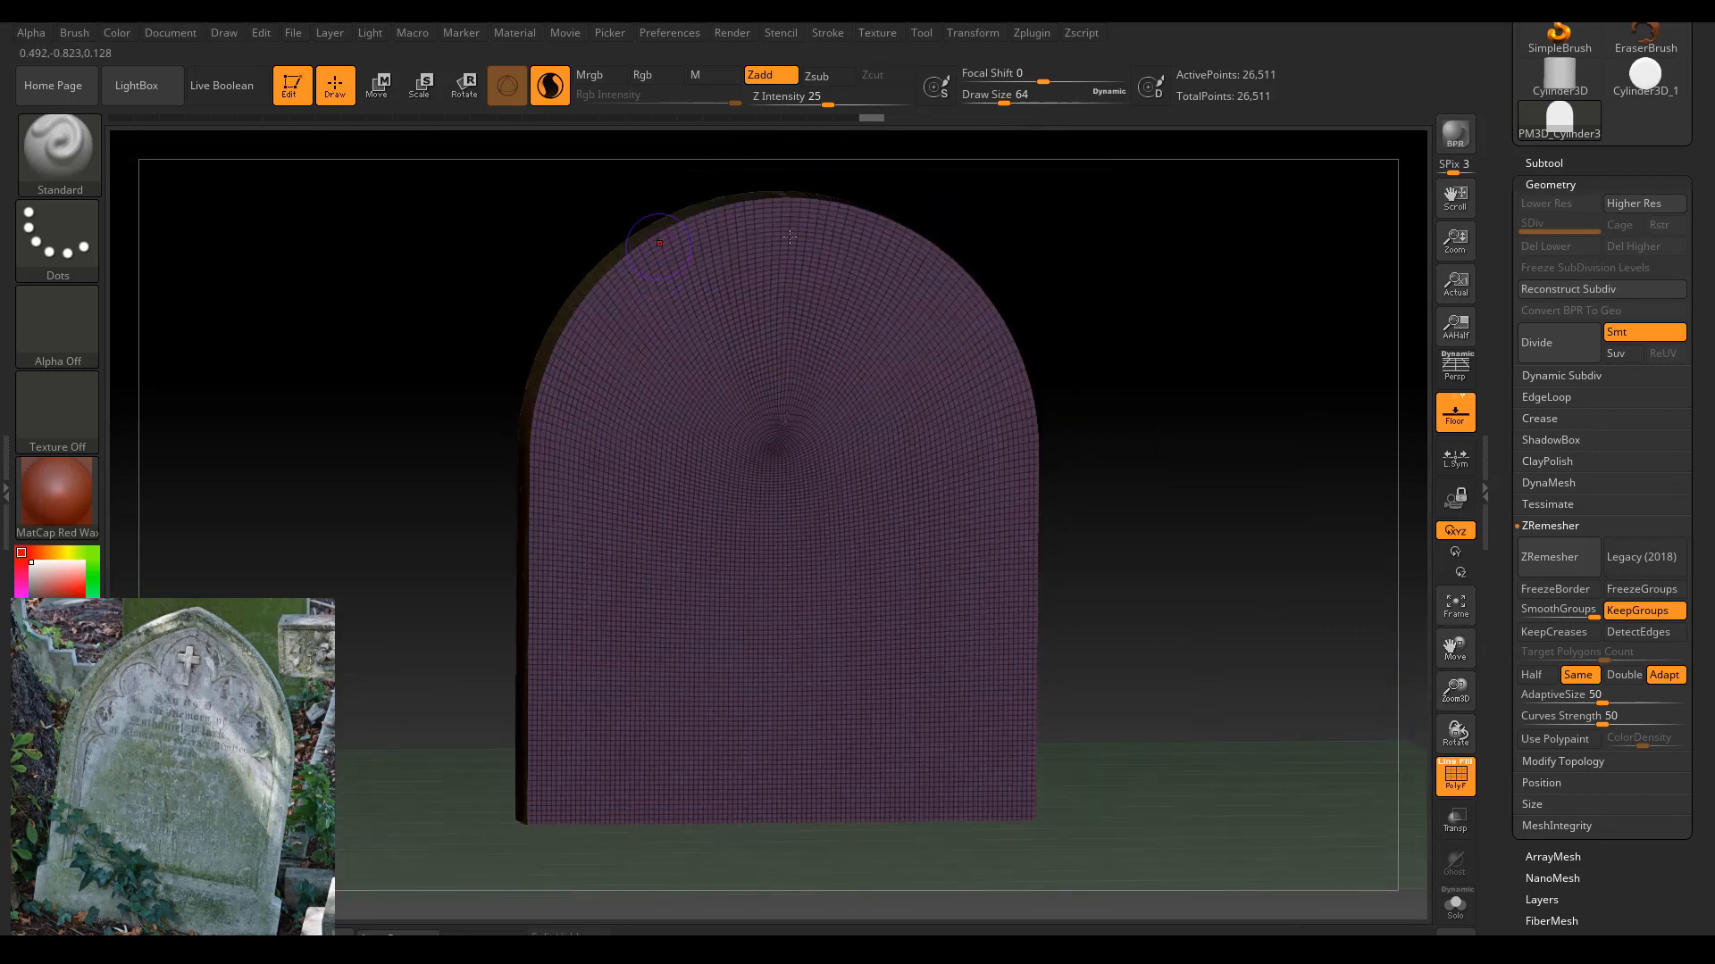
mouse_move(1111, 323)
mouse_down()
mouse_move(1079, 352)
mouse_move(1103, 329)
mouse_up()
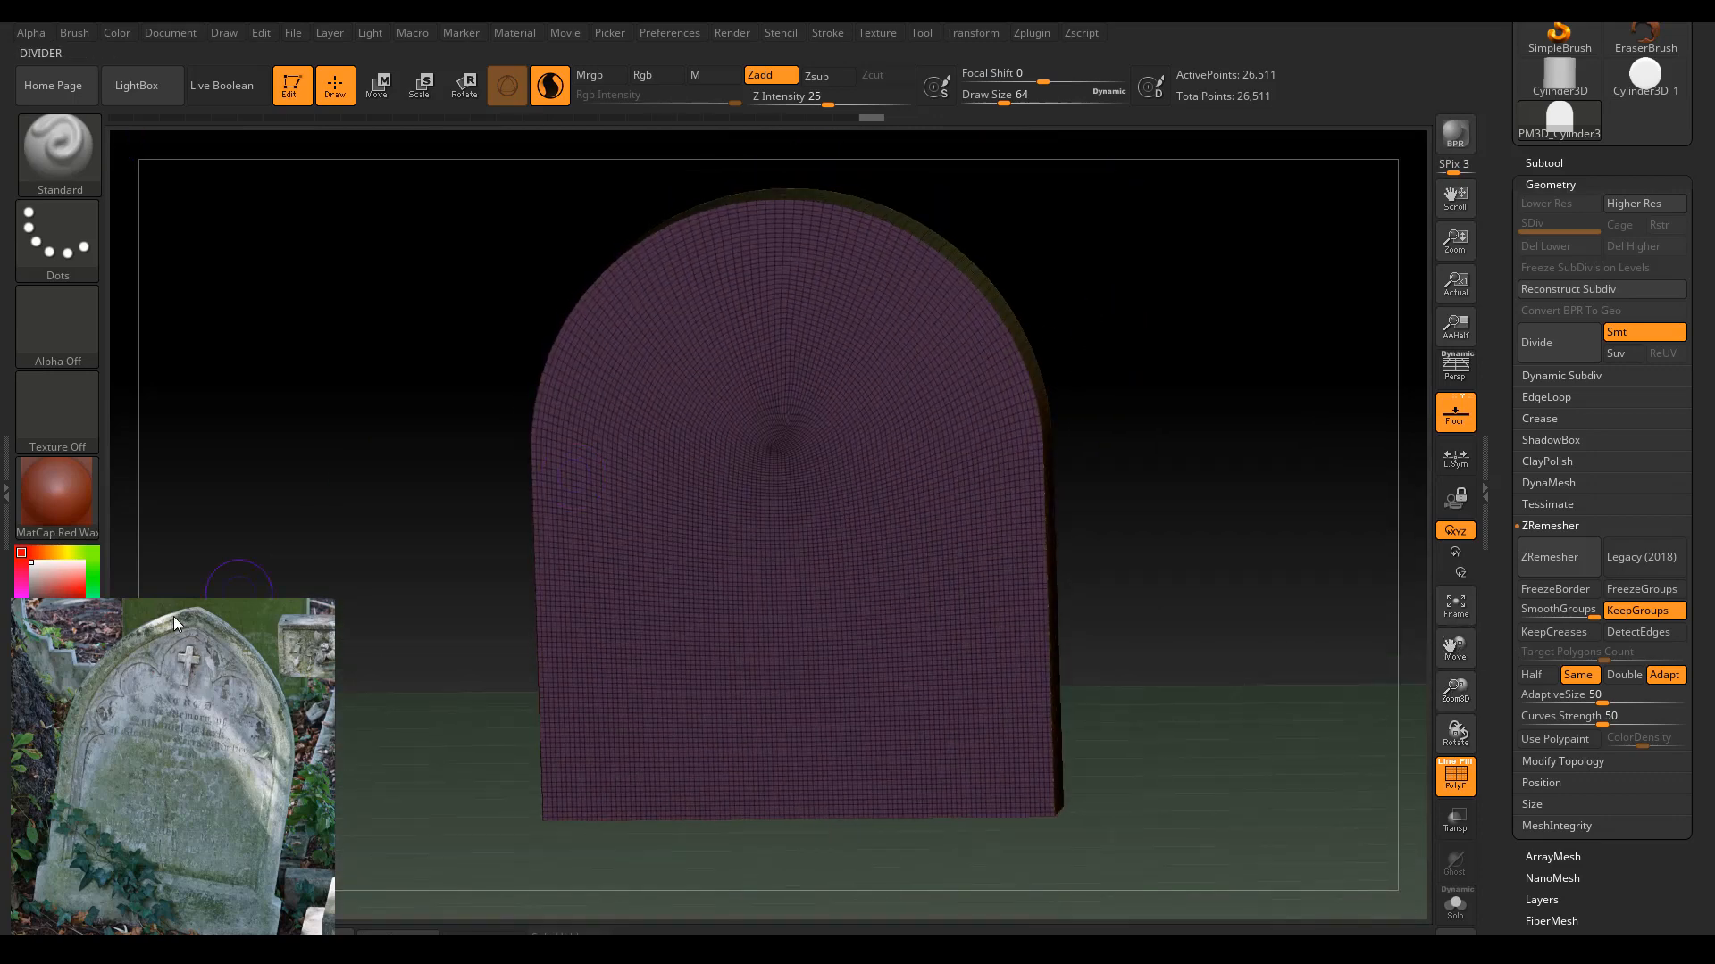
shift+drag(1390, 657, 1366, 620)
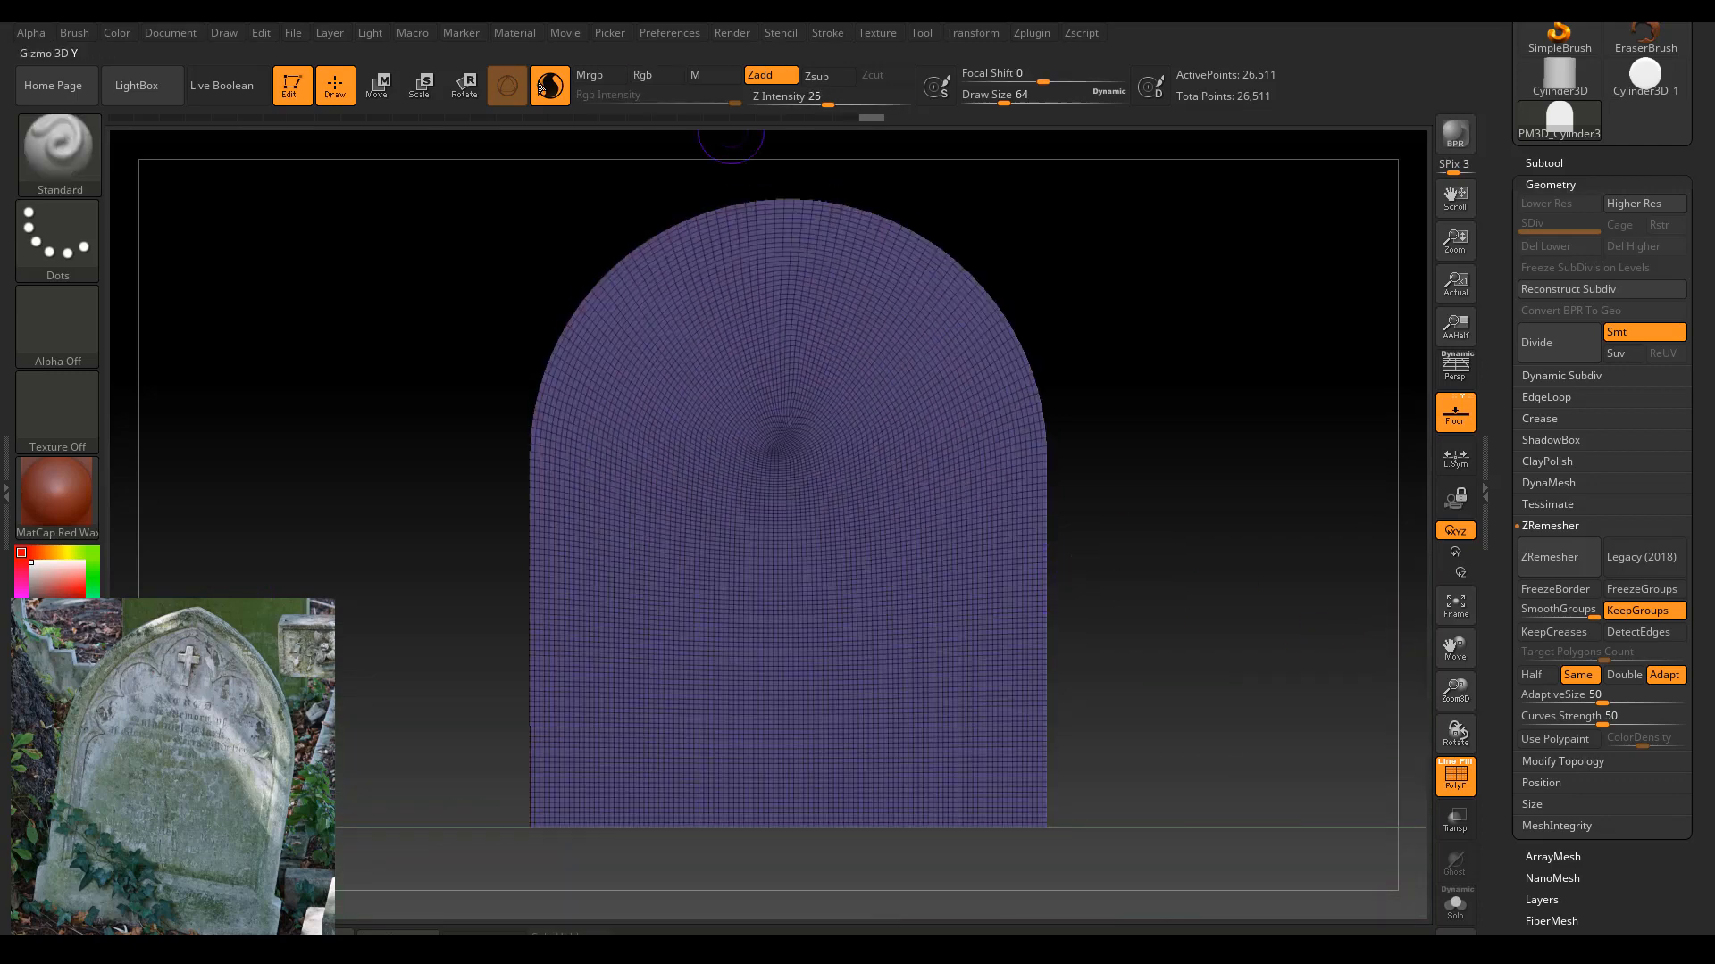
Hide the polyframe, activate the Move gizmo and try Mirror And Weld on the centred slab.
click(1455, 776)
click(376, 84)
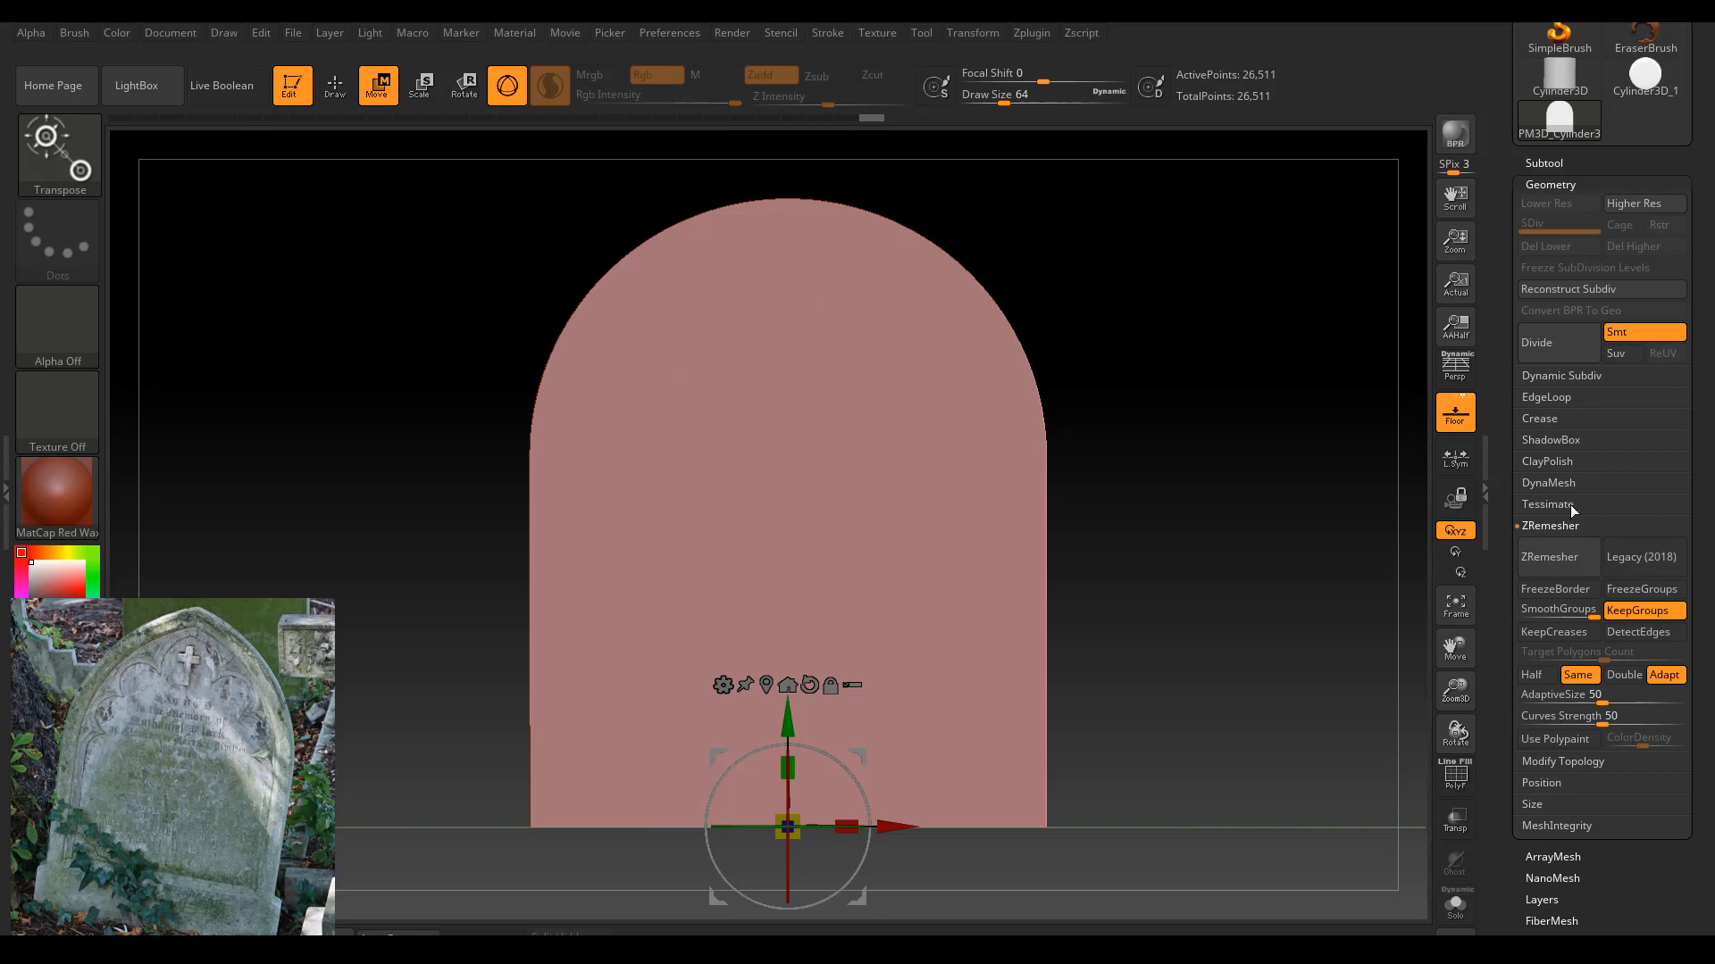
click(1568, 761)
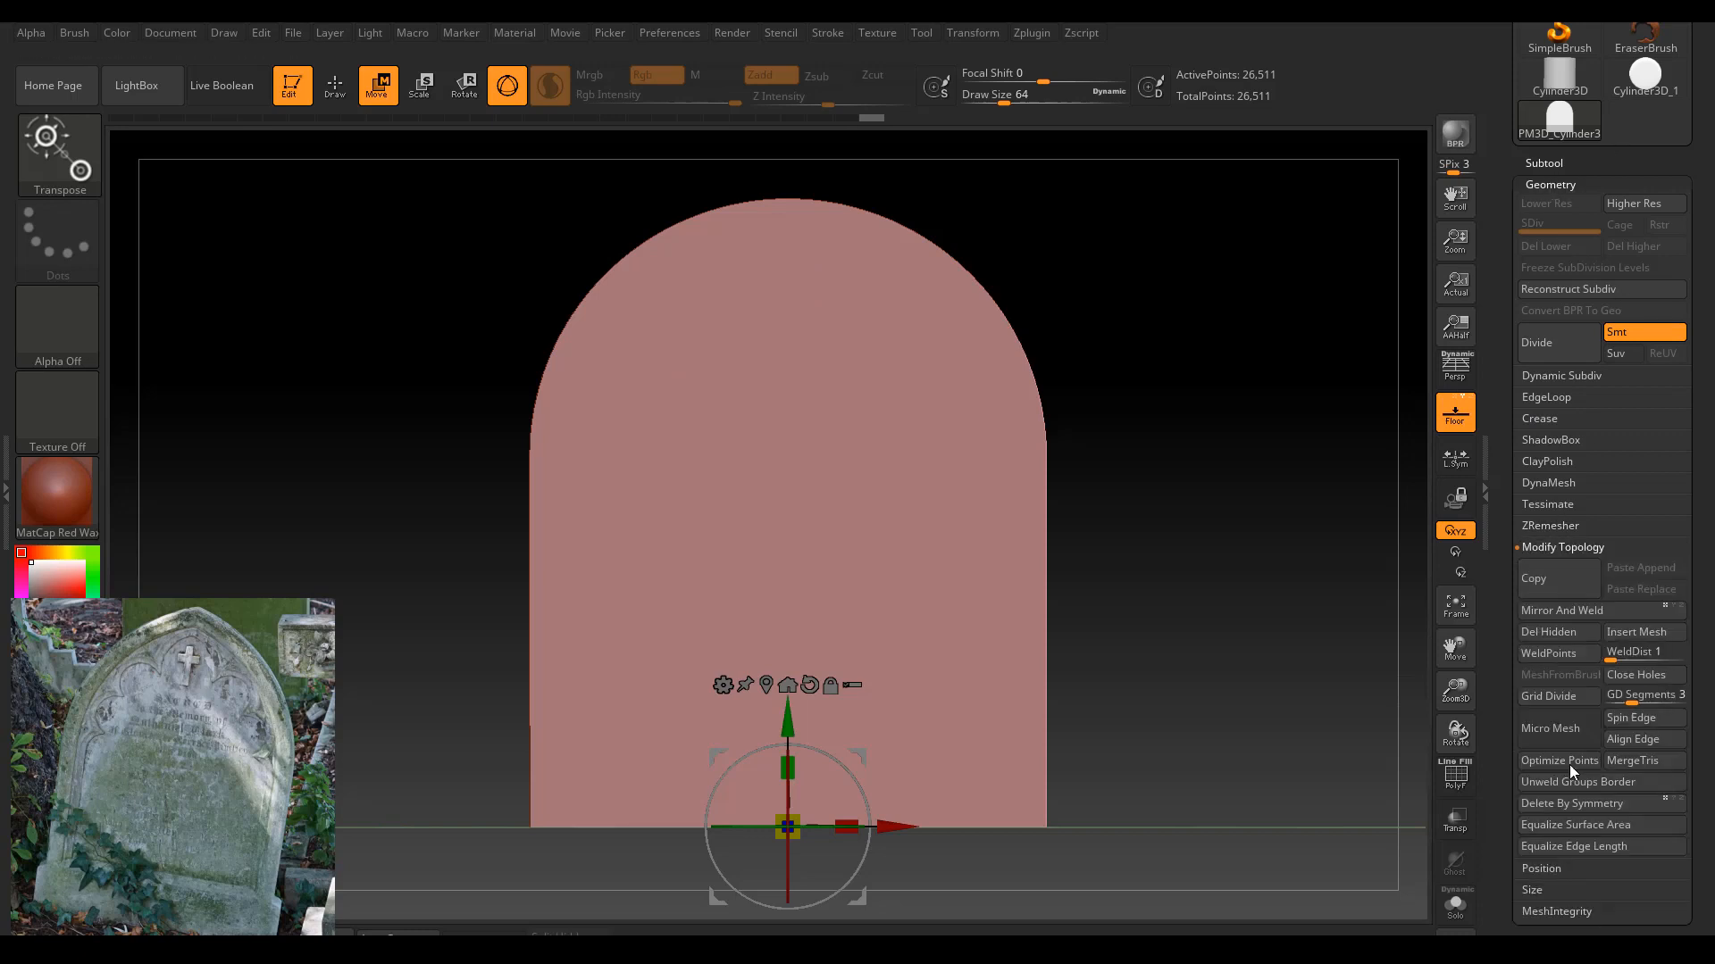
click(1610, 608)
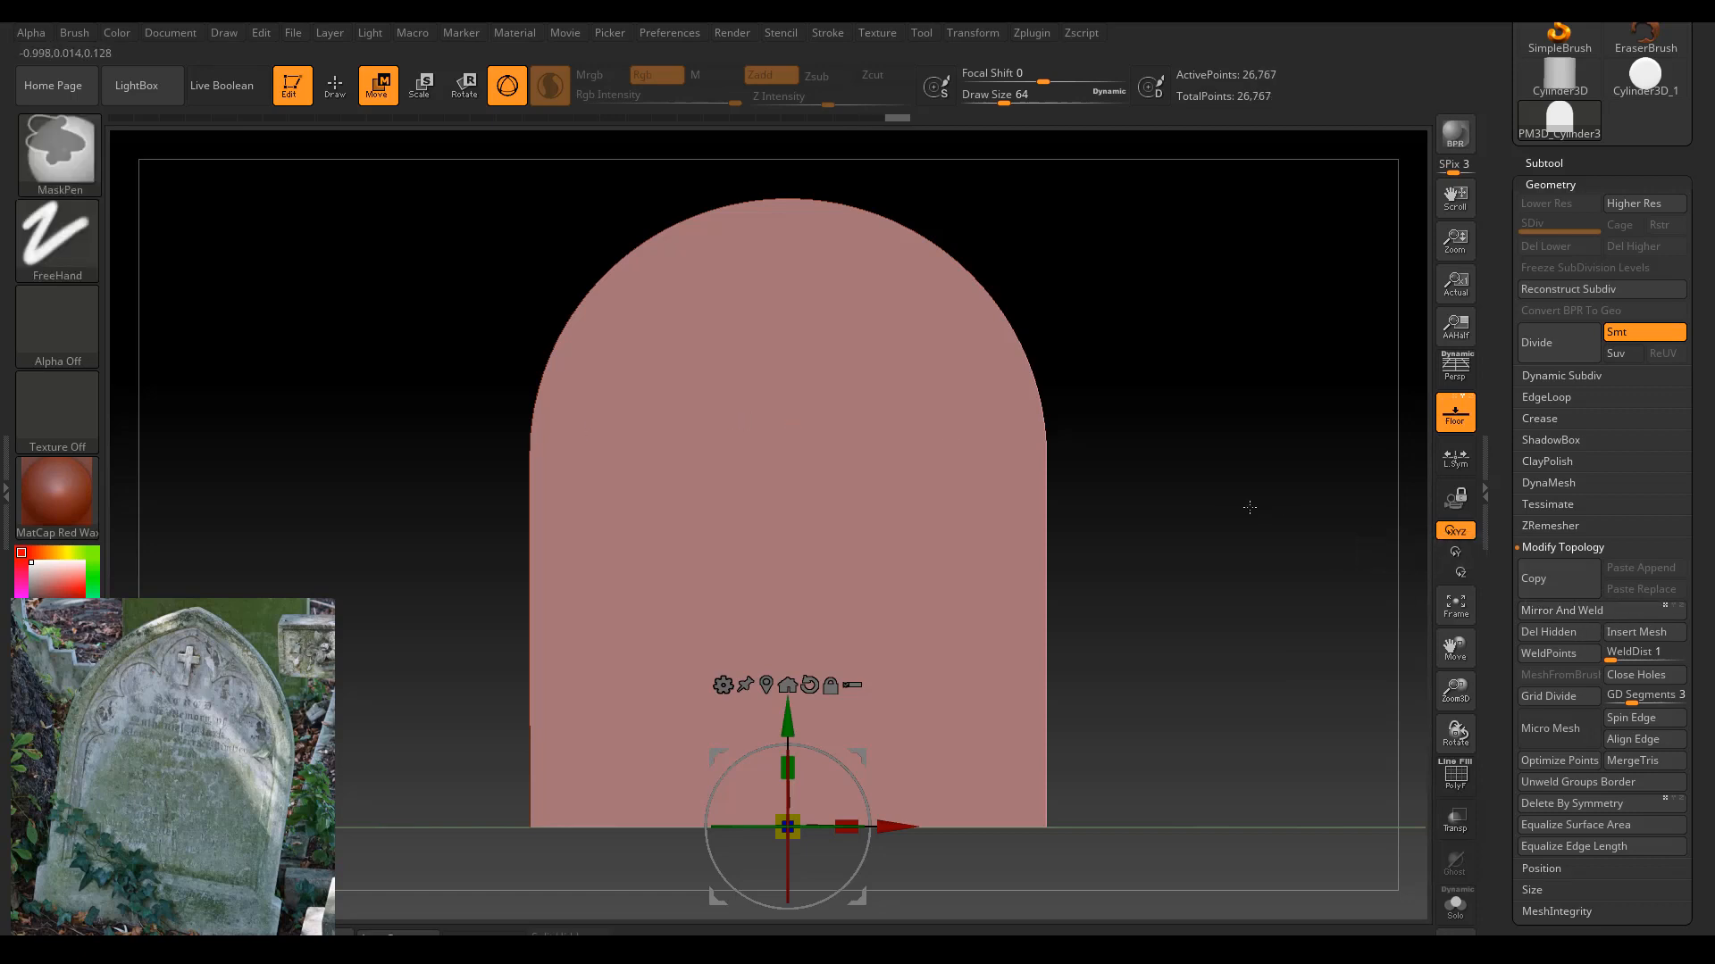
key(ctrl+z)
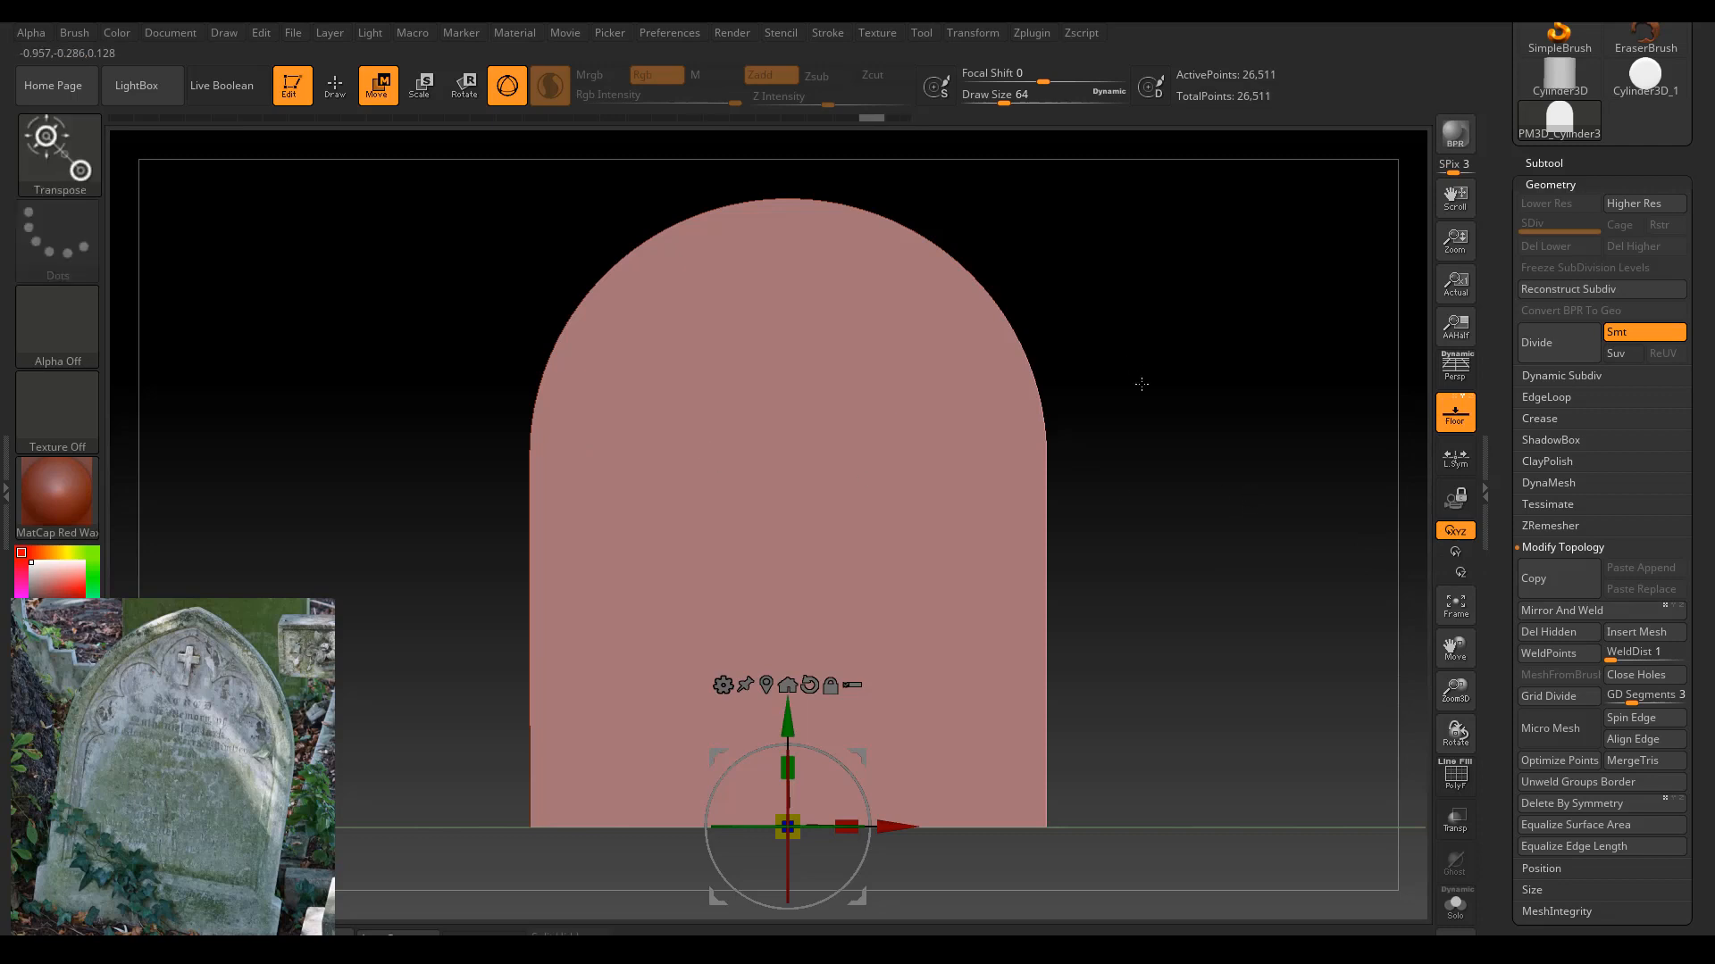
Shift the slab slightly along negative X and apply Mirror And Weld to turn its rounded top into a pointed arch.
mouse_move(1141, 384)
mouse_down()
mouse_move(1053, 409)
mouse_move(1073, 361)
mouse_up()
drag(897, 826, 861, 828)
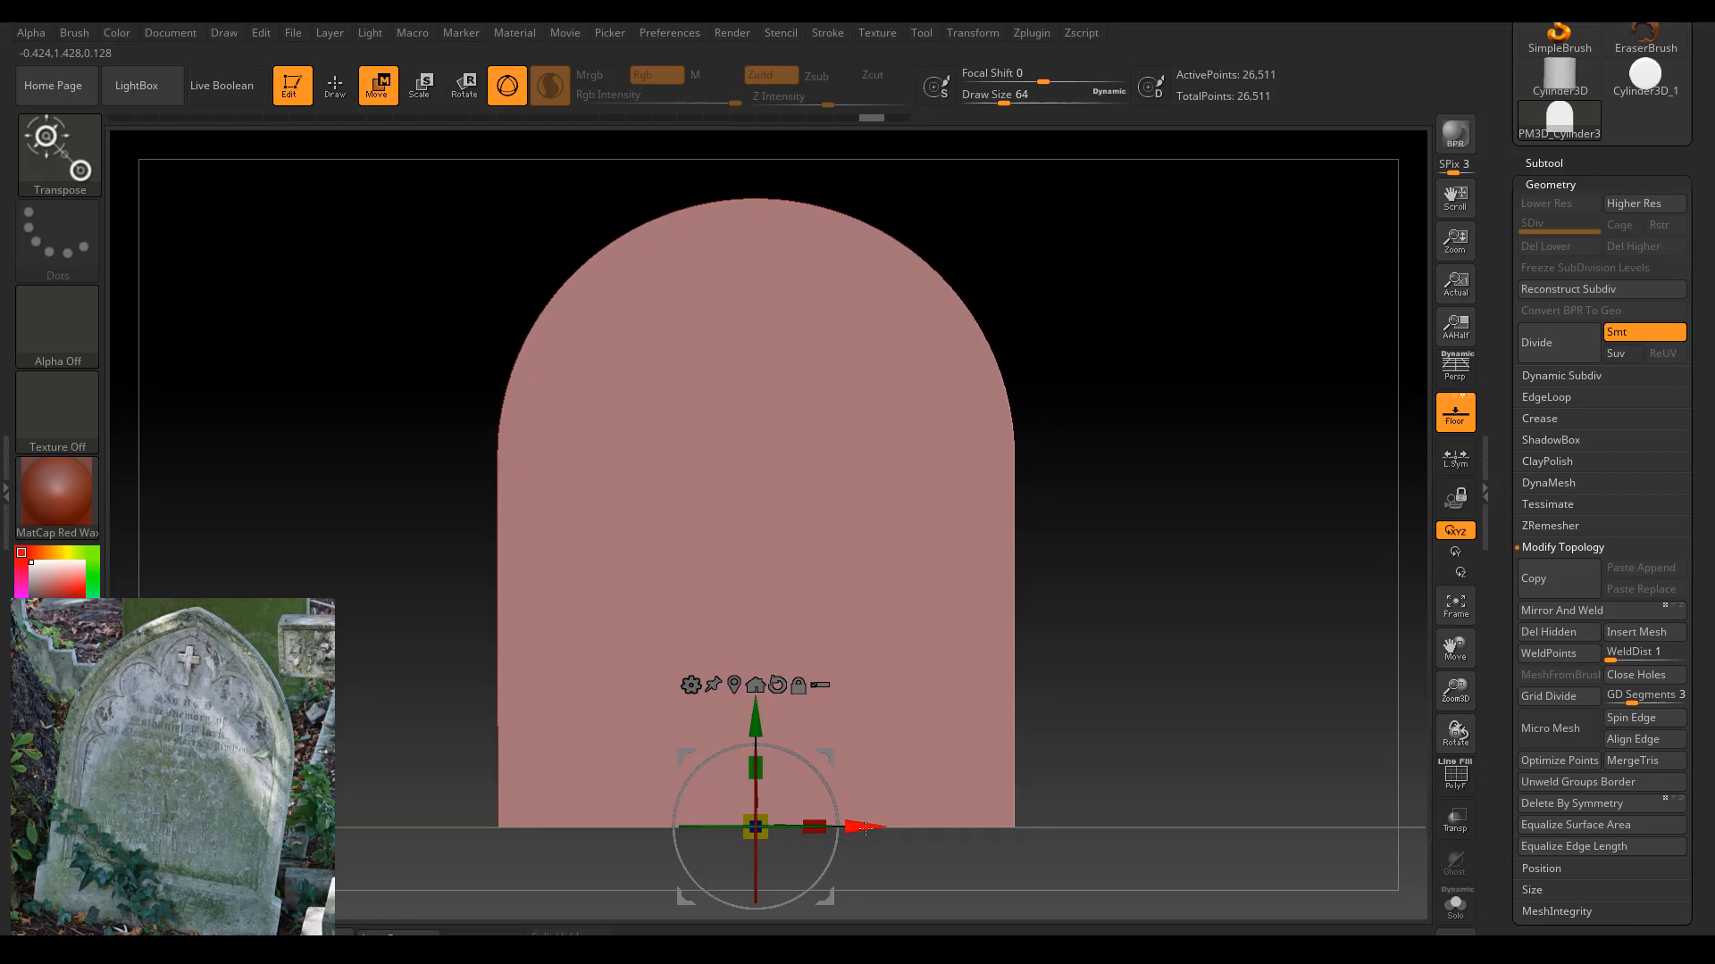
click(1573, 609)
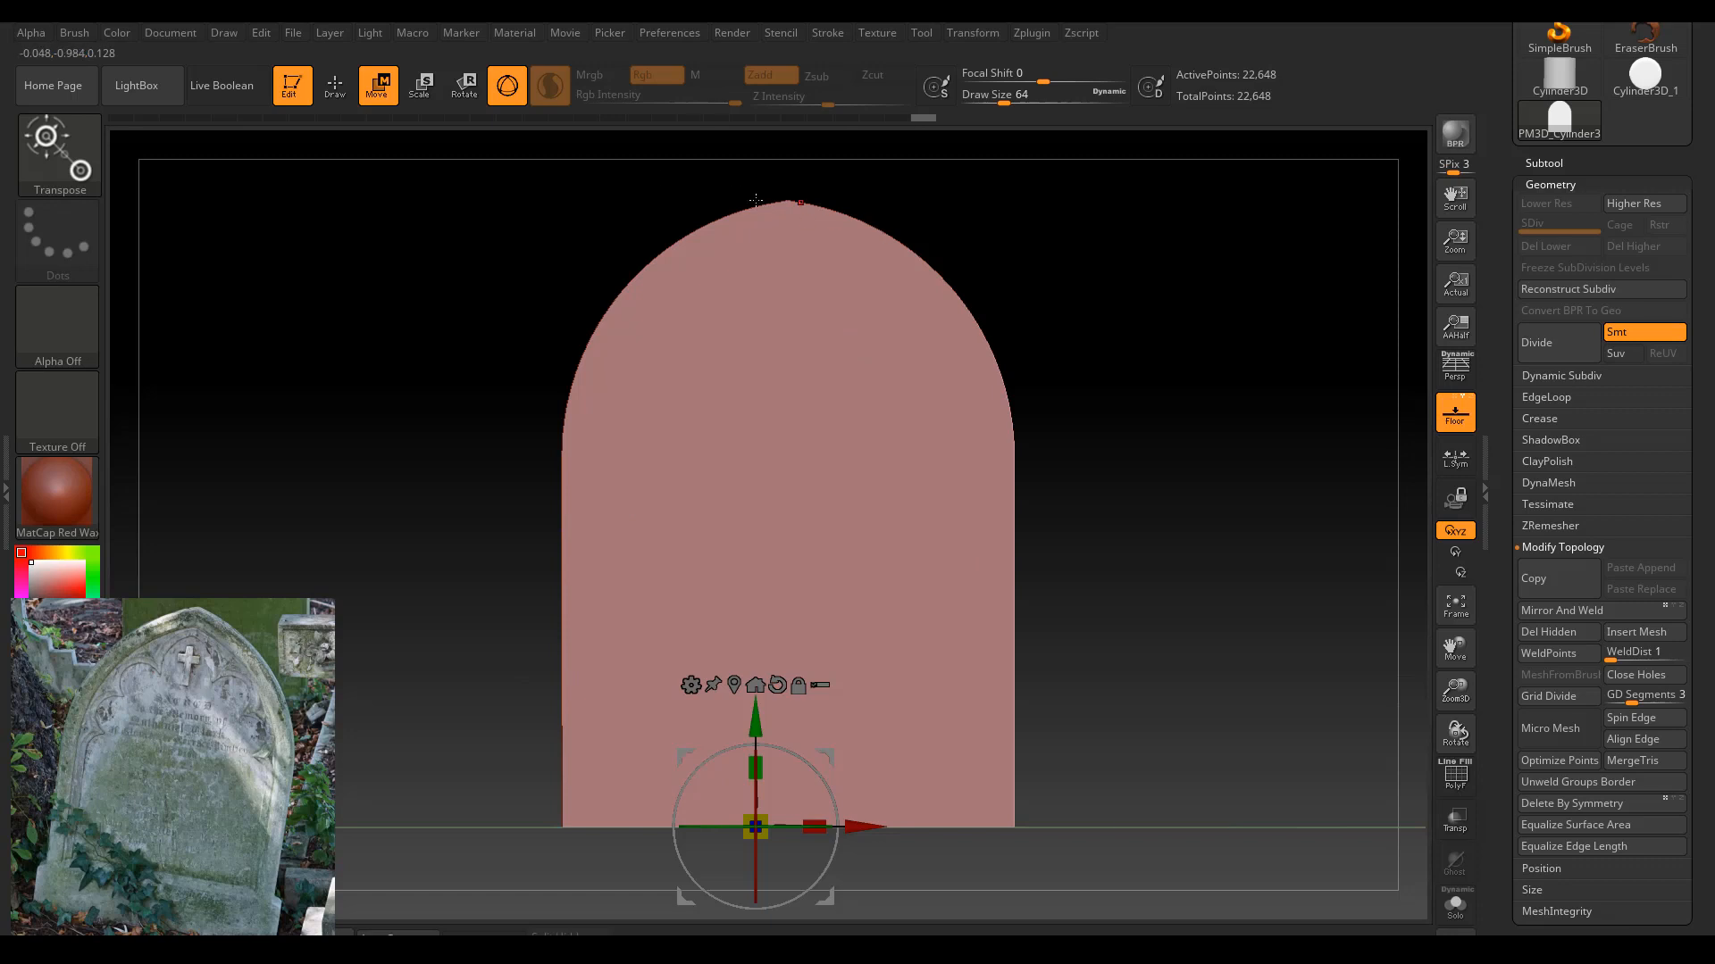
key(ctrl)
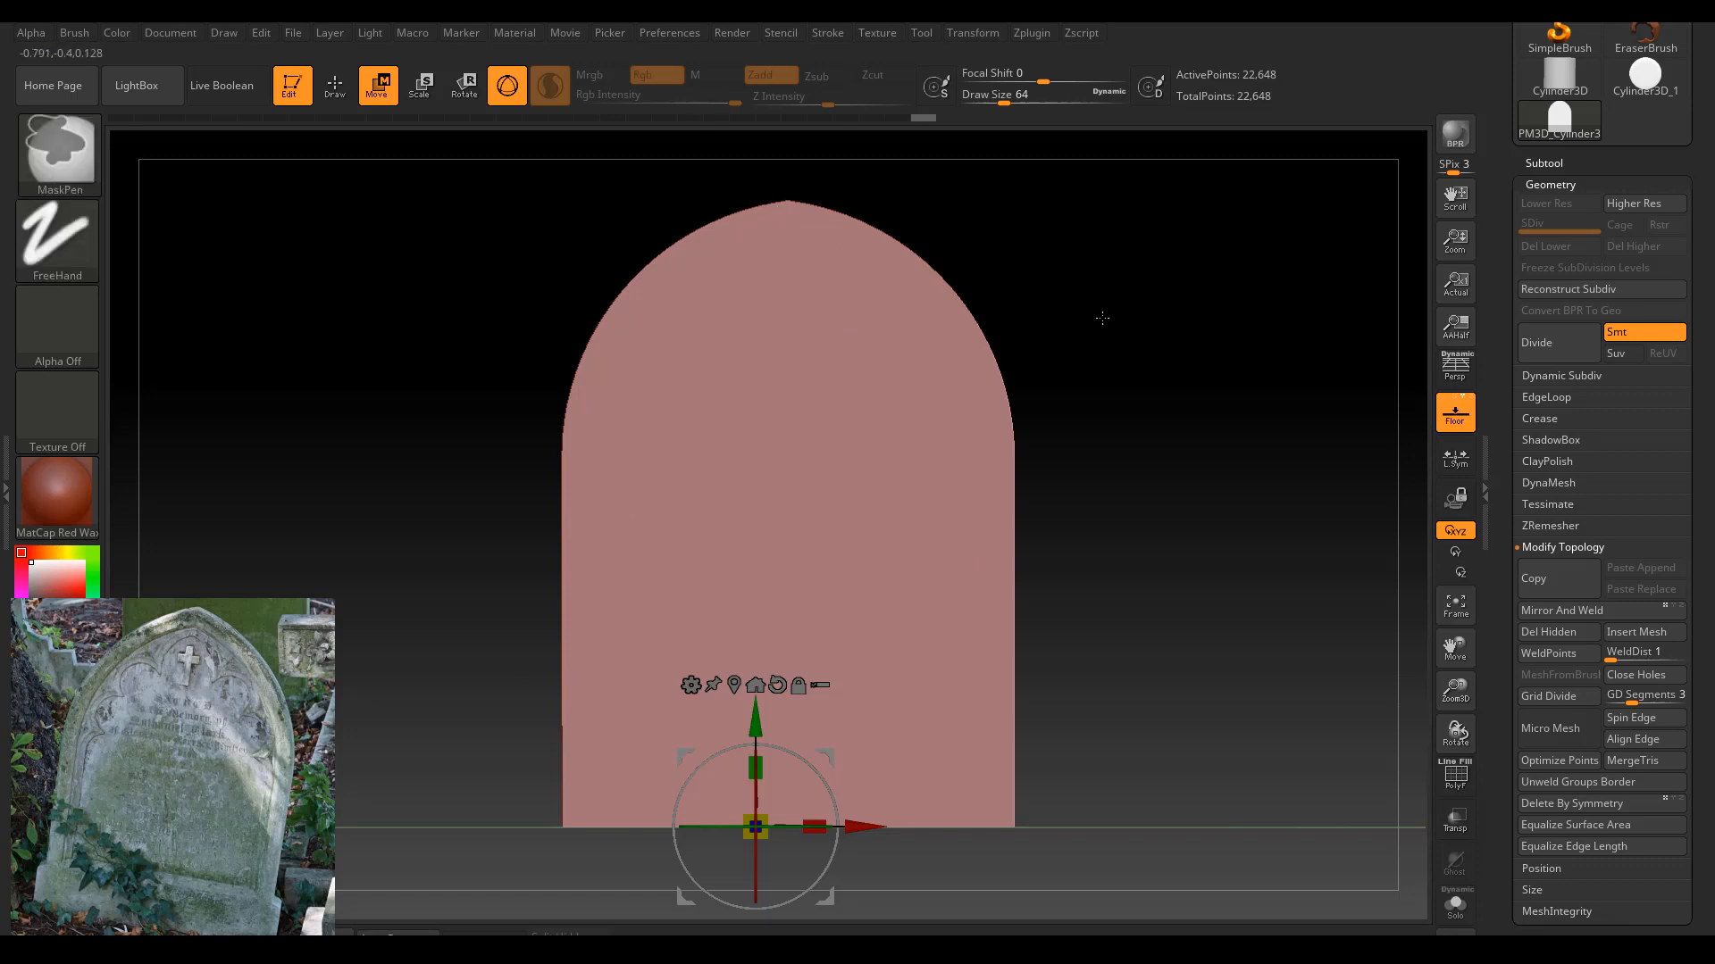
key(ctrl+z)
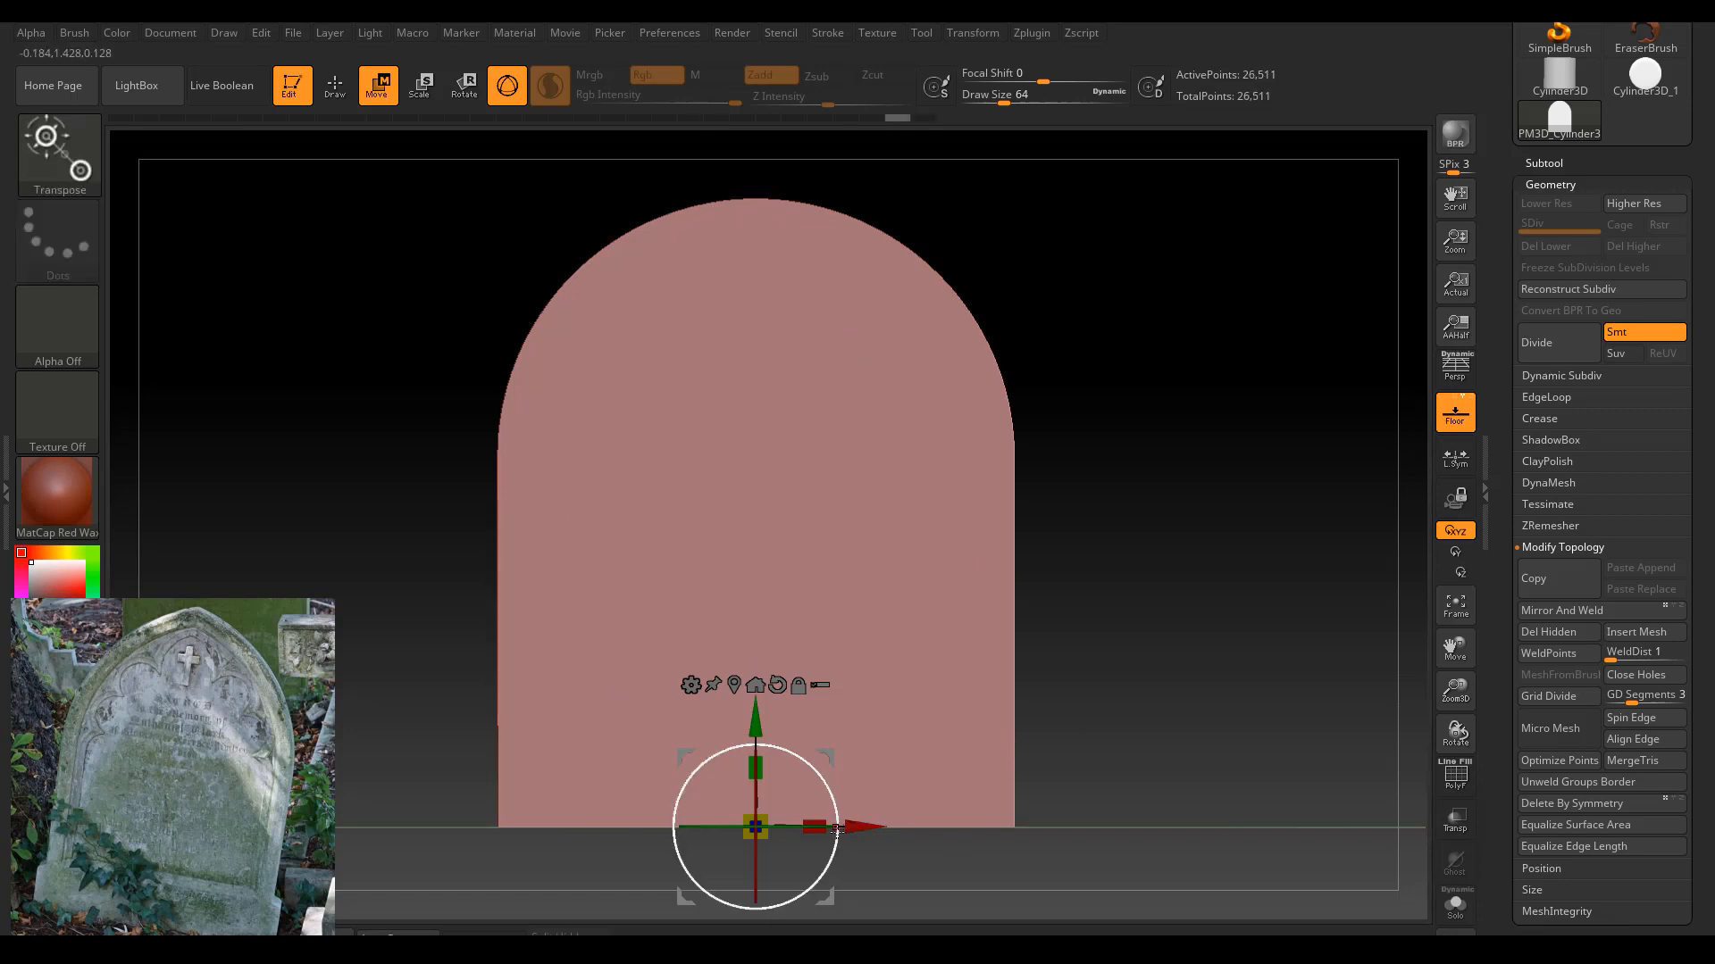
drag(862, 827, 860, 827)
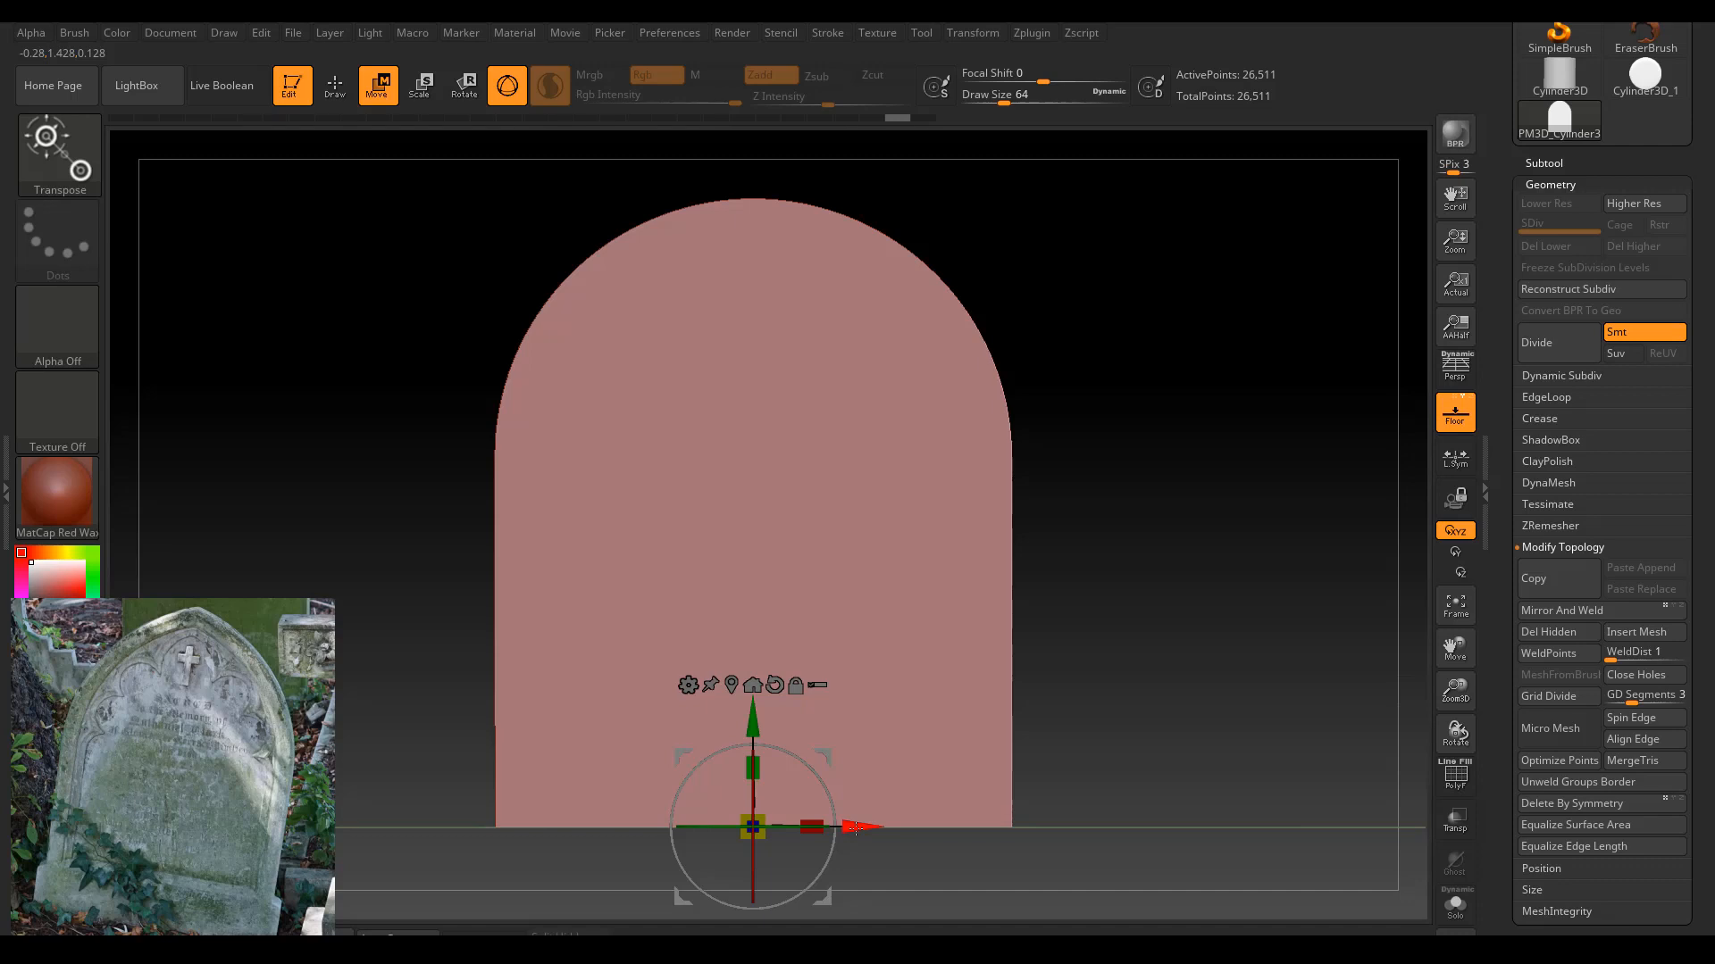
click(1565, 610)
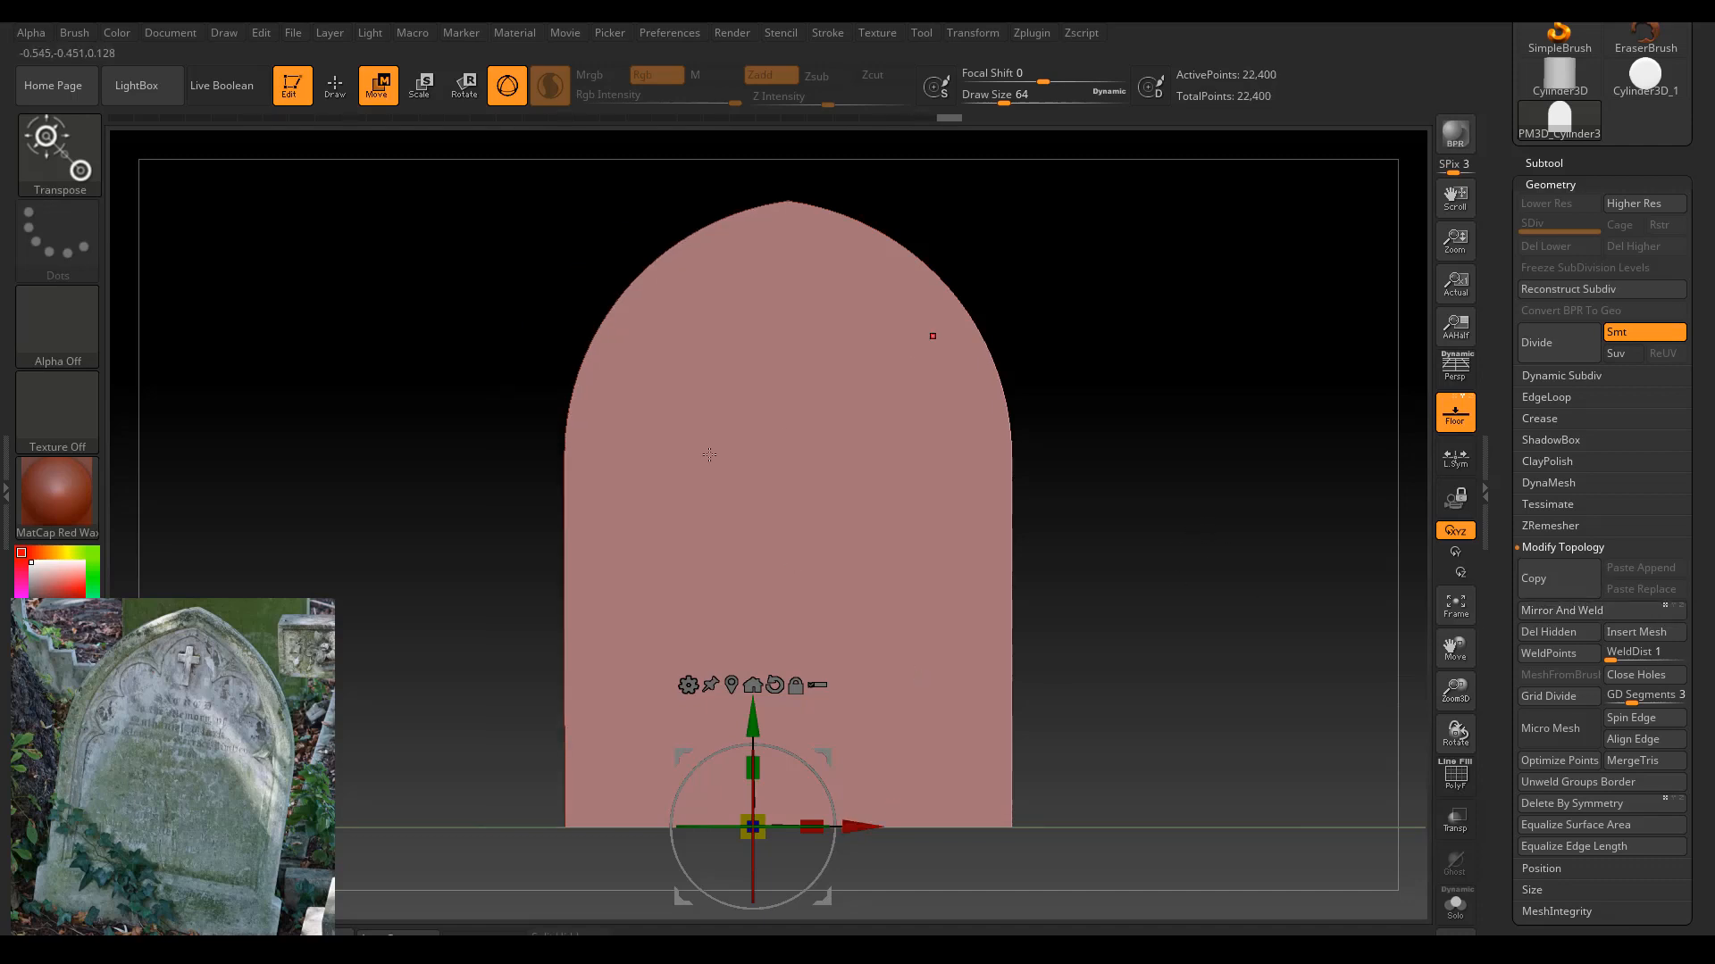
Show the polyframe and remesh the pointed slab with ZRemesher, keeping the same polygon count and polygroups.
mouse_move(1134, 344)
mouse_down()
mouse_move(1187, 360)
mouse_move(1156, 405)
mouse_move(1115, 381)
mouse_move(1124, 345)
mouse_up()
drag(1079, 547, 769, 310)
click(1456, 777)
mouse_move(1168, 414)
mouse_down()
mouse_move(1167, 447)
mouse_move(1122, 498)
mouse_move(1128, 413)
mouse_move(1091, 325)
mouse_move(1152, 384)
mouse_up()
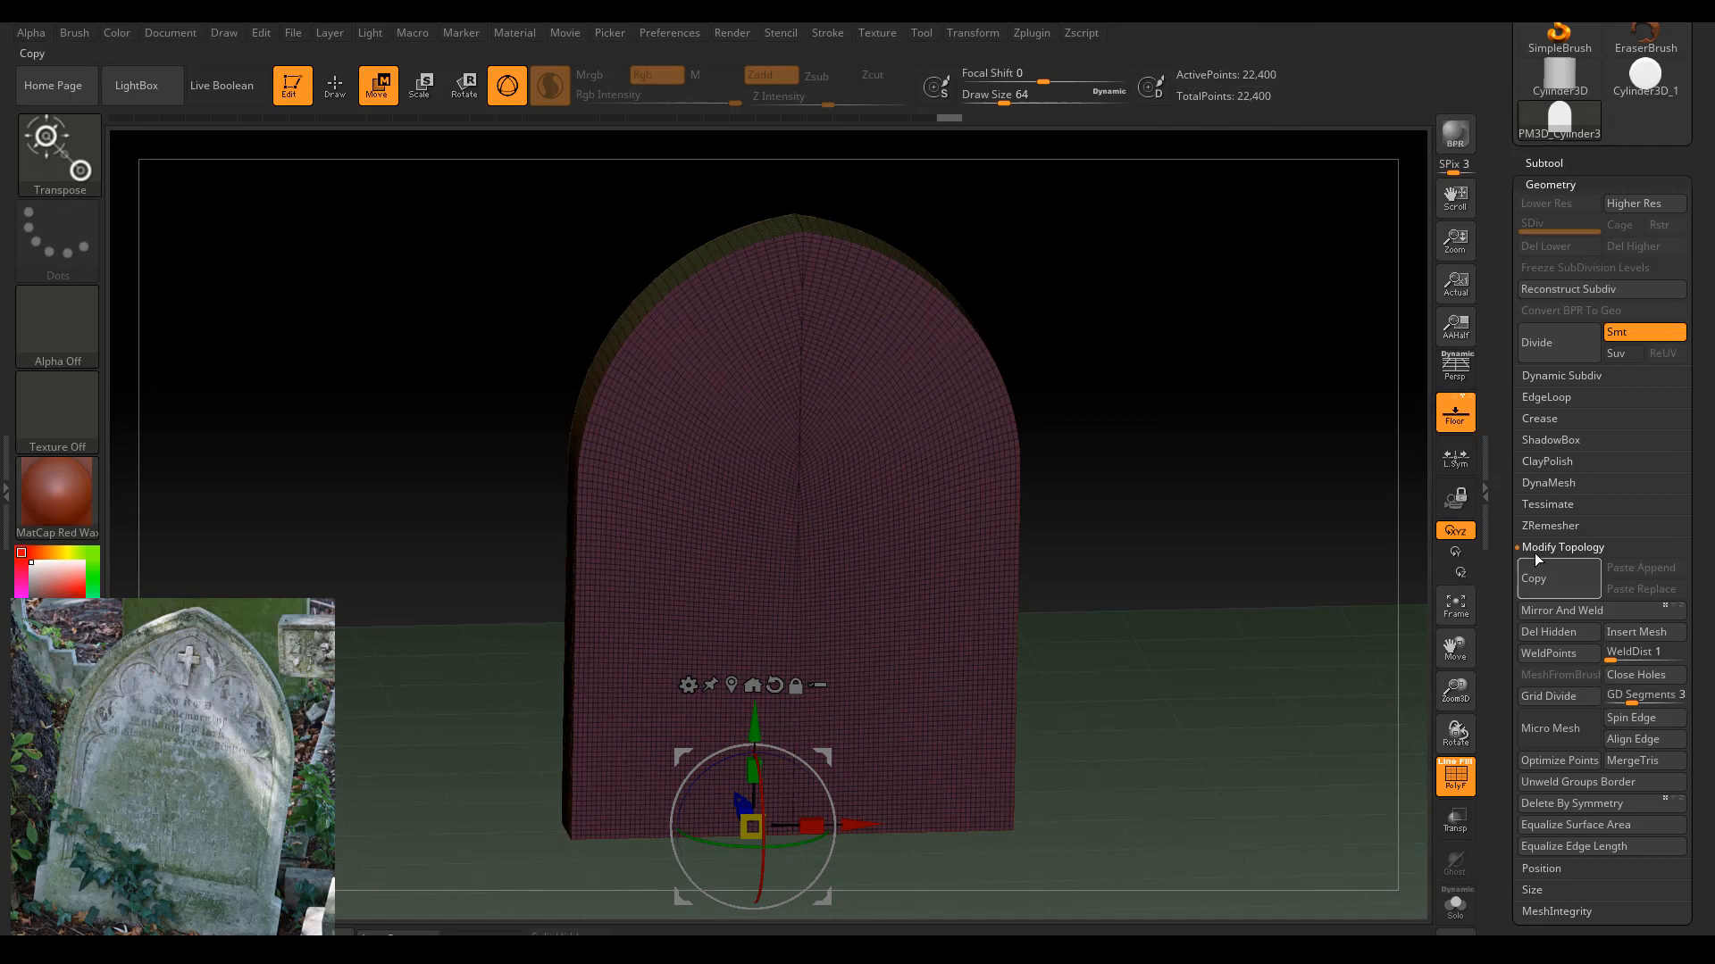
click(1545, 531)
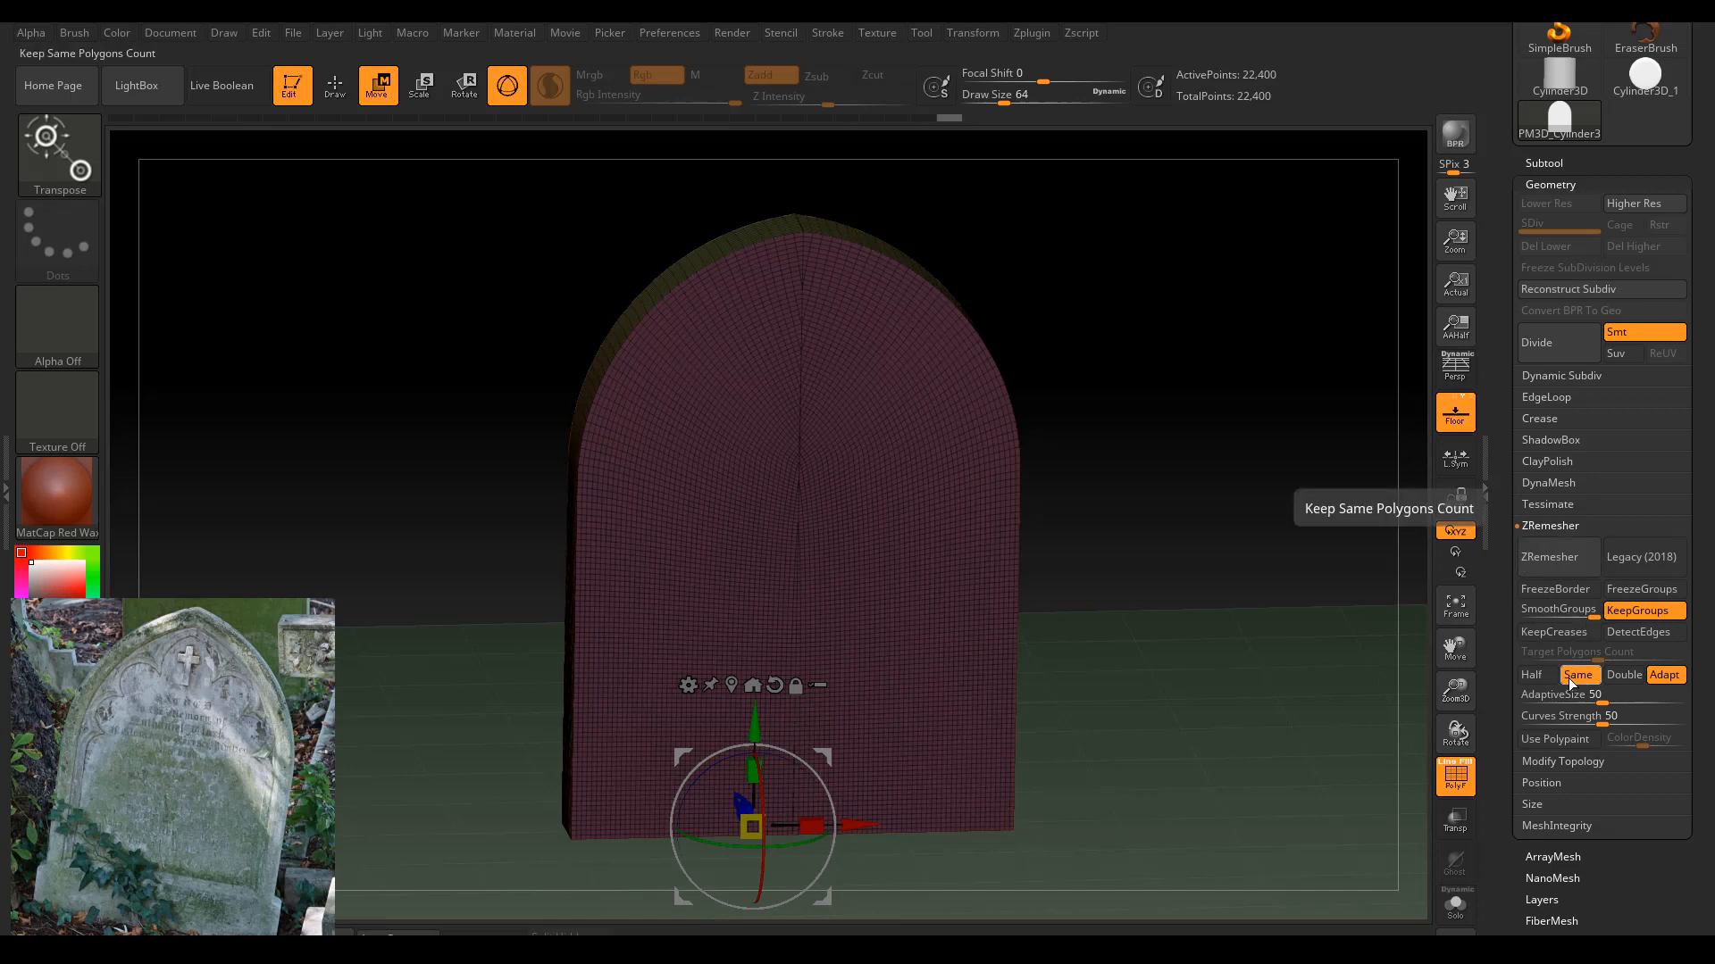
click(1555, 558)
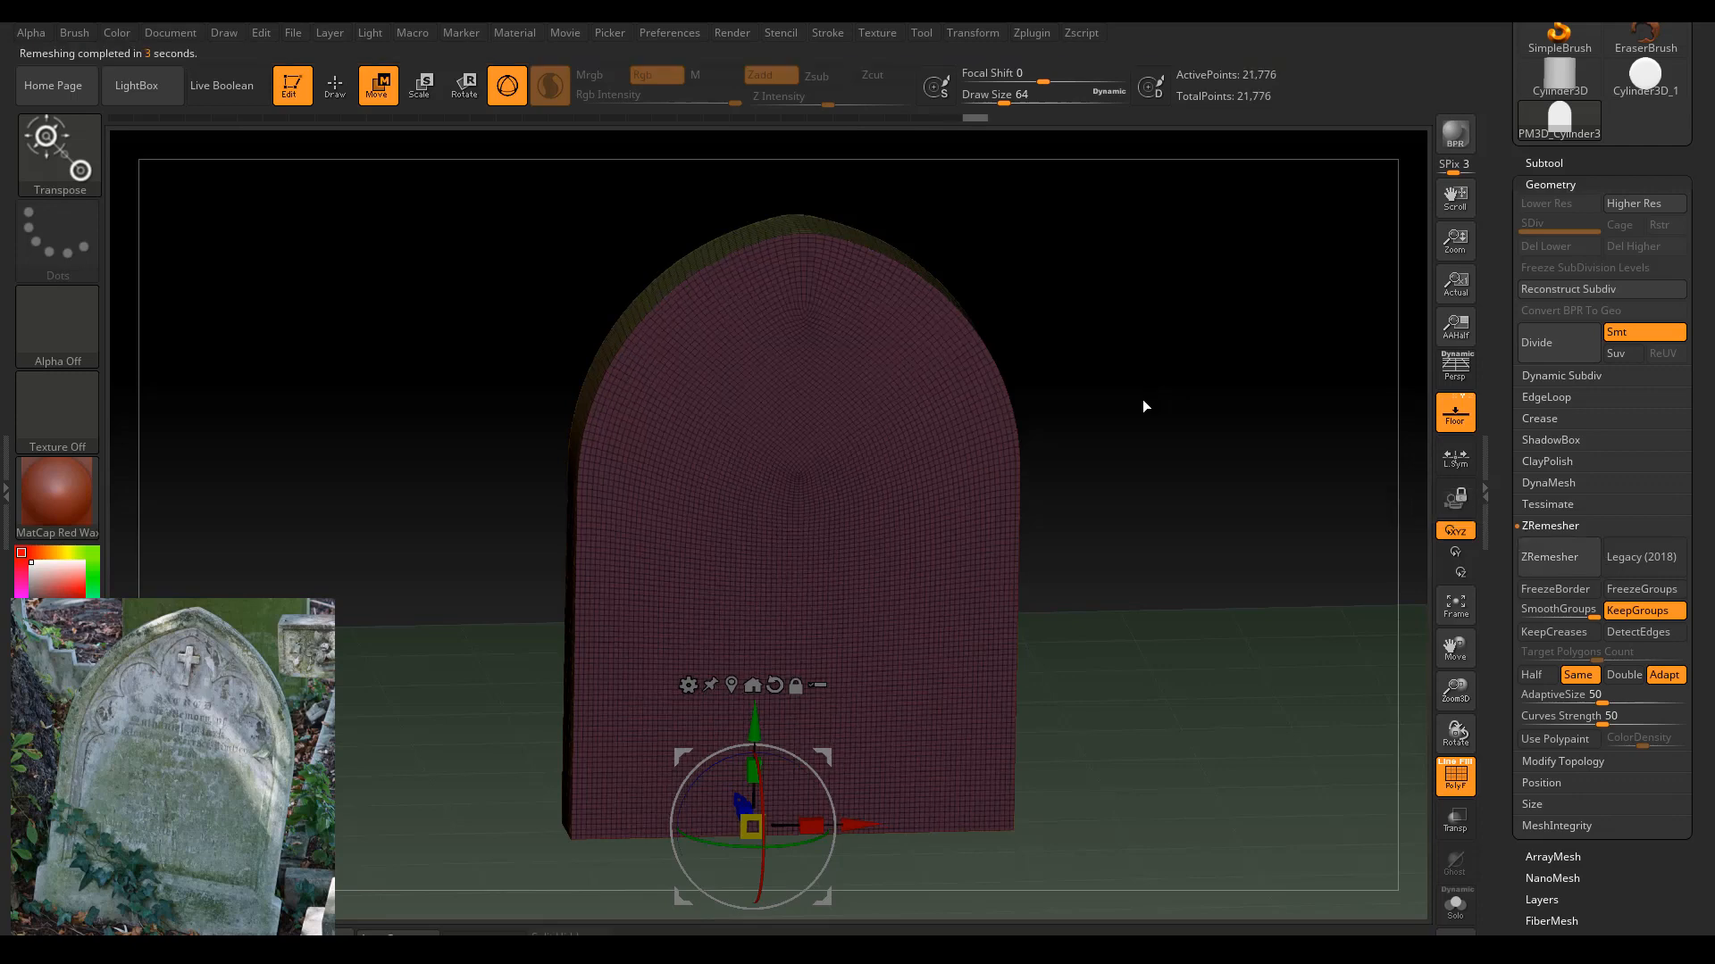
Hide the polyframe and examine the pointed slab's arch and side edges from several angles against the reference photo.
drag(1143, 400, 776, 213)
drag(1052, 266, 1071, 286)
click(1460, 779)
drag(1235, 524, 1191, 458)
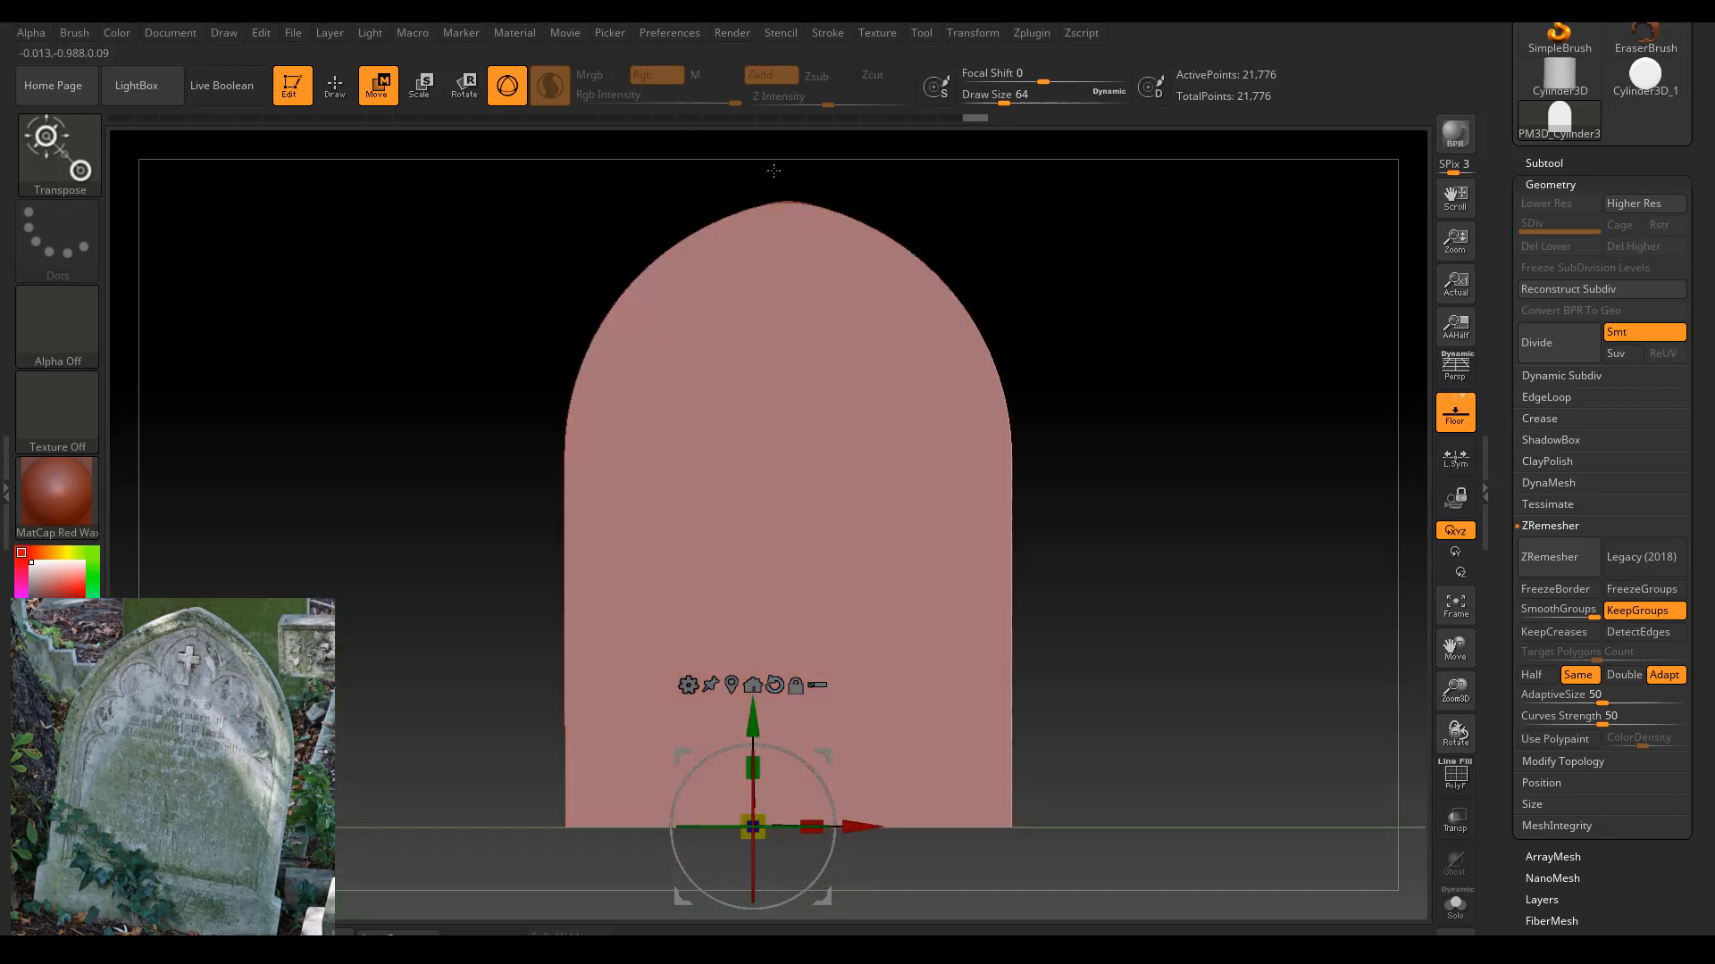
drag(1168, 416, 1119, 428)
drag(355, 300, 495, 280)
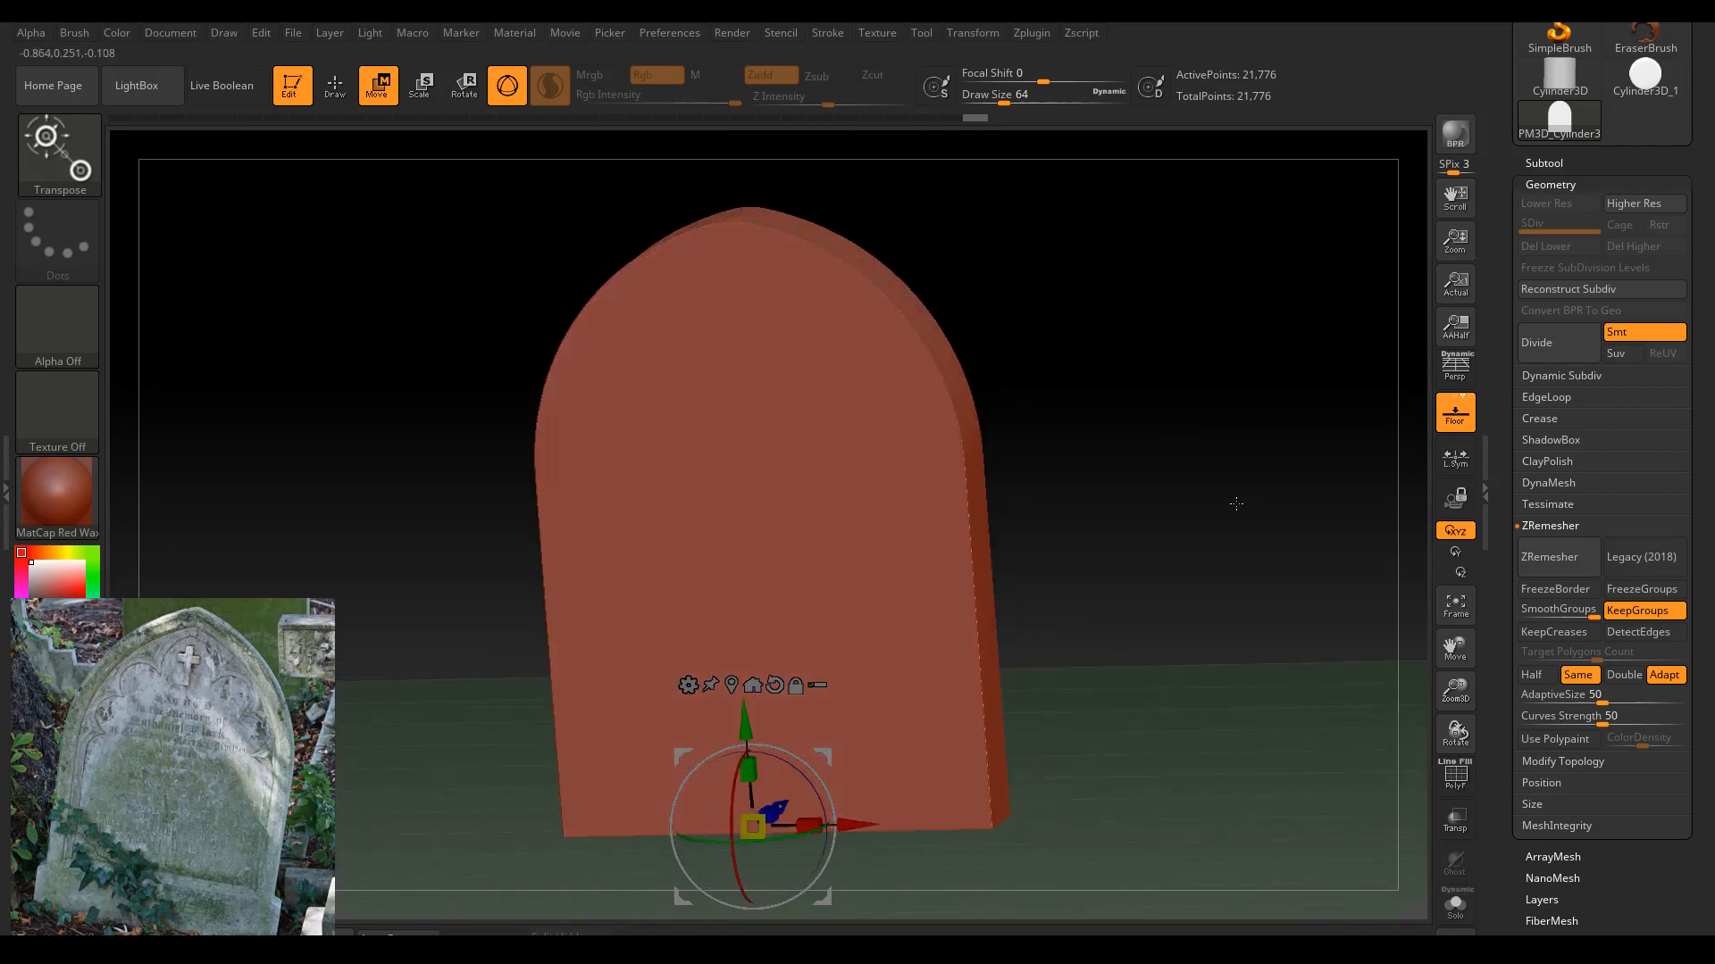
drag(1149, 451, 1114, 452)
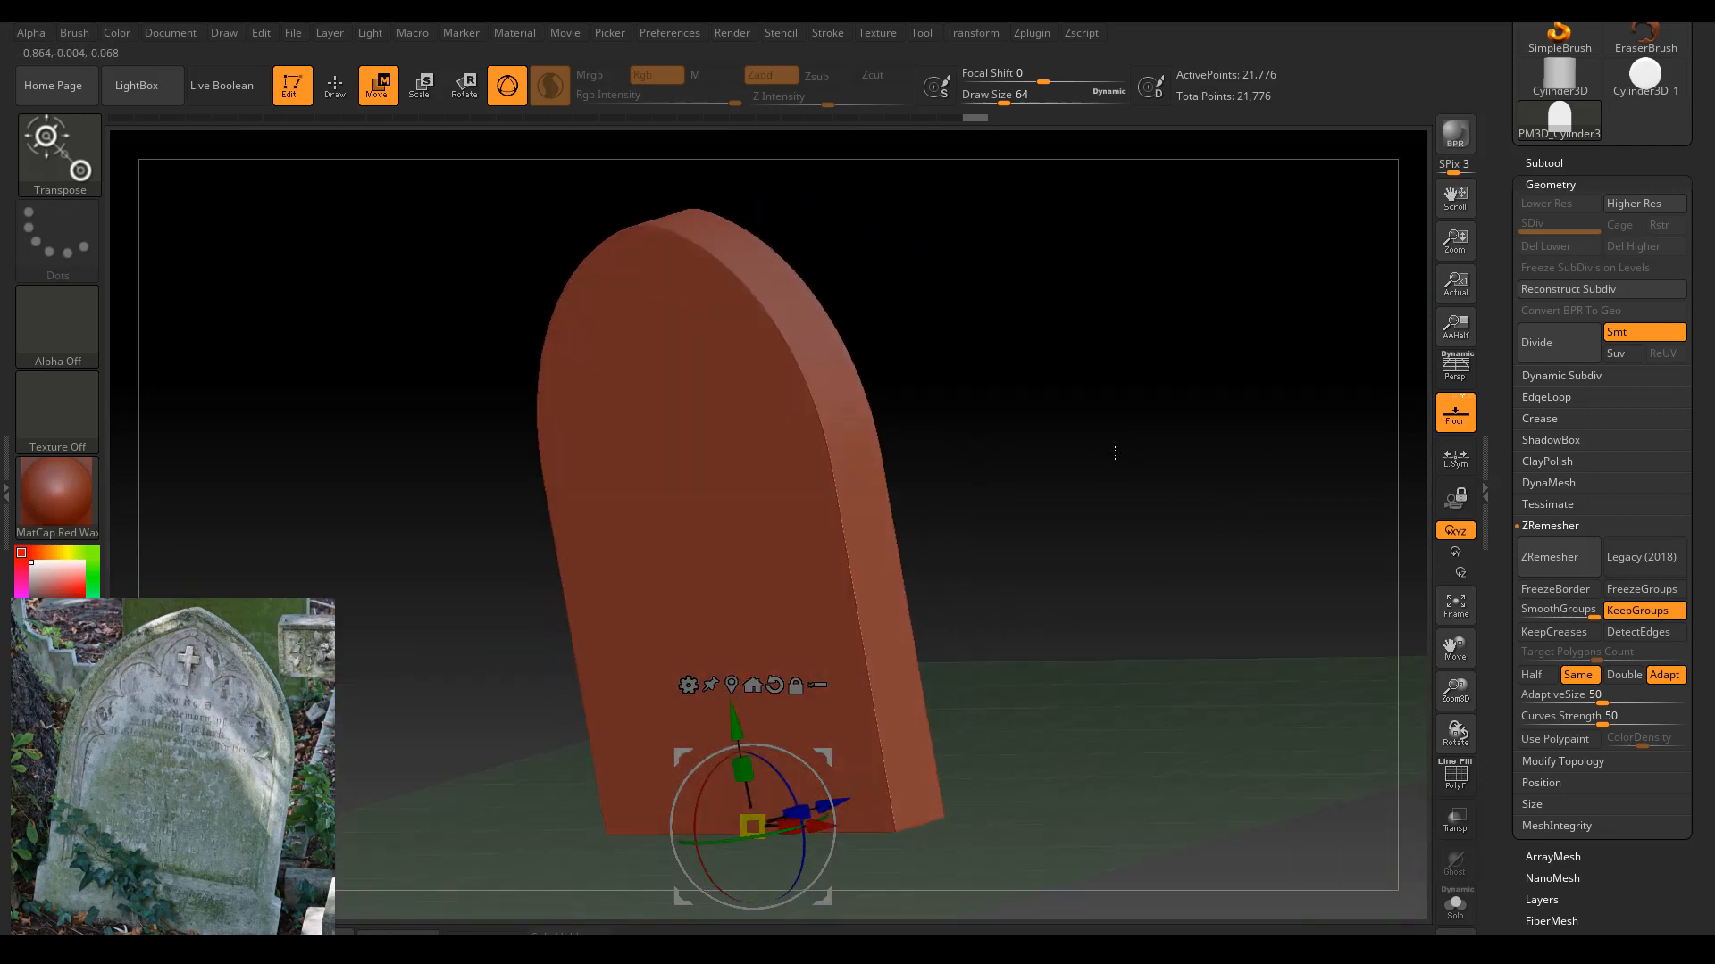
drag(945, 317, 702, 258)
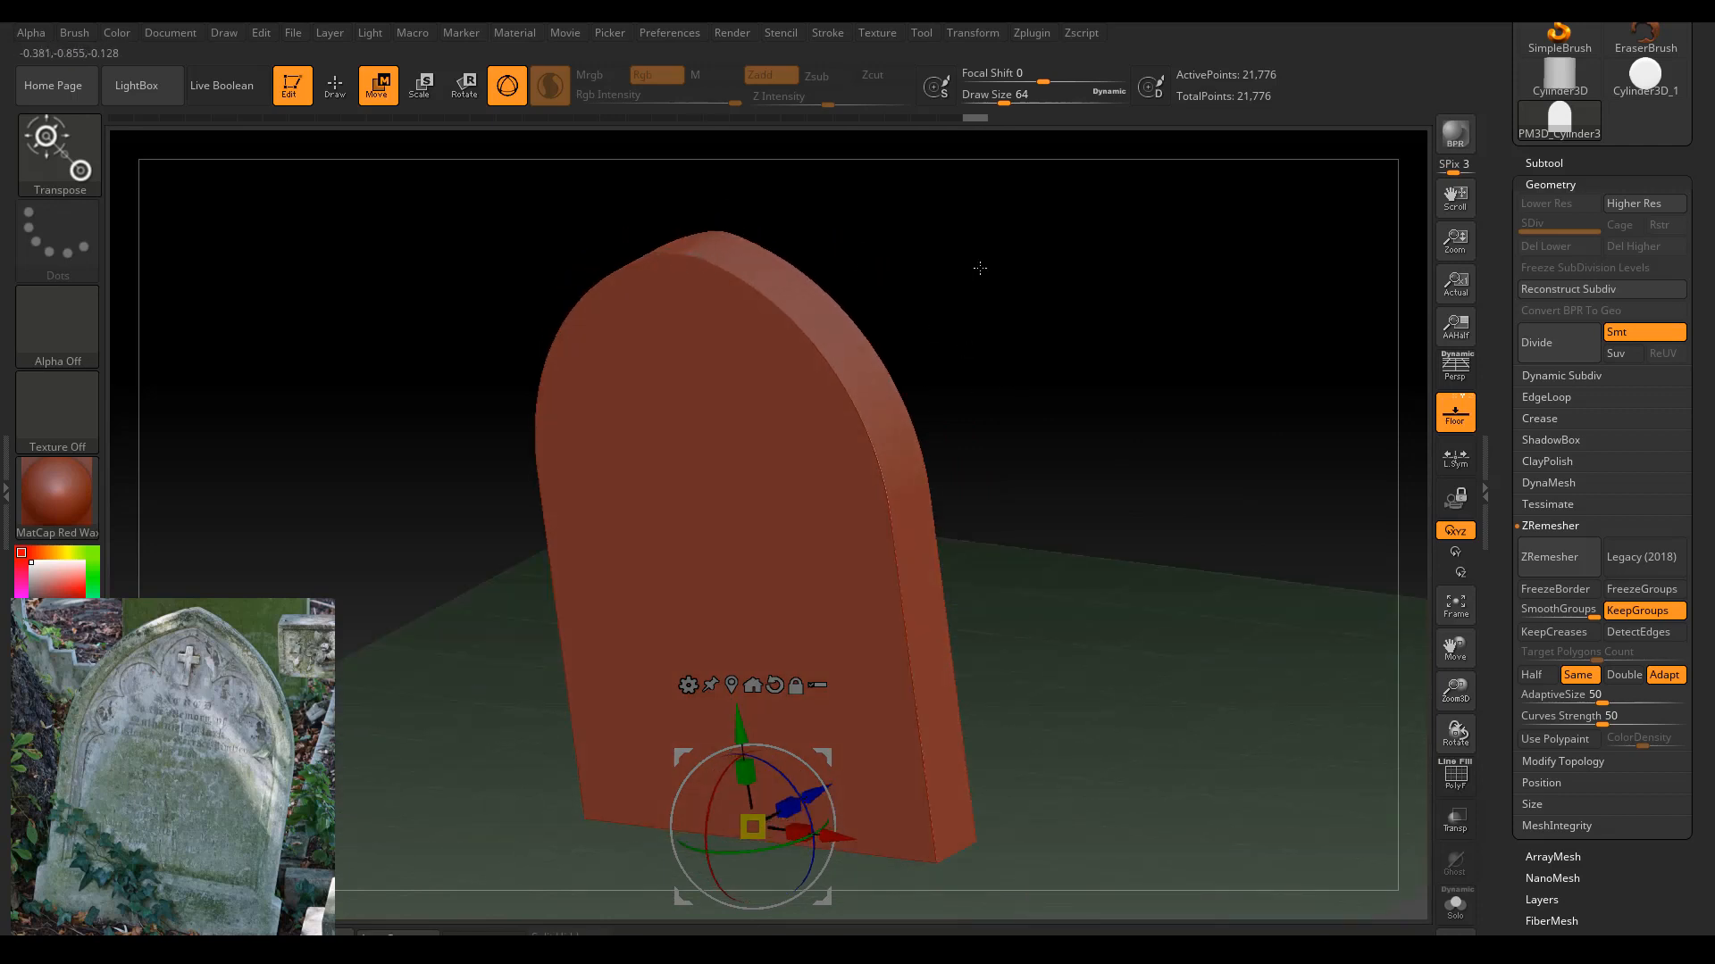
drag(980, 268, 611, 353)
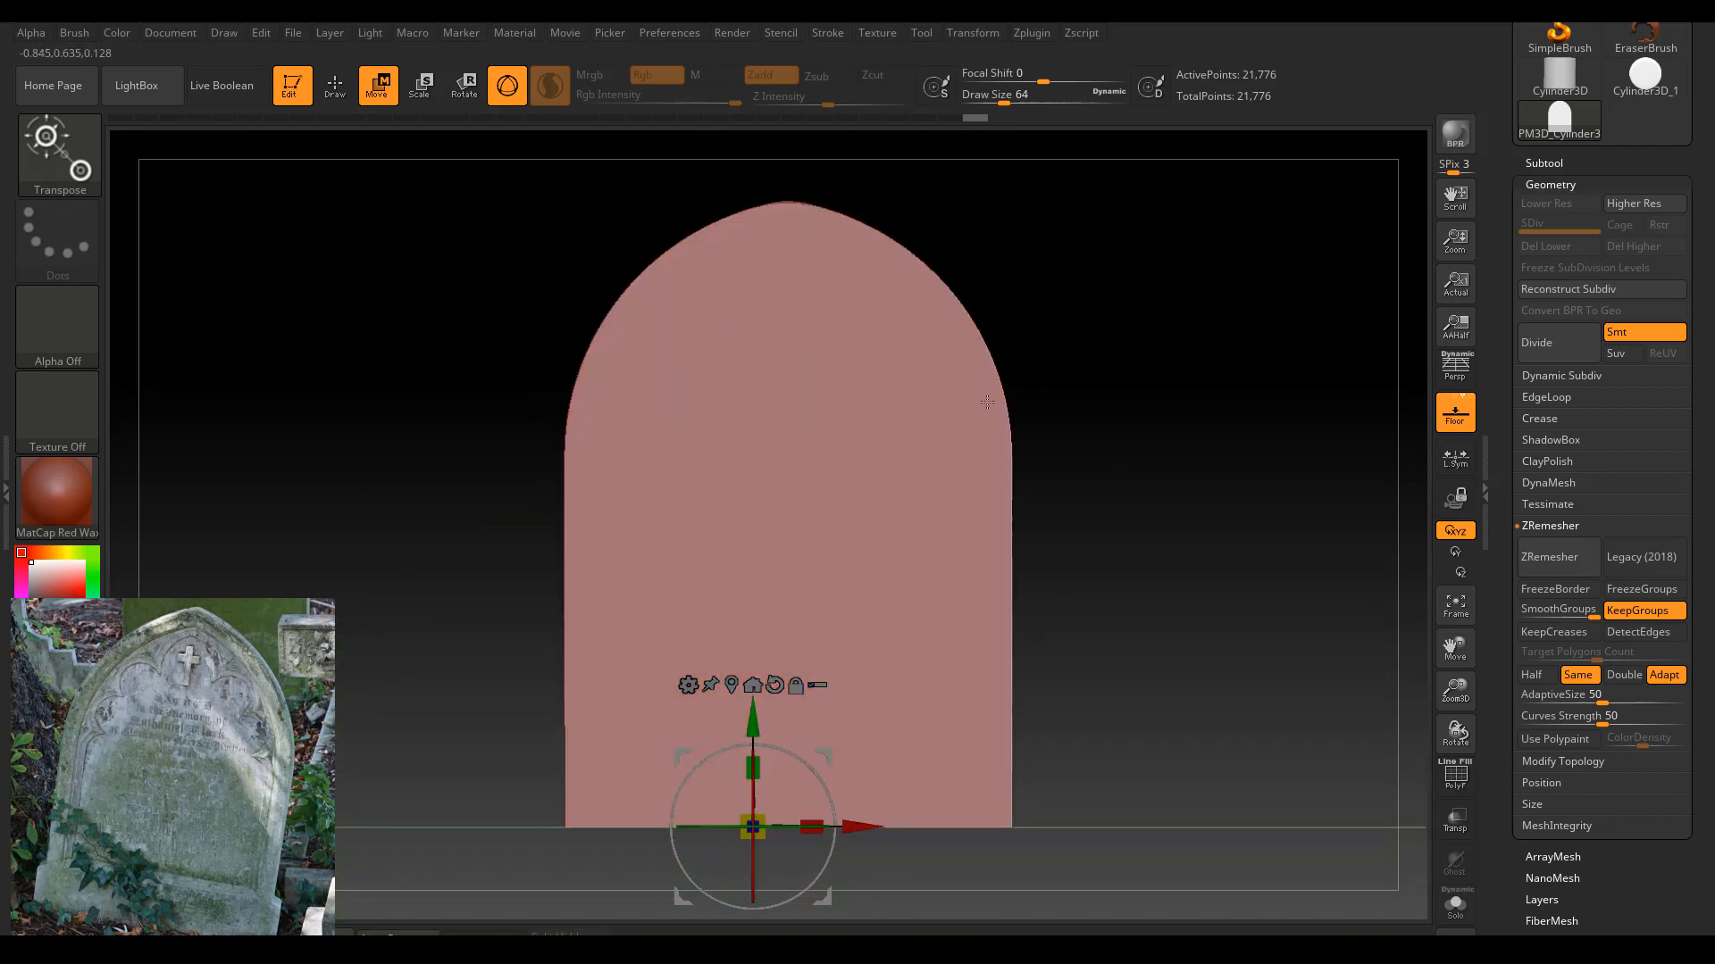
drag(987, 402, 1212, 574)
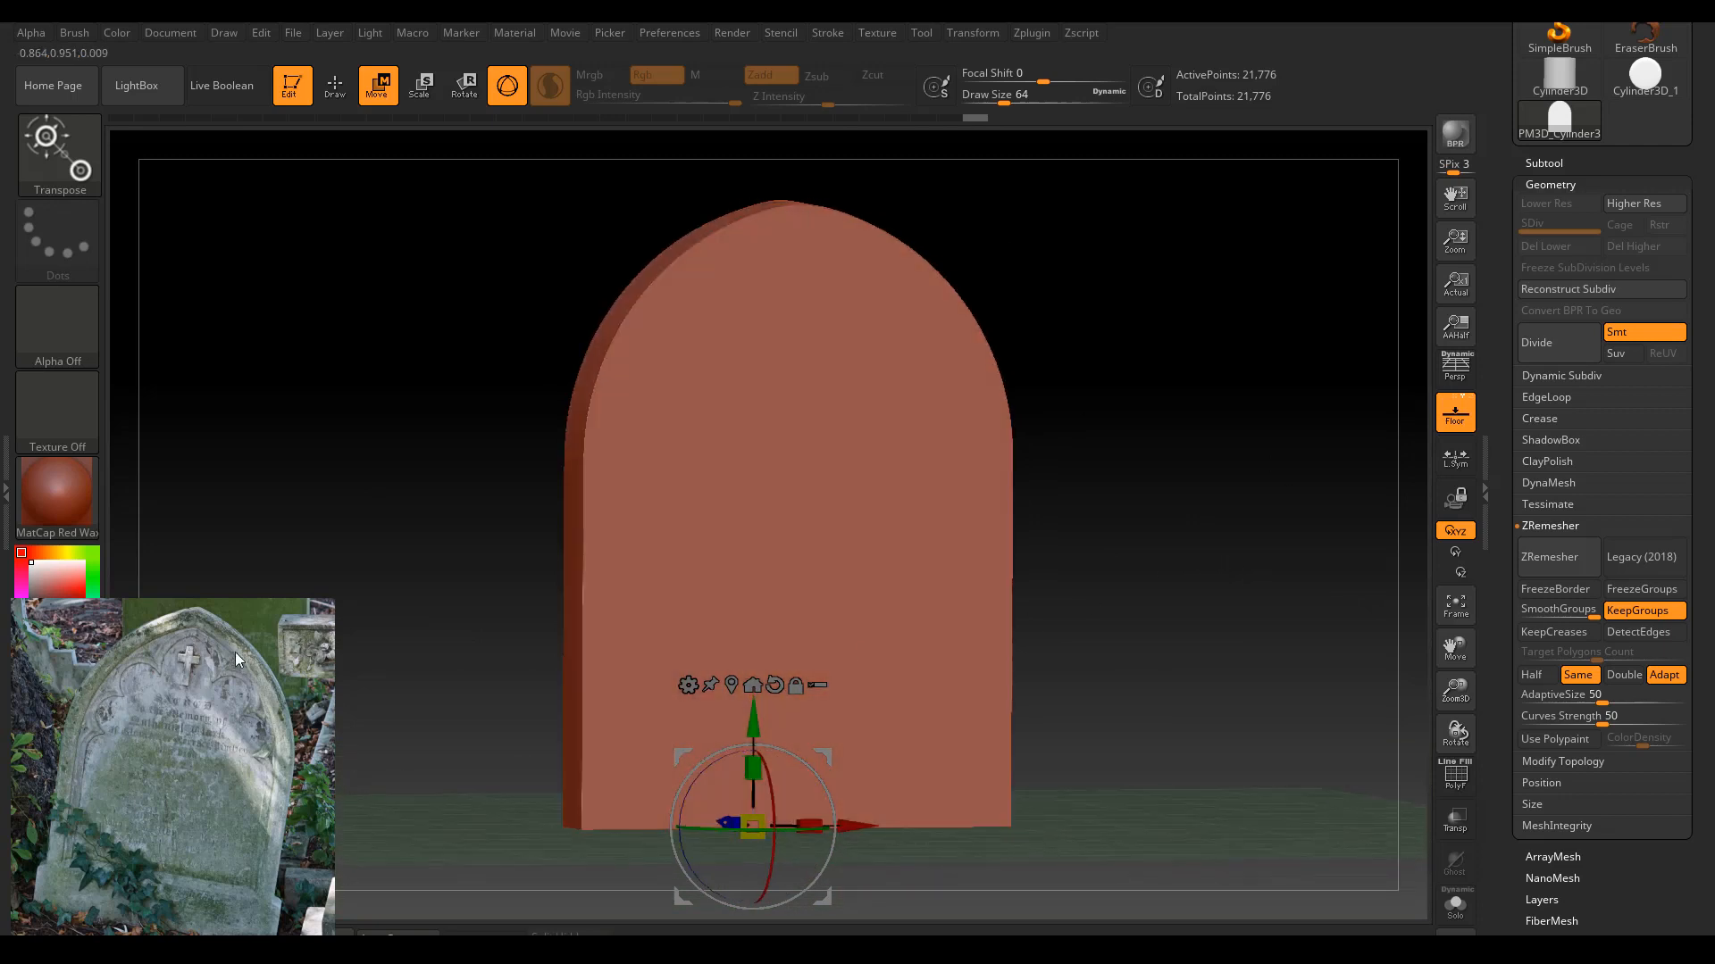
drag(1193, 557, 1281, 365)
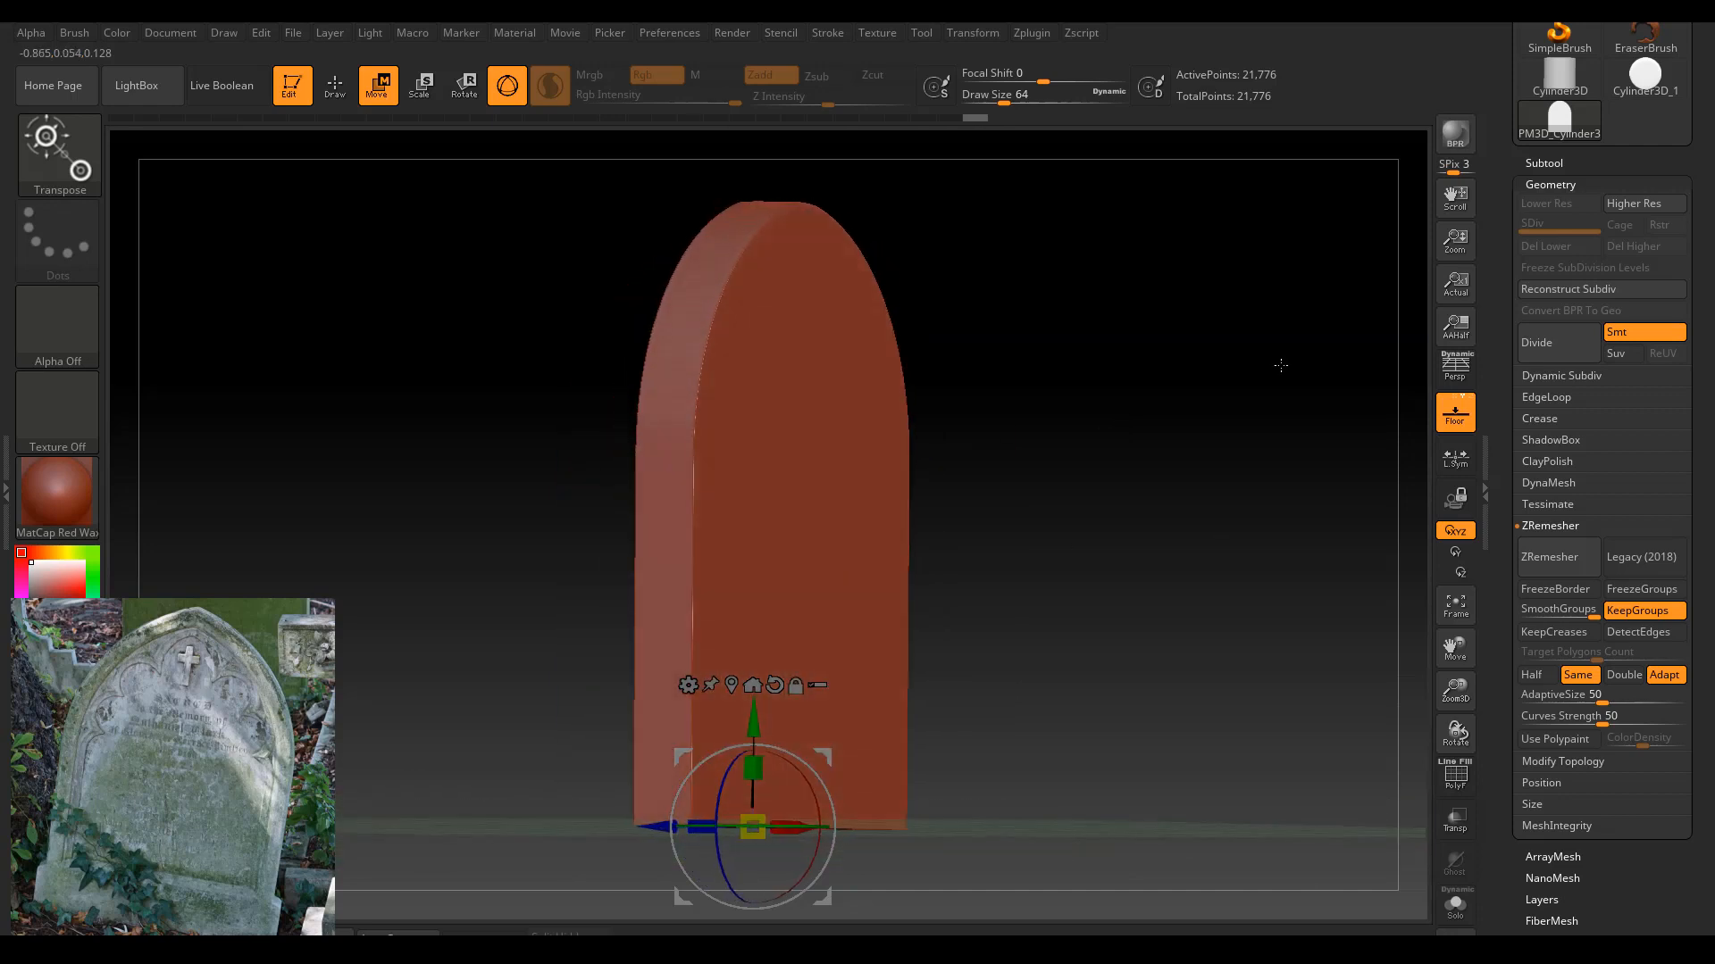
Duplicate the slab subtool and move the copy along its Z axis to stand clear of the original.
click(1555, 163)
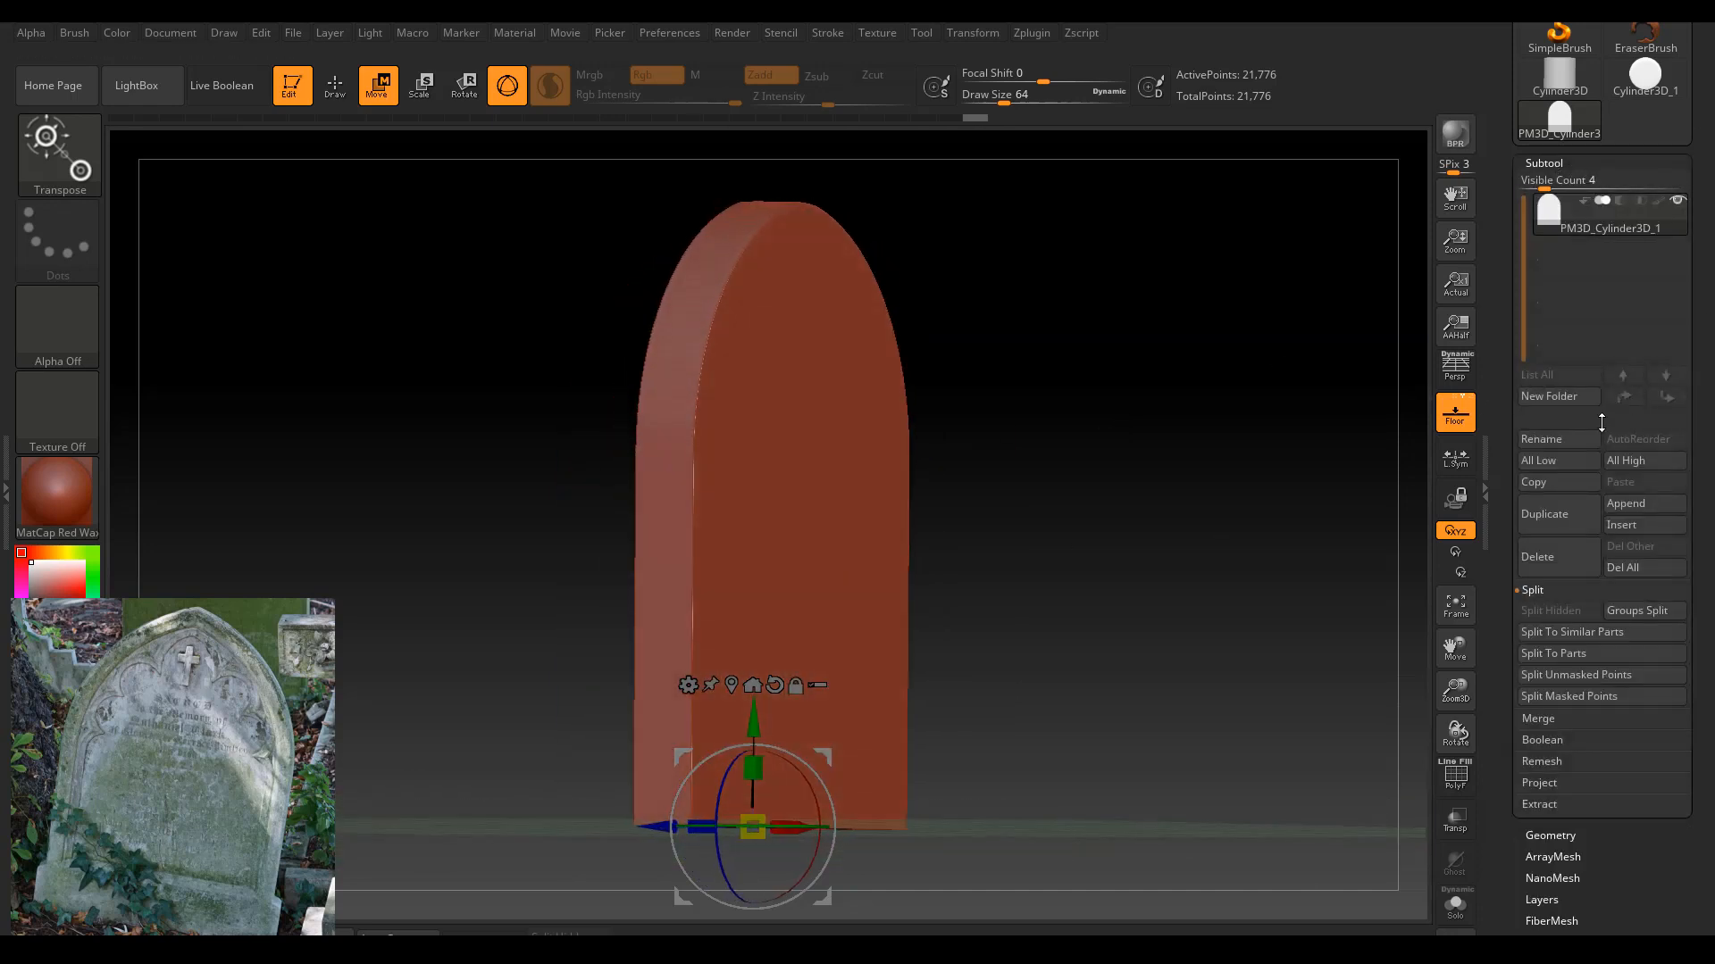
click(1556, 526)
drag(938, 786, 750, 779)
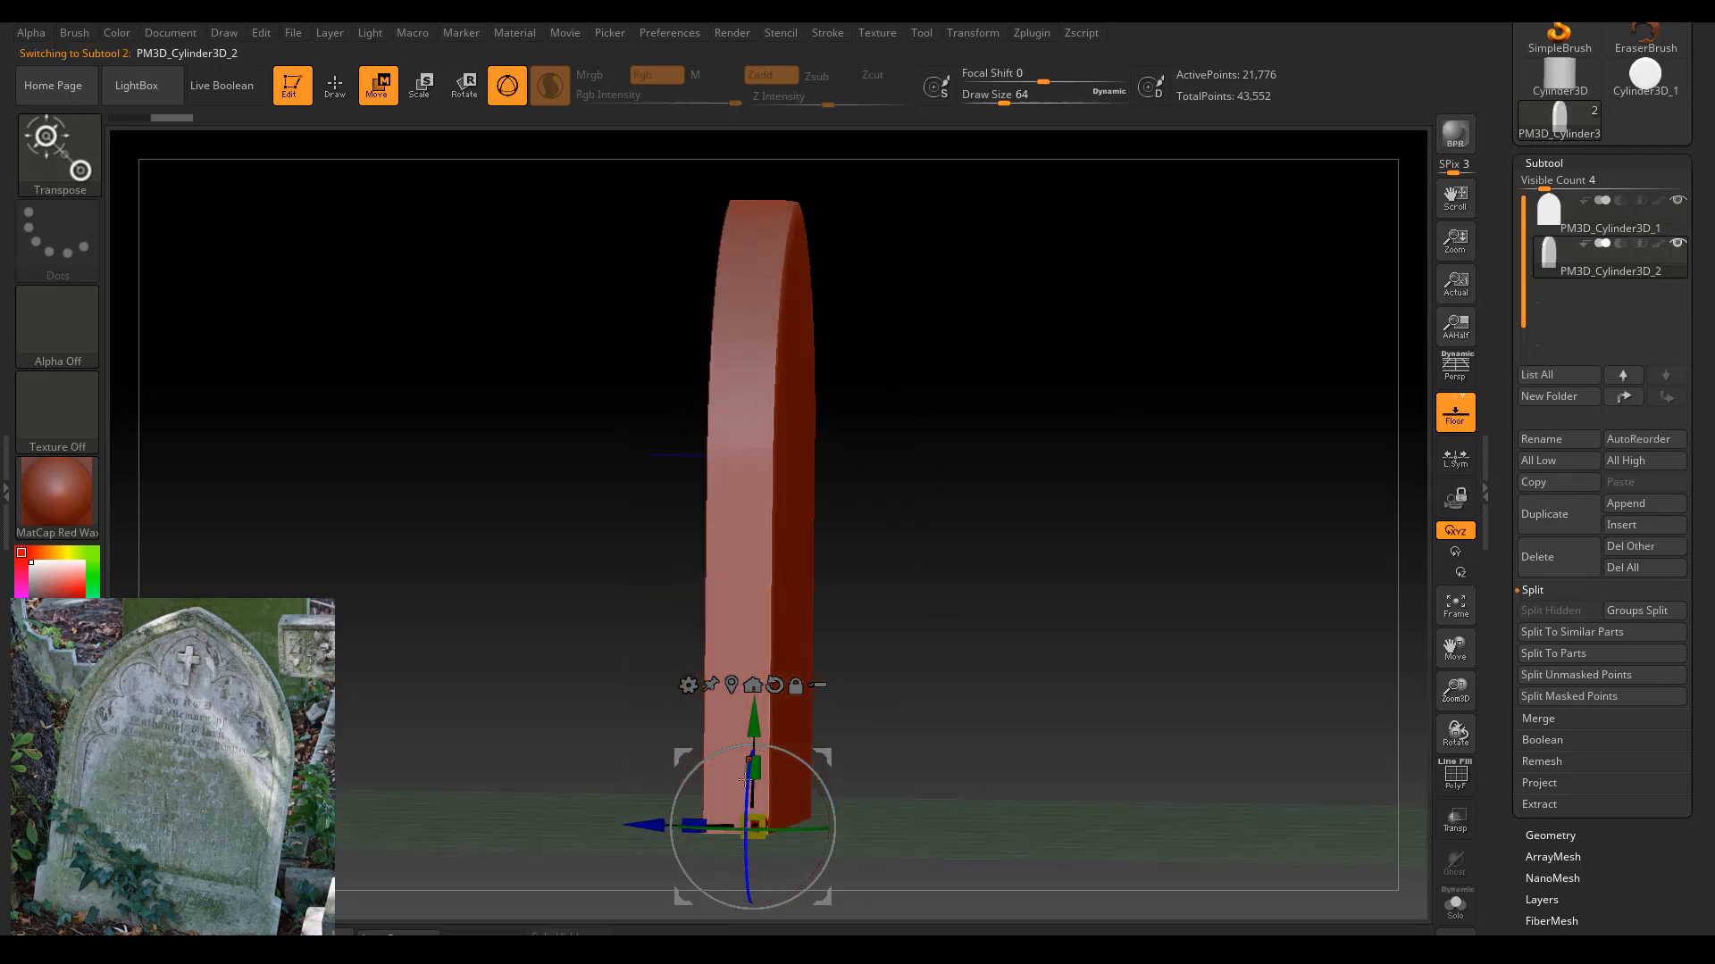
drag(632, 826, 731, 823)
drag(949, 491, 978, 508)
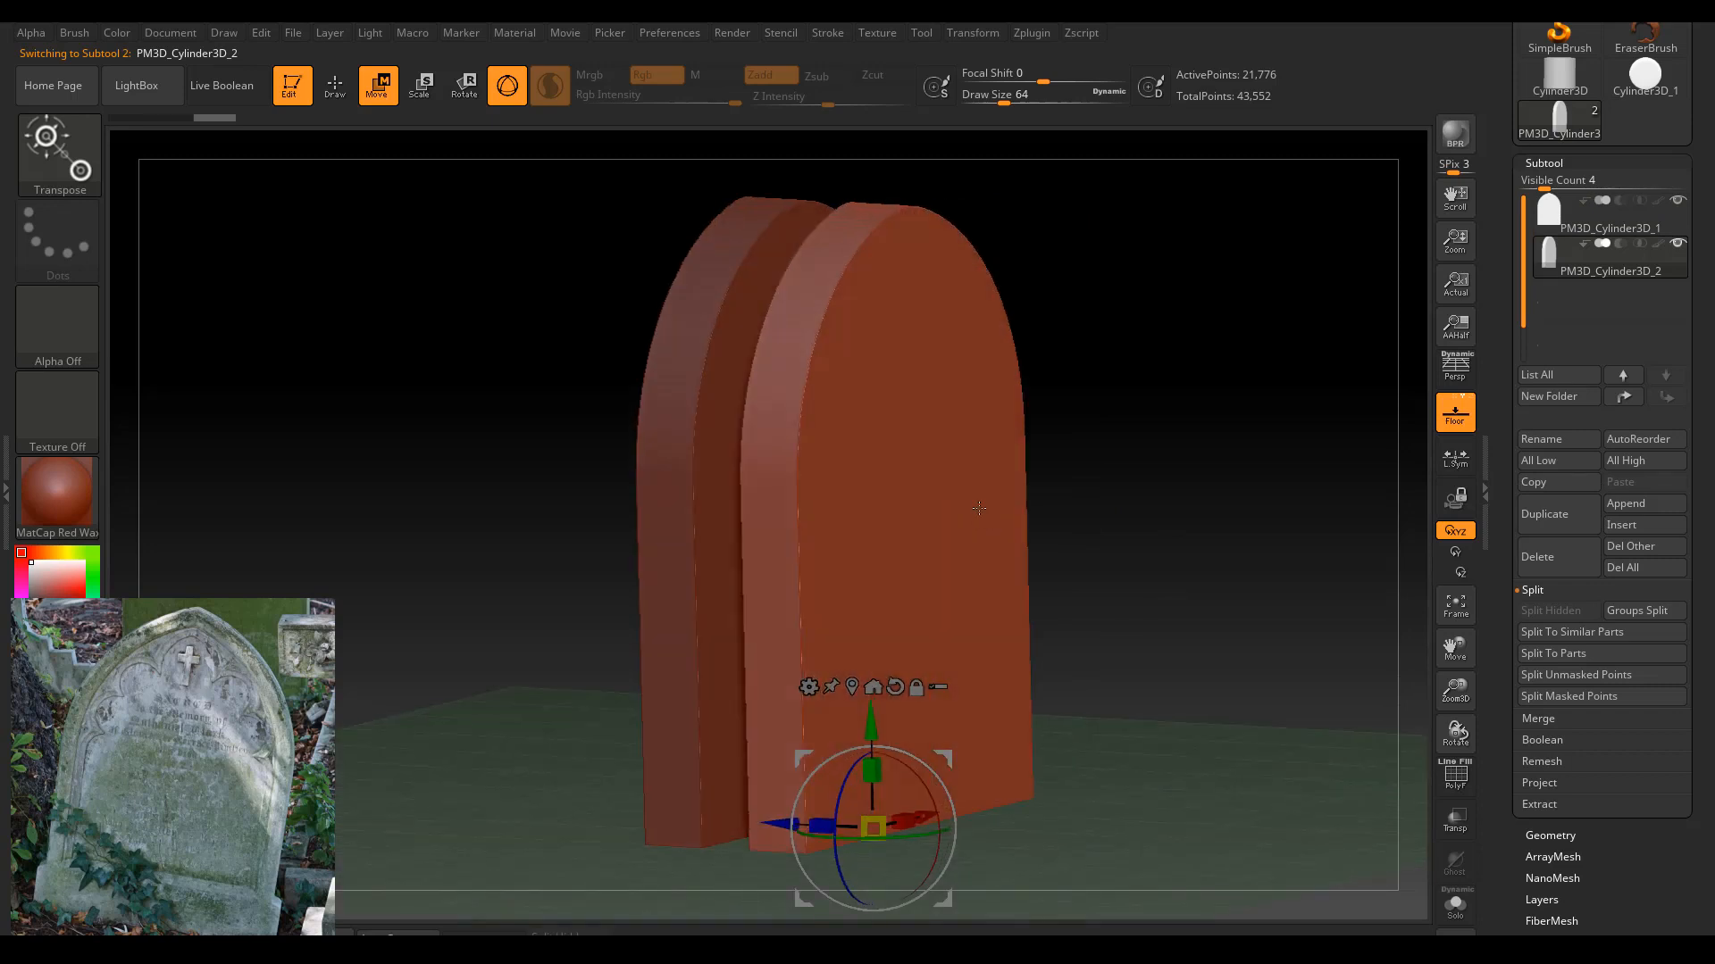
shift+drag(1121, 570, 1082, 560)
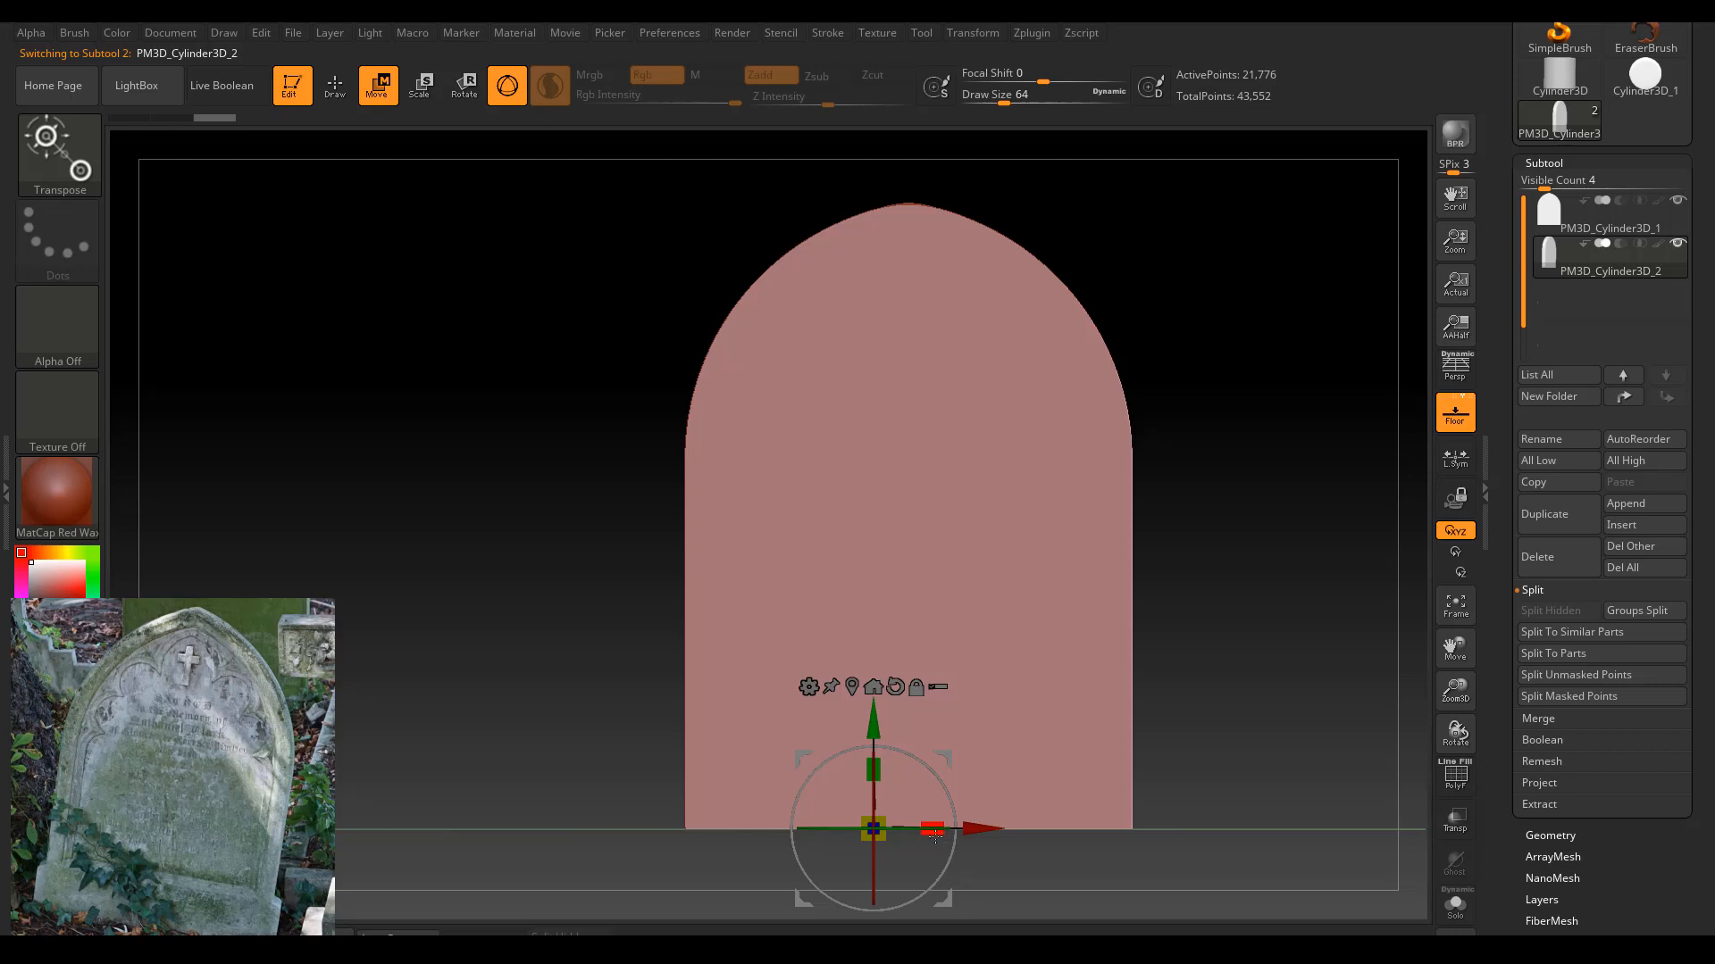
drag(935, 835, 913, 839)
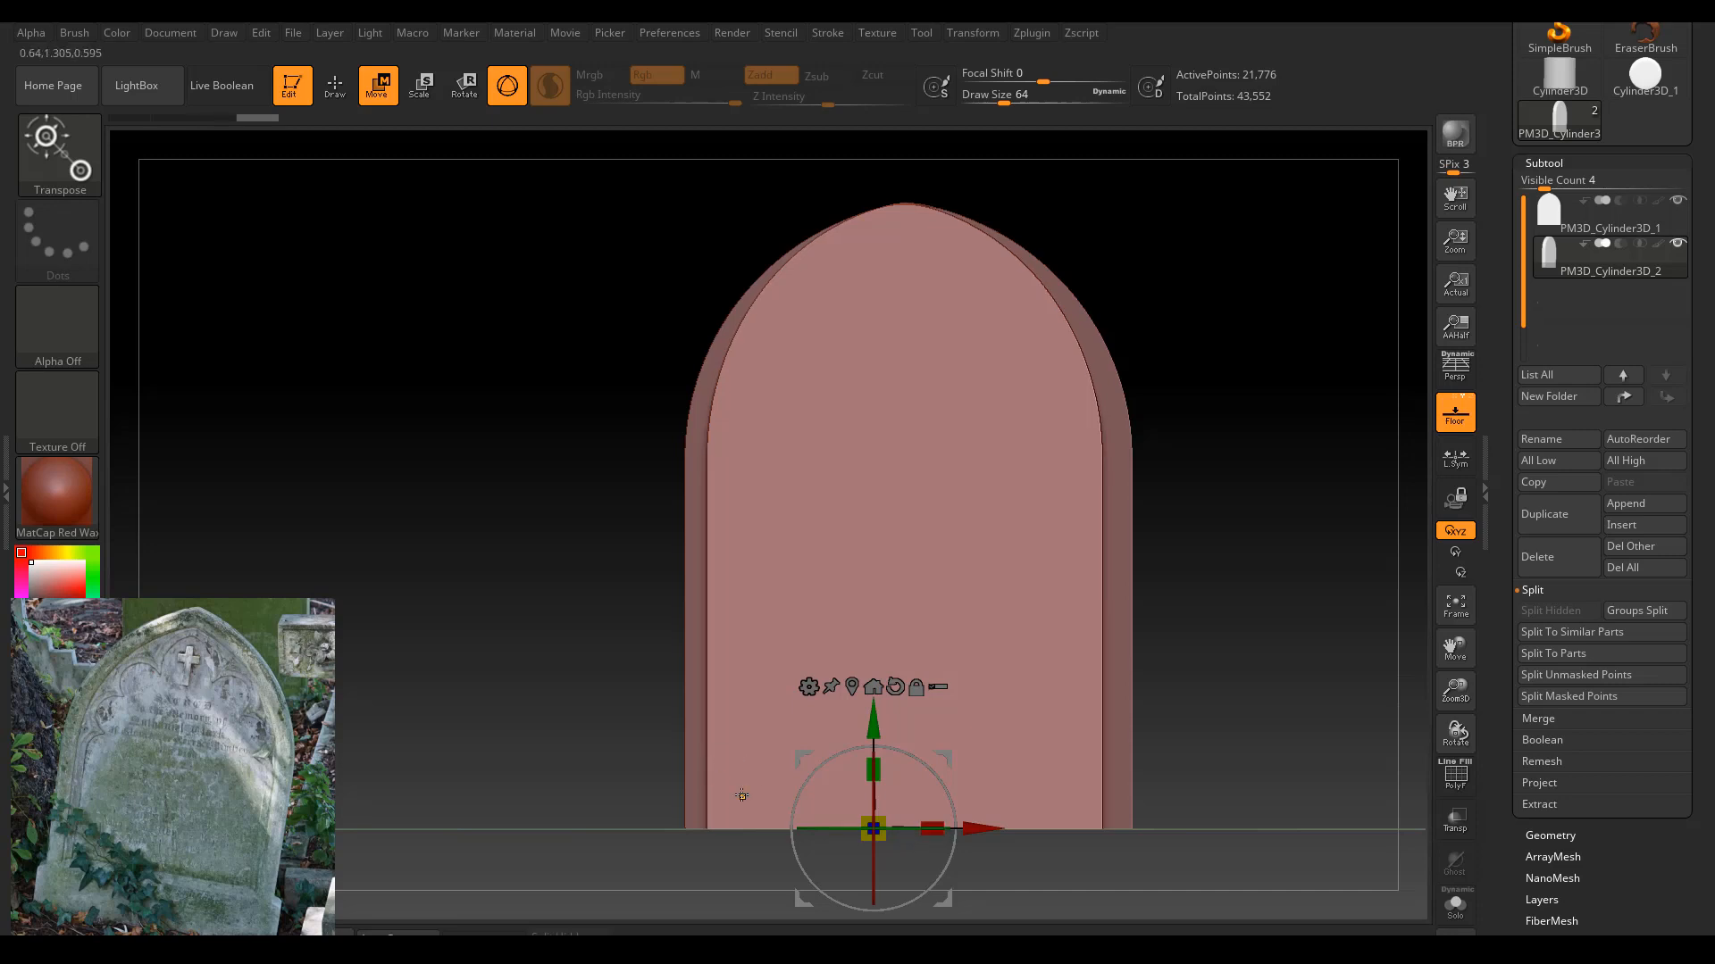
key(ctrl+z)
Send both the slab copy and the original slab to the world centre so they line up.
drag(1312, 497, 1295, 469)
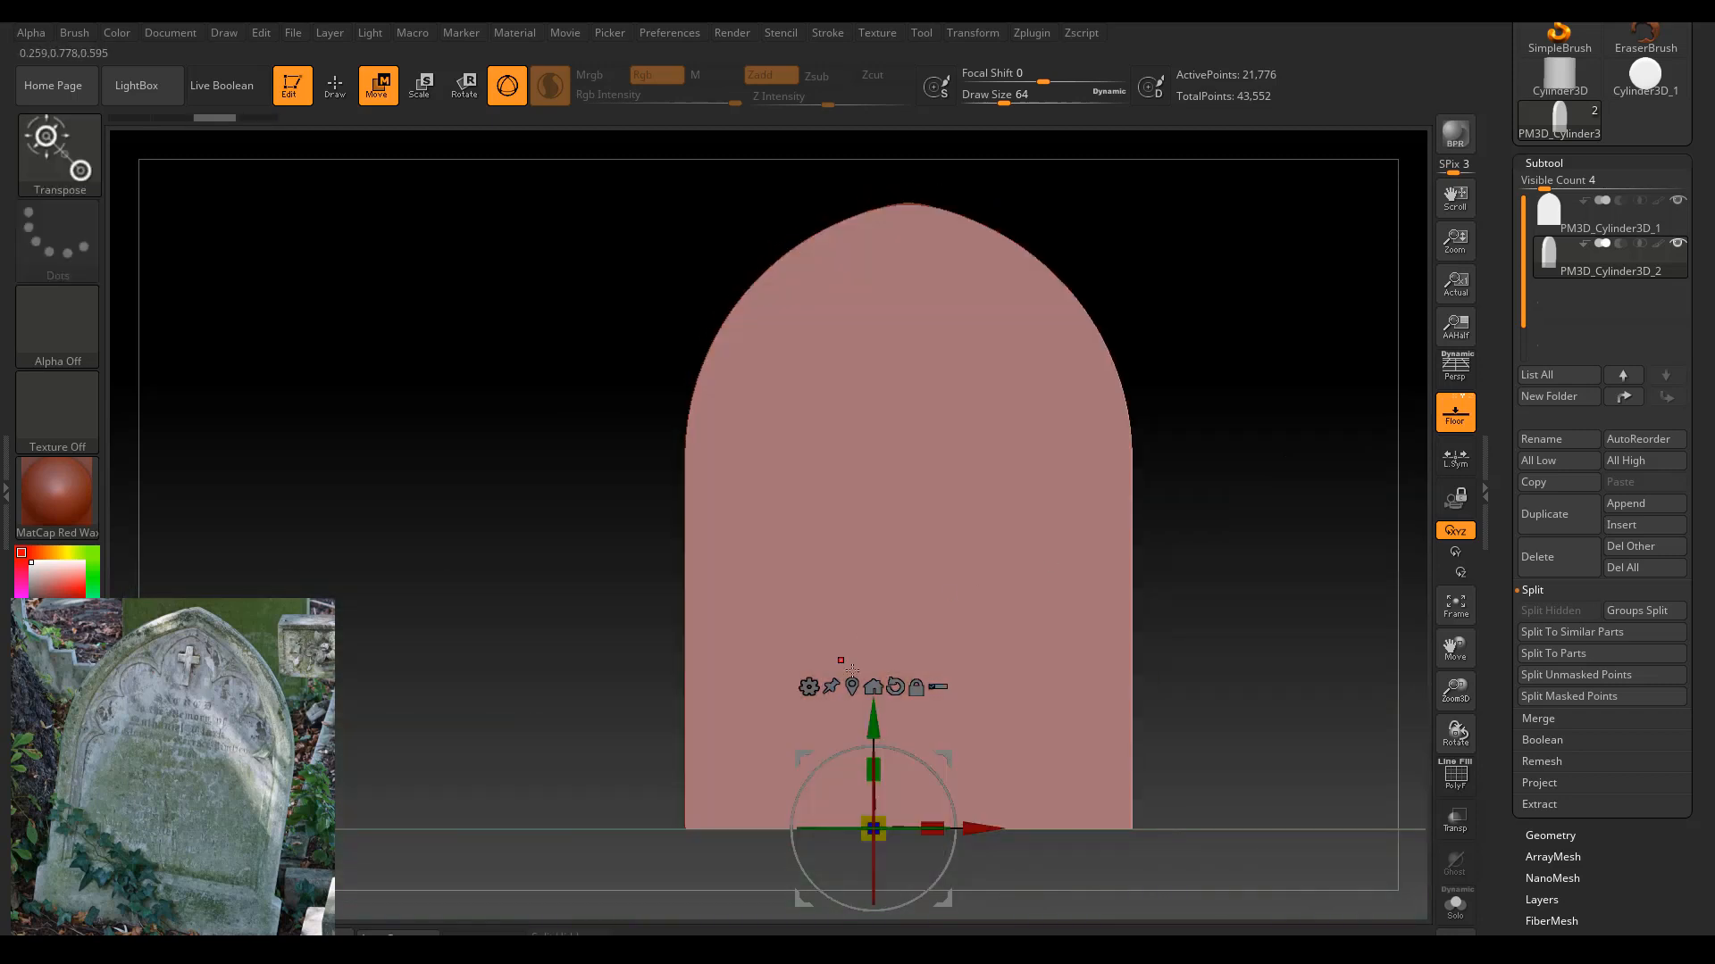
click(872, 685)
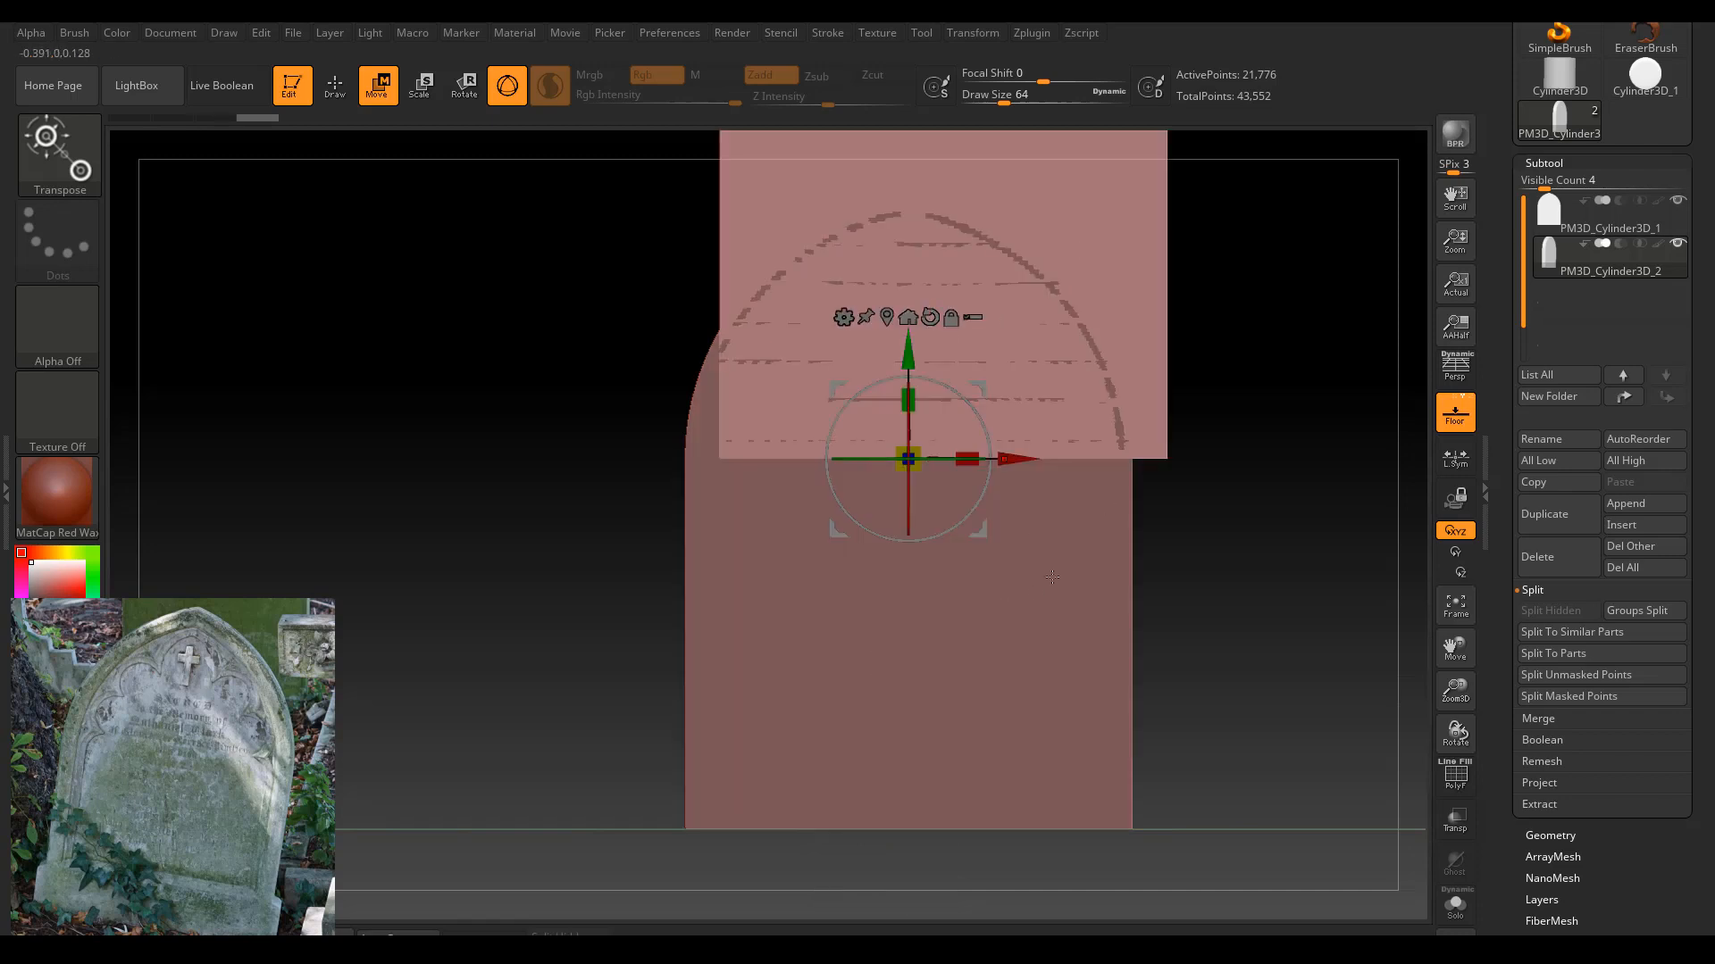
alt+click(1016, 658)
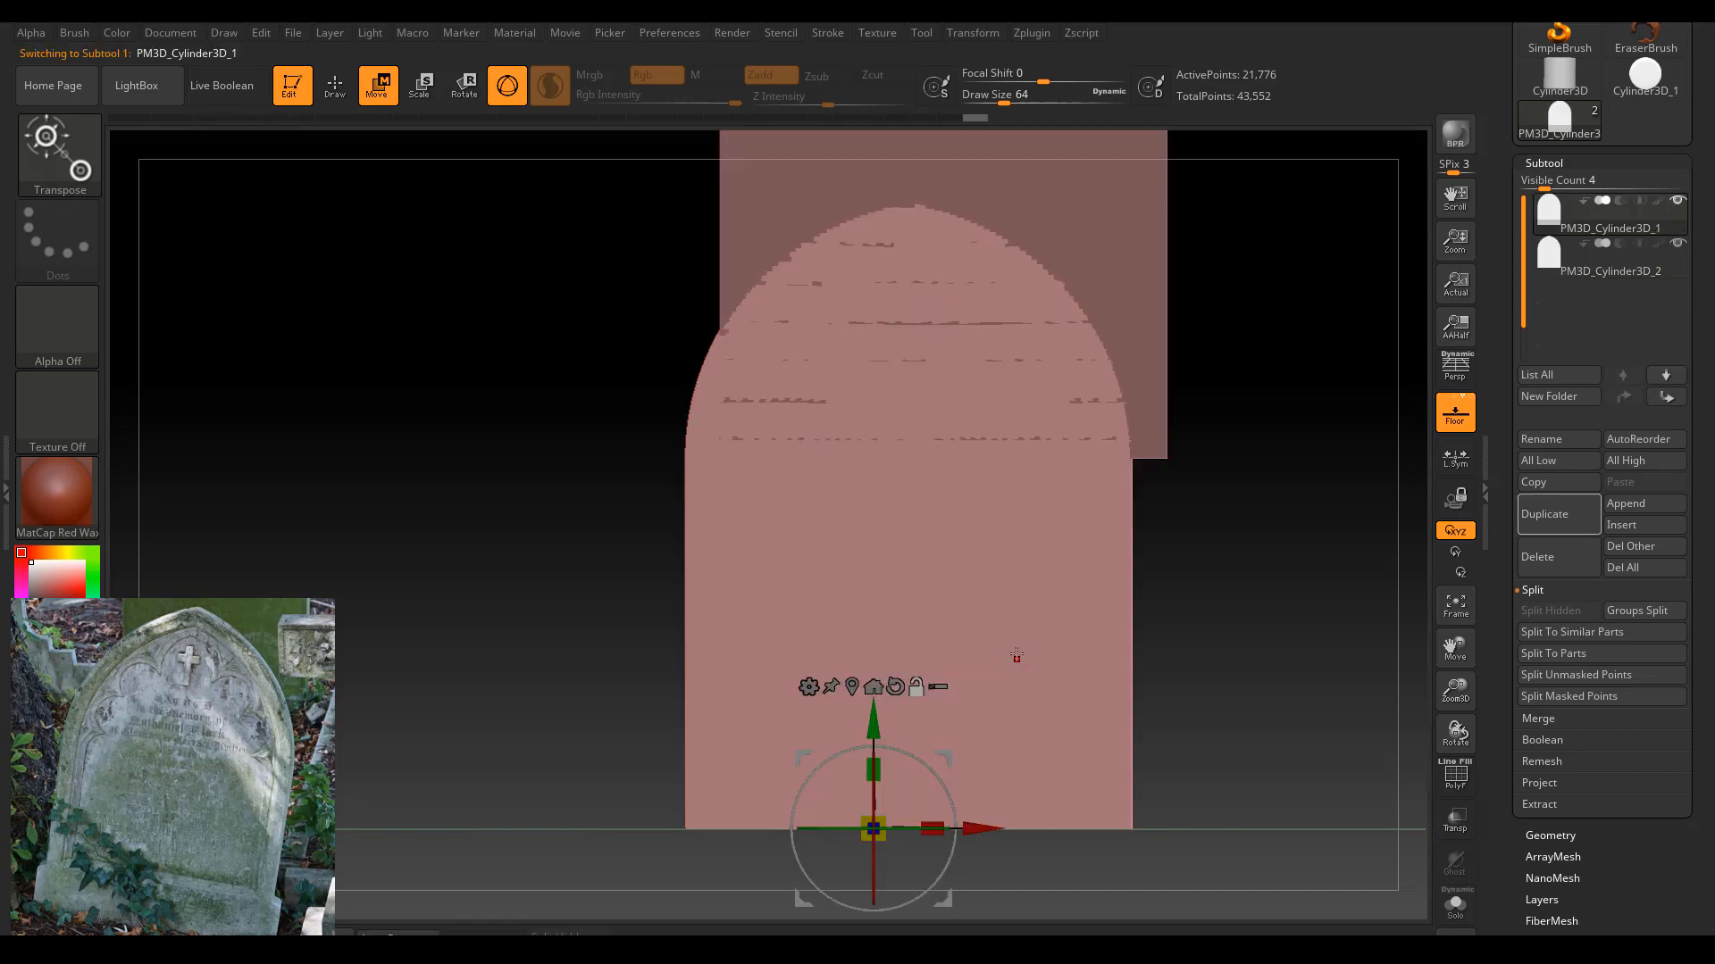
click(877, 686)
Select the slab copy and move it along Z by about 0.24 so it projects in front of the original.
drag(1120, 599, 1200, 533)
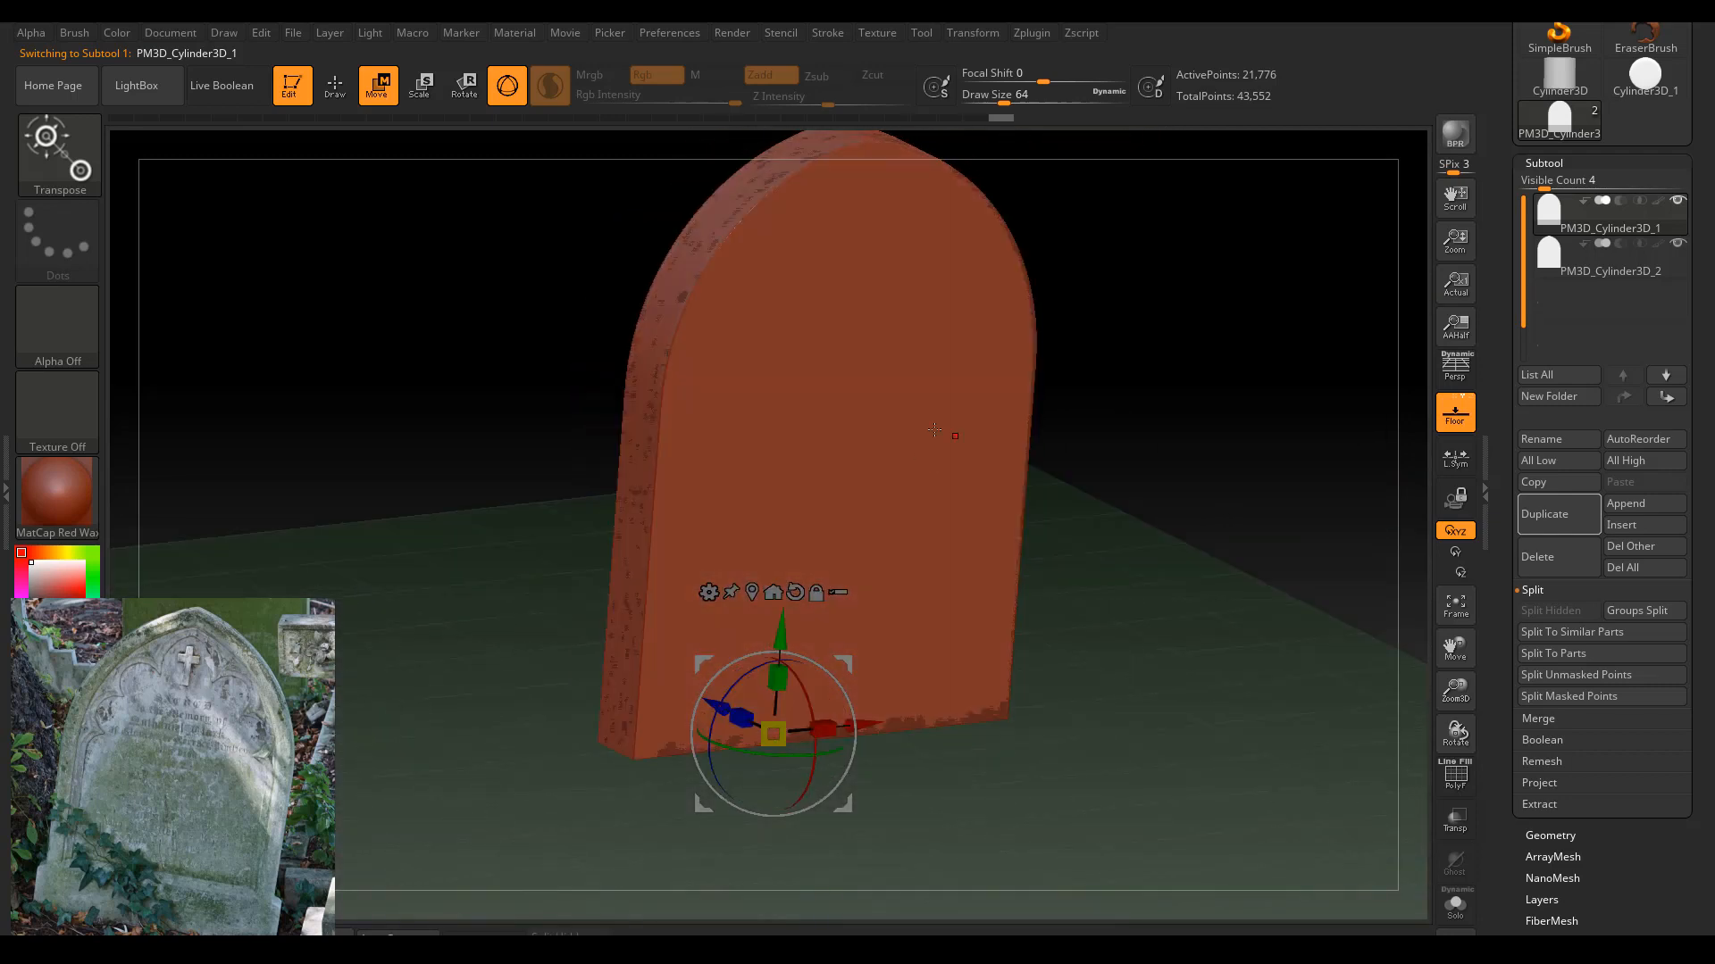
drag(1221, 355, 1196, 393)
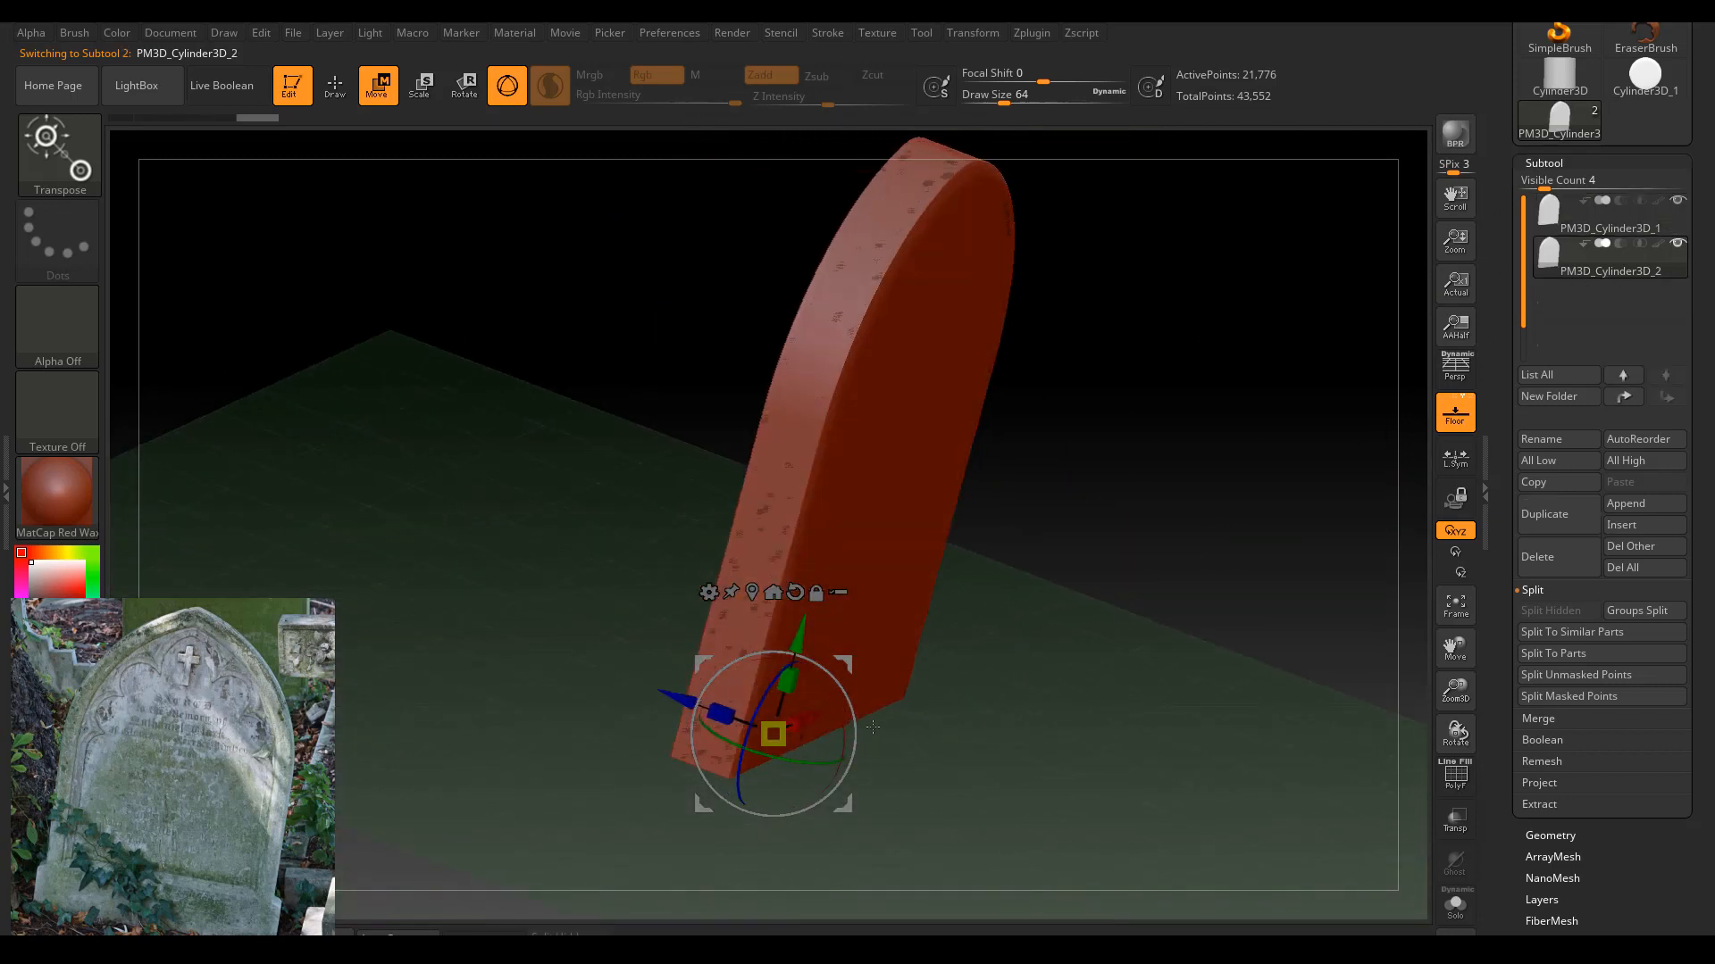
drag(690, 696, 742, 706)
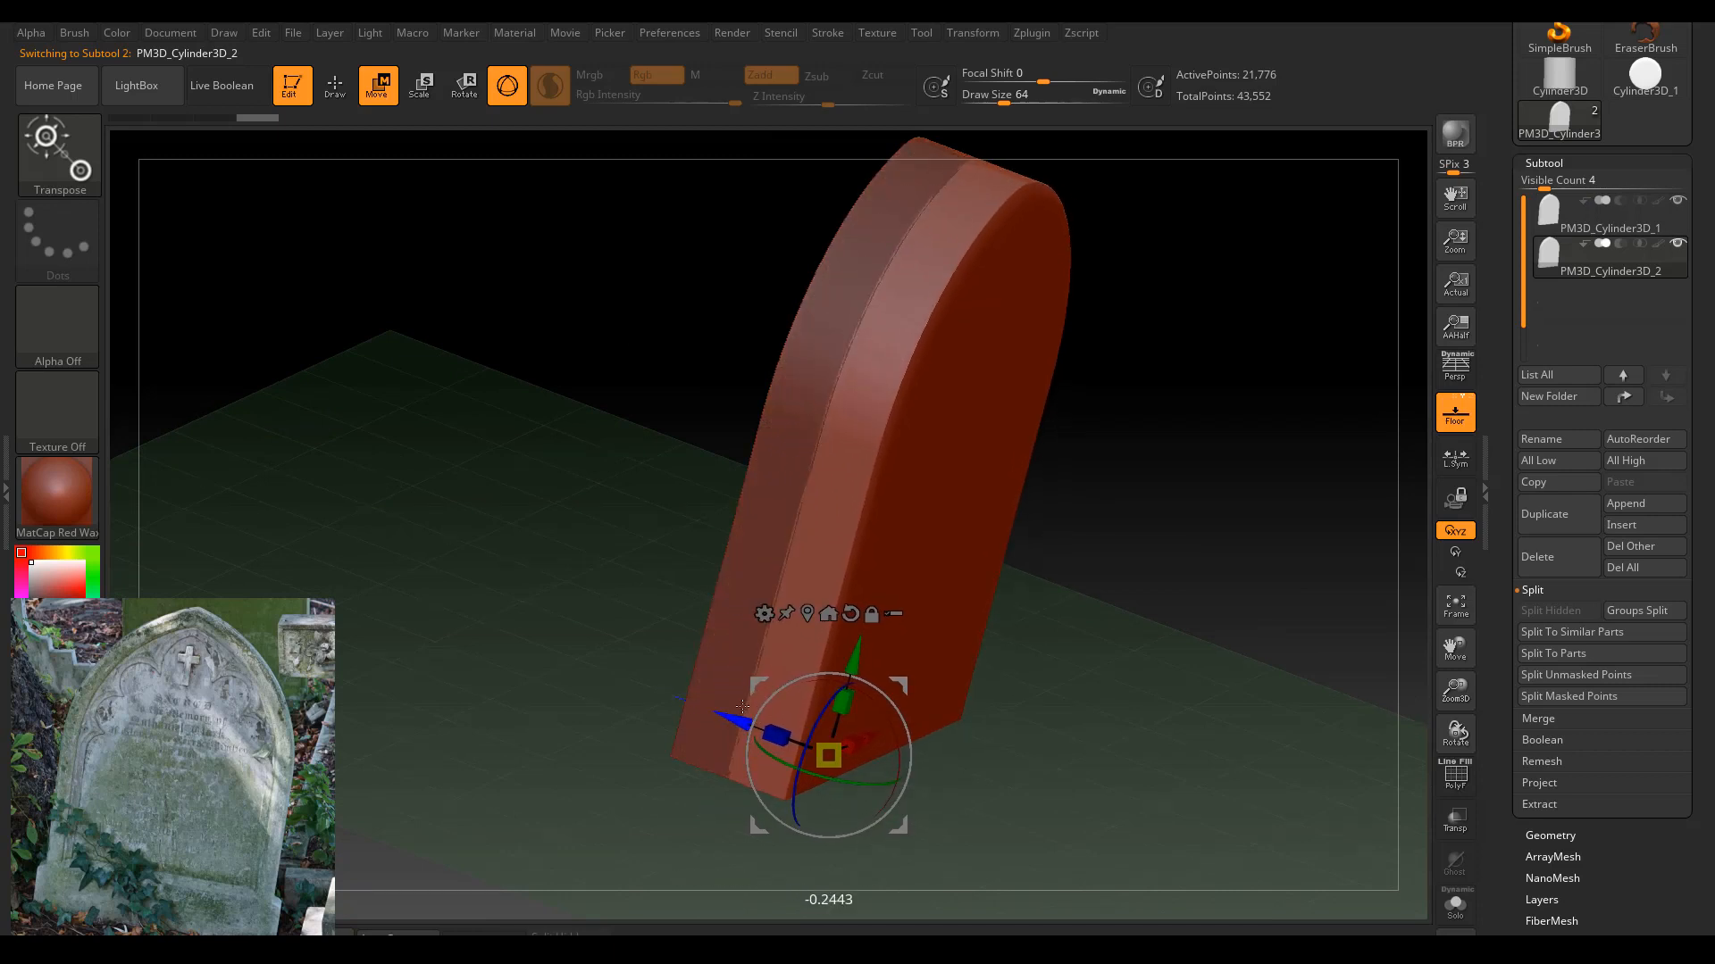
Centre the gizmo on the slab copy and scale it down along X and Y, leaving an even border inside the original's outline.
drag(1316, 413, 1179, 438)
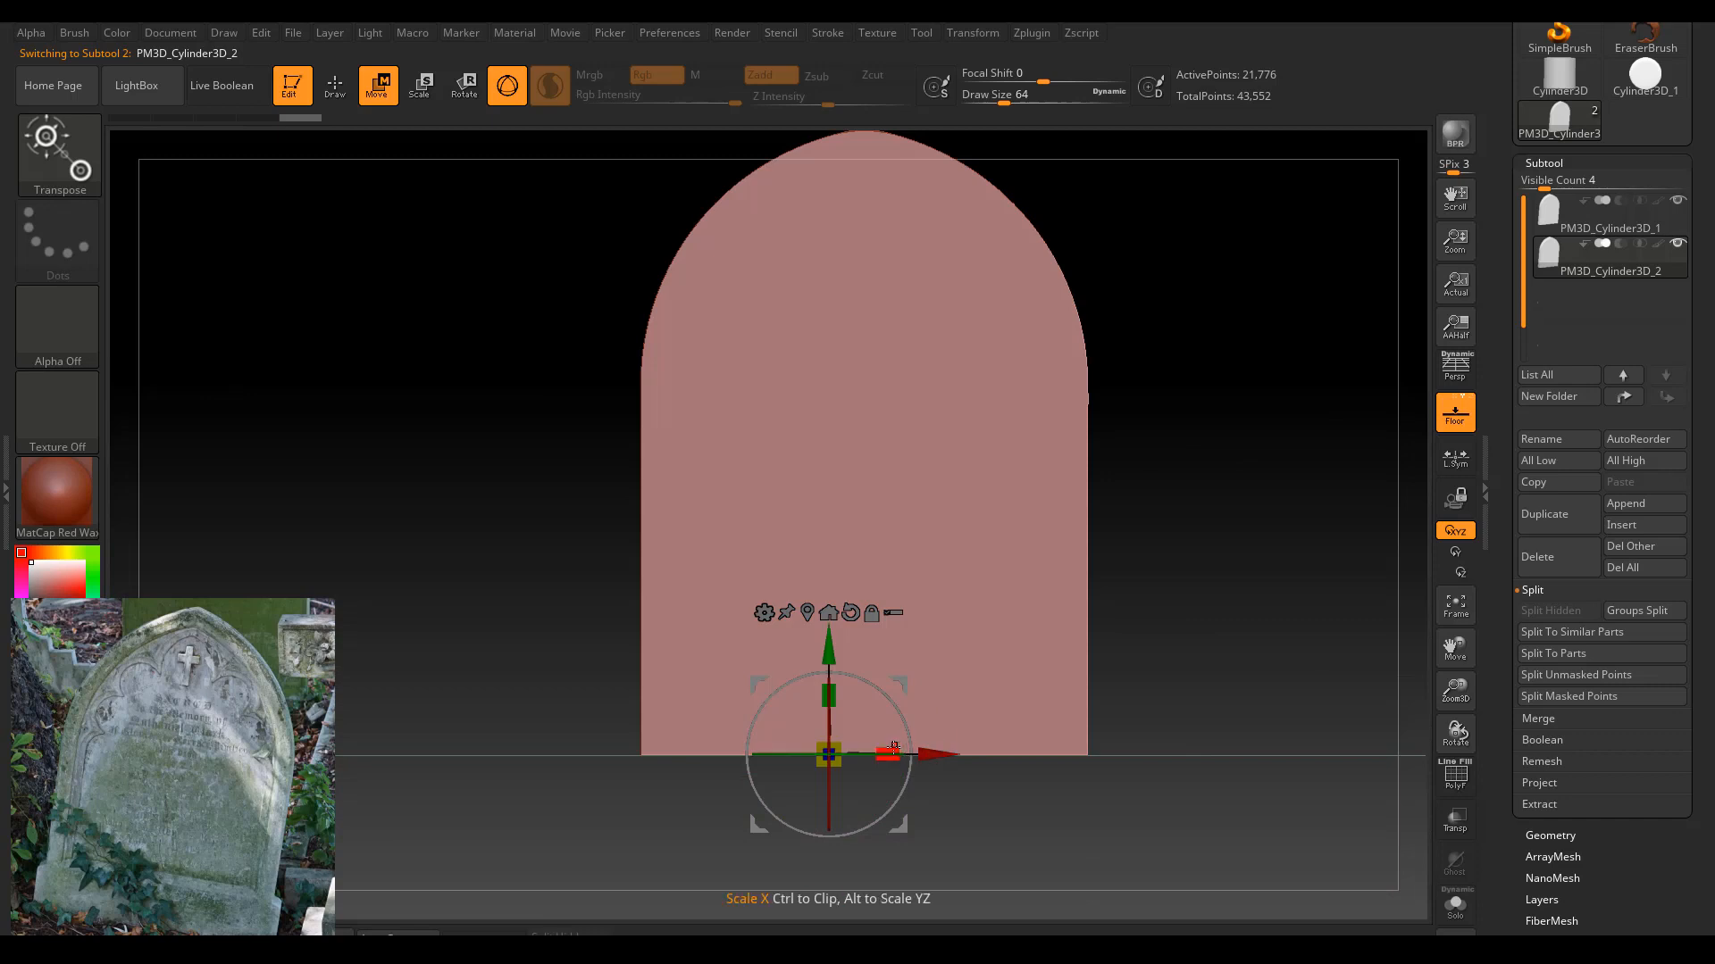
drag(893, 747, 862, 748)
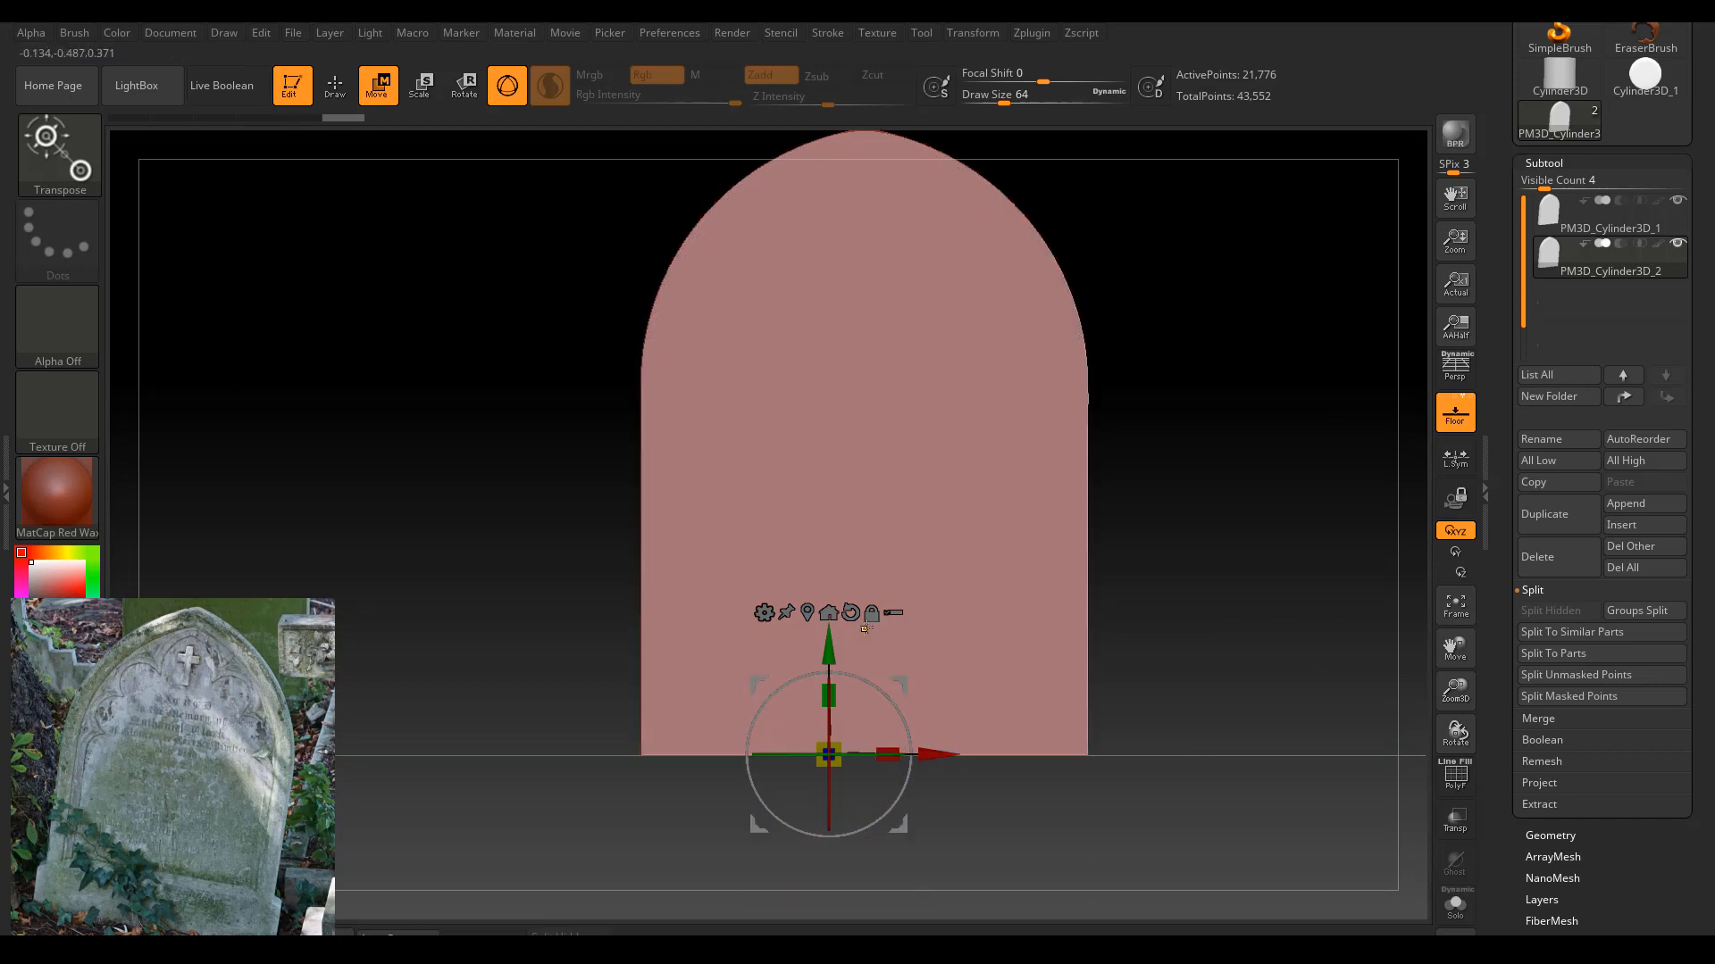
key(ctrl+z)
click(808, 612)
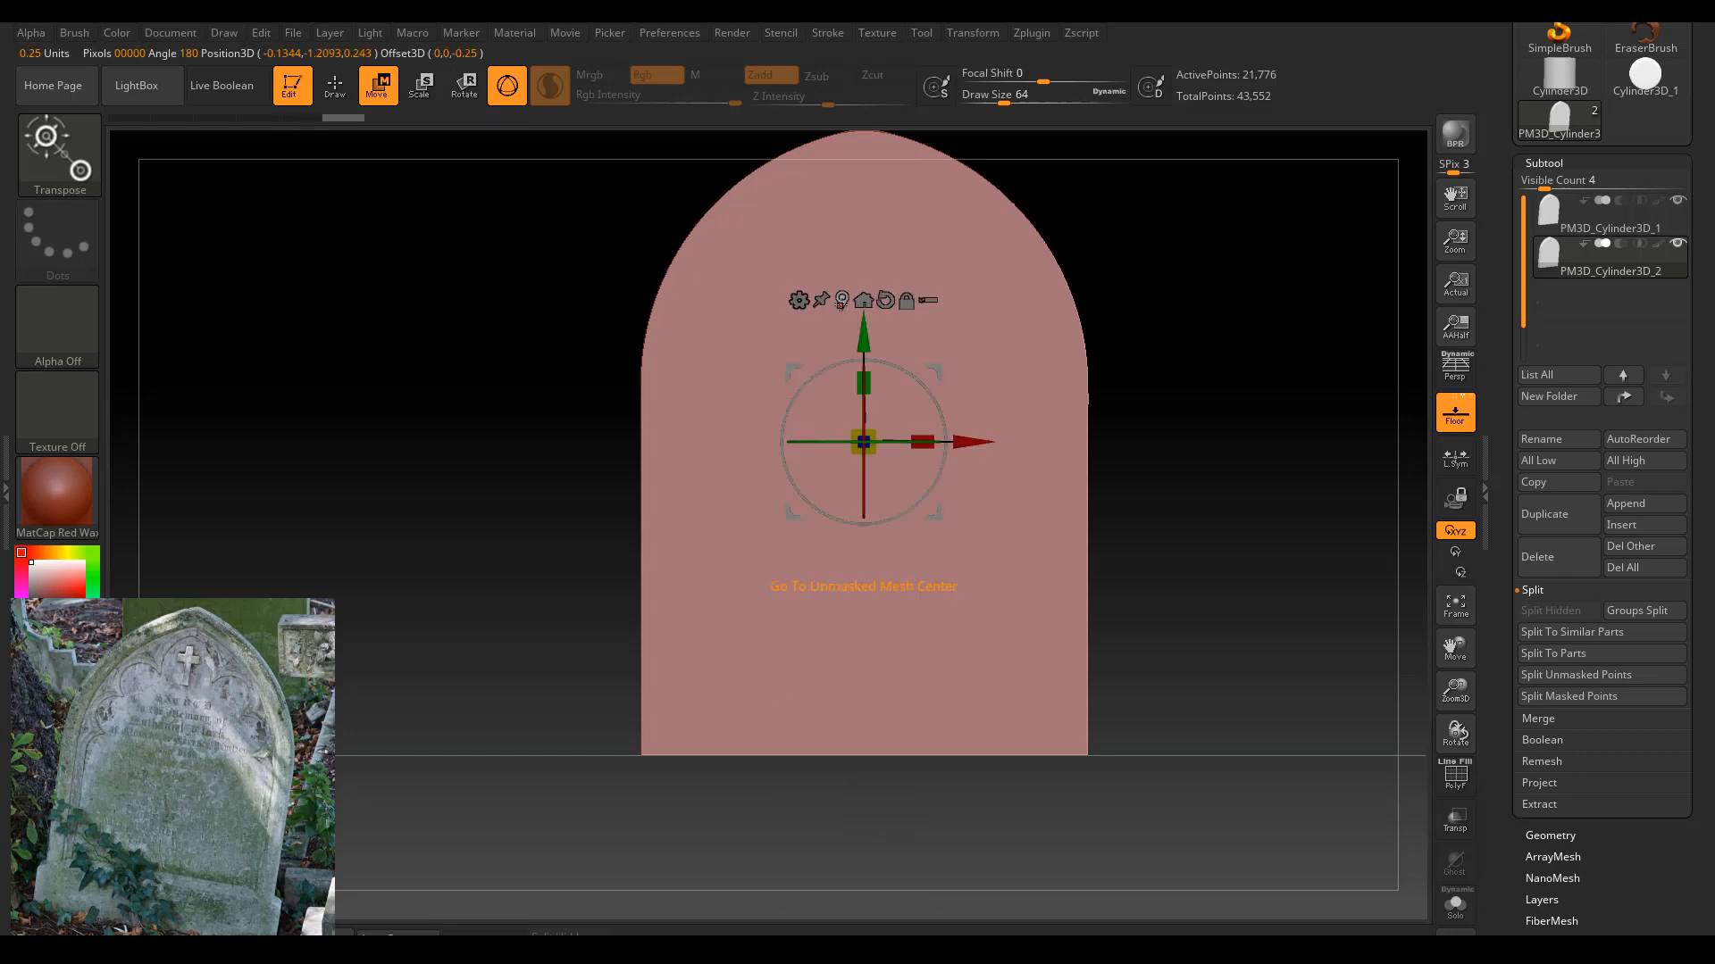
drag(1270, 300, 906, 452)
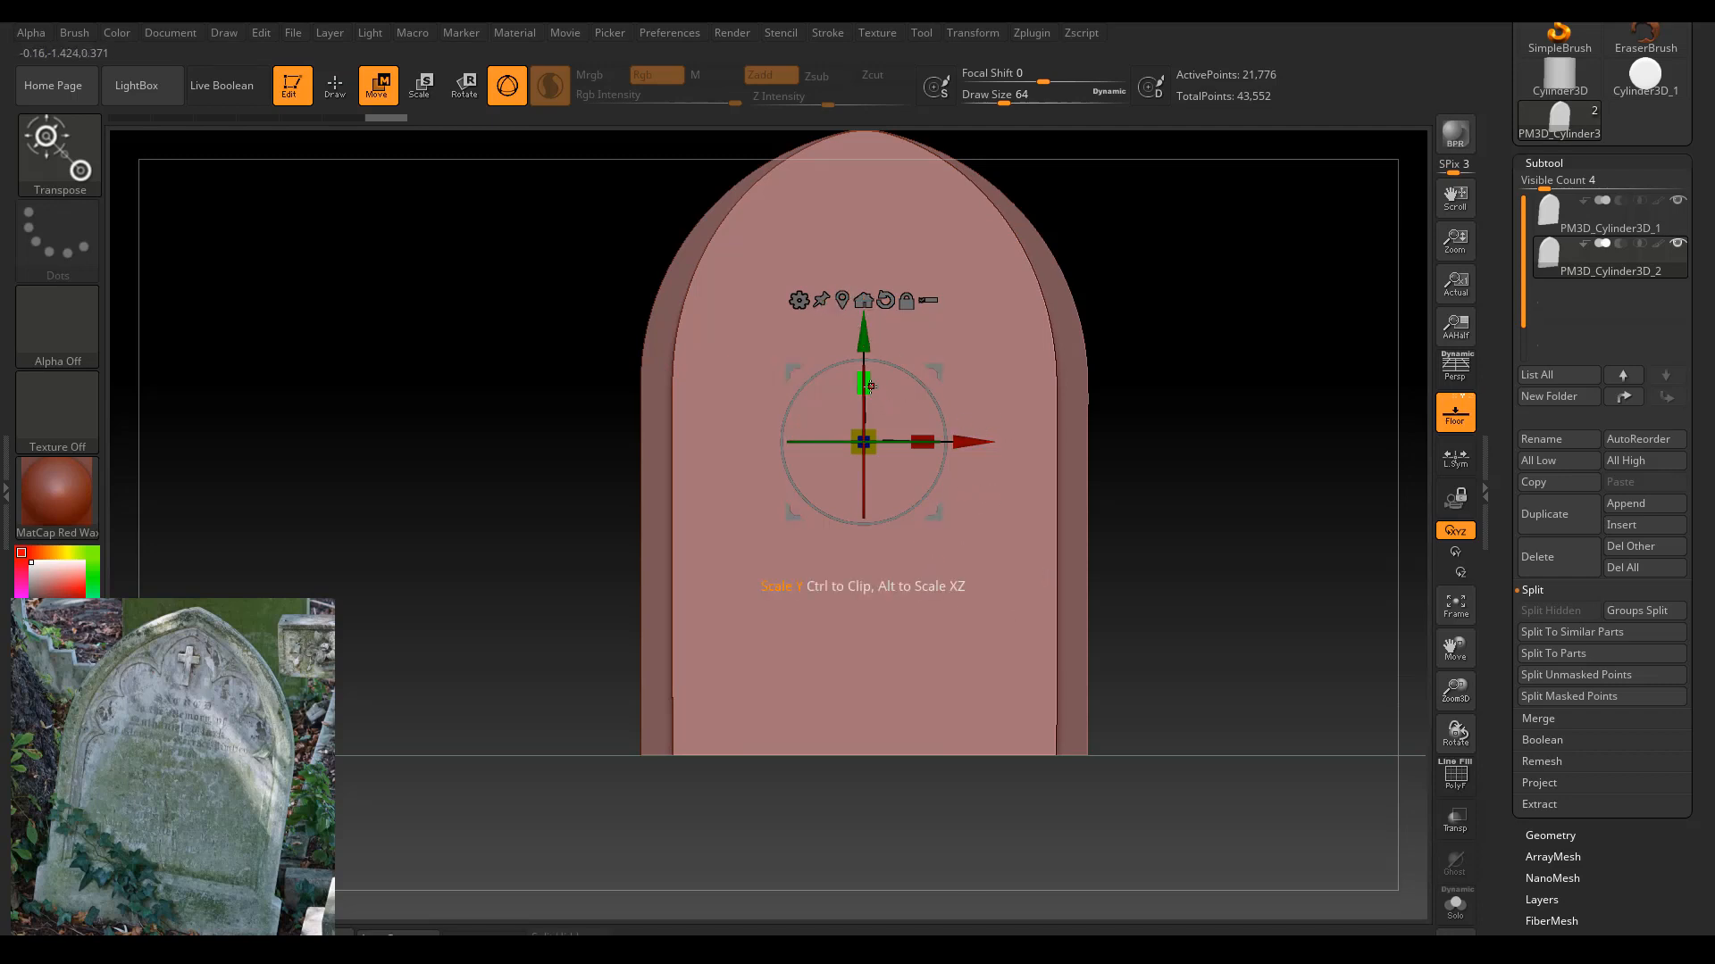
drag(864, 385, 868, 410)
mouse_move(1129, 425)
mouse_down()
mouse_move(1232, 410)
mouse_move(1165, 429)
mouse_move(1175, 381)
mouse_up()
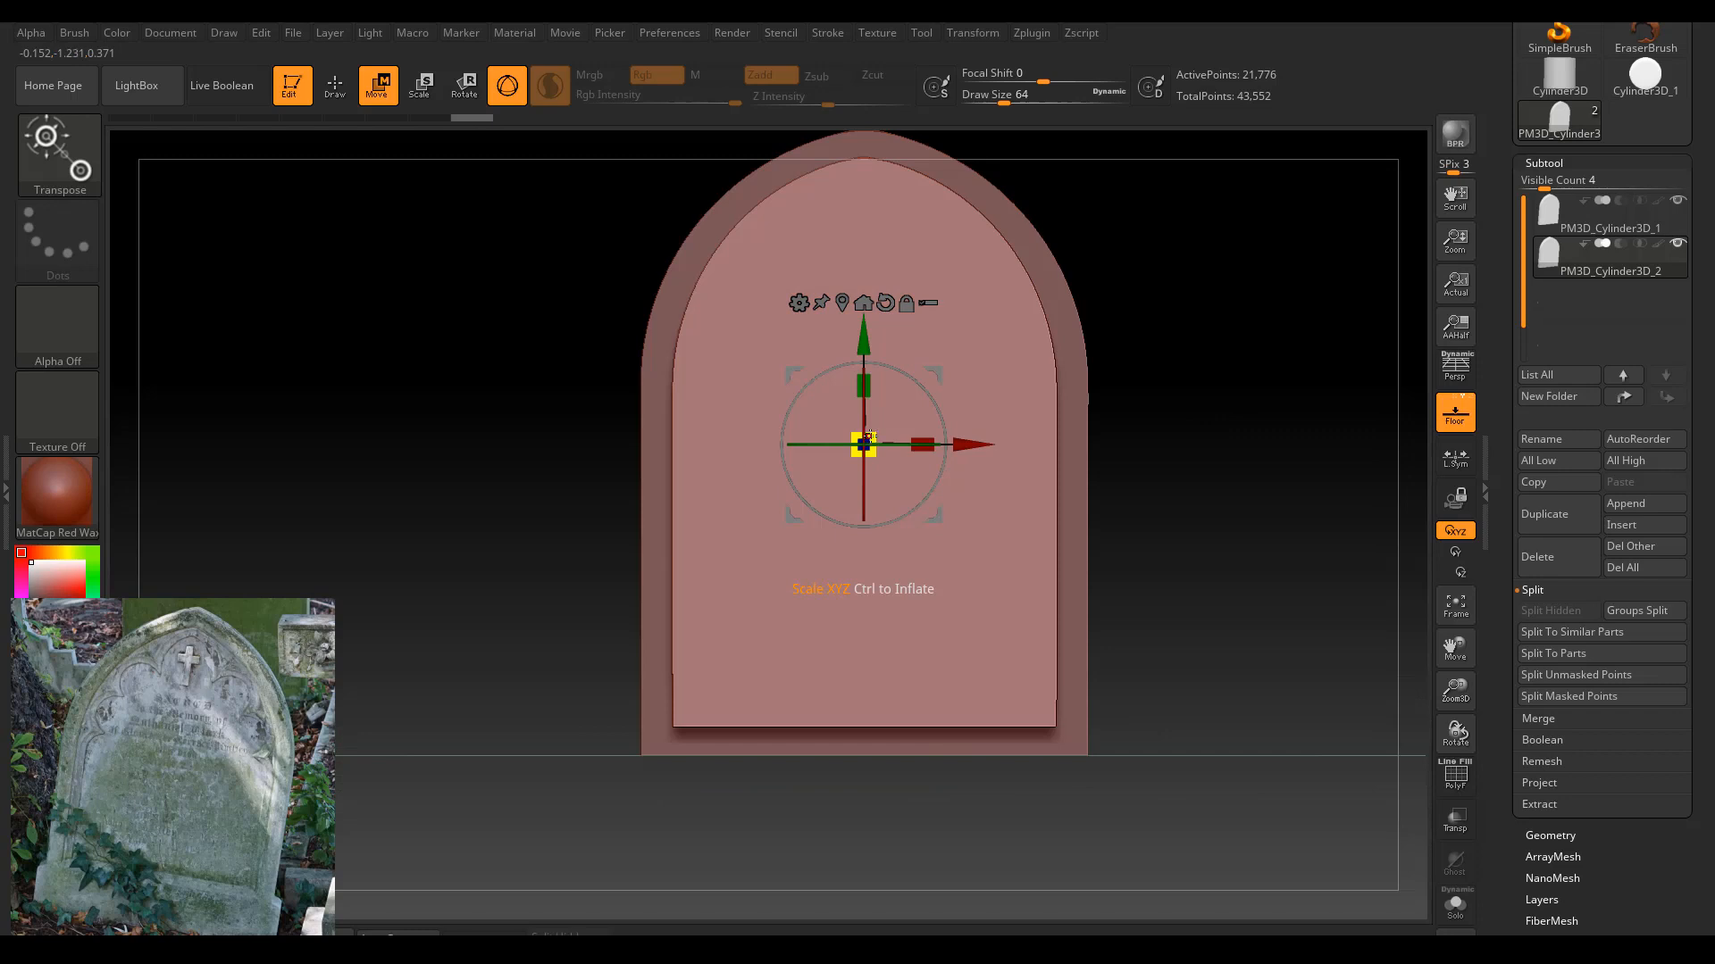
drag(869, 437, 871, 437)
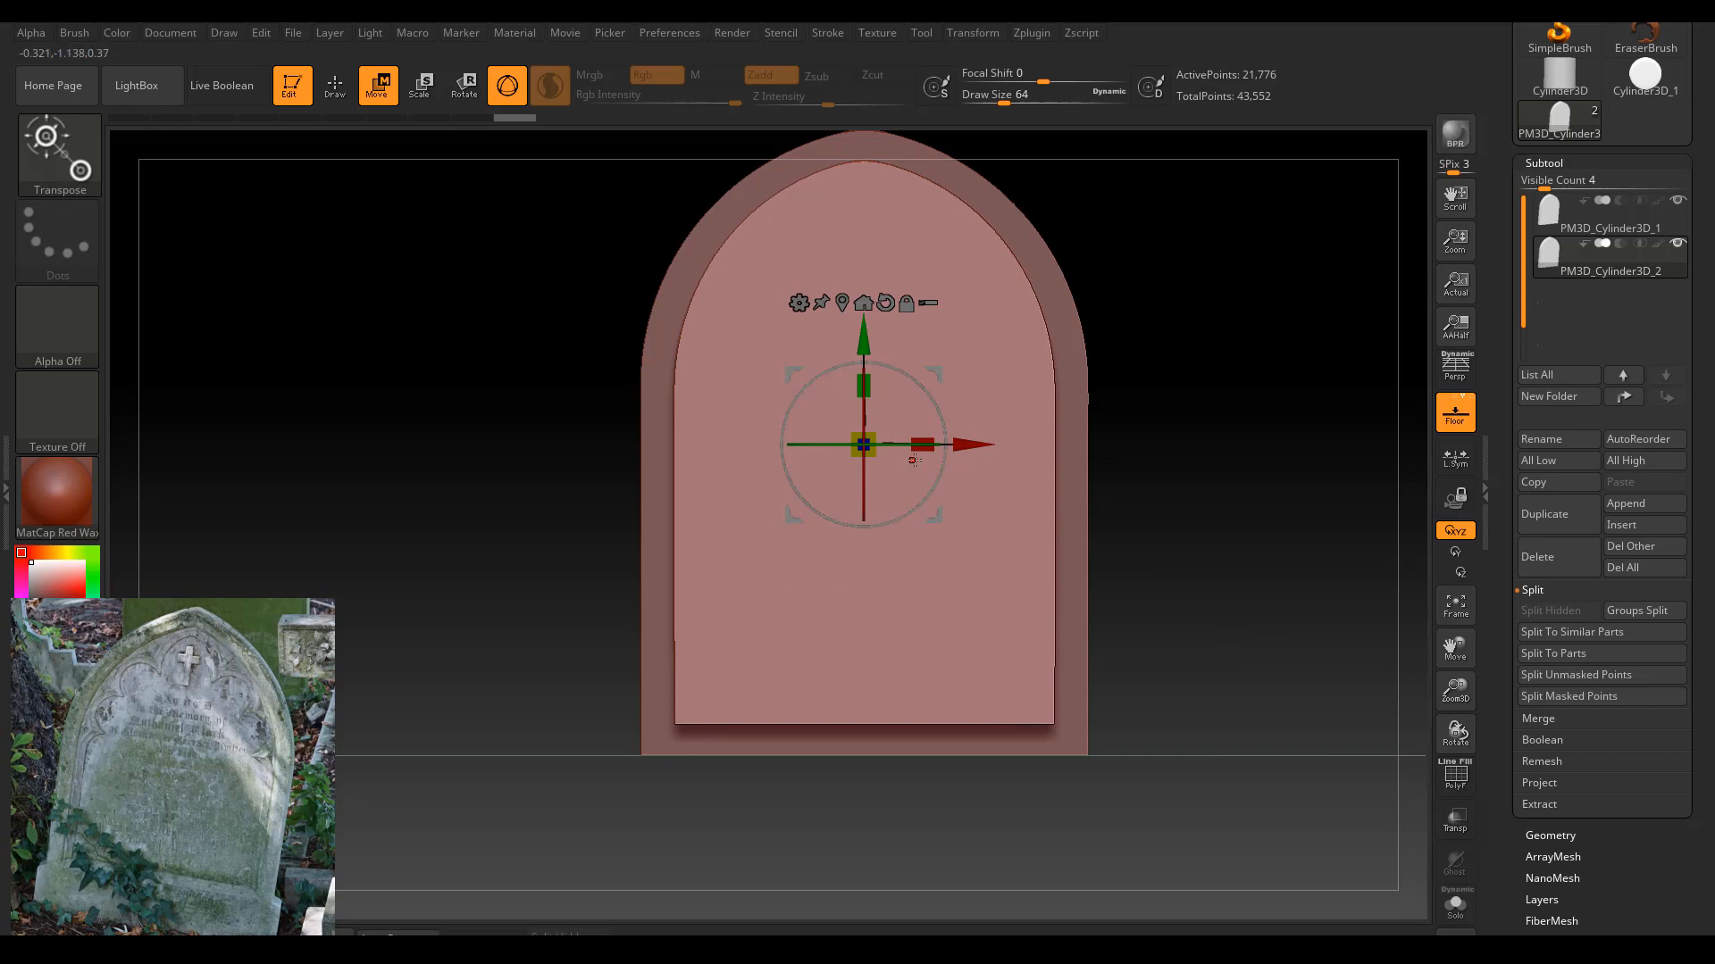
drag(923, 444, 920, 444)
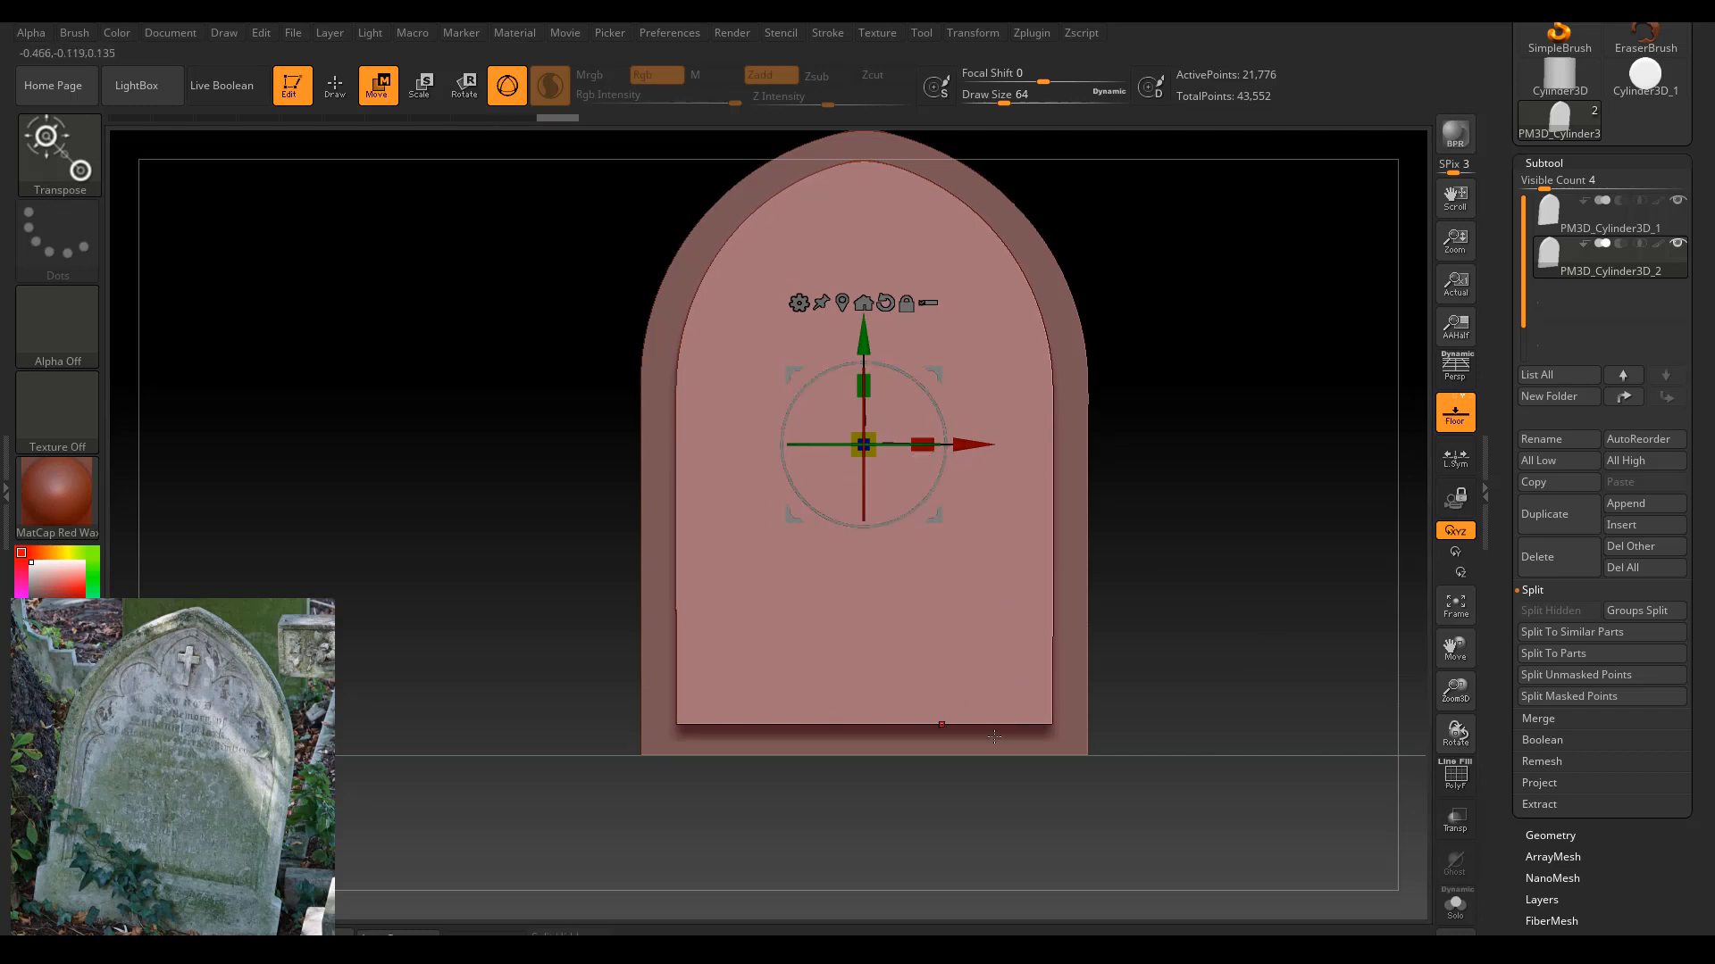
Mask the upper part of the slab copy, leaving its lower section unmasked.
key(ctrl)
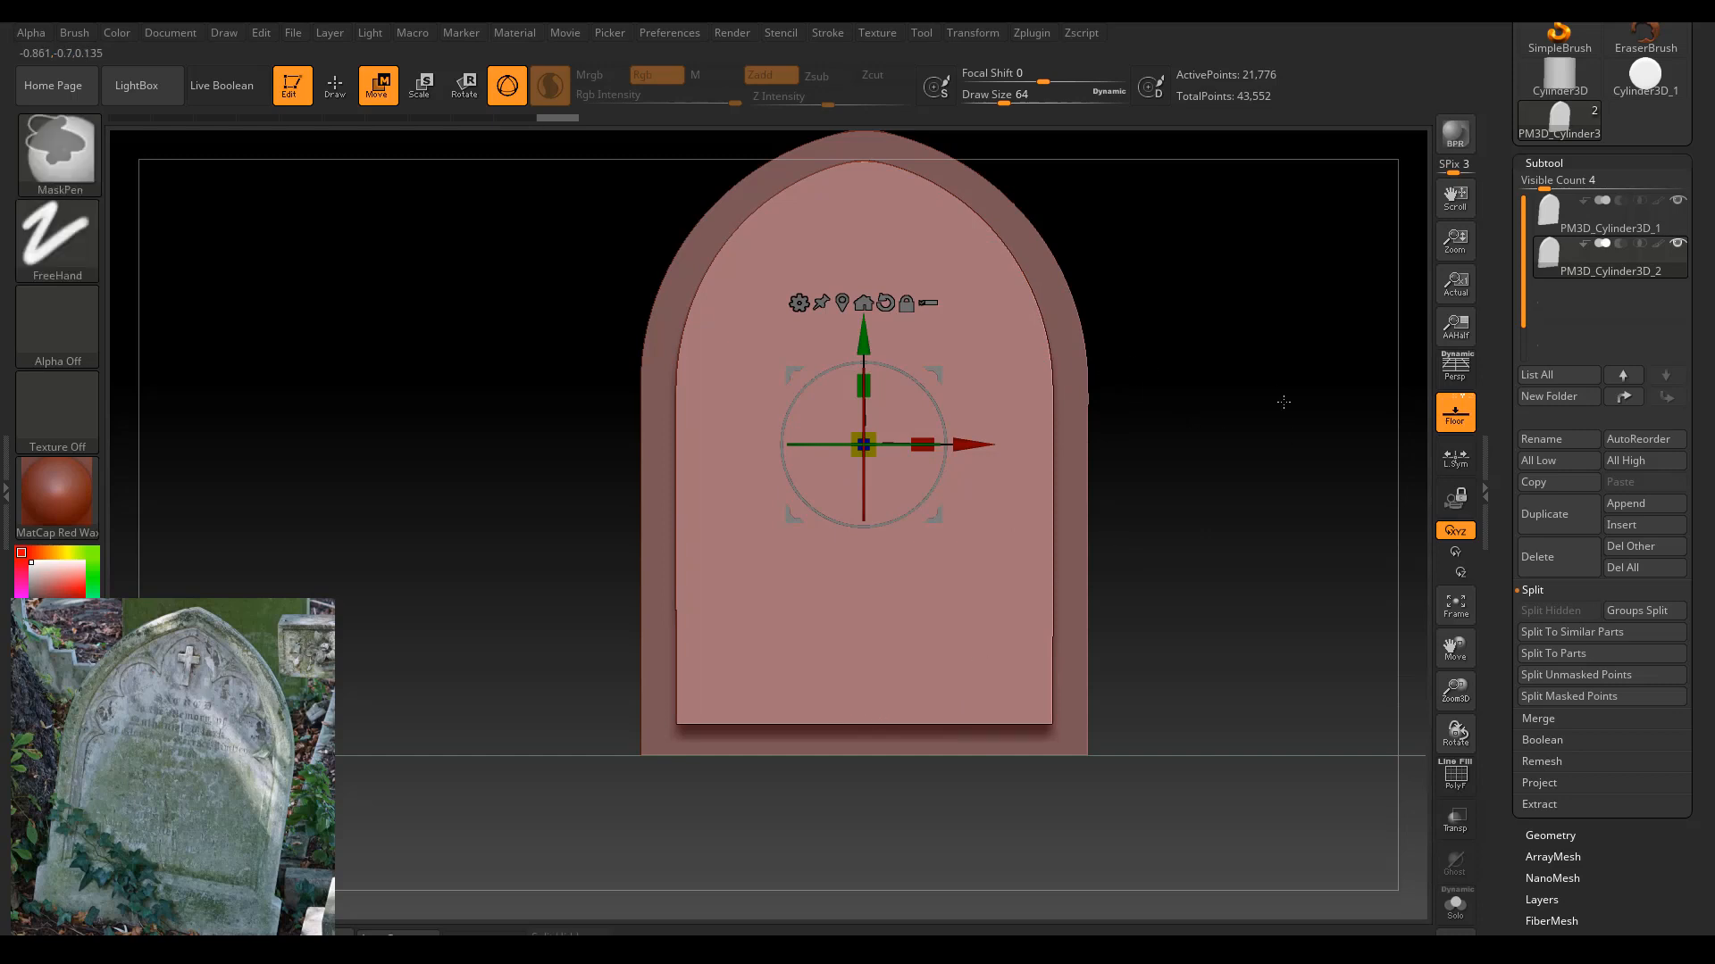
ctrl+drag(1283, 402, 369, 9)
ctrl+drag(365, 546, 1219, 131)
drag(868, 354, 871, 401)
key(ctrl+z)
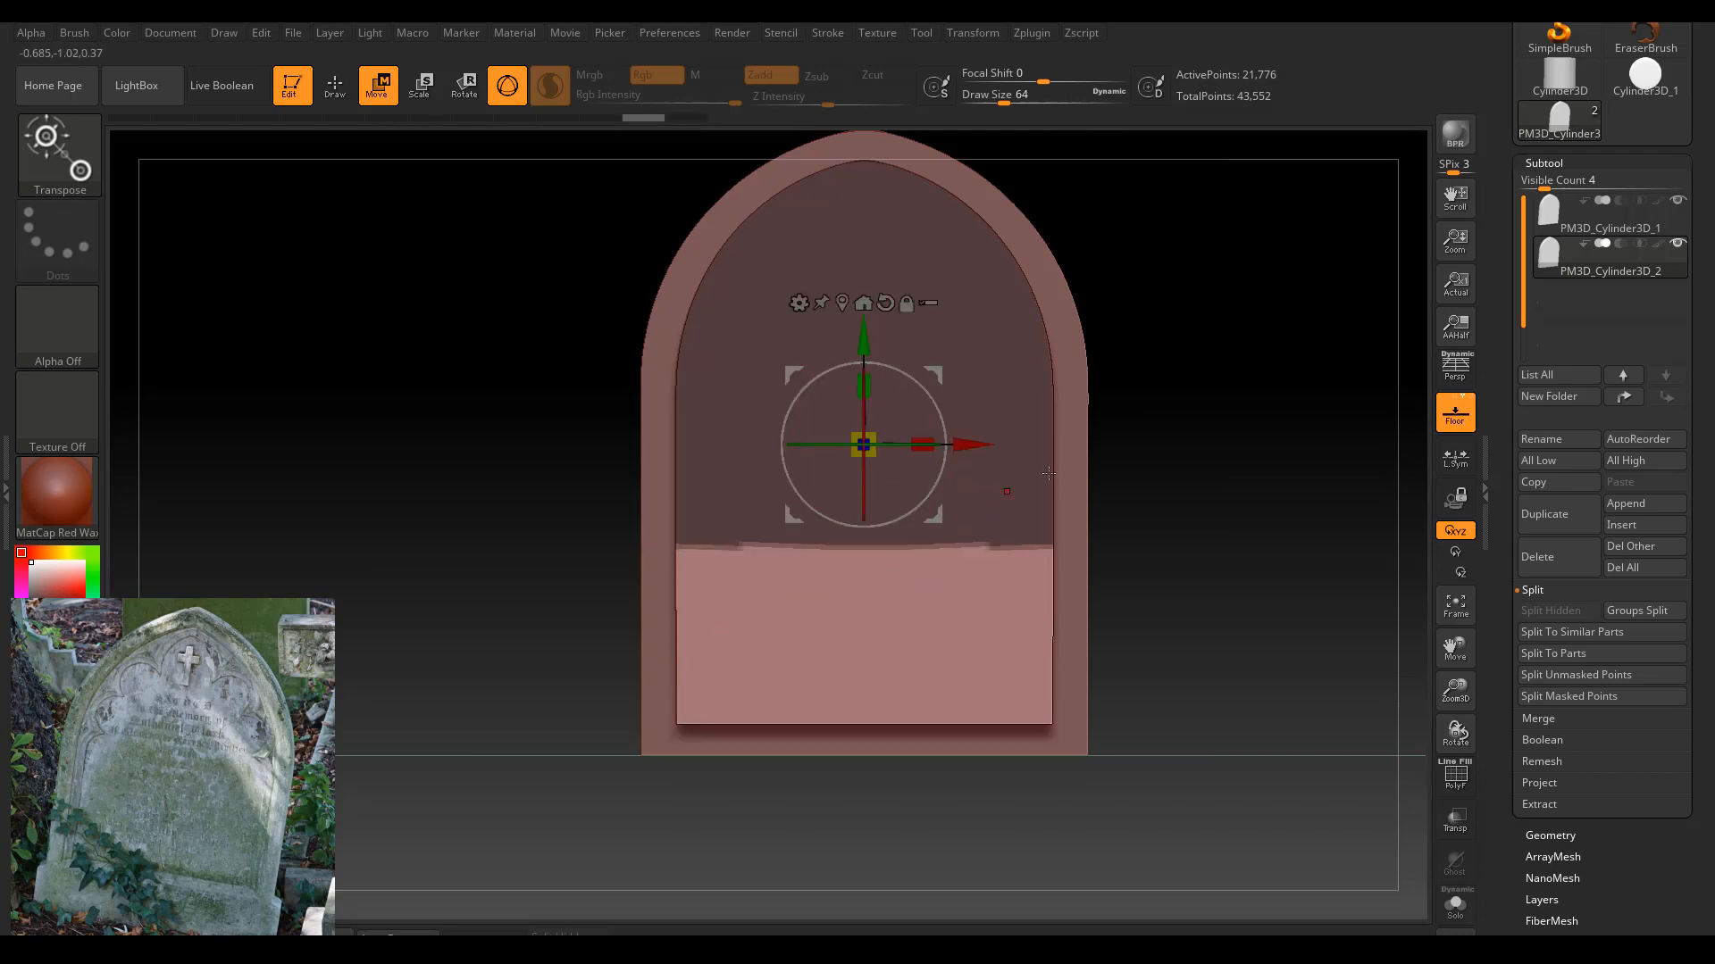
Blur the mask on the slab copy to soften its transition.
scroll(1607, 806, down, 4)
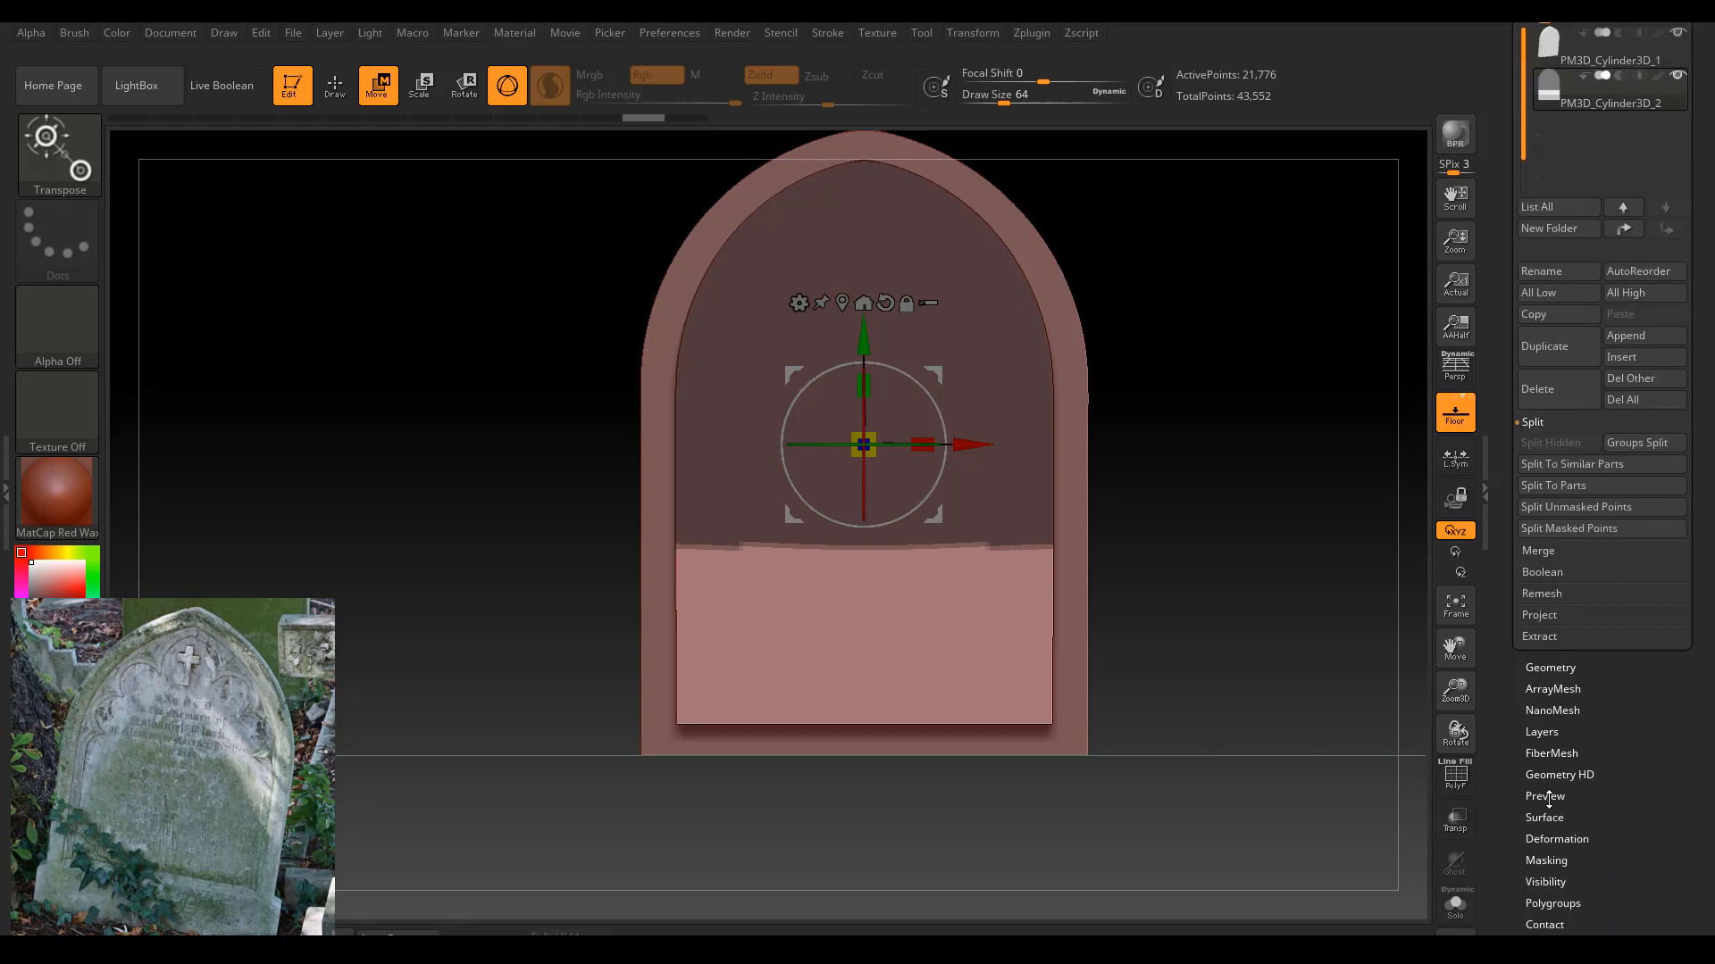
scroll(1549, 801, down, 2)
click(1550, 781)
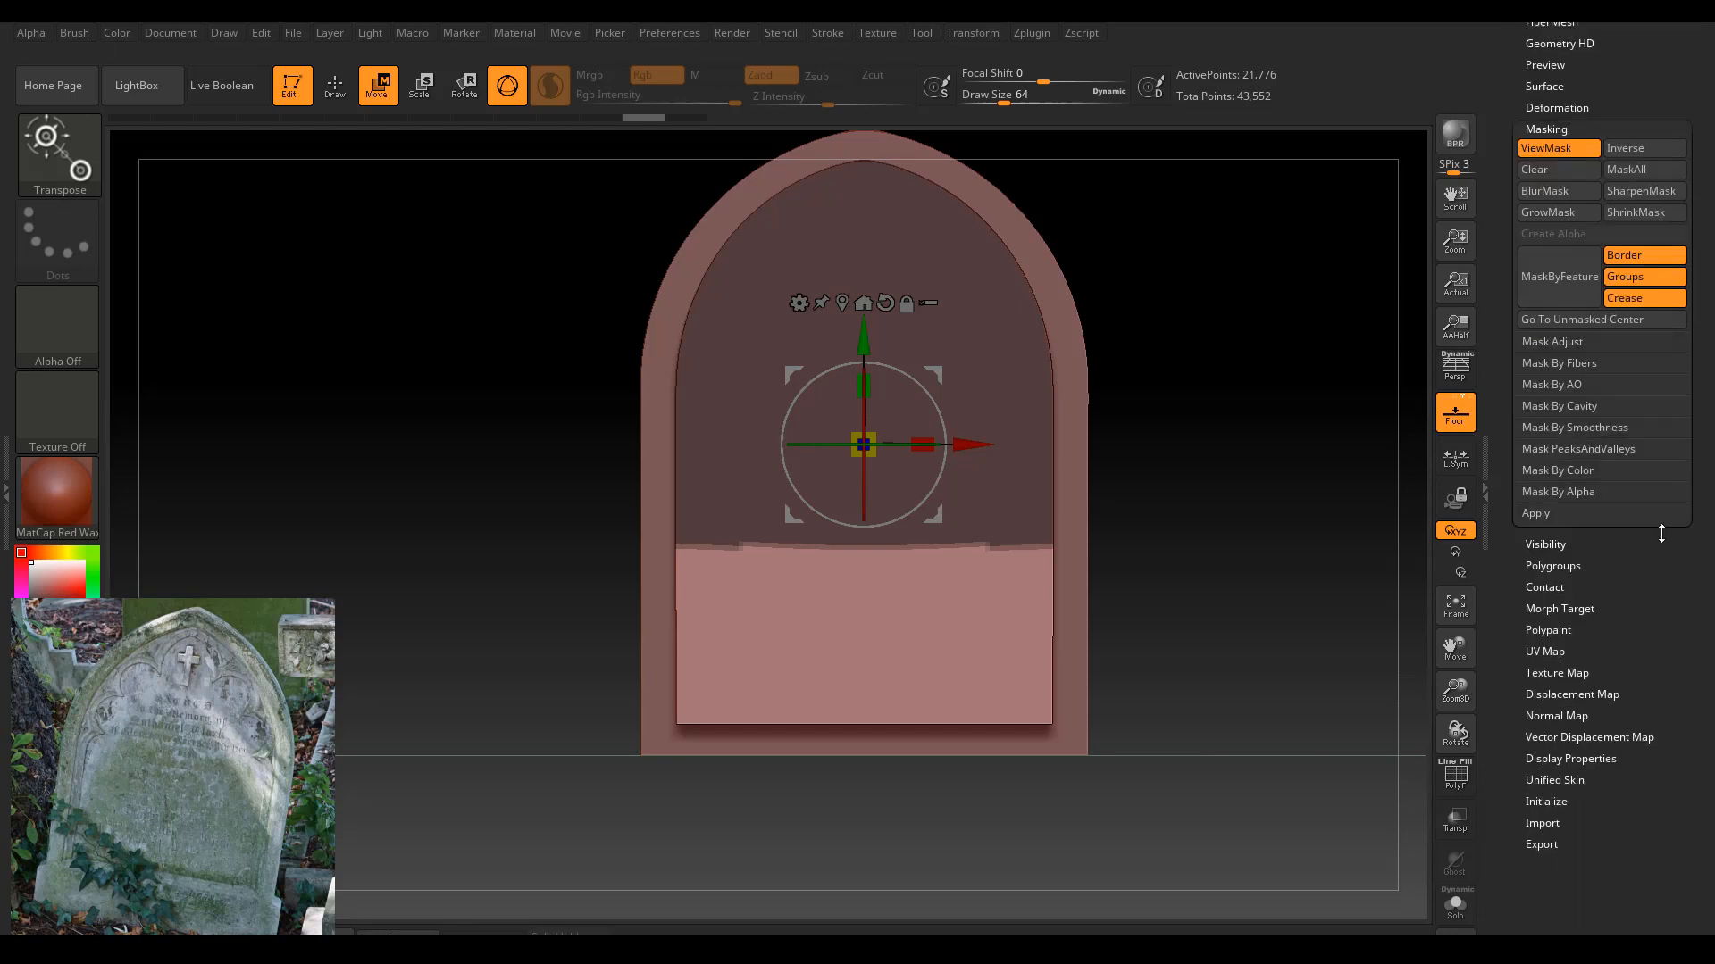
click(1552, 192)
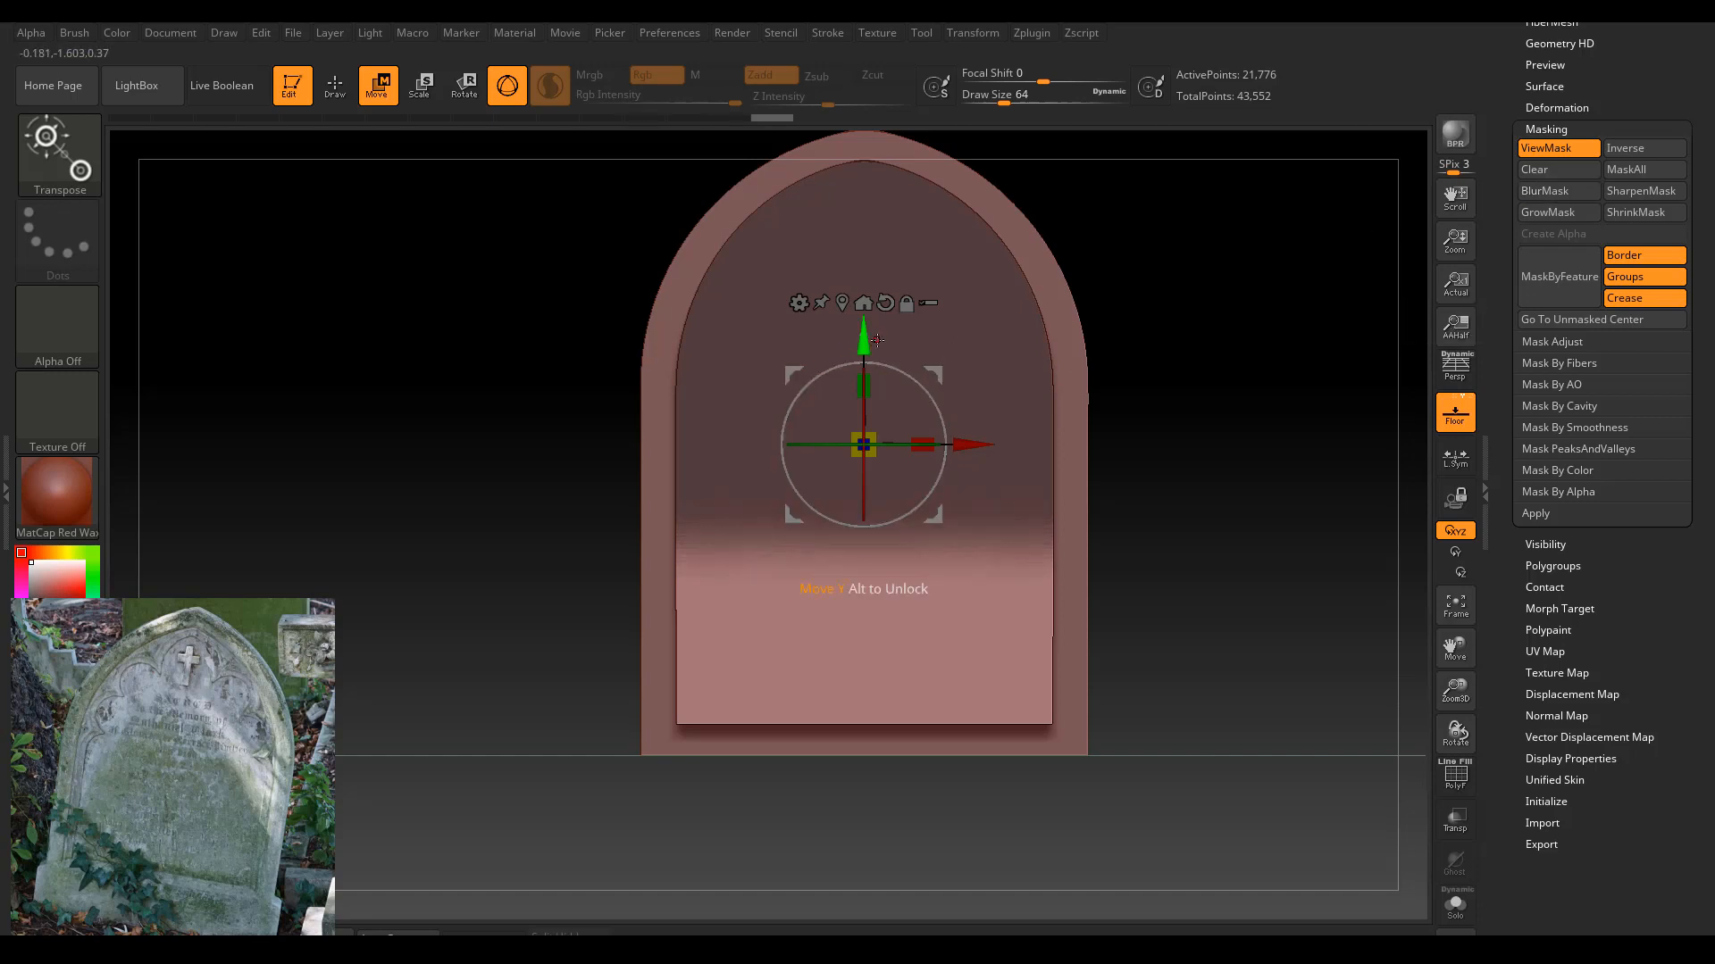
Move the copy's unmasked lower section down along Y just past the original's bottom edge and clear the mask.
drag(860, 338, 860, 400)
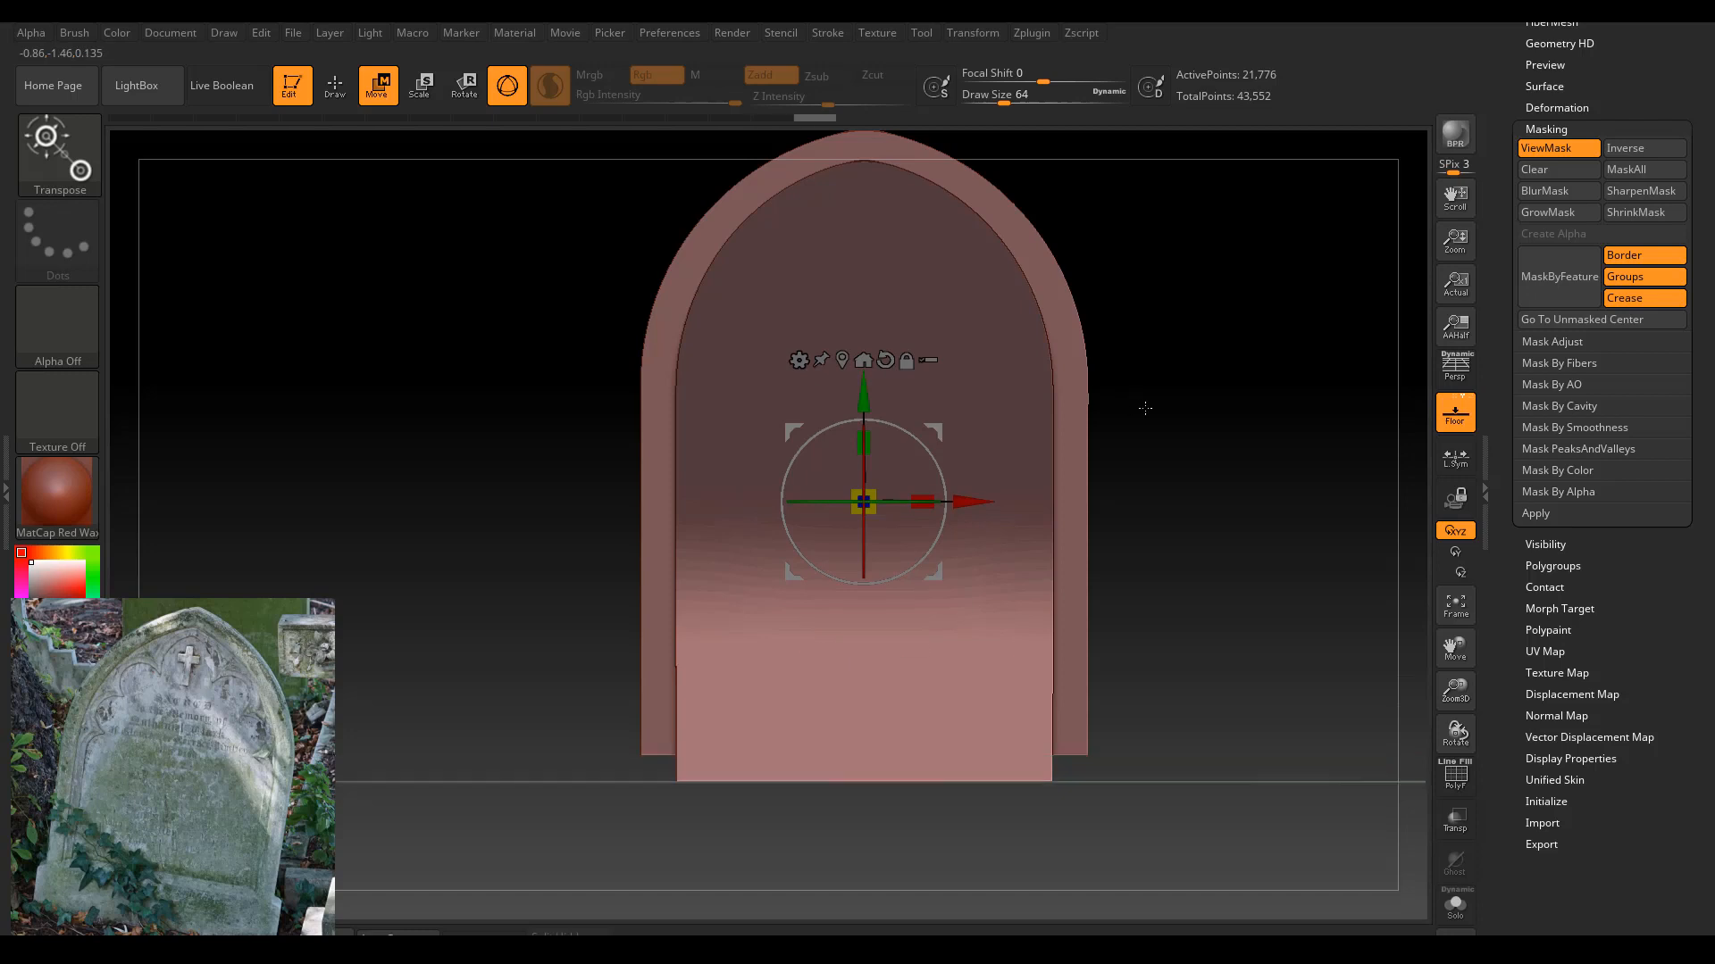
drag(1140, 402, 1131, 568)
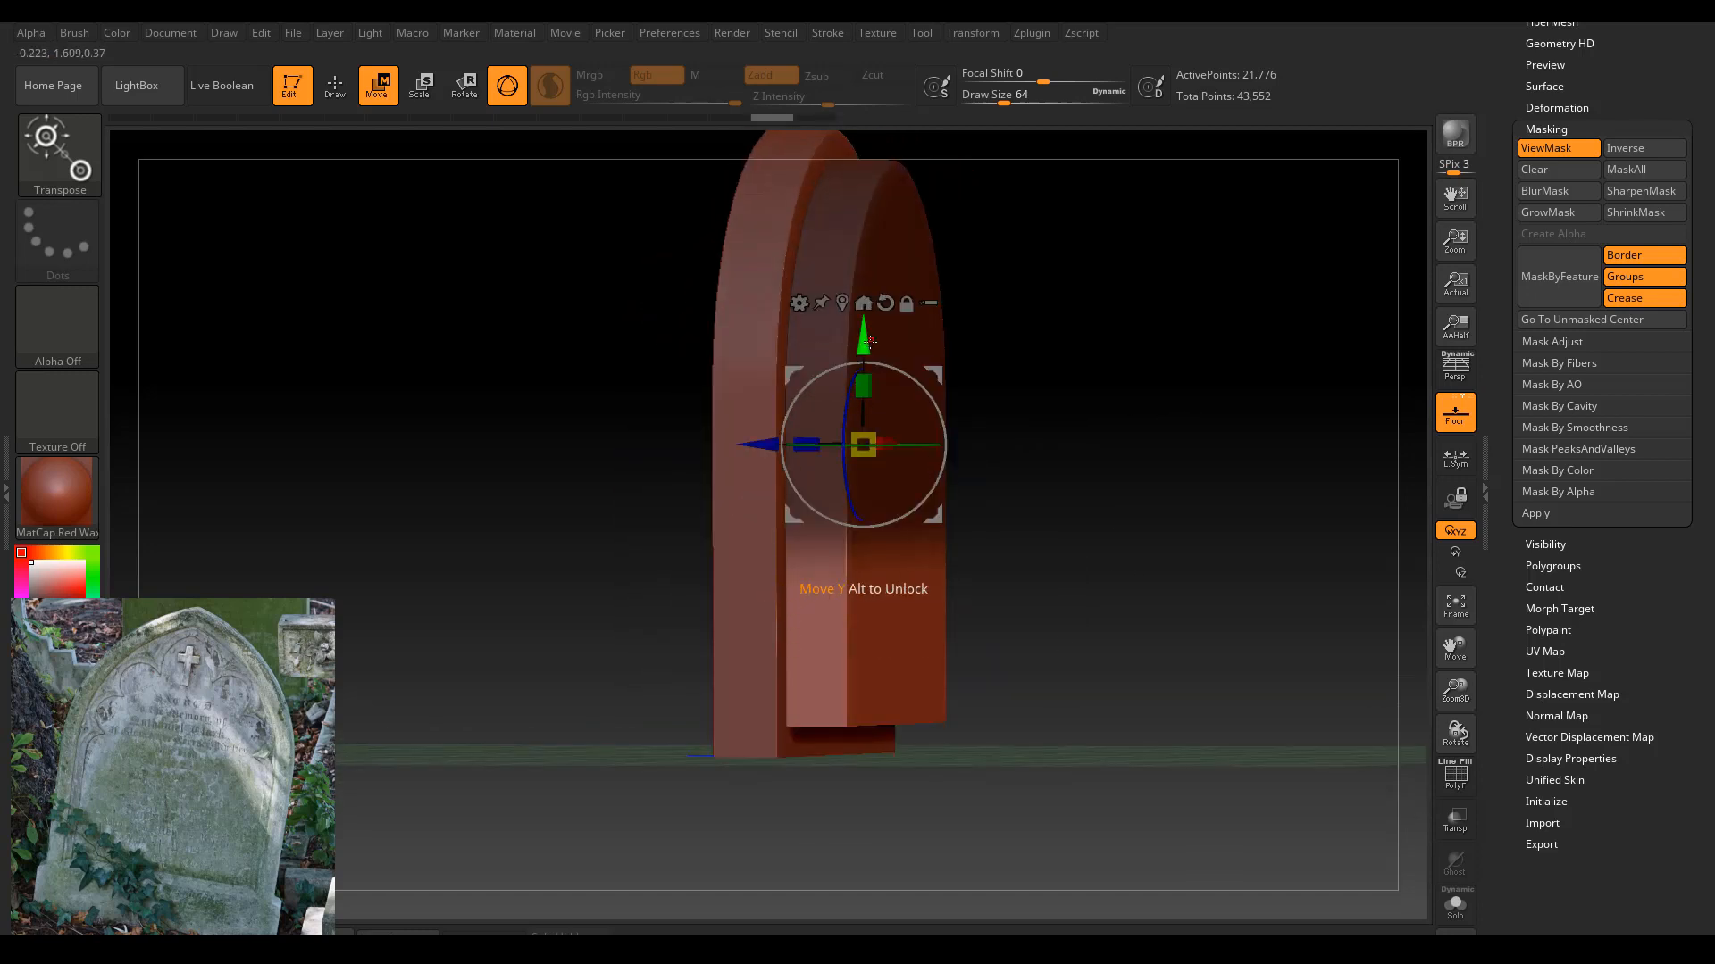
drag(866, 406, 861, 388)
drag(1183, 388, 1144, 478)
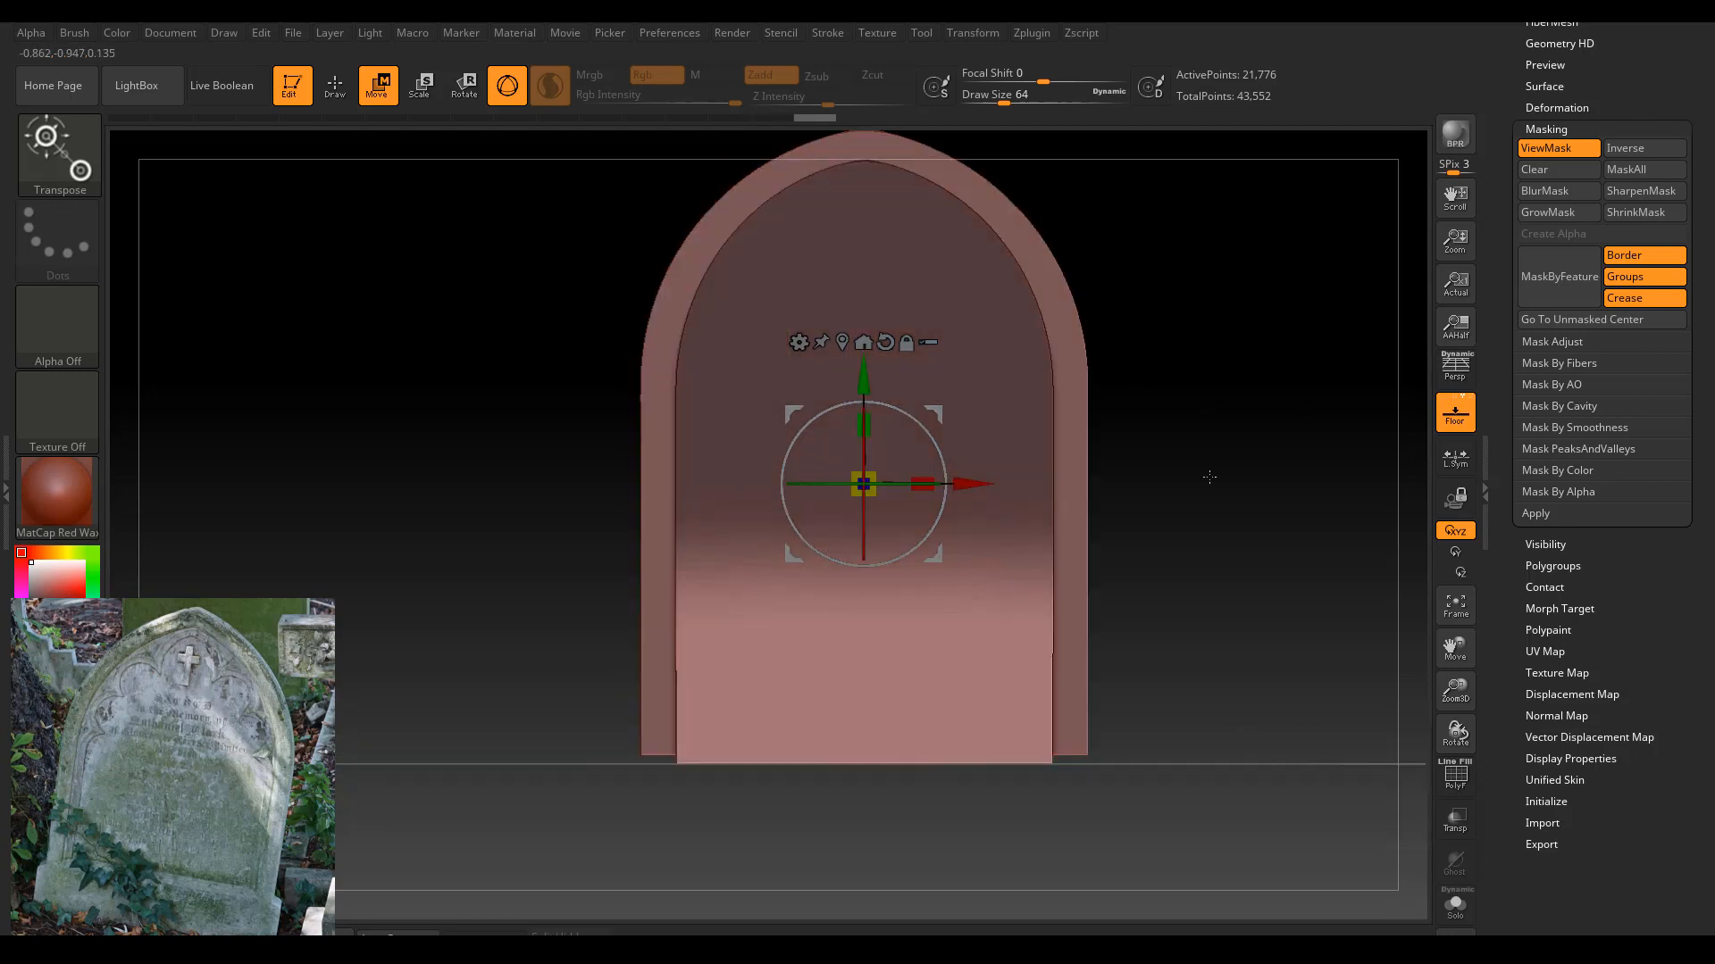
key(ctrl)
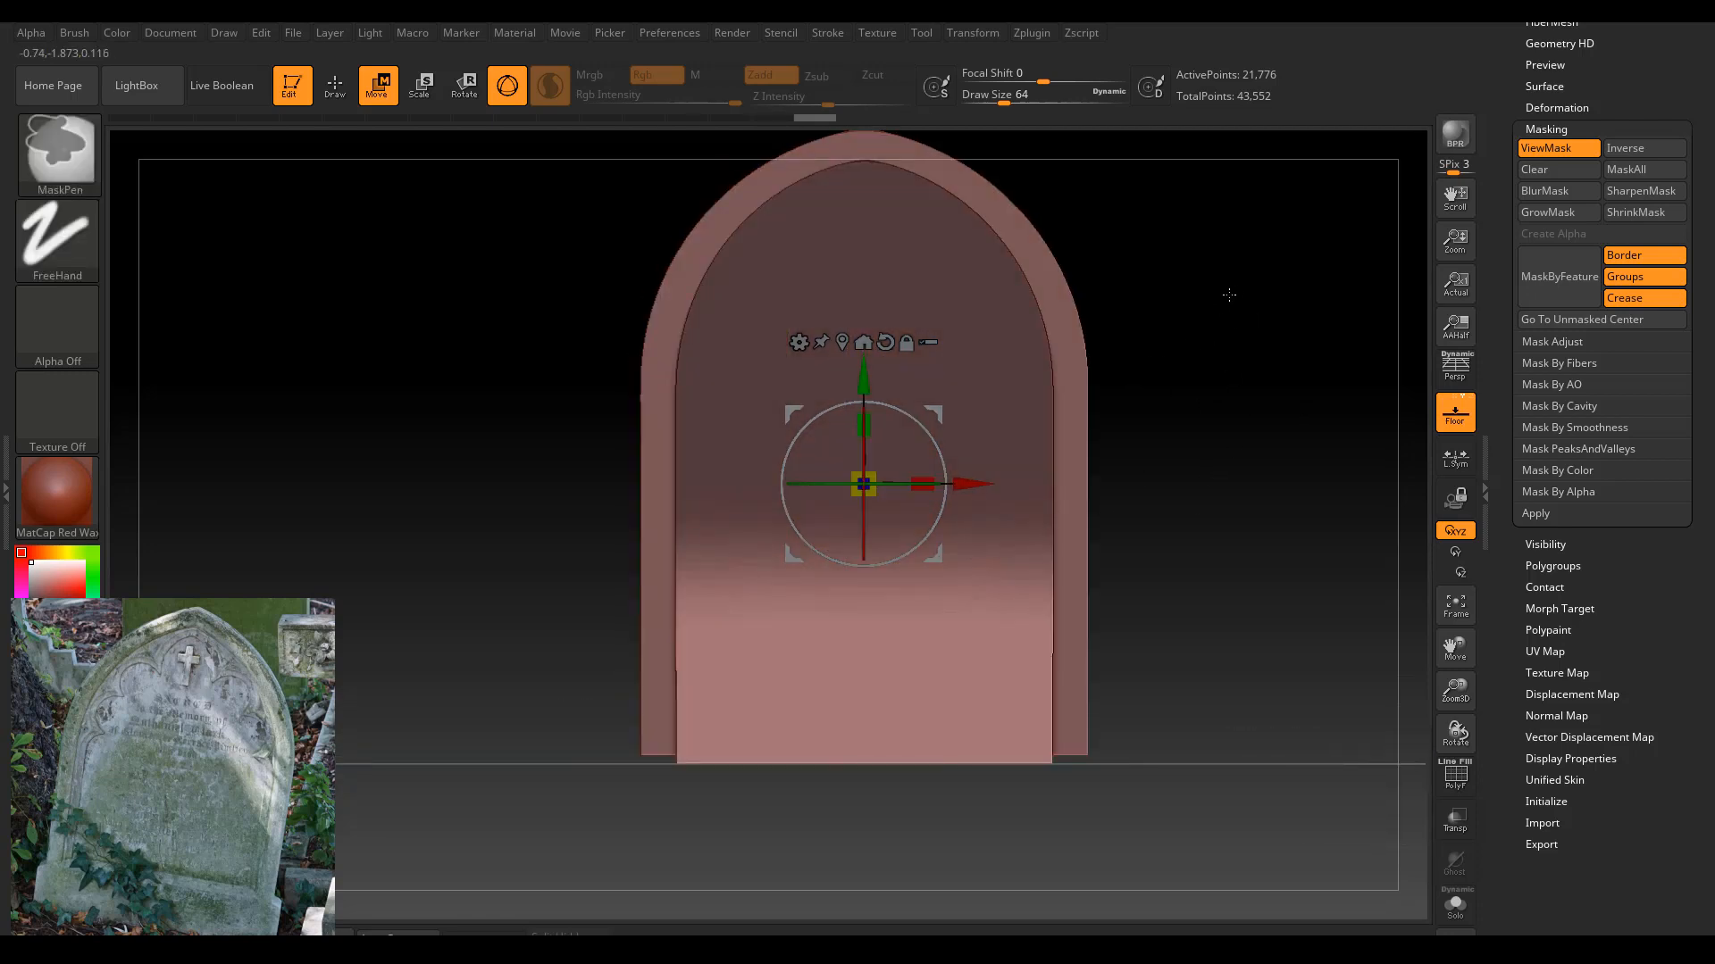
mouse_move(1209, 282)
ctrl+mouse_down()
mouse_move(1357, 401)
mouse_move(1282, 452)
mouse_move(1149, 465)
mouse_move(1410, 595)
ctrl+mouse_up()
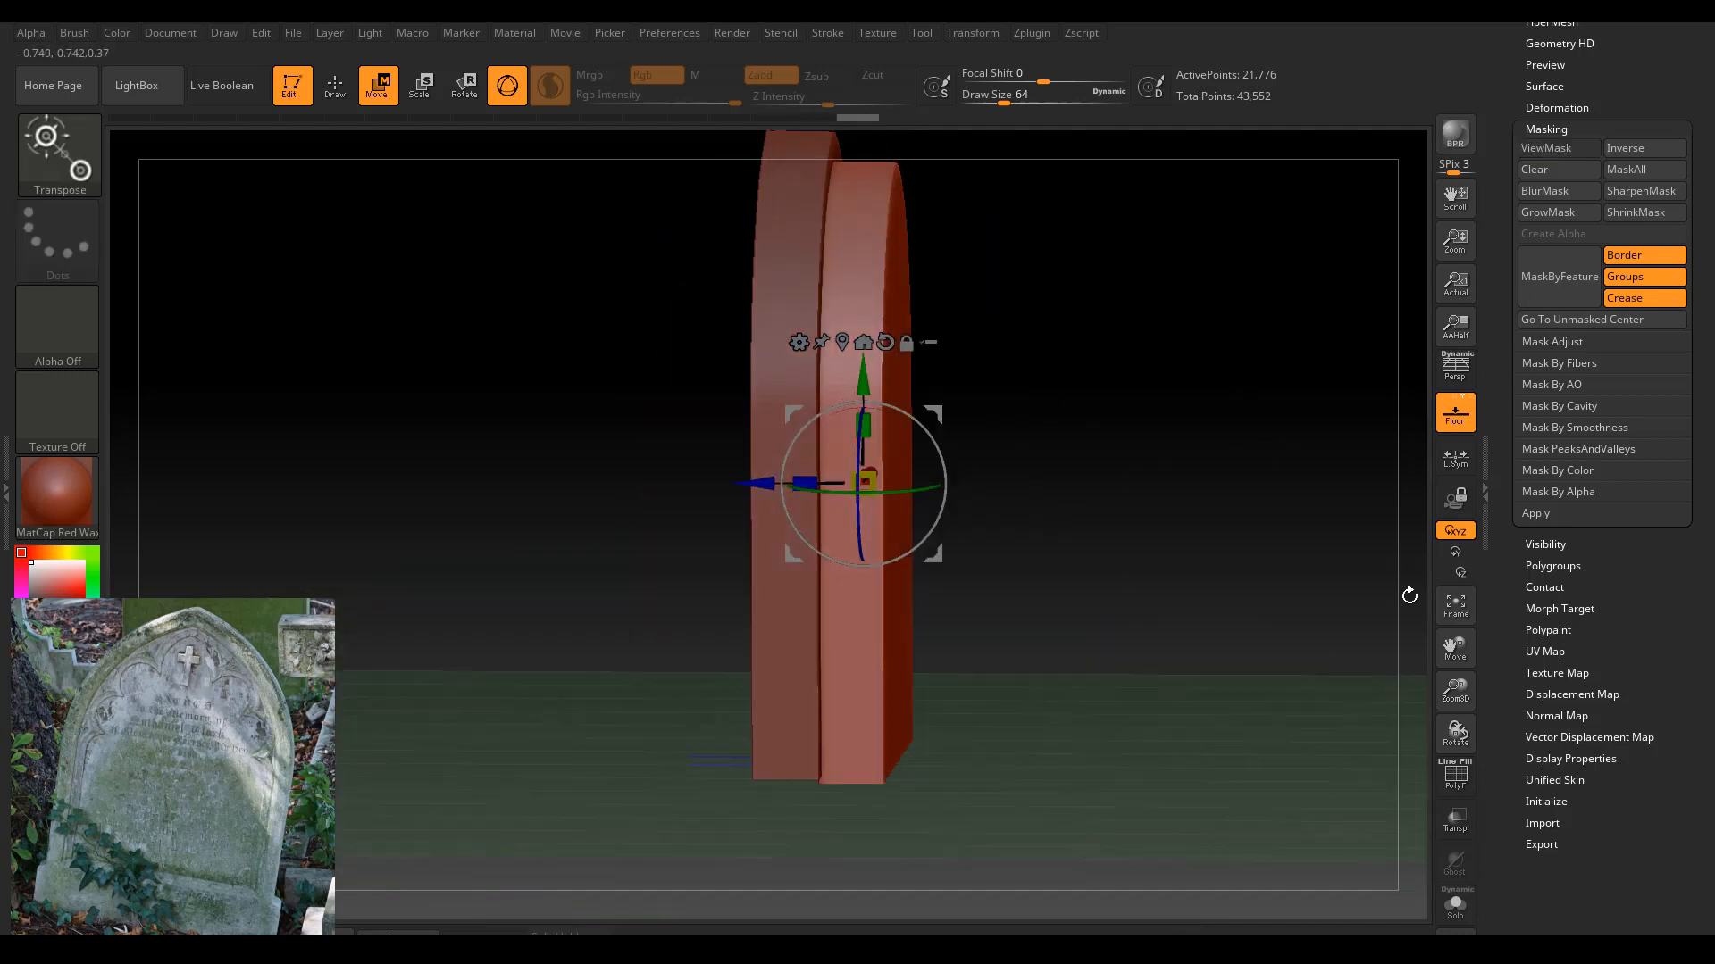
With transparency temporarily on, move the slab copy along Z so it sinks partway into the front of the original slab.
click(1464, 824)
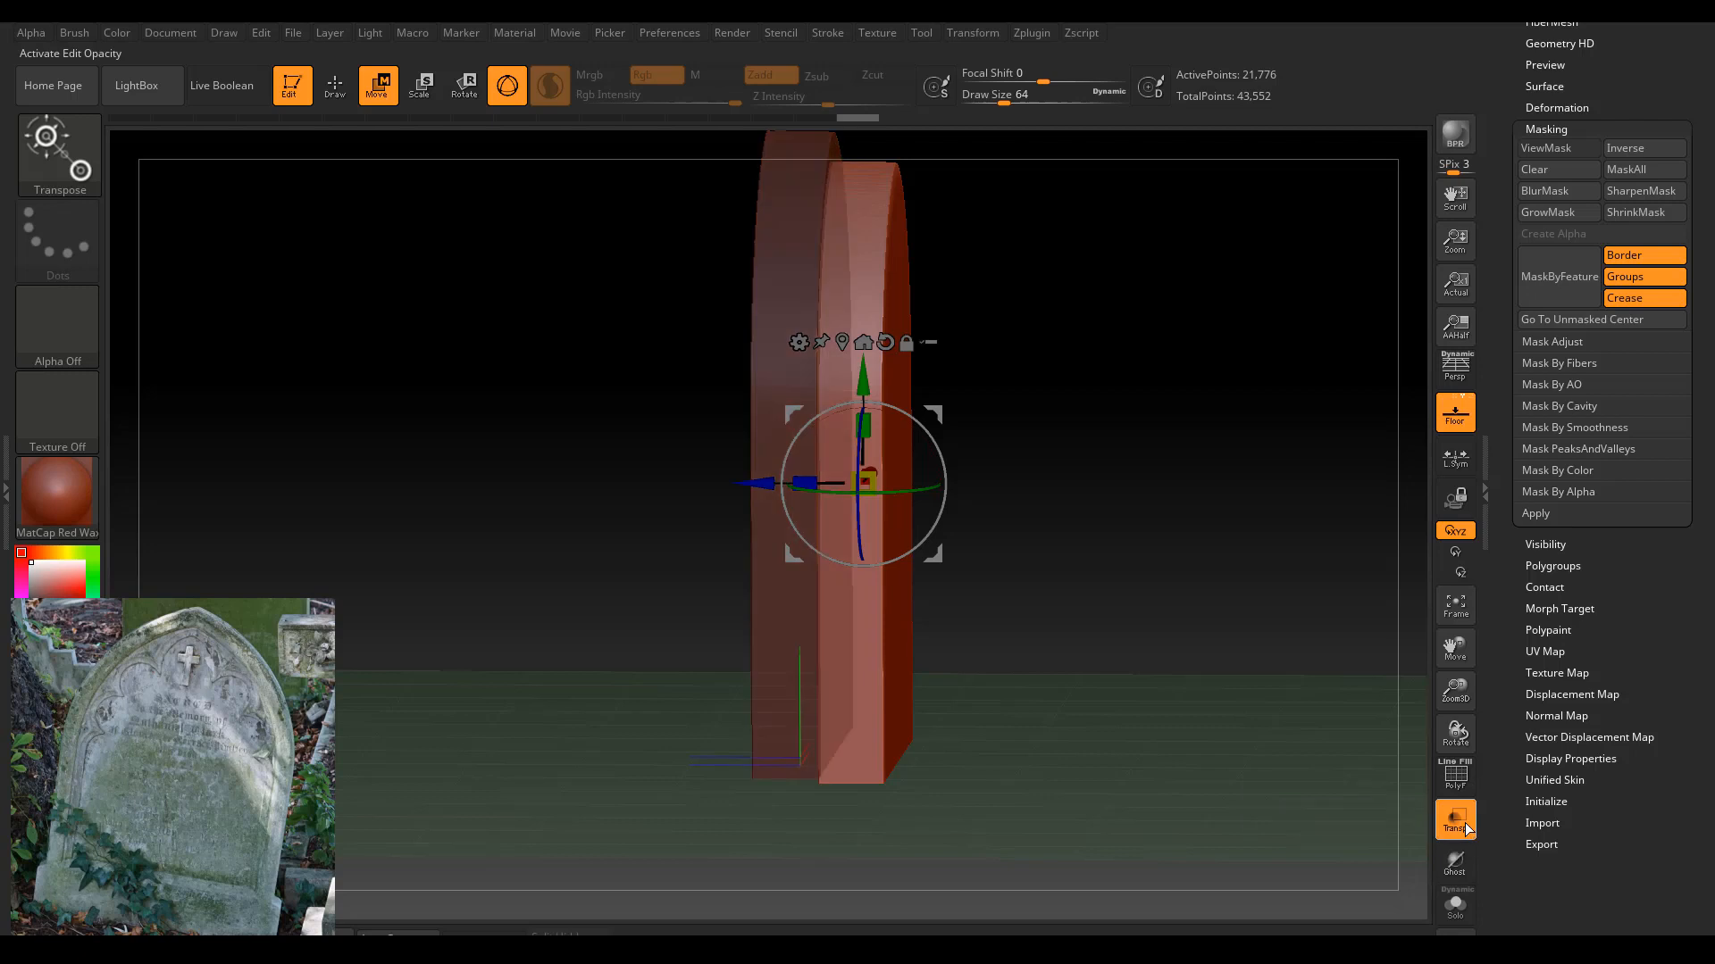
drag(1222, 509, 1218, 587)
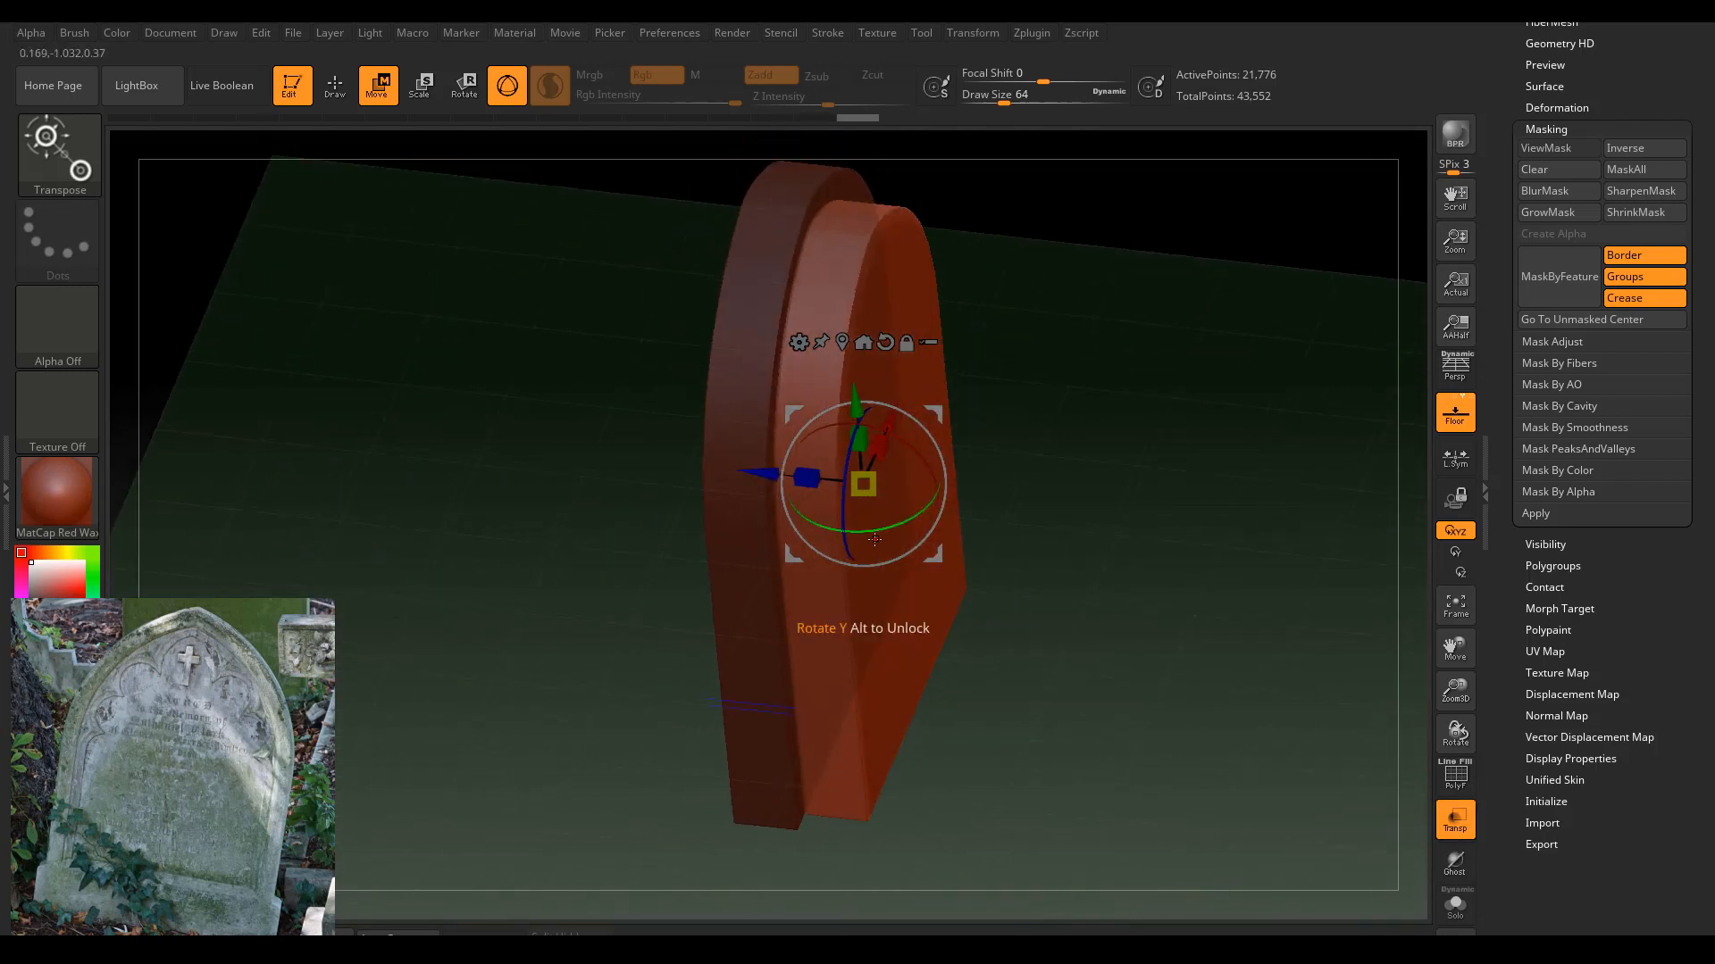
drag(761, 476, 747, 477)
drag(1056, 438, 811, 255)
drag(920, 210, 988, 339)
drag(734, 487, 734, 489)
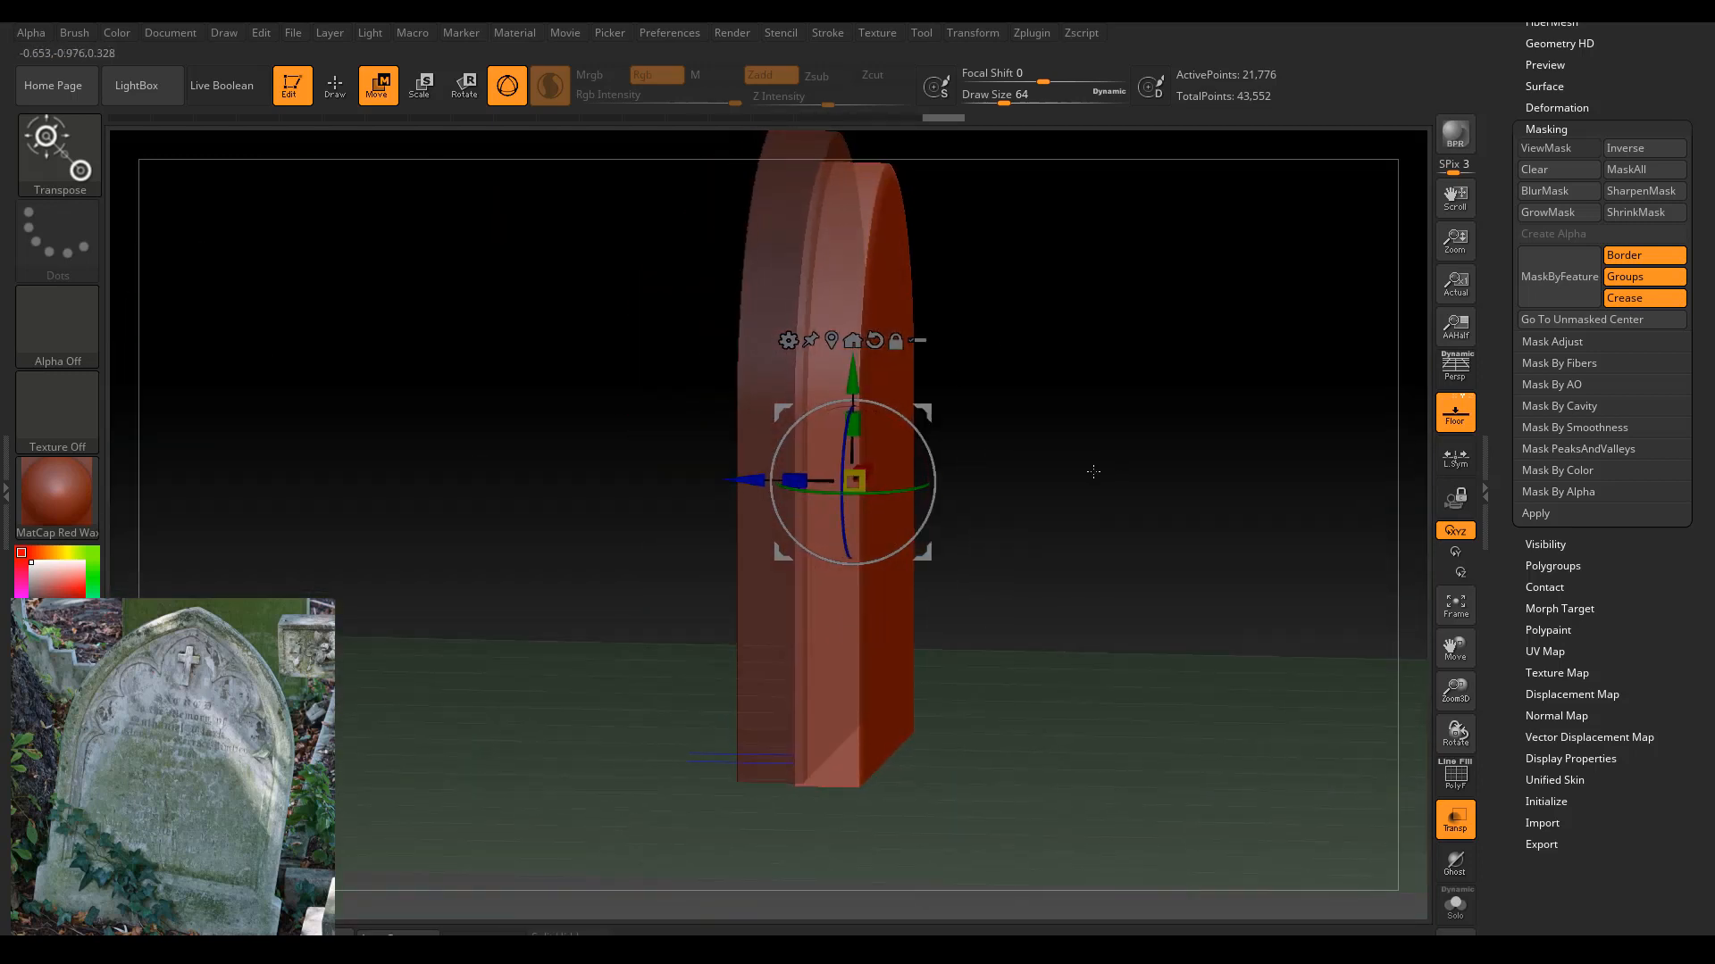
drag(1091, 471, 992, 454)
click(1656, 75)
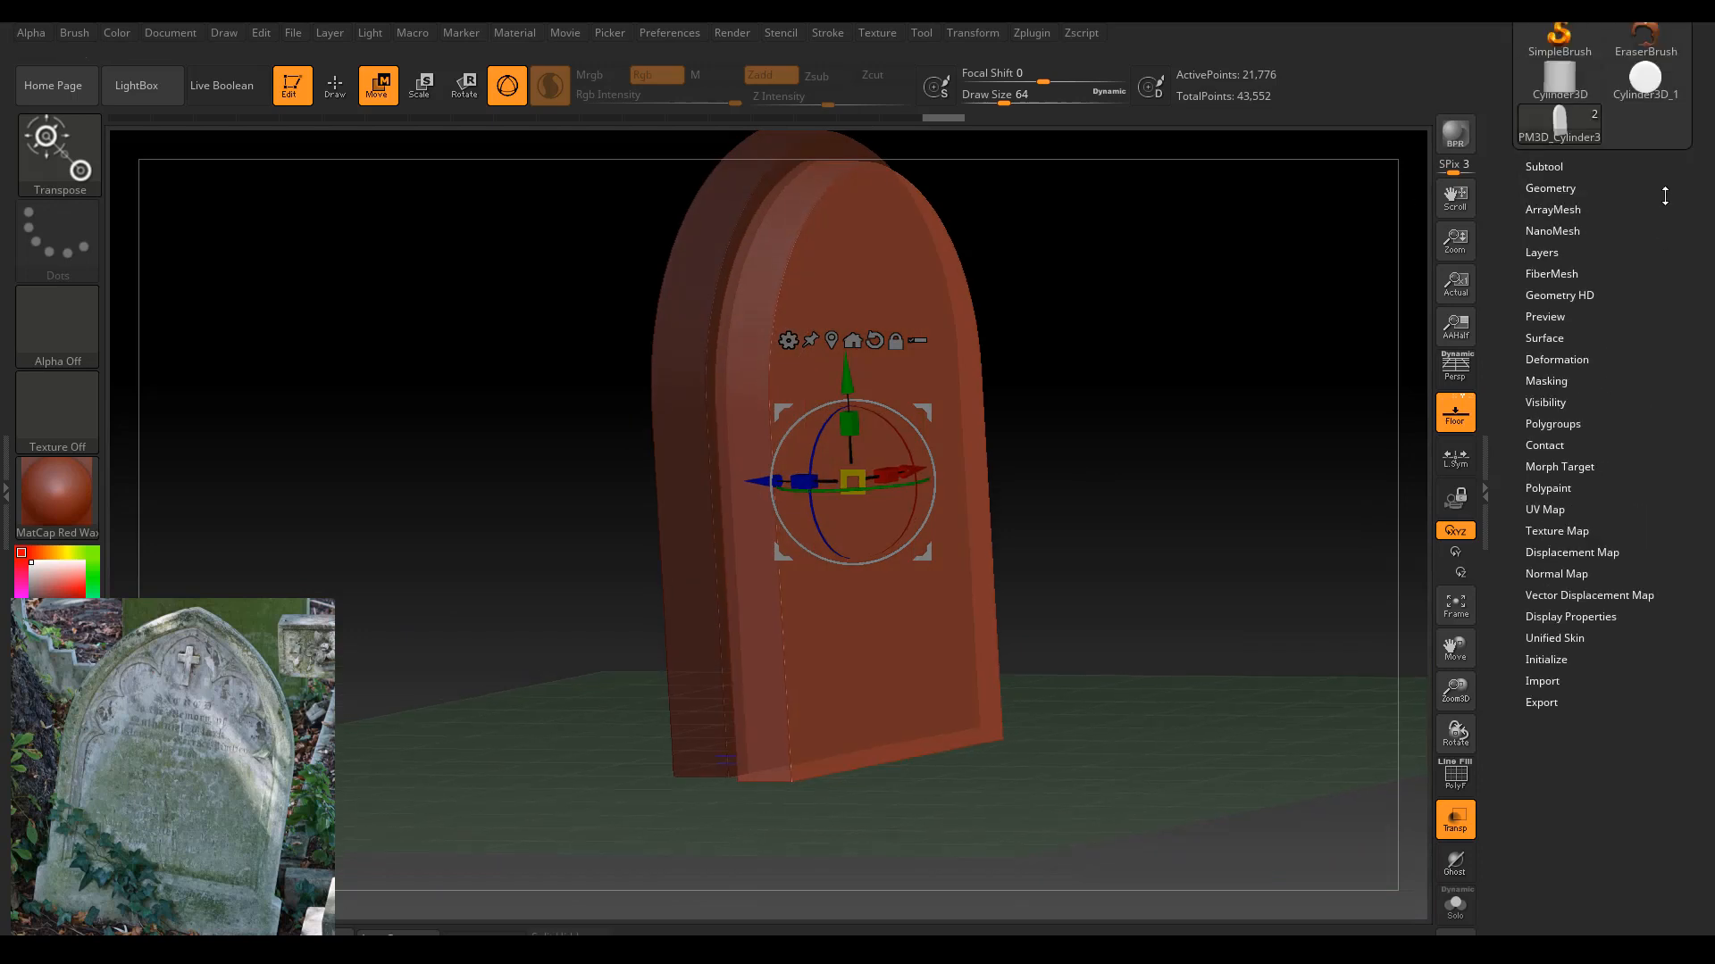
click(1554, 315)
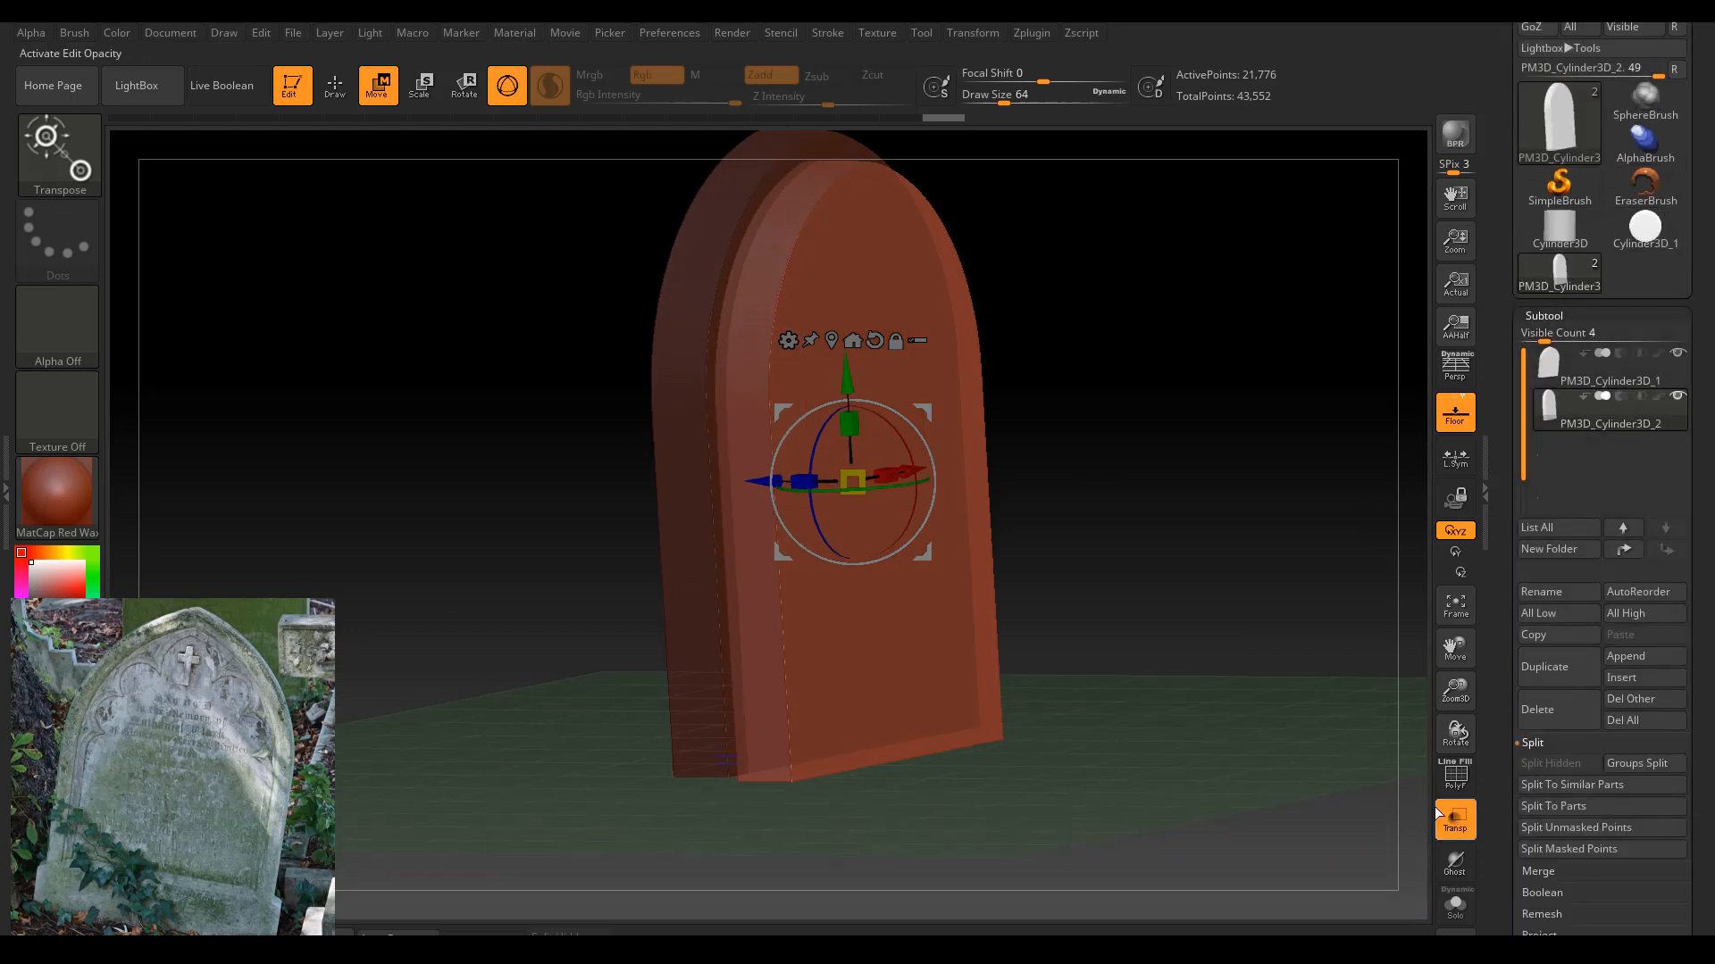
click(1455, 831)
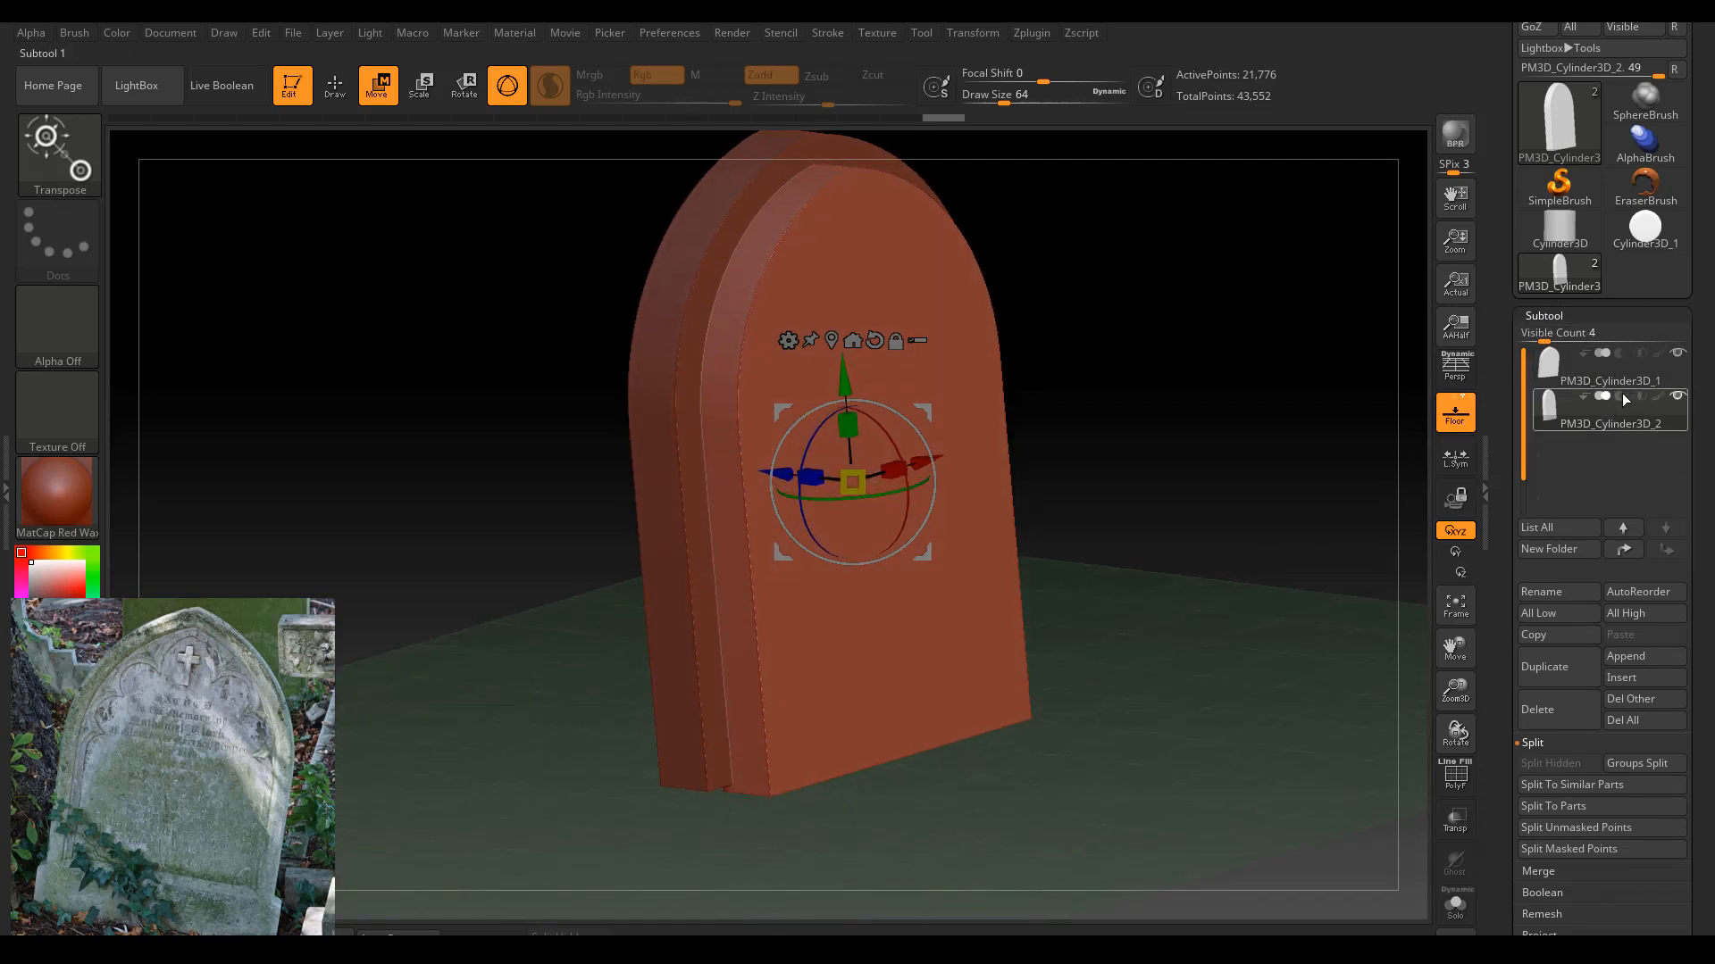
Select the original slab, enable Live Boolean and set the copy to subtraction to cut a recessed arched panel.
click(1634, 358)
mouse_move(1611, 373)
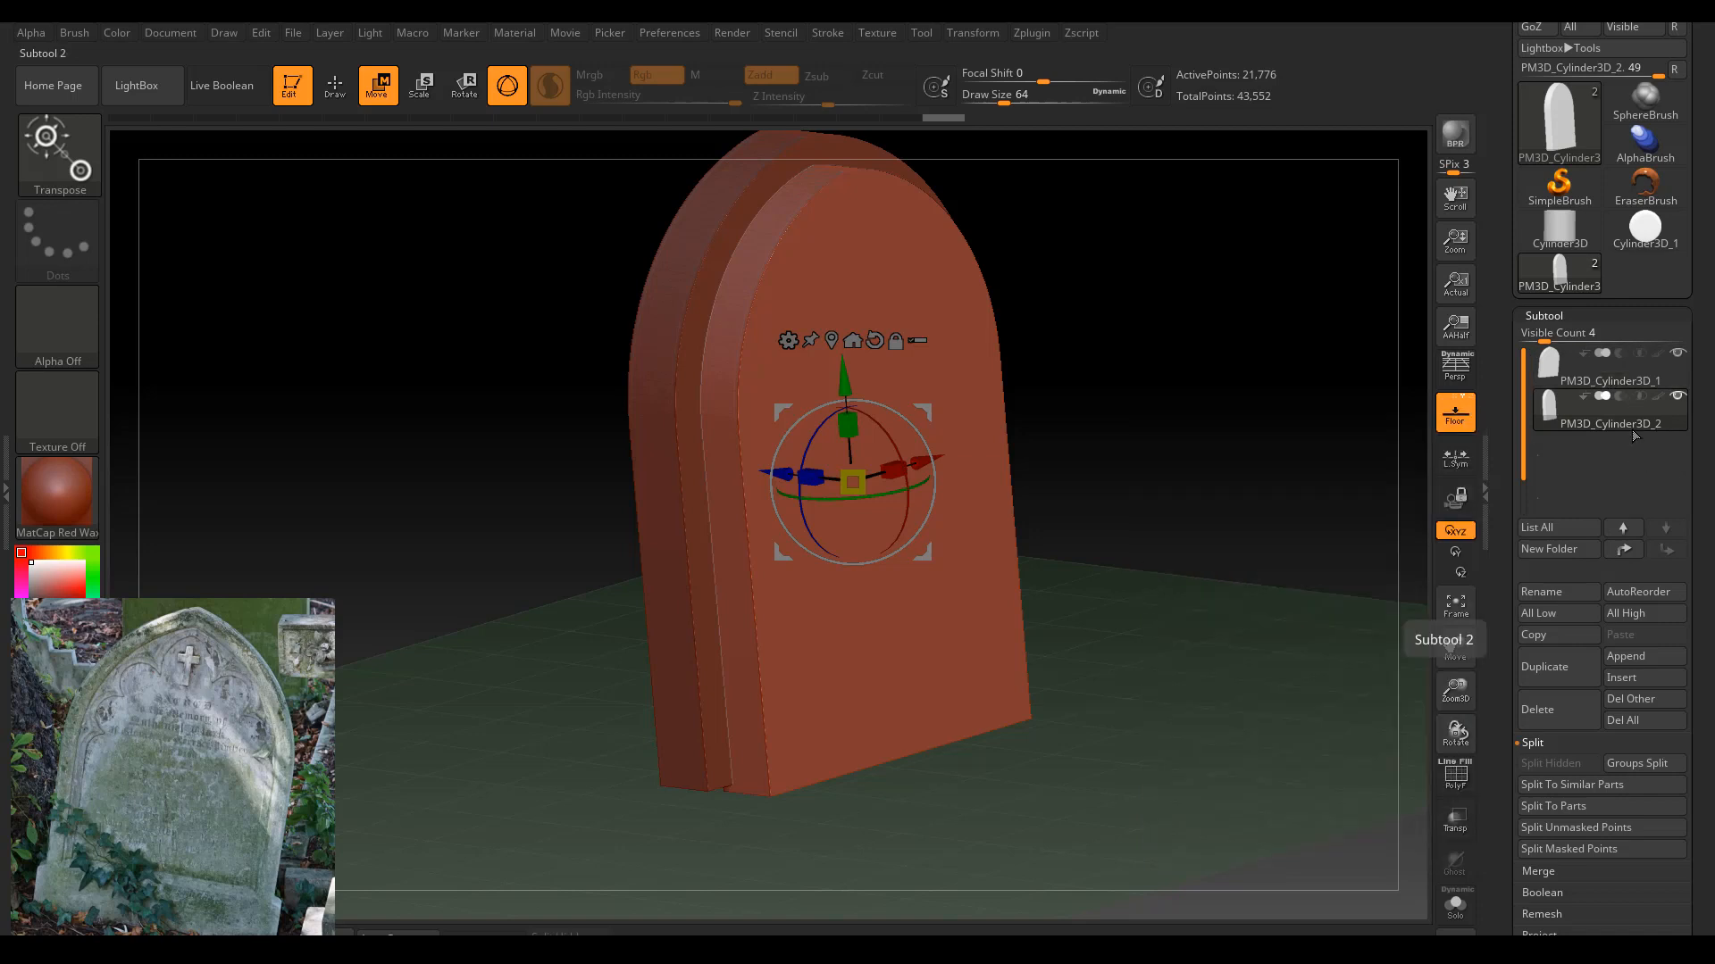
click(1602, 377)
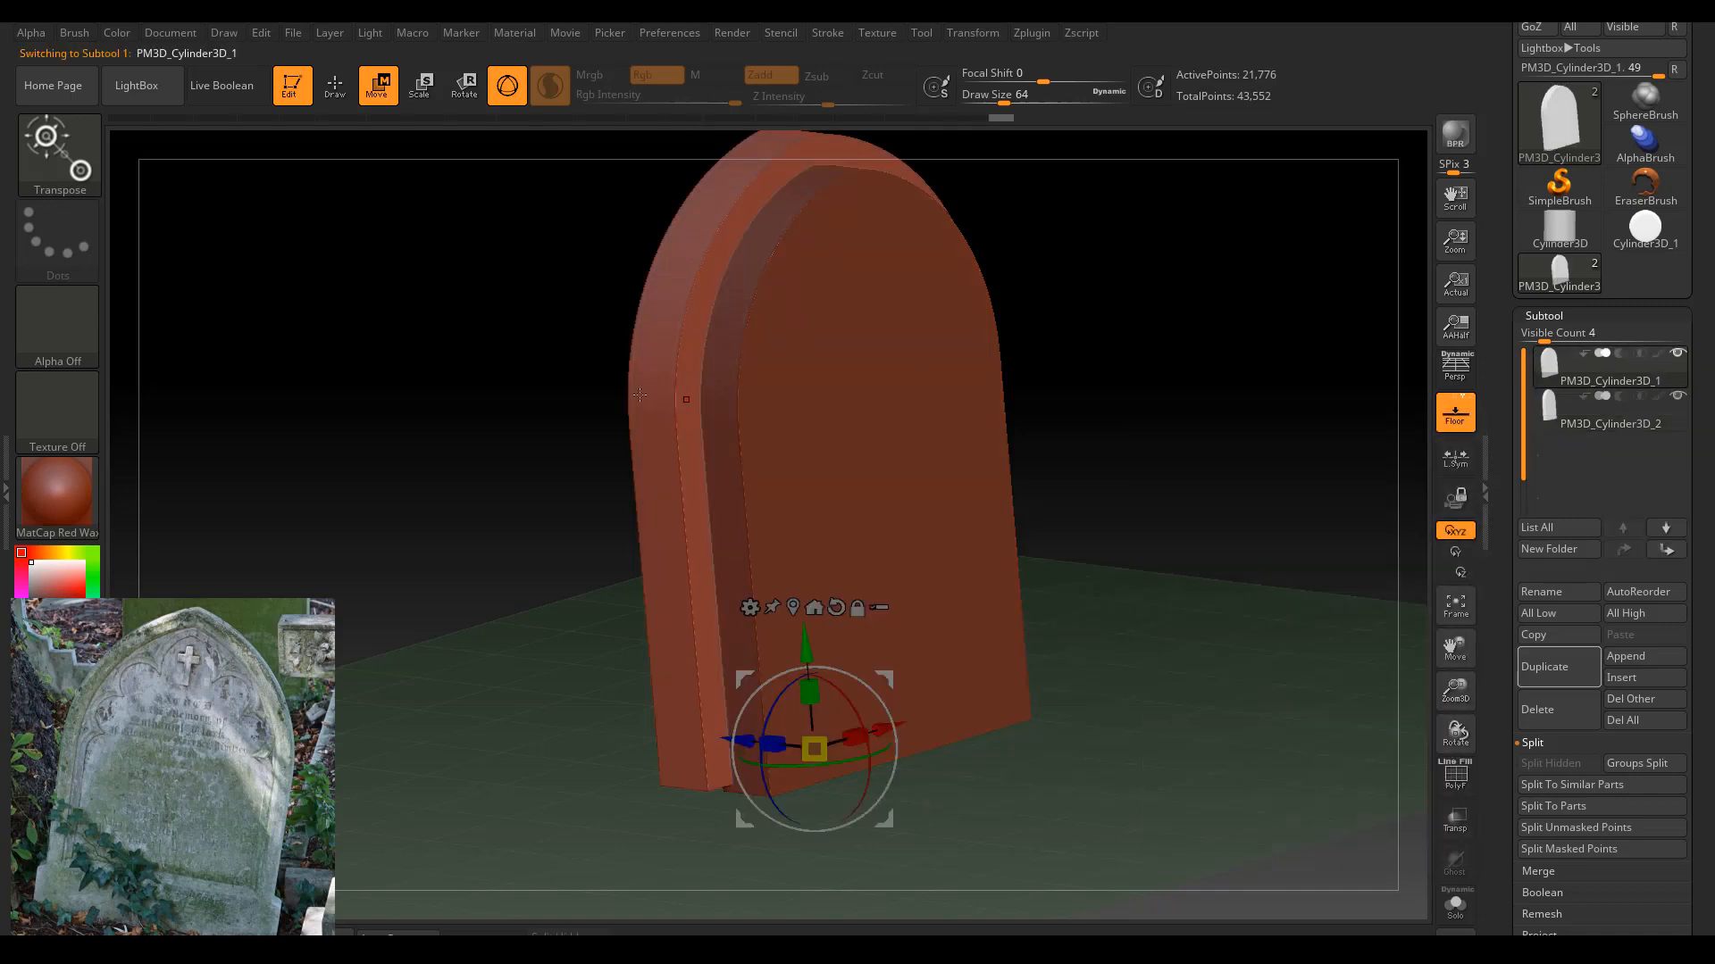
click(239, 89)
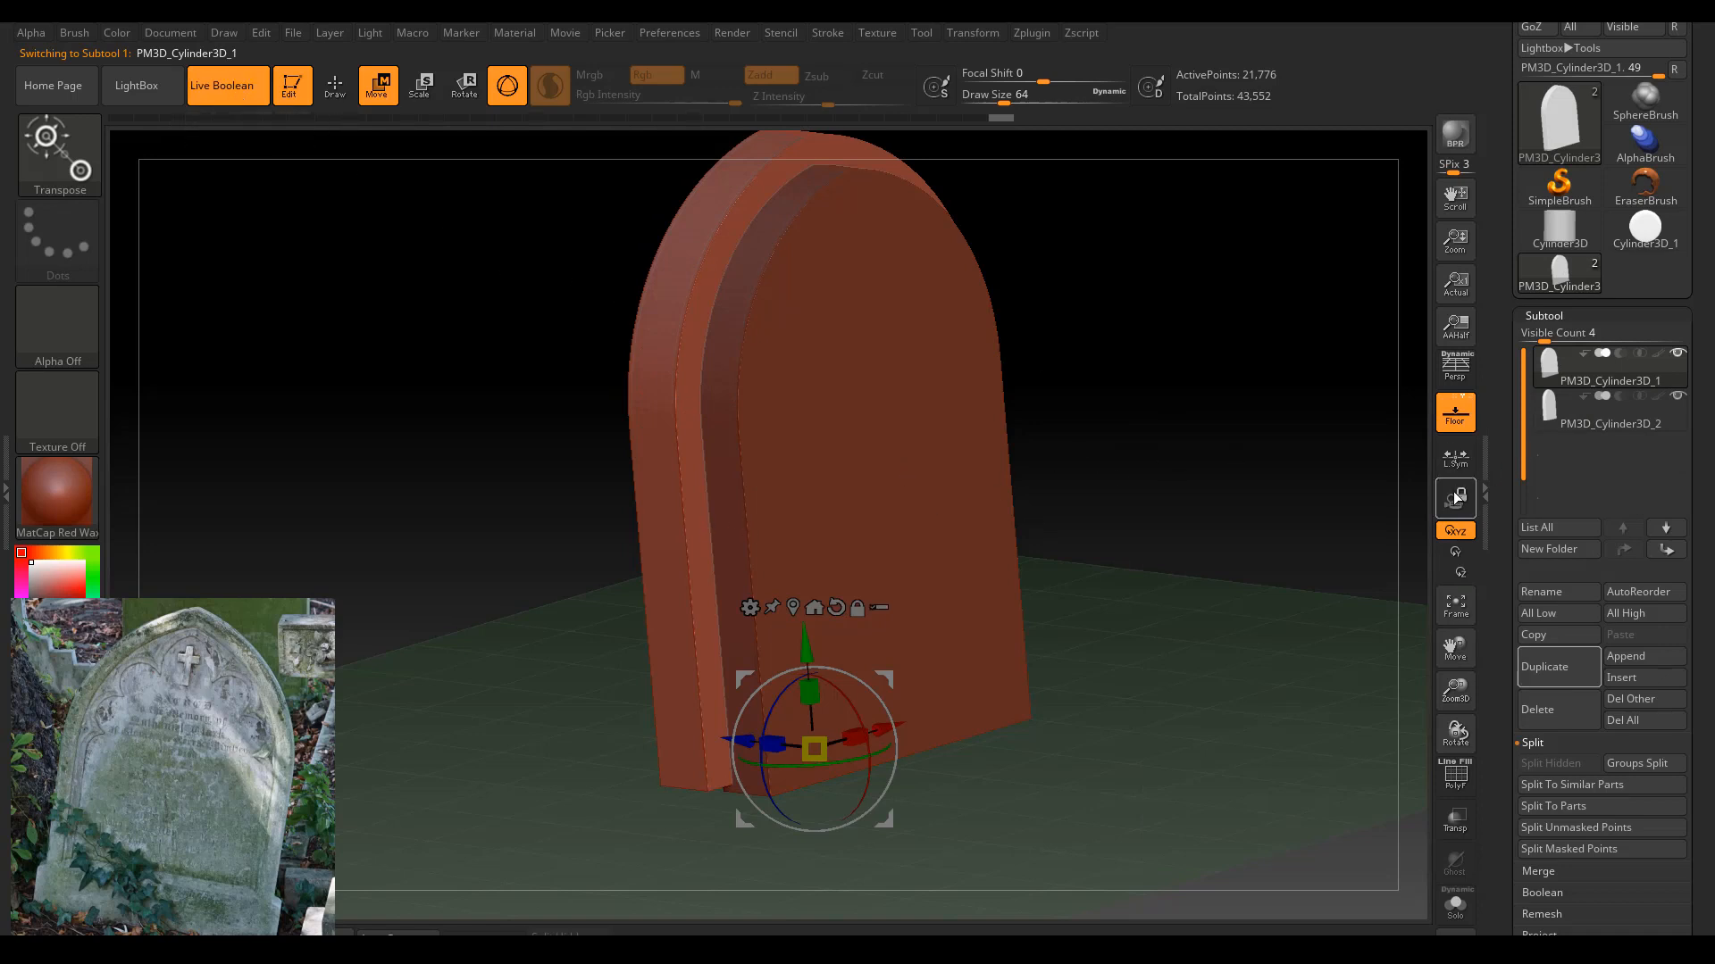
click(1622, 399)
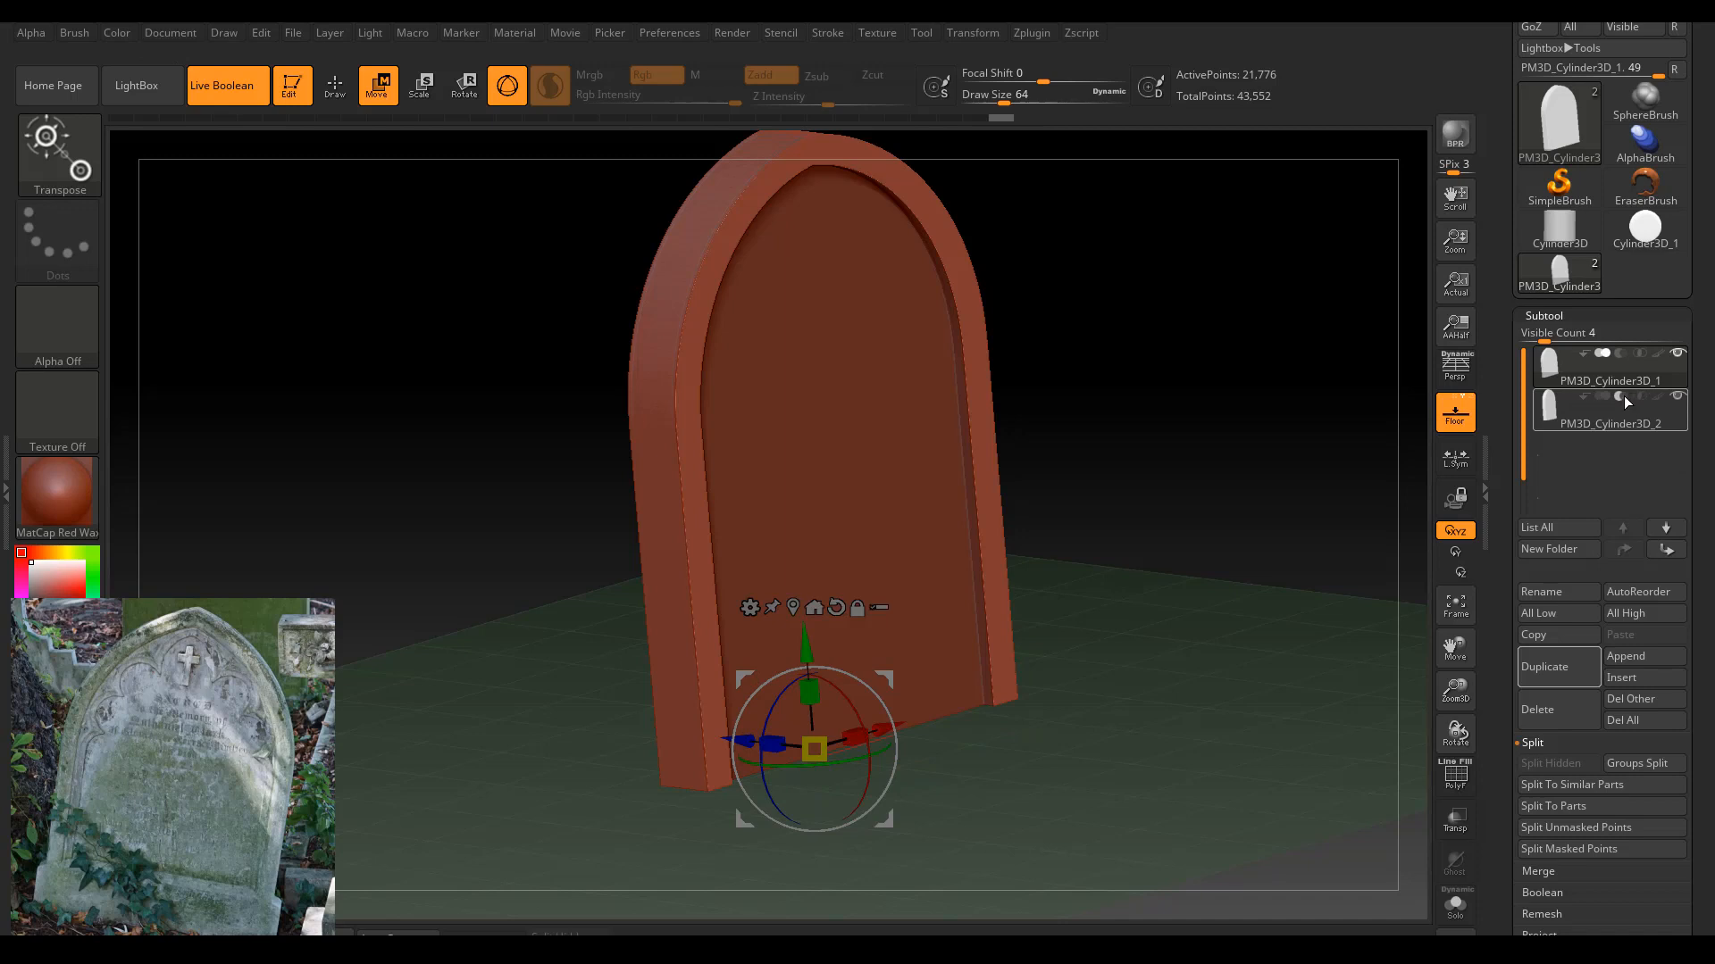
Move the original slab along Z relative to the subtracted copy to make the recessed arched panel shallower.
drag(1300, 493, 1316, 455)
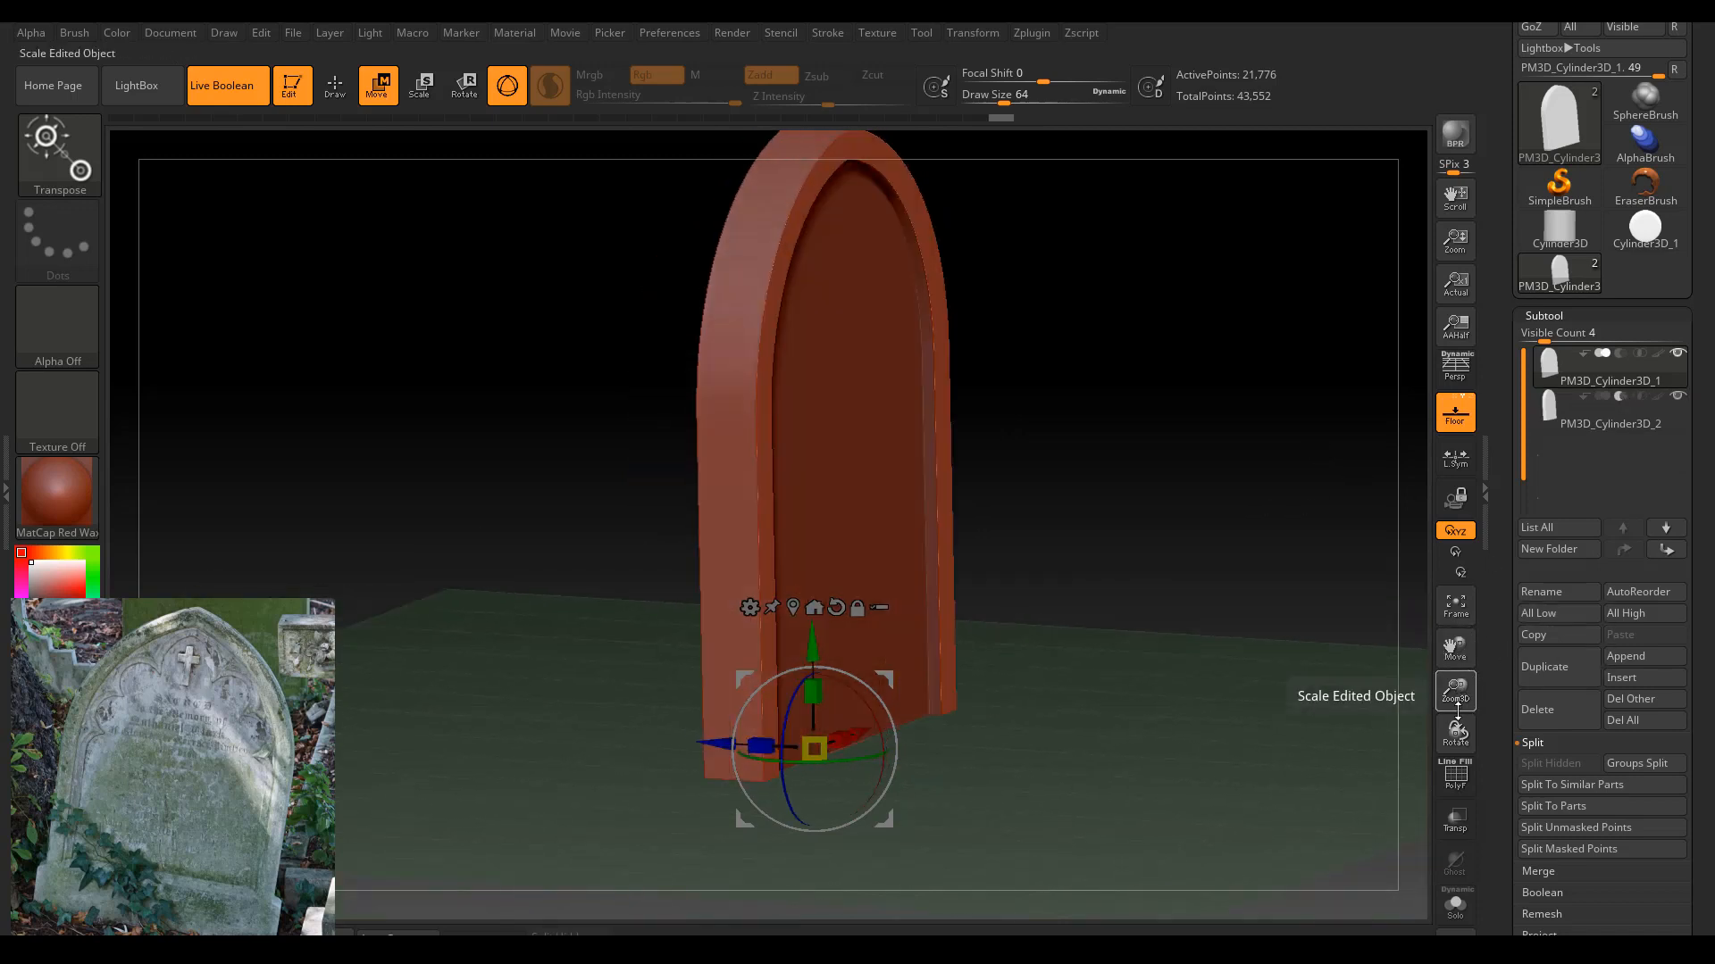
drag(1340, 662, 1192, 647)
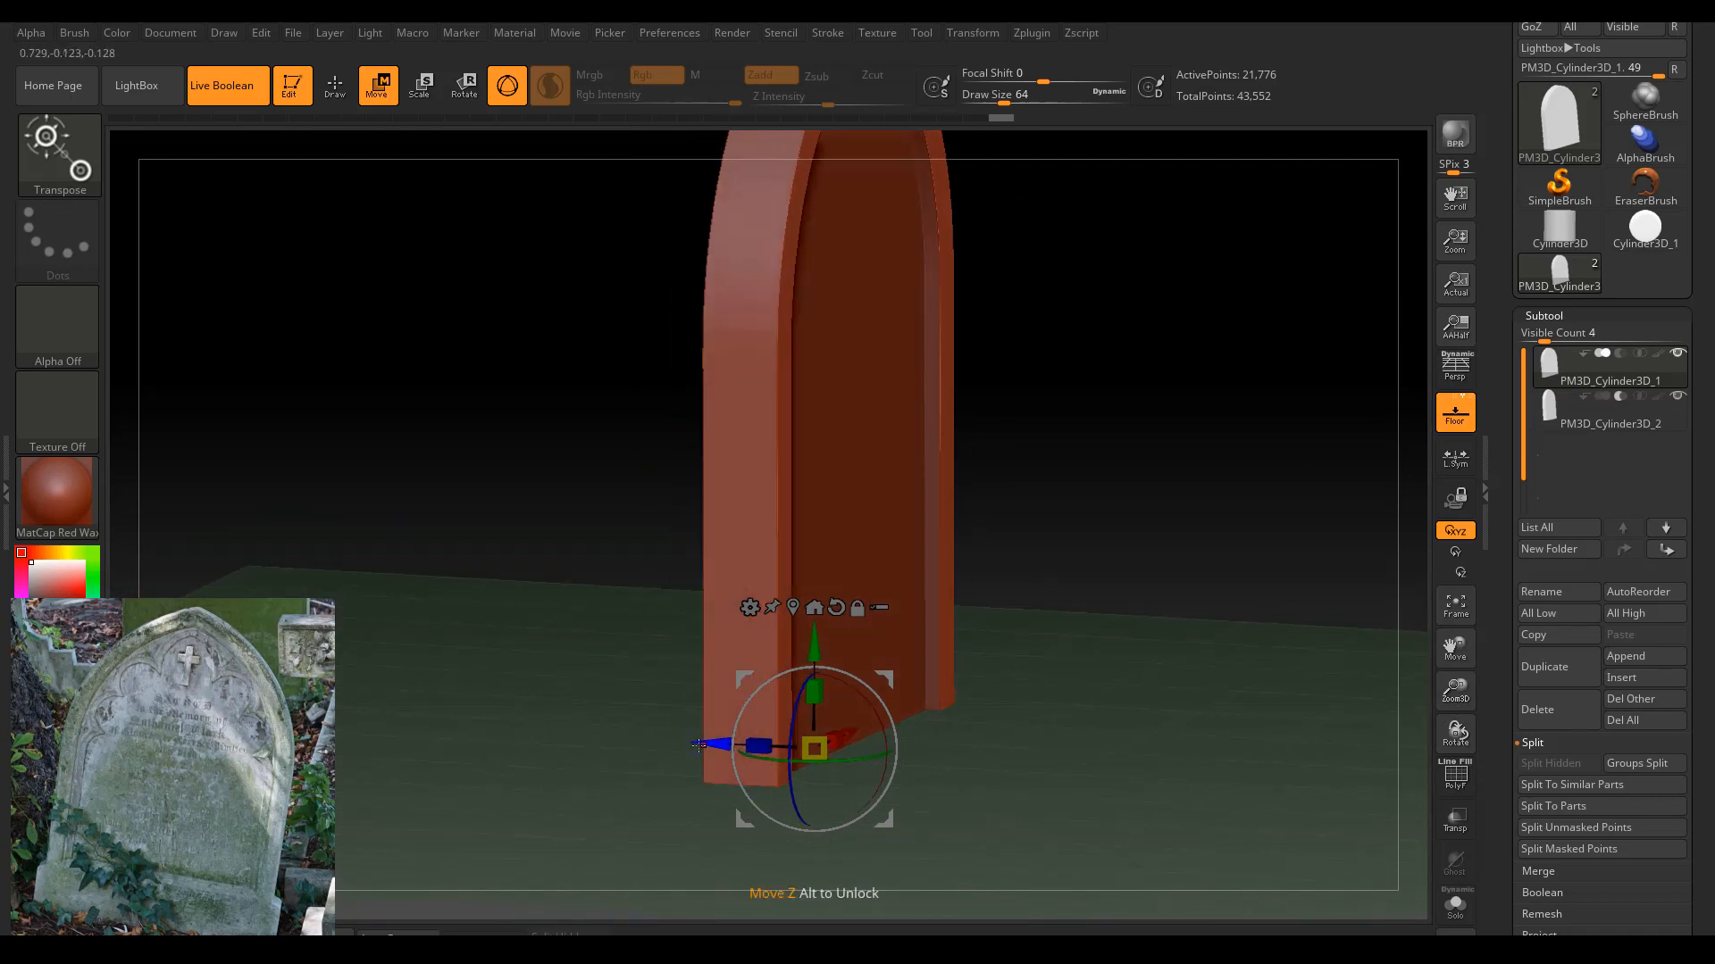
drag(692, 747, 692, 749)
drag(1237, 607, 1101, 578)
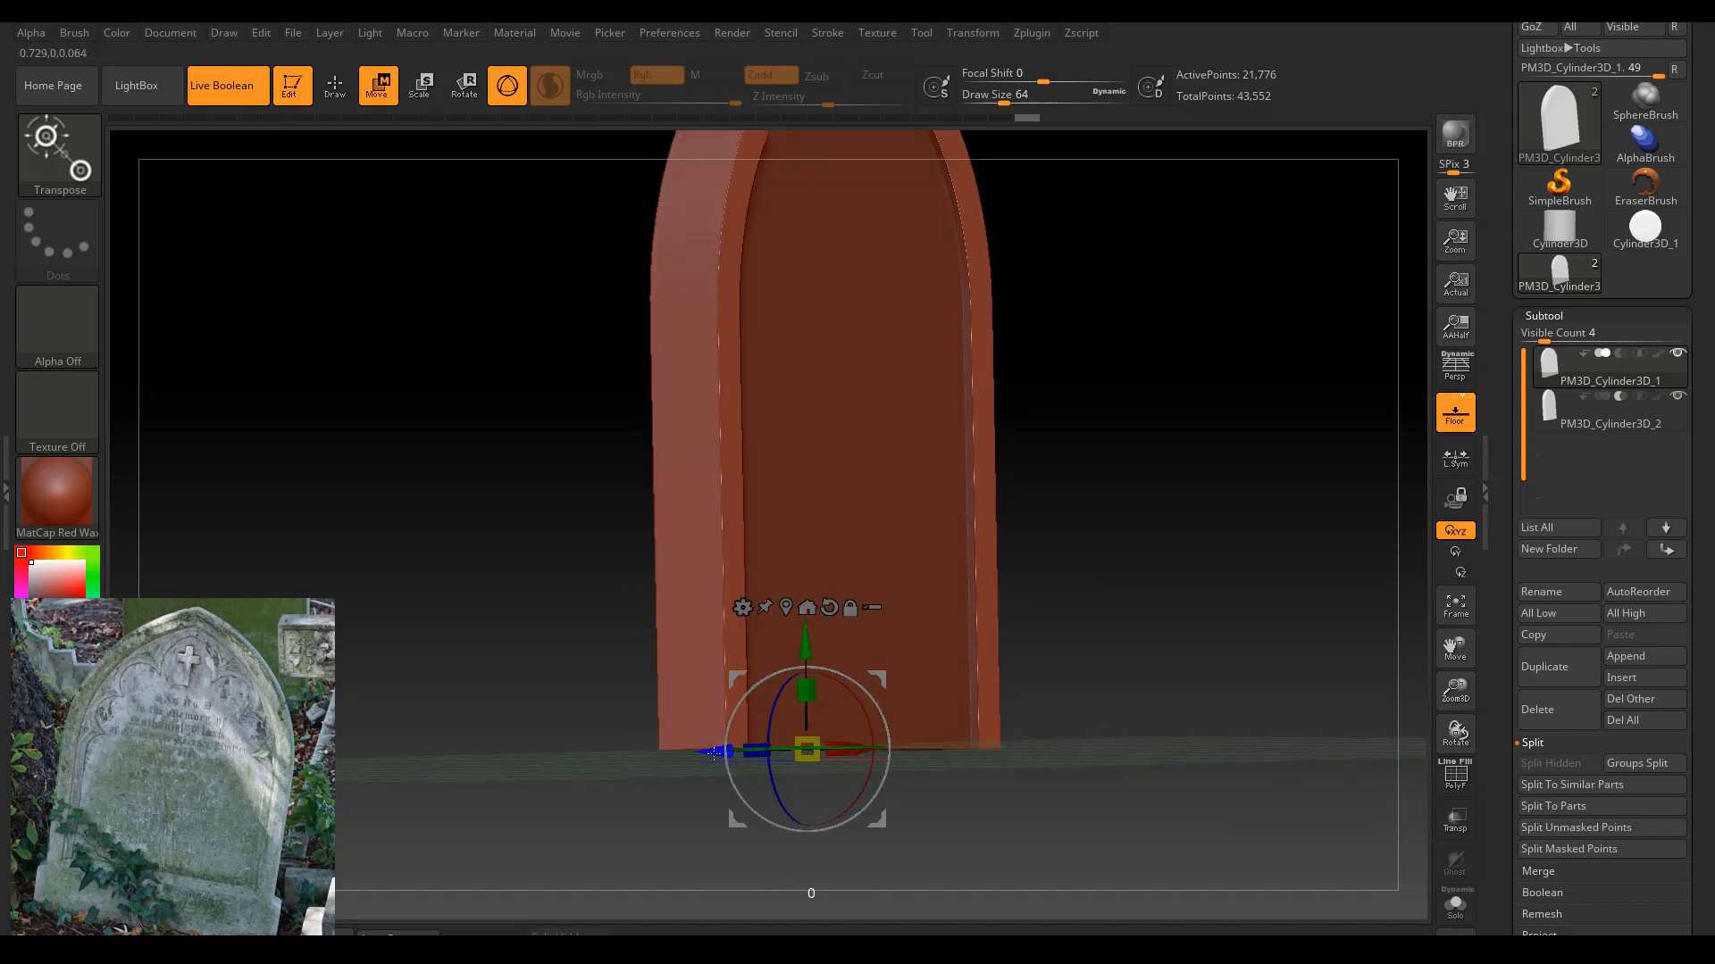
drag(714, 753, 714, 753)
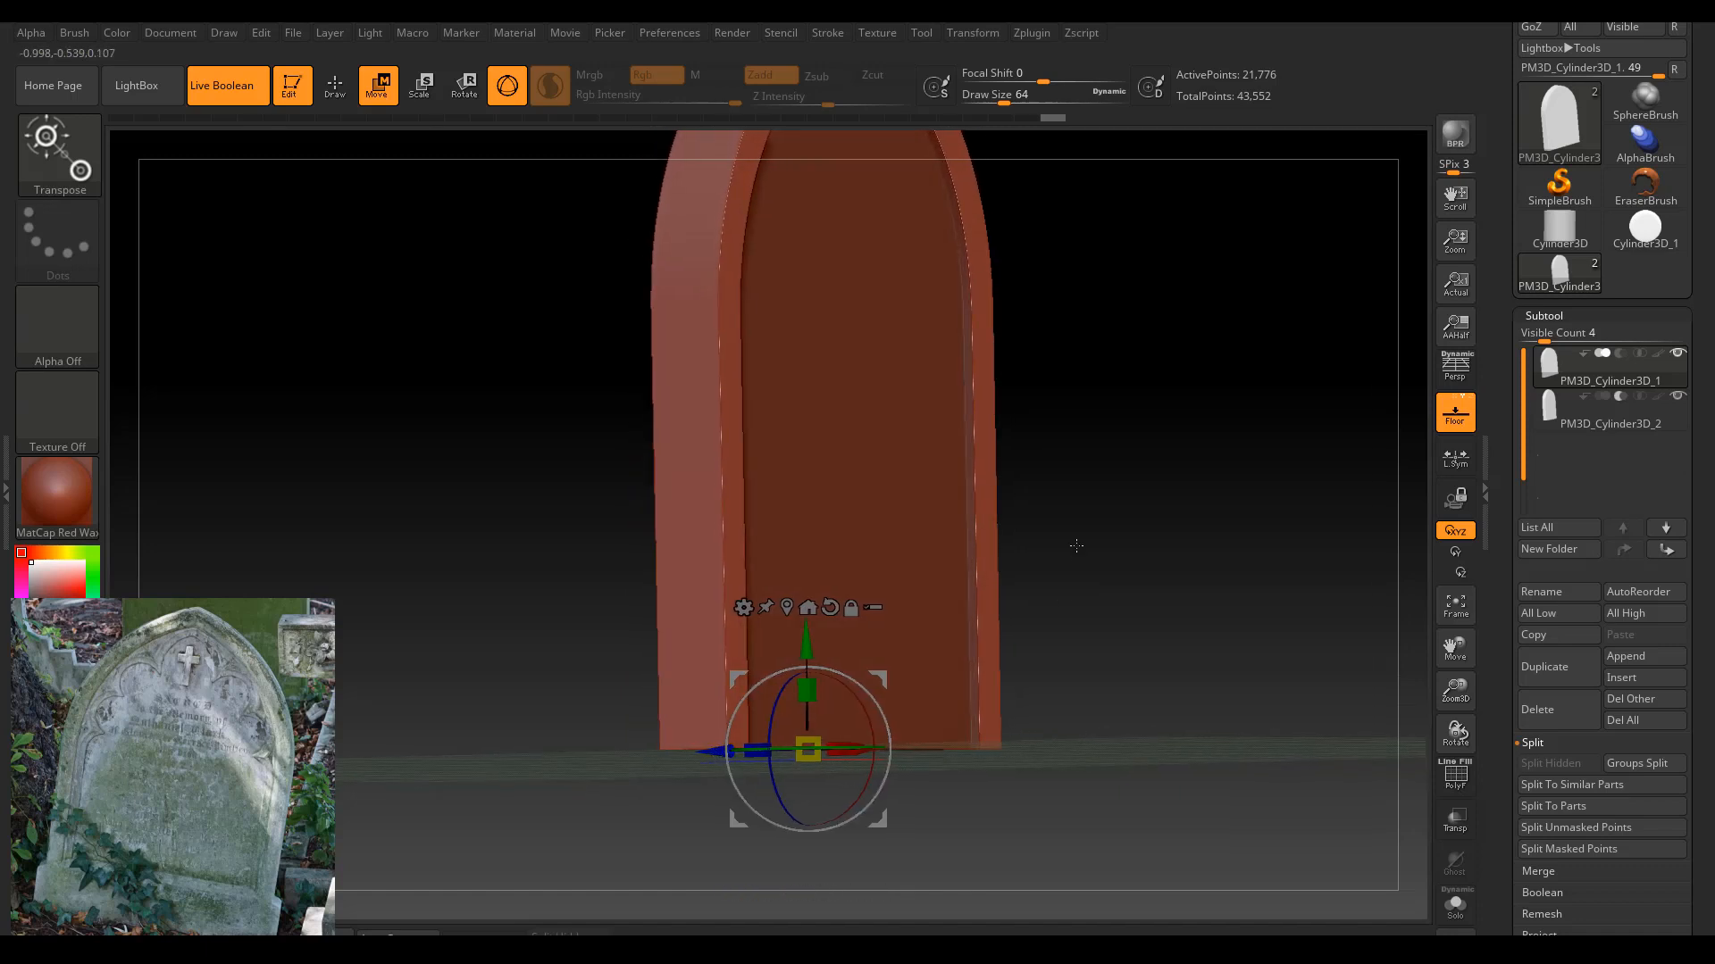
drag(1076, 546, 1090, 589)
drag(714, 741, 715, 742)
drag(1048, 601, 1267, 450)
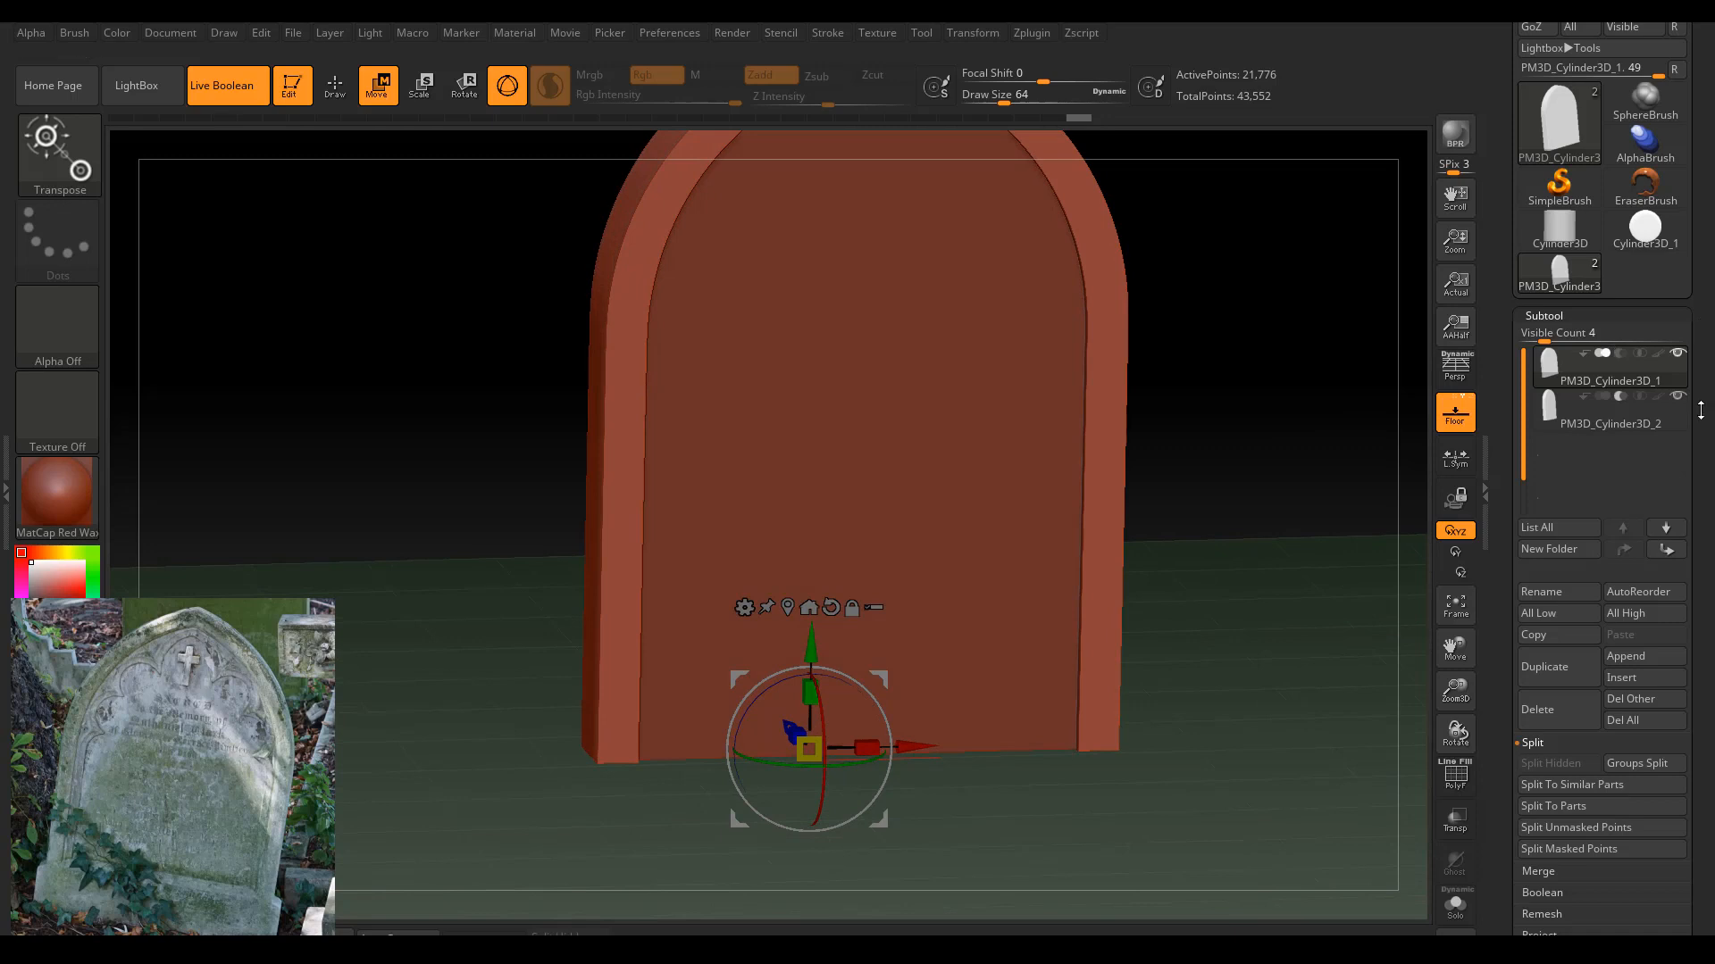
drag(1185, 444, 1381, 477)
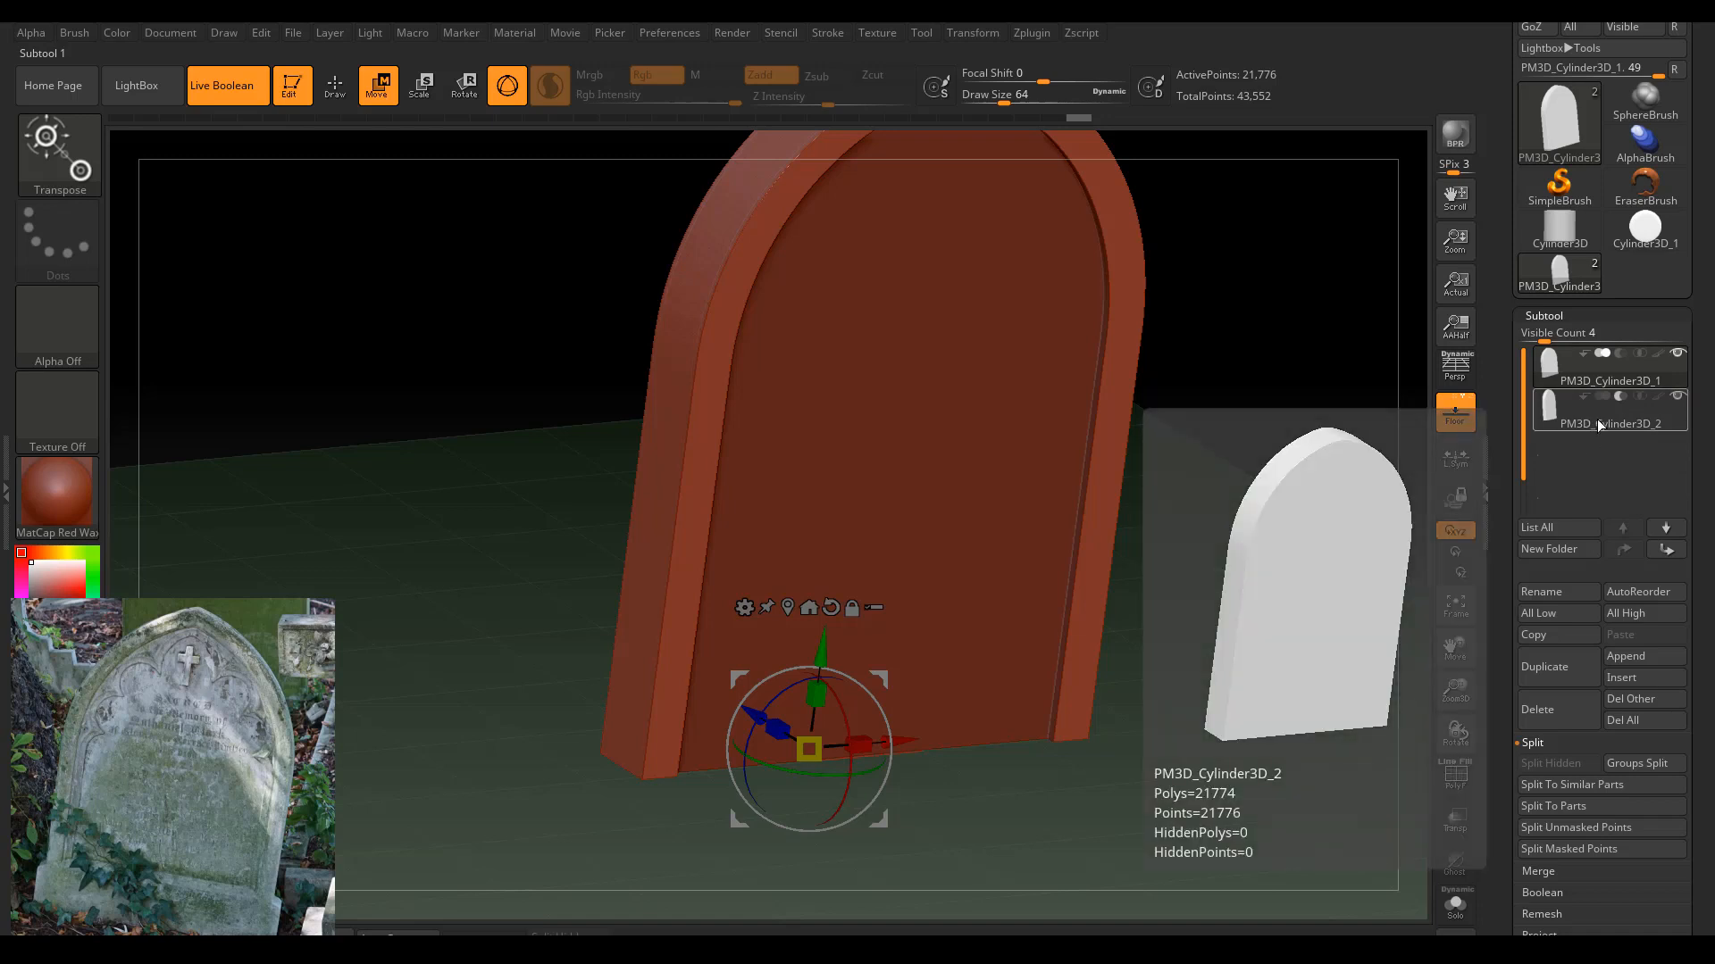
Make a Boolean mesh from the two slab subtools and switch to the resulting UMesh tool.
scroll(1544, 870, down, 1)
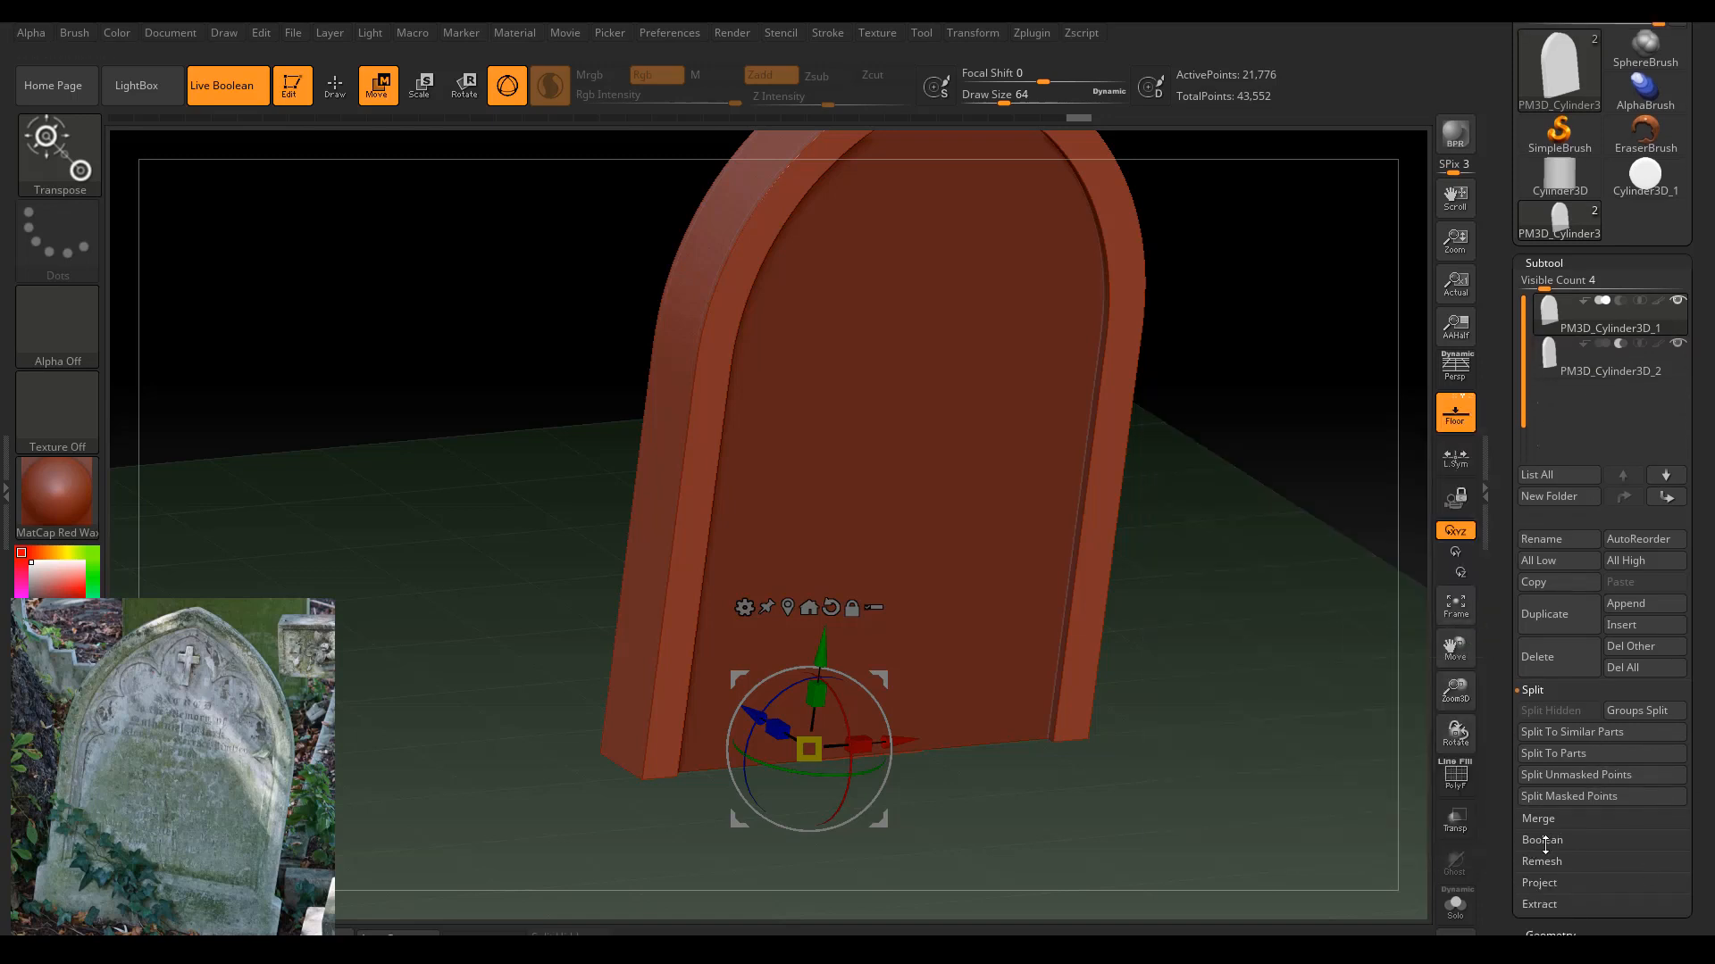
click(1539, 839)
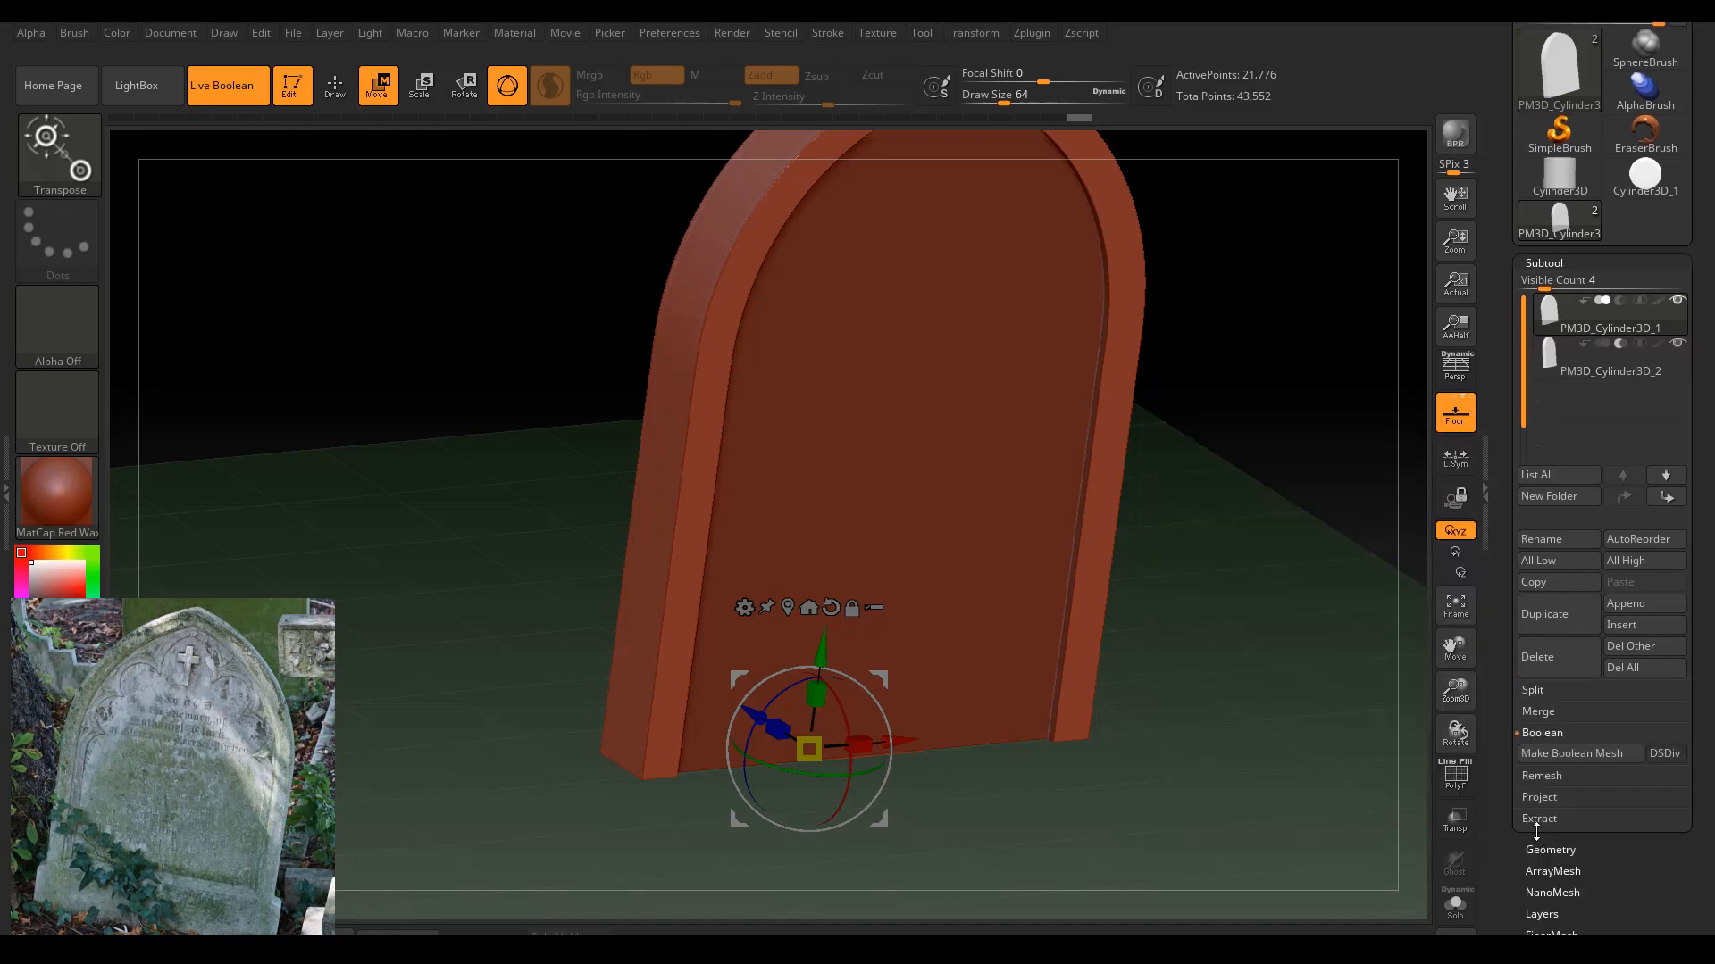
click(1587, 761)
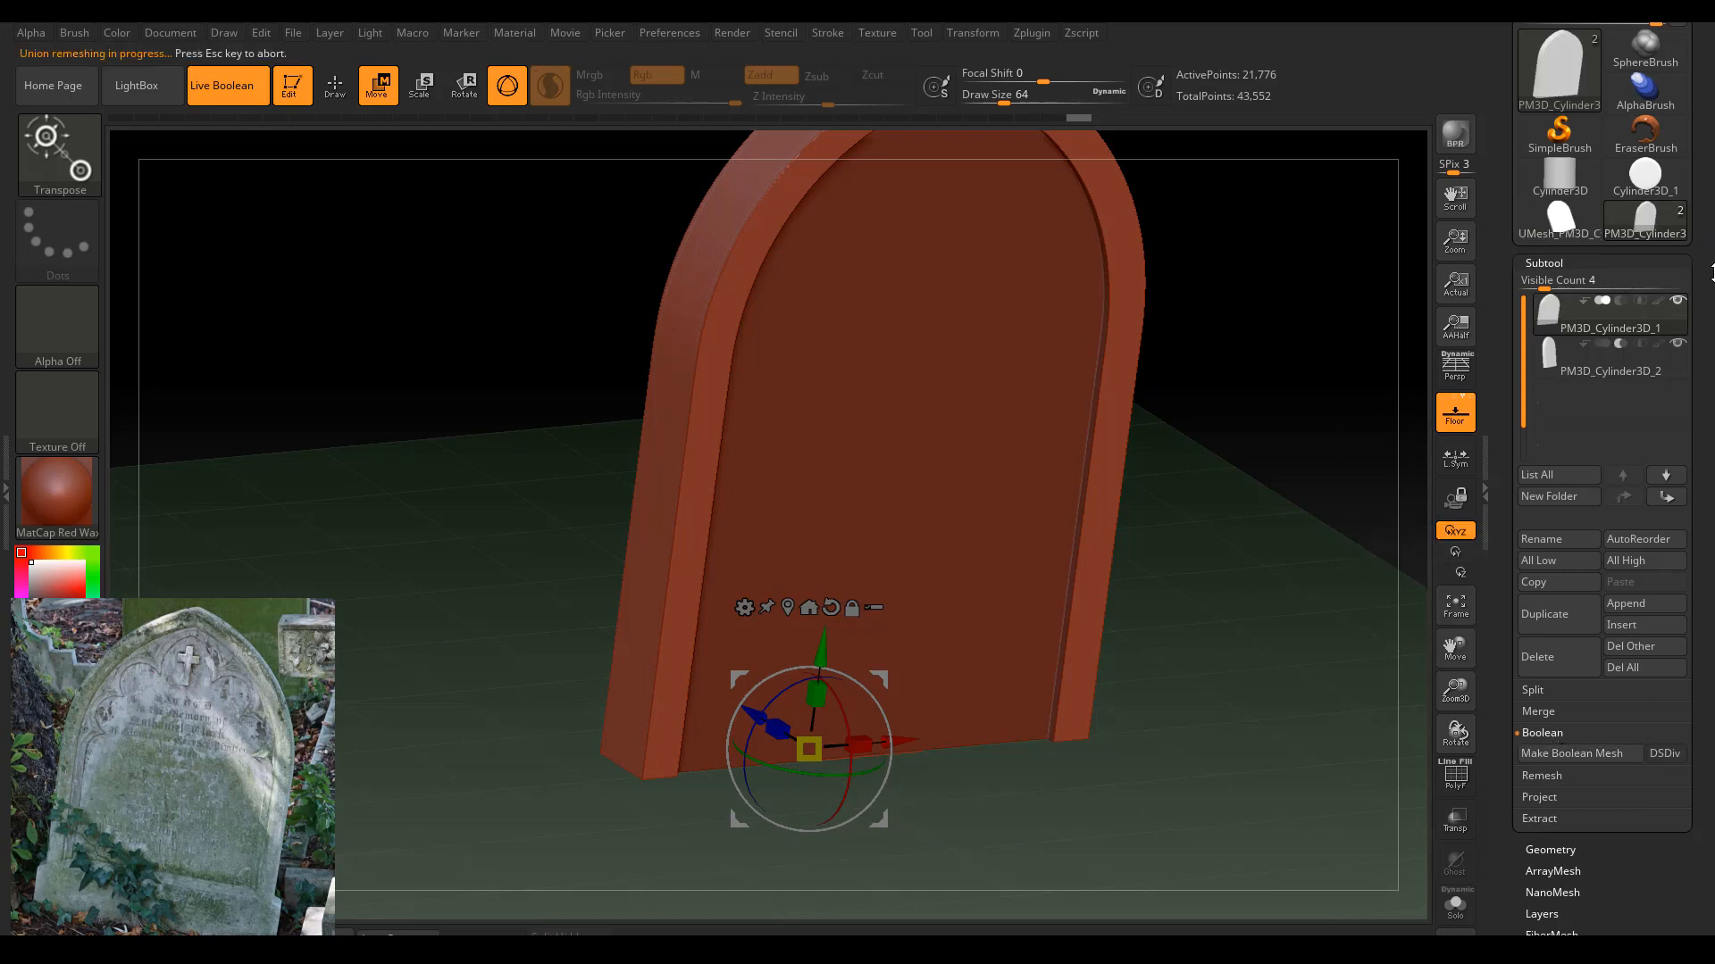
drag(1712, 273, 1712, 433)
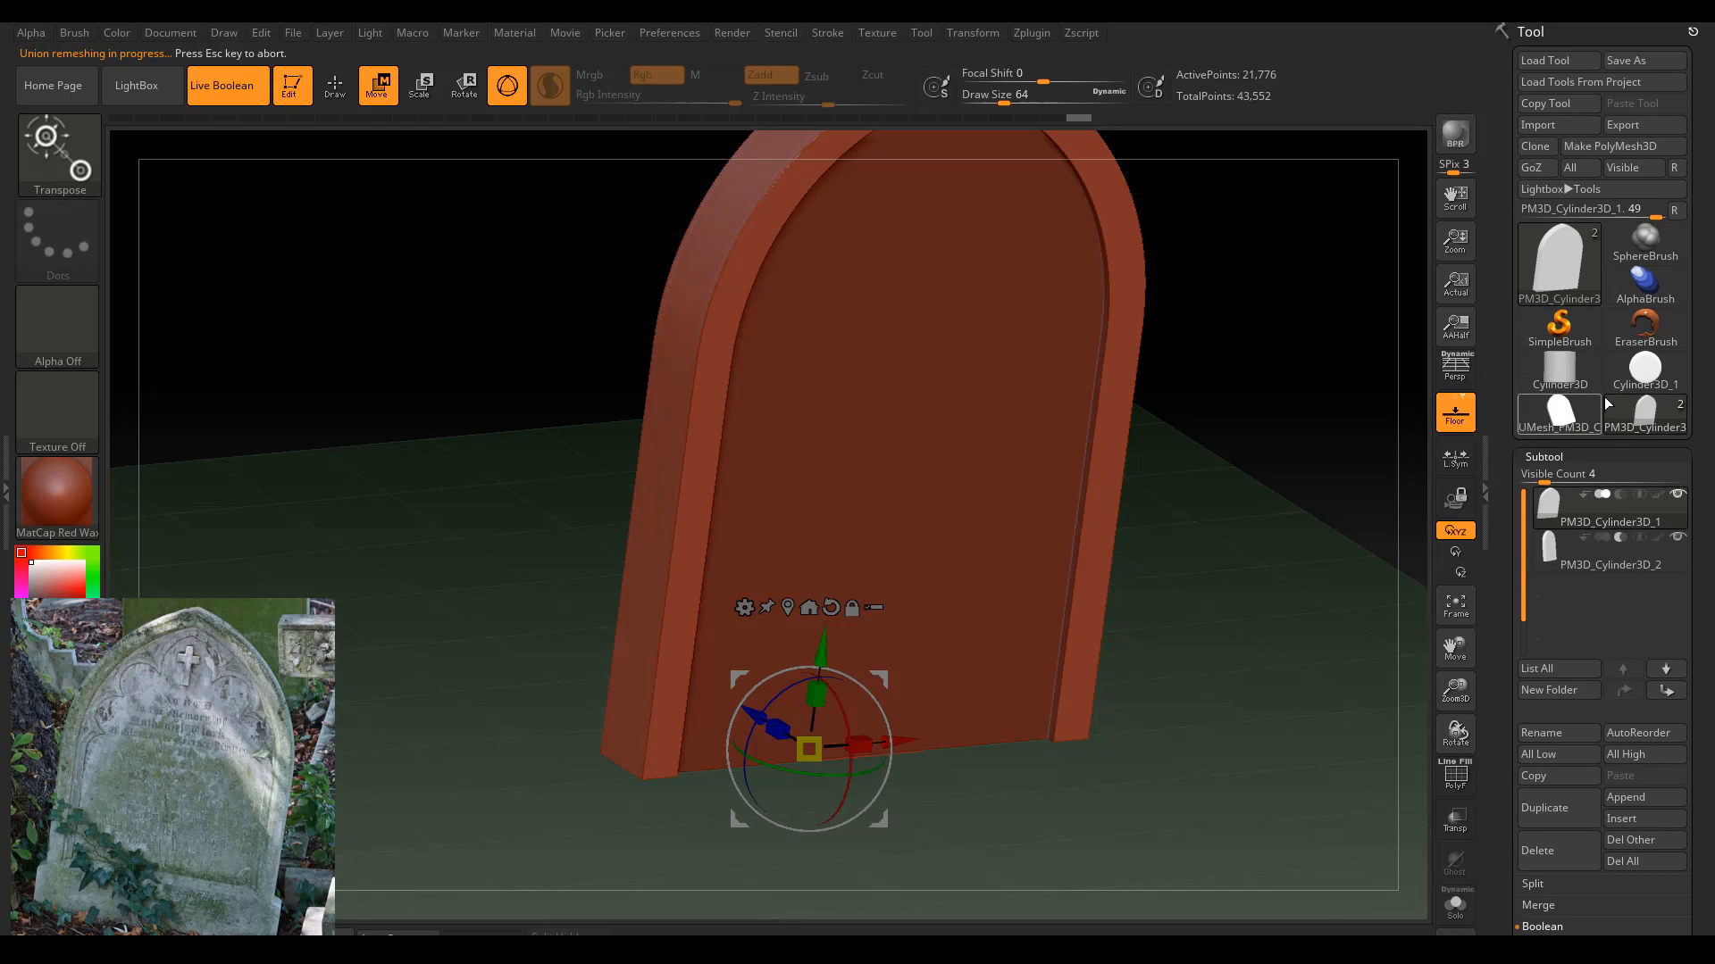
mouse_move(1555, 418)
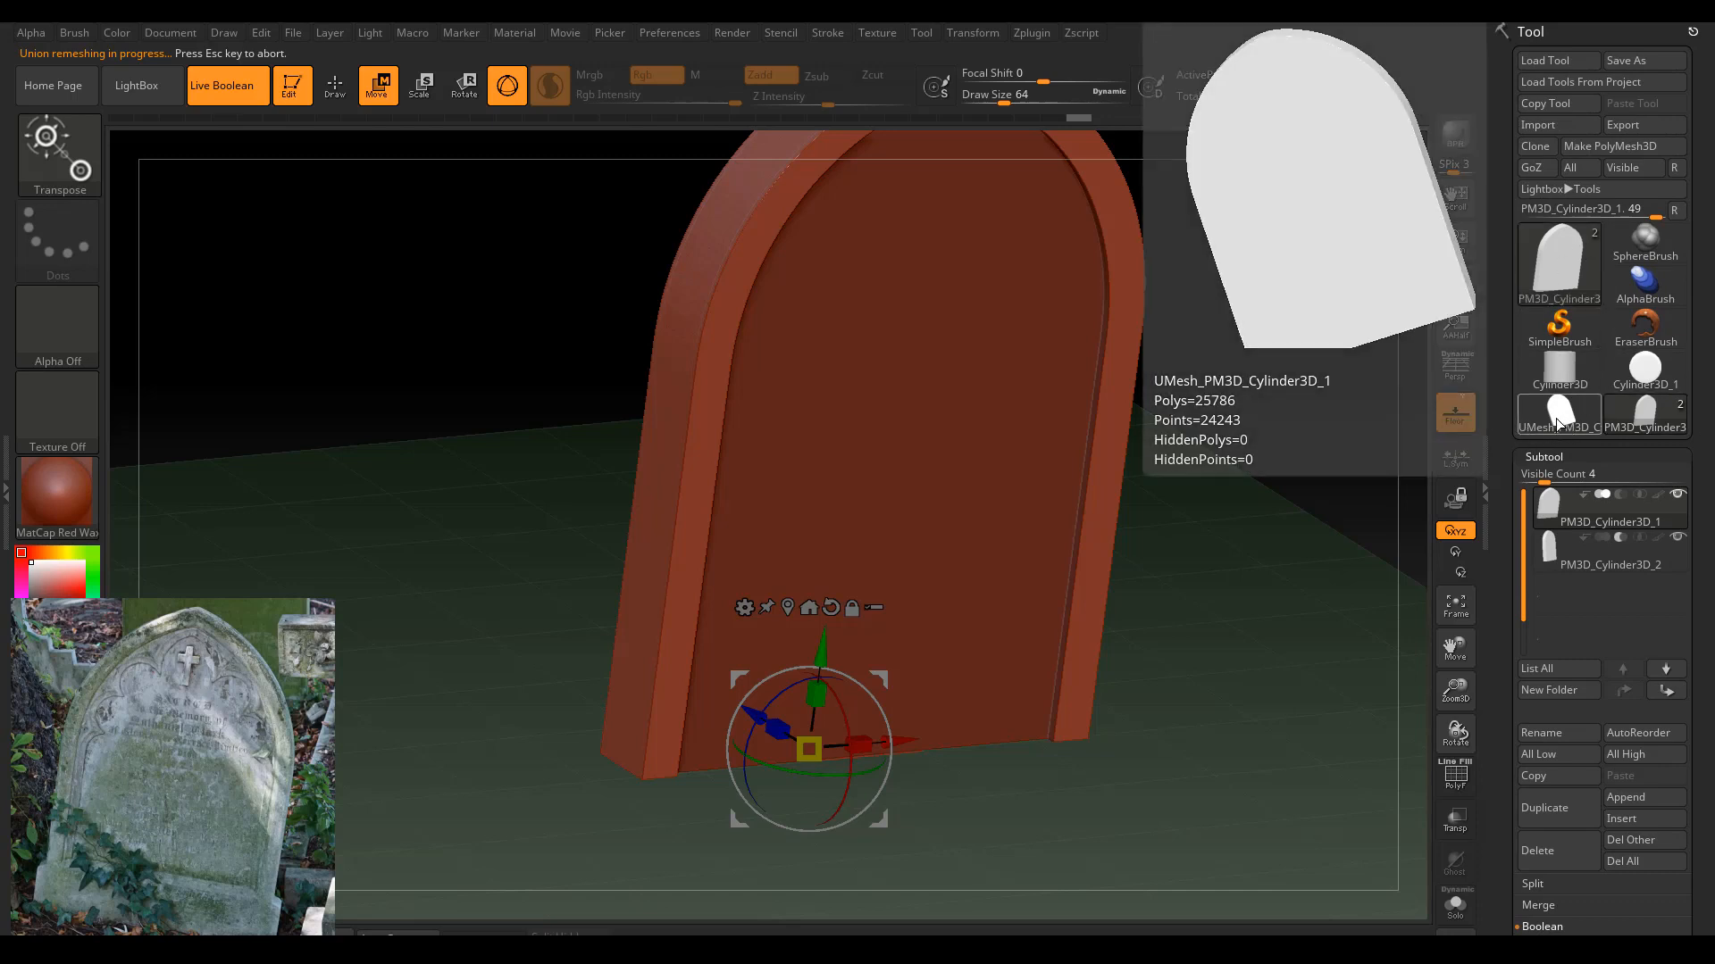
mouse_move(1668, 423)
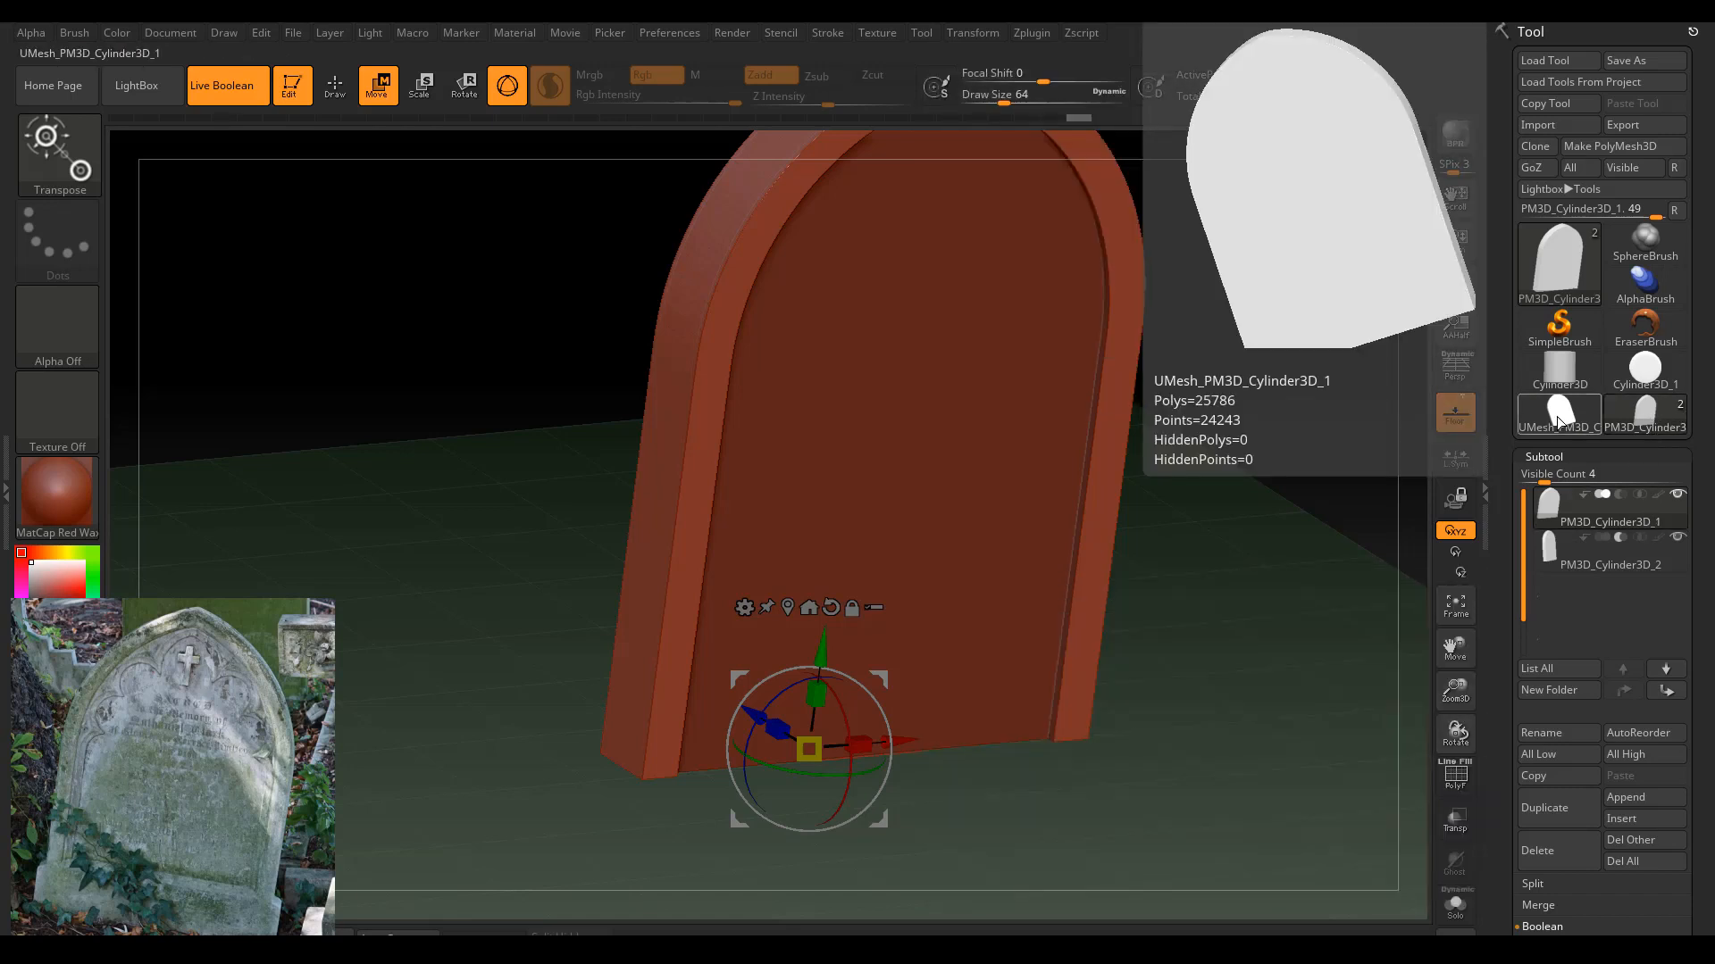
click(1556, 417)
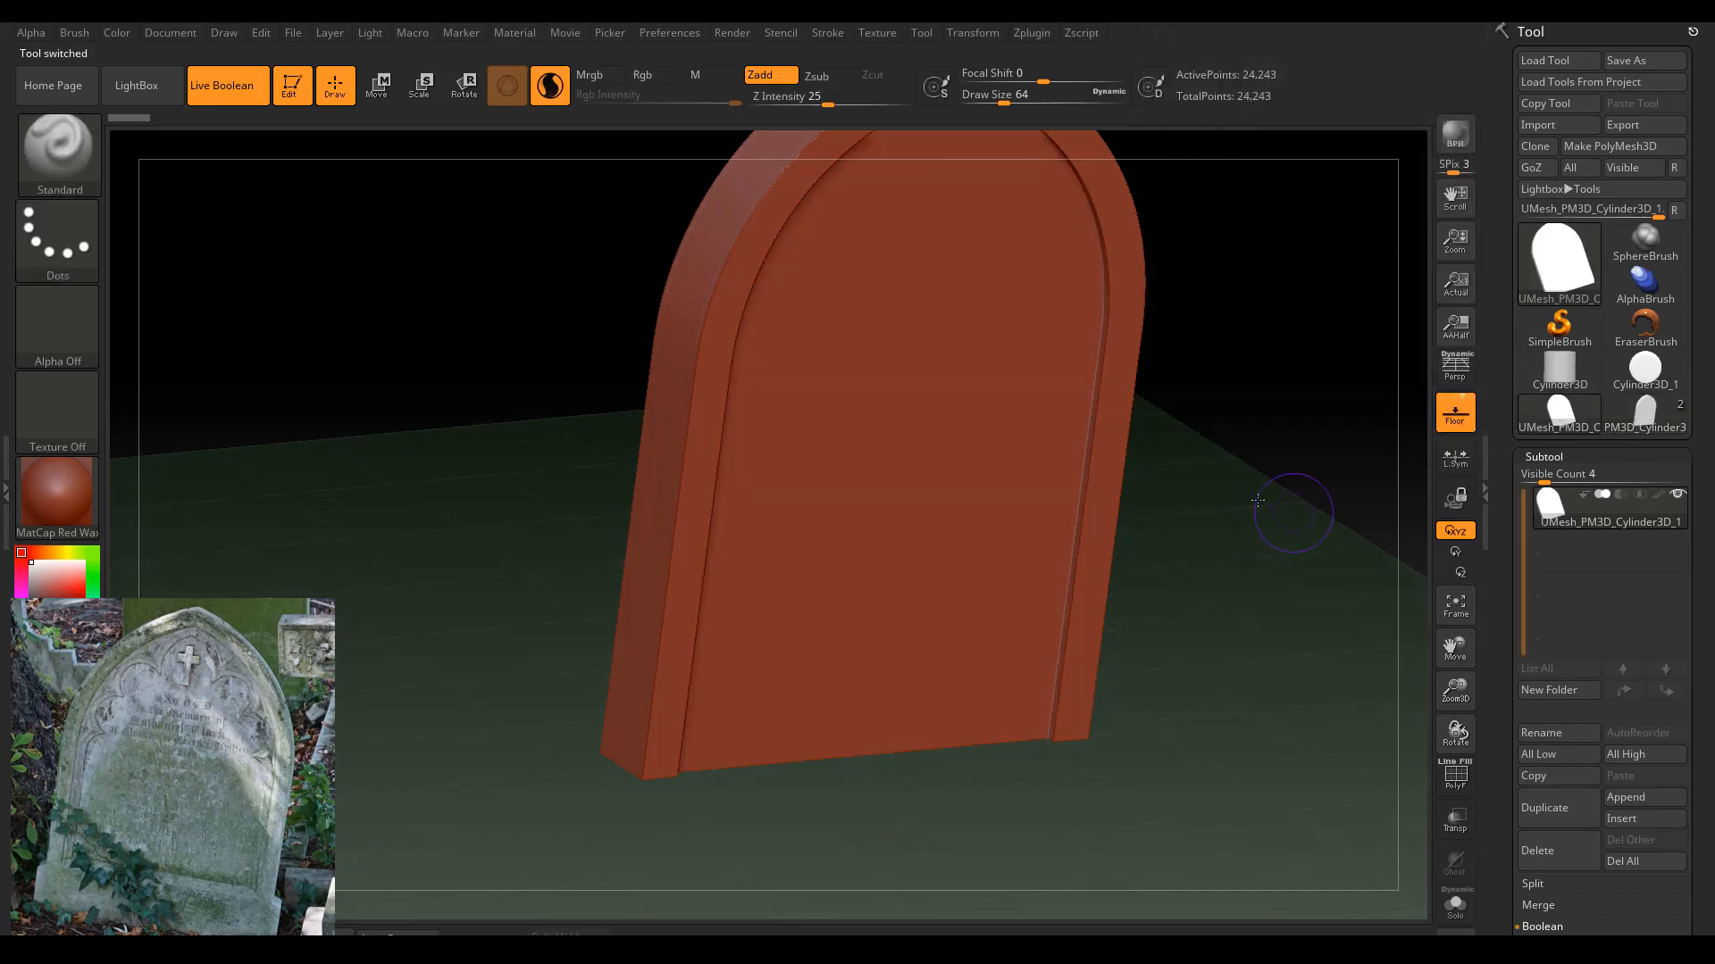
Append a Cube3D to the Boolean gravestone mesh as a new subtool.
drag(1227, 449, 1359, 379)
mouse_move(1457, 694)
mouse_down()
mouse_move(1451, 651)
mouse_move(1444, 705)
mouse_up()
drag(1234, 596, 1243, 546)
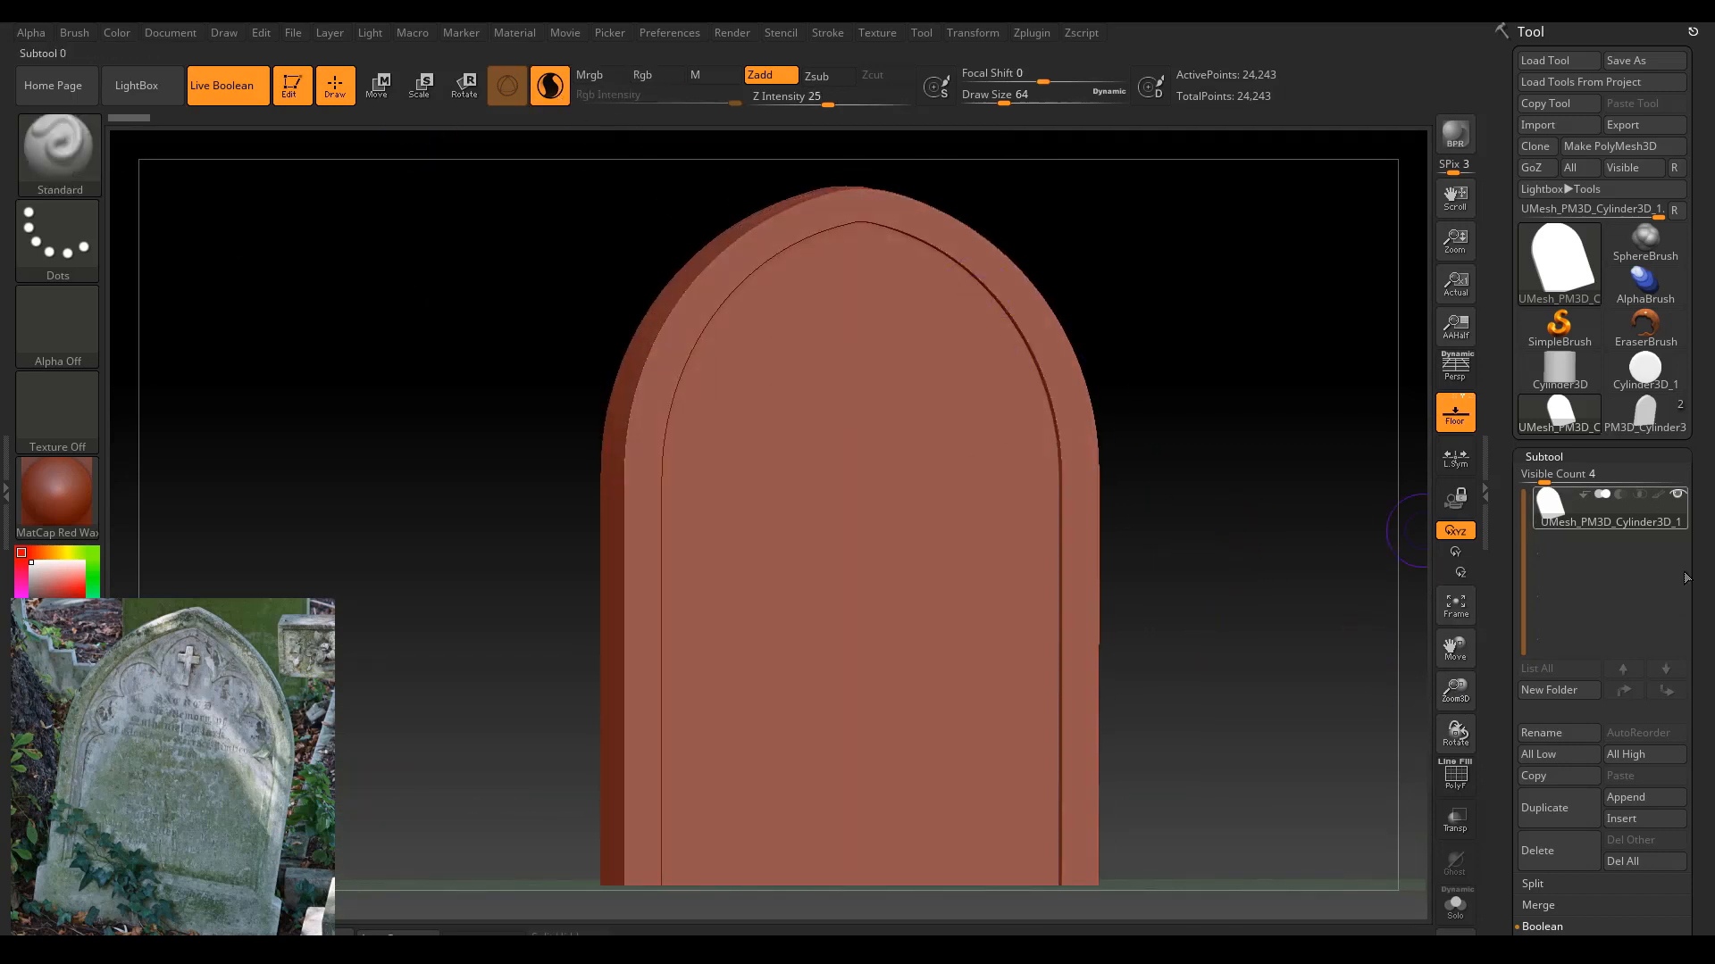
scroll(1608, 714, down, 5)
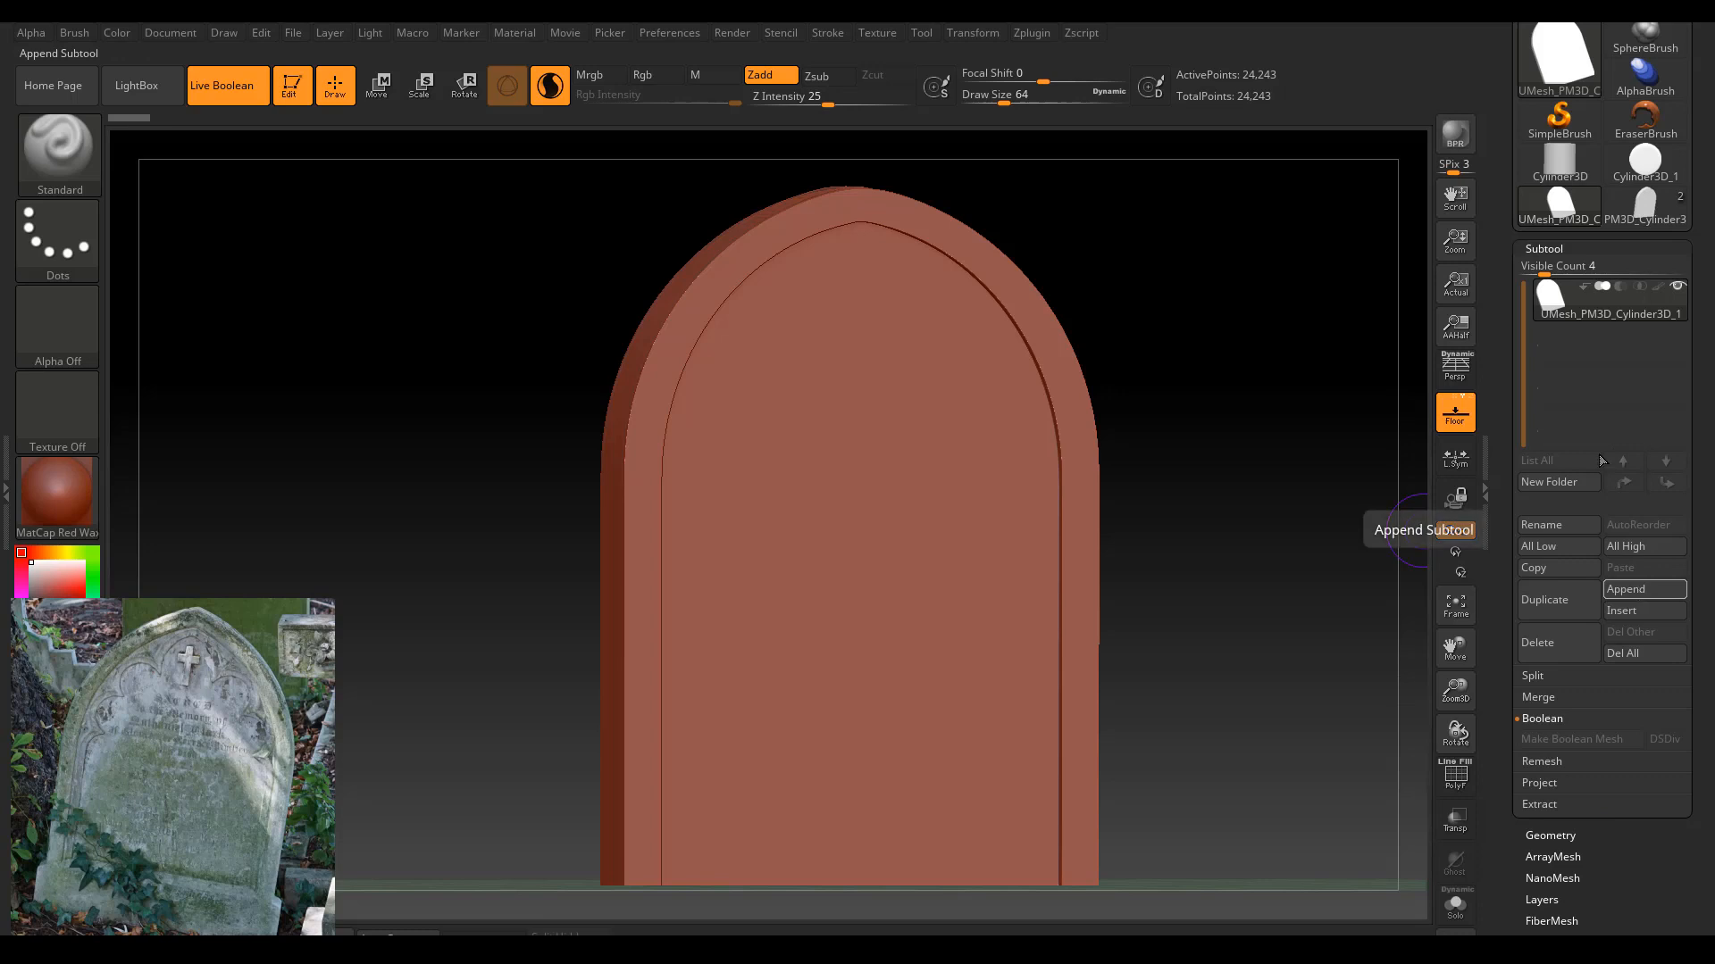
click(1641, 590)
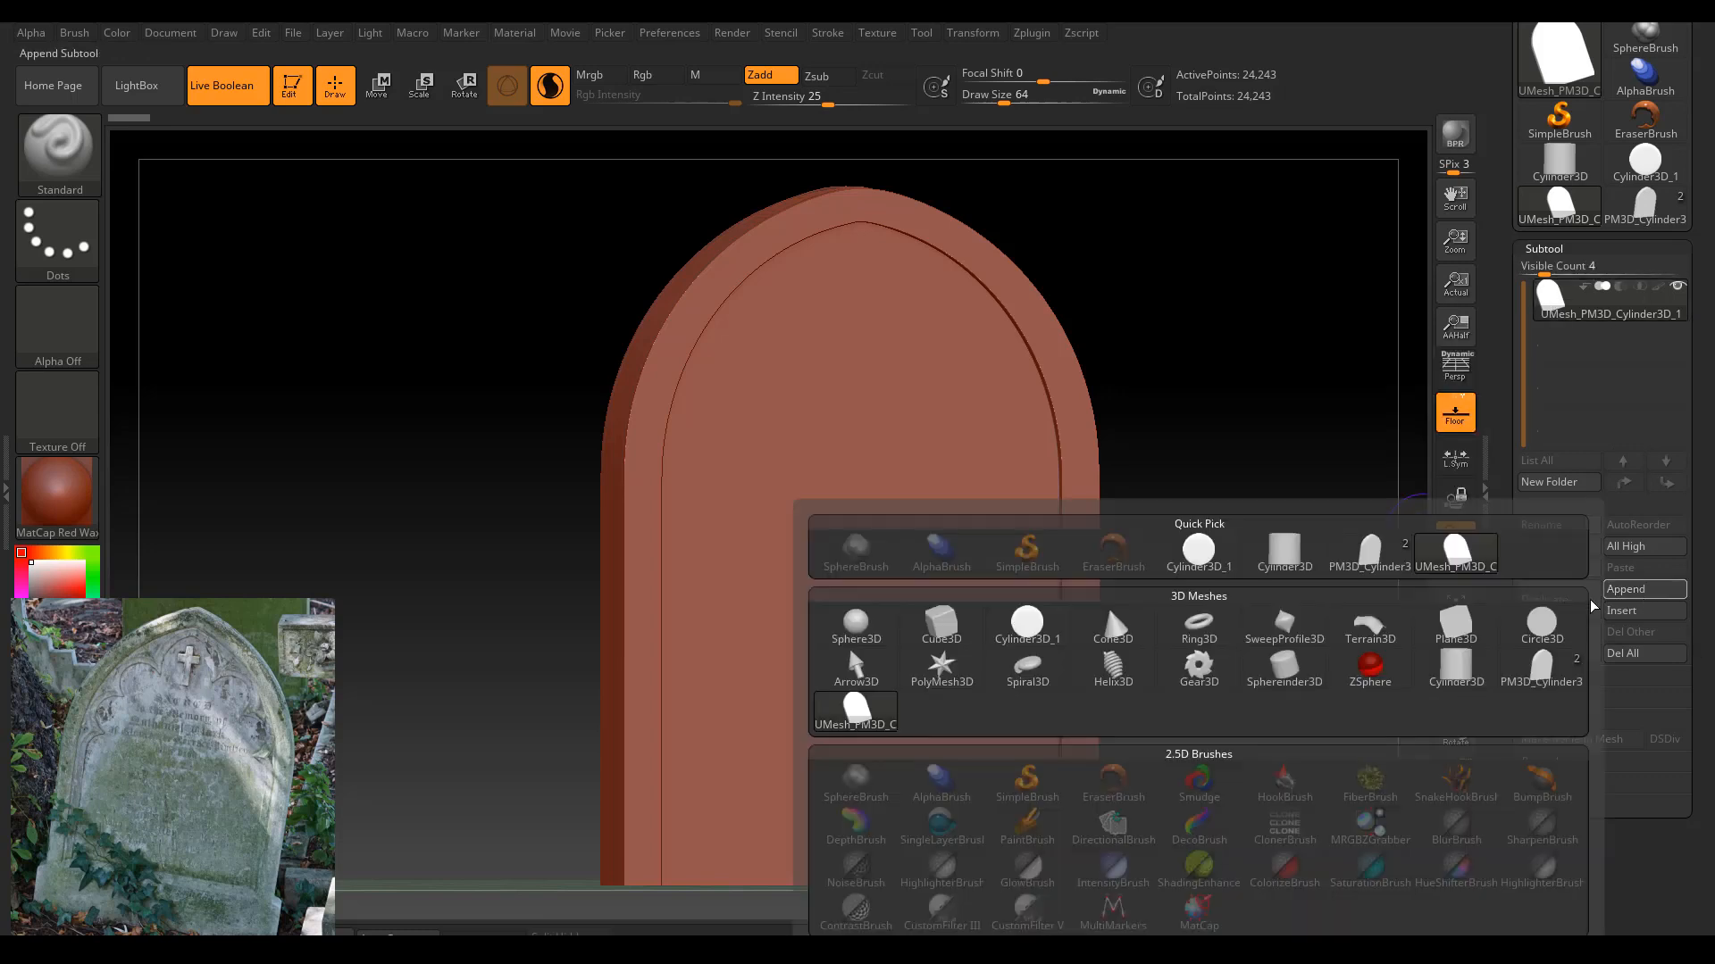
click(954, 636)
mouse_move(1211, 491)
mouse_down()
mouse_move(1251, 516)
mouse_move(1242, 500)
mouse_up()
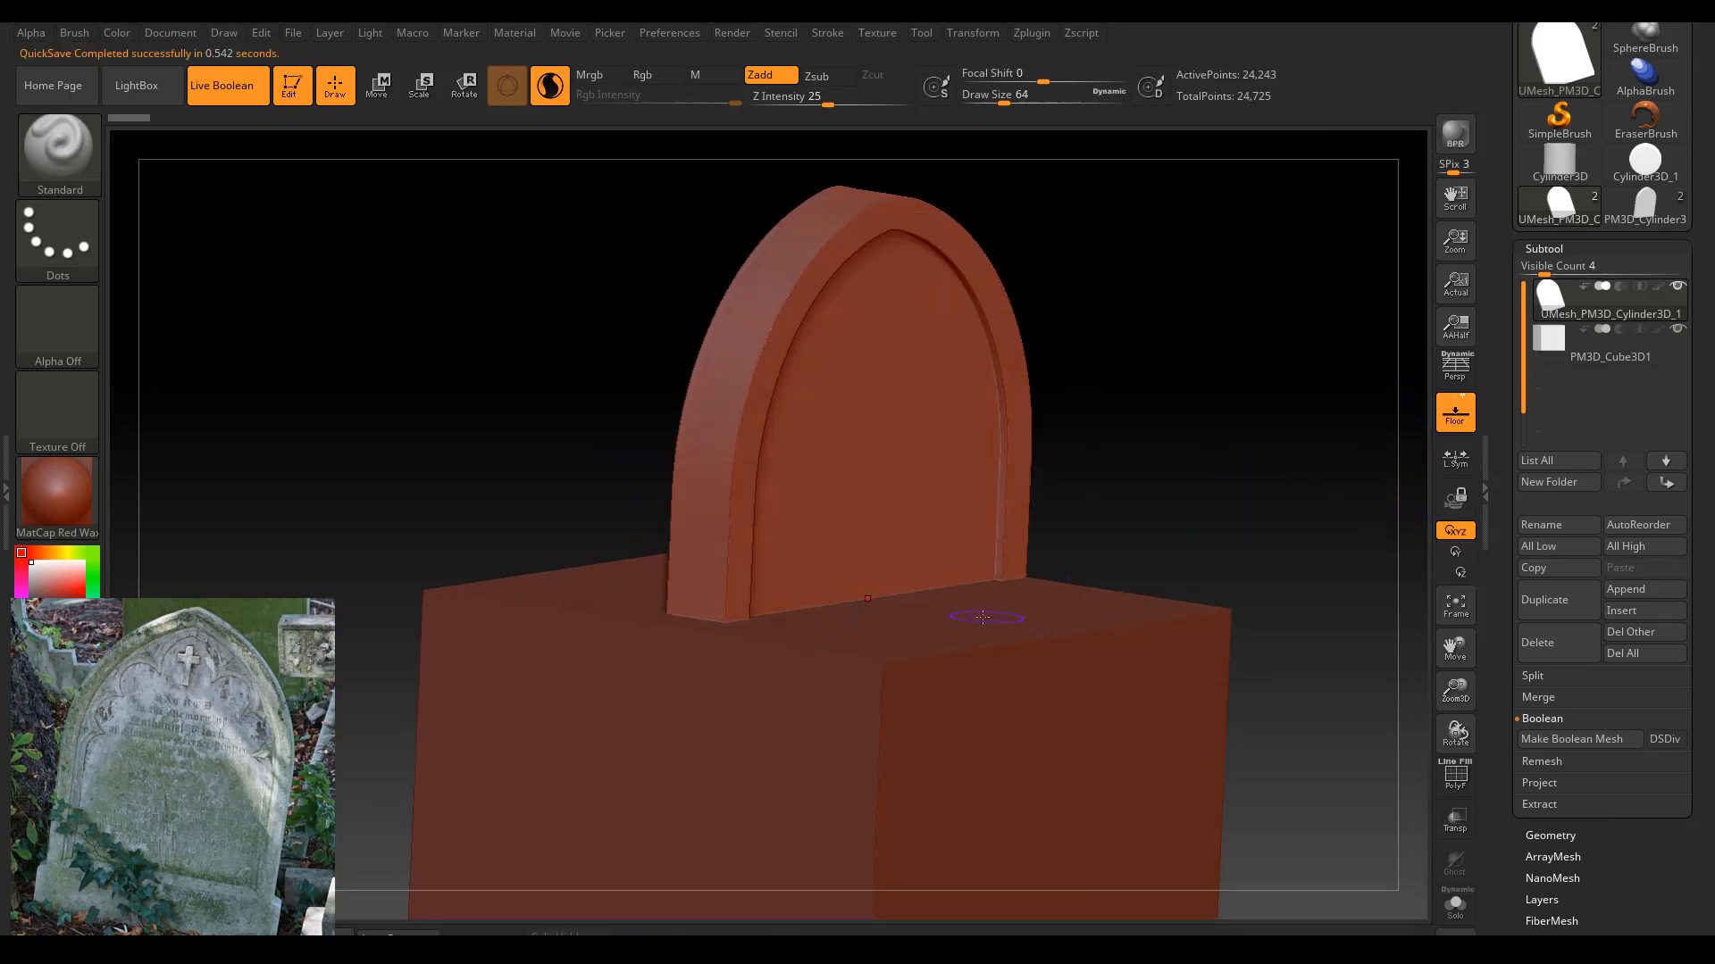
Select the appended cube, raise it to the slab's upper half and scale it down into a small, thin upright bar.
alt+click(1094, 659)
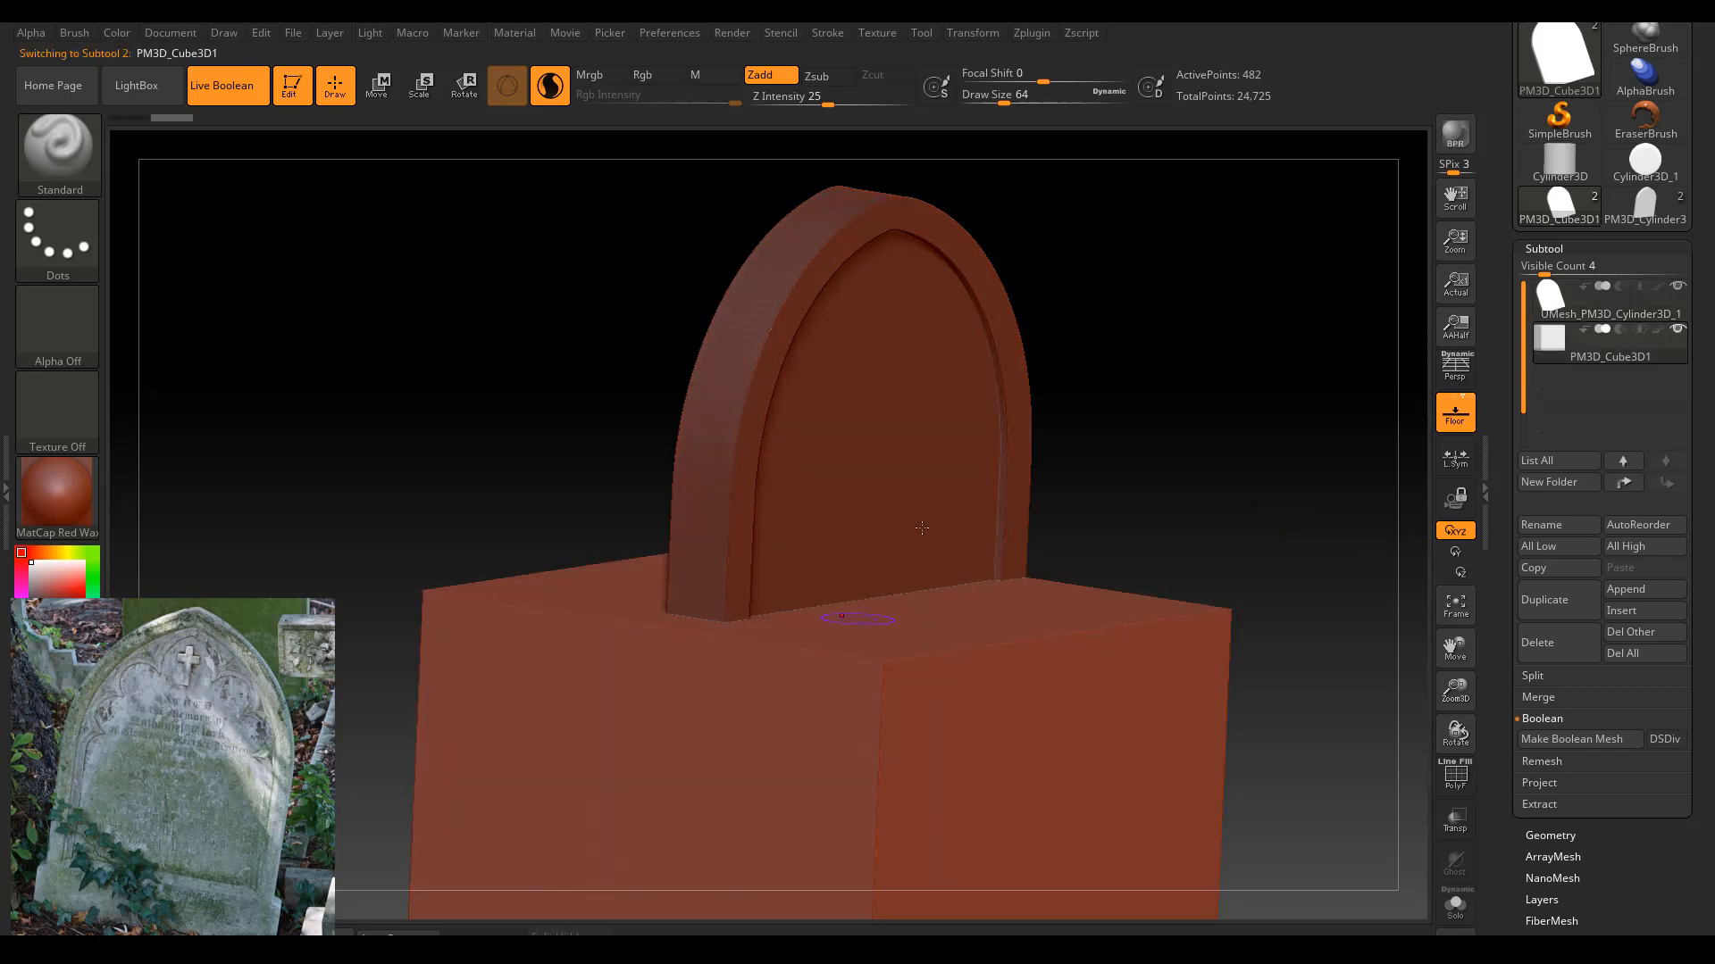
key(w)
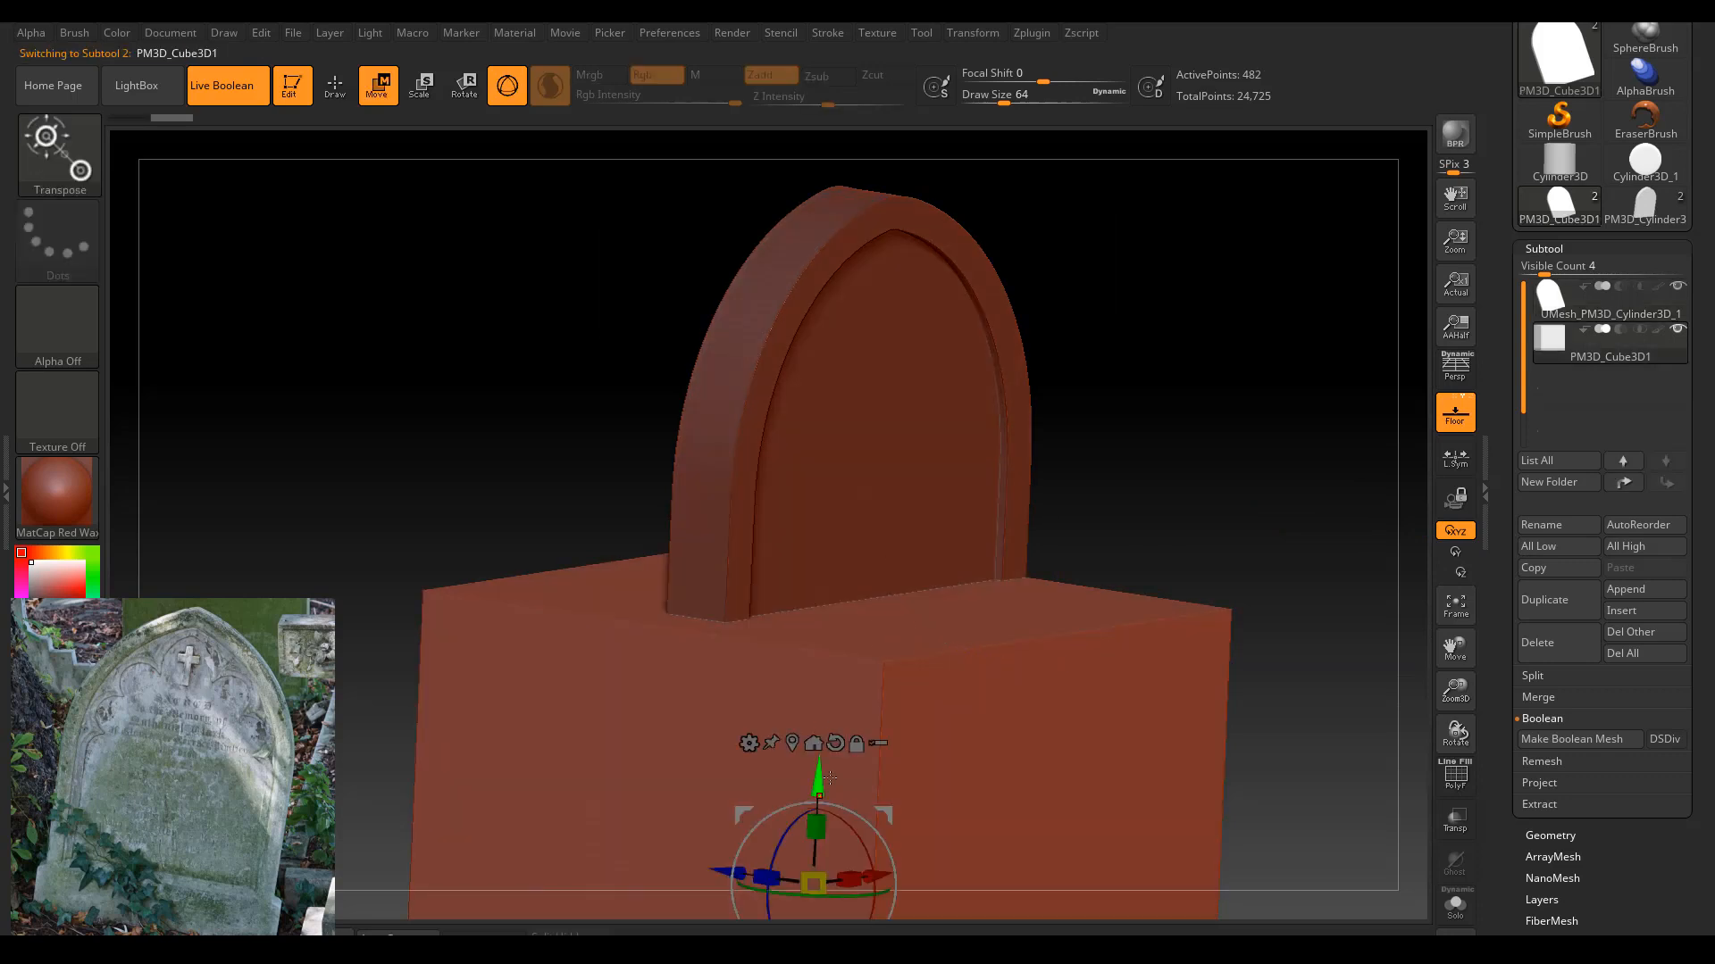
drag(819, 775, 834, 393)
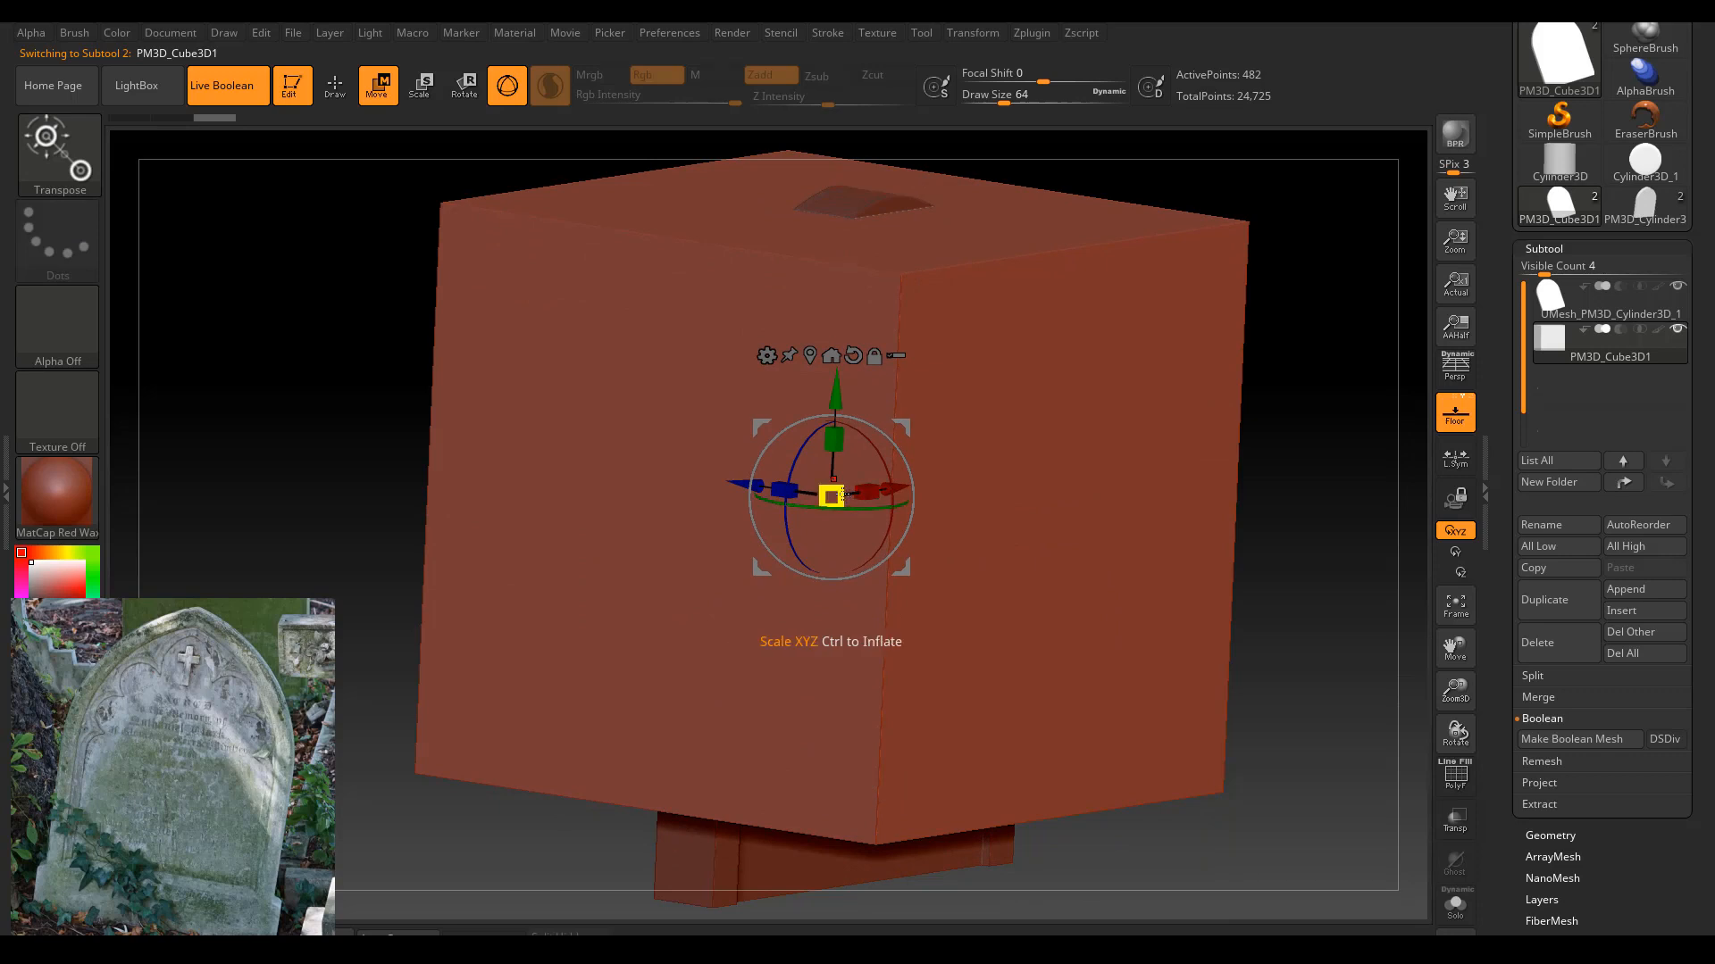
drag(842, 494, 830, 493)
drag(1045, 463, 1030, 457)
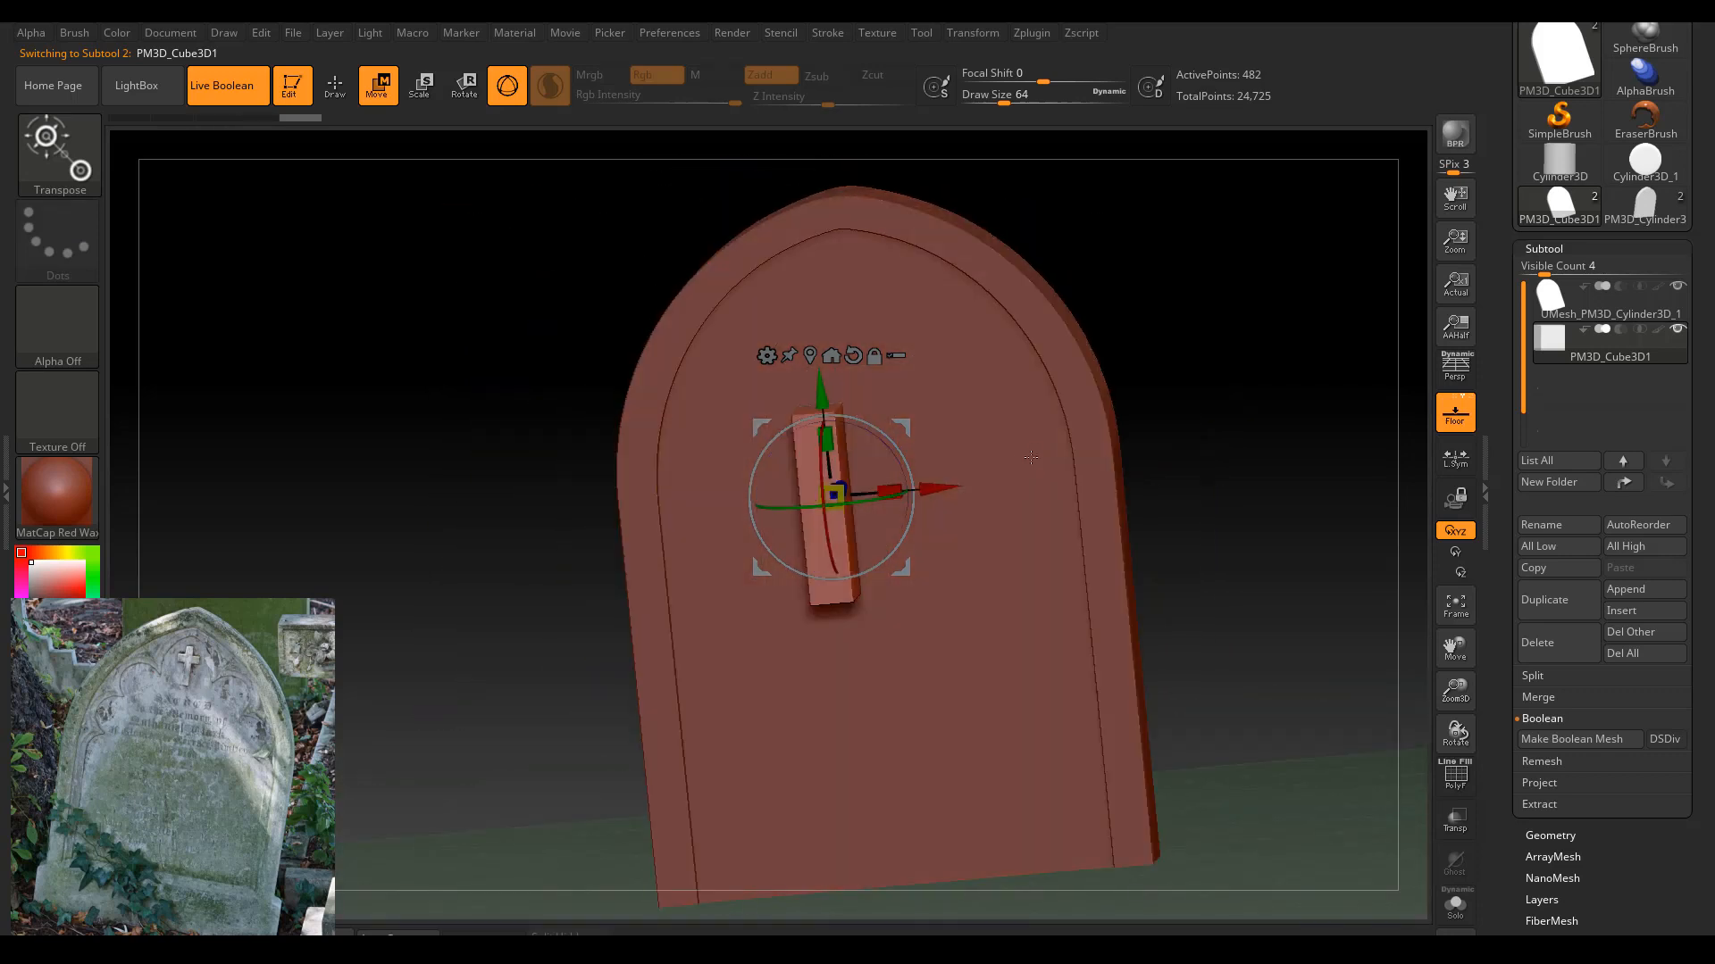
drag(888, 490, 827, 454)
drag(1214, 434, 1240, 400)
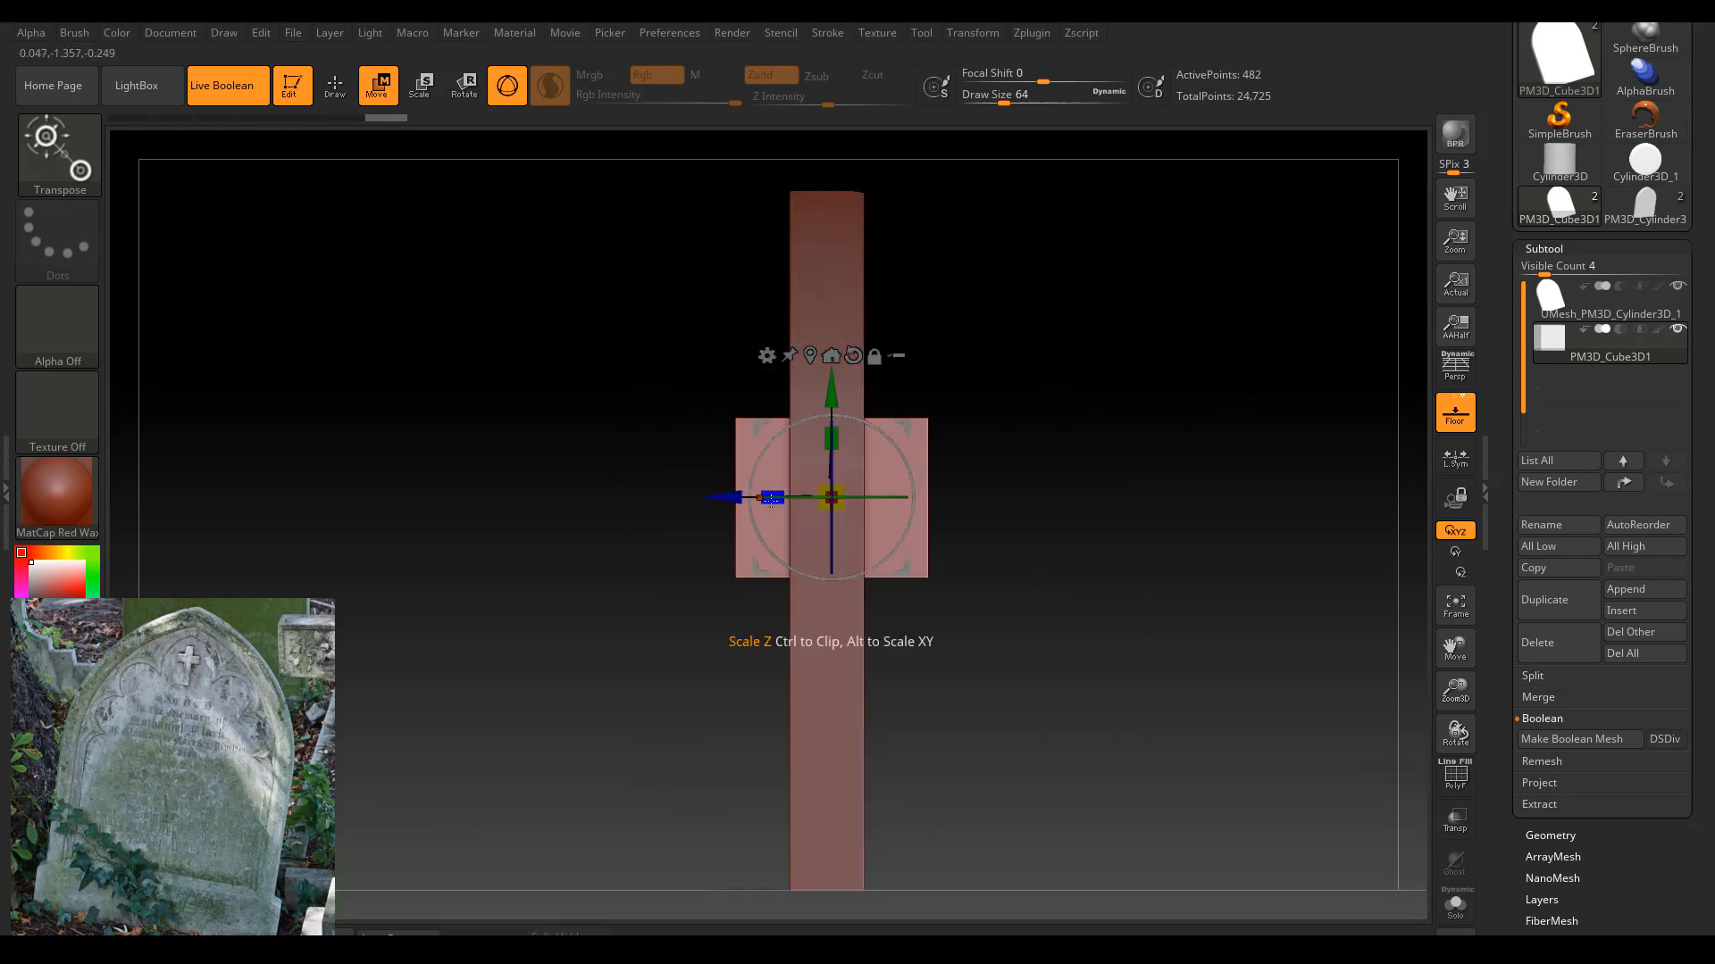
drag(770, 500, 953, 501)
Move the bar up along Y and across along X to centre it beneath the peak of the arched panel.
drag(1147, 487, 965, 498)
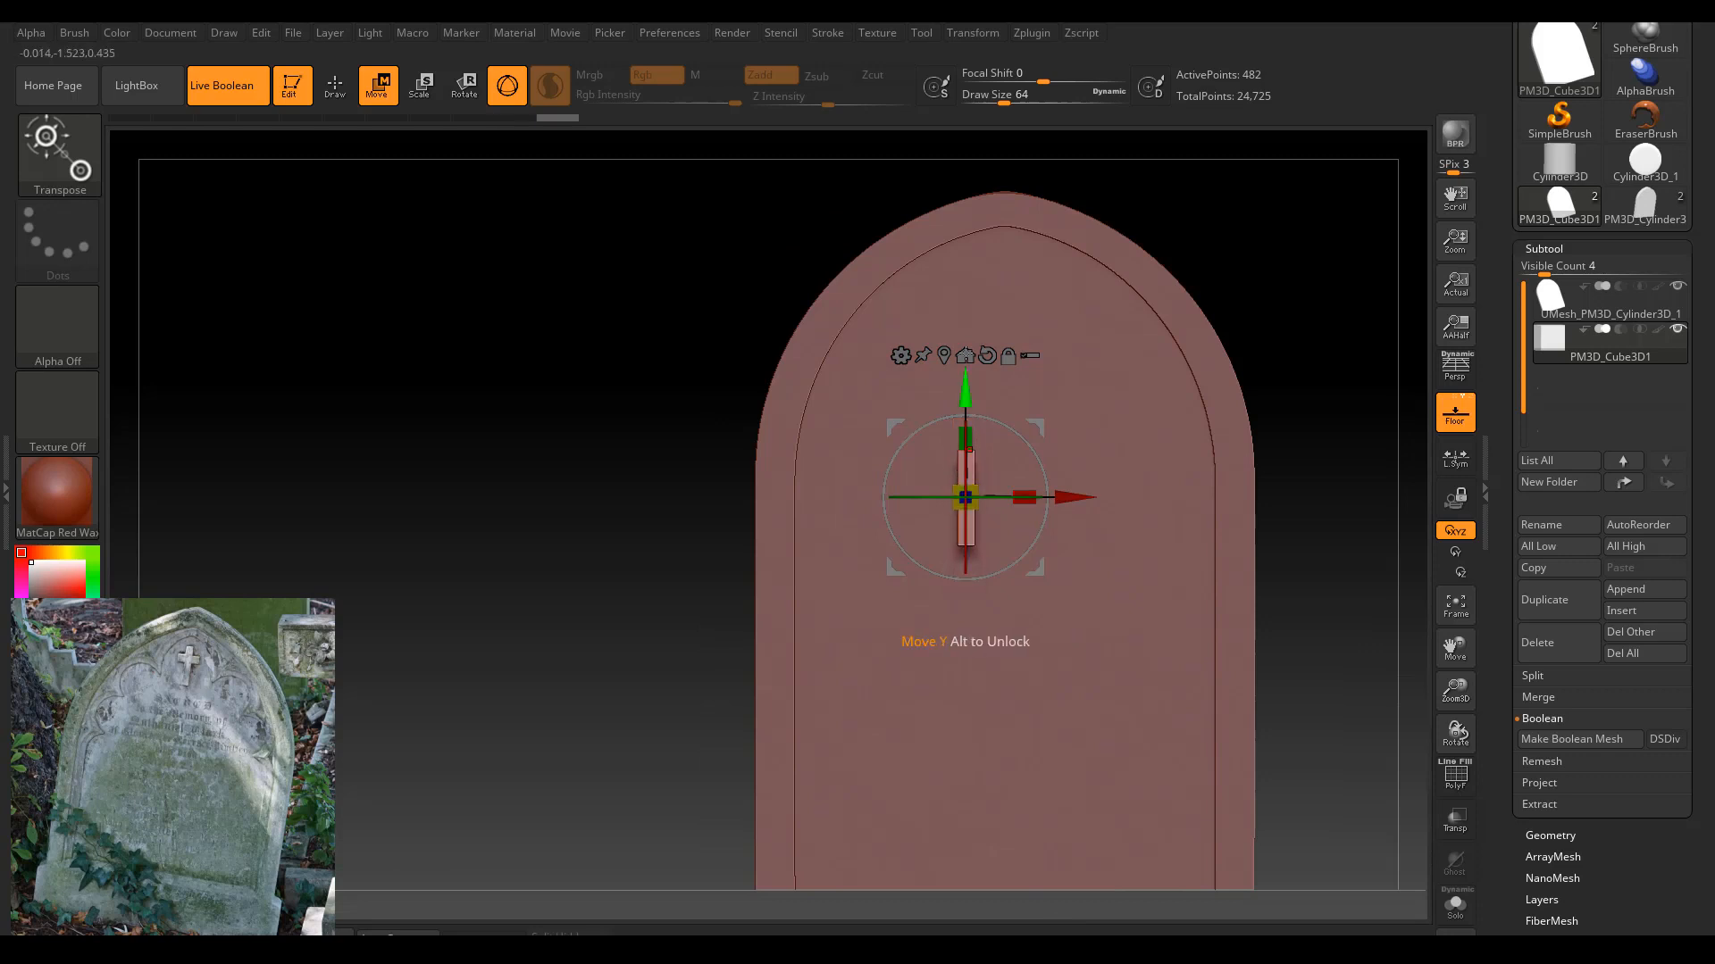
drag(953, 372, 953, 217)
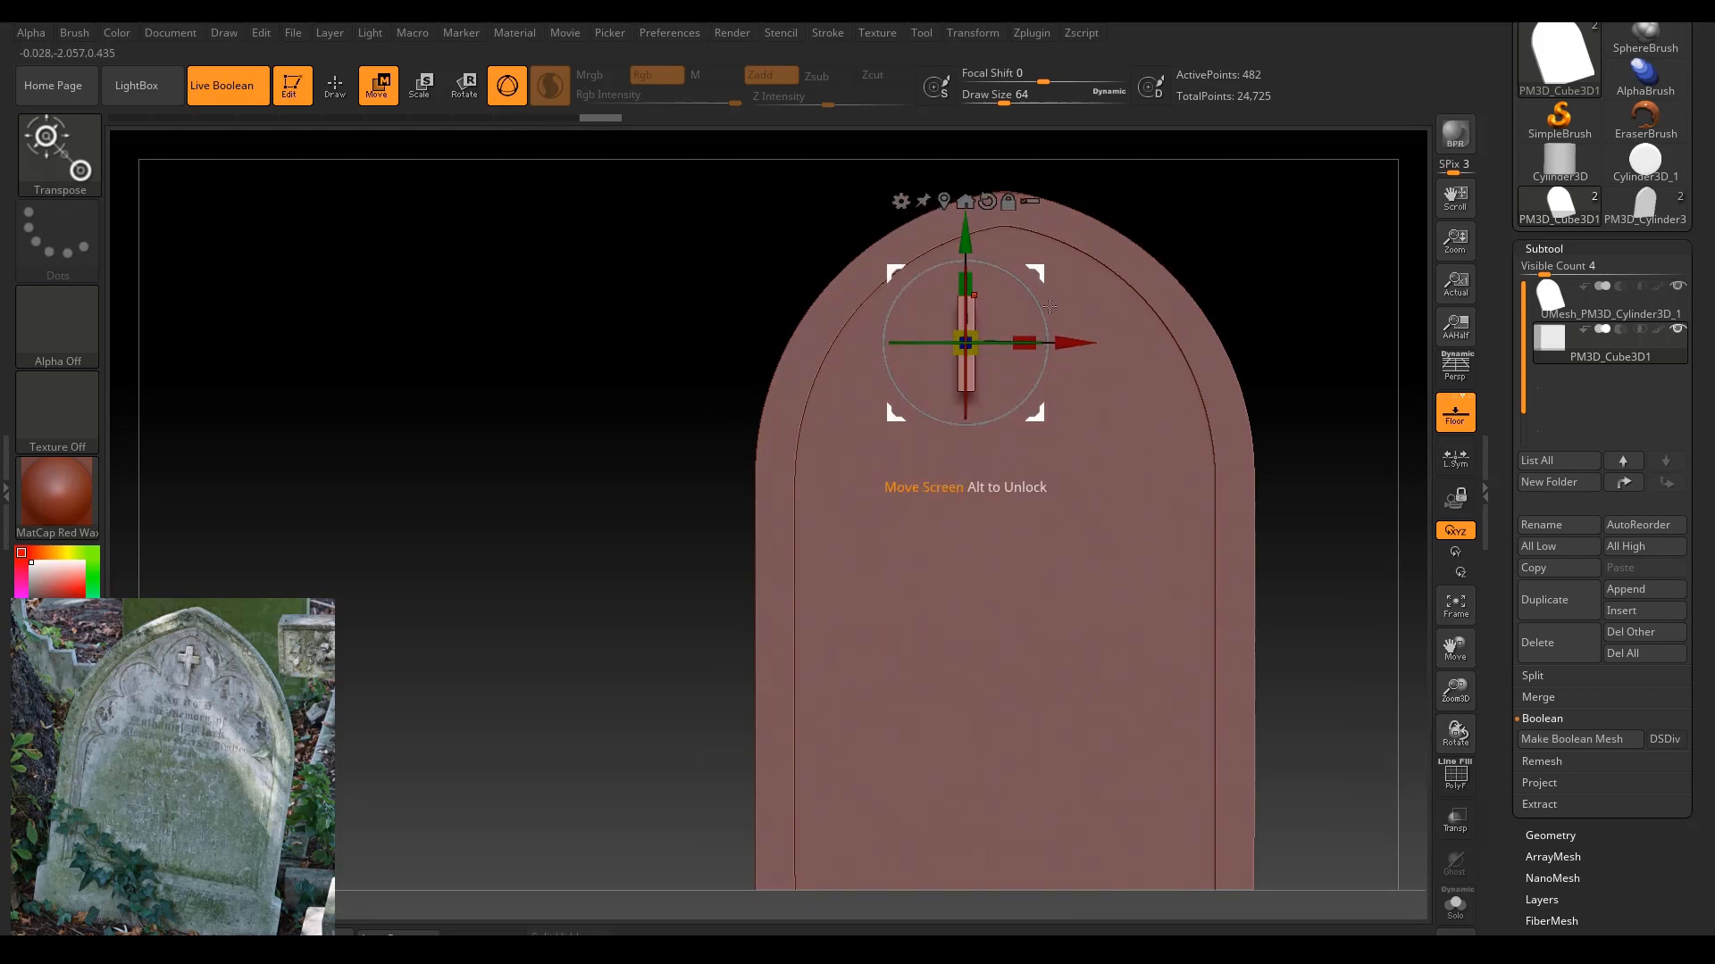
drag(1087, 345, 1128, 345)
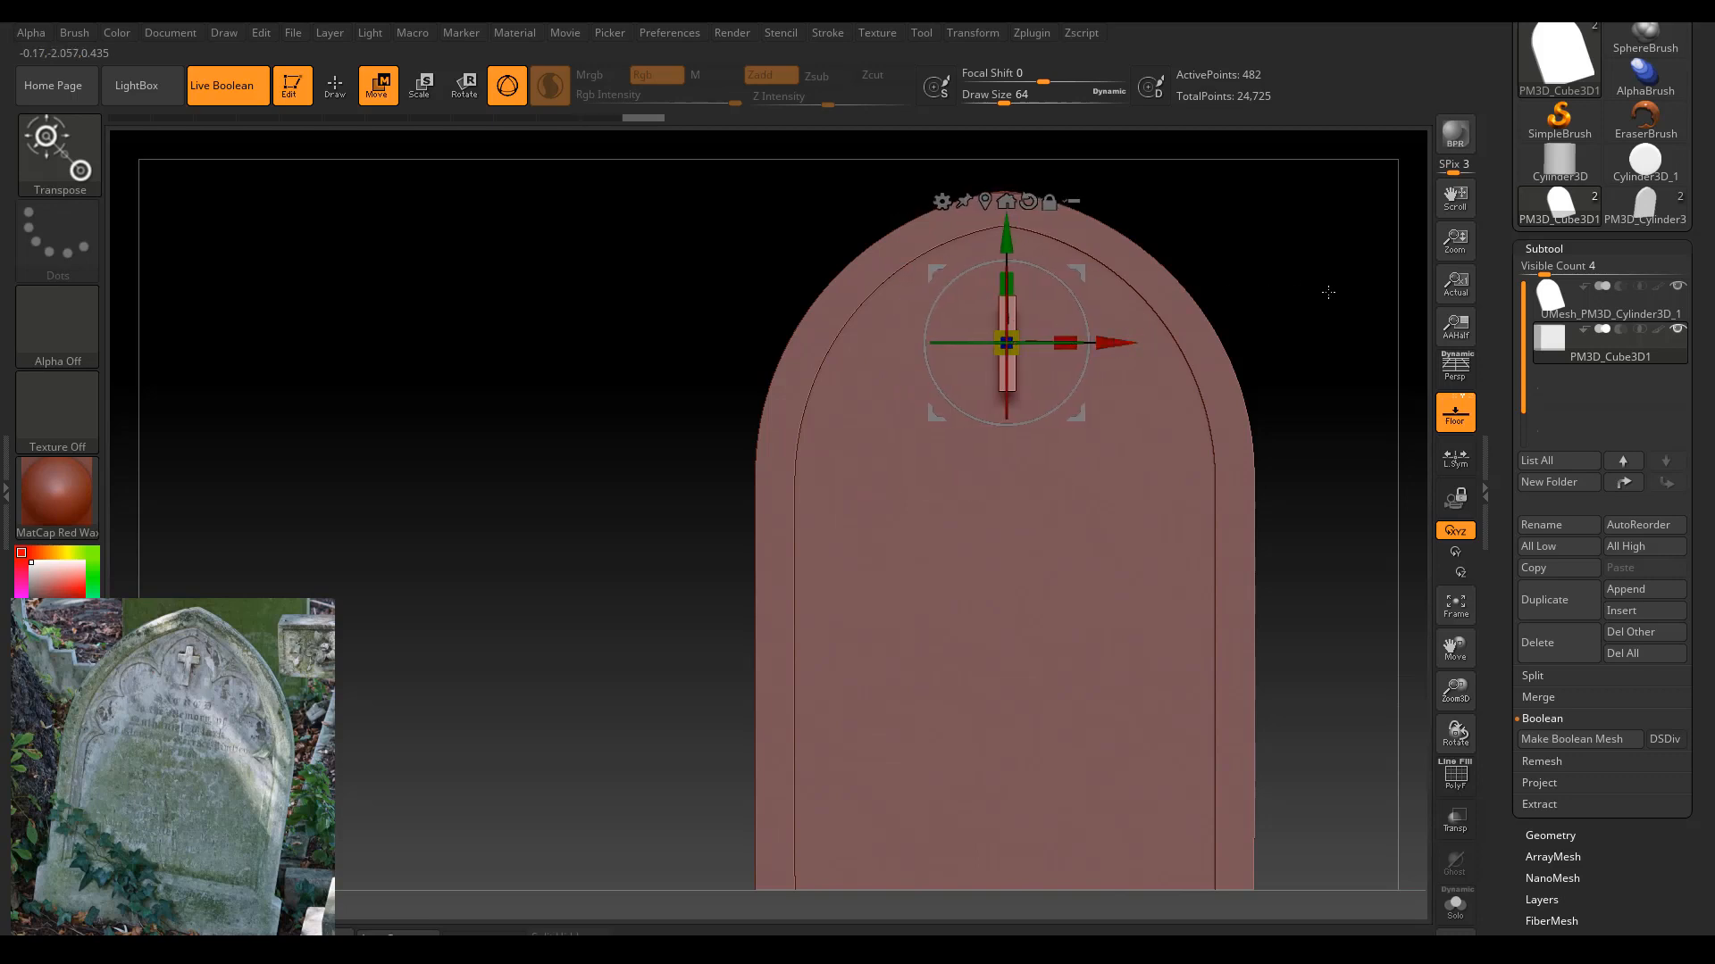
ctrl+right_drag(1327, 292, 1449, 318)
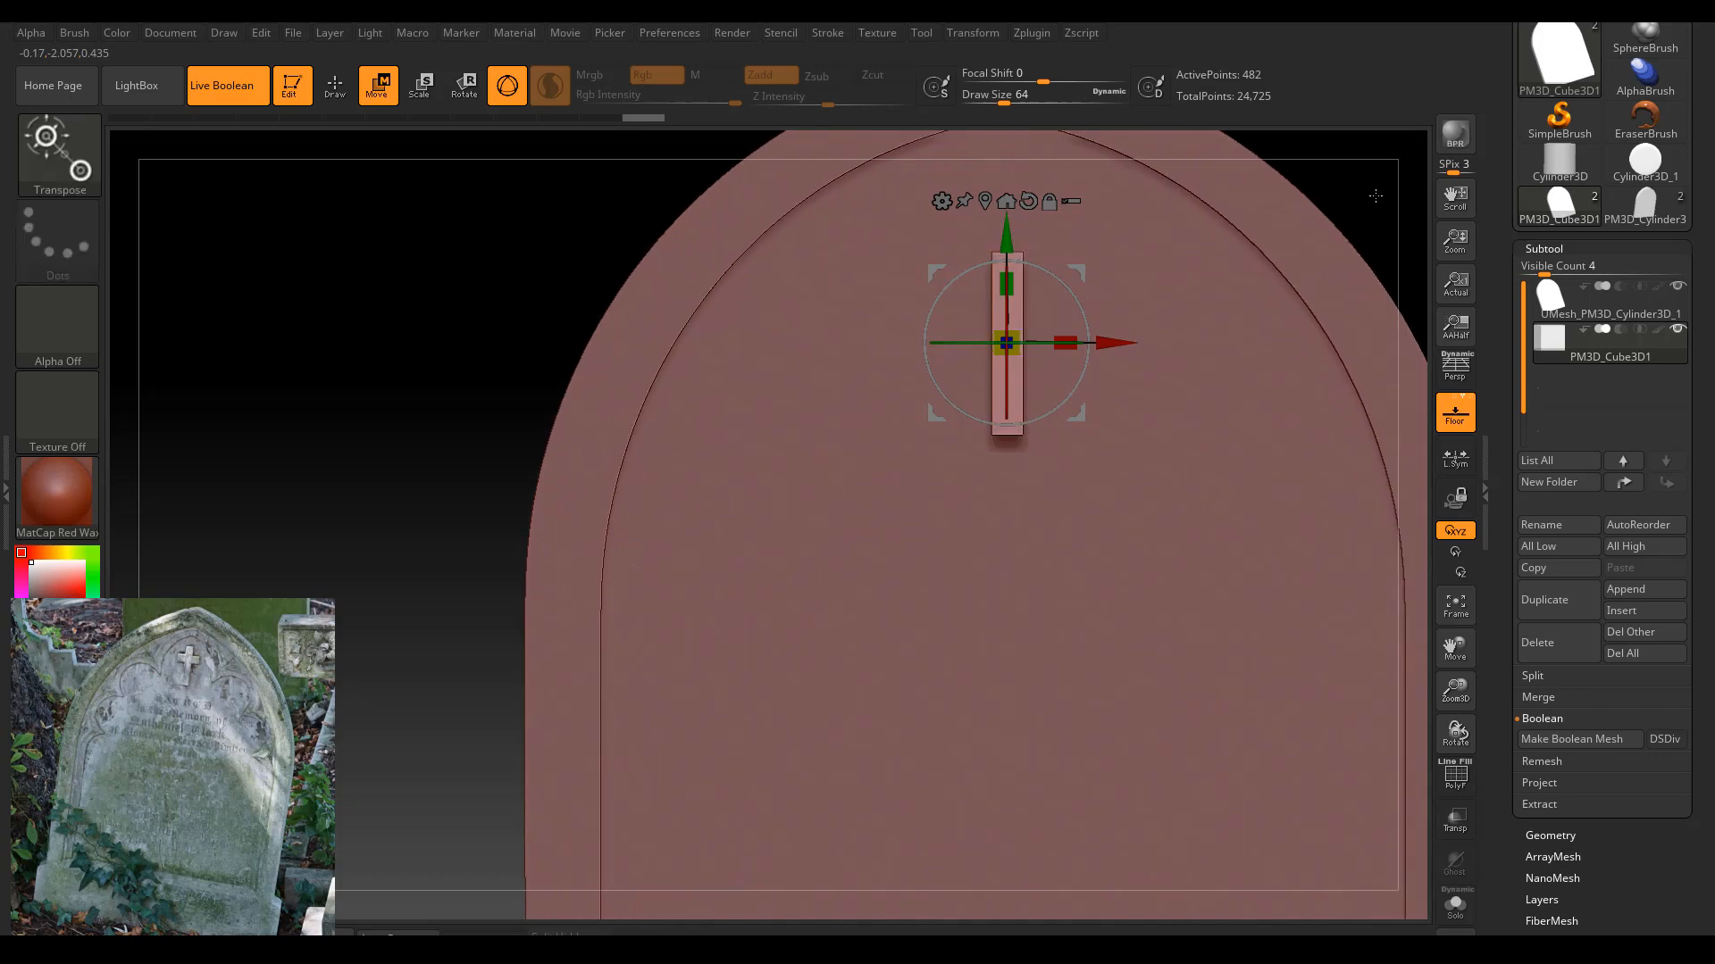
alt+right_drag(1340, 196, 1193, 318)
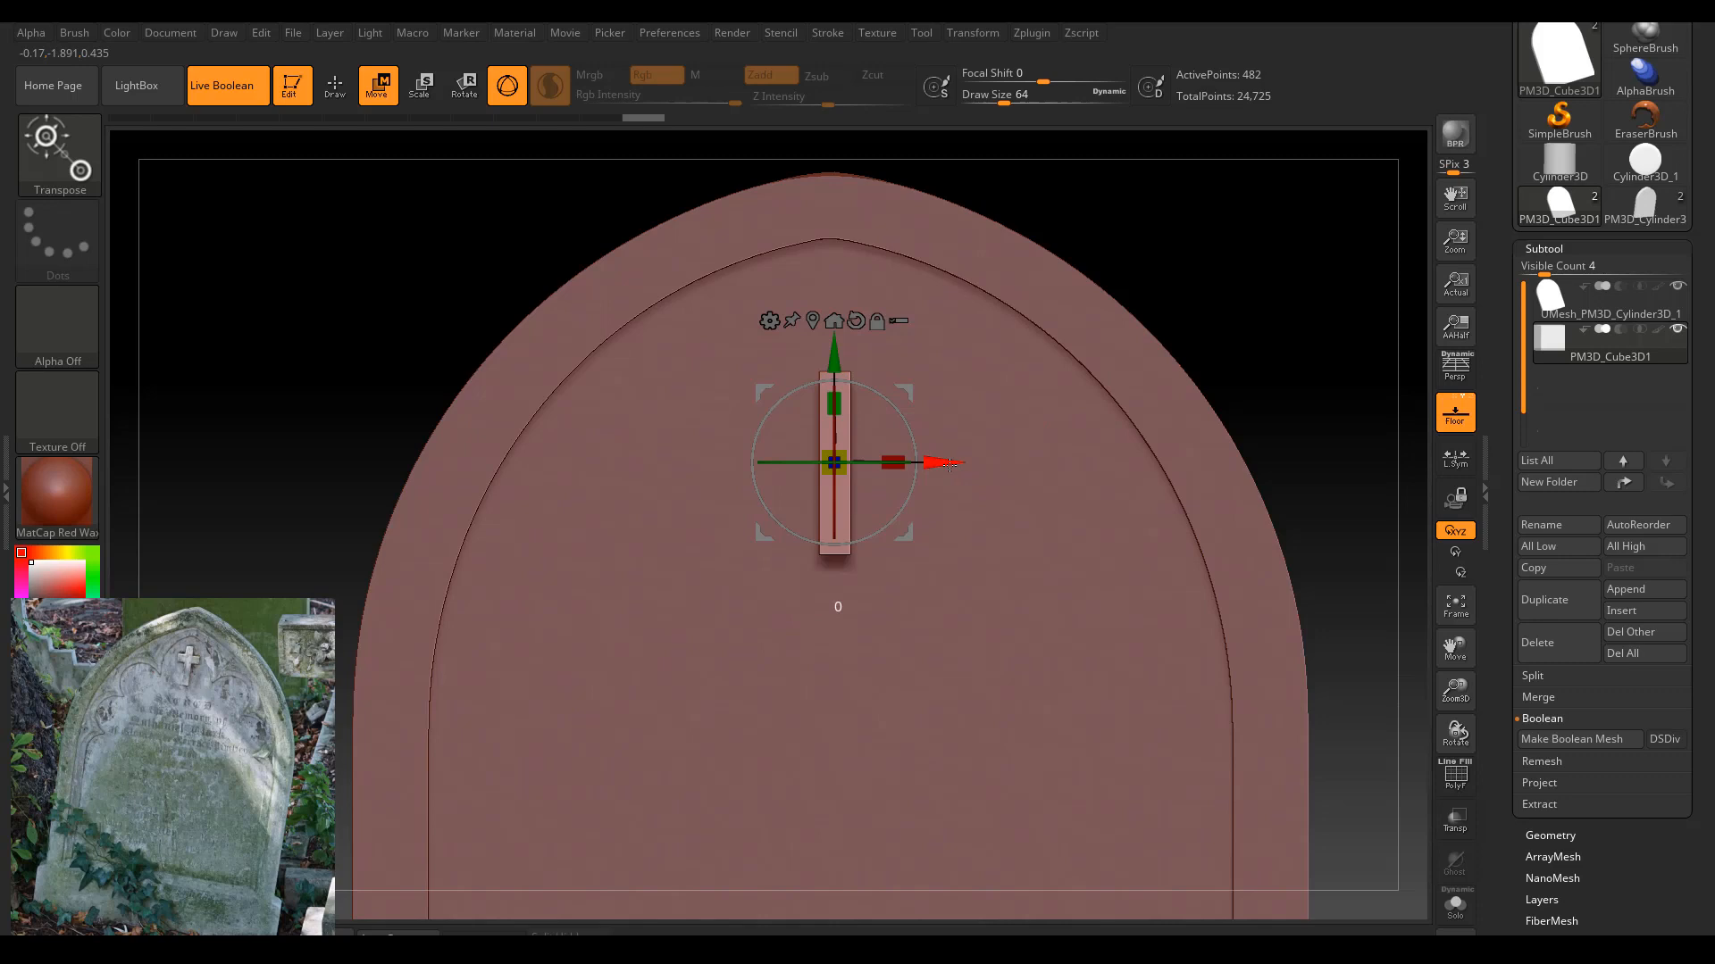
drag(945, 465, 944, 463)
Thicken the bar along Z, seat it partway into the recessed panel, and lengthen it slightly along Y.
drag(1240, 217, 1036, 268)
click(870, 451)
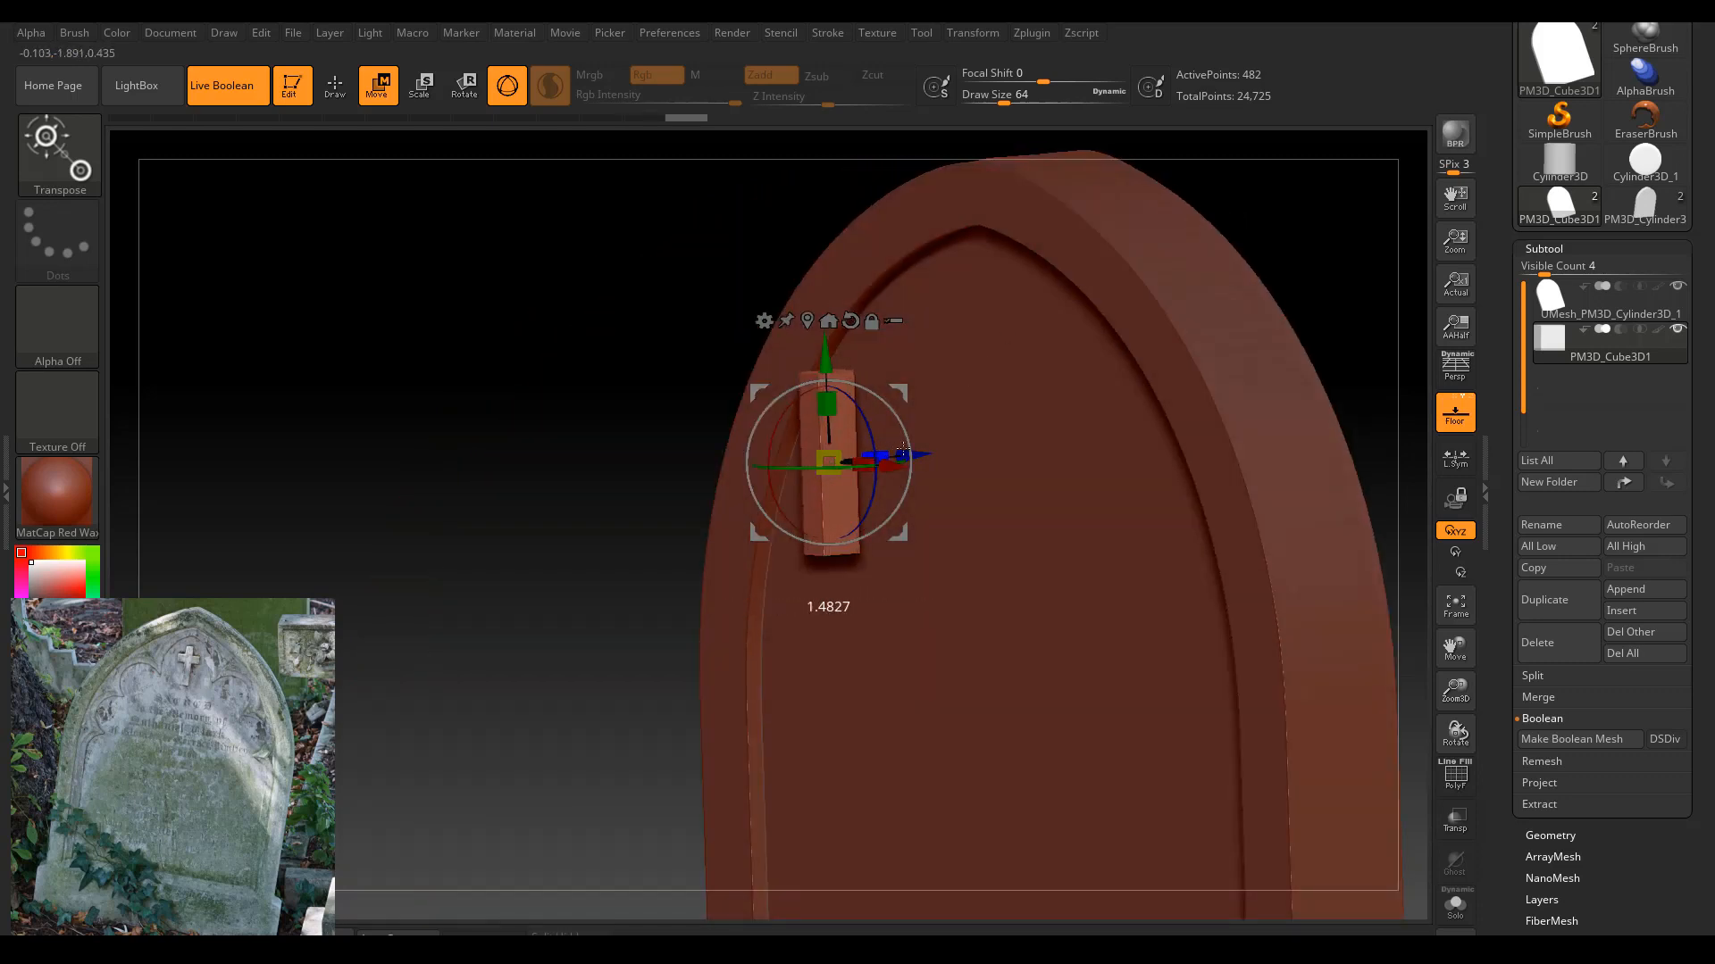
drag(918, 448, 1097, 408)
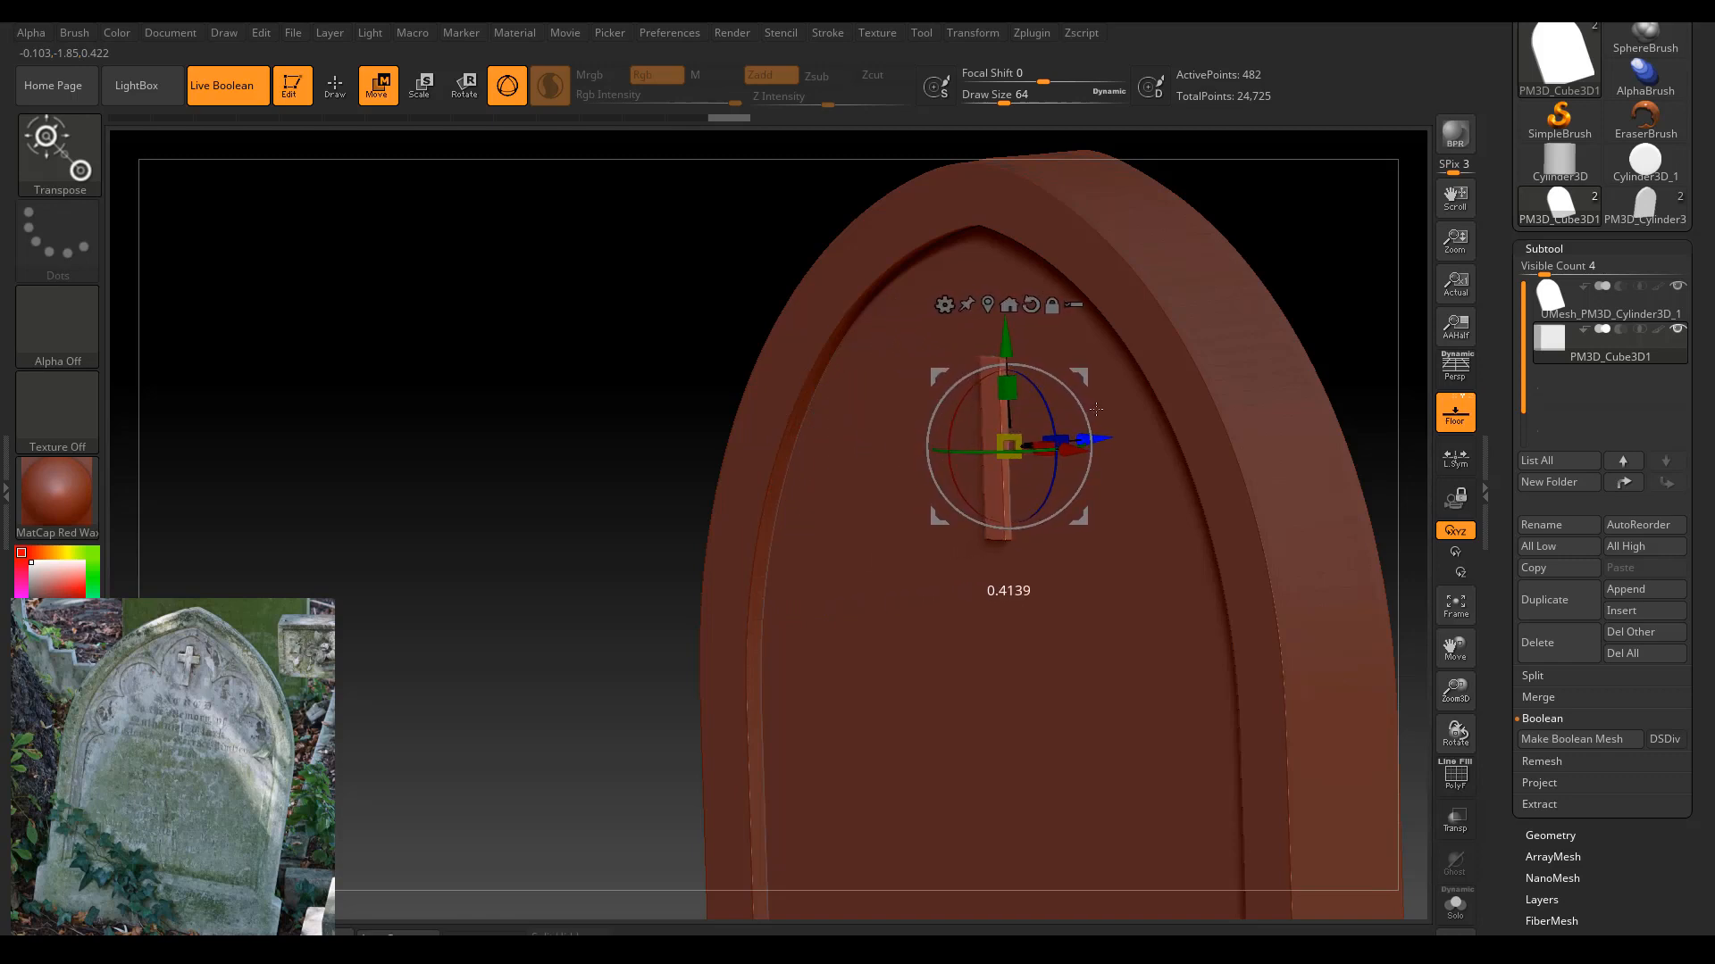
drag(1345, 181, 1369, 172)
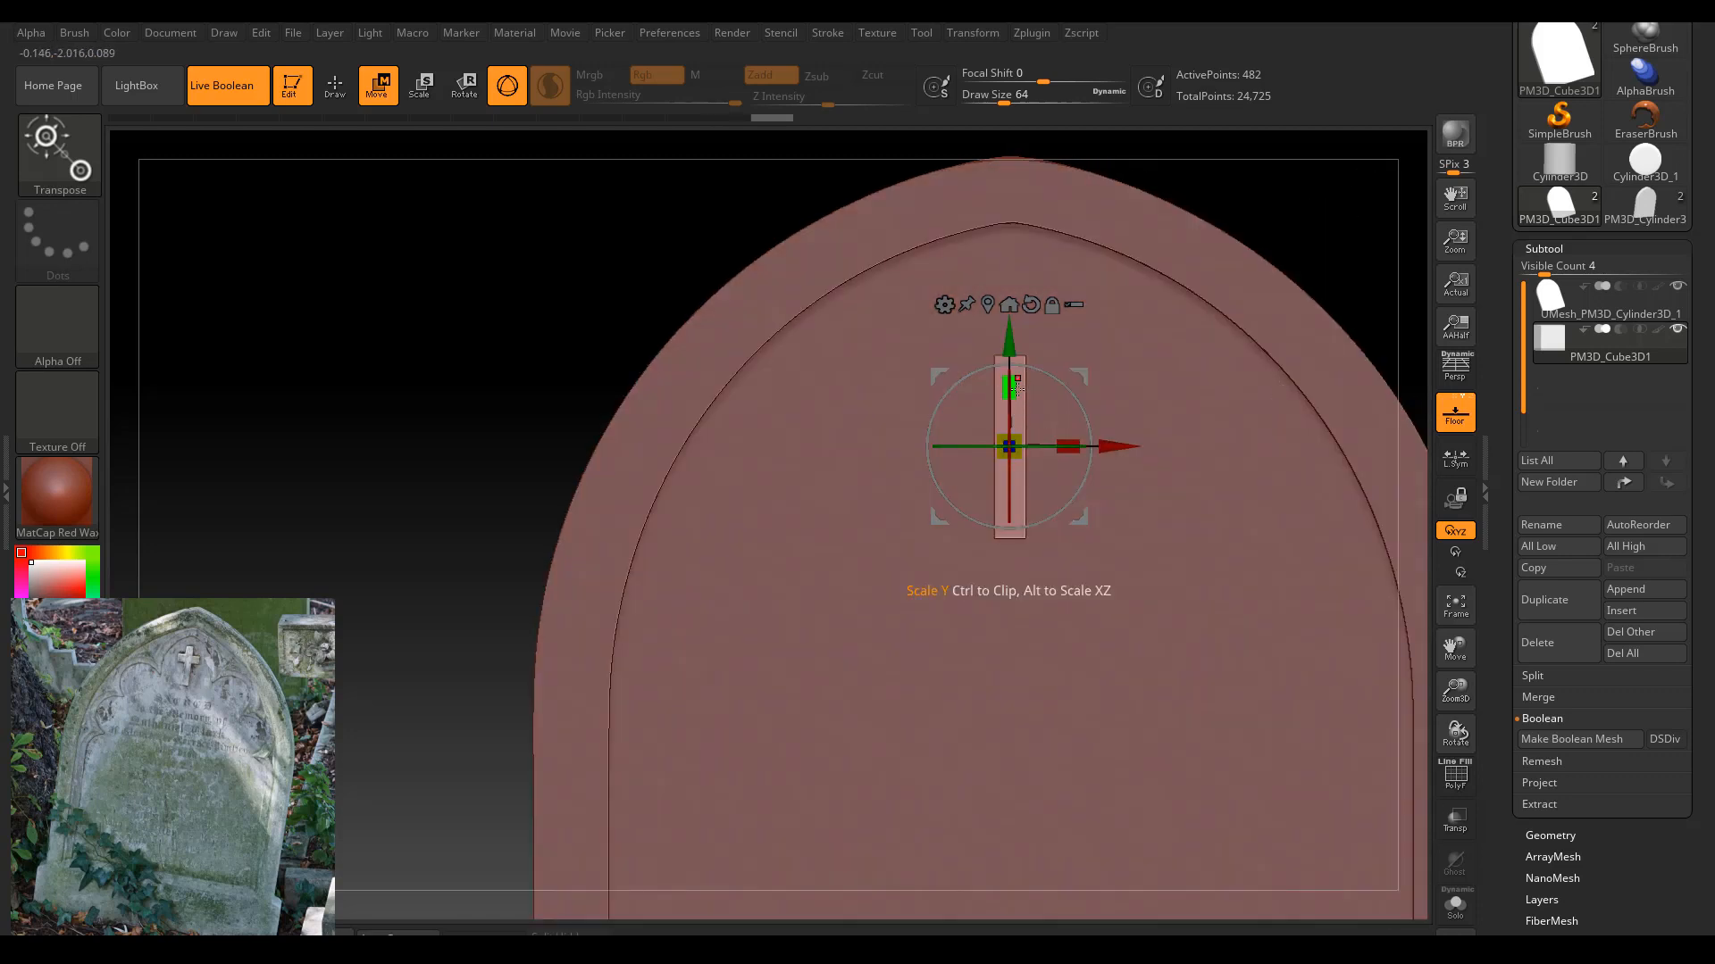
drag(1018, 389, 1016, 383)
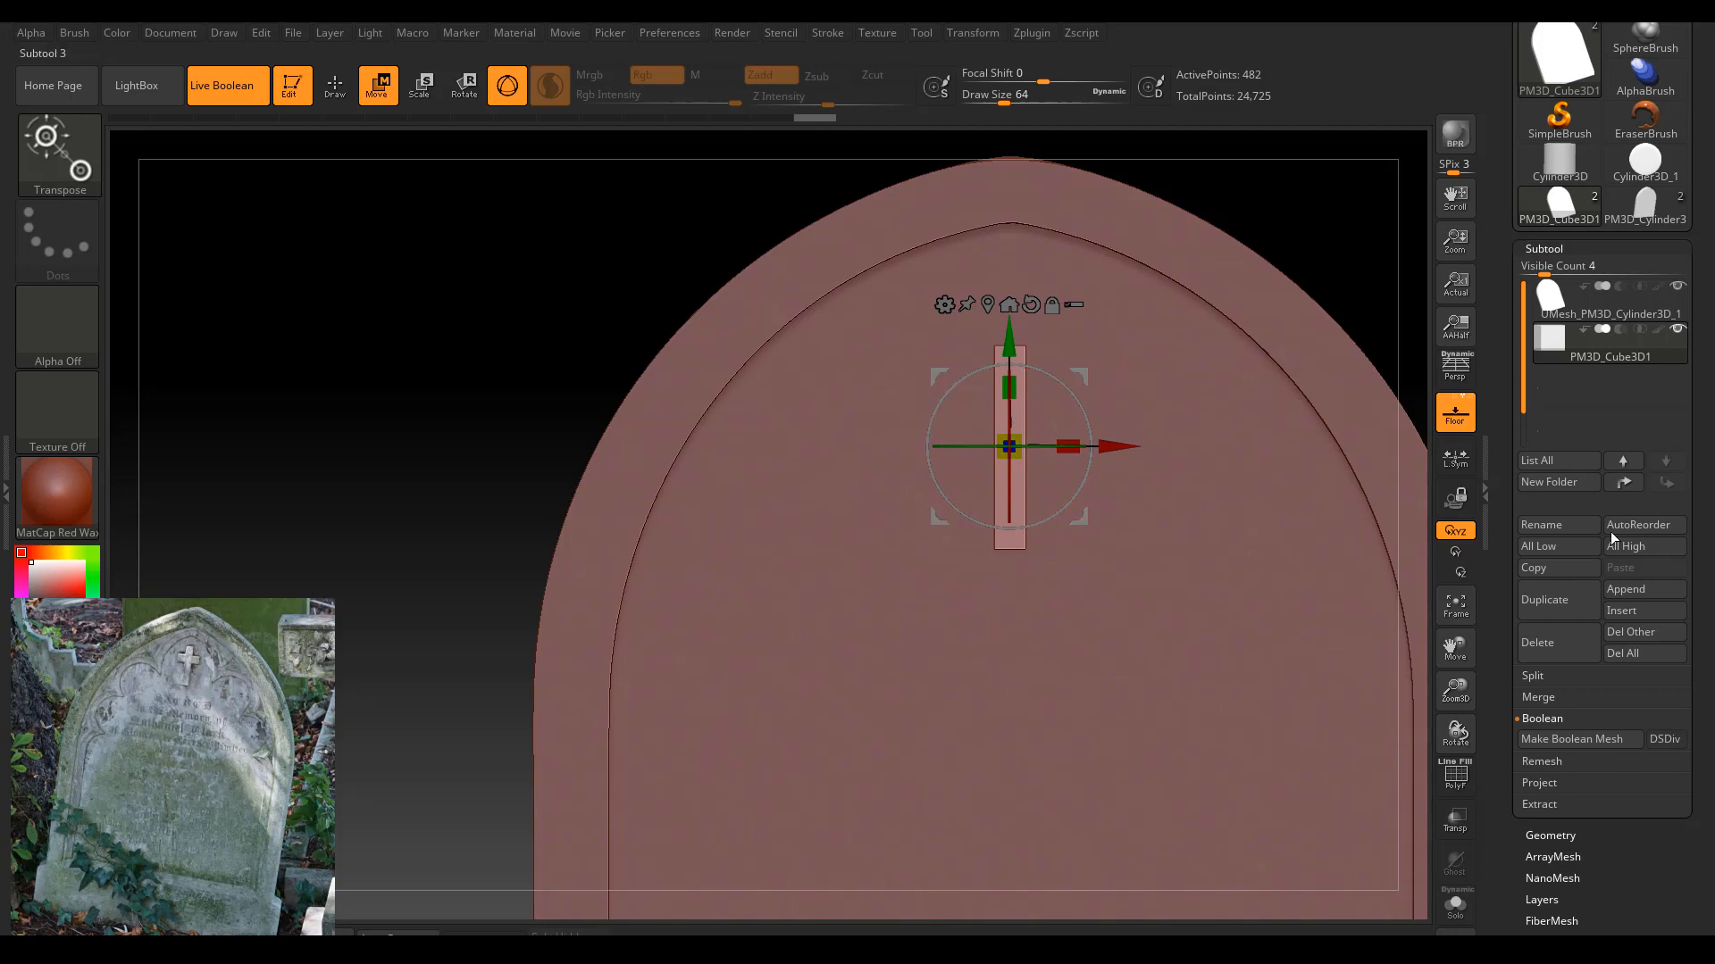
Duplicate the bar, rotate the copy 90 degrees and place it, shortened, across the original's upper part to form a cross.
click(1562, 608)
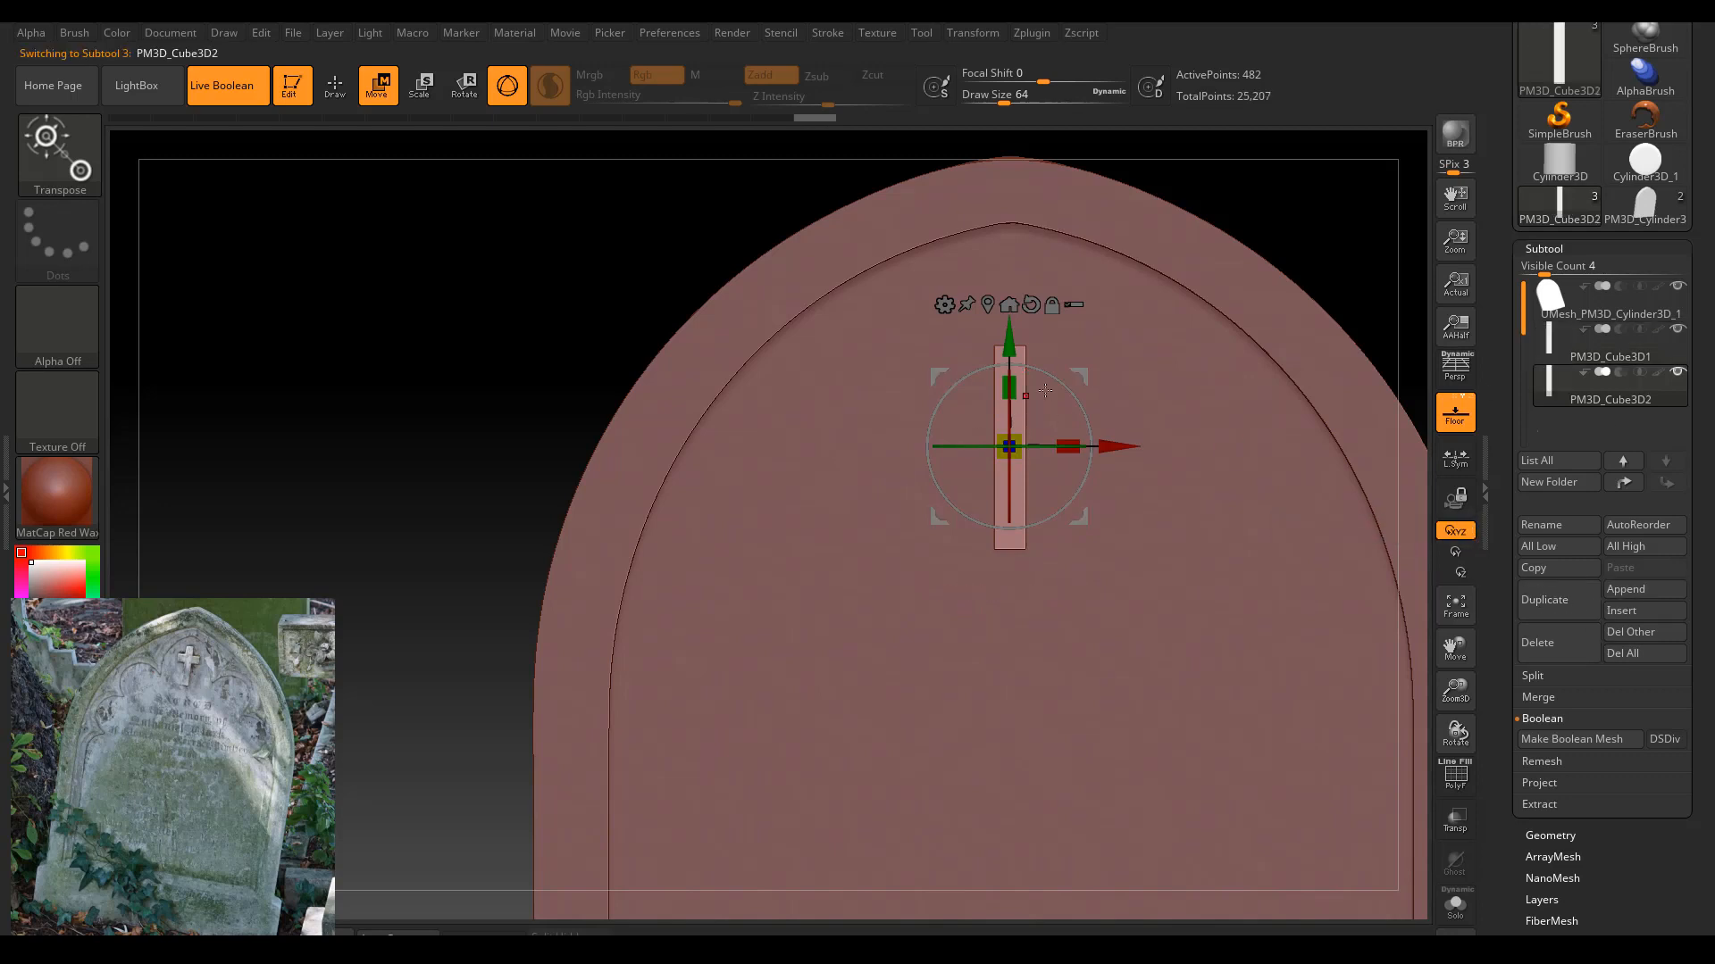
drag(1068, 397, 1032, 447)
drag(1018, 549, 1020, 495)
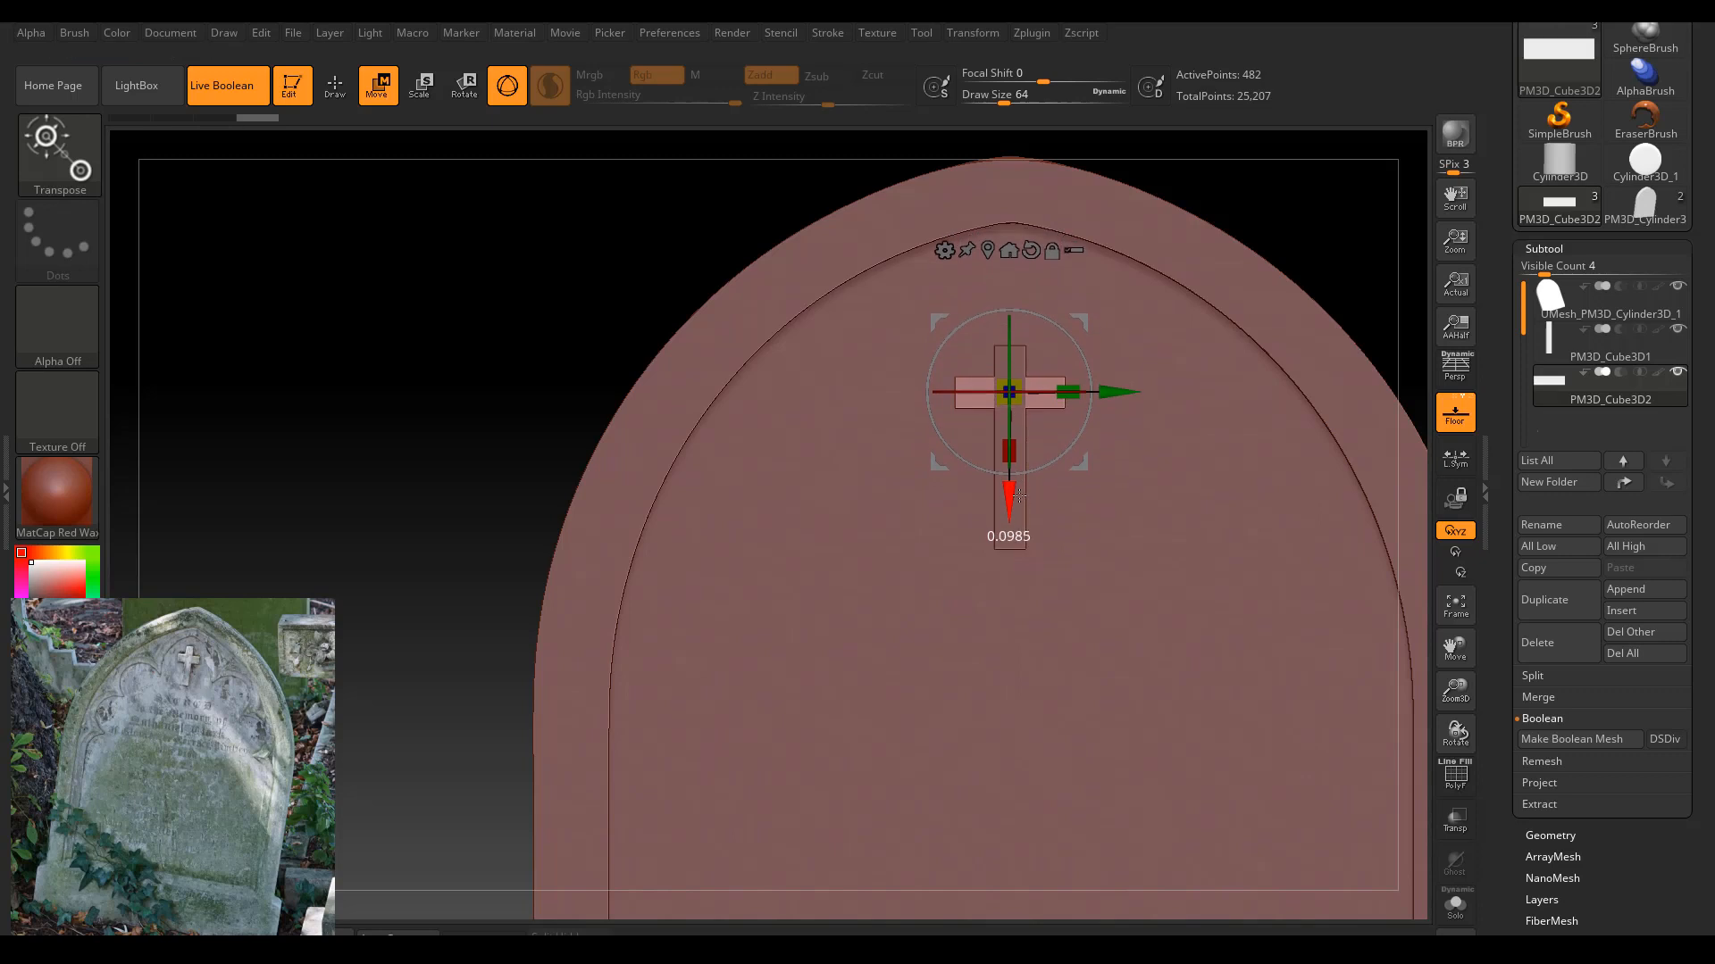
drag(1019, 496, 1019, 496)
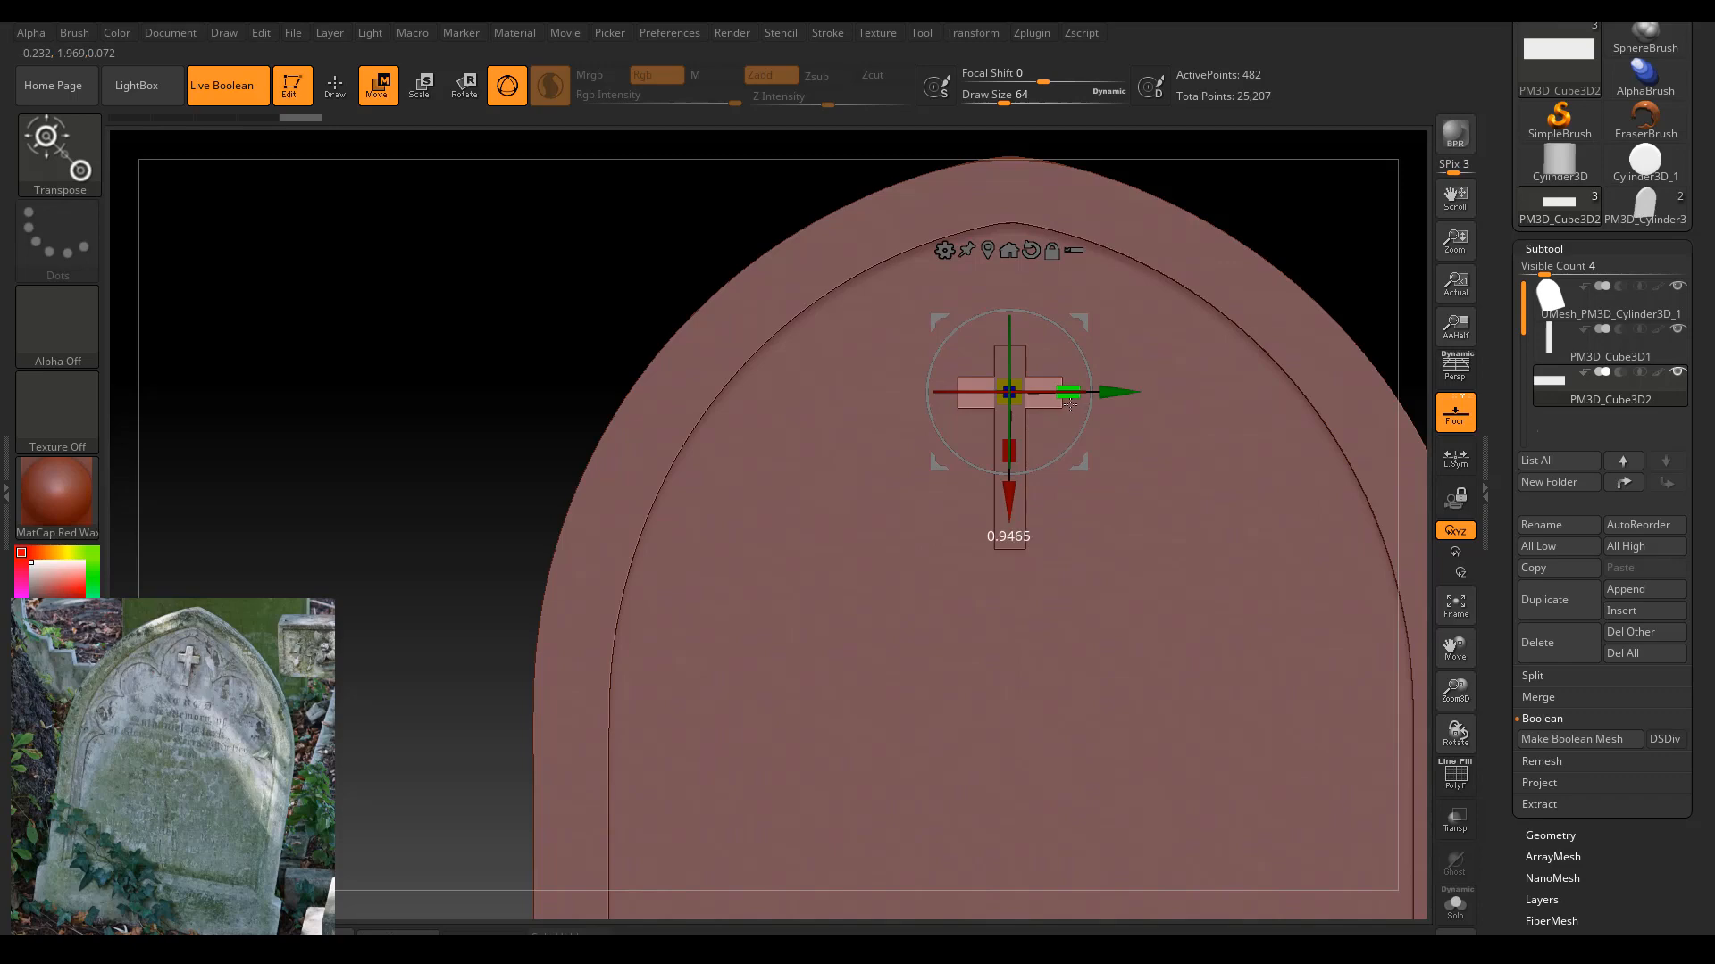
drag(1073, 404, 1073, 404)
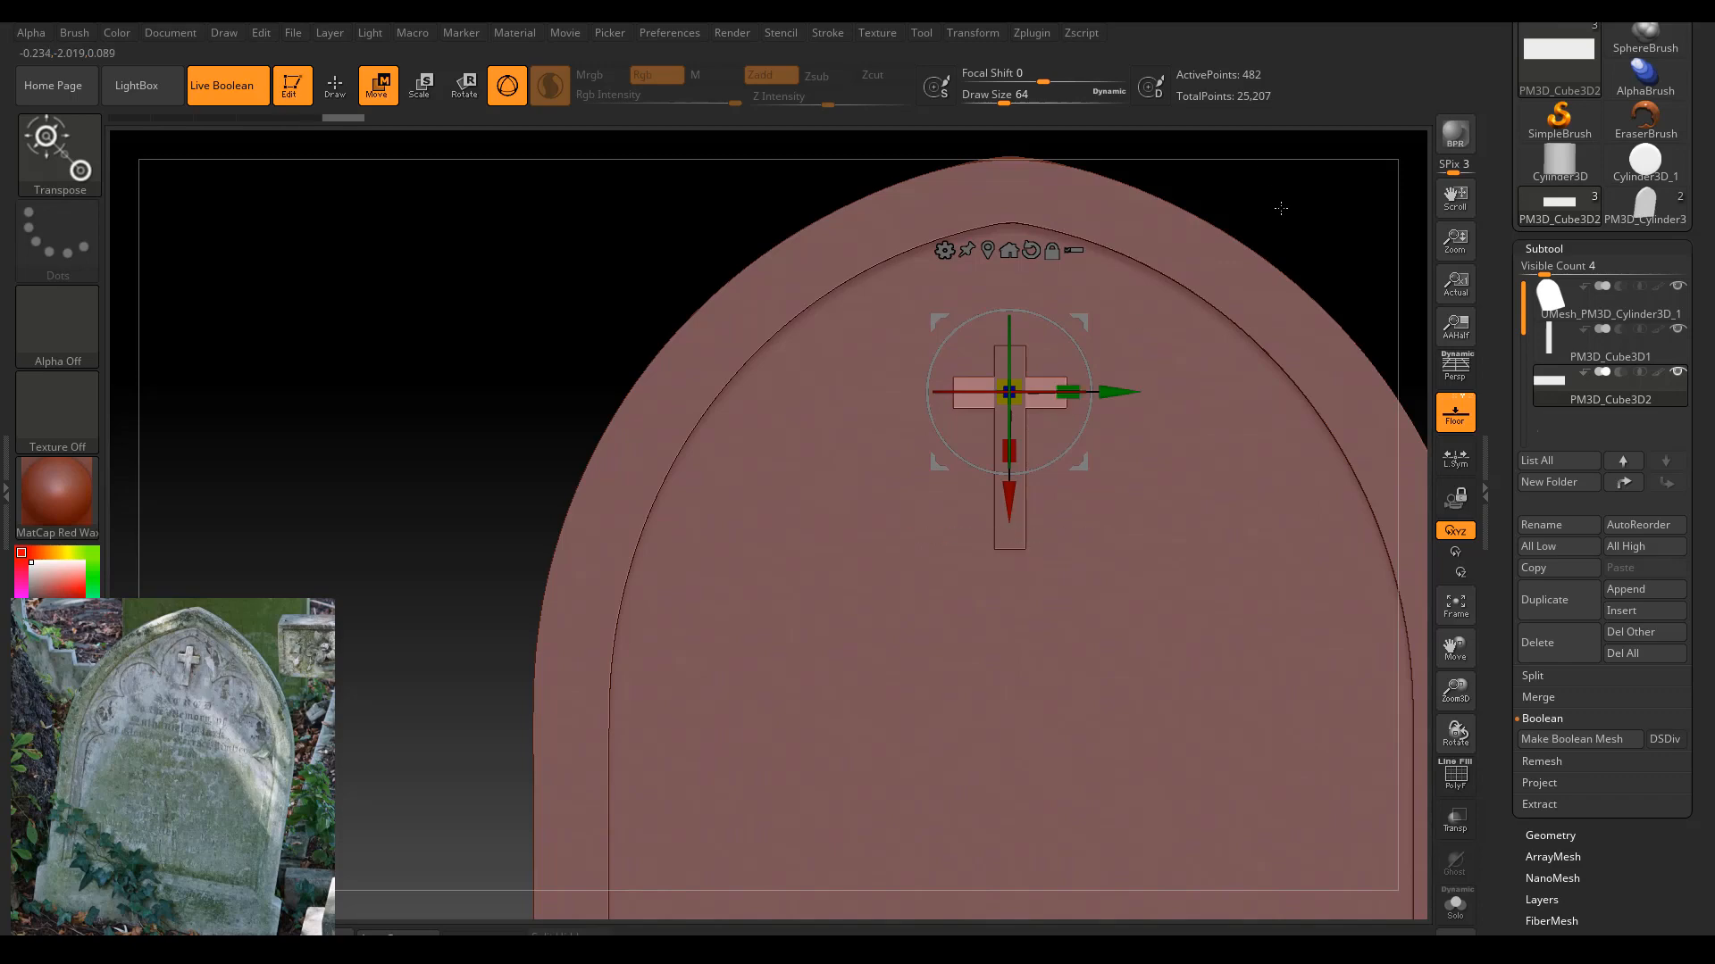
drag(1254, 148, 1283, 204)
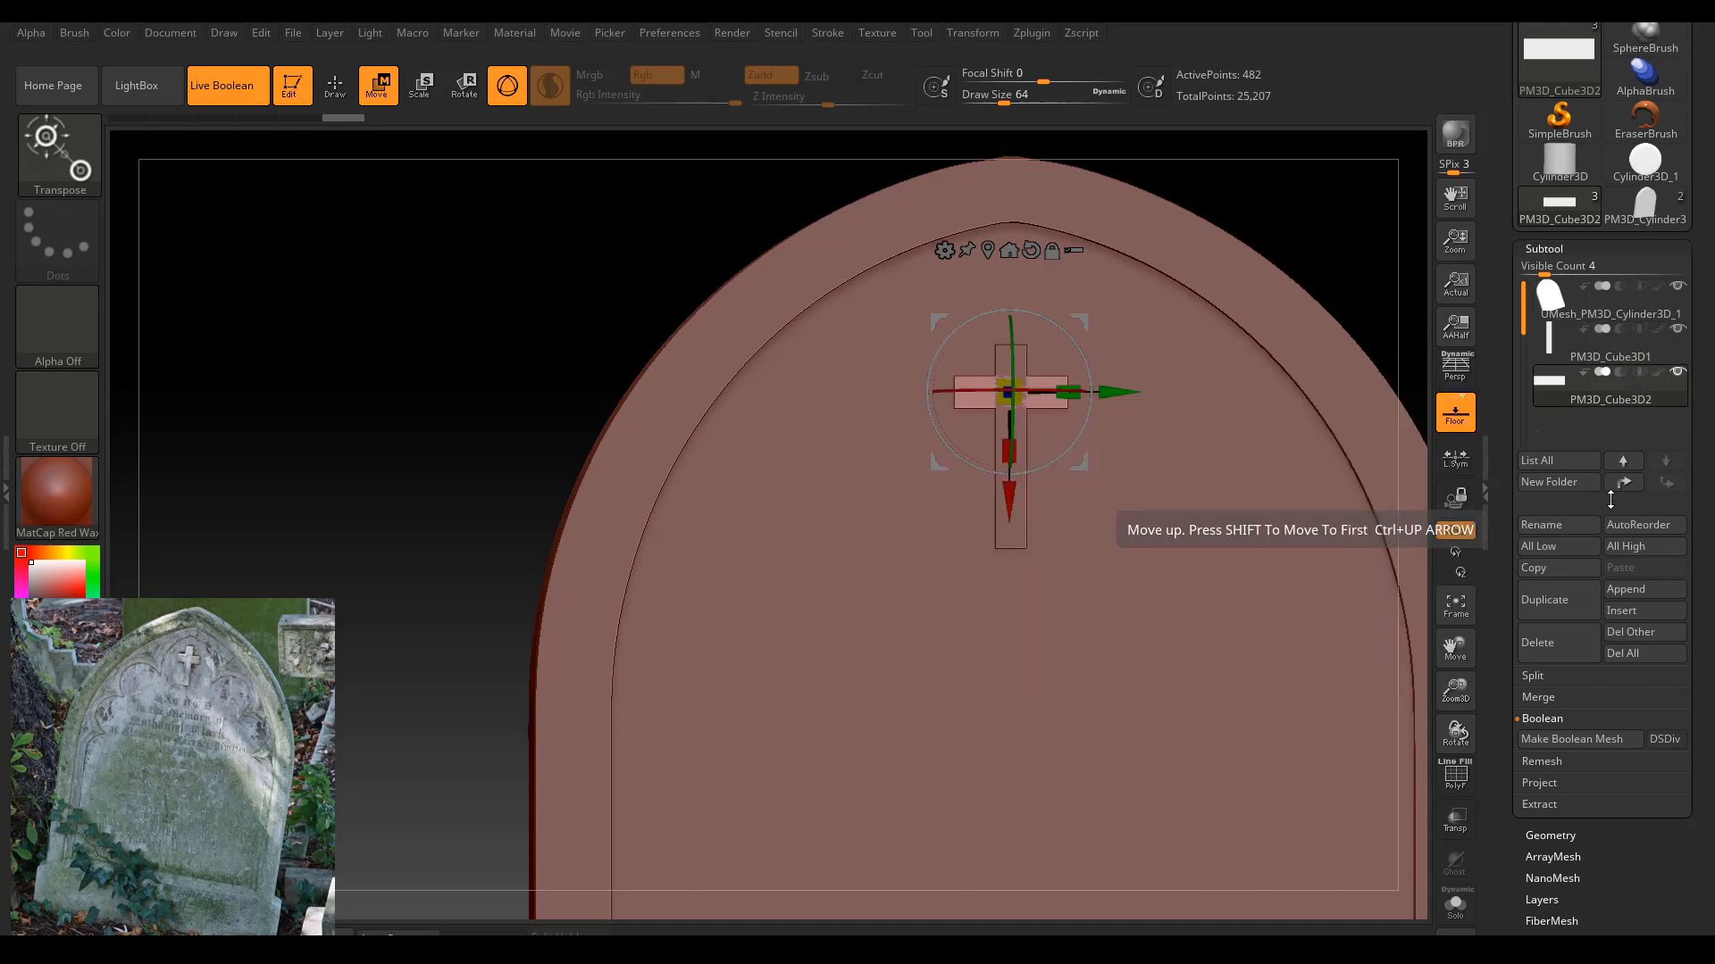
key(Up)
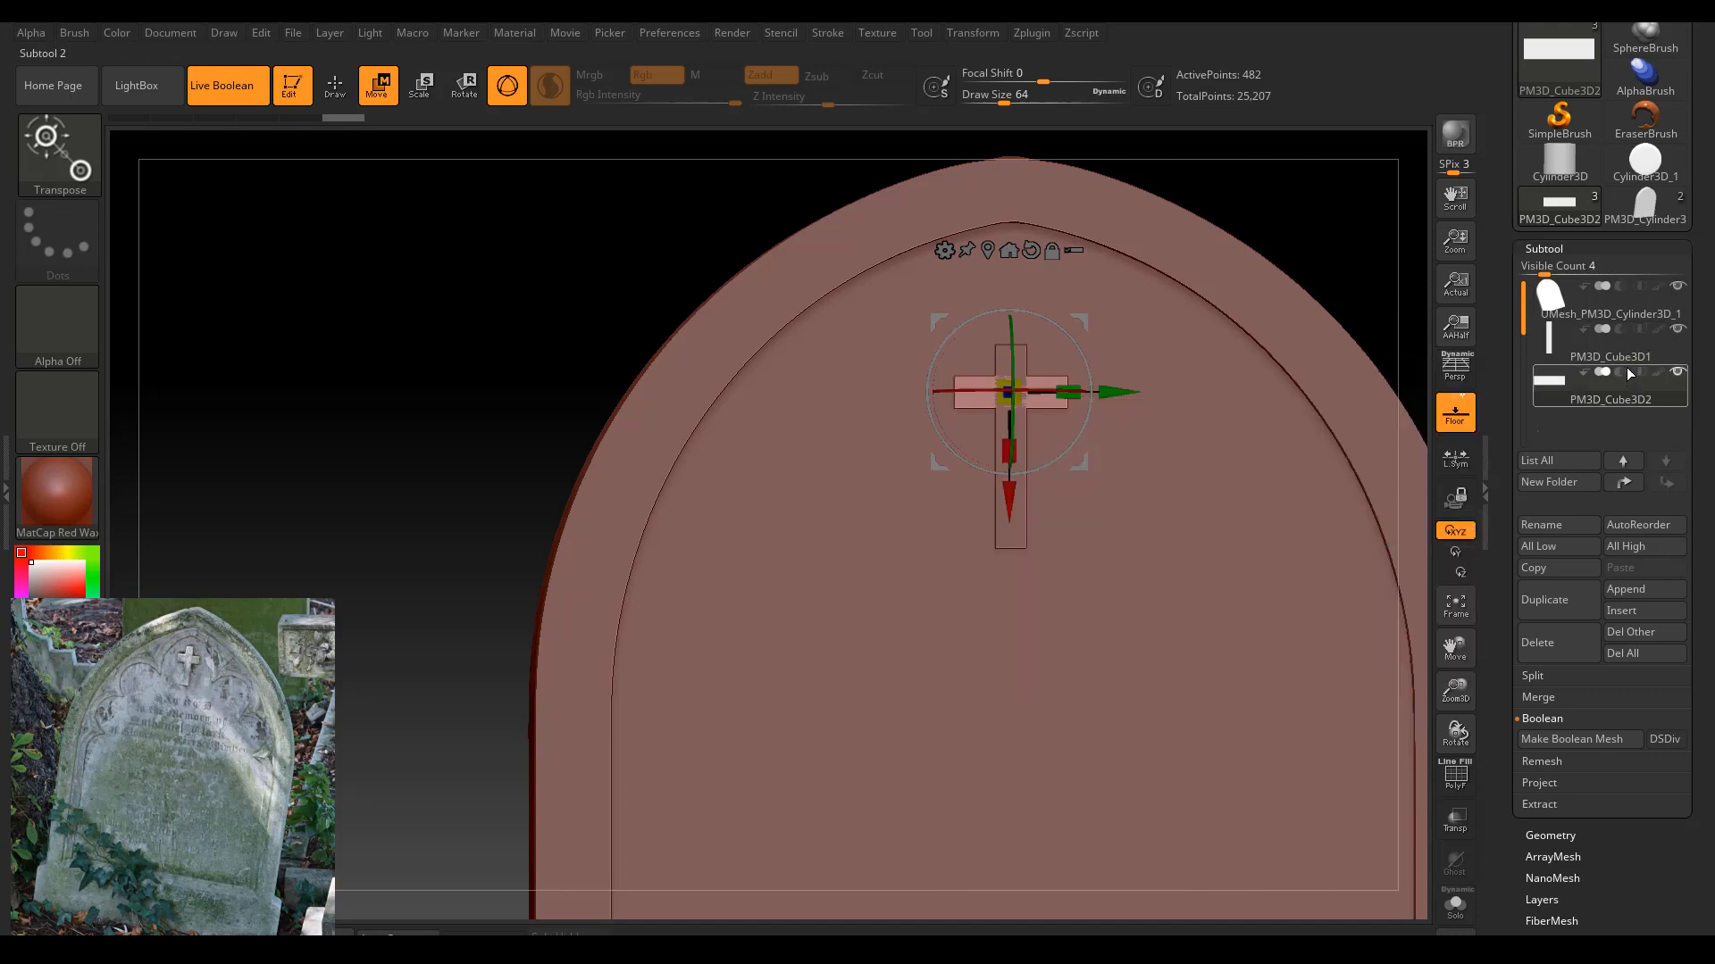
click(1625, 485)
click(1625, 484)
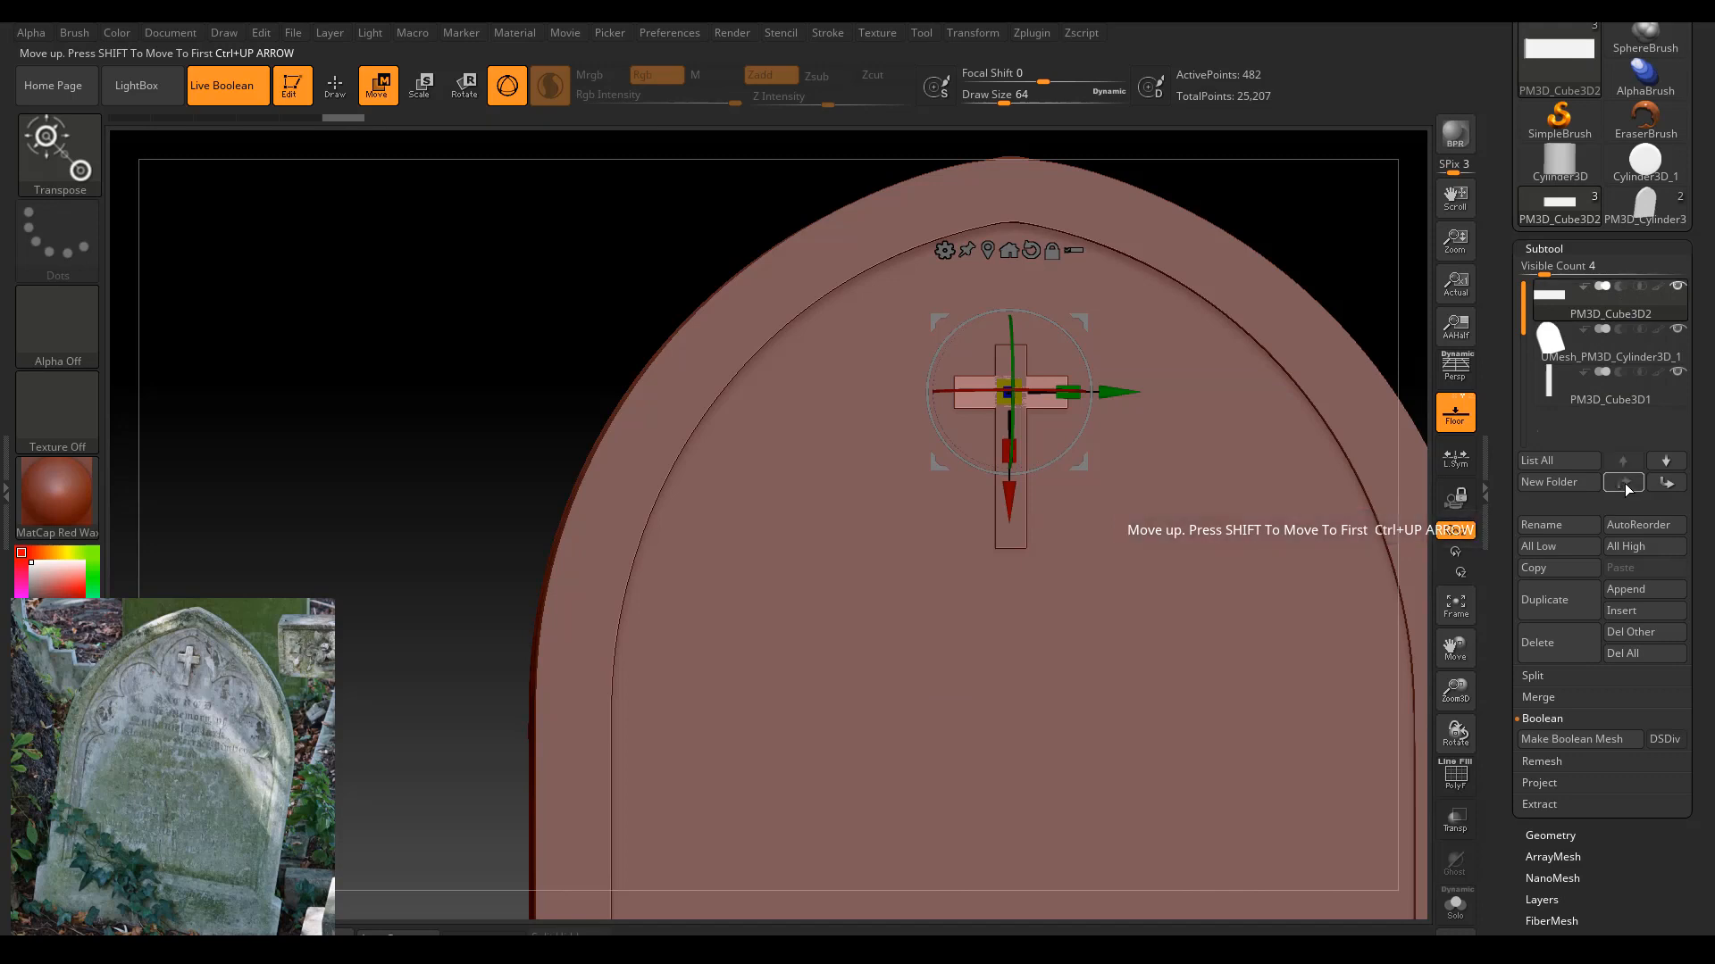
click(1668, 483)
click(1668, 483)
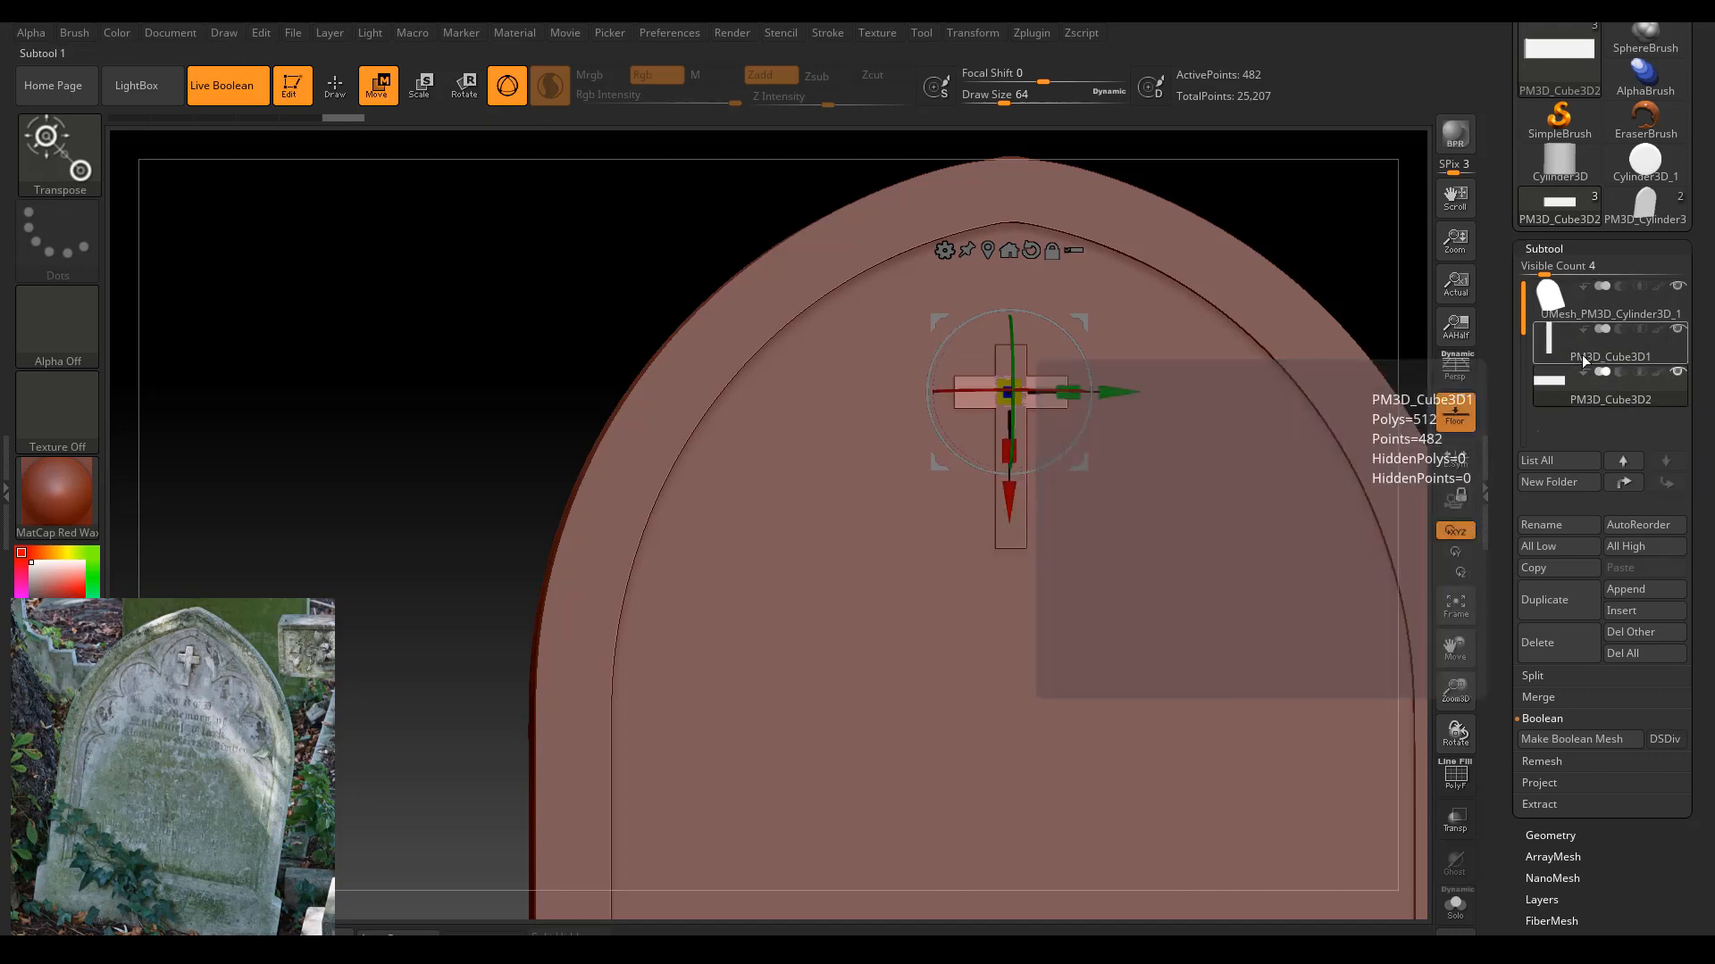
Merge the vertical bar with the crossbar copy below it into a single cross subtool.
click(1563, 332)
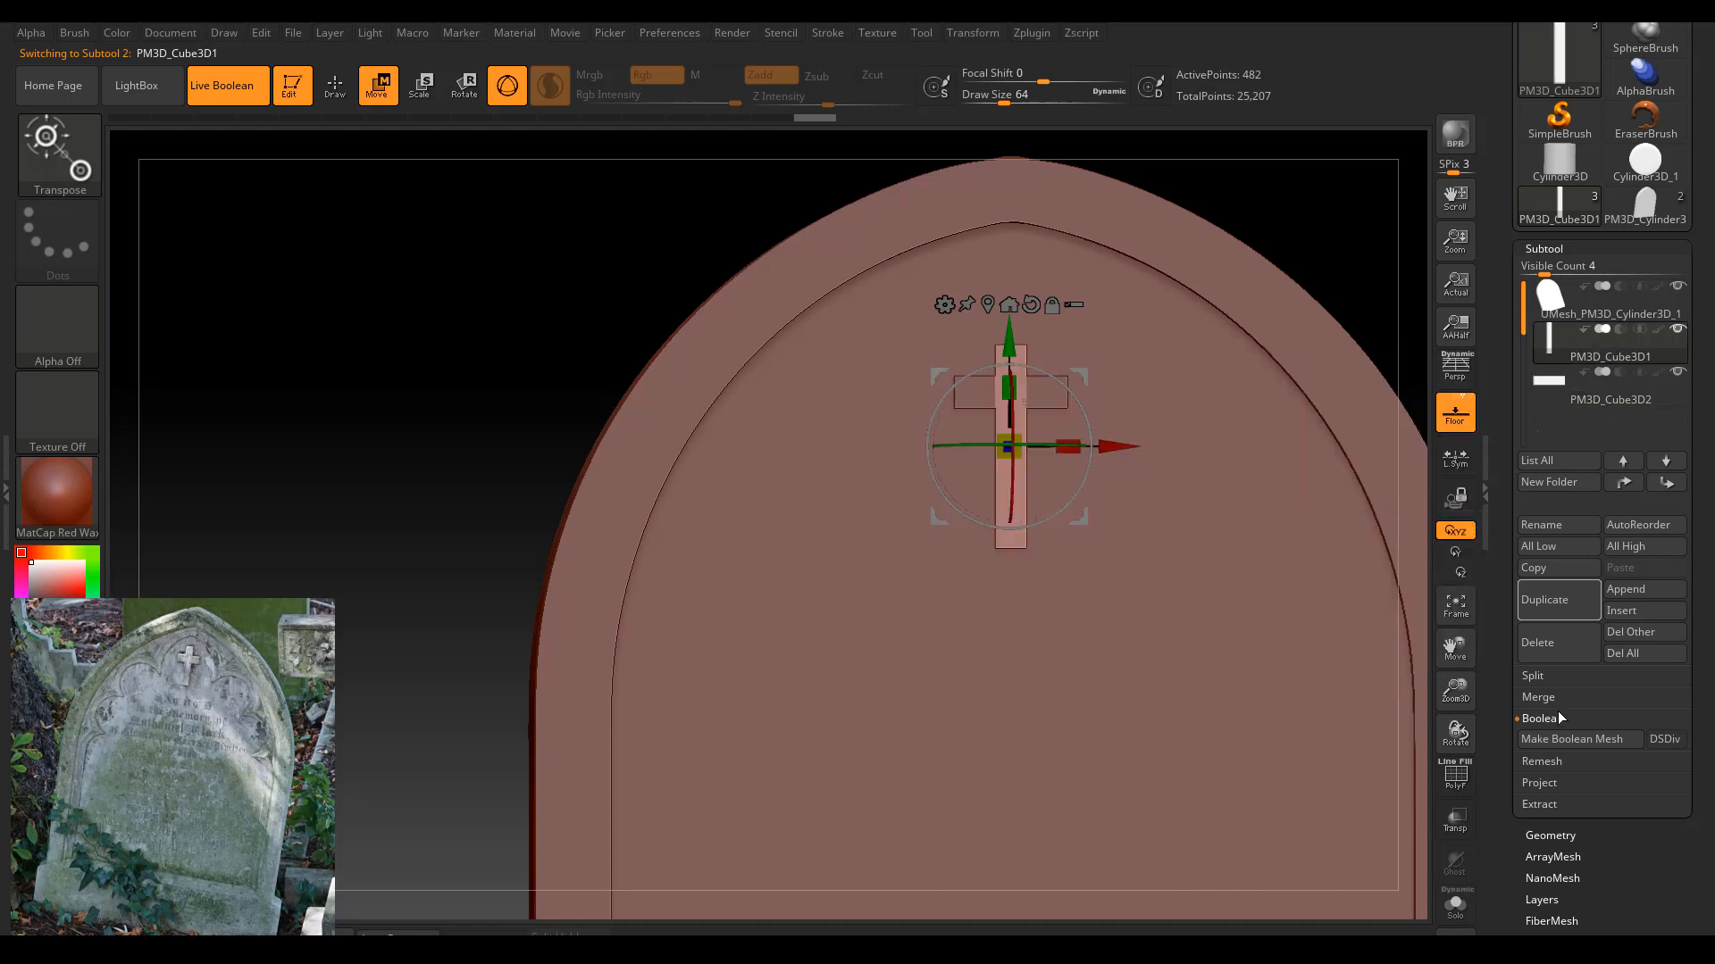
click(1540, 698)
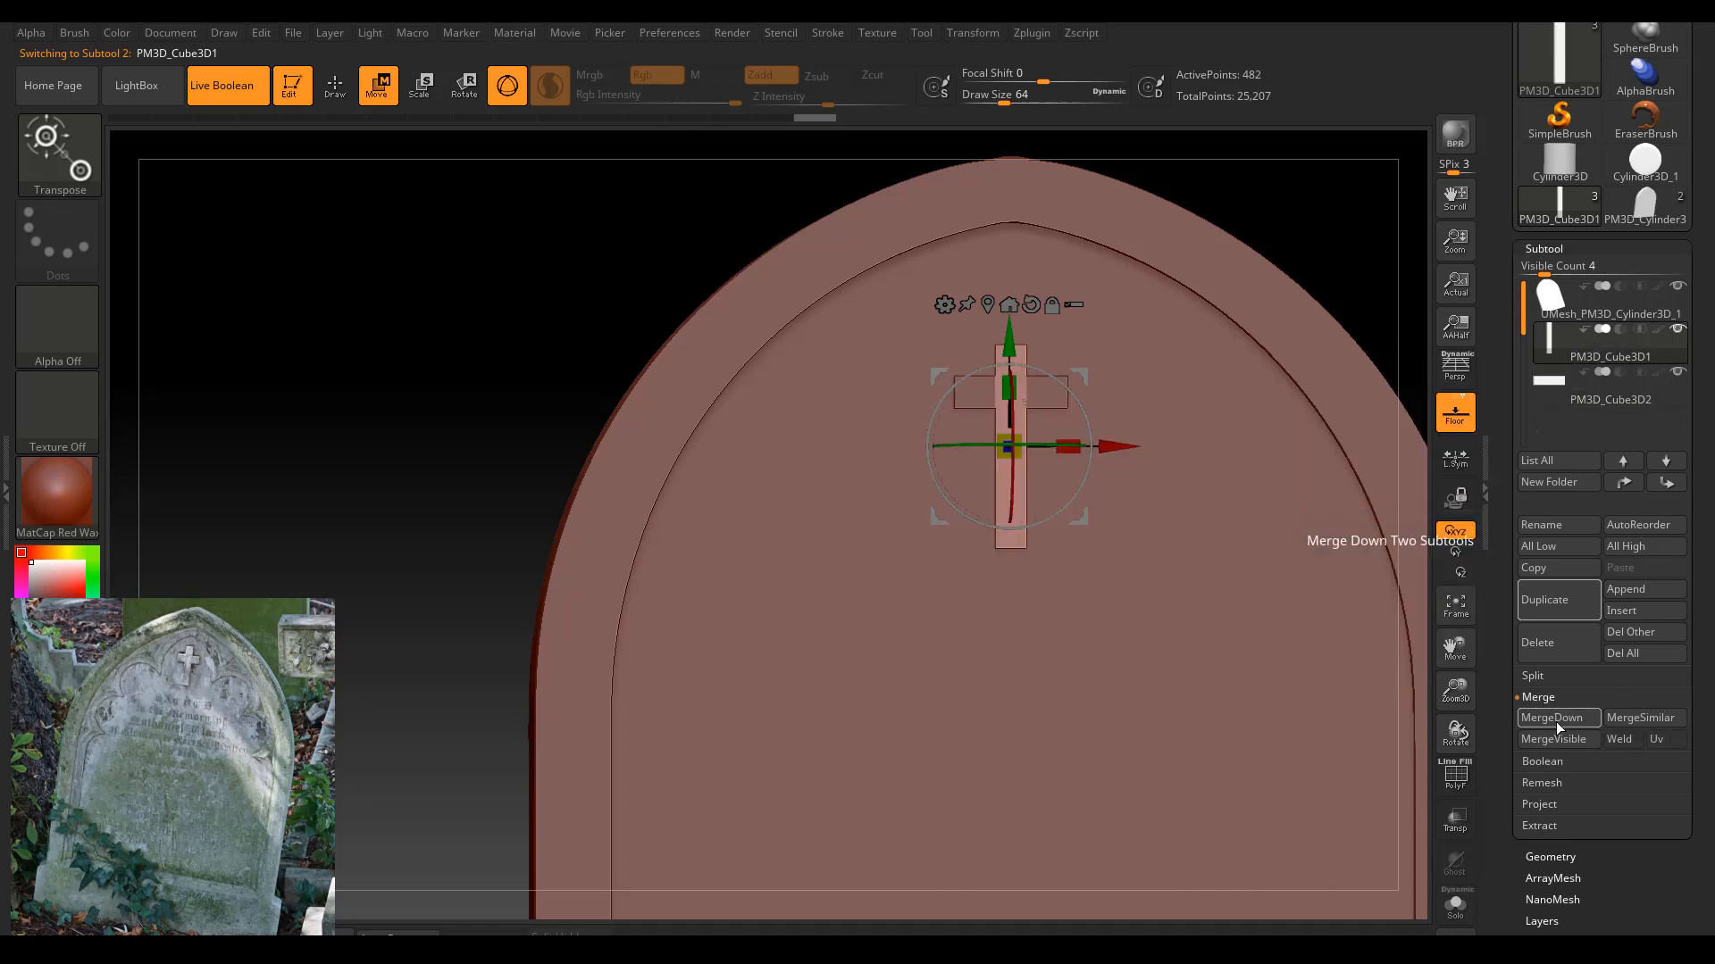
click(1556, 720)
click(1394, 761)
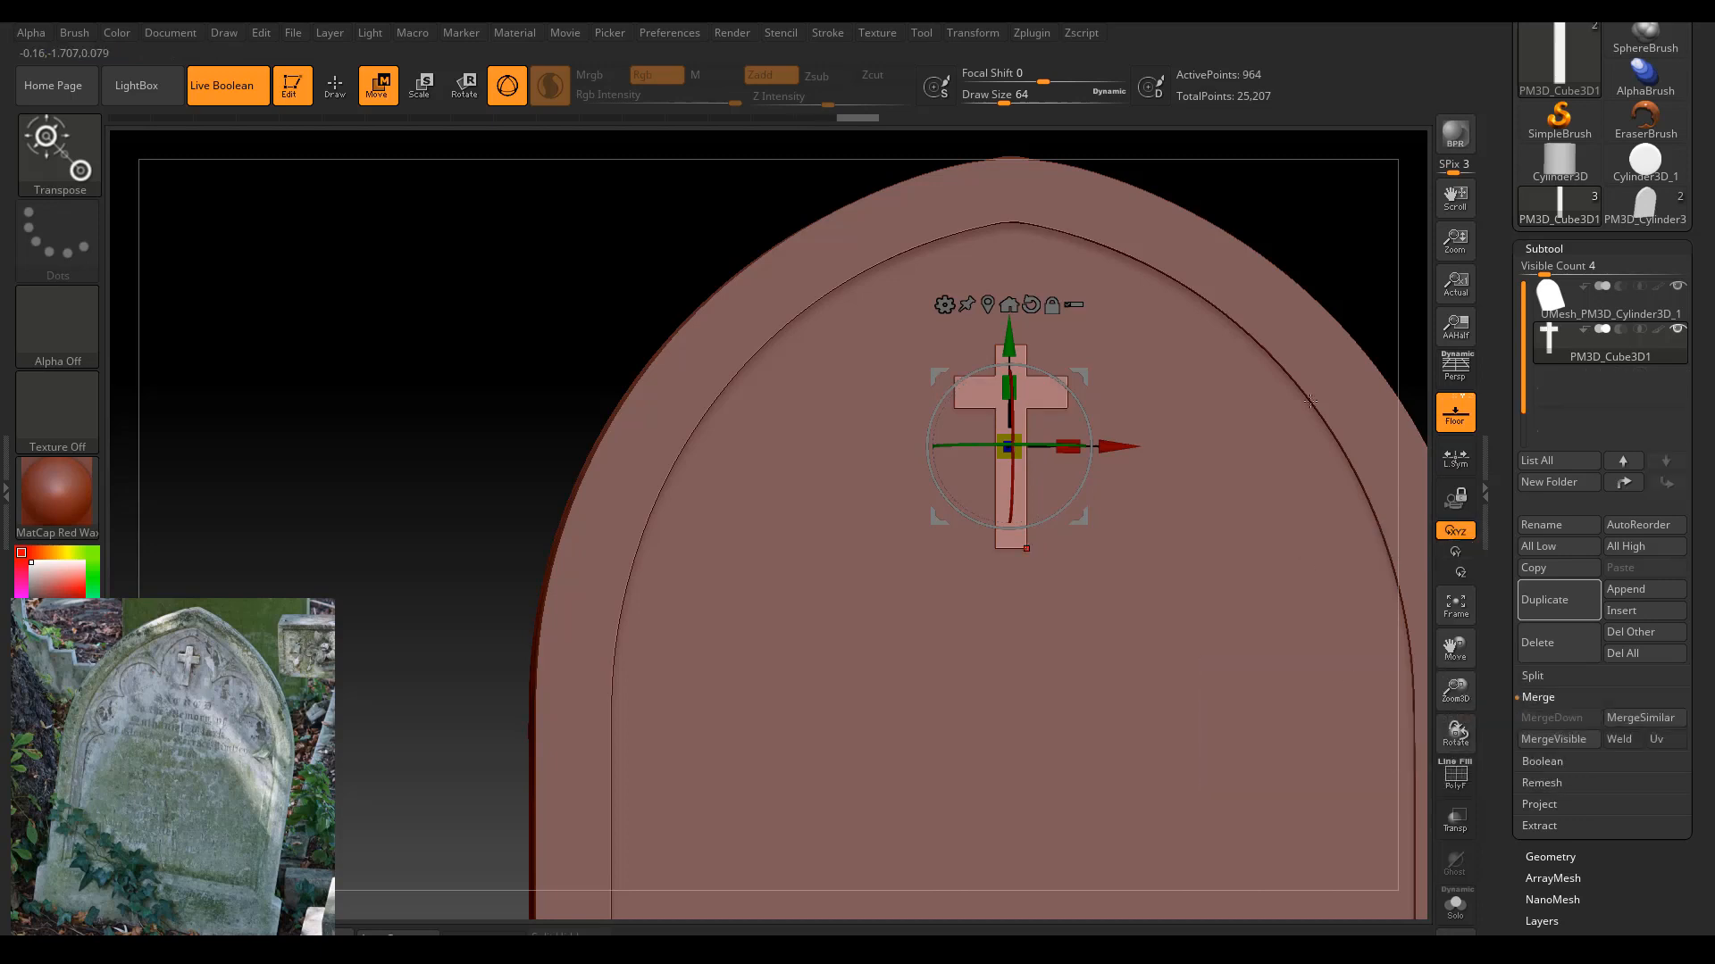
Scale the merged cross down uniformly and raise it along Y closer to the peak of the arched panel.
drag(1306, 277, 1358, 235)
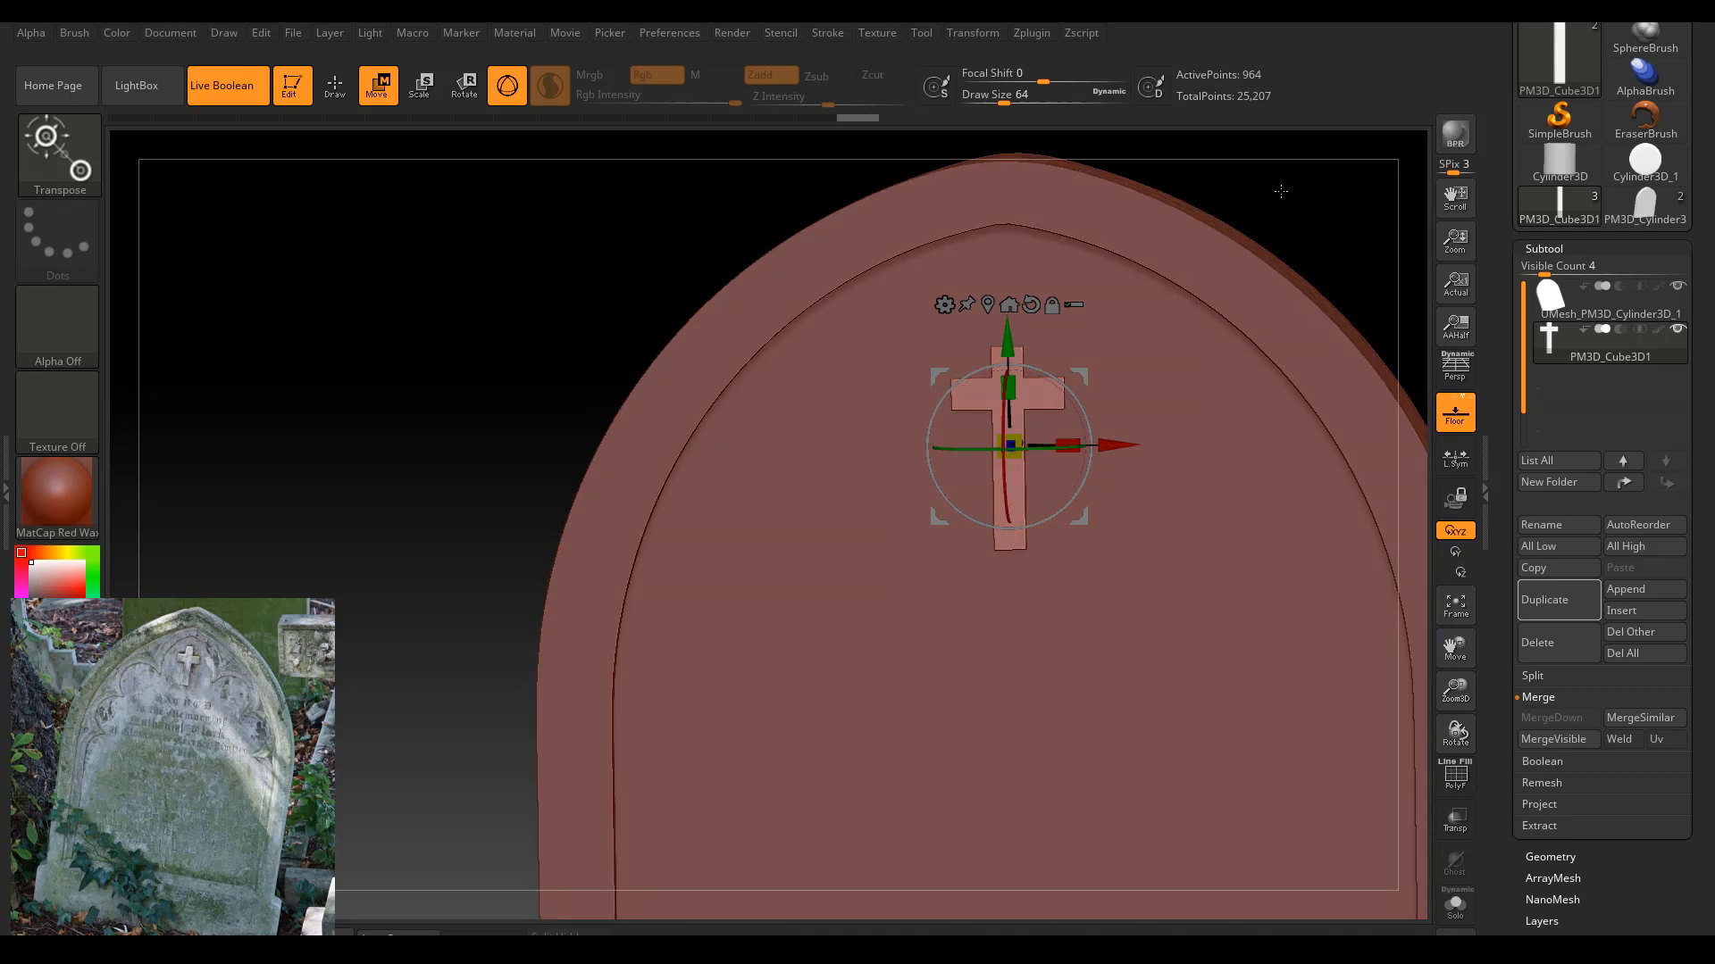
drag(1281, 191, 1362, 232)
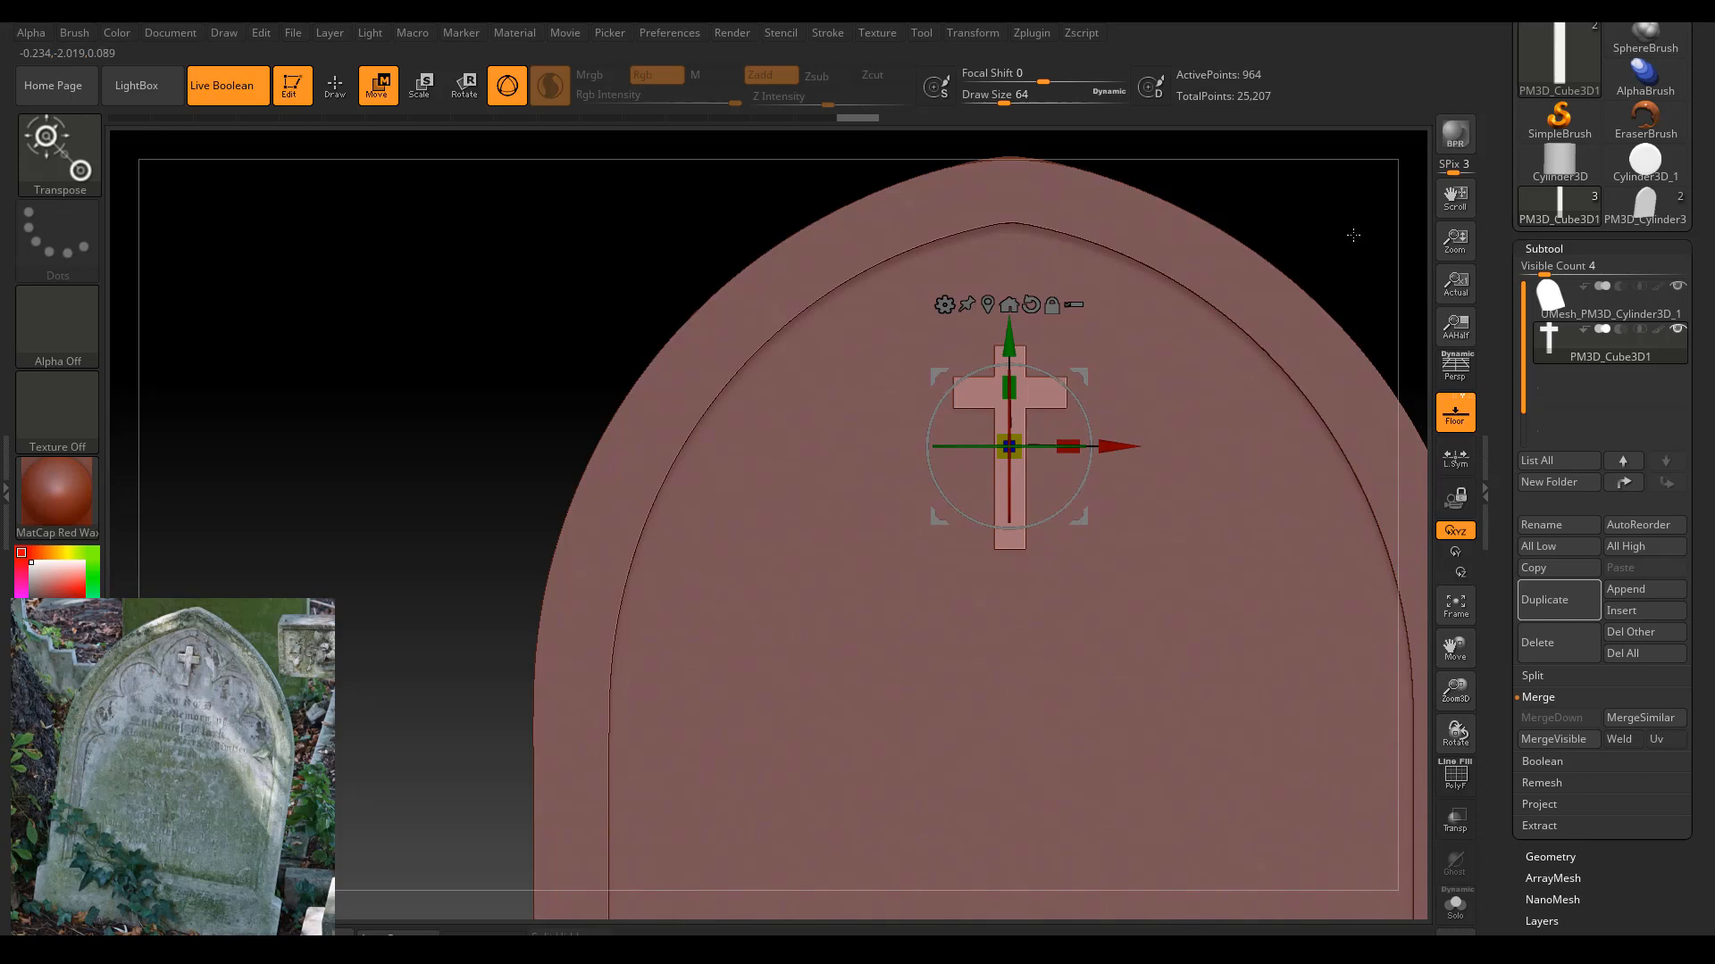
mouse_move(1353, 234)
mouse_down()
mouse_move(1297, 230)
mouse_move(1327, 231)
mouse_up()
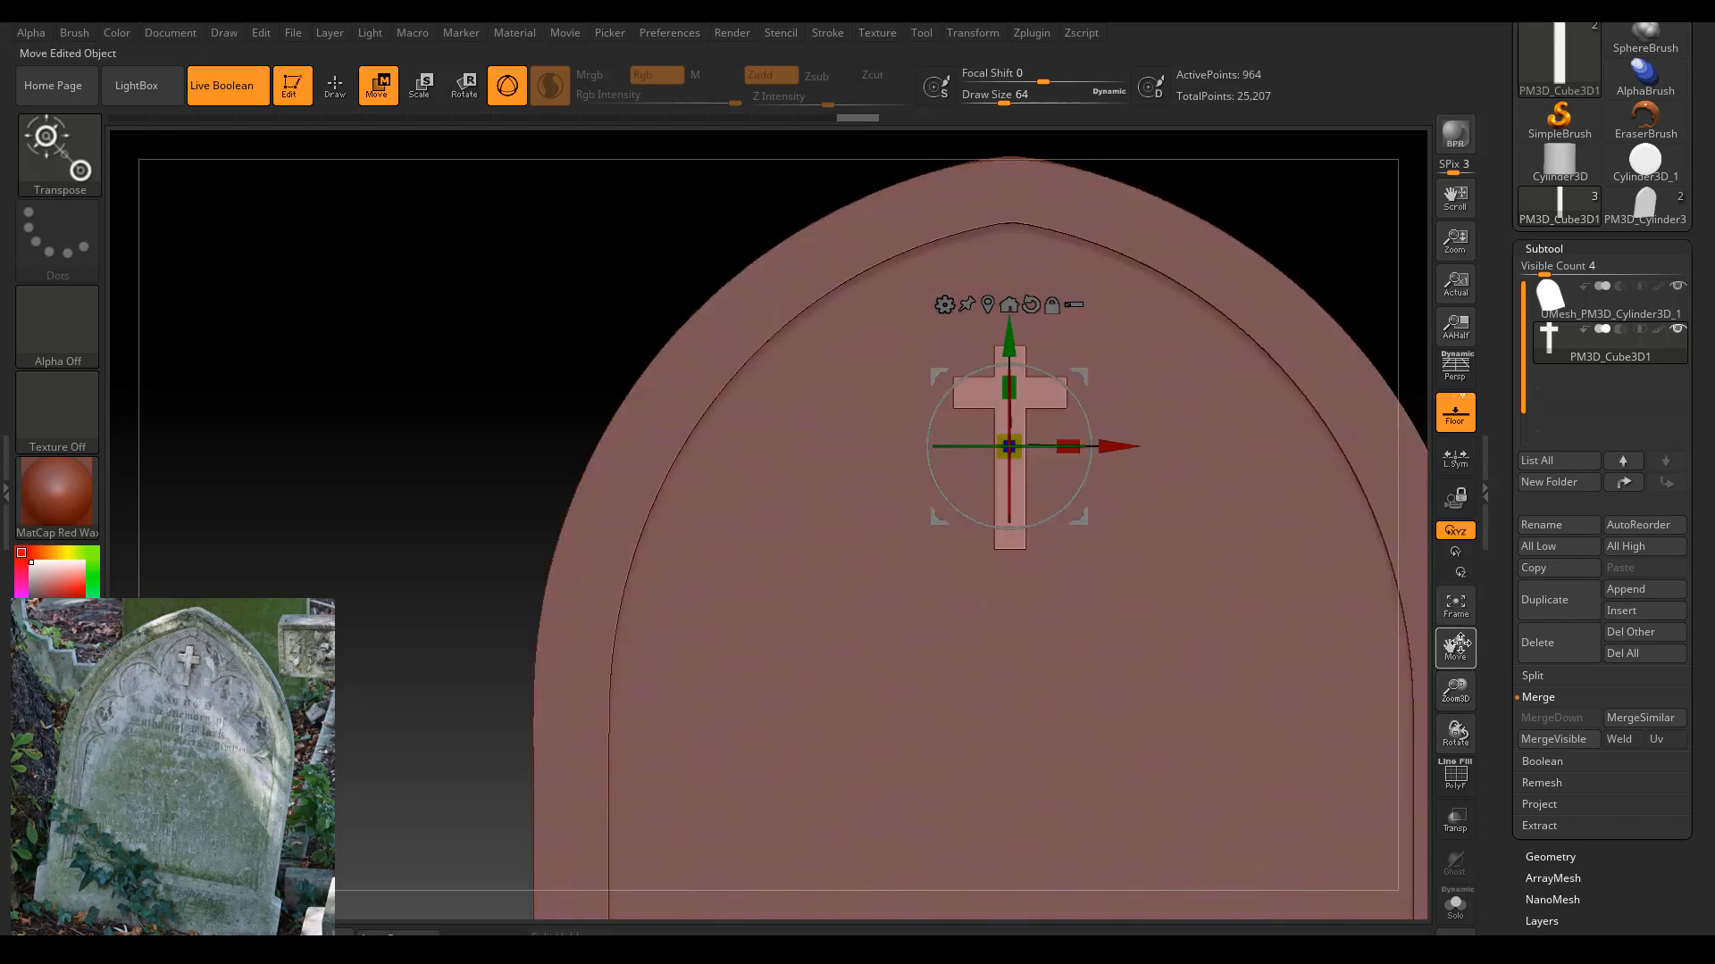
drag(1456, 689, 1422, 553)
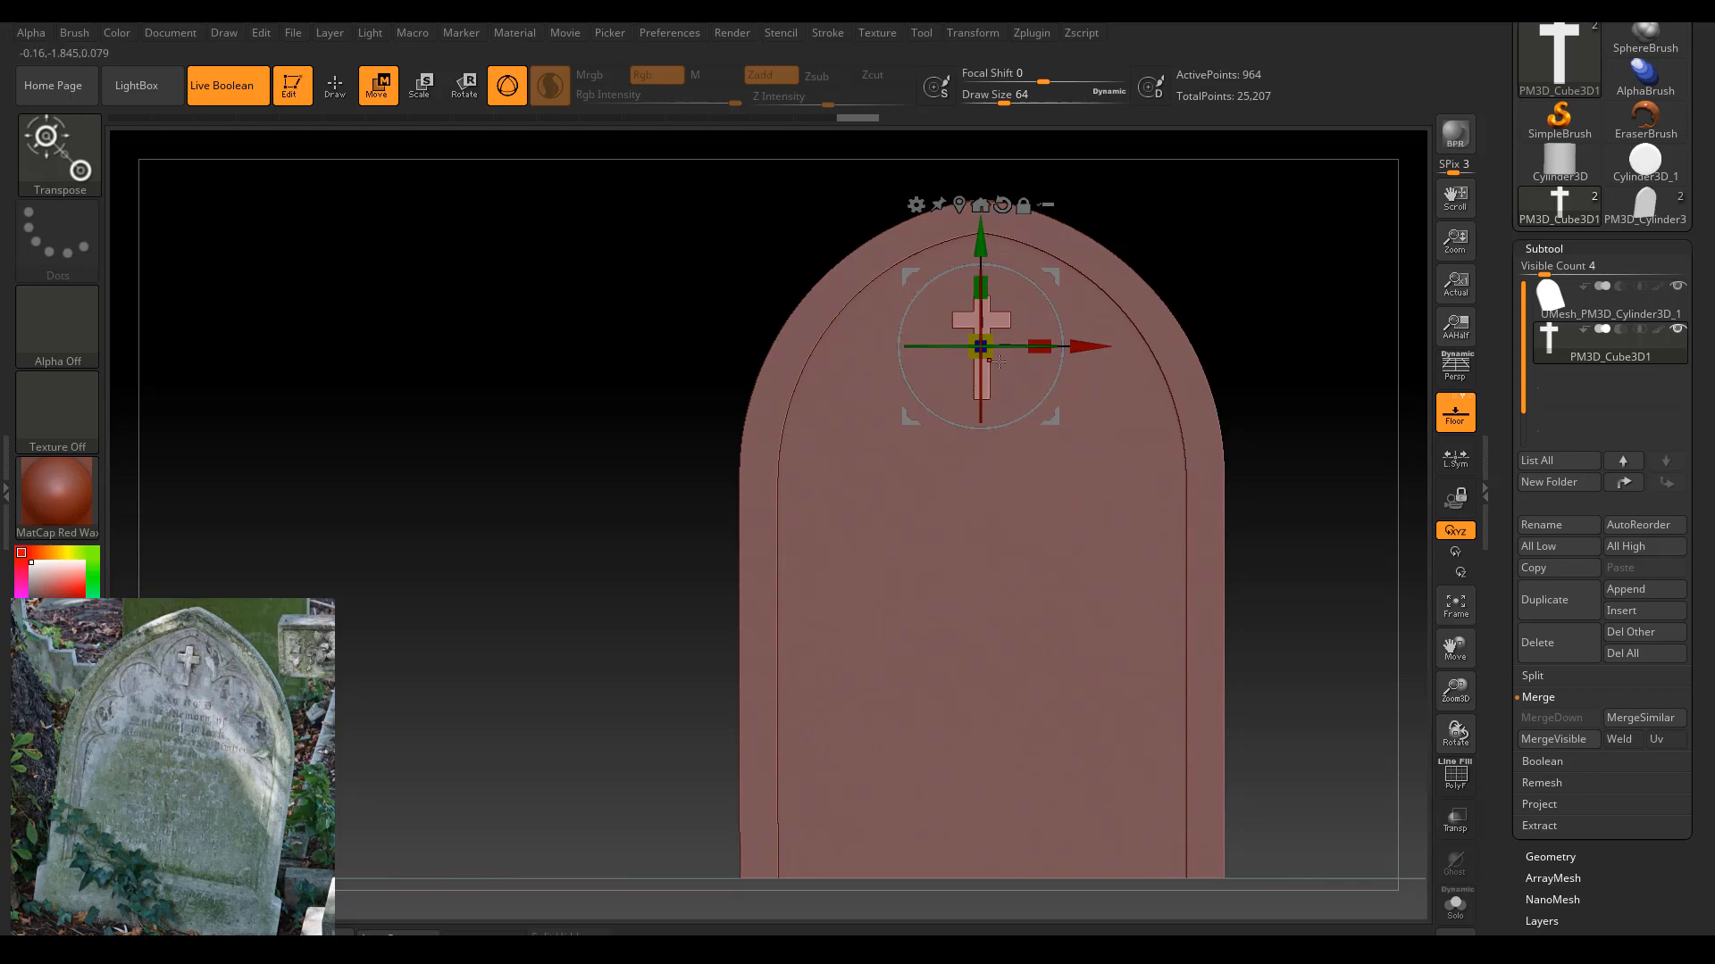
drag(980, 346, 986, 355)
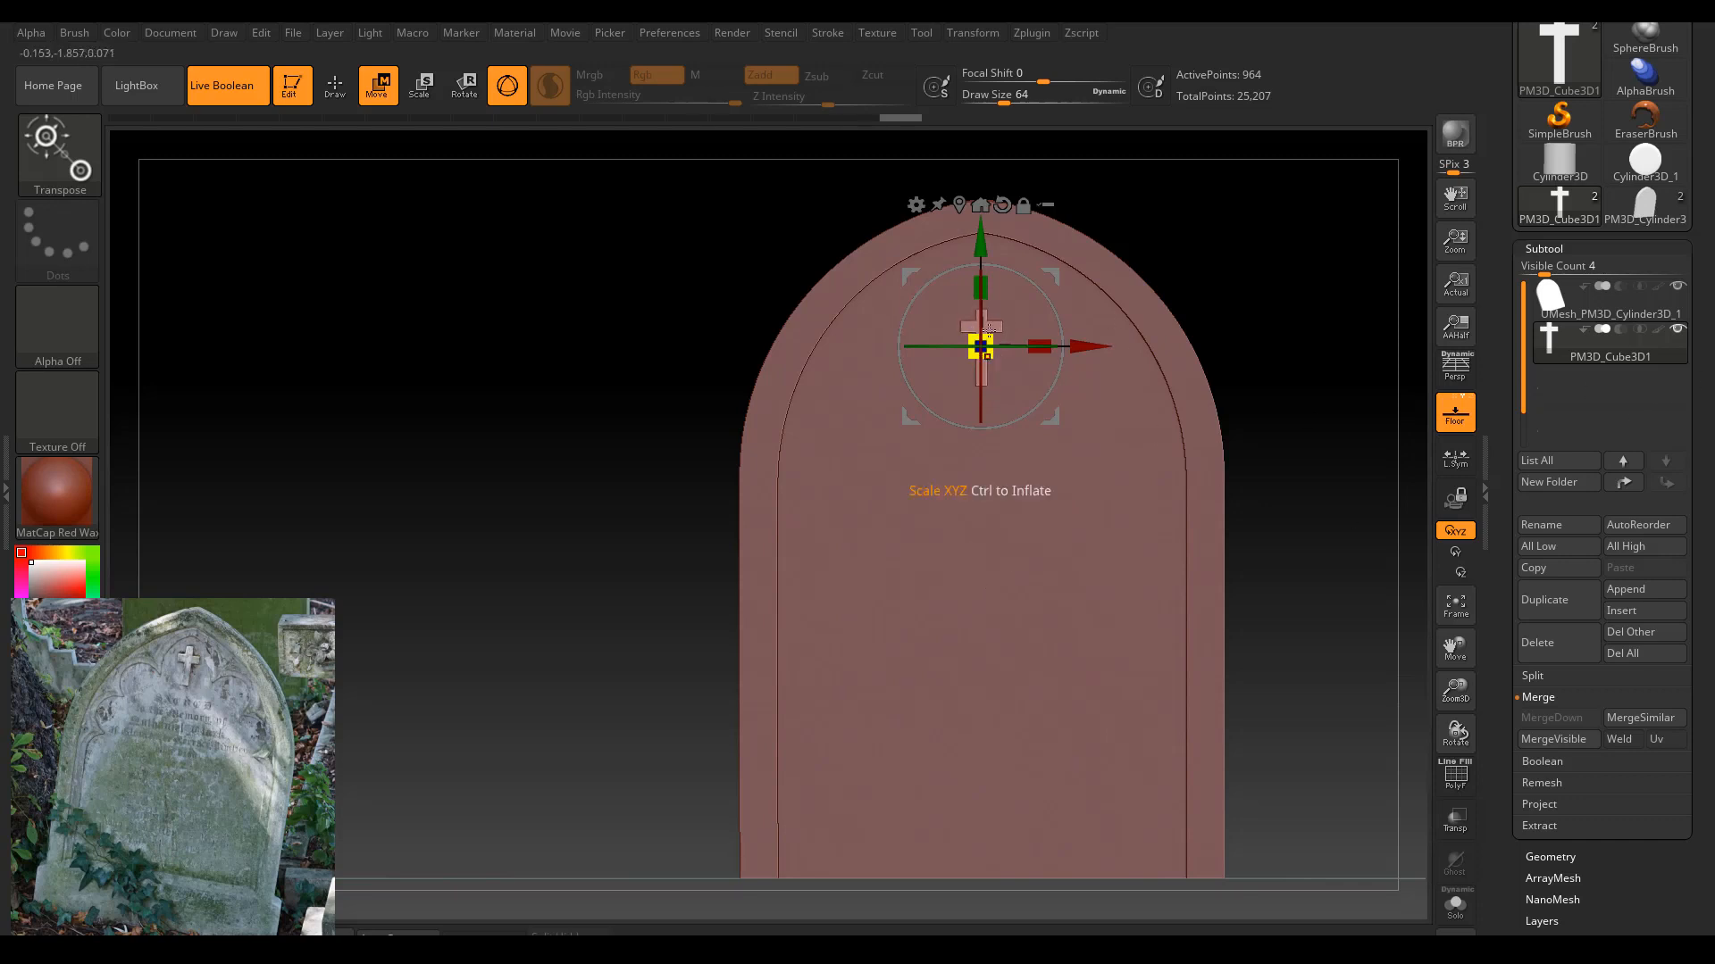
drag(986, 252, 986, 205)
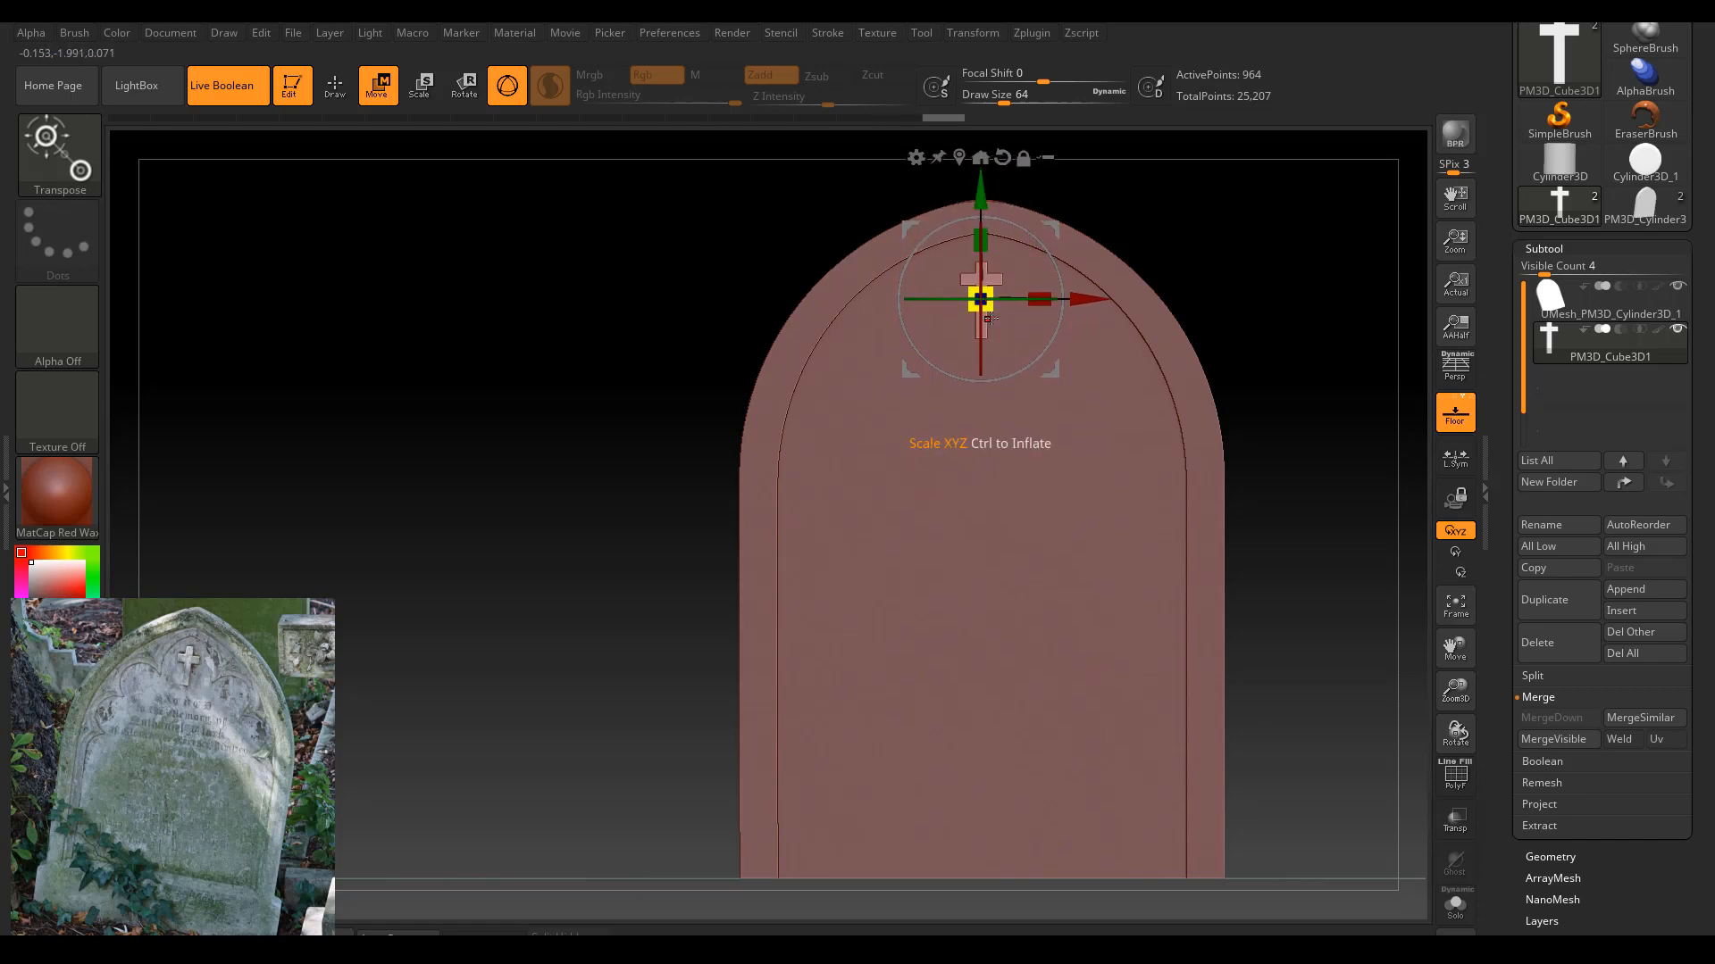
drag(986, 313, 993, 315)
drag(981, 198, 982, 203)
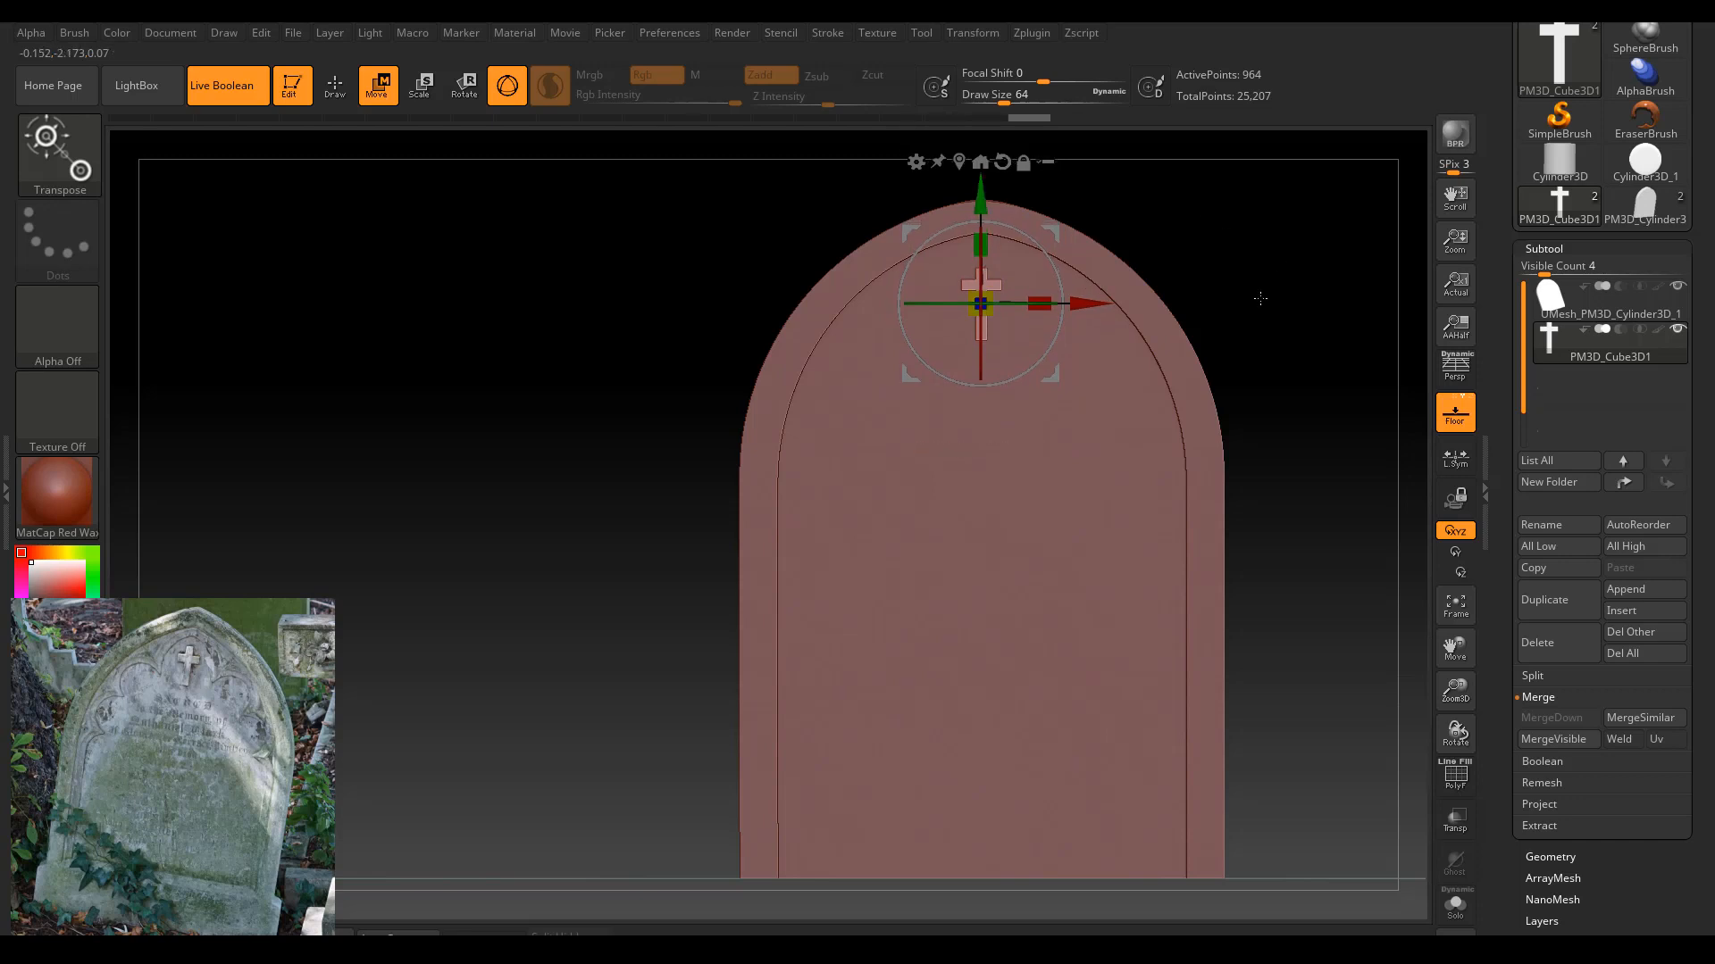
drag(1086, 267, 1257, 240)
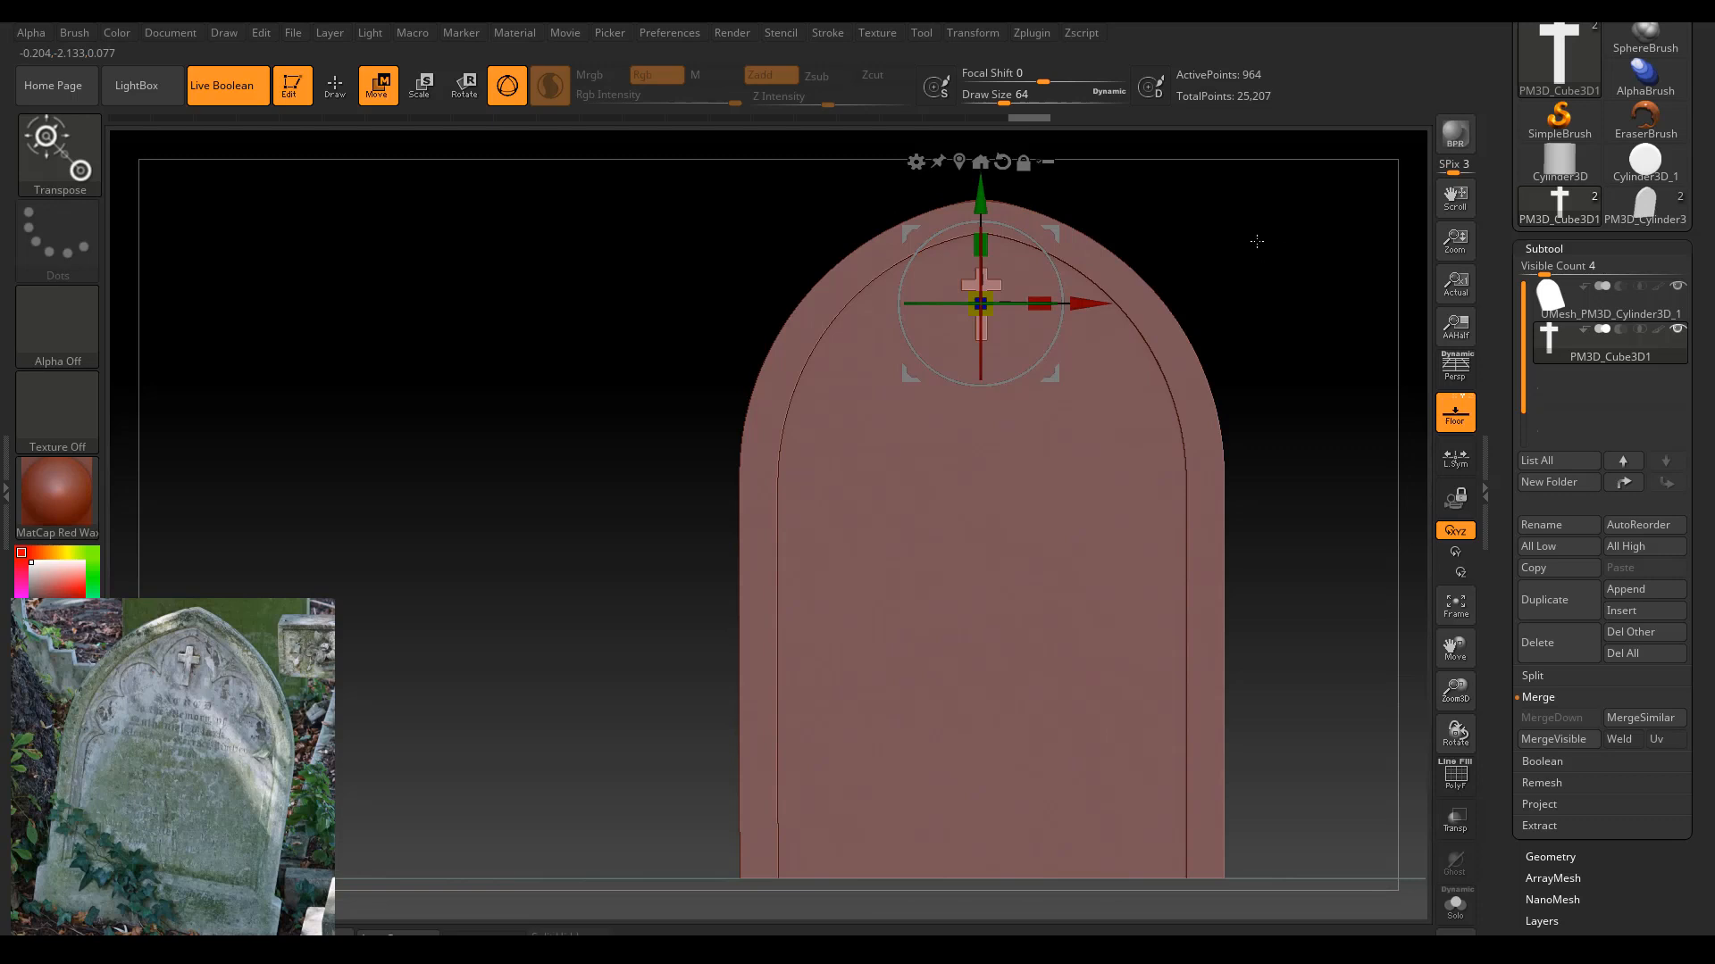
Start a new 3D text with Text 3D & Vector Shapes and enter "GA5001 In the memory of".
click(1033, 34)
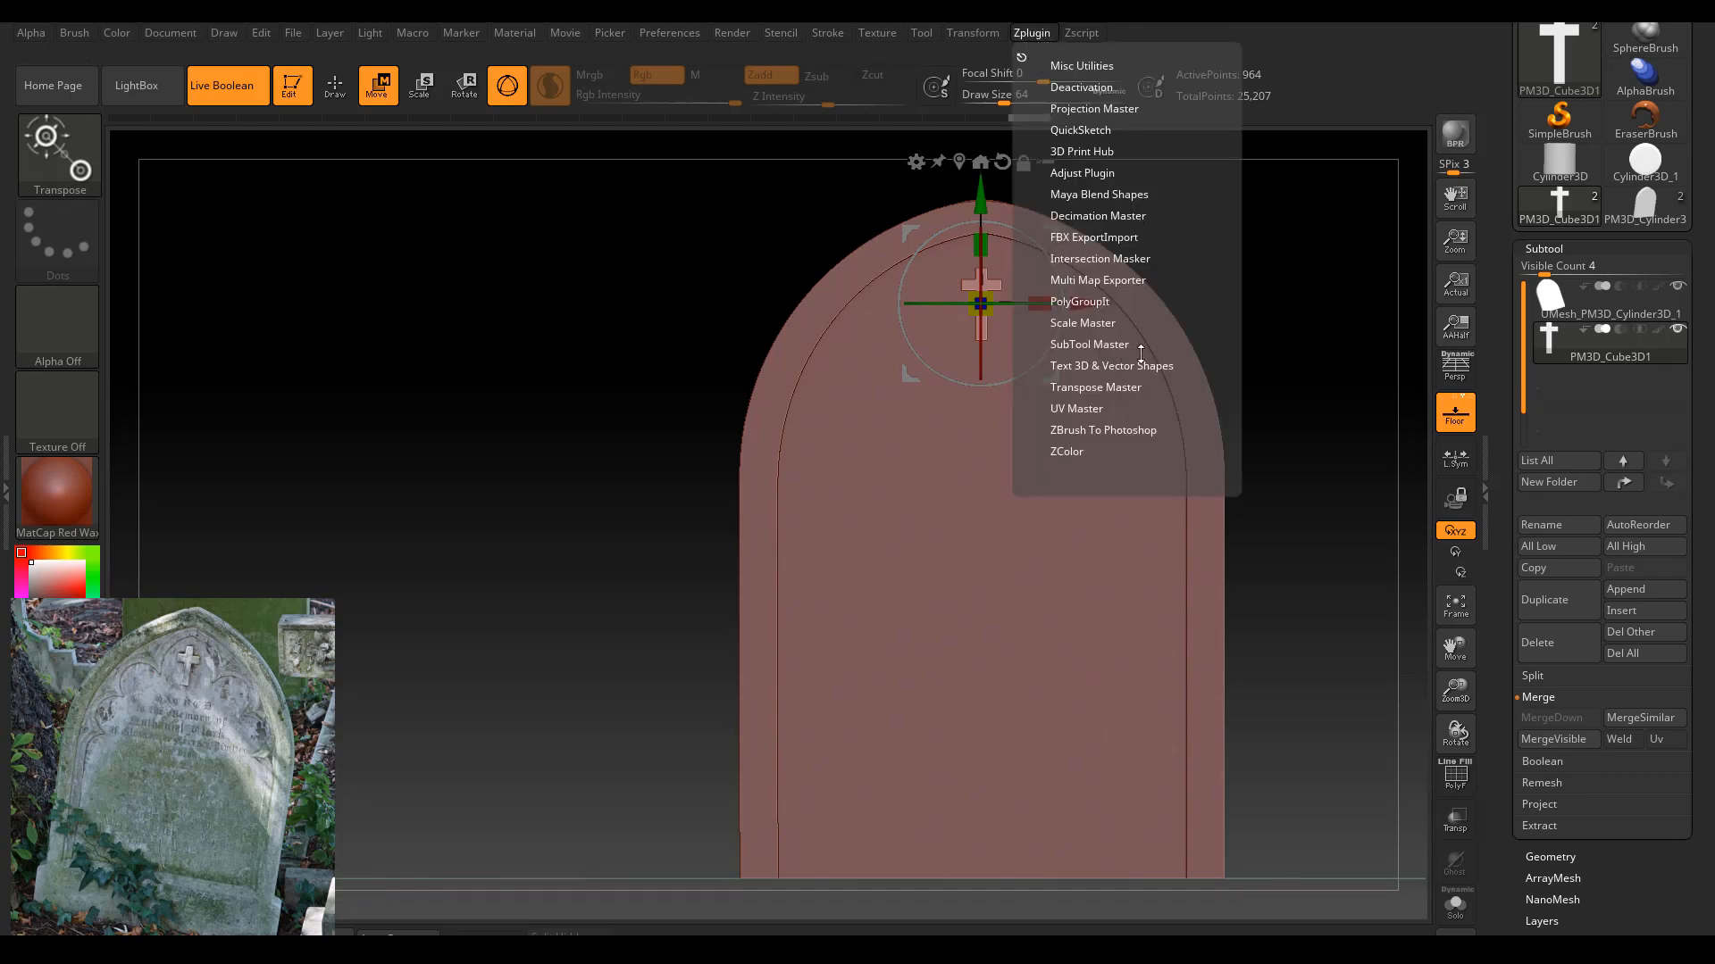
click(1093, 366)
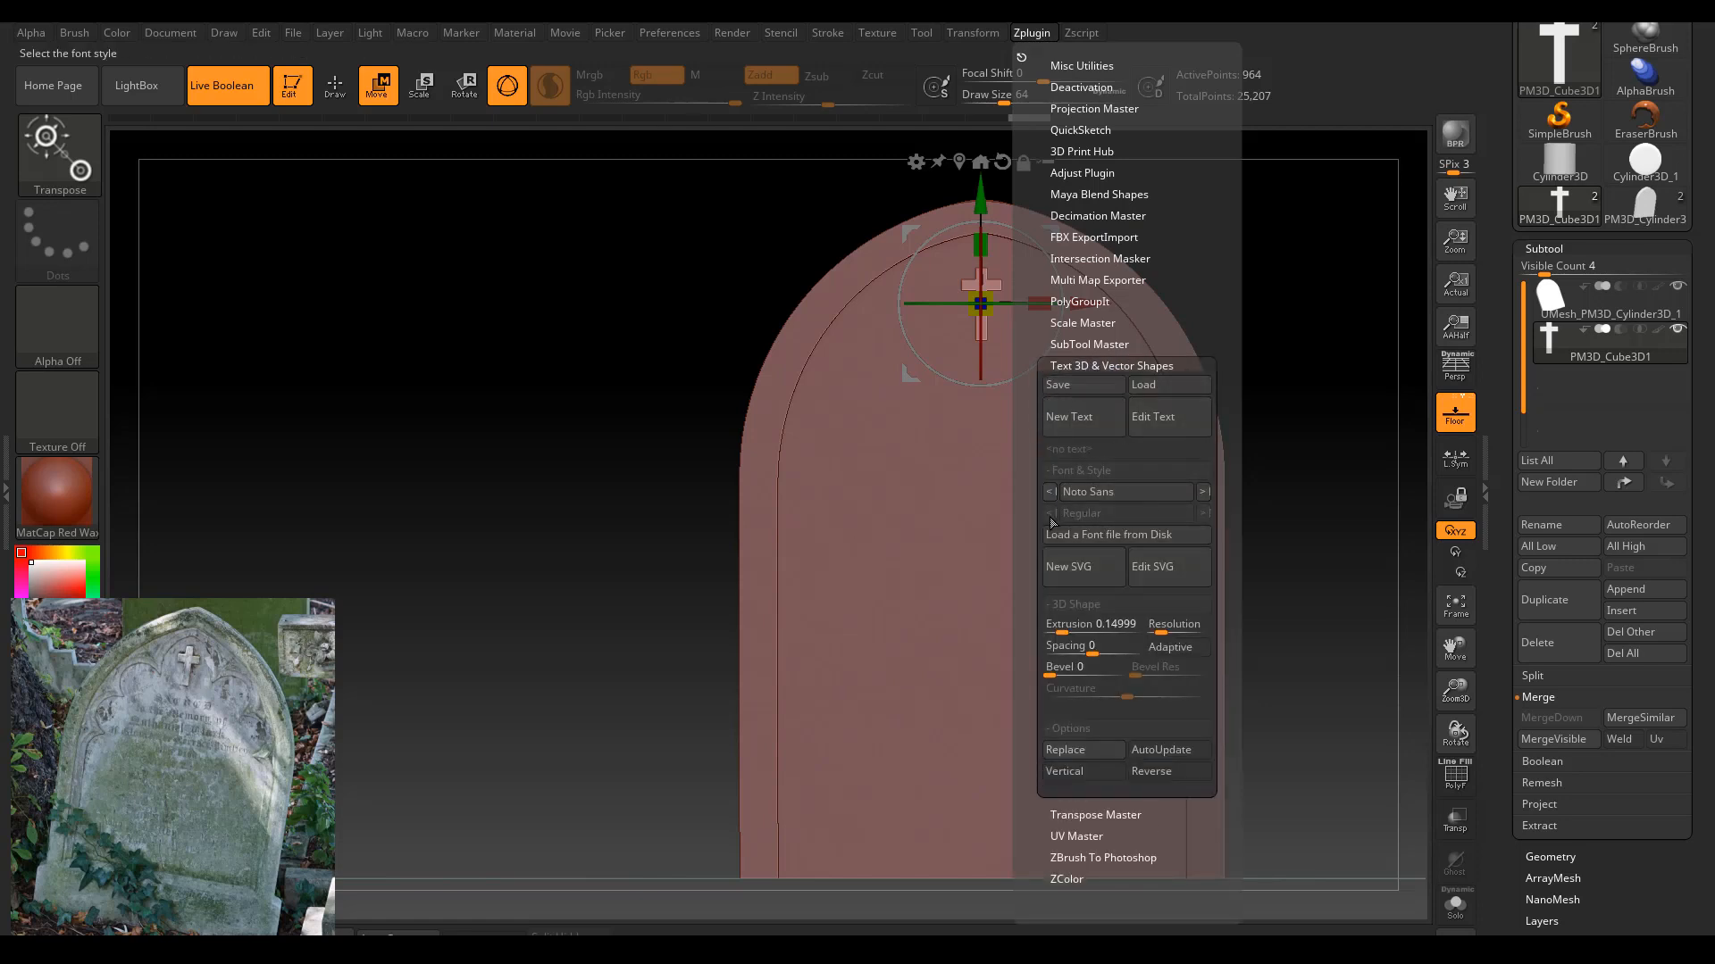
click(1091, 426)
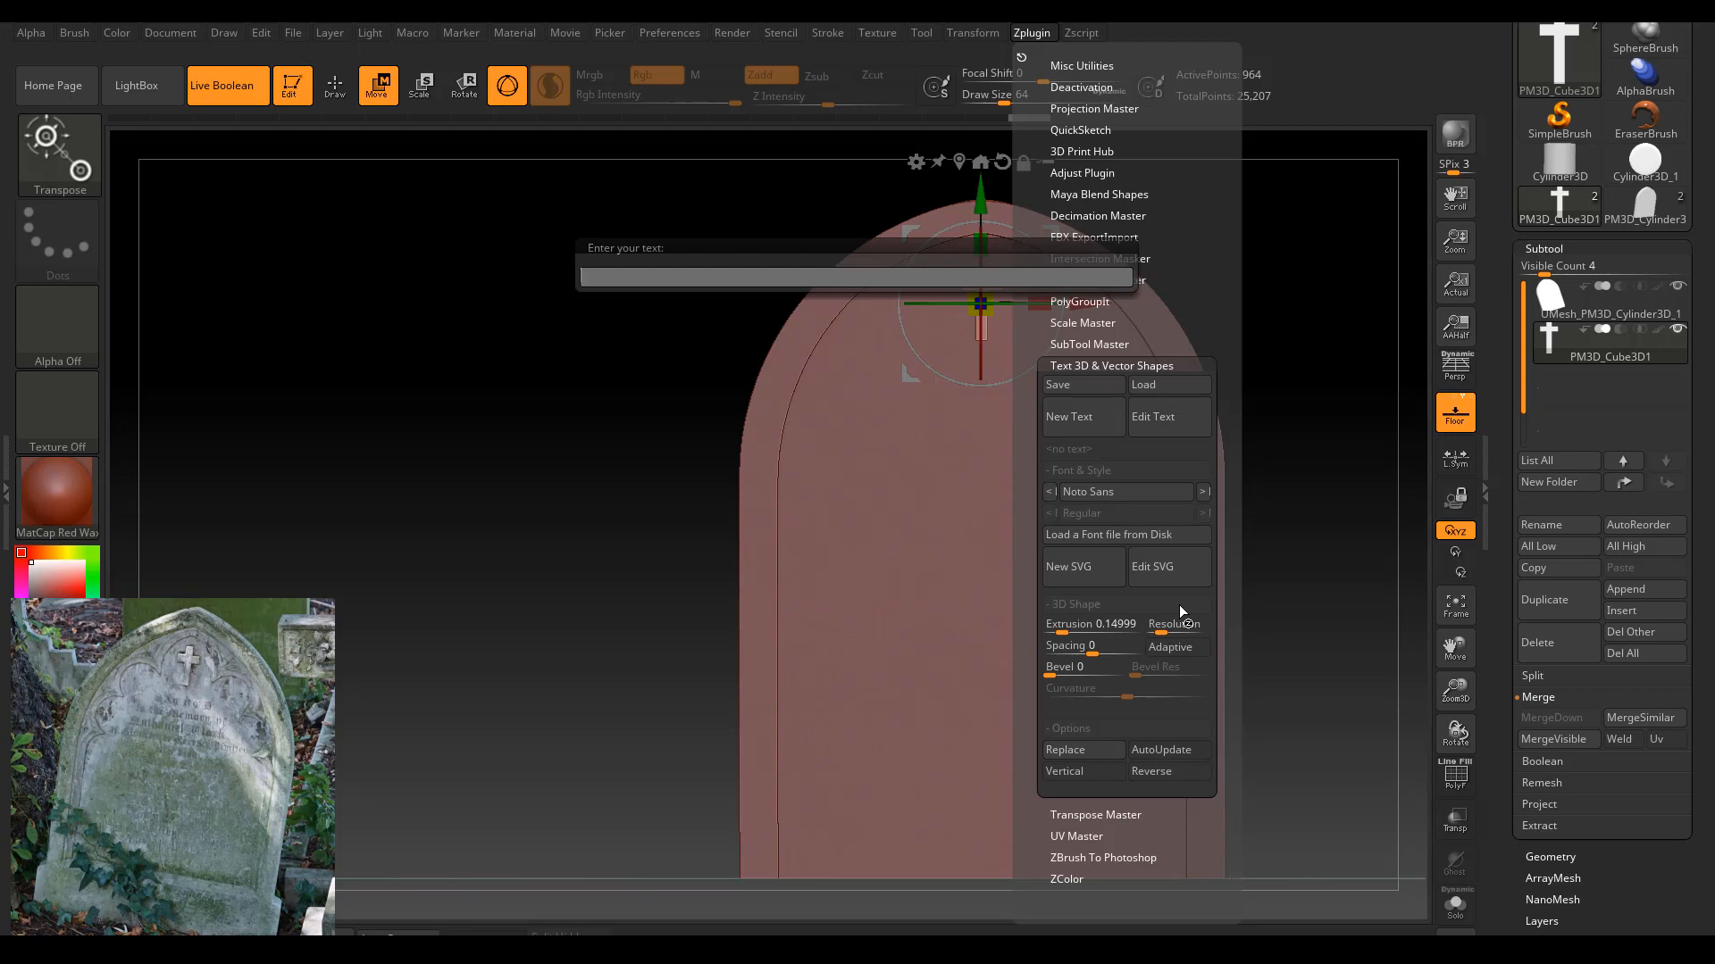
text(GA50001)
key(BackSpace)
key(BackSpace)
text(1 In the memo)
click(627, 277)
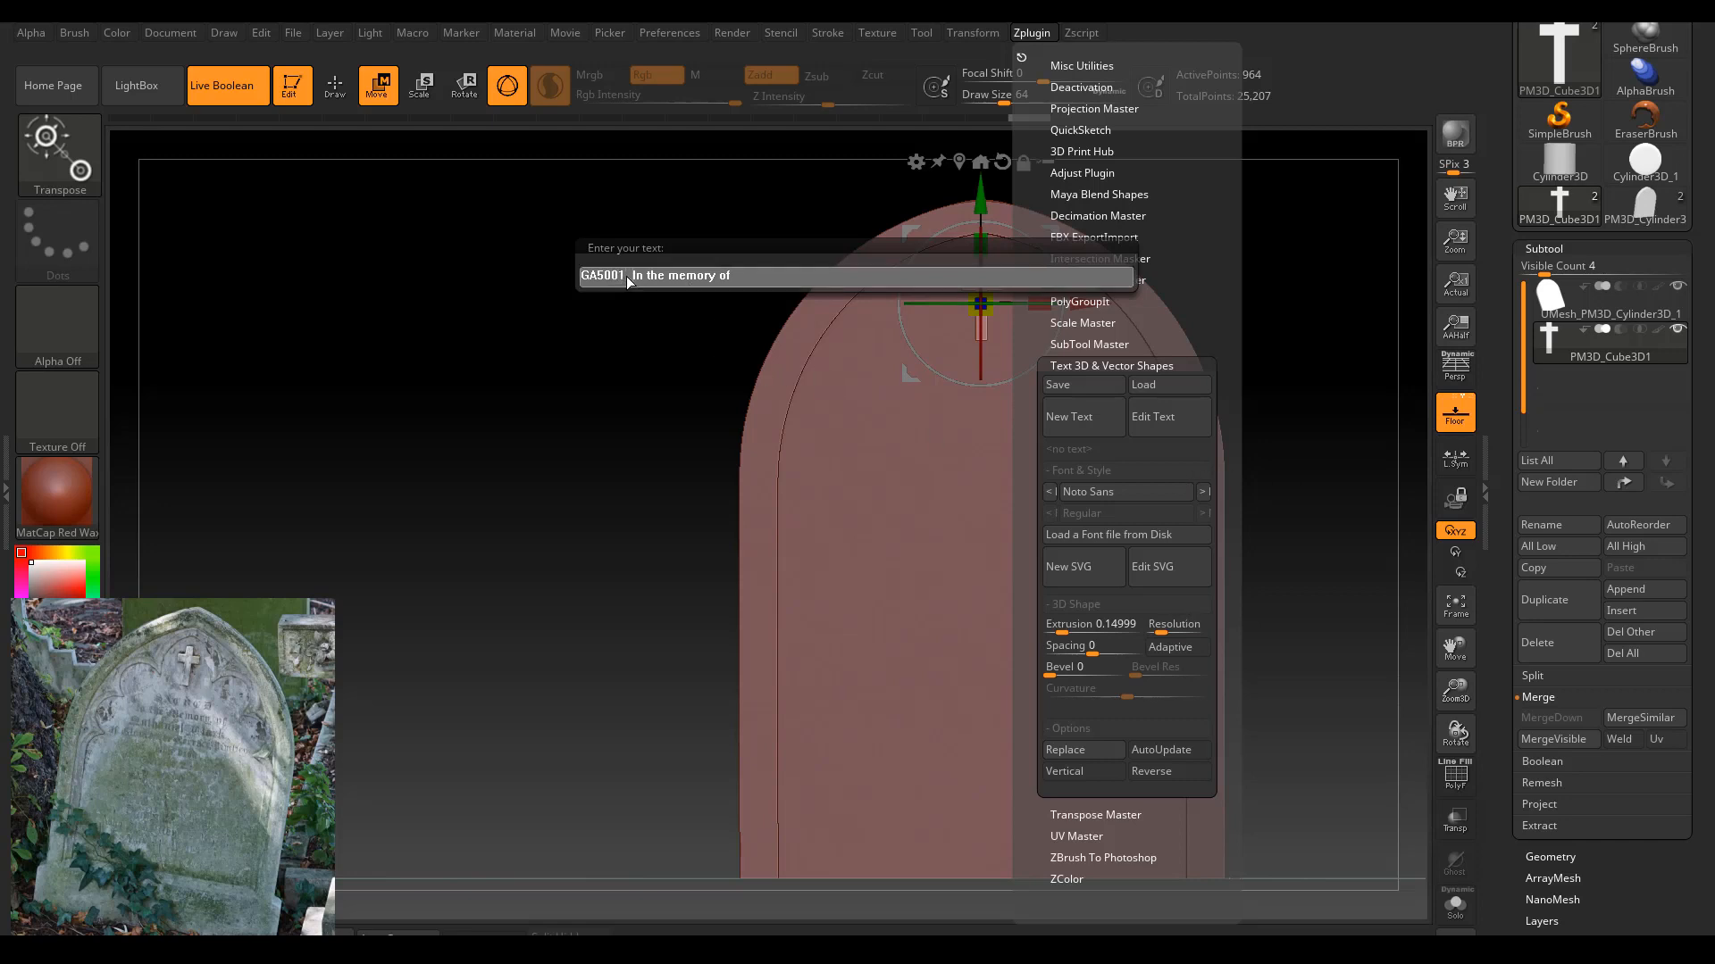
Extend the inscription with "1802 - 1874" and the sentence "All work and no play makes jack a dull boy".
click(745, 279)
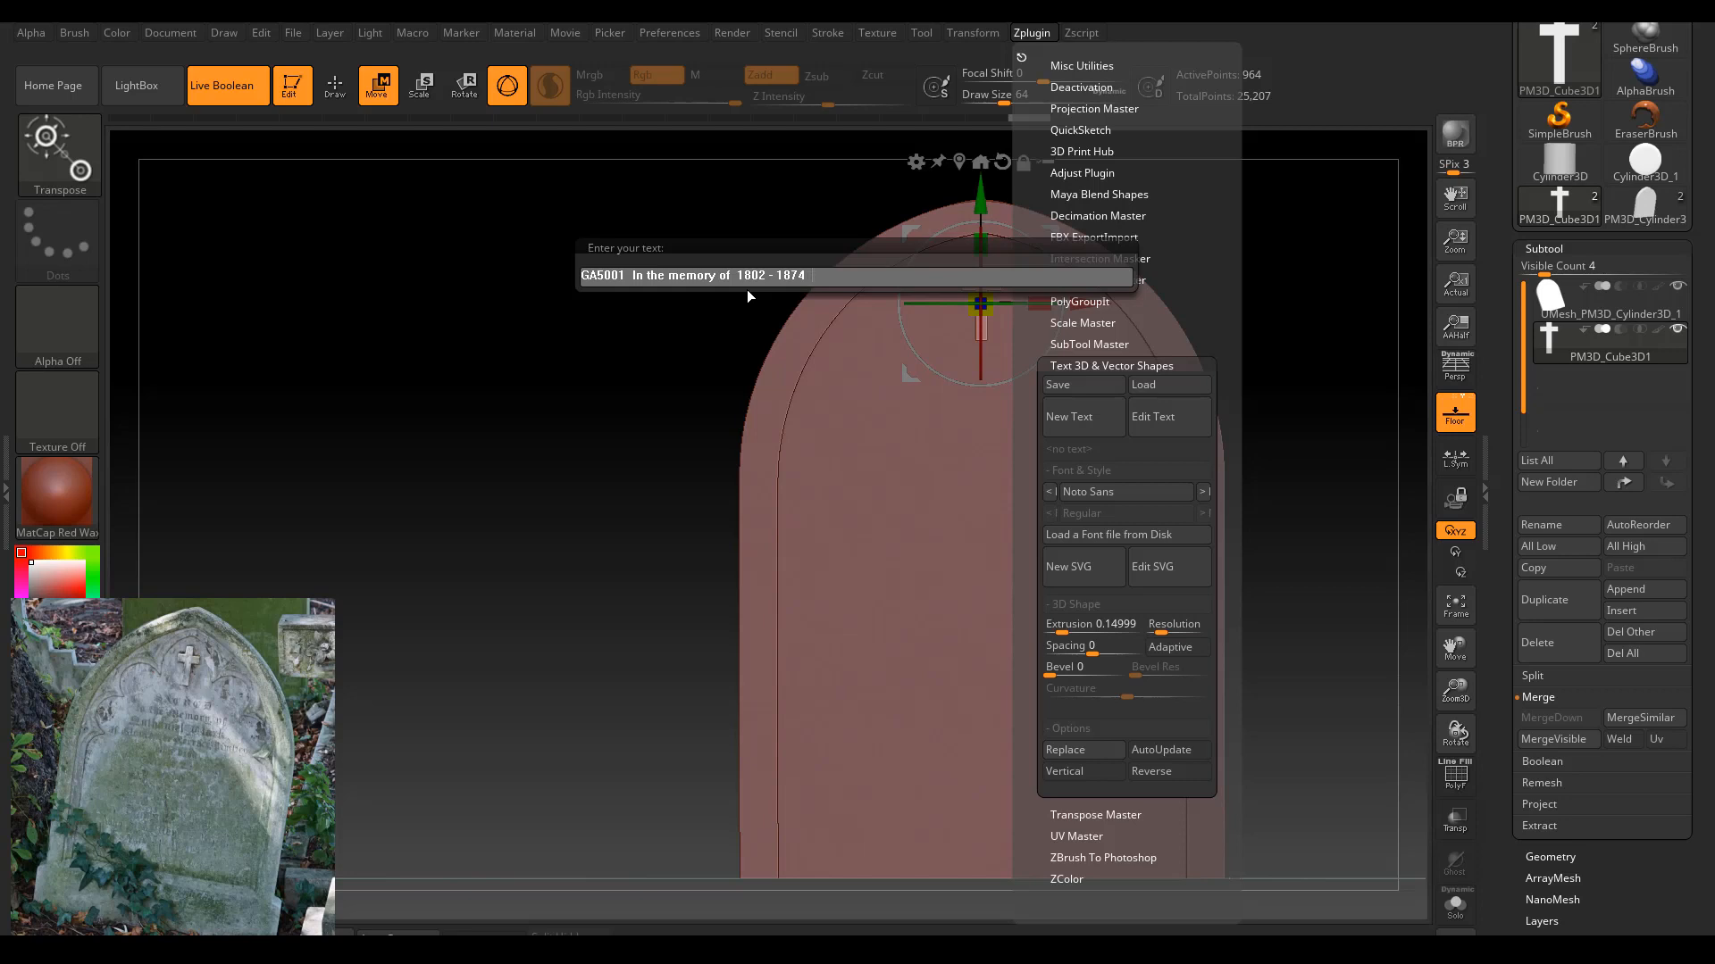
text(ll work and no)
text( play)
text(make)
text(s jall)
text(ck a)
text( dul)
text(l boy)
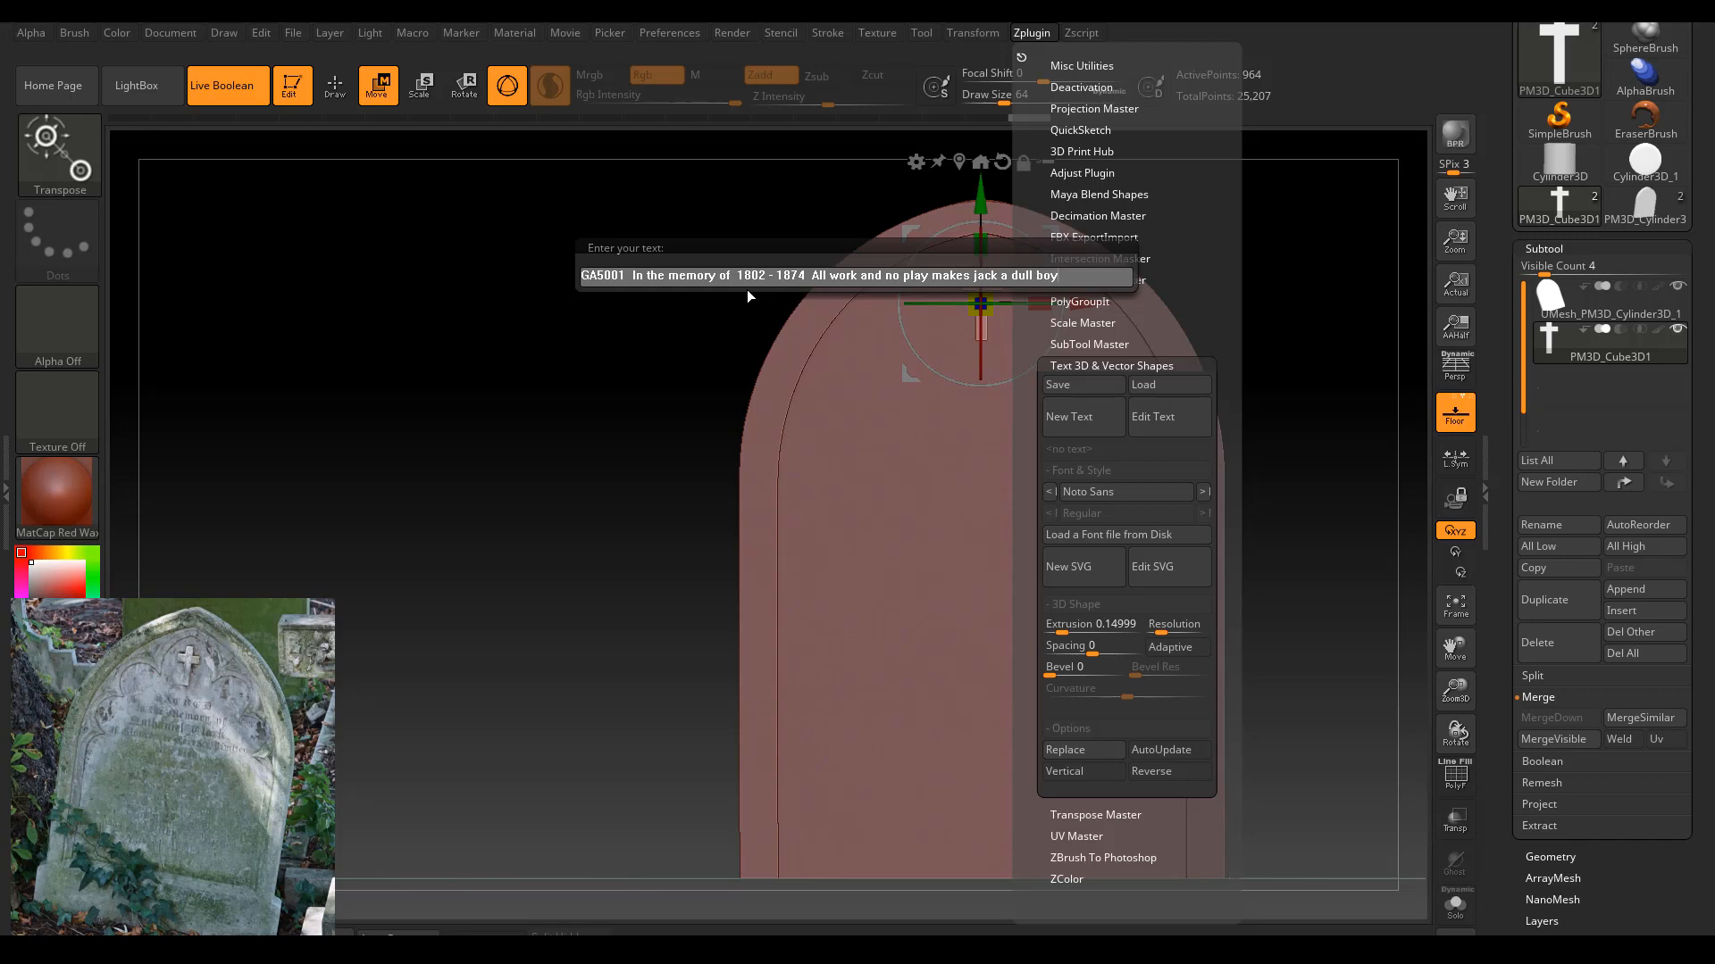
Append a second "All work and no play makes jack a dull boy." to the inscription and generate the 3D text.
text(. All work and no)
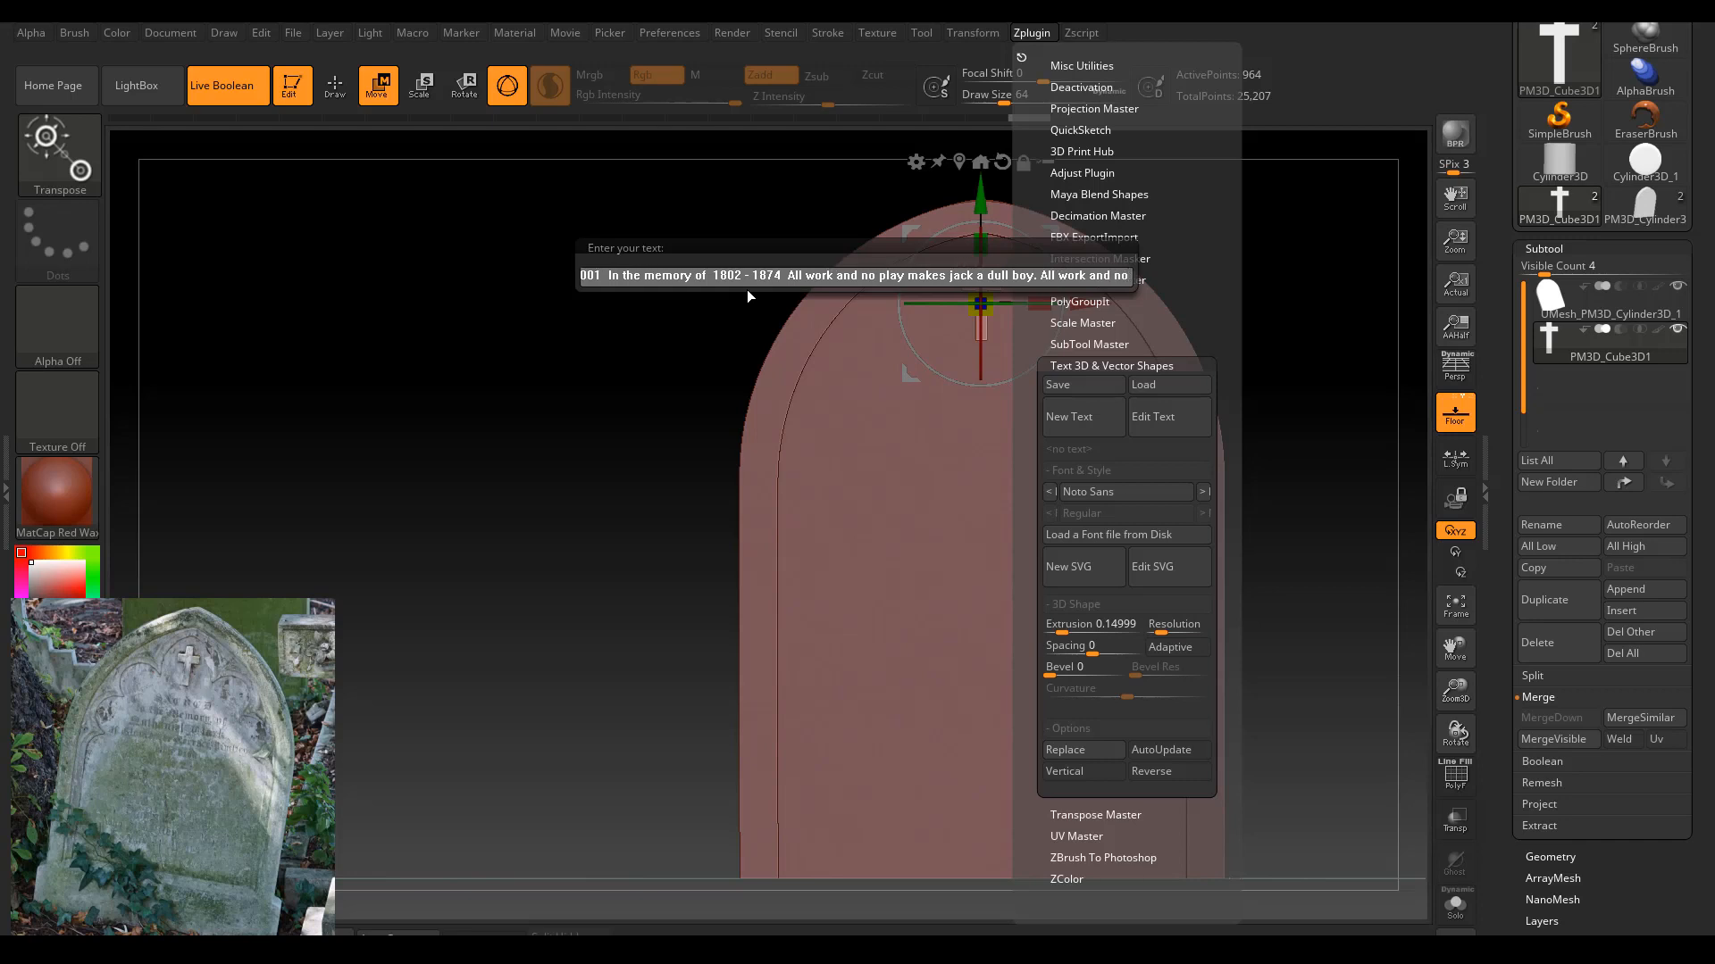
text( play makes)
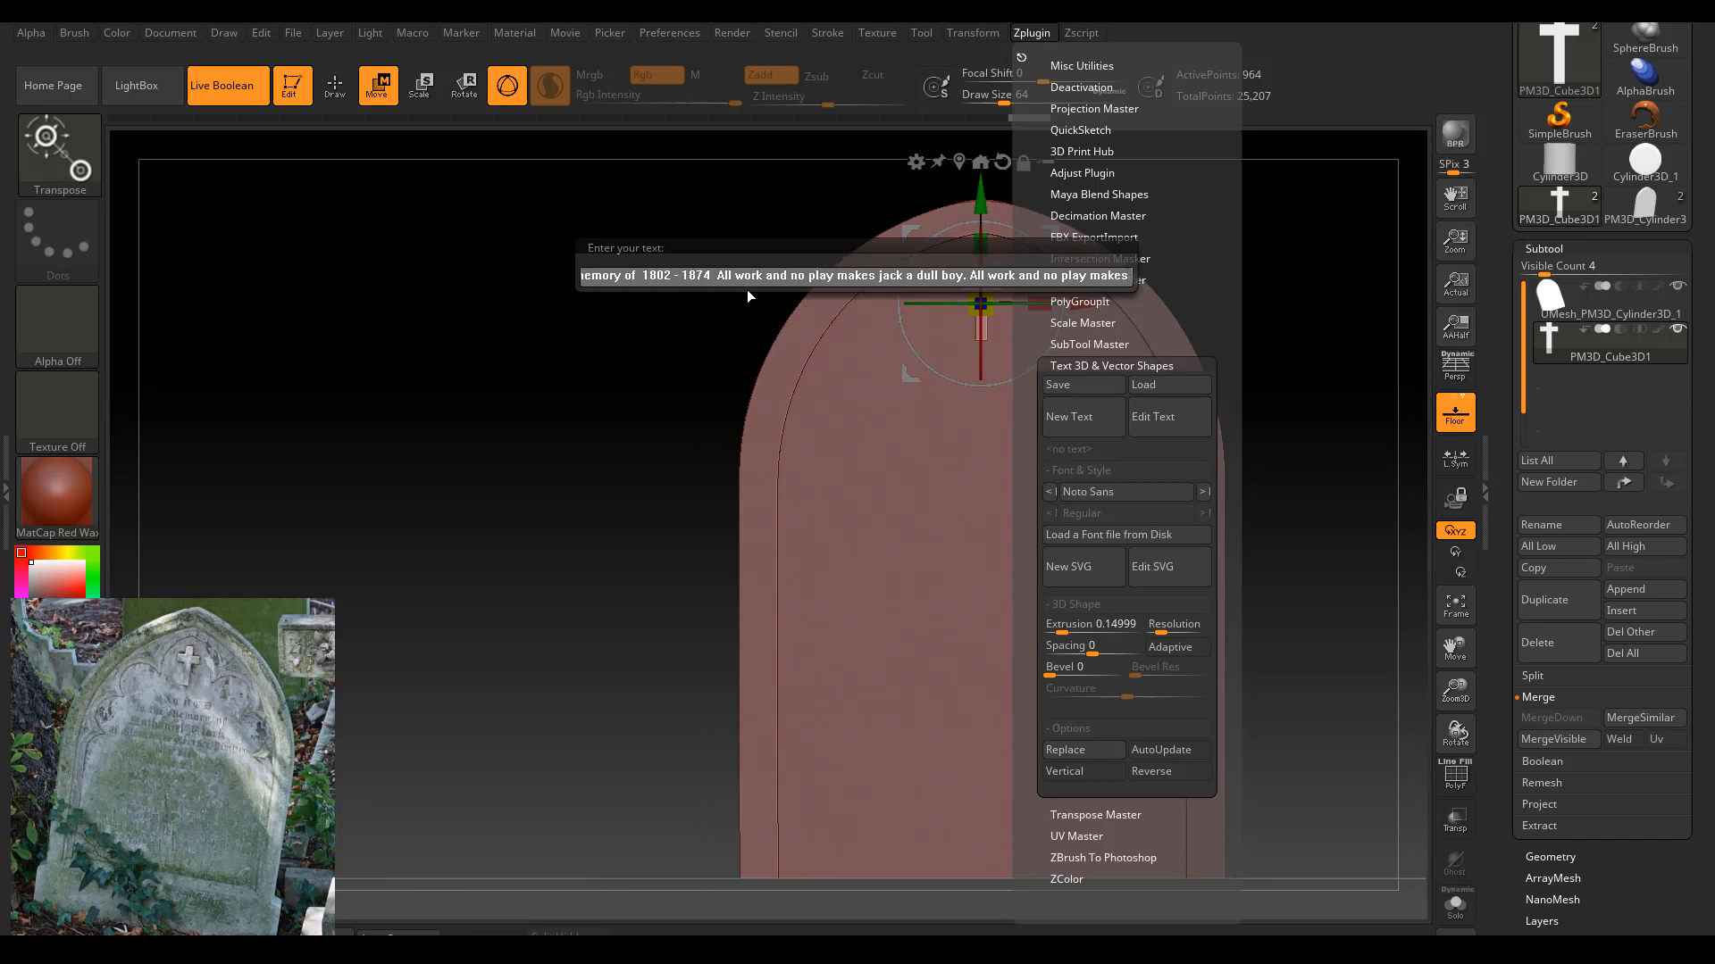
text( jackkk a)
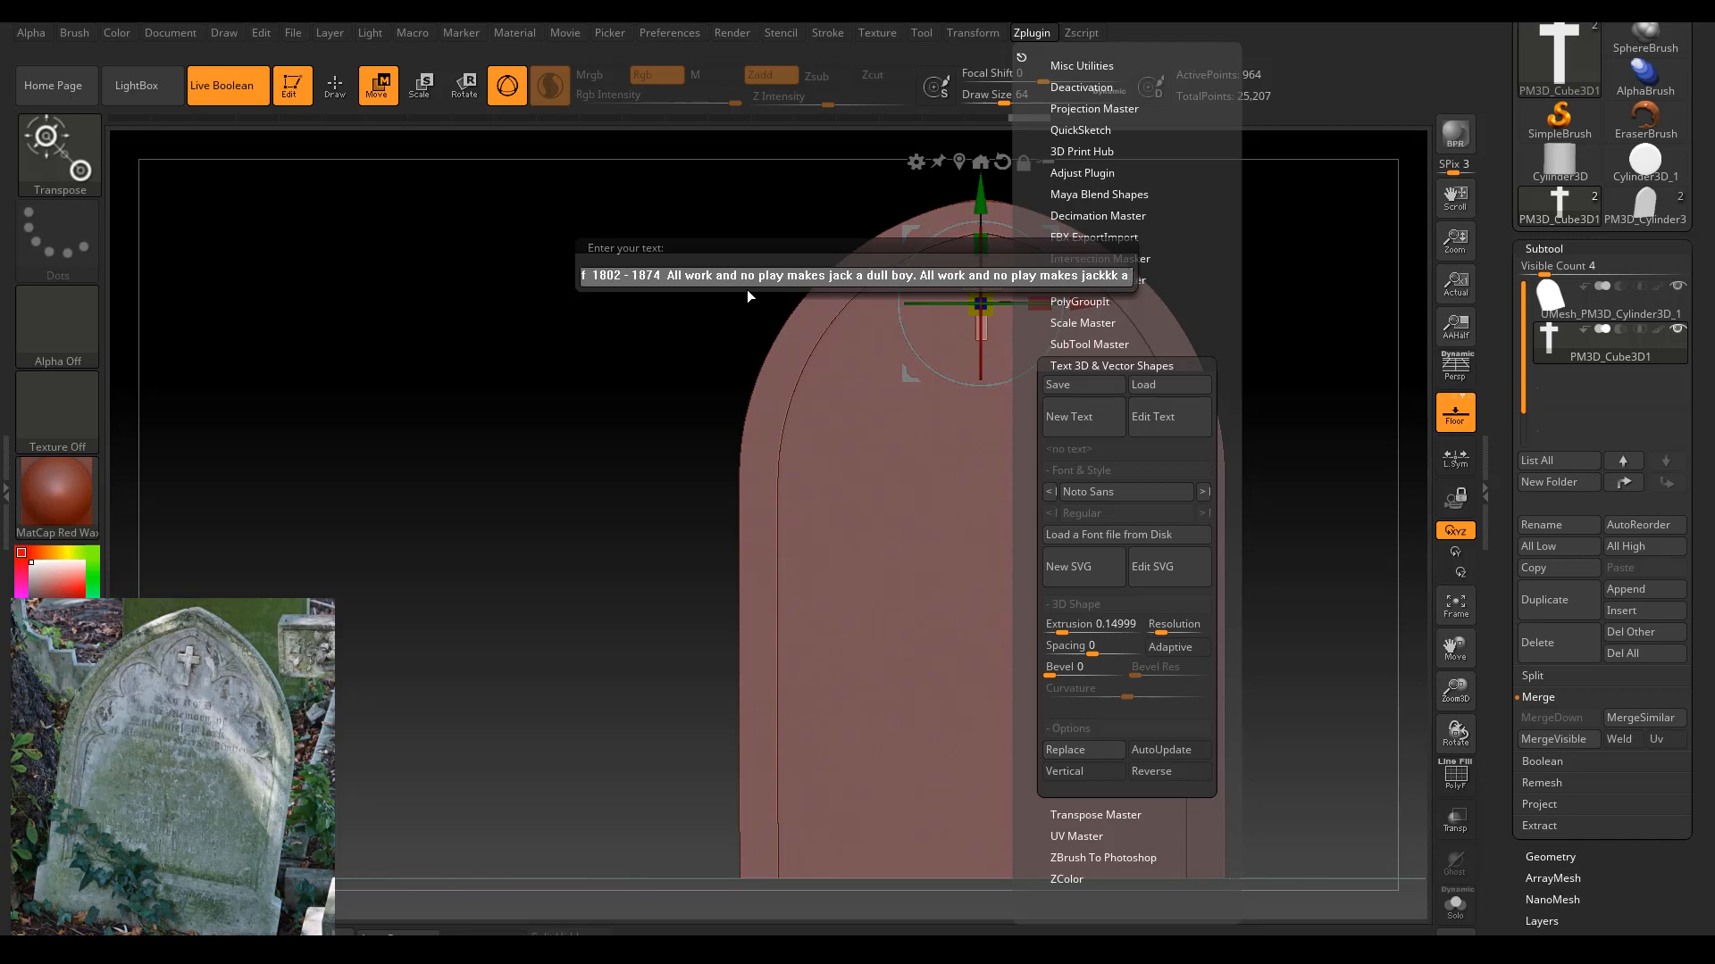
text( dull boy)
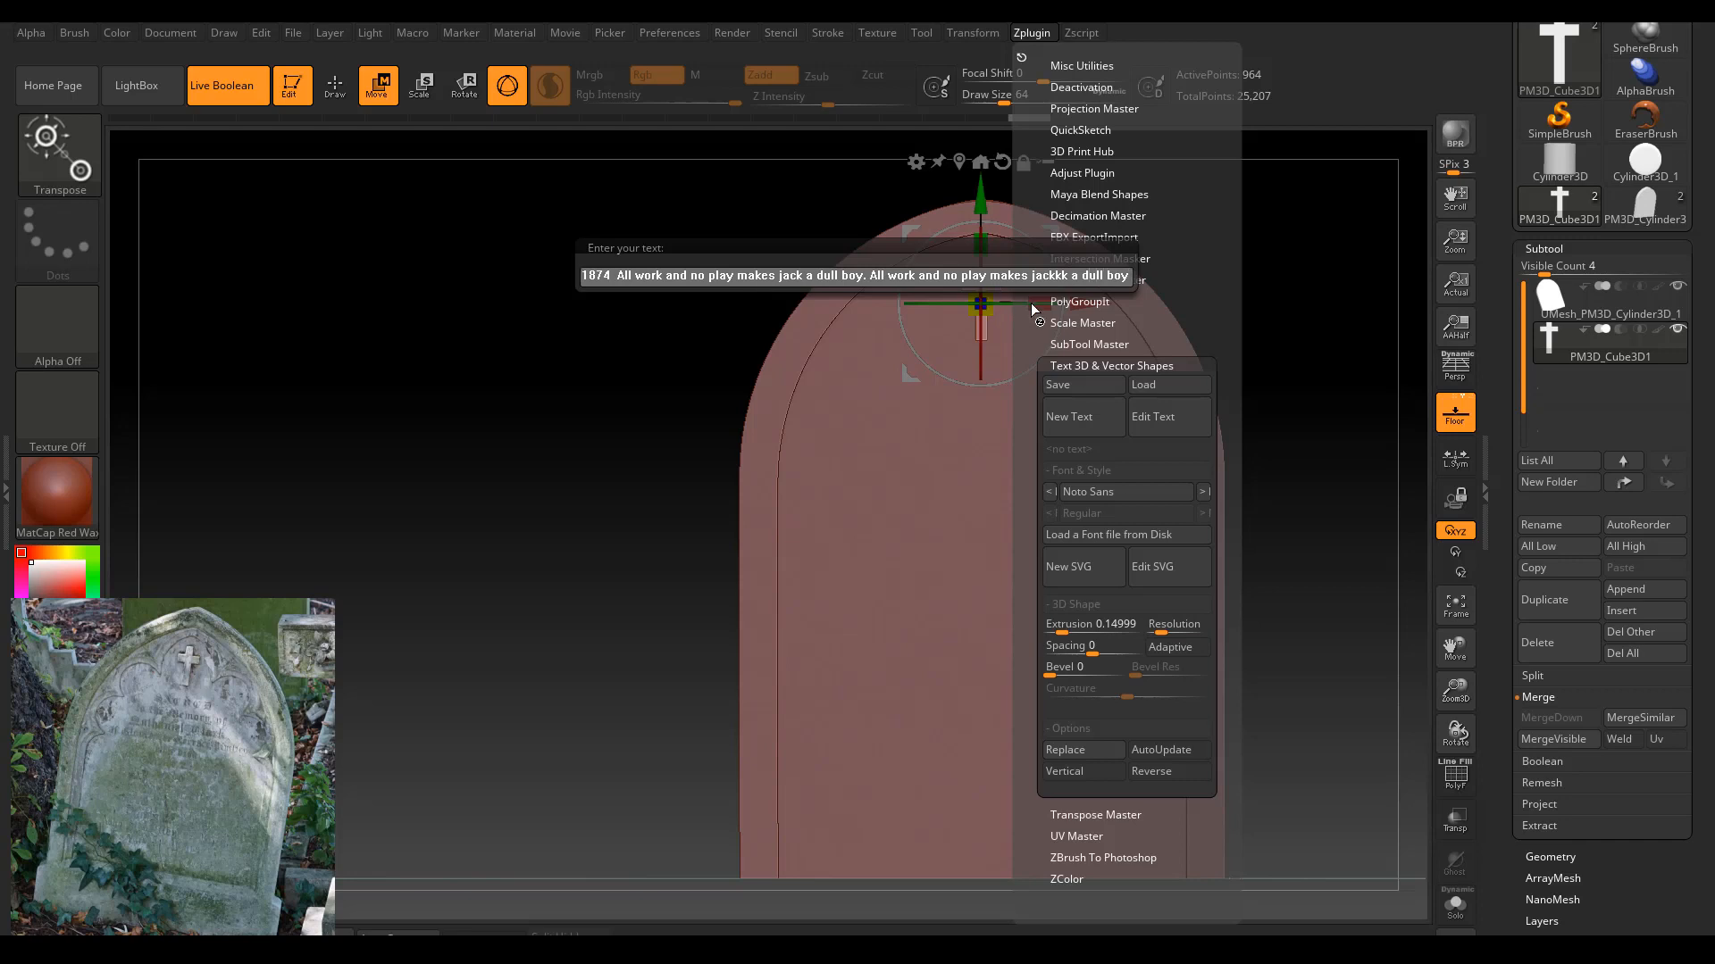
click(1061, 277)
key(BackSpace)
key(BackSpace)
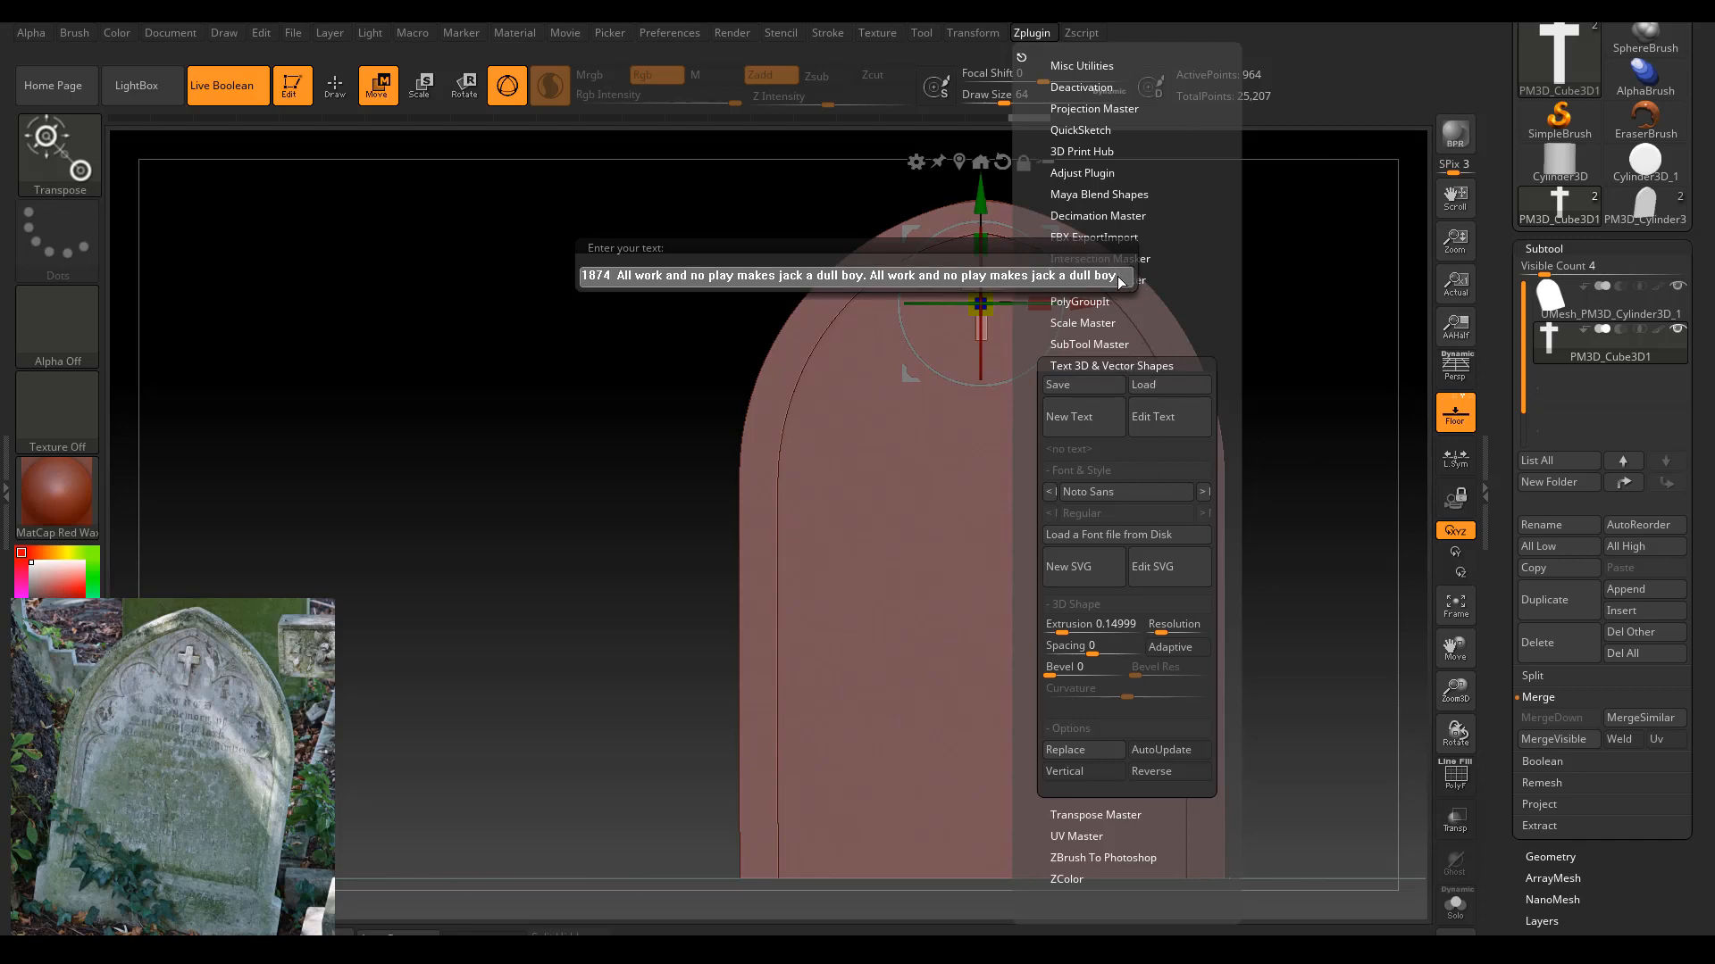
key(Return)
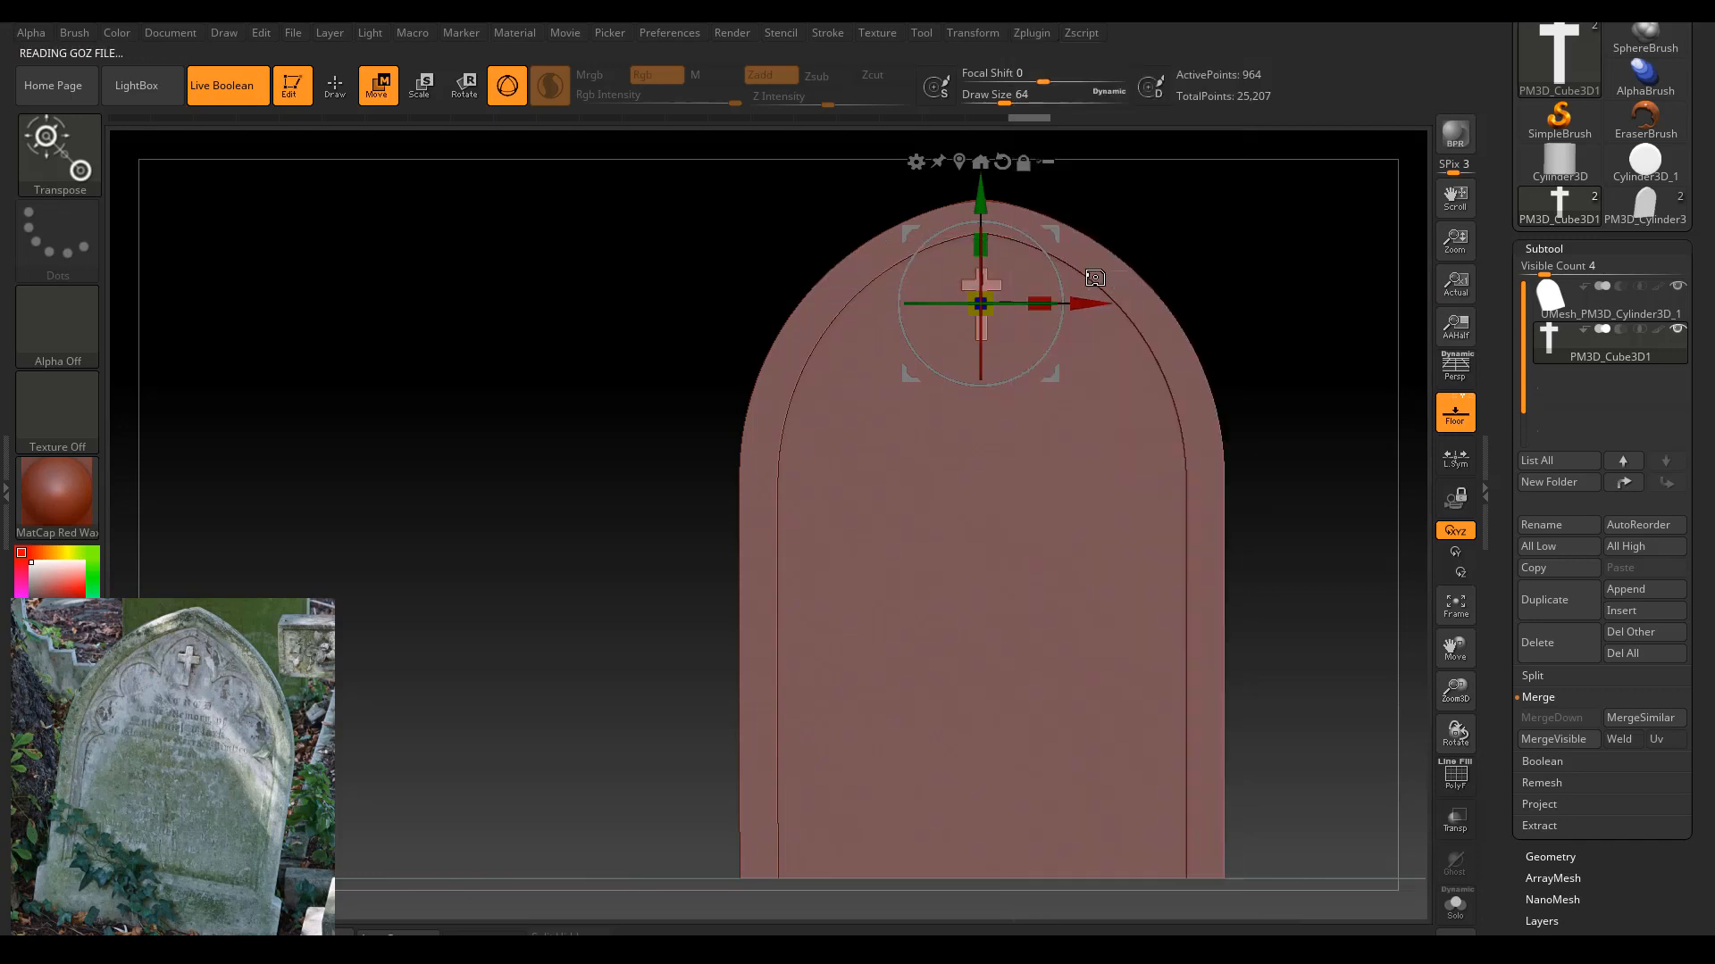
Merge the gravestone slab with the cross into one subtool, keeping the inscription text separate.
click(1456, 607)
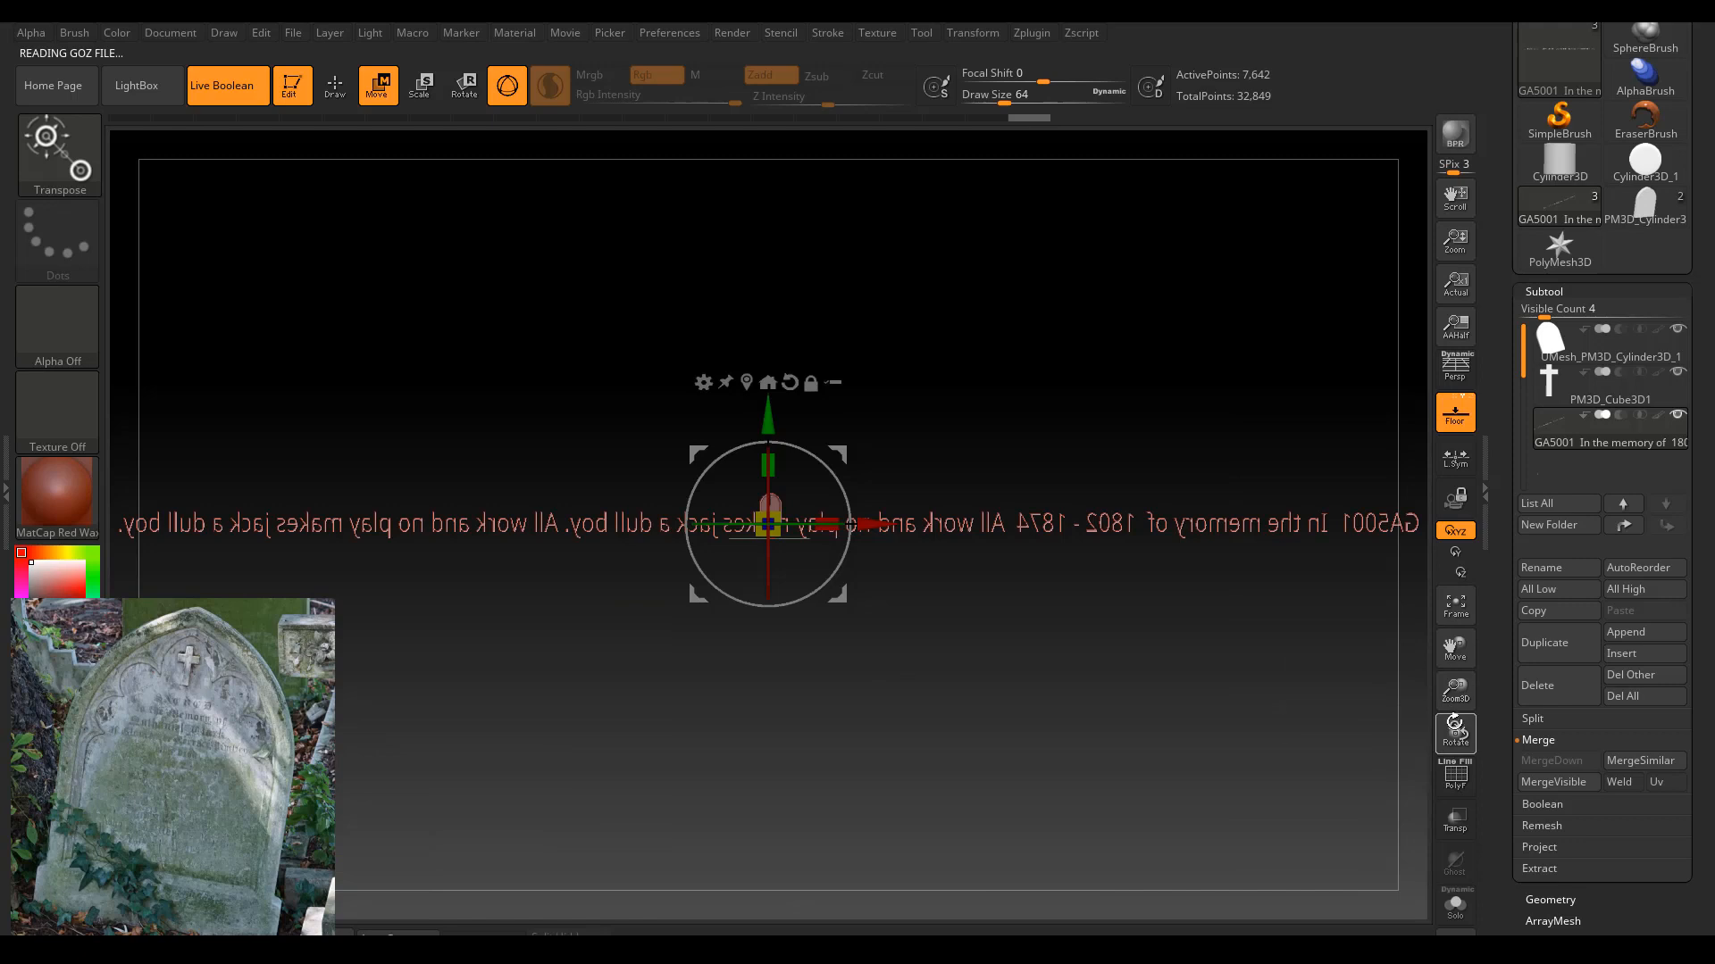
drag(1454, 728, 1145, 681)
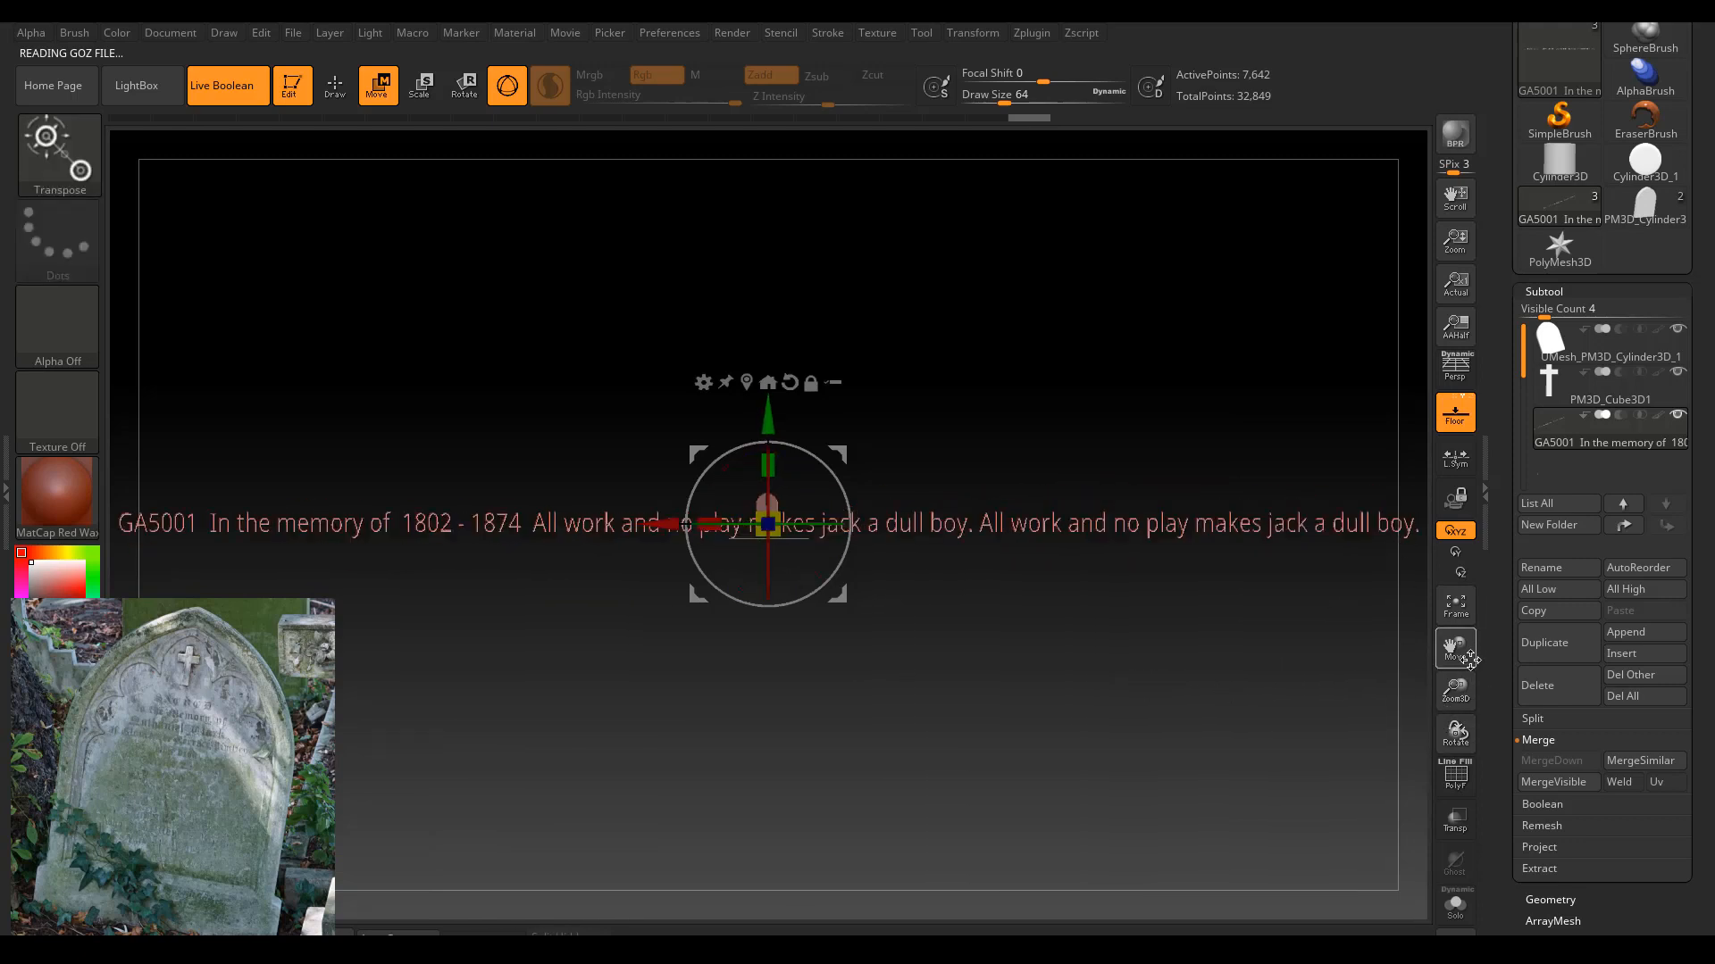
drag(1455, 692, 1458, 680)
drag(1000, 754, 980, 624)
drag(879, 650, 854, 704)
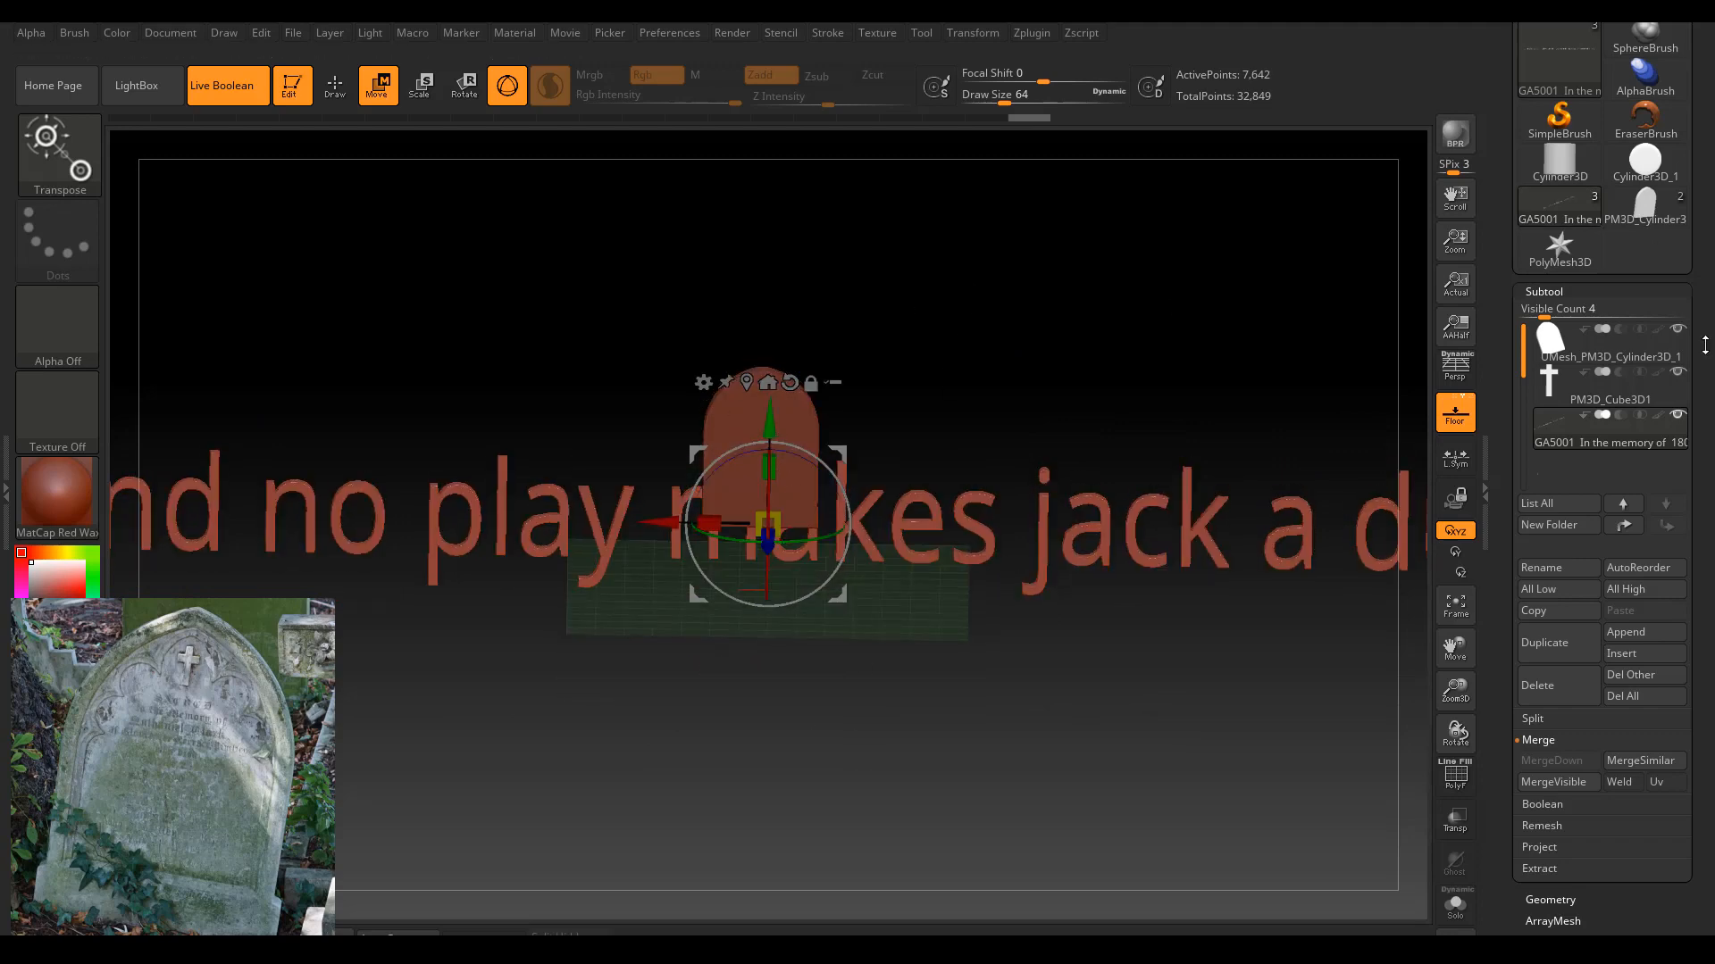
click(1607, 347)
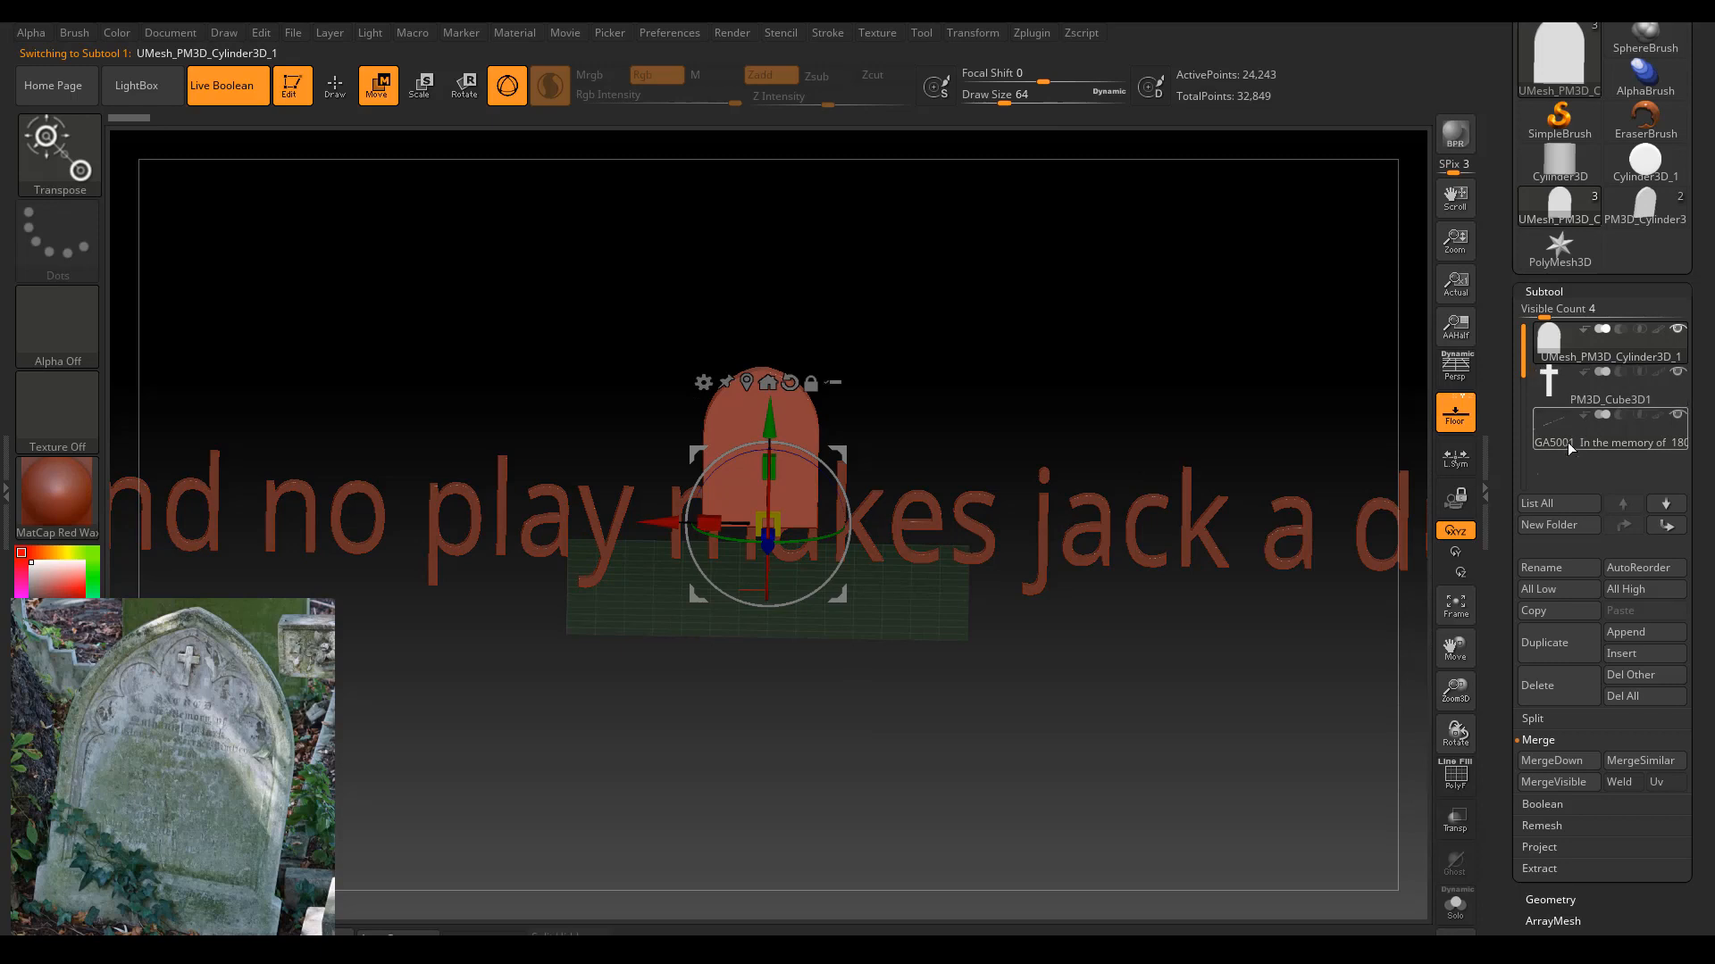
mouse_move(1589, 399)
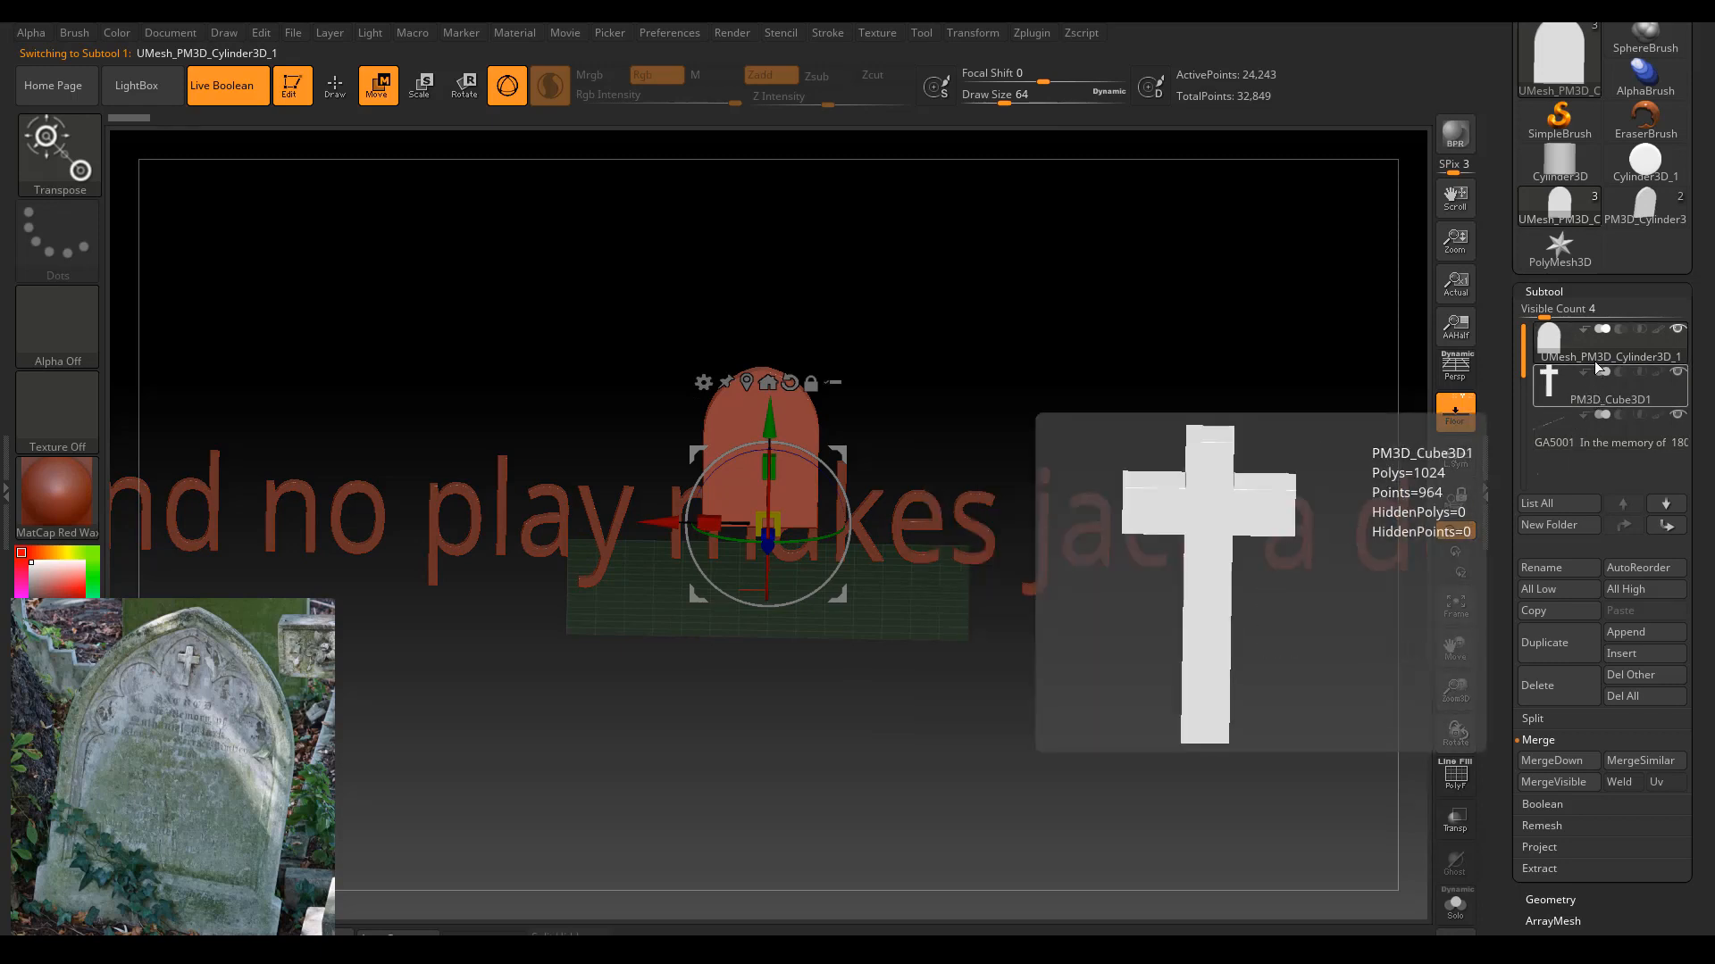
mouse_move(1594, 356)
click(1552, 760)
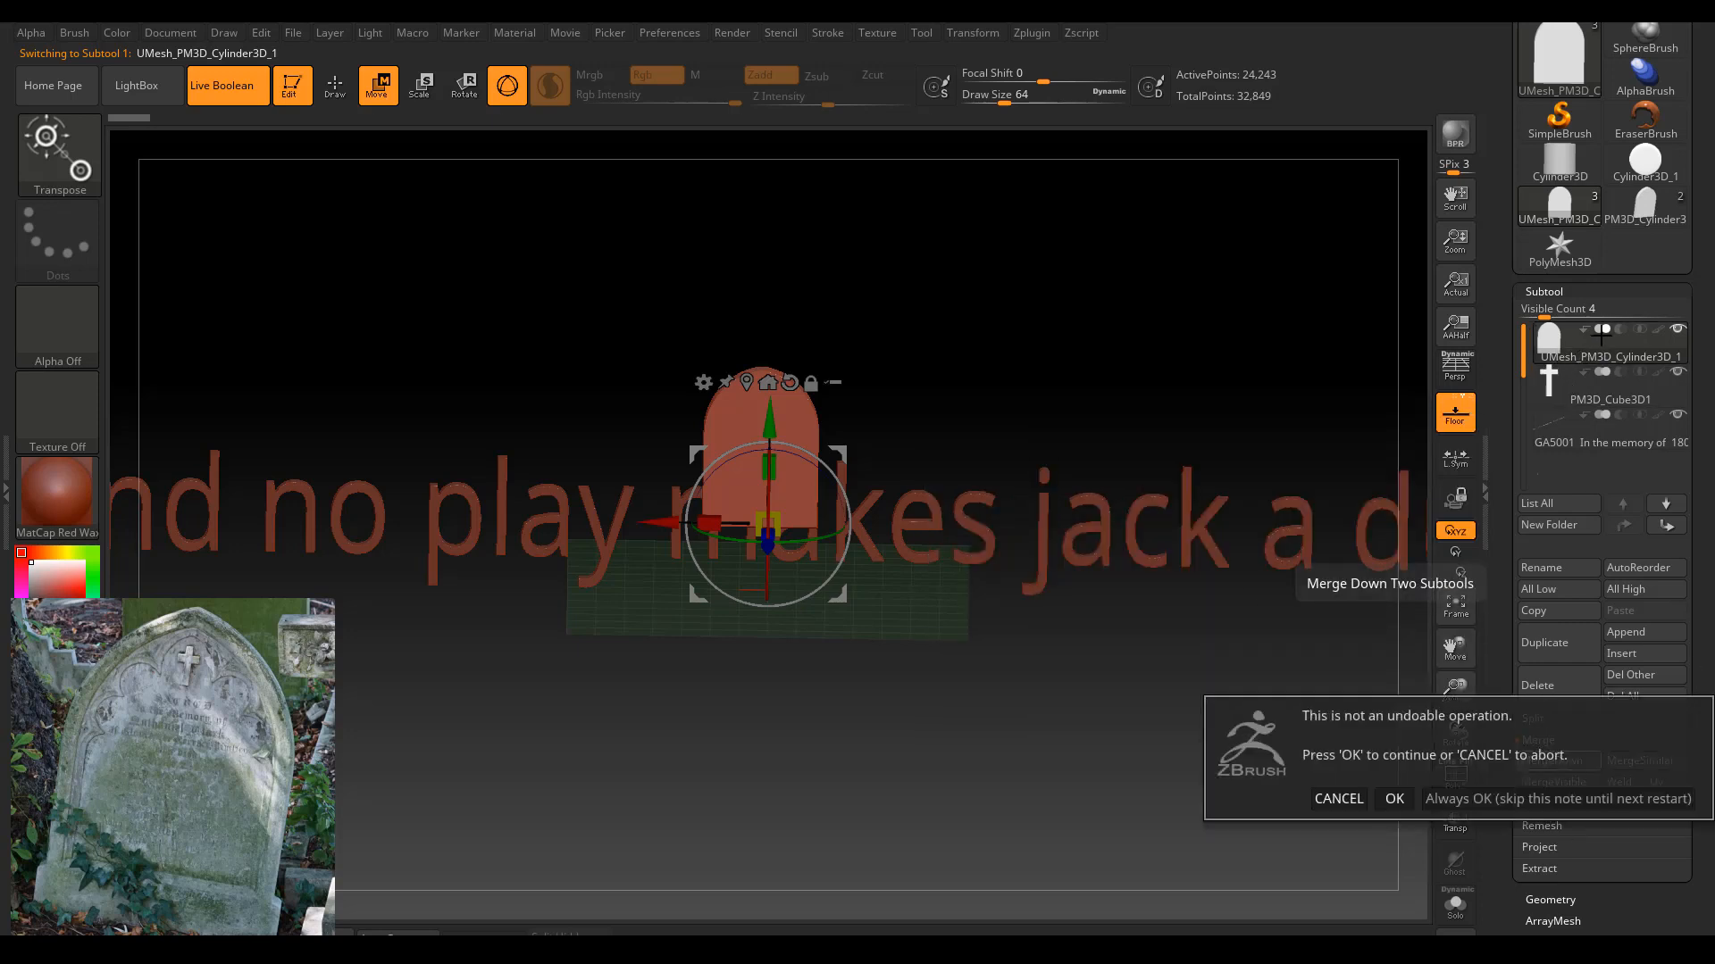
click(1394, 799)
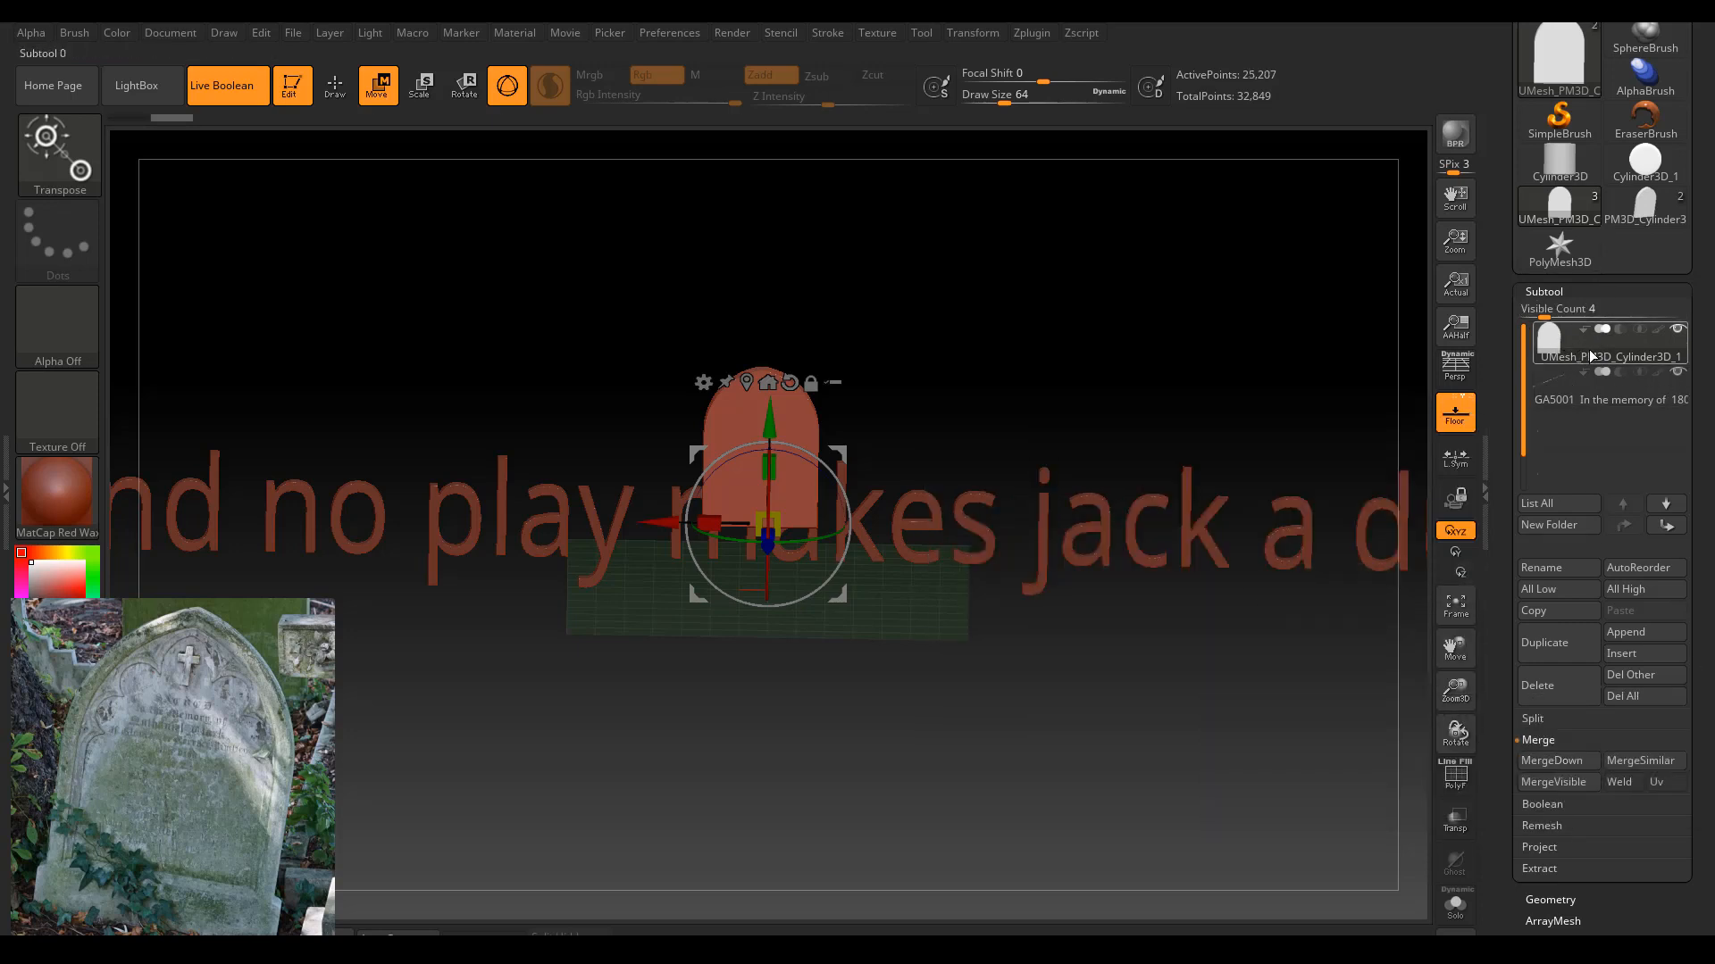
drag(1036, 276, 1232, 362)
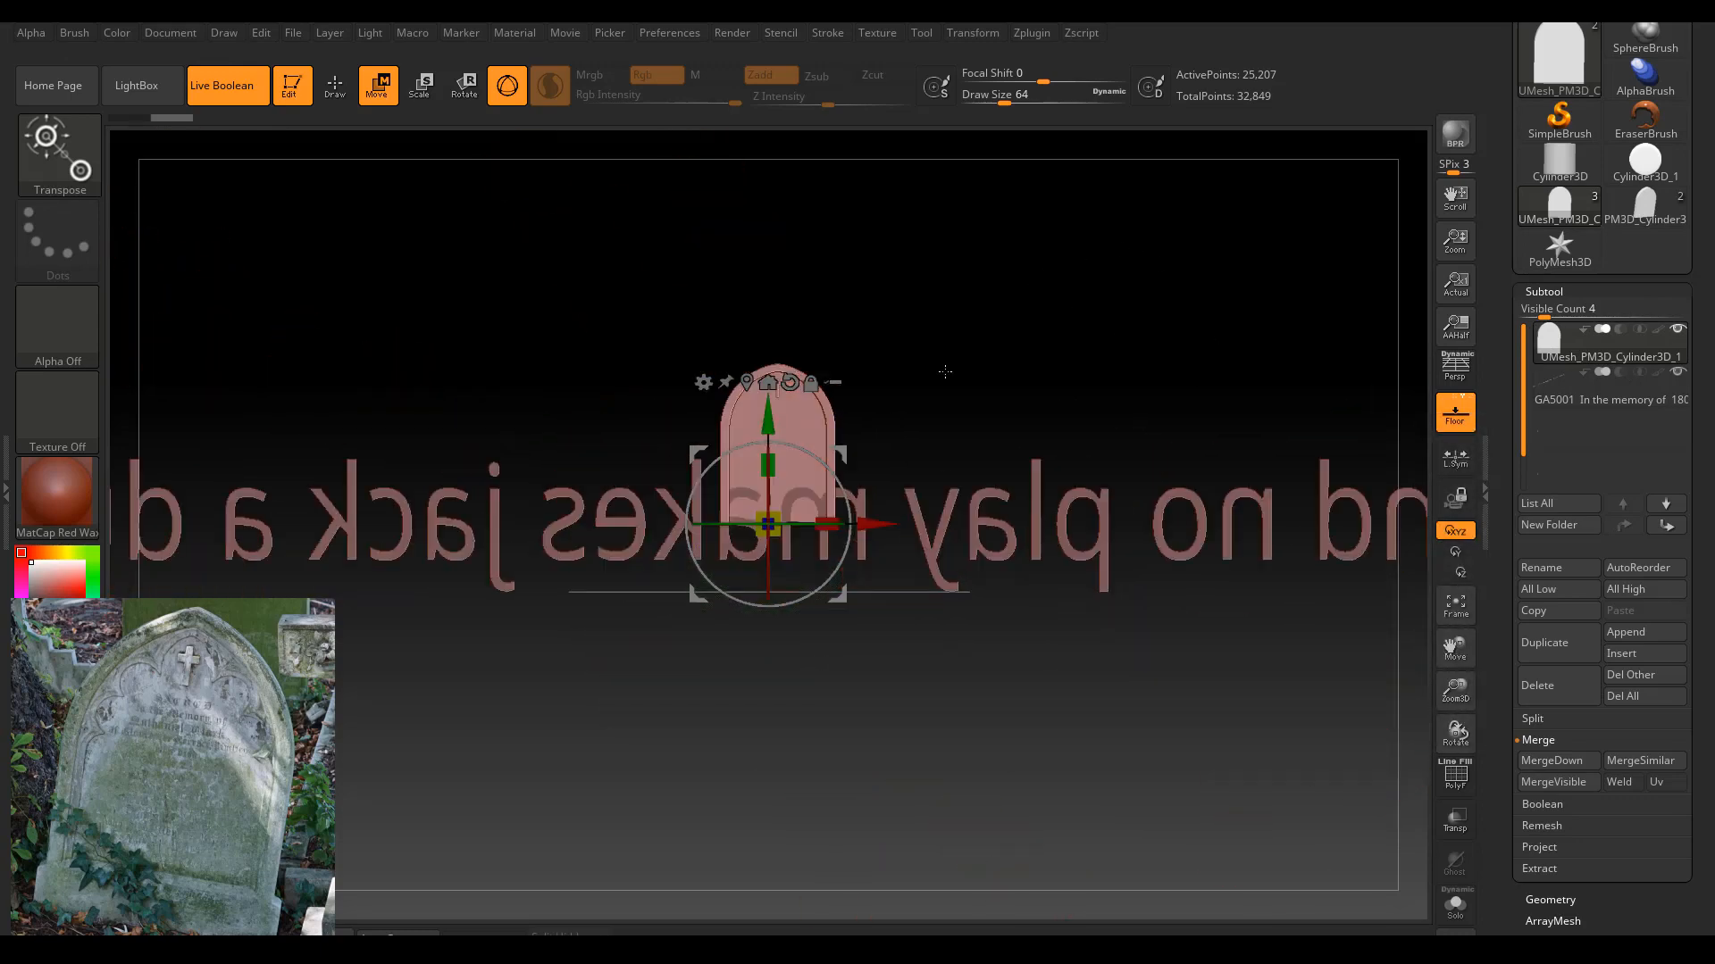
Rotate the gravestone slab half a turn about its vertical axis so its carved front faces the inscription's readable side.
drag(945, 371, 841, 366)
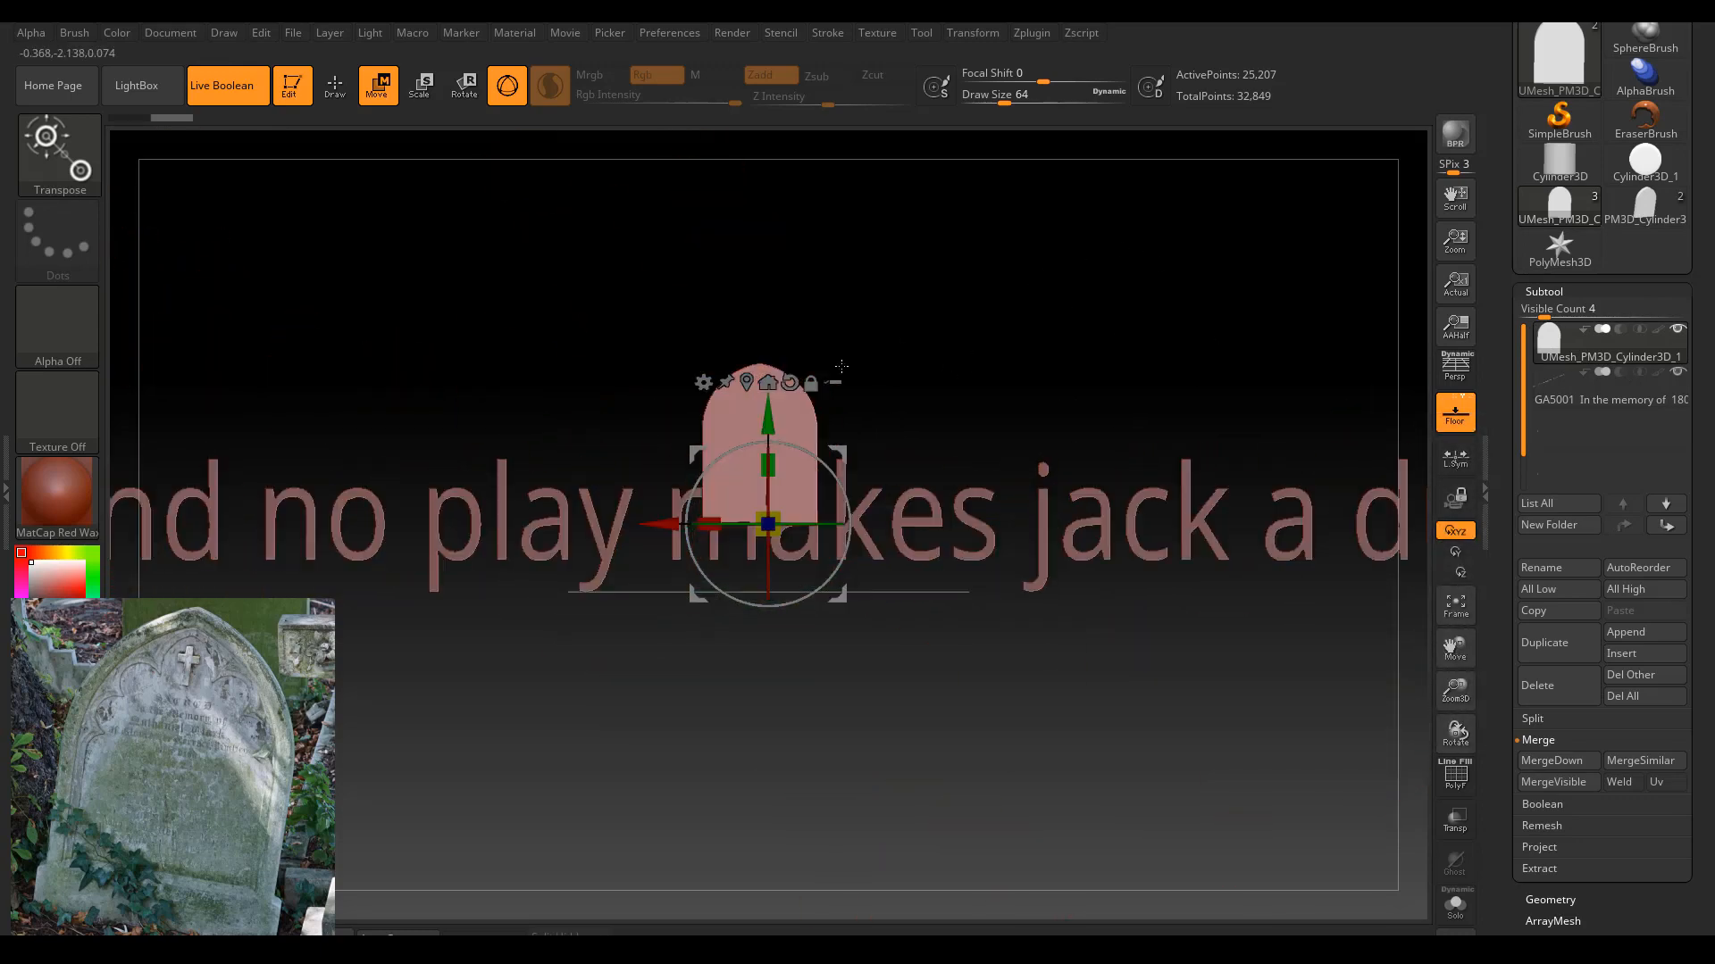
drag(956, 257, 741, 323)
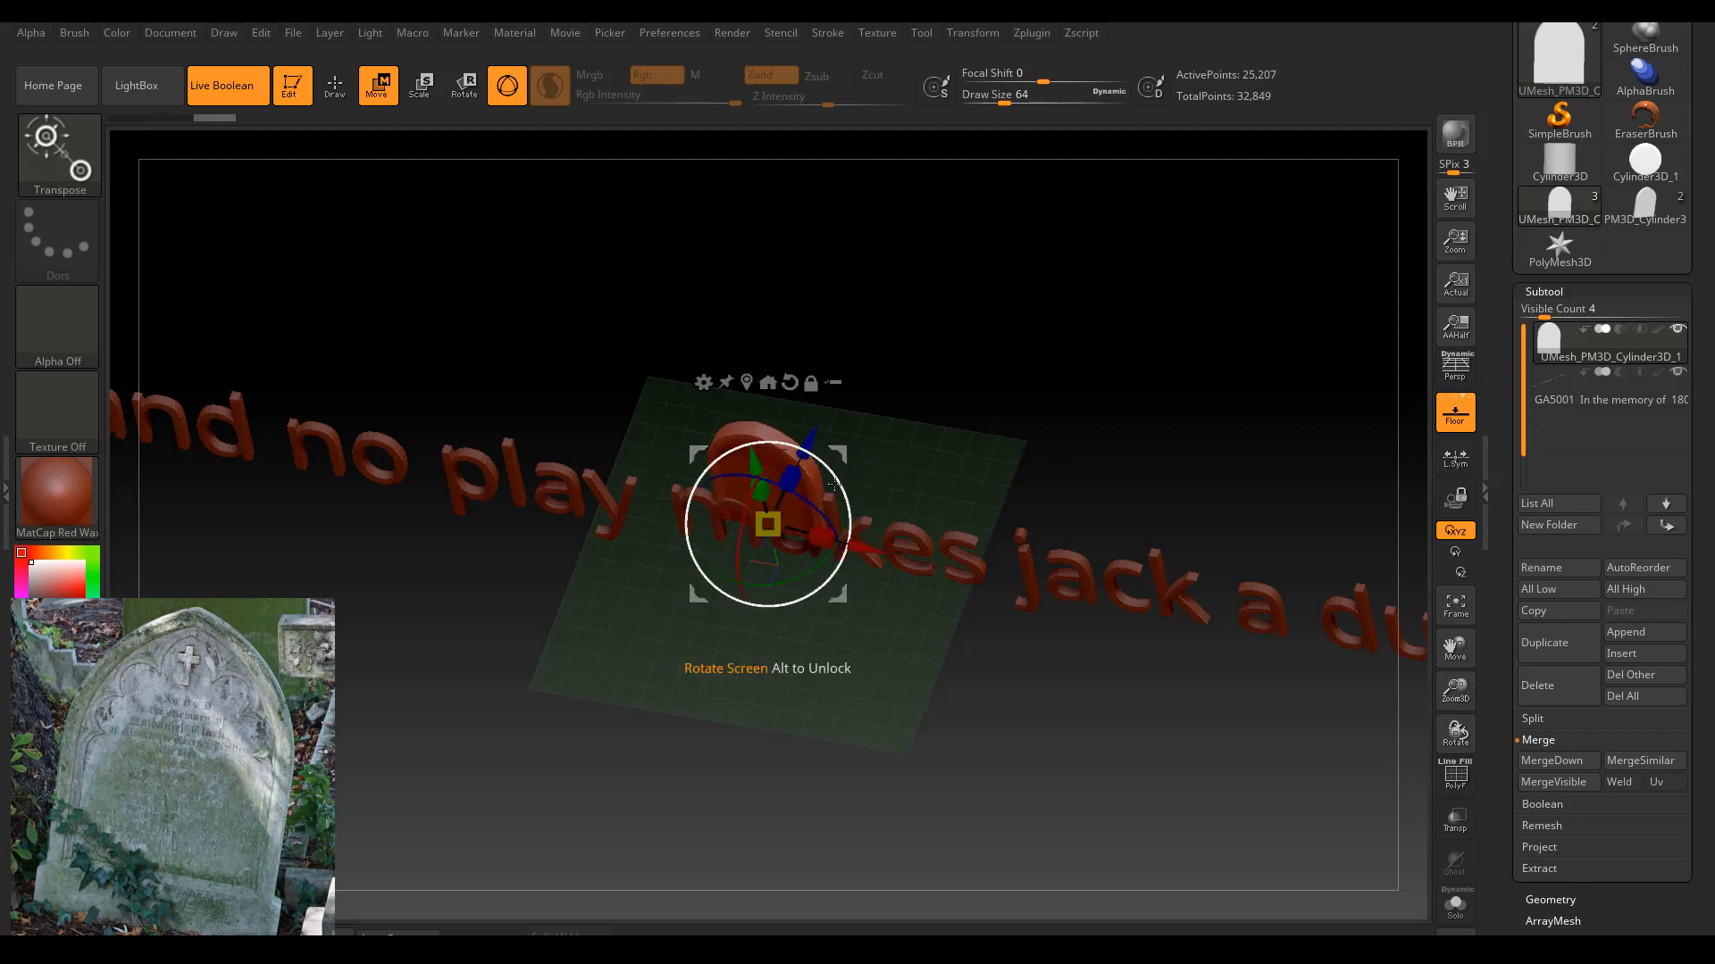
key(ctrl+z)
drag(804, 568, 853, 371)
drag(934, 600, 1087, 537)
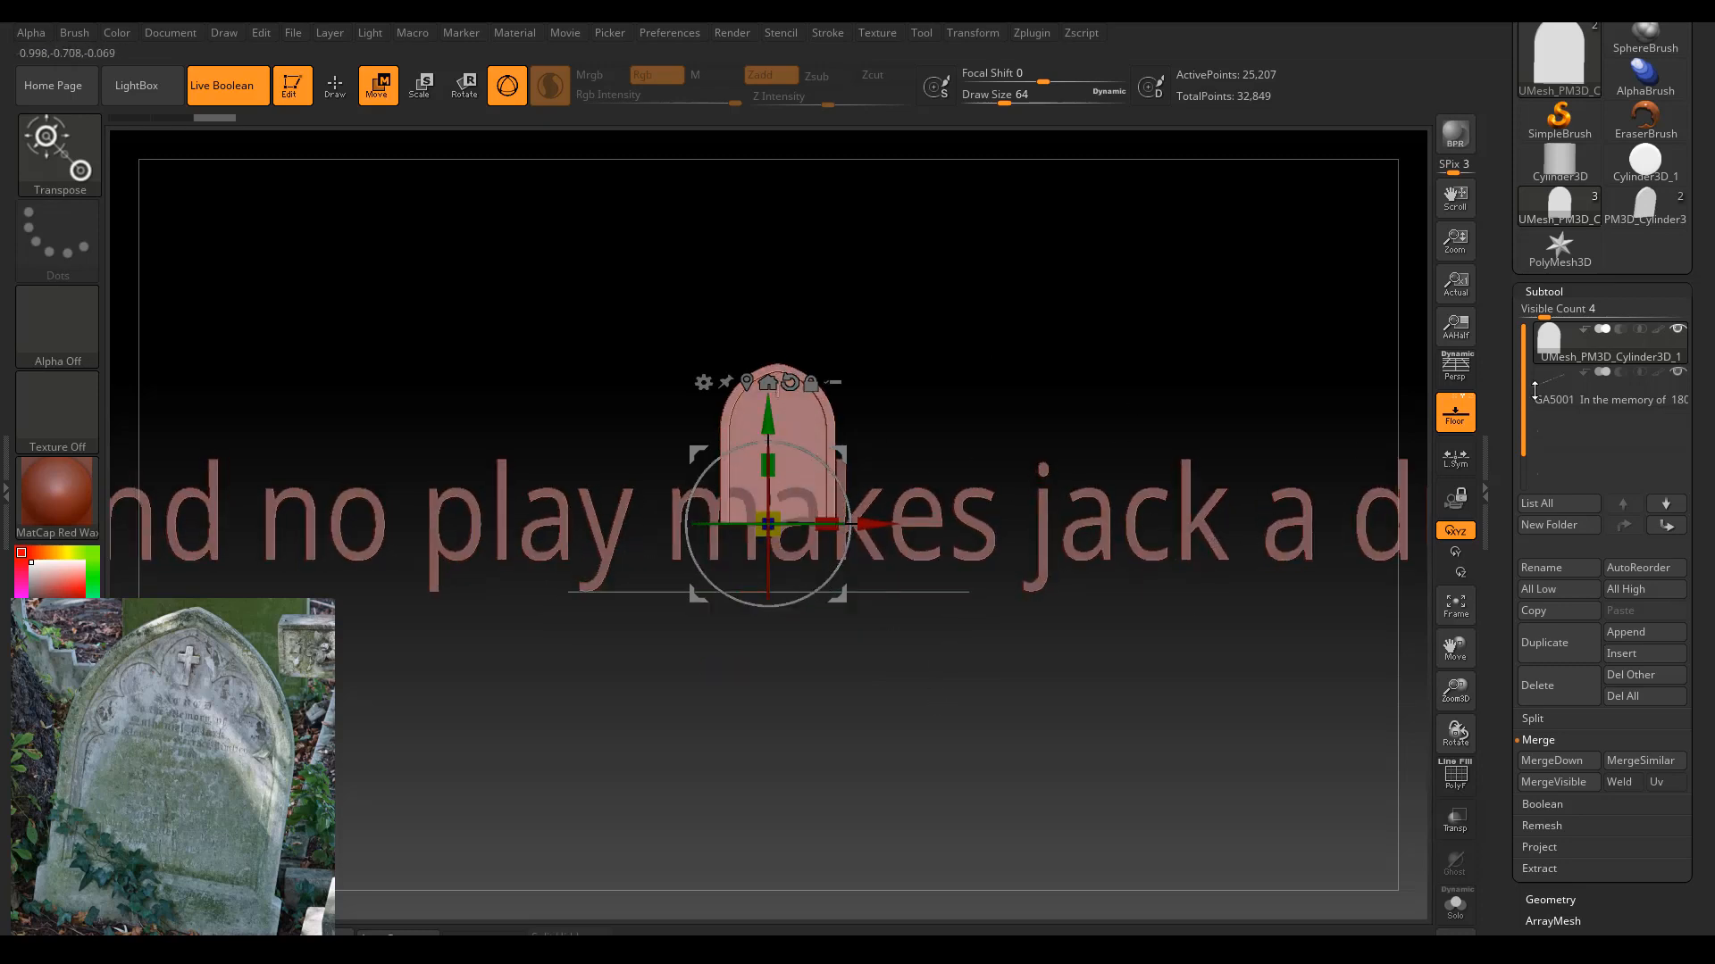
Select the inscription text subtool, scale it down uniformly and raise it above the top of the gravestone.
click(1596, 404)
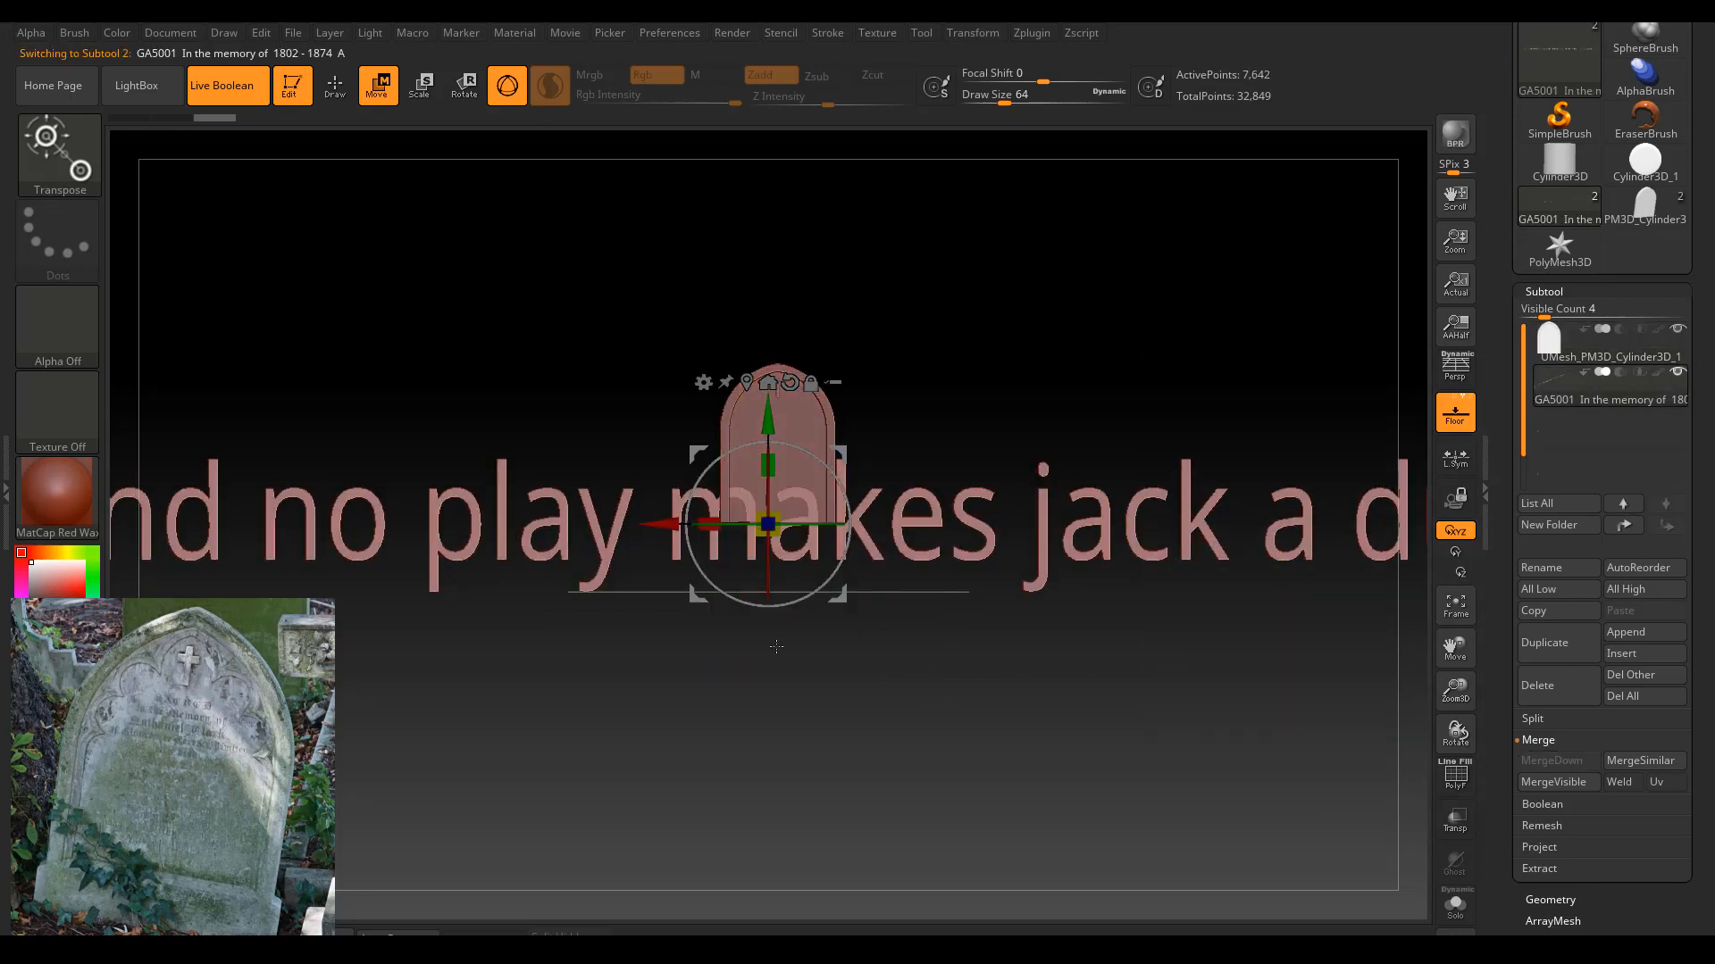
drag(779, 534, 393, 303)
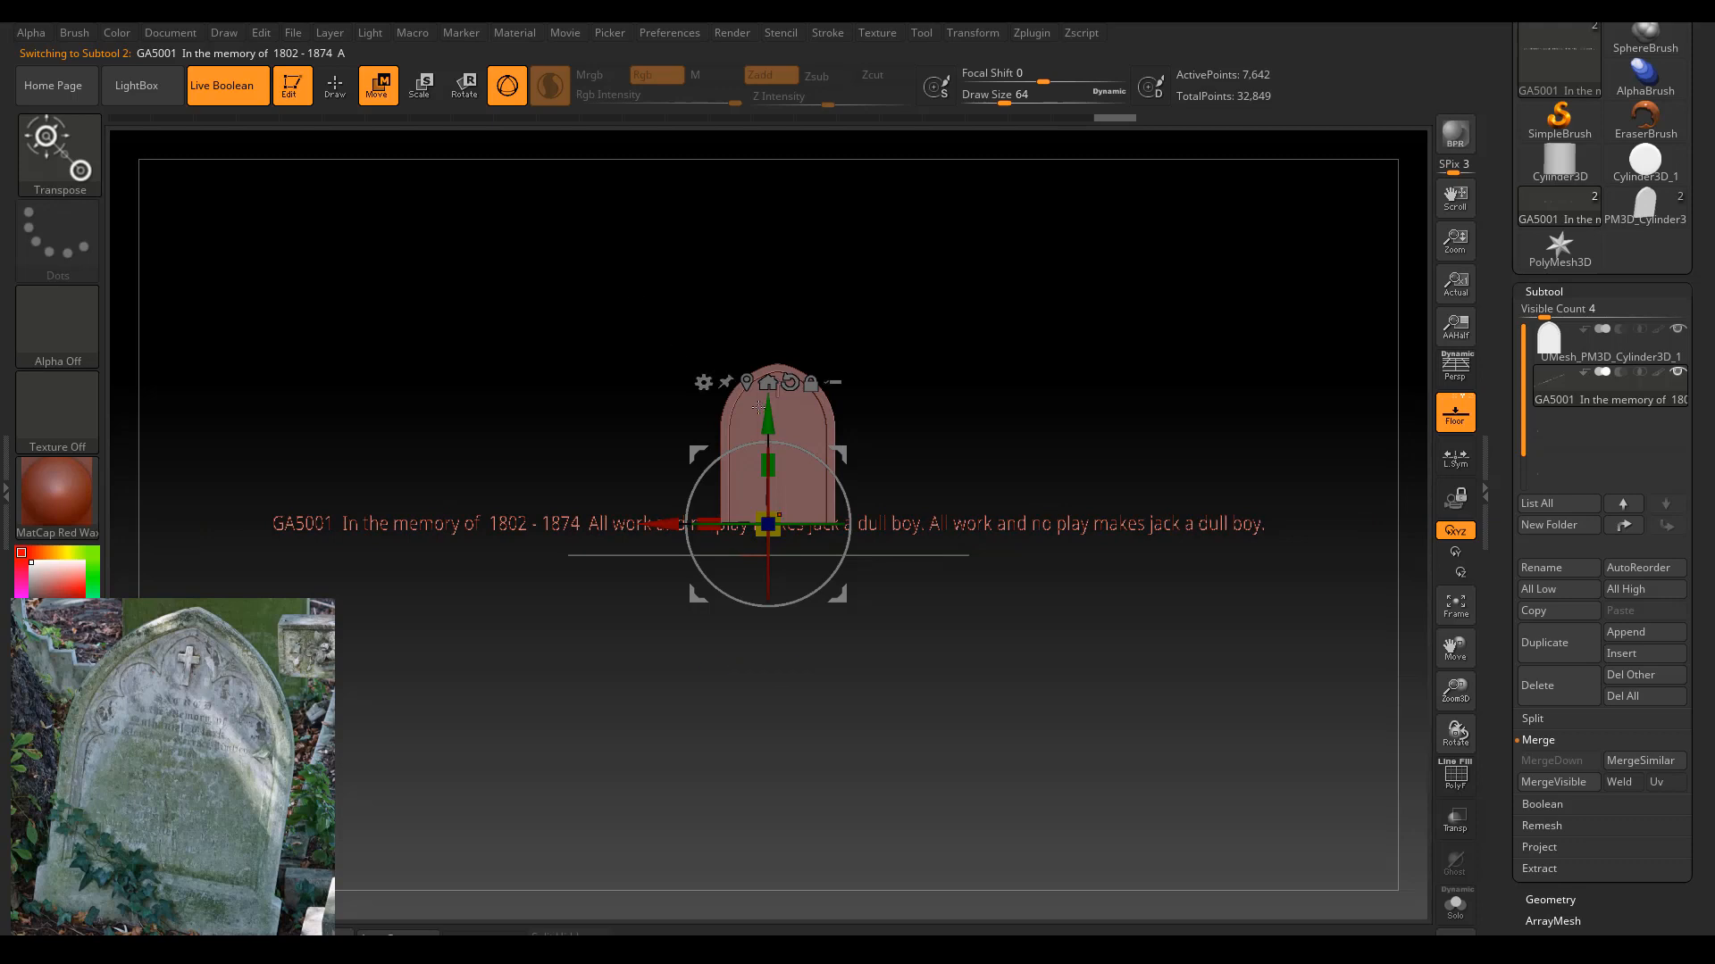
drag(758, 408, 758, 216)
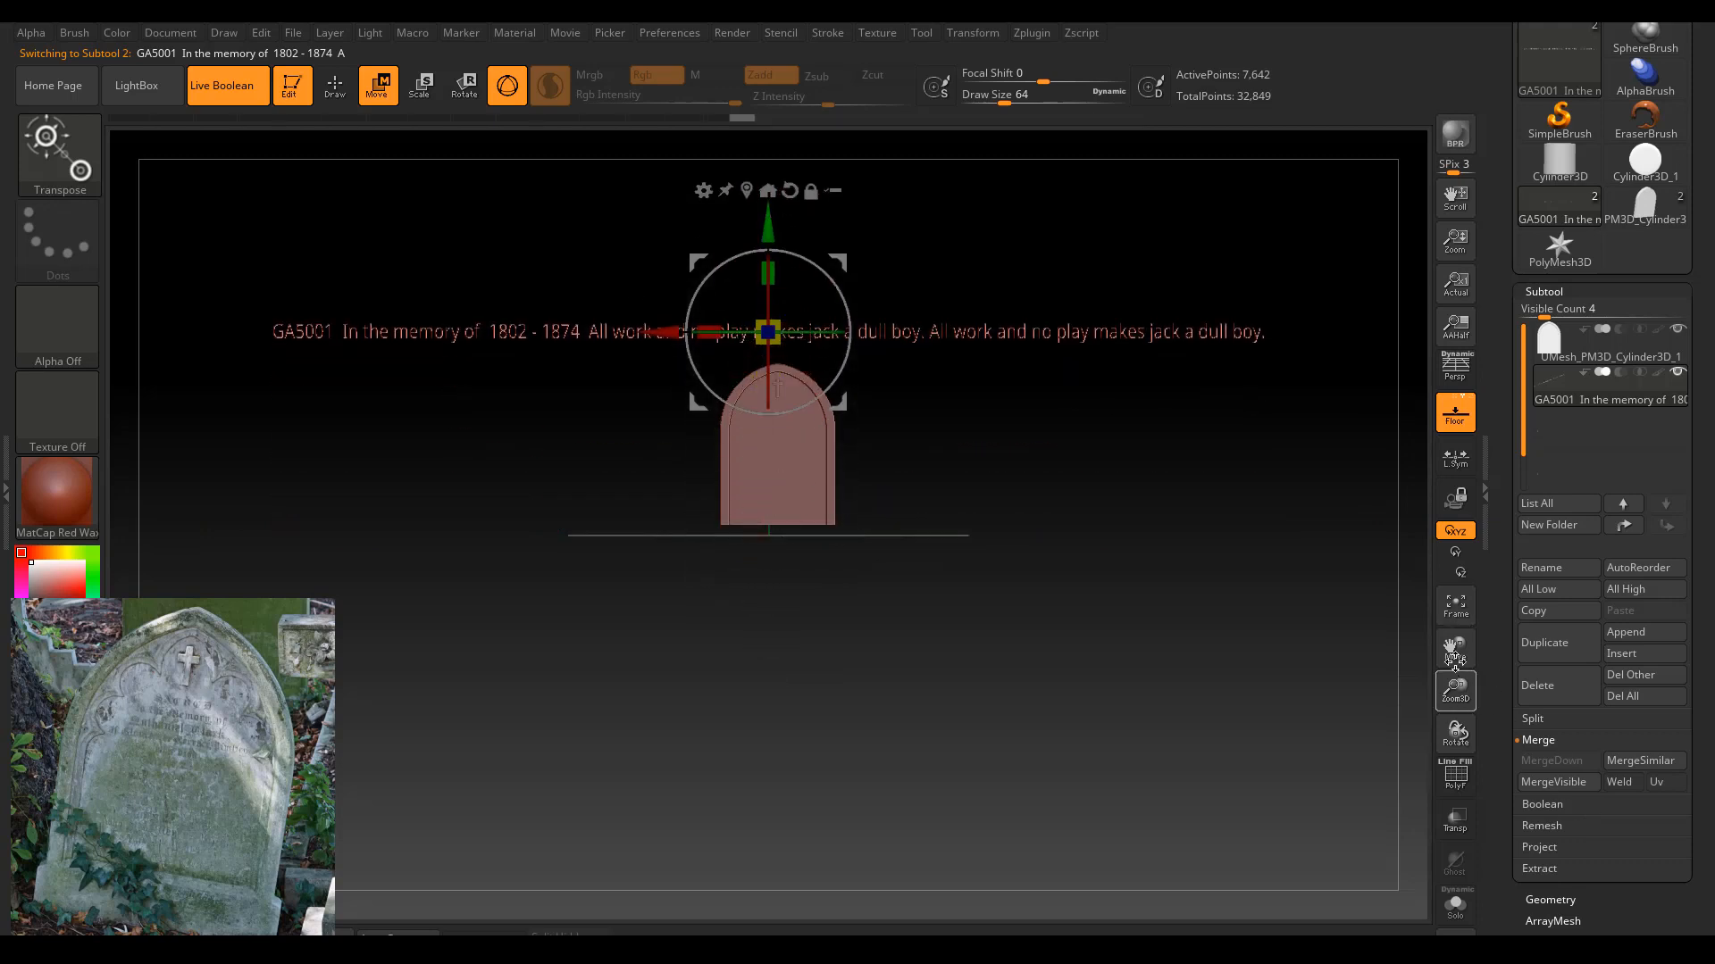
Dock the Zplugin palette beside the canvas and move the reference photo down to uncover the Text 3D & Vector Shapes settings.
drag(1455, 692, 1509, 933)
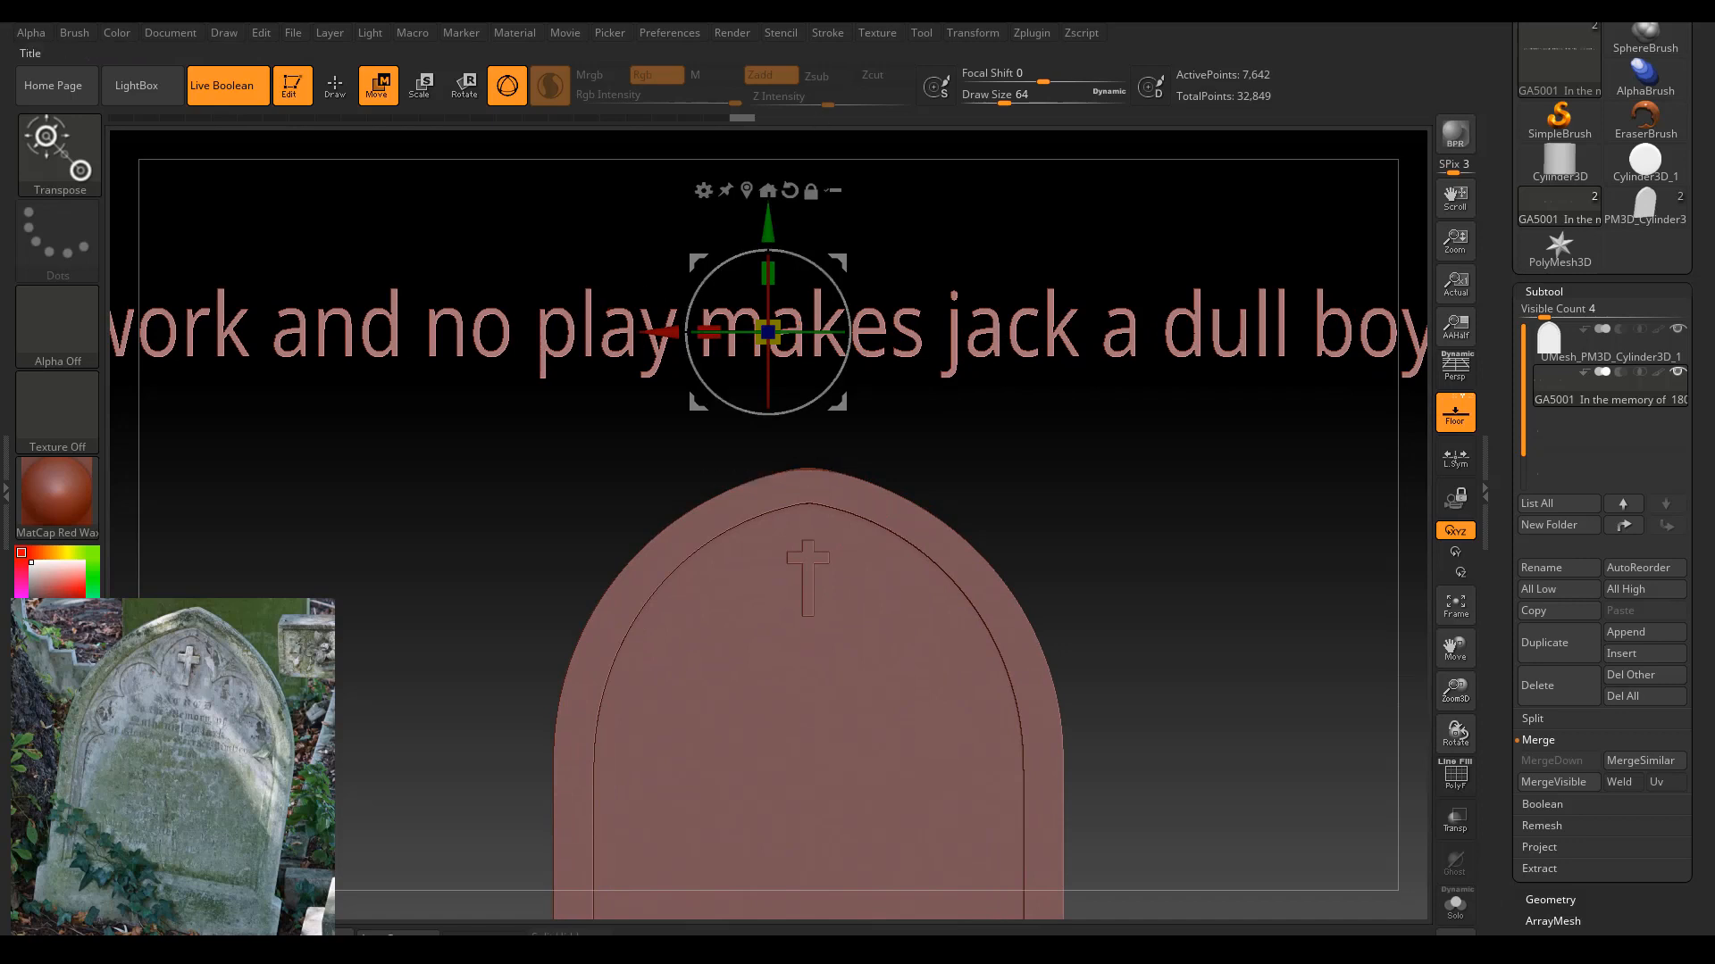
click(1027, 33)
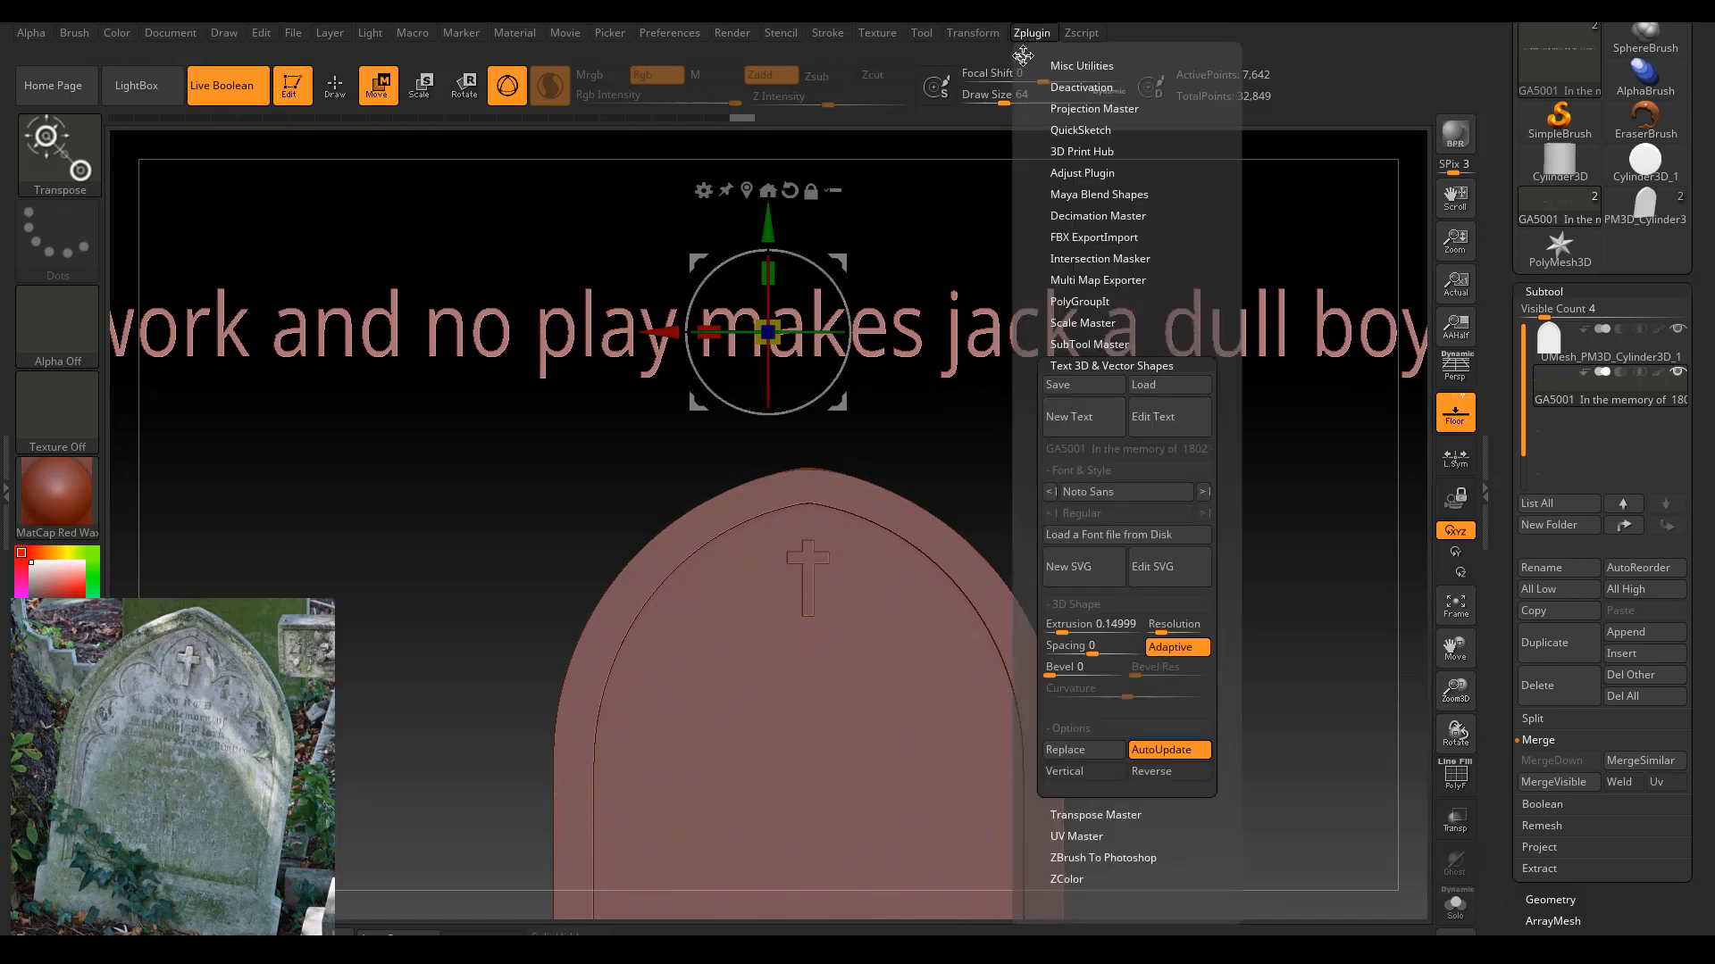
click(1021, 56)
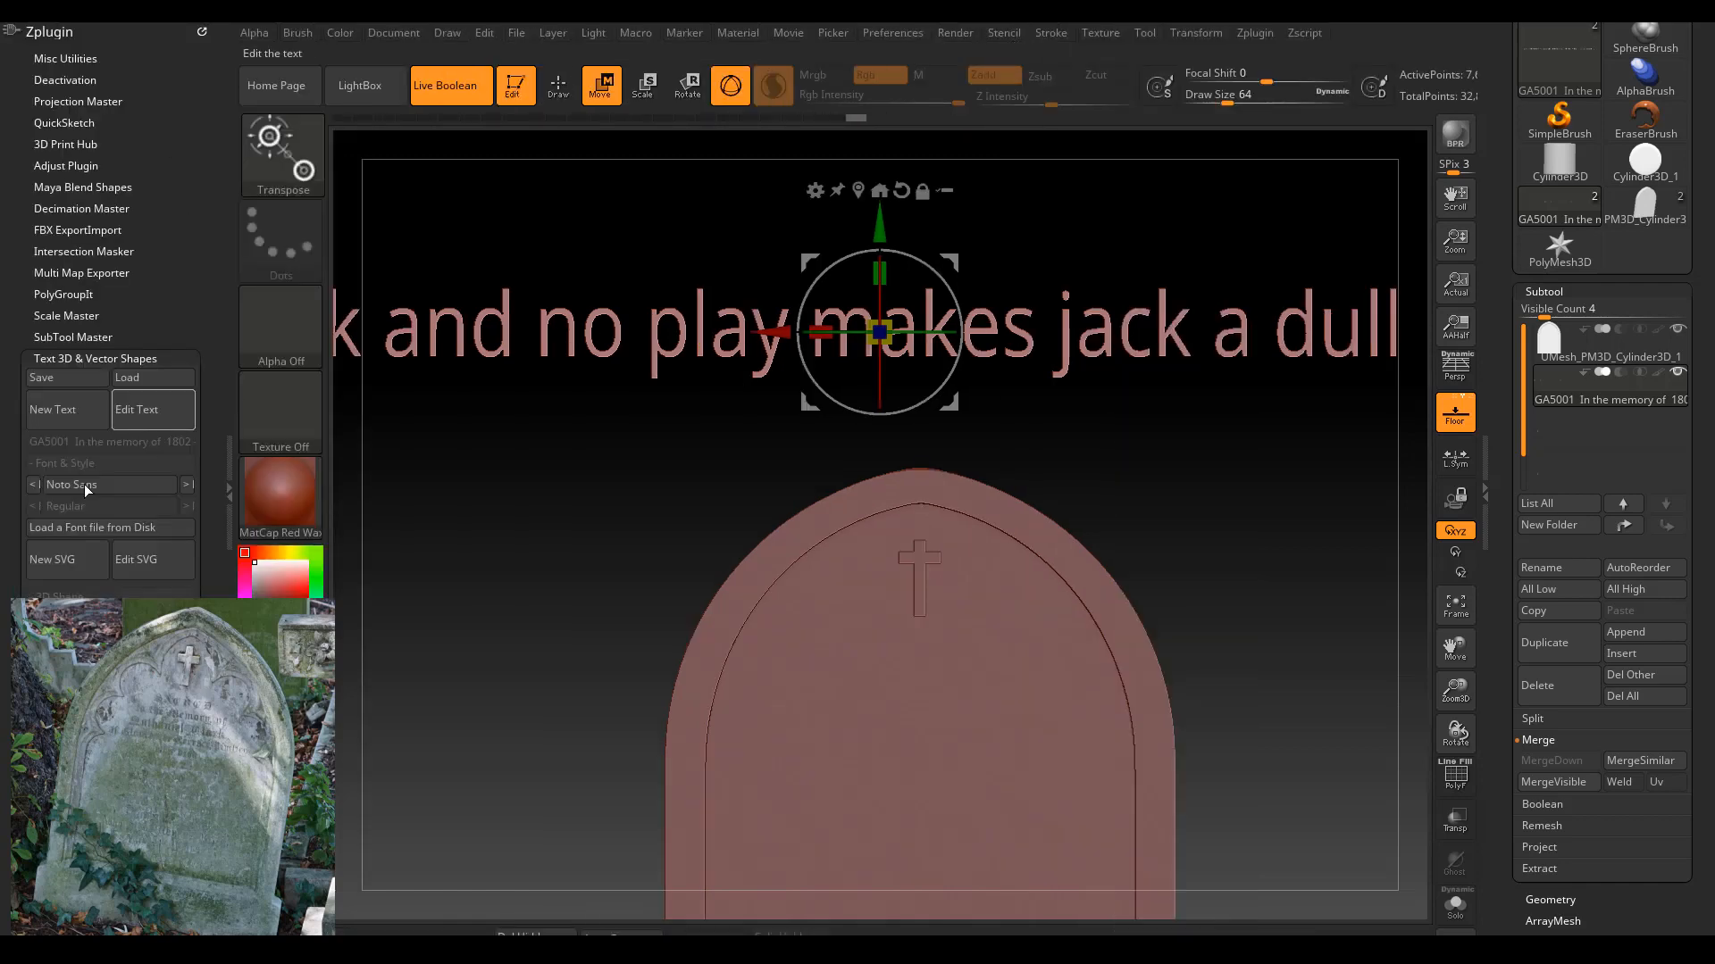
scroll(190, 282, down, 3)
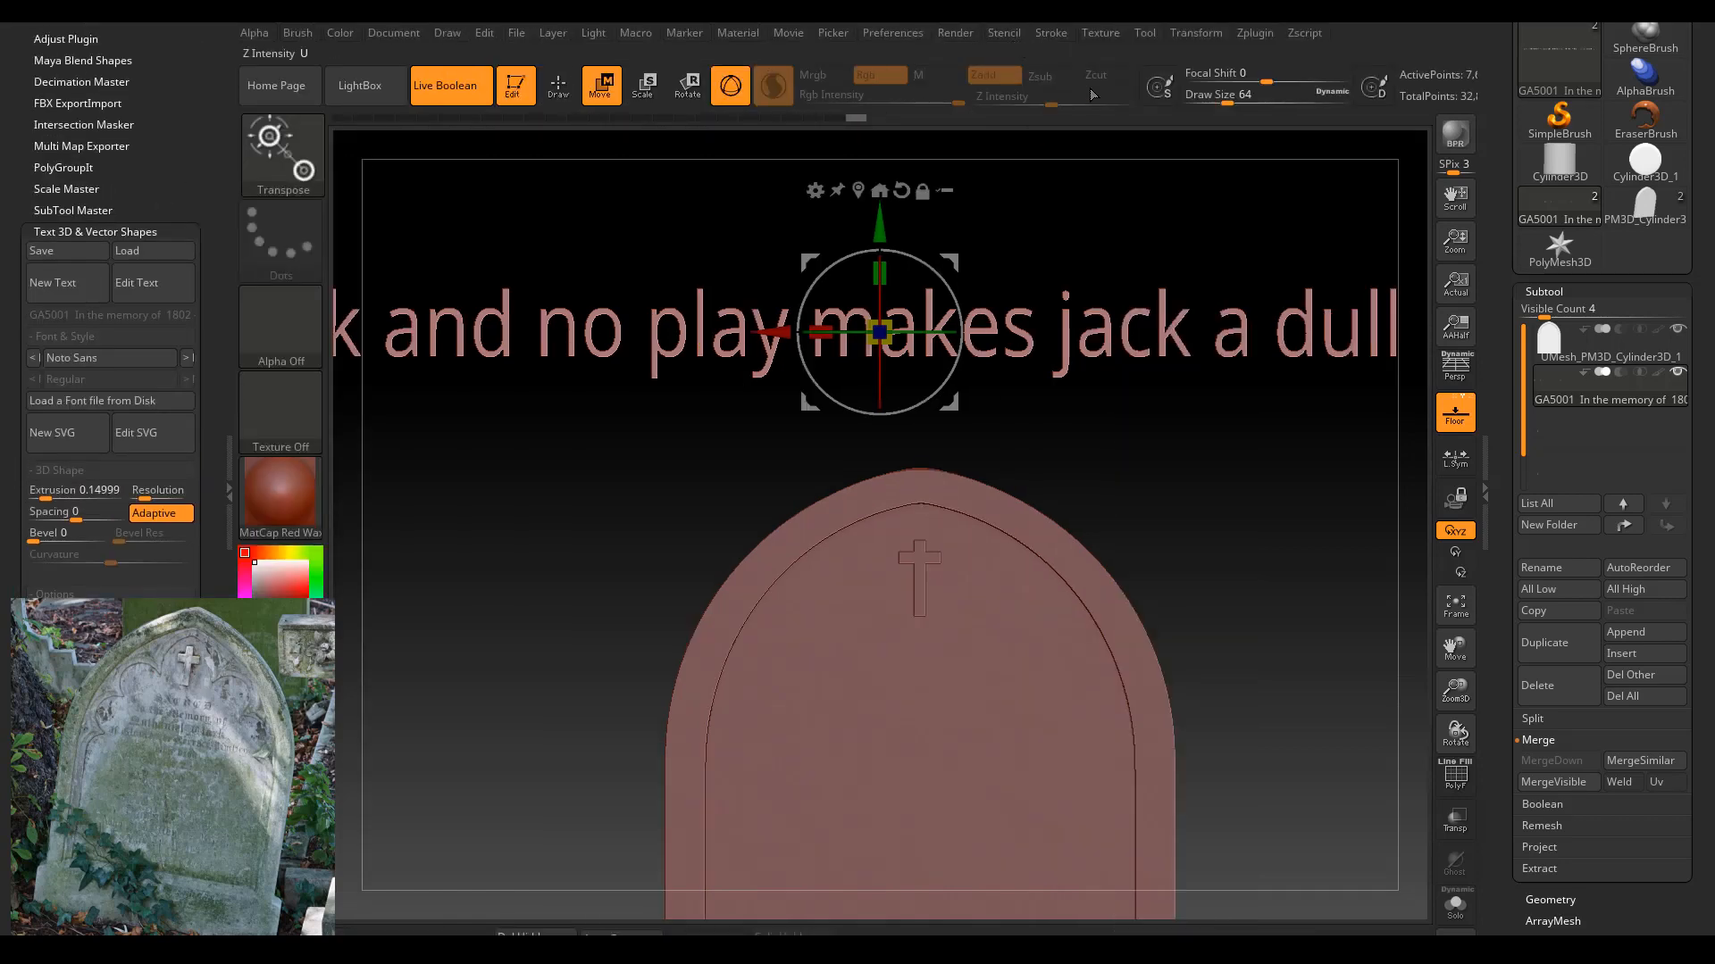
scroll(1710, 347, up, 5)
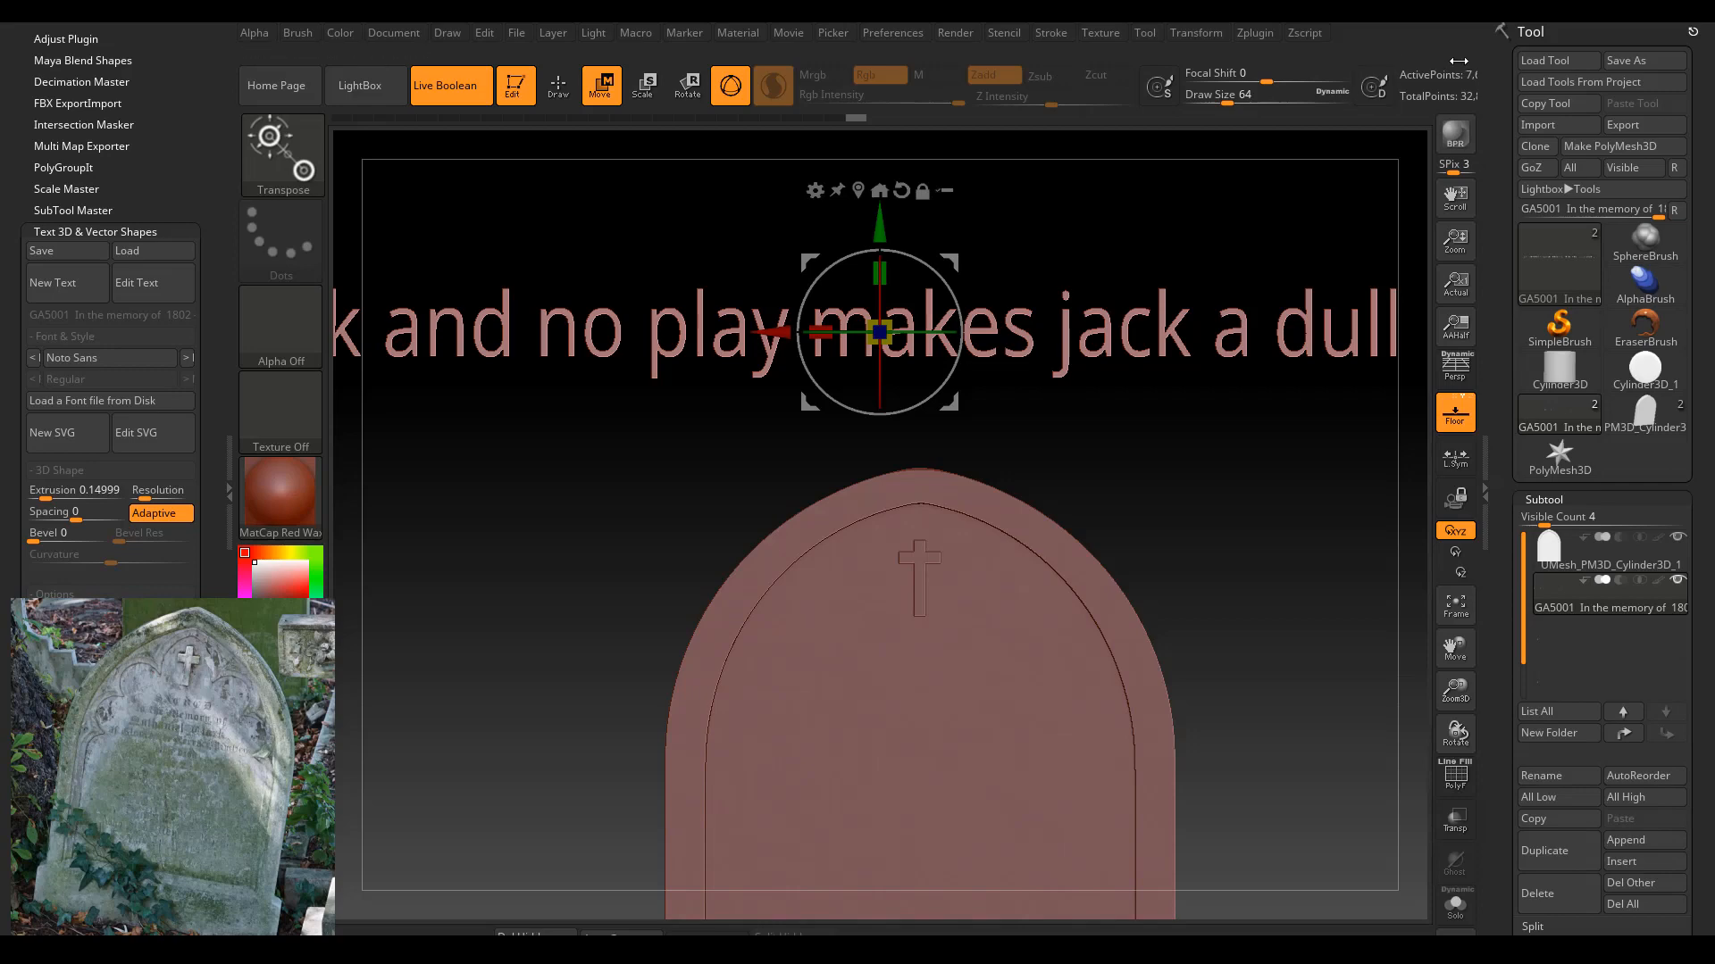
click(1142, 33)
click(1142, 33)
click(1142, 33)
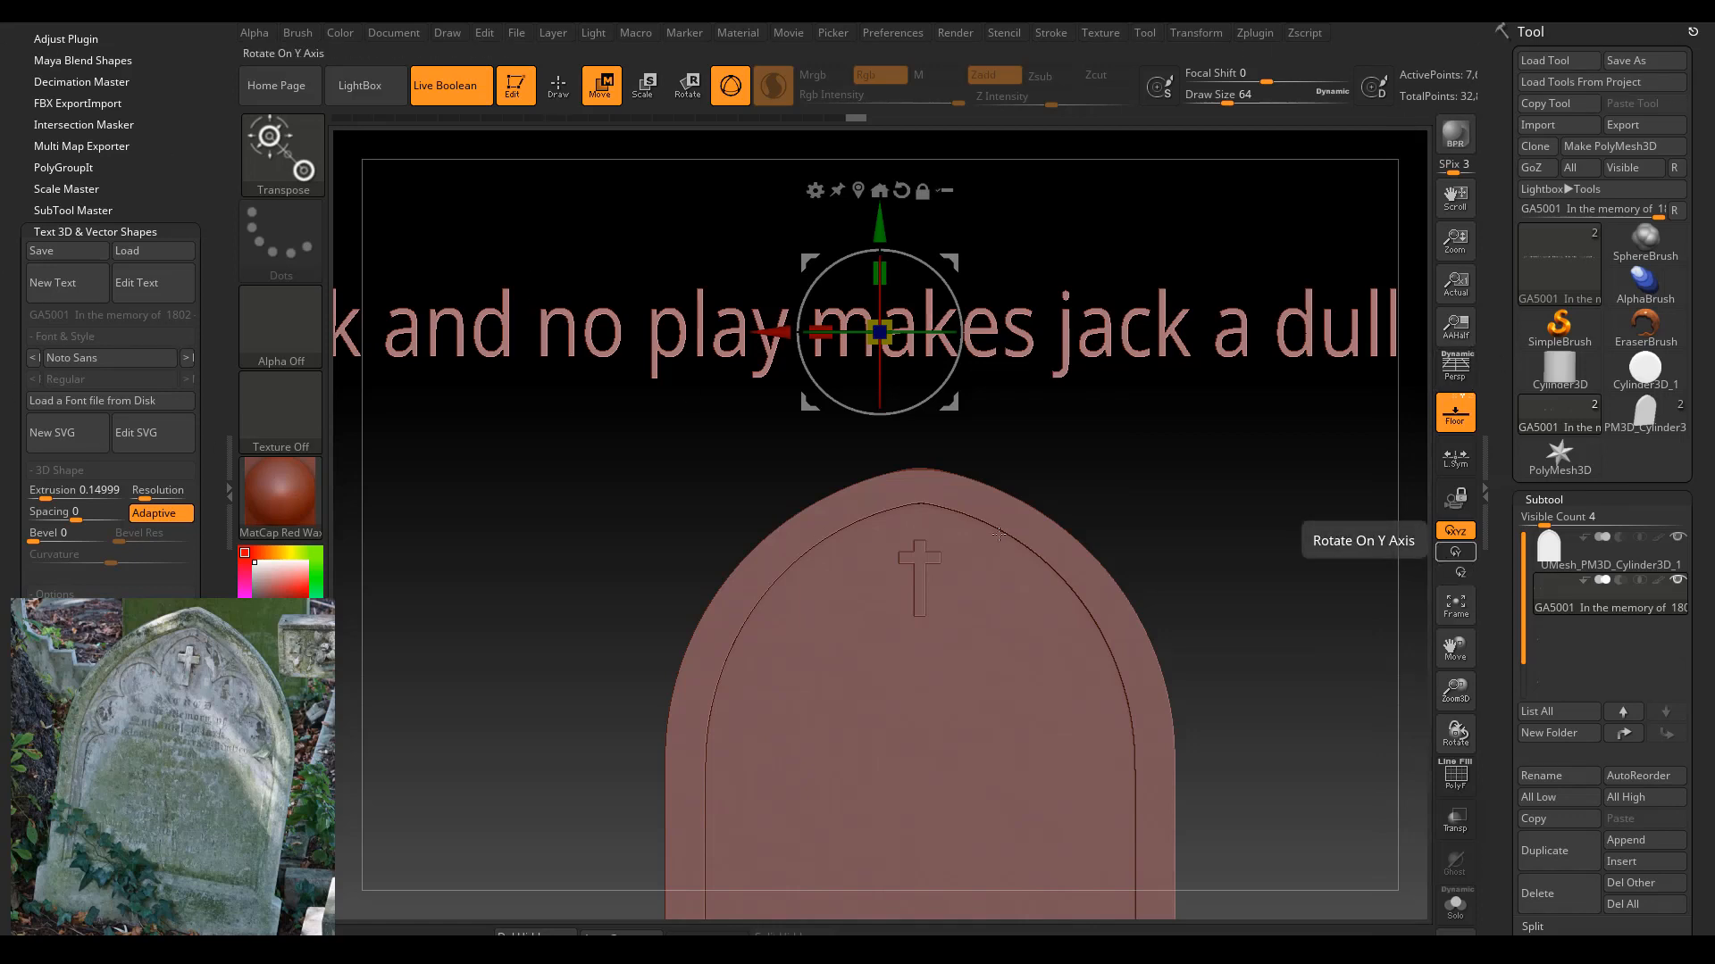
drag(141, 771, 151, 899)
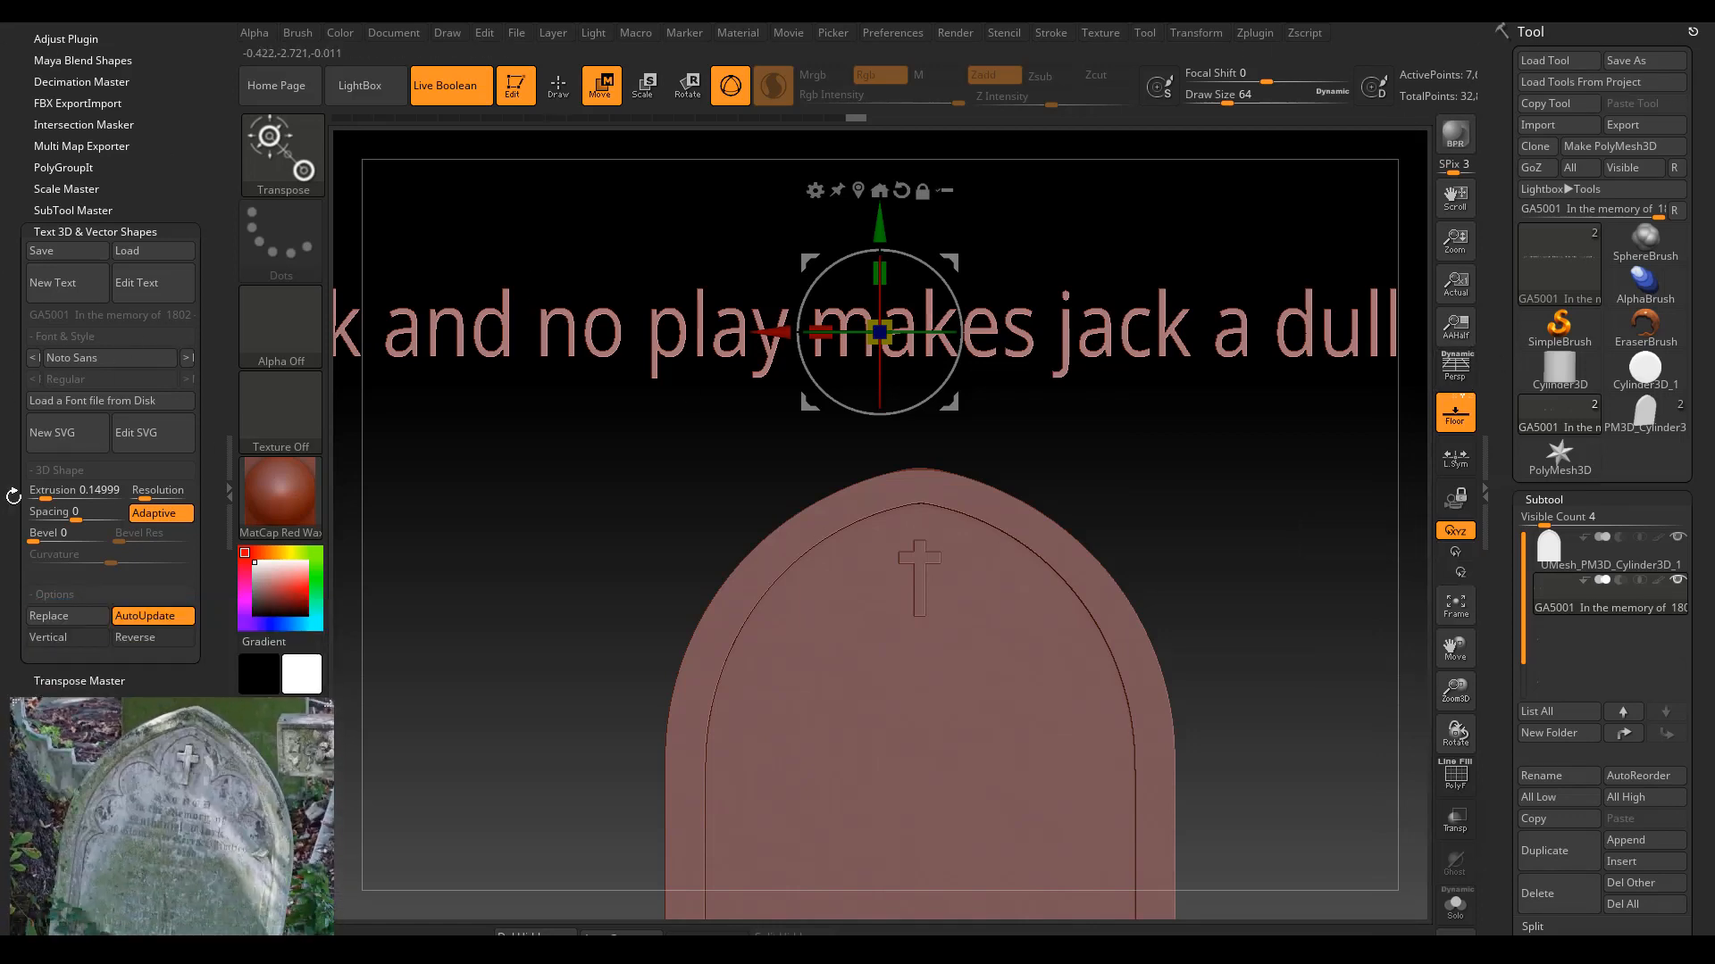
Set the inscription's font to Edwardian Script ITC.
click(103, 358)
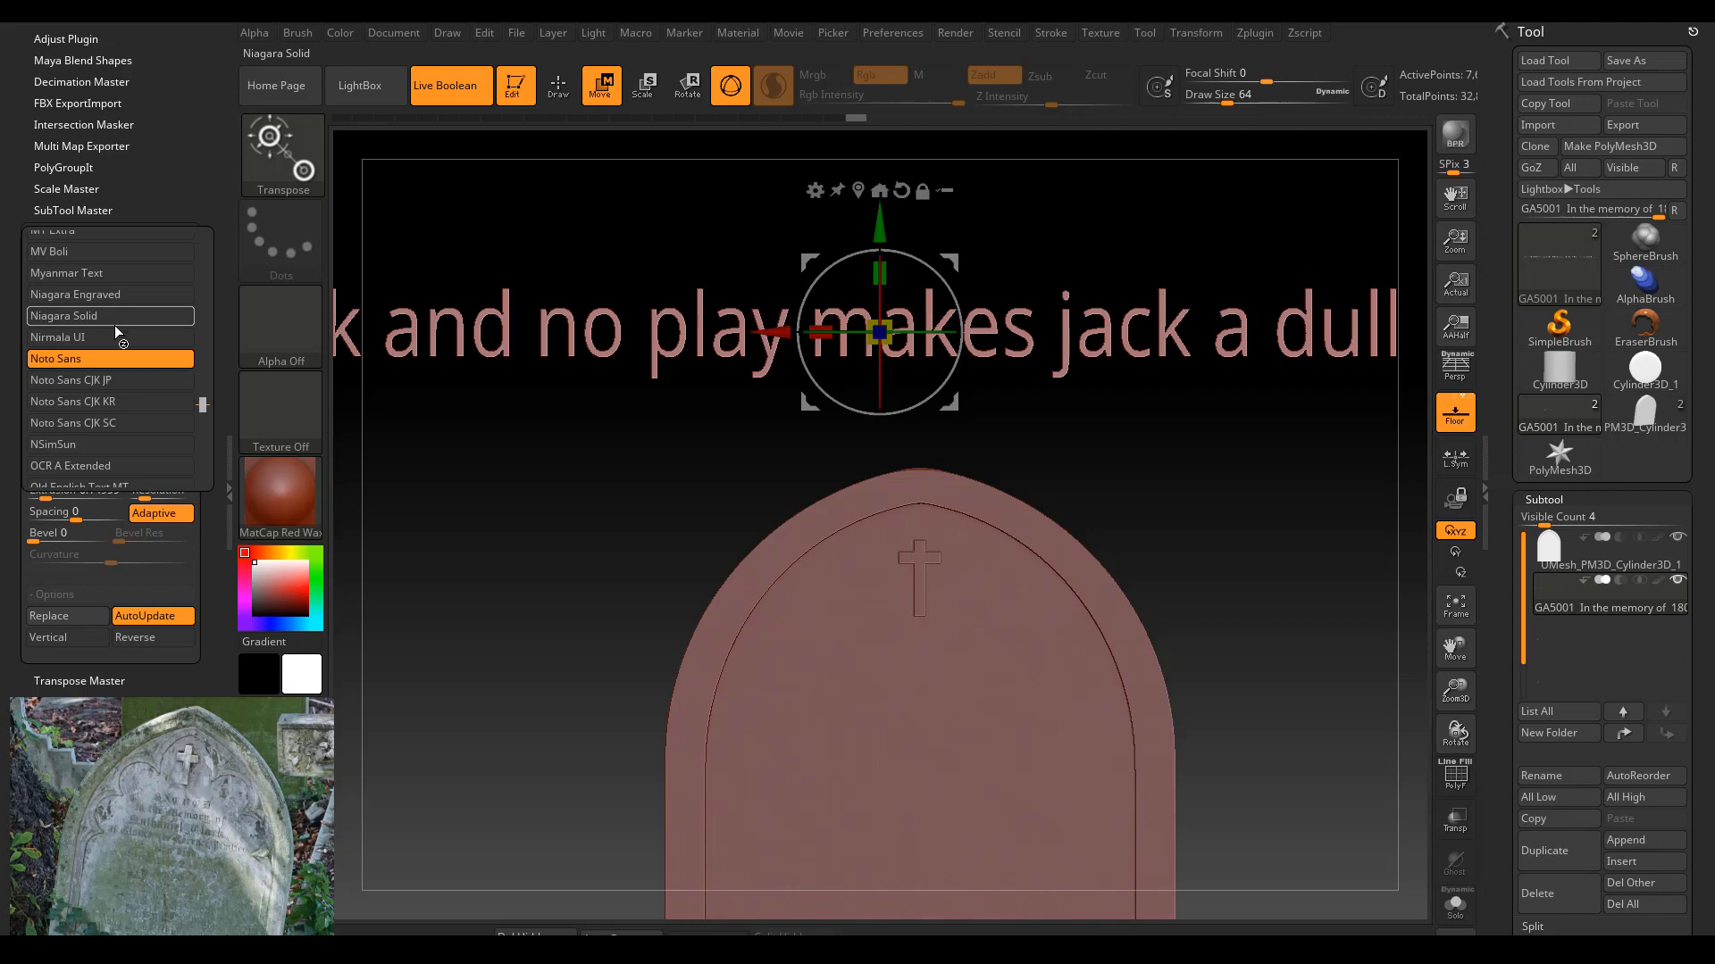
drag(204, 406, 207, 292)
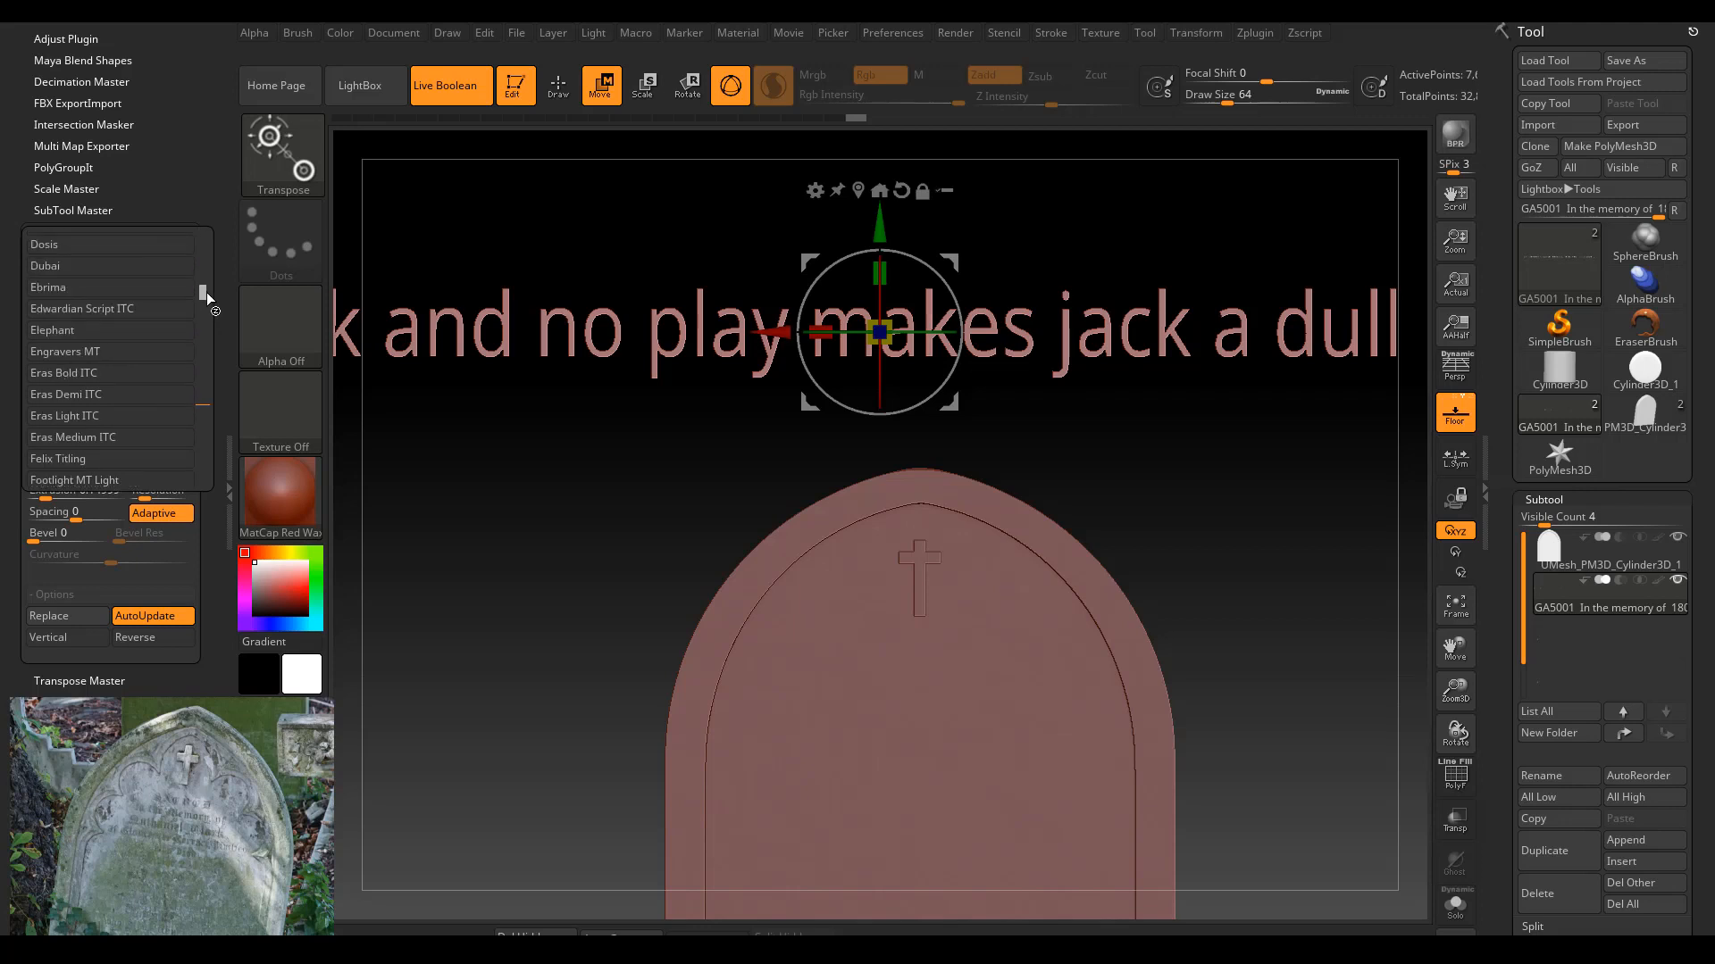
click(160, 308)
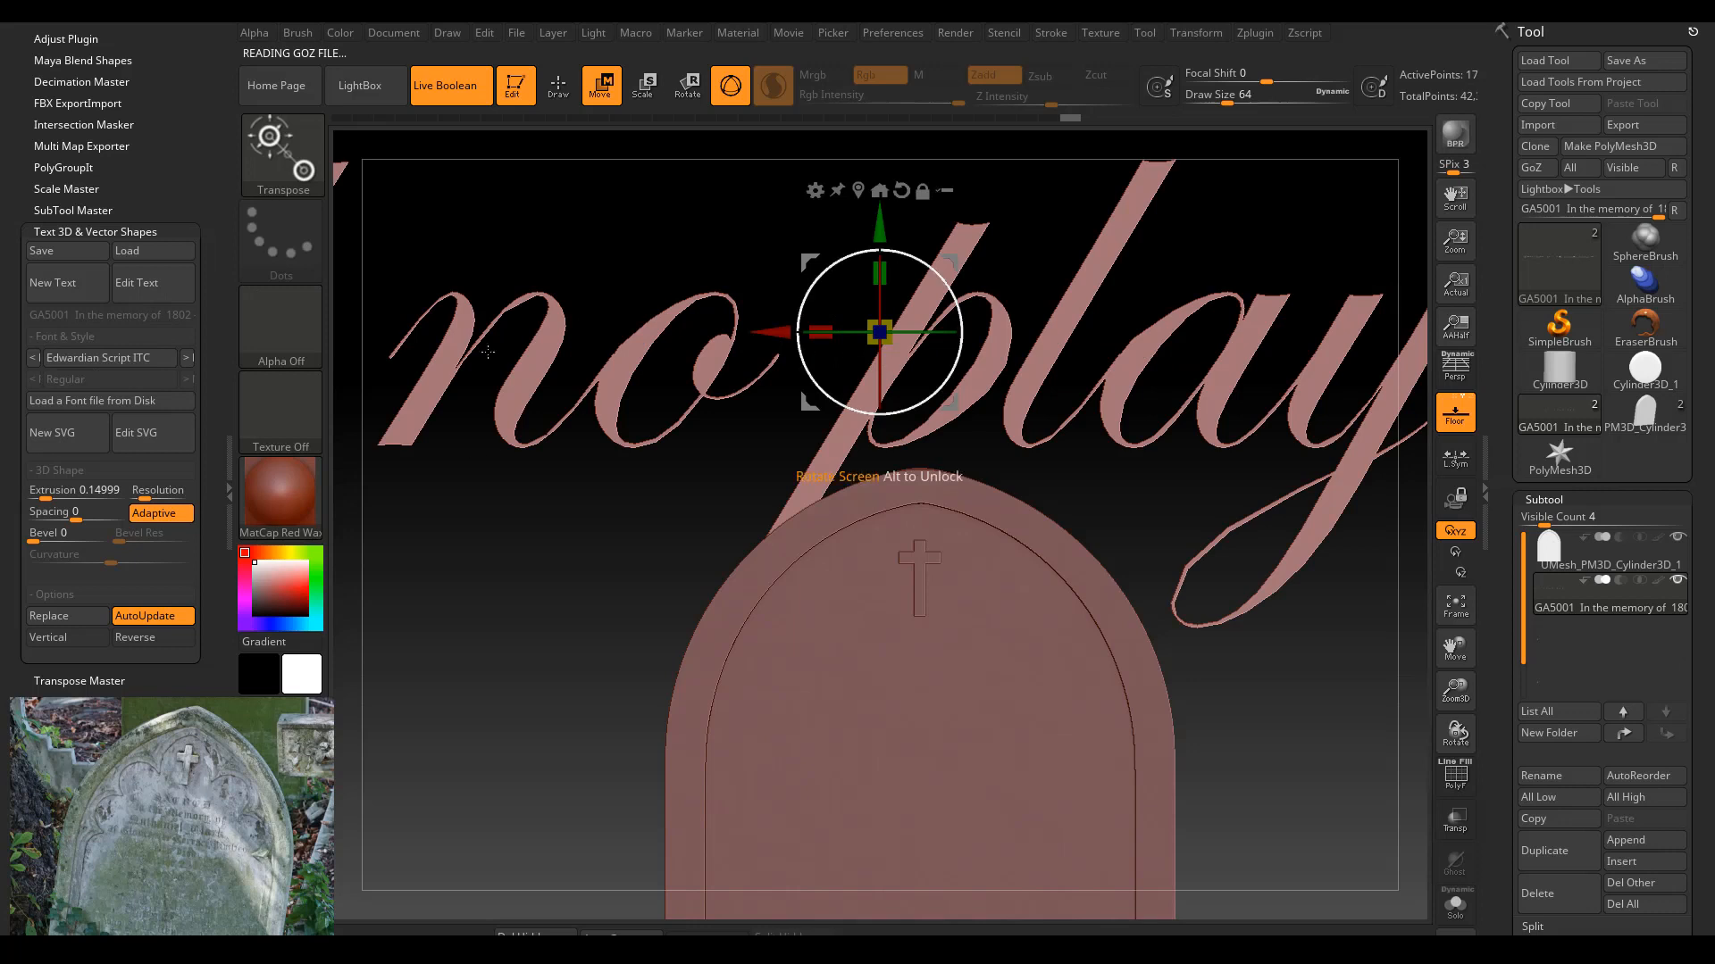
Change the inscription's font to Old English Text MT.
click(159, 361)
click(159, 363)
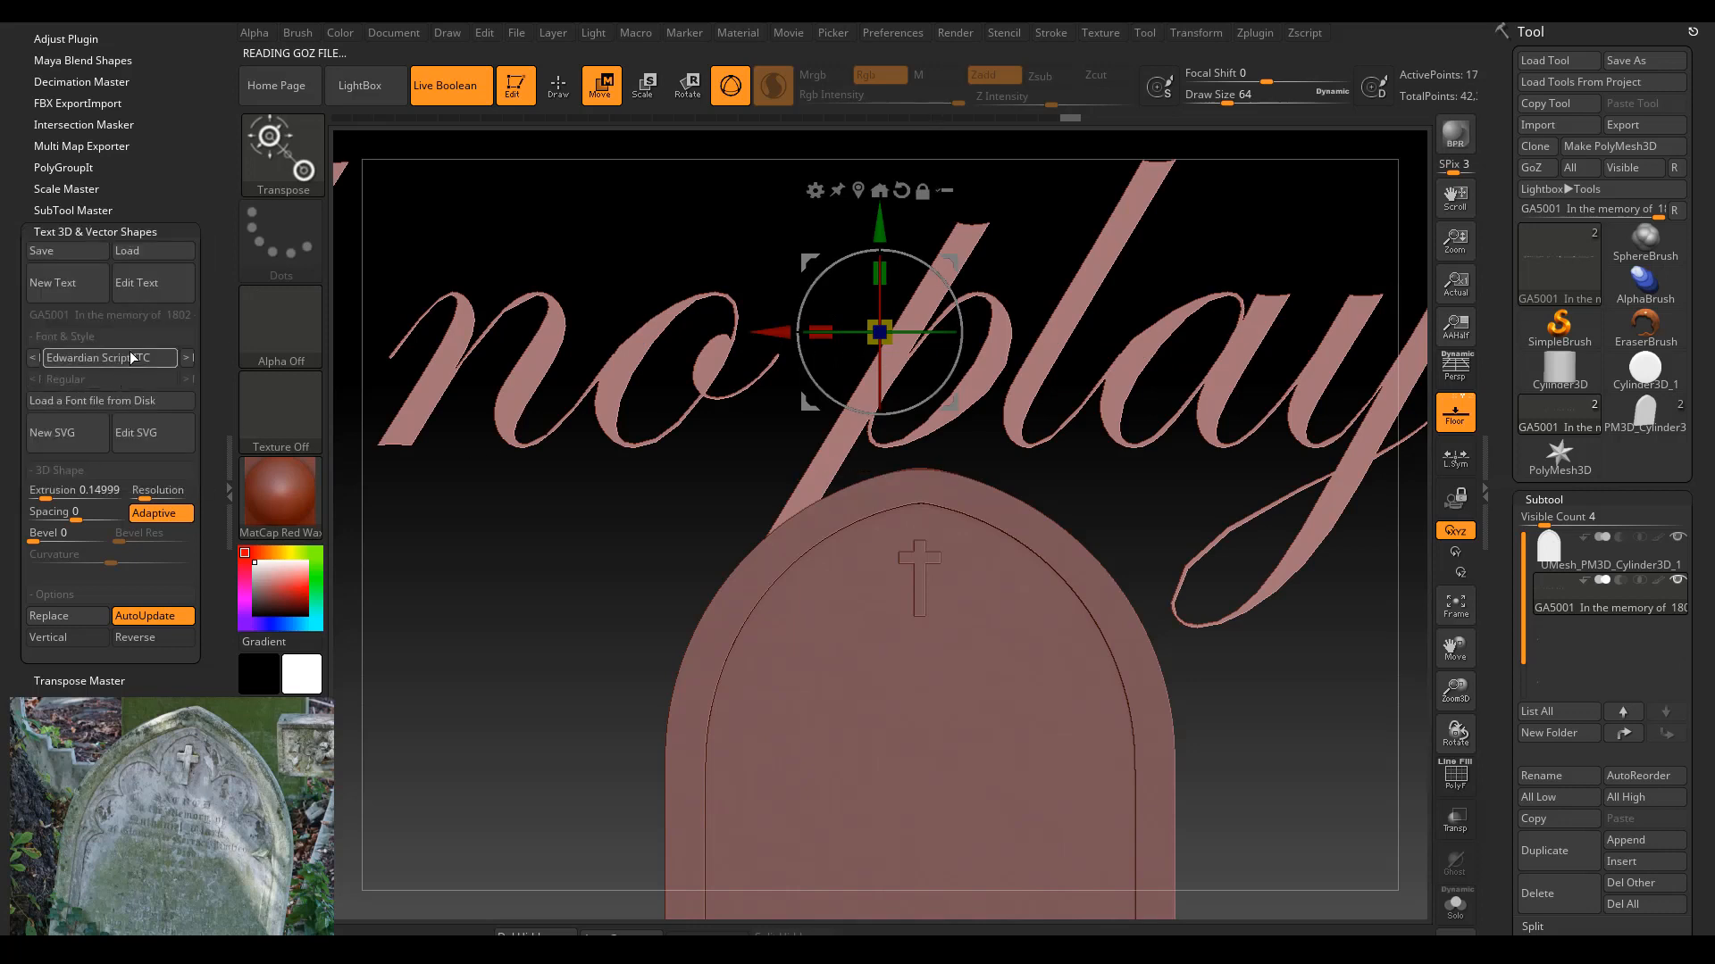
click(133, 351)
click(130, 357)
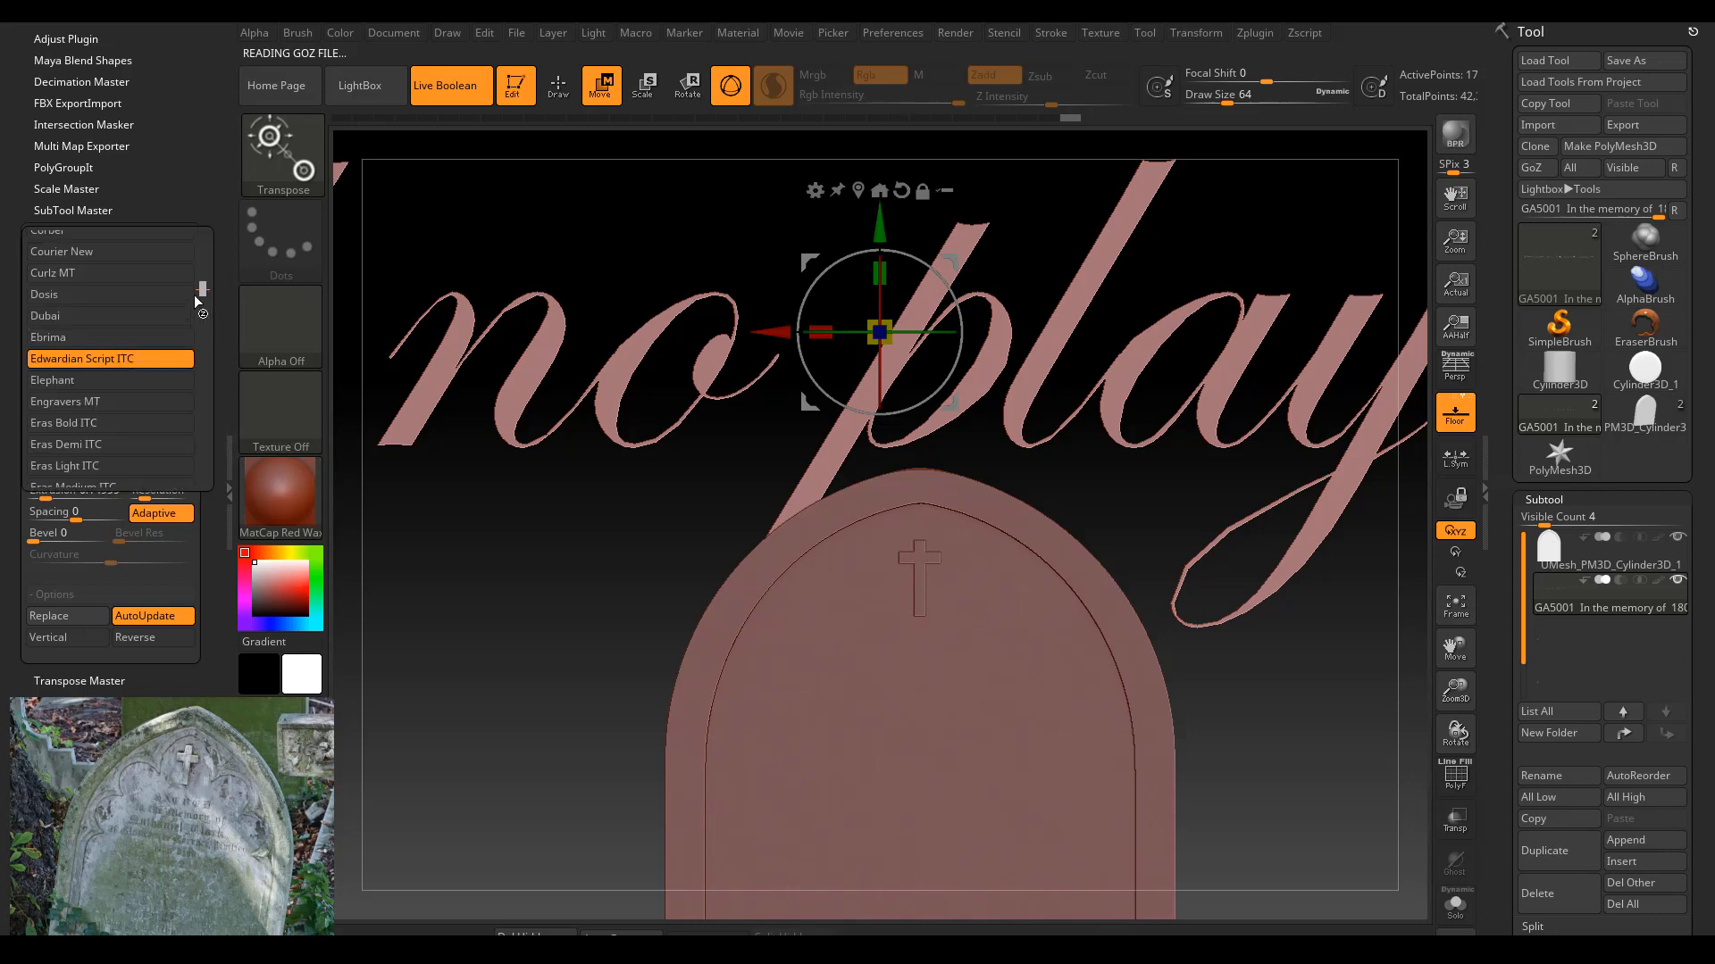
scroll(200, 296, down, 1)
drag(203, 295, 215, 409)
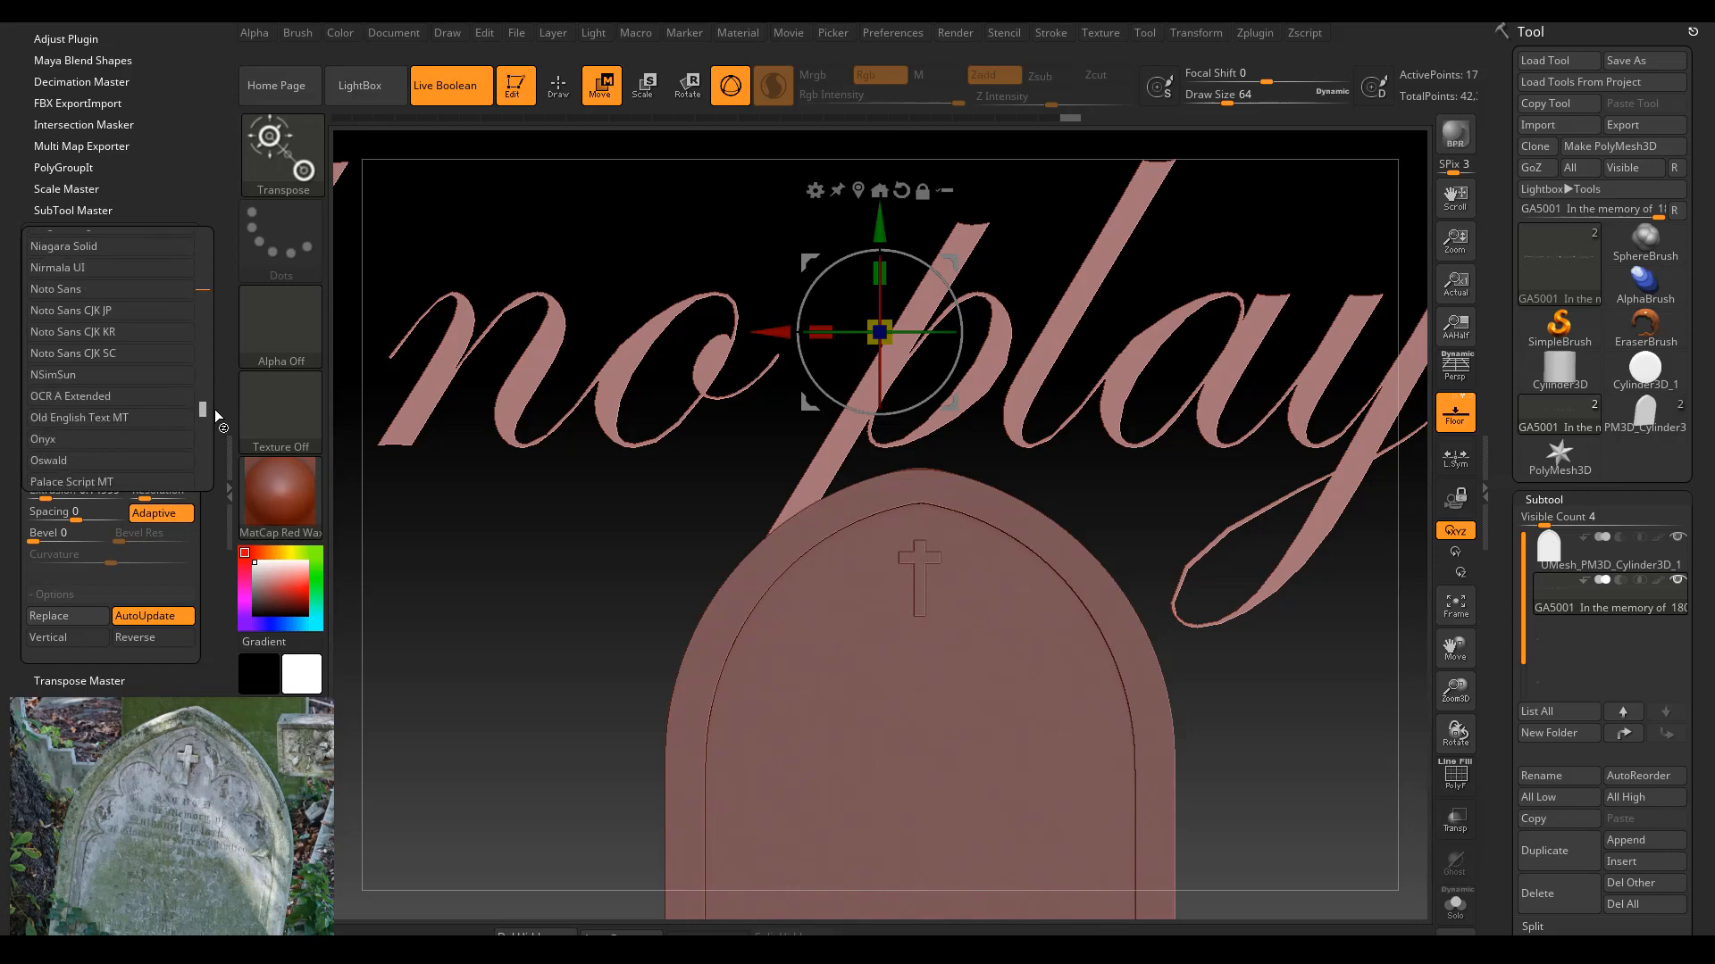
click(147, 412)
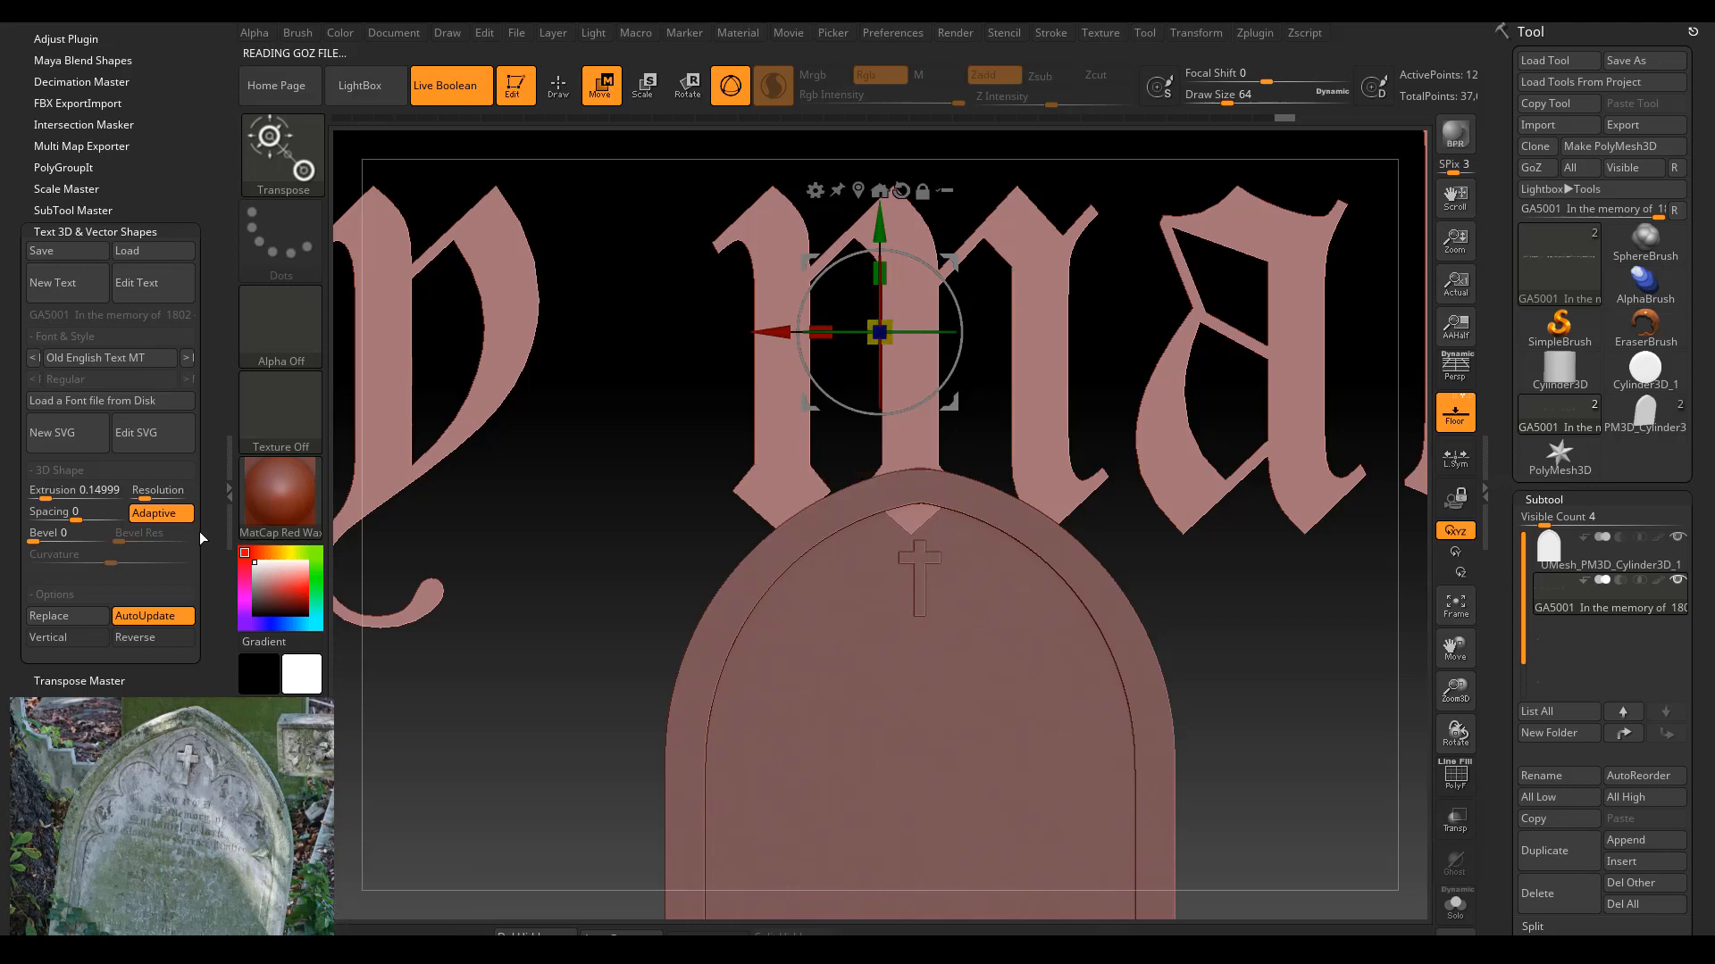
Bevel the inscription's lettering, trying a Bevel of 12 and settling on 6.
click(36, 539)
text(12)
key(Return)
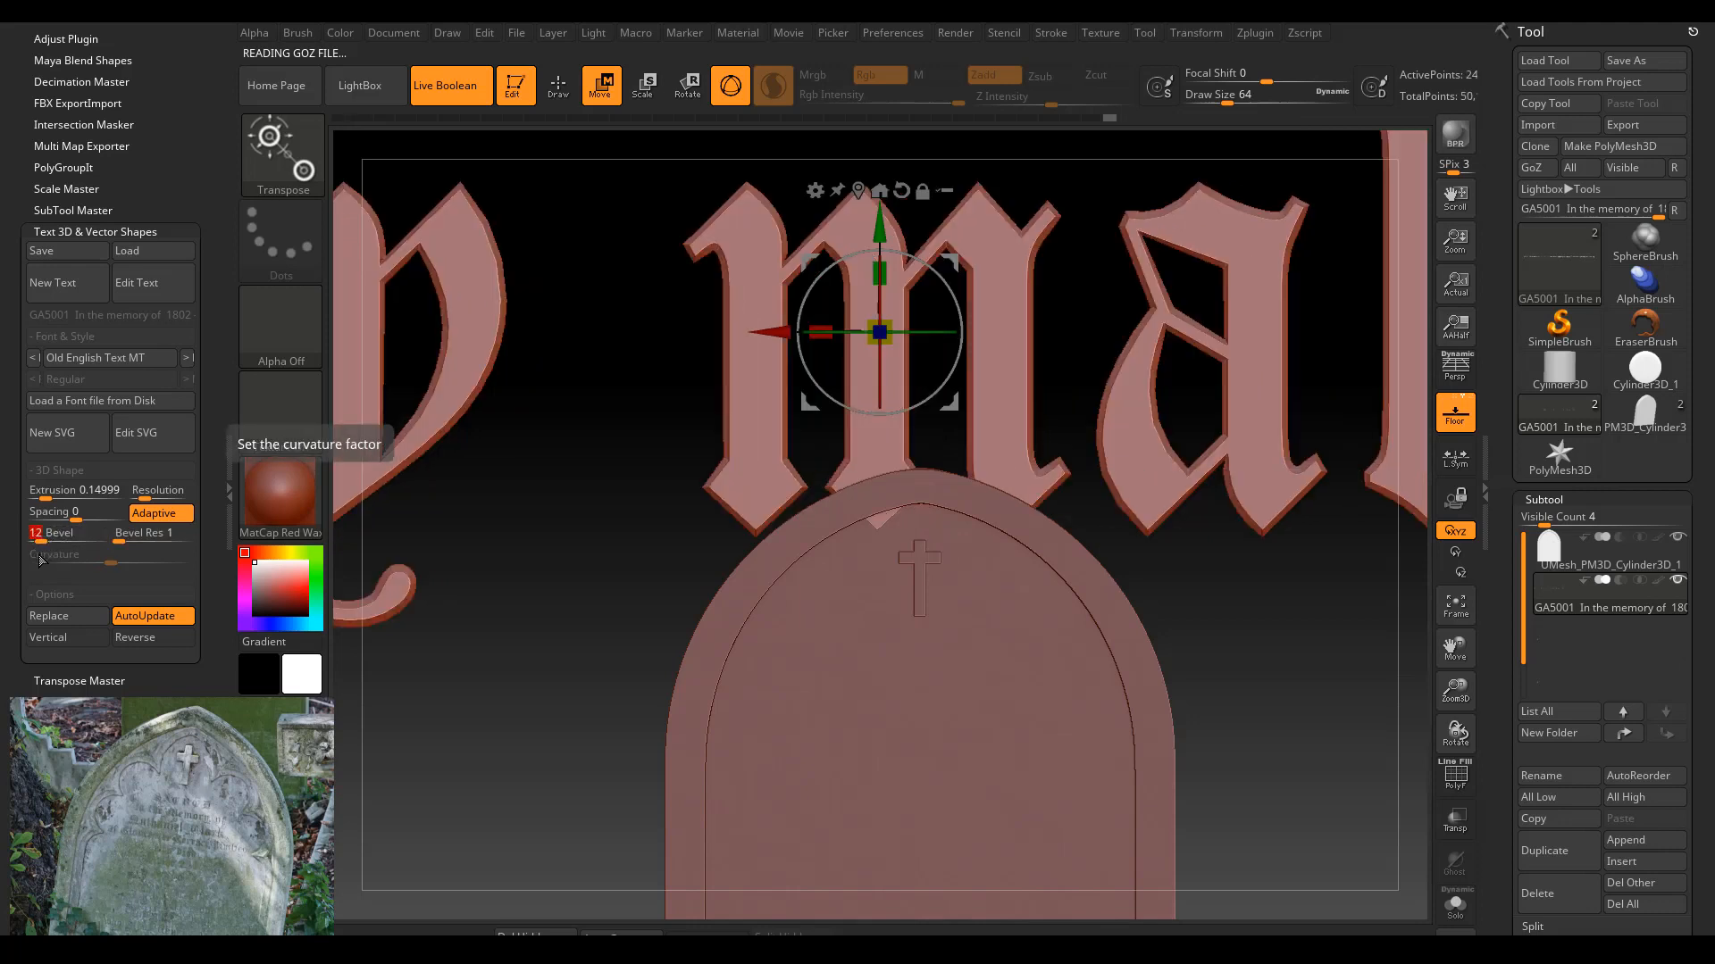
click(37, 543)
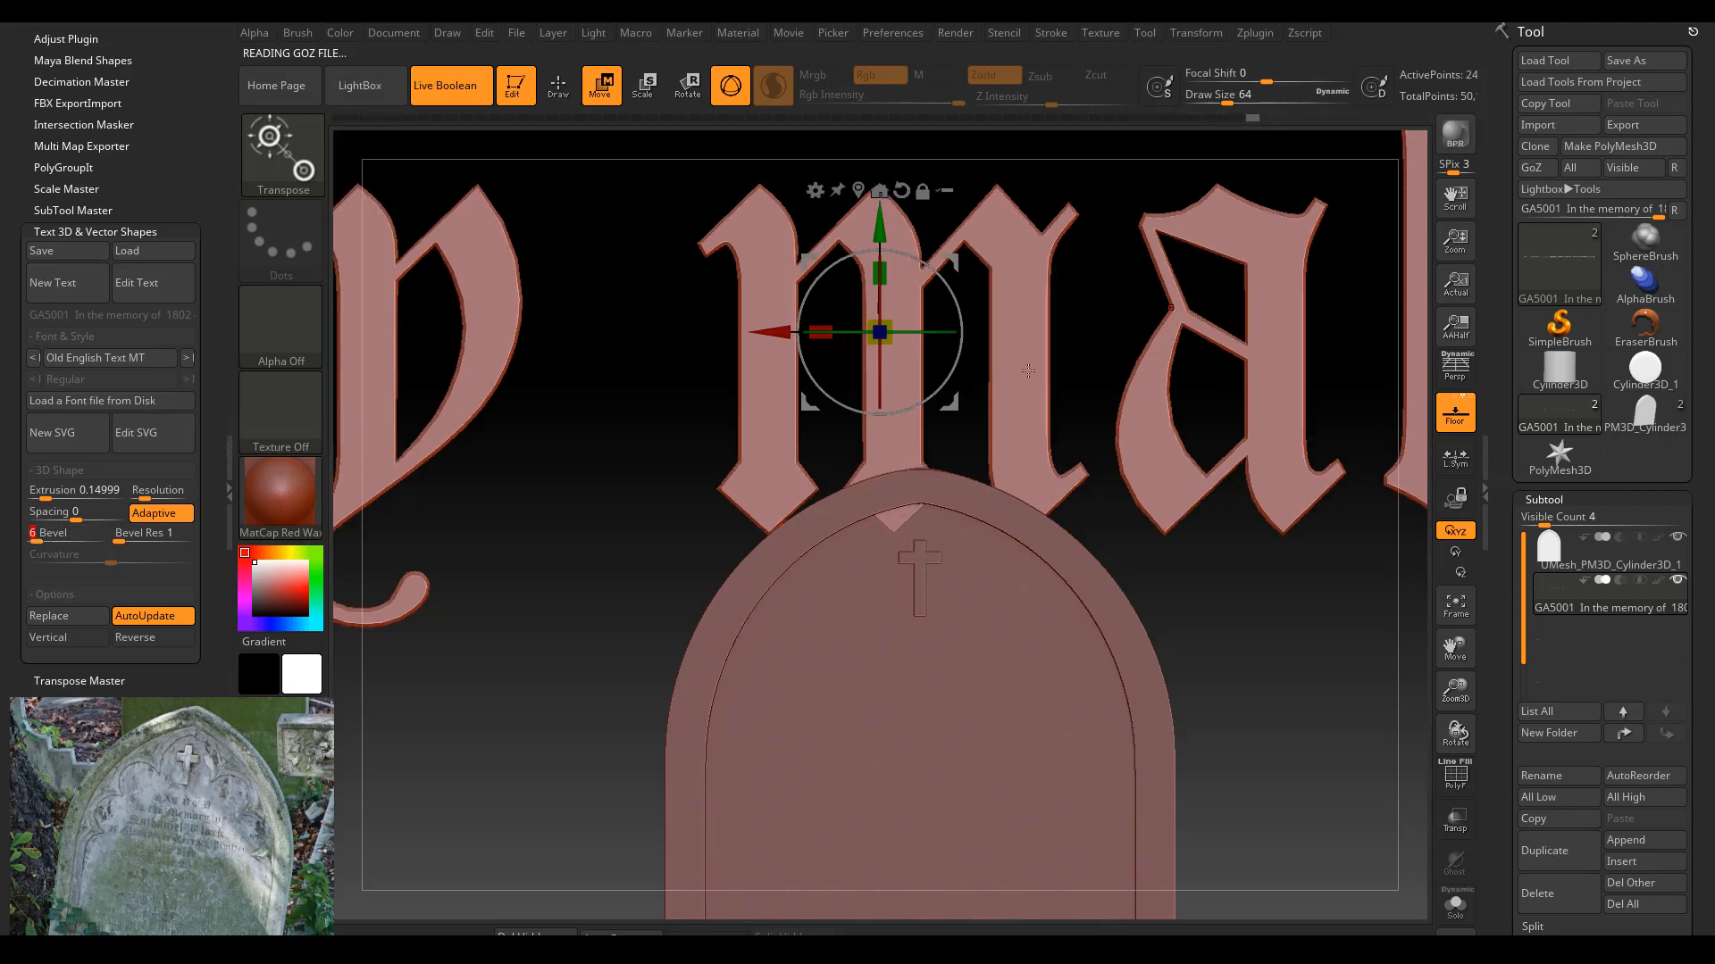
Scale the beveled inscription down slightly and frame the whole text in view.
drag(880, 332, 849, 340)
drag(1043, 670, 1043, 662)
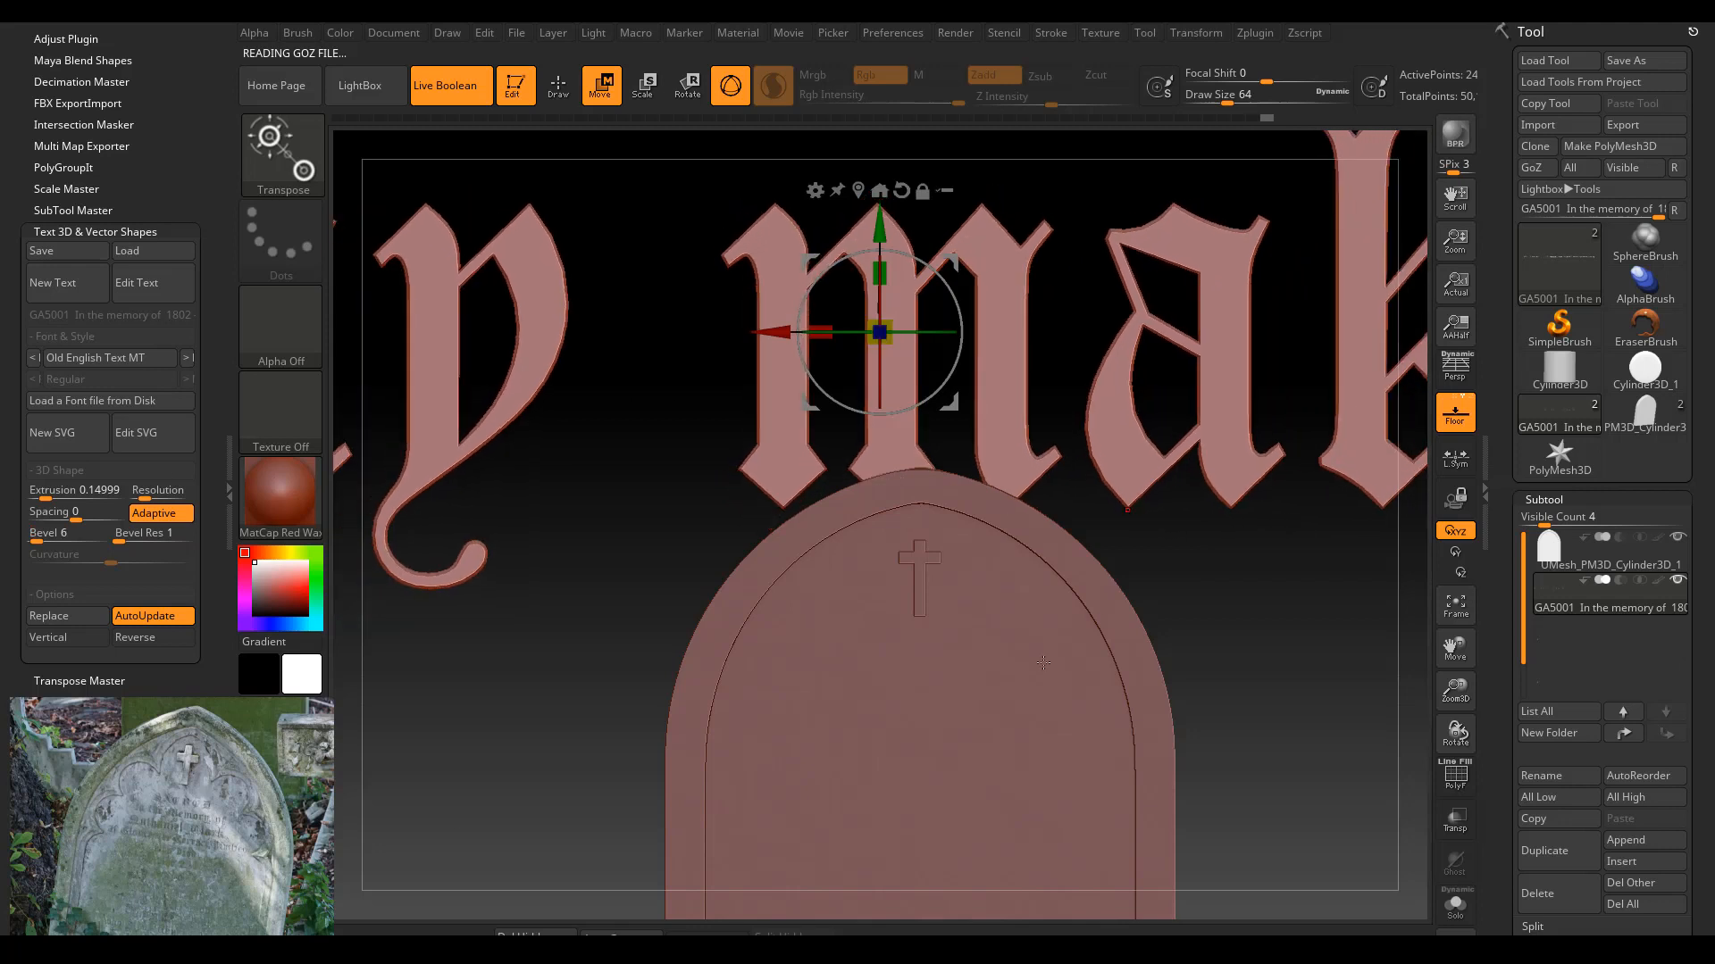
drag(880, 333, 1132, 473)
click(1455, 603)
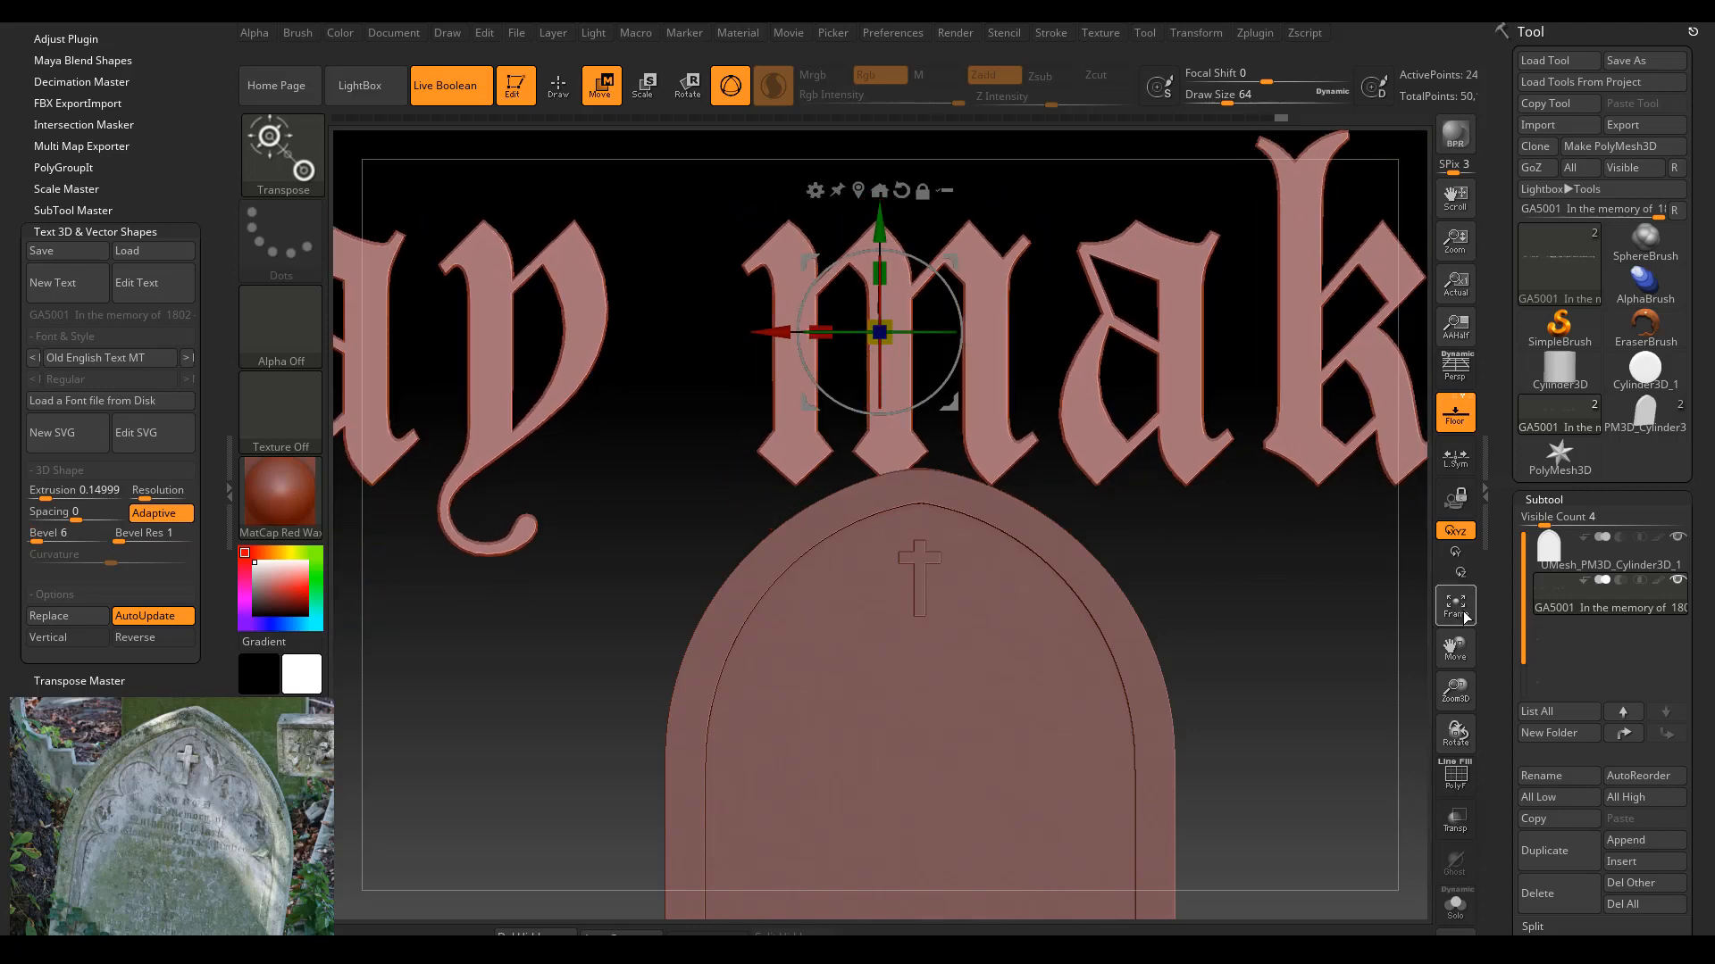
drag(880, 509, 675, 540)
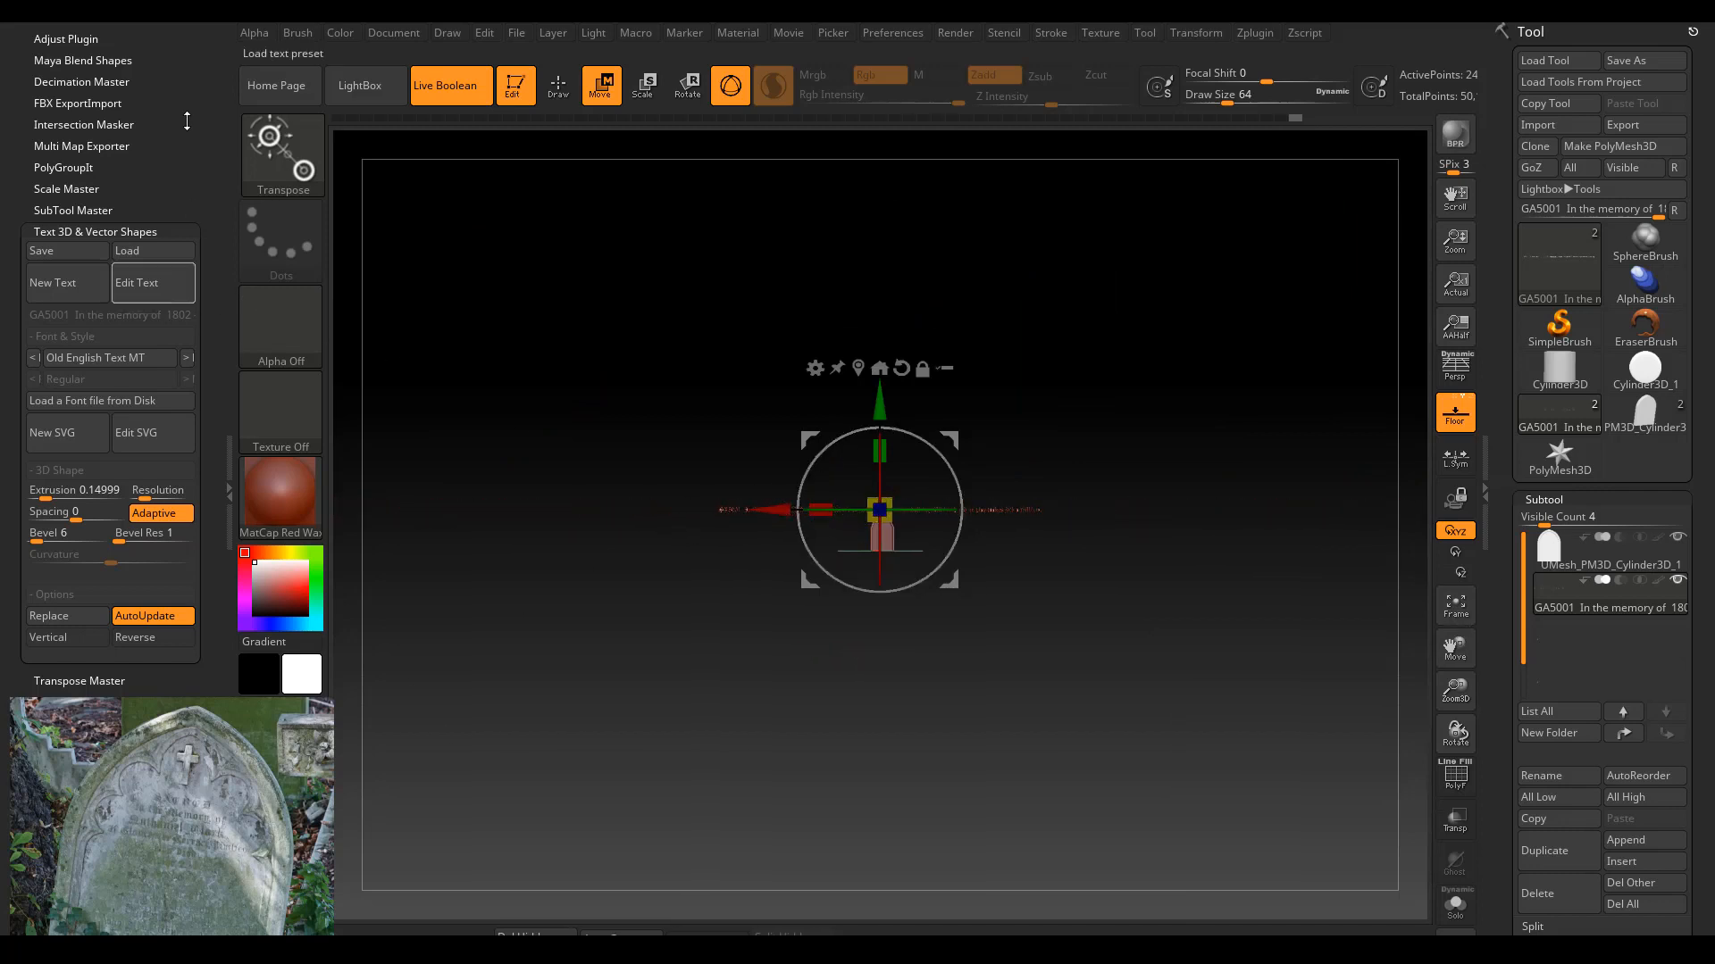
Remove the docked Zplugin palette and collapse its empty tray to widen the canvas.
drag(156, 139, 153, 265)
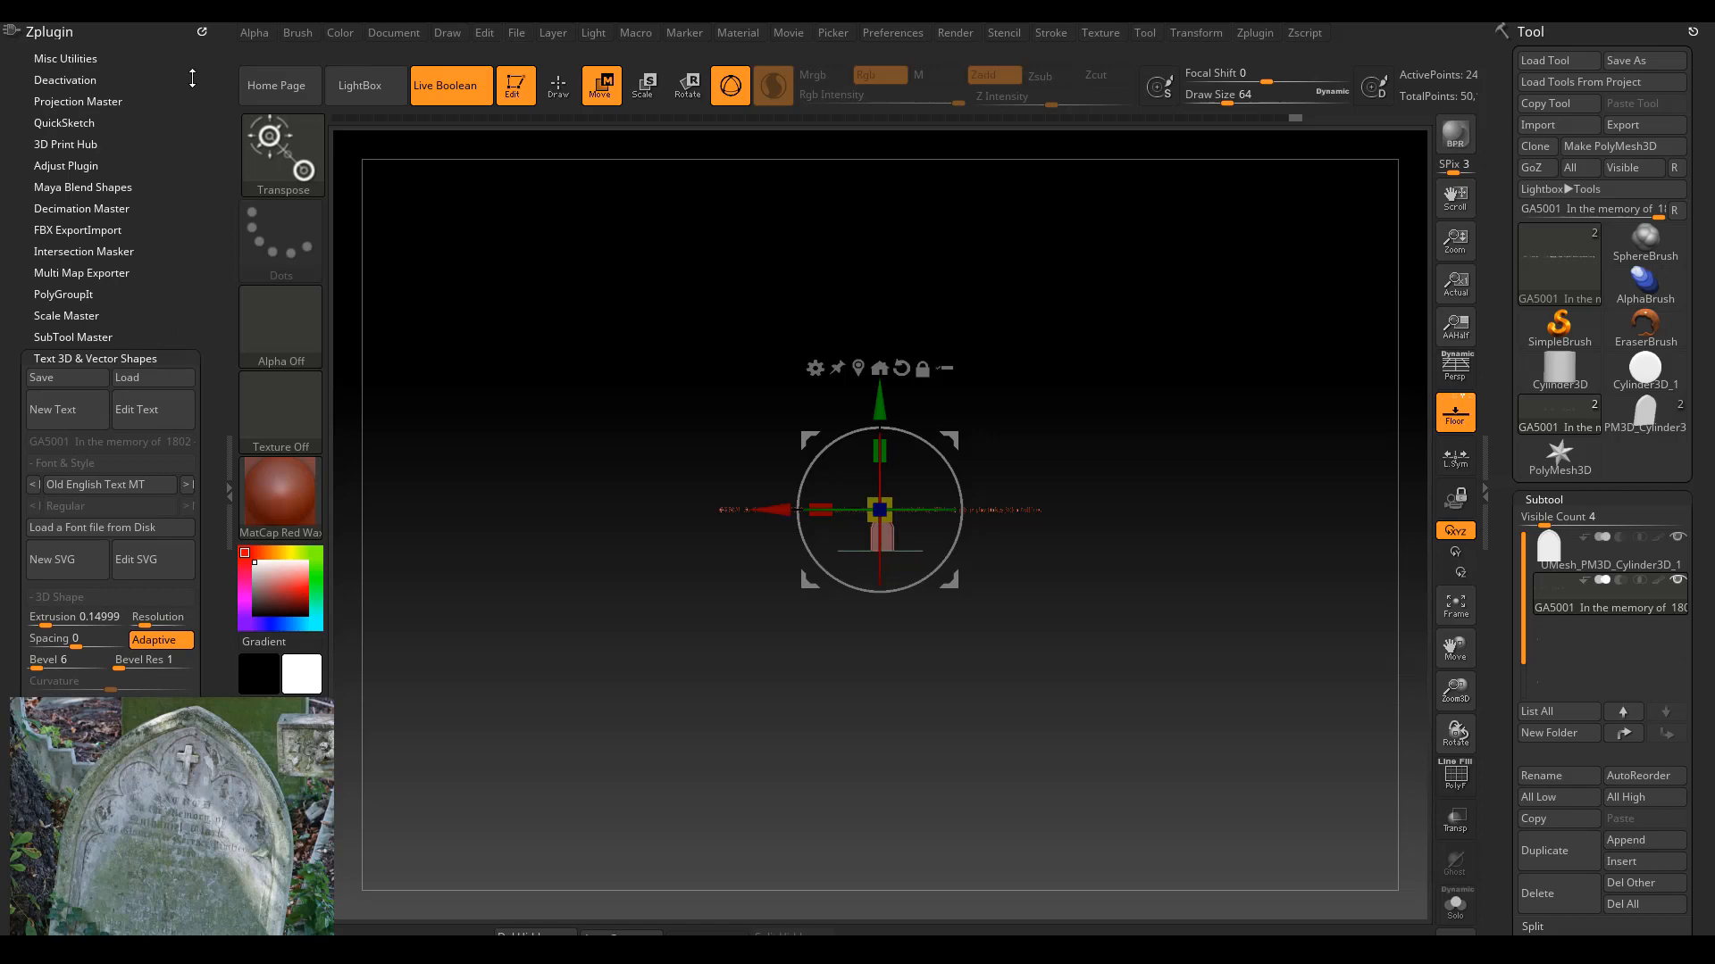
click(198, 33)
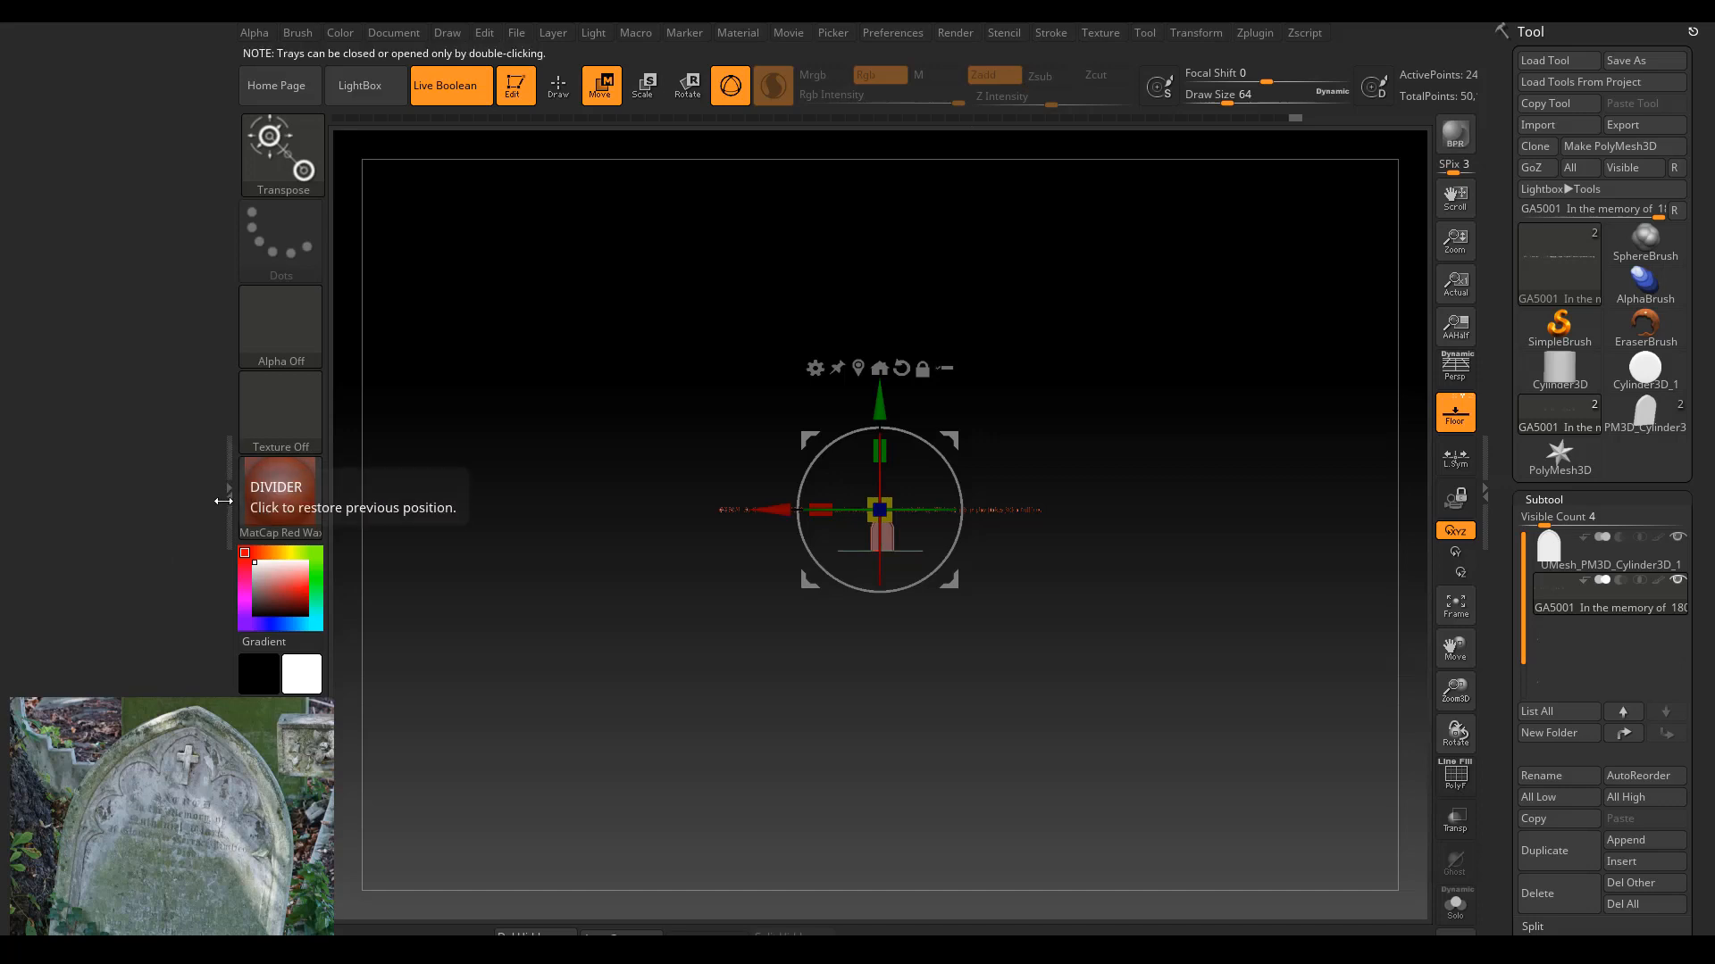
drag(226, 494, 16, 488)
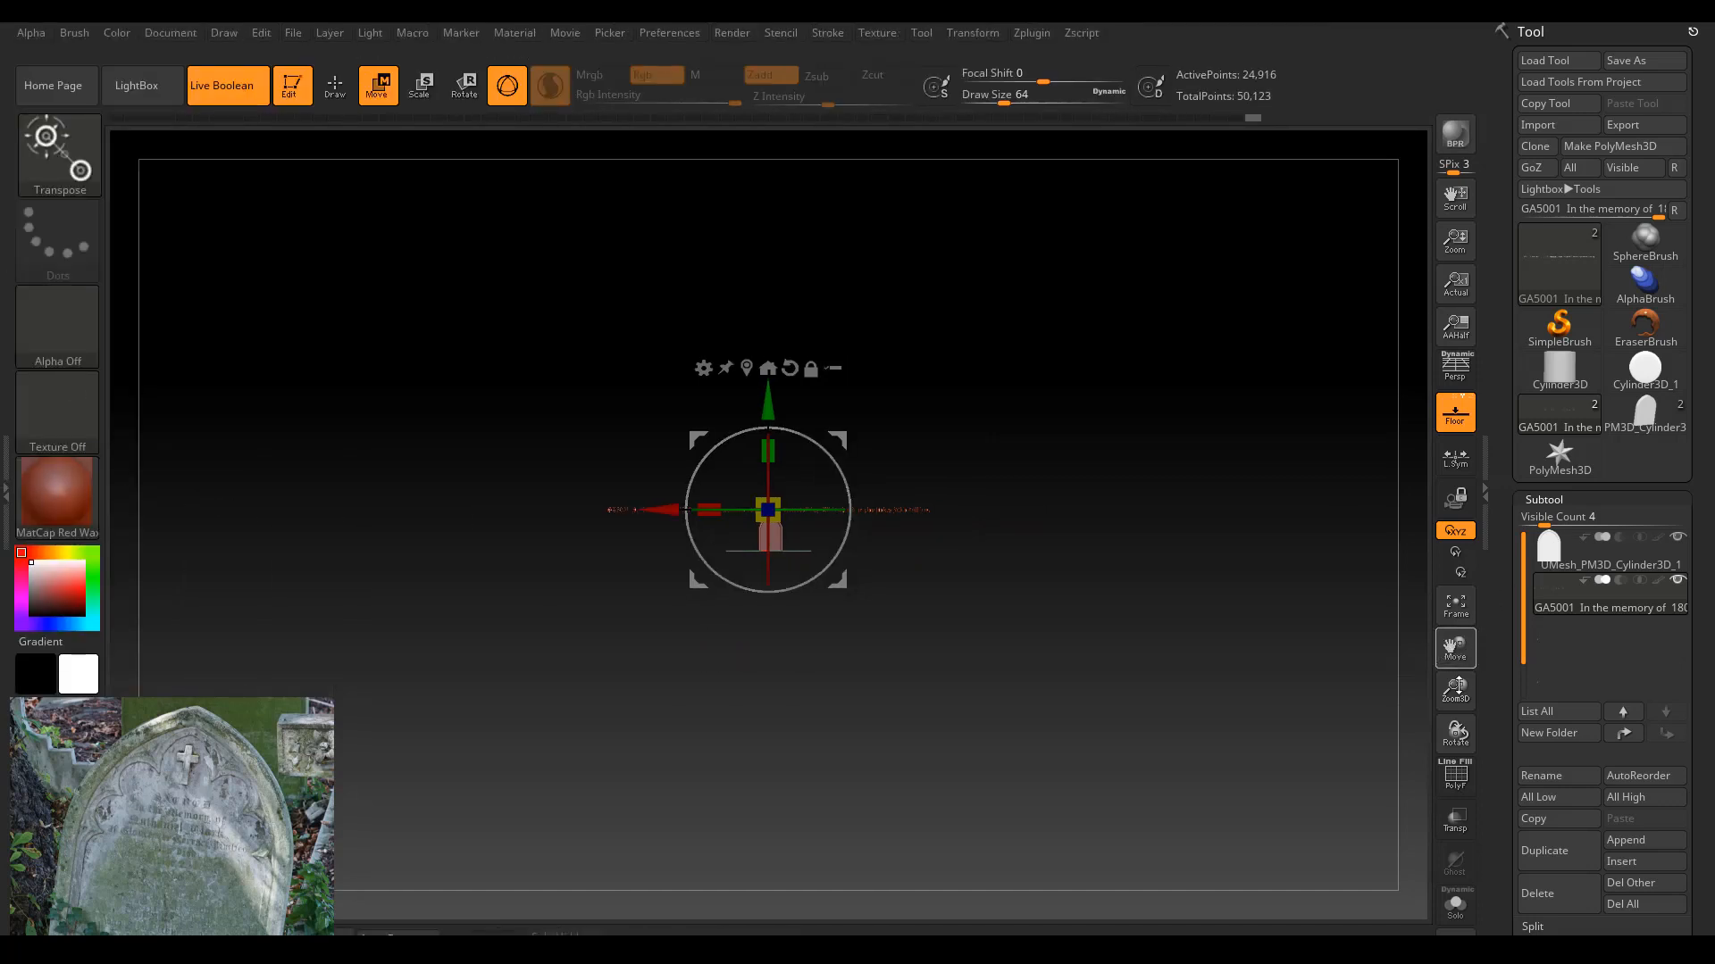
Scale the inscription down uniformly until it spans a little over three times the gravestone's width.
drag(1459, 690, 1457, 795)
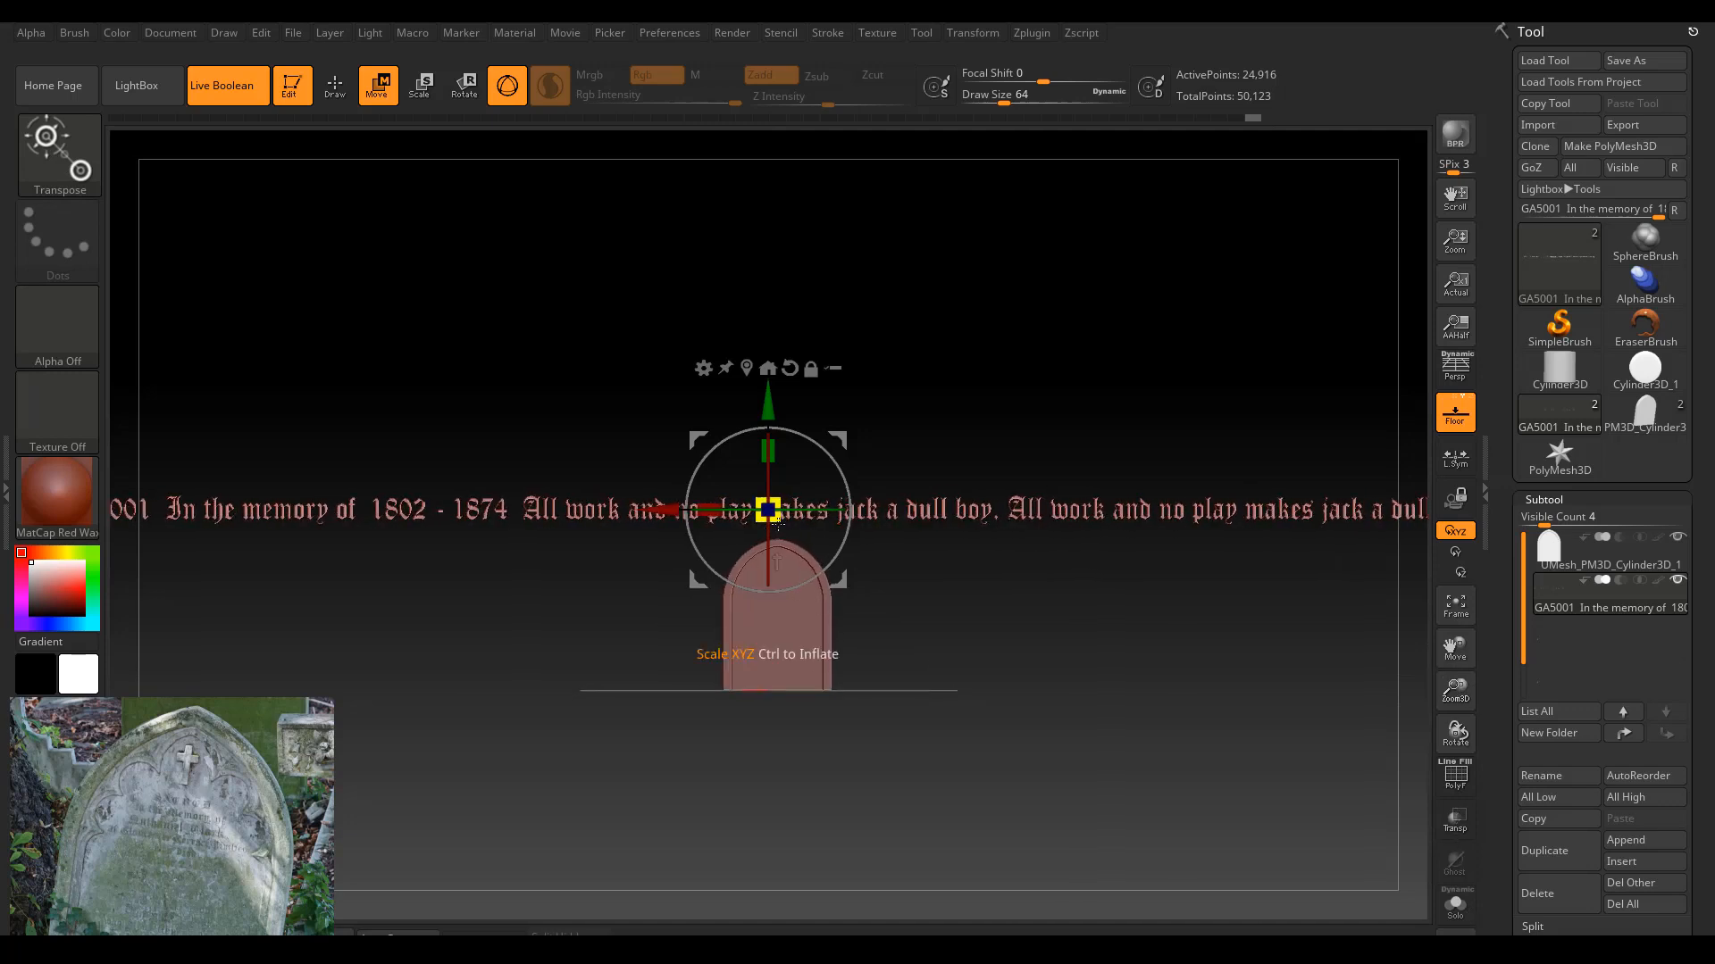
drag(778, 518, 563, 386)
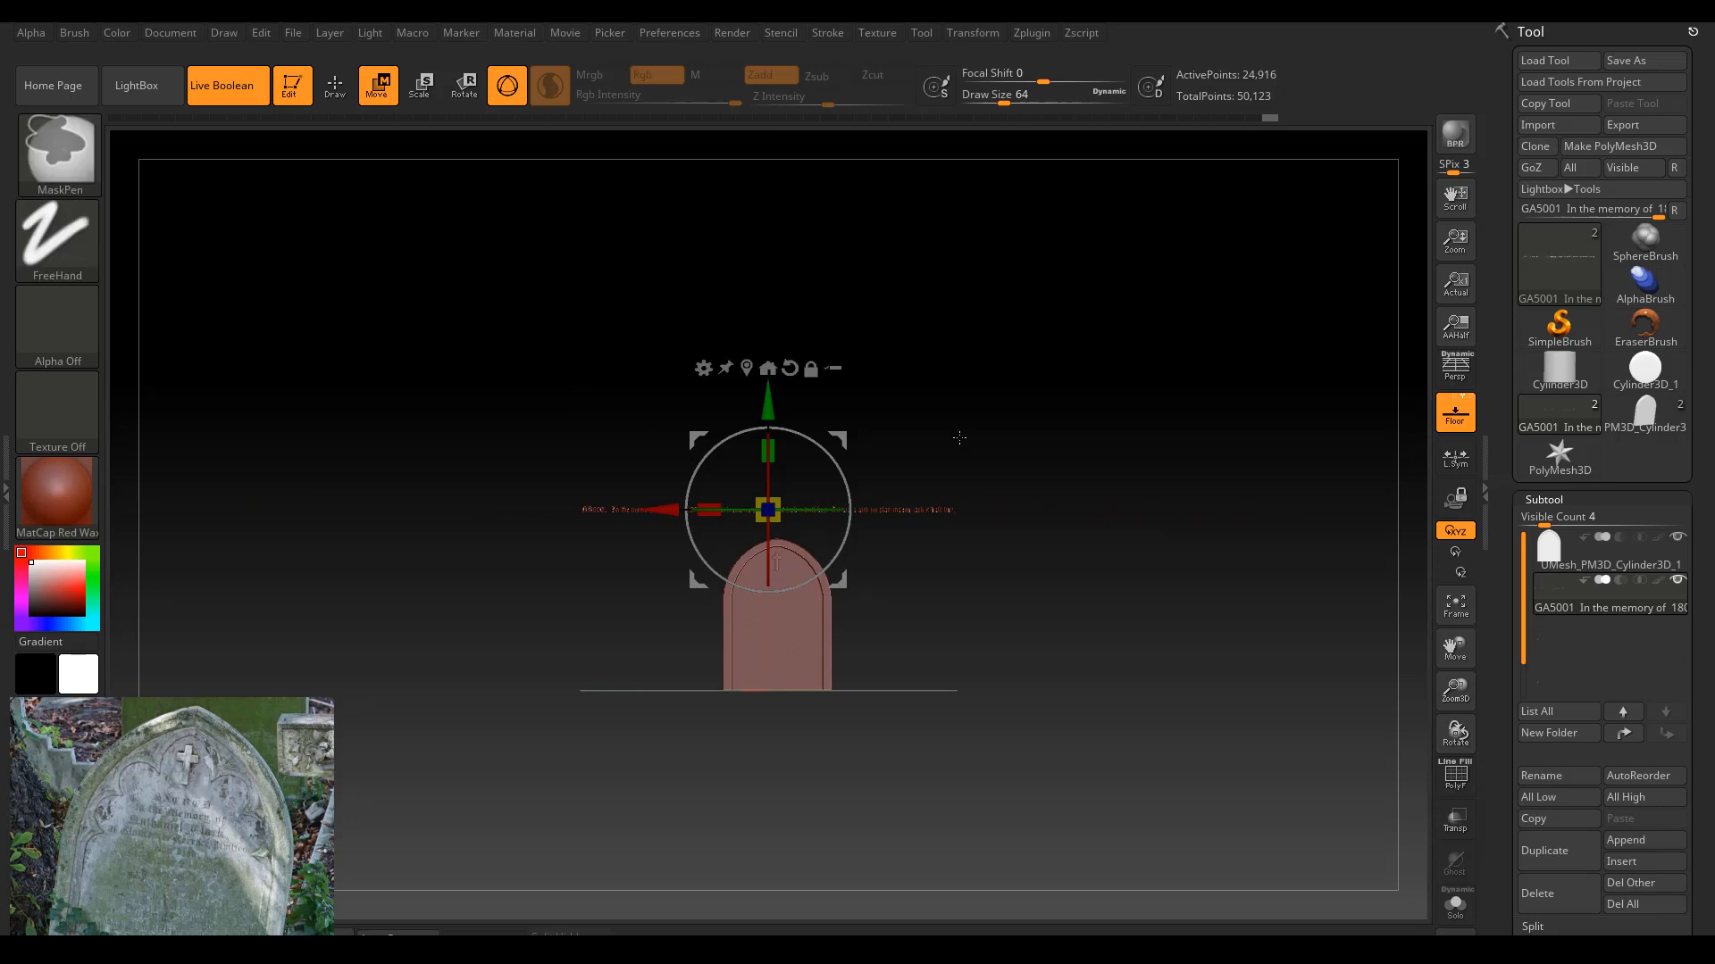
key(ctrl+z)
ctrl+right_drag(1602, 513, 1607, 563)
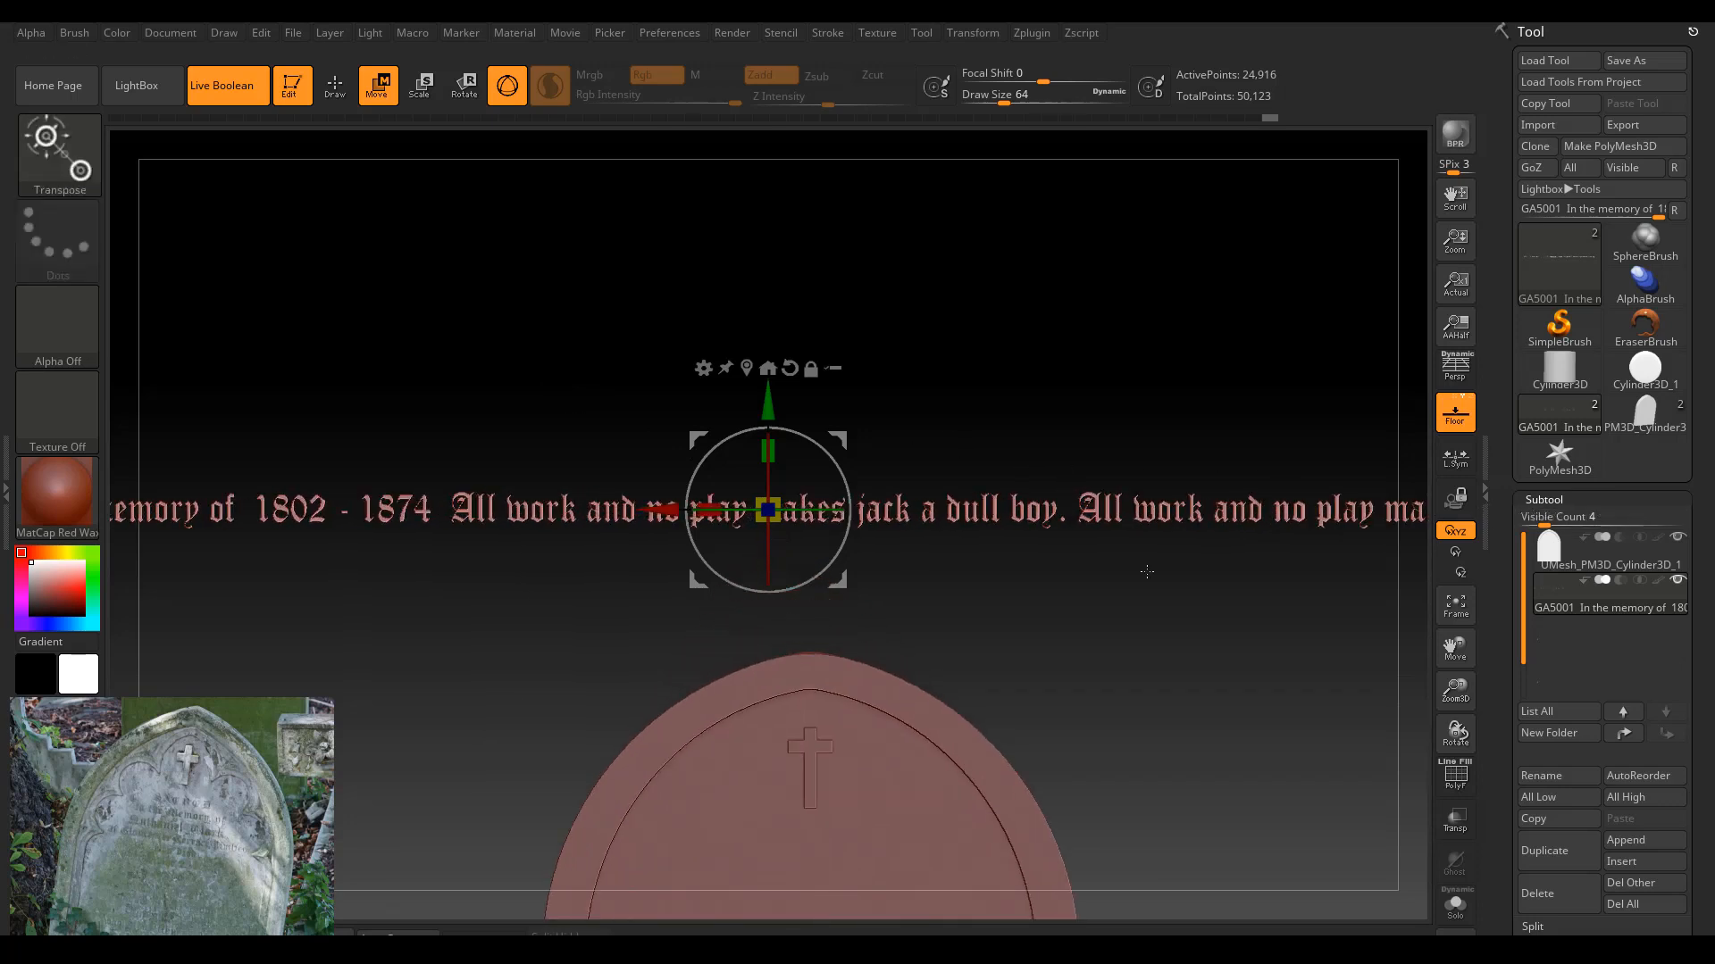
drag(768, 514, 761, 509)
key(ctrl+z)
key(ctrl+z)
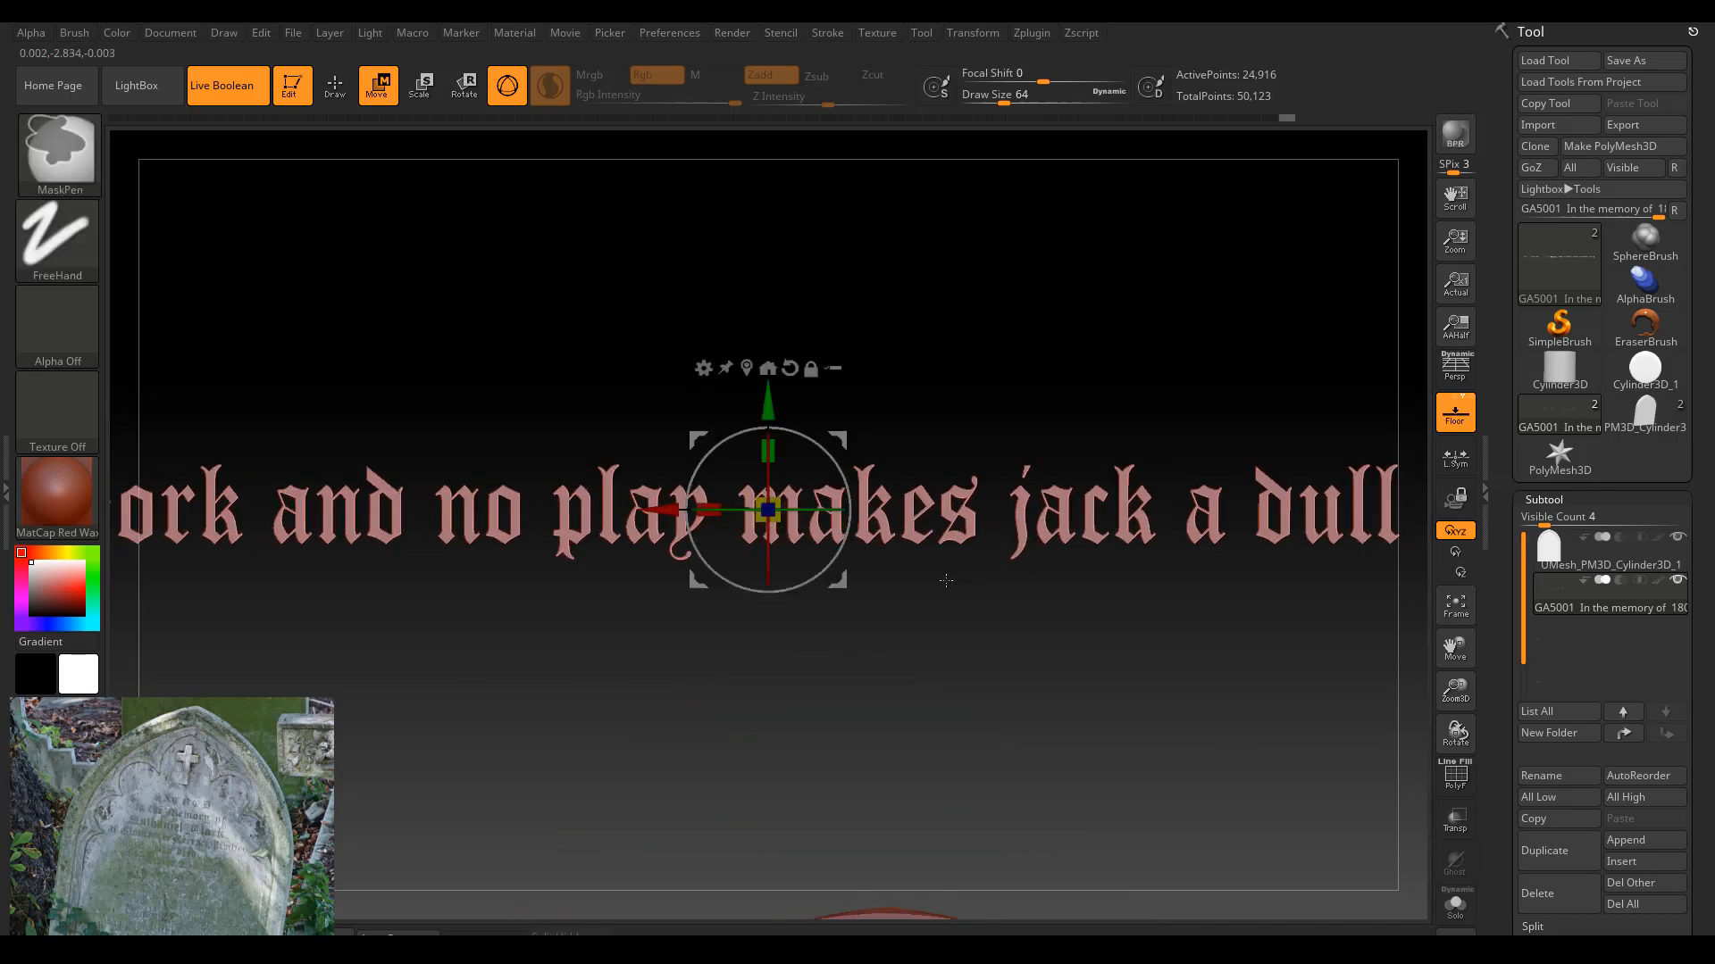
key(ctrl+z)
key(ctrl+z)
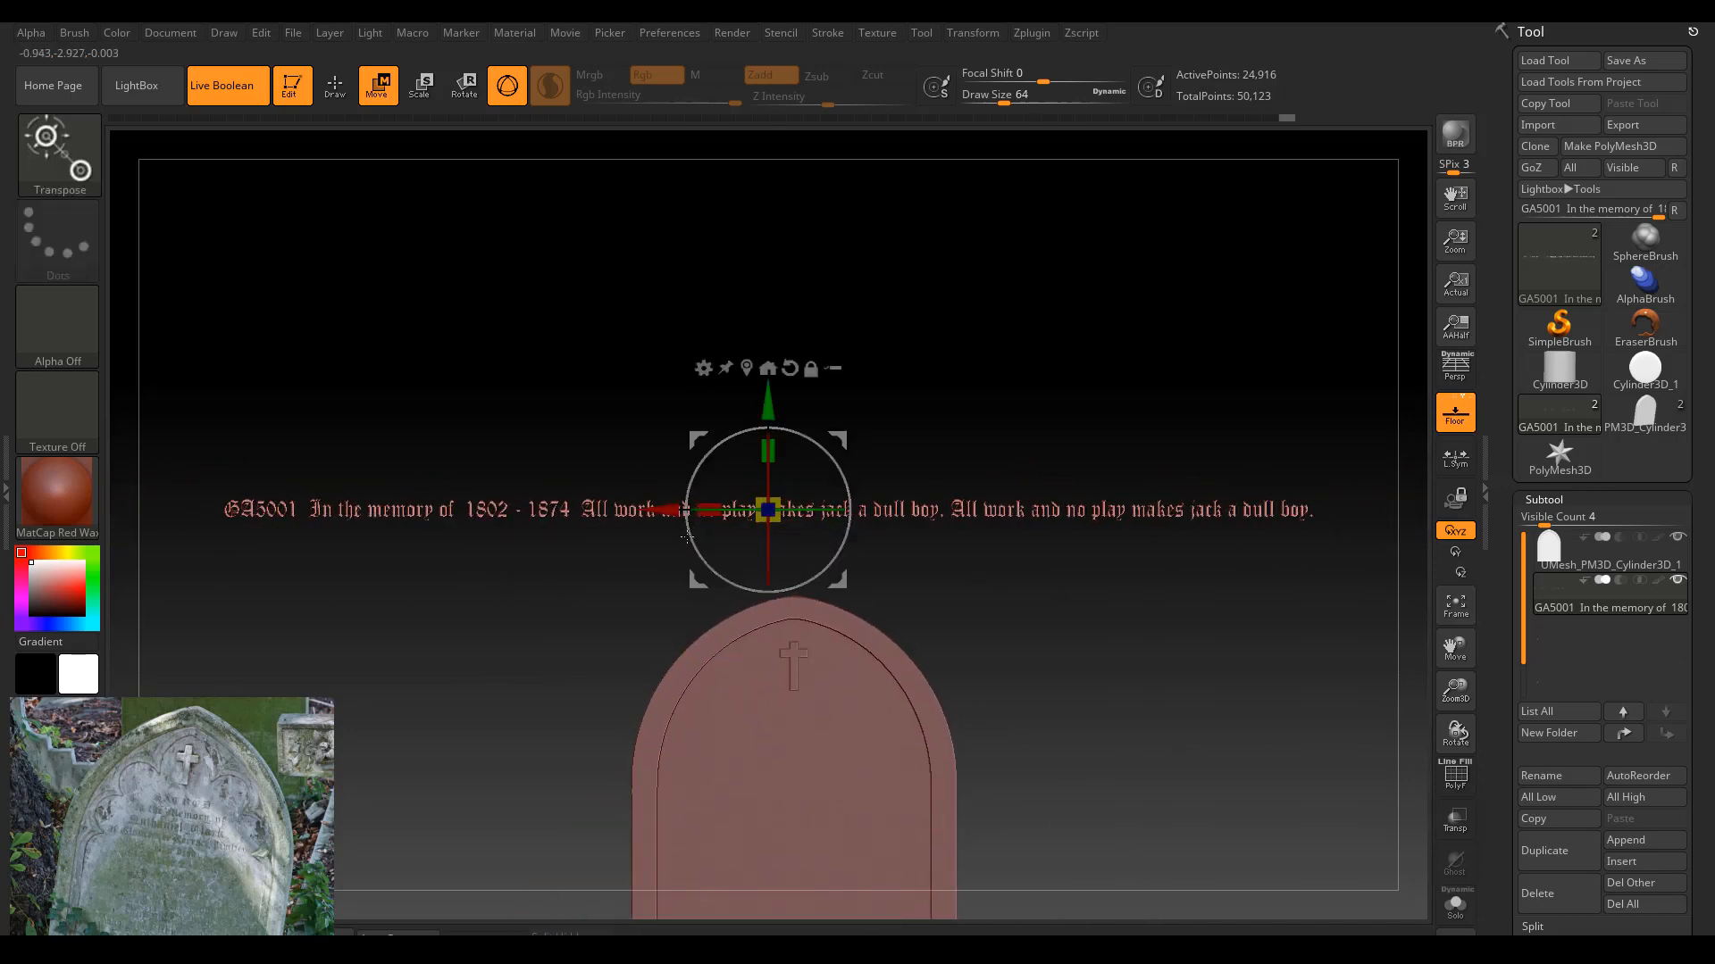
Mask the "GA5001" part at the start of the inscription.
key(ctrl)
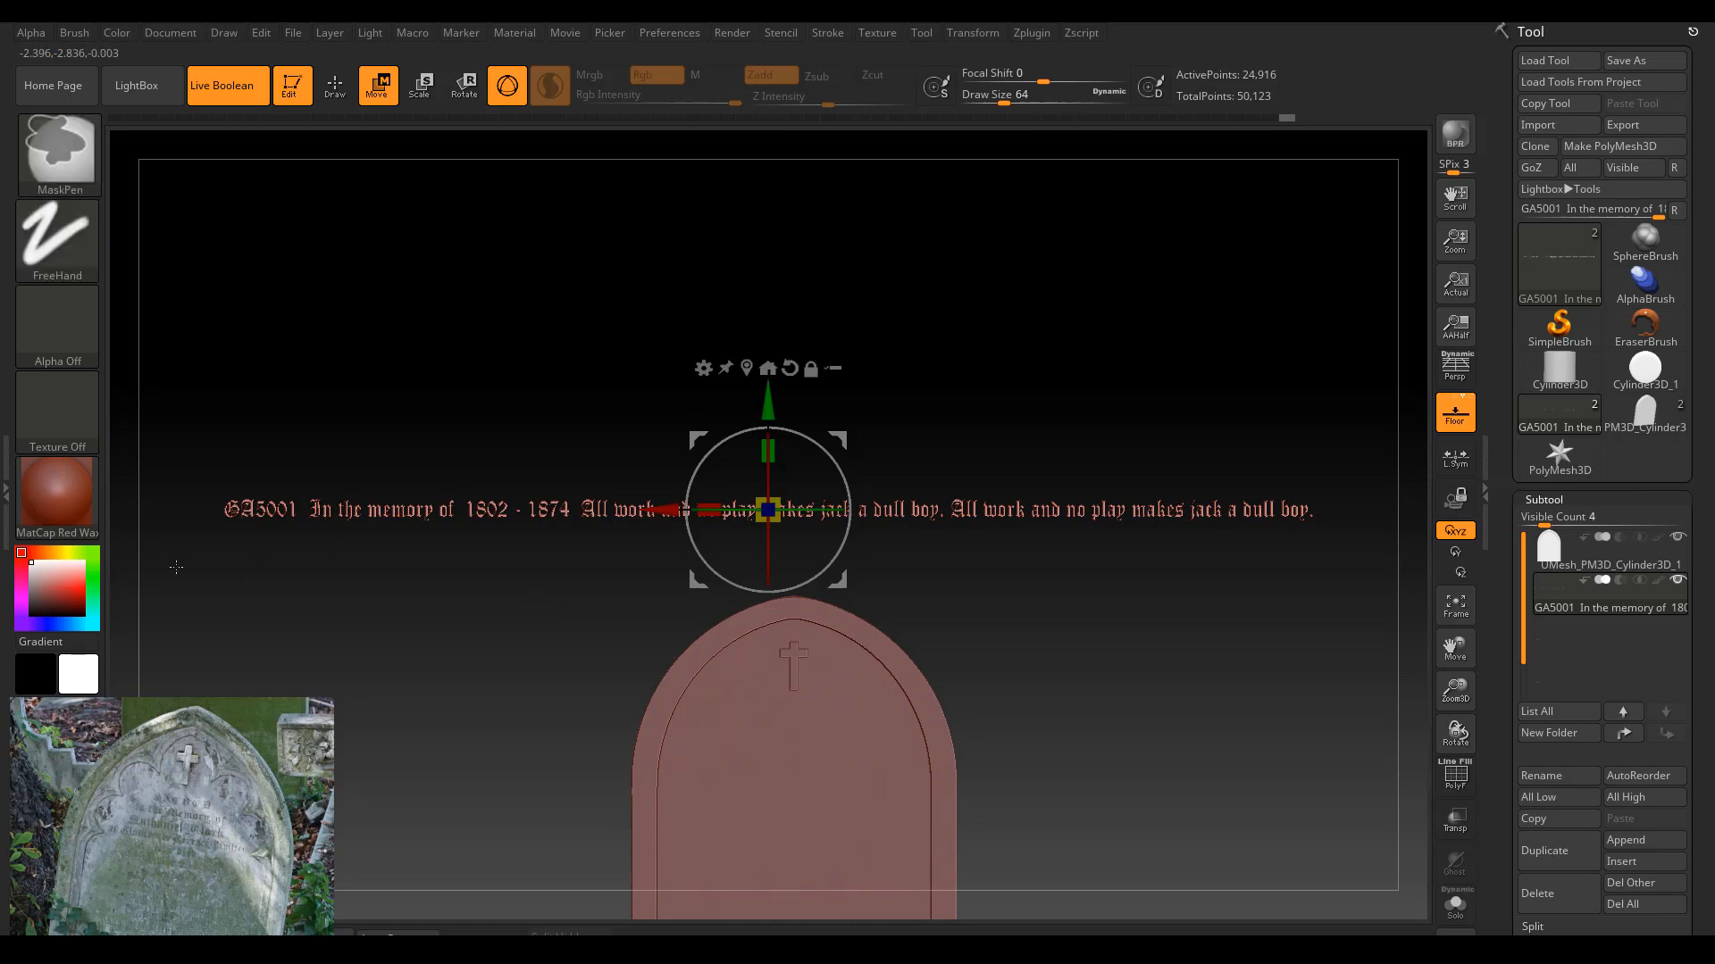
mouse_move(192, 562)
ctrl+mouse_down()
mouse_move(280, 420)
mouse_move(214, 398)
mouse_move(304, 402)
ctrl+mouse_up()
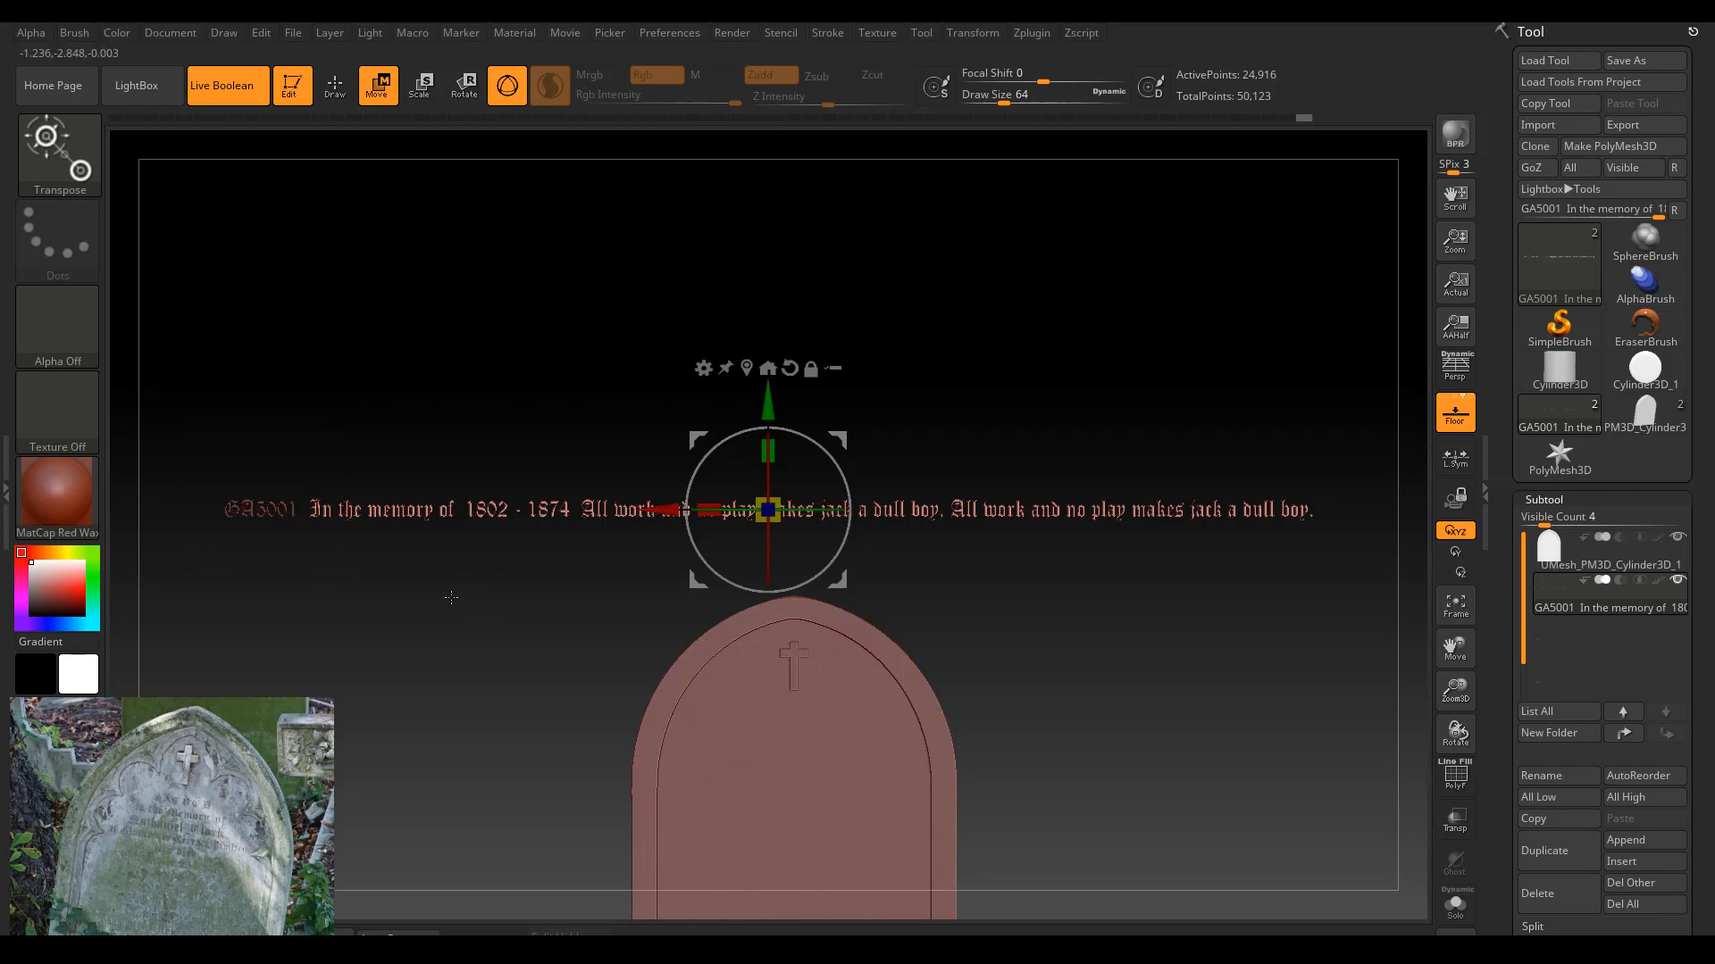
Invert the mask so only "GA5001" is free, and move that part down onto the gravestone below the cross.
key(ctrl)
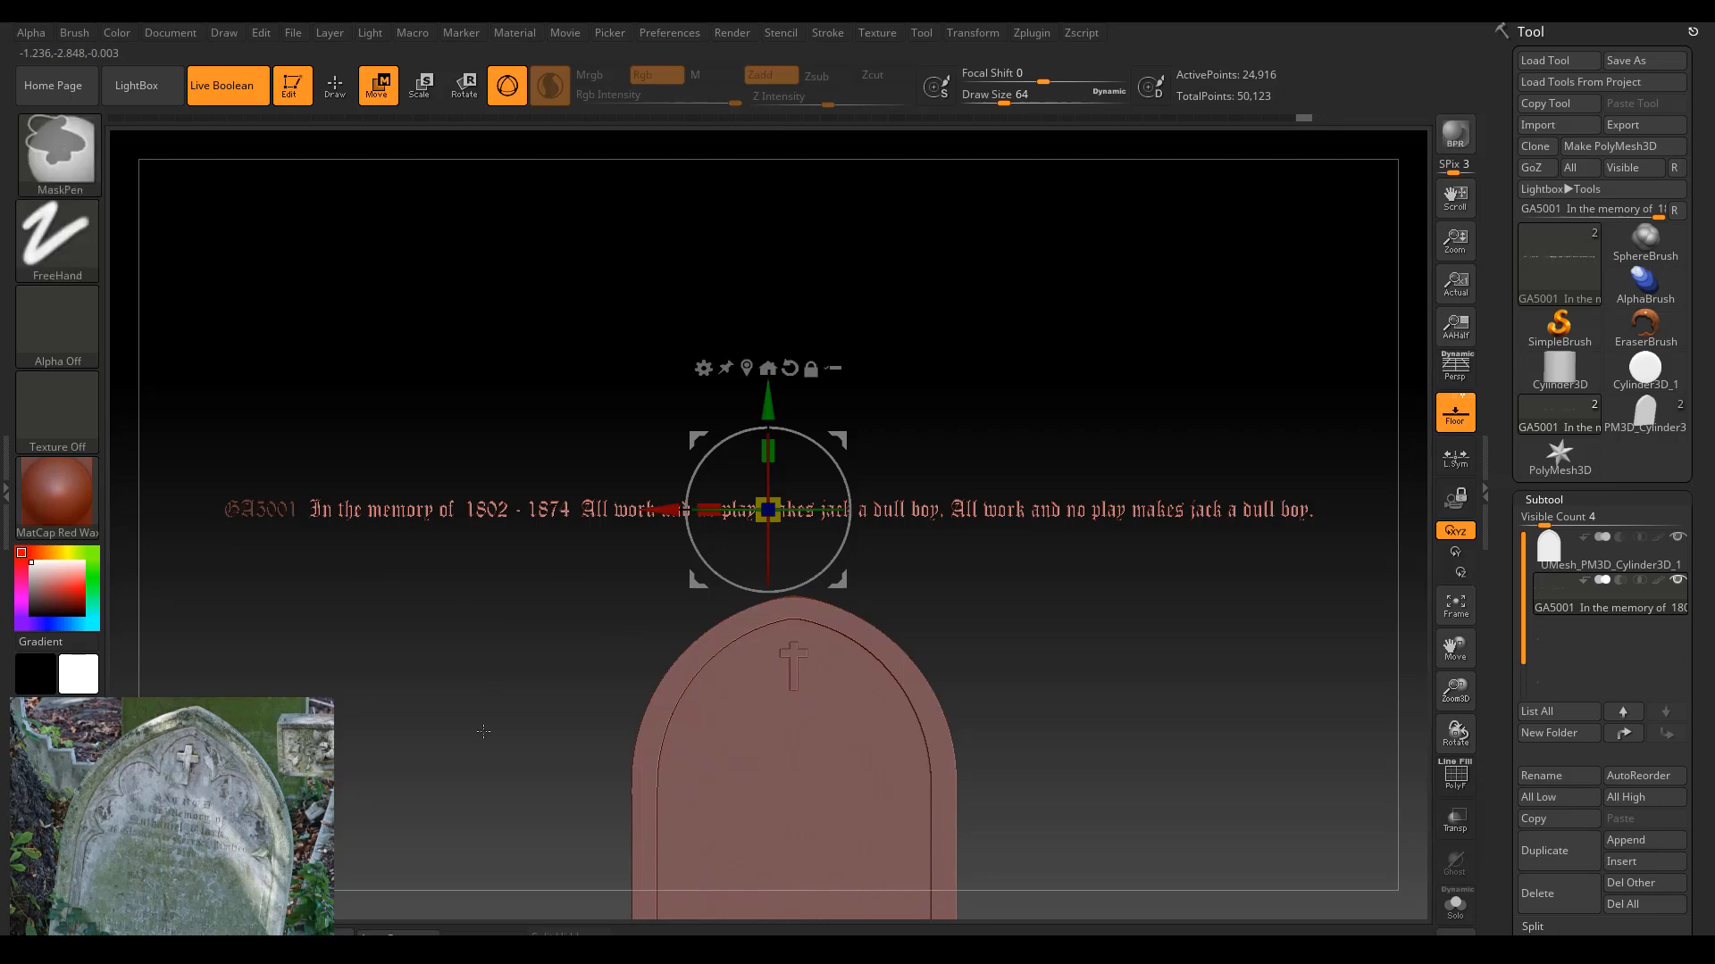
ctrl+click(419, 626)
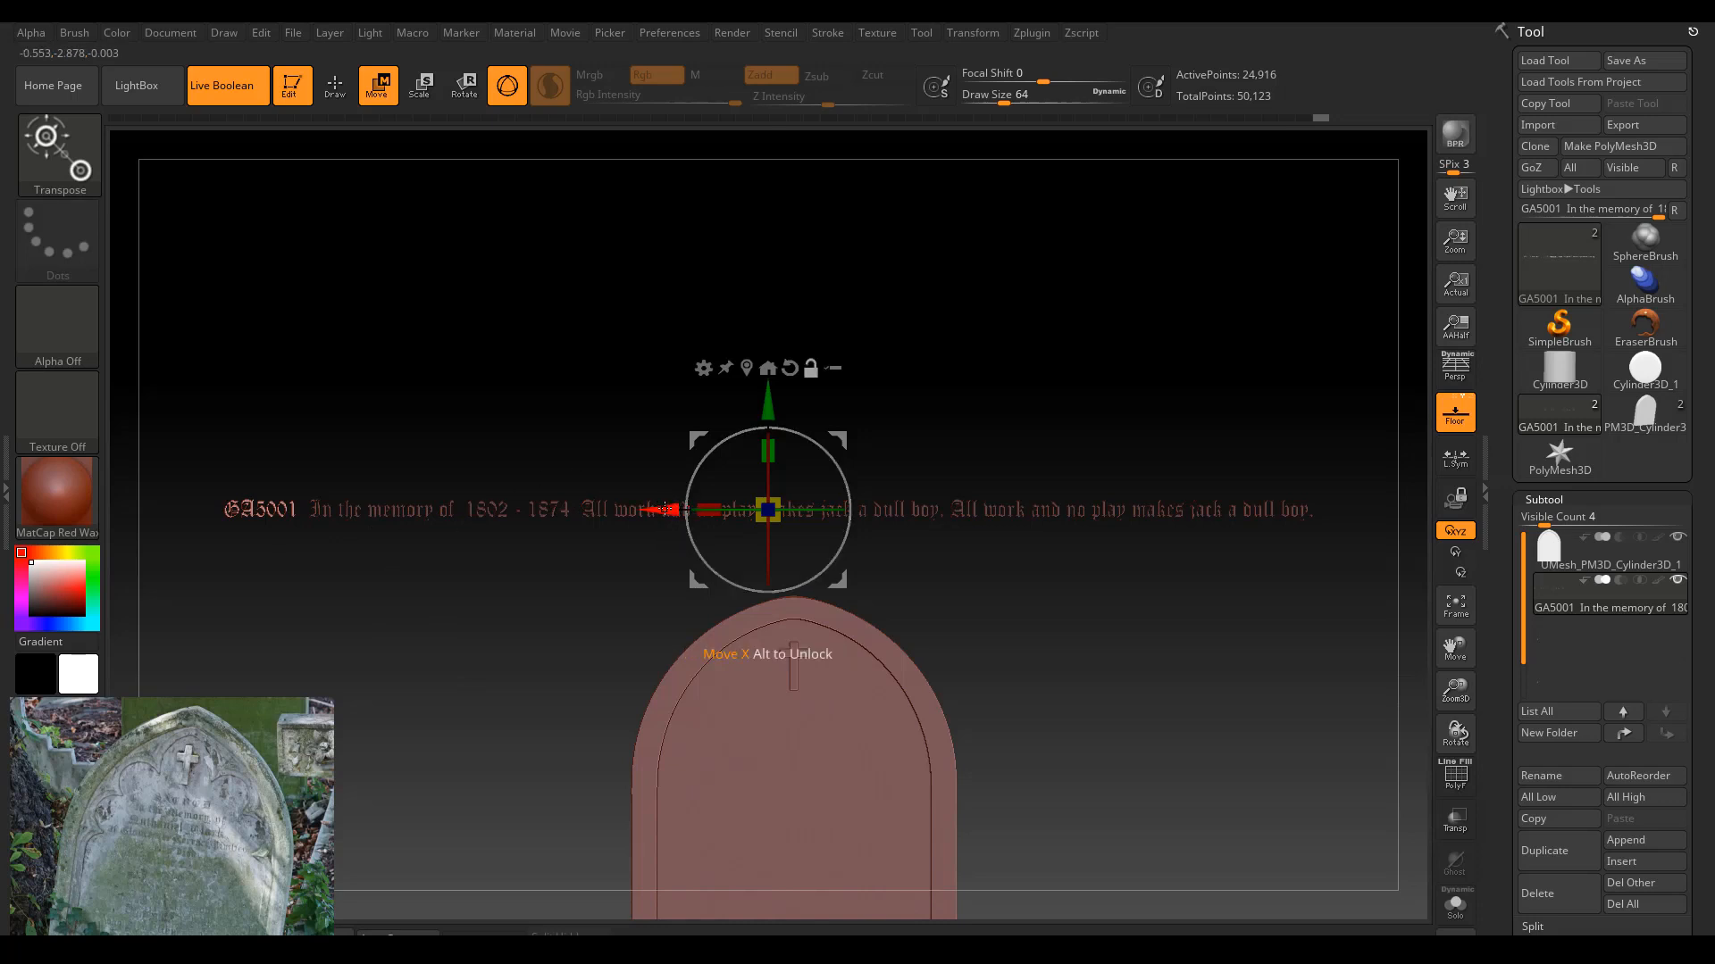
alt+drag(661, 509, 696, 508)
drag(806, 407, 758, 618)
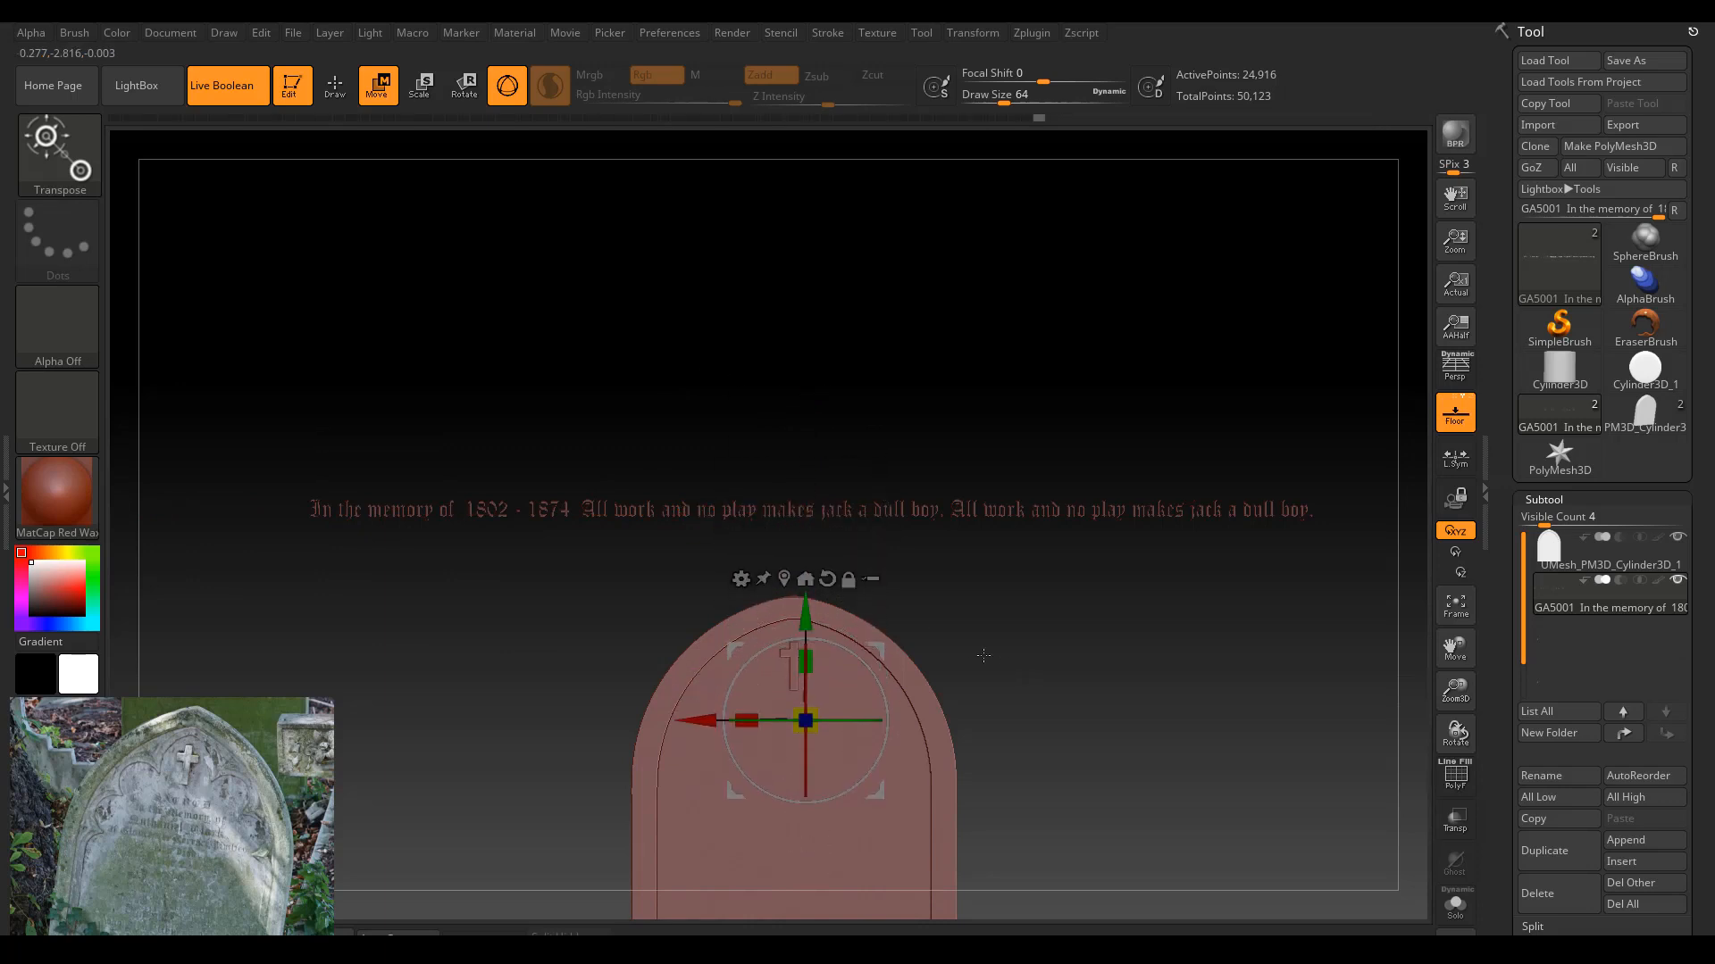
Clear the mask and shift the whole inscription in depth until its letters sit on the gravestone's recessed front face.
mouse_move(983, 655)
mouse_down()
mouse_move(1083, 655)
mouse_move(1018, 640)
mouse_up()
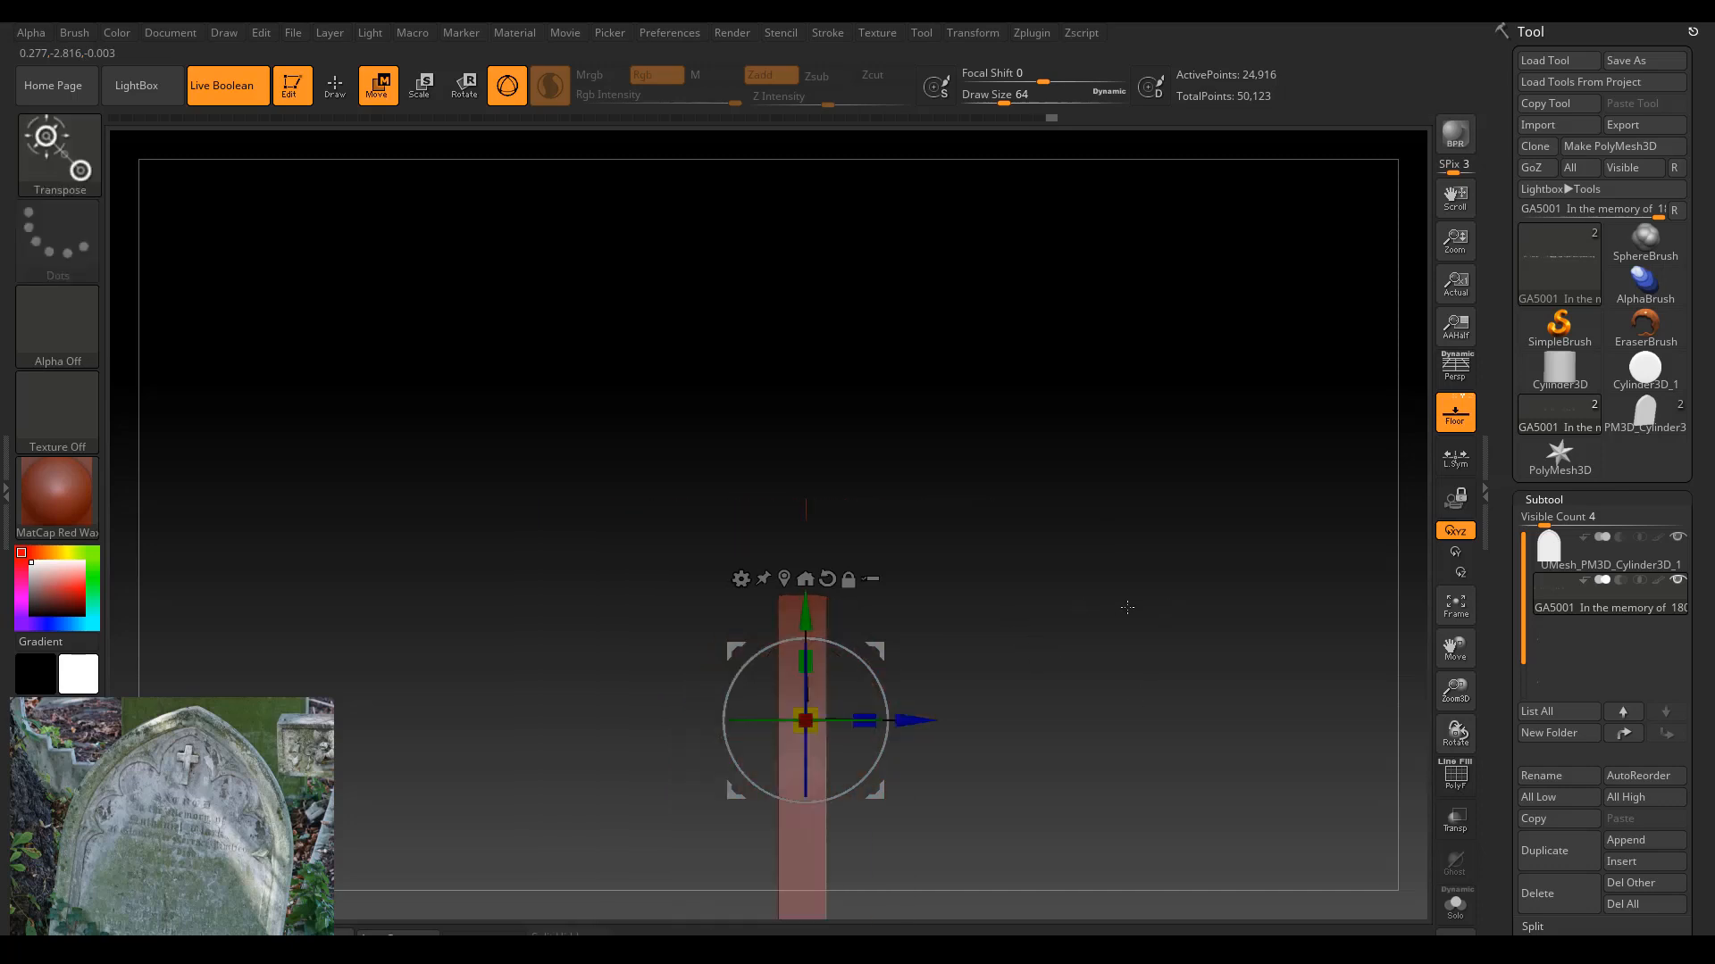
key(ctrl)
mouse_move(1111, 582)
mouse_down()
mouse_move(1080, 586)
mouse_move(1098, 588)
mouse_up()
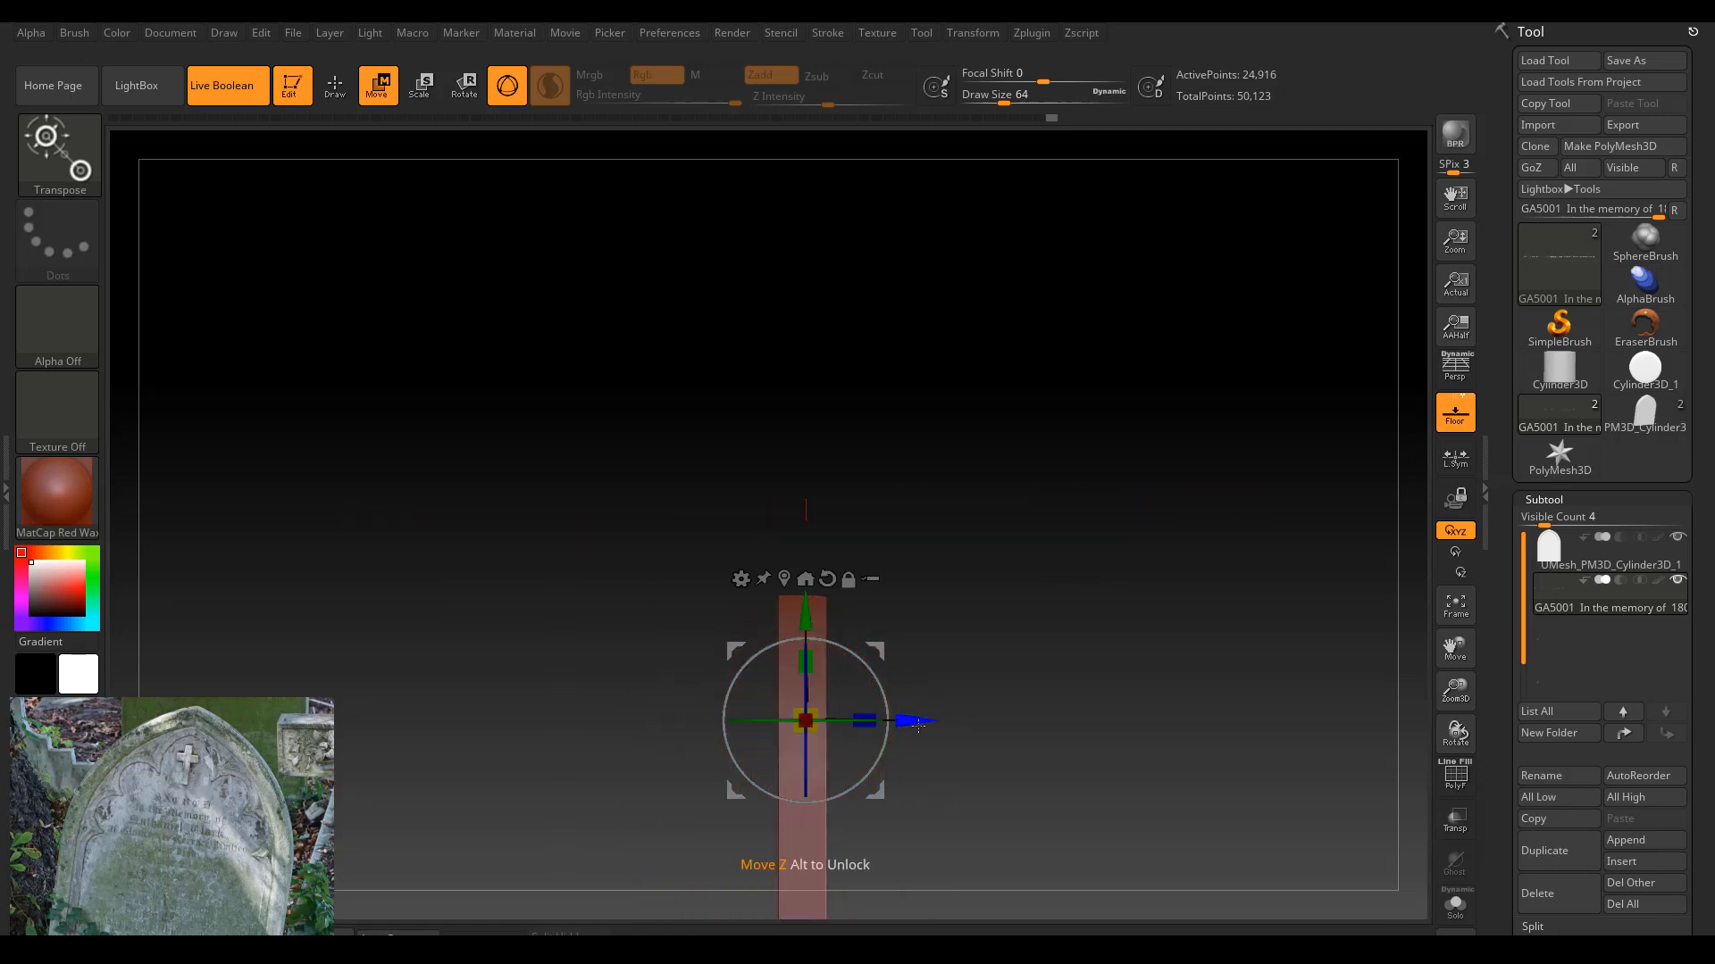
drag(919, 722, 947, 721)
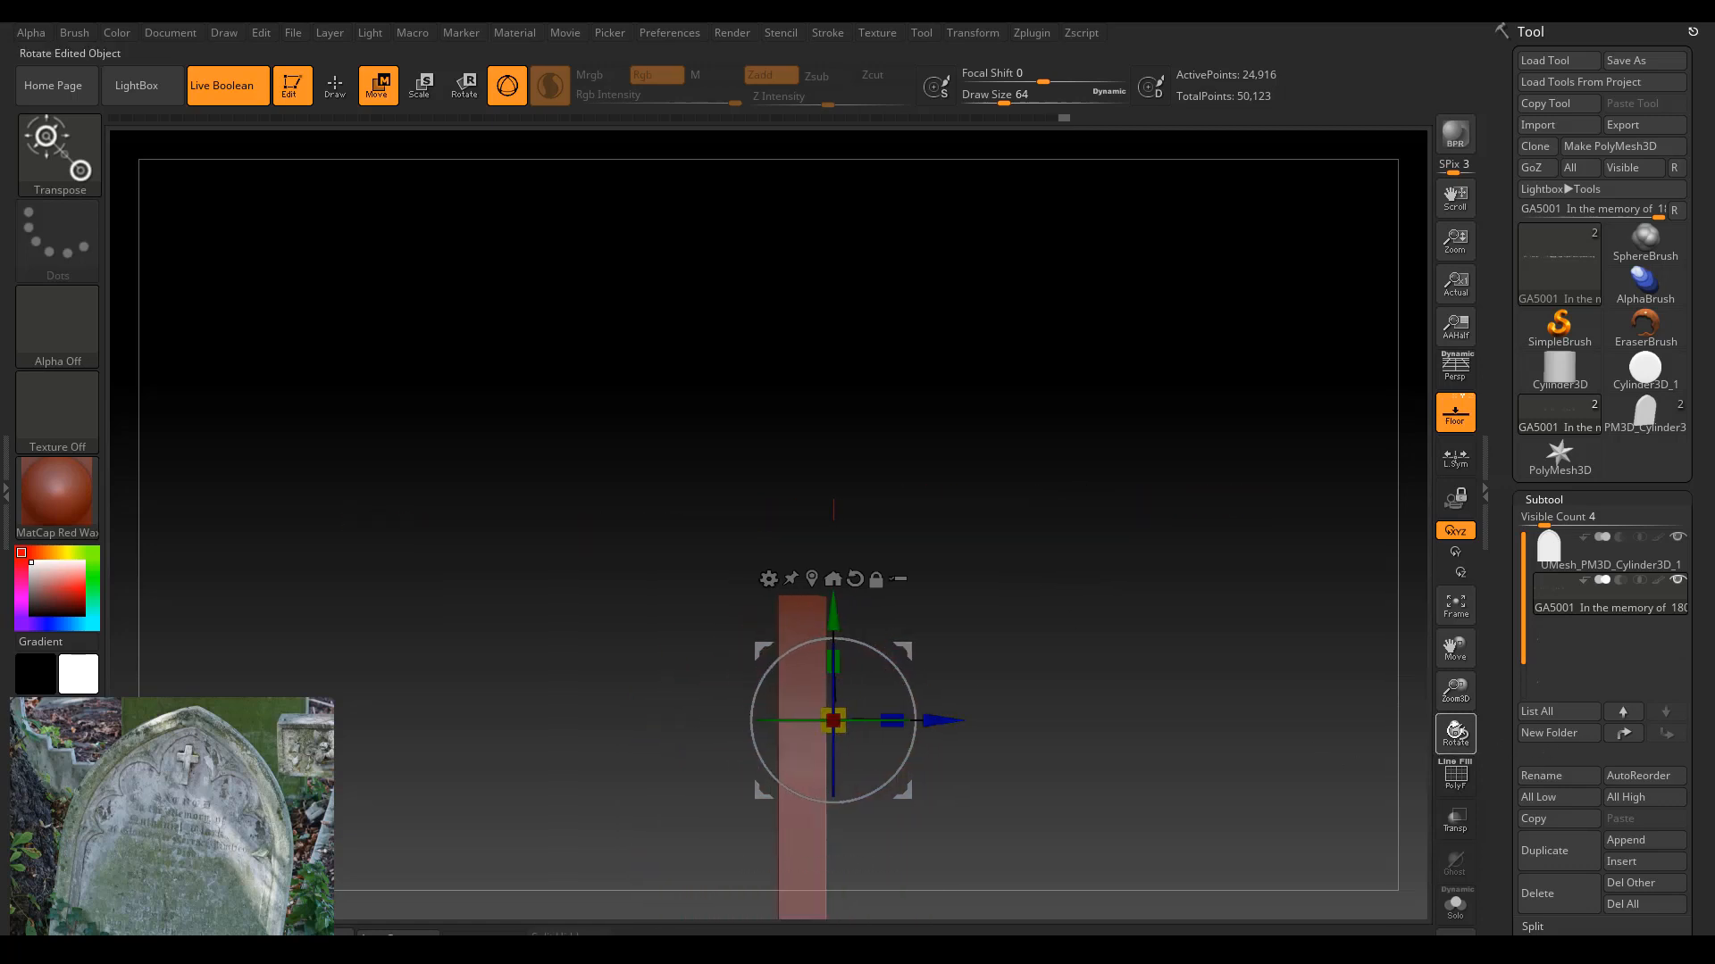
drag(1459, 694, 1428, 820)
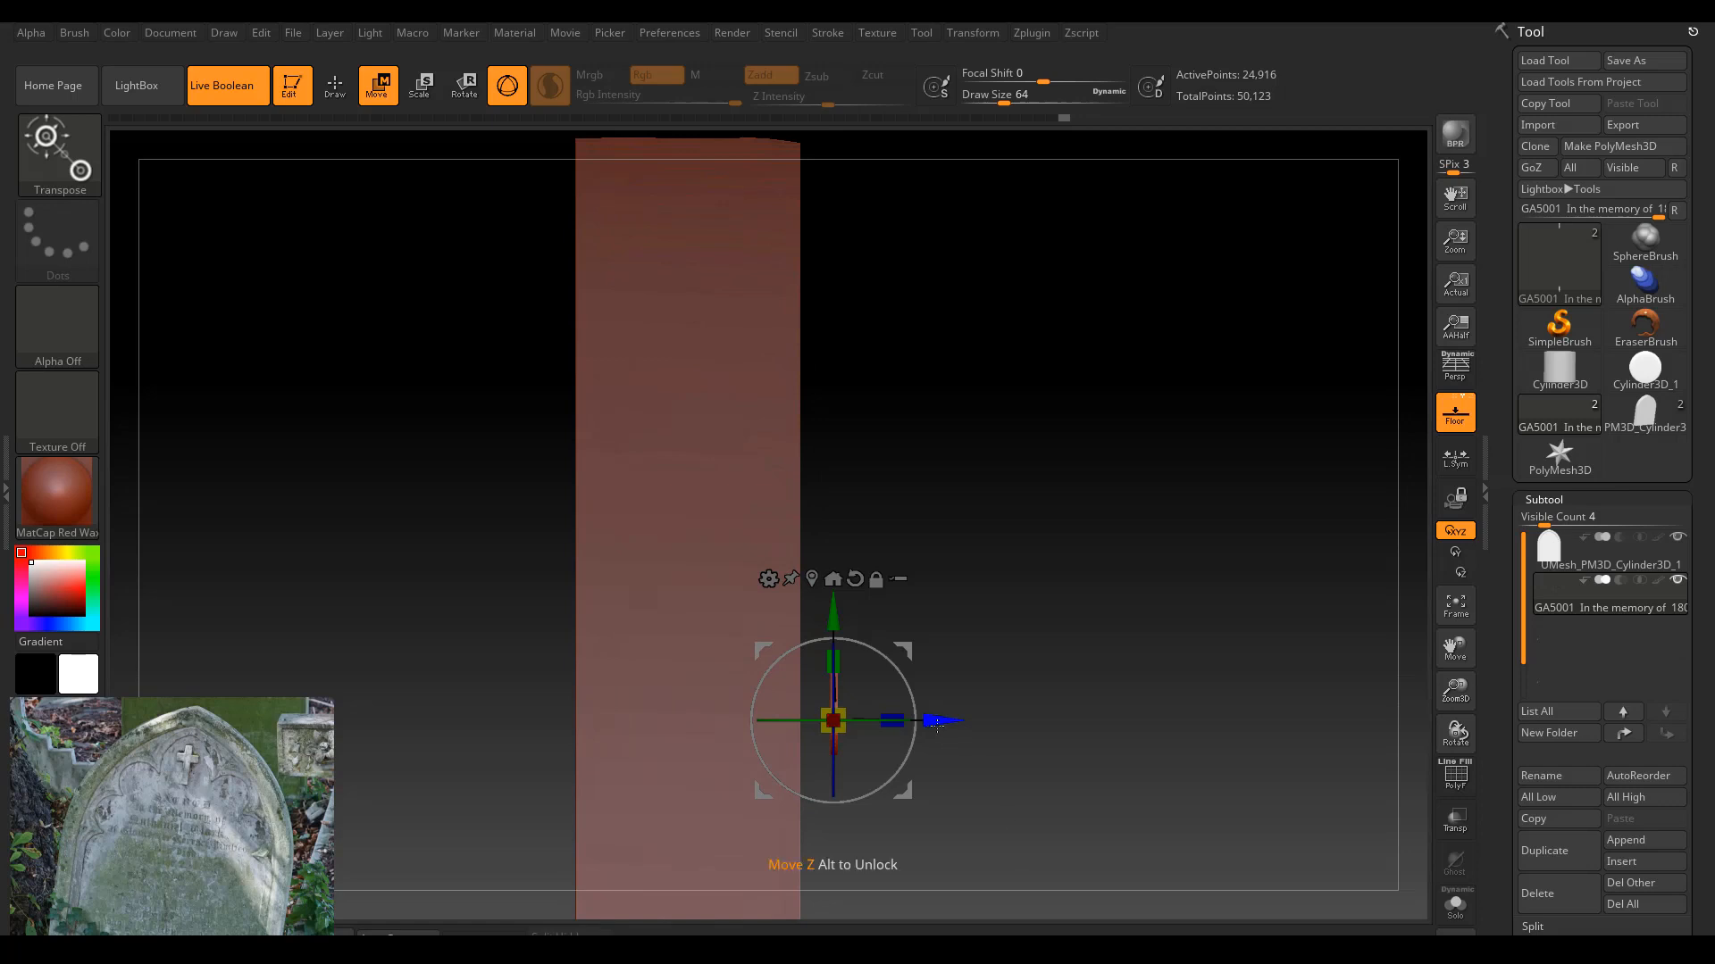
drag(936, 725, 930, 726)
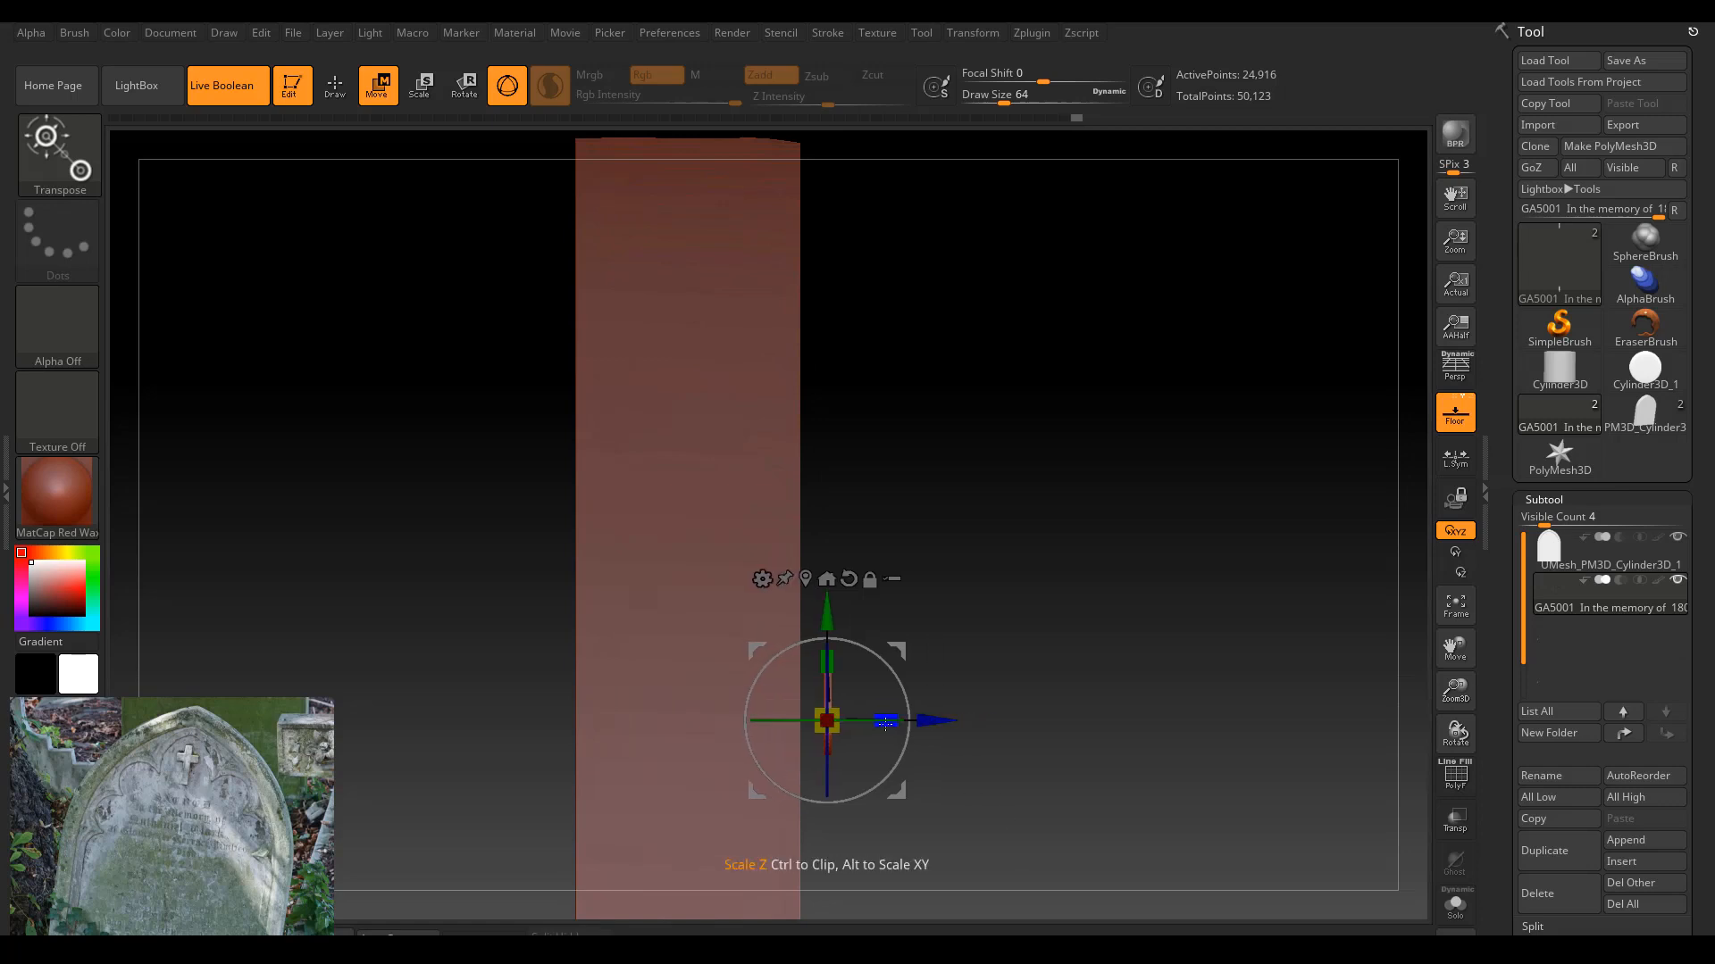
drag(1188, 673, 1043, 709)
drag(927, 722, 866, 719)
Move the inscription sideways until "GA5001" is centered beneath the cross.
shift+drag(1167, 587, 1171, 599)
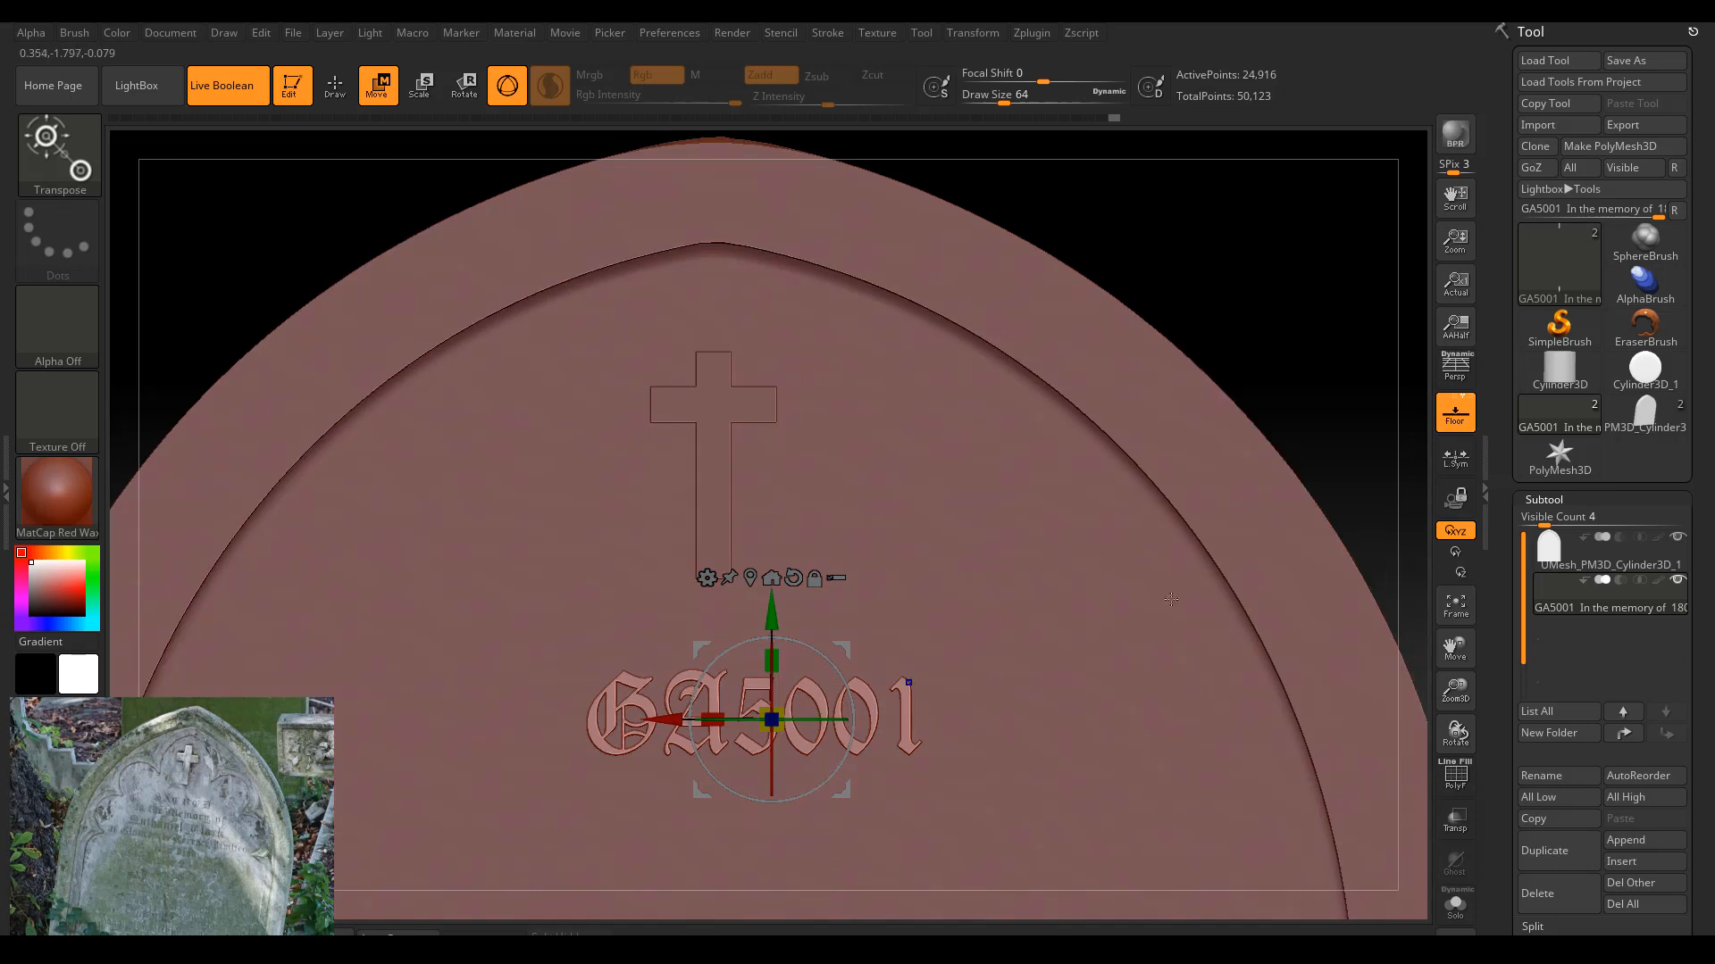
drag(641, 718, 592, 716)
drag(1456, 695, 1372, 698)
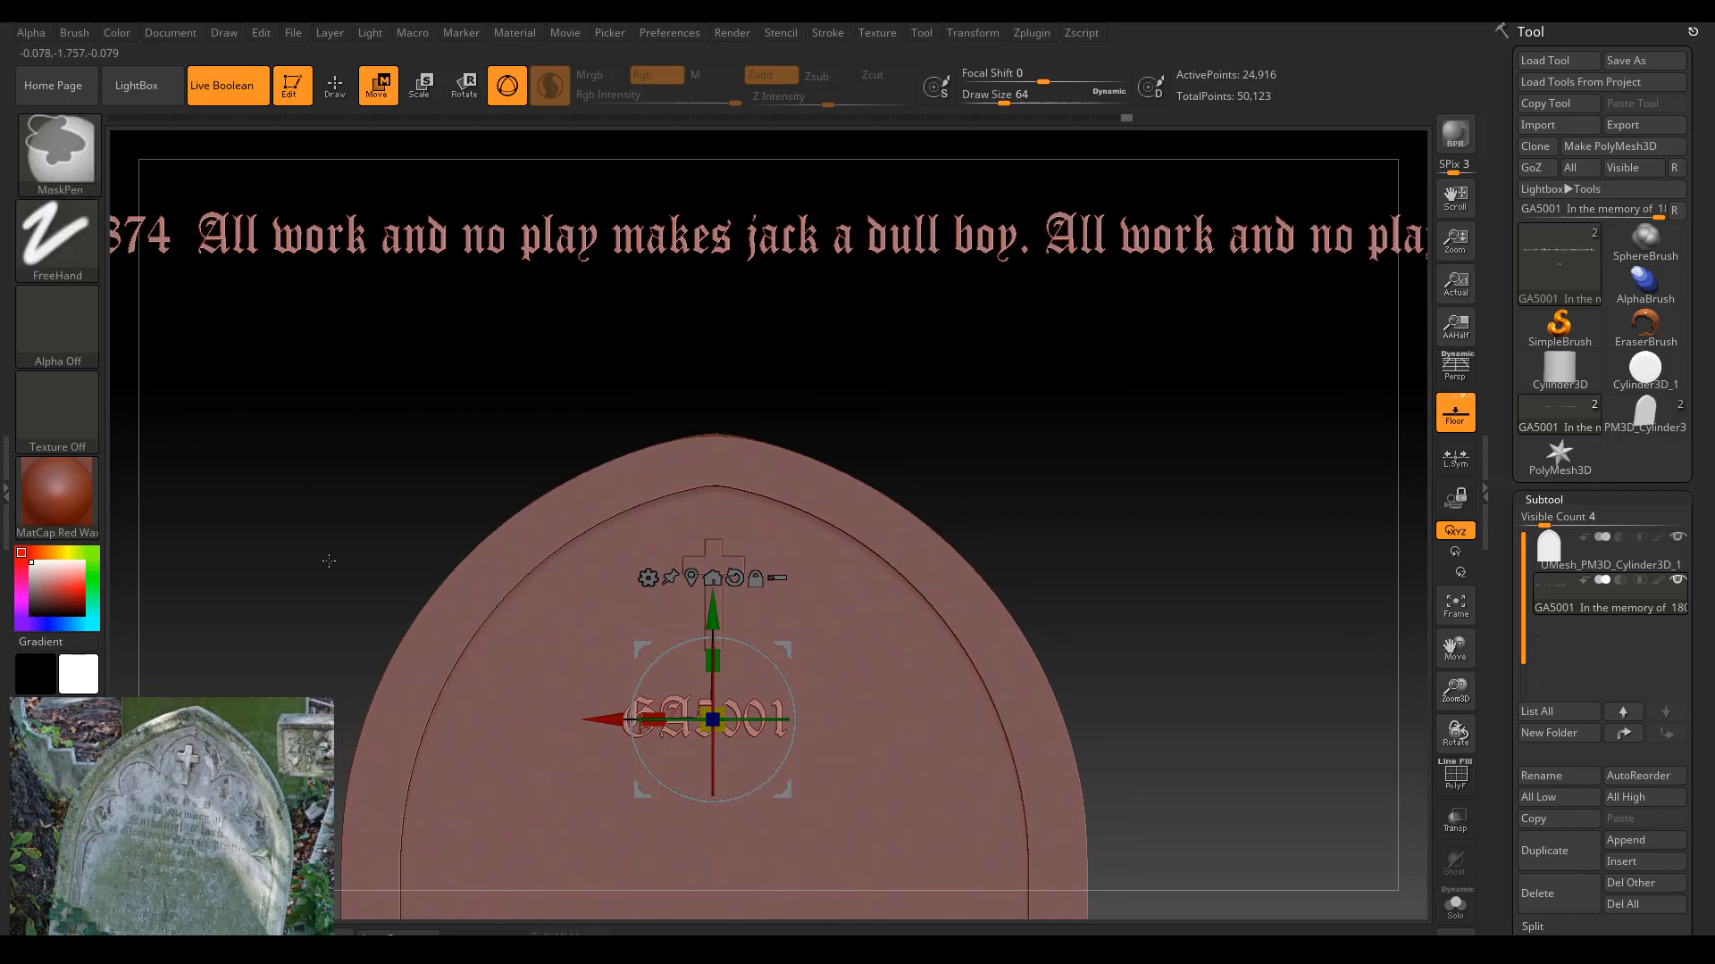
Isolate the "GA5001" text with an inverted mask, enlarge it, and fine-tune its placement below the headstone's cross.
ctrl+drag(329, 562, 1021, 836)
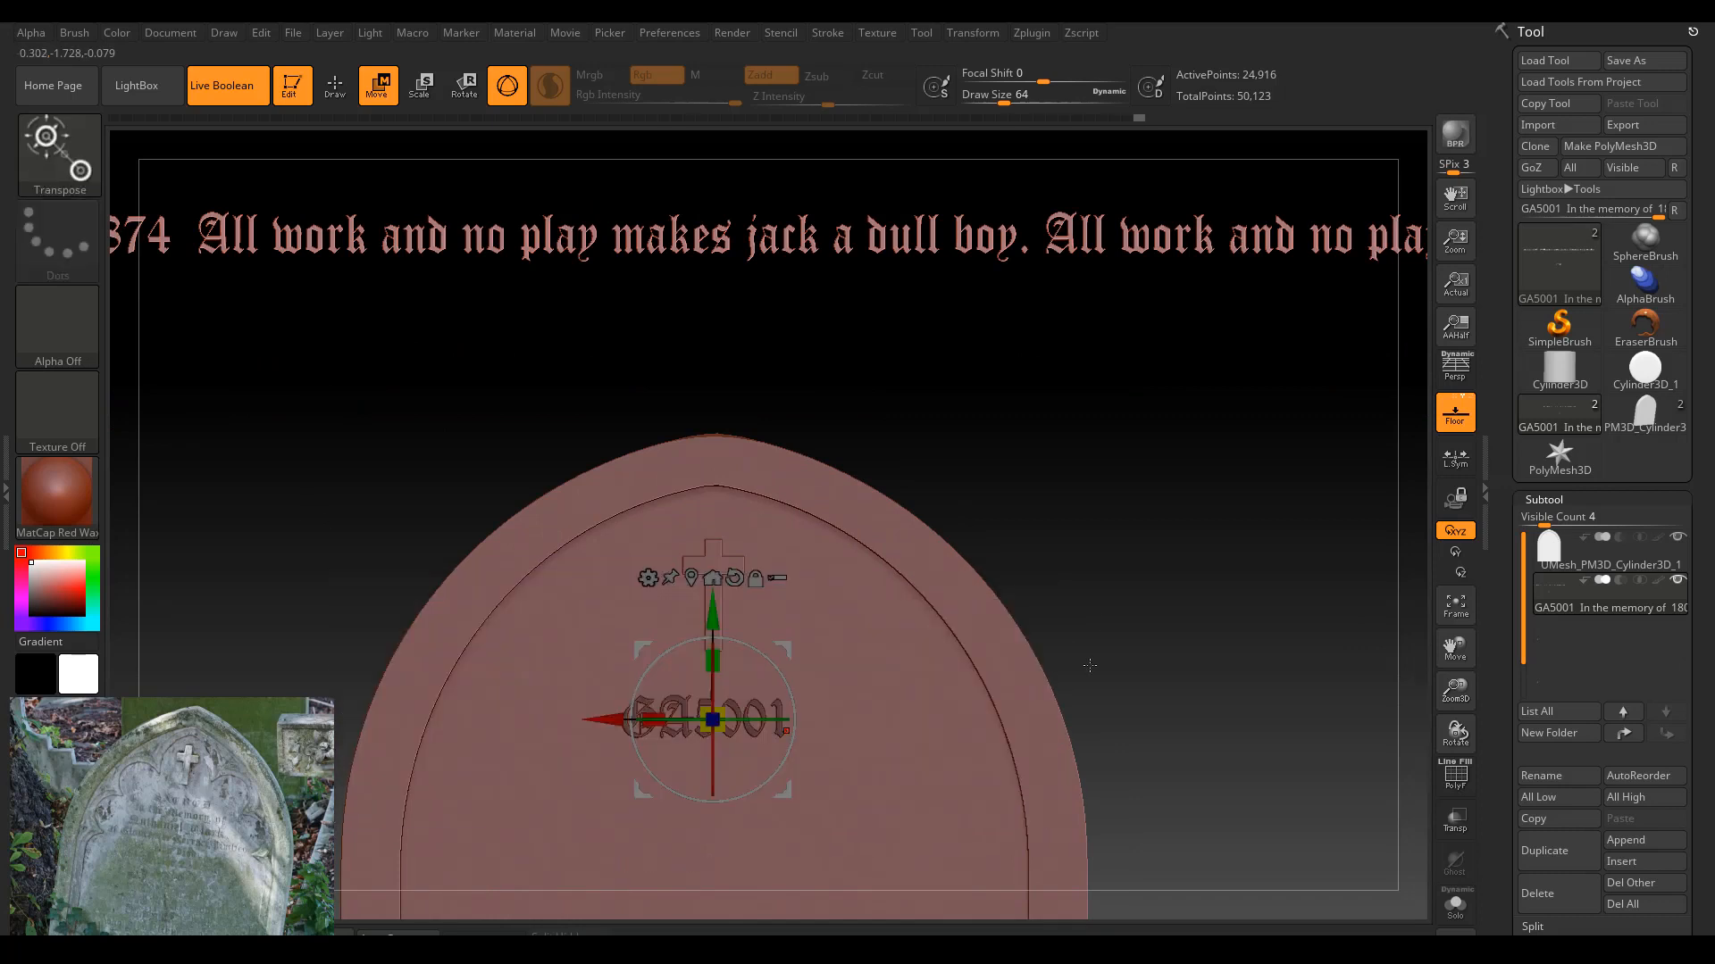
ctrl+click(1152, 621)
drag(720, 710, 729, 699)
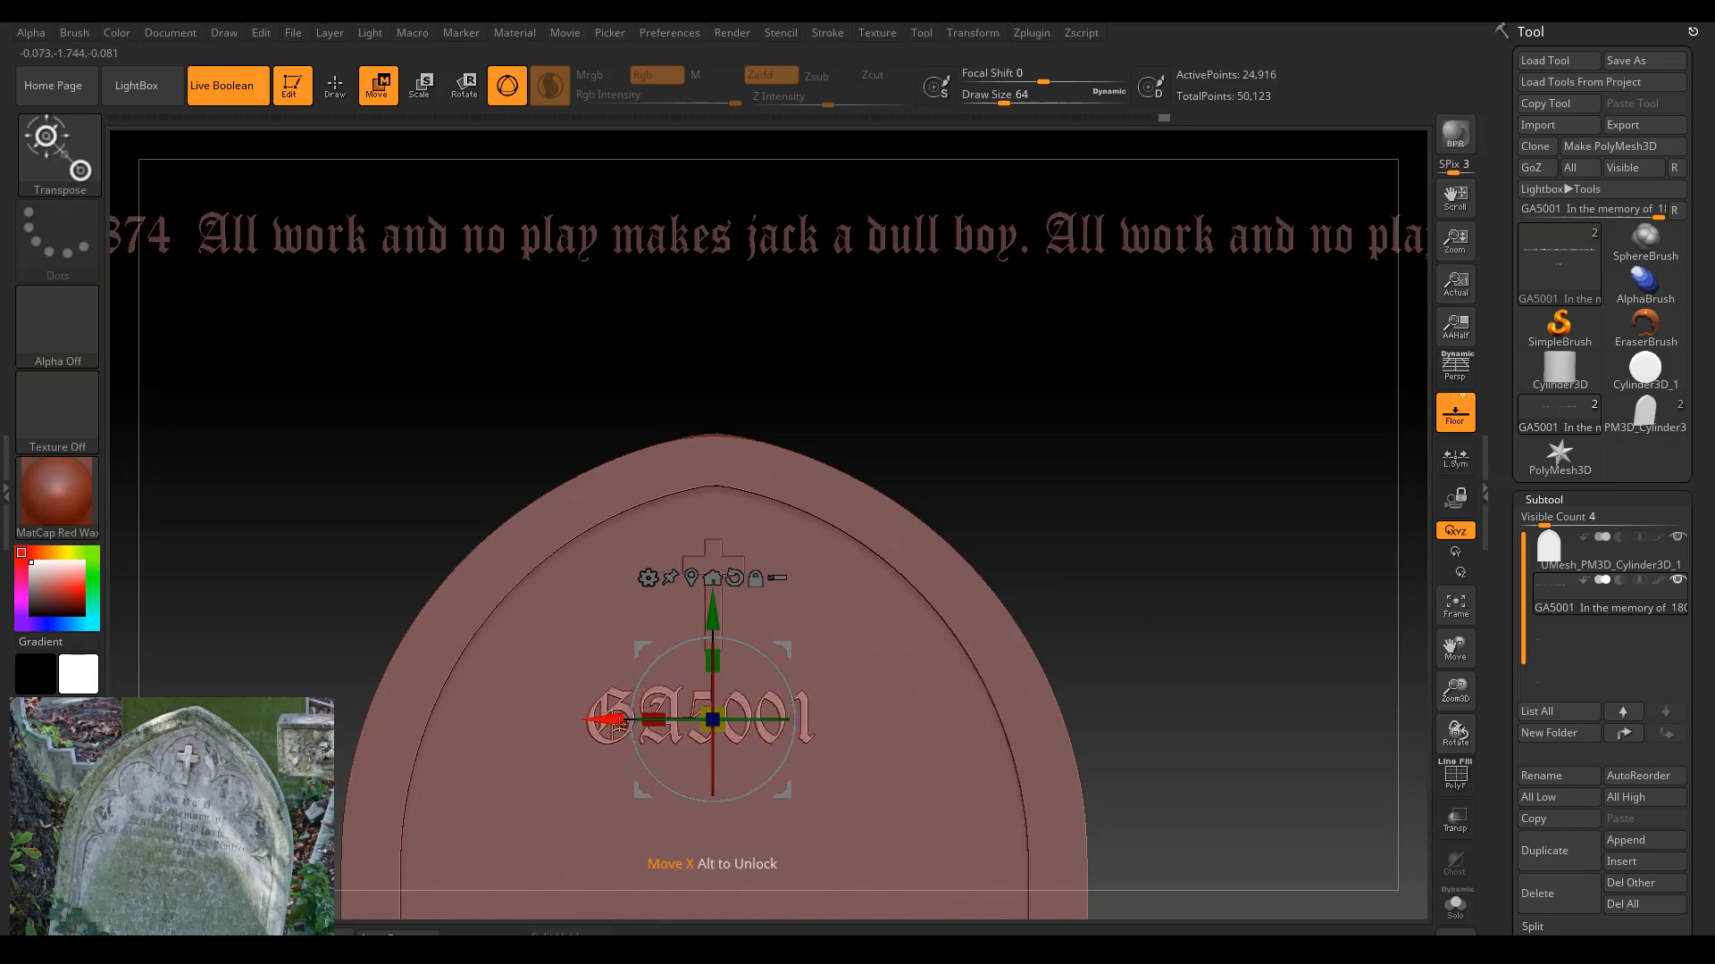
drag(615, 723, 622, 725)
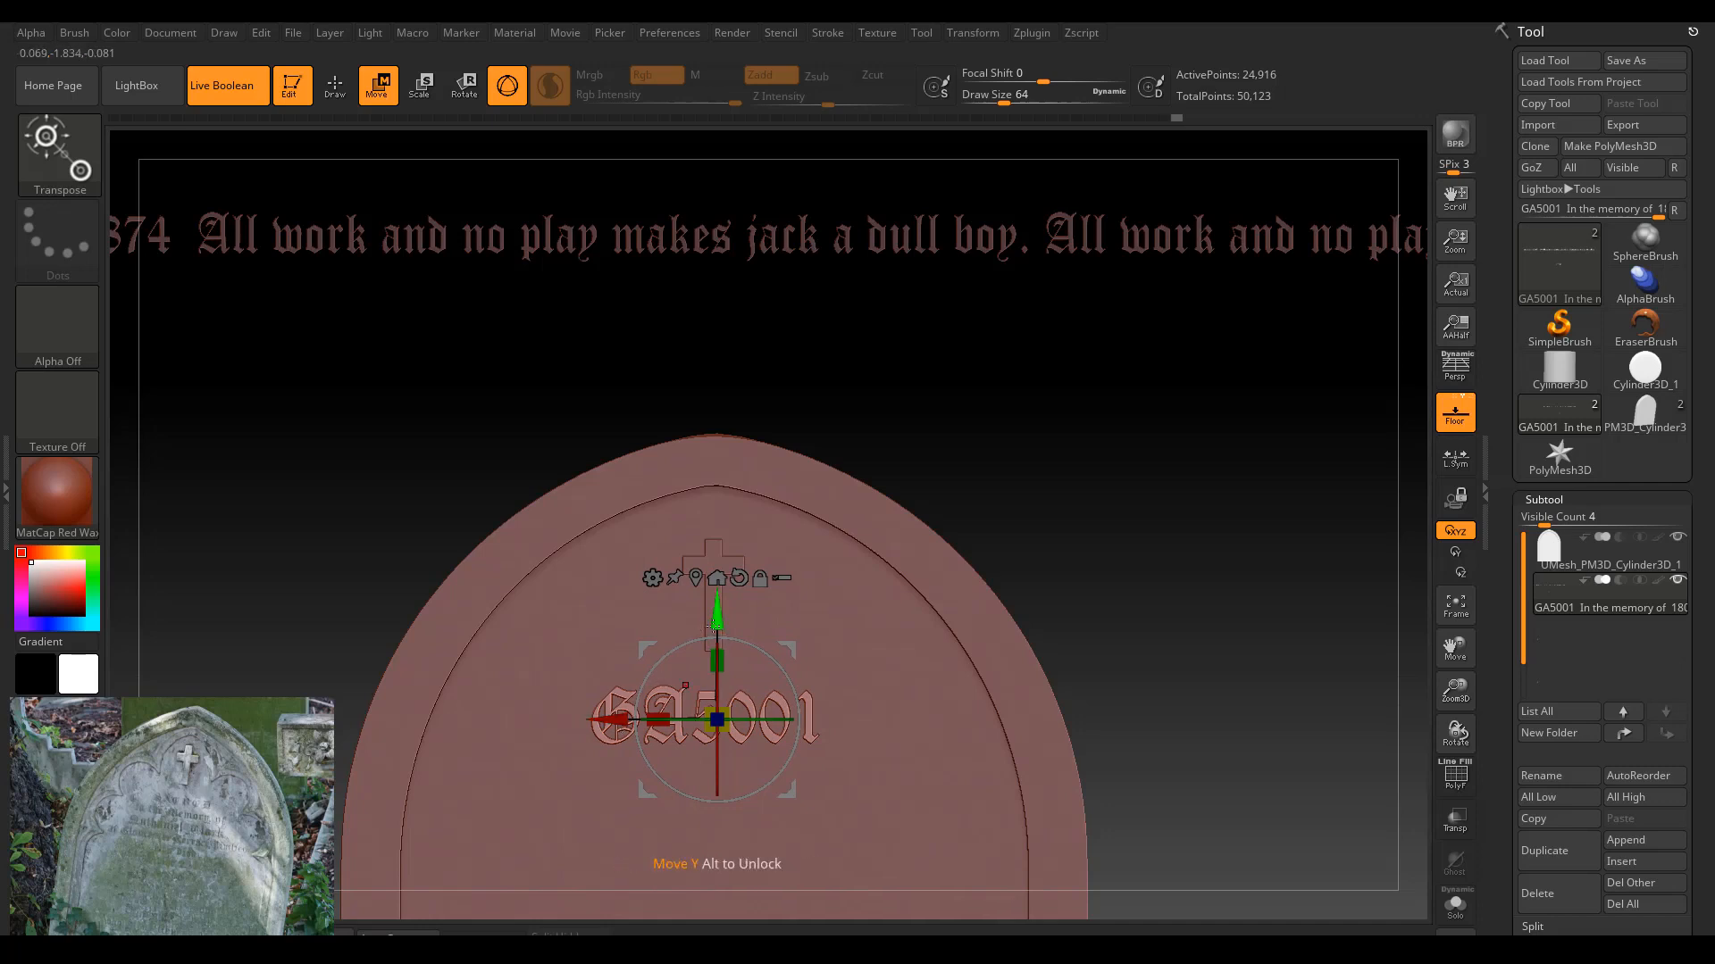
drag(714, 626, 712, 639)
drag(710, 639, 710, 647)
Isolate "In the memory of" with an inverted mask and move it onto the headstone beneath "GA5001".
mouse_move(1454, 650)
mouse_down()
mouse_move(1488, 652)
mouse_move(1450, 680)
mouse_up()
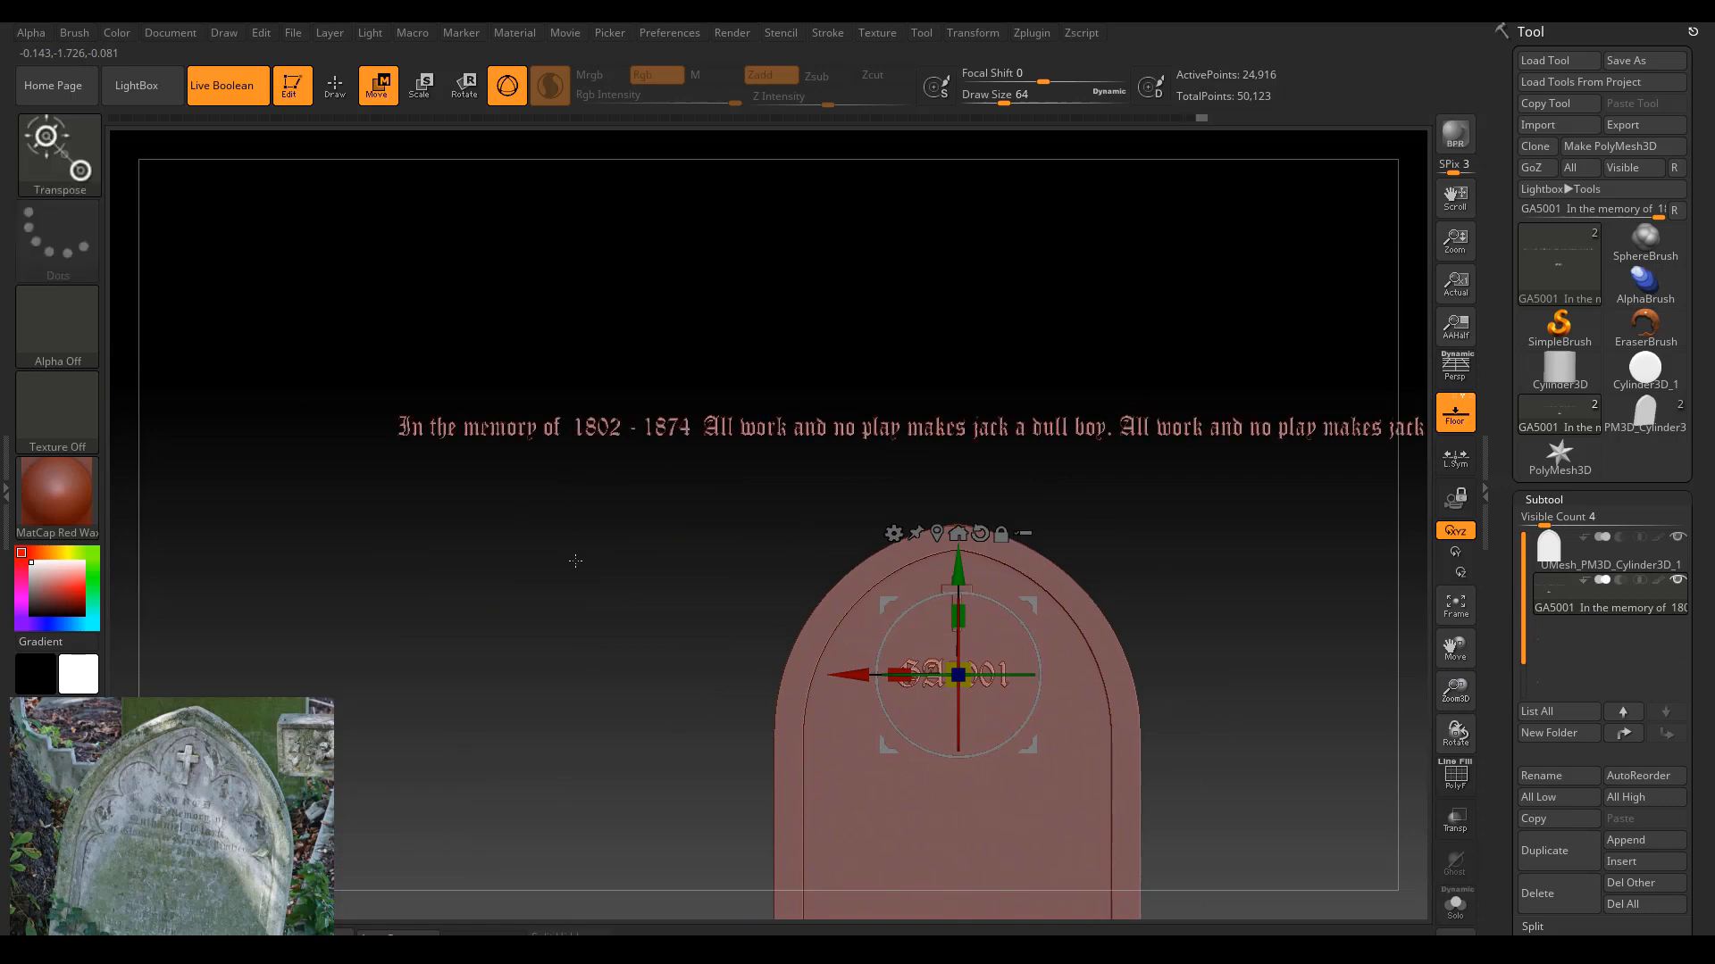
ctrl+drag(275, 510, 568, 329)
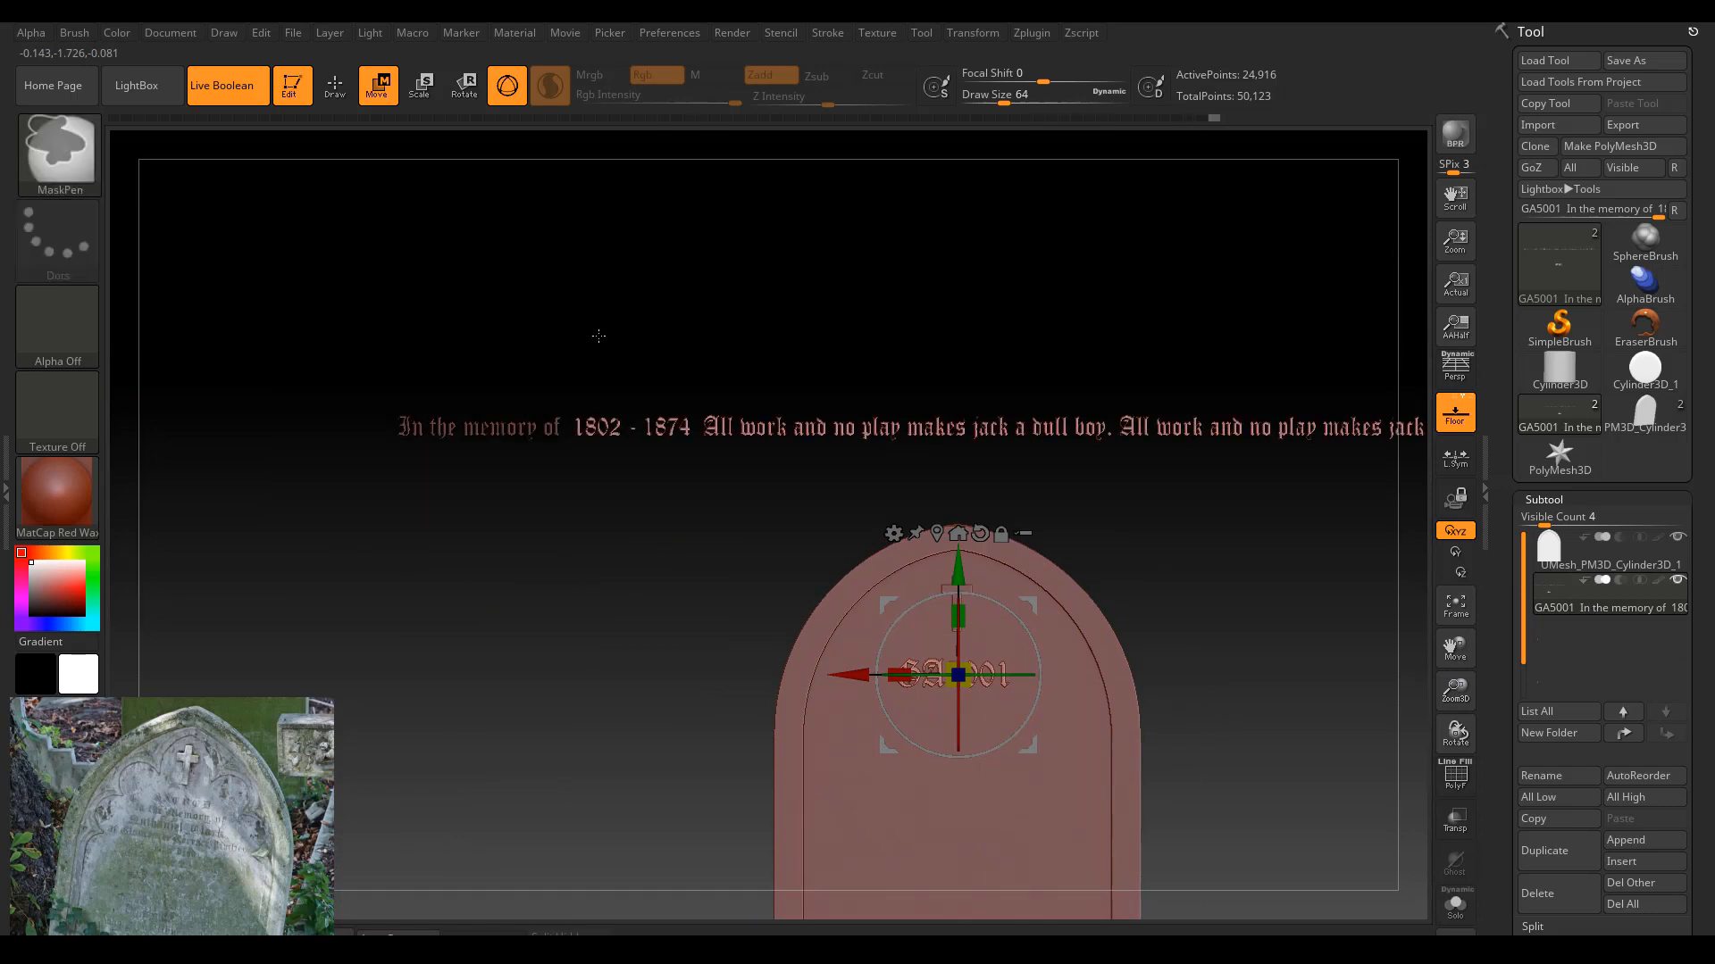
ctrl+click(668, 537)
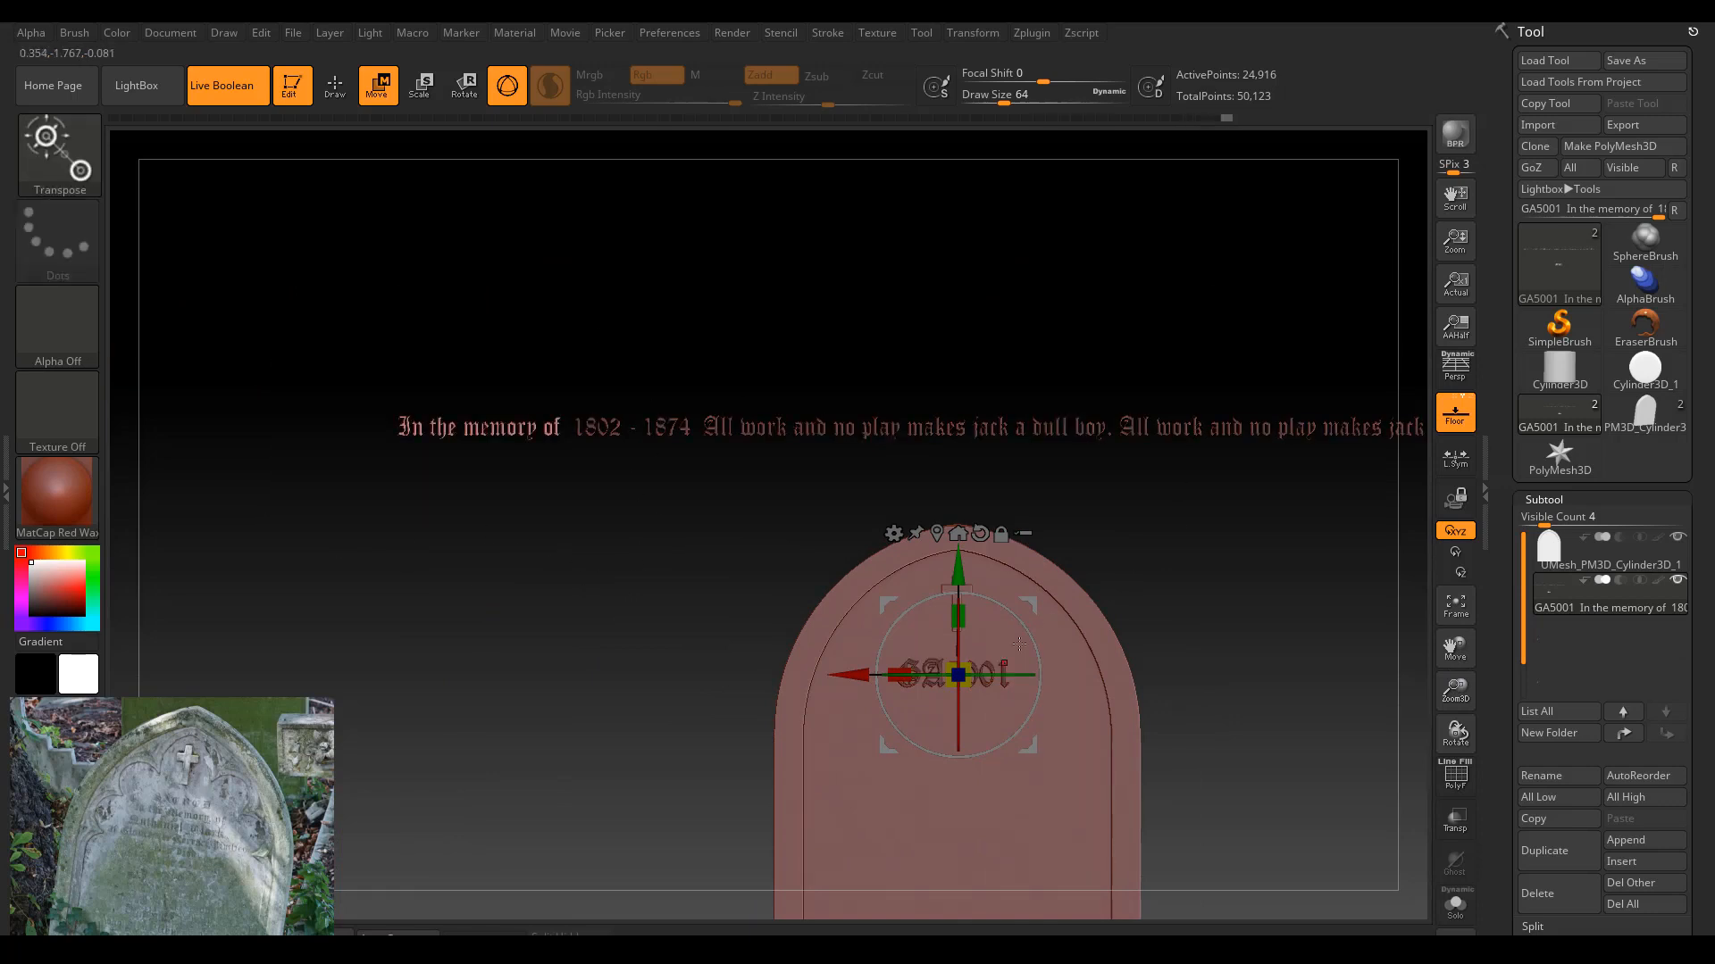
drag(829, 689, 494, 413)
drag(482, 326, 508, 617)
drag(381, 717, 858, 706)
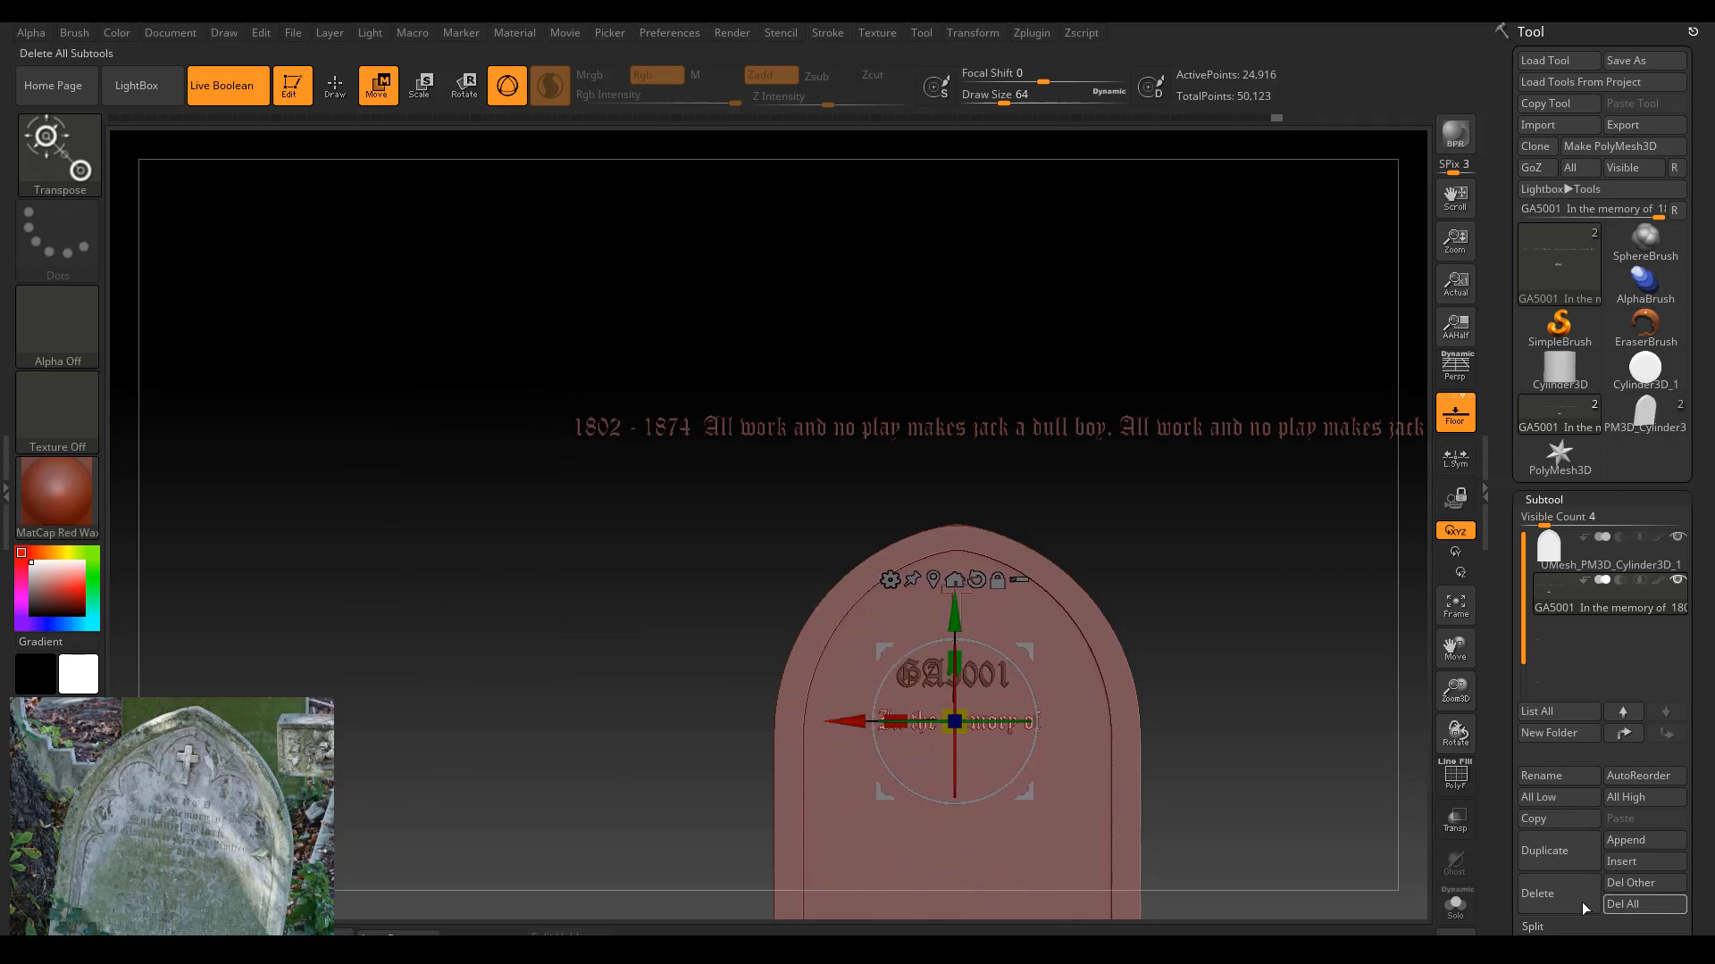
Enlarge "In the memory of" and adjust its position so it sits centred just below "GA5001".
ctrl+right_drag(1287, 759, 1585, 766)
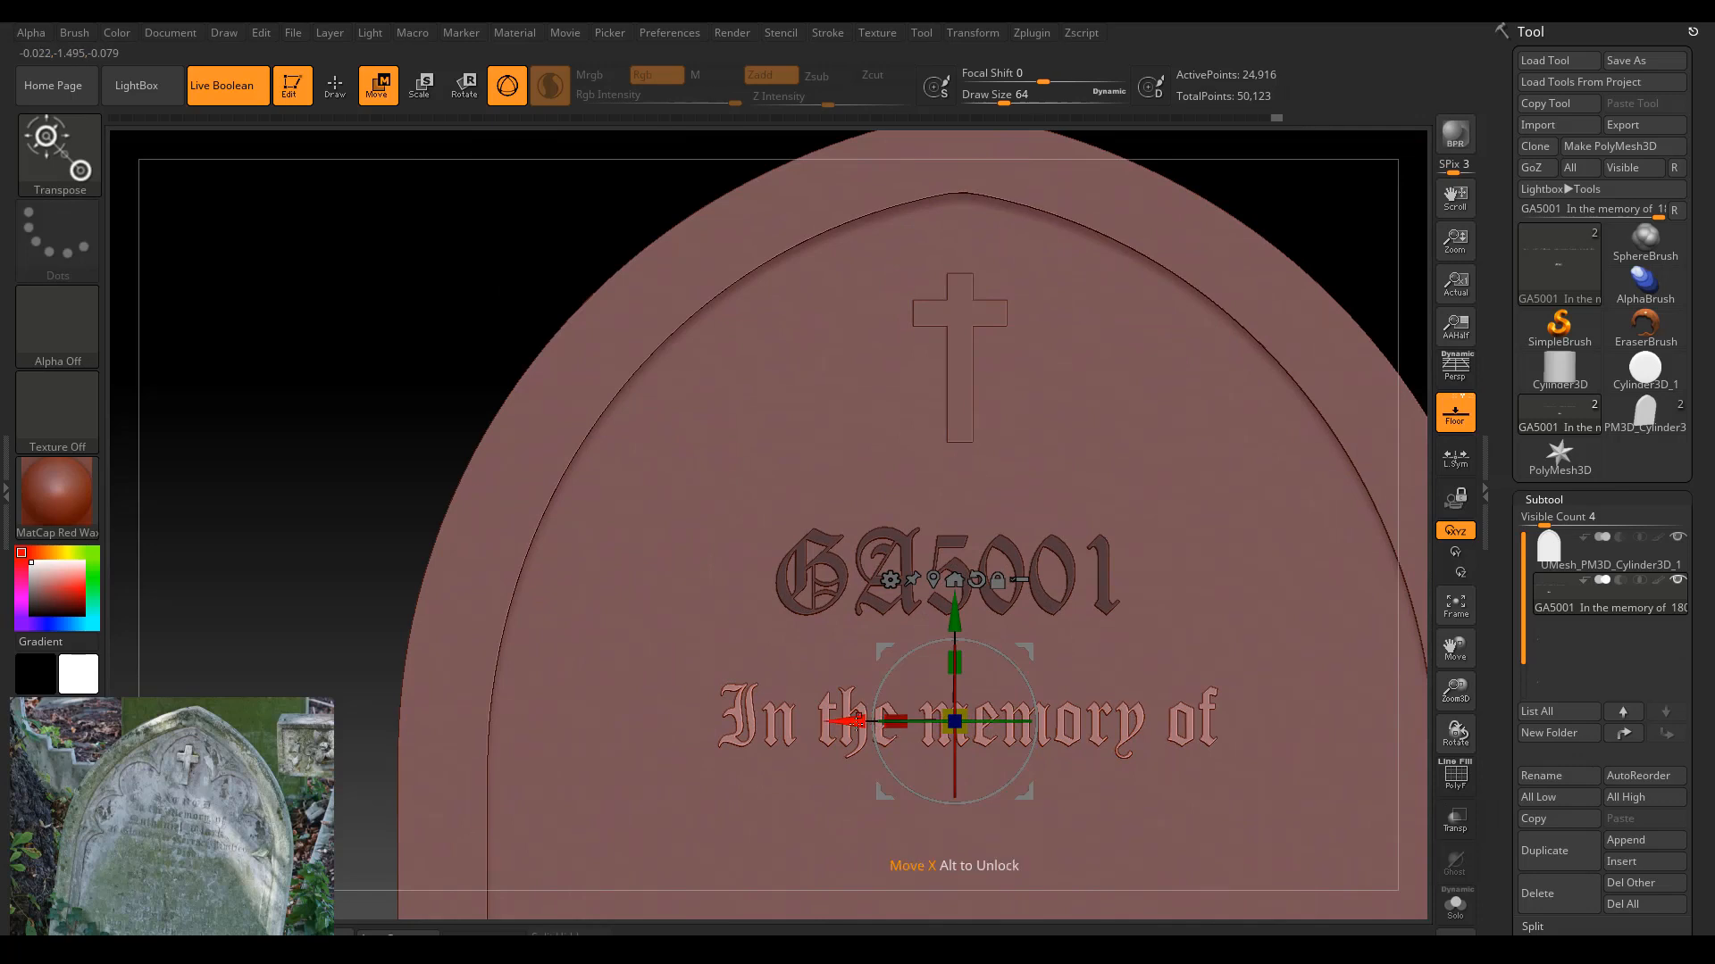
drag(856, 722, 844, 721)
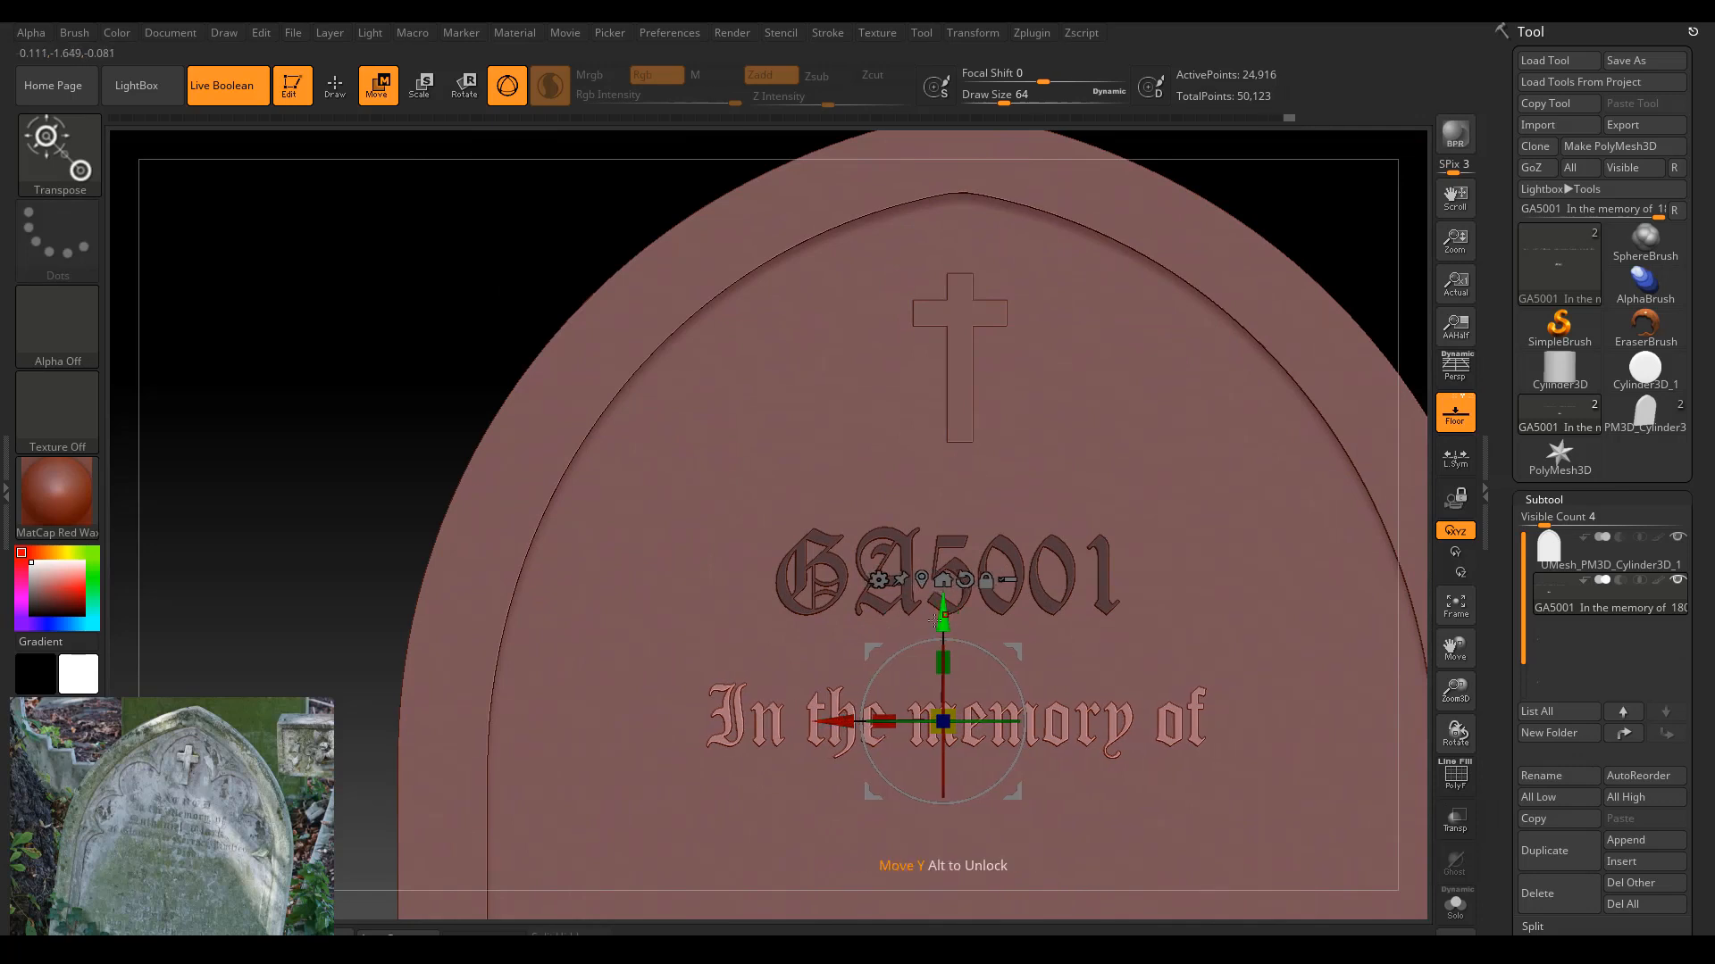
drag(935, 620, 936, 604)
drag(943, 706, 978, 683)
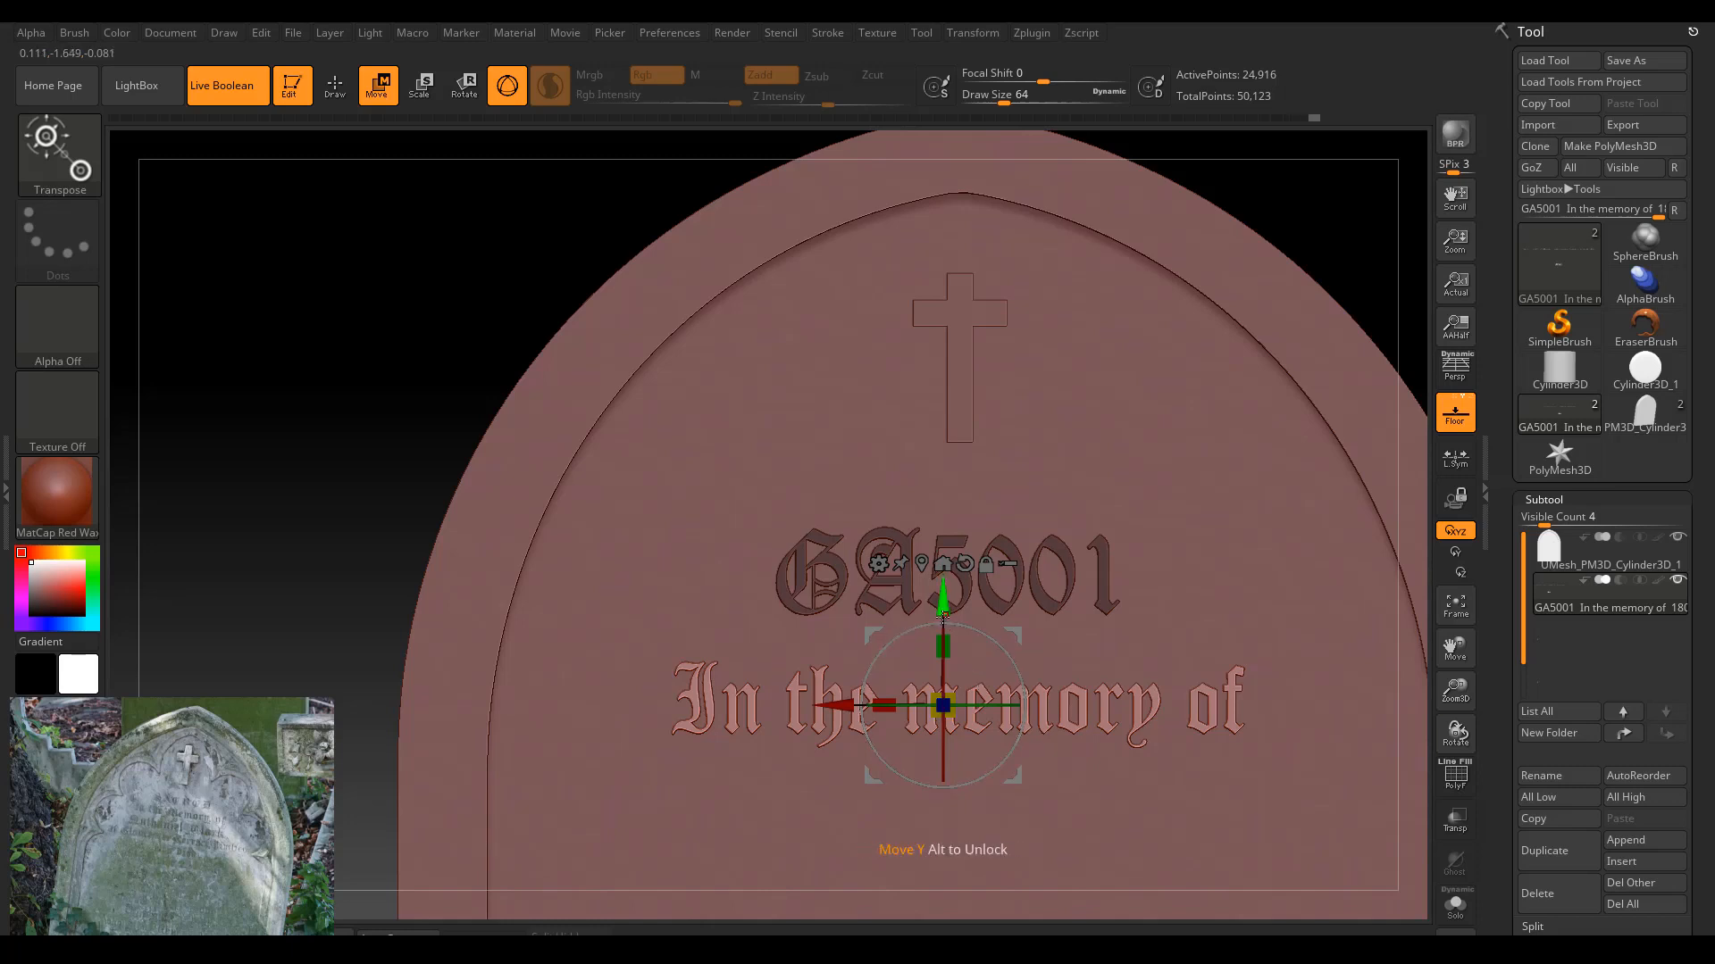
drag(946, 612, 946, 622)
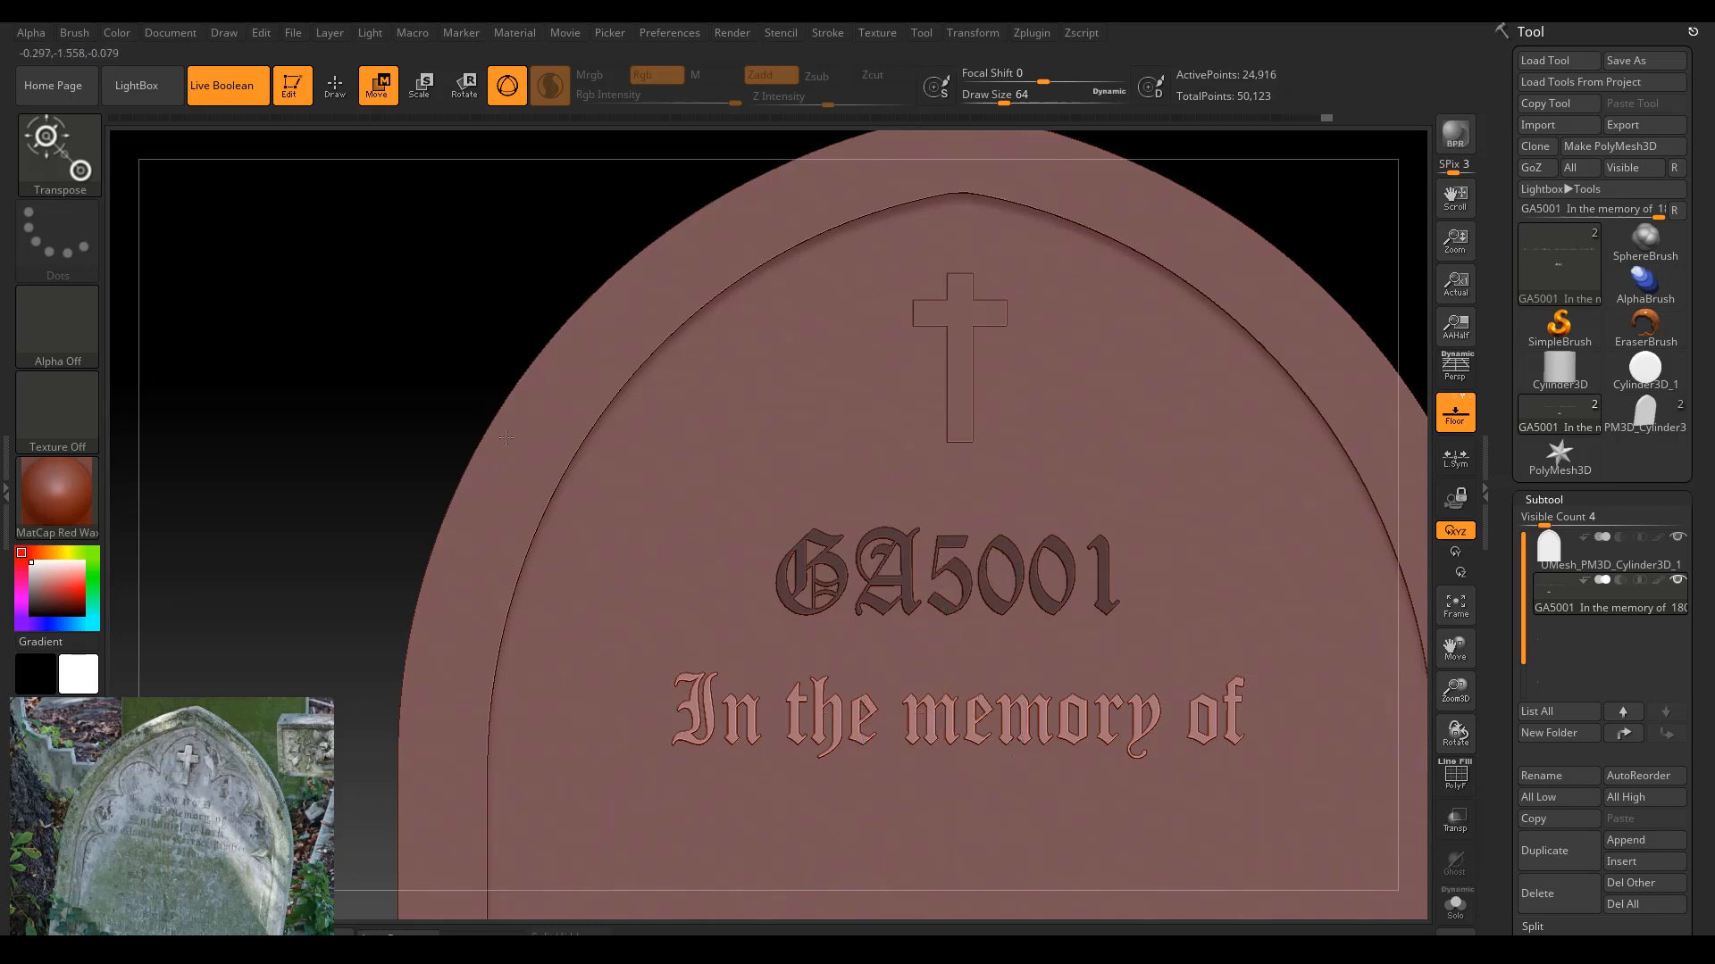
Isolate the "1802 - 1874" text with a mask and move it onto the headstone, centred under "In the memory of".
shift+drag(383, 375, 314, 437)
ctrl+right_drag(304, 432, 554, 490)
ctrl+drag(613, 324, 657, 311)
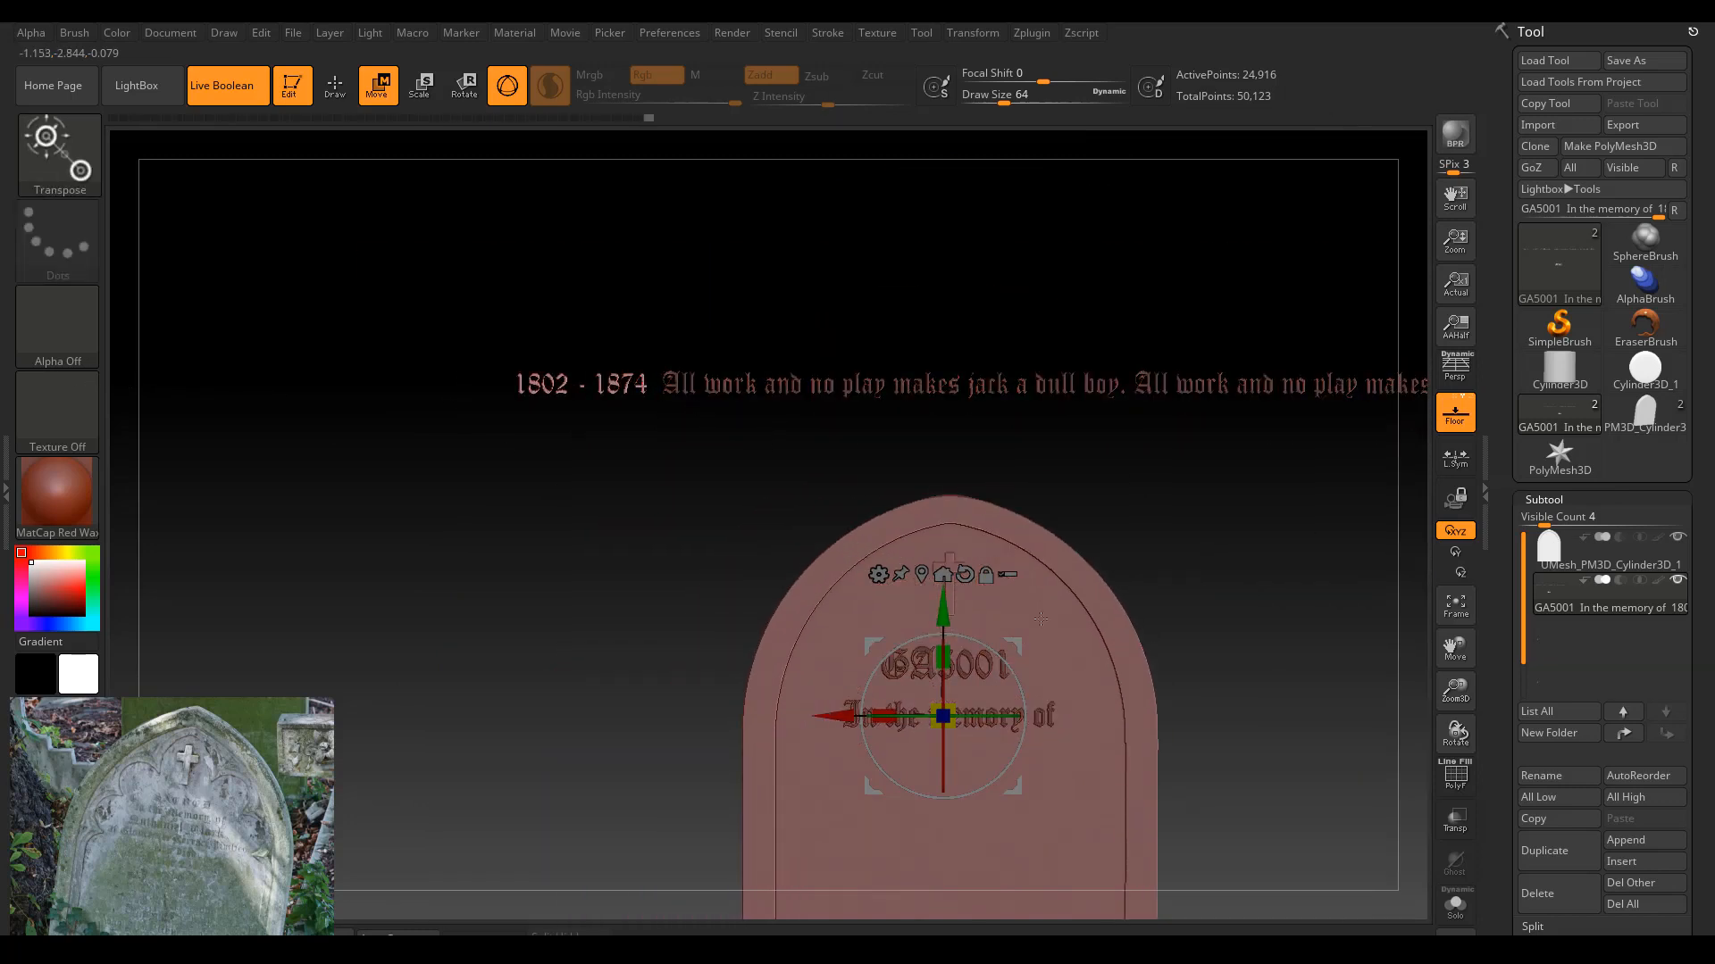
alt+drag(845, 723, 476, 721)
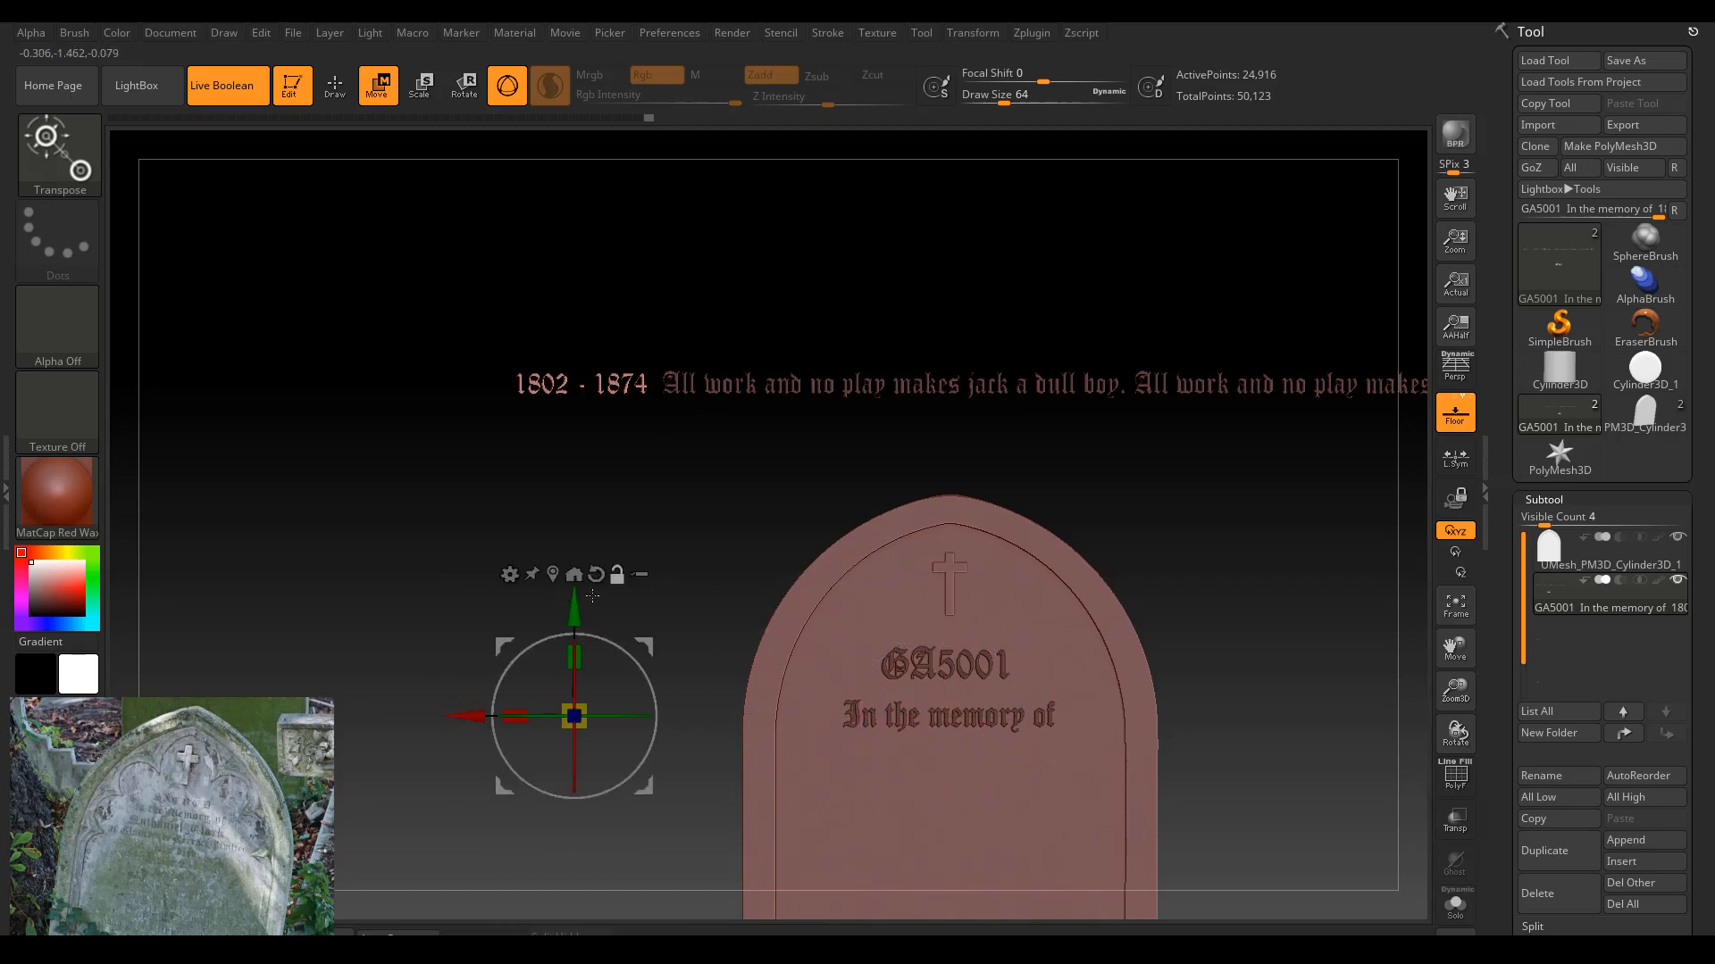
alt+drag(575, 608, 574, 686)
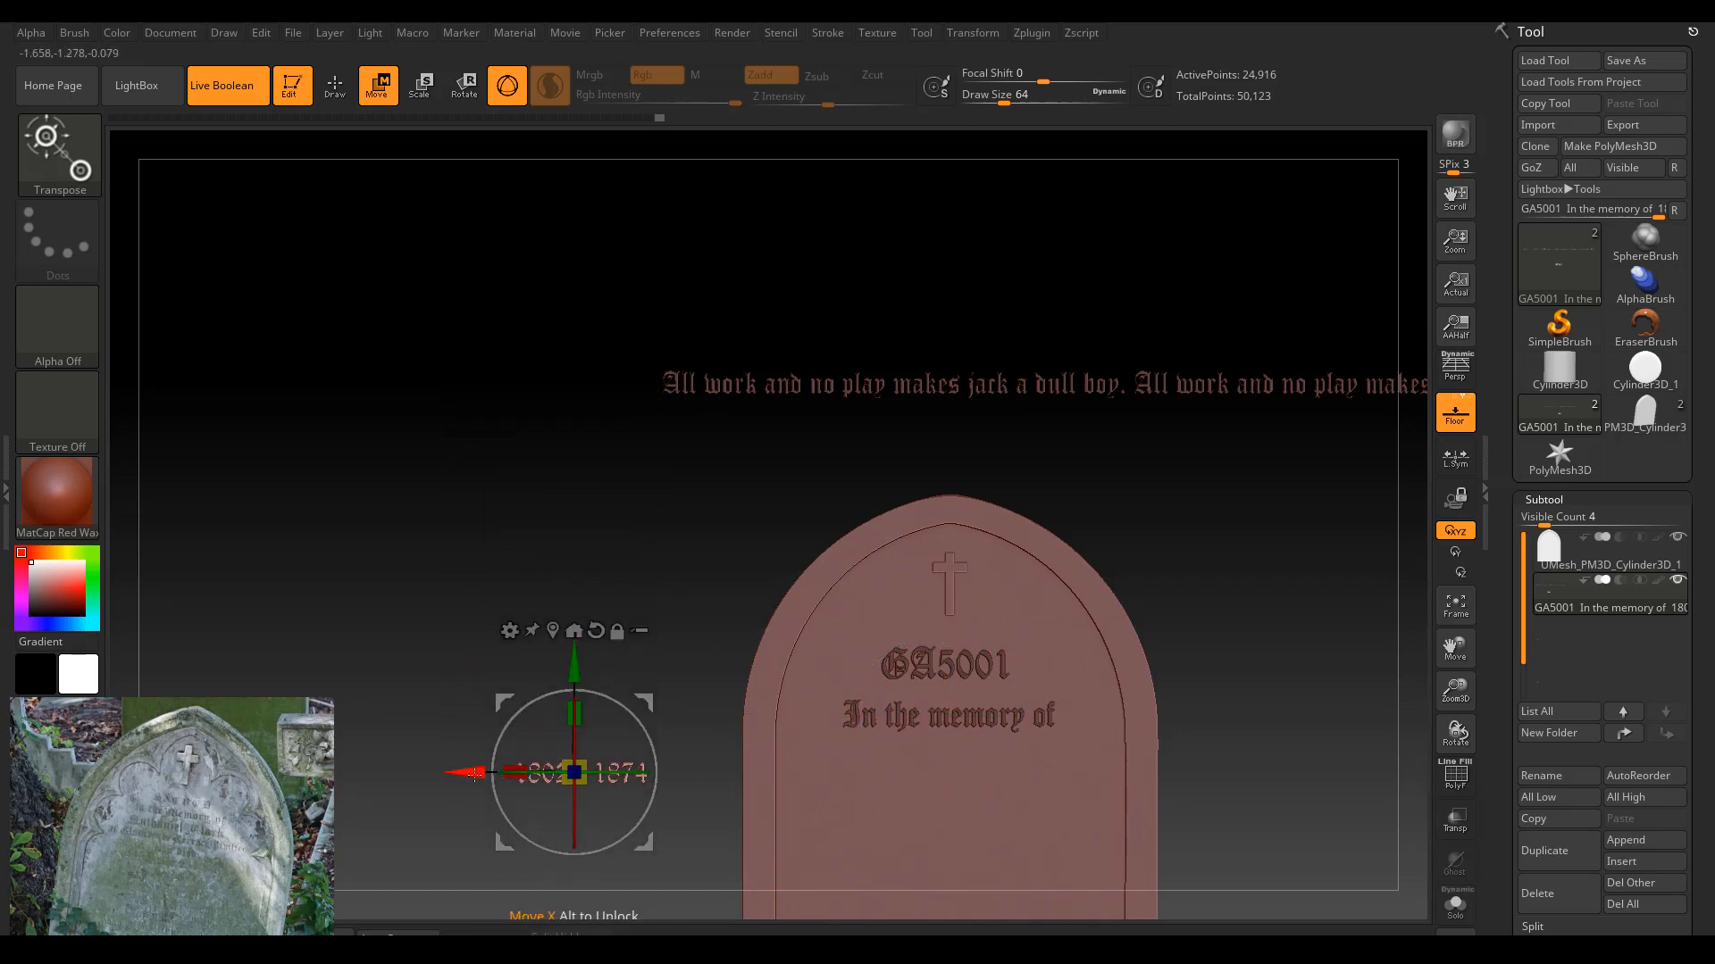
drag(474, 773, 853, 774)
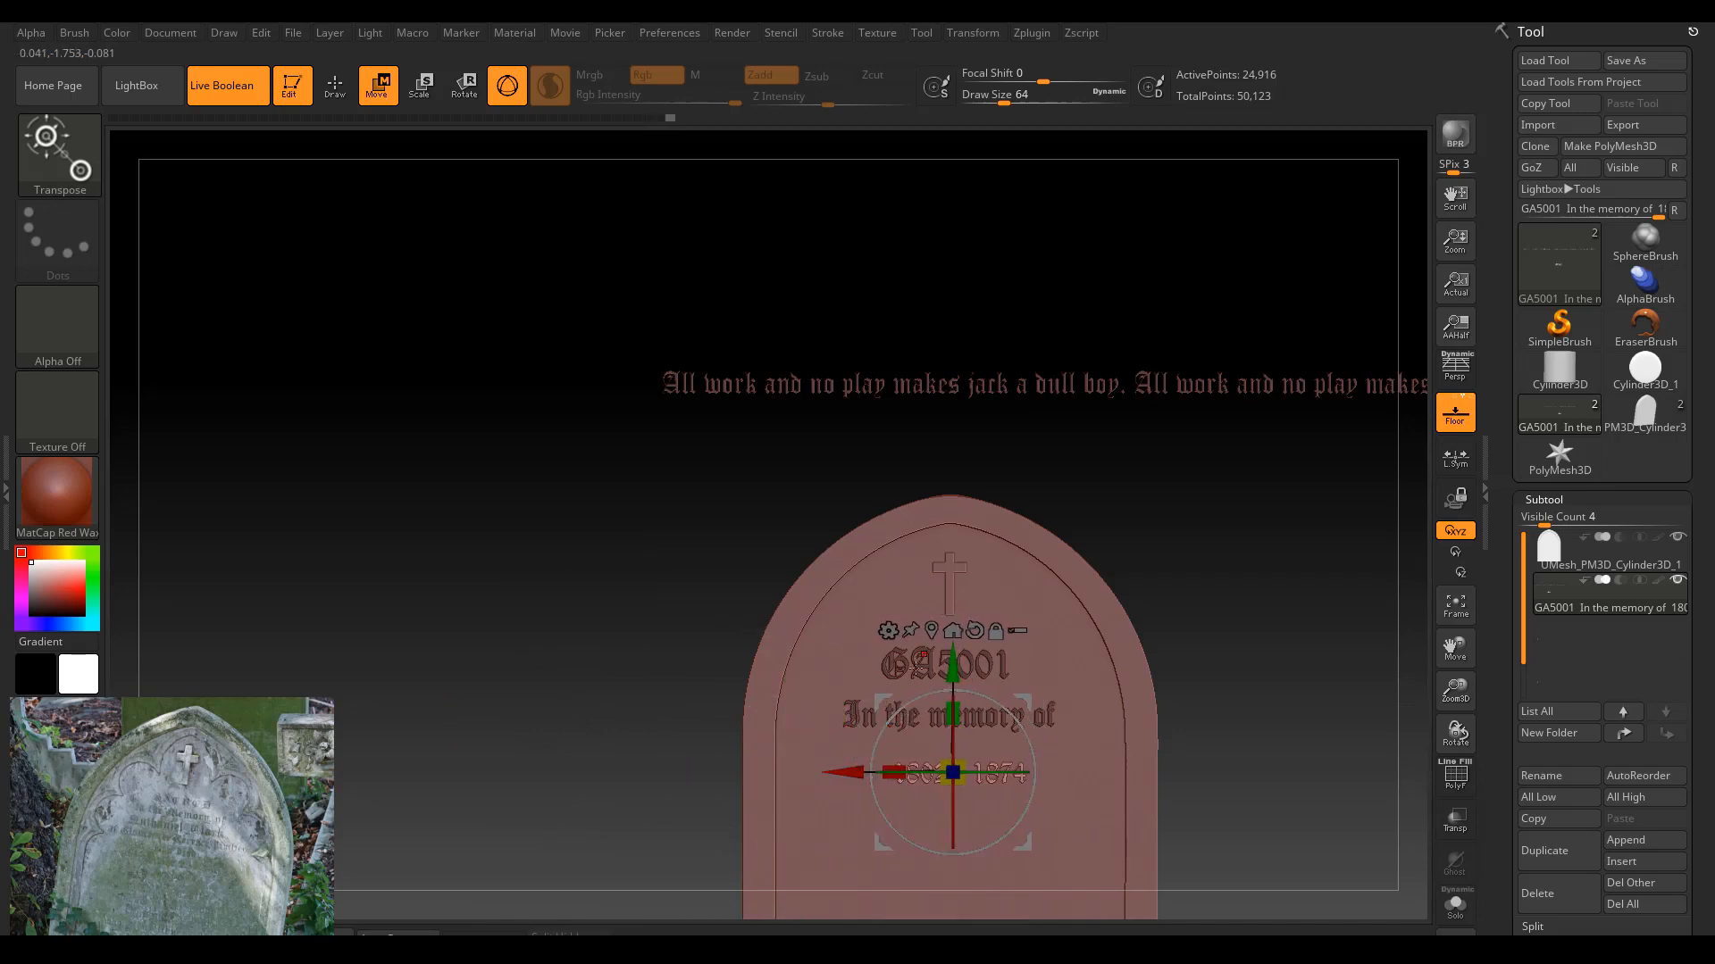
drag(948, 659, 948, 652)
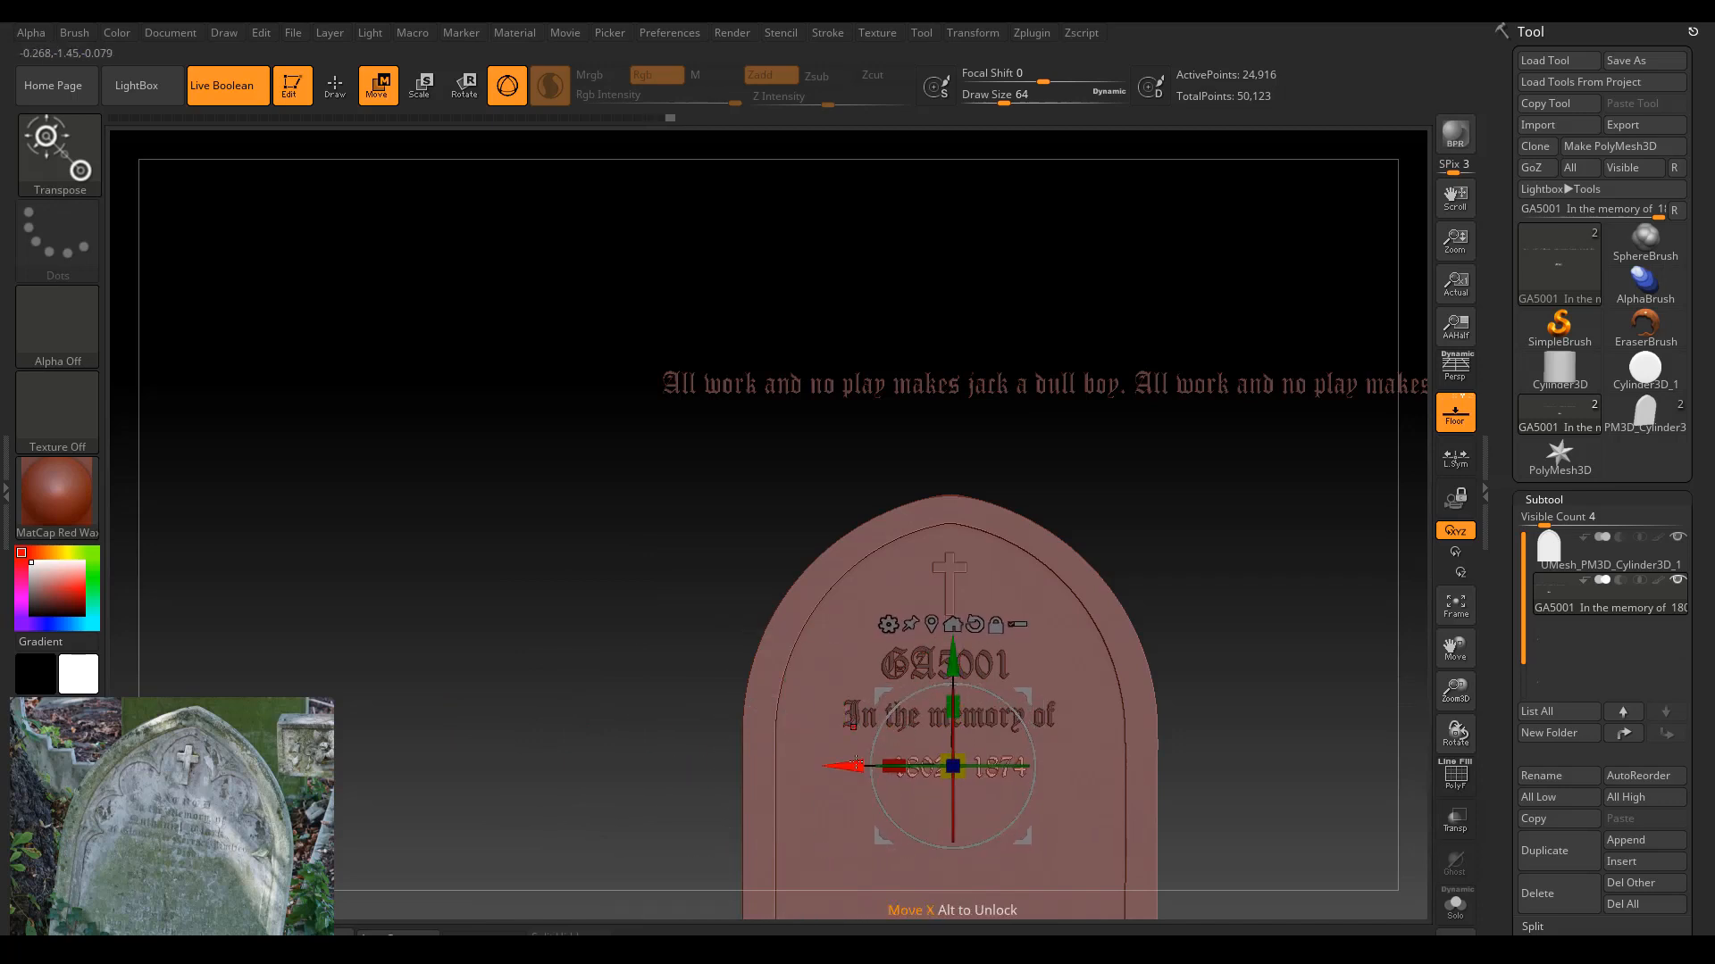
drag(858, 766, 852, 763)
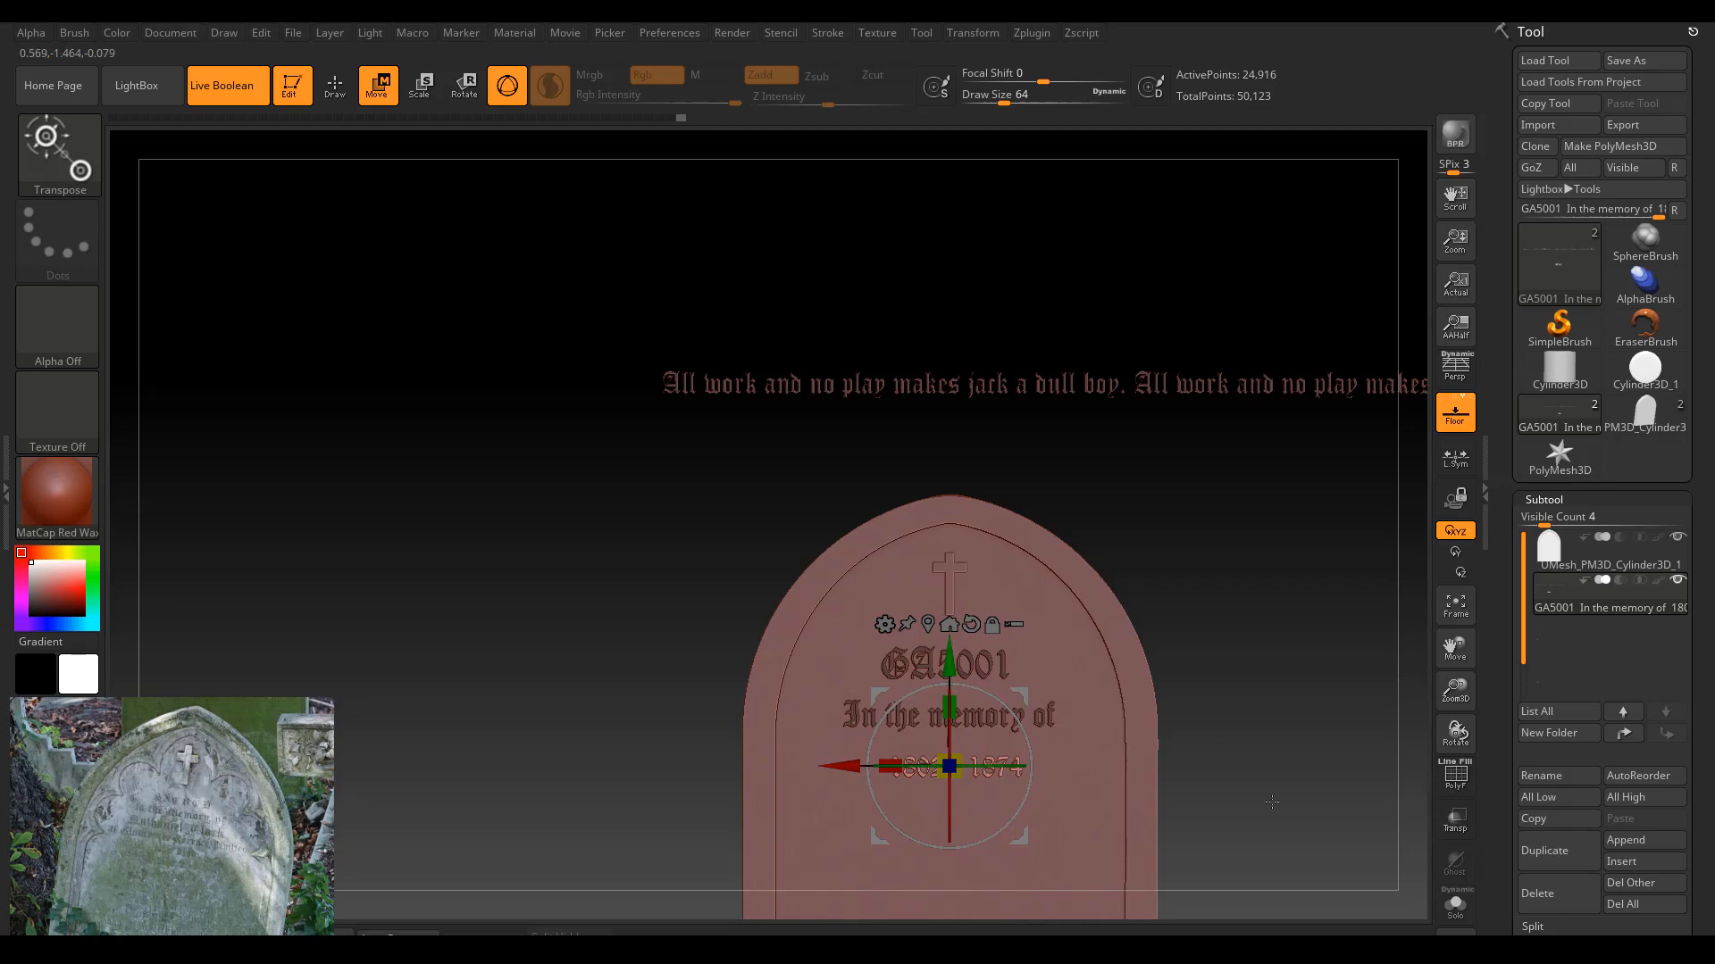
ctrl+drag(1271, 802, 1251, 800)
Enlarge "1802 - 1874", stretch it vertically by about 1.33, and centre it with a wider gap below the line above.
ctrl+right_drag(1267, 781, 1518, 813)
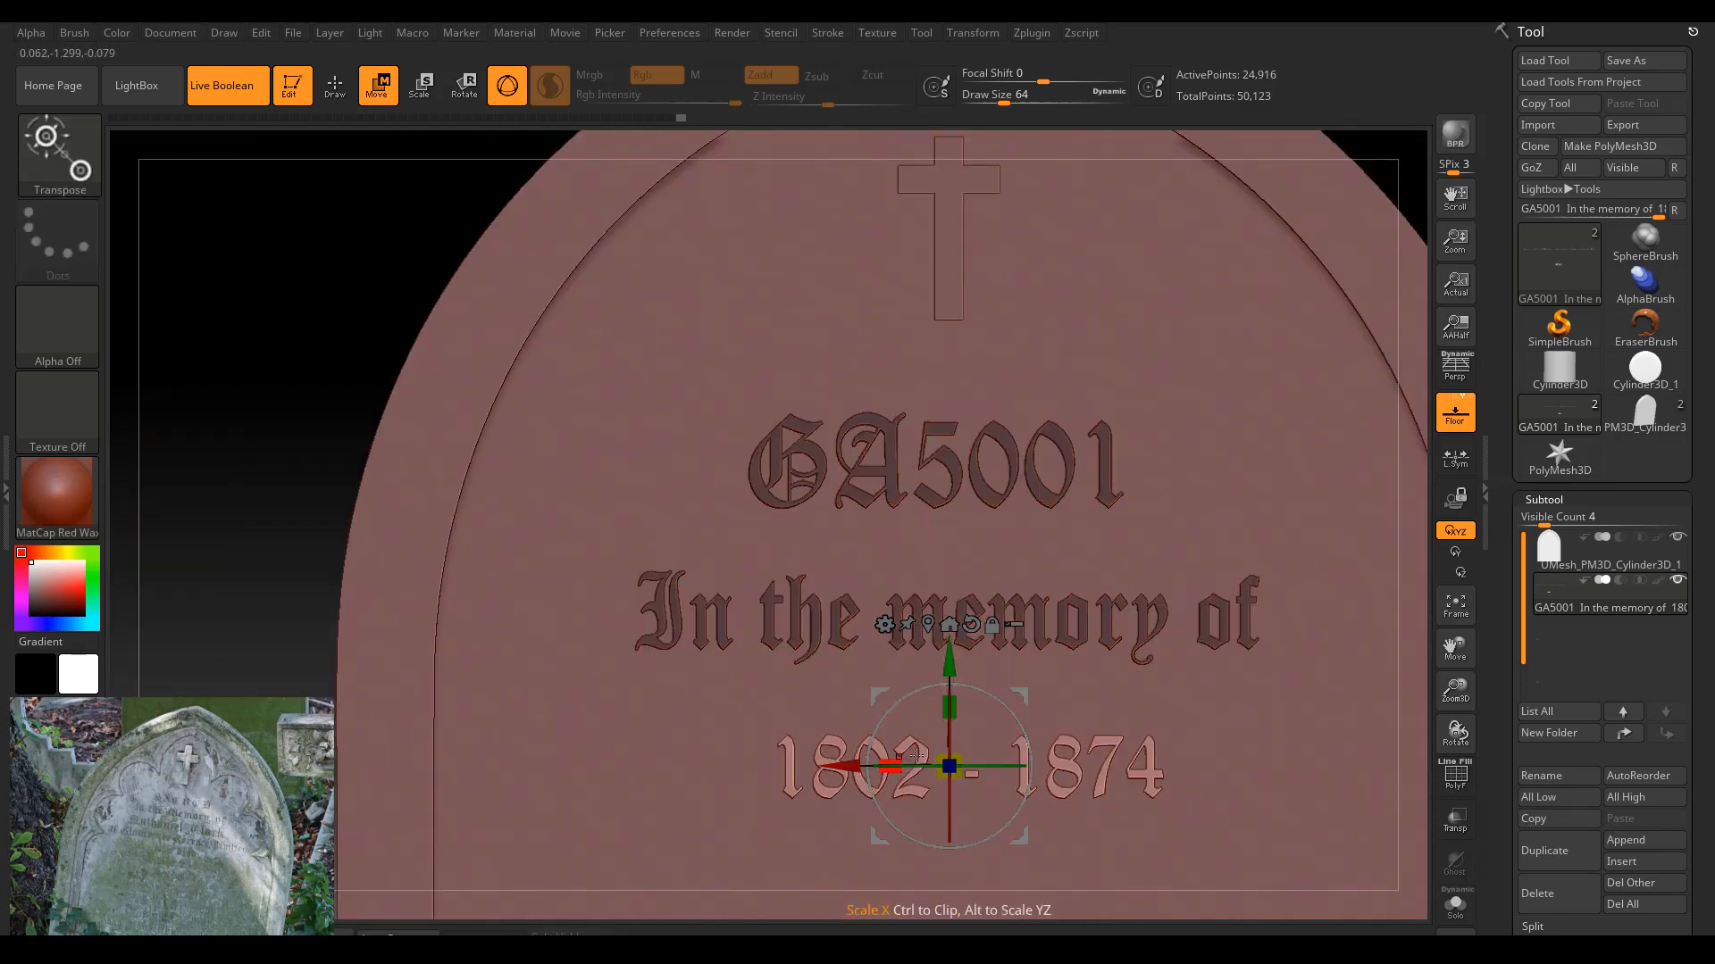
drag(968, 748, 1025, 741)
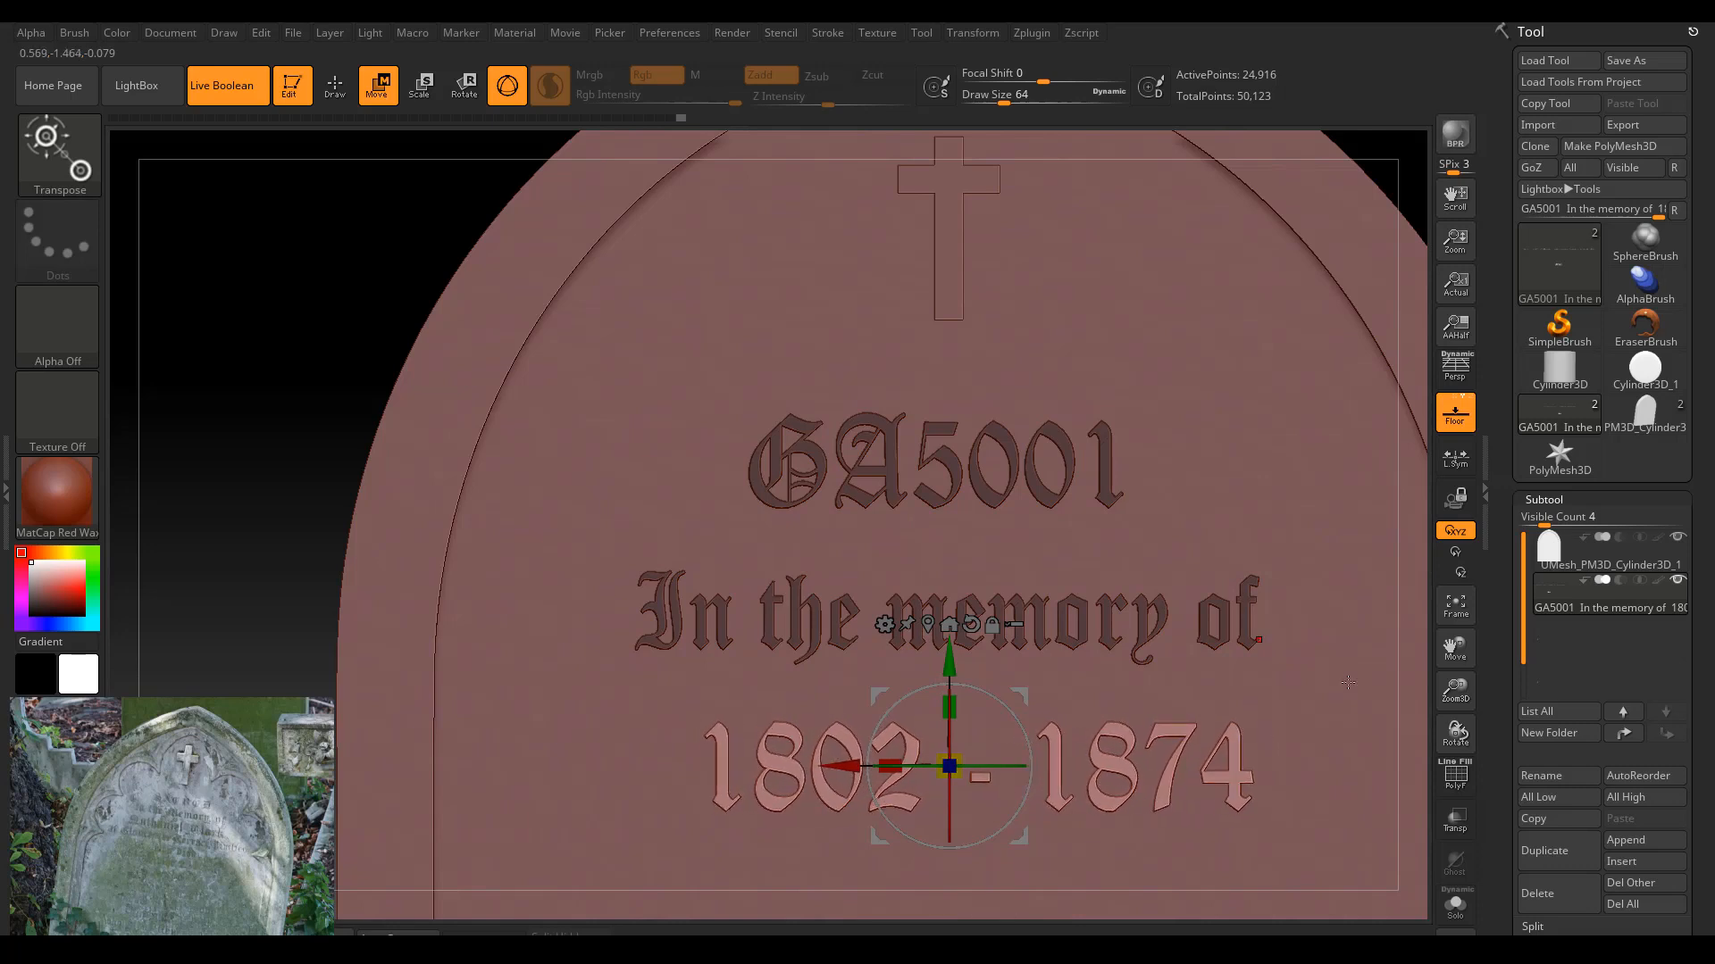
drag(1458, 653, 1281, 590)
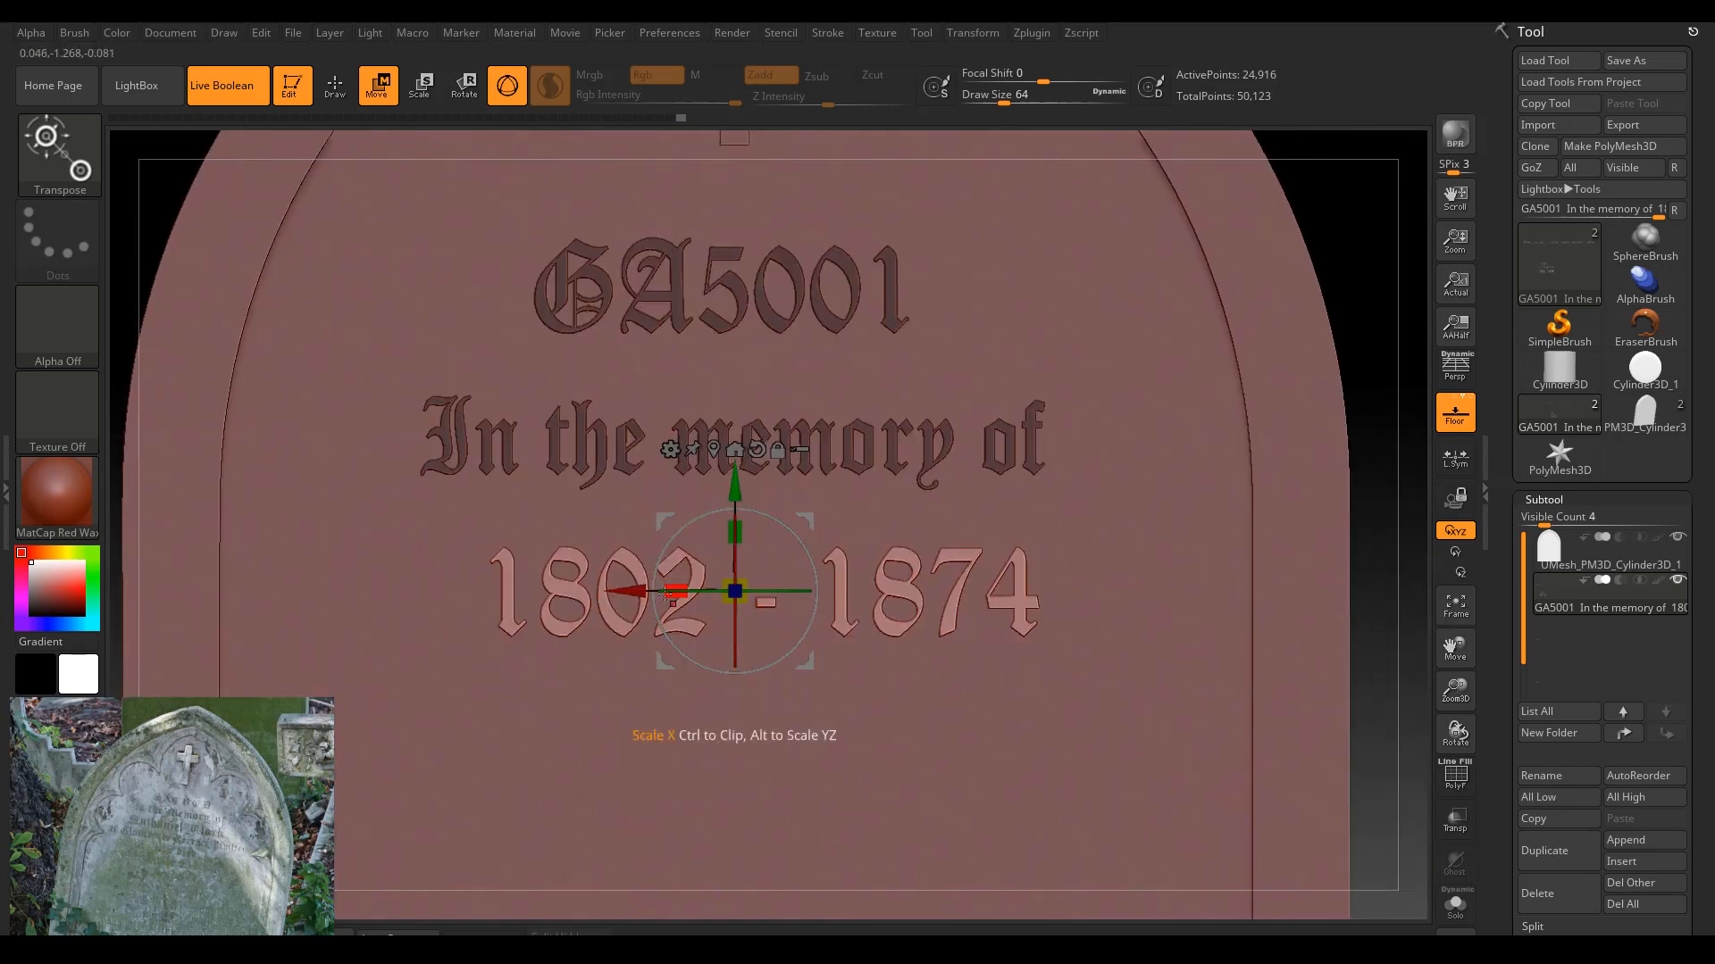
drag(605, 593, 600, 591)
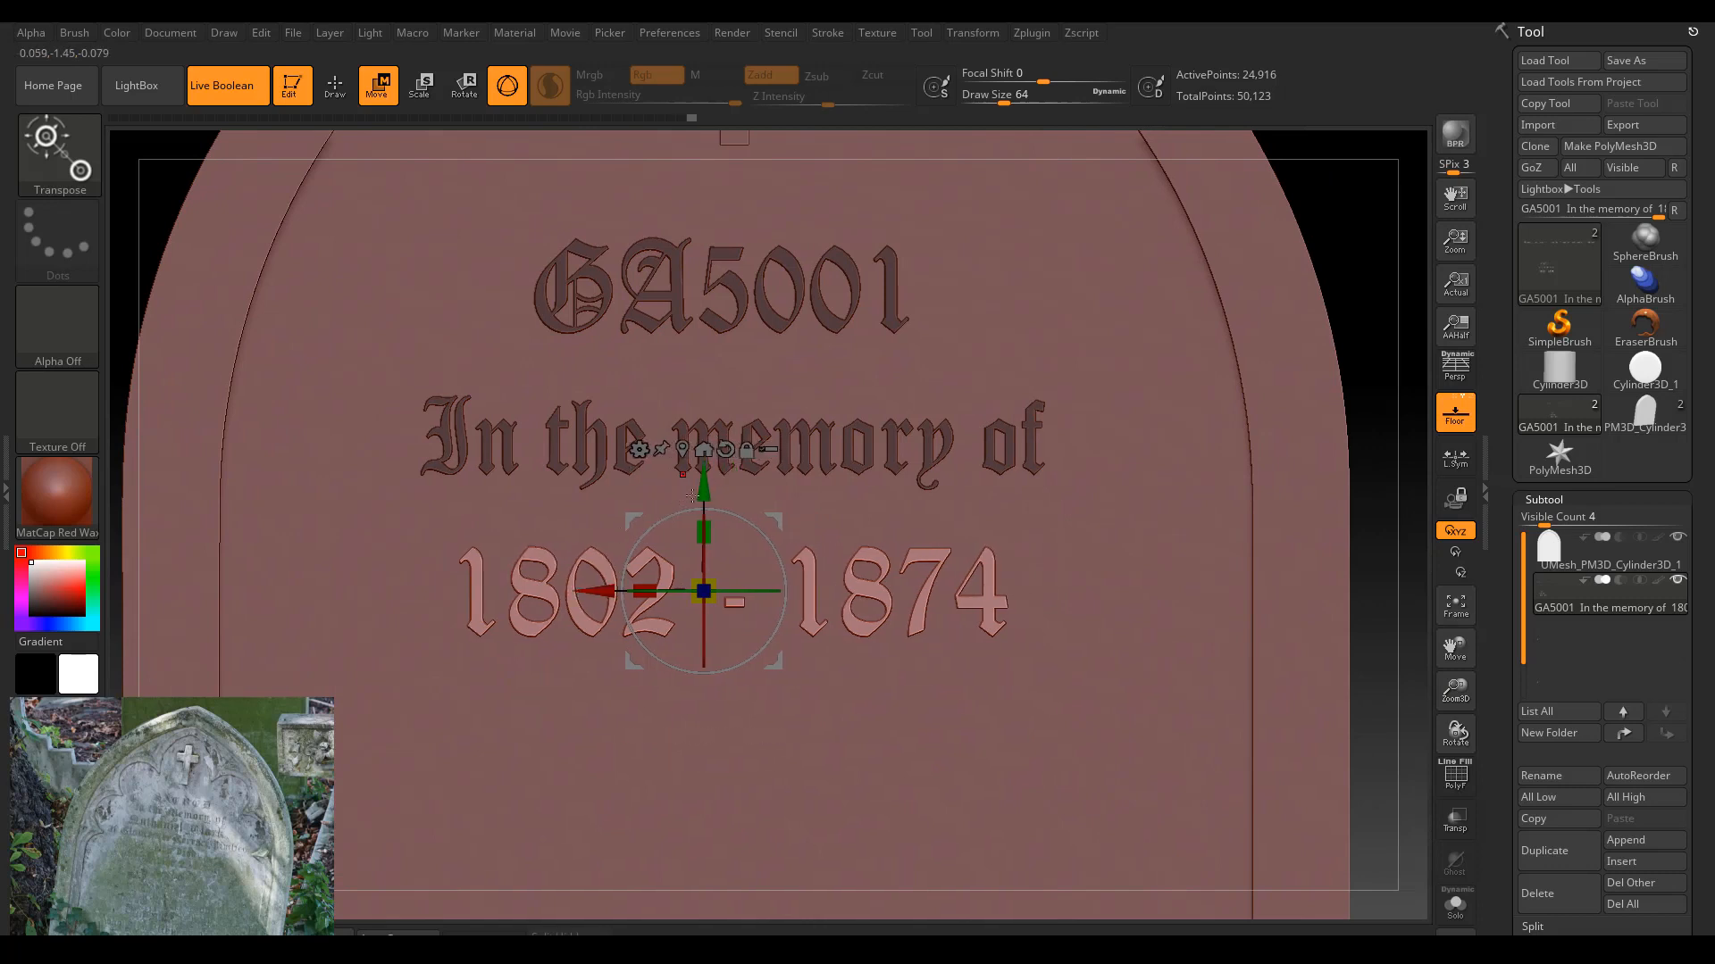
mouse_move(693, 496)
mouse_down()
mouse_move(755, 620)
mouse_move(714, 619)
mouse_move(699, 509)
mouse_up()
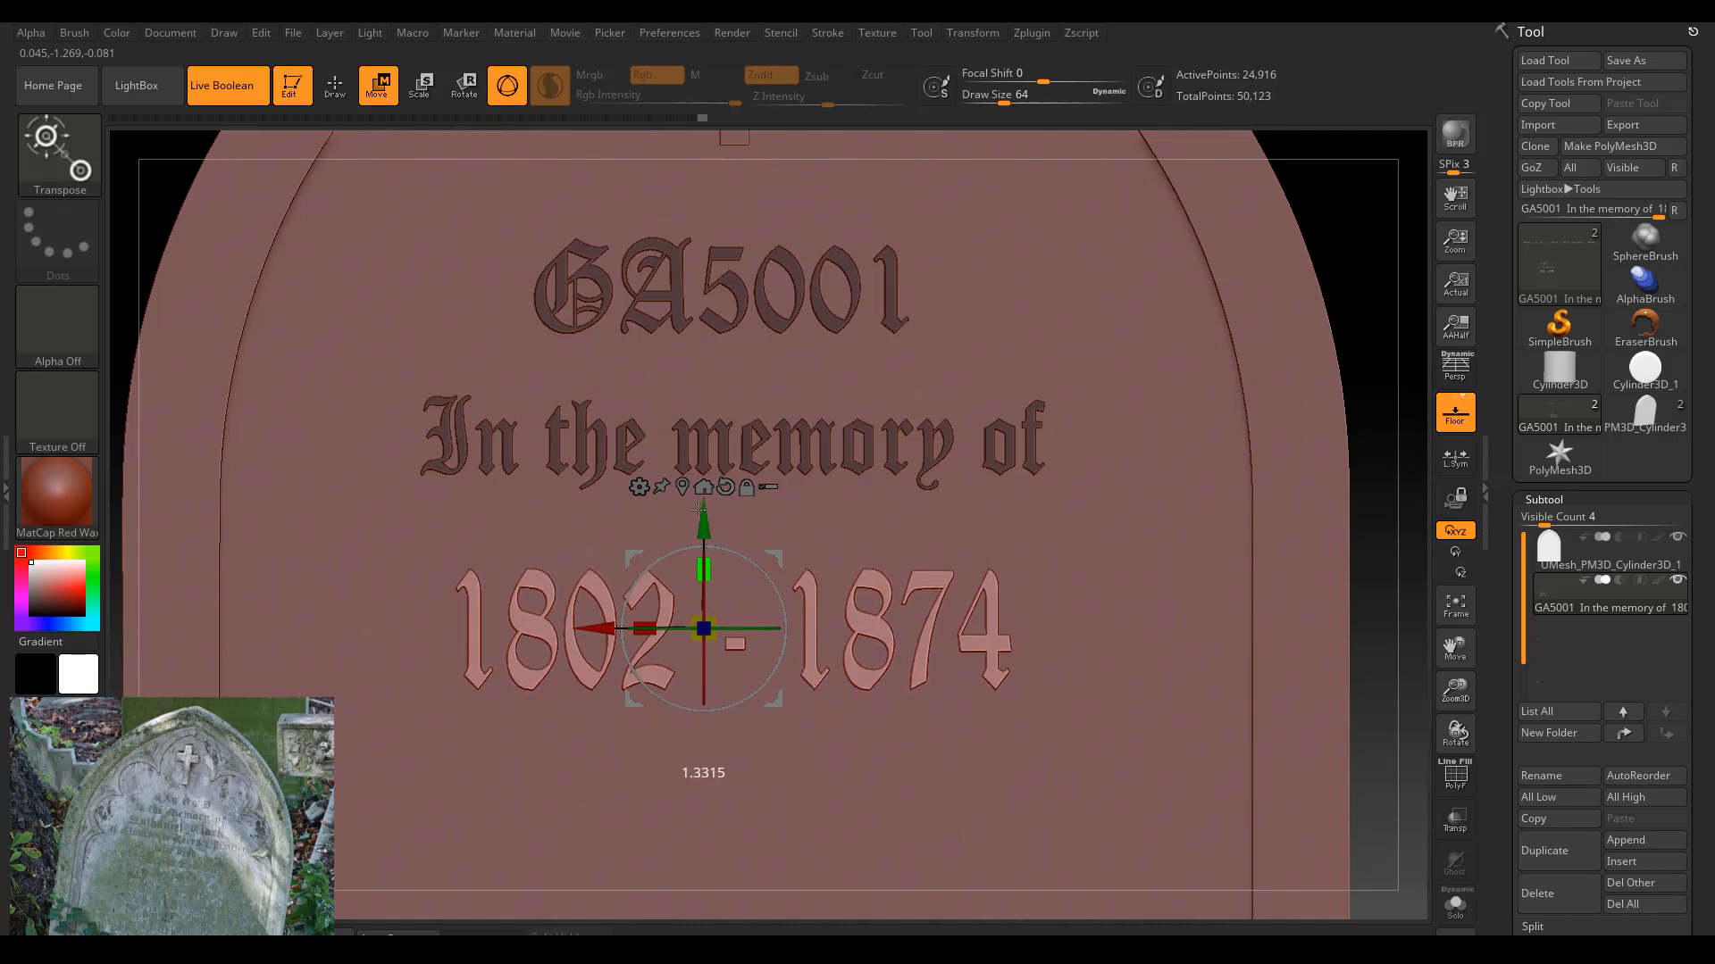
drag(699, 517, 699, 518)
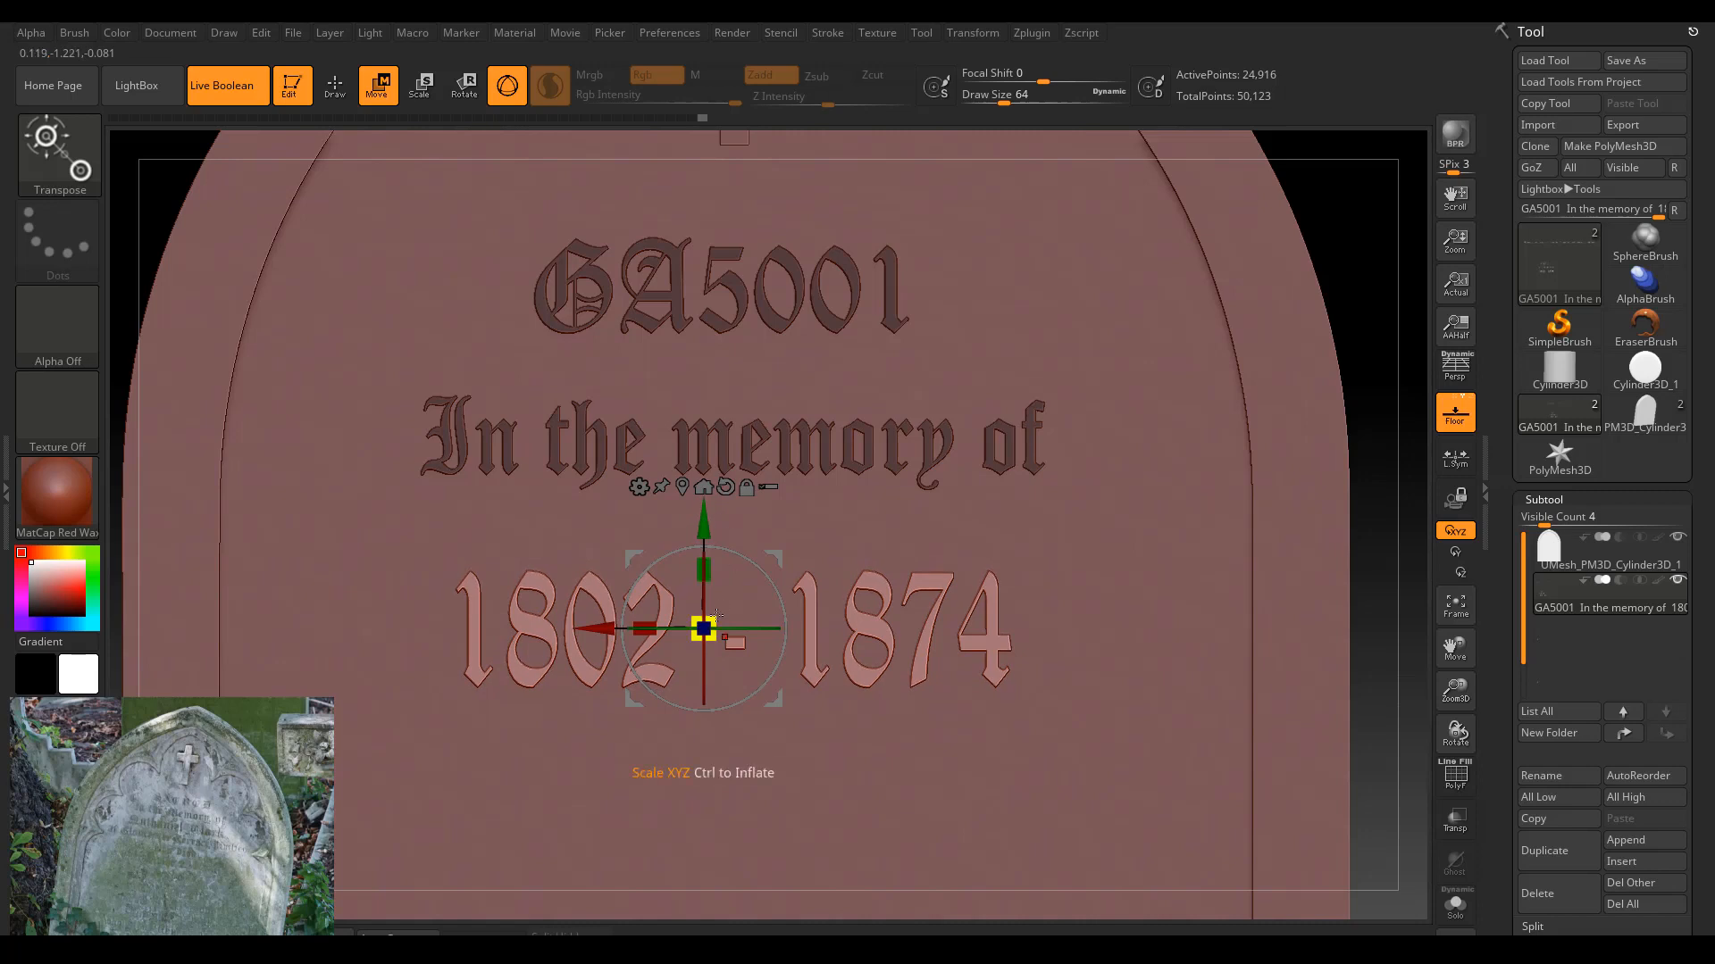
drag(710, 618, 703, 618)
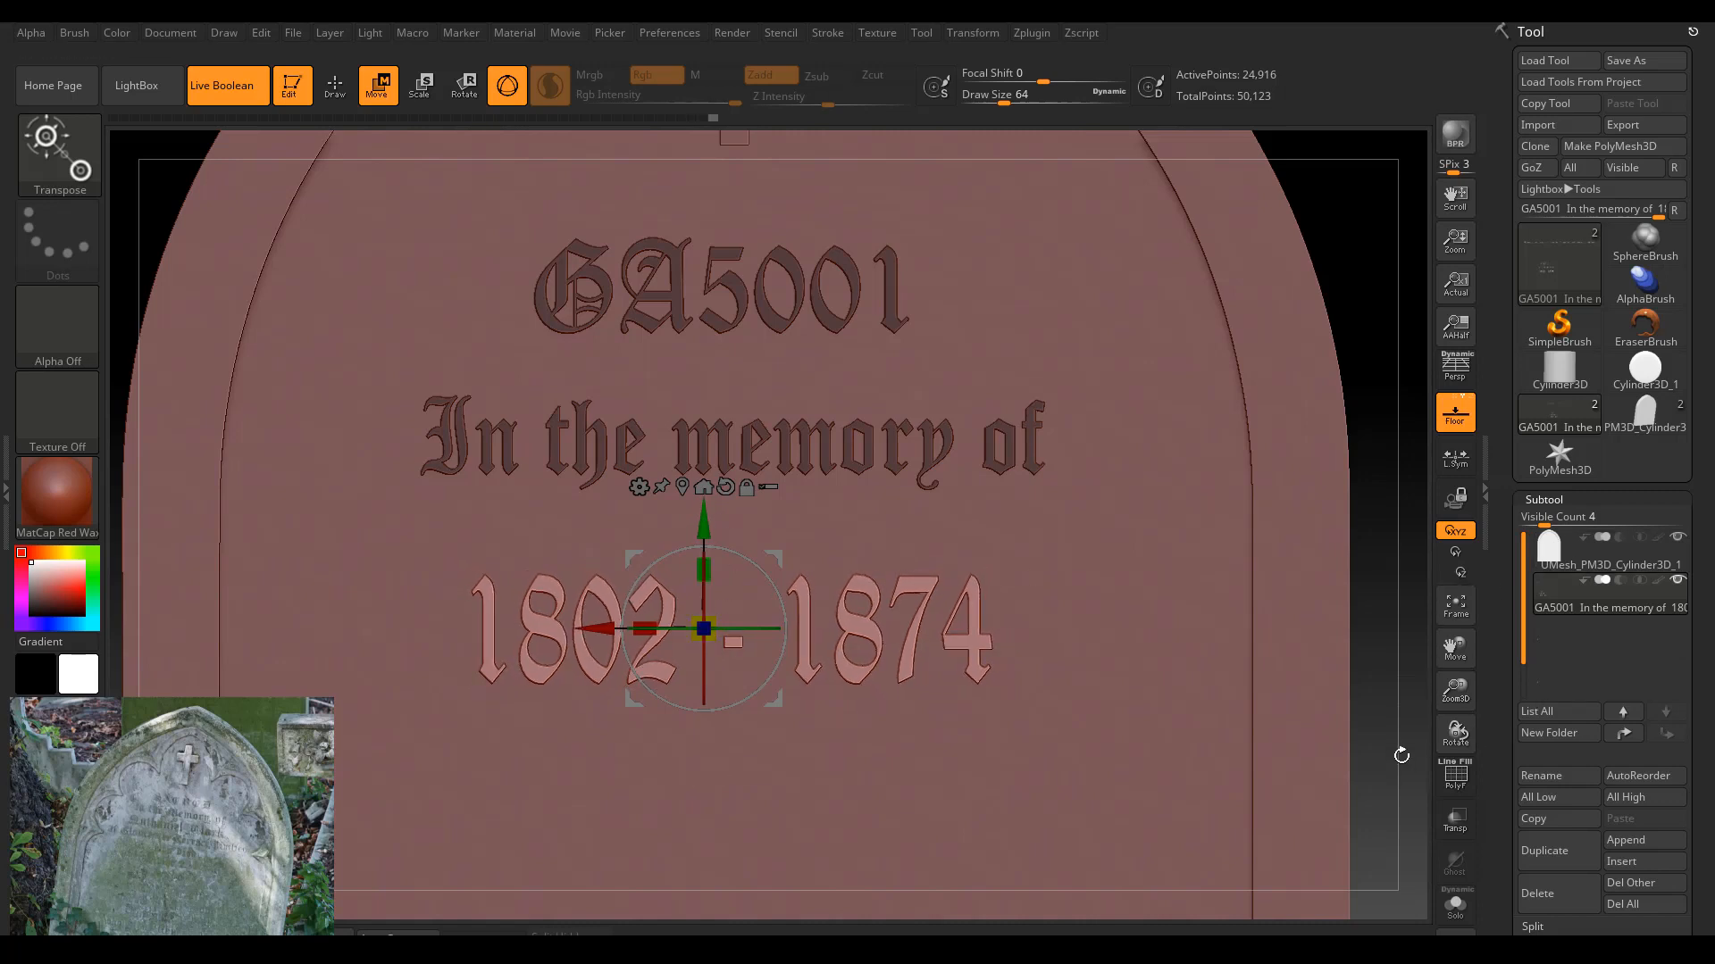
Clear the mask, mask the start of the "All work and no play" line, and move the transform gizmo up to it.
drag(1459, 691, 1390, 581)
drag(1060, 704, 1049, 712)
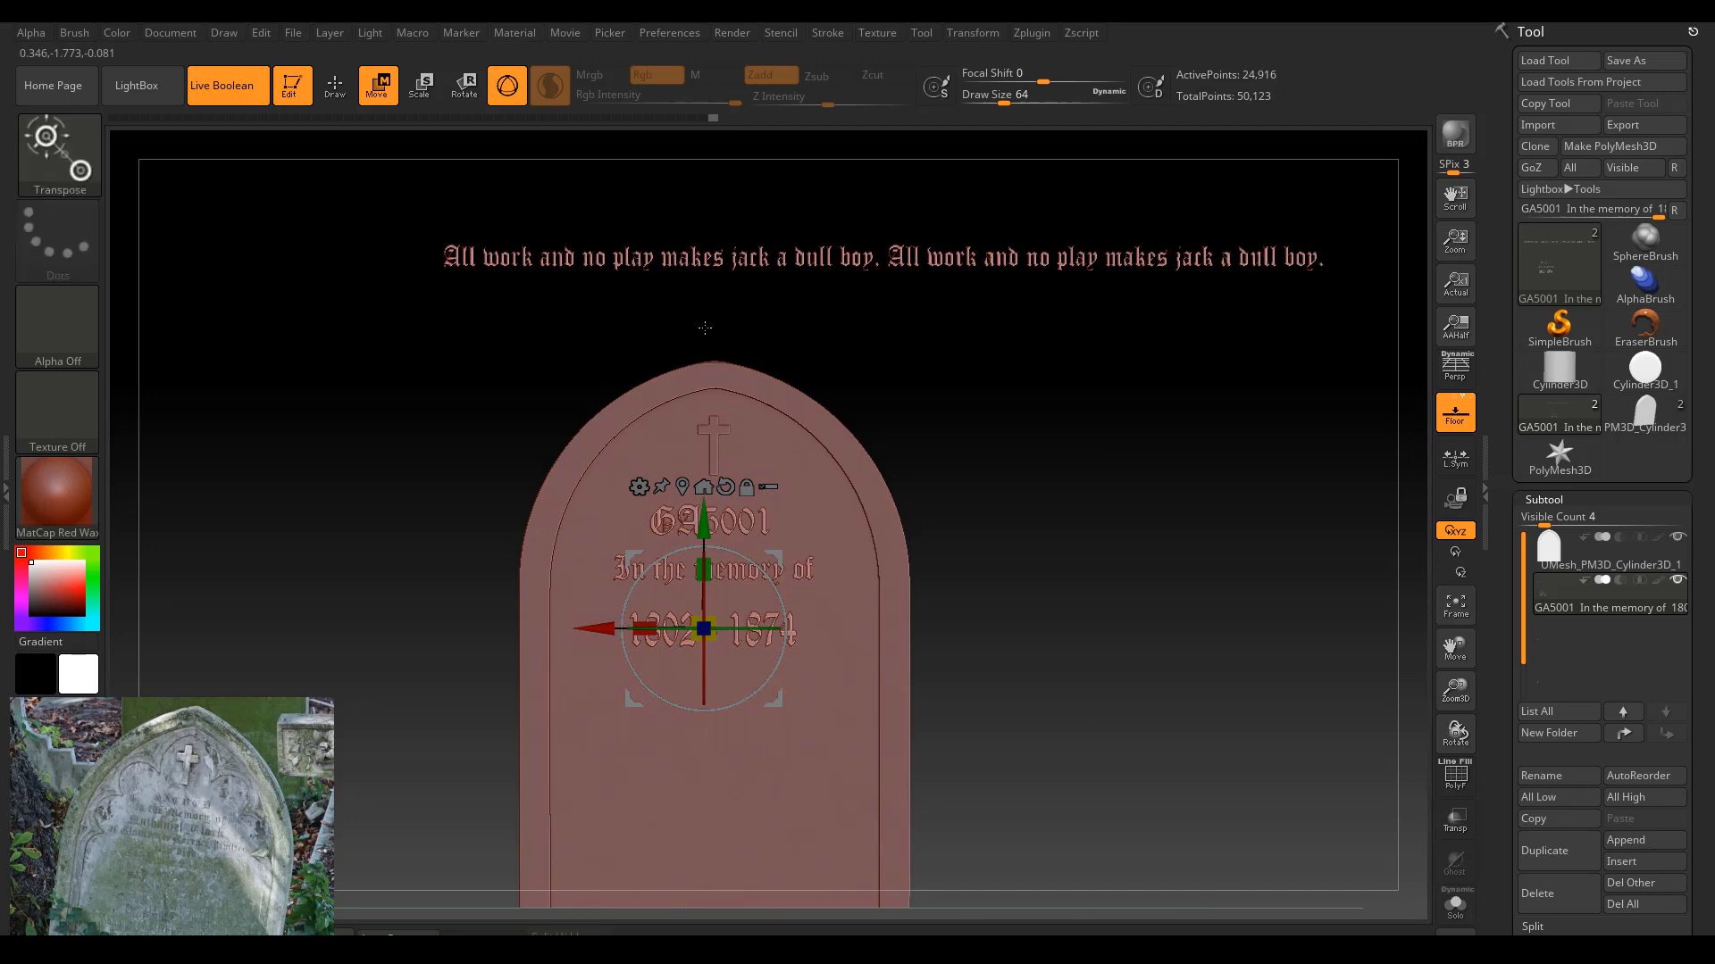
mouse_move(405, 310)
ctrl+mouse_down()
mouse_move(704, 135)
mouse_move(794, 141)
mouse_move(779, 141)
ctrl+mouse_up()
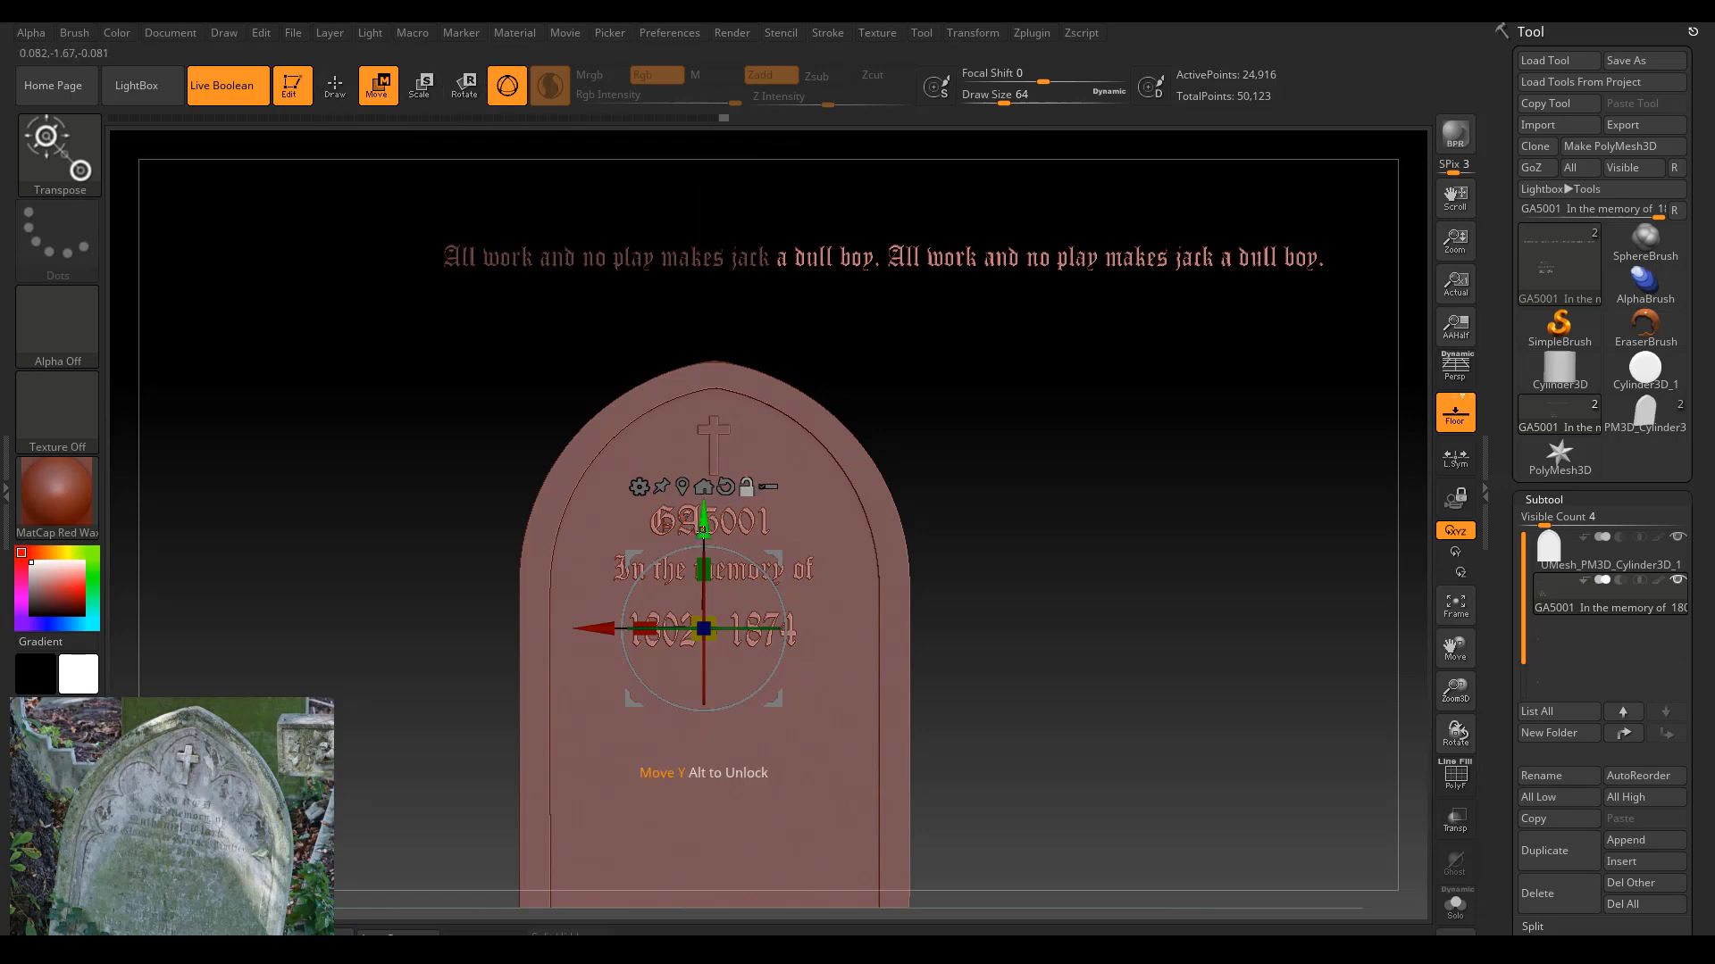
alt+drag(704, 531, 704, 156)
Try to shift the unmasked end of the "All work and no play" line sideways, undo the move, and clear the mask.
drag(606, 254, 738, 253)
key(ctrl+z)
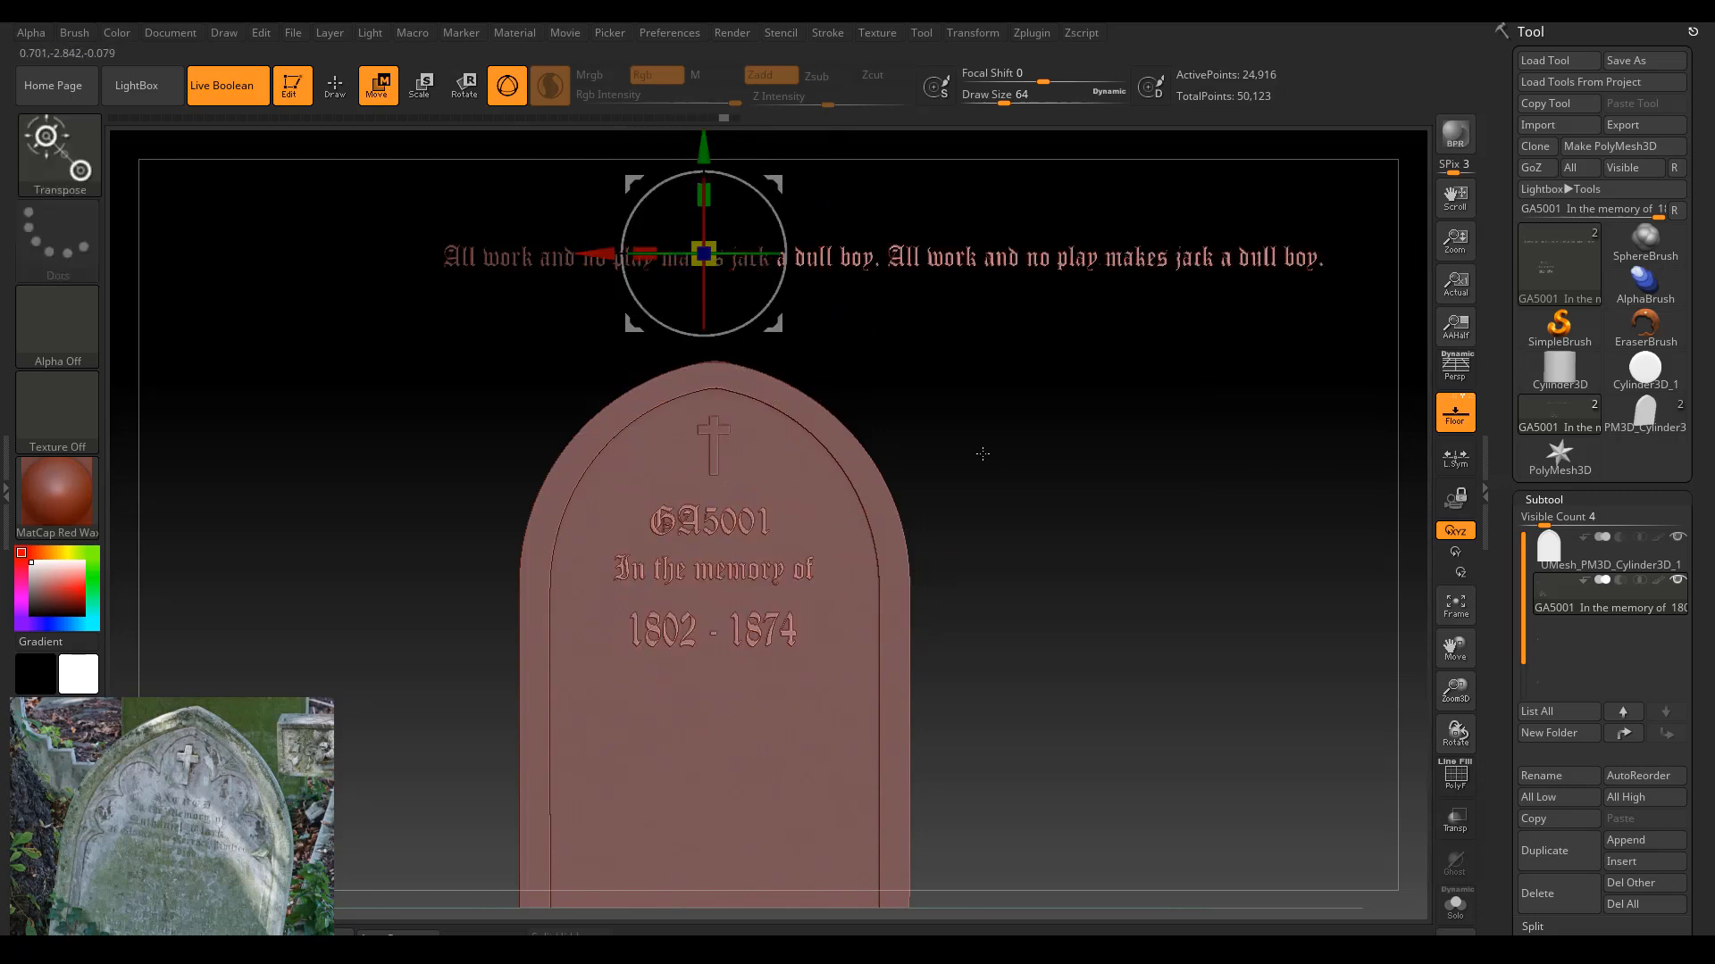
ctrl+click(1015, 498)
ctrl+drag(957, 399, 991, 454)
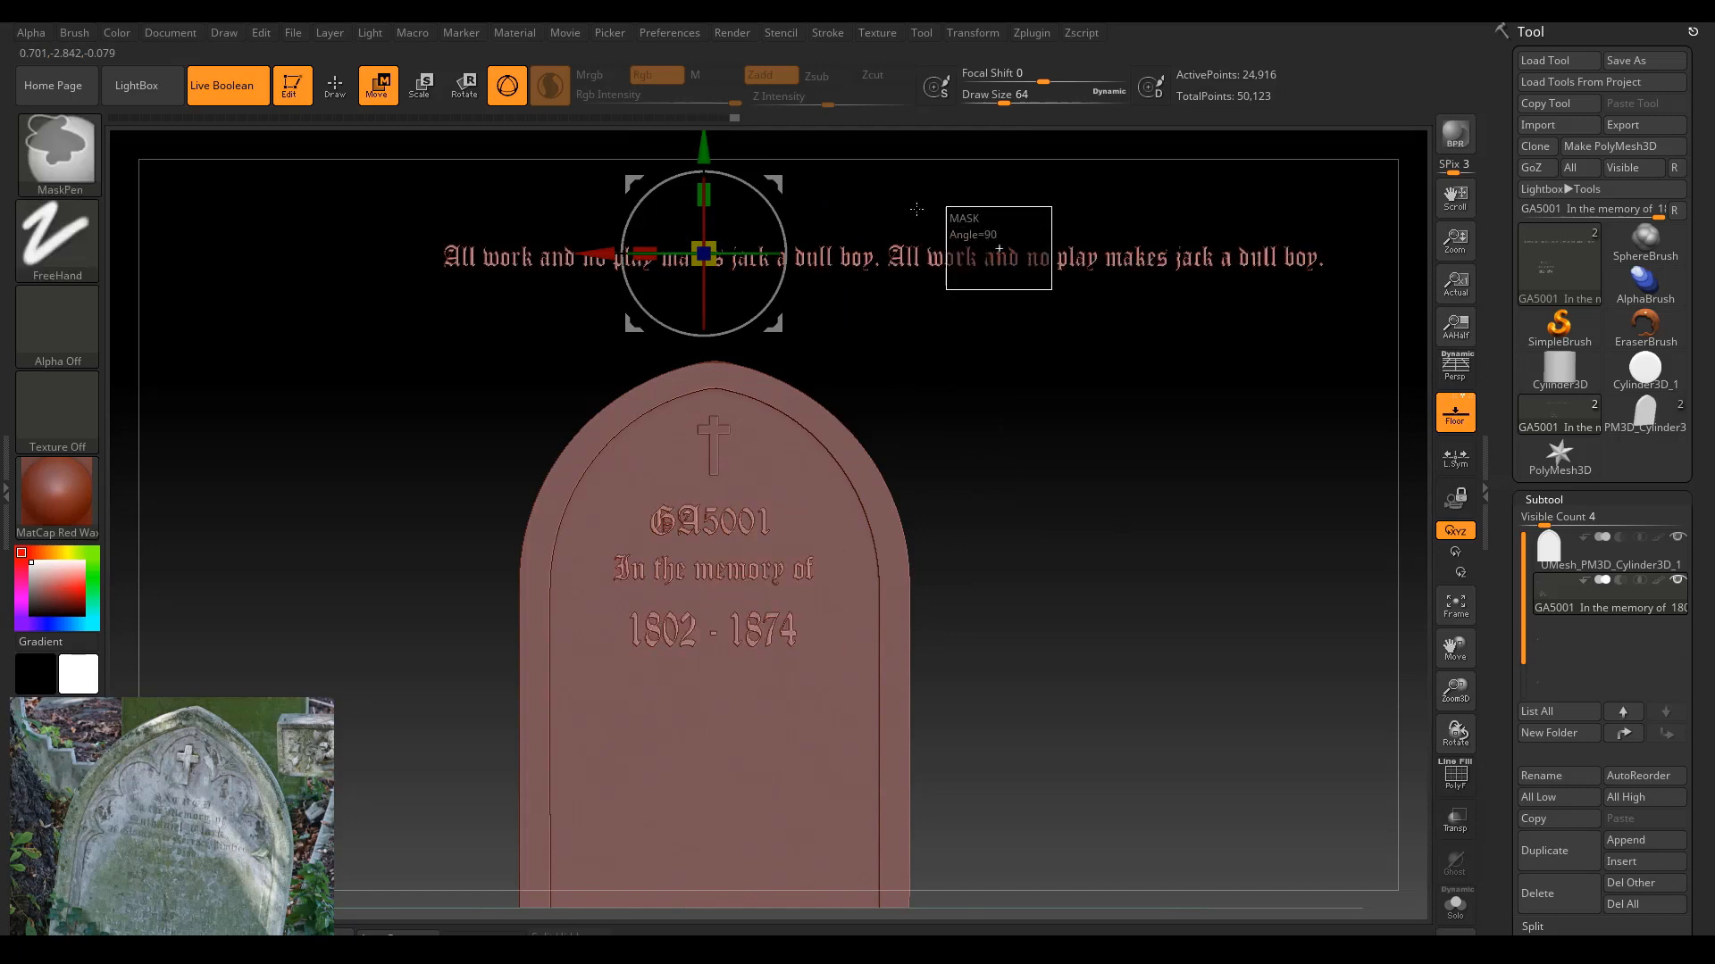
Isolate "jack a dull boy. All work and no" with an inverted mask and move it below "All work and no play makes".
ctrl+drag(917, 209, 705, 172)
ctrl+click(1056, 413)
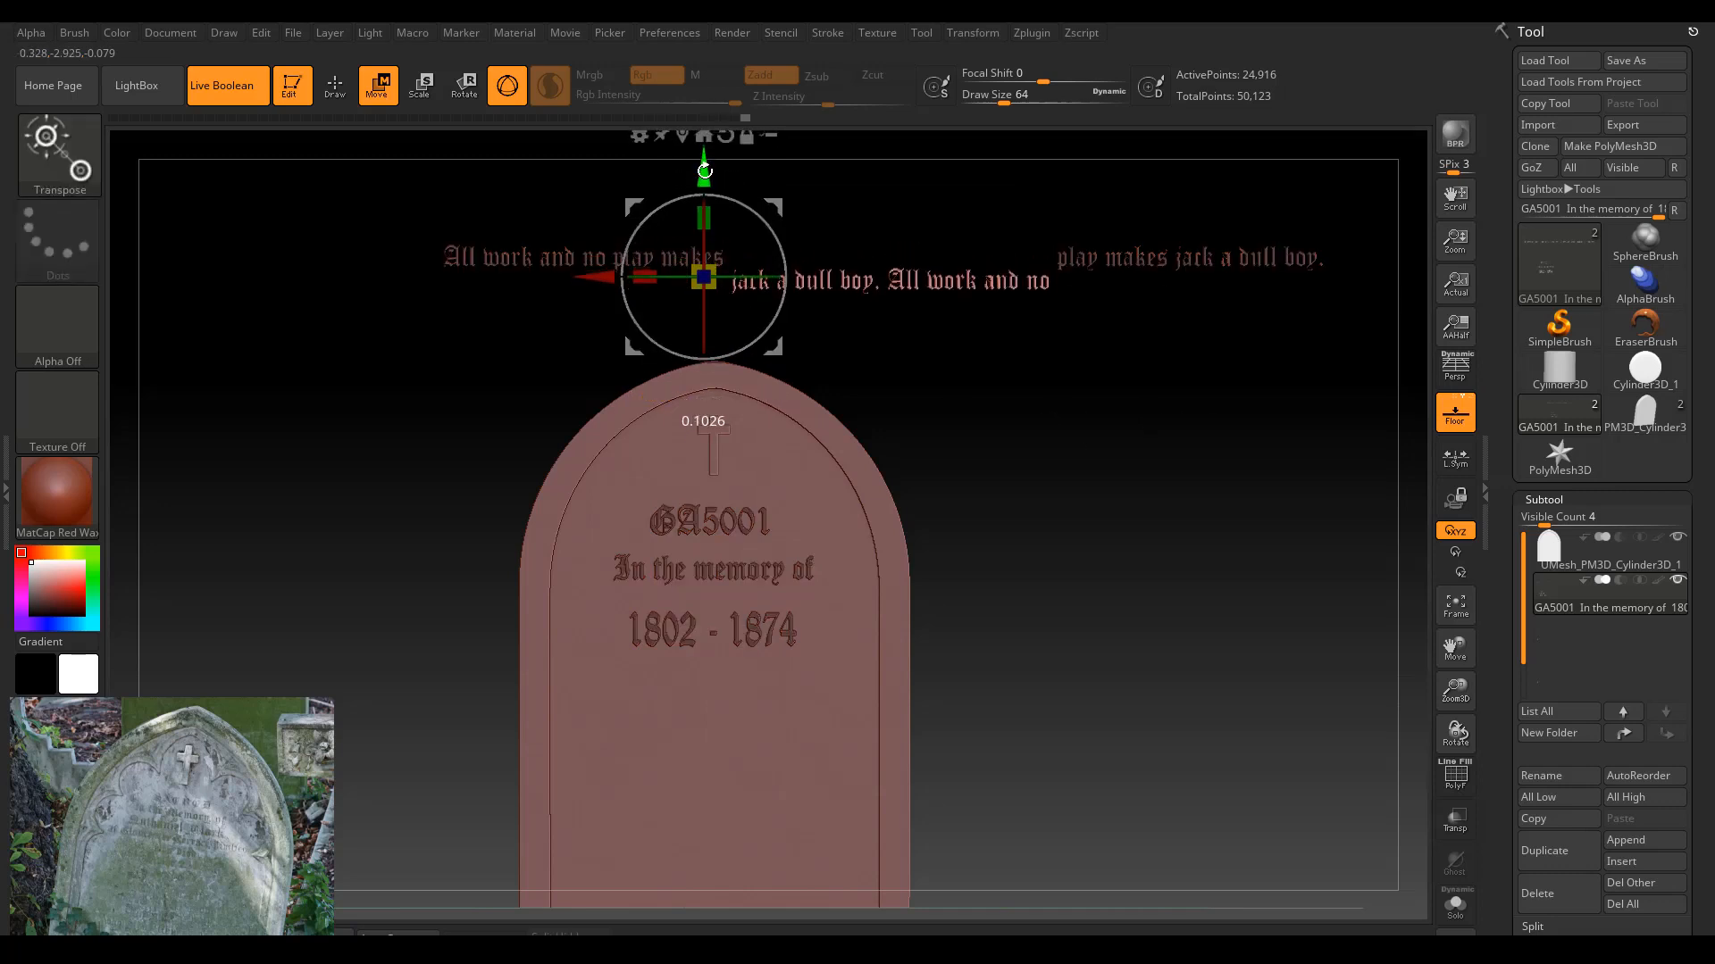
drag(593, 279, 346, 255)
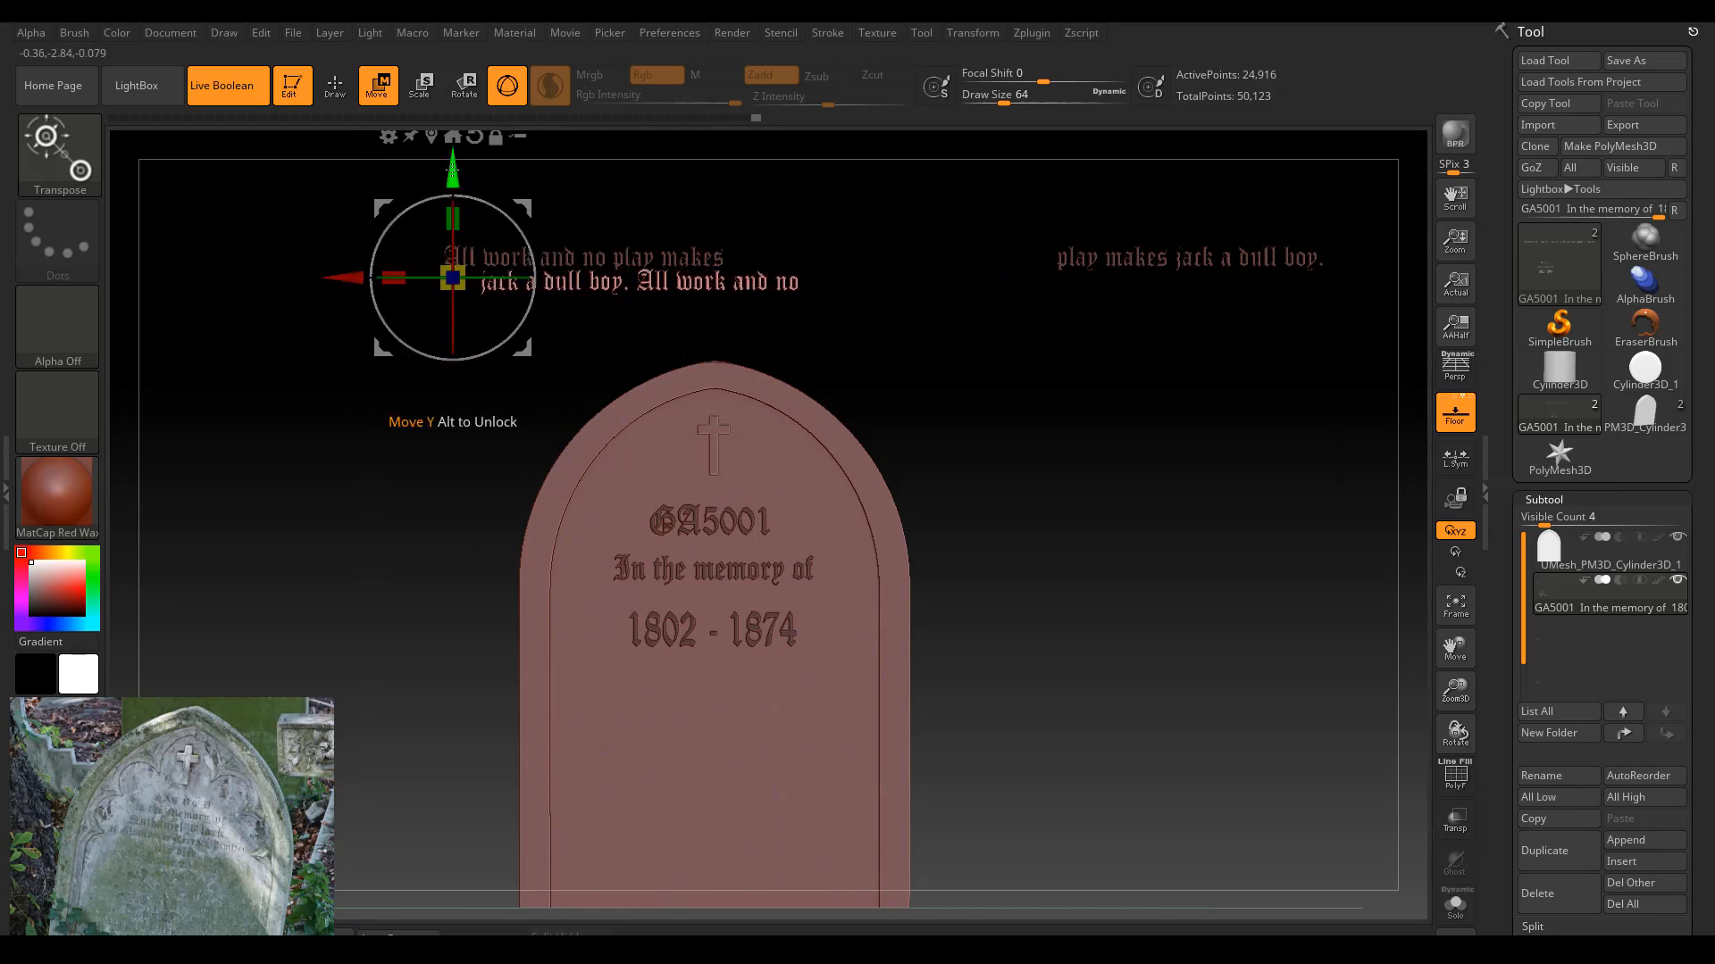
drag(448, 173, 446, 181)
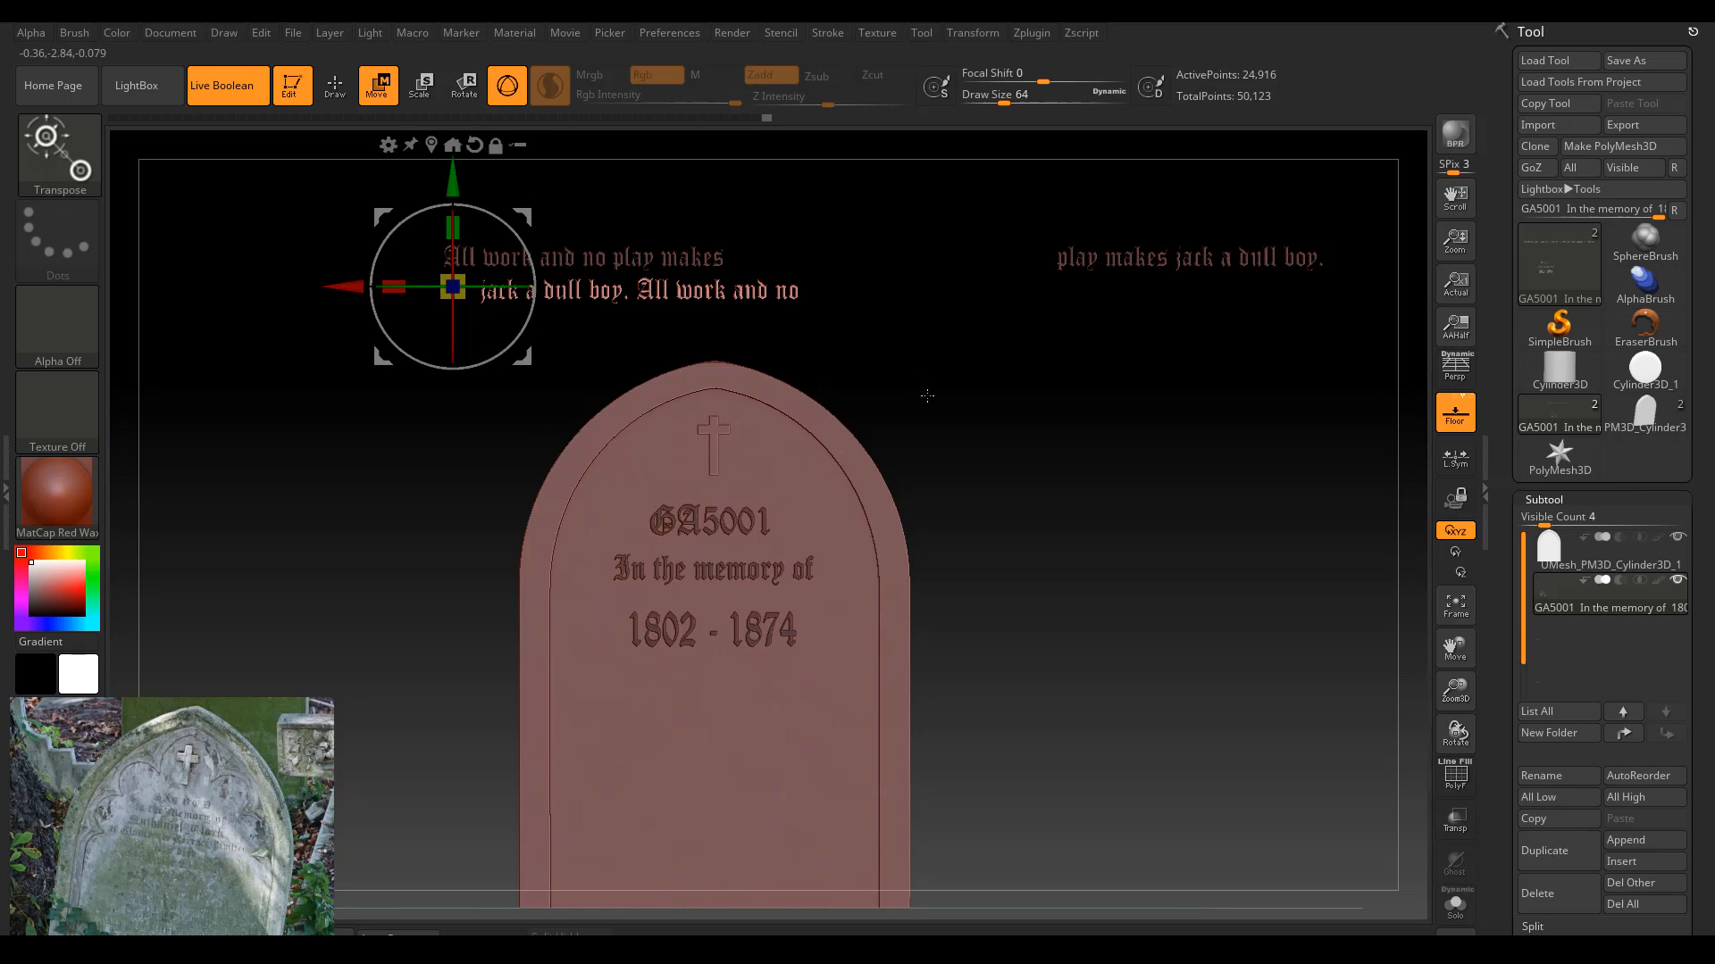
Align the start of "jack a dull boy. All work and no" with the line above and tighten the line spacing.
key(ctrl)
ctrl+right_drag(940, 386, 1129, 417)
drag(352, 295, 259, 274)
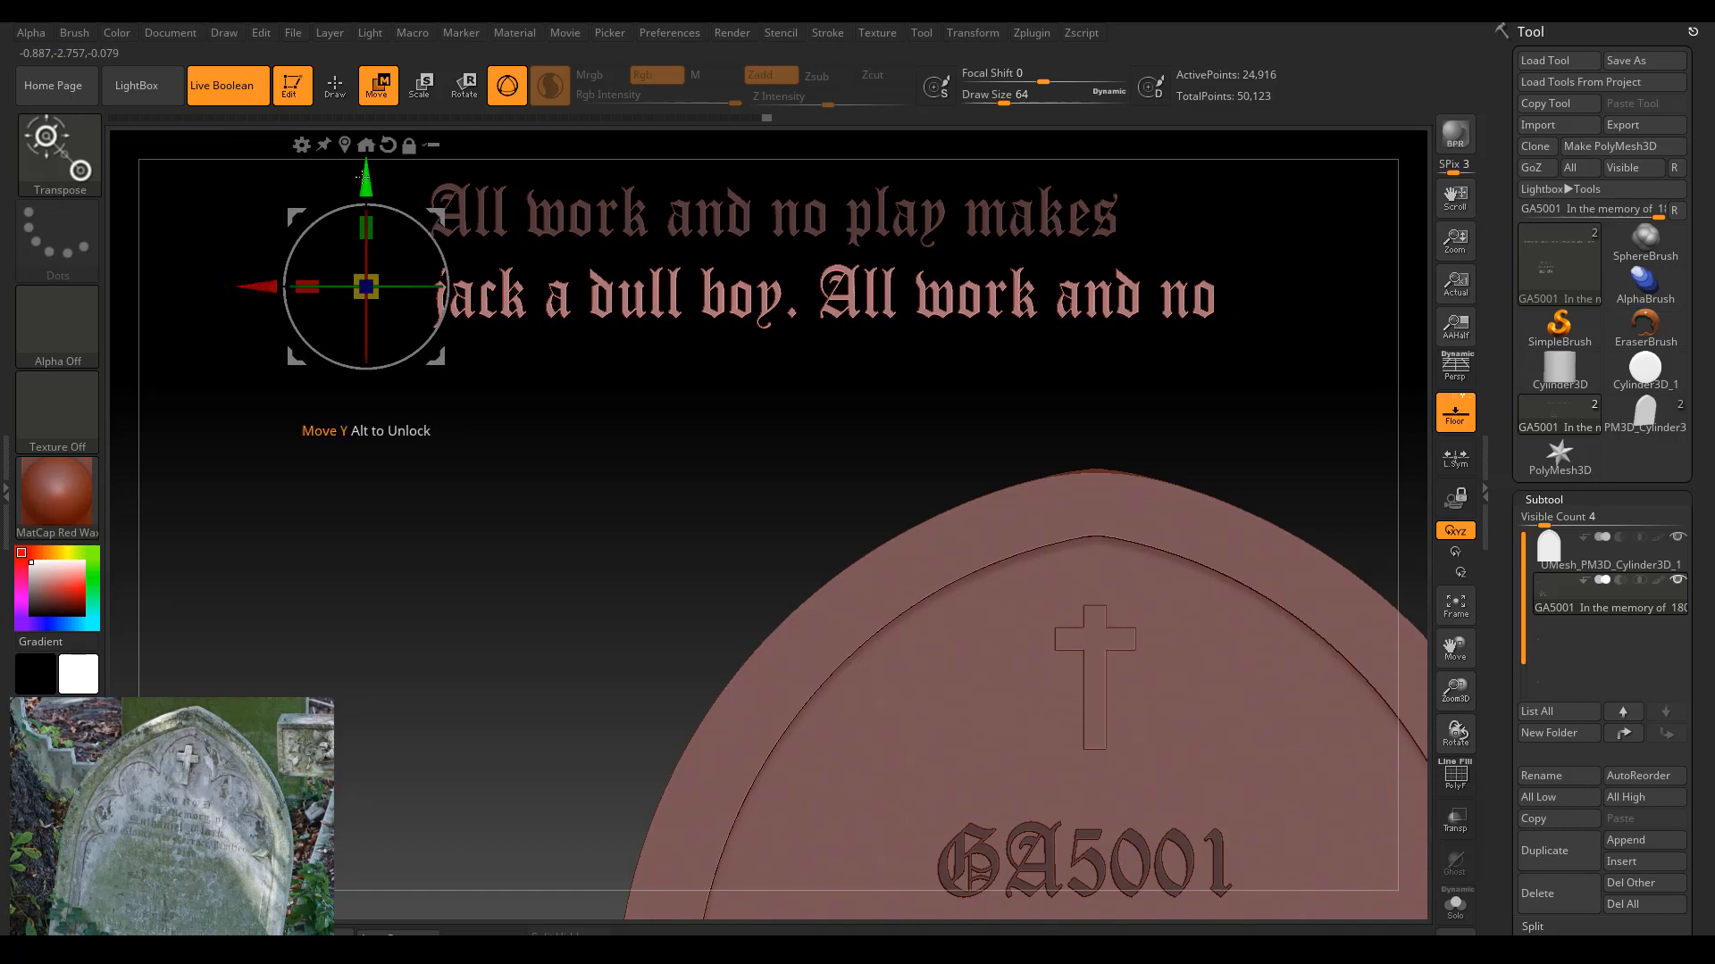
drag(360, 177, 361, 170)
drag(261, 277, 258, 277)
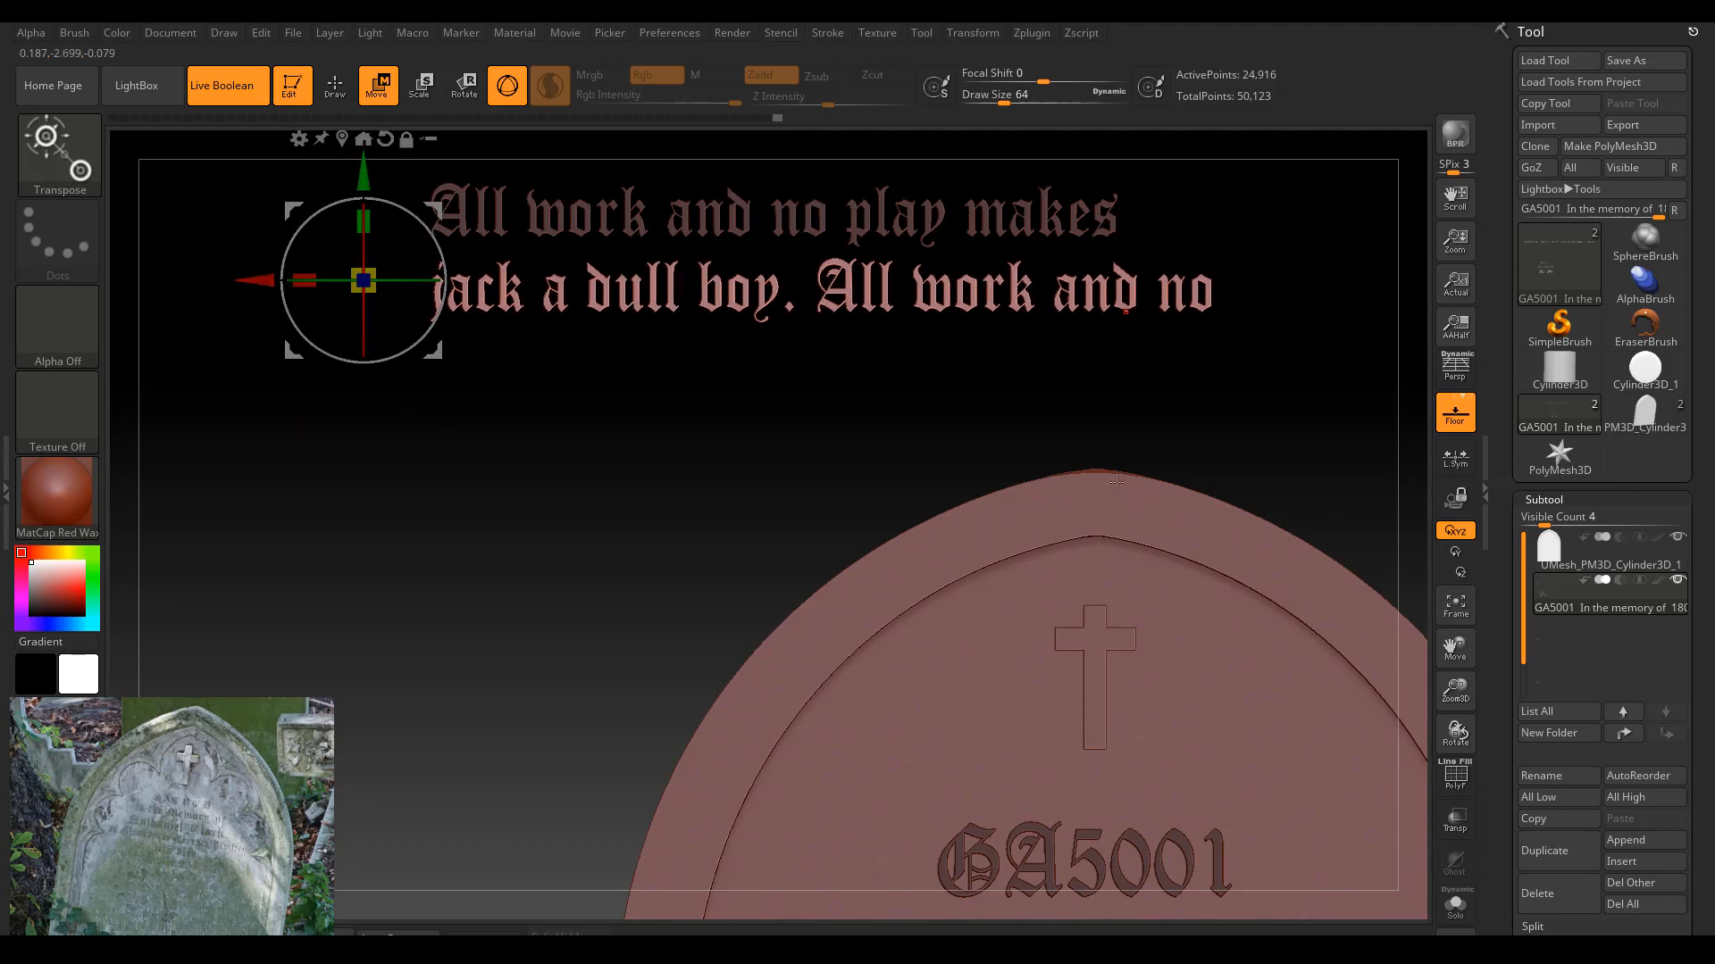
Clear the current mask and isolate "play makes jack a dull boy." with an inverted mask.
mouse_move(1117, 482)
ctrl+right_down()
mouse_move(846, 467)
mouse_move(977, 458)
ctrl+right_up()
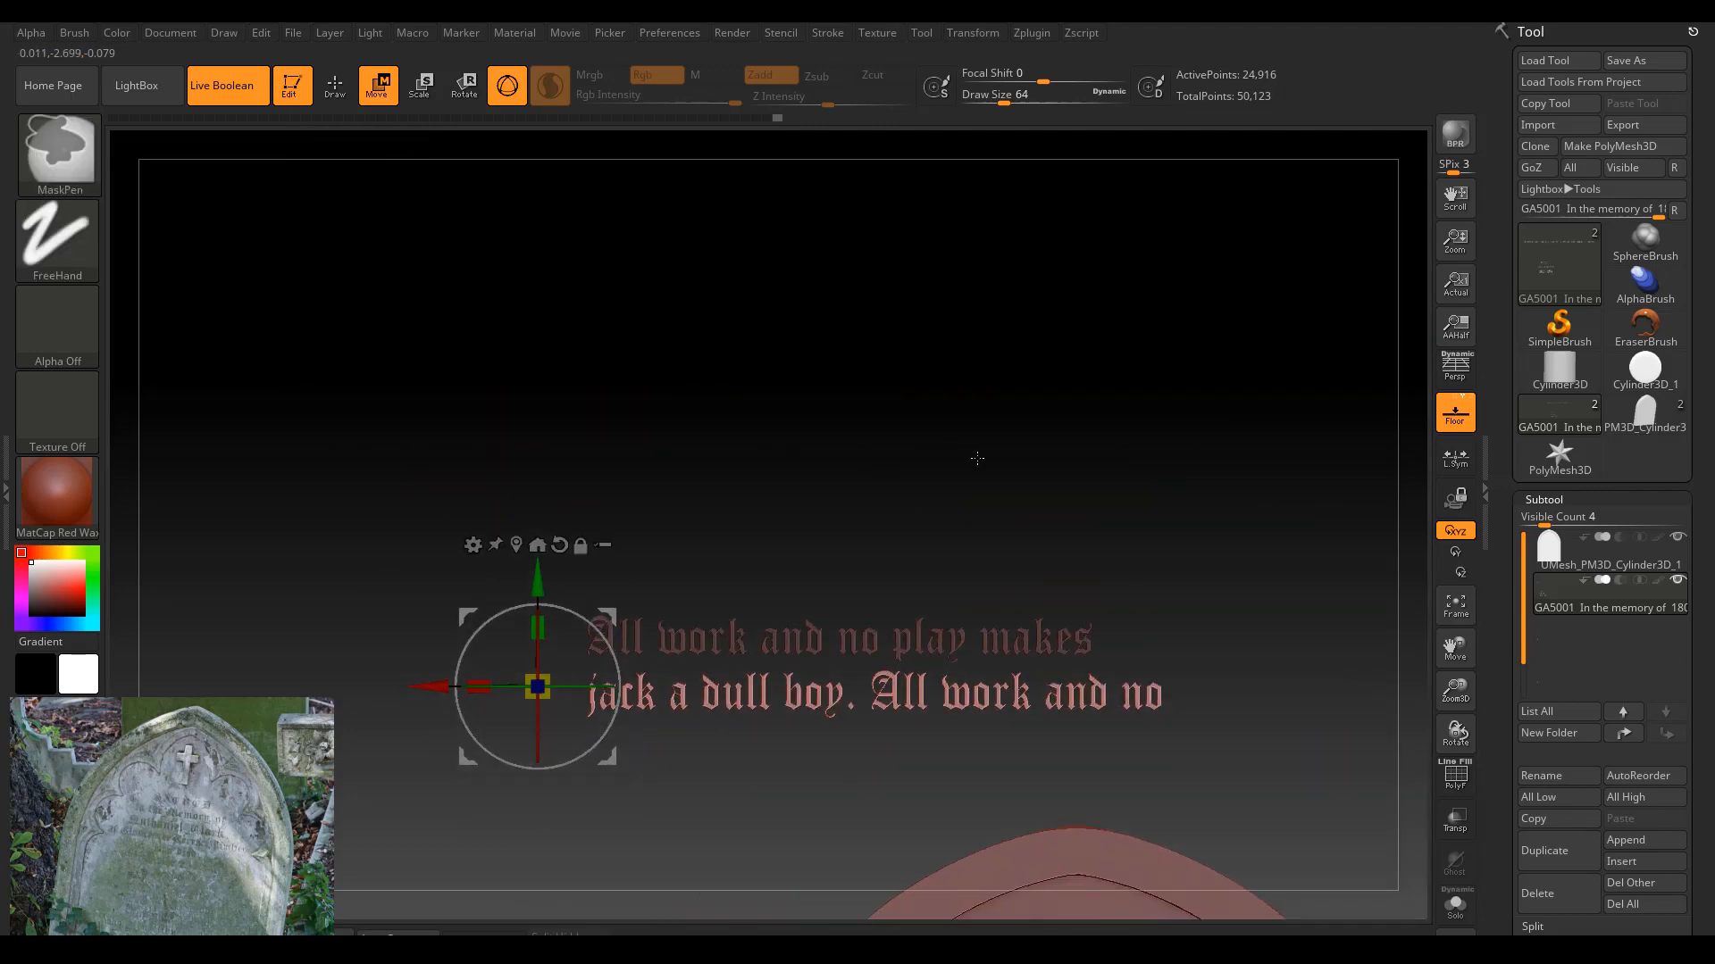
alt+right_drag(1074, 479, 290, 281)
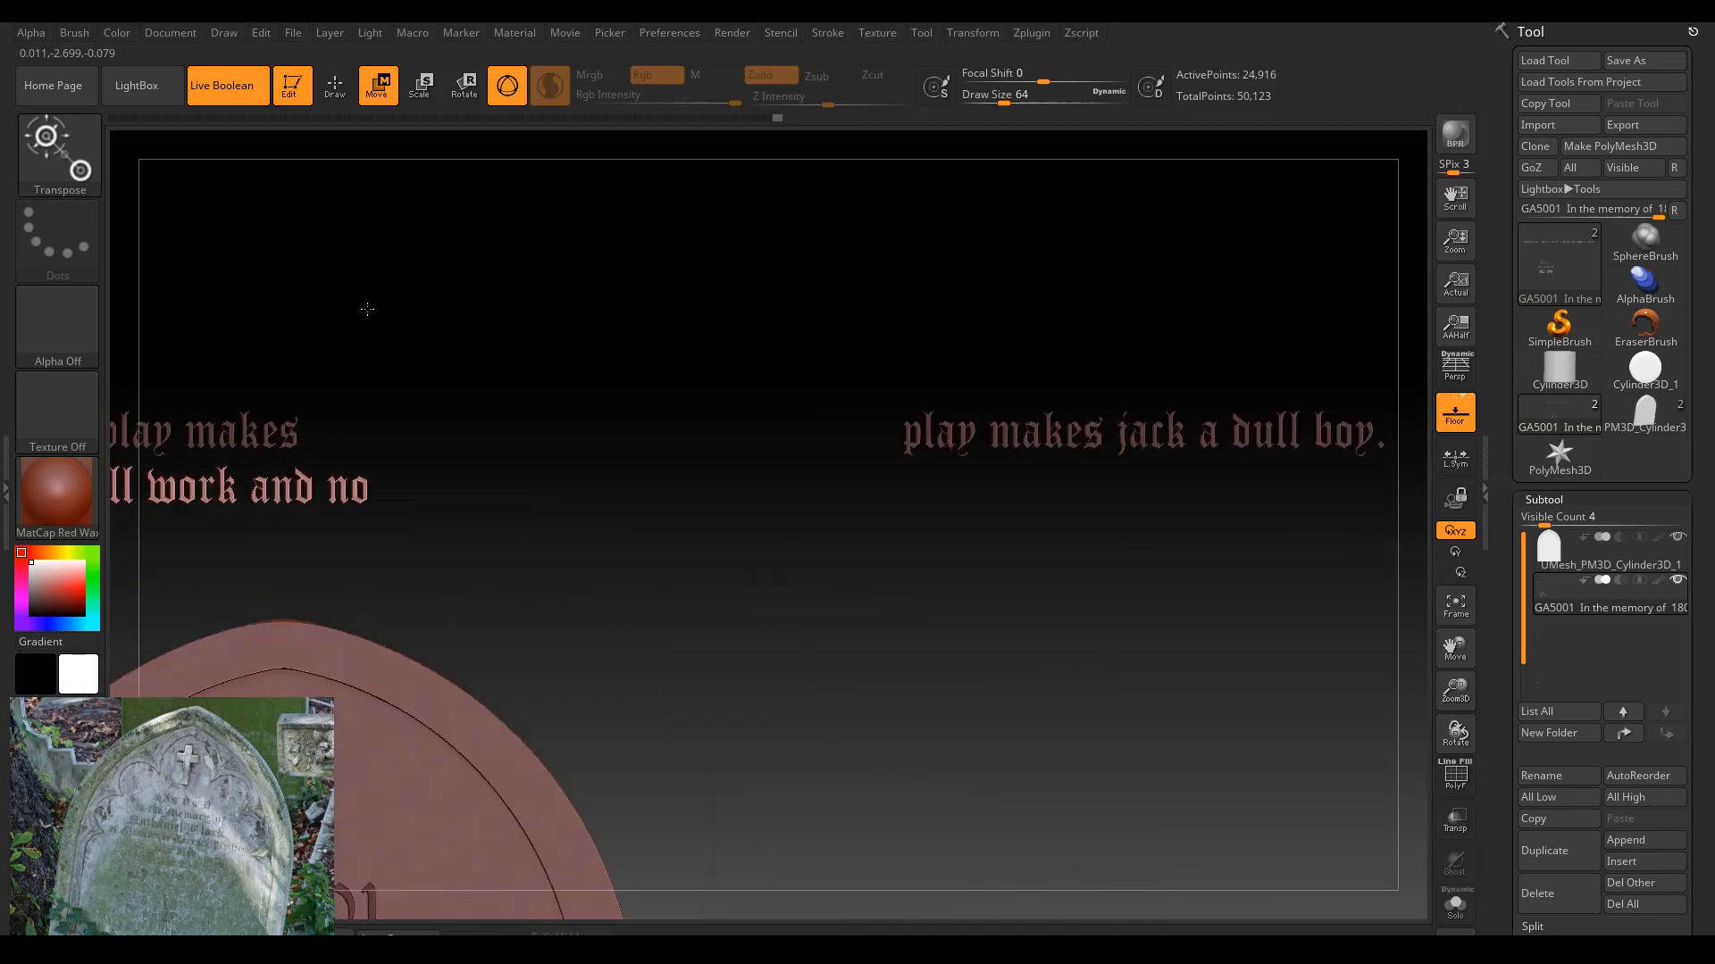
alt+right_drag(664, 533, 350, 542)
ctrl+drag(637, 620, 713, 564)
ctrl+drag(533, 562, 1194, 248)
ctrl+click(826, 633)
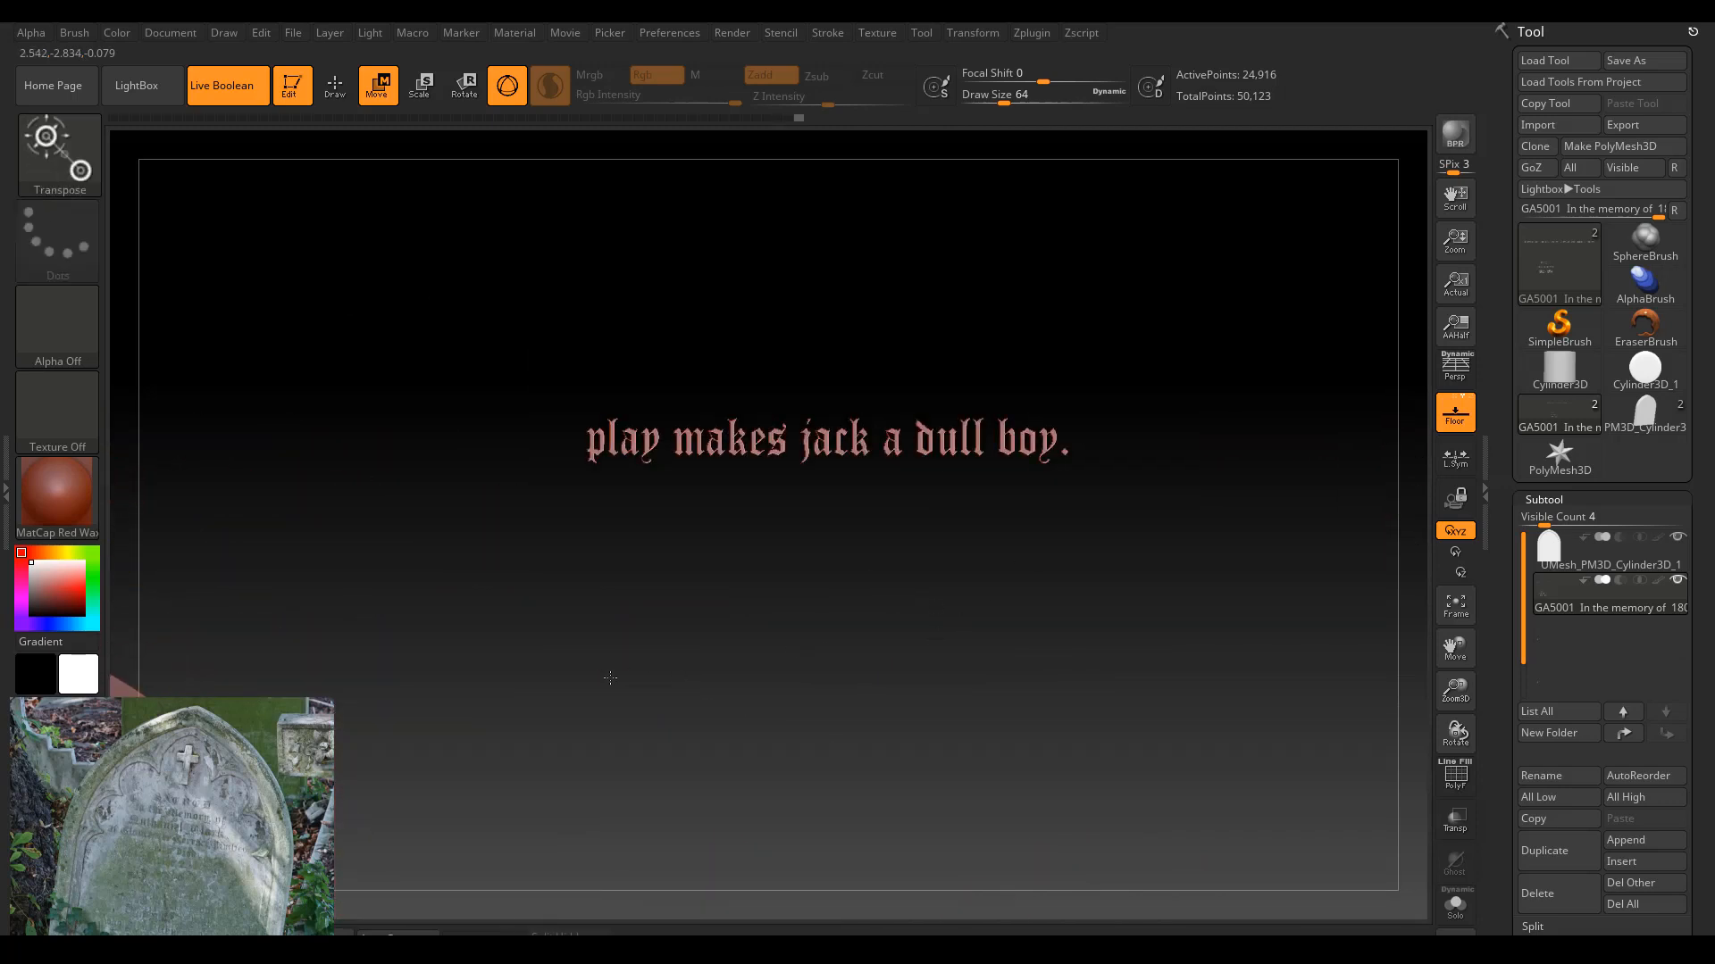
Move the transform gizmo to "play makes jack a dull boy." and place the text as a third line, aligned with the starts of the lines above.
alt+right_drag(605, 681, 959, 608)
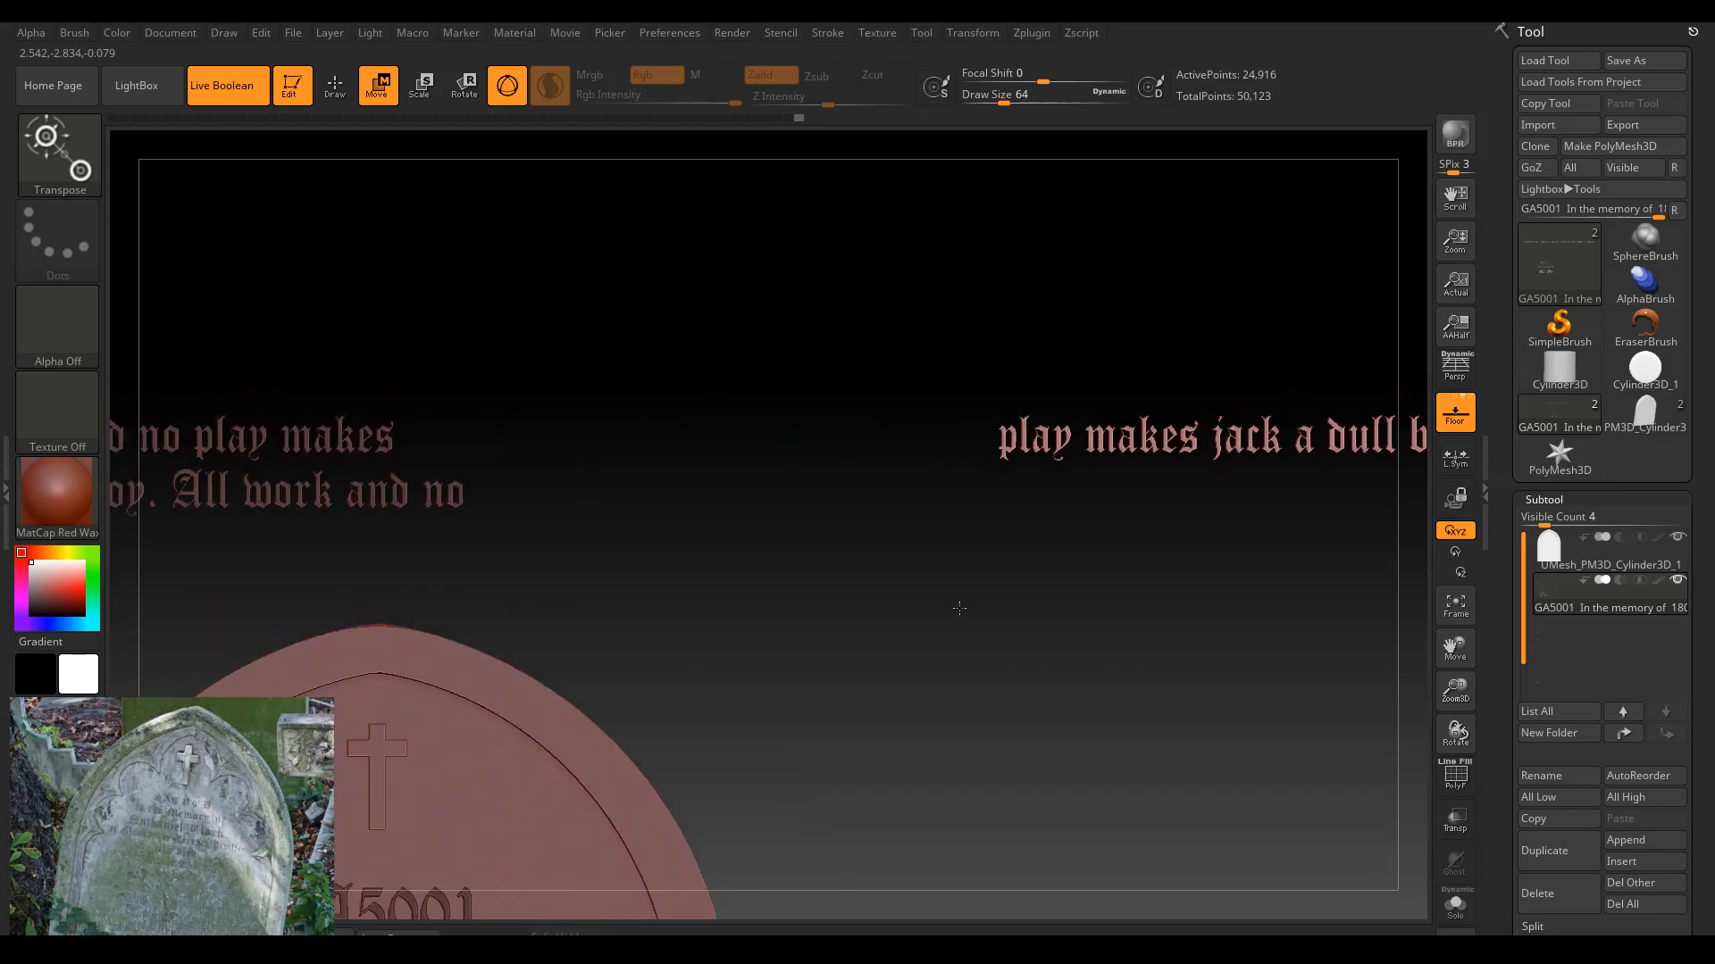
alt+right_drag(977, 690, 854, 624)
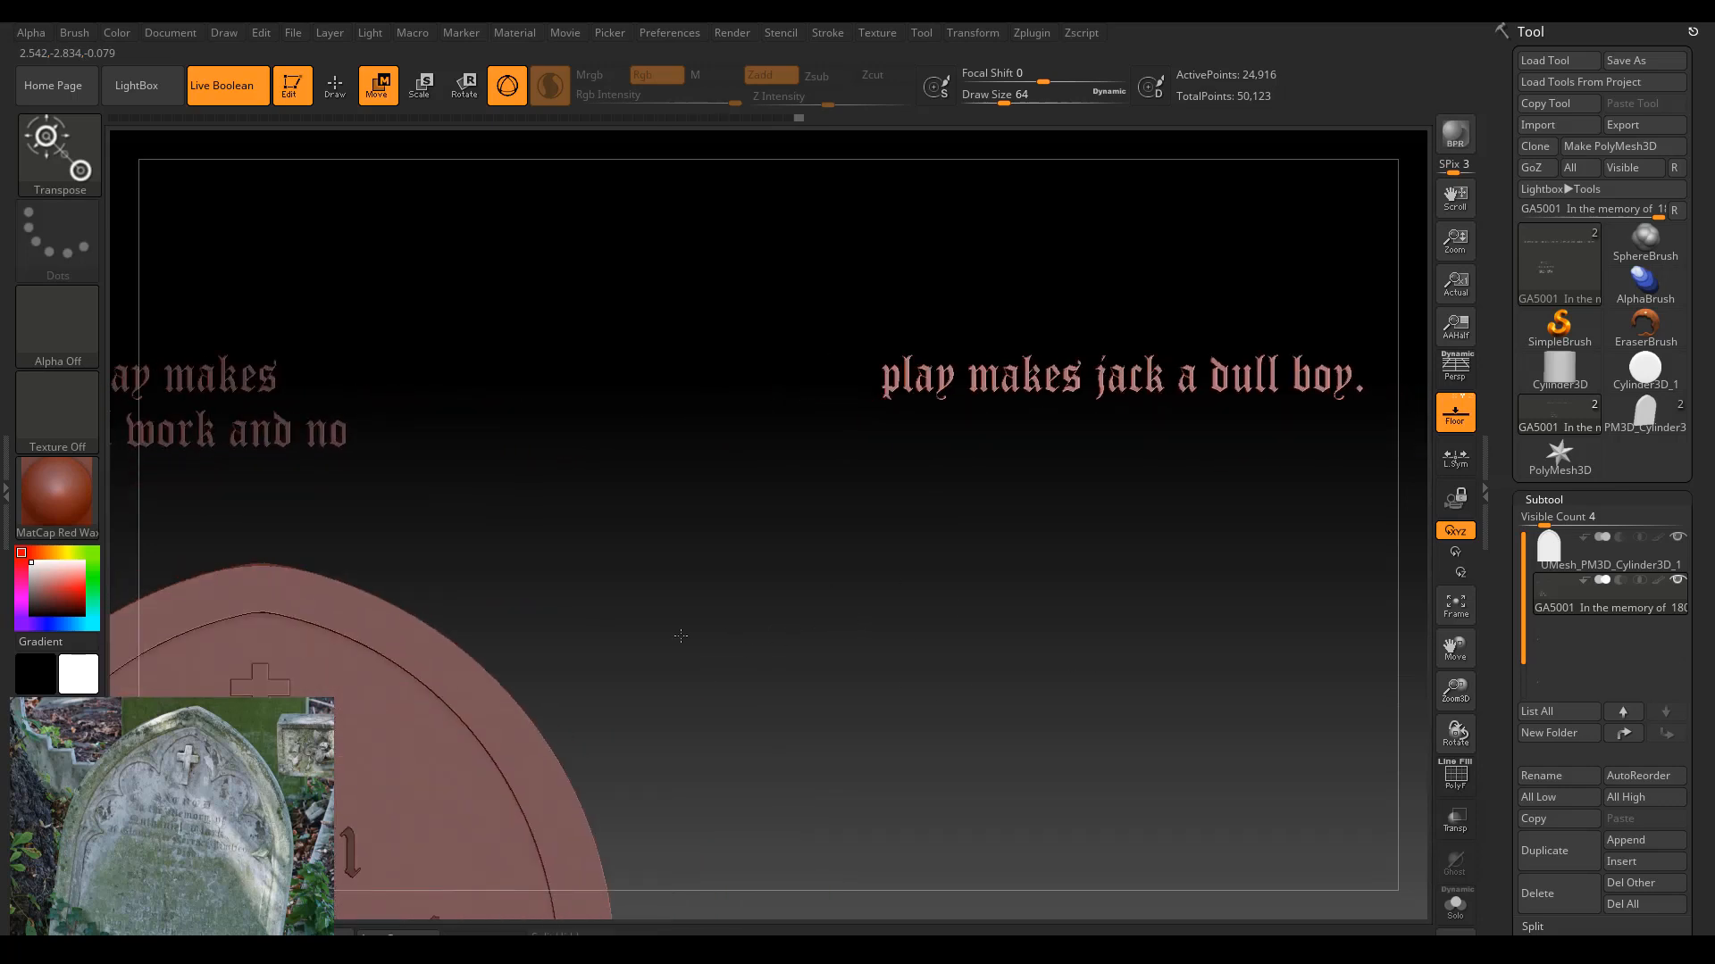
alt+right_drag(680, 636, 1217, 669)
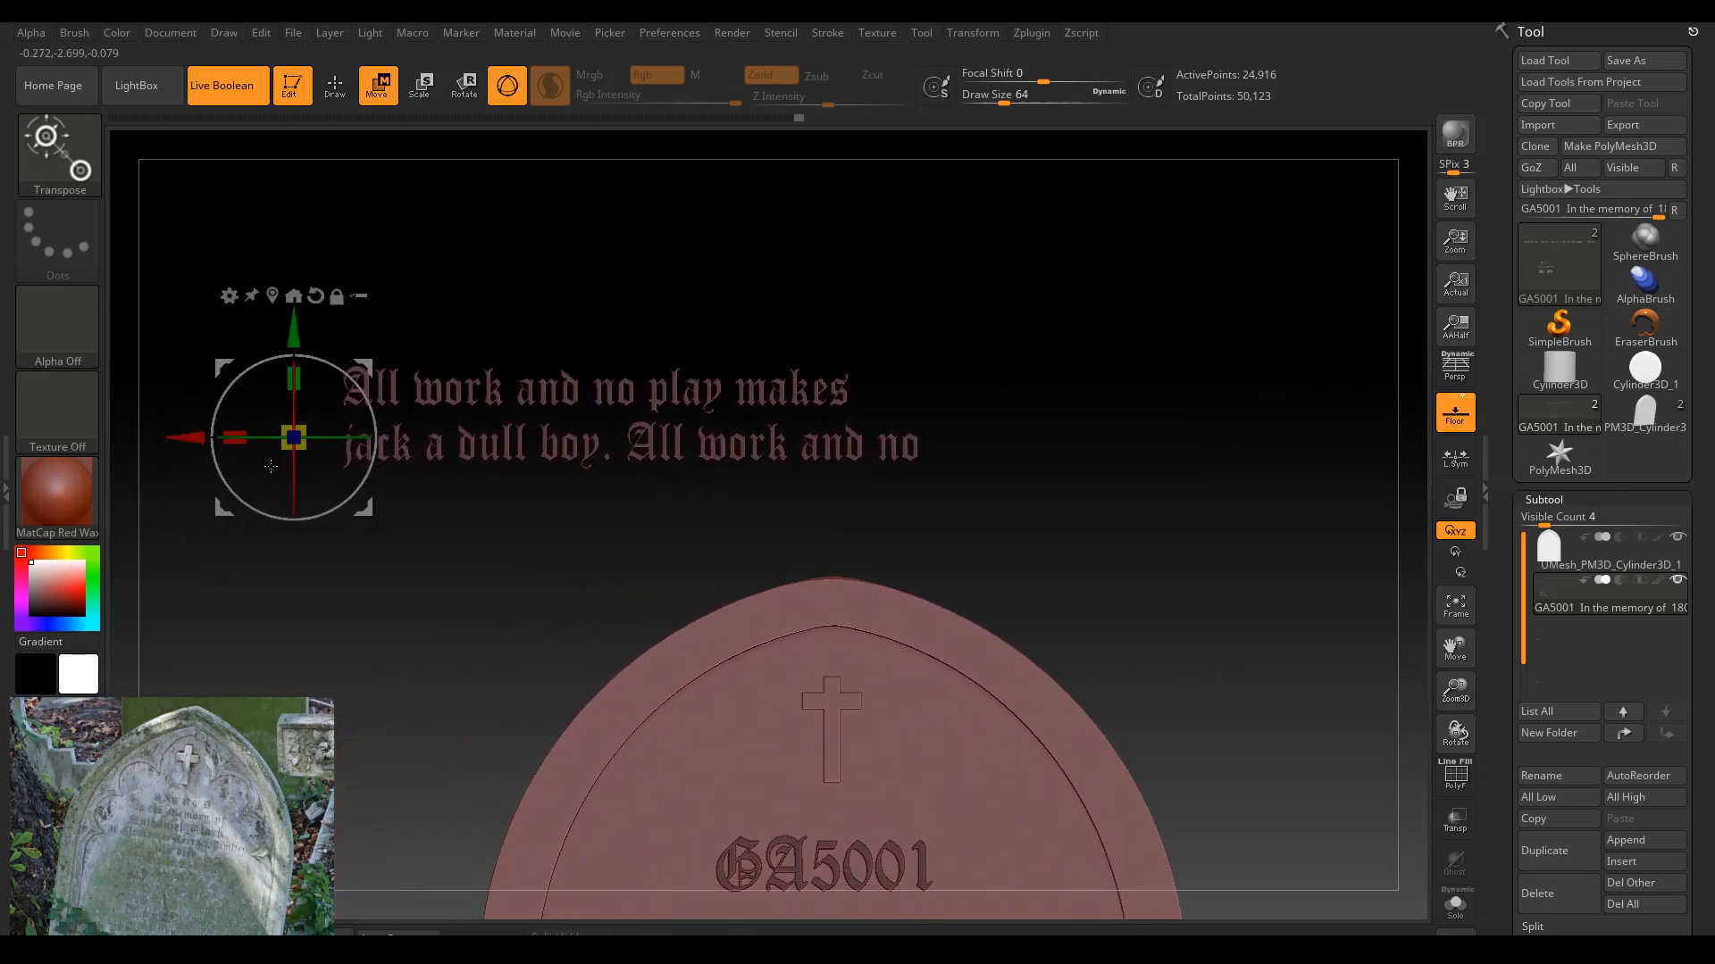
drag(188, 437, 1366, 440)
alt+right_drag(1329, 442, 898, 432)
drag(930, 429, 57, 430)
alt+right_drag(561, 610, 1165, 596)
drag(768, 311, 767, 407)
drag(668, 516, 430, 517)
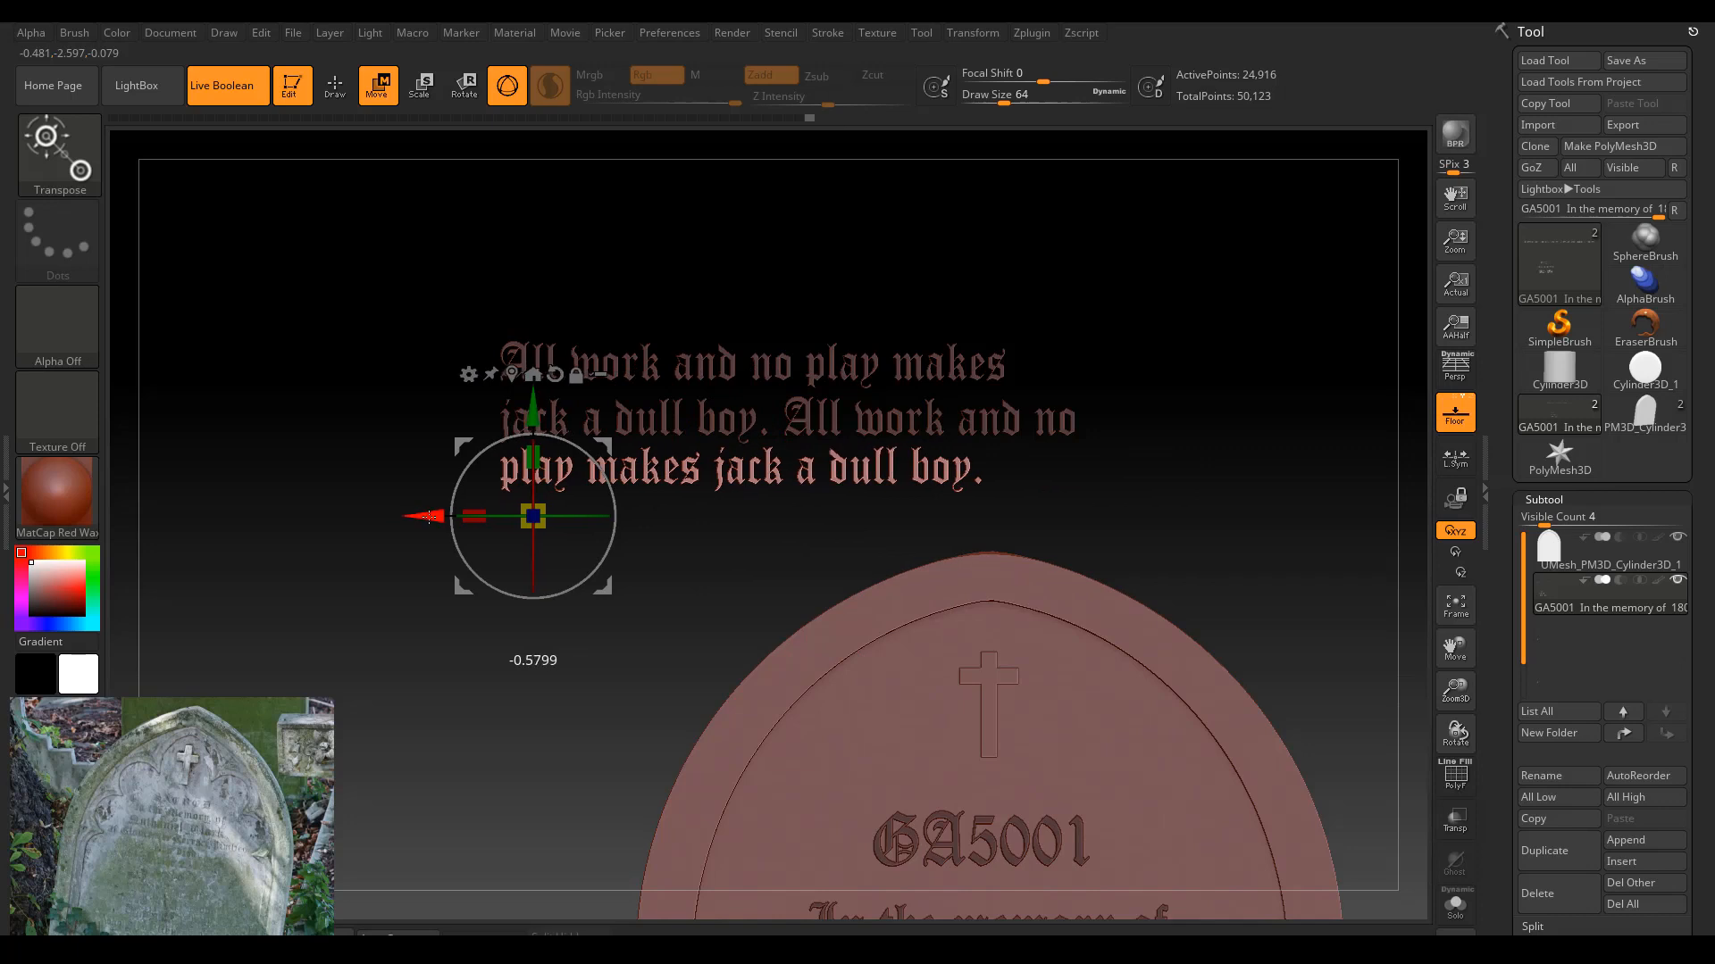
drag(531, 400, 531, 400)
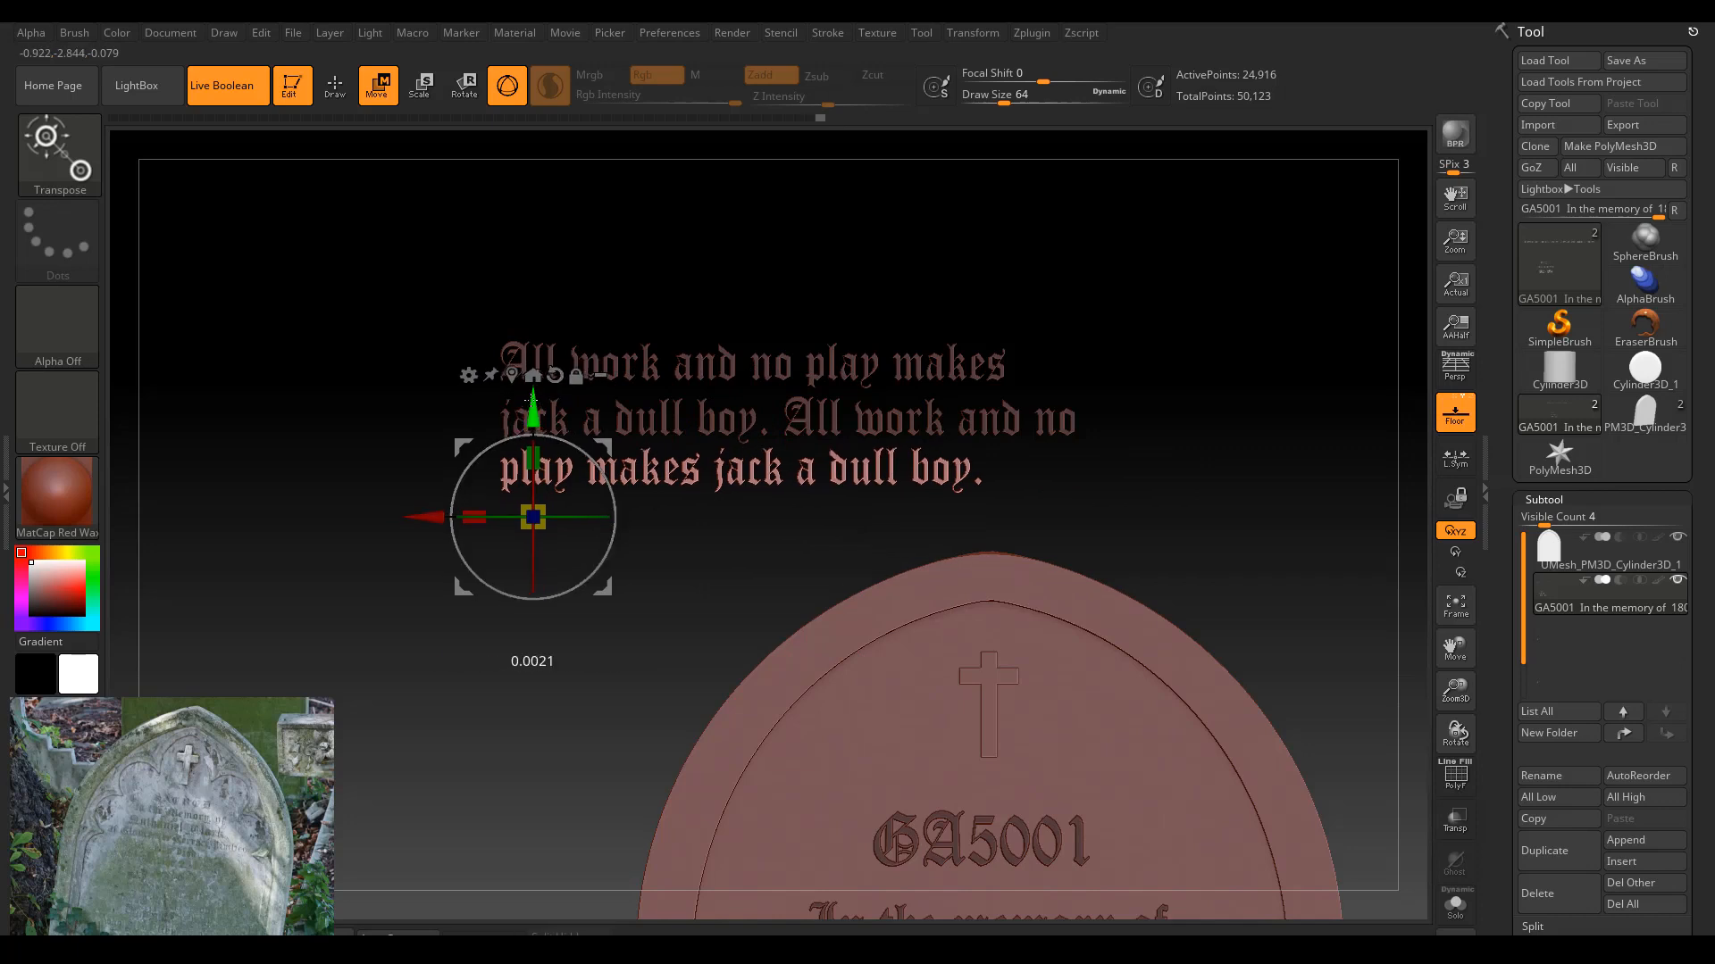
Isolate the word "no" ending the second line with an inverted mask and move it to the end of "play makes jack a dull boy.".
key(ctrl)
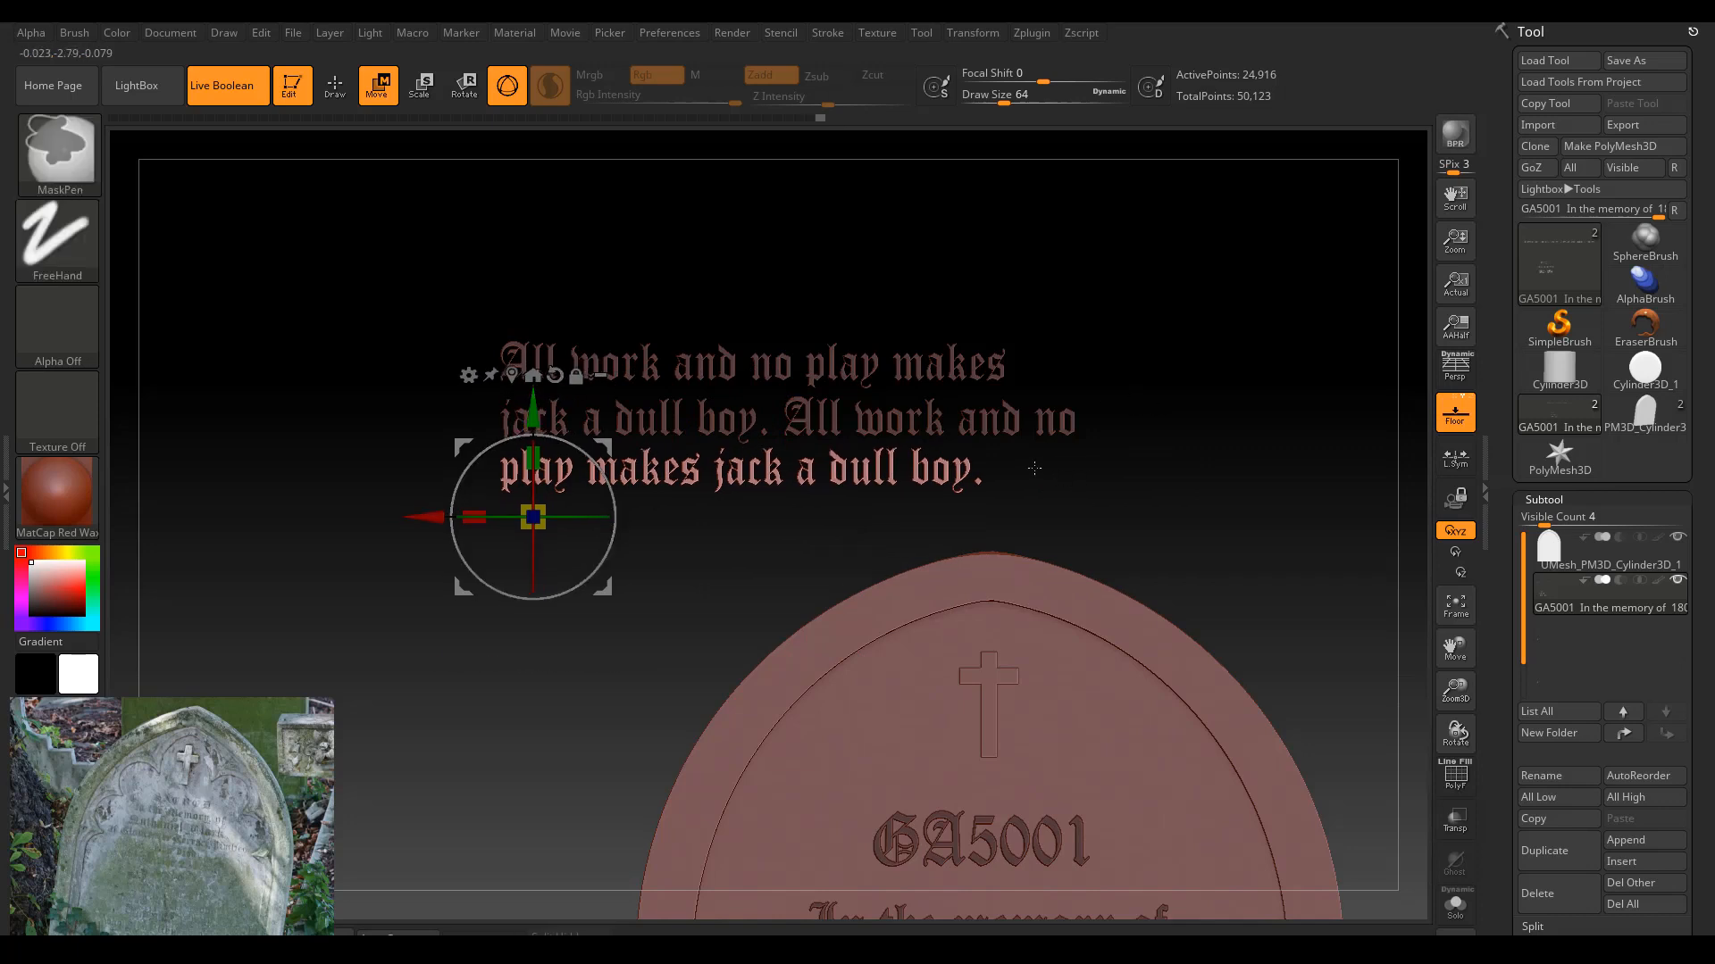
ctrl+drag(1174, 264, 1191, 529)
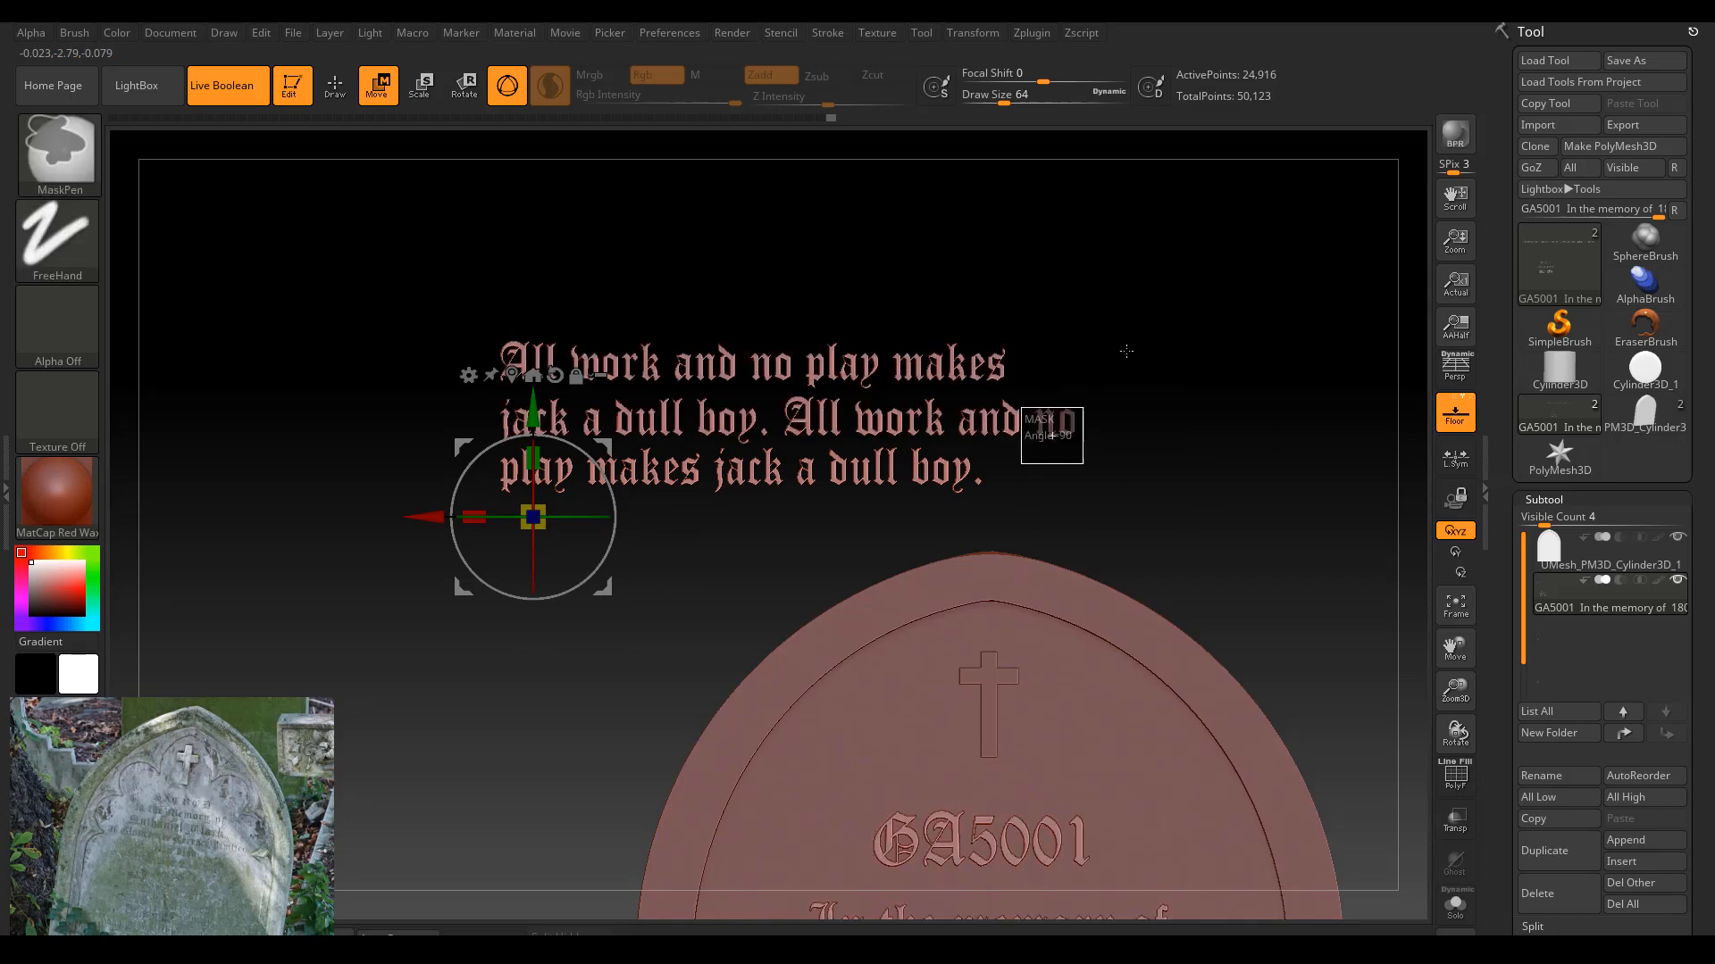
ctrl+drag(1126, 352, 1150, 351)
ctrl+click(1038, 379)
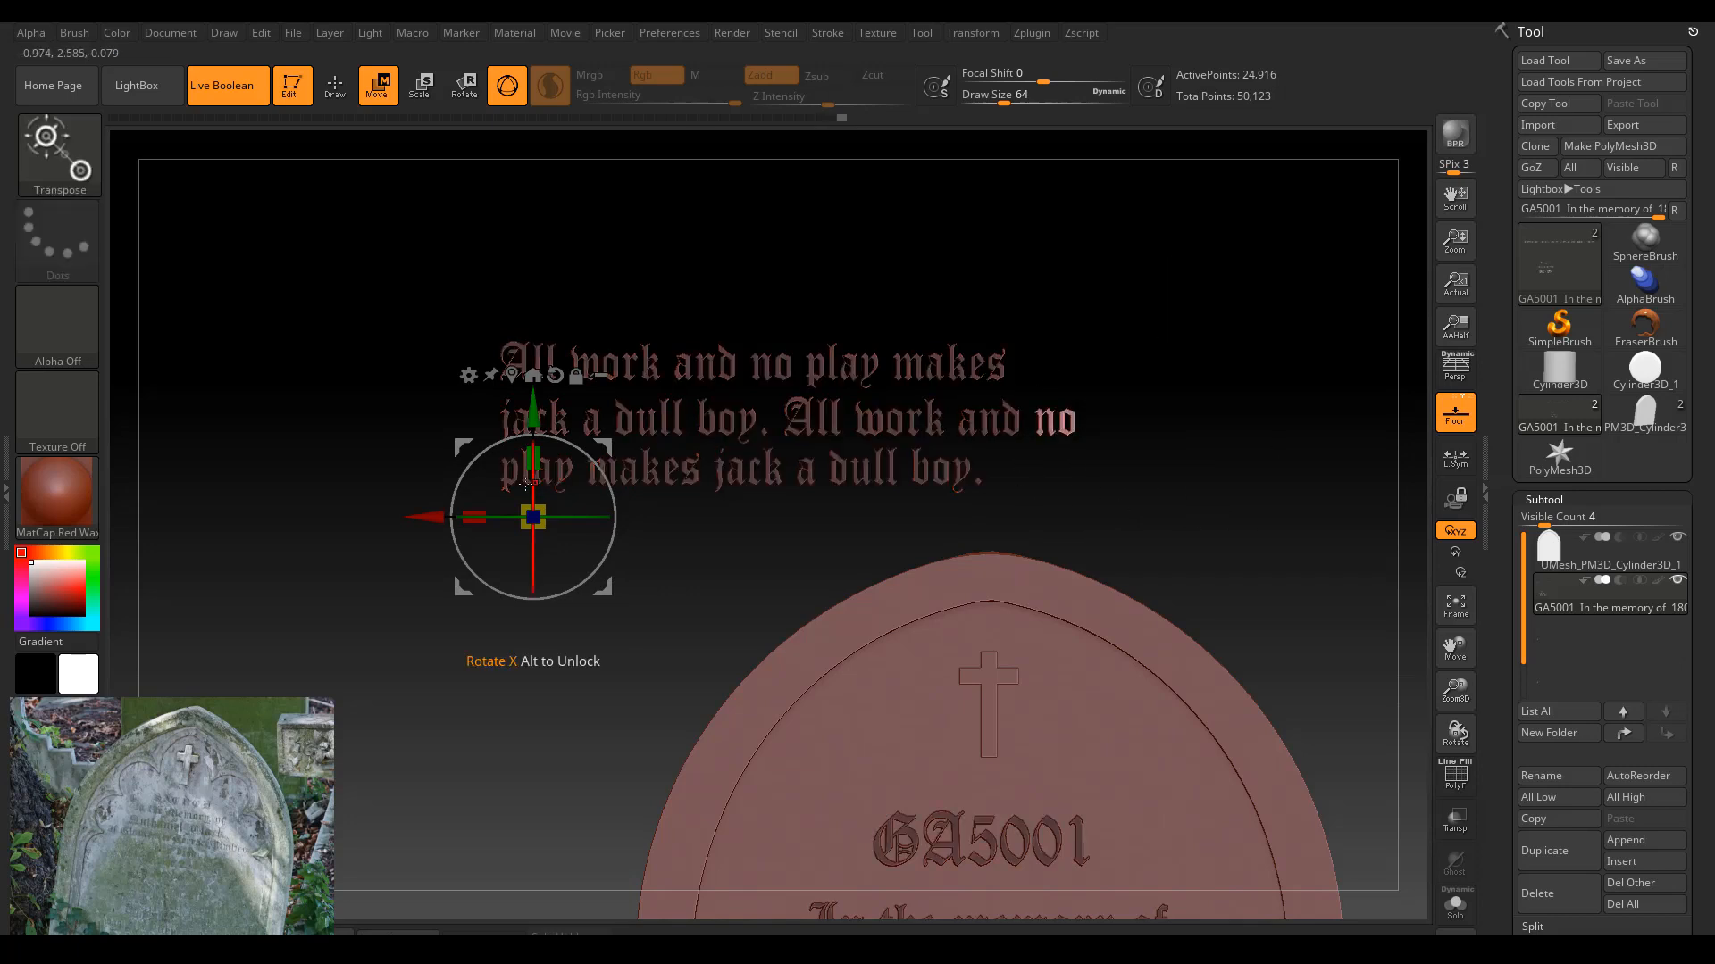
alt+drag(428, 517, 954, 517)
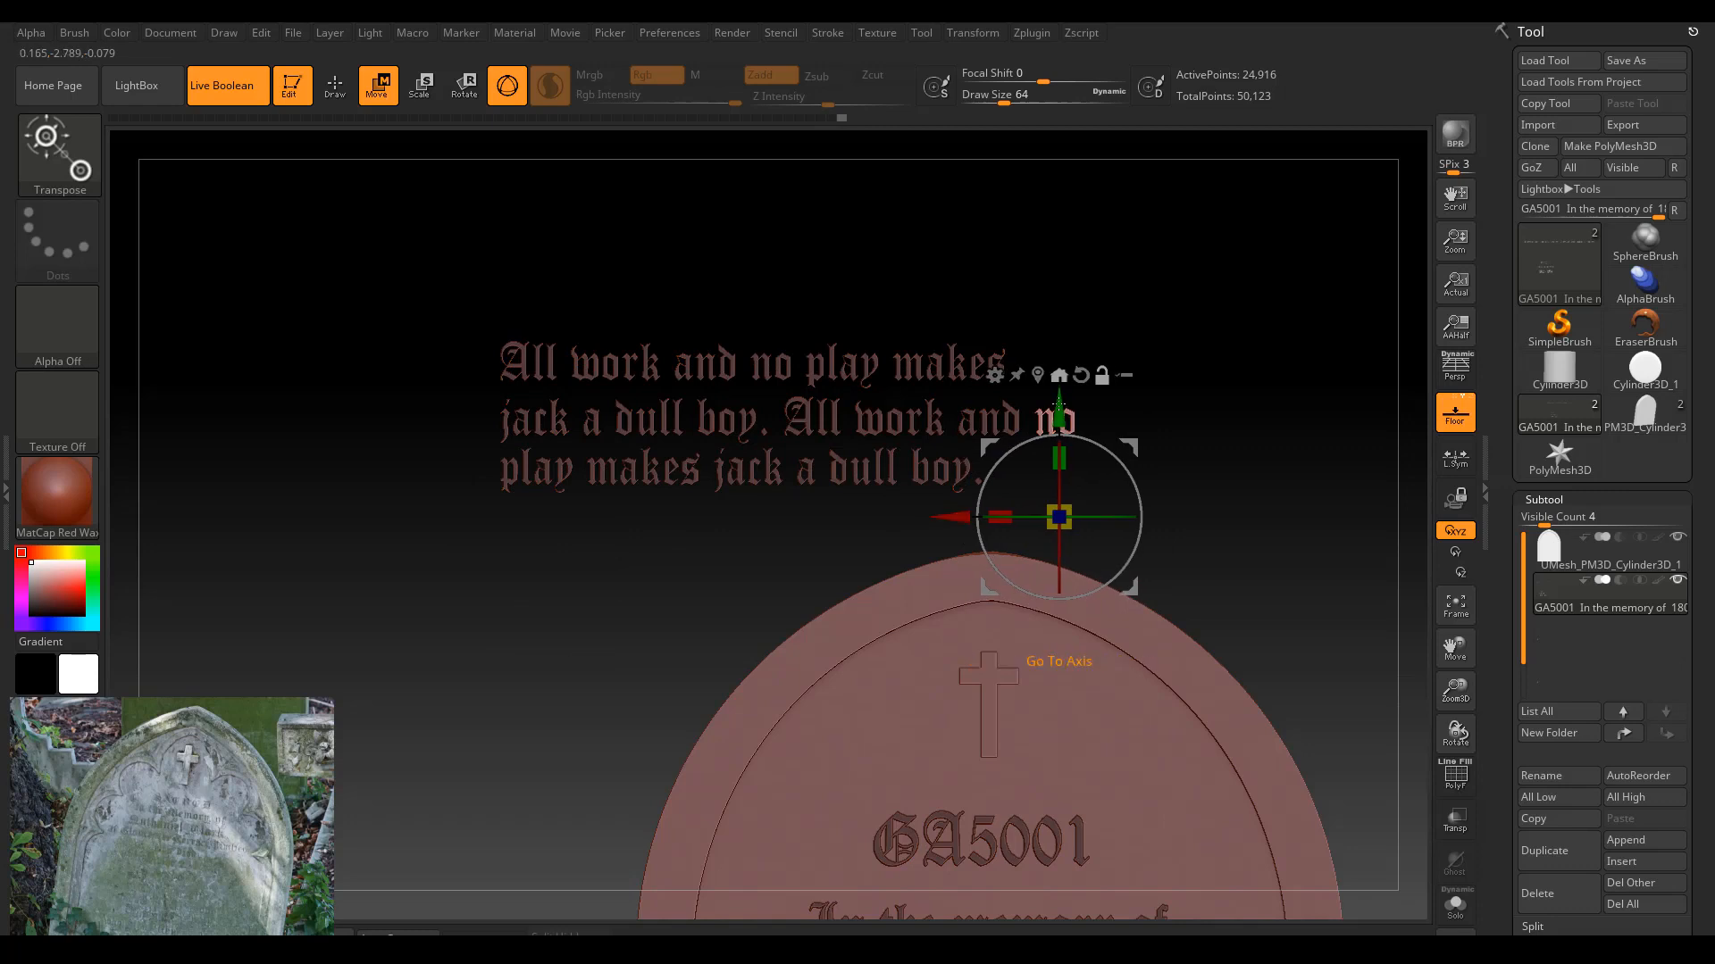
drag(1058, 404, 1063, 366)
click(1102, 280)
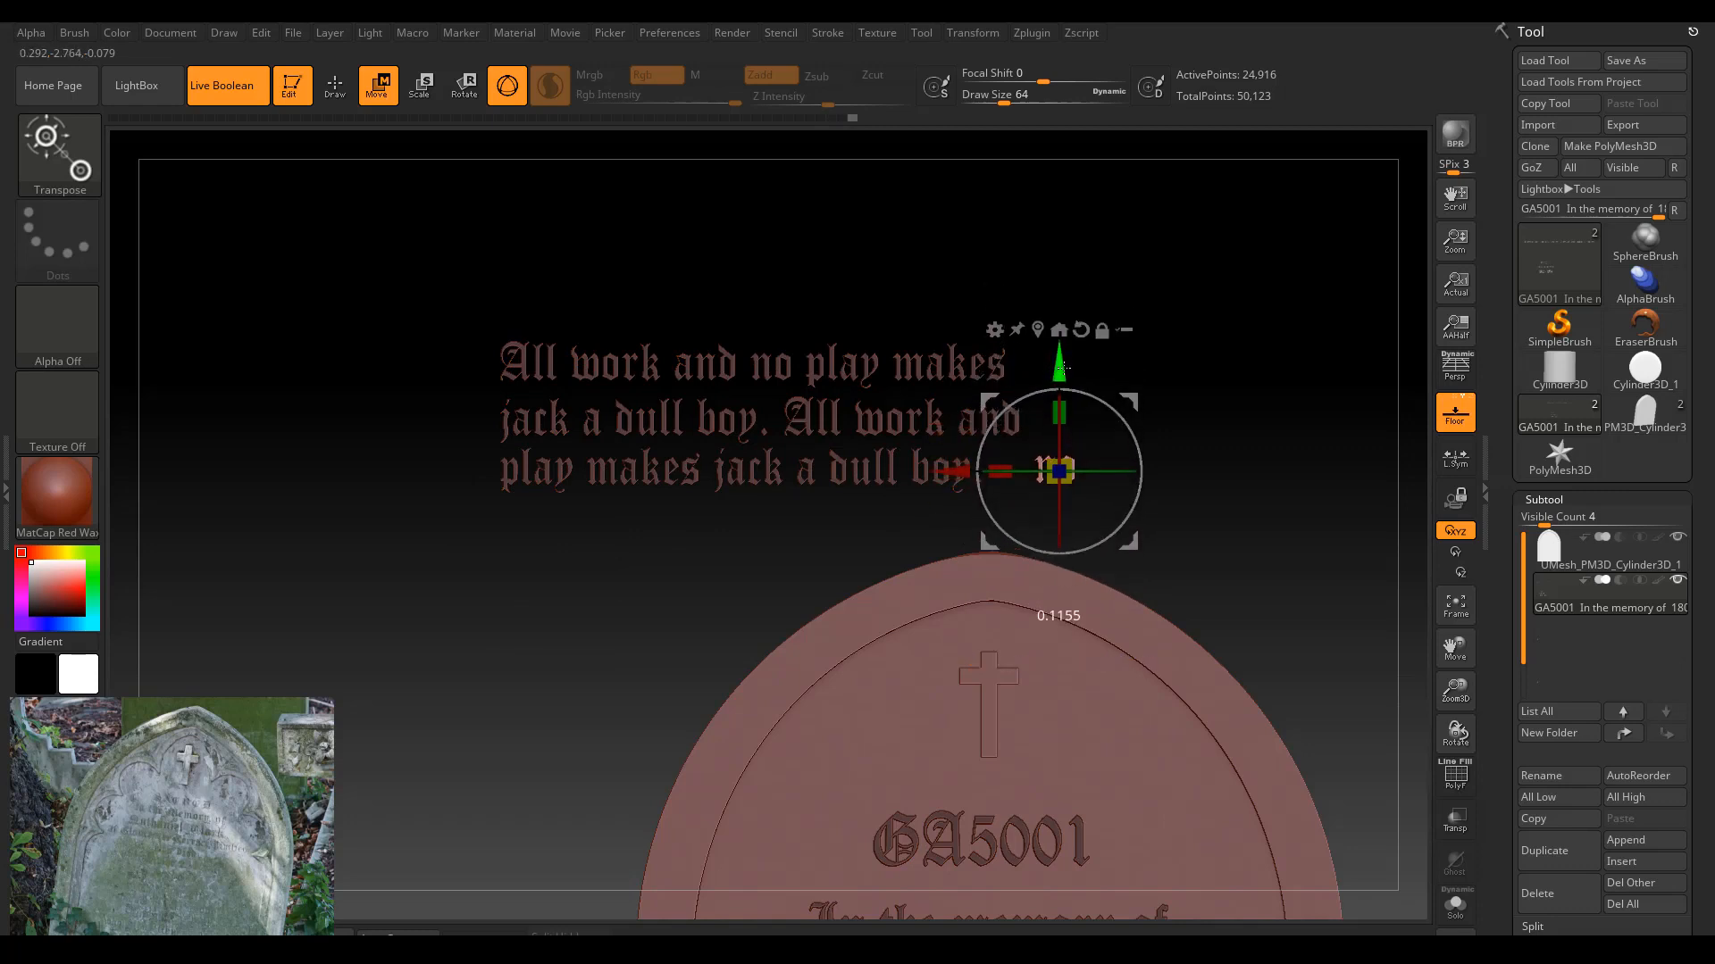
drag(960, 467, 913, 462)
drag(1022, 347, 1023, 350)
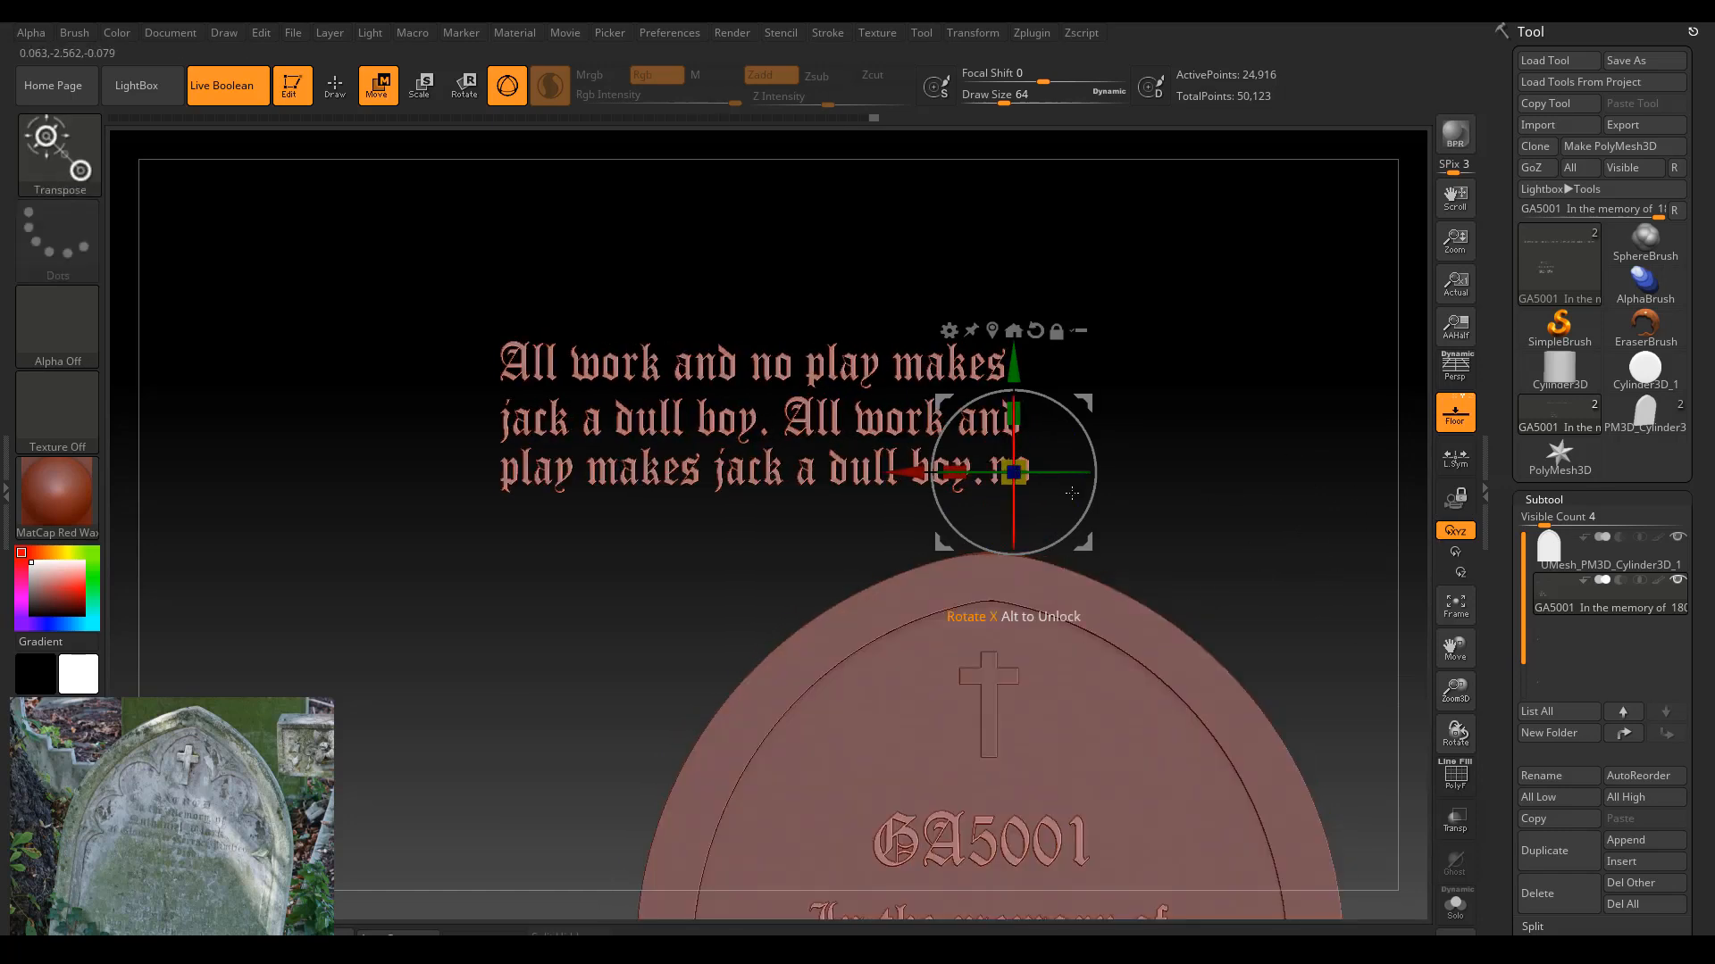
Mask the first two lines of the text block and lower the third line slightly to even the line spacing.
ctrl+drag(473, 449, 1259, 156)
drag(1009, 354, 1008, 362)
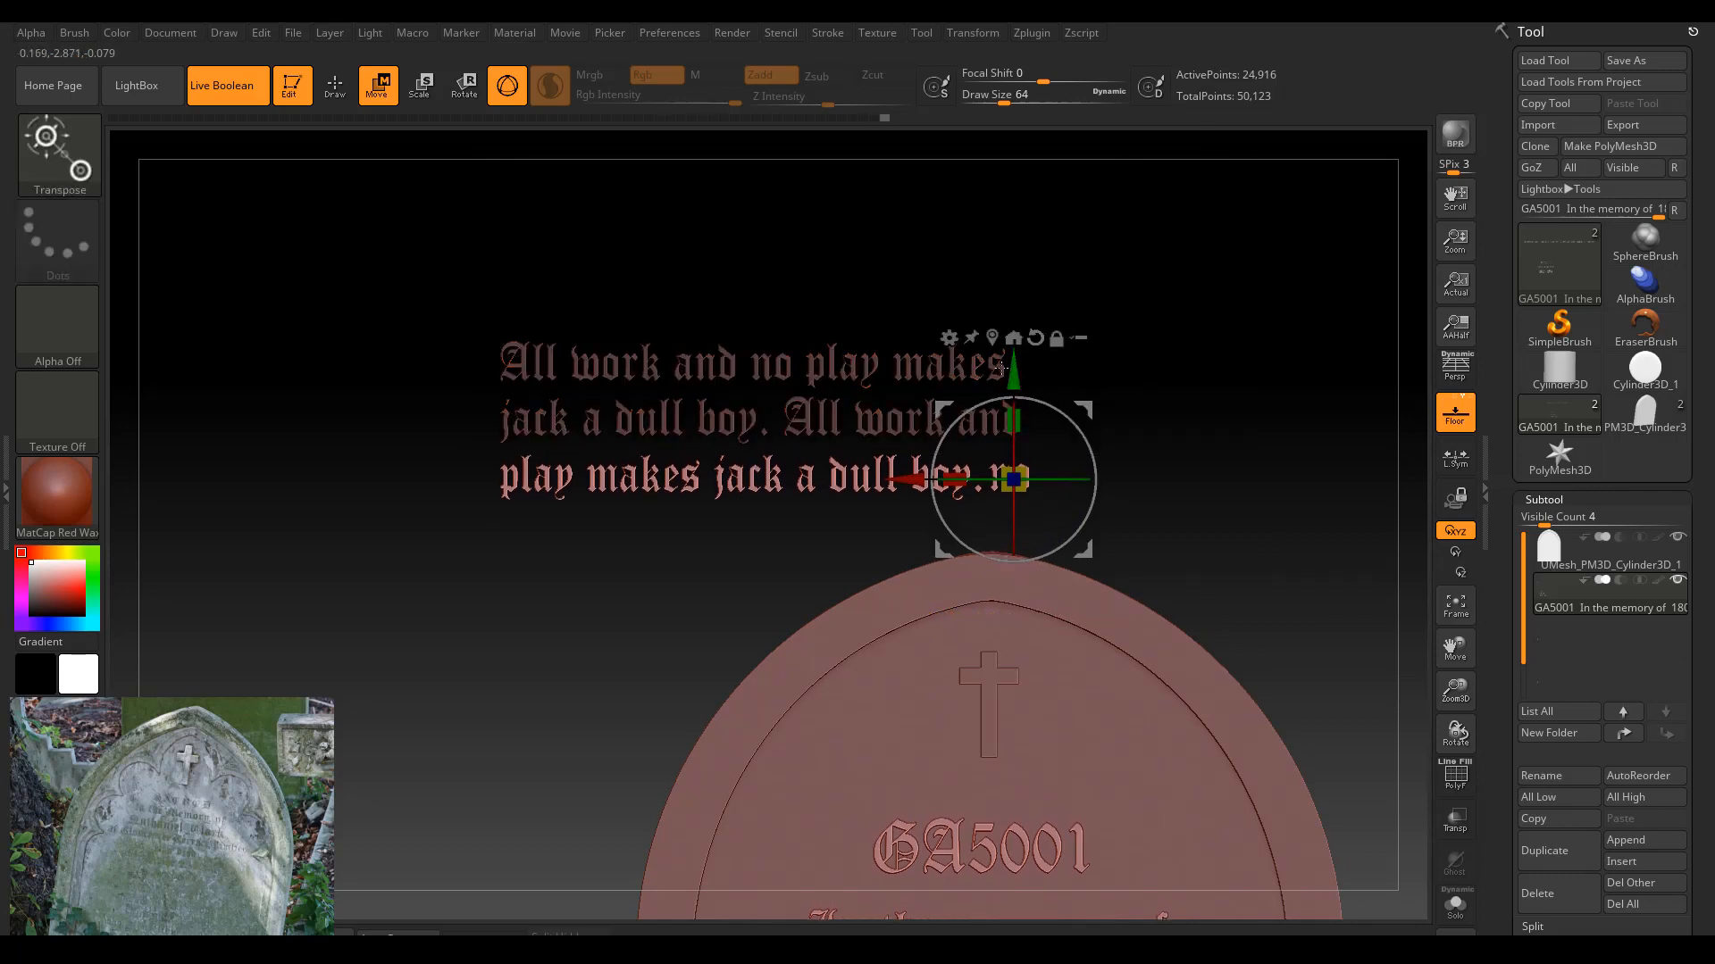
Mask the three-line "All work and no play" block, show the polyframe, and turn the masked text into its own polygroup.
ctrl+drag(455, 543, 1161, 192)
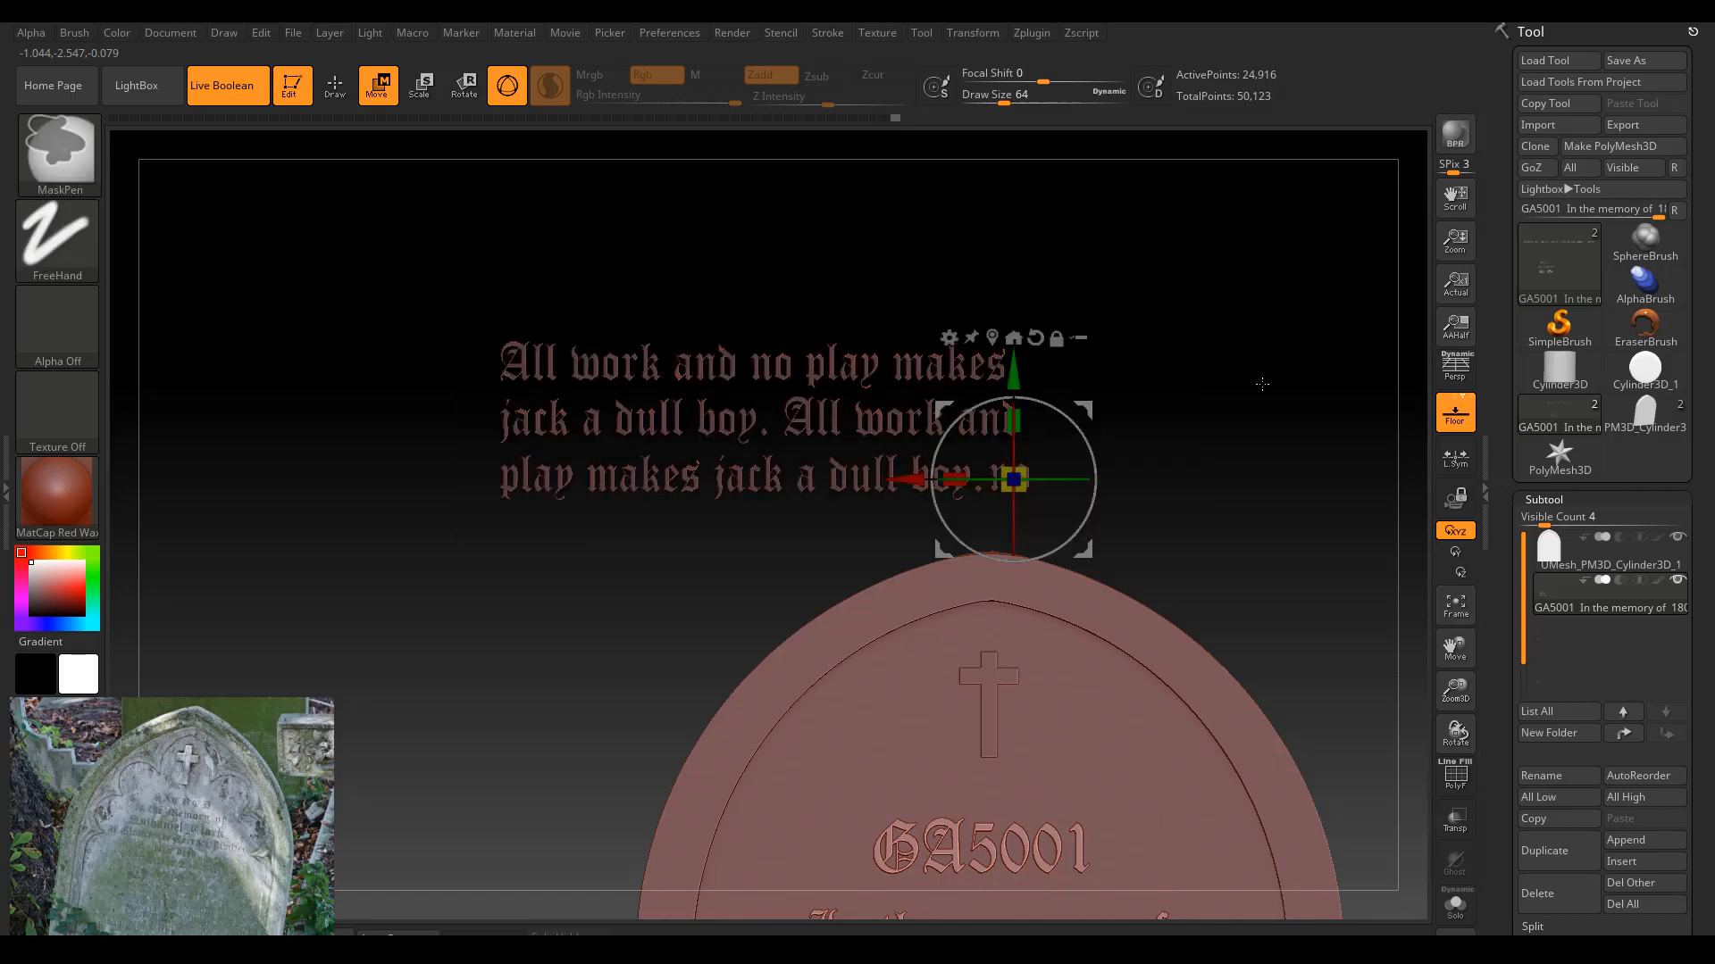
mouse_move(1107, 339)
mouse_down()
mouse_move(1175, 367)
mouse_move(1132, 350)
mouse_up()
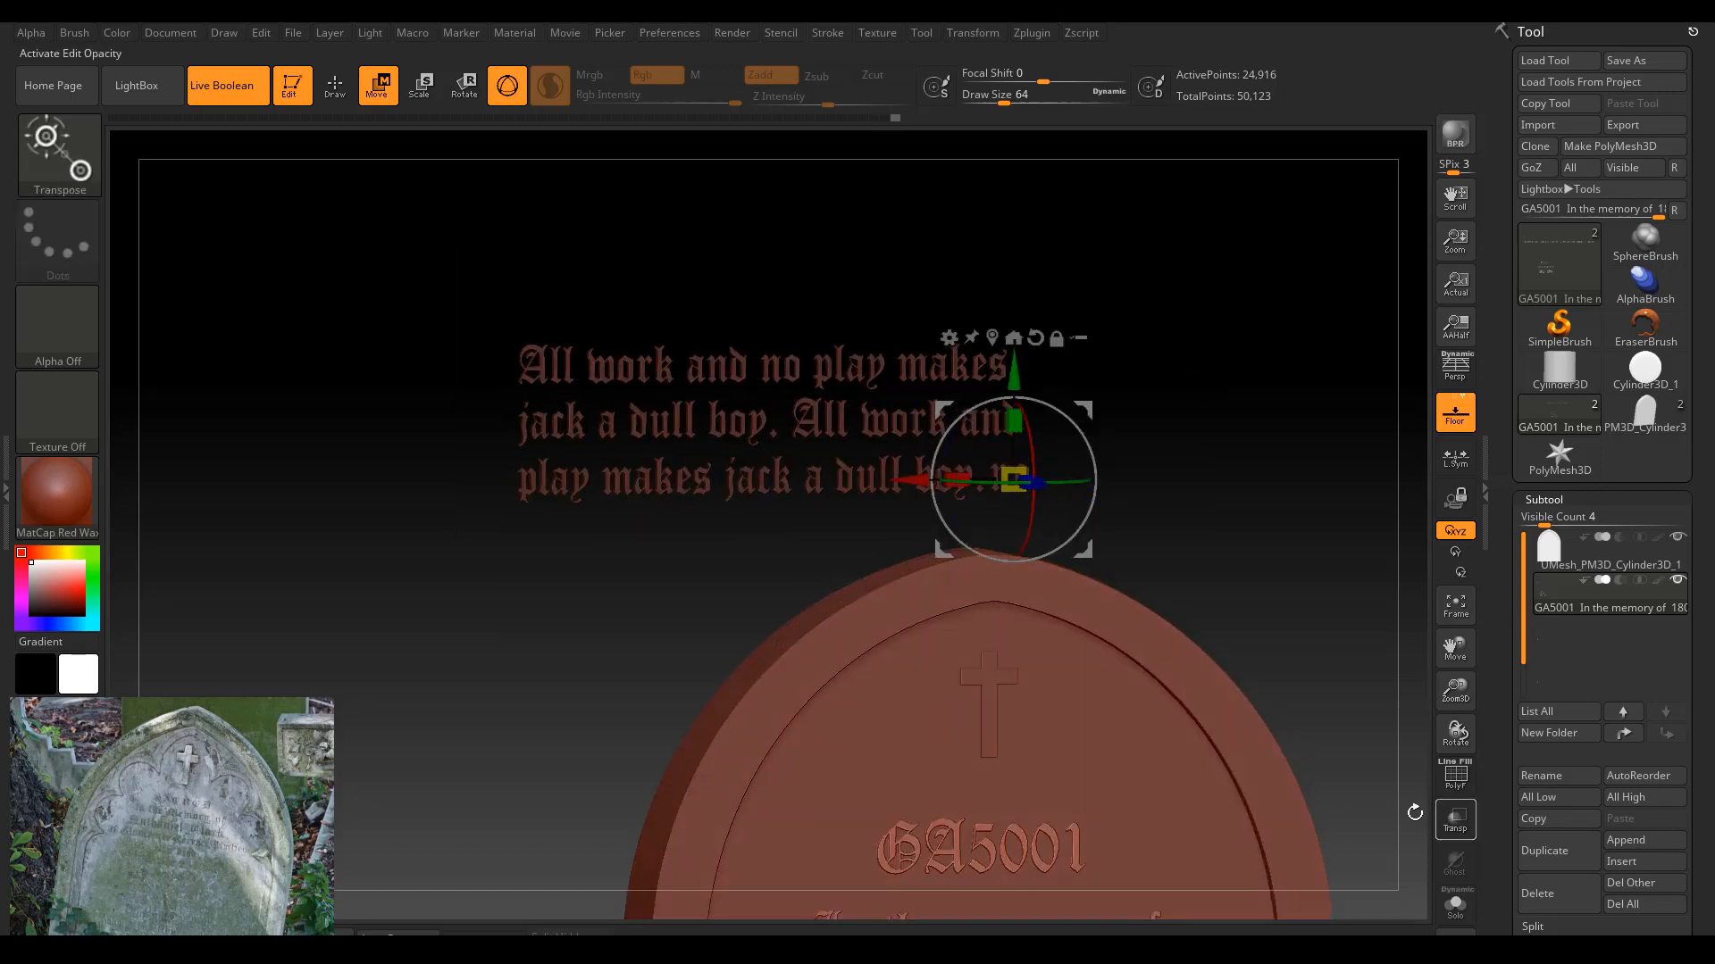
click(1457, 778)
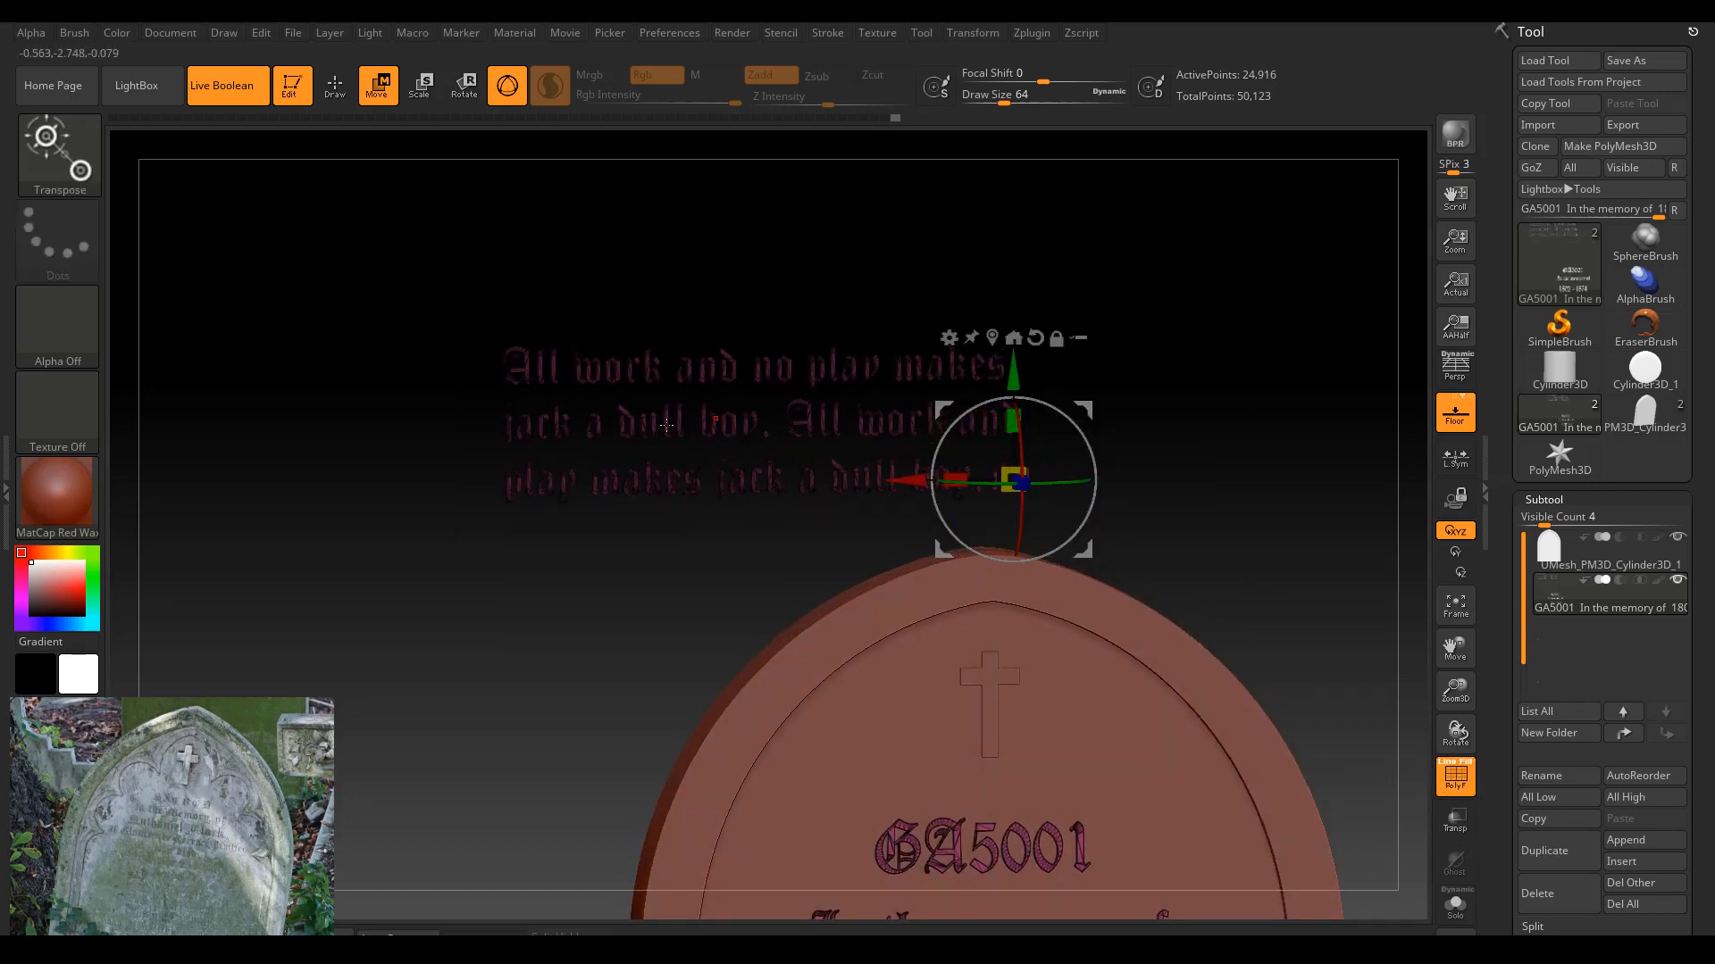
mouse_move(509, 538)
mouse_down()
mouse_move(528, 533)
mouse_move(501, 540)
mouse_move(513, 559)
mouse_up()
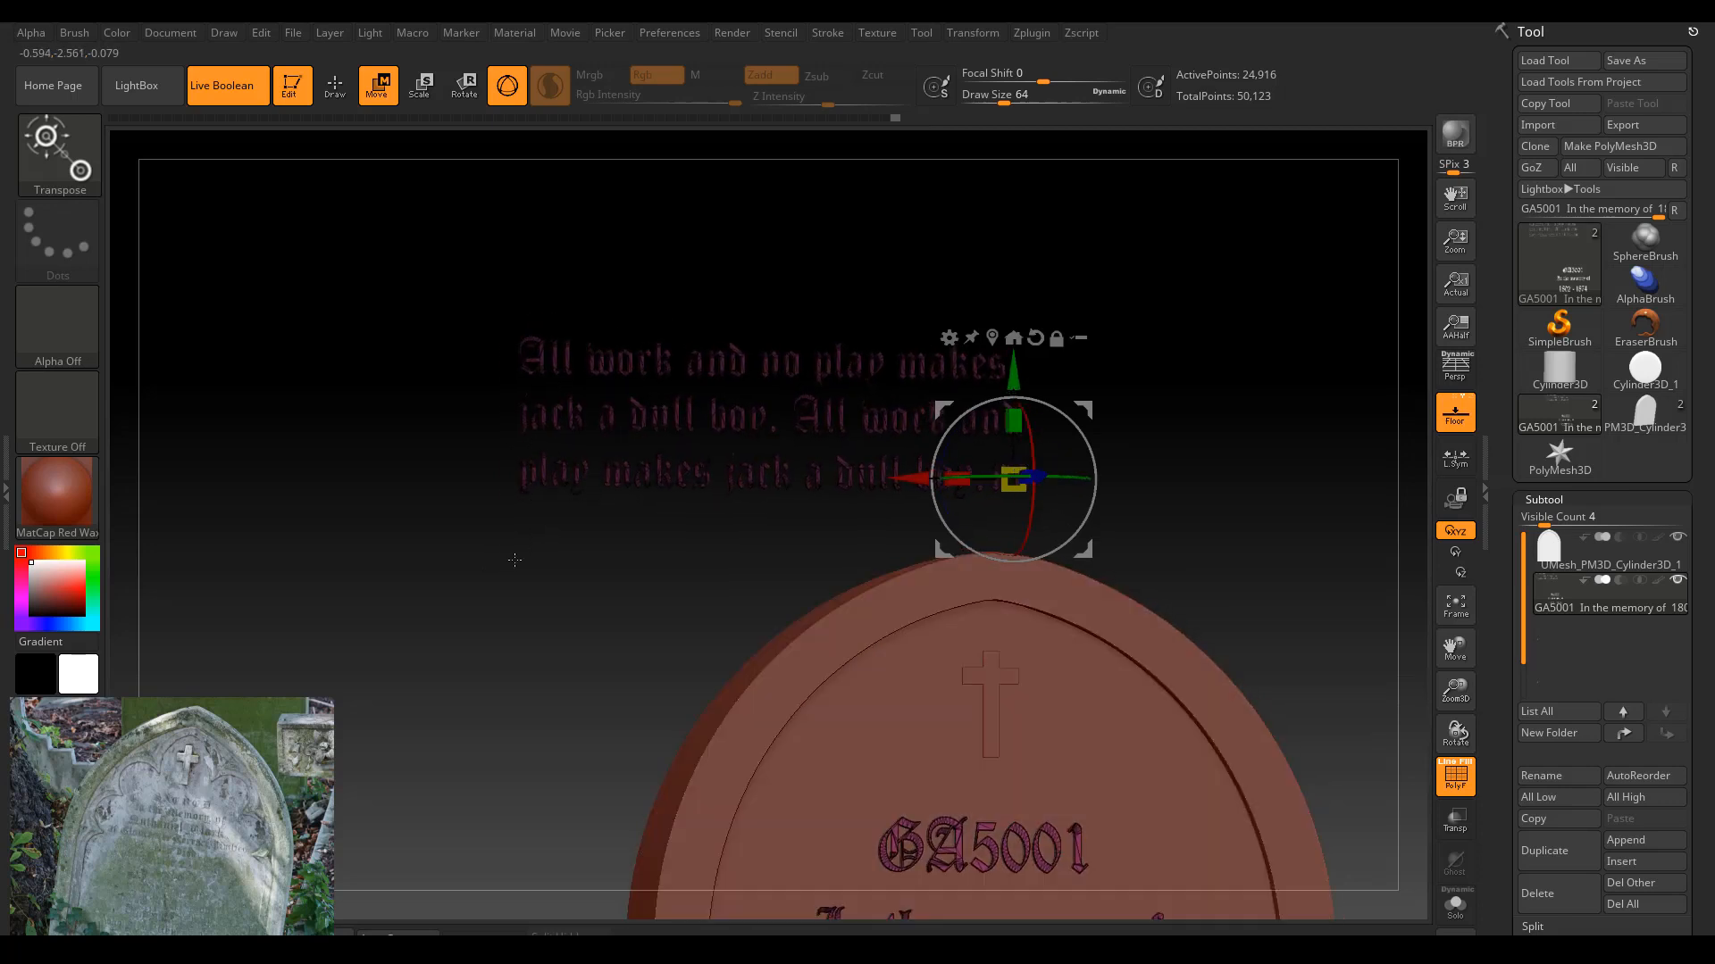
key(ctrl)
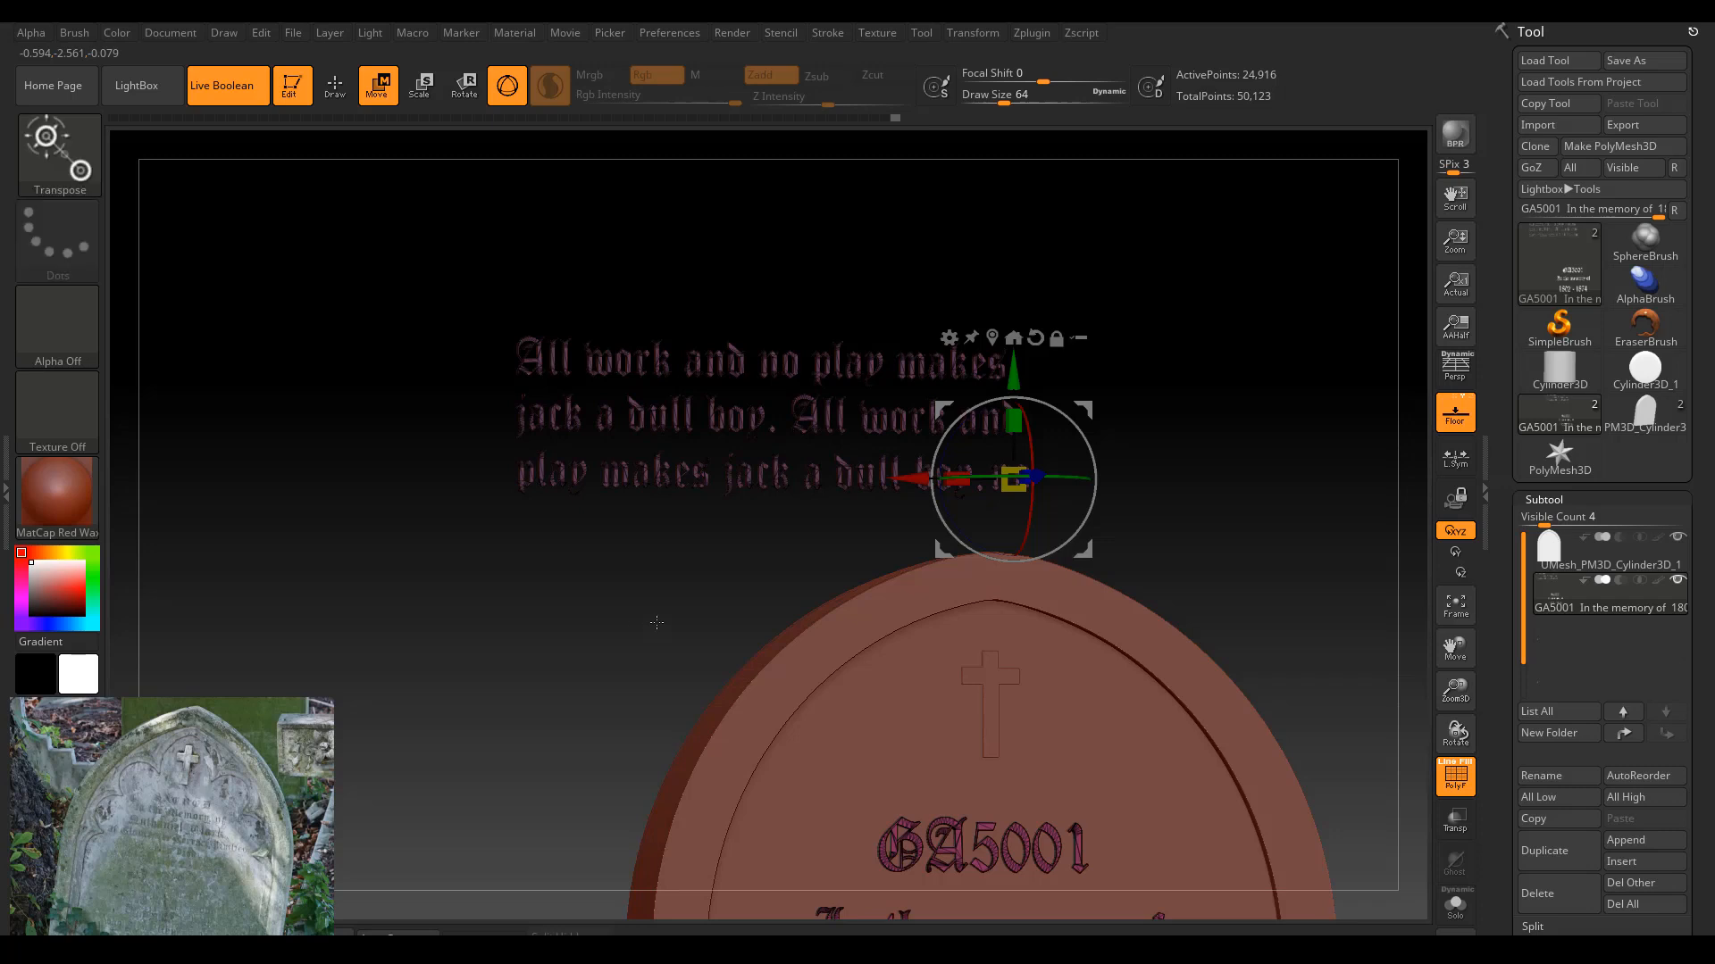
mouse_move(655, 619)
mouse_down()
mouse_move(635, 601)
mouse_move(624, 613)
mouse_move(659, 415)
mouse_up()
drag(660, 590, 667, 592)
Split the inscription subtool into separate subtools by polygroup with Groups Split and accept the warning.
drag(1453, 694, 1432, 652)
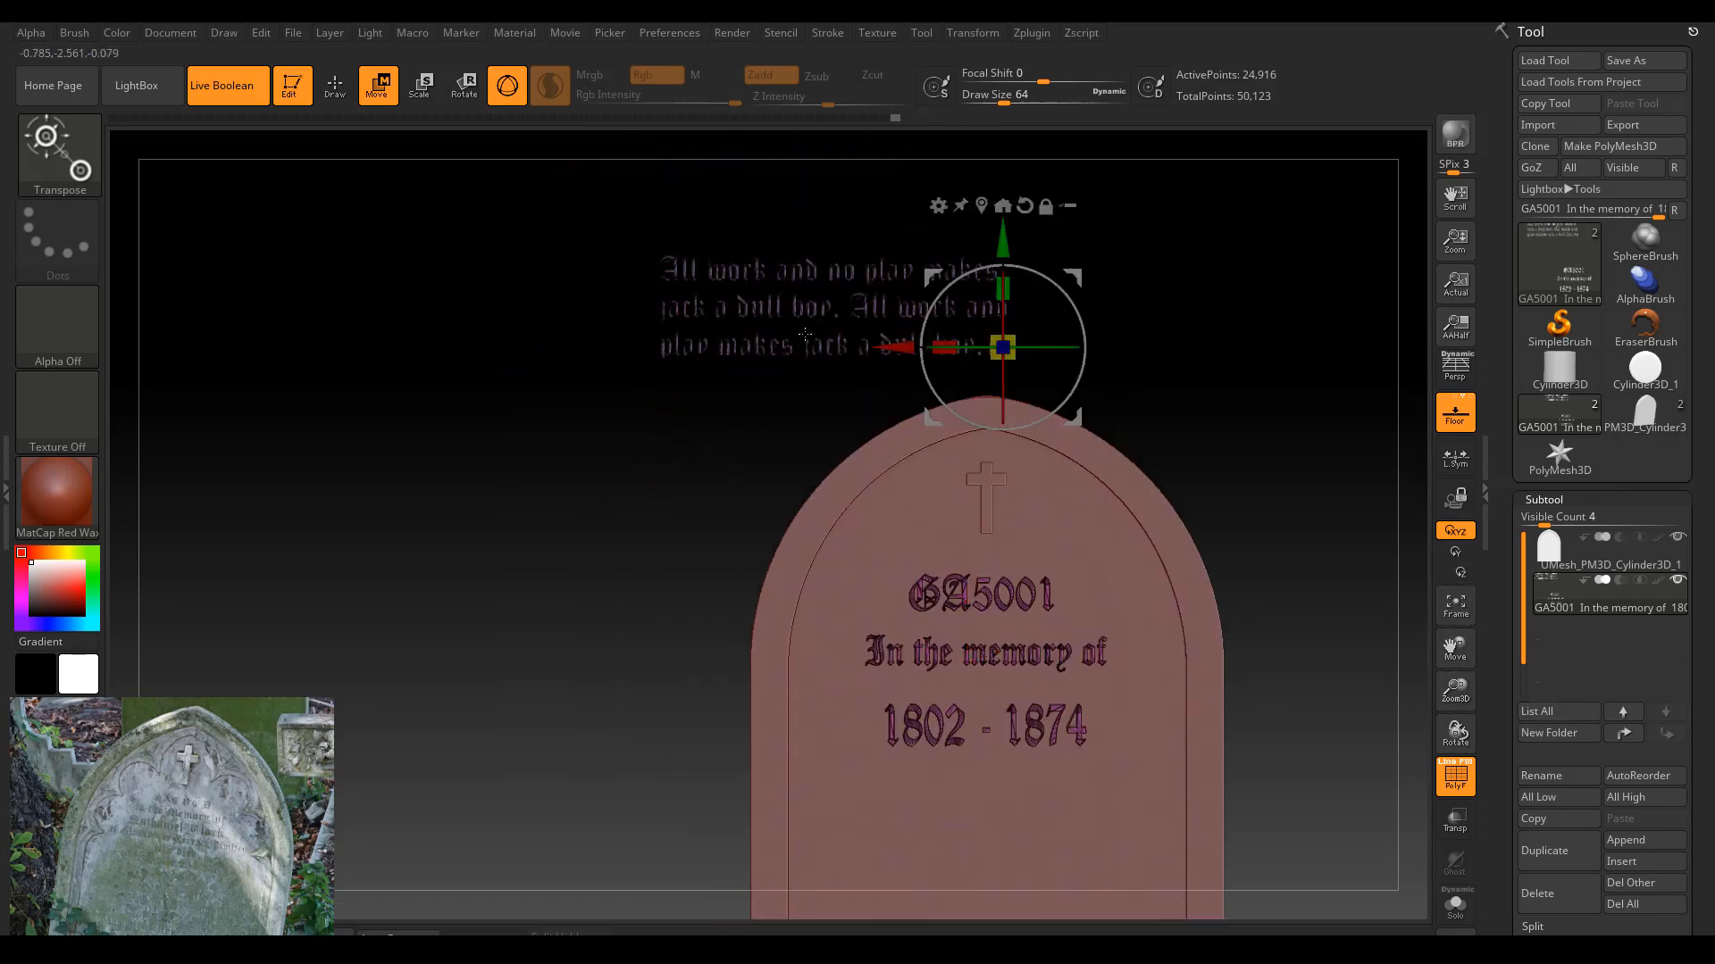
scroll(1518, 743, down, 4)
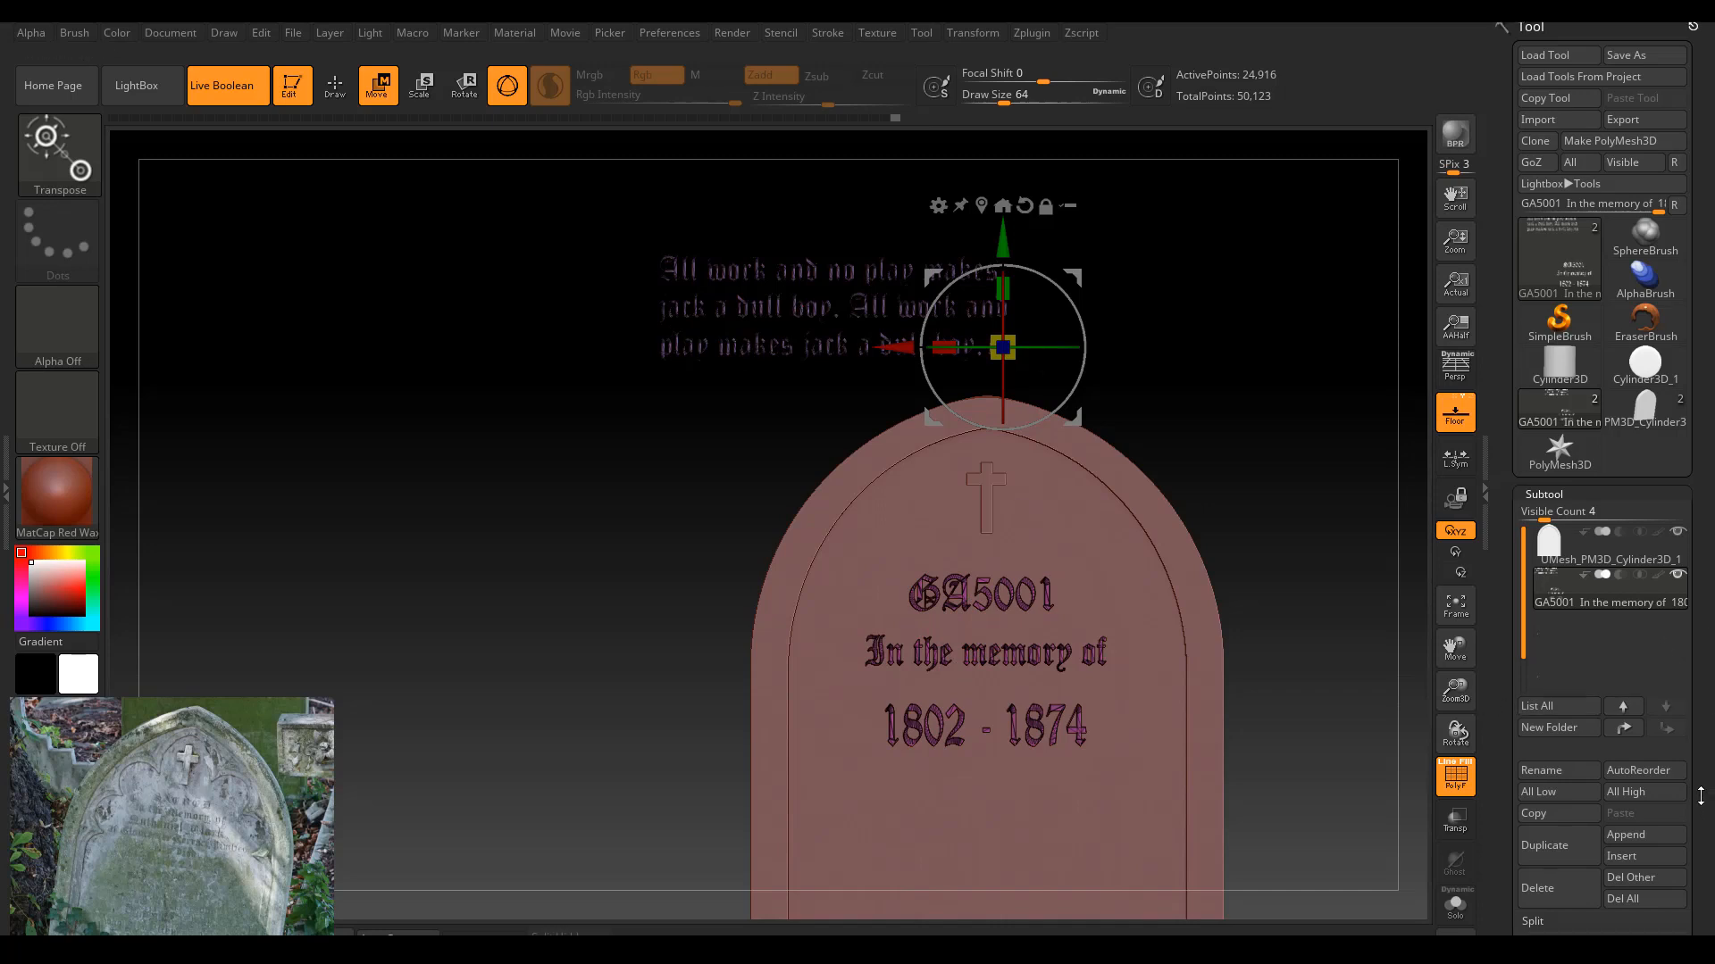
click(1540, 723)
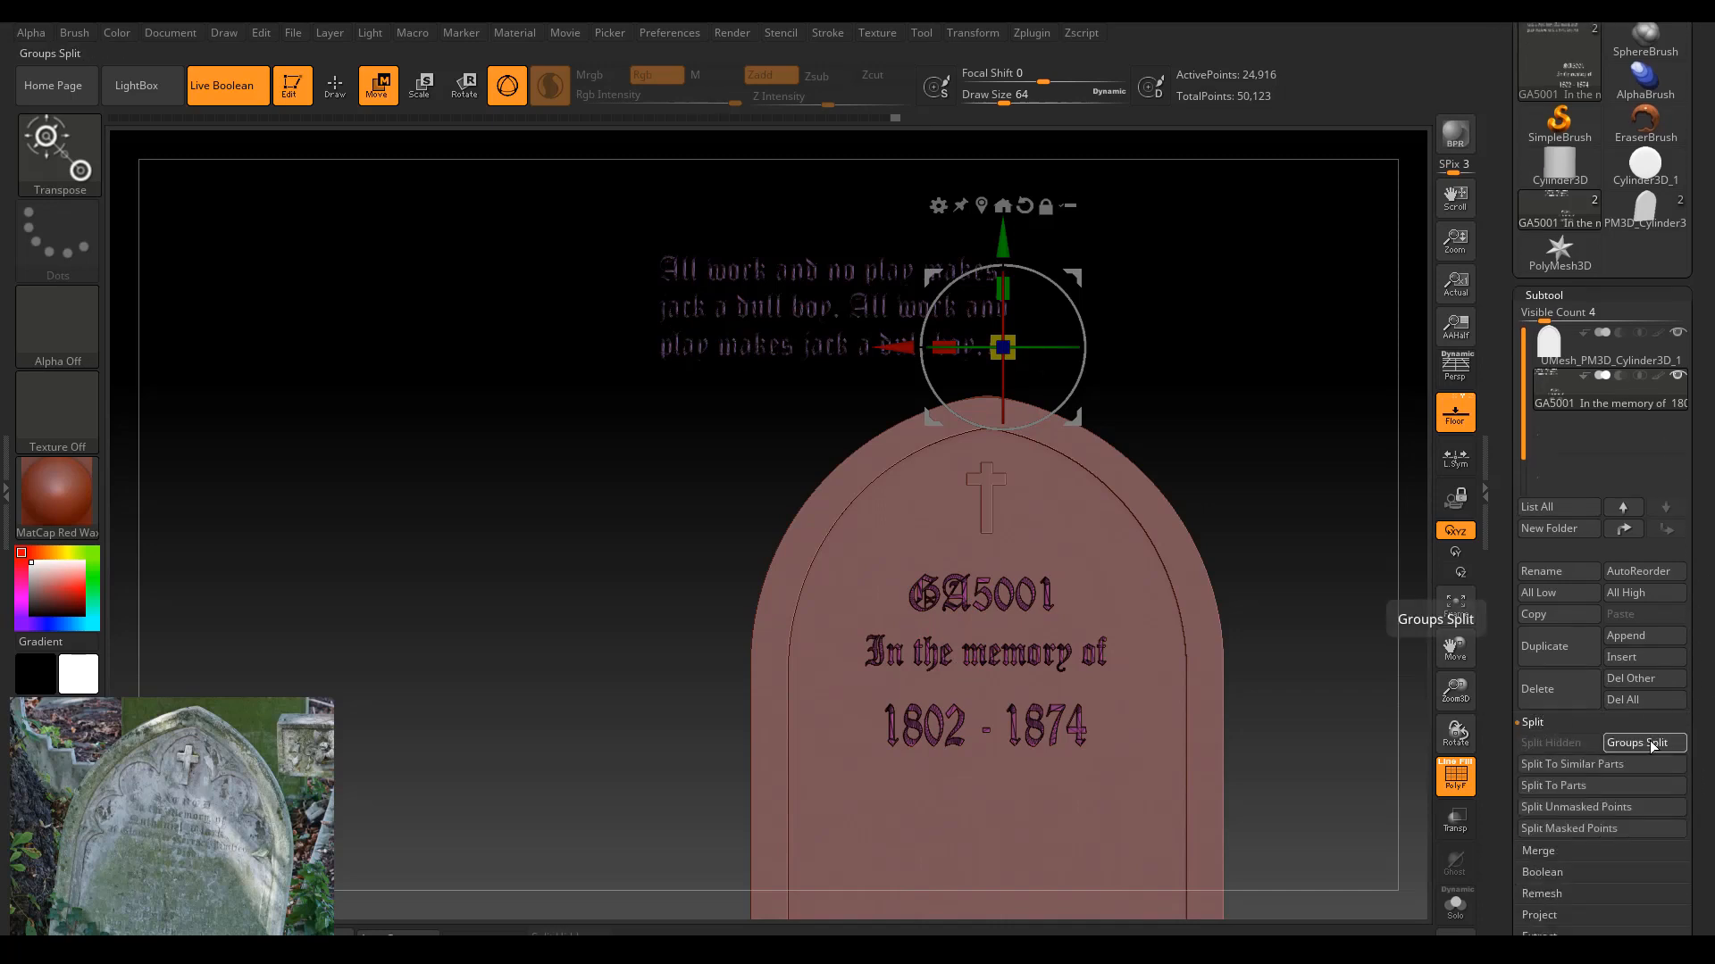
click(1641, 743)
click(1392, 786)
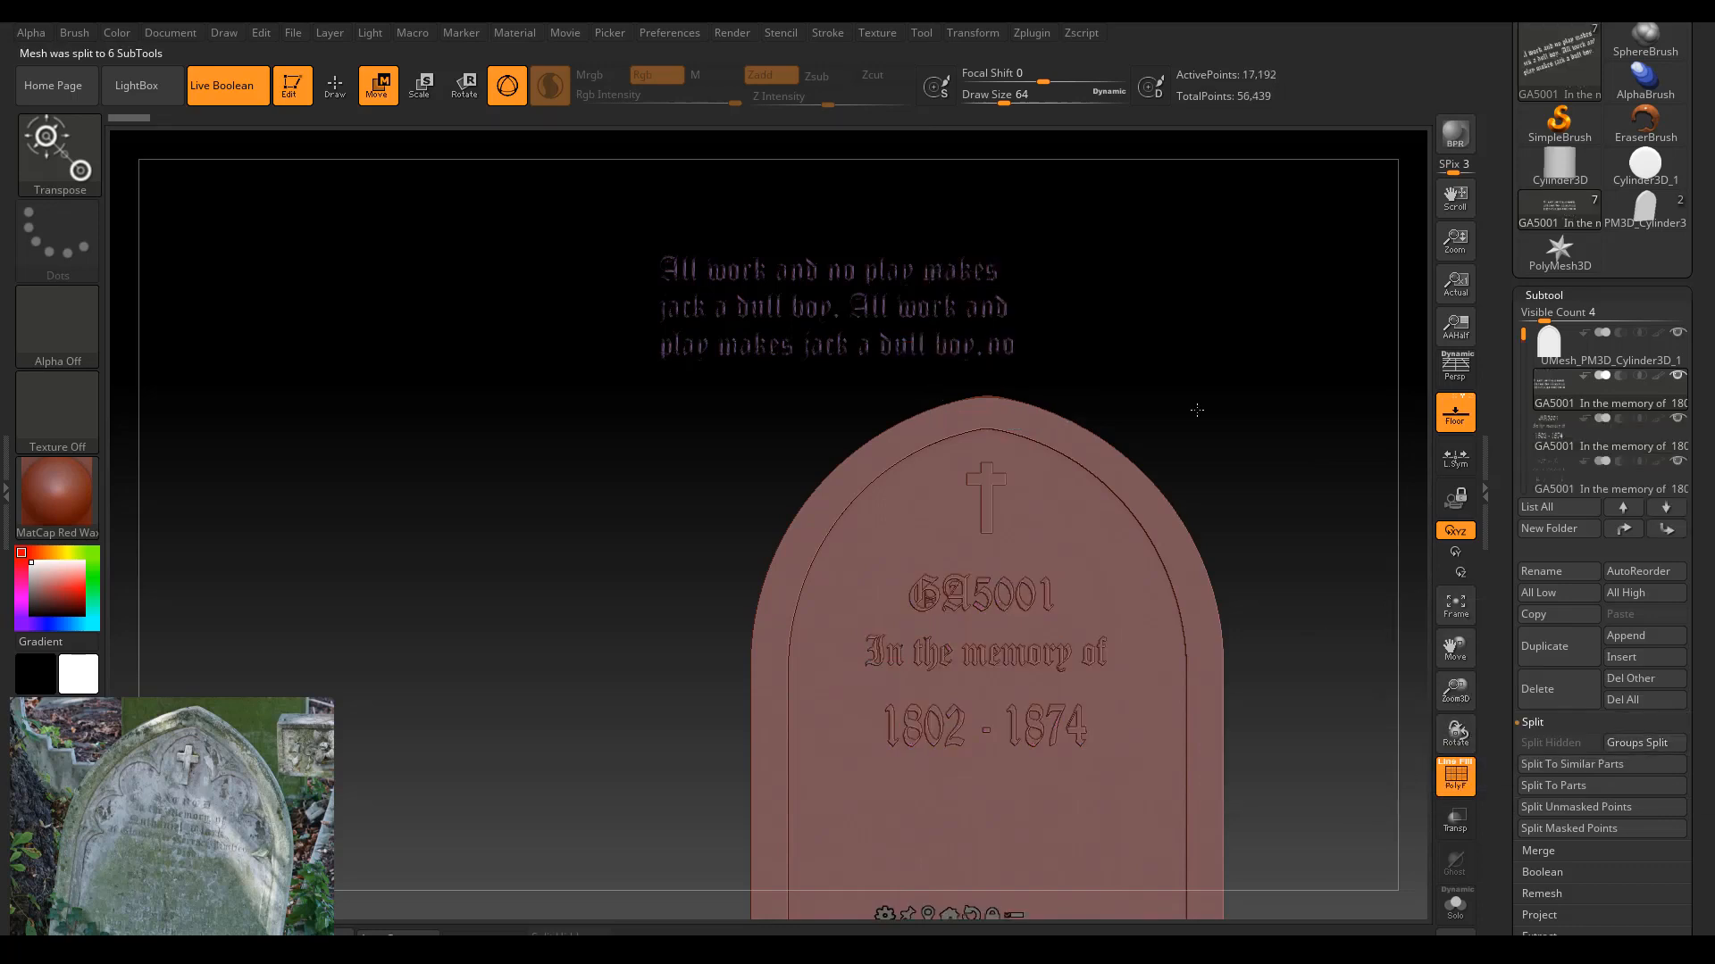
Centre the gizmo on the three-line text block and move it onto the gravestone face below "1802 - 1874".
mouse_move(1600, 436)
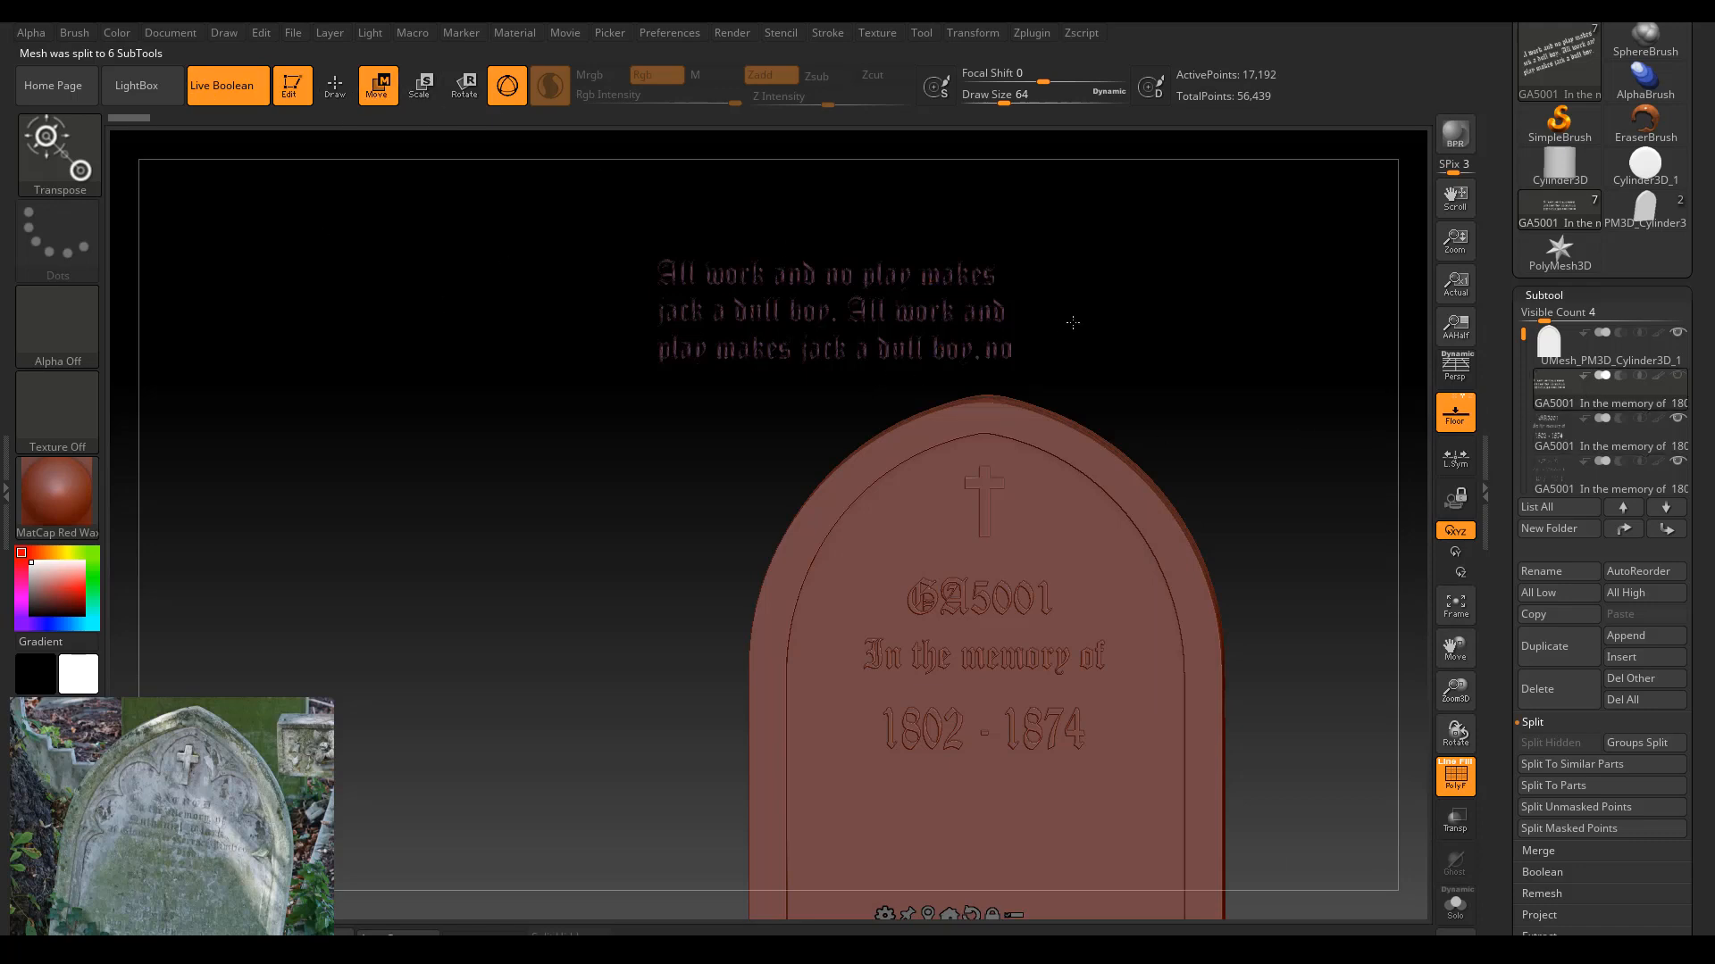
drag(1083, 343, 1061, 349)
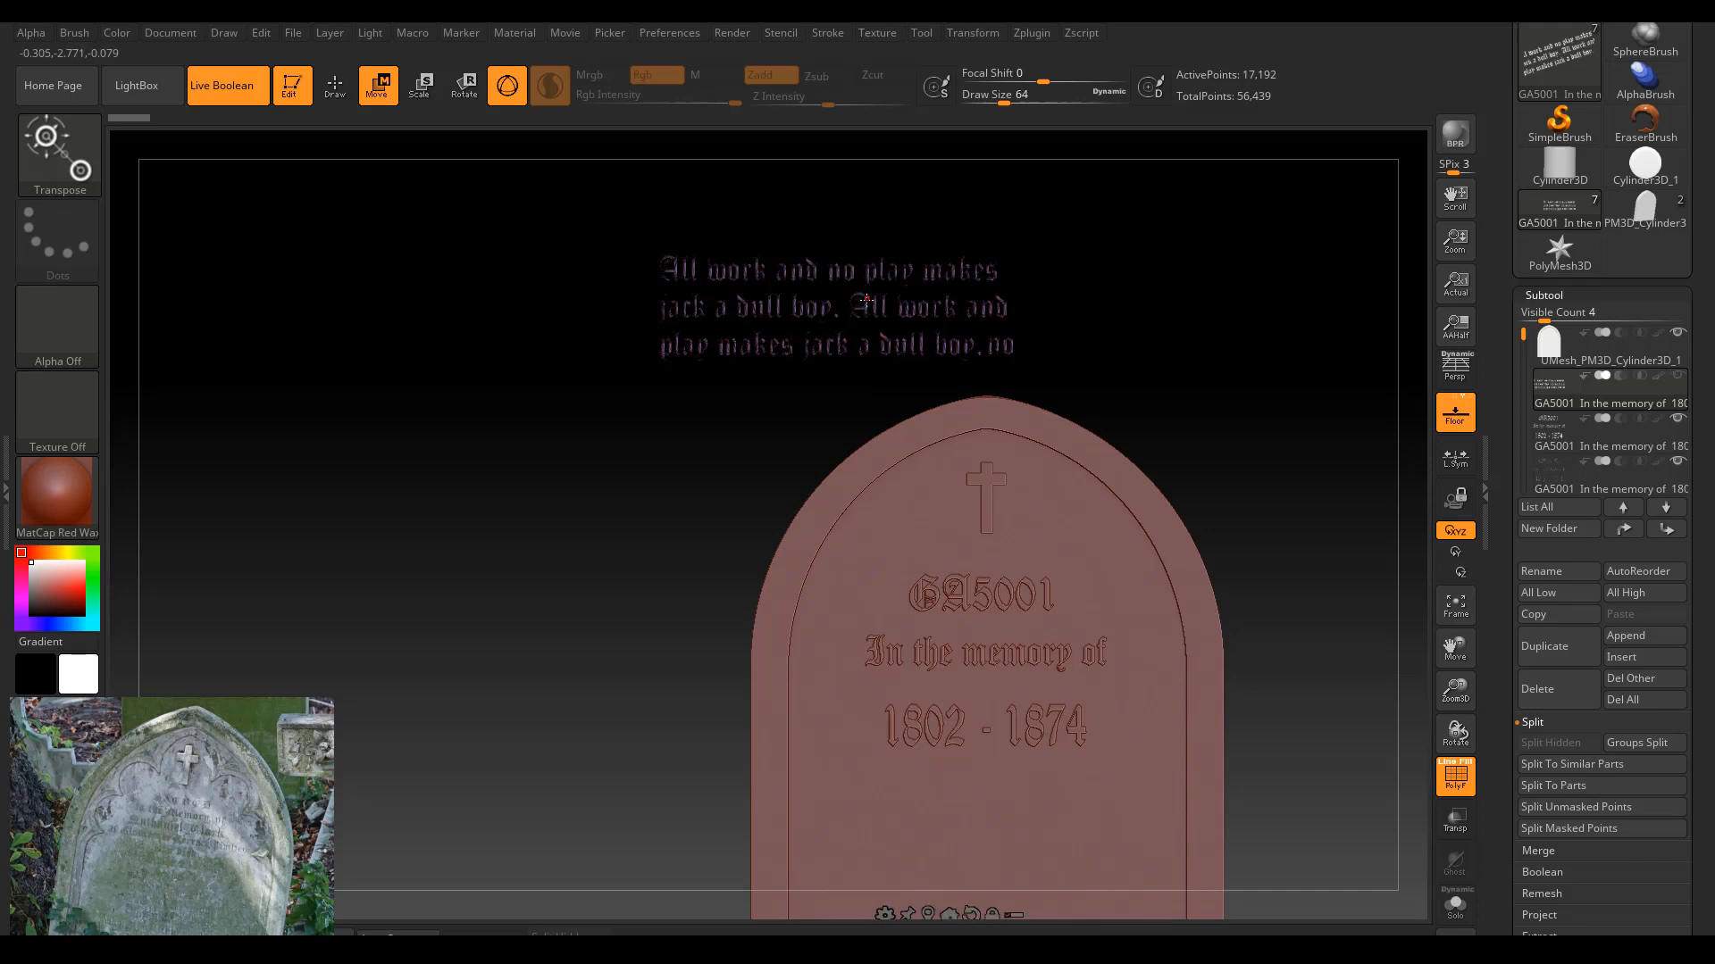
drag(874, 353, 804, 398)
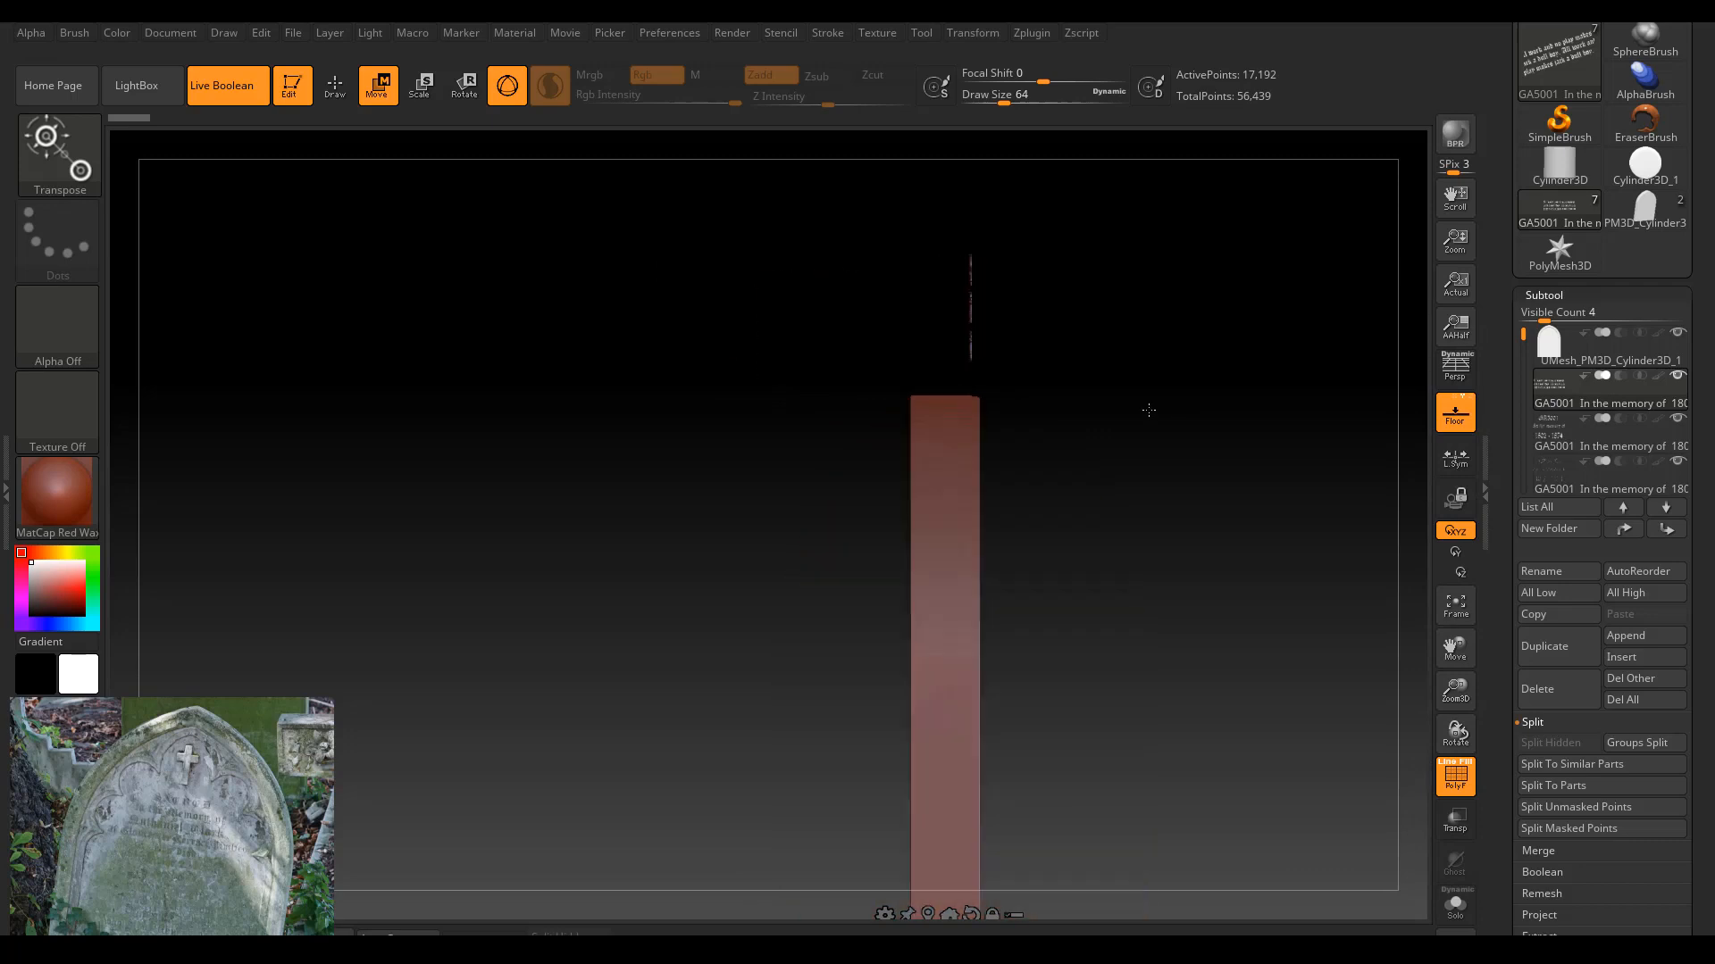
drag(1094, 390, 905, 343)
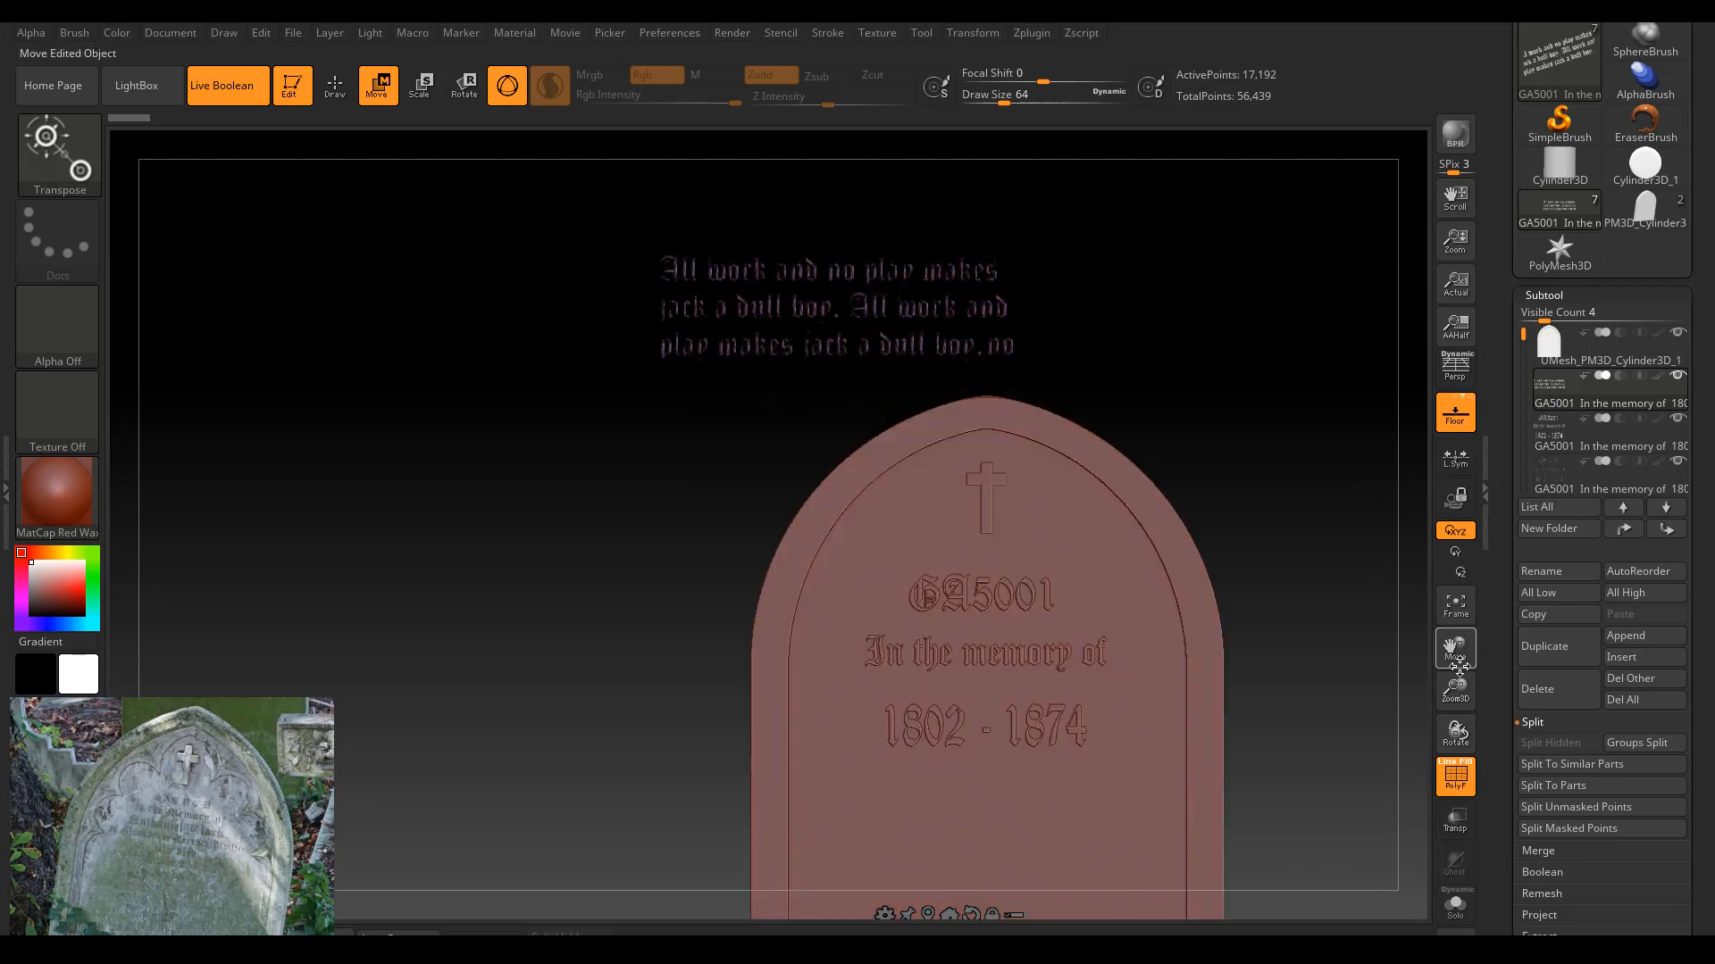
drag(1461, 700, 1424, 467)
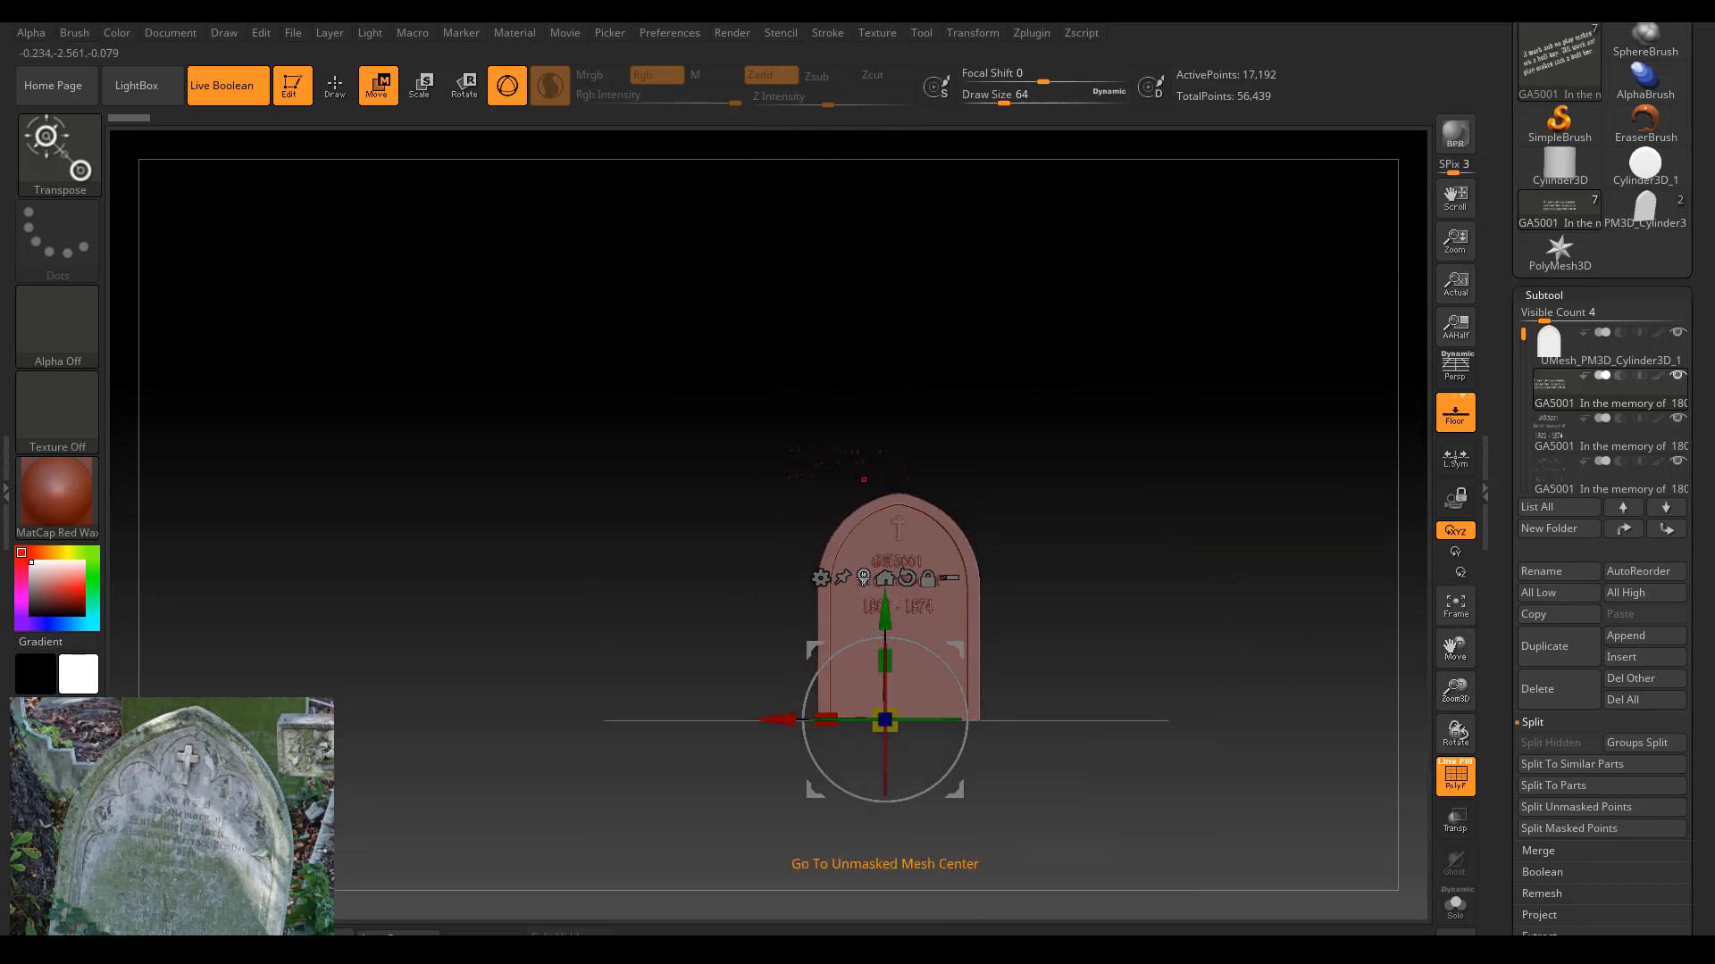
click(863, 578)
drag(837, 347, 862, 526)
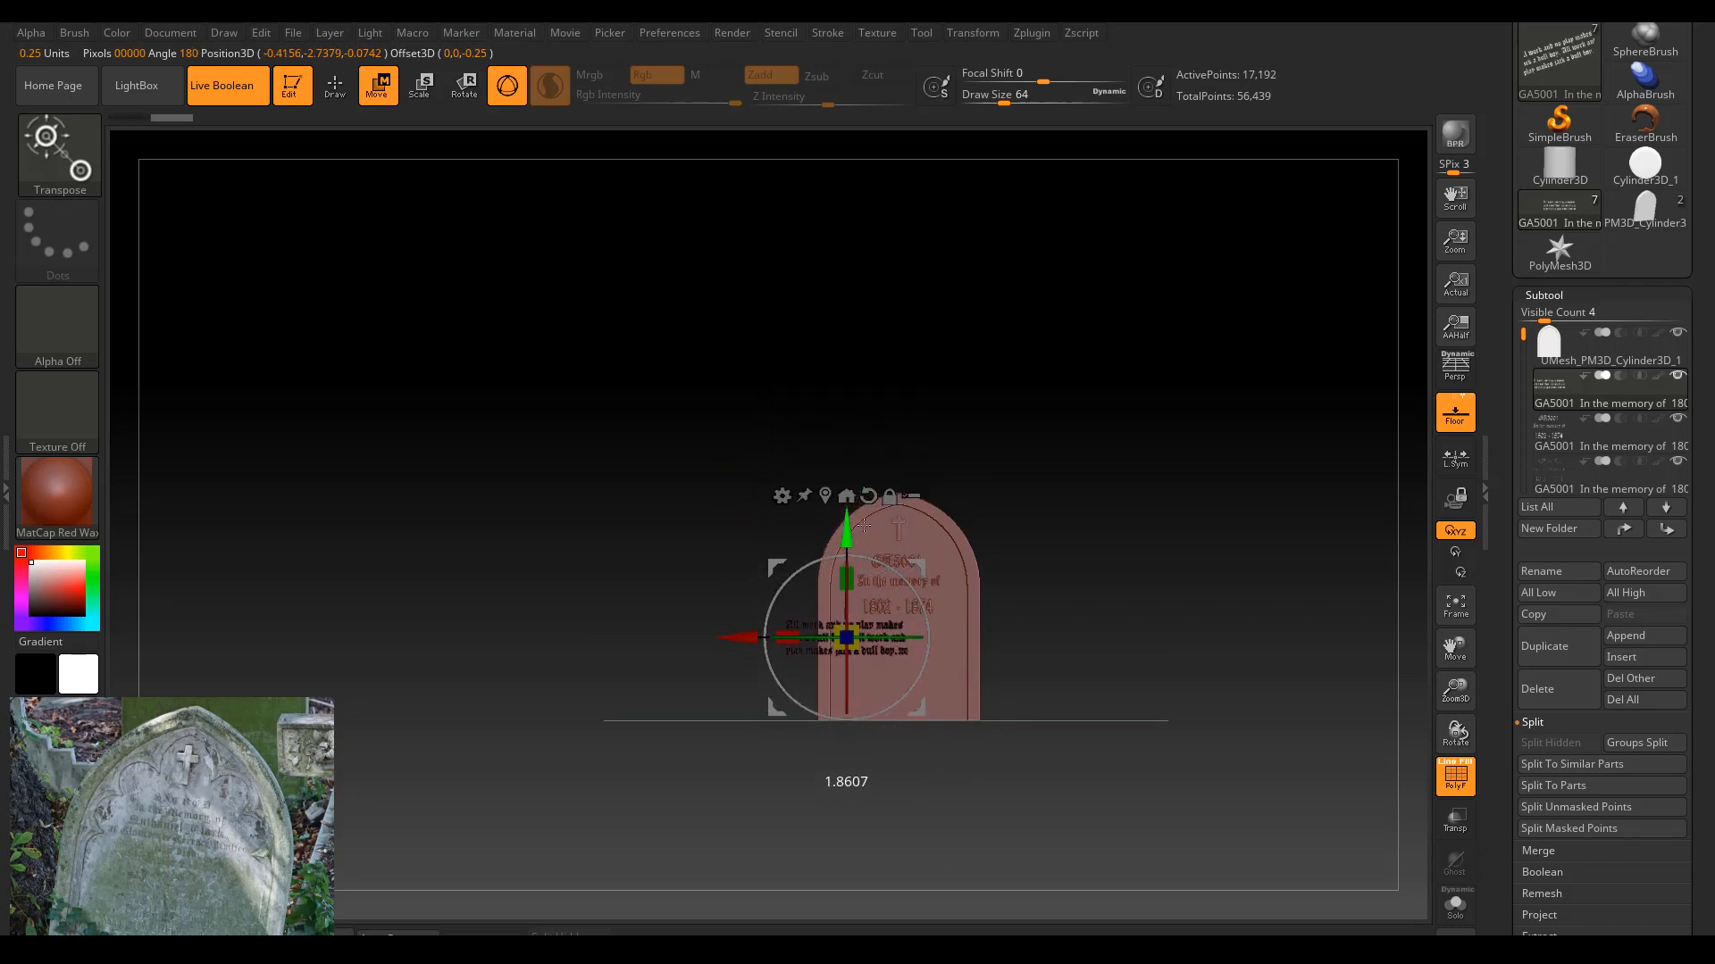
drag(788, 637, 790, 642)
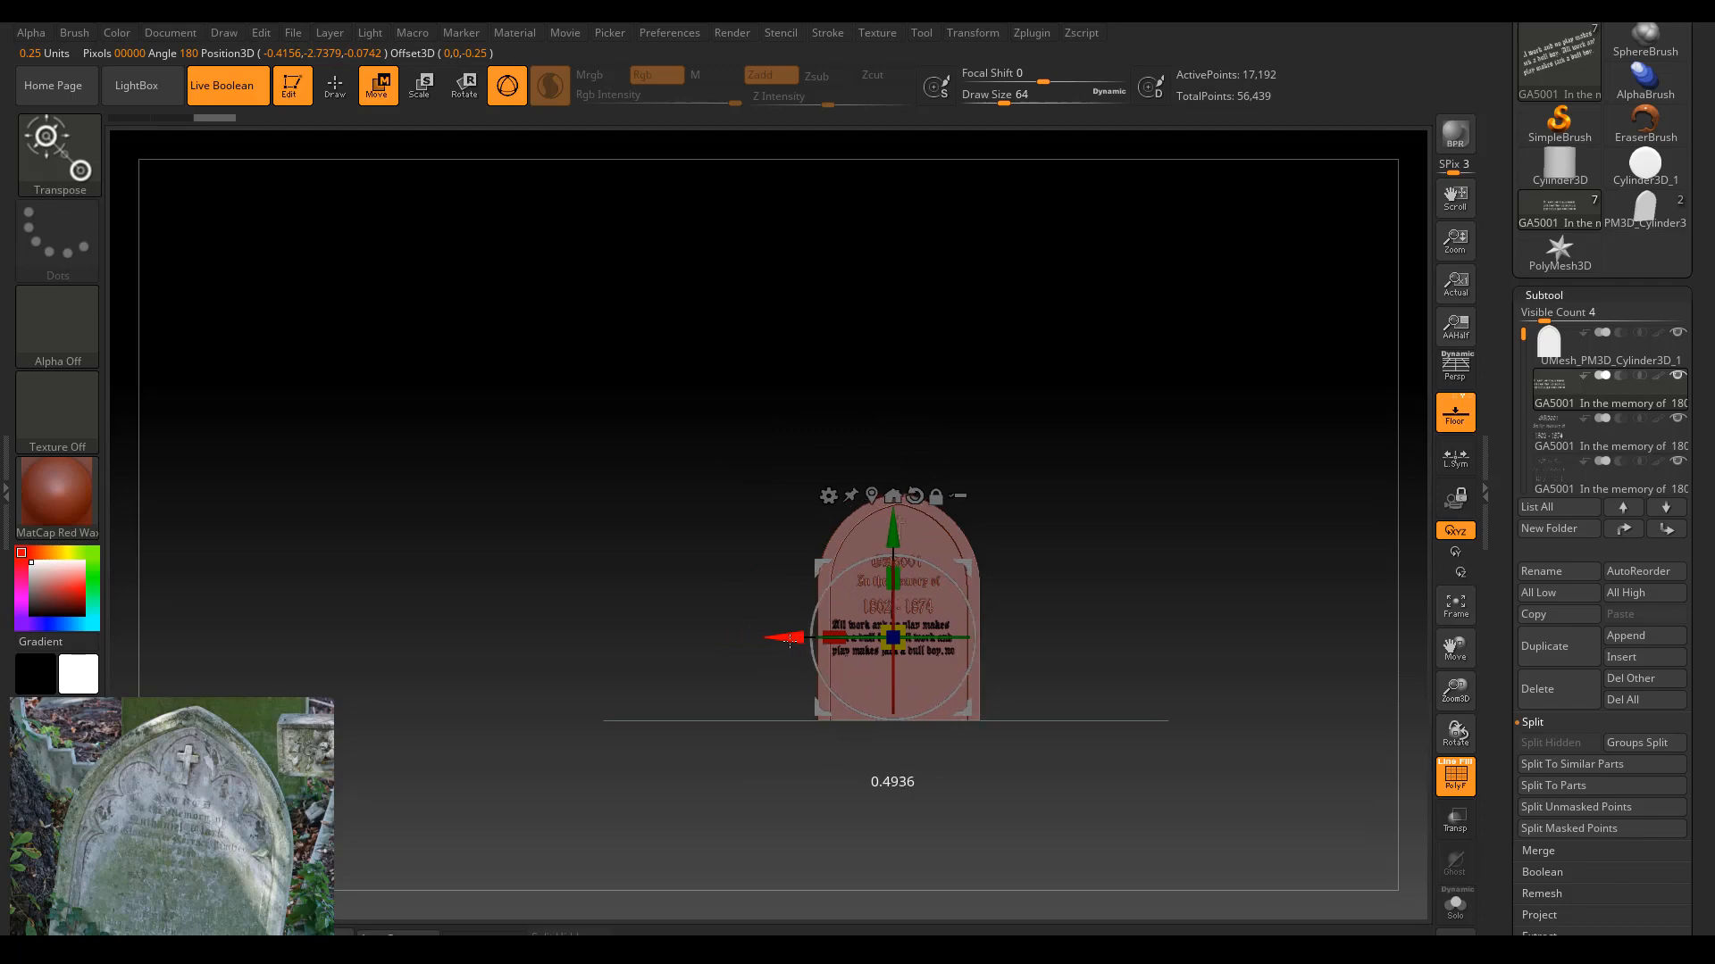
Fine-tune the three-line block's position, centred and slightly lower beneath the dates, and scale it down uniformly to about 0.89.
key(f)
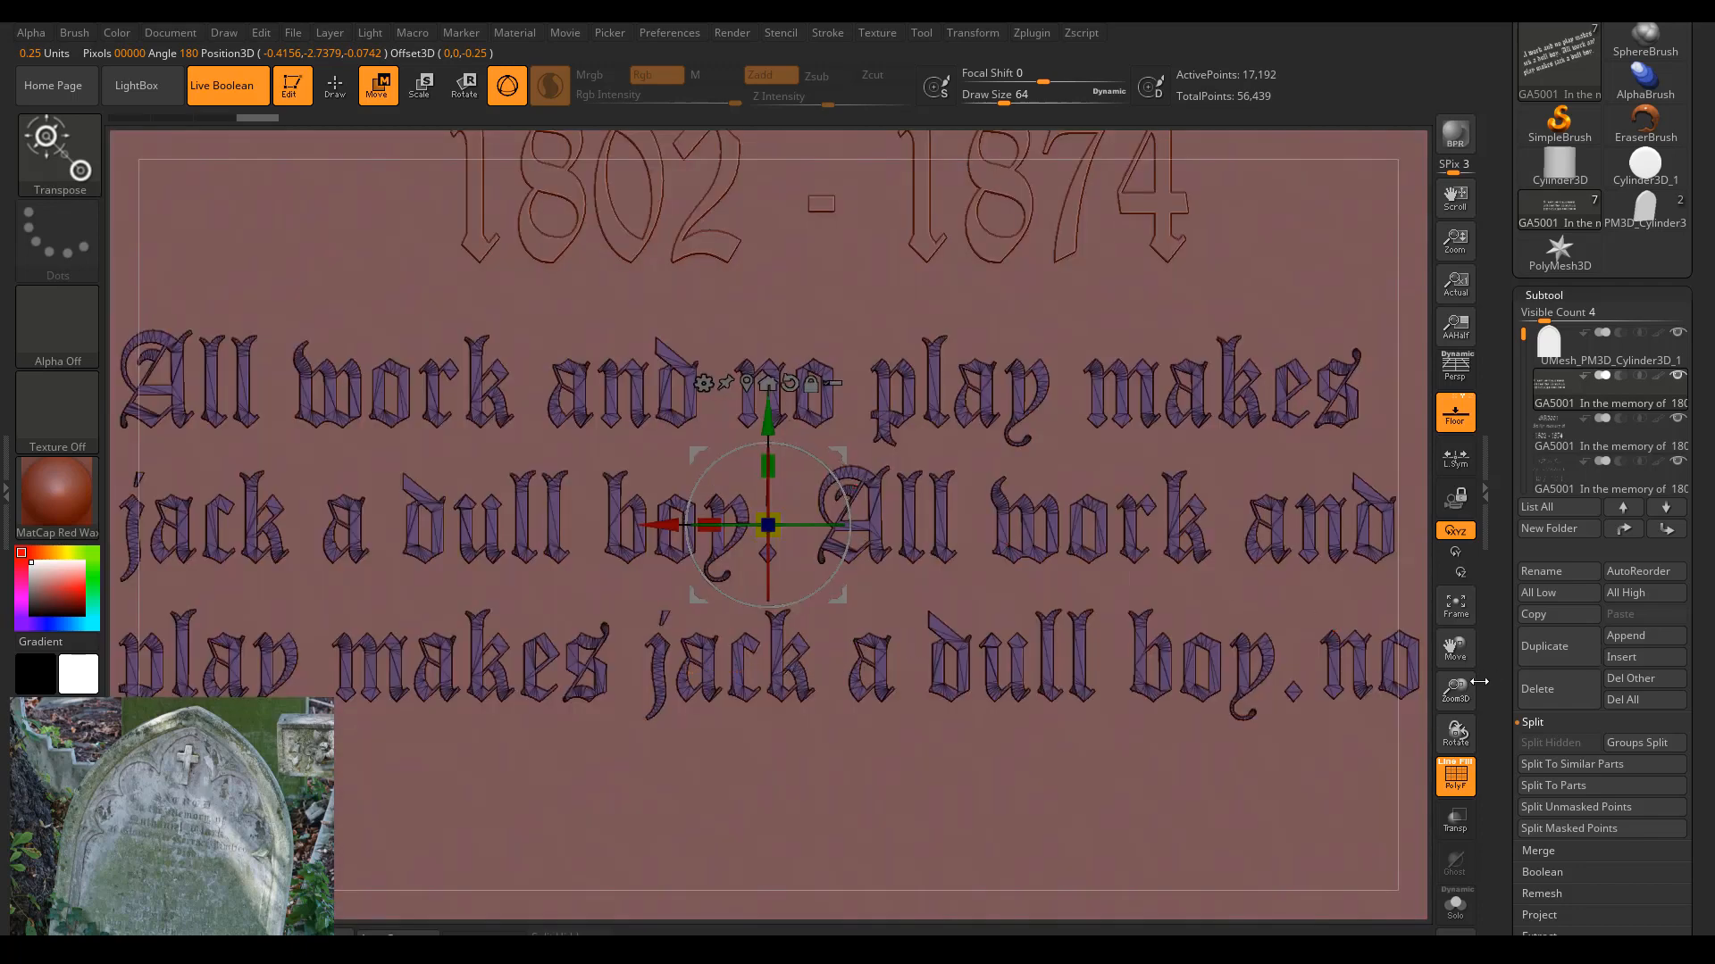
drag(1479, 682, 1480, 724)
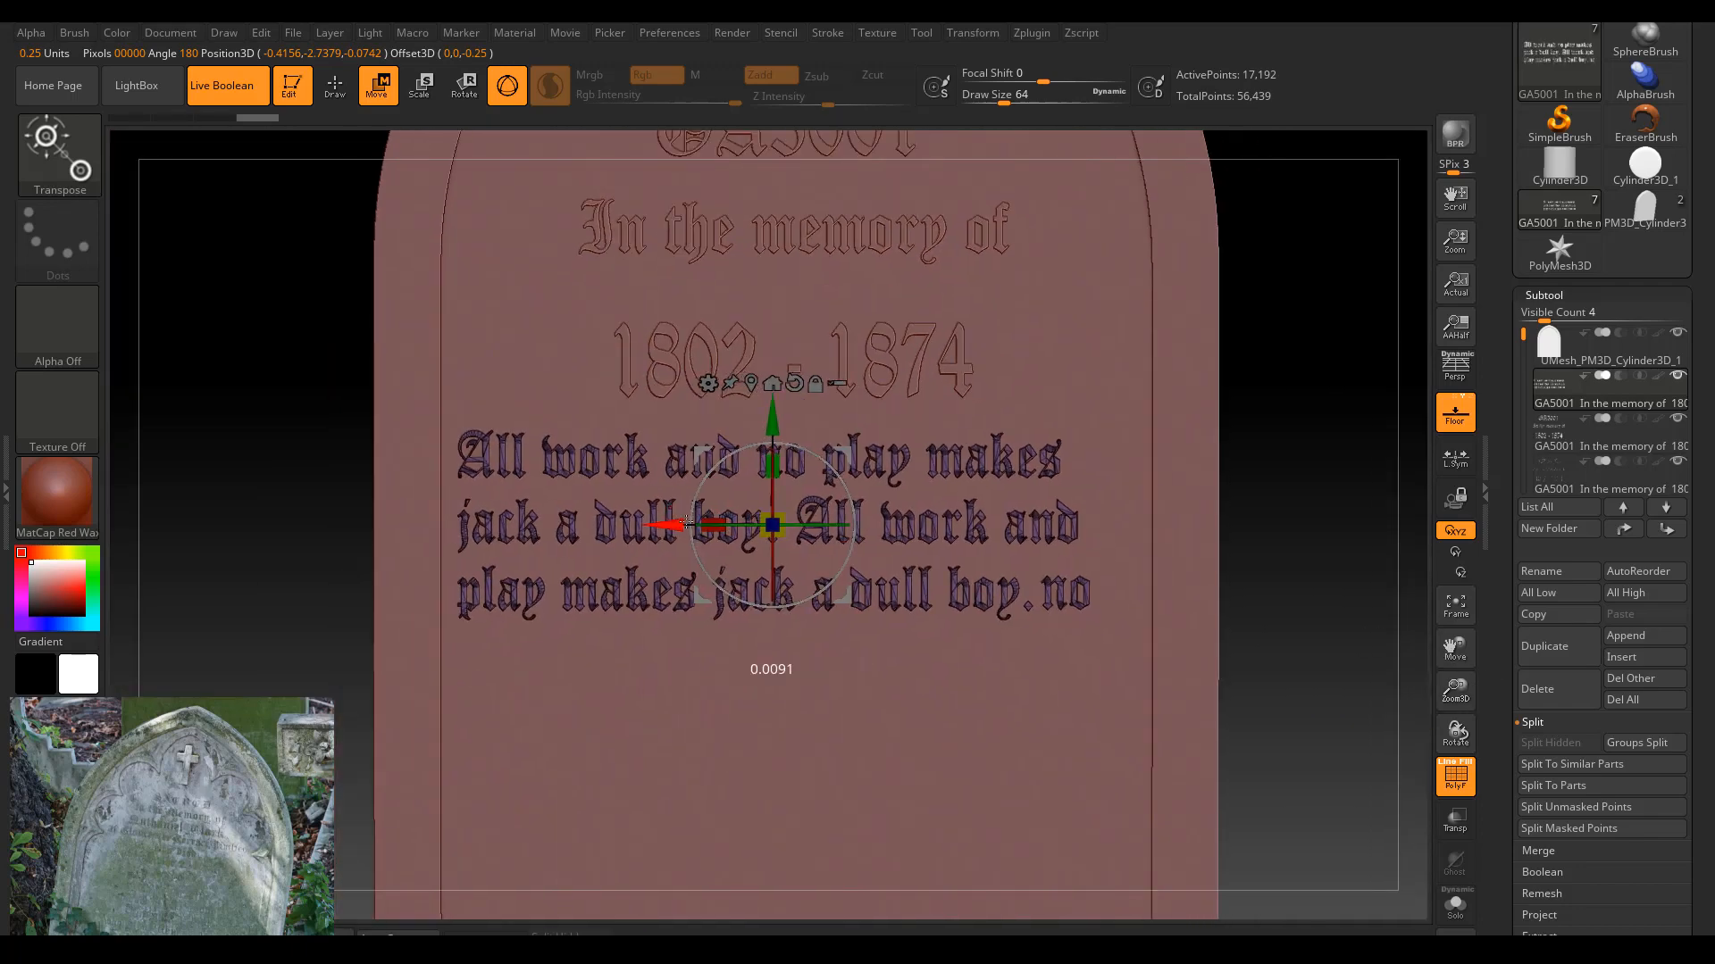
drag(687, 524, 706, 525)
drag(789, 418, 789, 451)
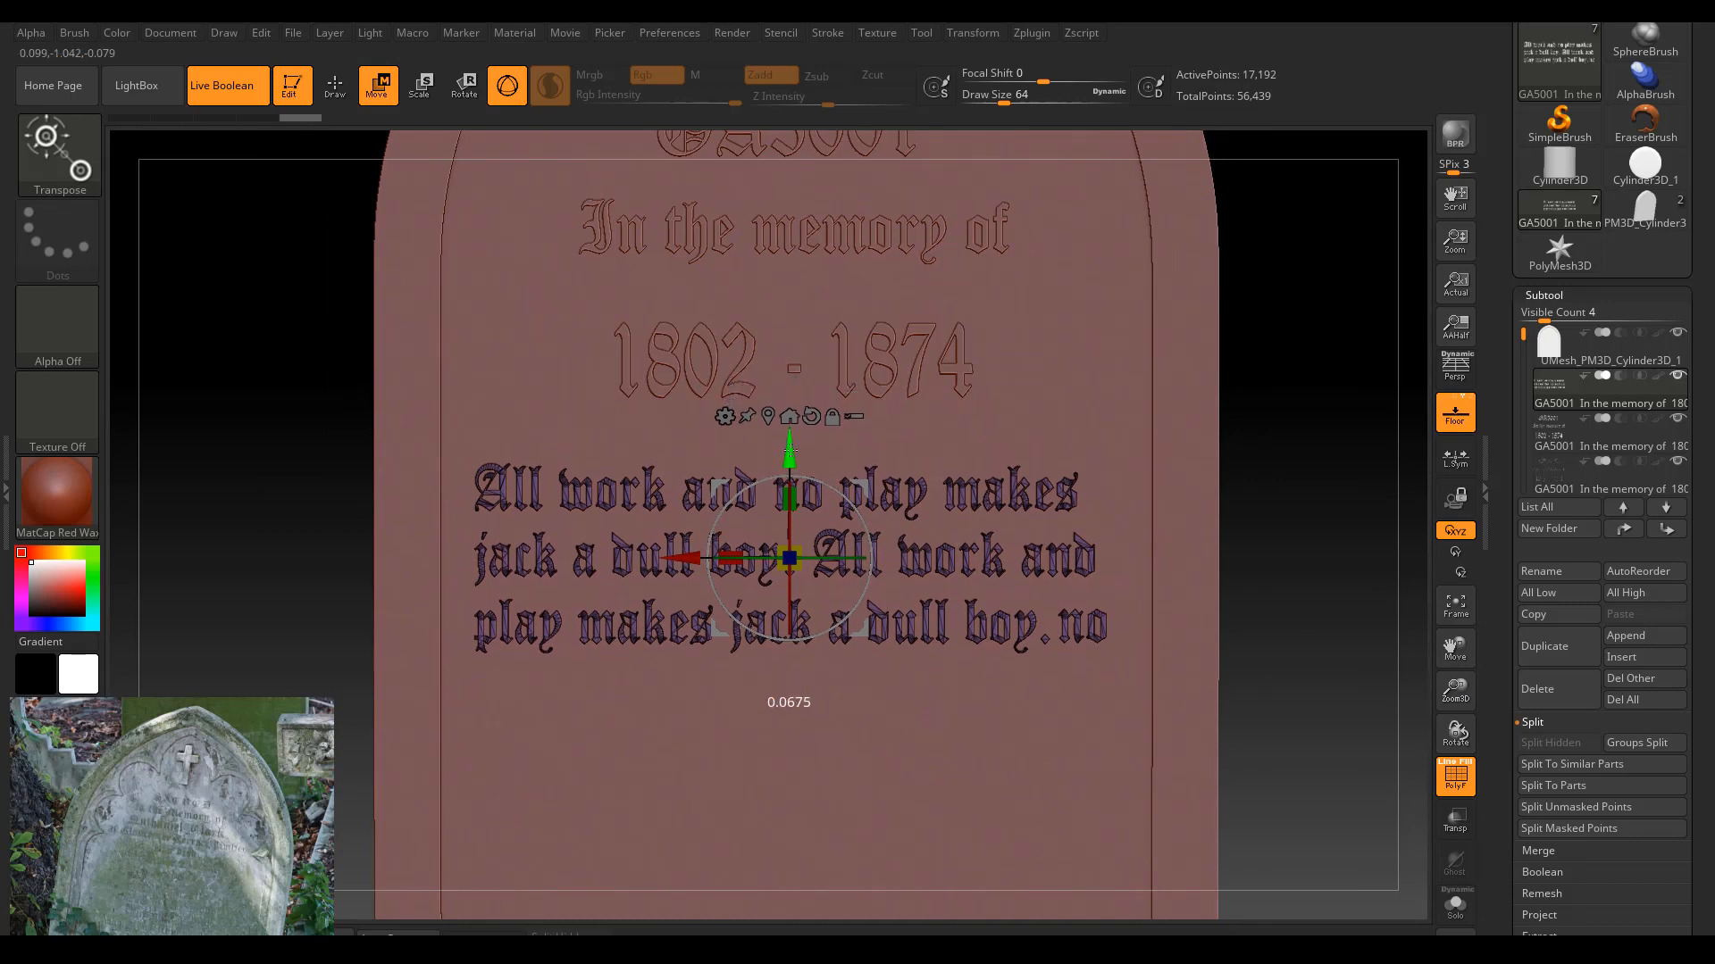
drag(789, 559, 785, 565)
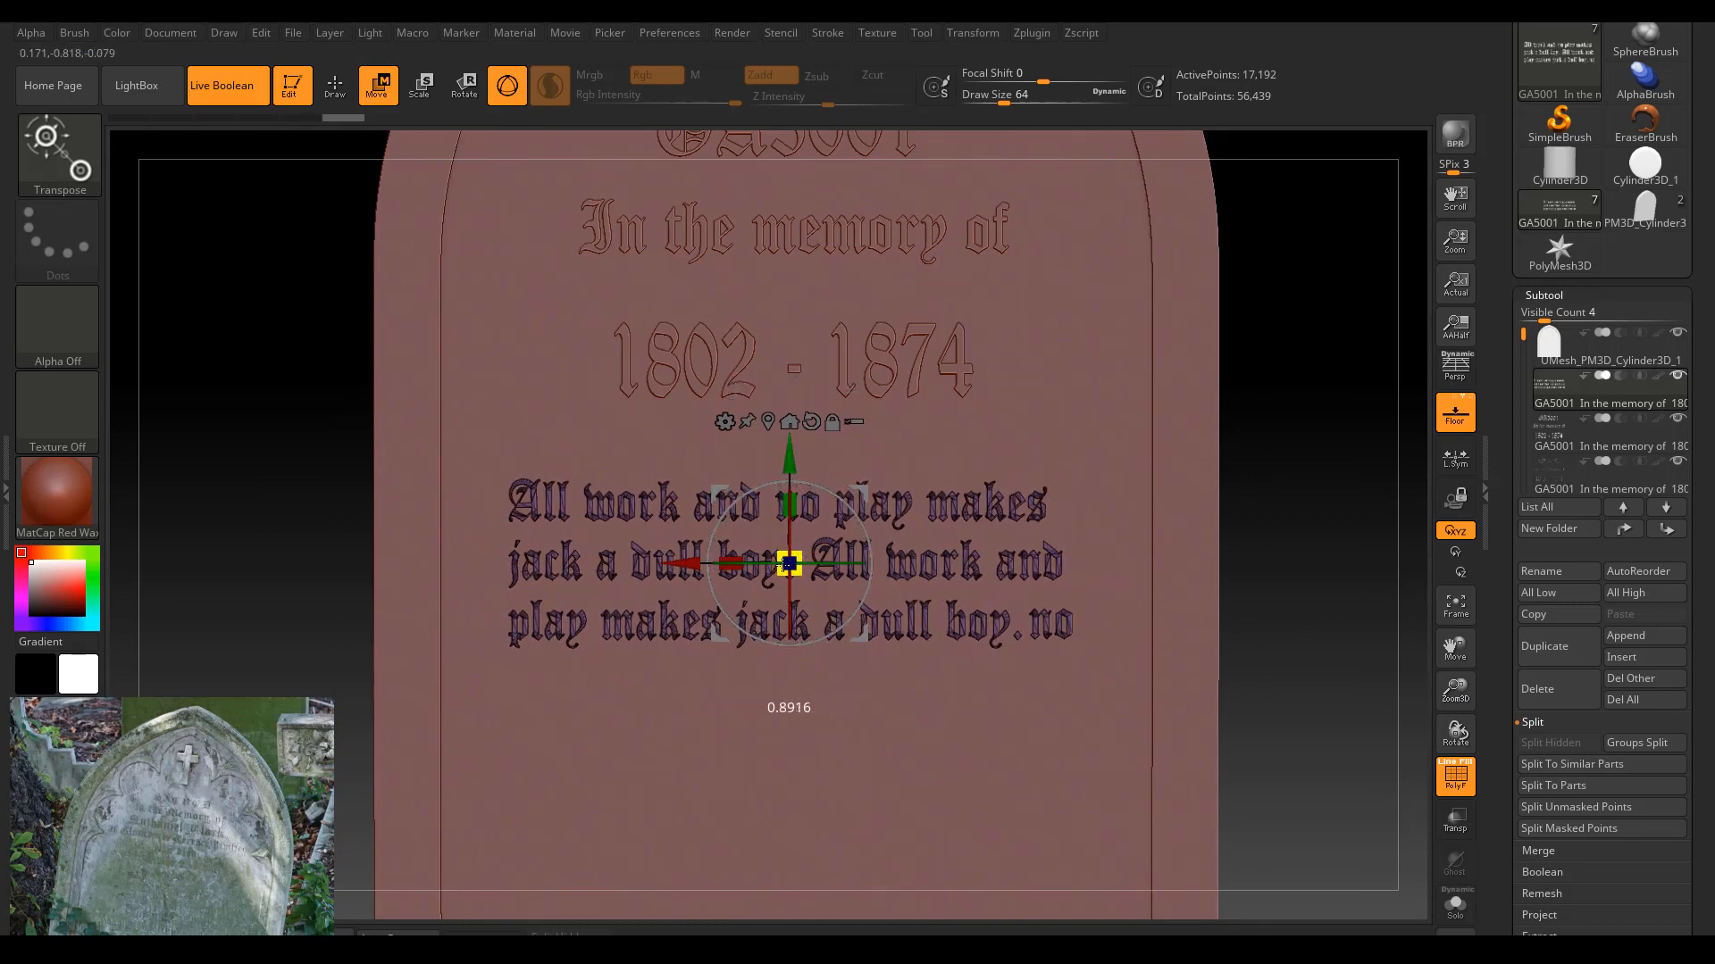
Nudge the three-line text block slightly lower on the gravestone, then duplicate it and place the copy directly beneath as three more lines.
drag(801, 456, 802, 466)
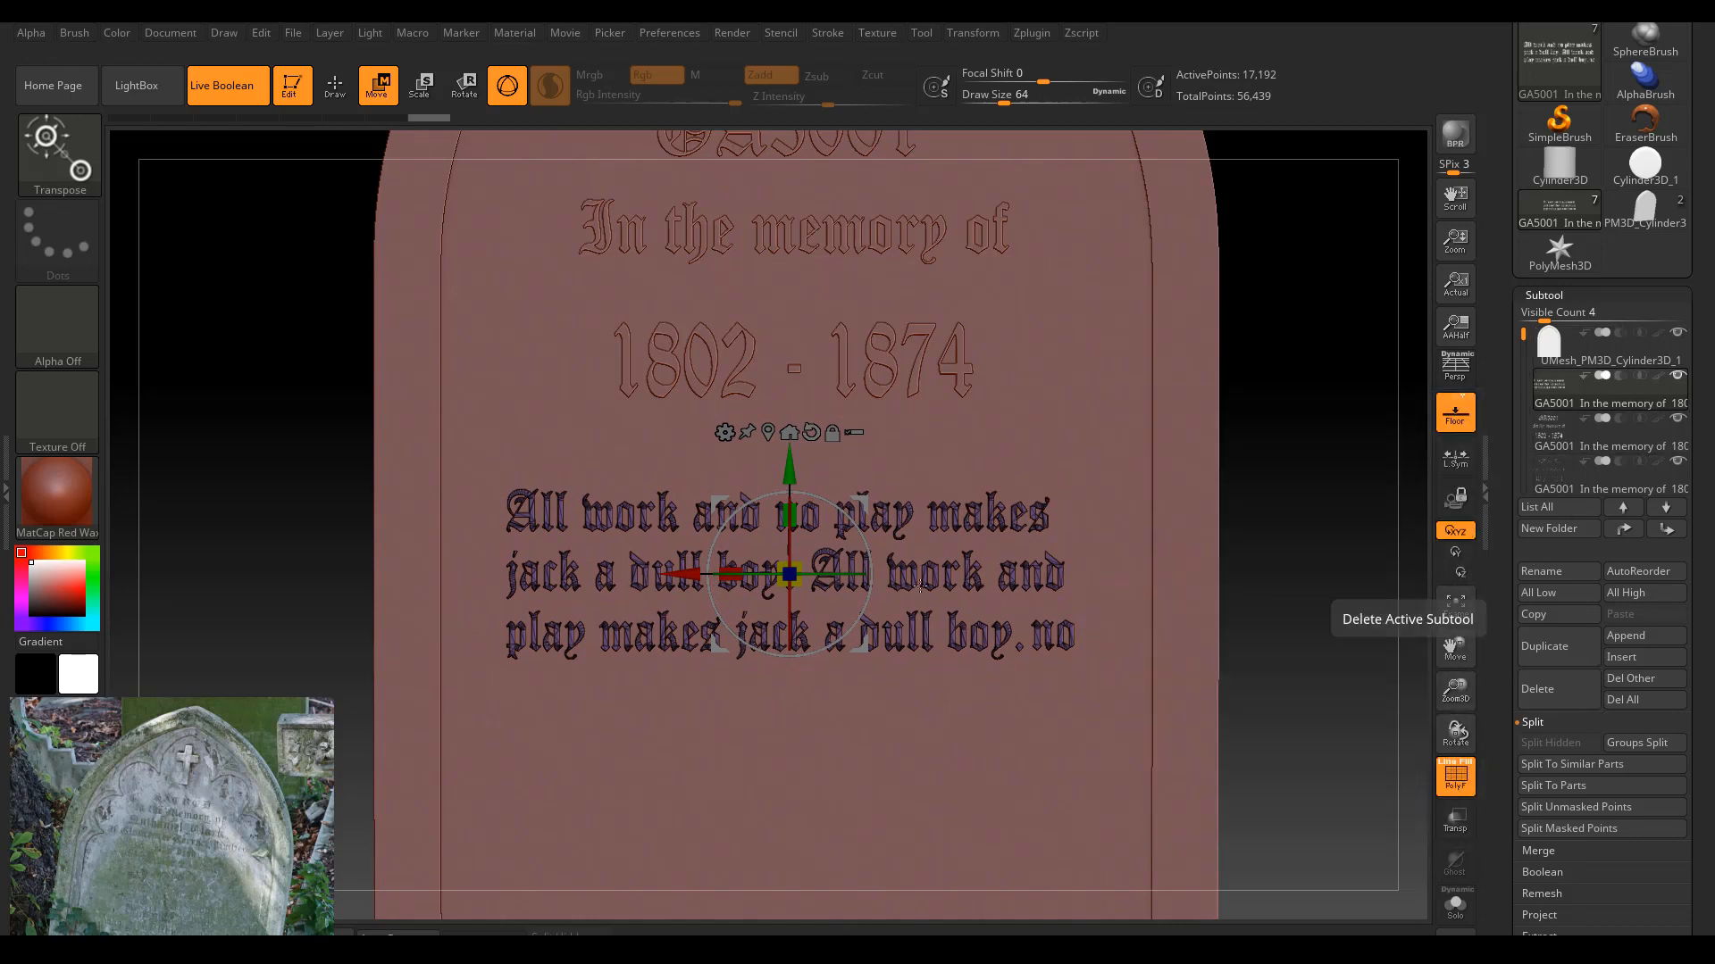
drag(677, 565, 679, 565)
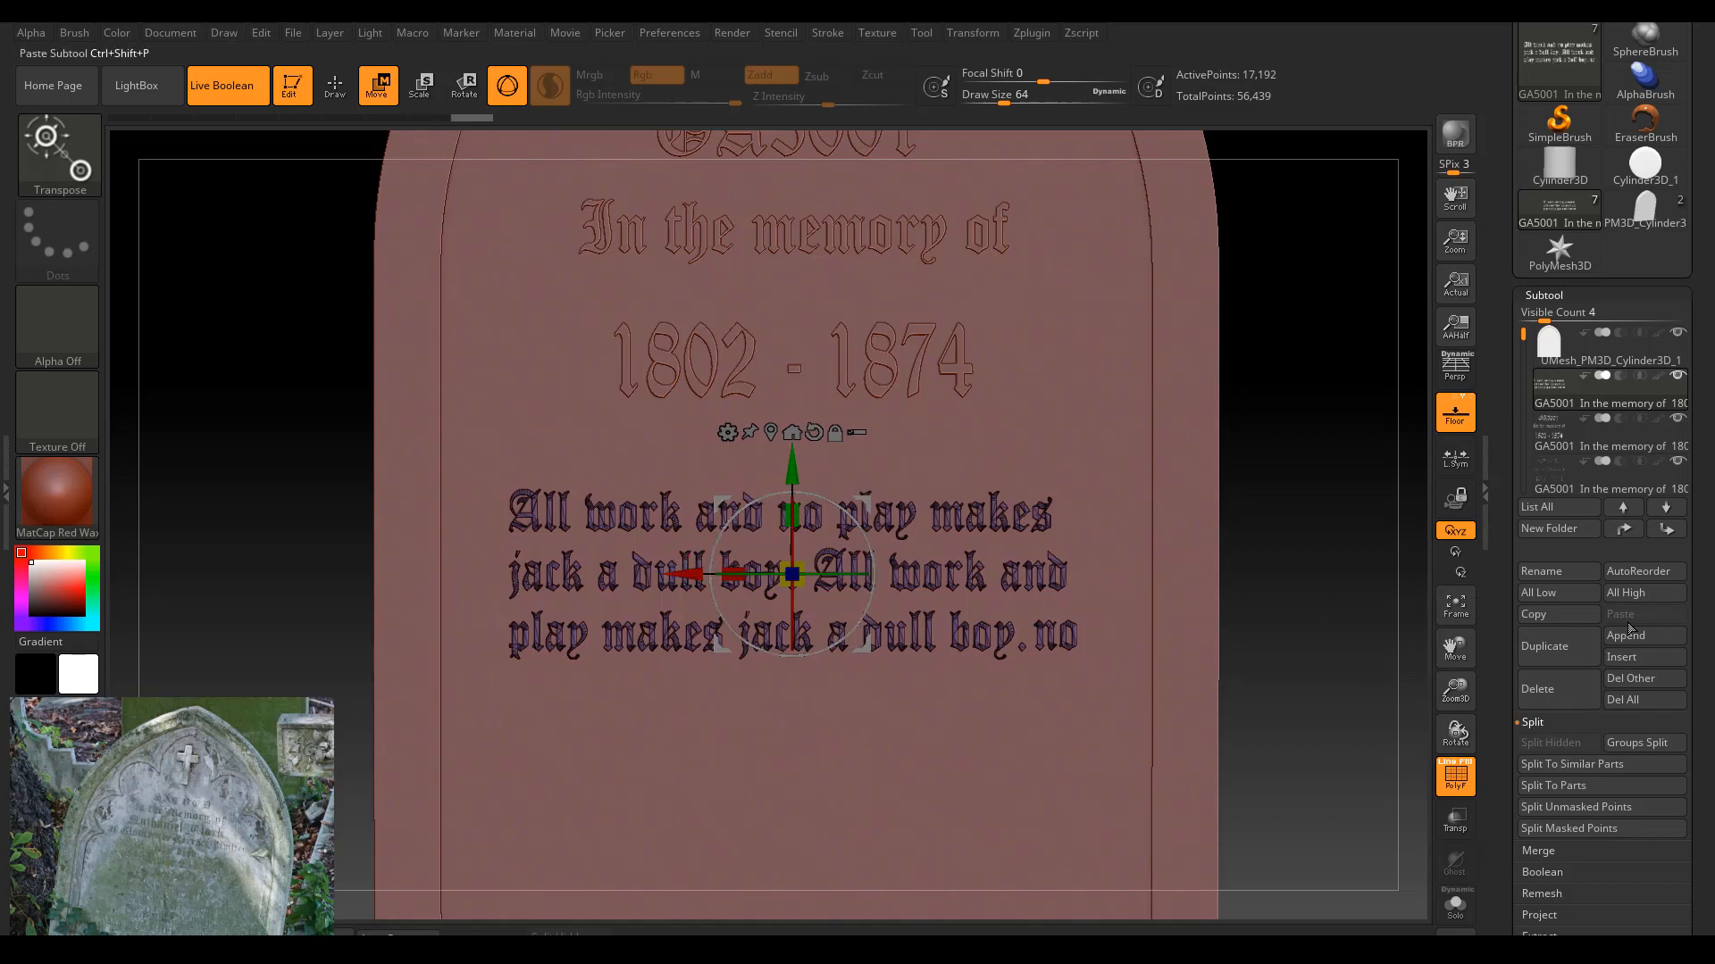
click(1547, 658)
drag(798, 460, 803, 654)
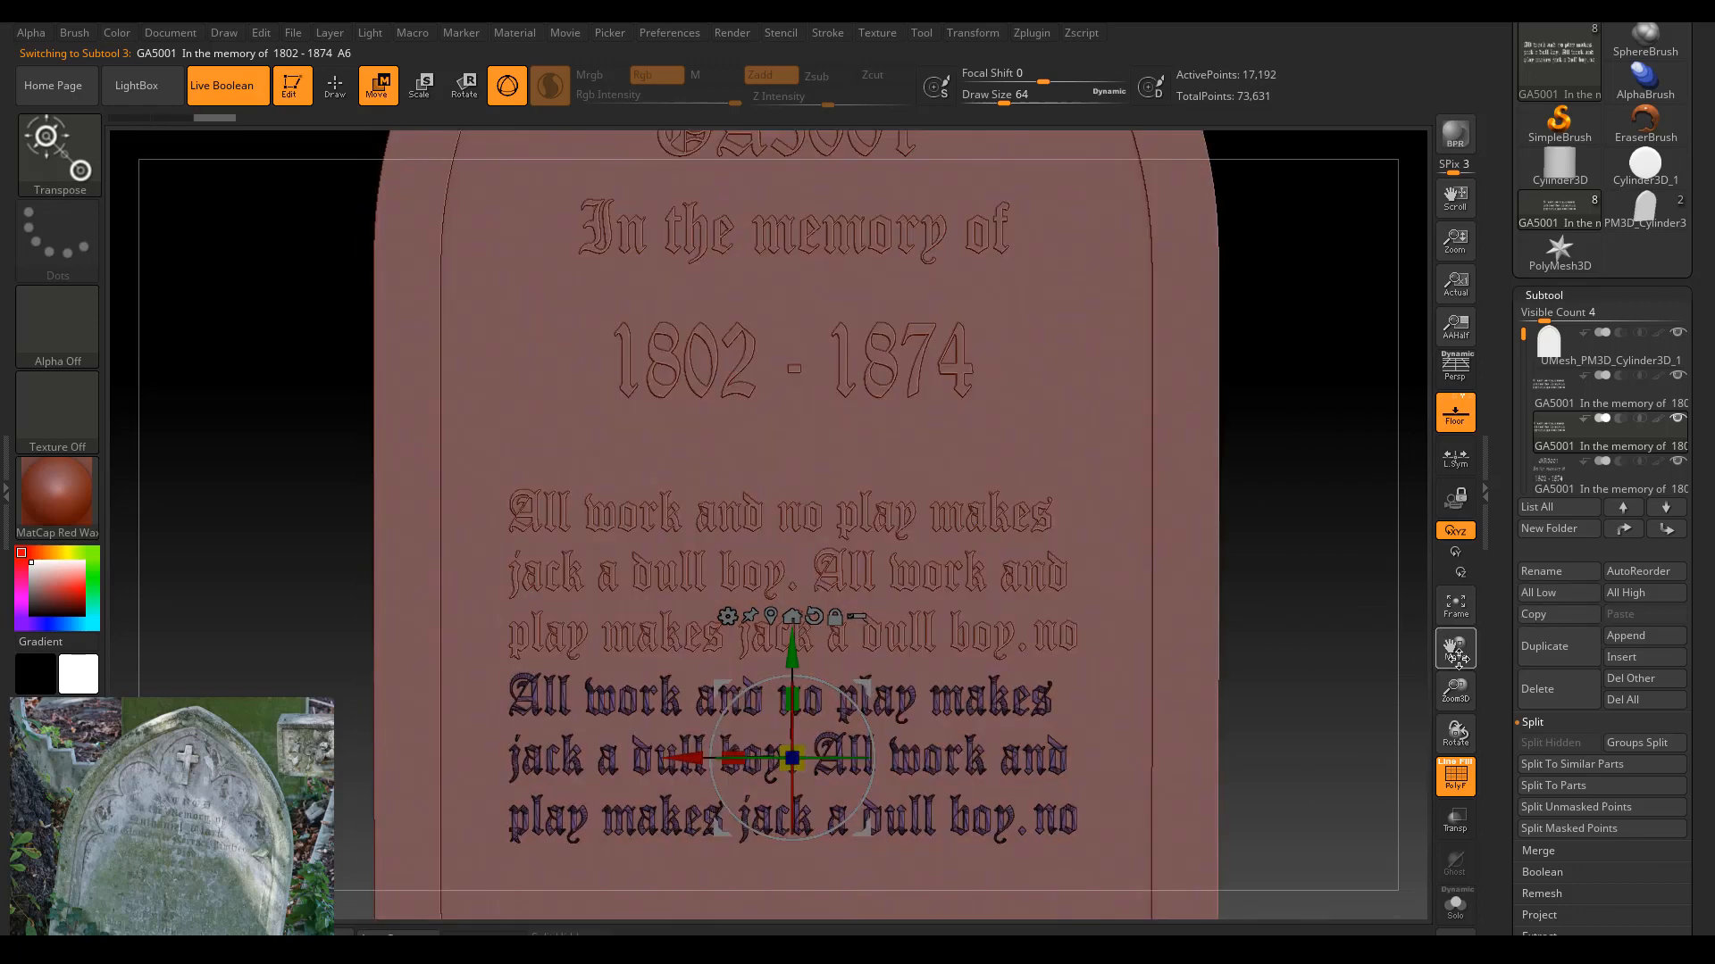
drag(1456, 656, 1349, 483)
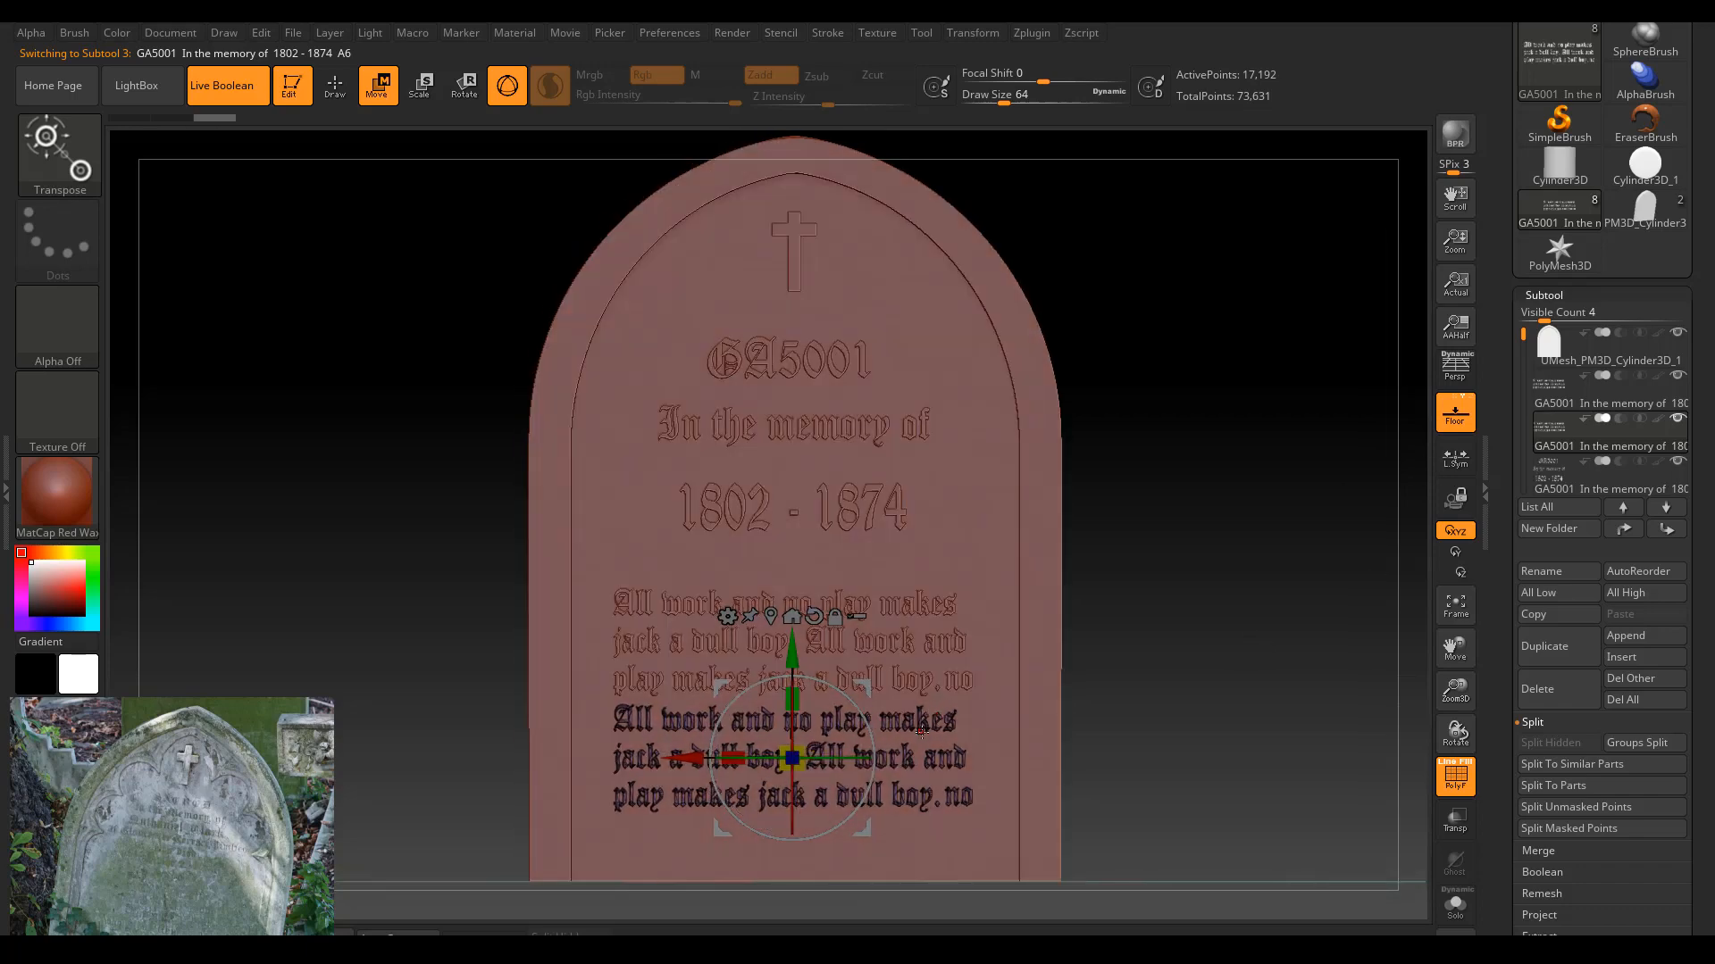
mouse_move(1160, 624)
mouse_down()
mouse_move(1140, 624)
mouse_move(1166, 626)
mouse_up()
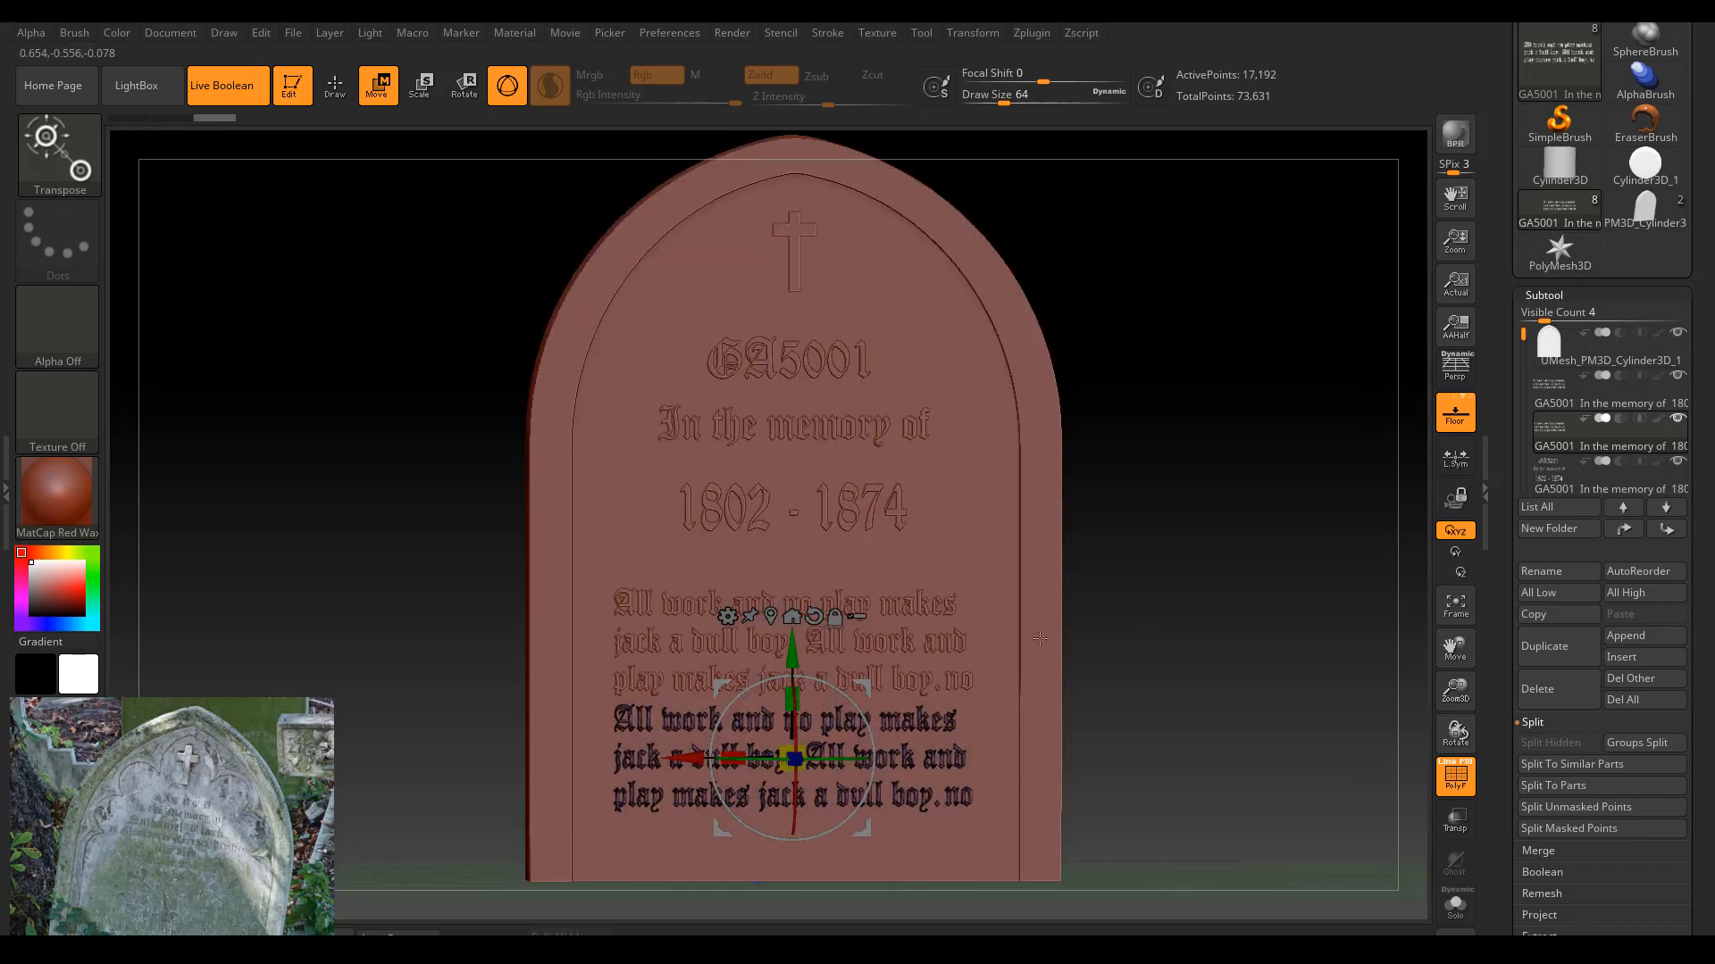
drag(788, 654, 788, 657)
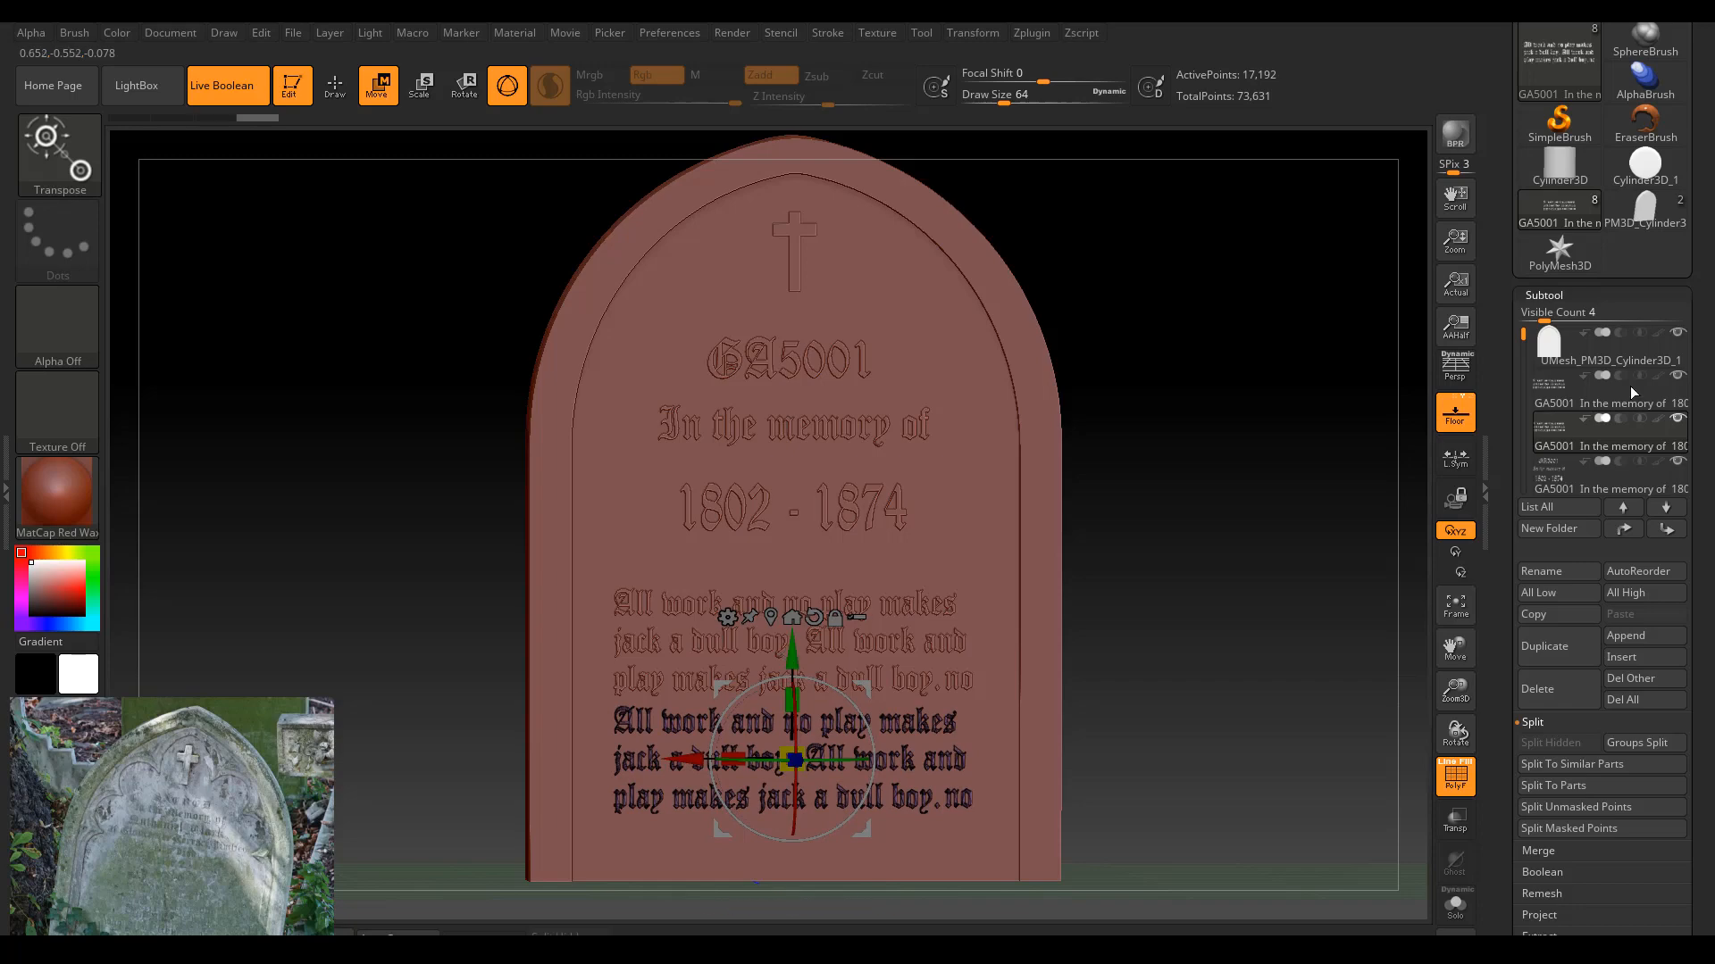
Make the upper three-line text block the active subtool and set the subtool Visible Count to 9.
click(1607, 414)
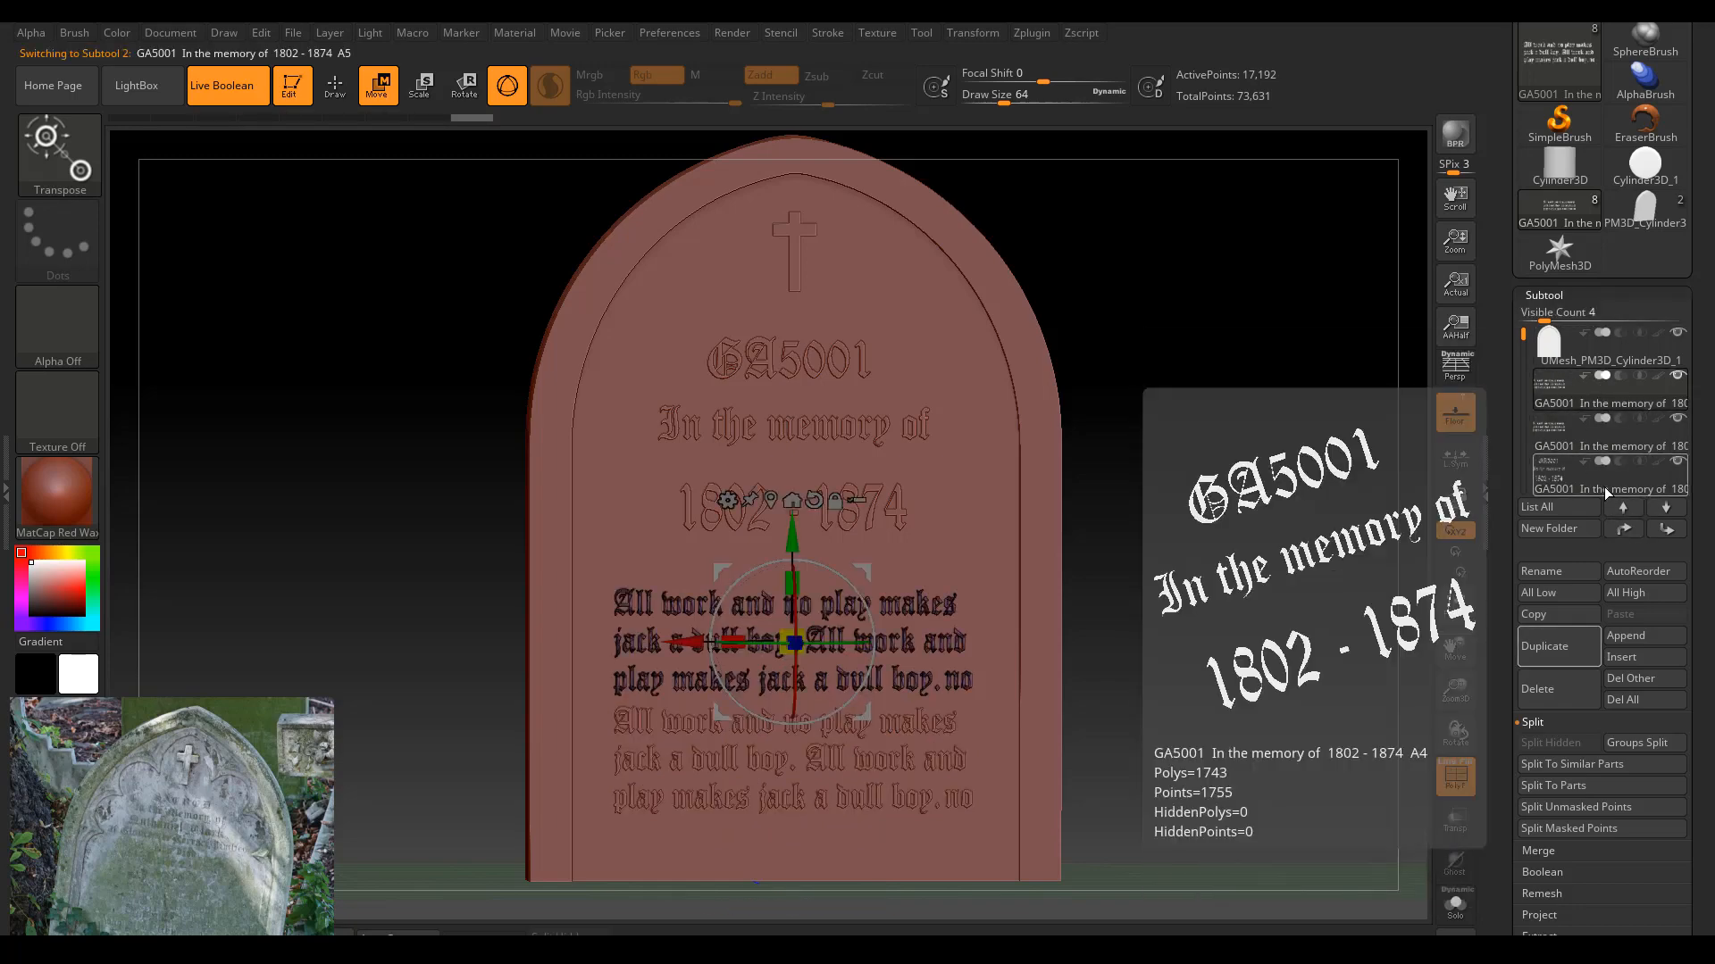
drag(1548, 317, 1579, 317)
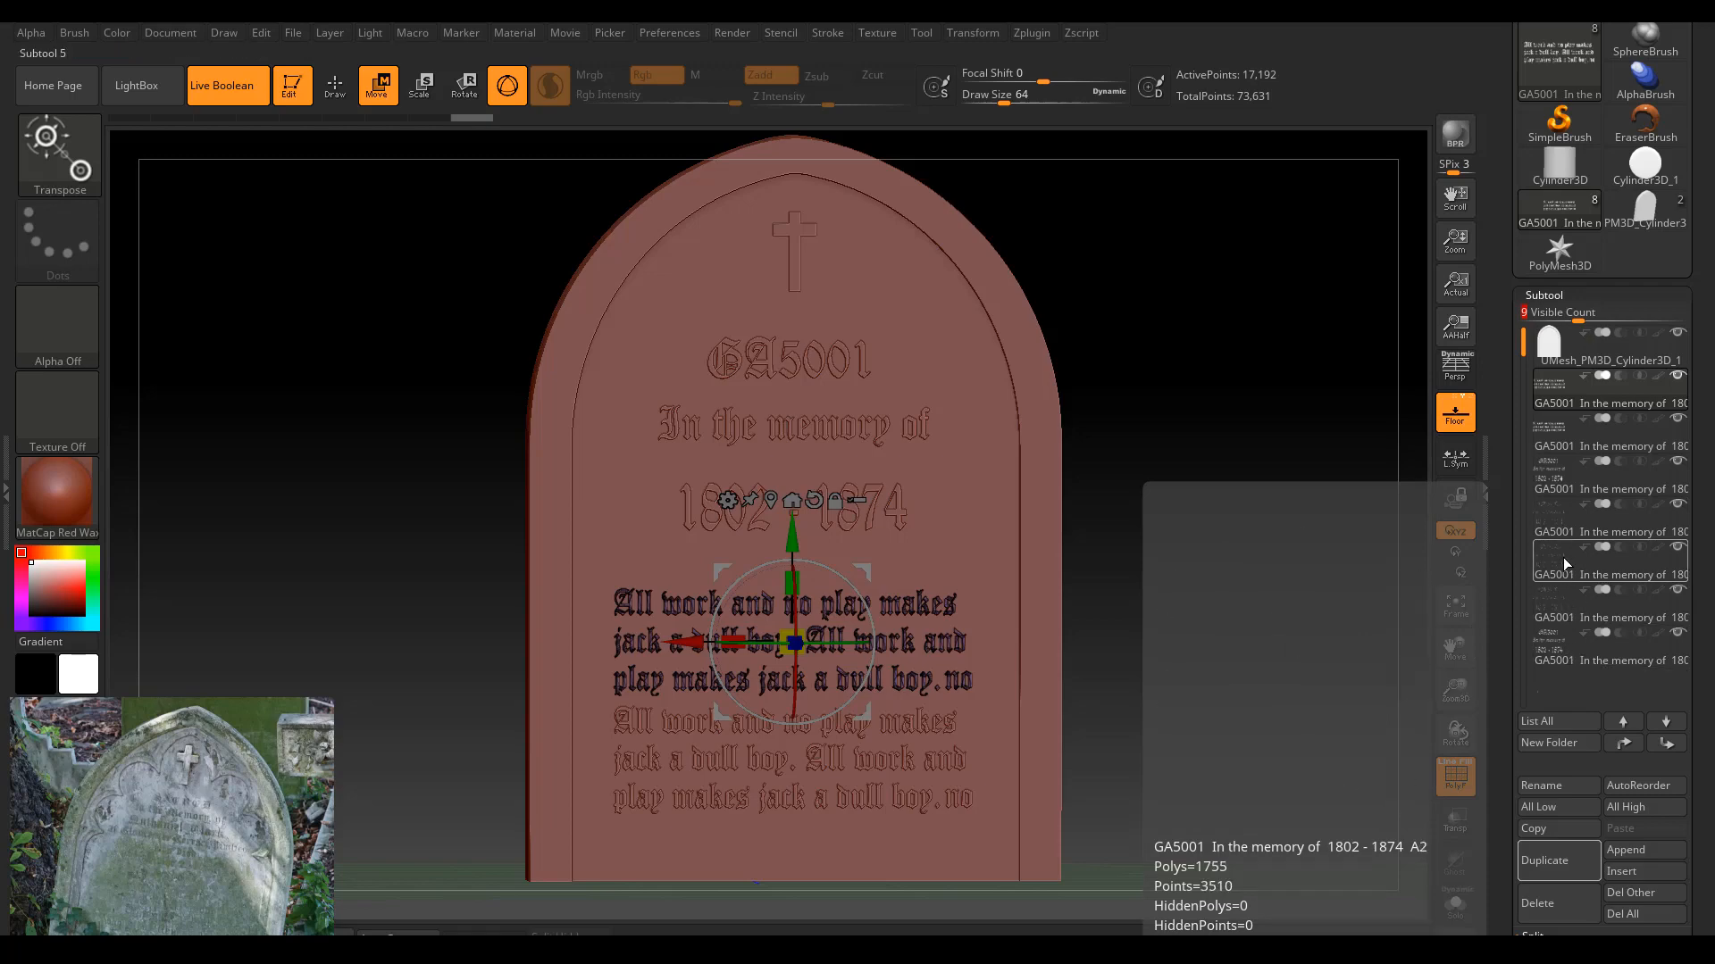
drag(1224, 409, 1347, 420)
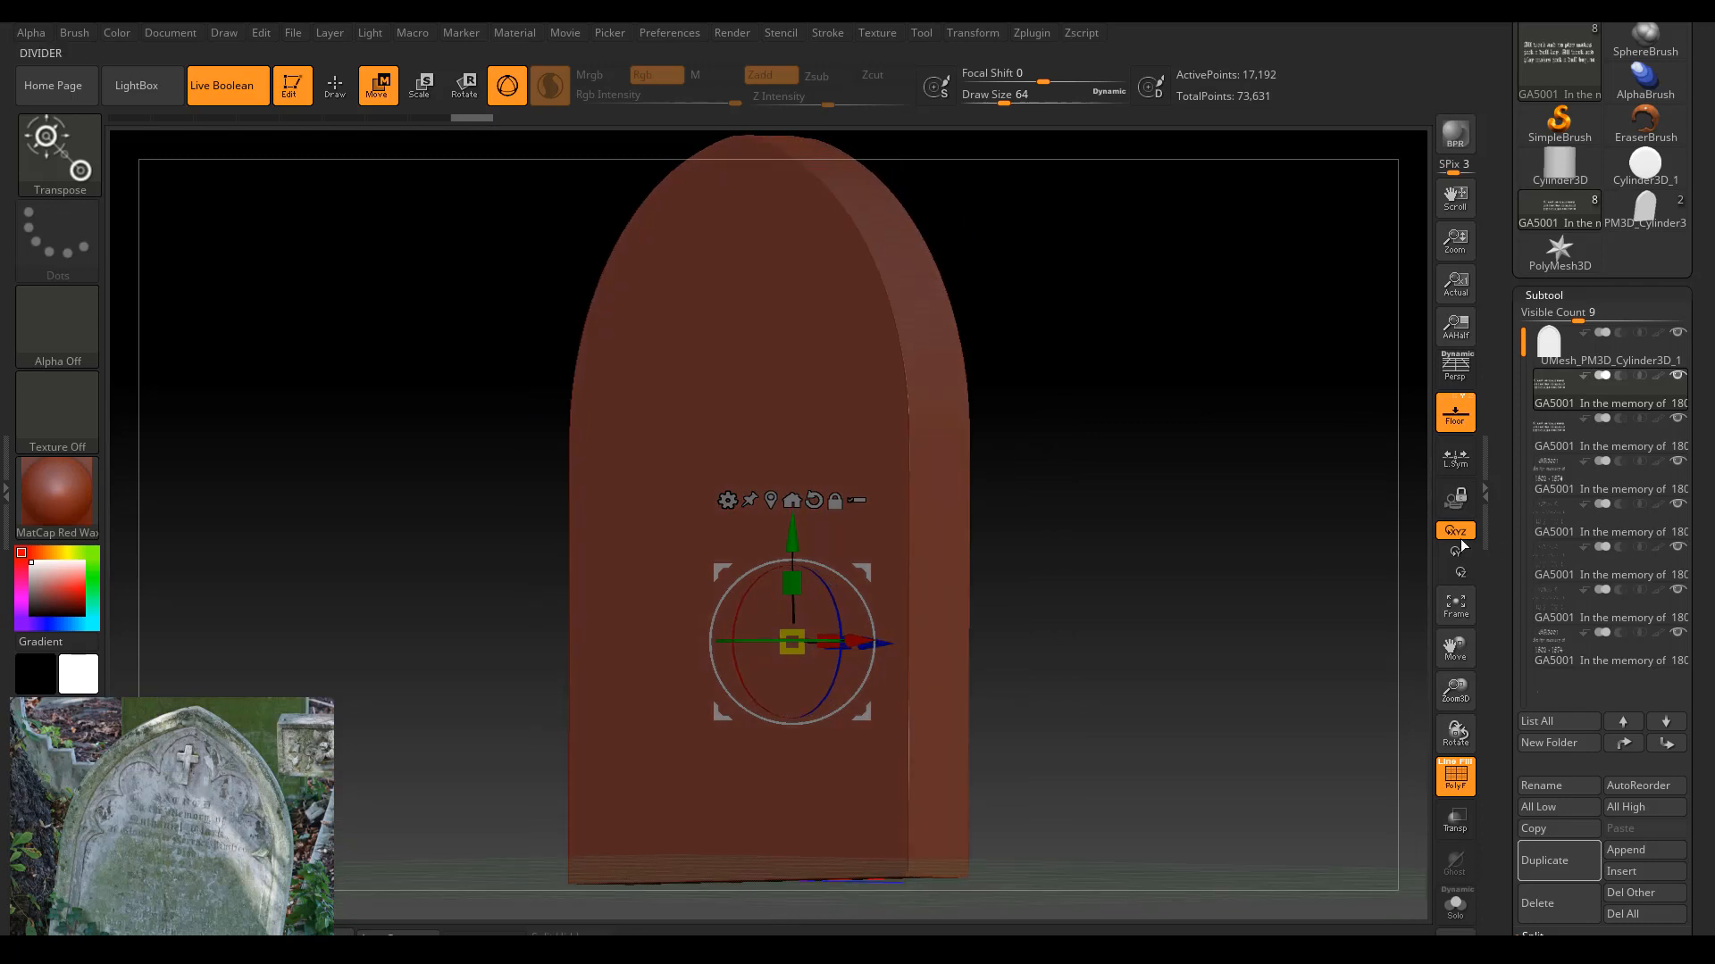
click(1465, 603)
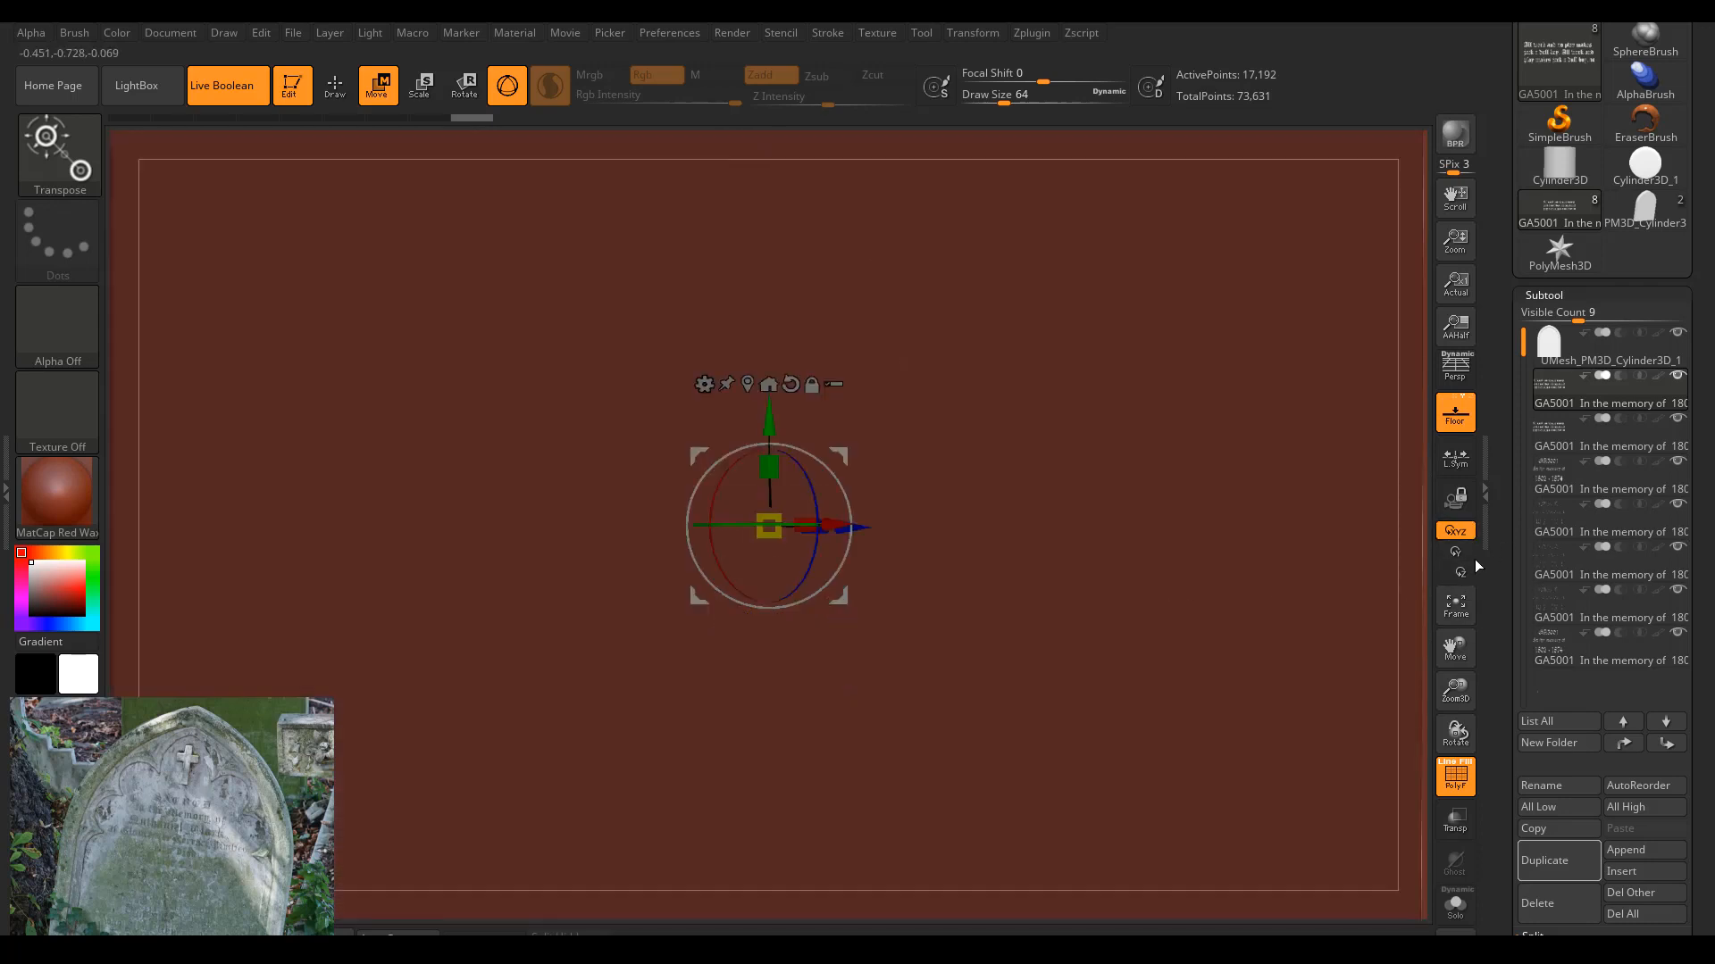
click(1454, 619)
drag(1305, 580, 1315, 535)
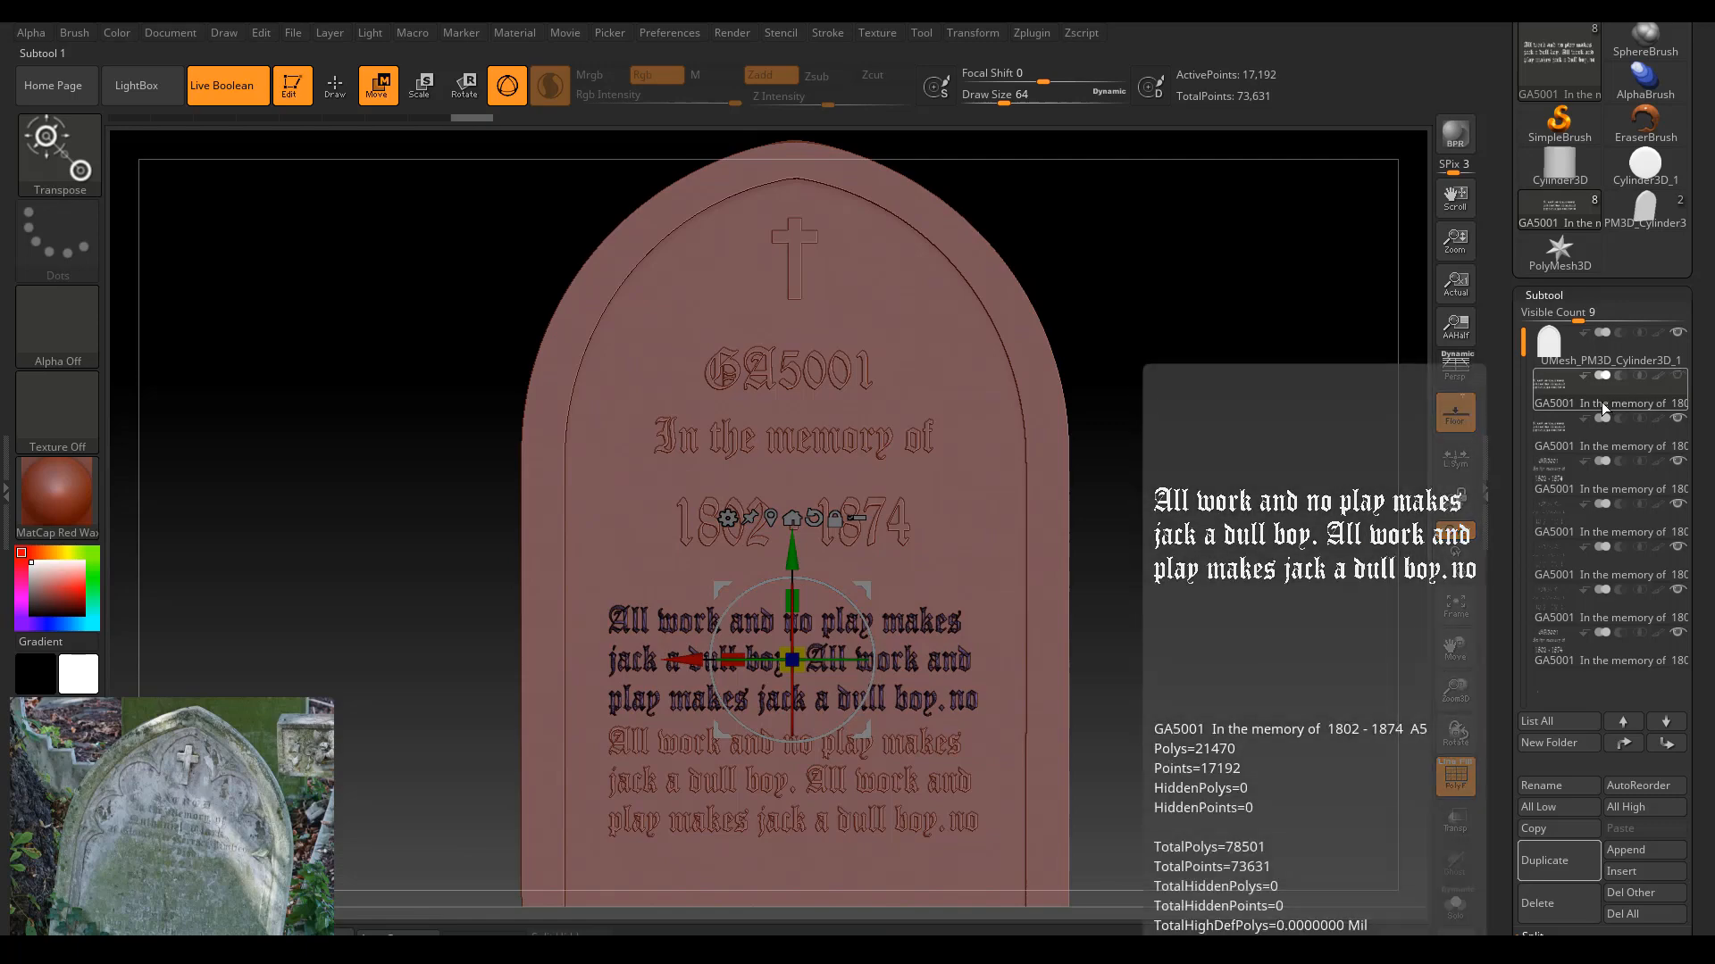
Merge the upper text block down repeatedly until all inscription text subtools are combined into one.
click(1618, 659)
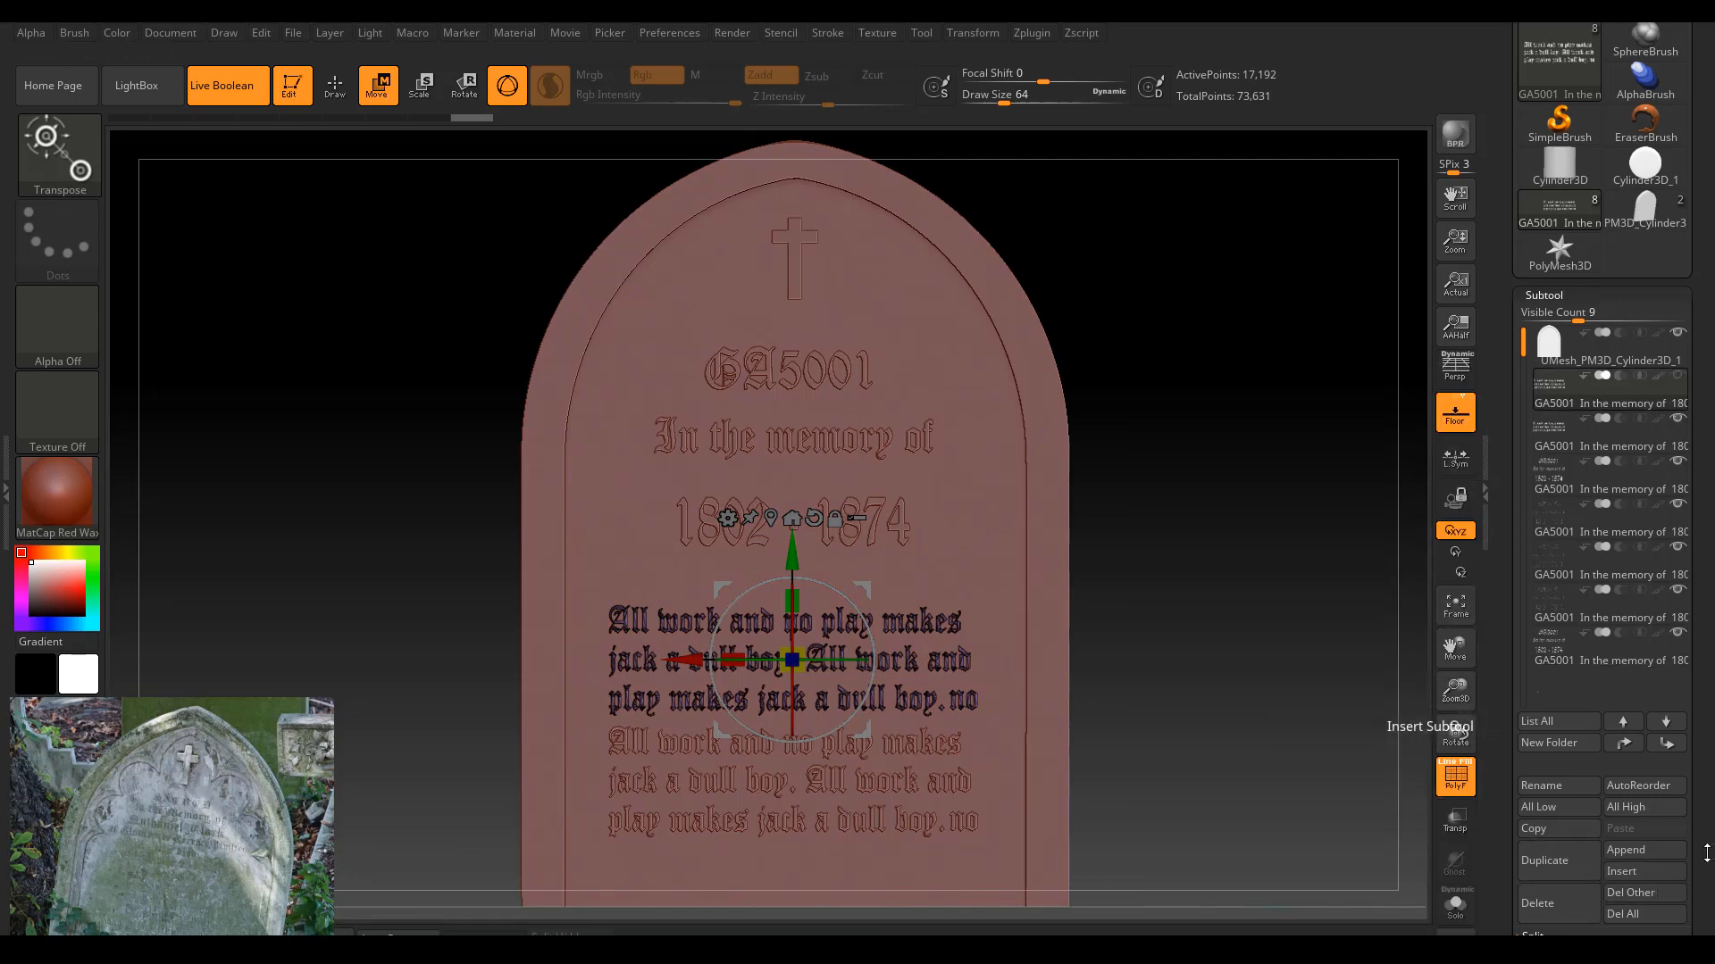
click(1541, 933)
click(1562, 808)
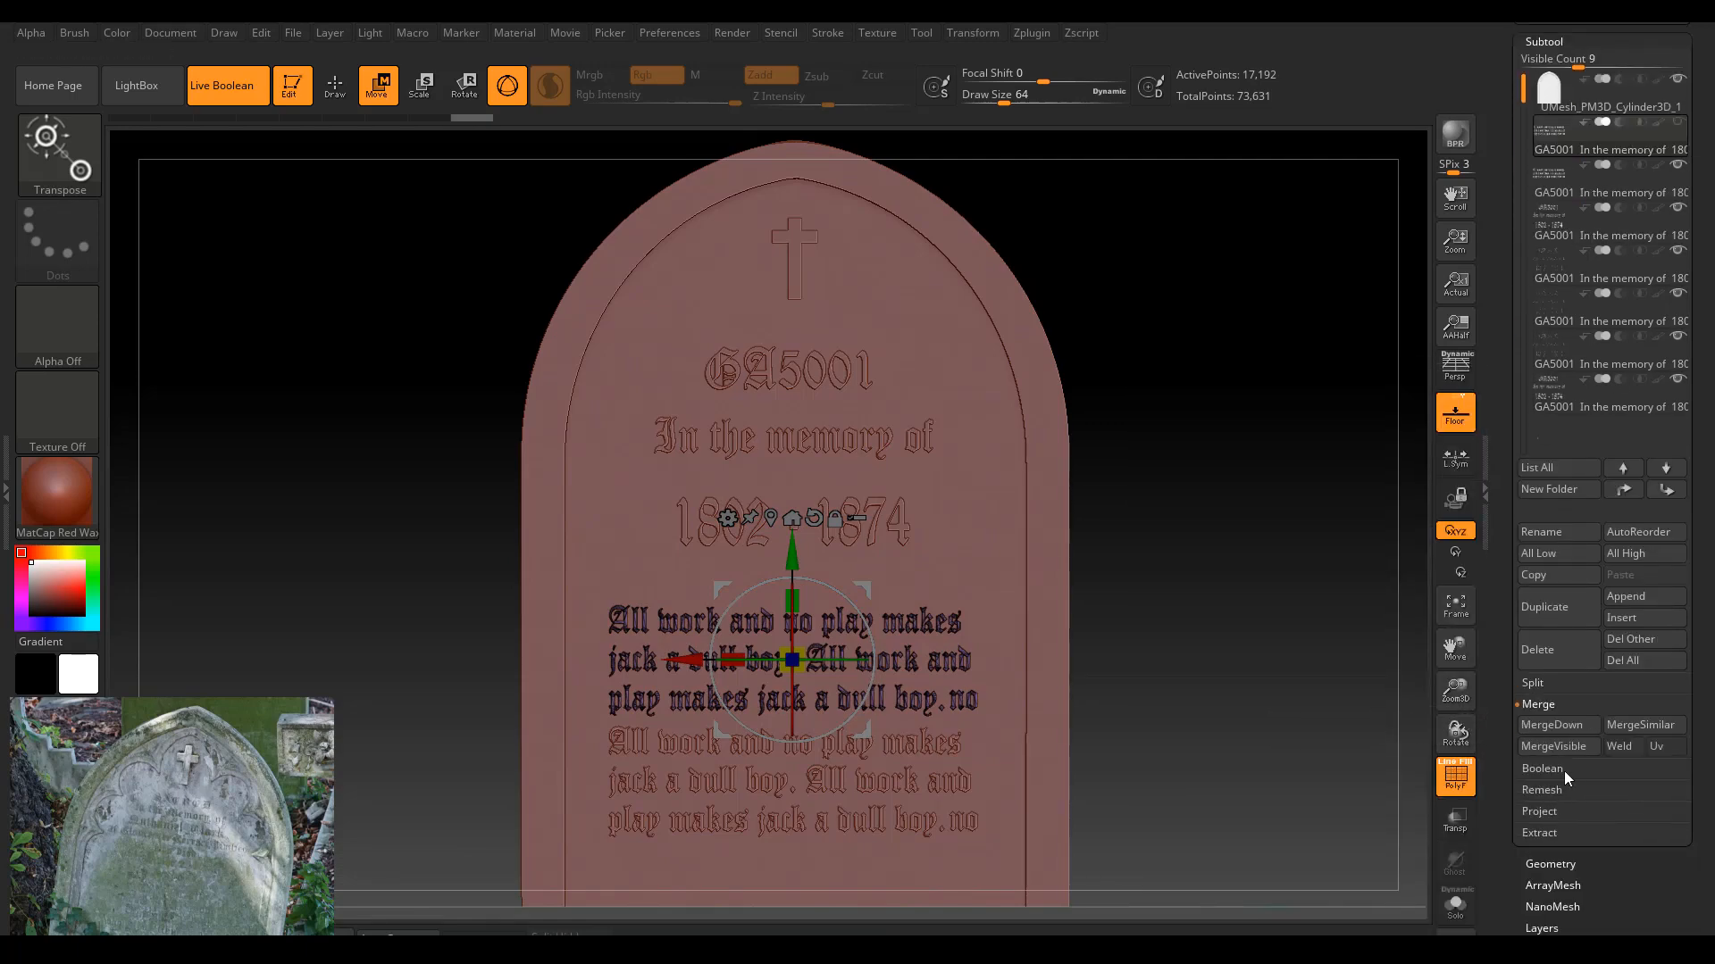
click(1551, 730)
click(1391, 769)
click(1563, 730)
click(1563, 730)
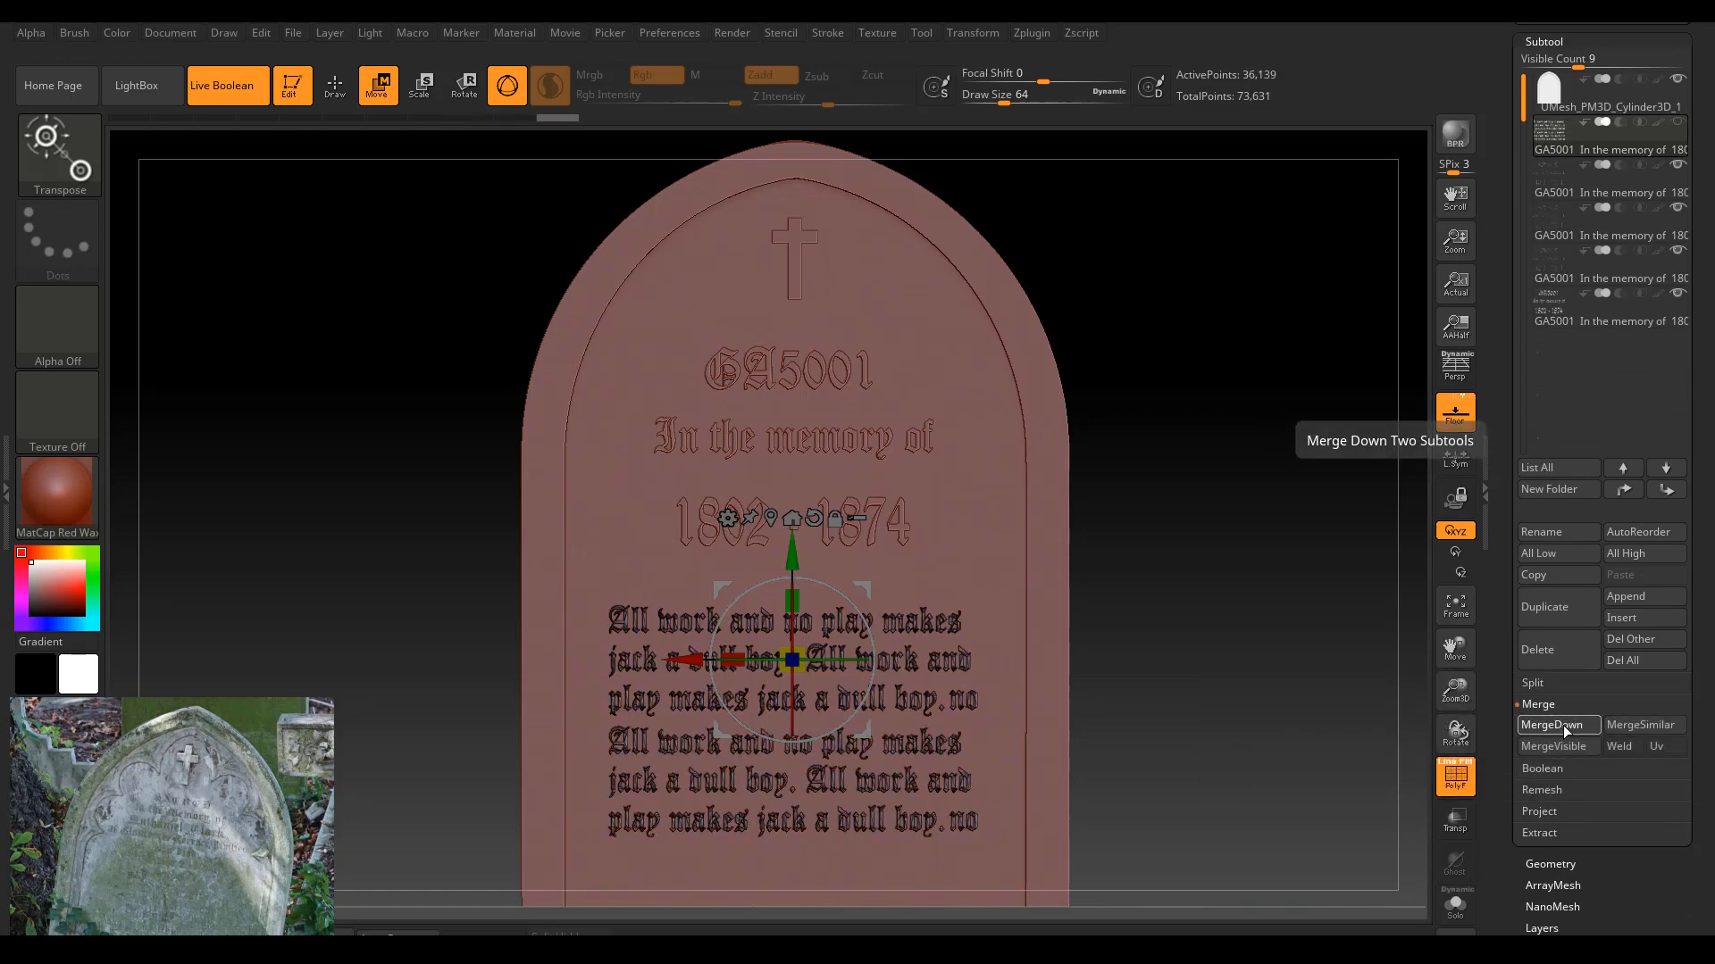
click(1563, 725)
click(1563, 725)
click(1563, 725)
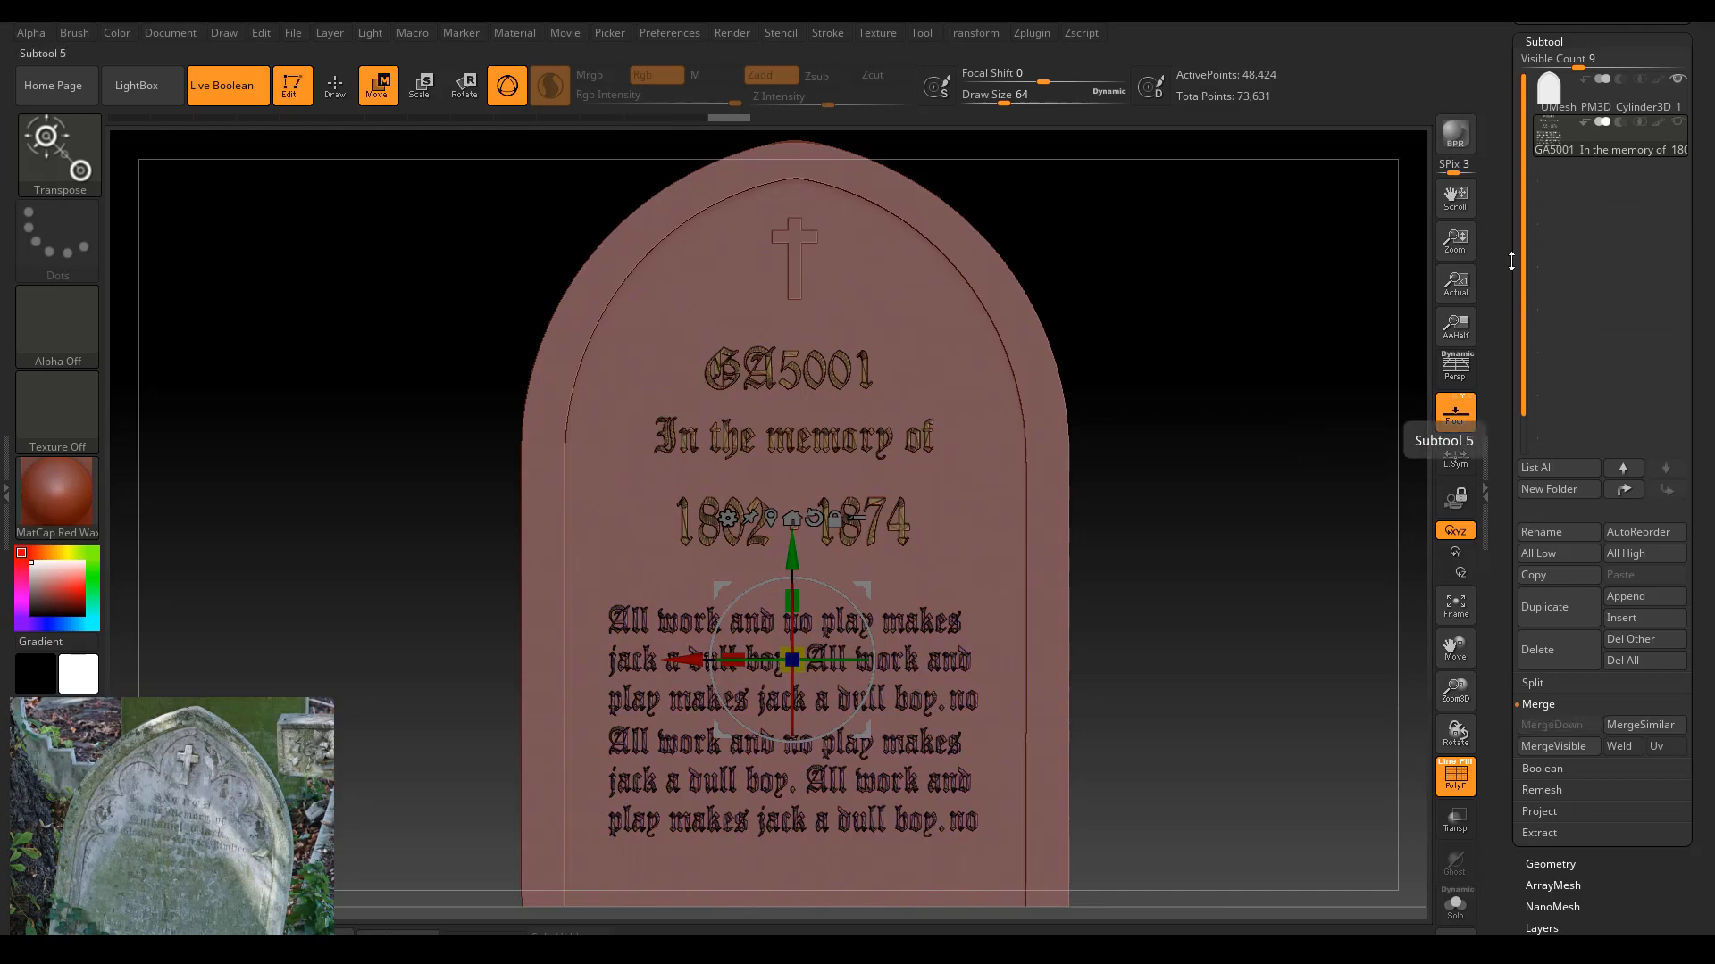
Reduce the subtool Visible Count to 2, reselect the merged inscription subtool, and view the gravestone from several angles.
mouse_move(1146, 385)
mouse_down()
mouse_move(1197, 394)
mouse_move(1177, 390)
mouse_up()
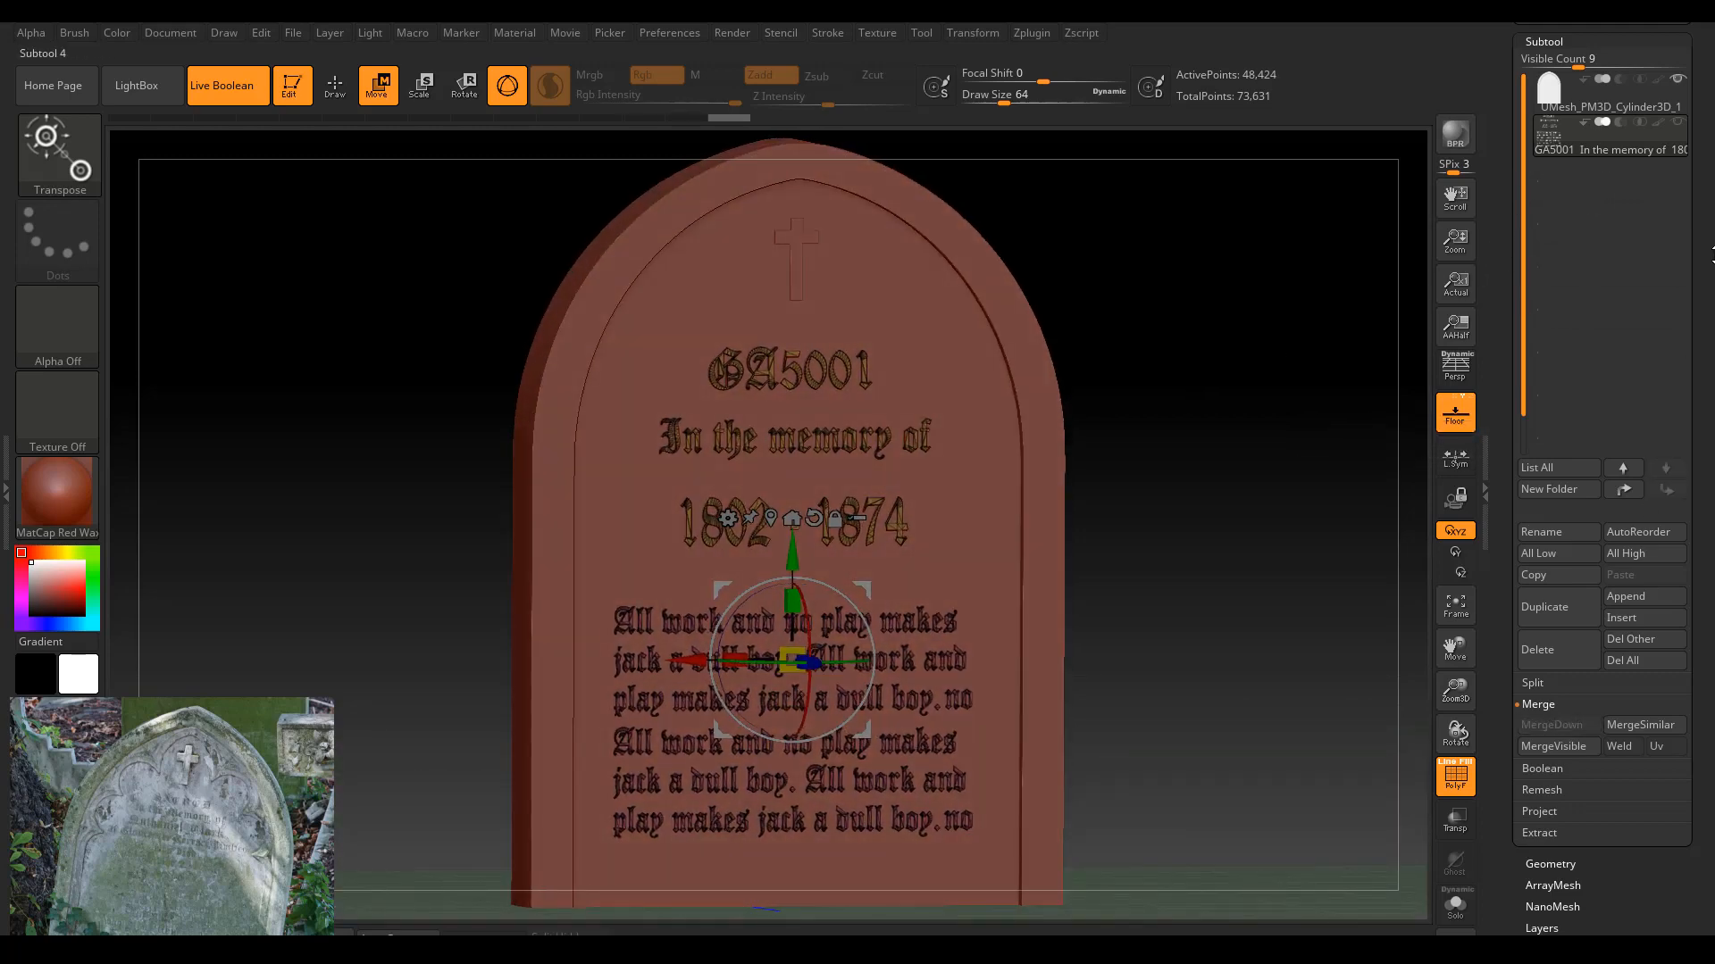
drag(1595, 59, 1536, 59)
scroll(1695, 201, up, 5)
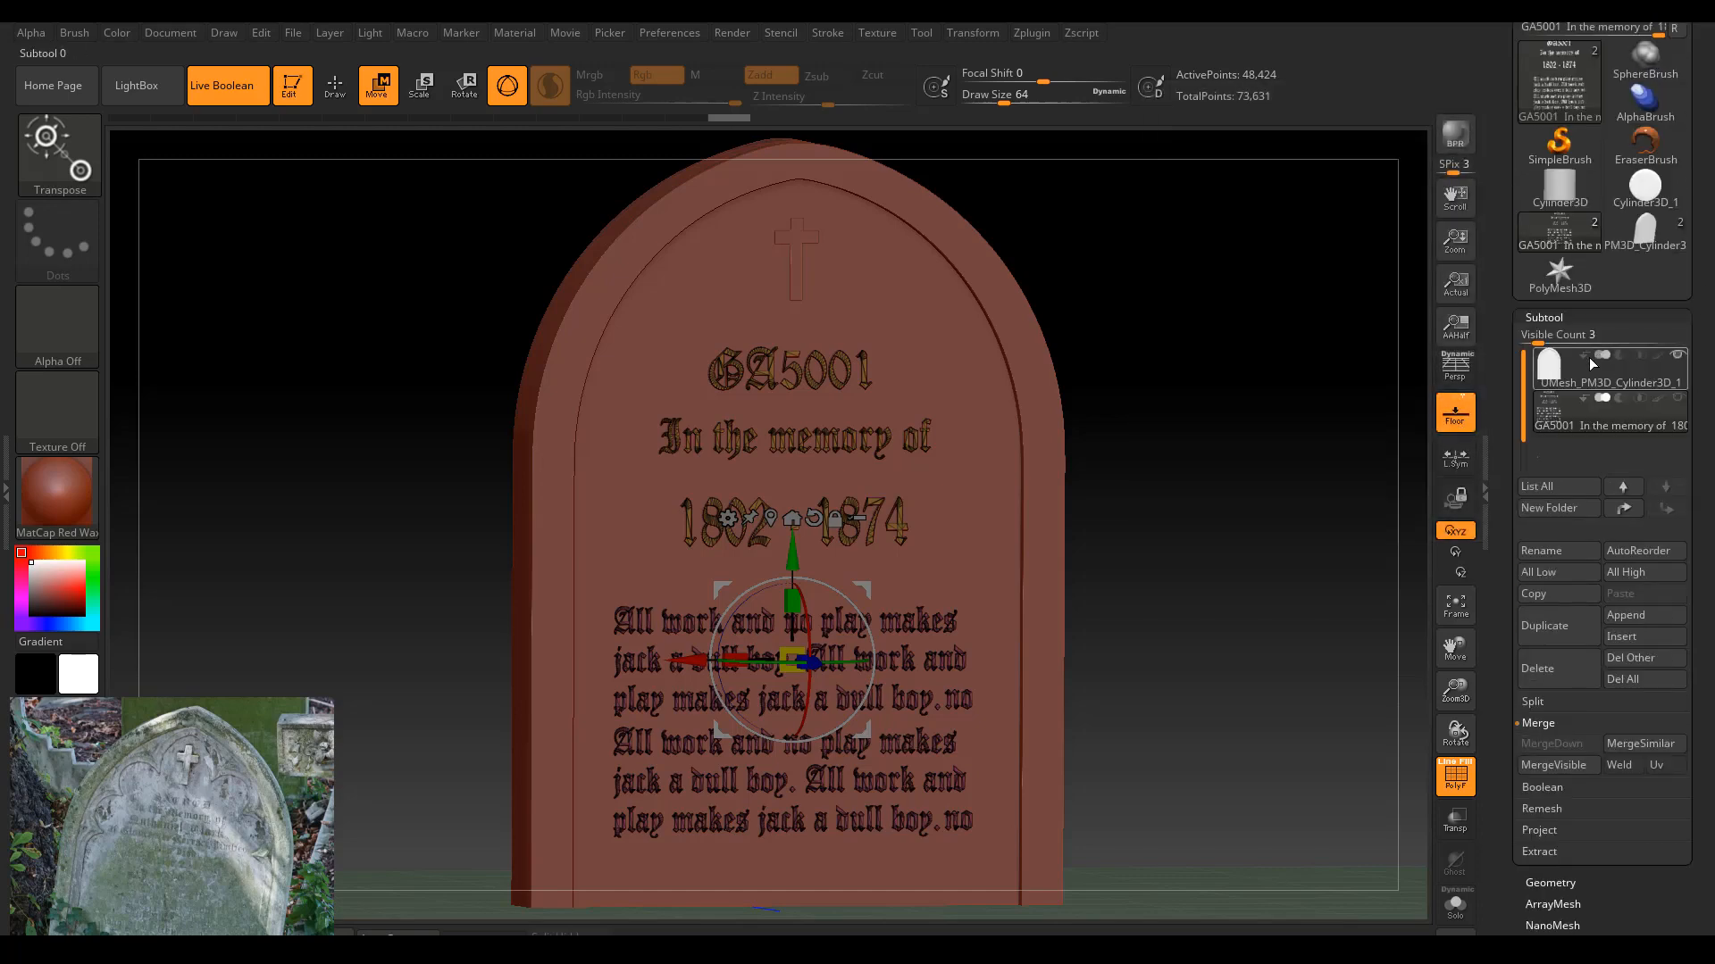
click(1574, 371)
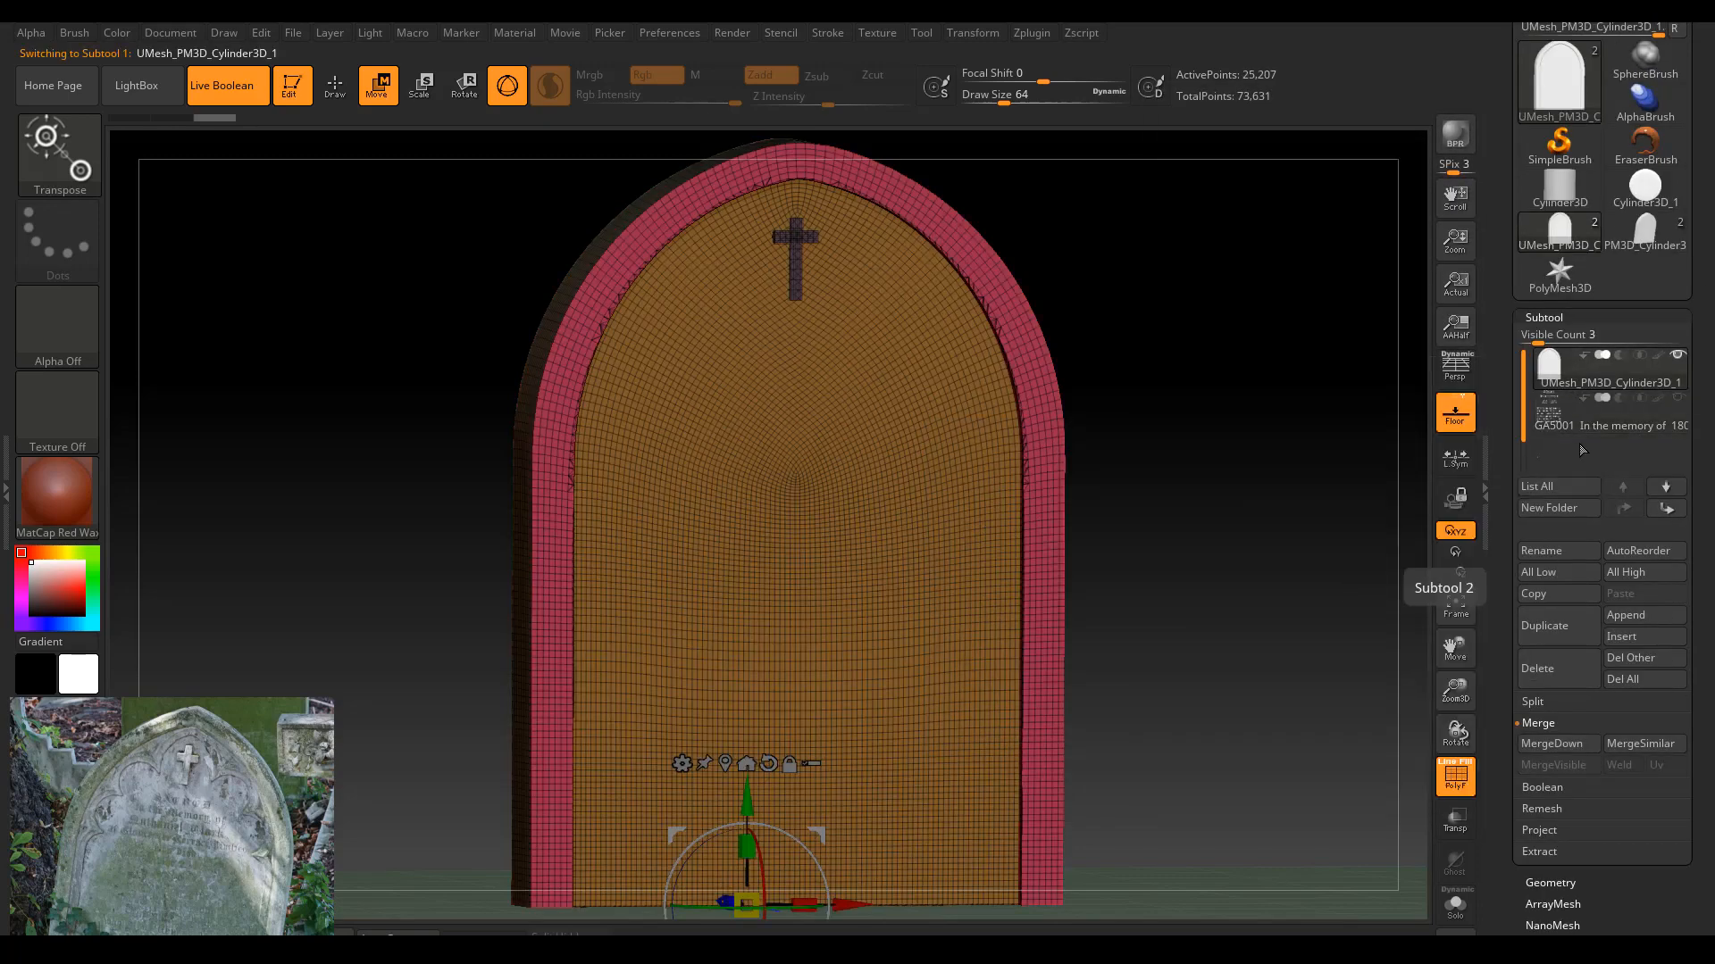
click(1577, 421)
drag(1215, 510, 1262, 507)
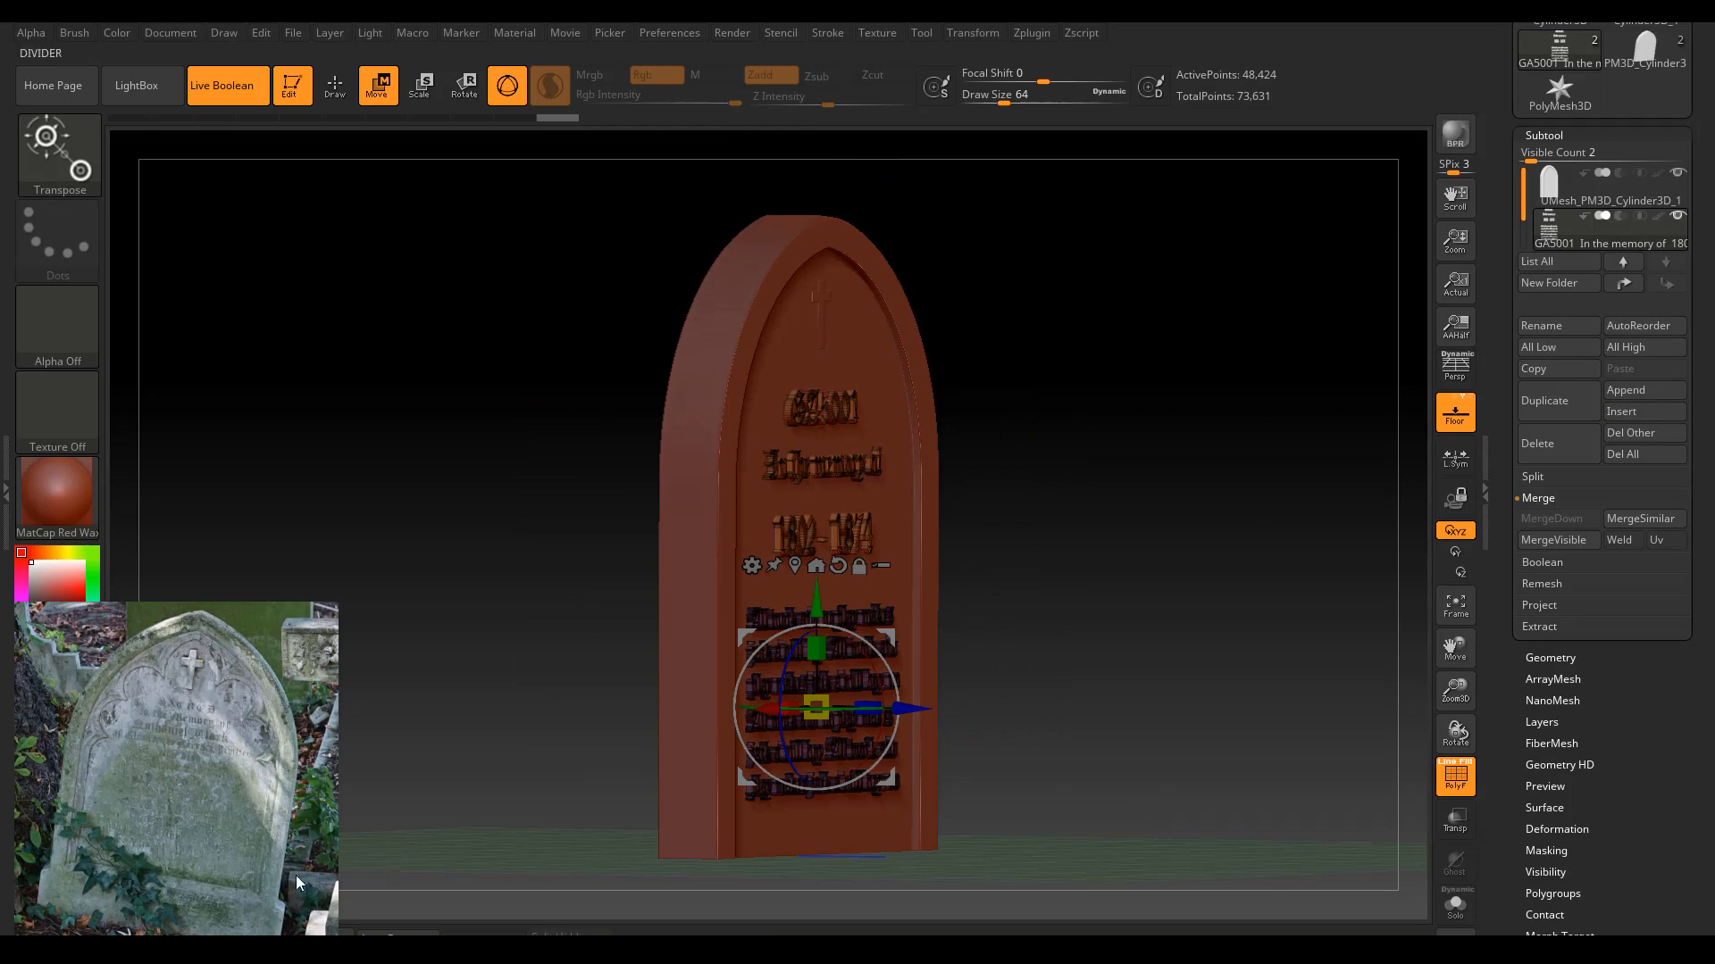
drag(1016, 643, 902, 645)
drag(1236, 658, 1126, 658)
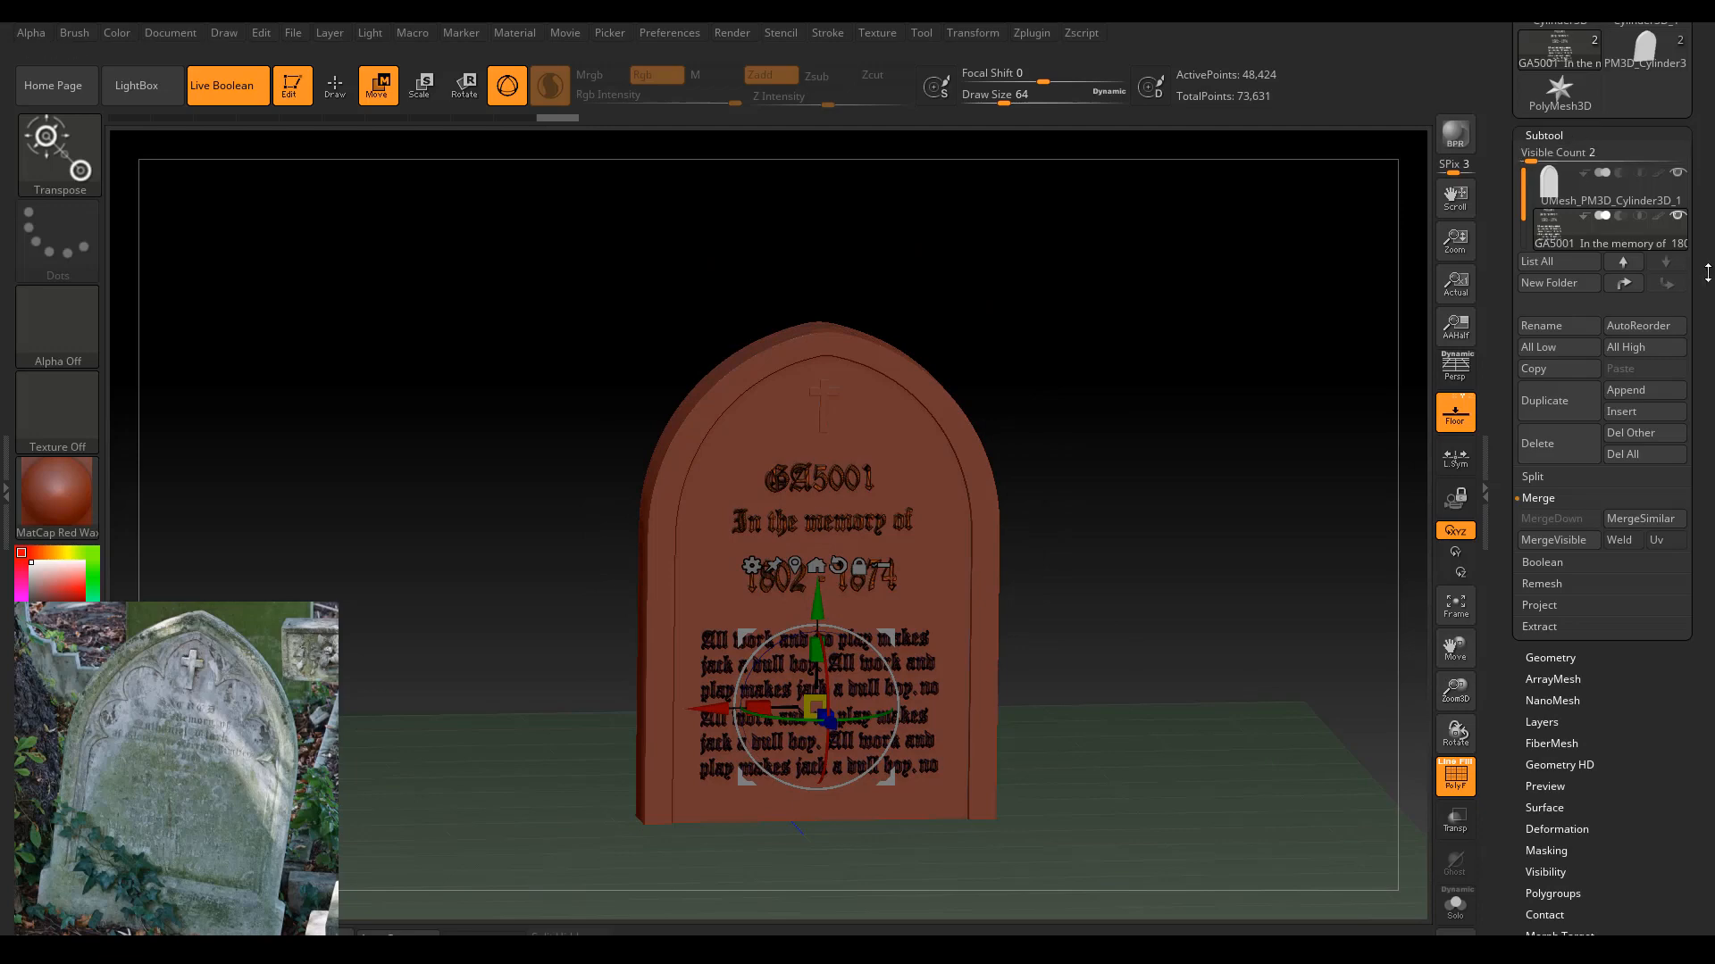
Append a Cube3D as a new subtool, set the subtool Visible Count to 4, and select the cube.
click(1658, 398)
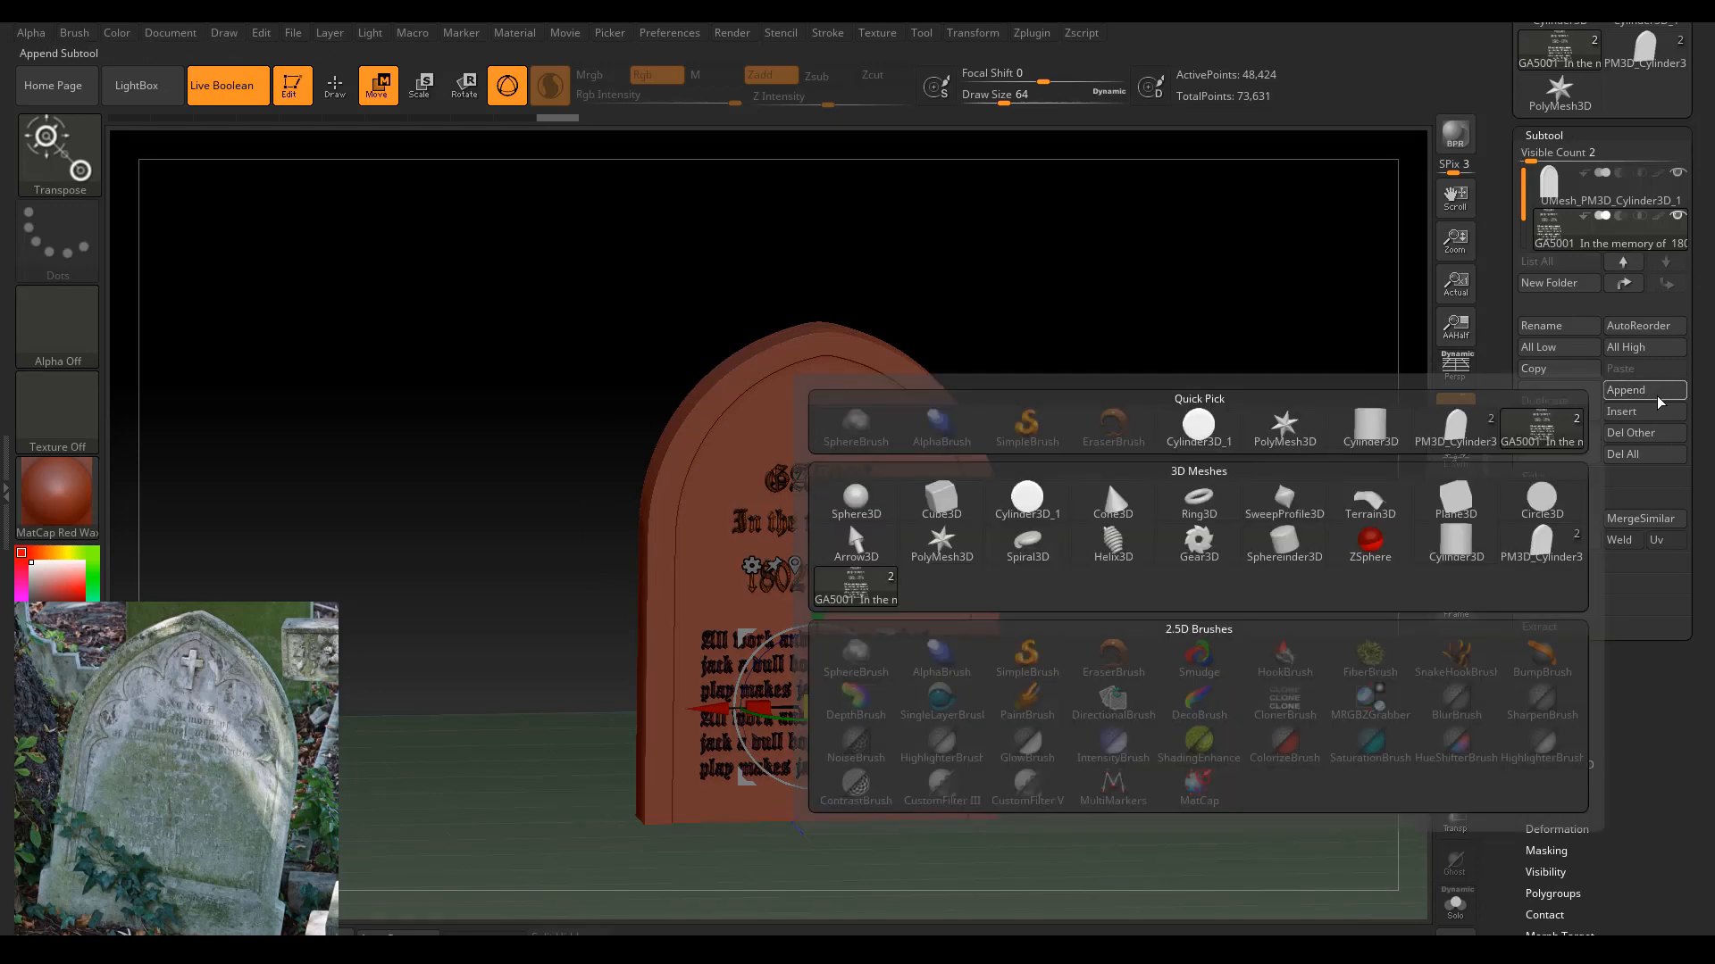
click(958, 516)
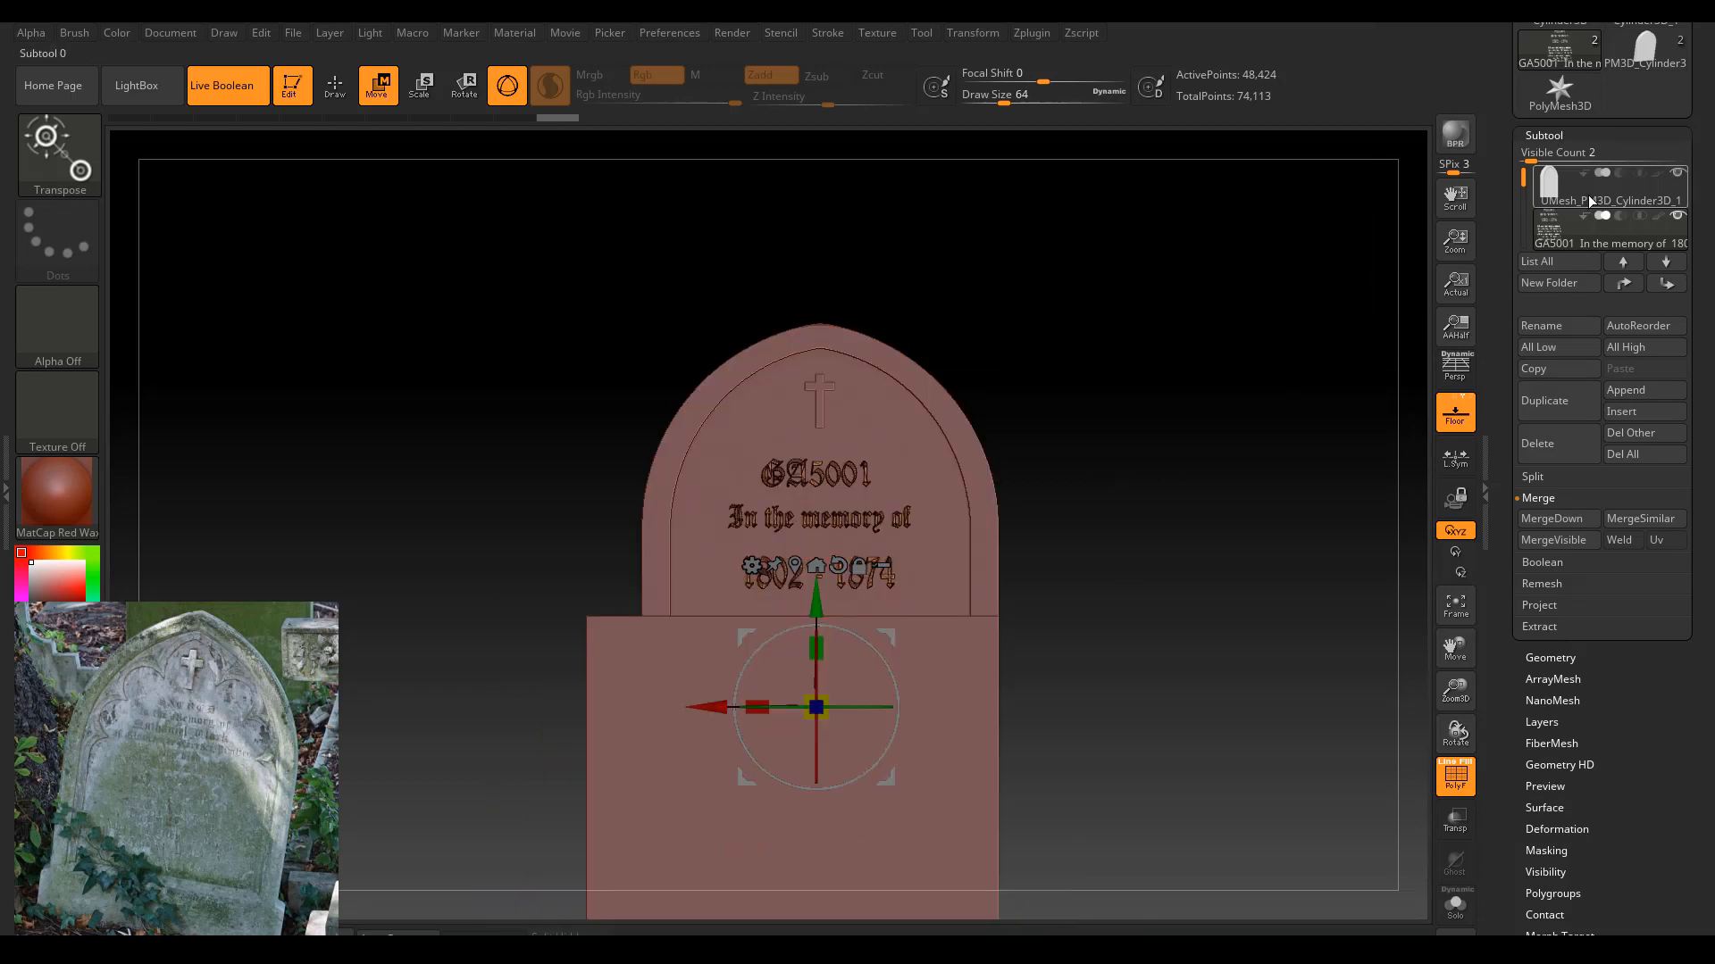
mouse_move(1592, 202)
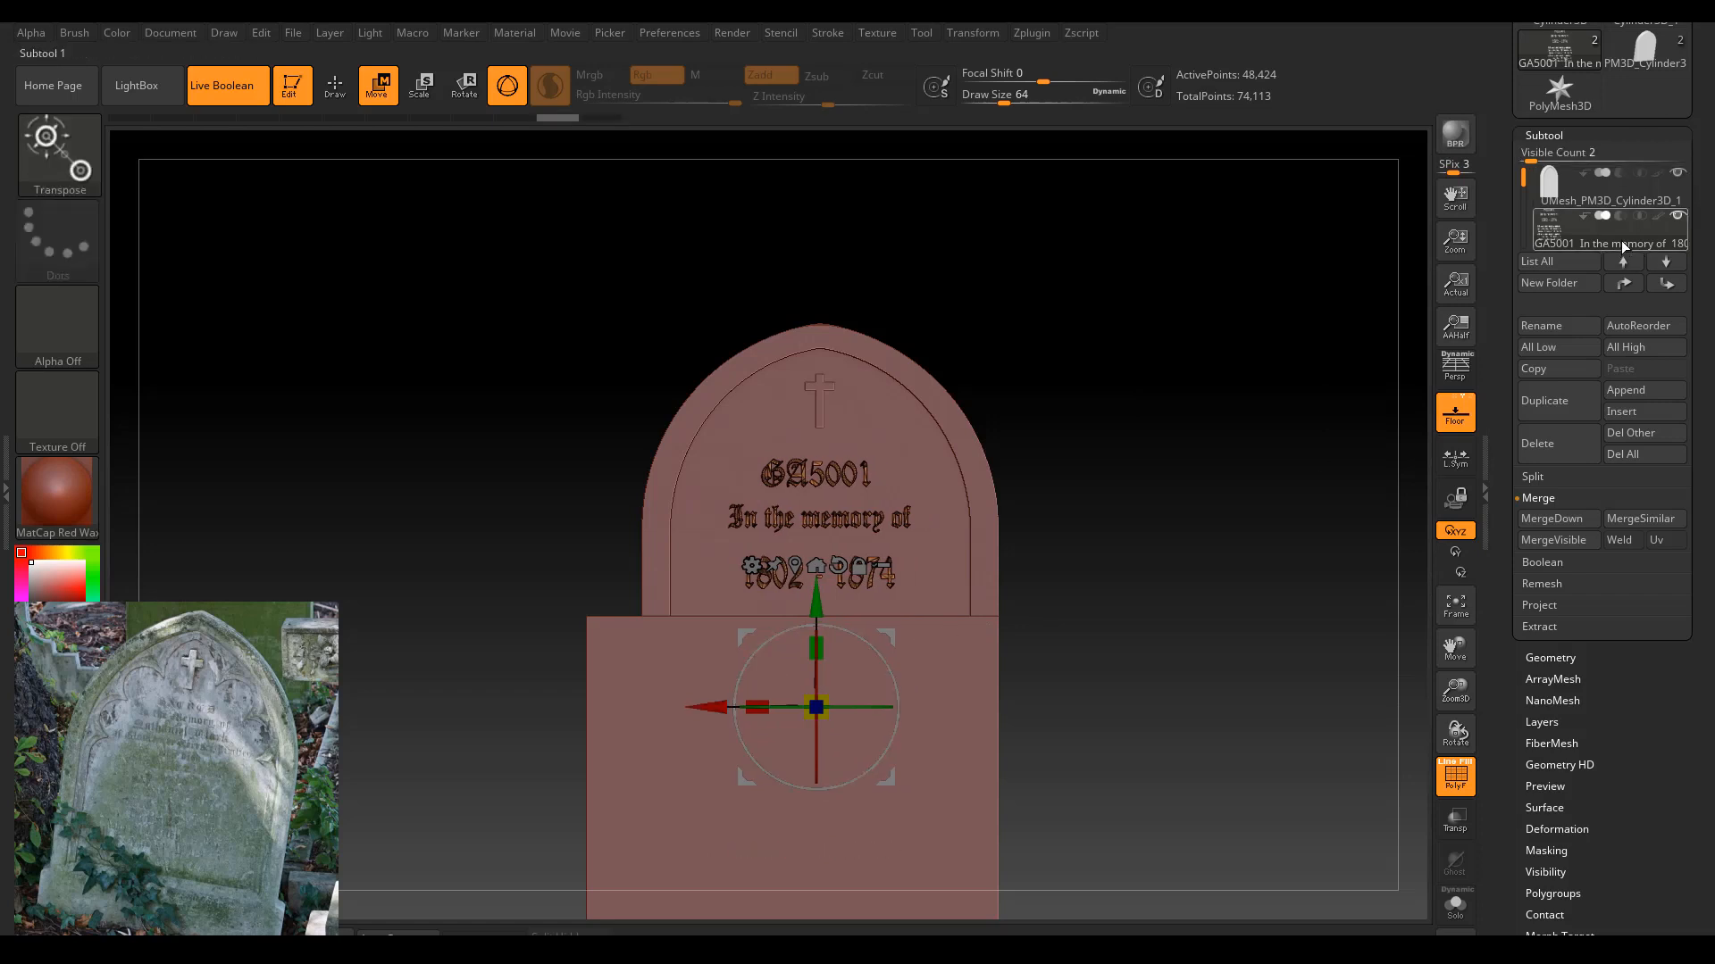
click(1652, 202)
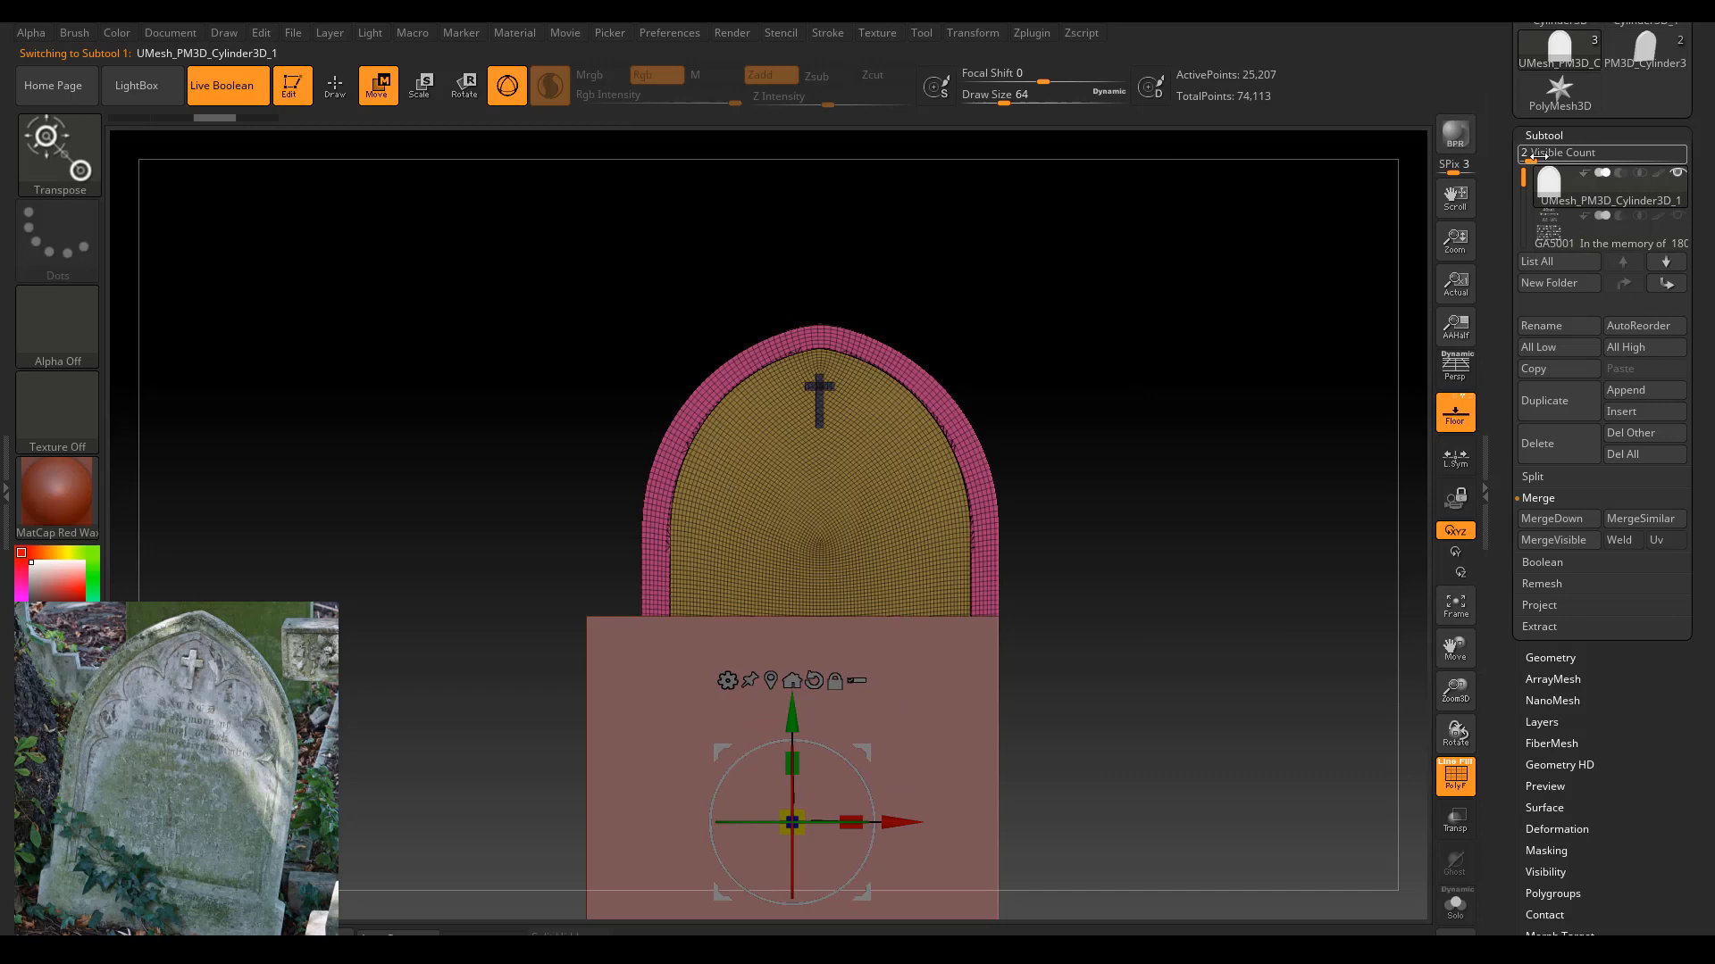
drag(1532, 154, 1546, 154)
click(1636, 289)
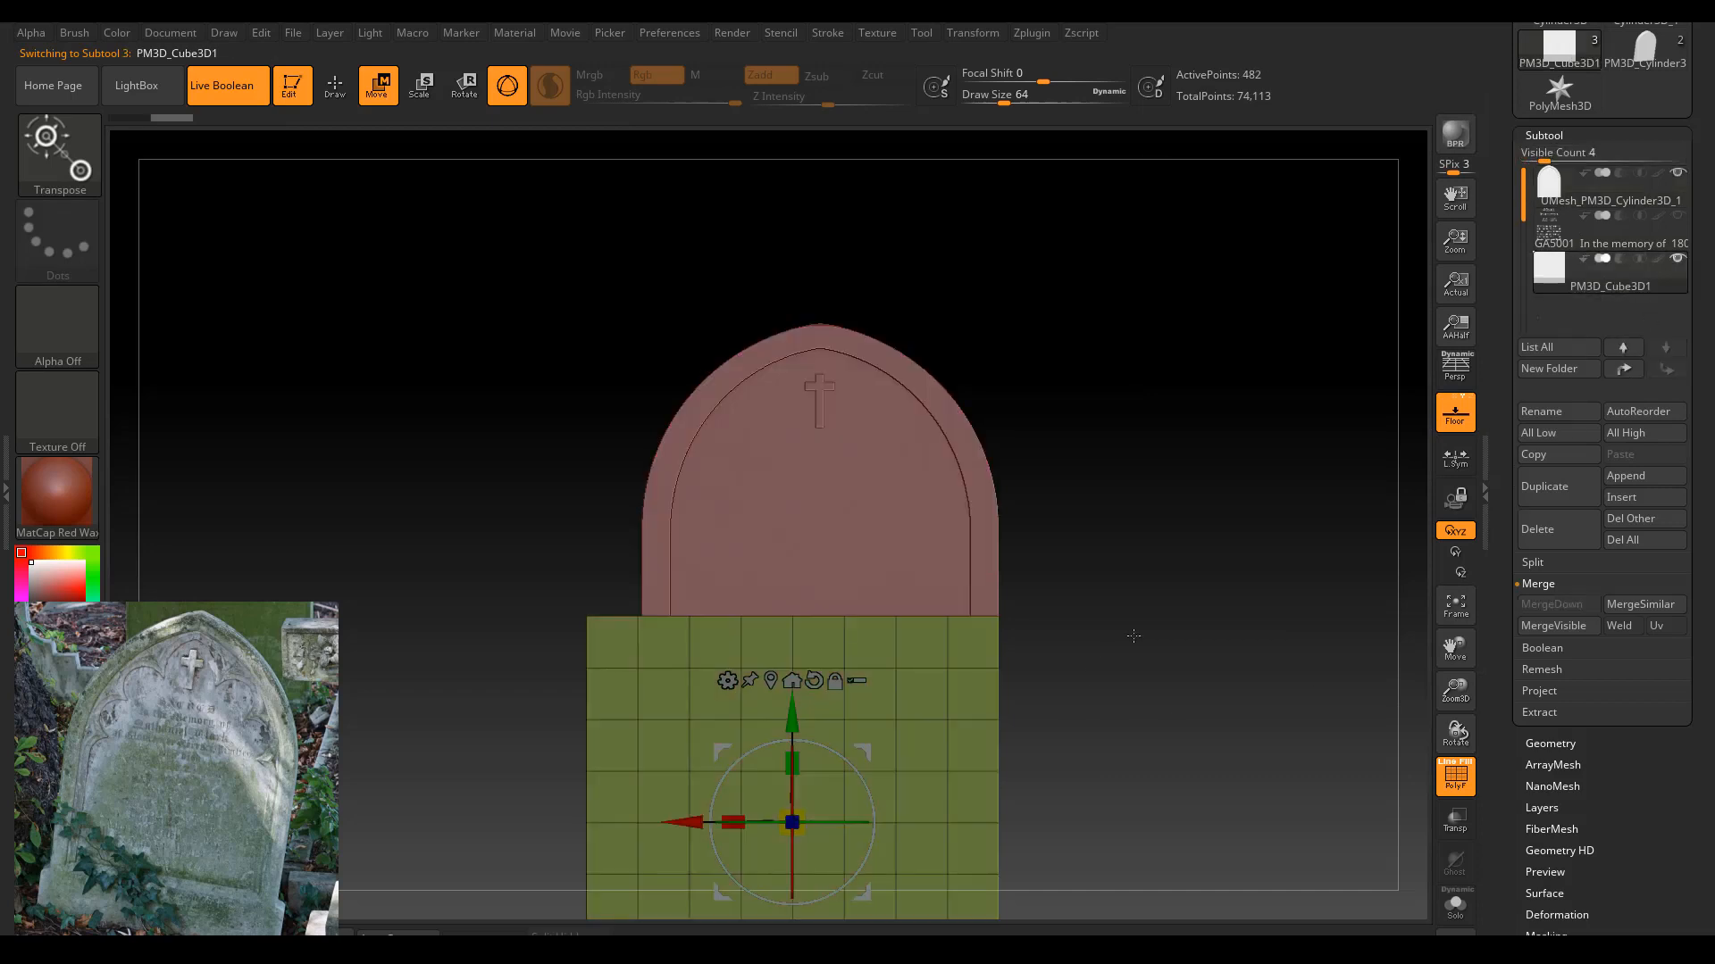
Flatten the cube into a low block at the foot of the gravestone and show the inscription subtool alongside it.
drag(687, 832, 666, 887)
drag(1127, 692, 1321, 686)
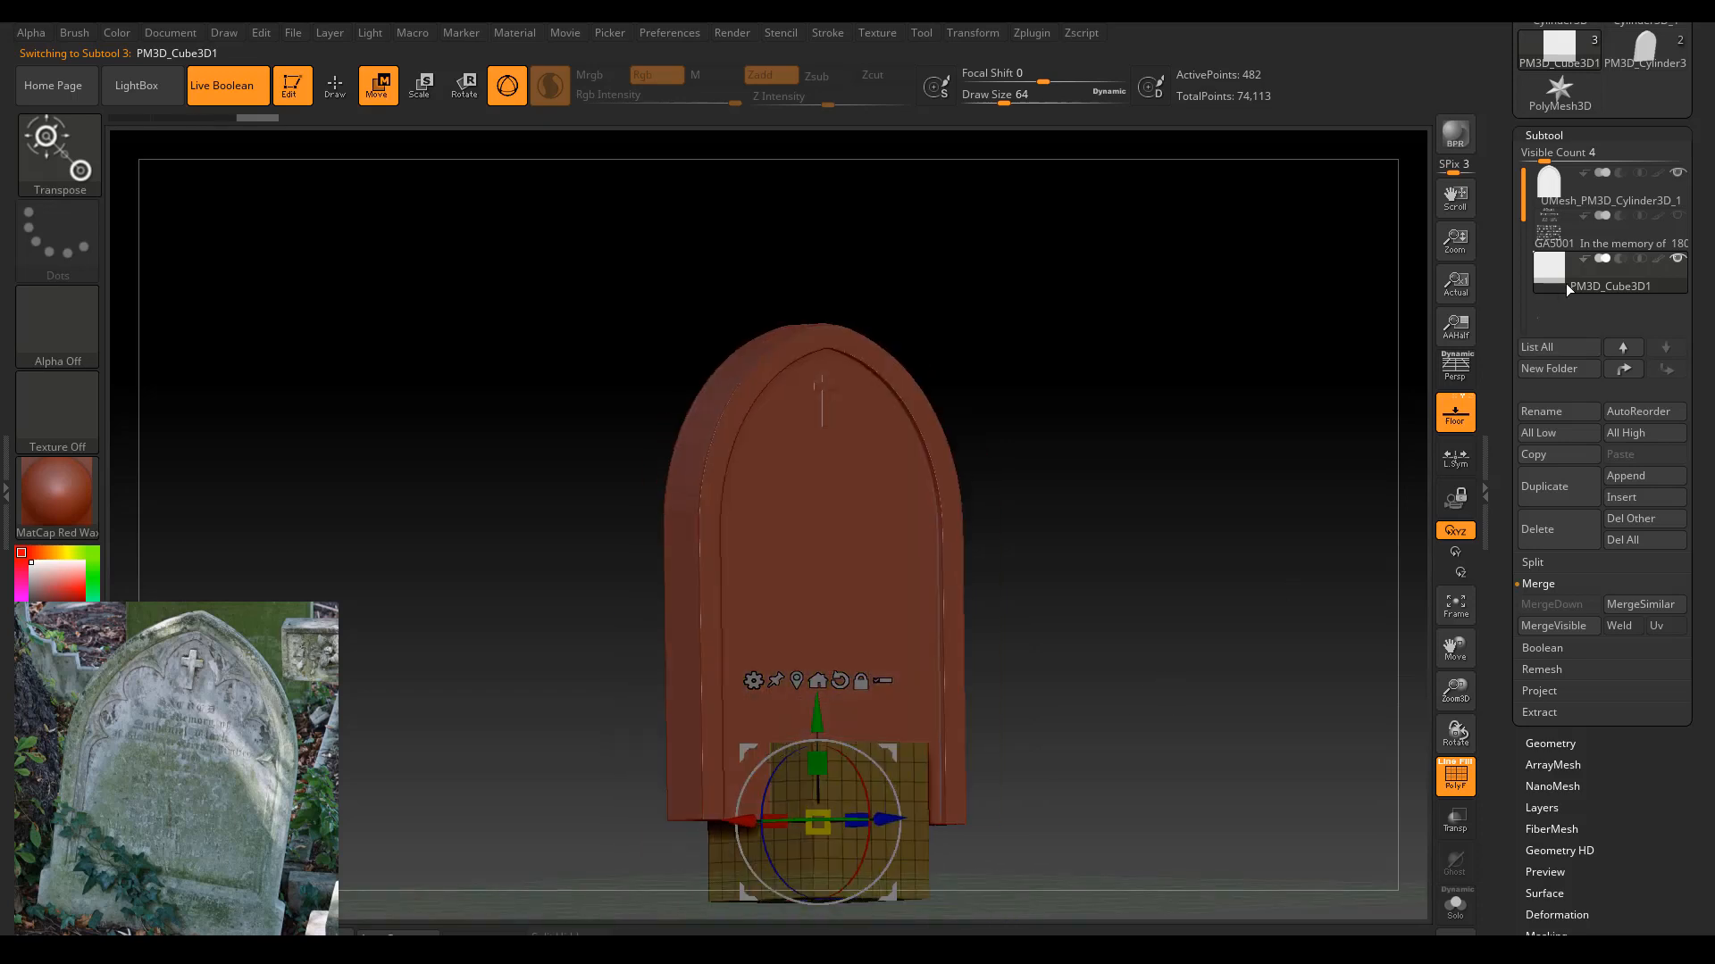
click(1678, 219)
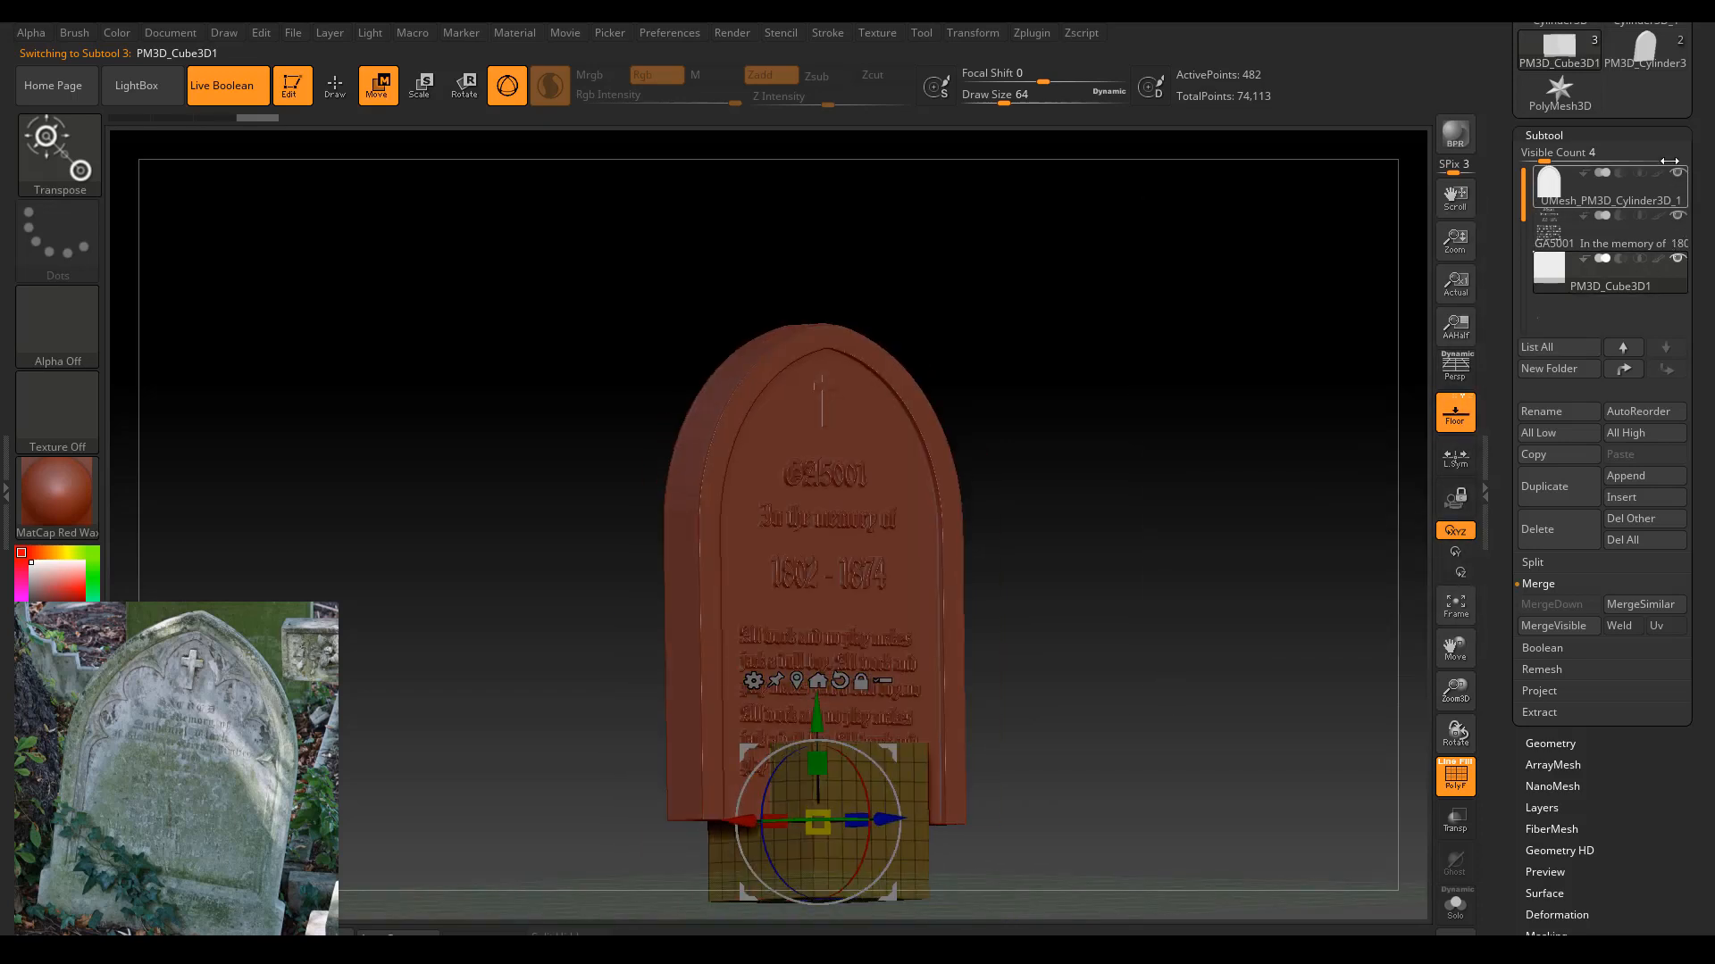
click(1678, 174)
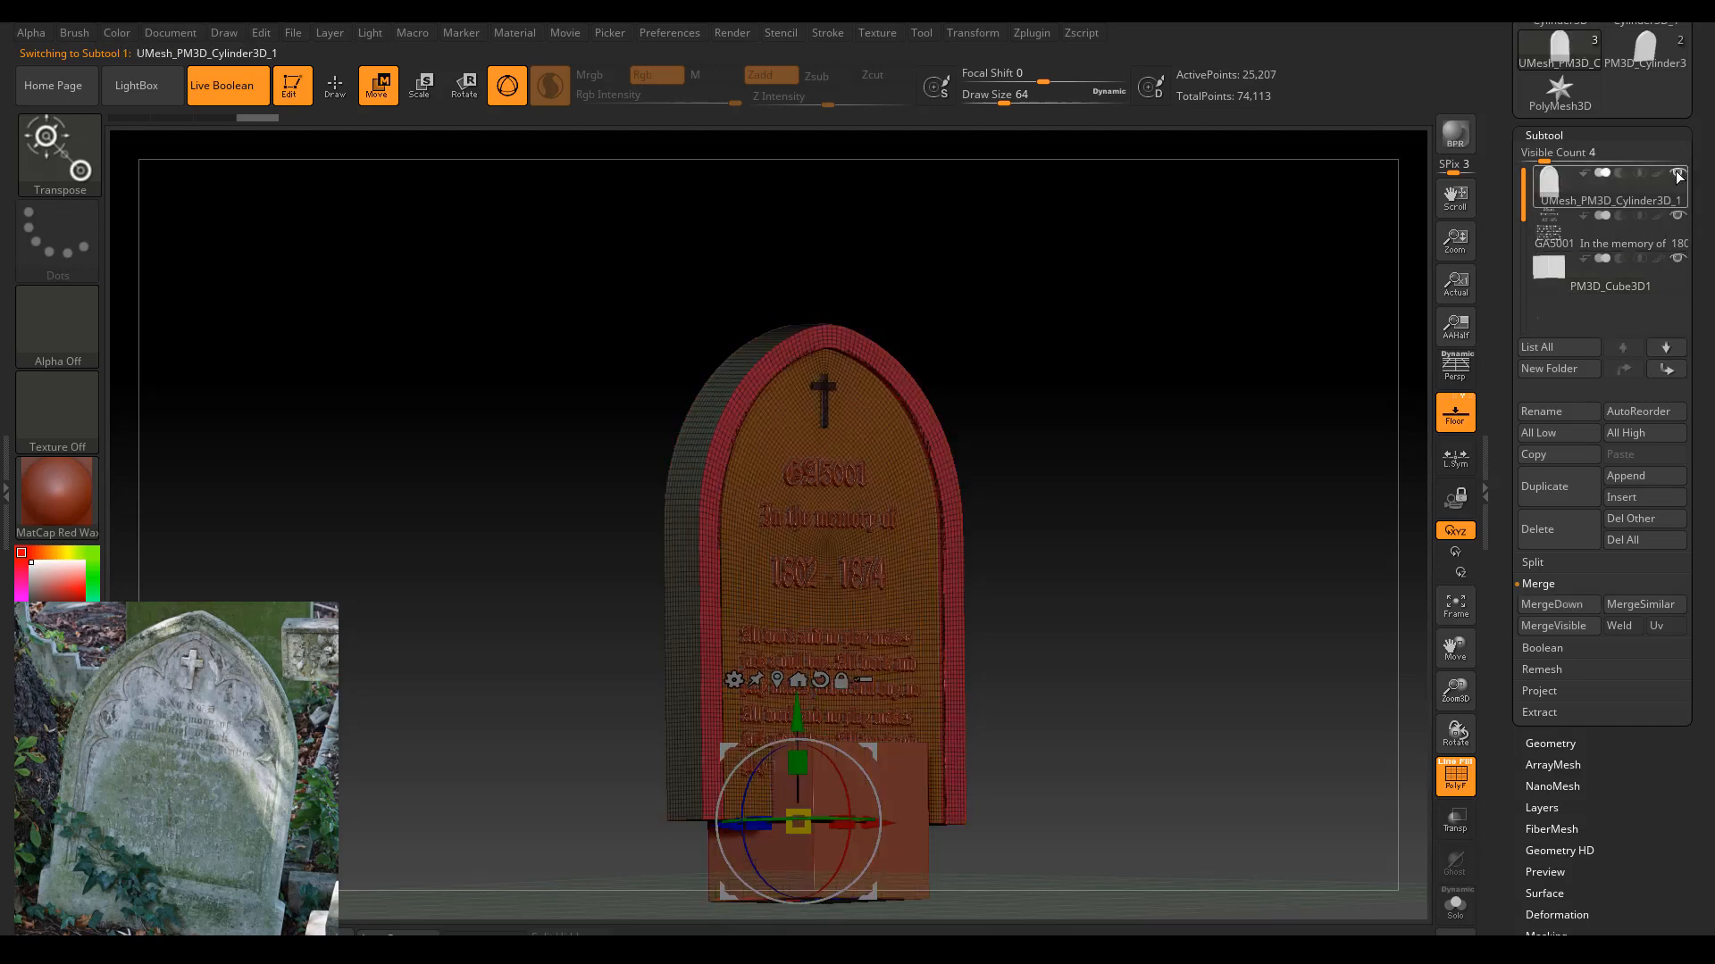
mouse_move(1677, 231)
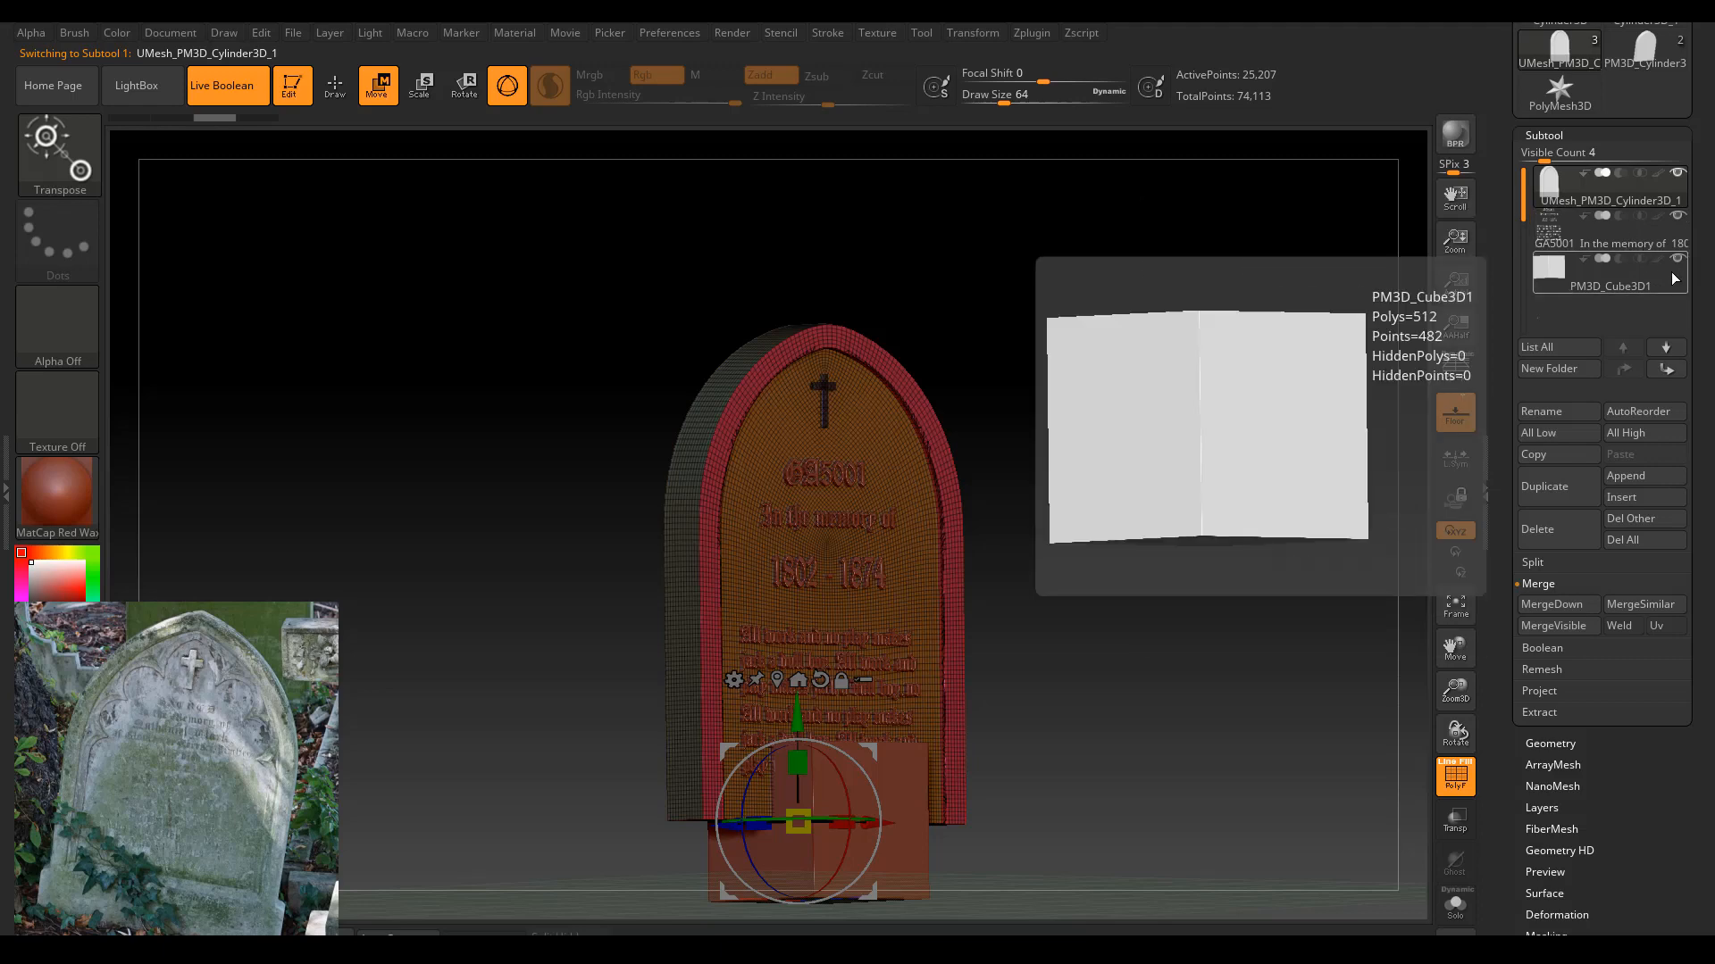
click(1661, 282)
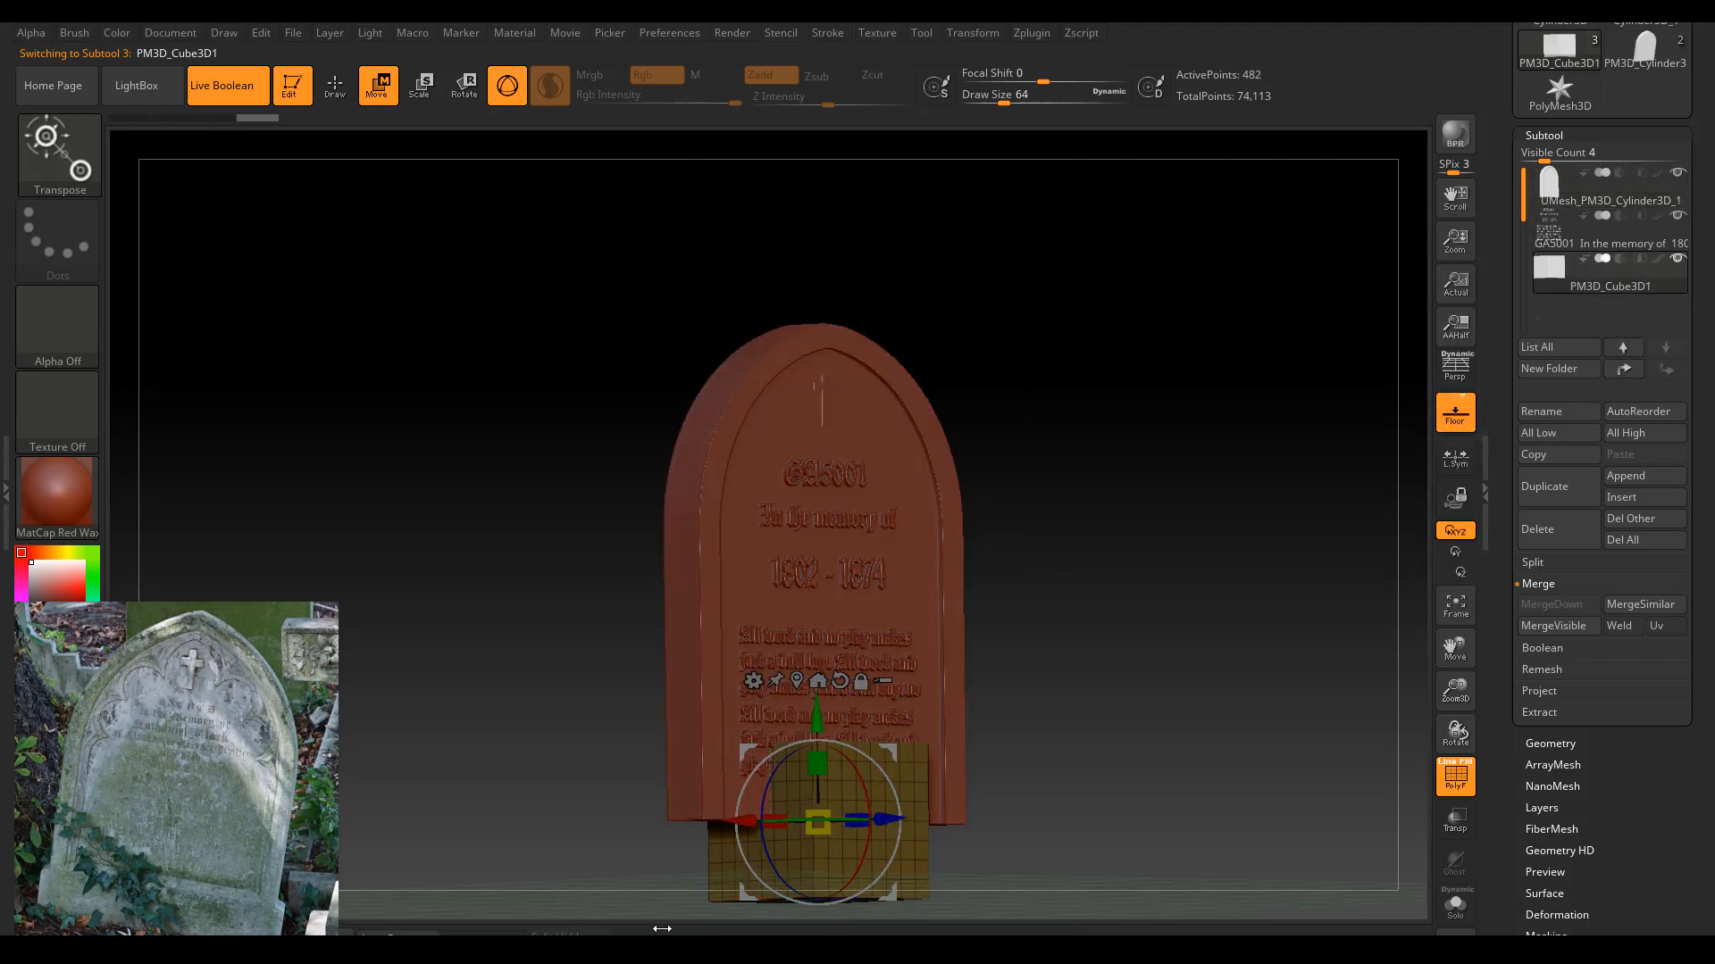
Resize the base block so it is slightly deeper than the gravestone and extends a little past both of its sides.
drag(1084, 718, 1083, 725)
drag(993, 790, 911, 793)
drag(757, 829, 584, 823)
drag(1103, 629, 1223, 616)
drag(891, 829, 926, 826)
drag(1467, 689, 1458, 817)
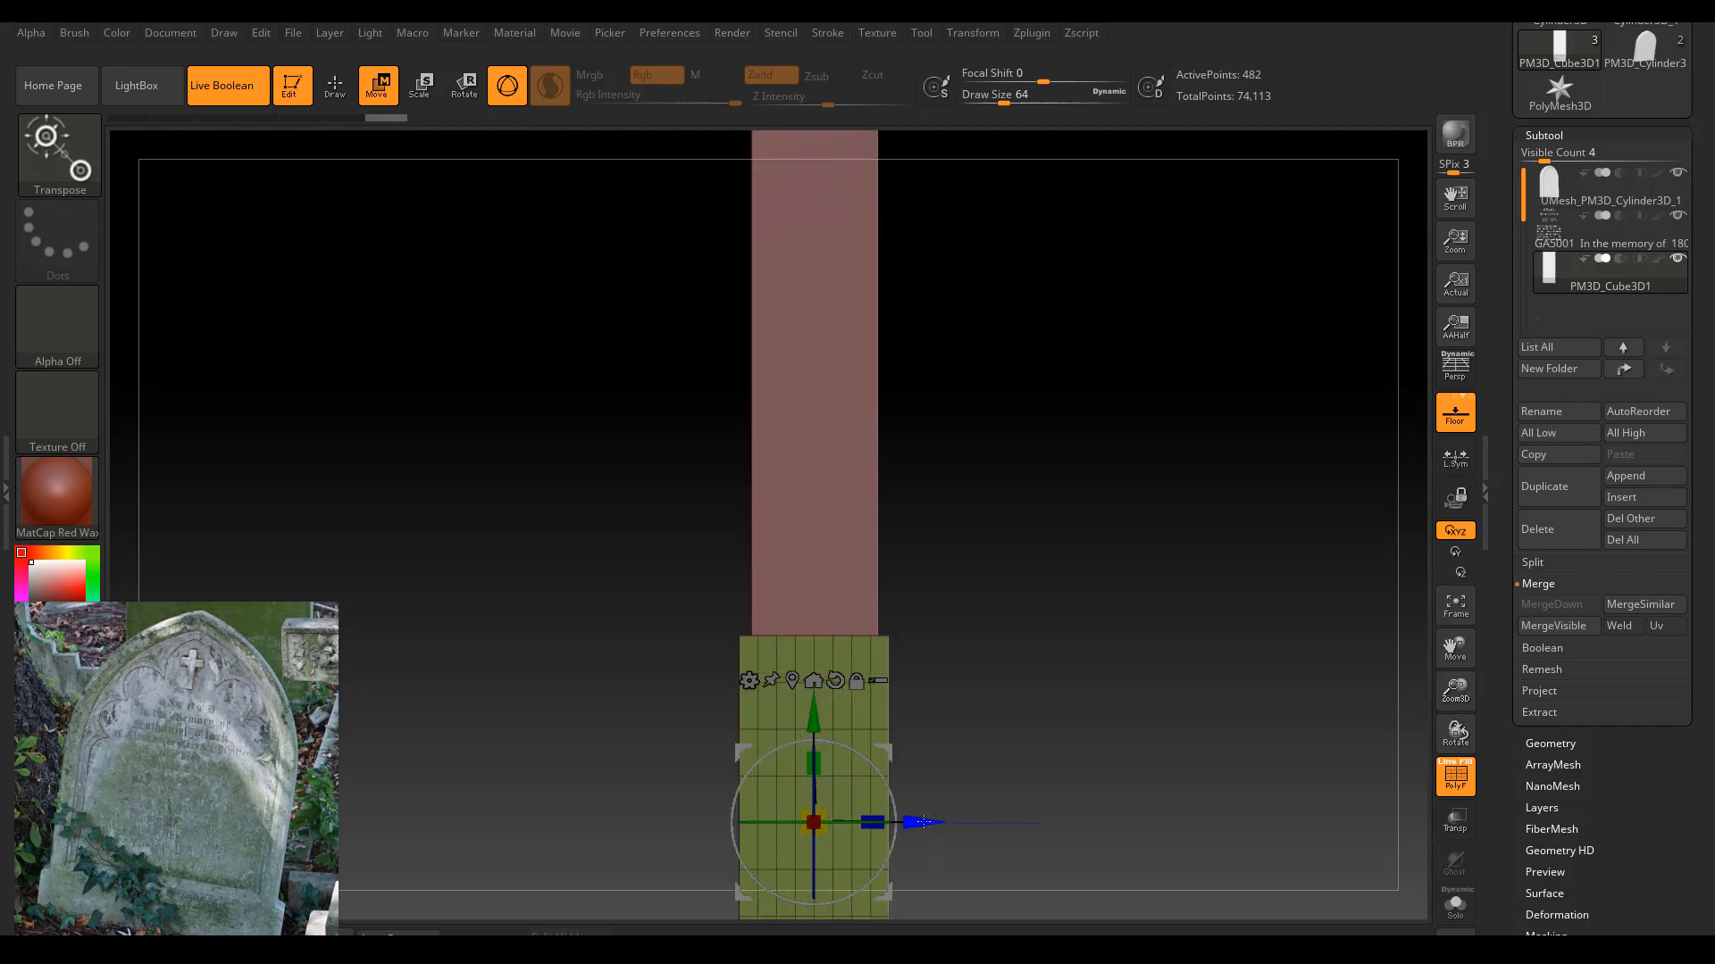
drag(924, 820, 925, 821)
shift+drag(1095, 706, 1044, 699)
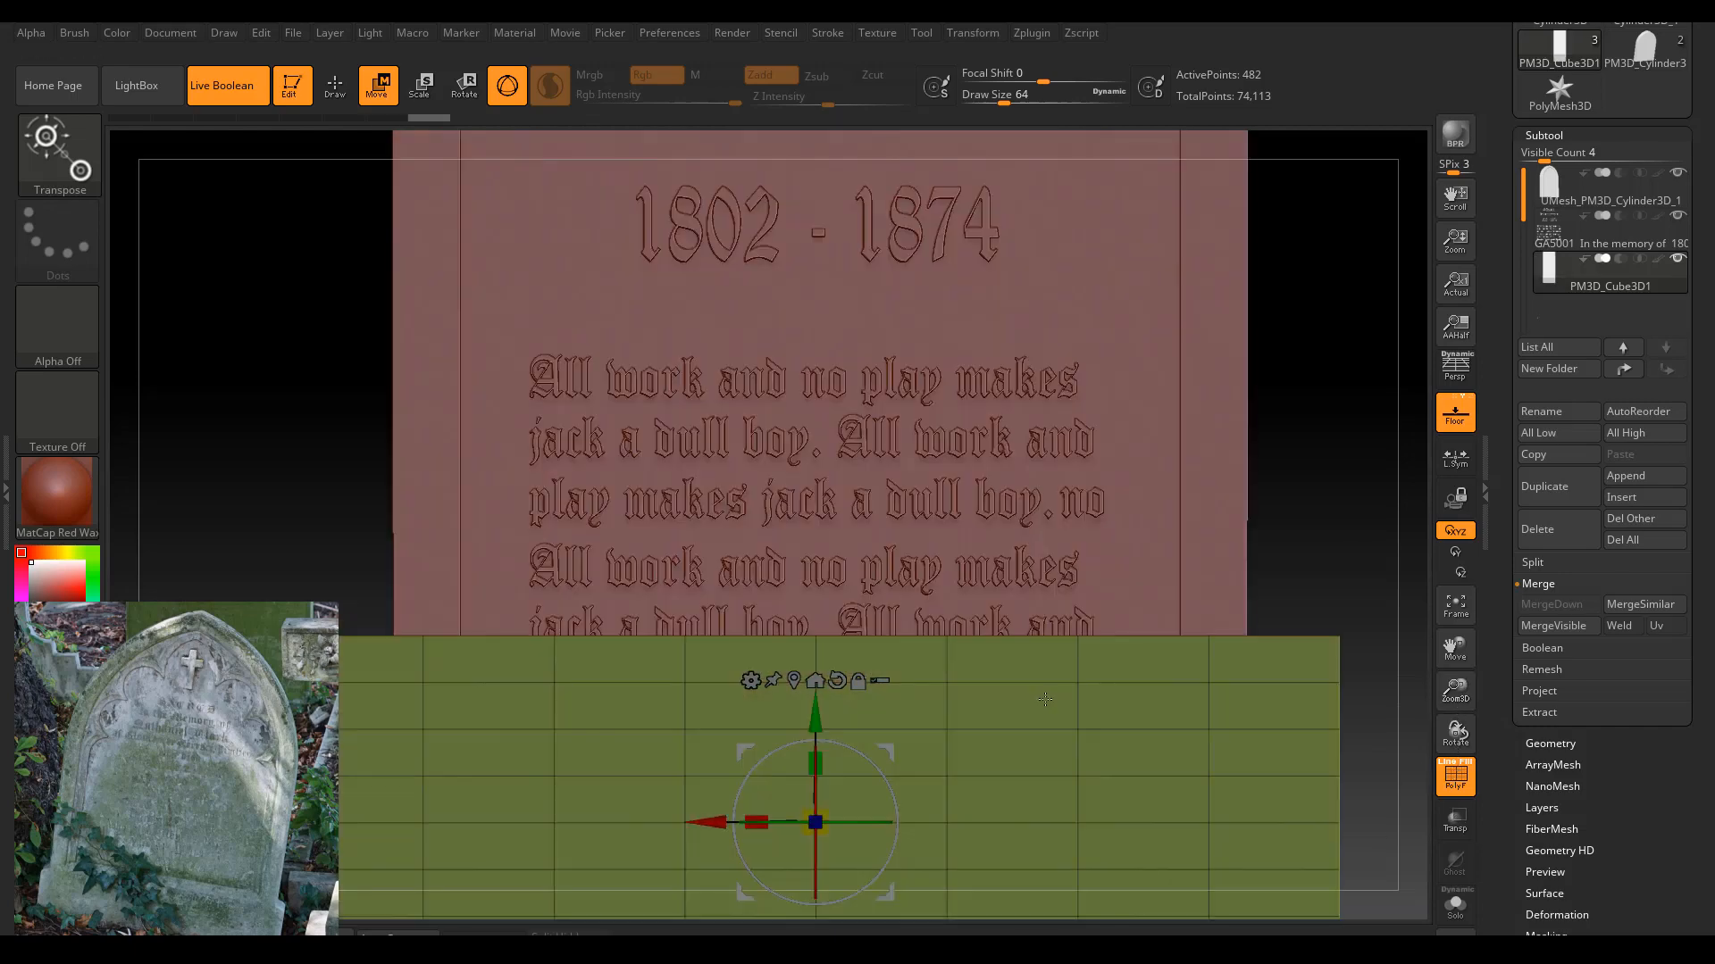
Lower the base block until it sits beneath the gravestone, narrow it slightly, and centre it under the stone.
drag(1459, 694, 876, 773)
drag(822, 715, 815, 808)
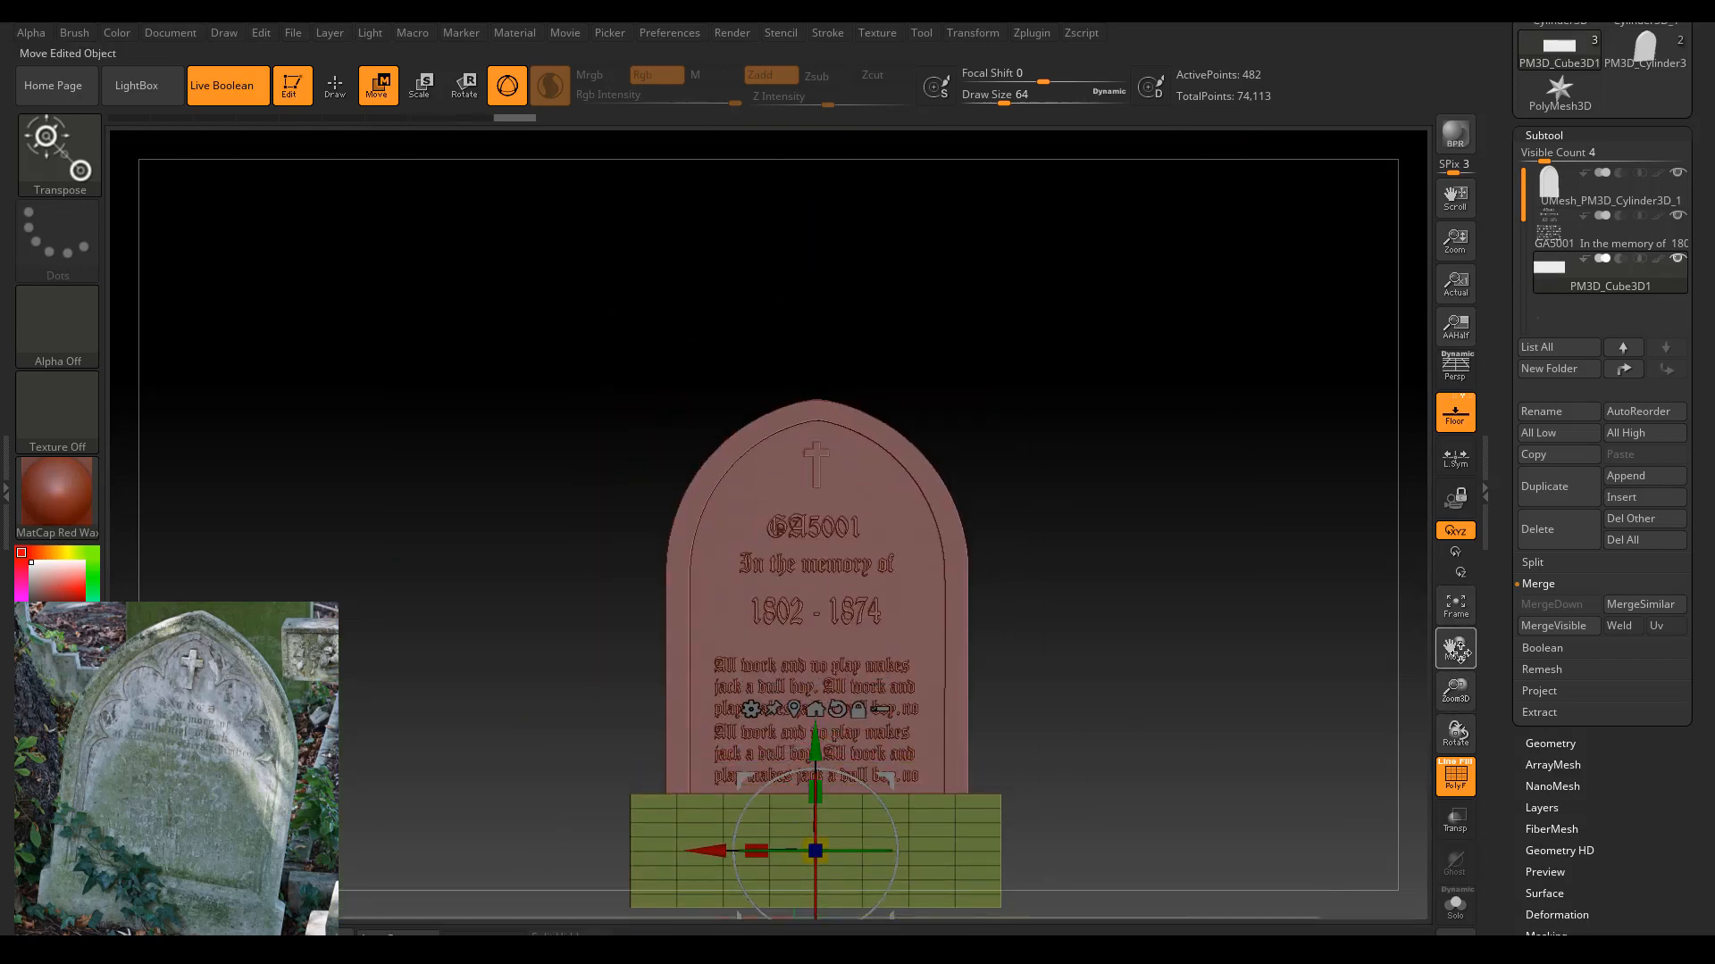
drag(1460, 653, 1463, 555)
drag(809, 546, 833, 616)
drag(766, 666, 770, 672)
mouse_move(1022, 579)
mouse_down()
mouse_move(1115, 609)
mouse_move(1027, 578)
mouse_up()
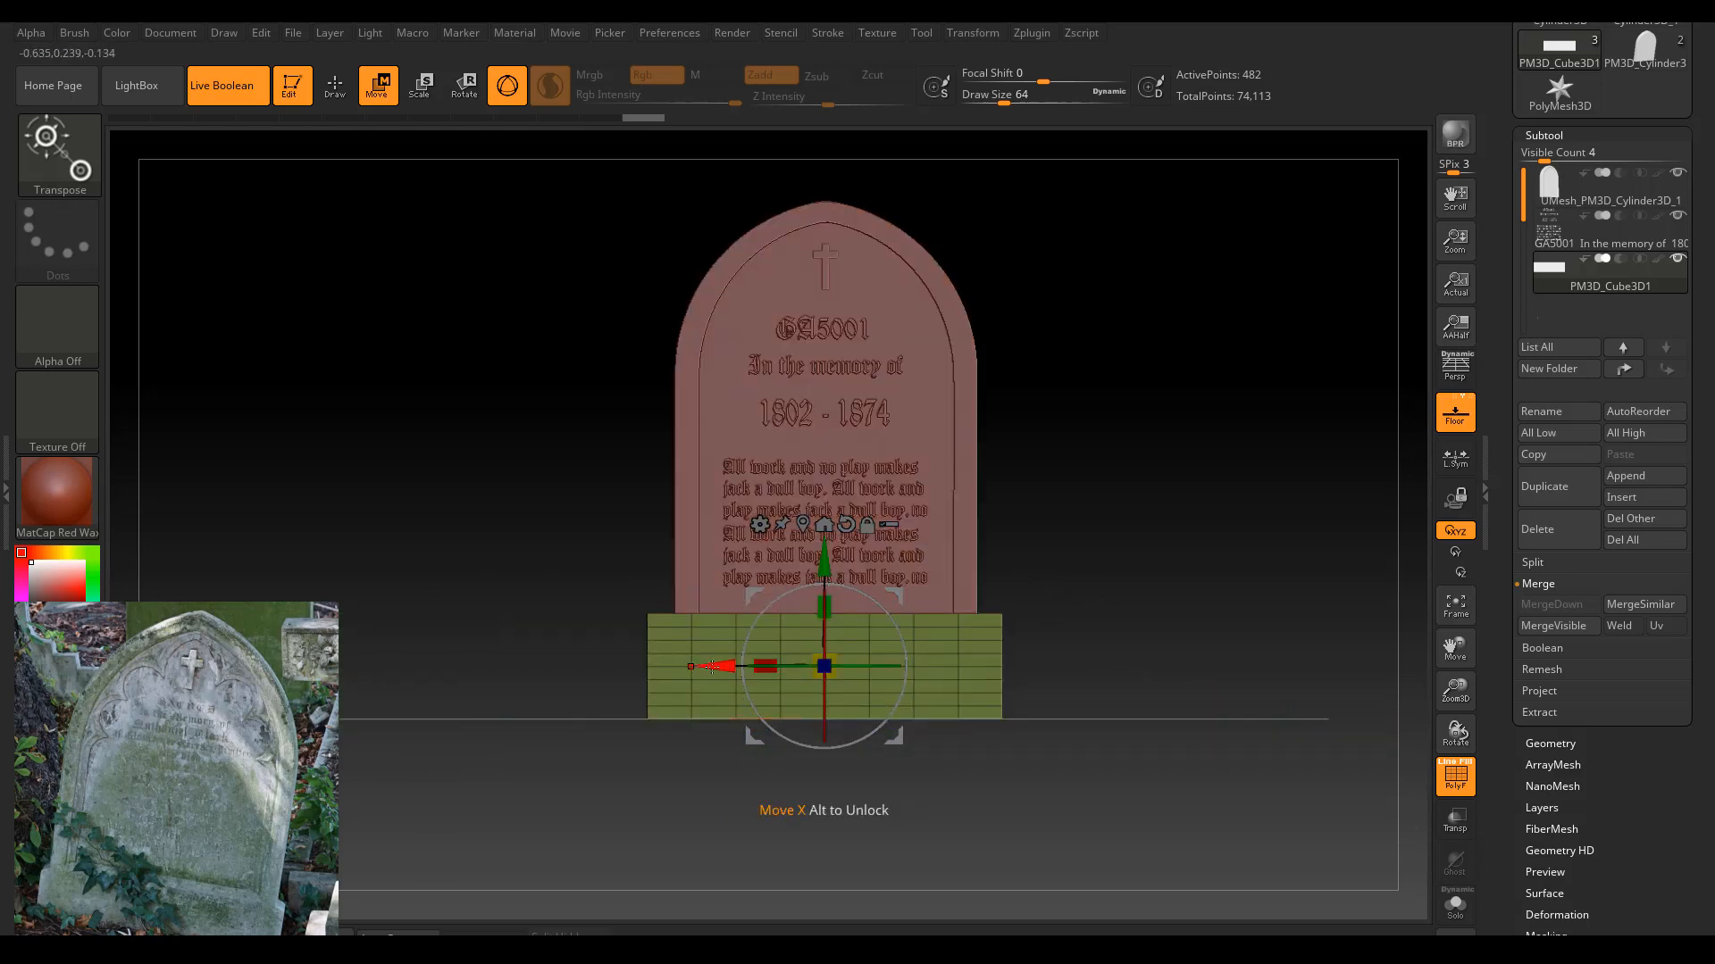
drag(711, 666, 713, 666)
drag(987, 559, 985, 619)
shift+drag(1094, 526, 1058, 513)
drag(1086, 580, 1139, 541)
drag(1693, 846, 1679, 741)
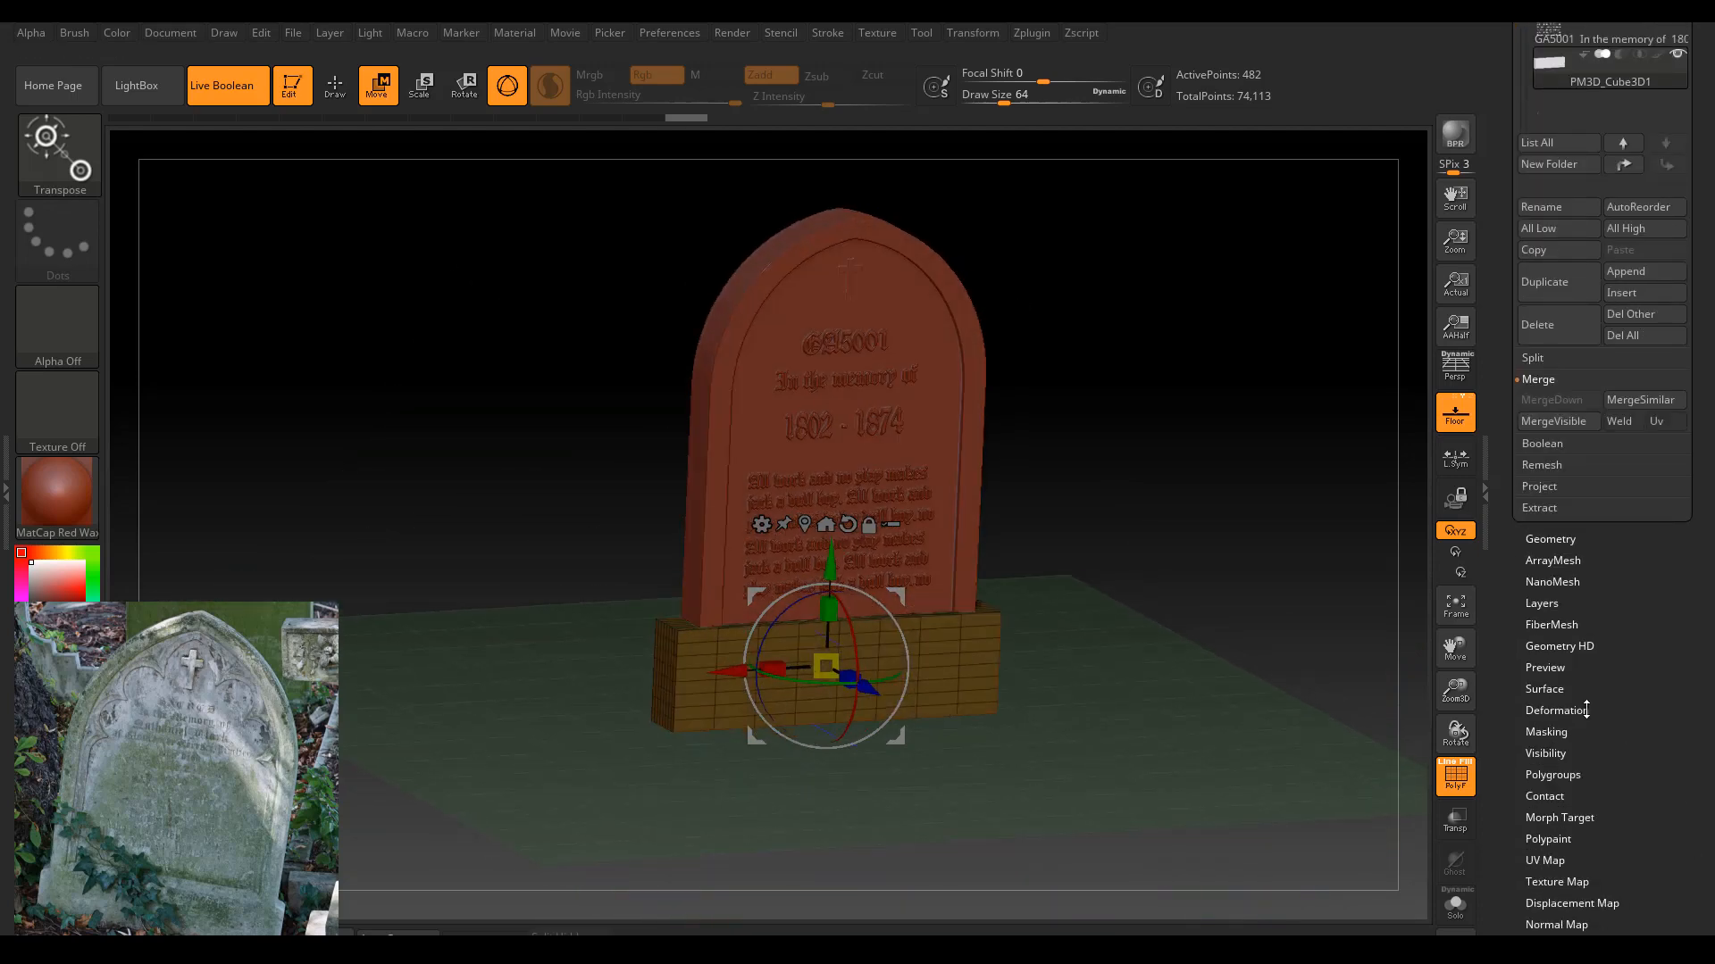
Crease the base block along its polygroup borders and divide it twice, up to subdivision level 3.
scroll(1586, 709, down, 1)
click(1554, 728)
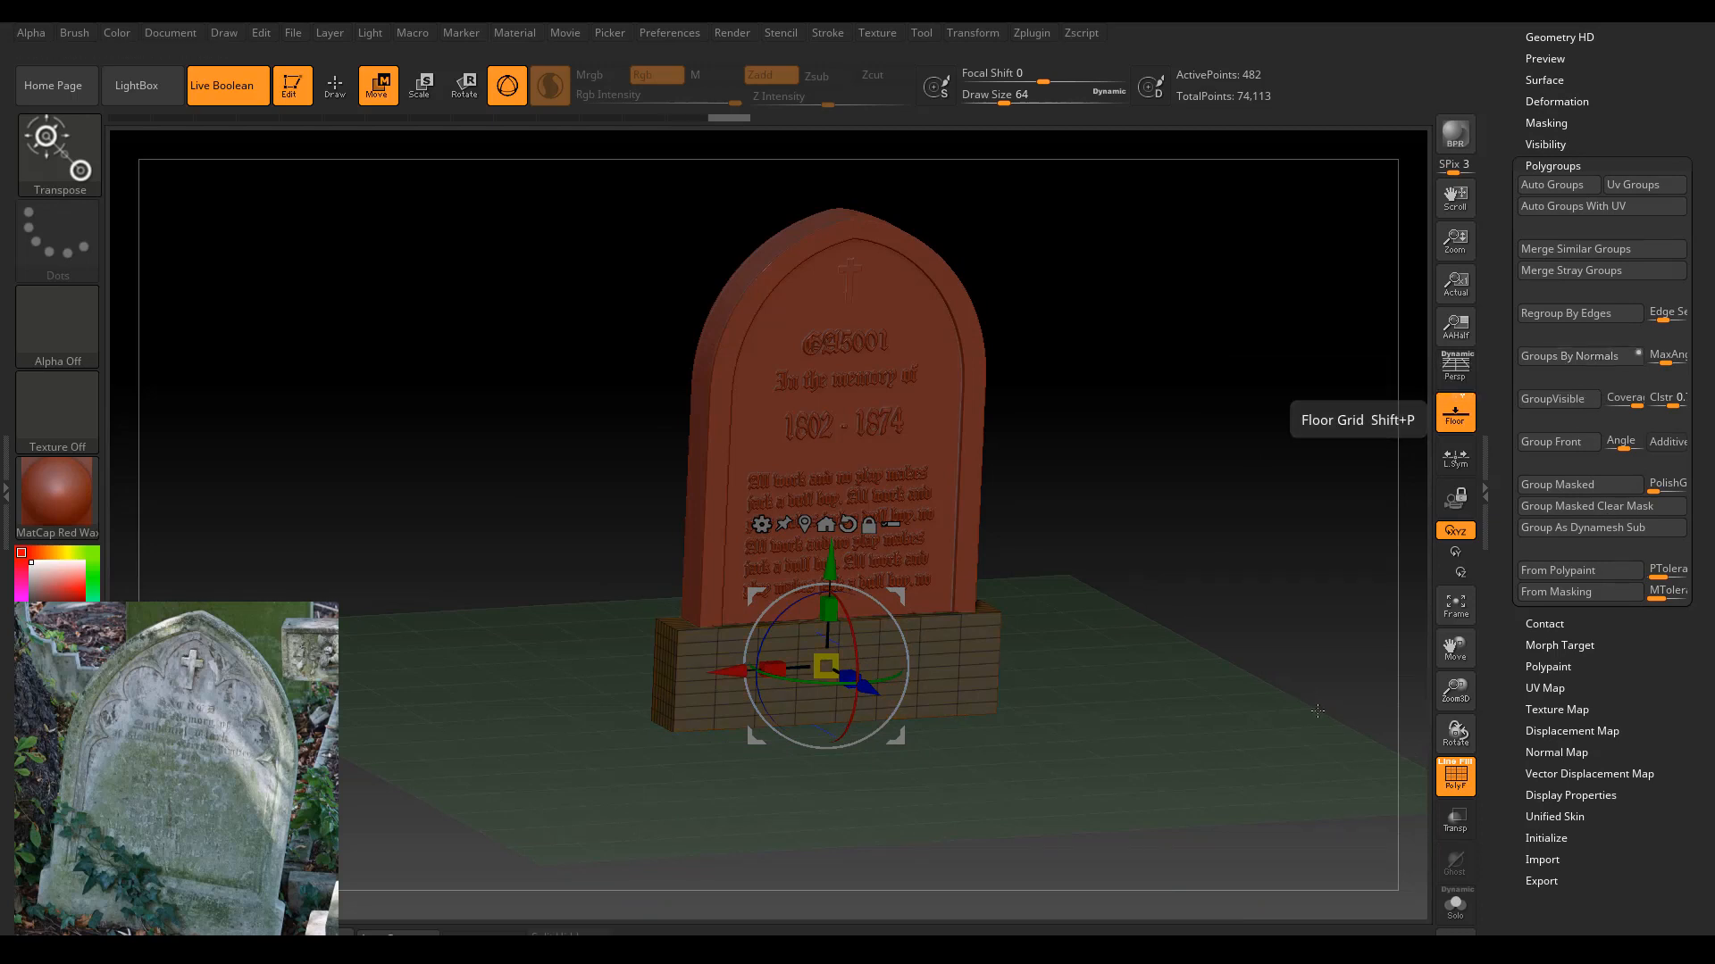
drag(1236, 626, 1134, 538)
drag(1690, 78, 1708, 252)
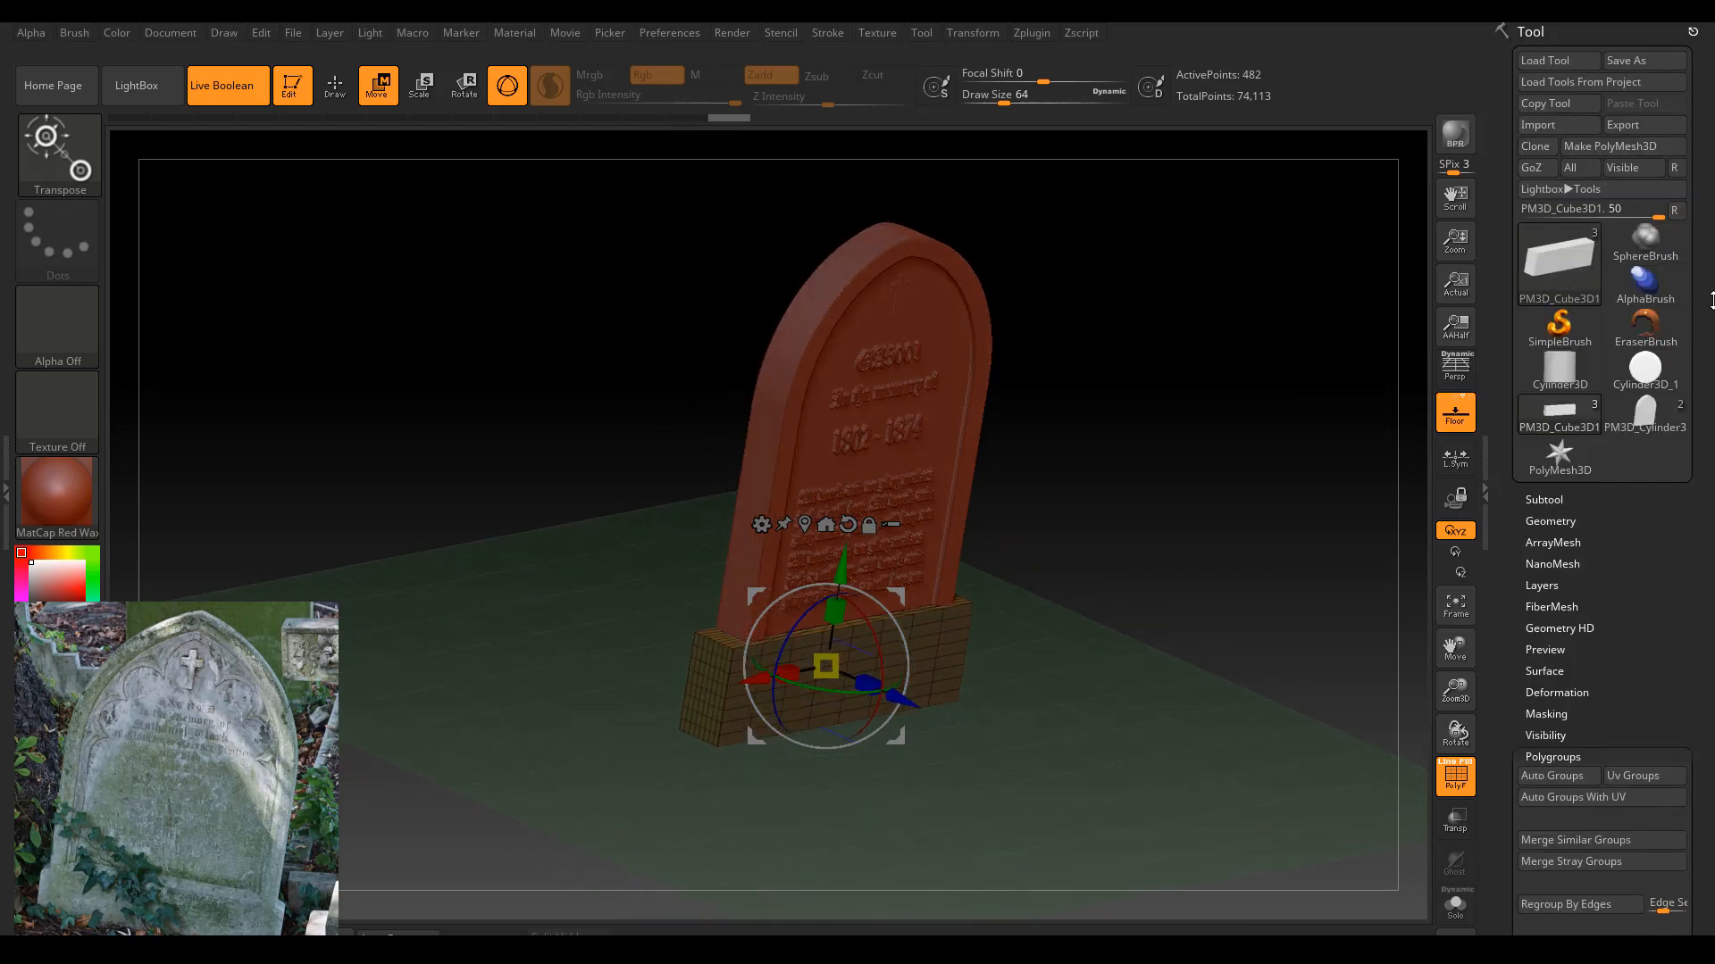
click(1563, 416)
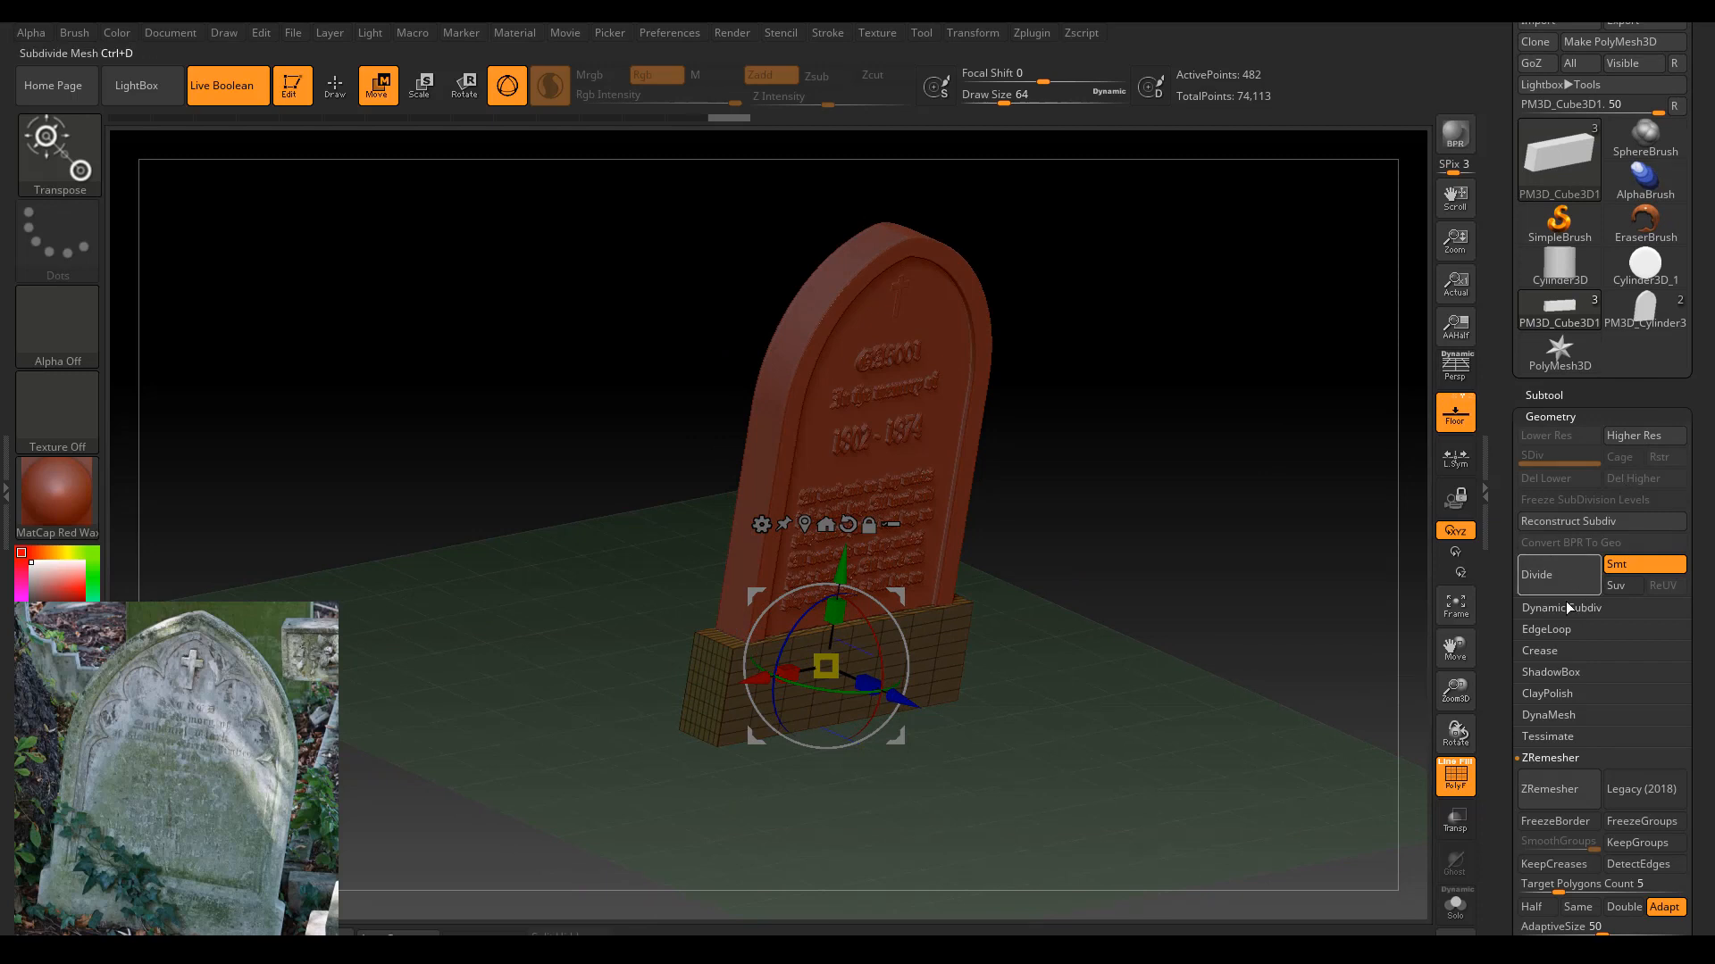
click(1551, 652)
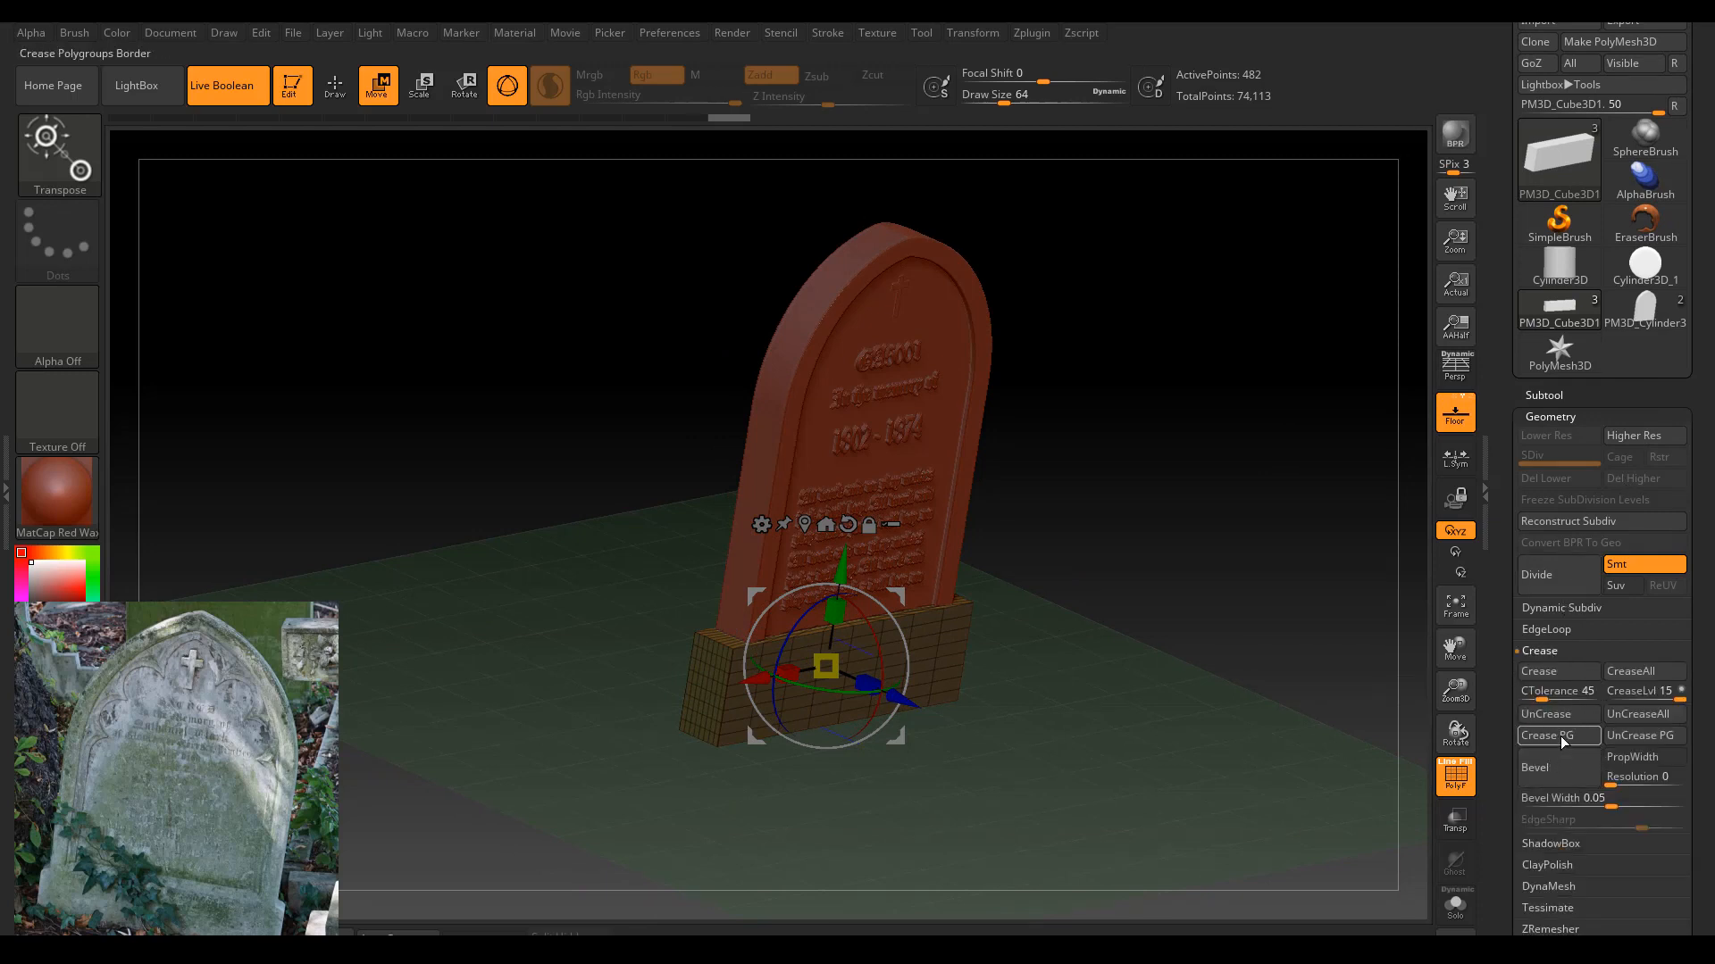
click(1554, 572)
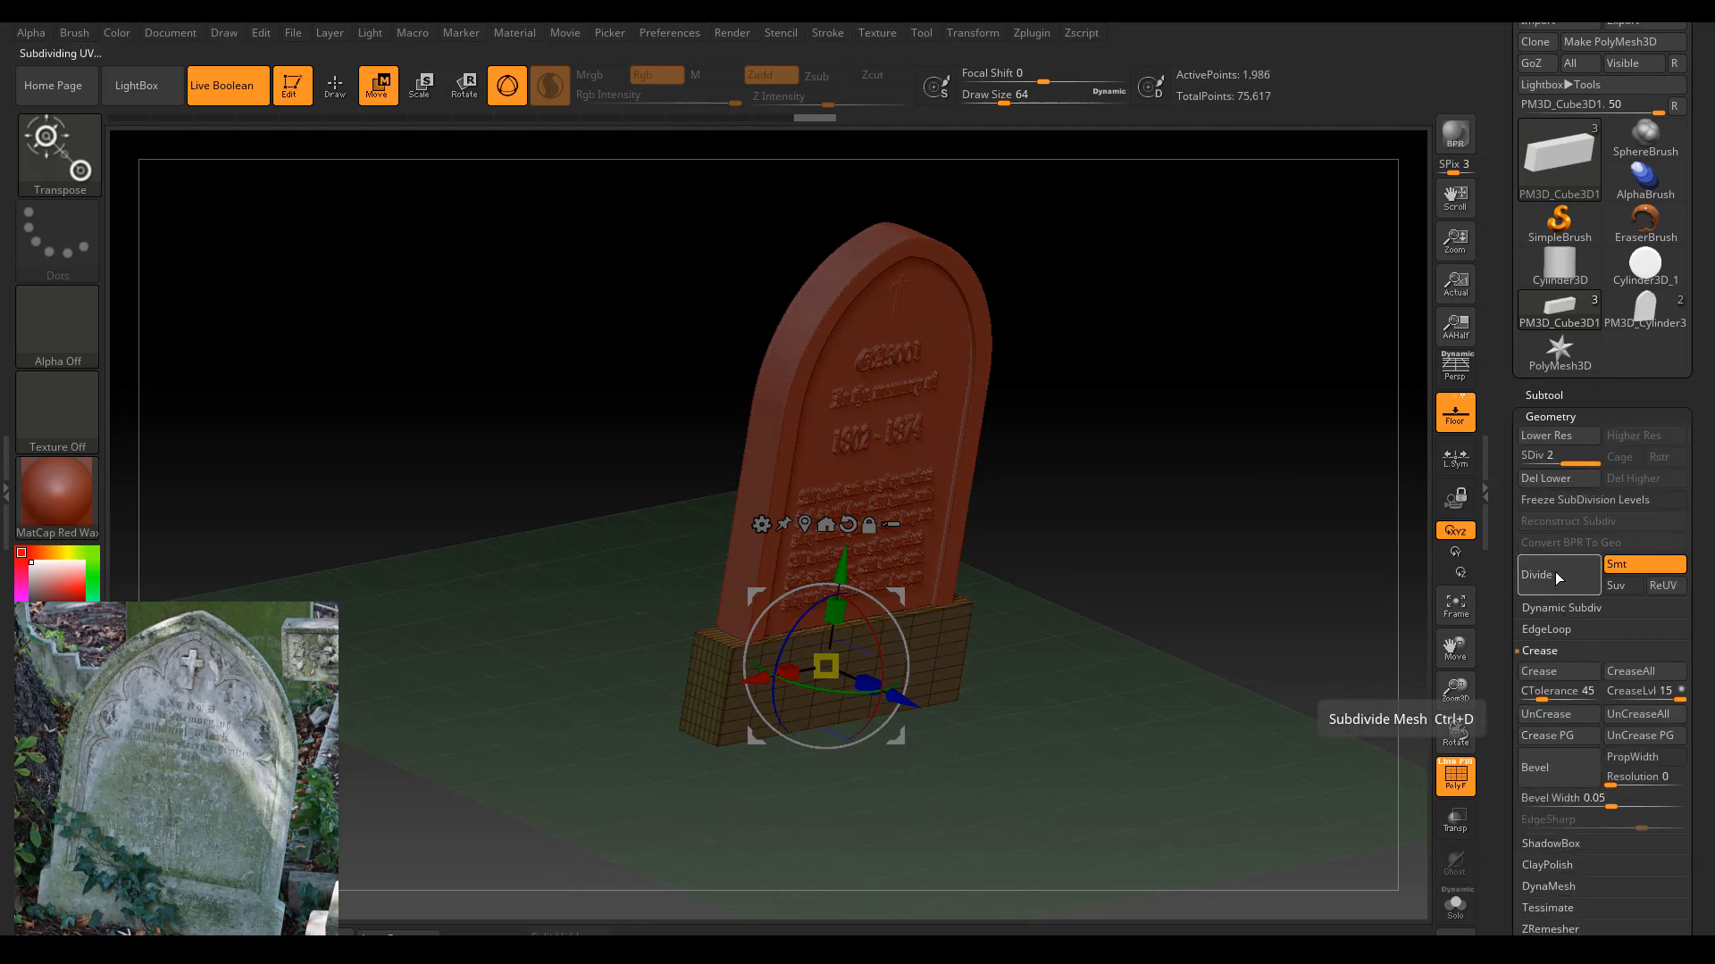
click(1556, 576)
Snap to a straight front view of the gravestone and choose the ClipCurve brush for clipping.
shift+drag(1286, 535, 1136, 589)
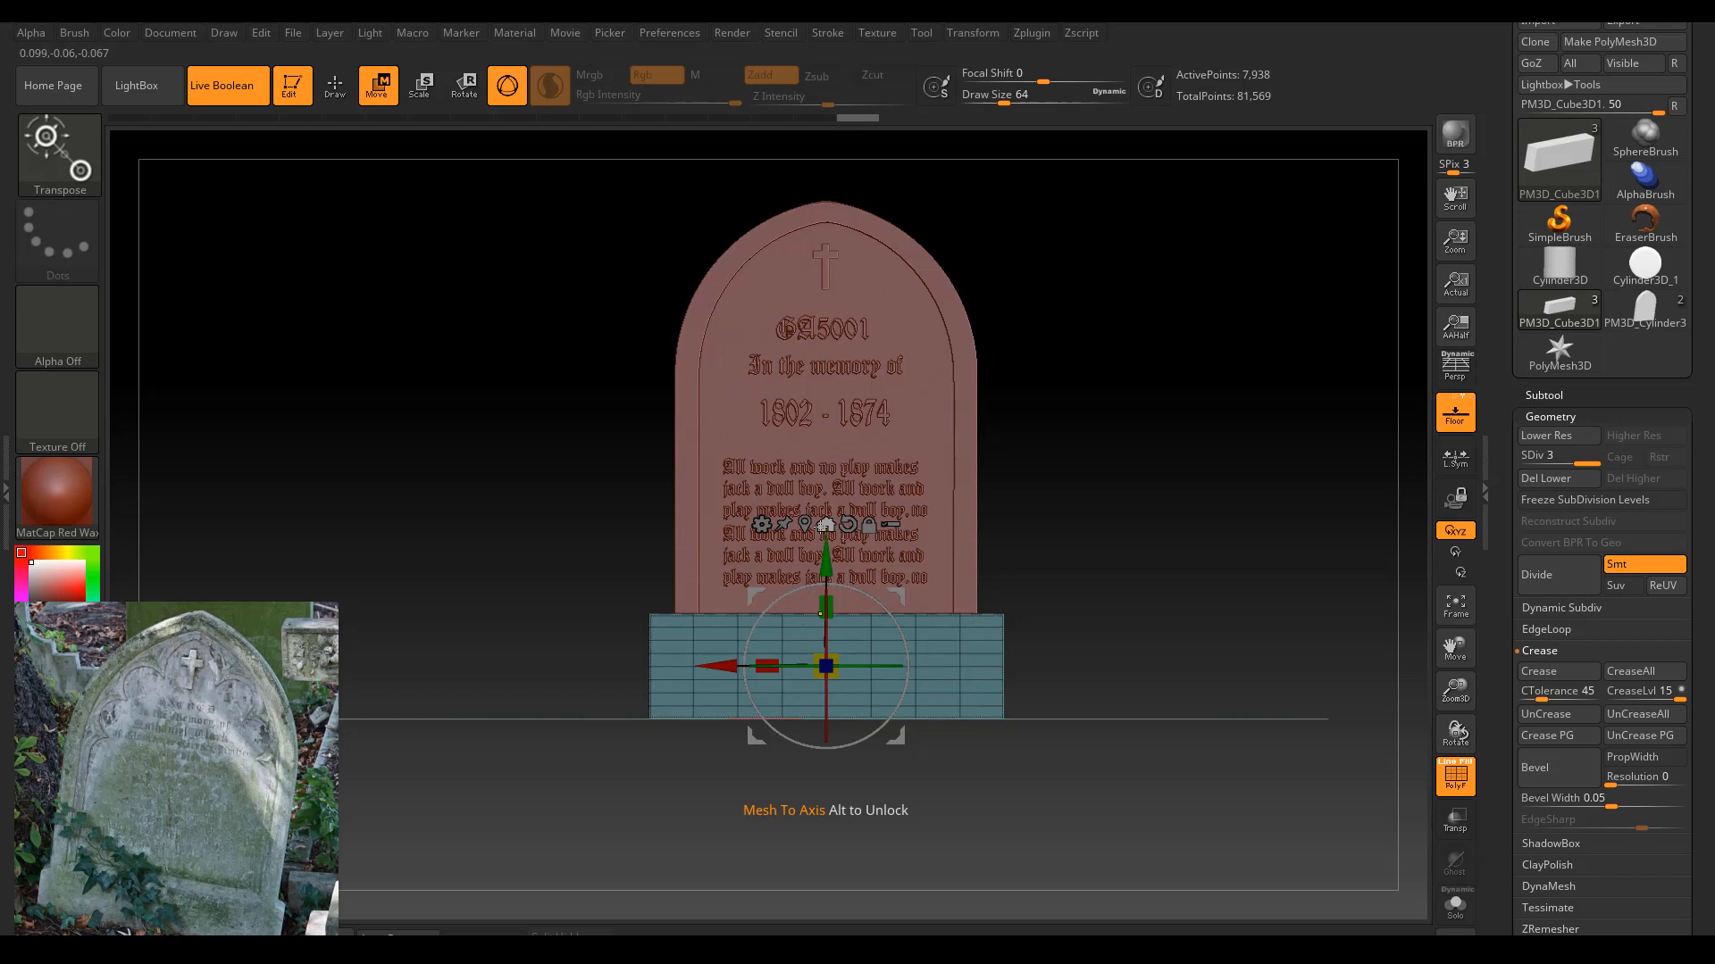
key(ctrl+shift)
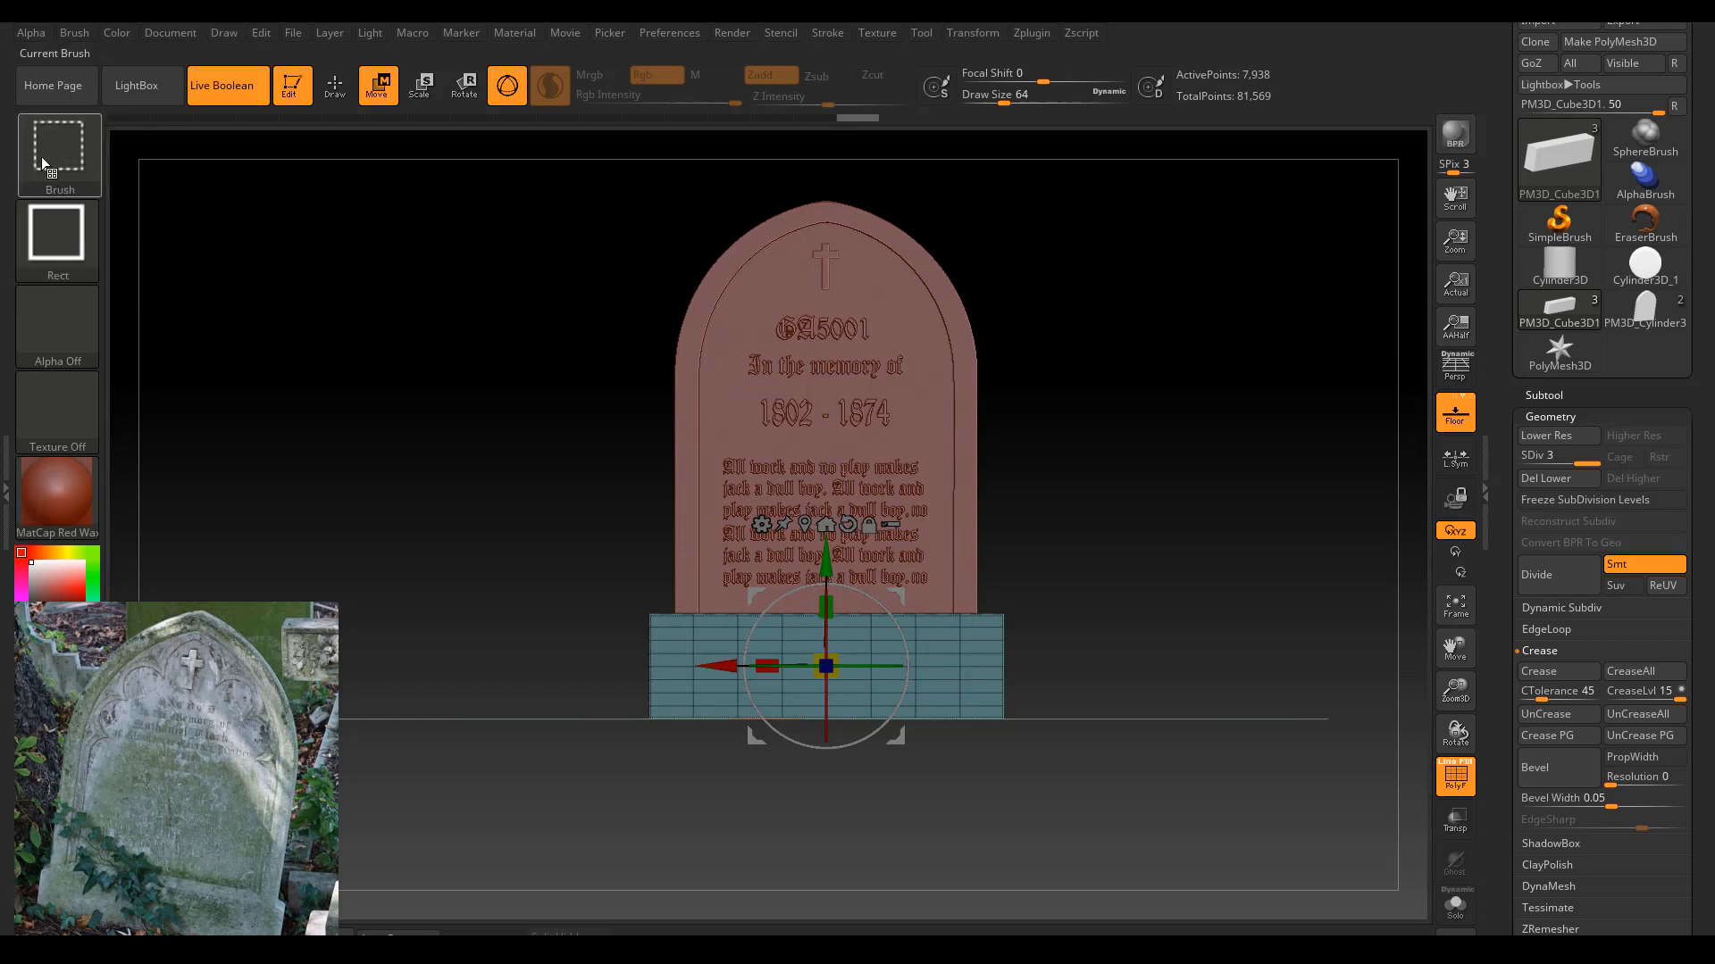
click(87, 154)
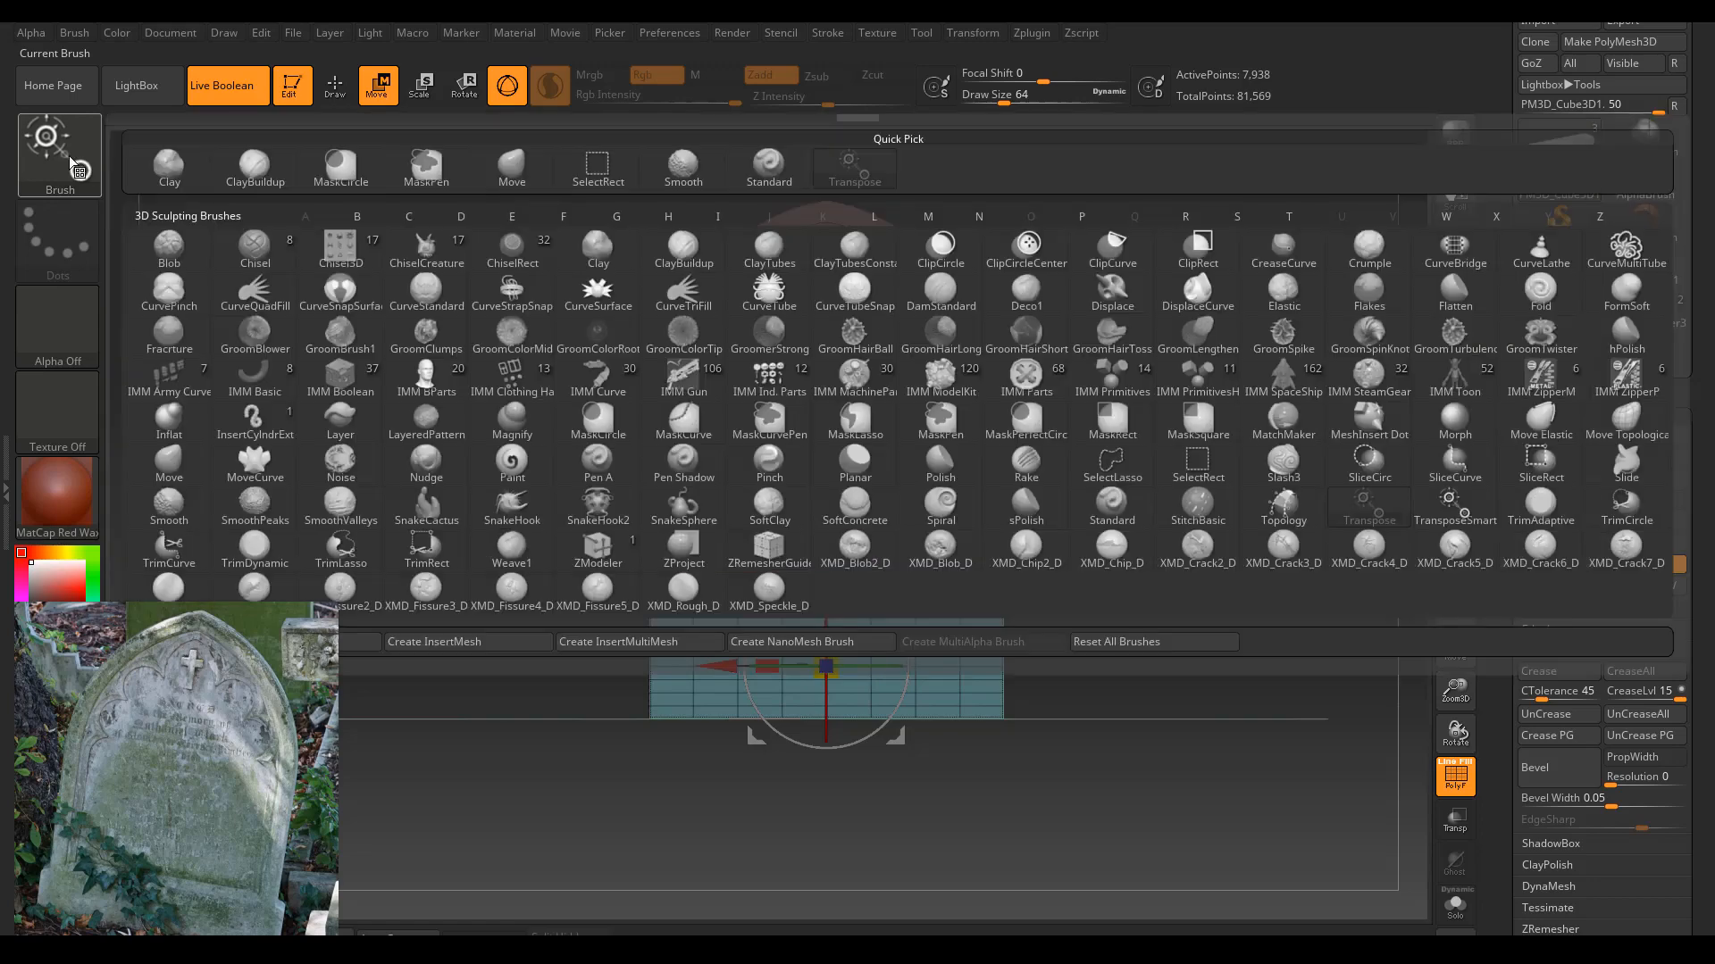
click(597, 249)
key(ctrl)
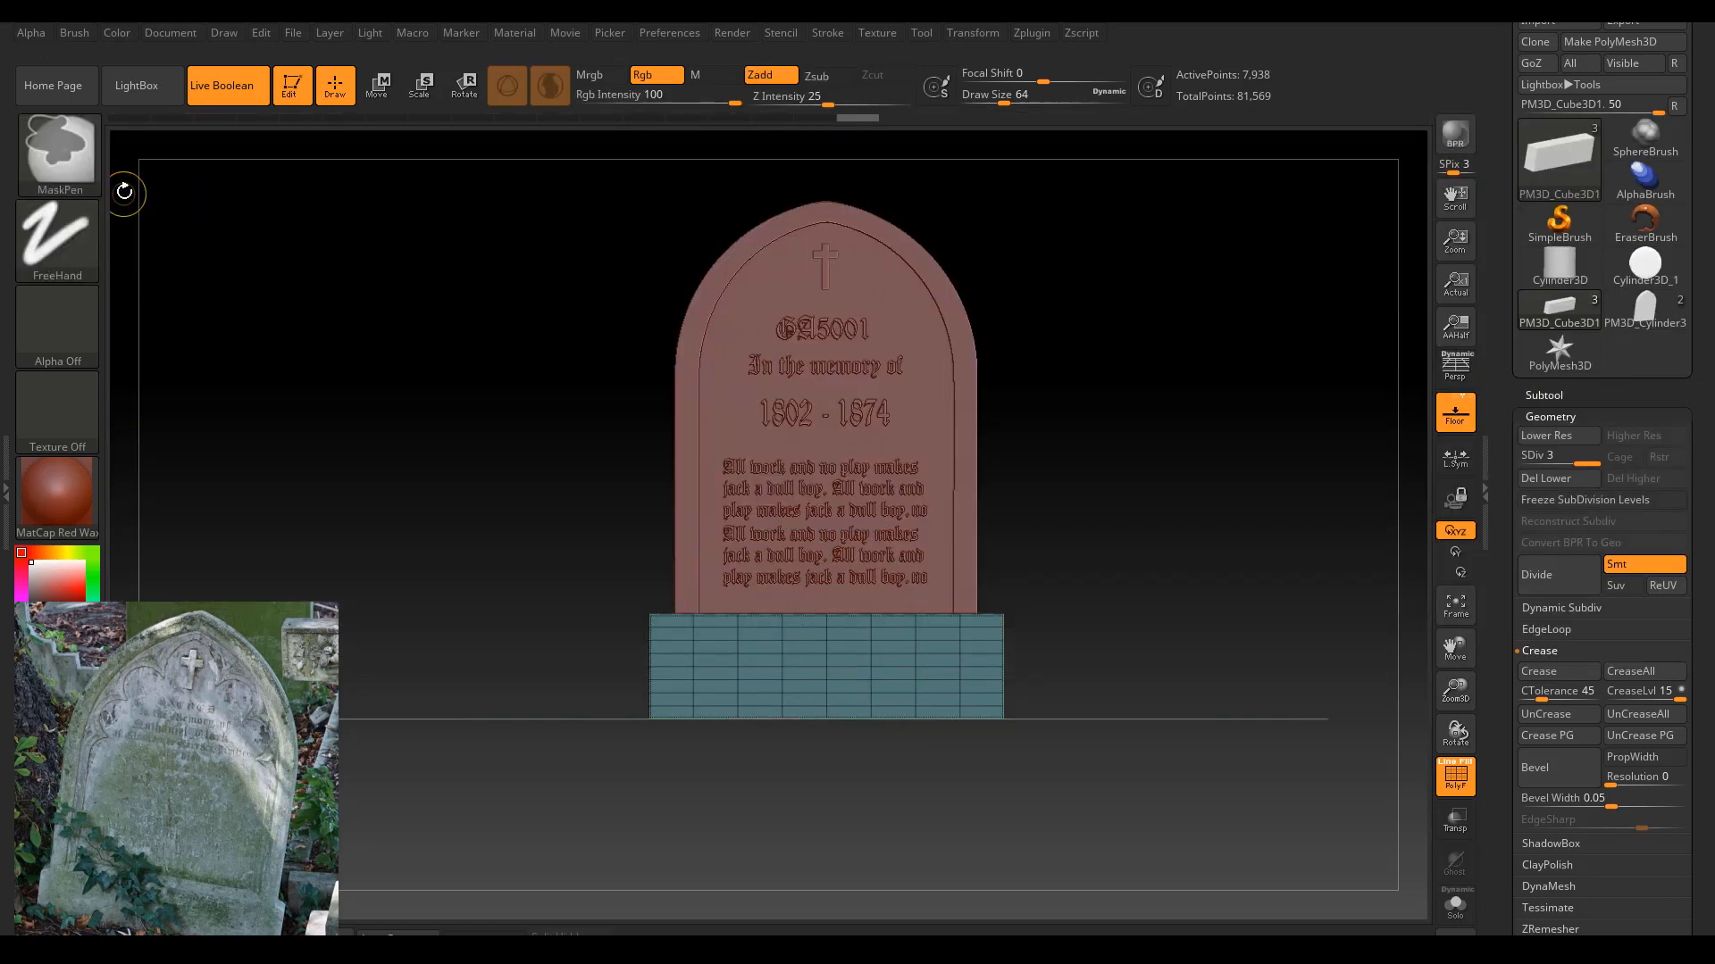
mouse_move(101, 174)
key(ctrl)
key(ctrl+shift)
click(68, 173)
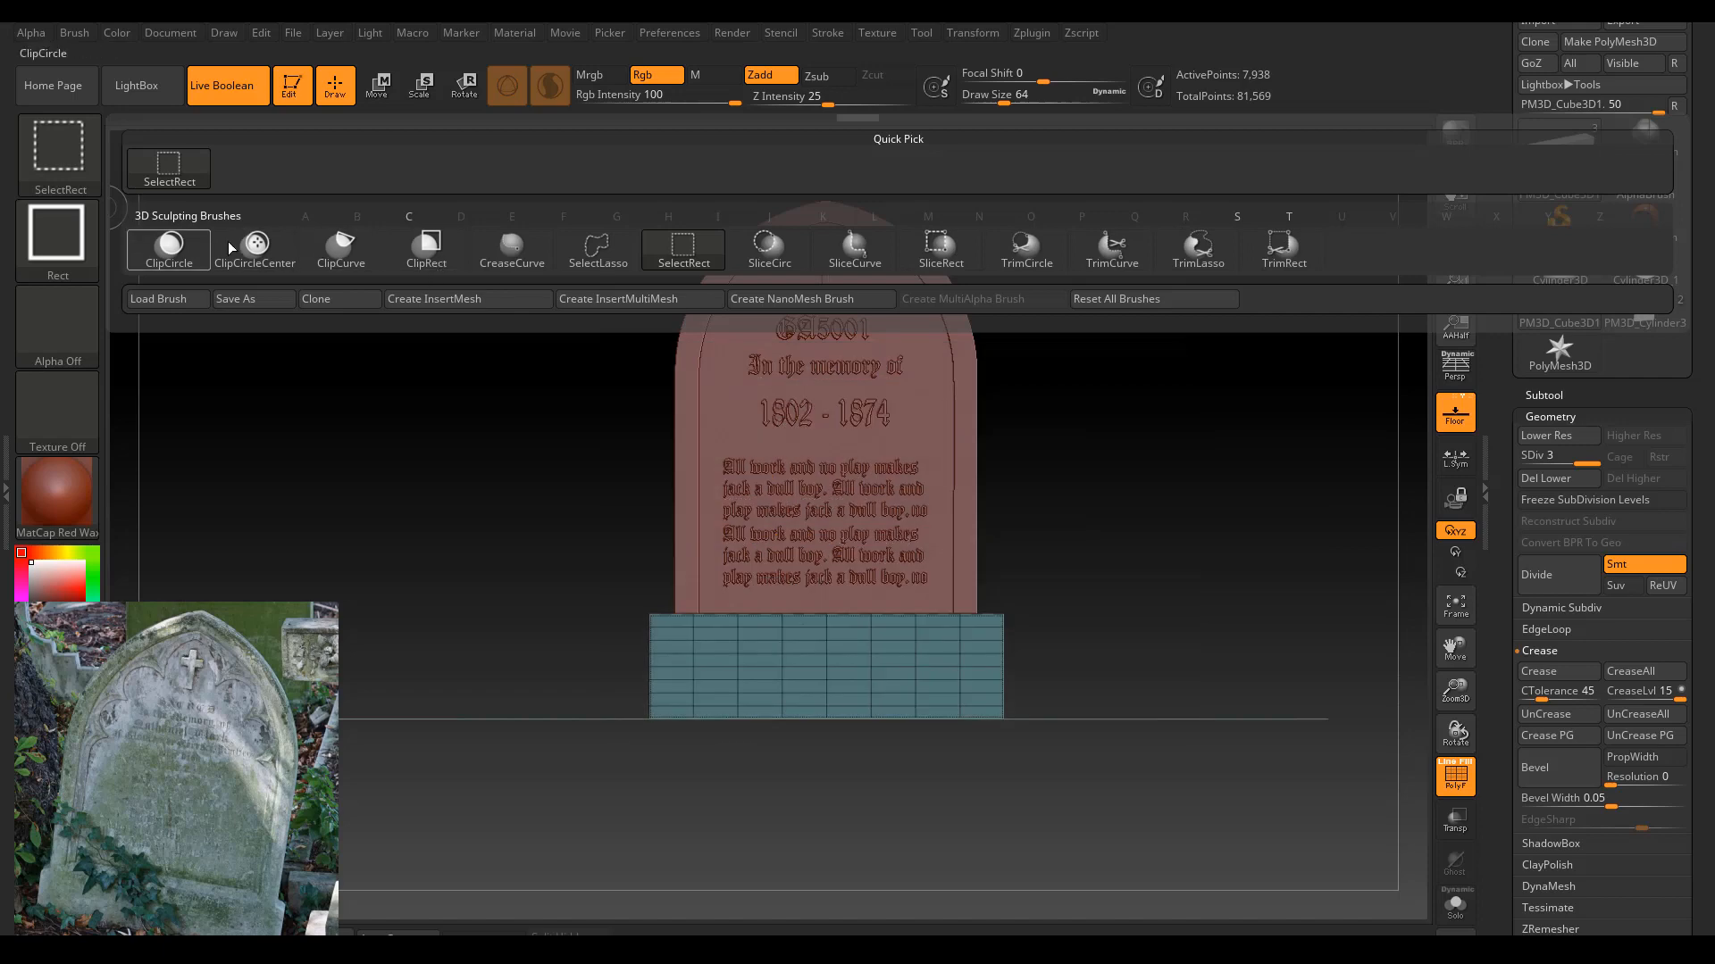
click(356, 257)
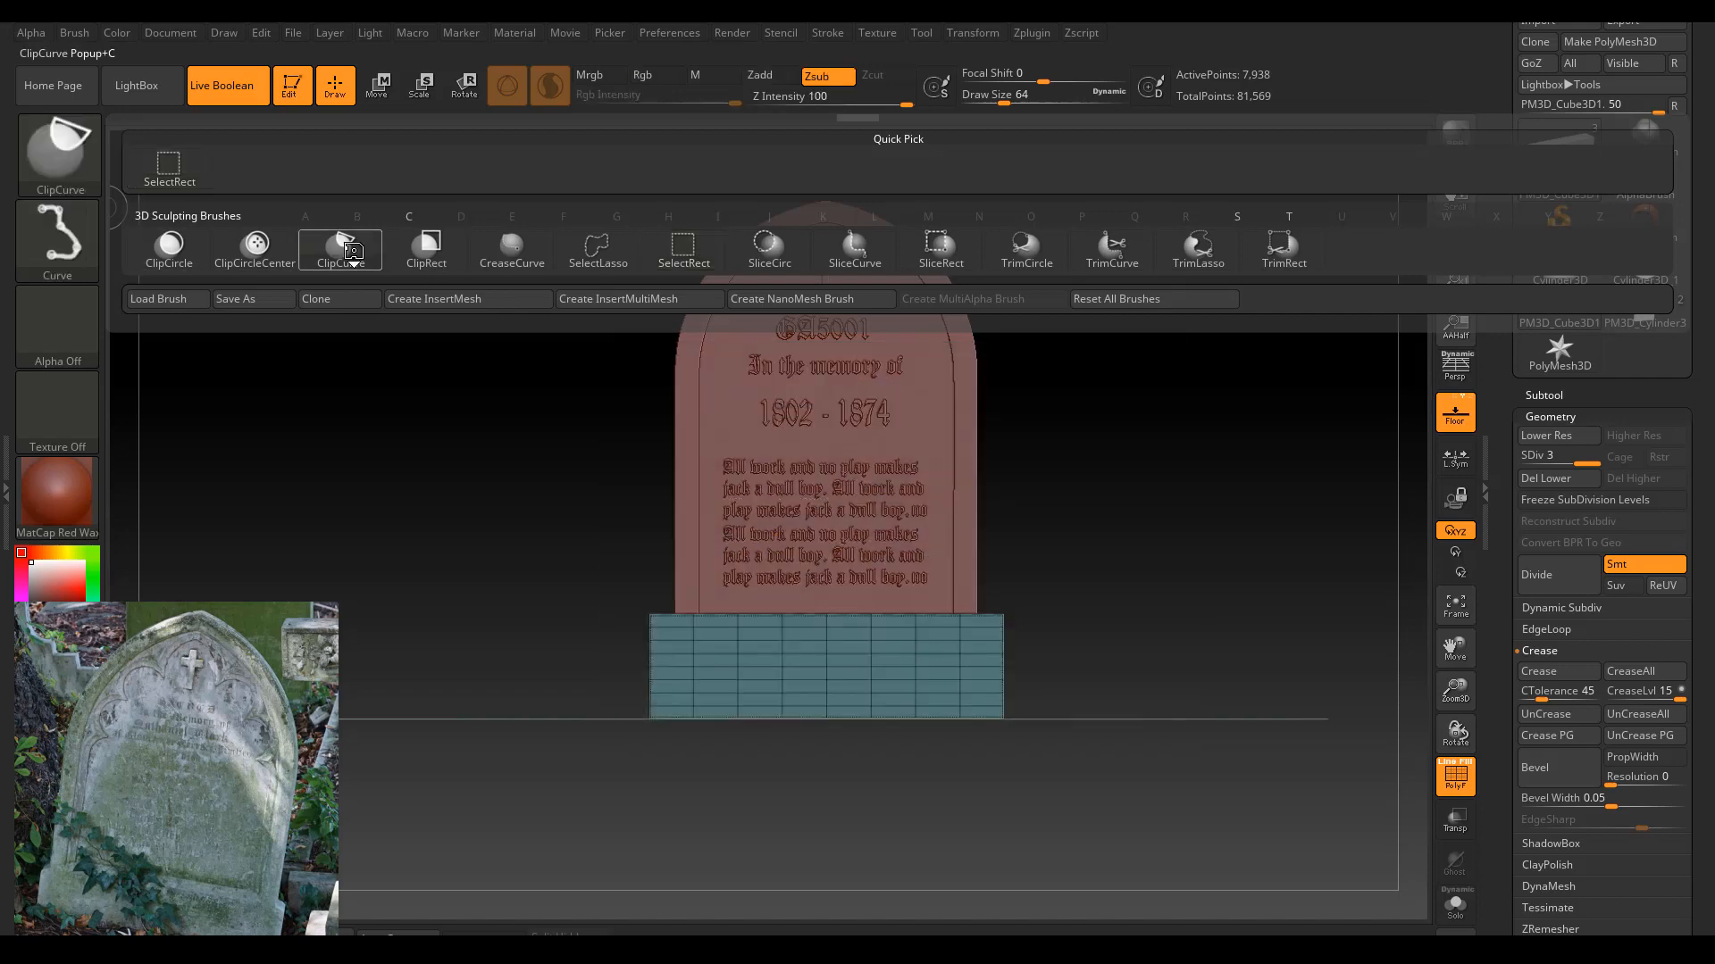
key(ctrl+shift)
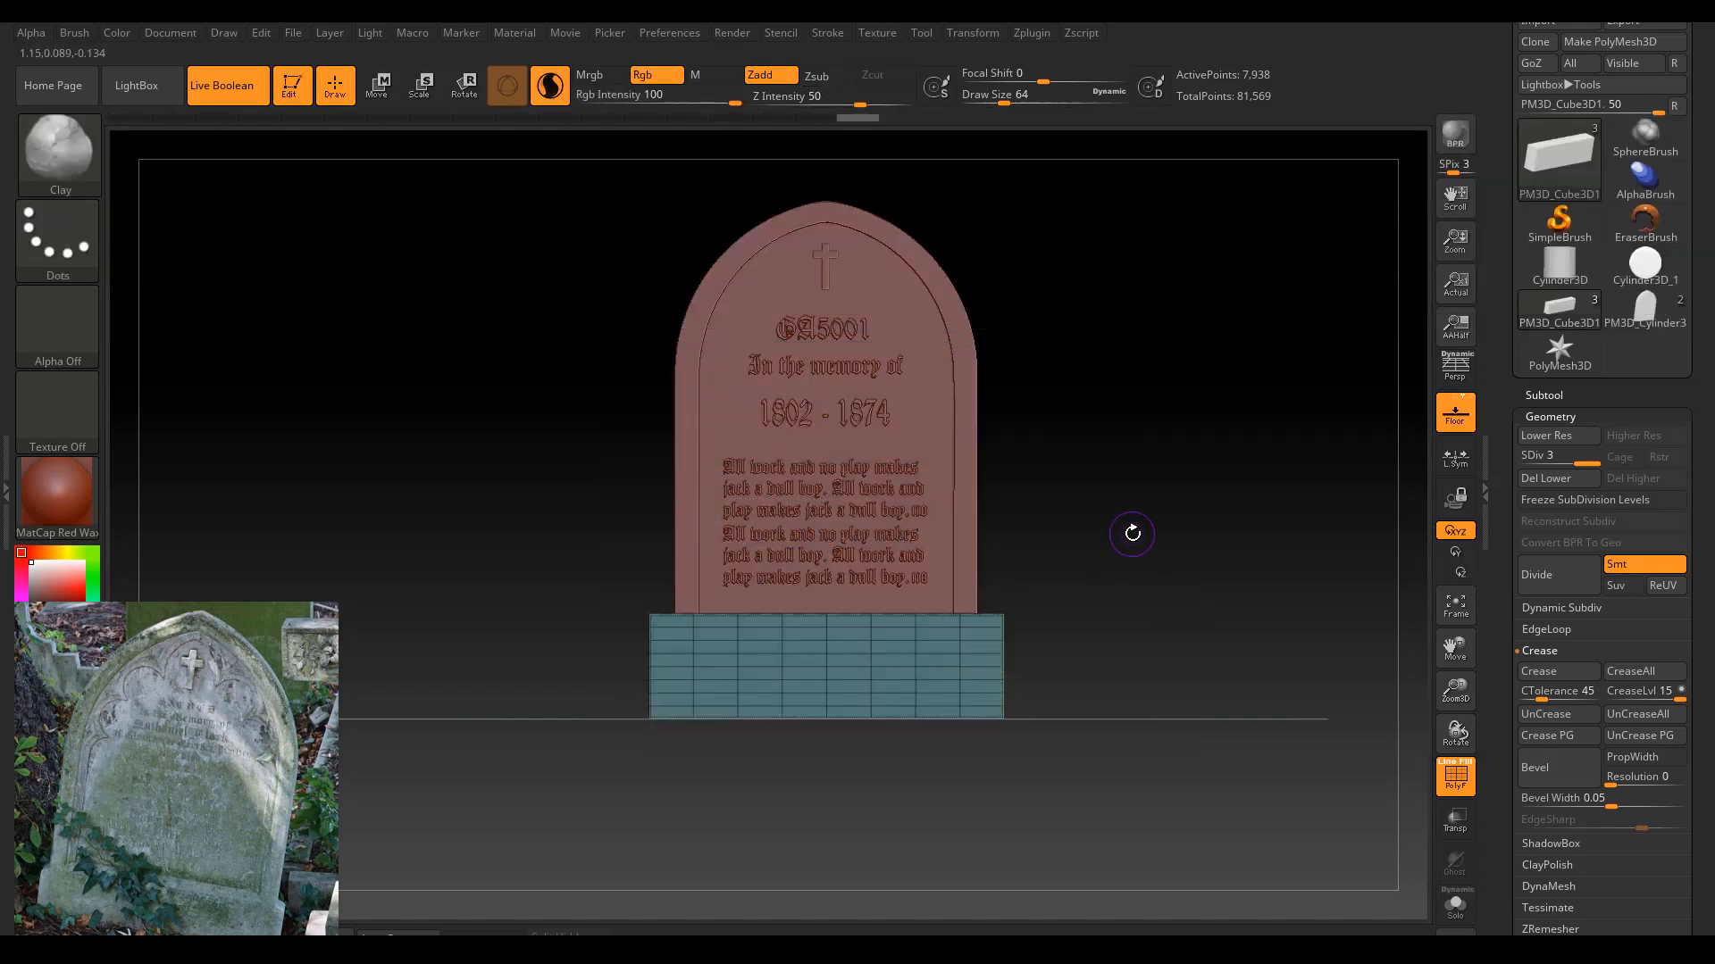
key(ctrl+shift)
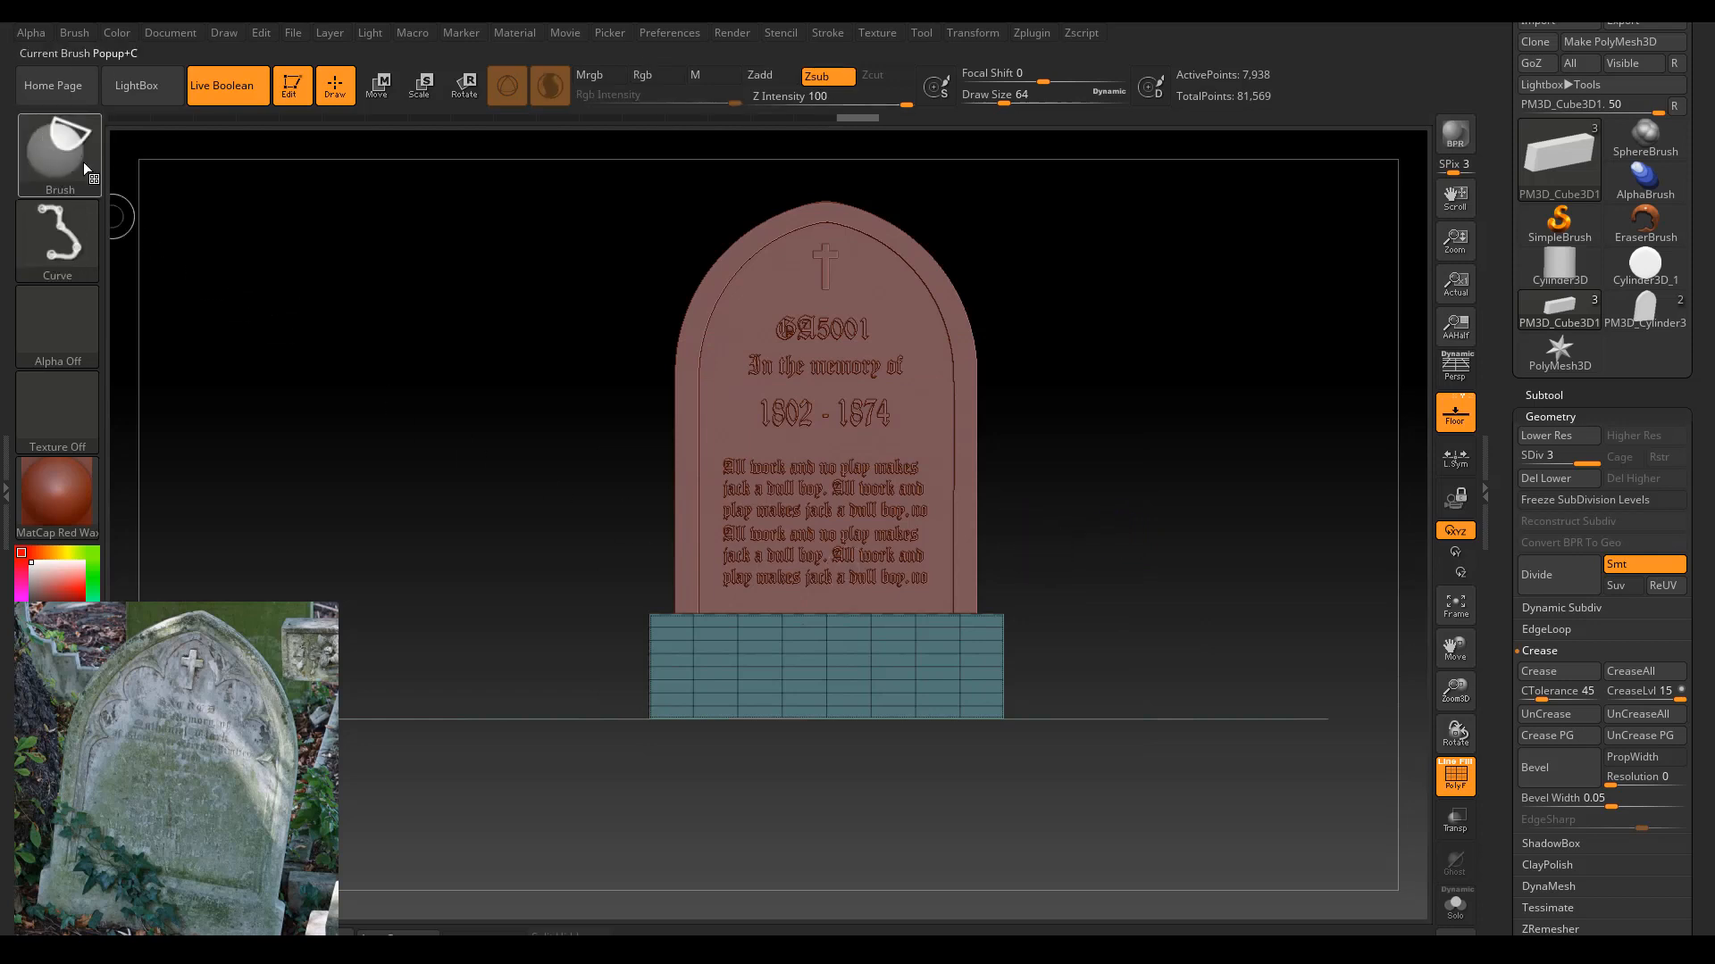
ctrl+shift+drag(925, 572, 1049, 652)
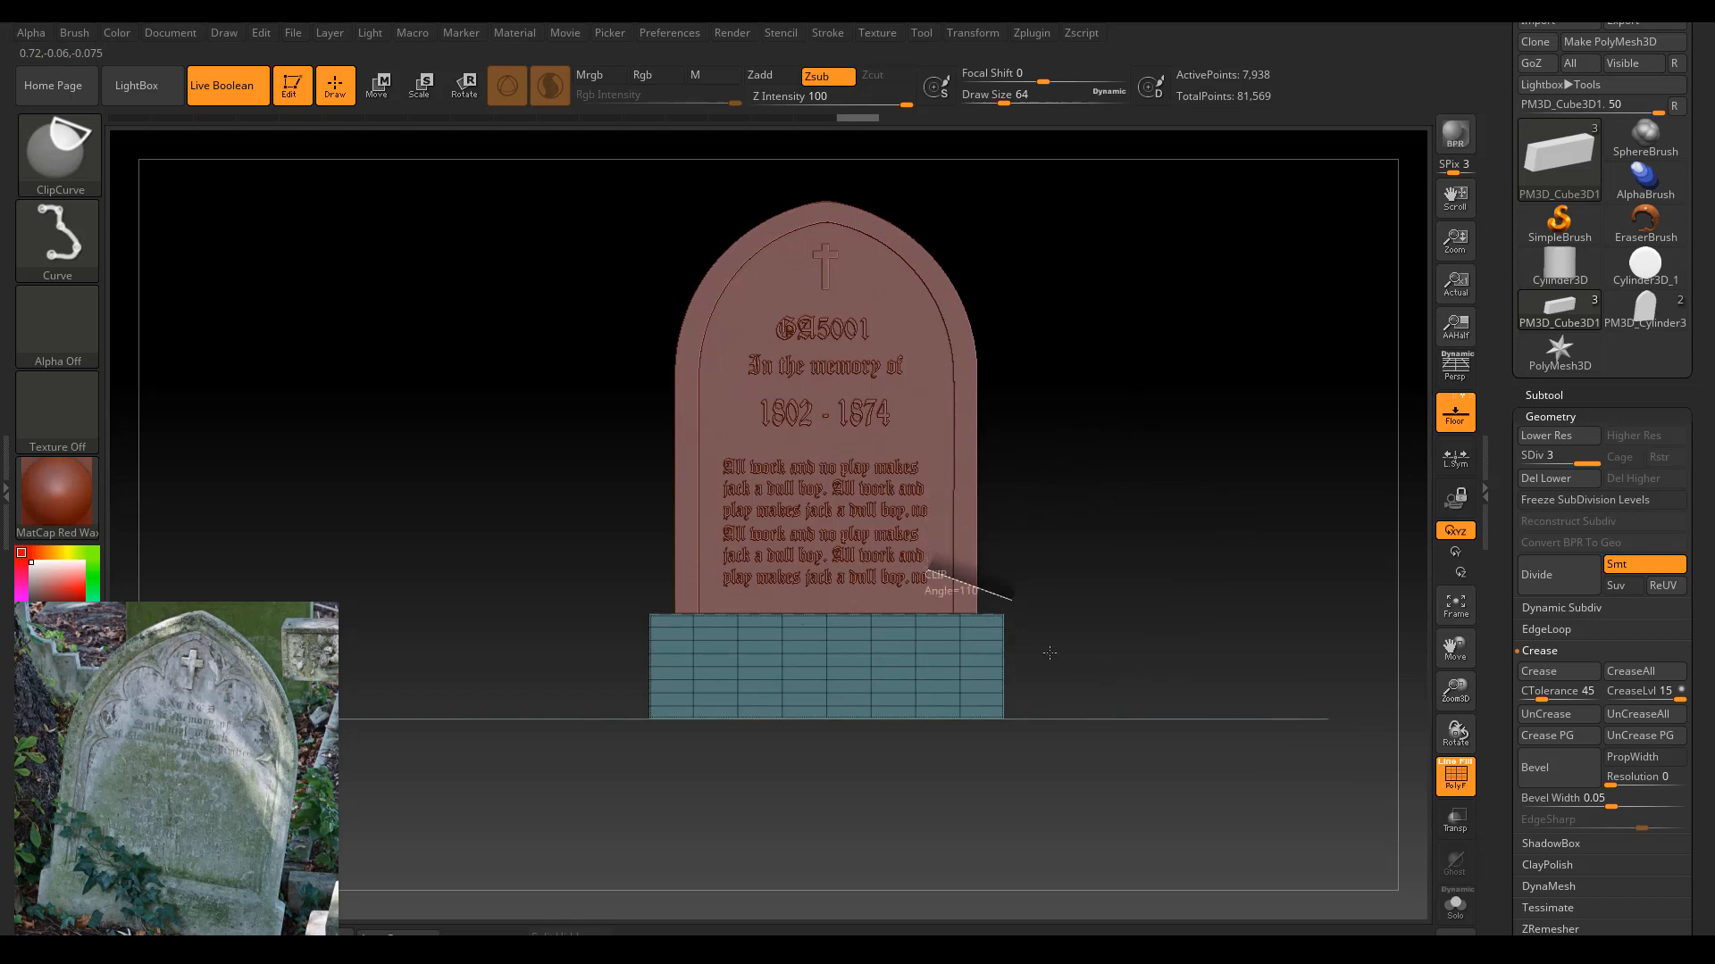
ctrl+shift+drag(934, 623, 1067, 658)
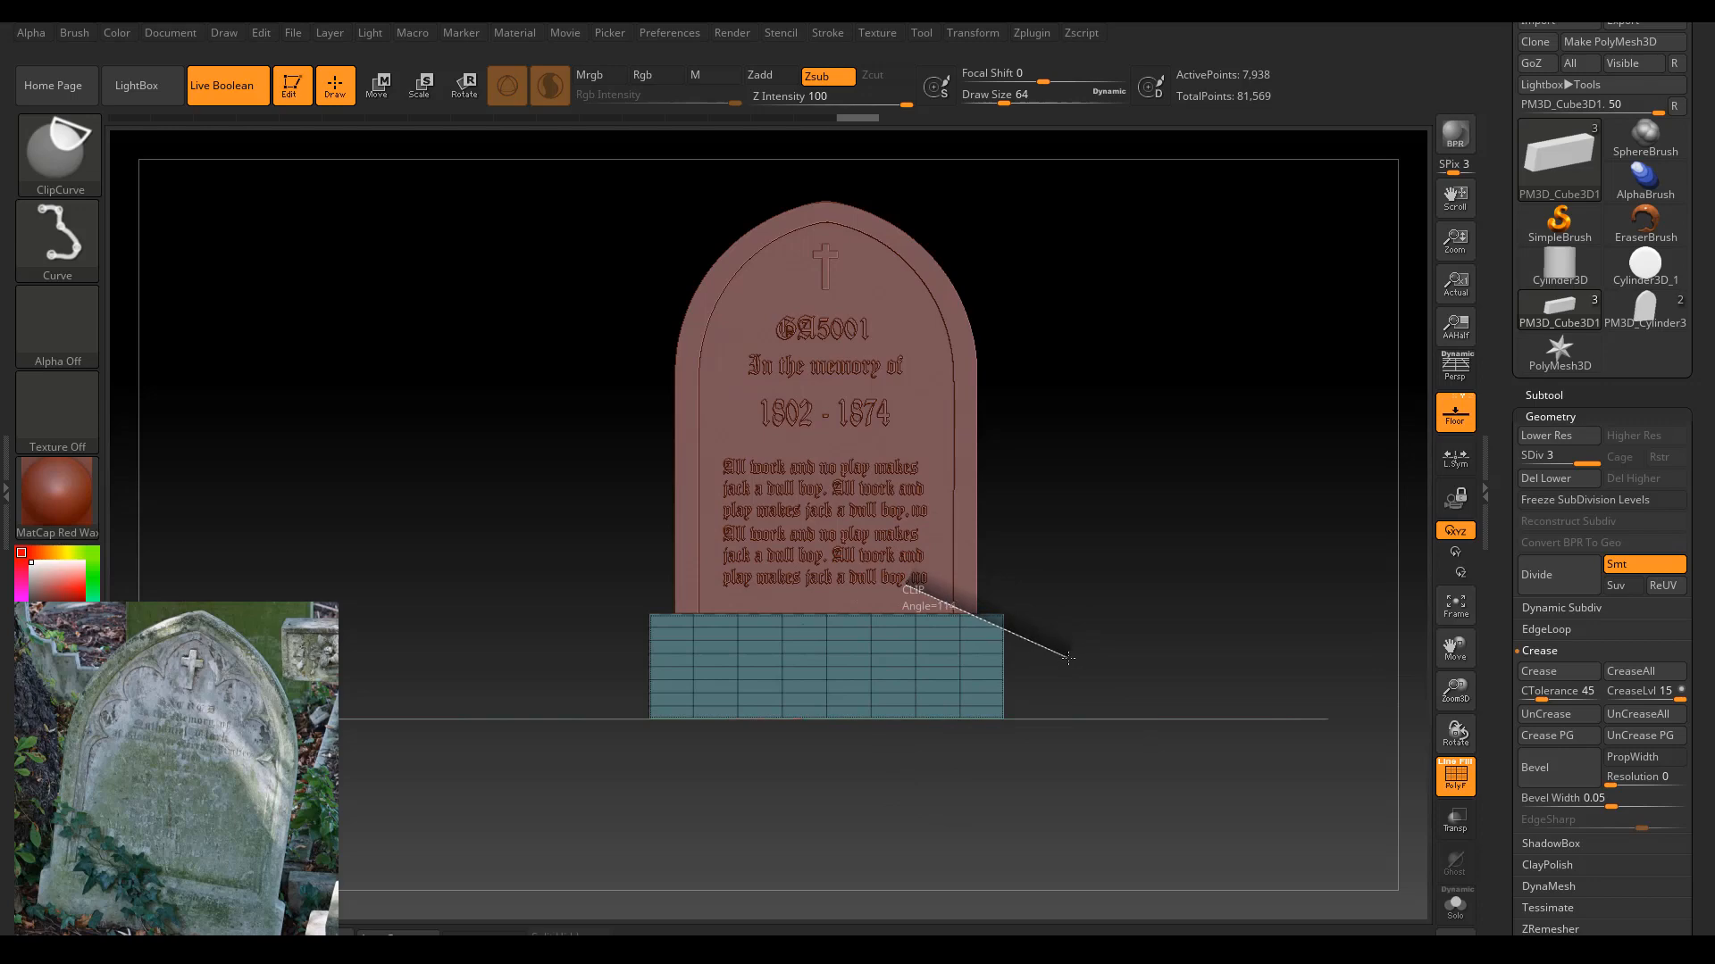
ctrl+shift+drag(1071, 658, 1075, 651)
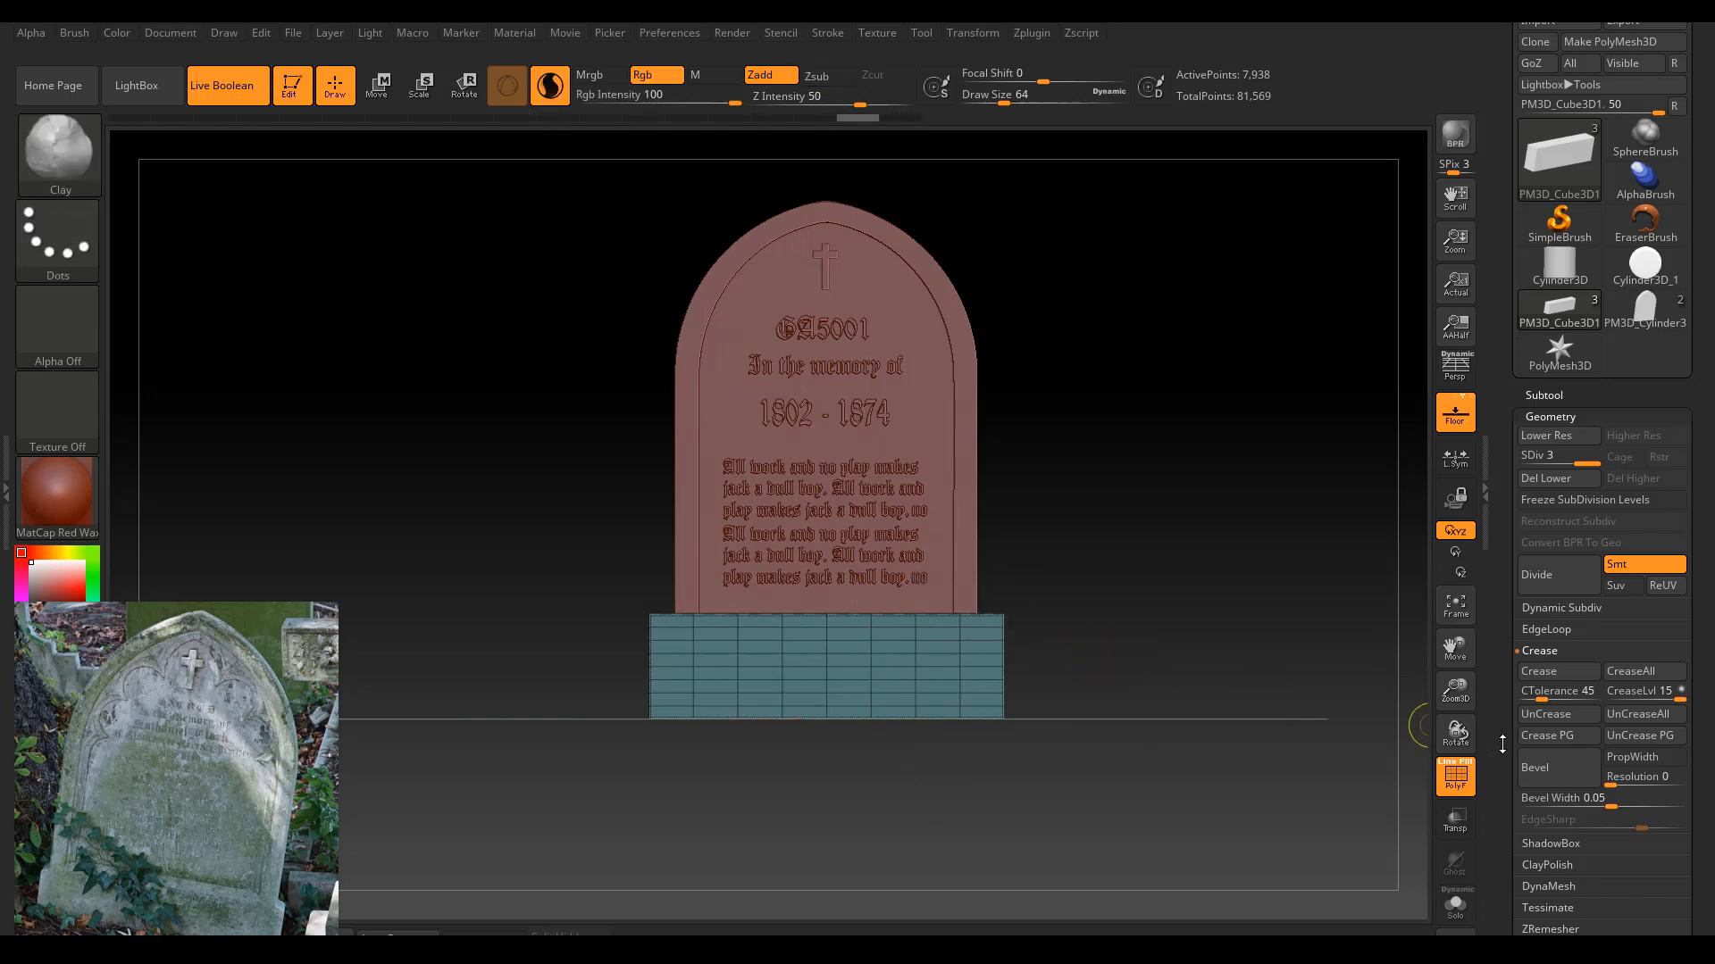
Clip the base block's top right corner into a shallow slope starting at the gravestone's side edge.
drag(1456, 697, 1424, 753)
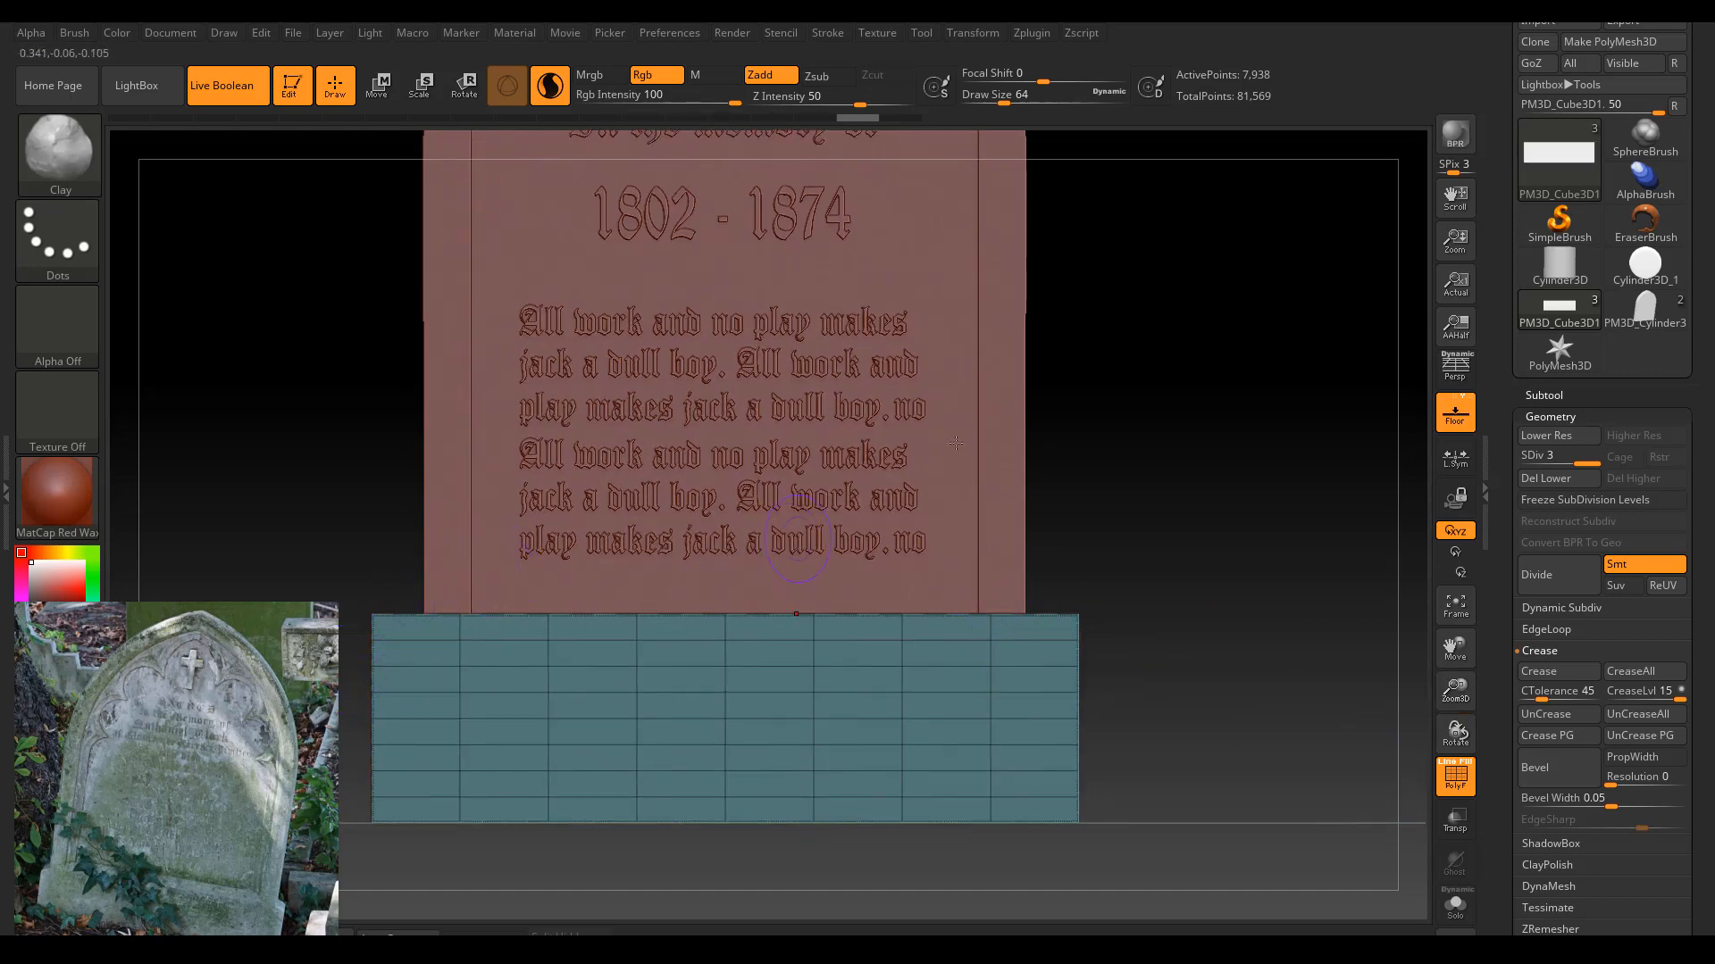
key(ctrl)
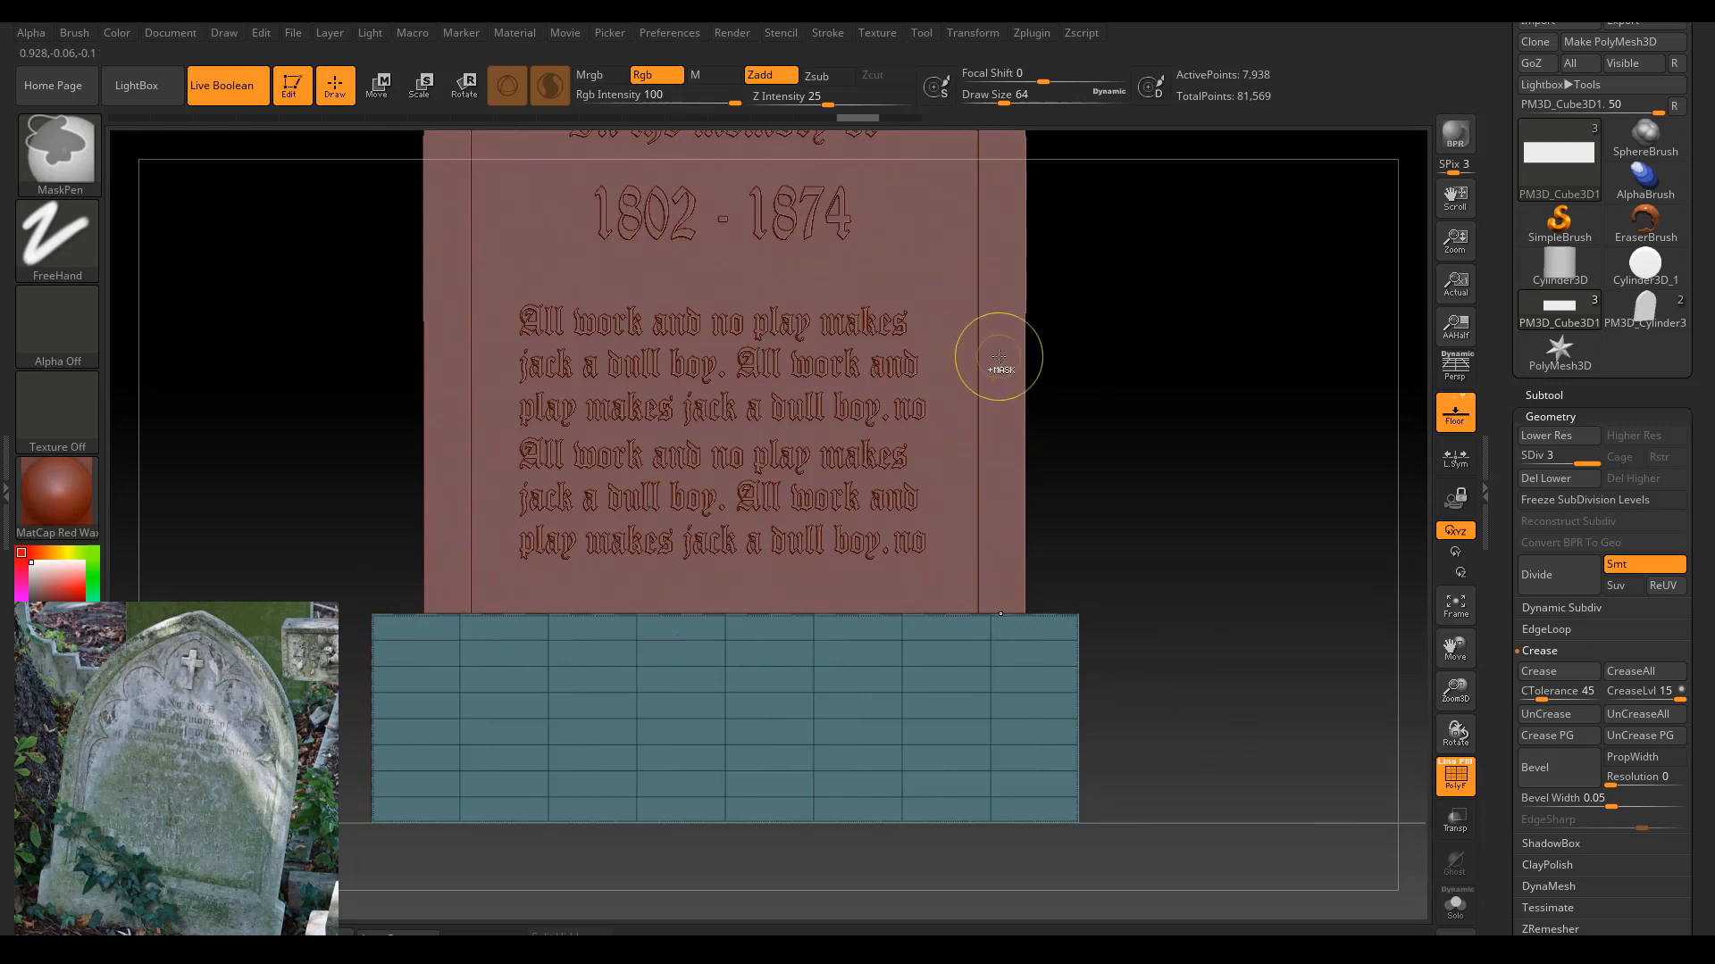
key(ctrl+shift)
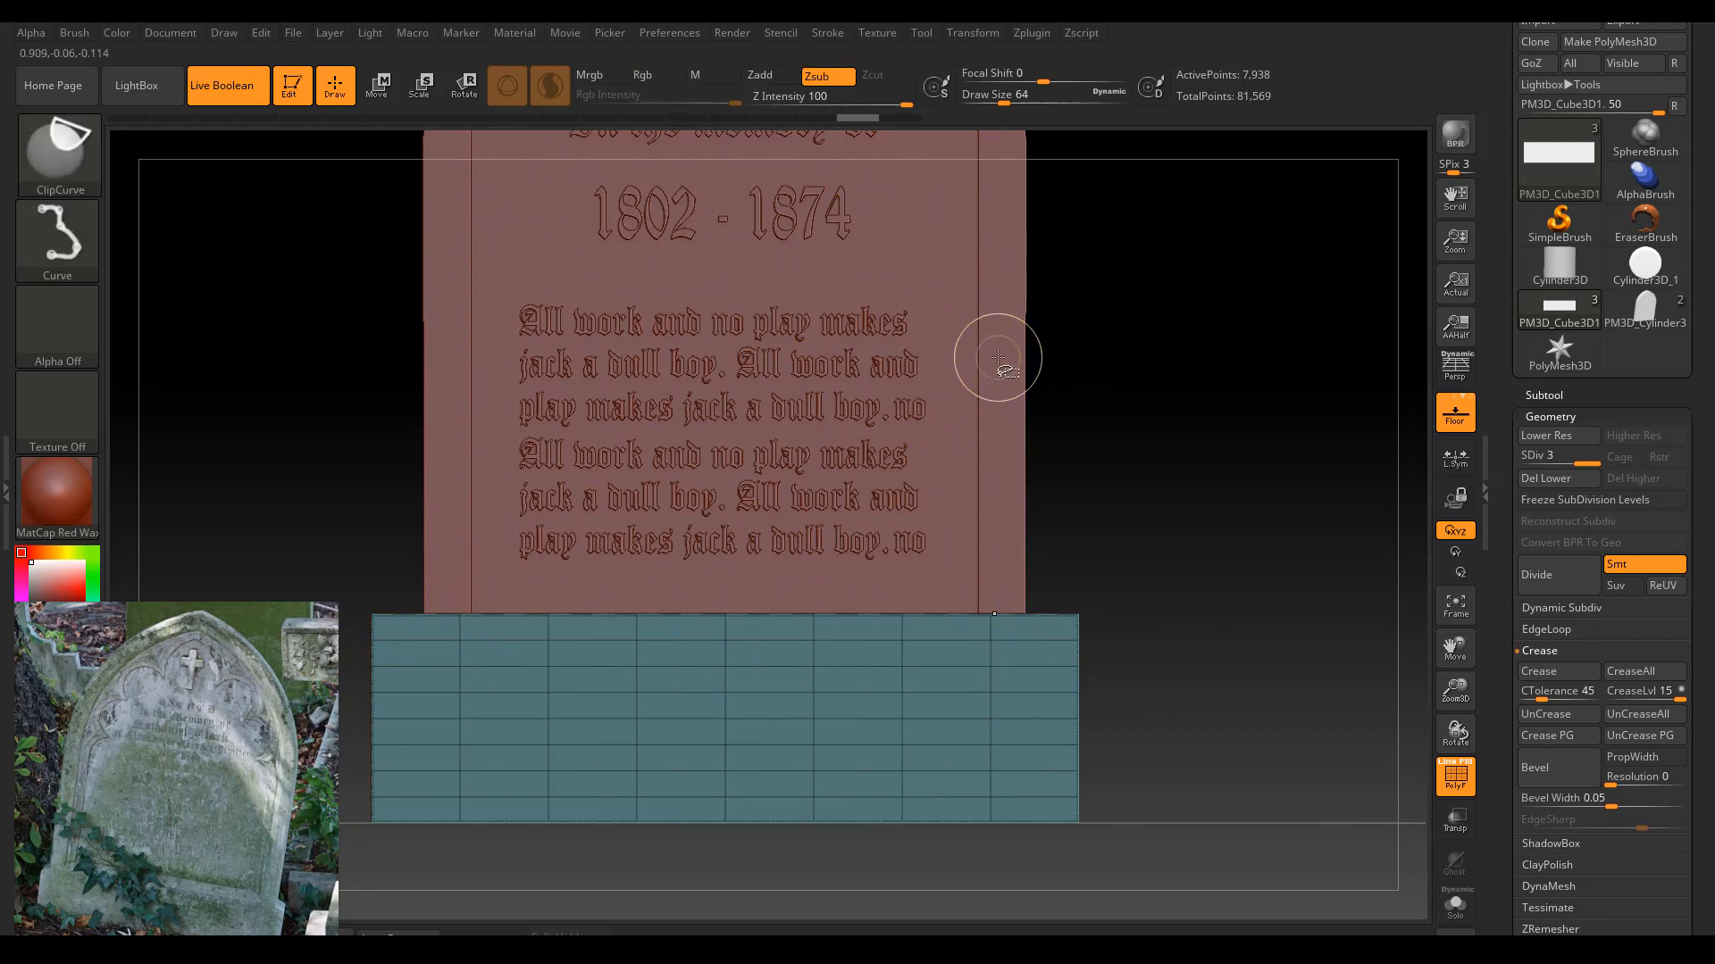
click(974, 34)
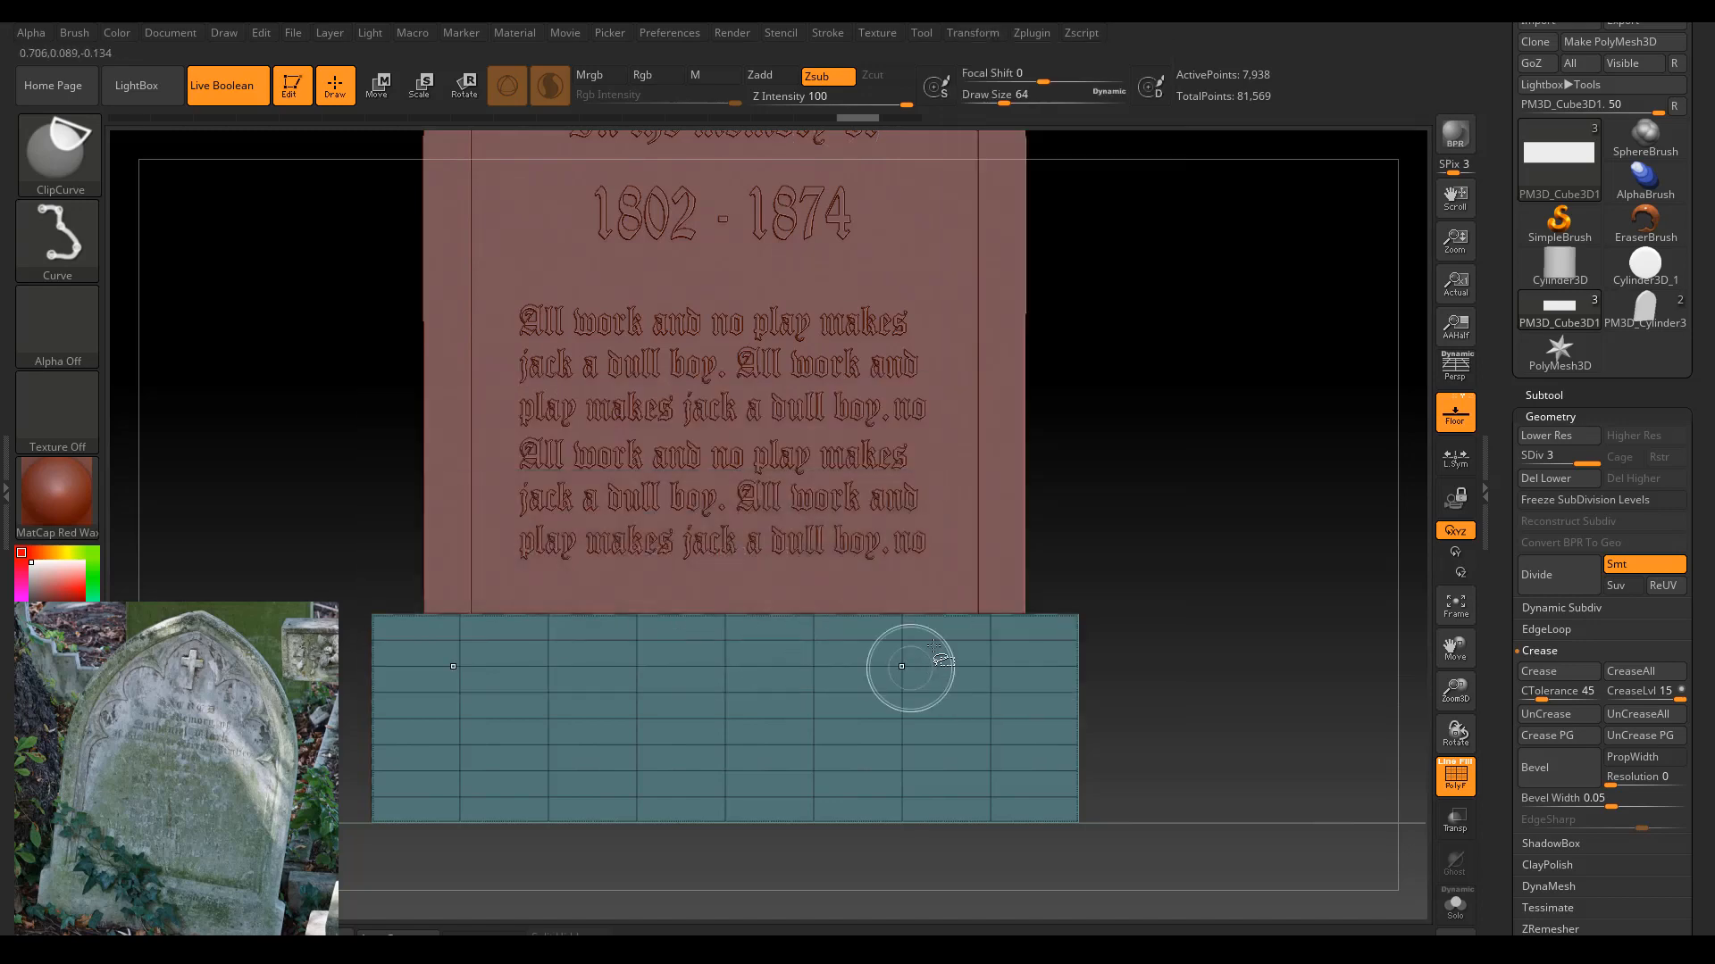
mouse_move(1025, 606)
ctrl+shift+mouse_down()
mouse_move(1155, 758)
mouse_move(1129, 764)
mouse_move(1170, 656)
mouse_move(1200, 650)
mouse_move(1183, 679)
ctrl+shift+mouse_up()
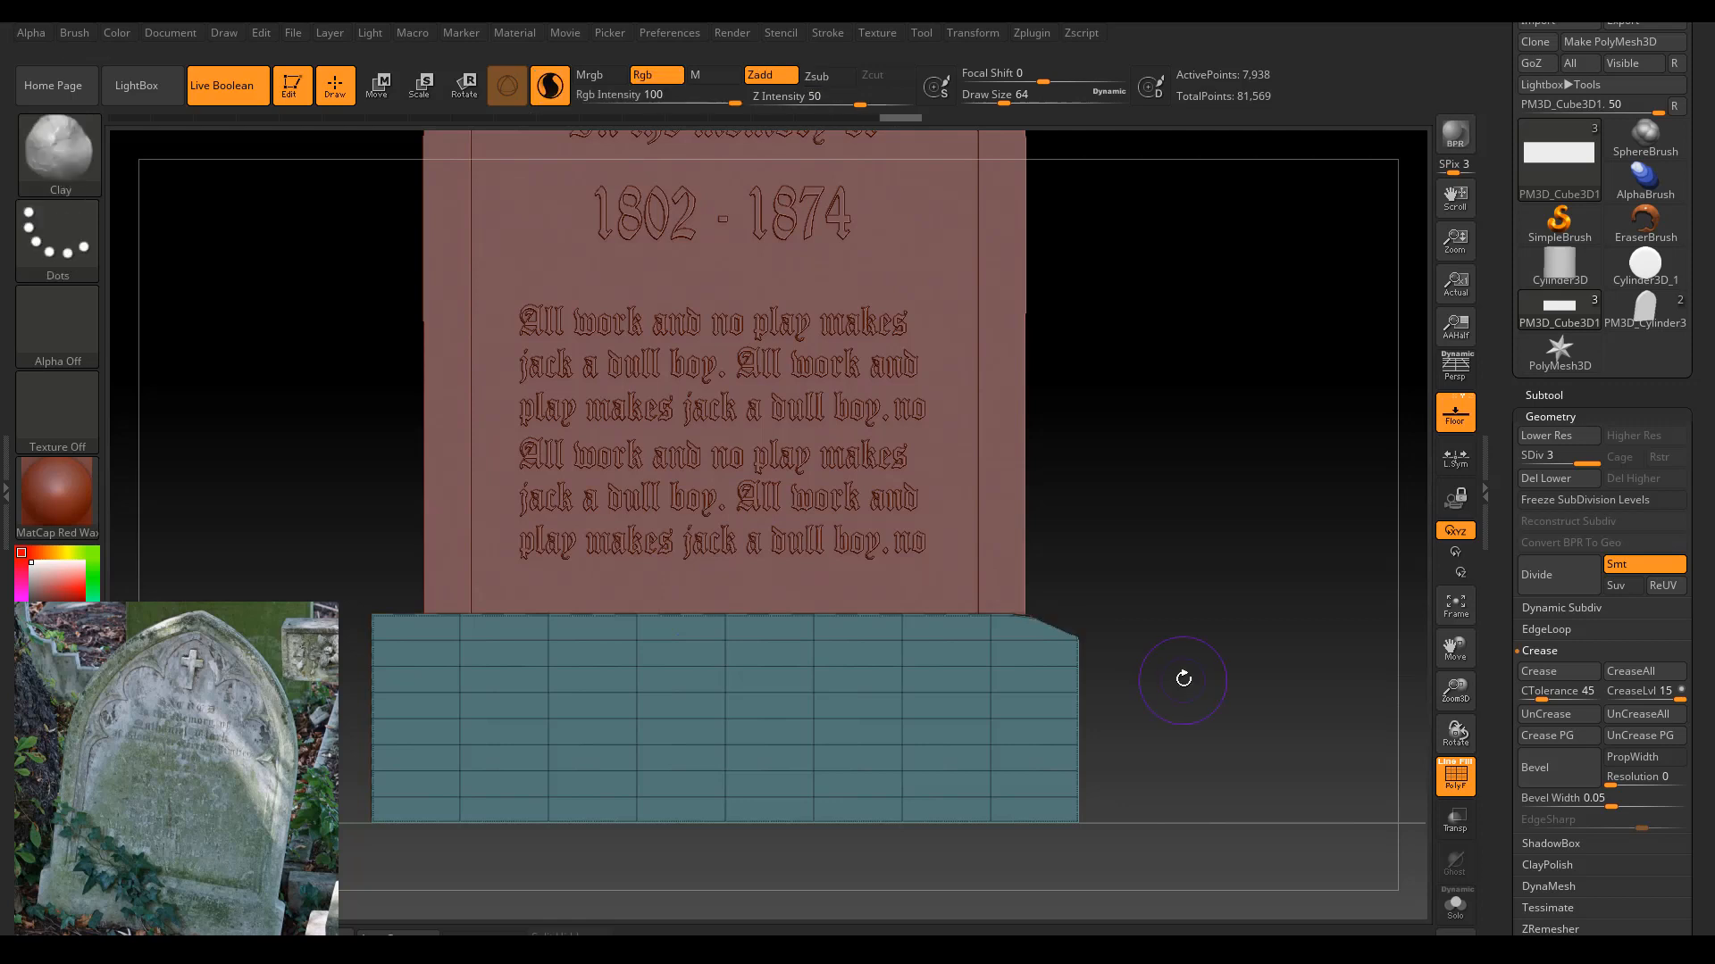
Clip the base block's top left corner into a slope mirroring the one on the opposite side.
key(ctrl)
click(956, 32)
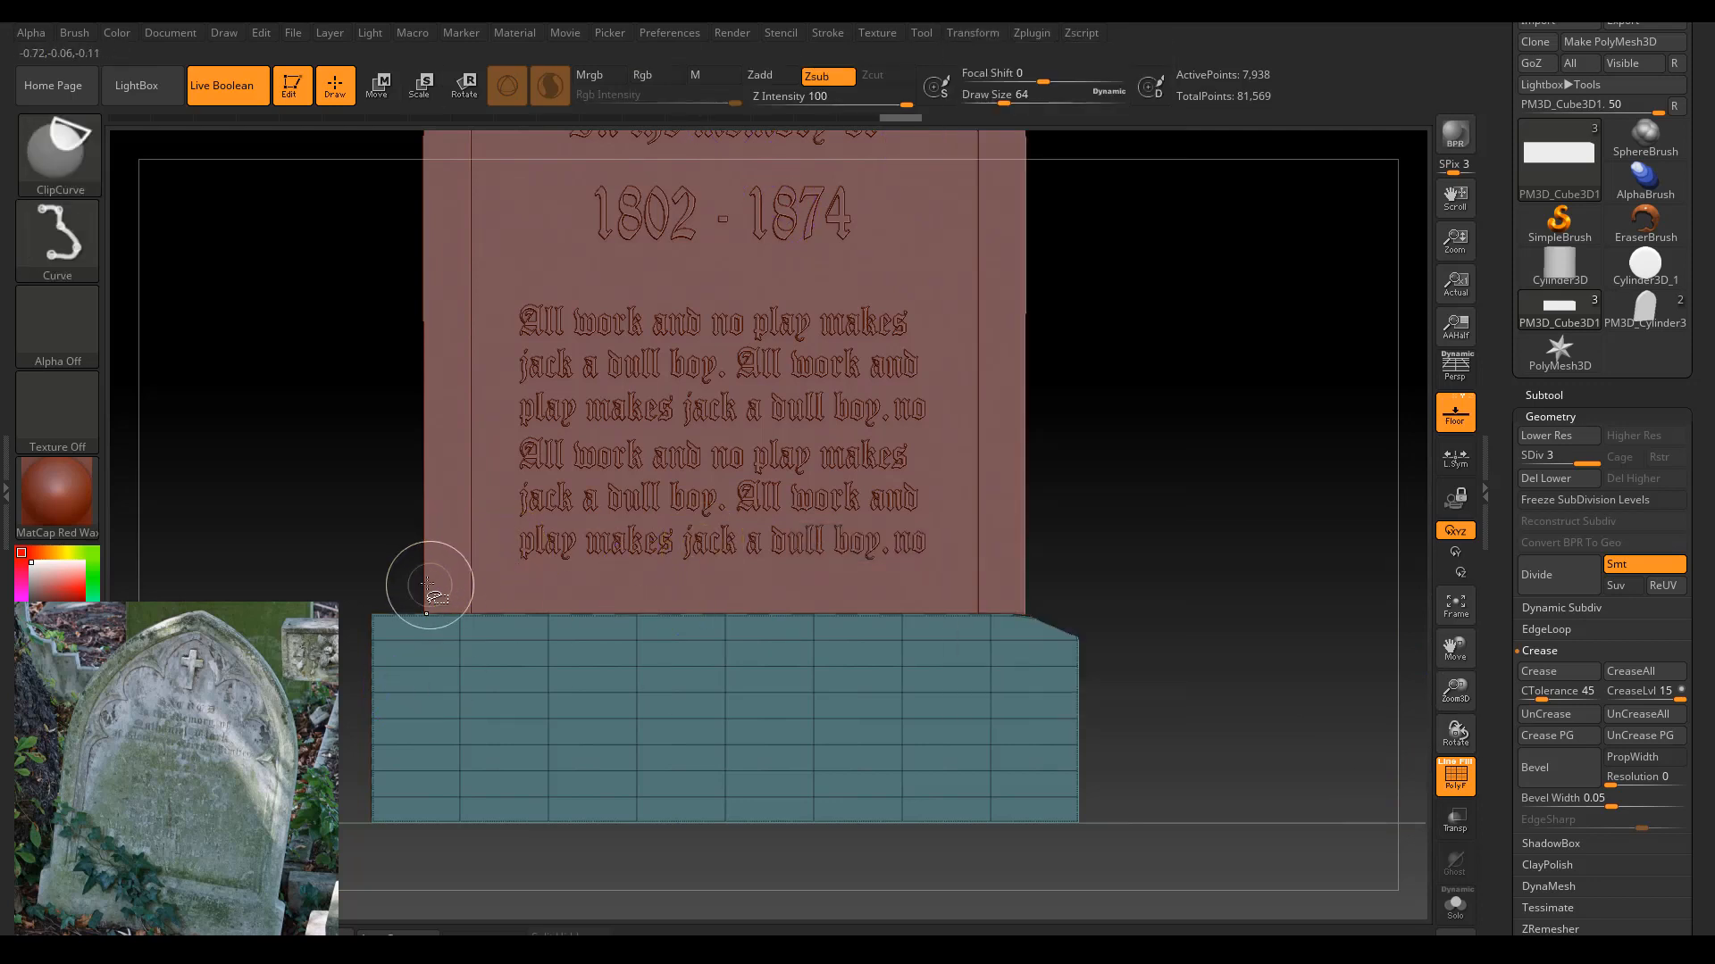
mouse_move(384, 625)
ctrl+shift+mouse_down()
mouse_move(705, 329)
mouse_move(520, 539)
mouse_move(532, 496)
mouse_move(549, 522)
mouse_move(559, 497)
mouse_move(541, 527)
mouse_move(613, 507)
ctrl+shift+mouse_up()
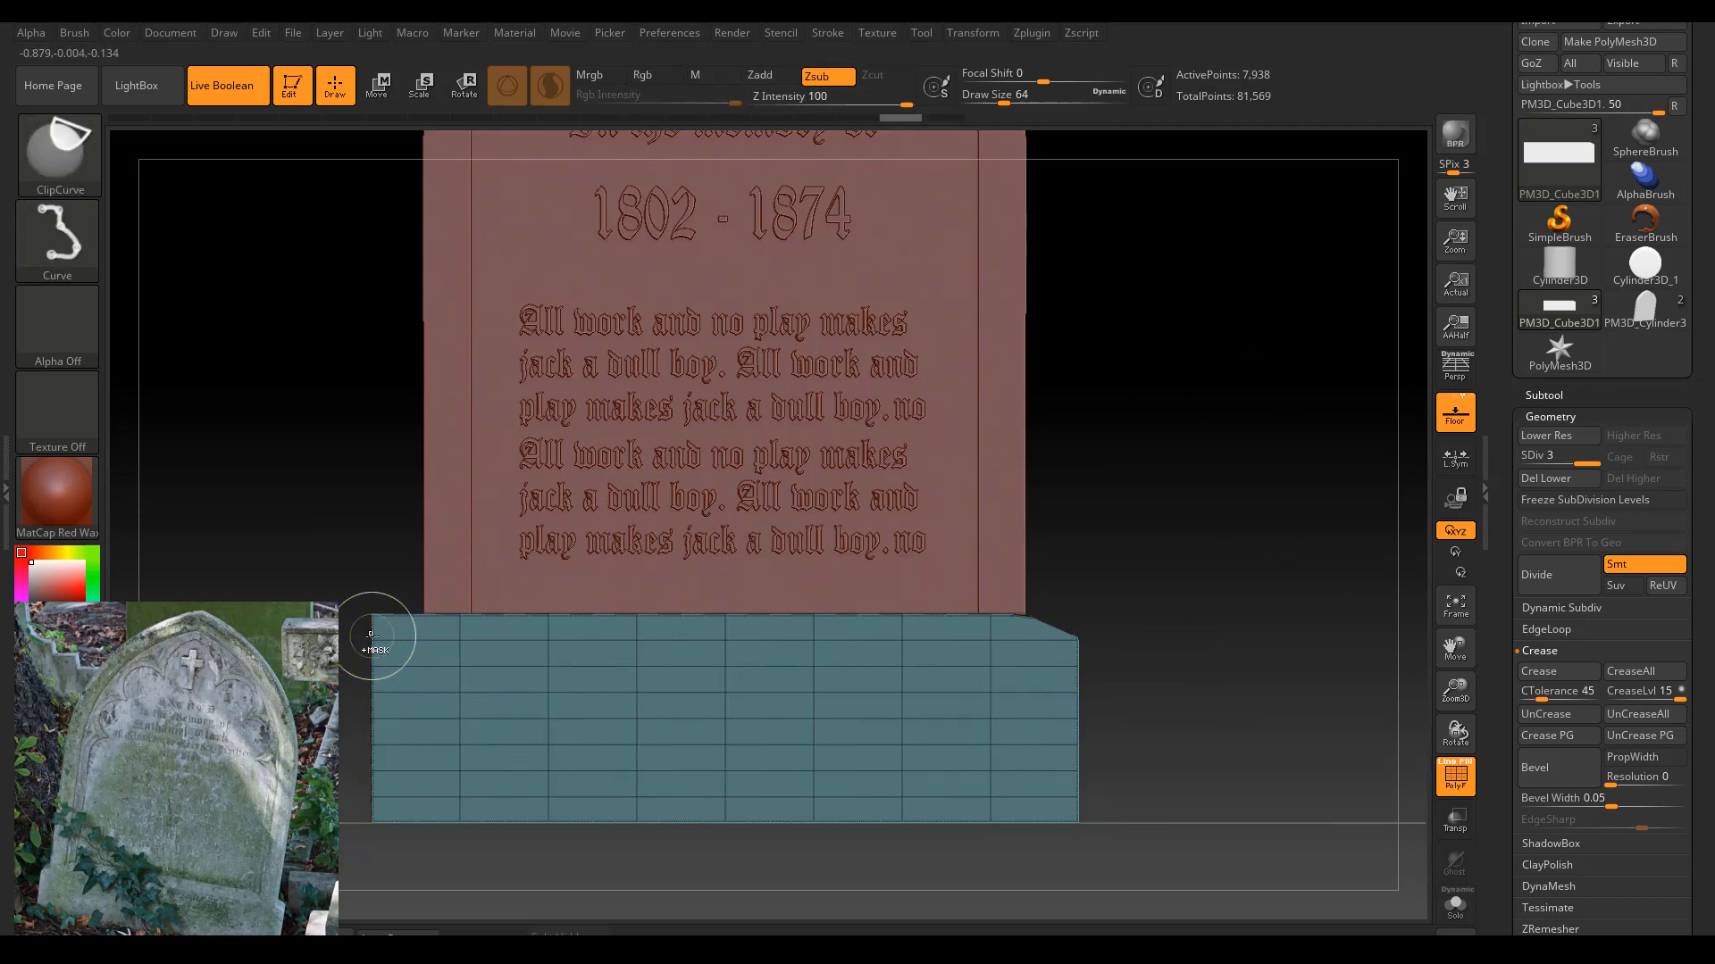
mouse_move(355, 623)
ctrl+shift+mouse_down()
mouse_move(472, 581)
mouse_move(569, 576)
mouse_move(556, 570)
ctrl+shift+mouse_up()
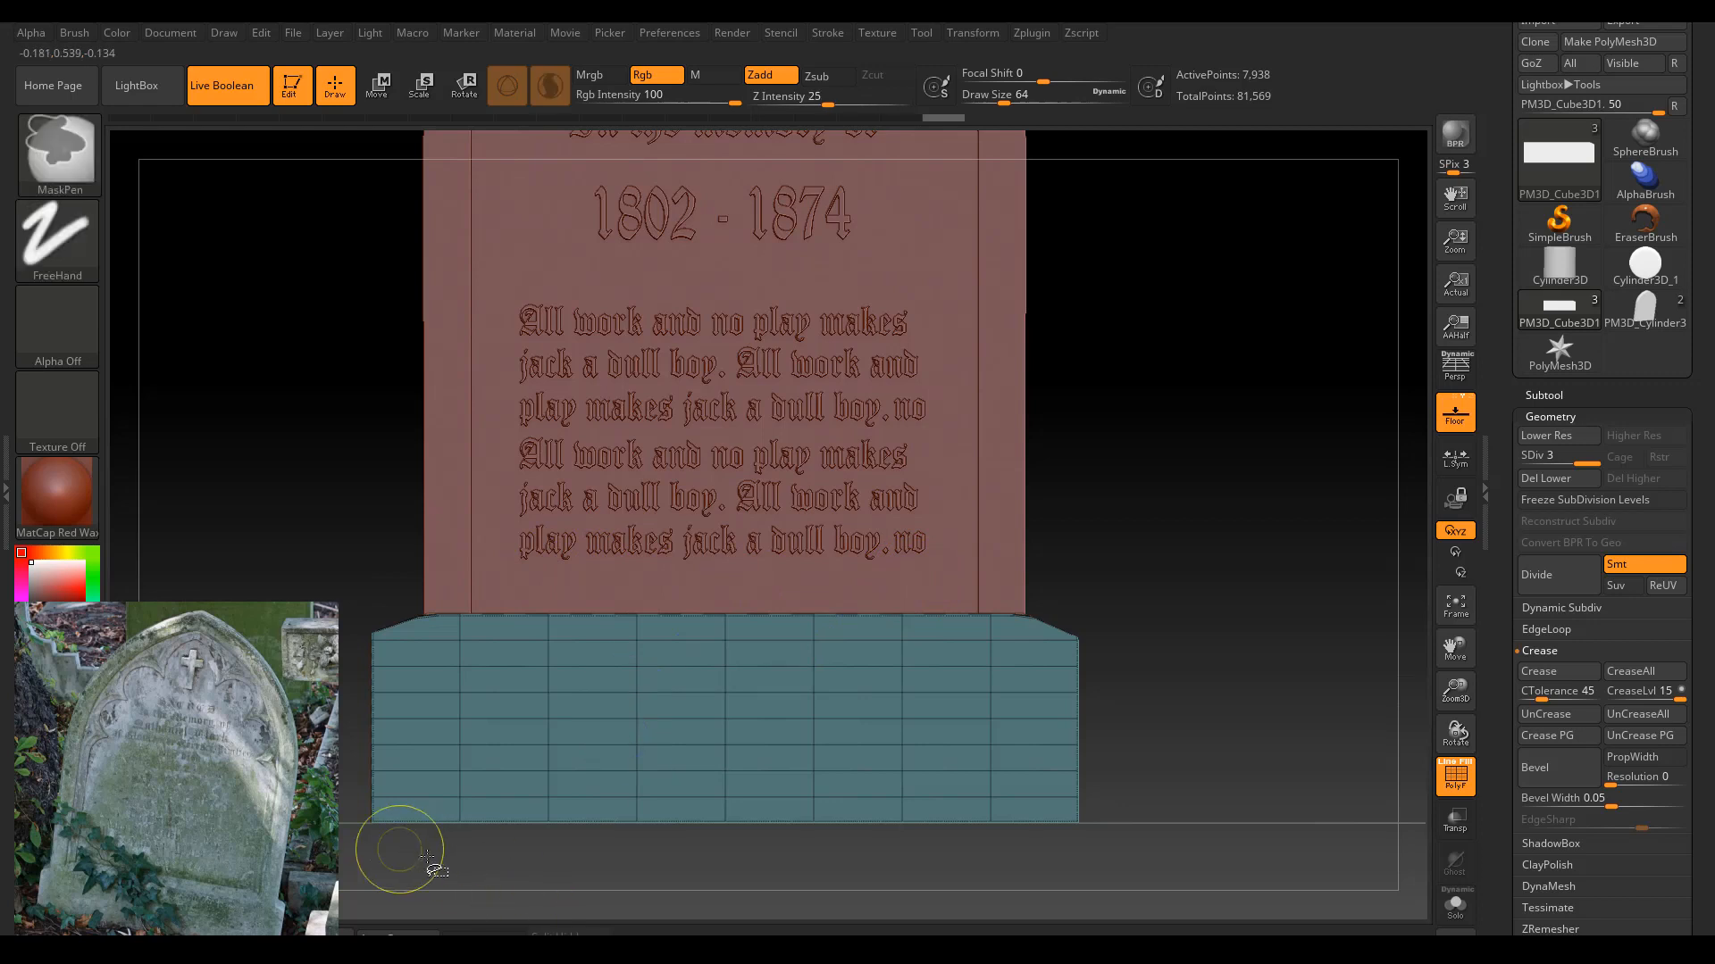
Try to trim a thin vertical strip off the base block's left side and clip its top left corner again.
mouse_move(375, 851)
ctrl+shift+mouse_down()
mouse_move(357, 435)
mouse_move(375, 436)
ctrl+shift+mouse_up()
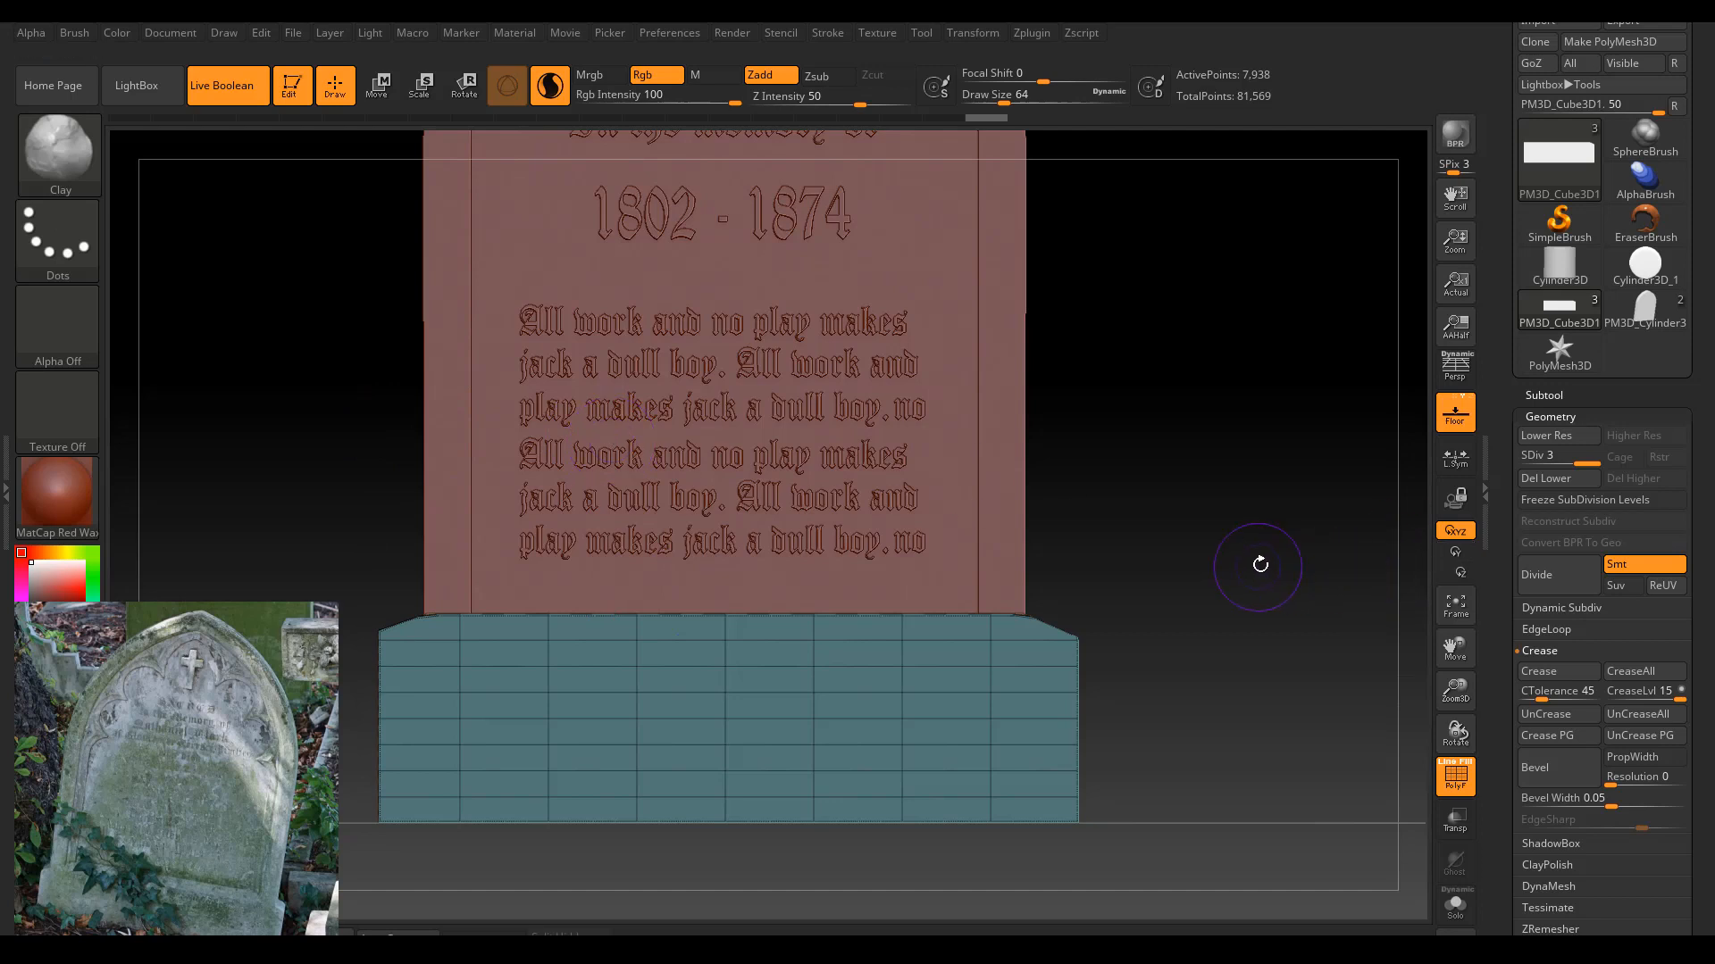
key(ctrl+shift)
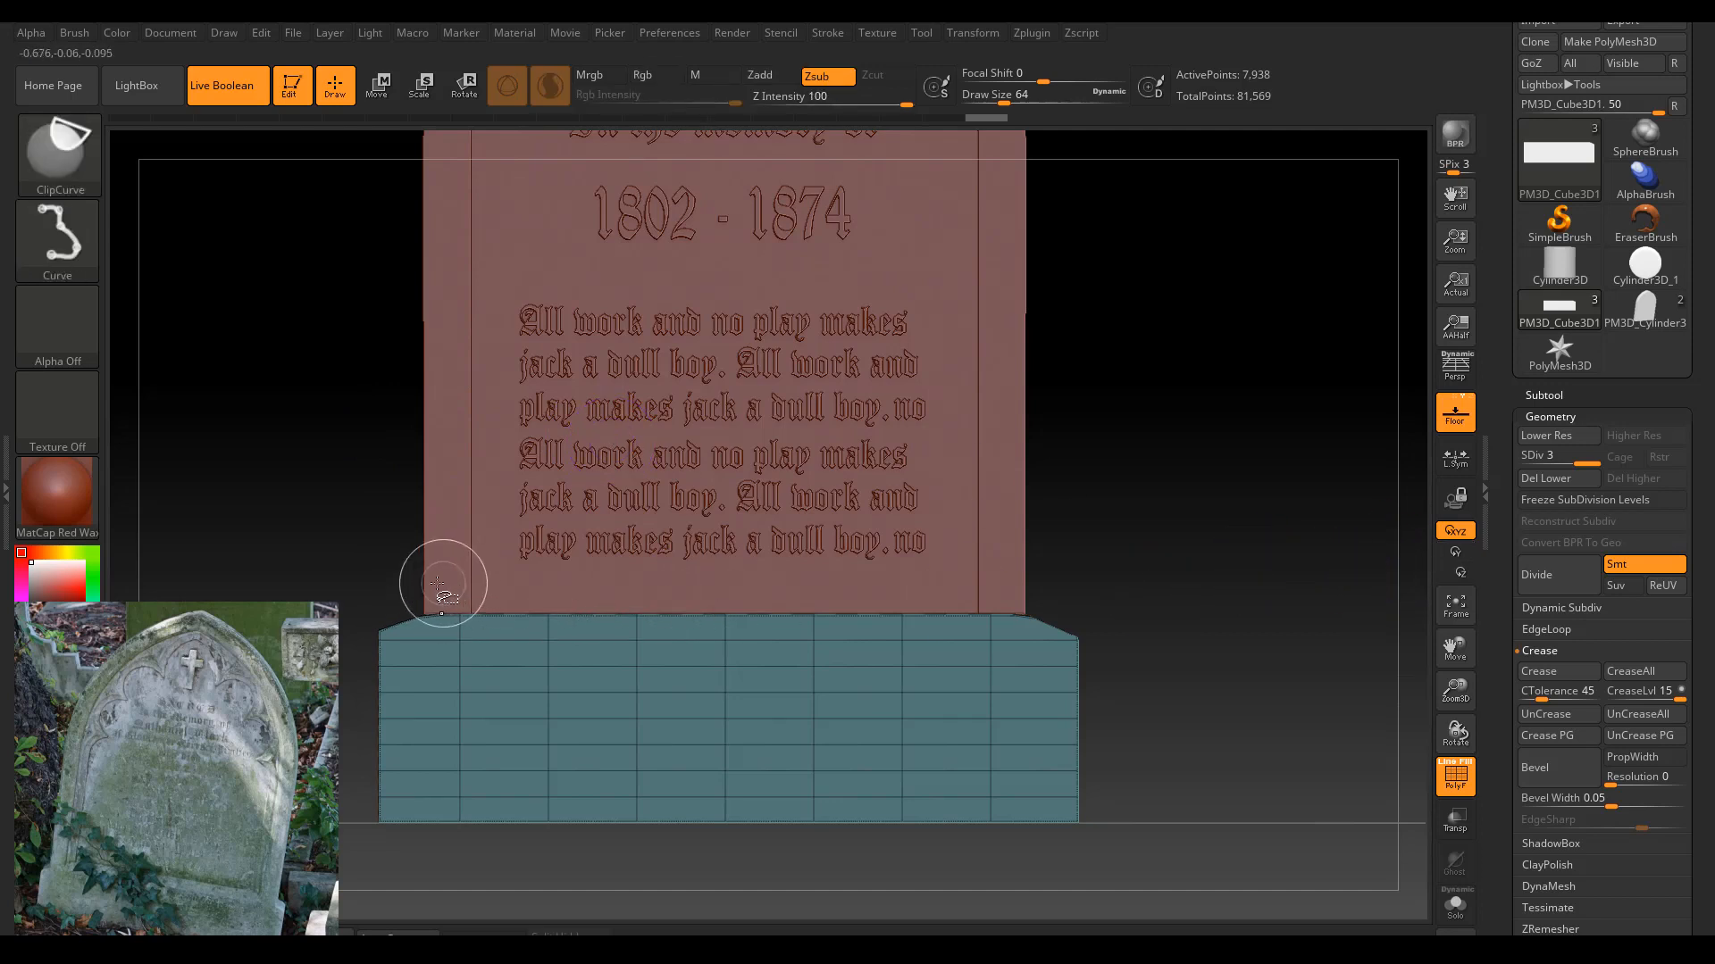
mouse_move(354, 643)
ctrl+shift+mouse_down()
mouse_move(473, 568)
mouse_move(496, 585)
ctrl+shift+mouse_up()
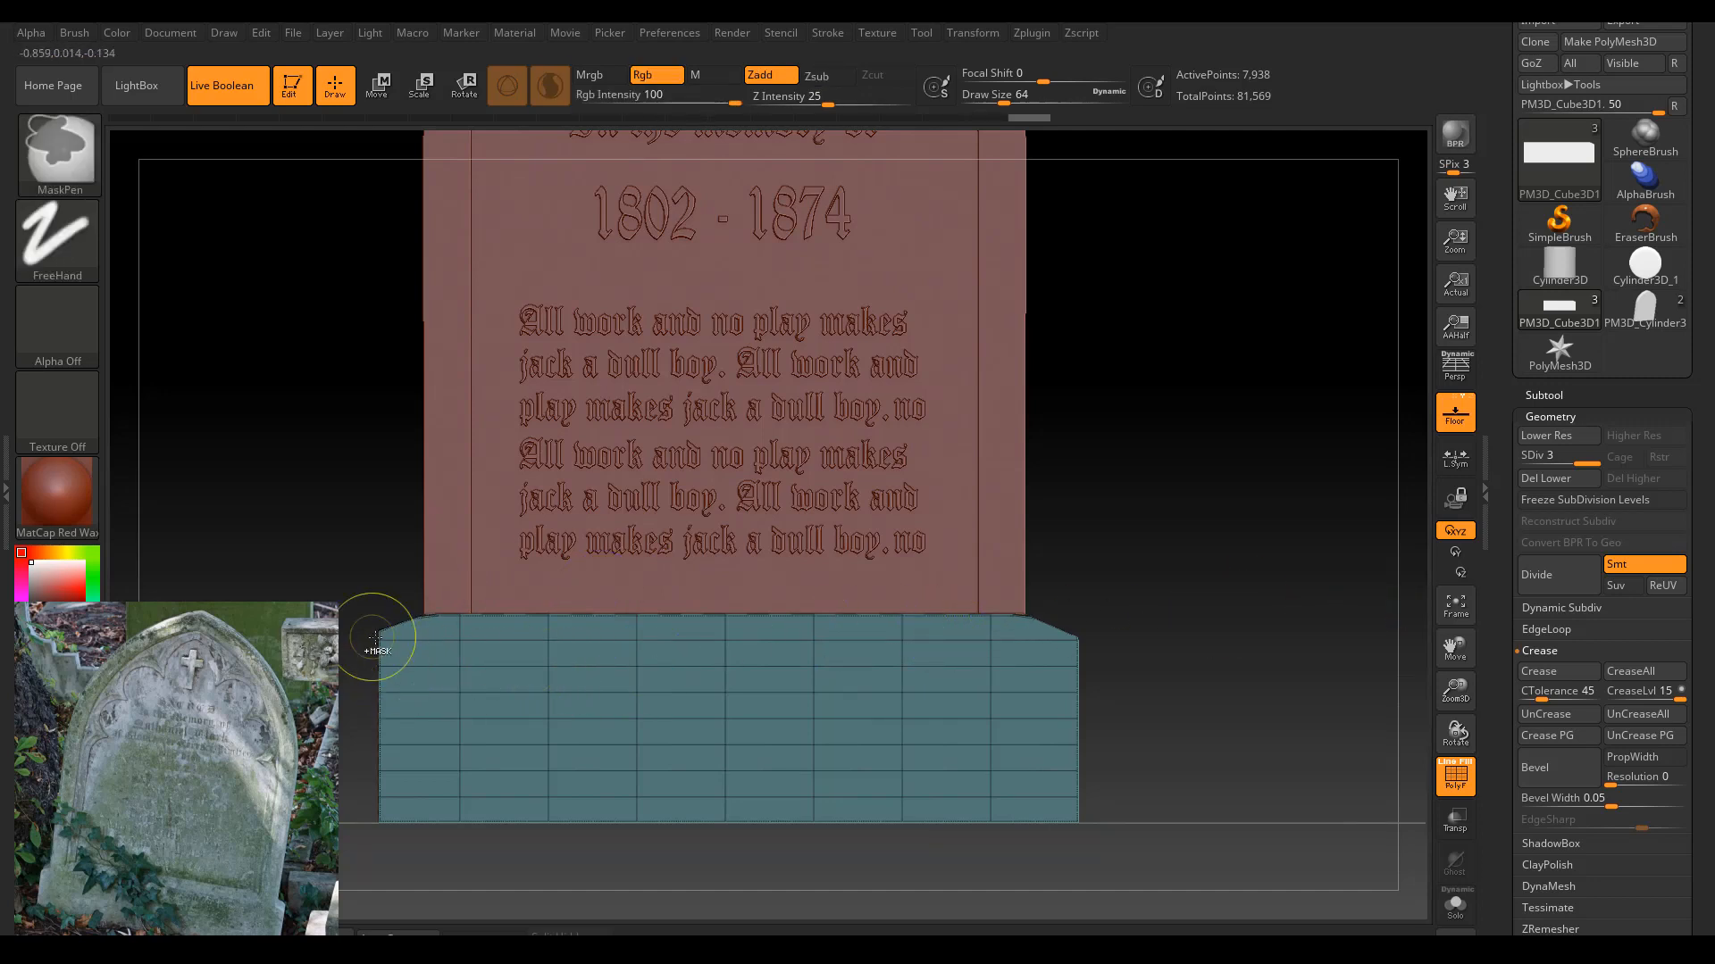
ctrl+shift+drag(374, 640, 494, 576)
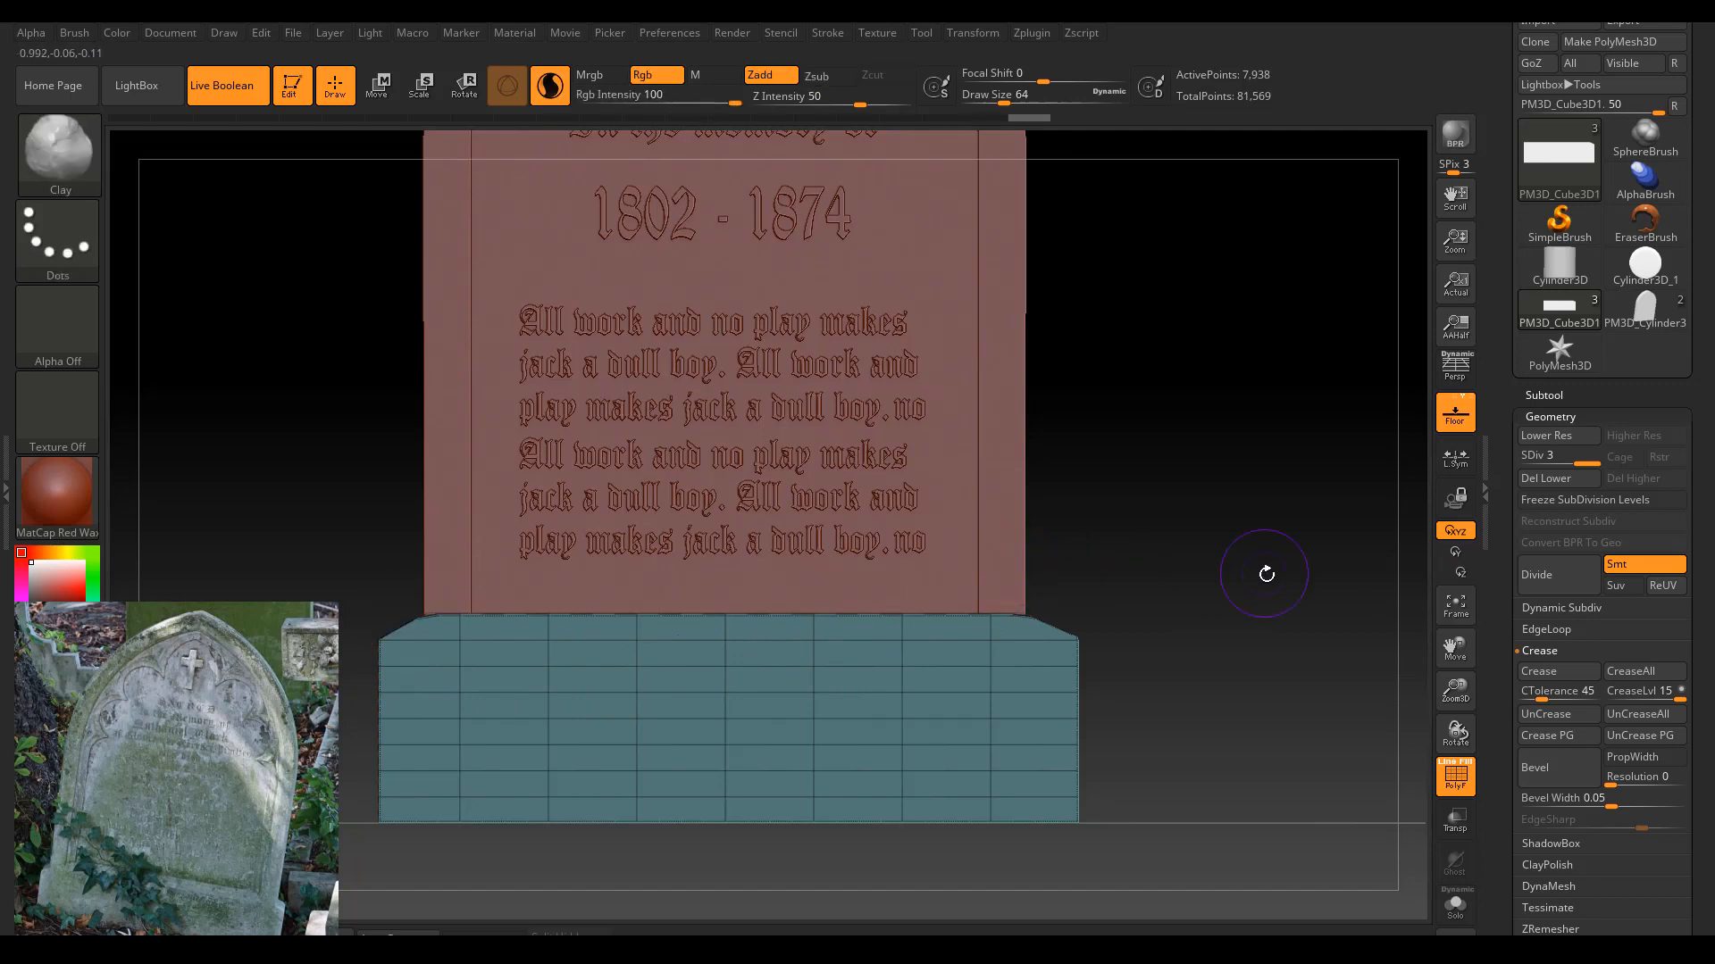
Undo the left side trim and clip the base block's top left corner lower to match the opposite slope.
key(ctrl)
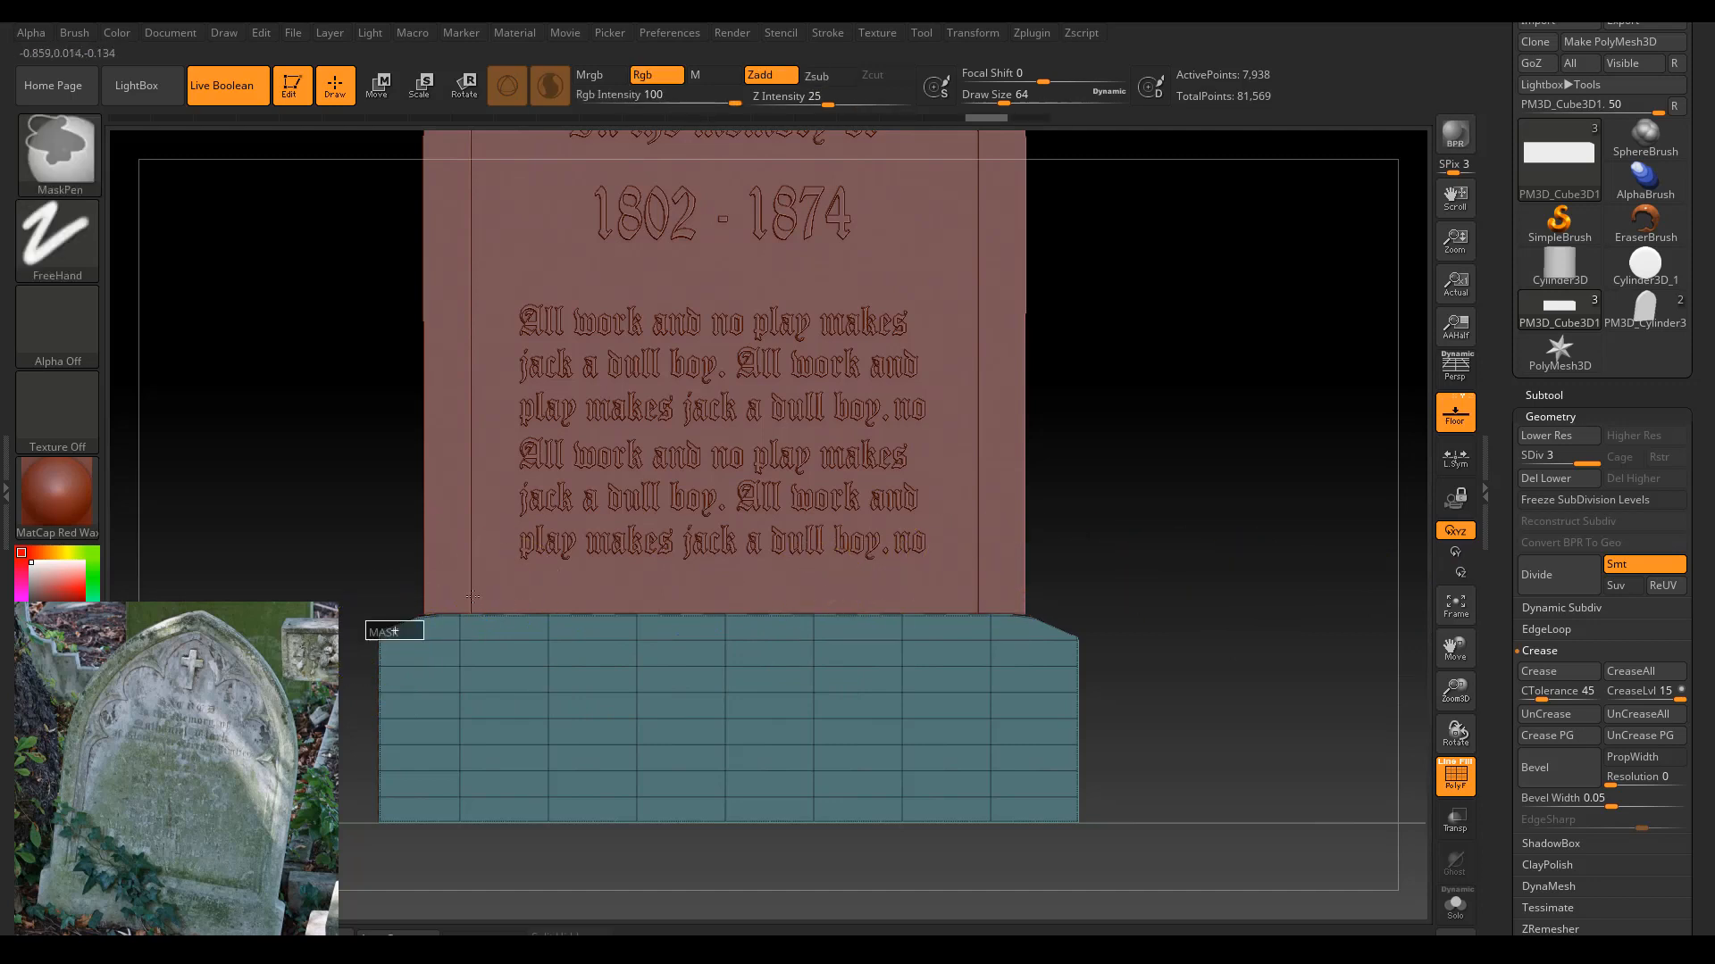
key(ctrl+shift)
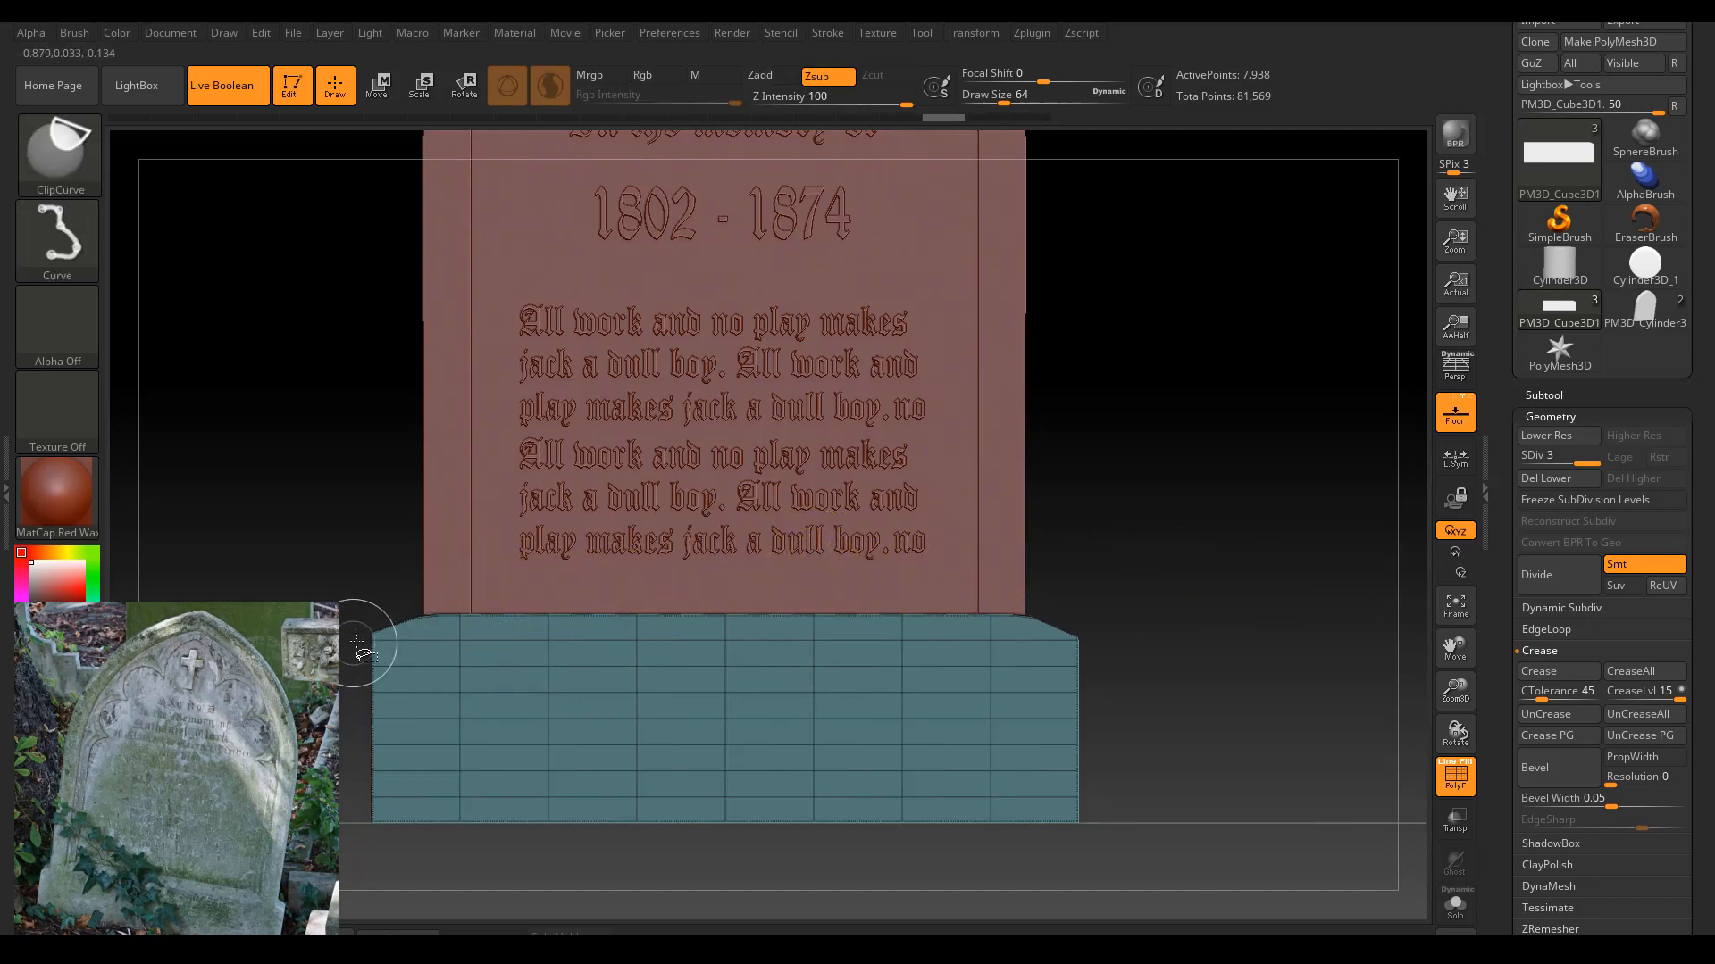
ctrl+shift+drag(359, 643, 492, 590)
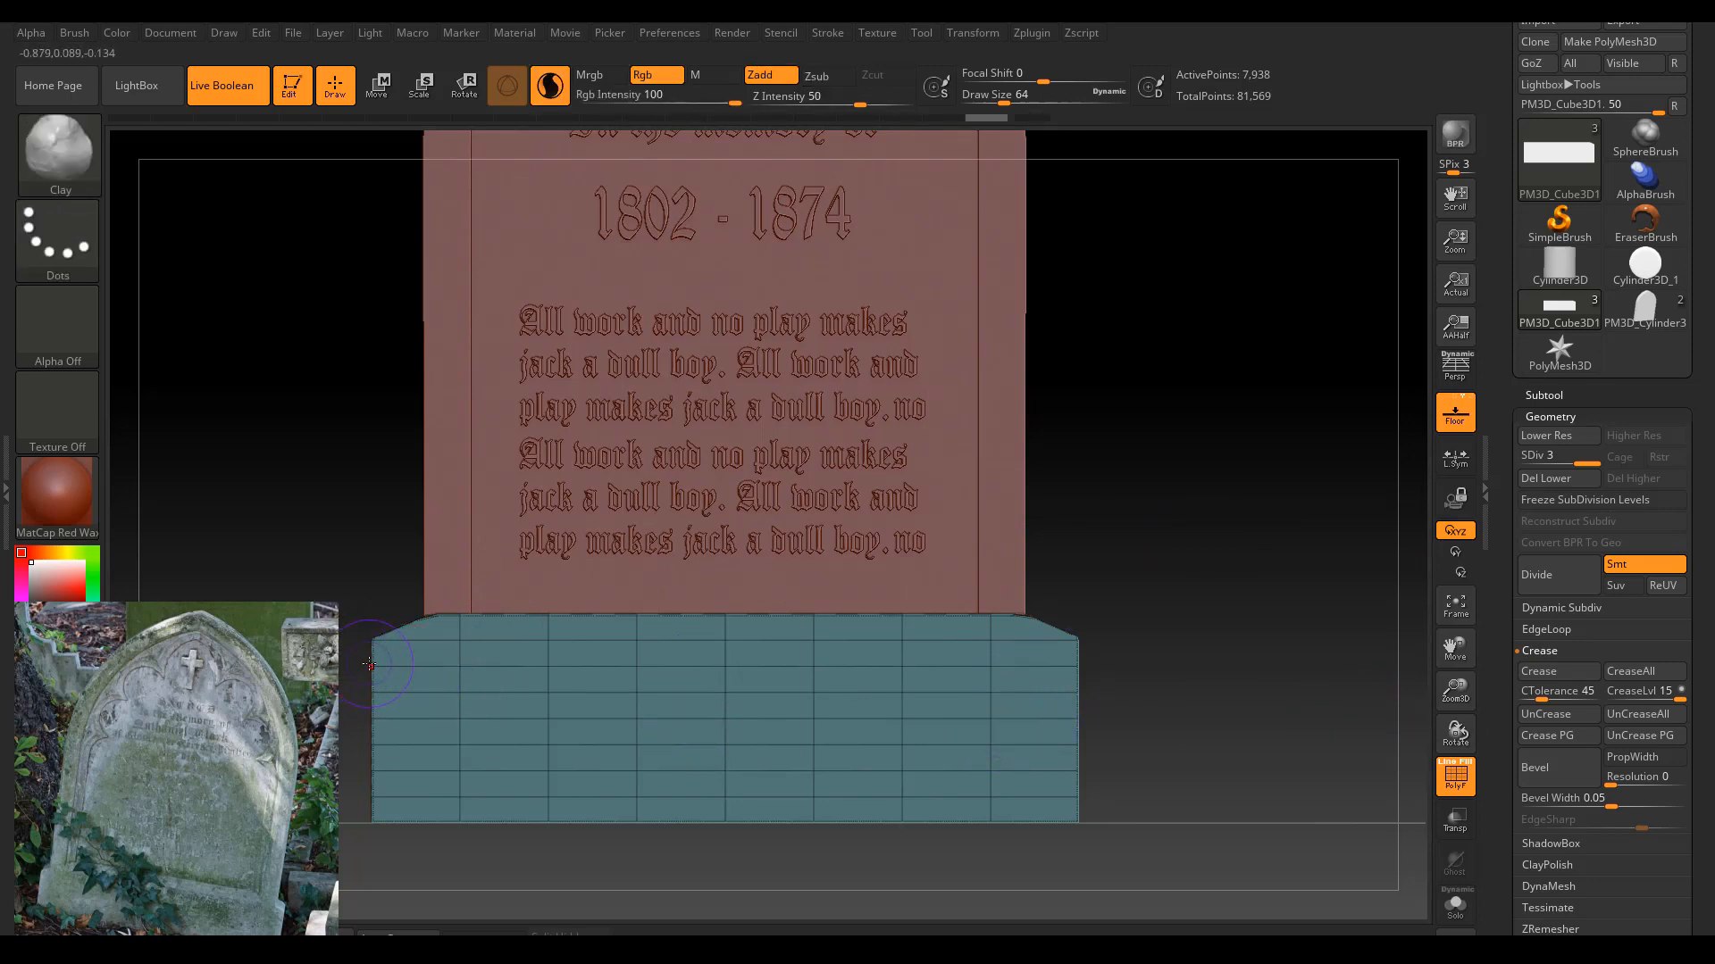
key(ctrl)
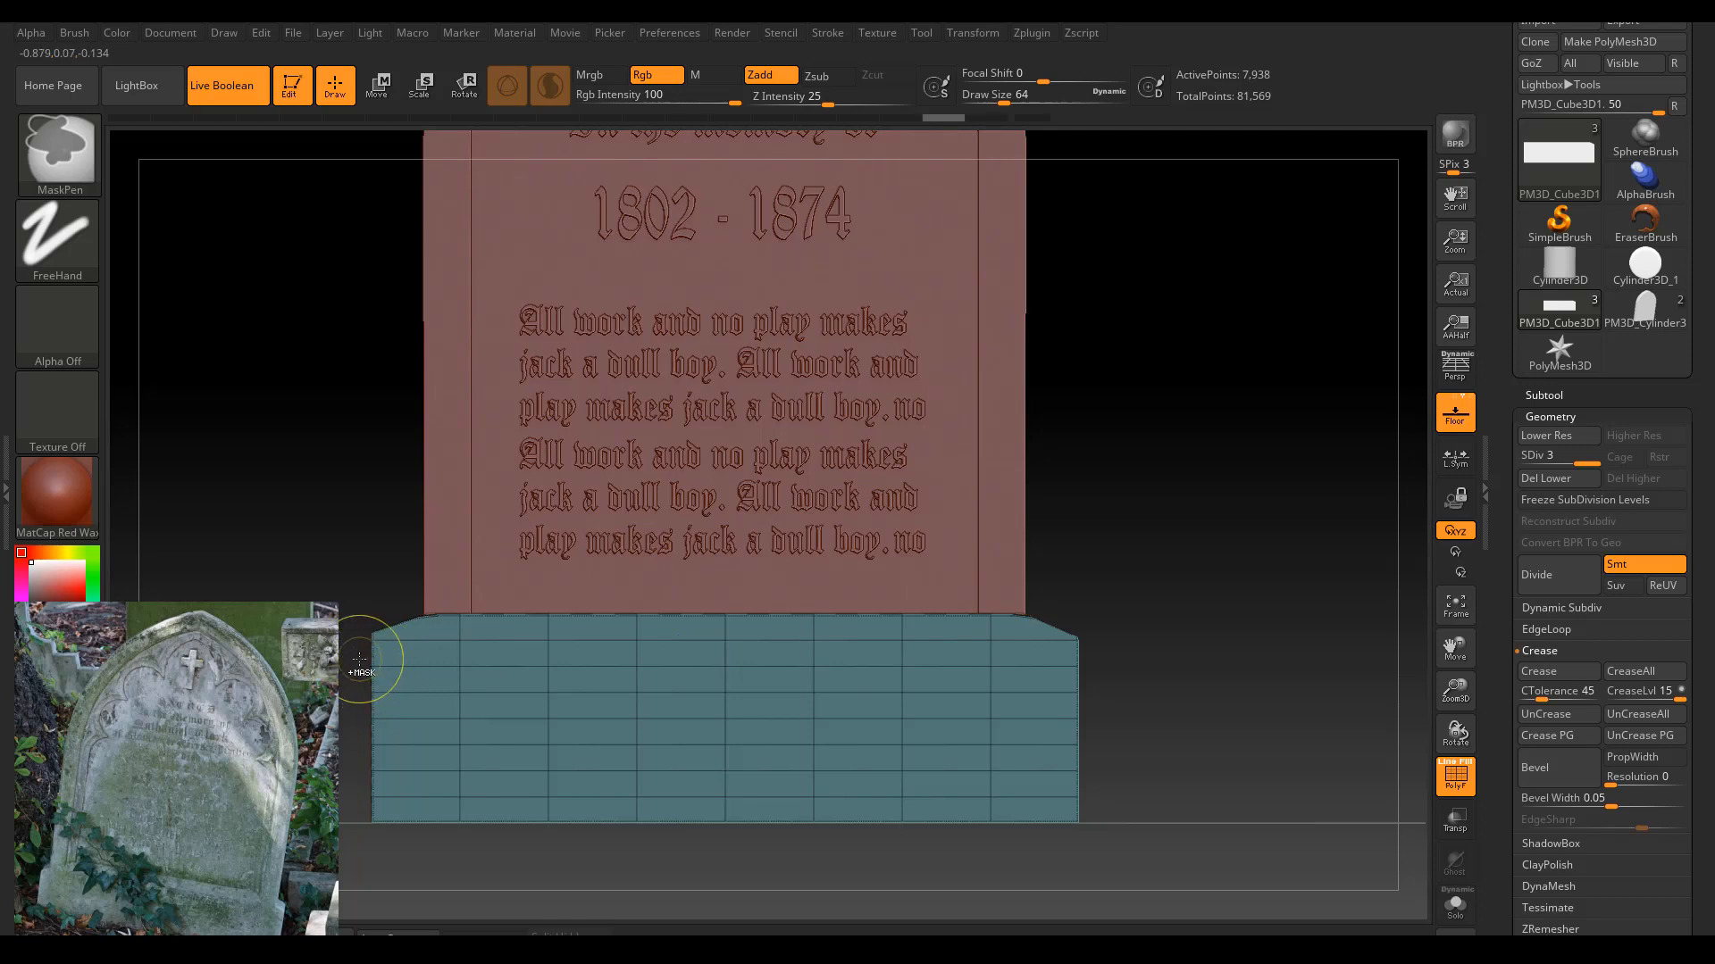
key(shift)
ctrl+shift+drag(354, 653, 453, 606)
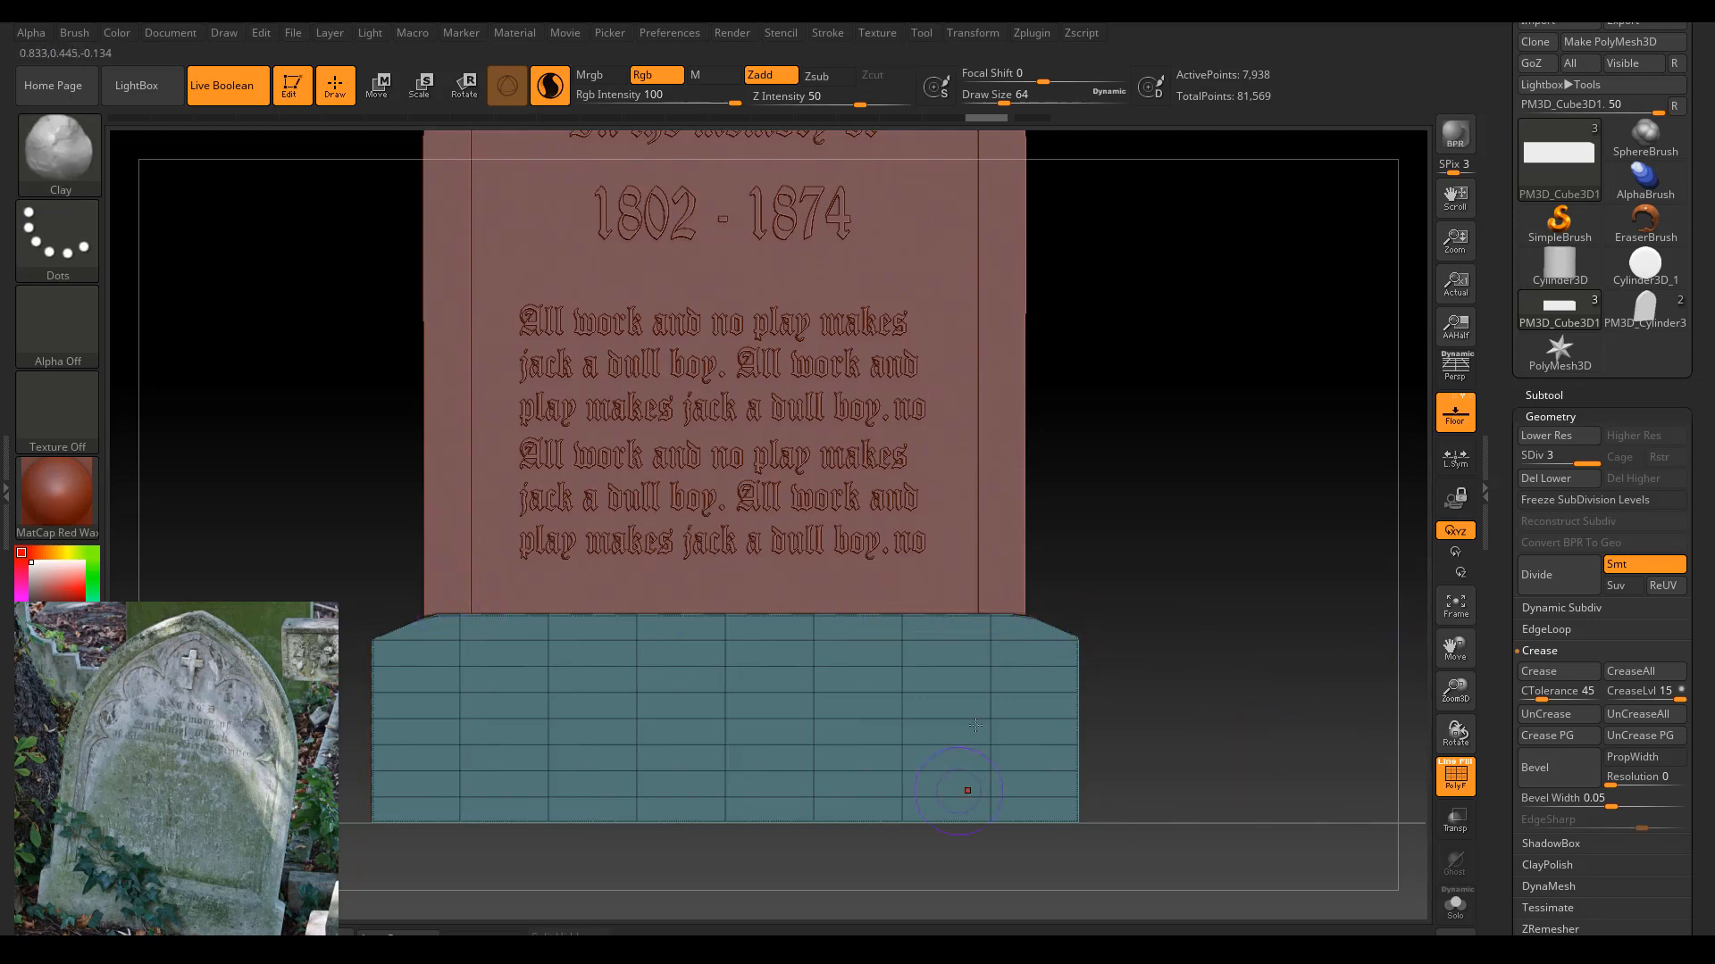
Scale the base block slightly wider along its horizontal axis.
key(e)
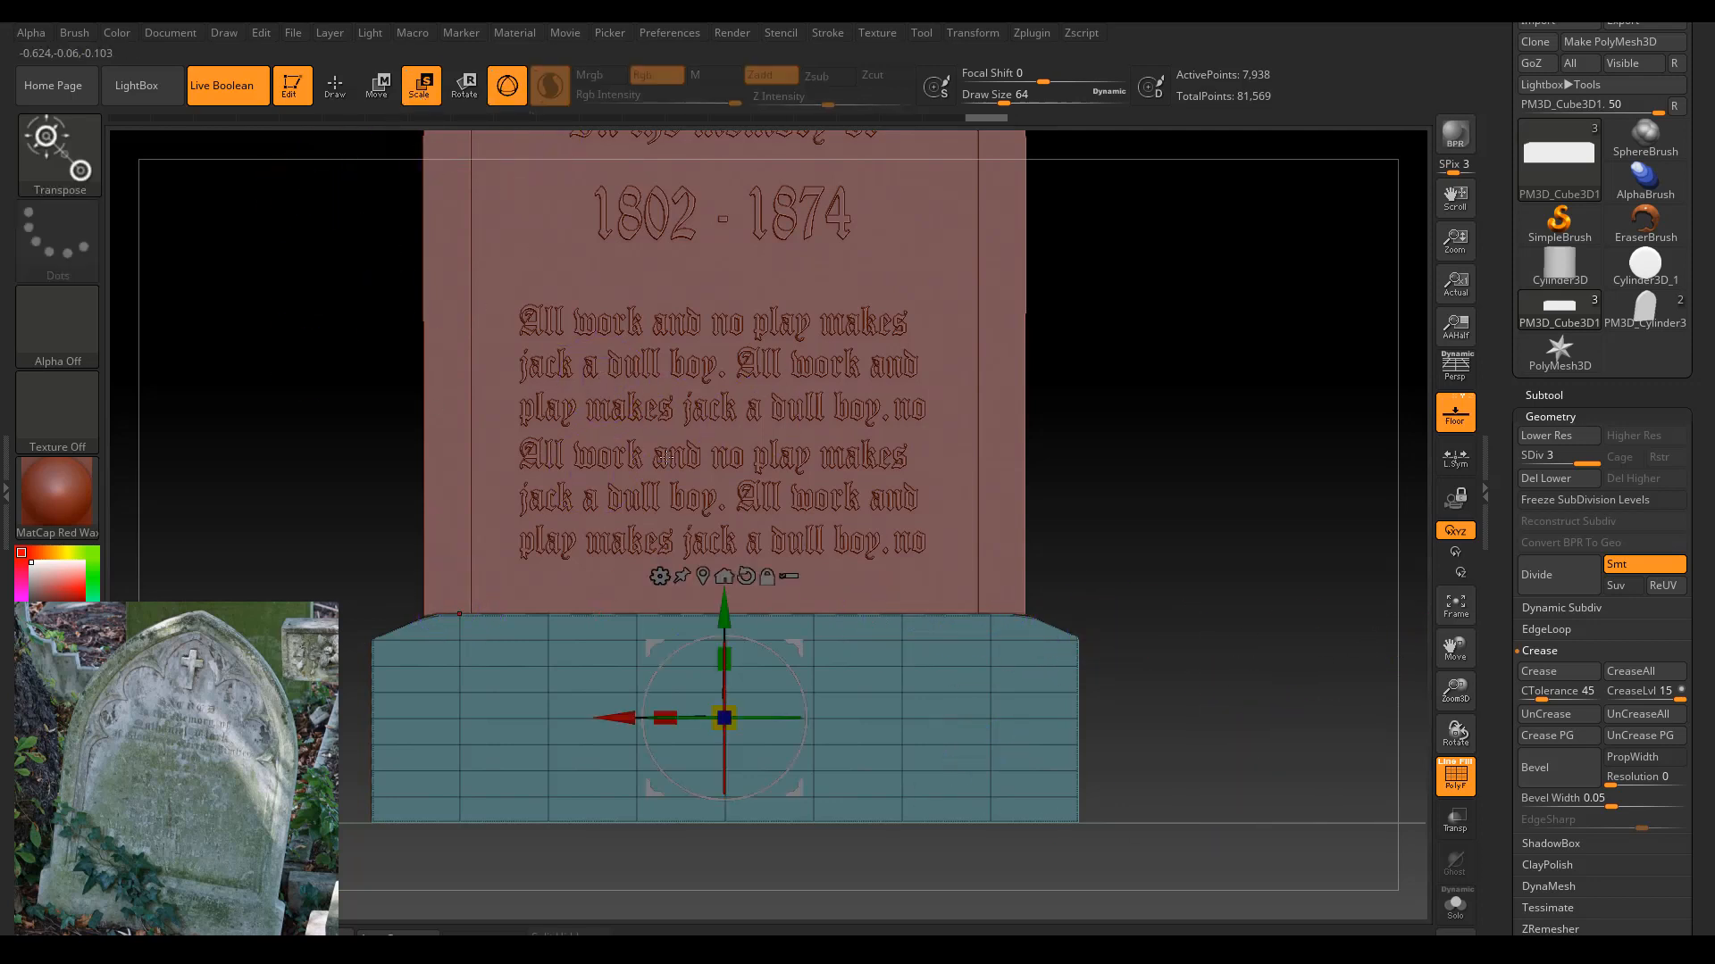
drag(648, 720, 602, 718)
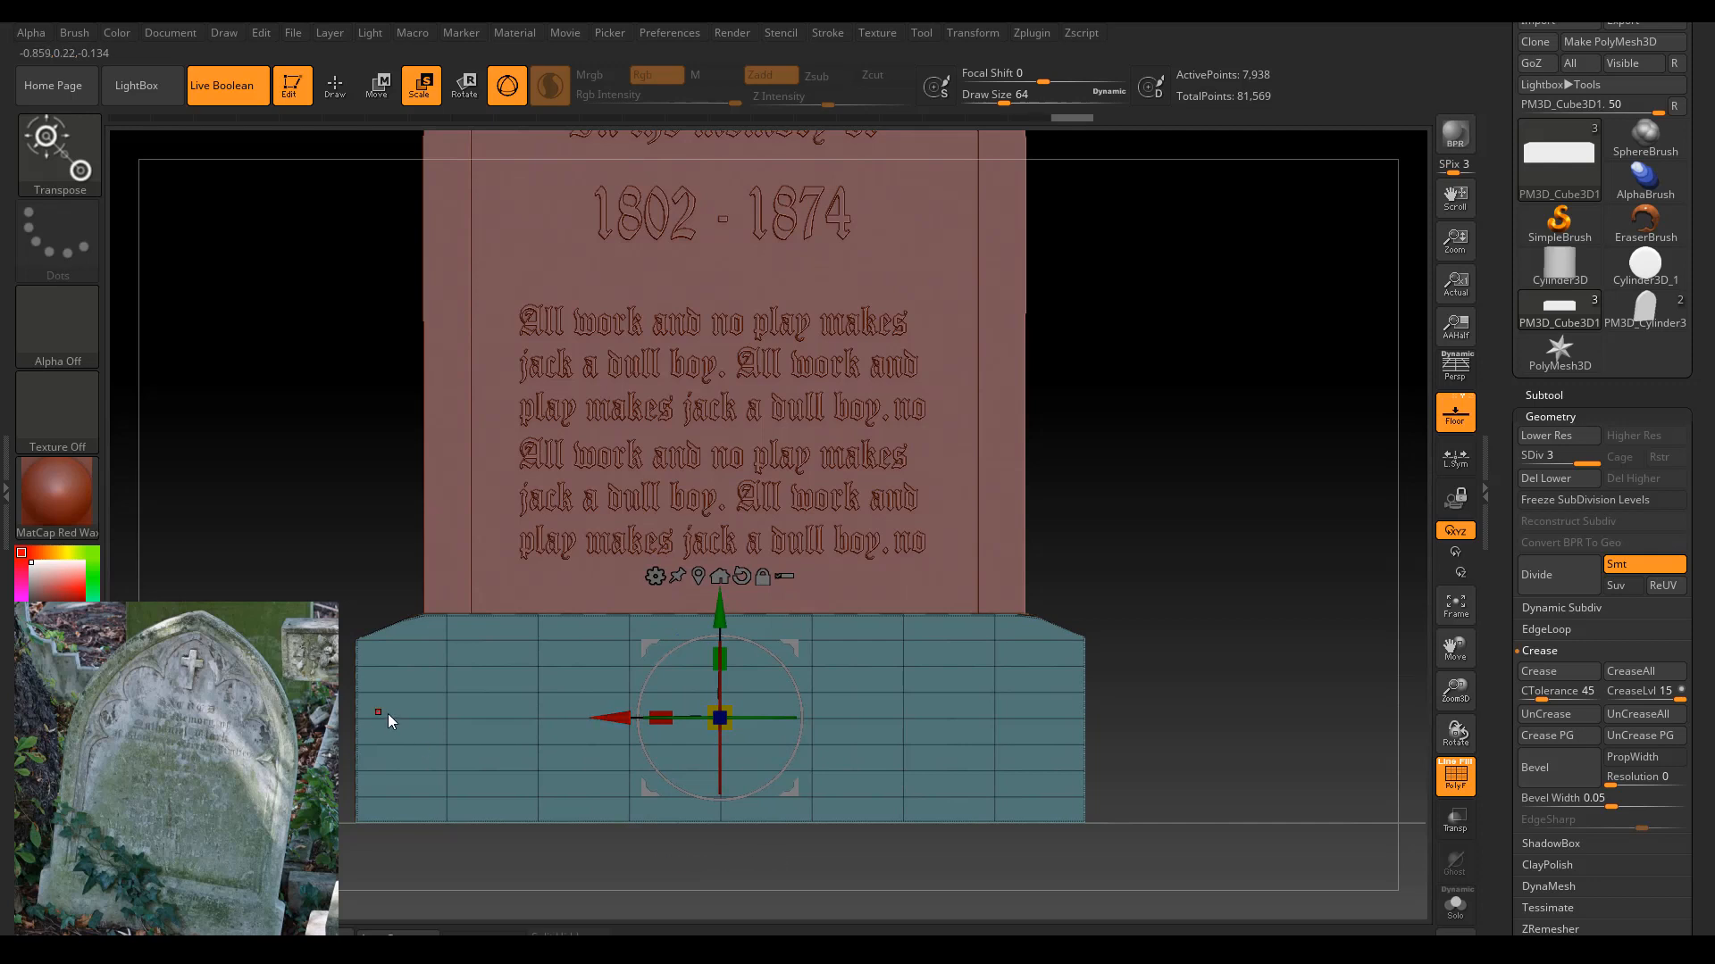
Trim a thin strip off the base block's left side and delete its lower subdivision levels.
mouse_move(353, 483)
ctrl+shift+mouse_down()
mouse_move(340, 664)
mouse_move(359, 893)
mouse_move(309, 331)
mouse_move(355, 248)
mouse_move(359, 582)
ctrl+shift+mouse_up()
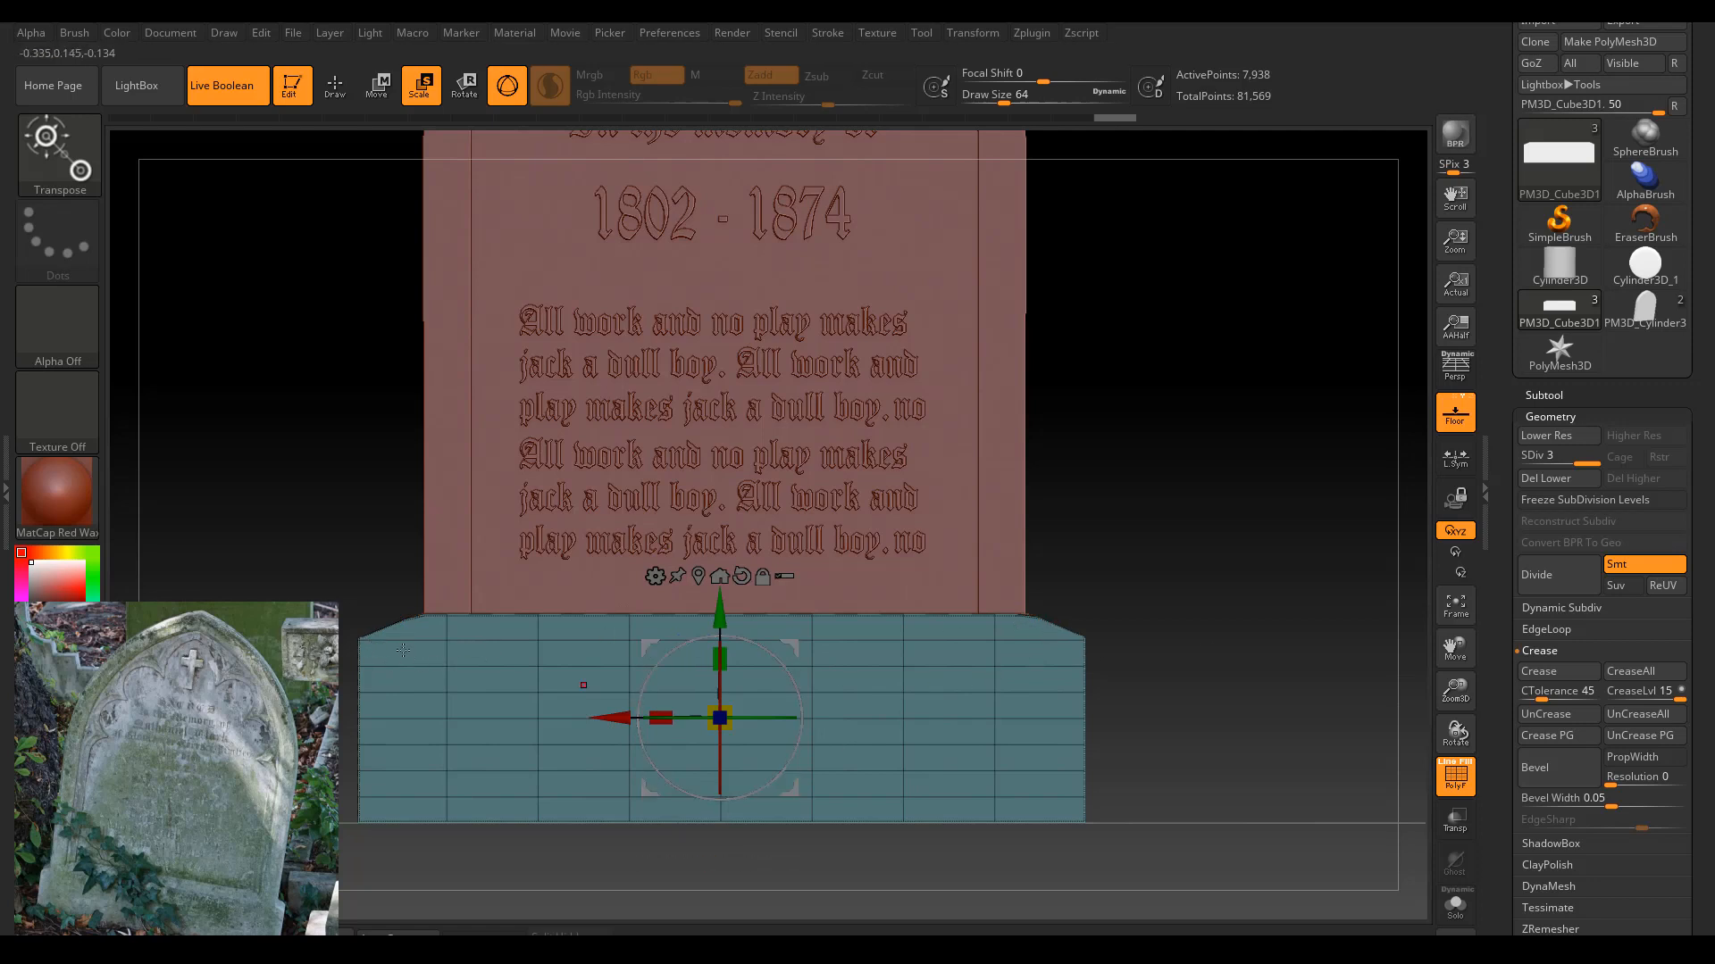
drag(1698, 875, 1685, 768)
click(1586, 736)
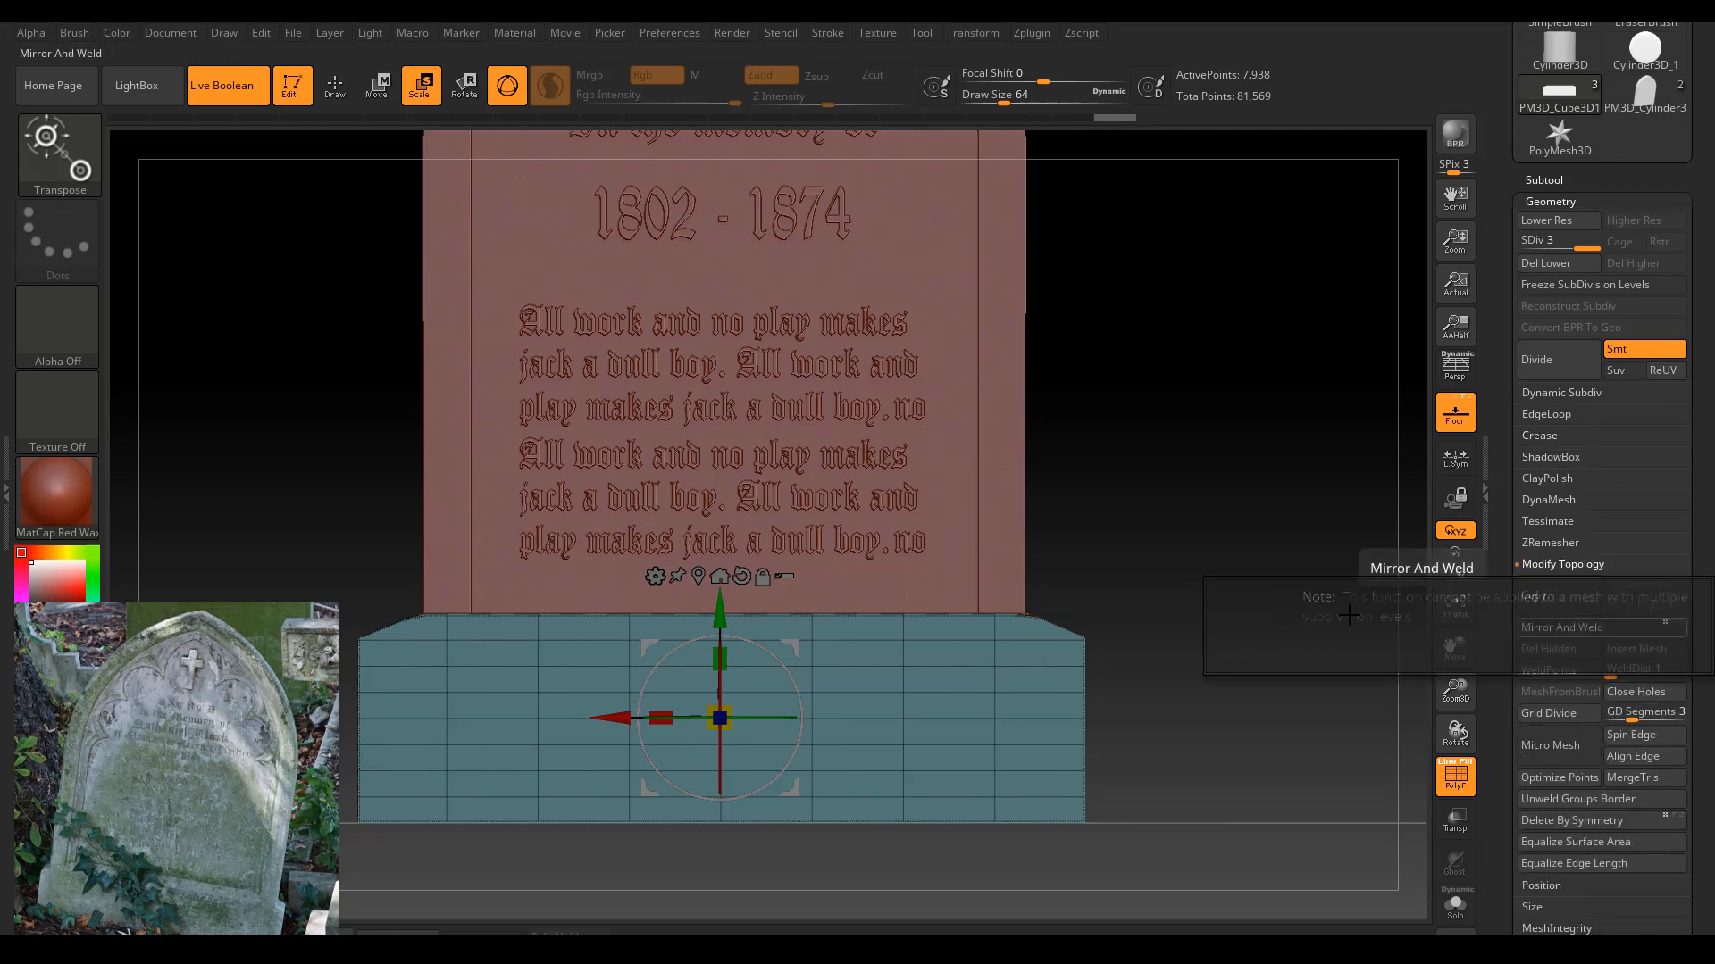
click(1557, 265)
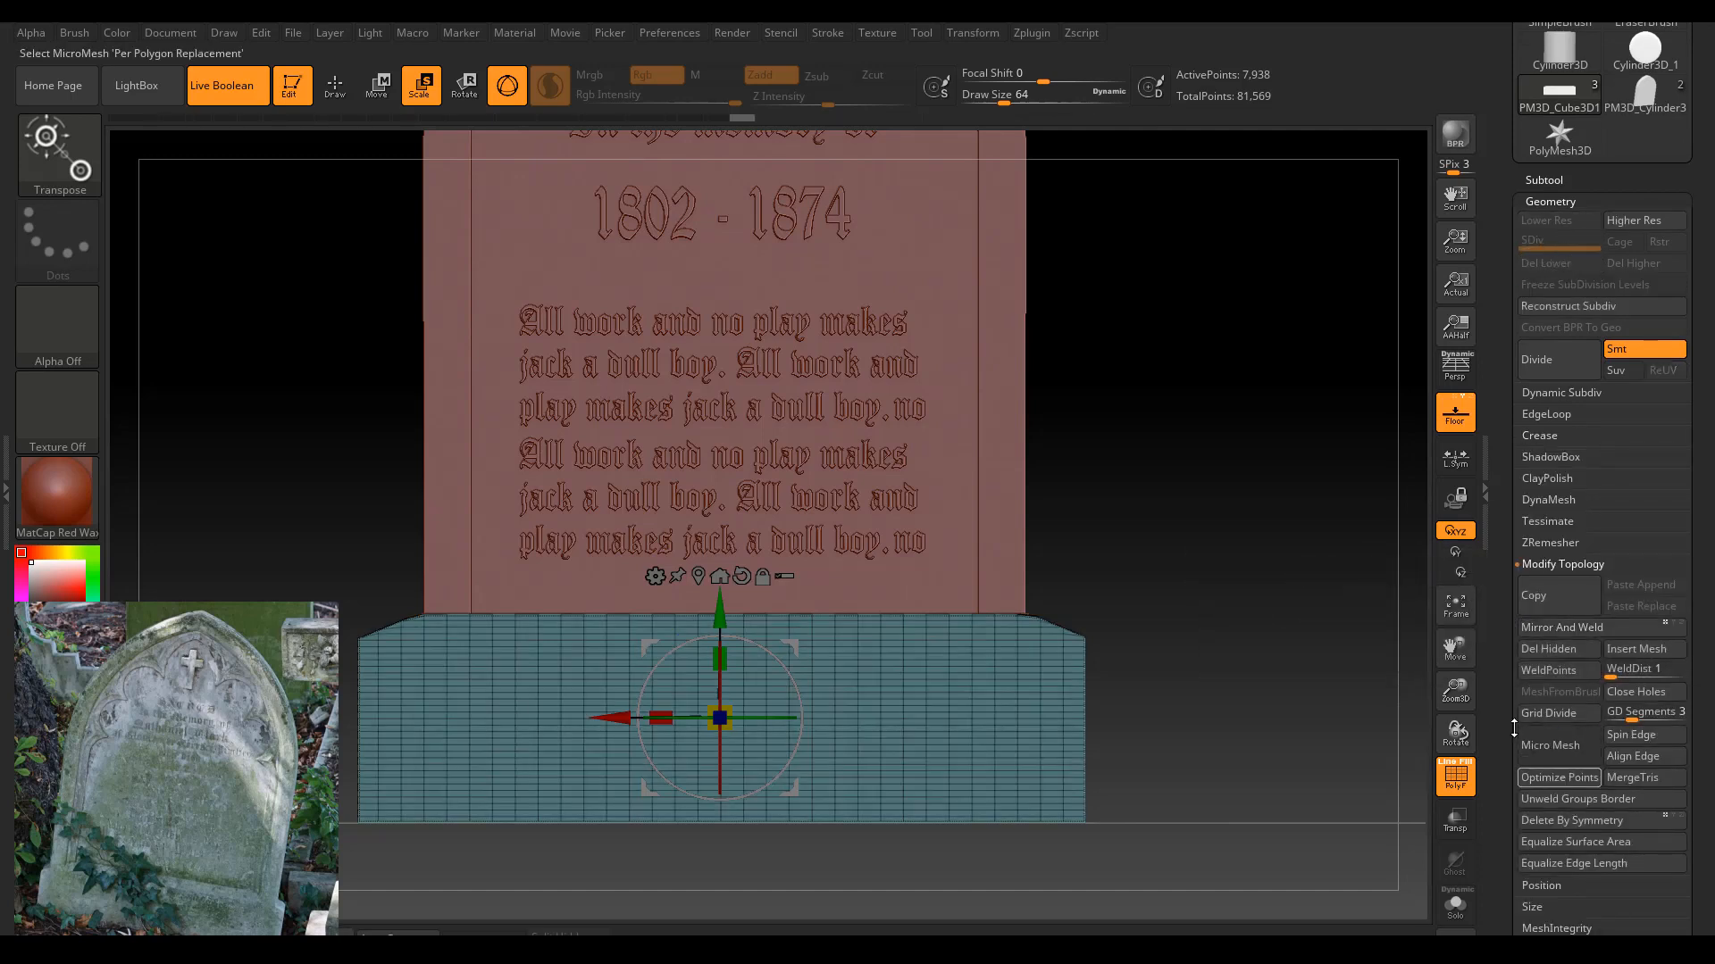
Shift the base block slightly to the right and mirror and weld it so both ends match.
click(1550, 627)
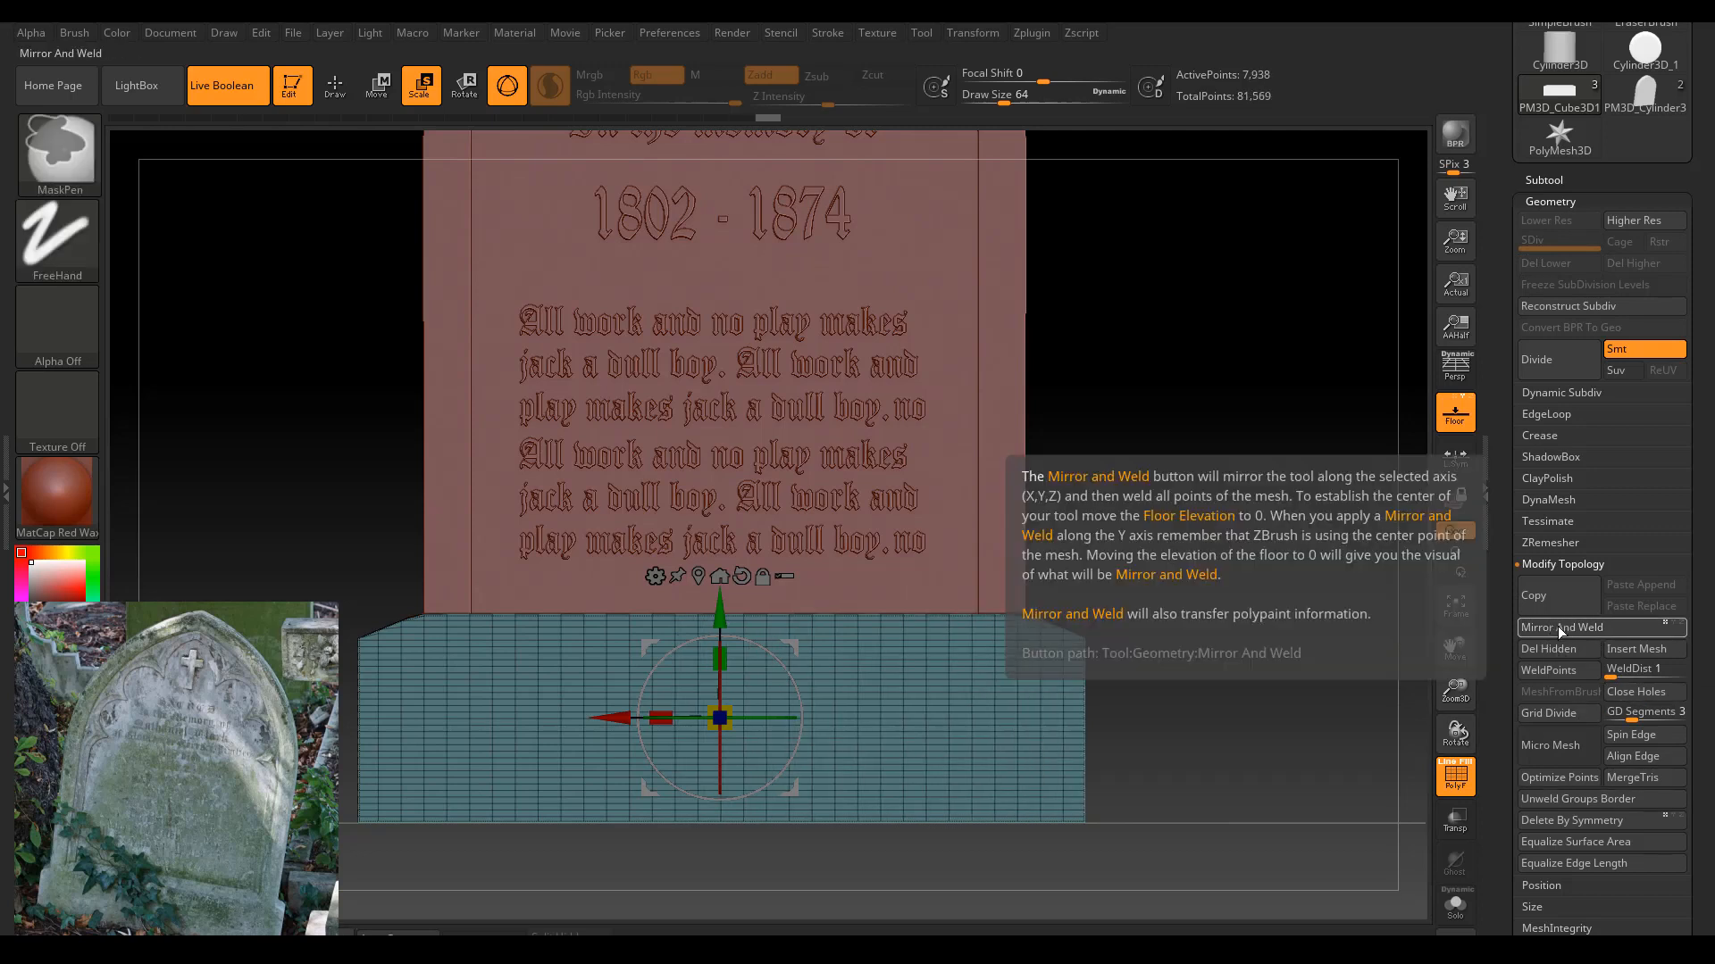
key(ctrl+z)
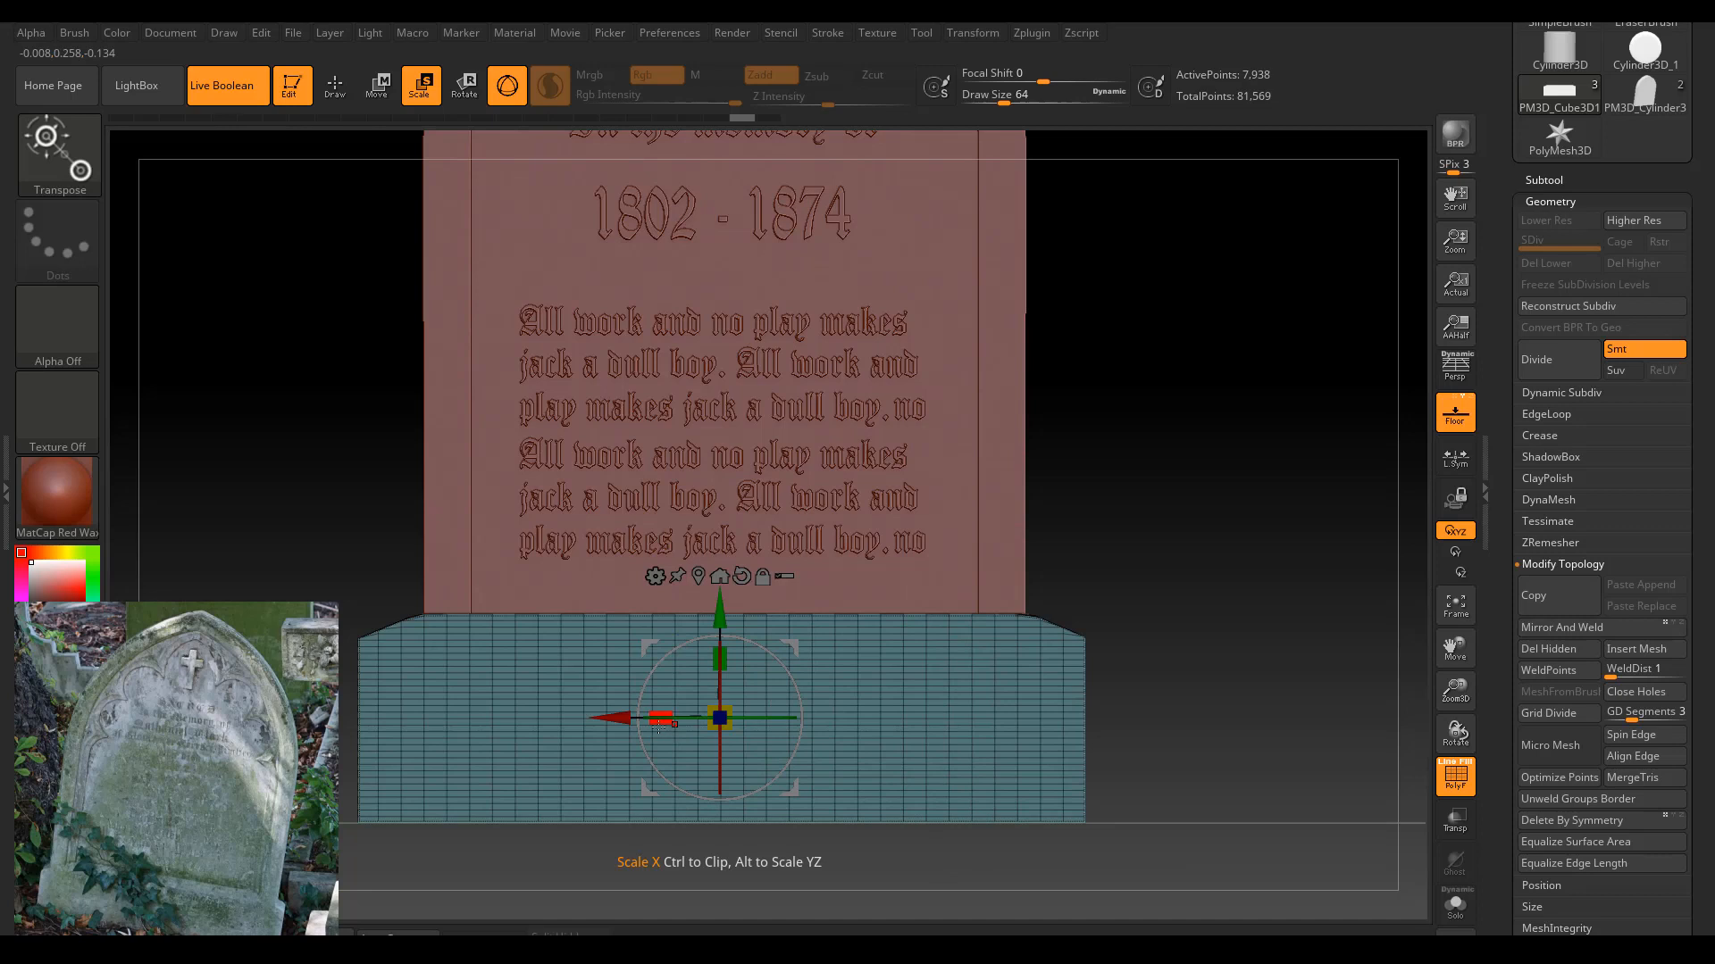
click(1559, 628)
drag(618, 719, 671, 725)
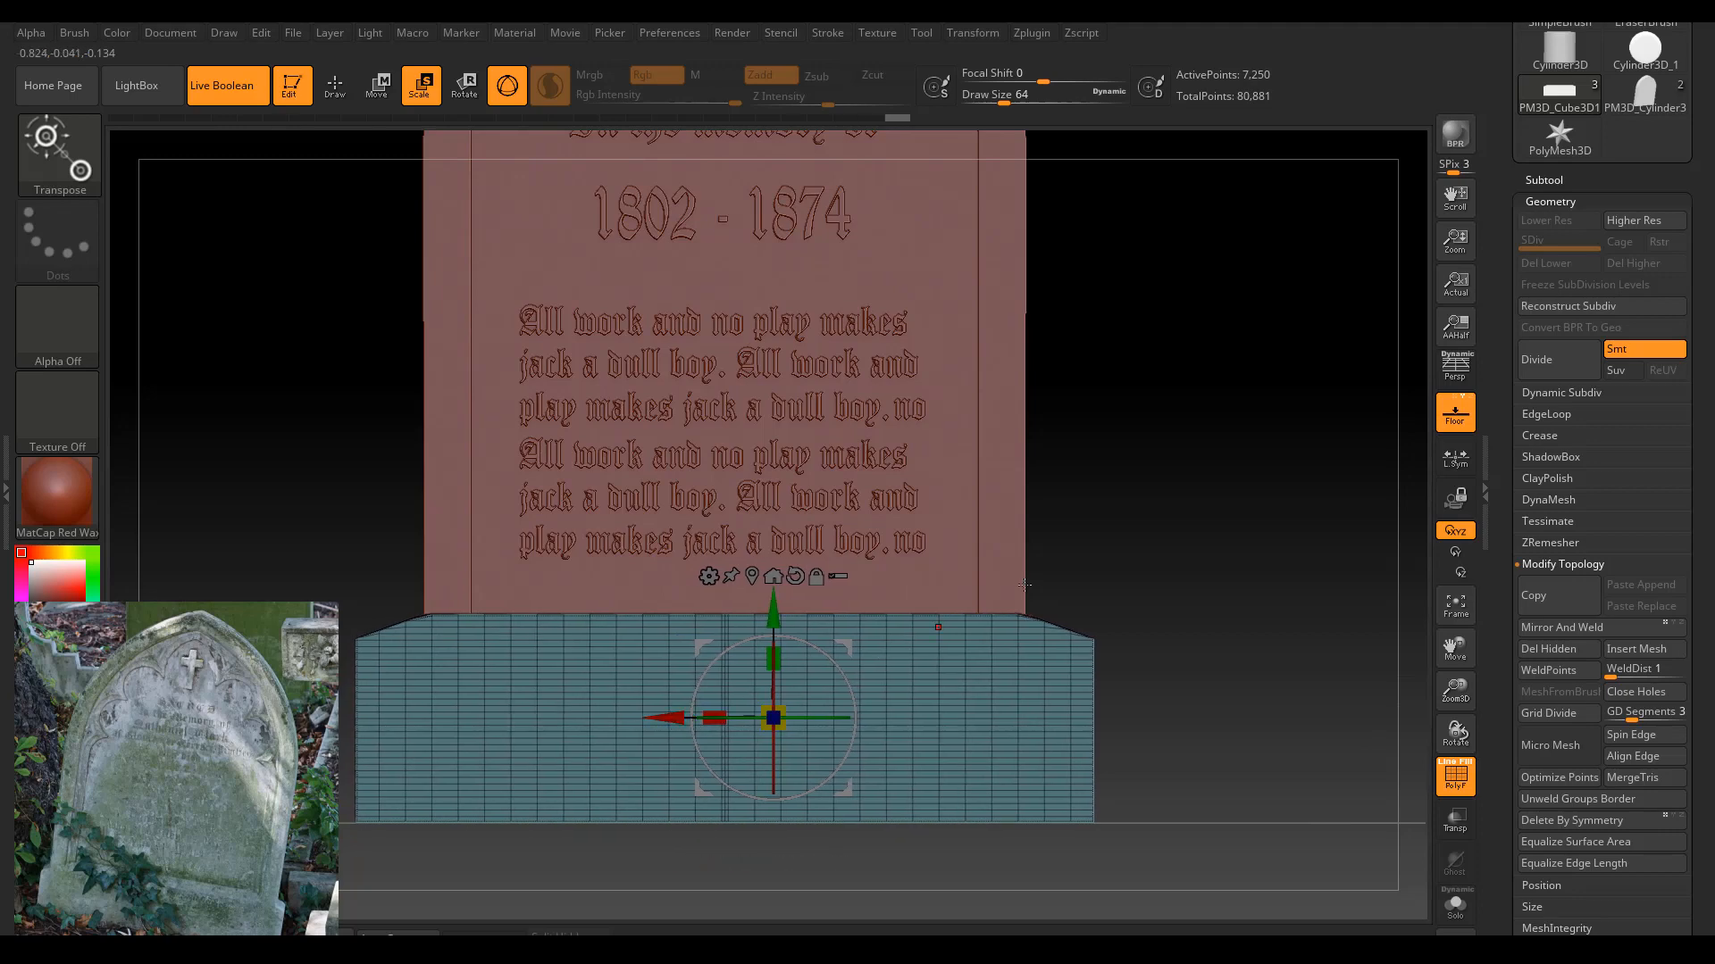
drag(268, 402, 991, 518)
drag(1170, 500, 1072, 502)
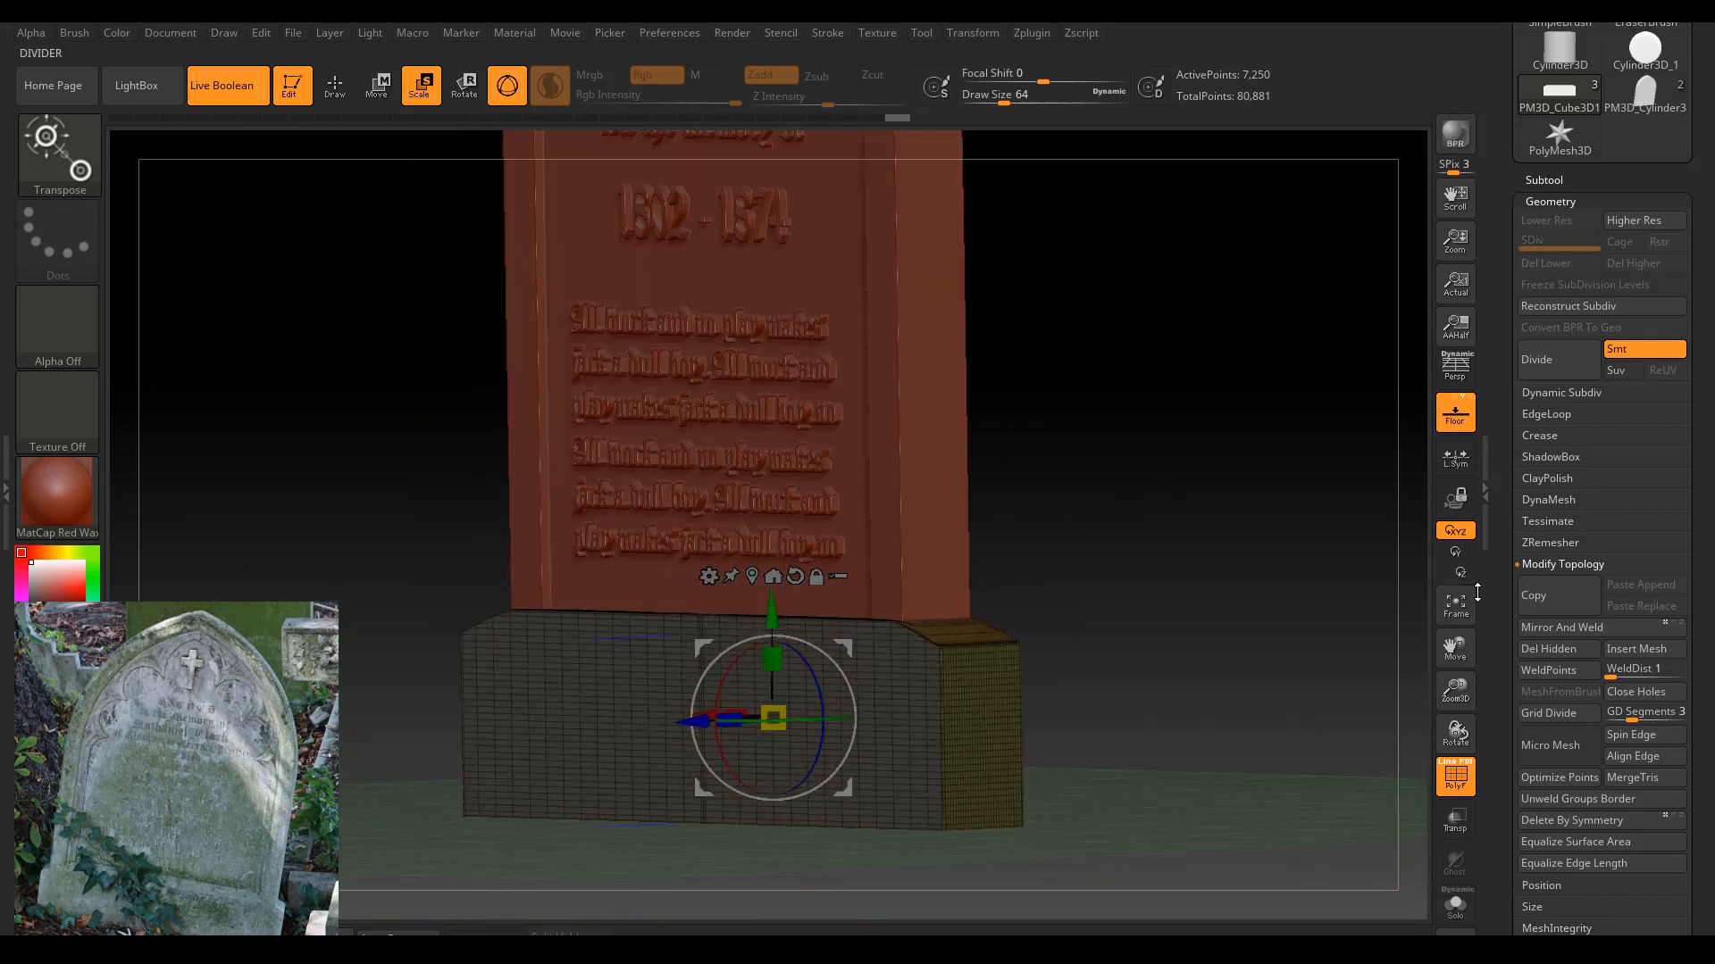
Move the base block subtool directly below the stone subtool and merge the stone down with it.
click(1537, 178)
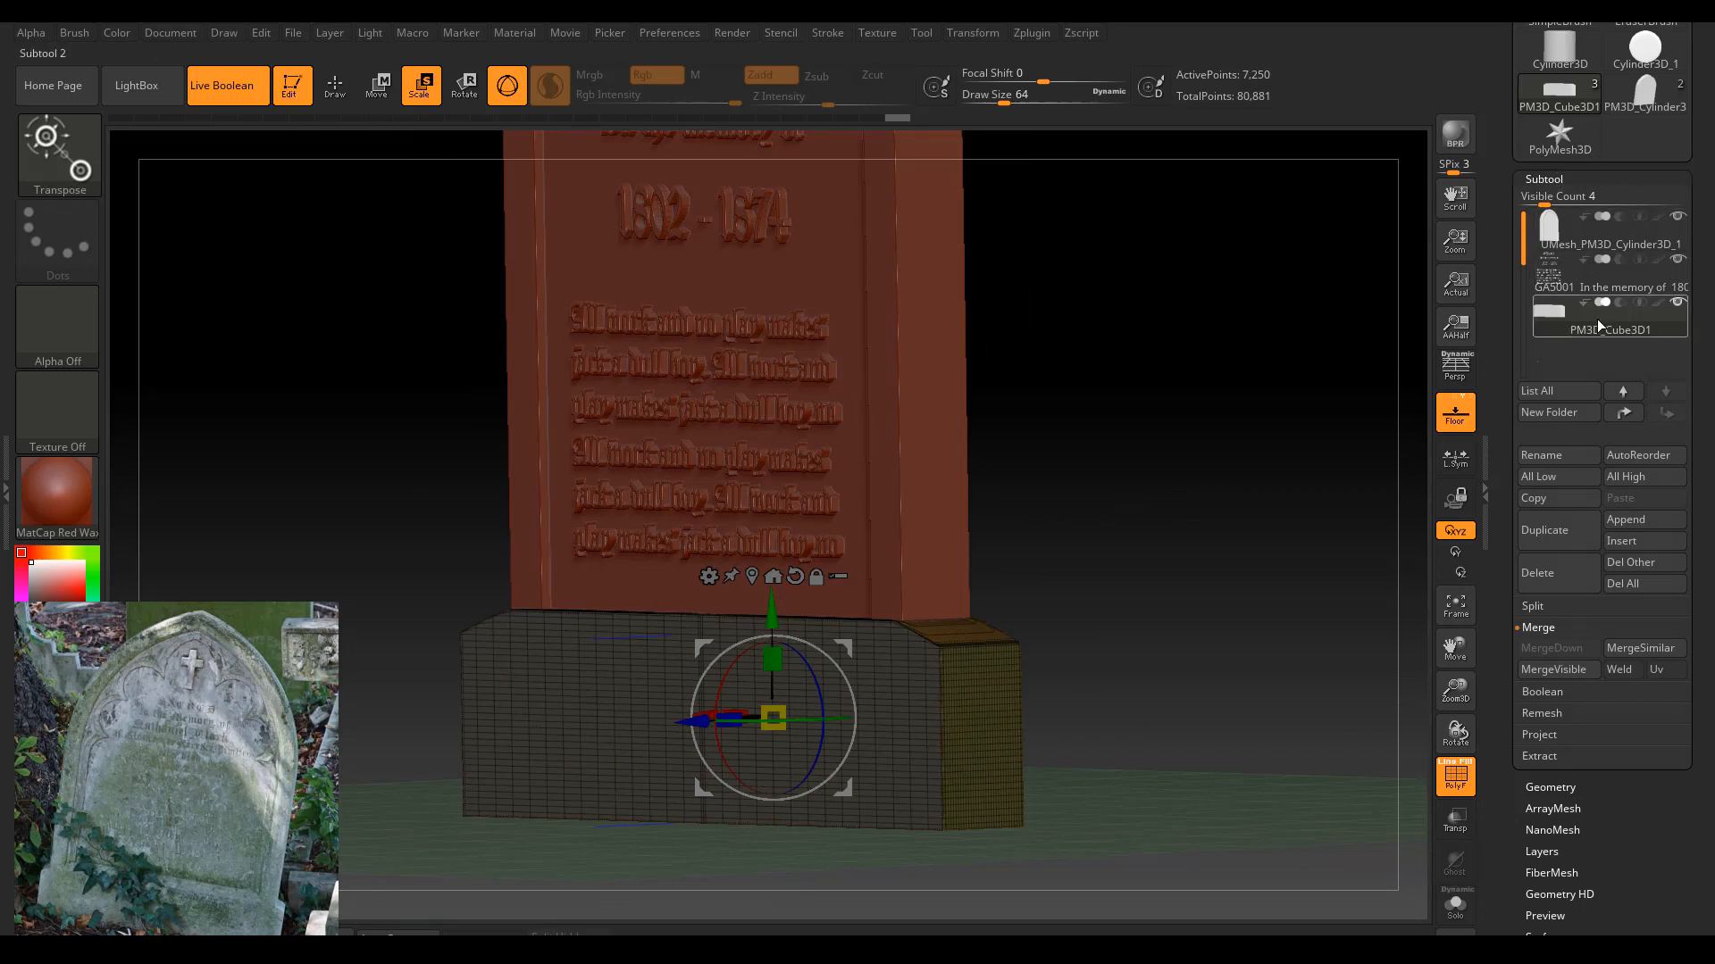
click(1626, 416)
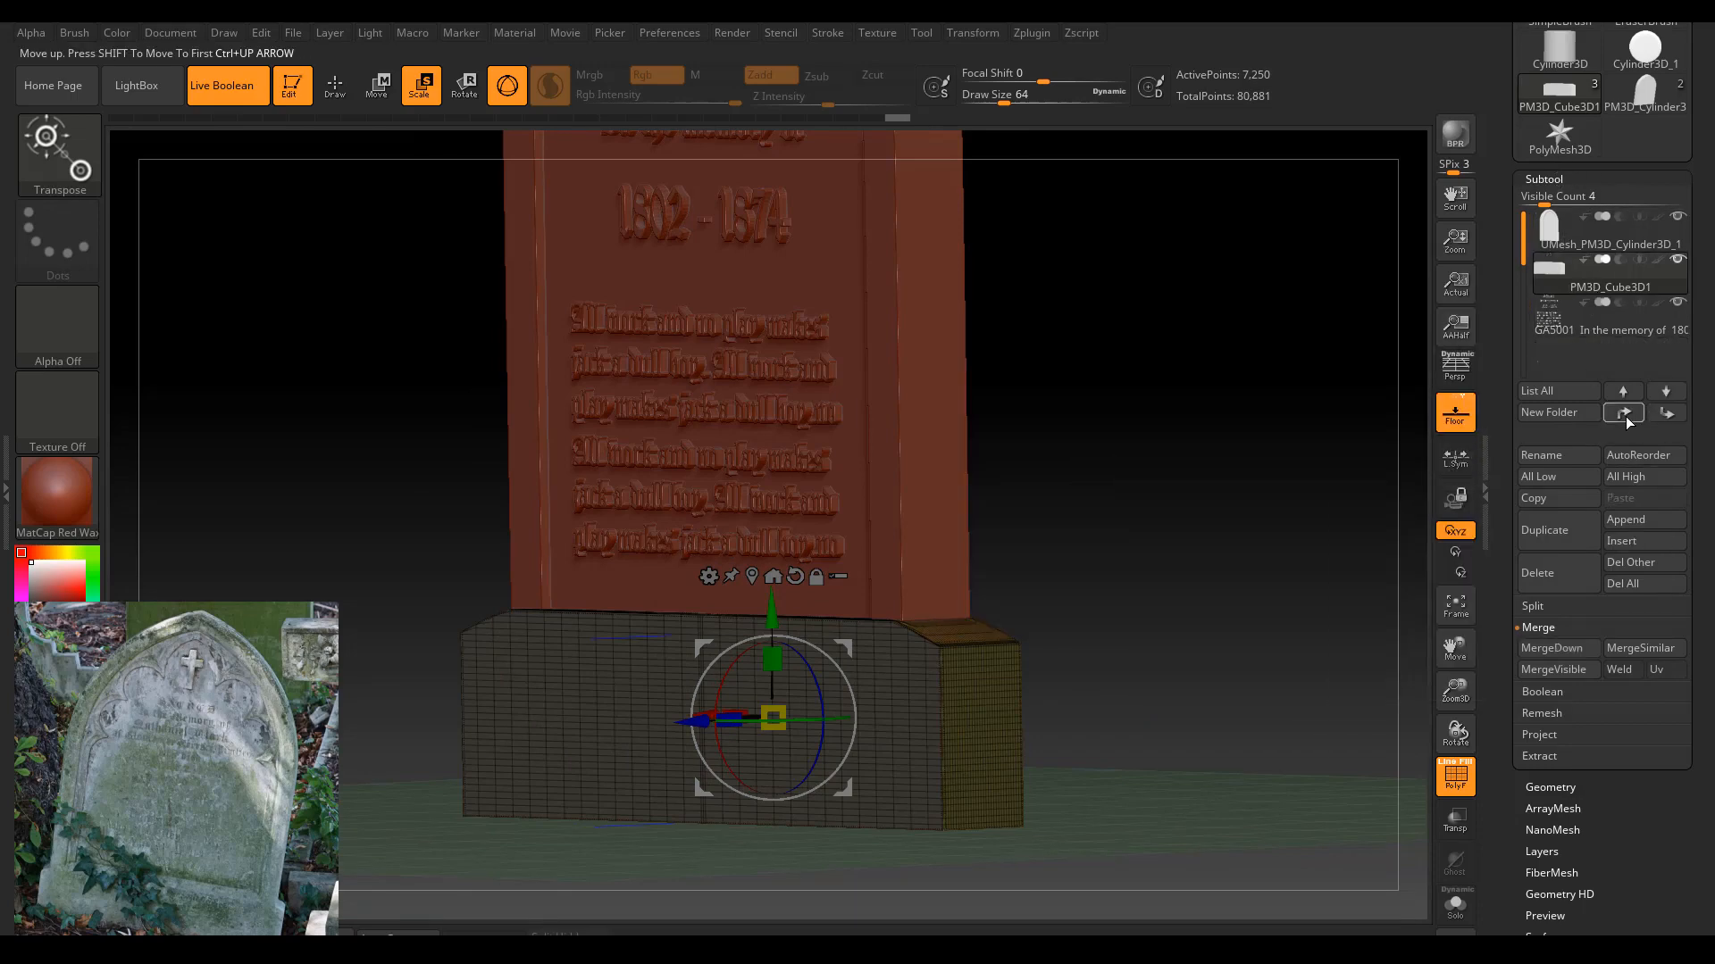
click(1550, 238)
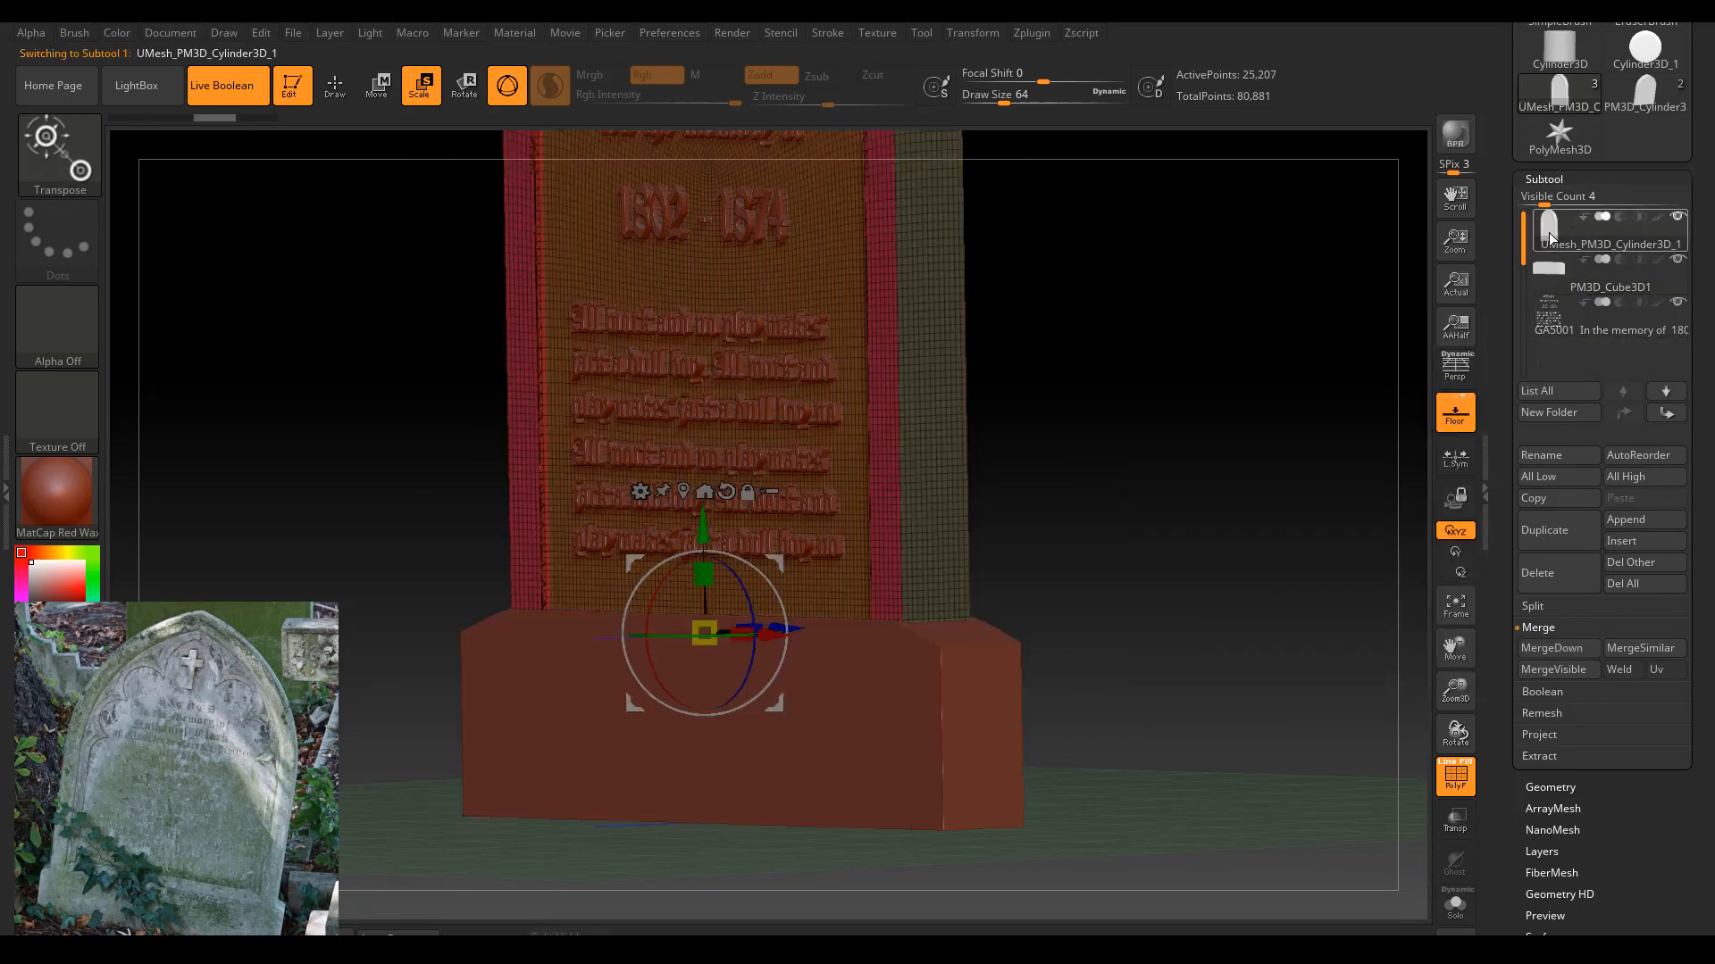
click(1551, 649)
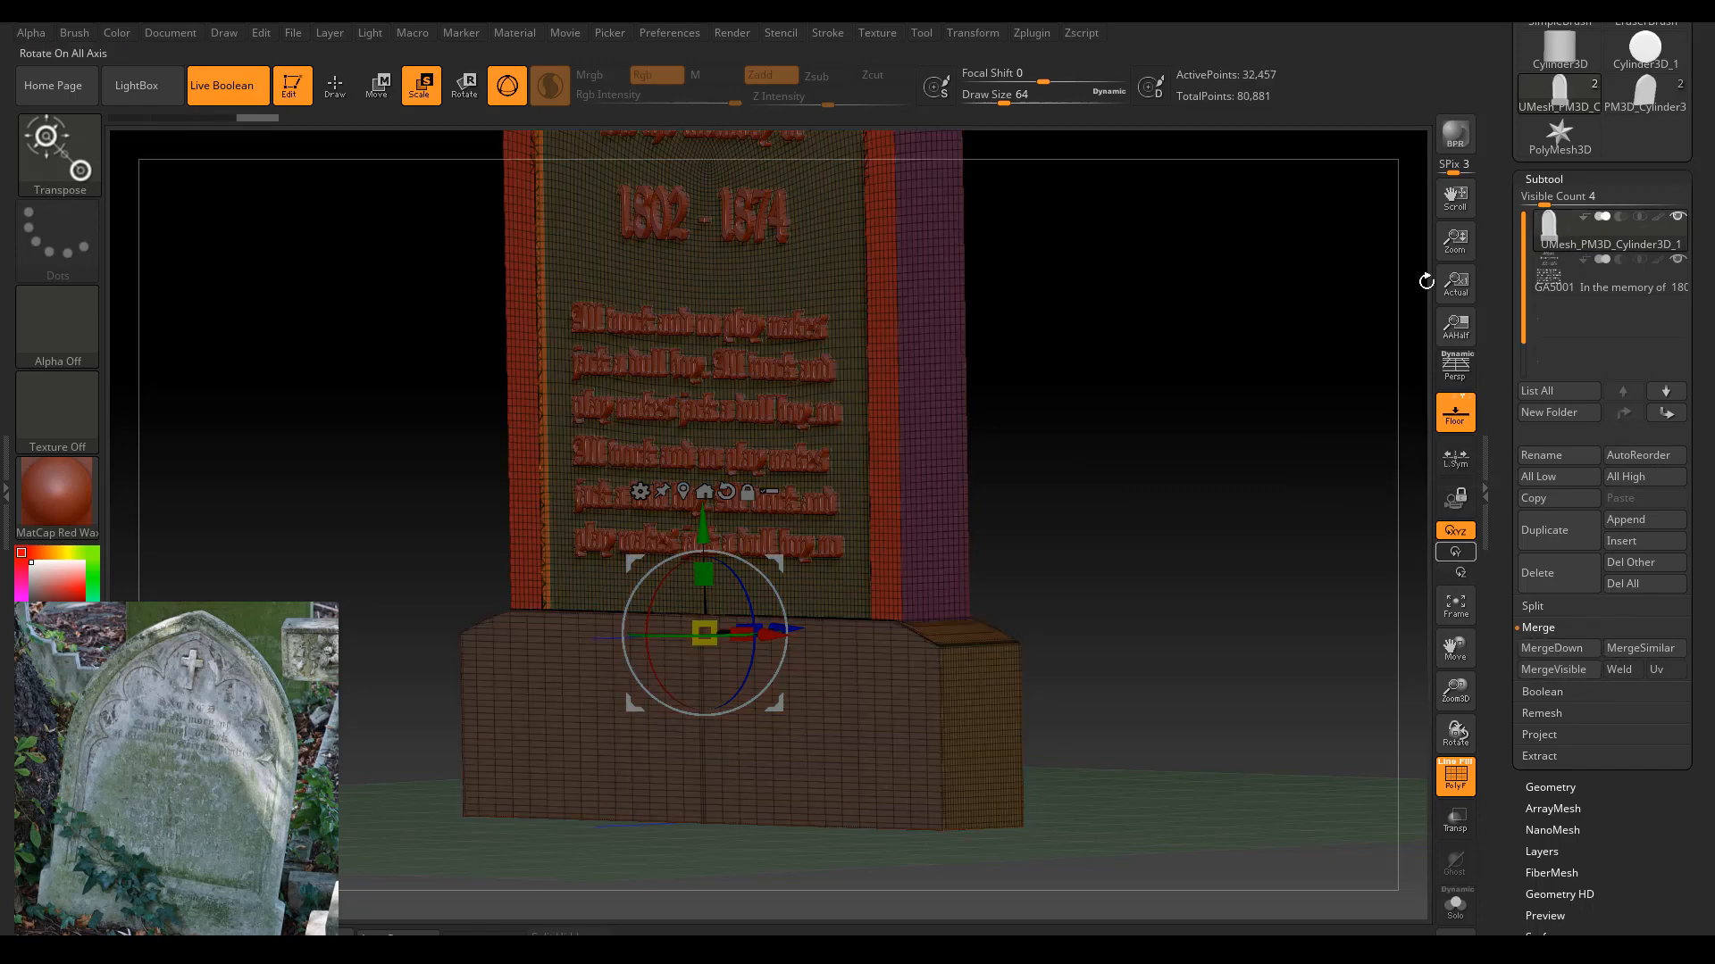
In side view, clip the merged gravestone's right-hand face straight down so stone and base are flush.
drag(1275, 457, 1393, 500)
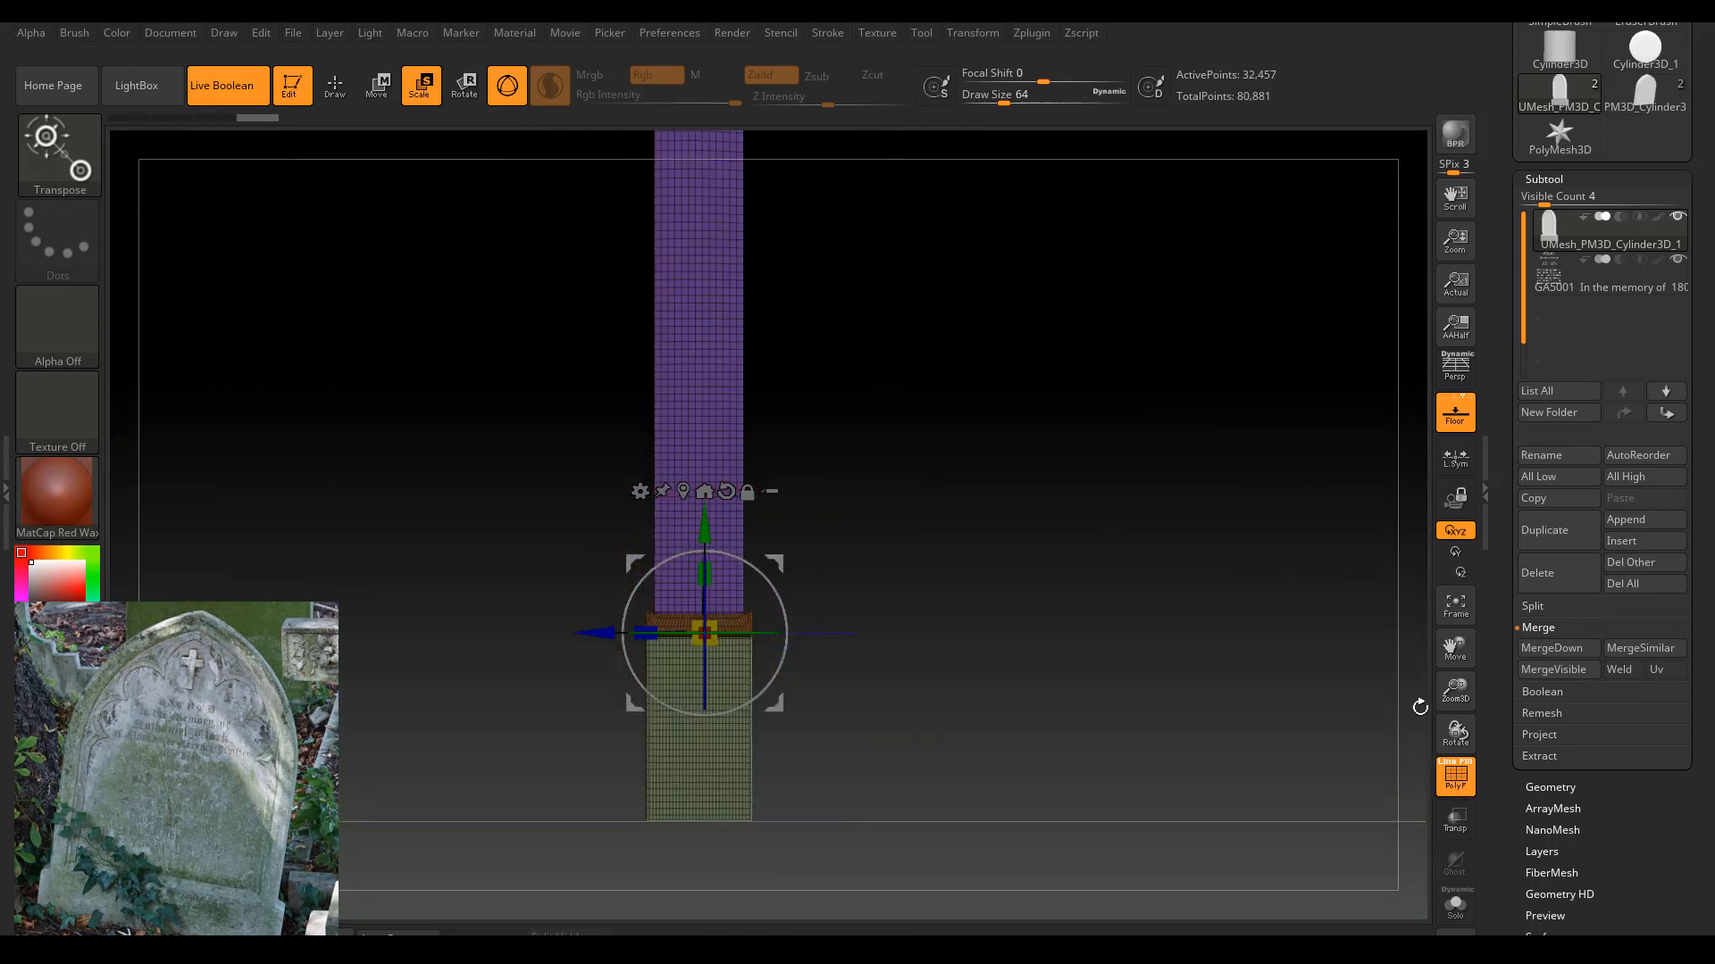
drag(1455, 692, 1528, 688)
key(ctrl+shift)
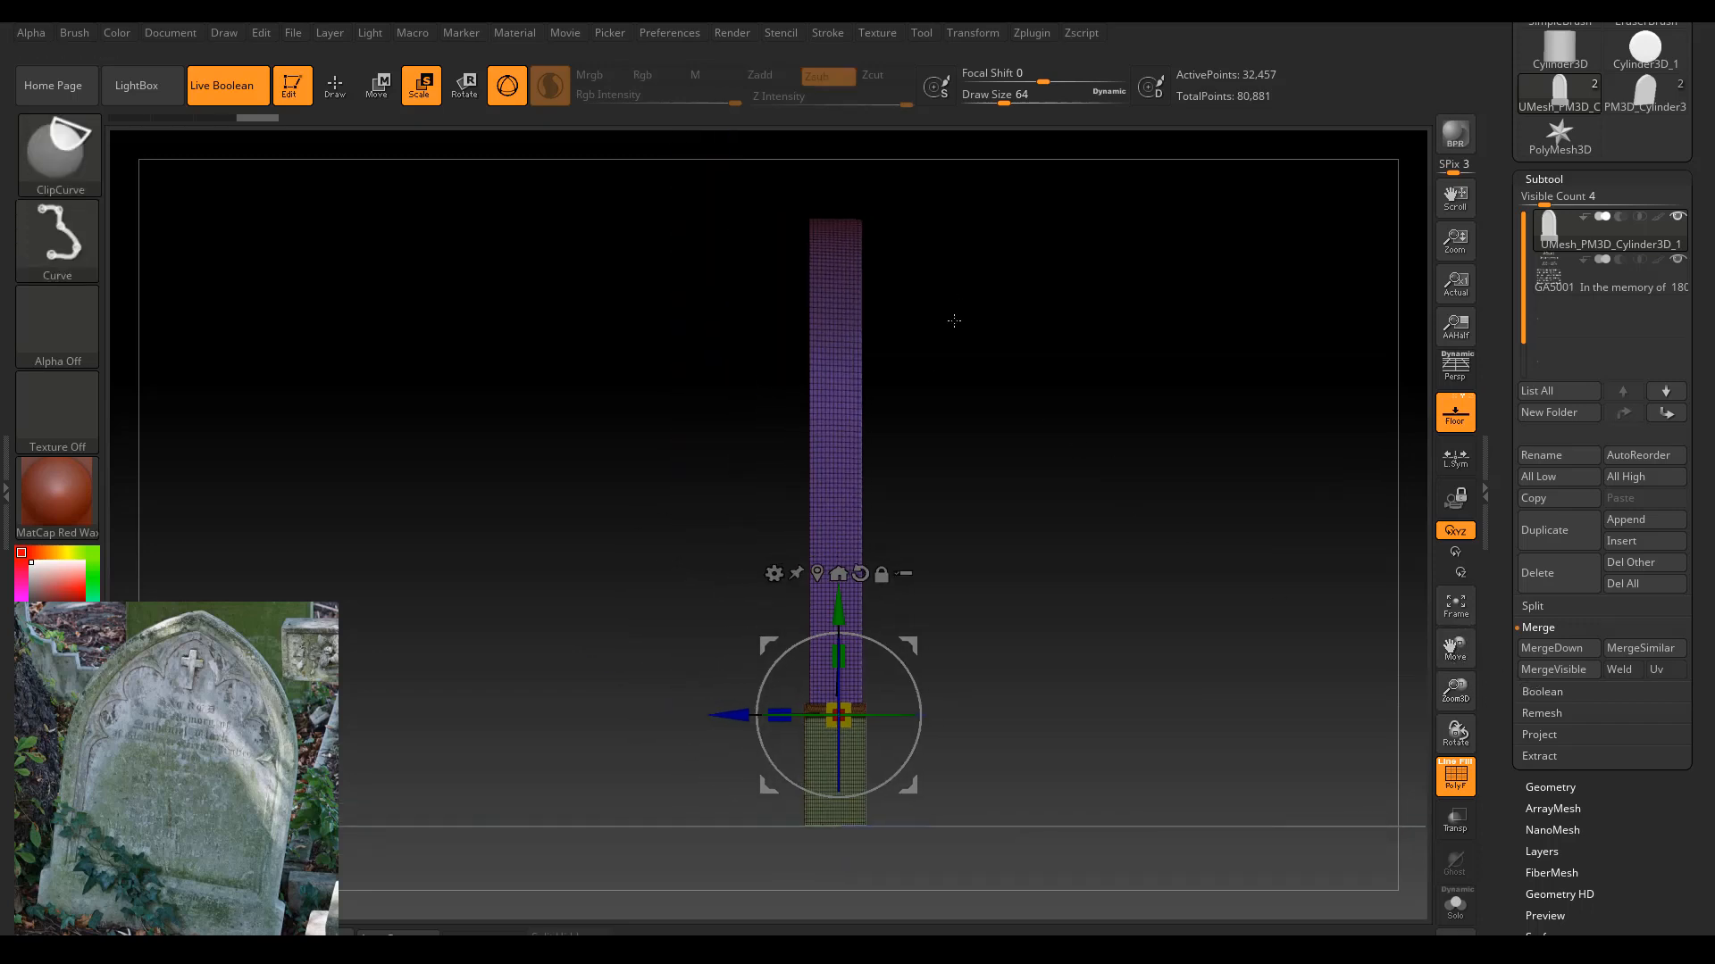
key(ctrl+shift)
mouse_move(867, 170)
ctrl+shift+mouse_down()
mouse_move(871, 918)
mouse_move(885, 893)
mouse_move(843, 900)
ctrl+shift+mouse_up()
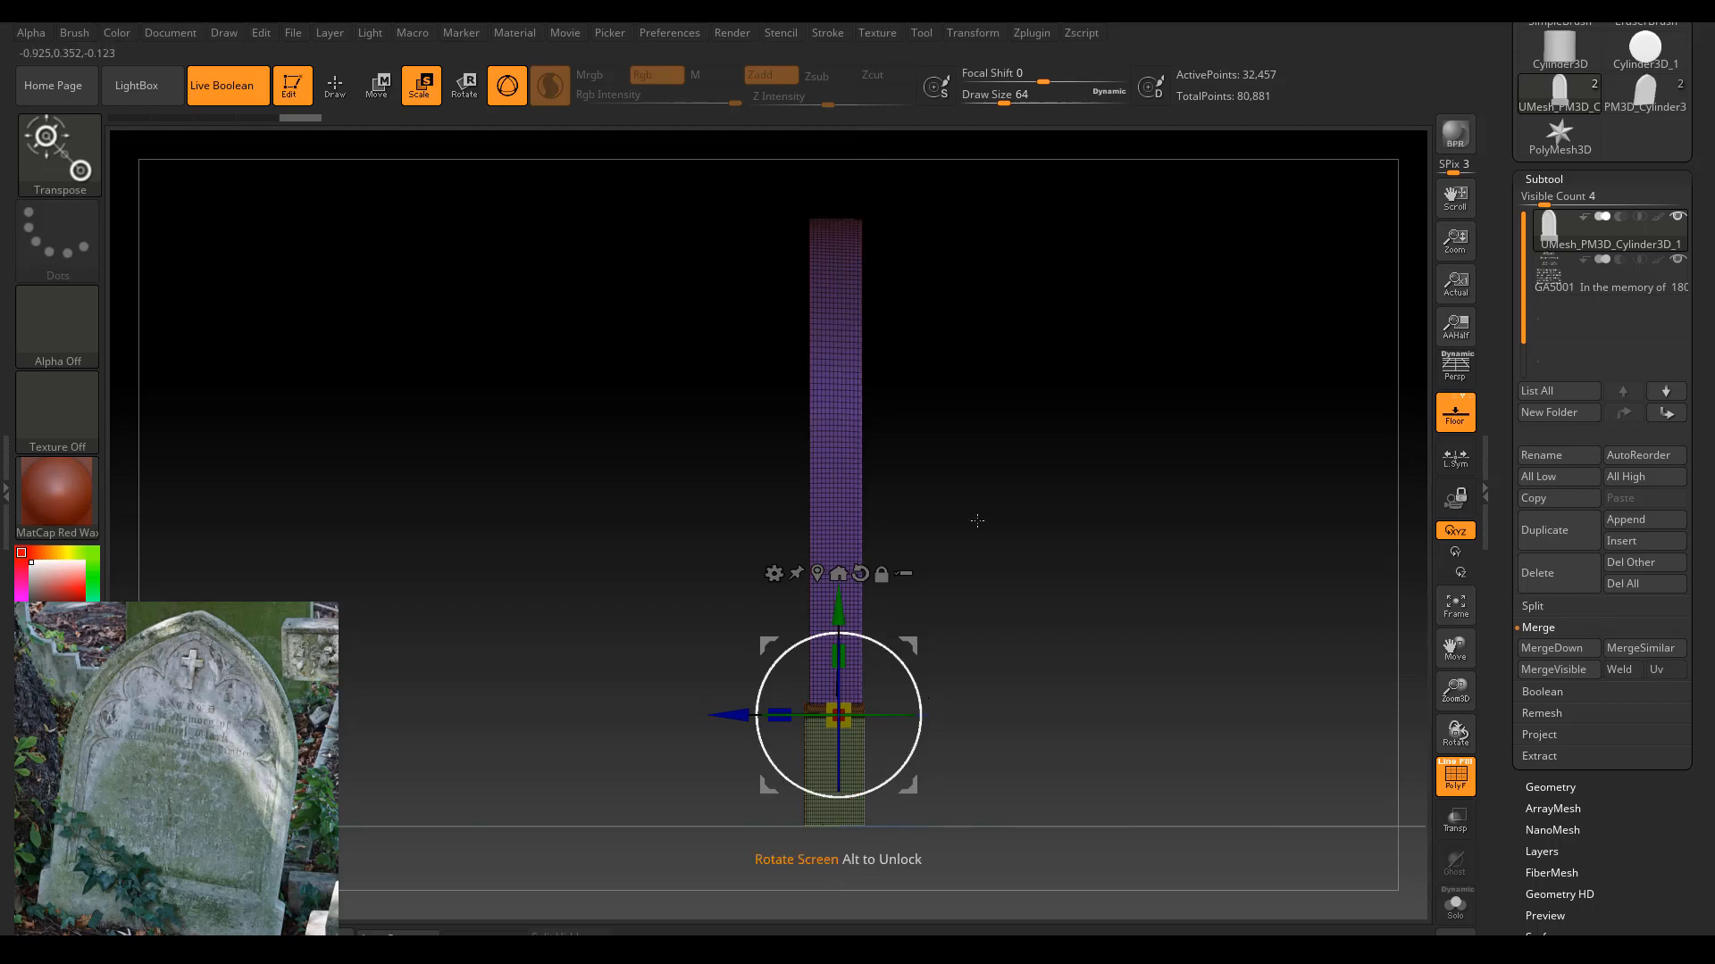
ctrl+shift+drag(868, 191, 868, 919)
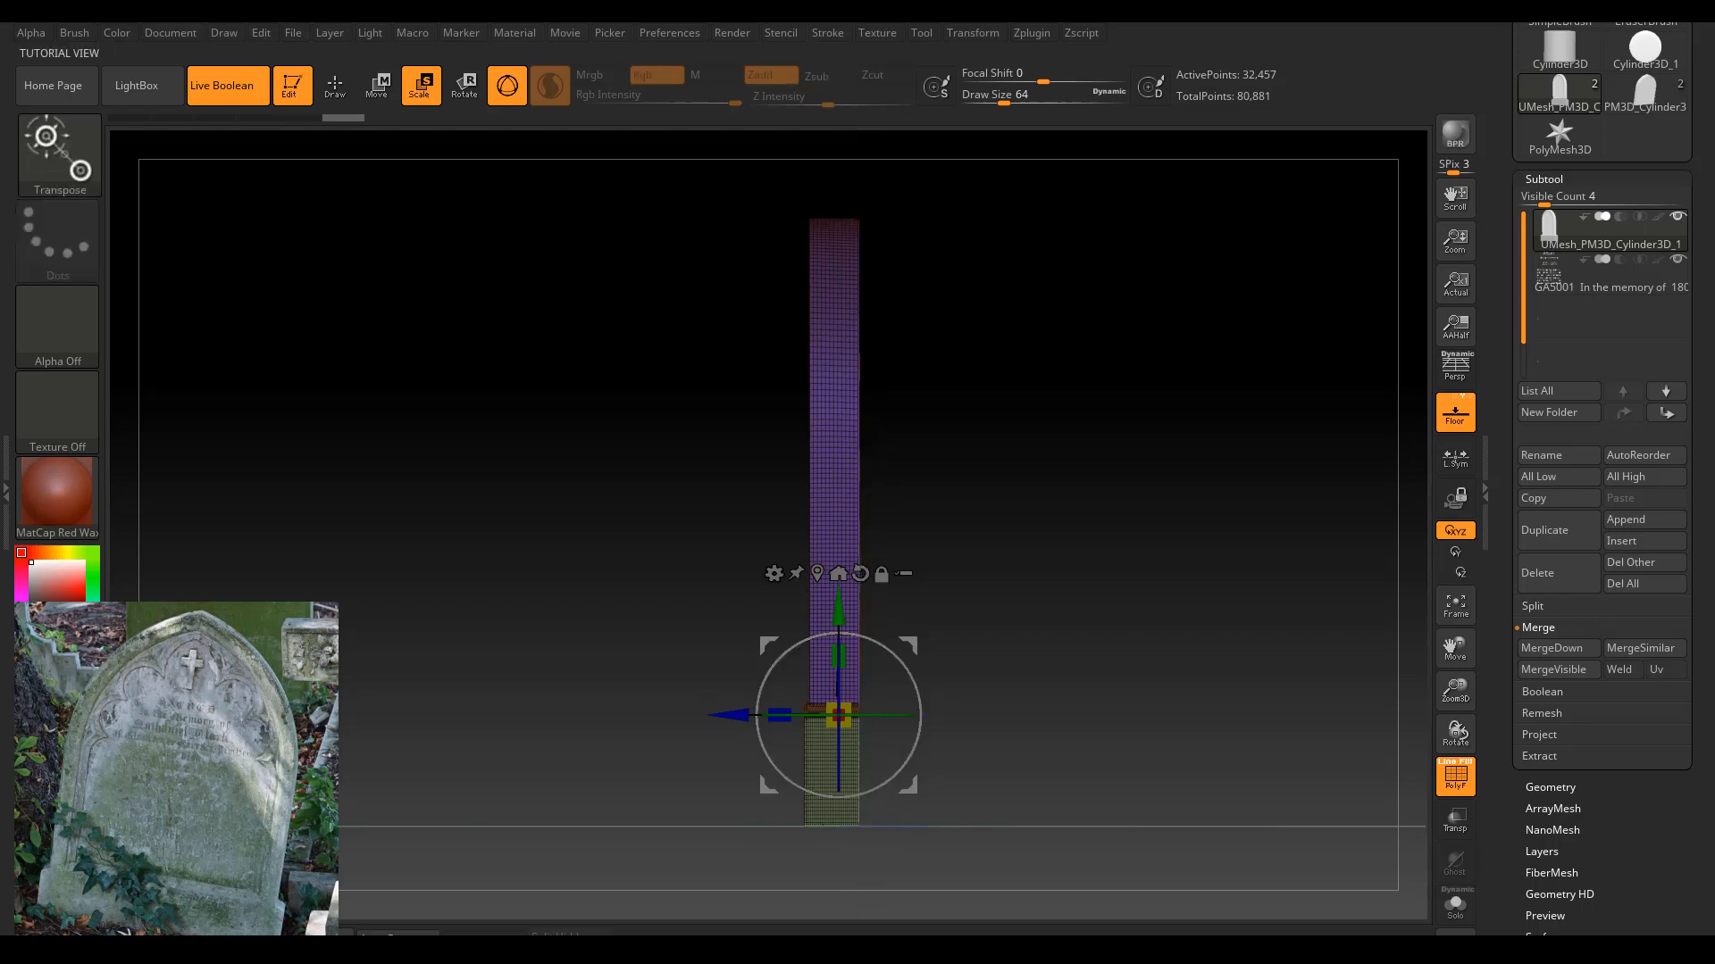
Clip the gravestone's left-hand face in side view straight so the base lines up with the stone.
mouse_move(1003, 594)
mouse_down()
mouse_move(907, 586)
mouse_move(973, 639)
mouse_move(1019, 579)
mouse_up()
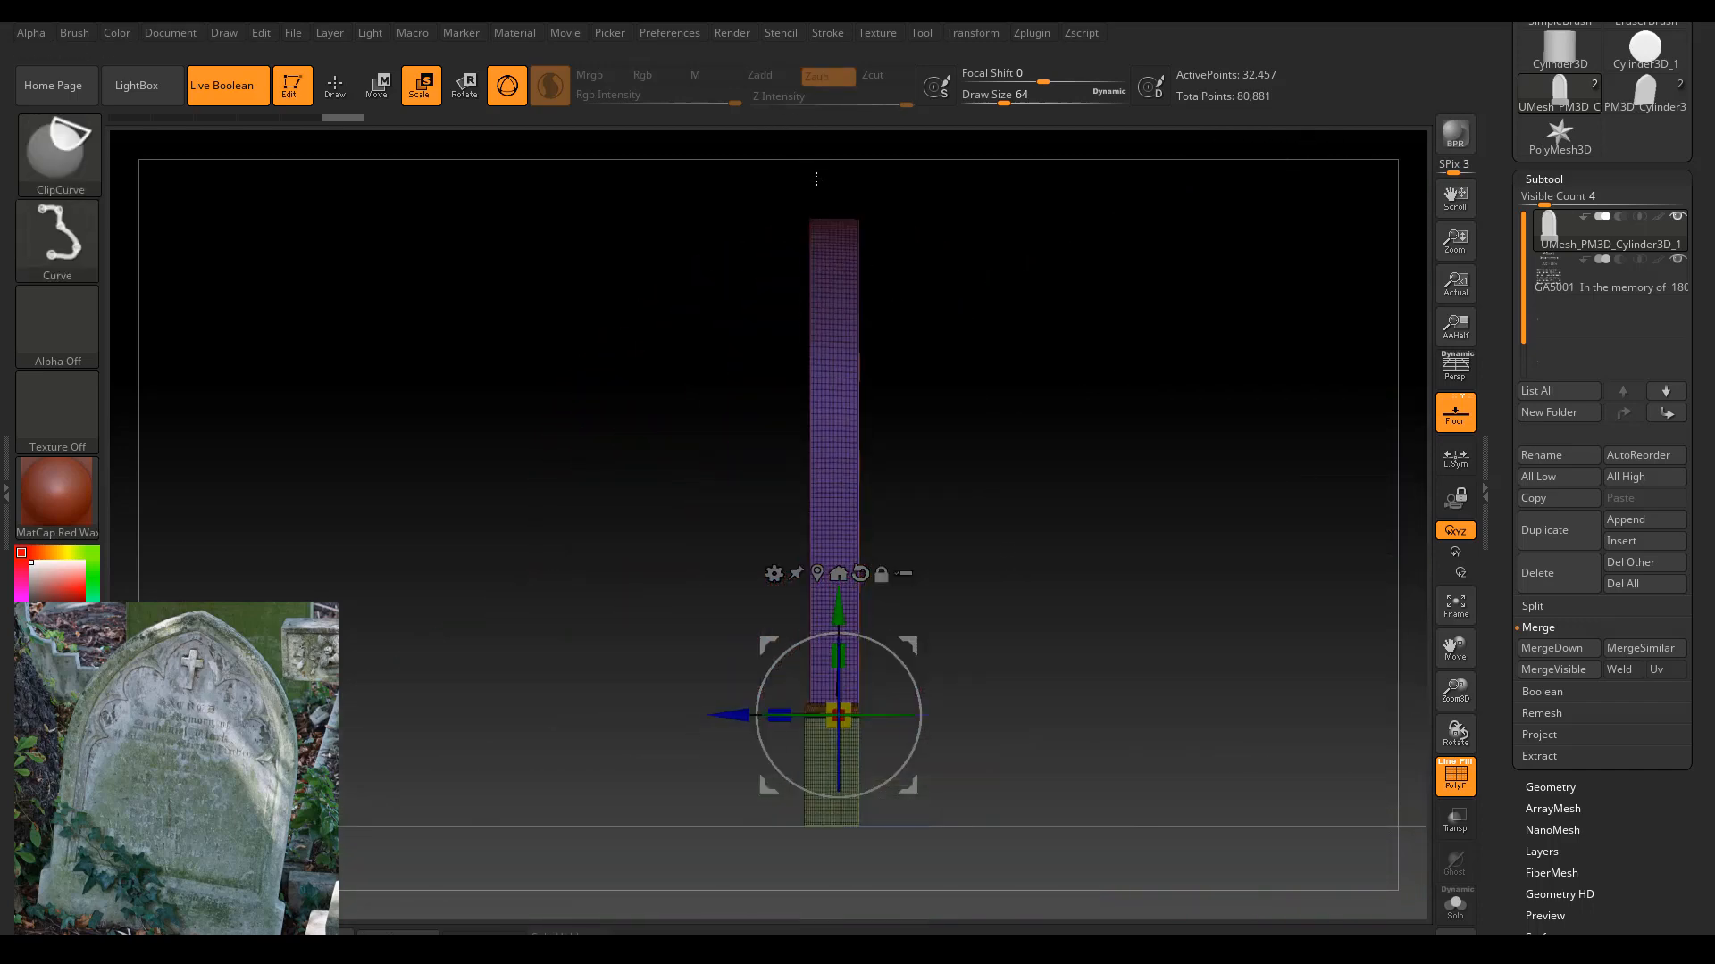
drag(816, 179, 541, 131)
mouse_move(784, 763)
ctrl+shift+mouse_down()
mouse_move(758, 719)
mouse_move(807, 710)
mouse_move(804, 168)
ctrl+shift+mouse_up()
drag(1014, 463, 1228, 502)
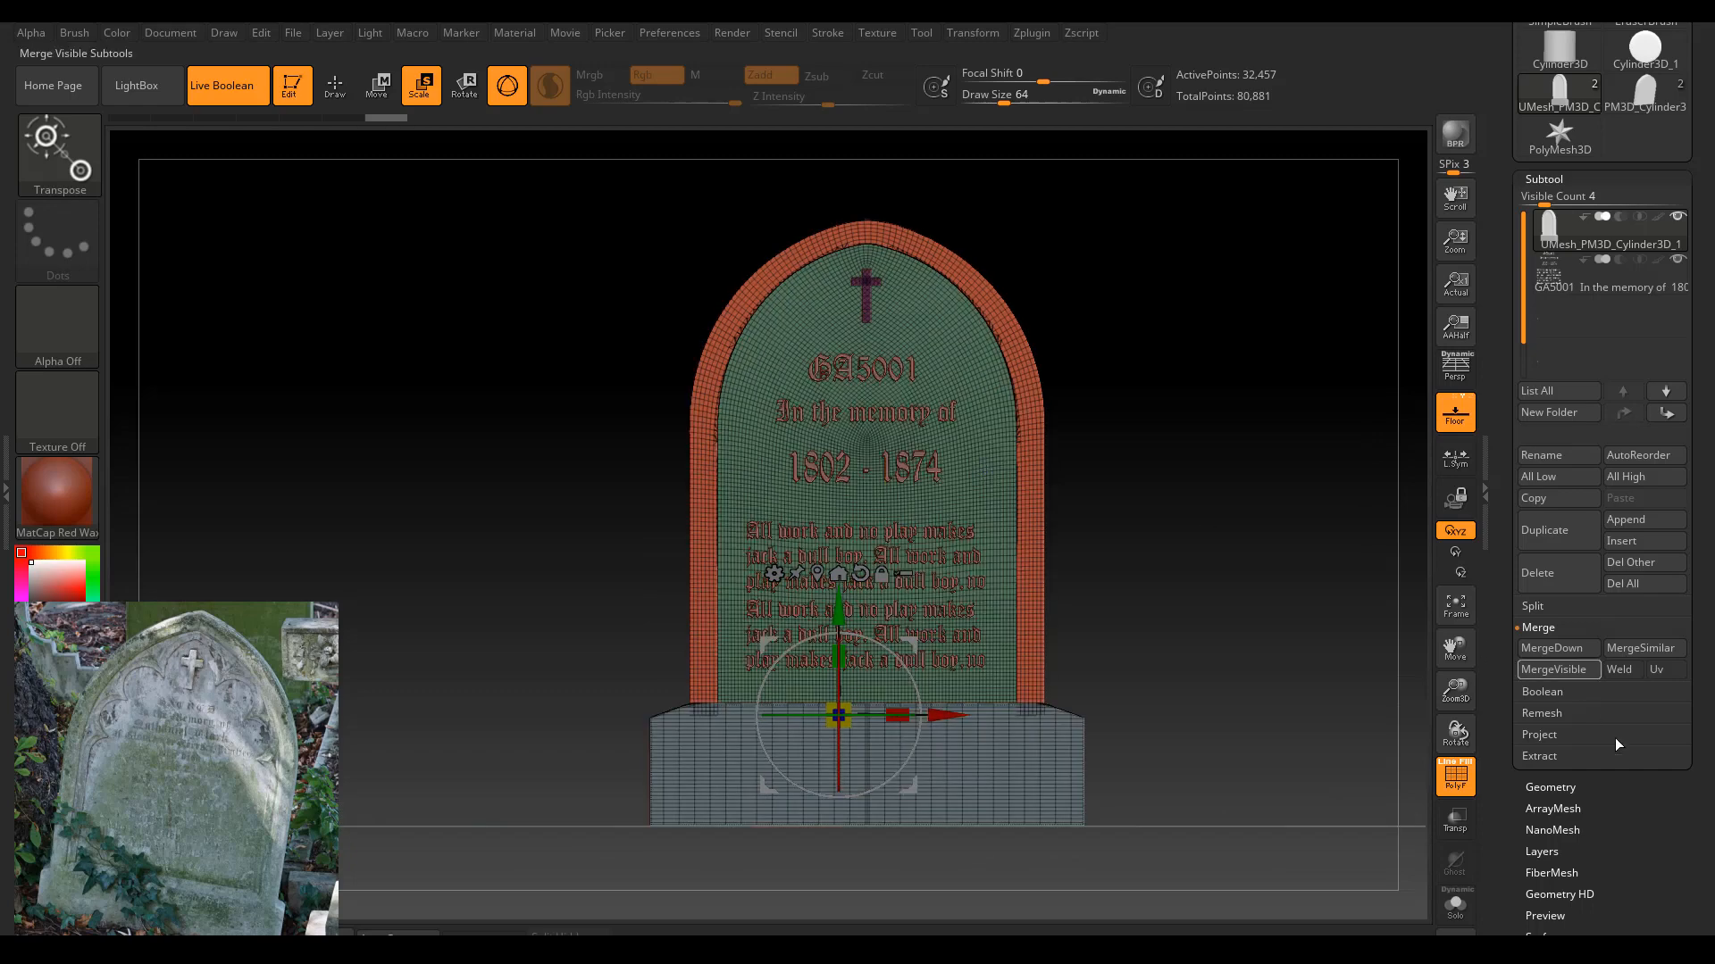
Examine the merged gravestone from several angles, with and without the polygroup wireframe.
click(1464, 785)
drag(1166, 671, 1012, 686)
mouse_move(1111, 604)
shift+mouse_down()
mouse_move(1192, 636)
mouse_move(1133, 601)
mouse_move(1152, 586)
mouse_move(1335, 644)
shift+mouse_up()
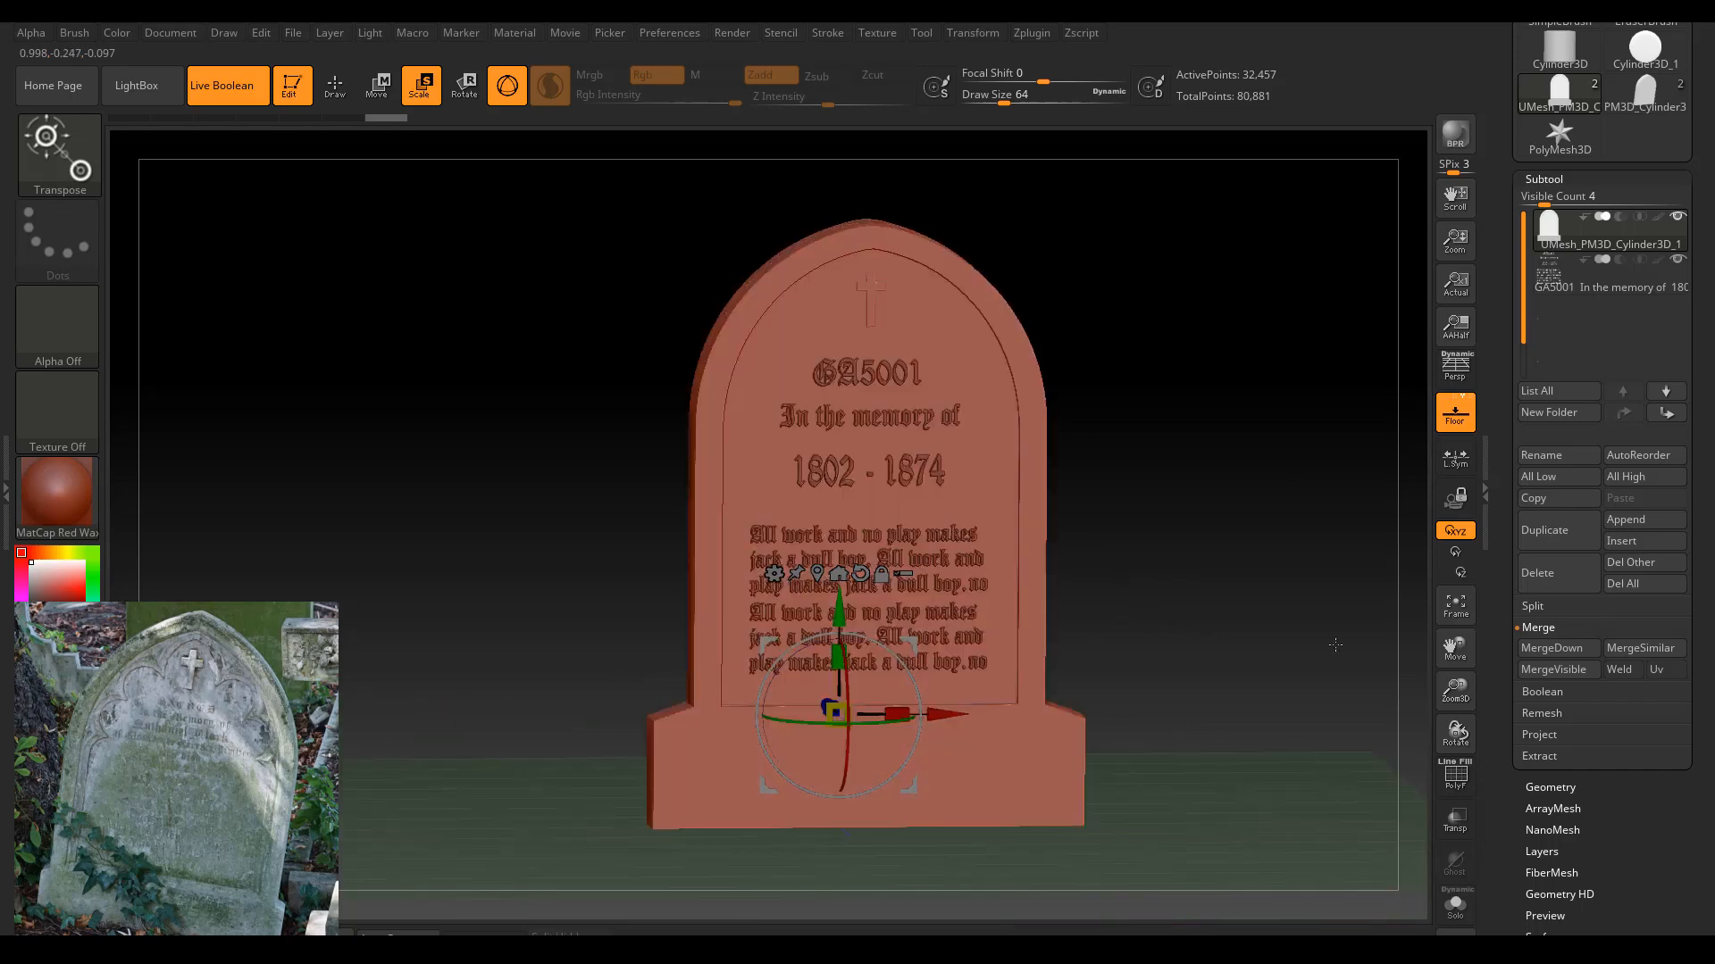
click(1460, 794)
drag(1161, 561, 1132, 459)
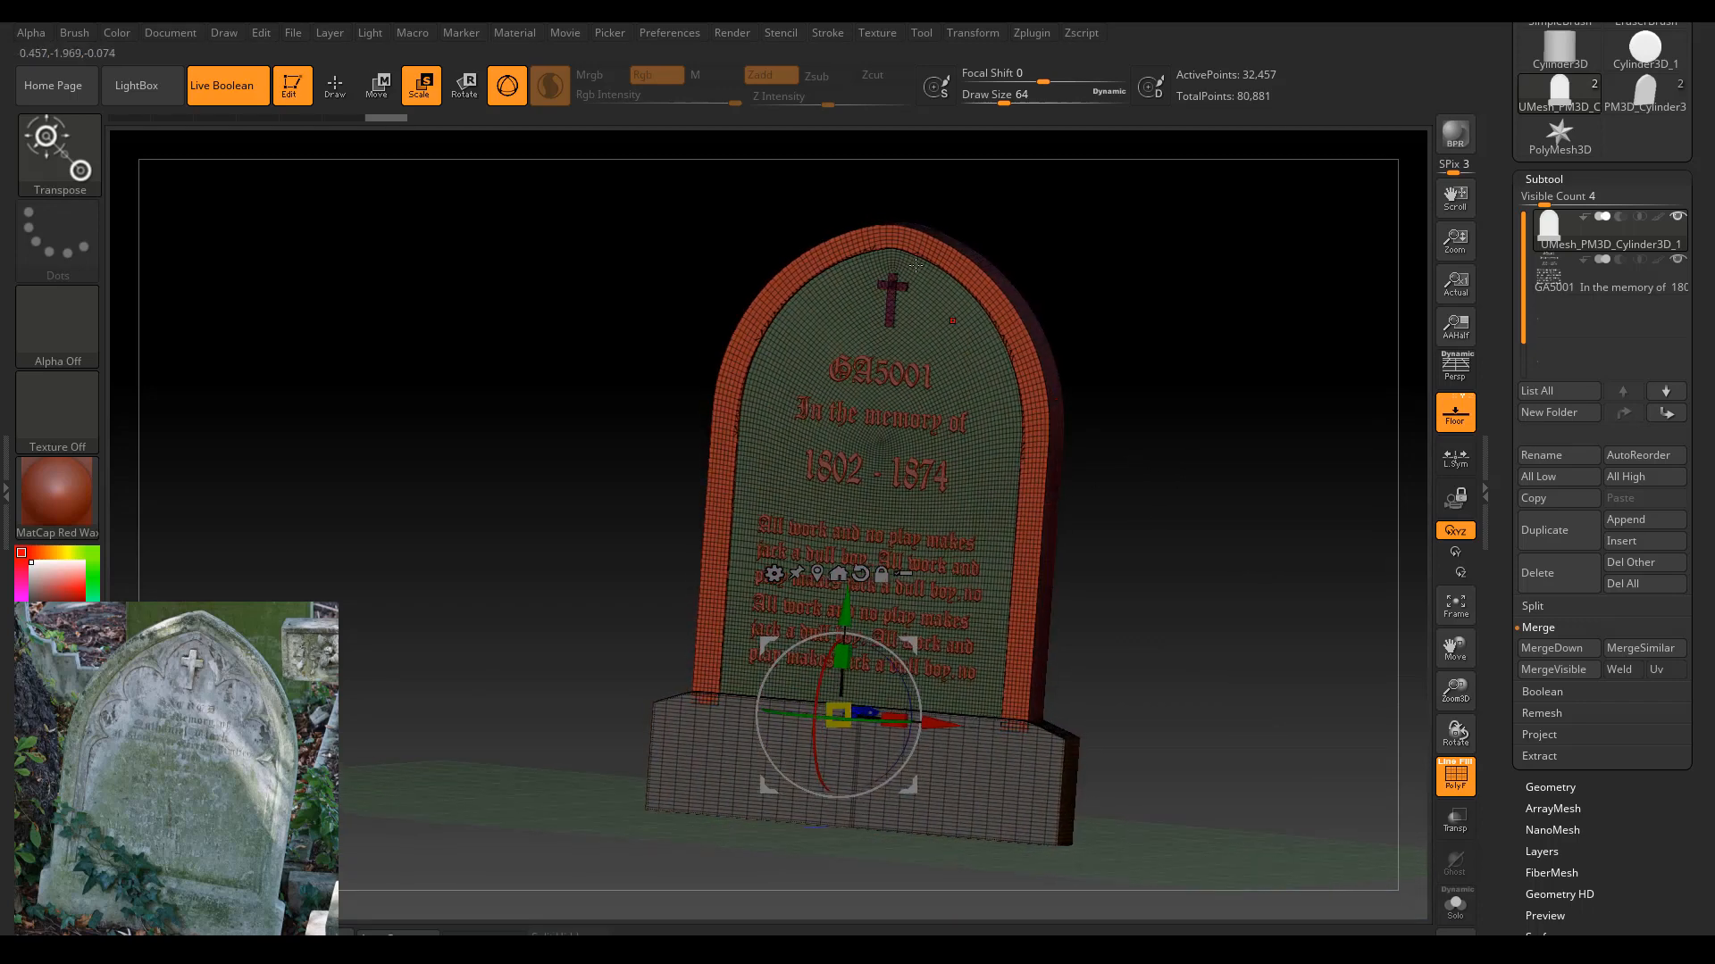
drag(915, 265, 1346, 596)
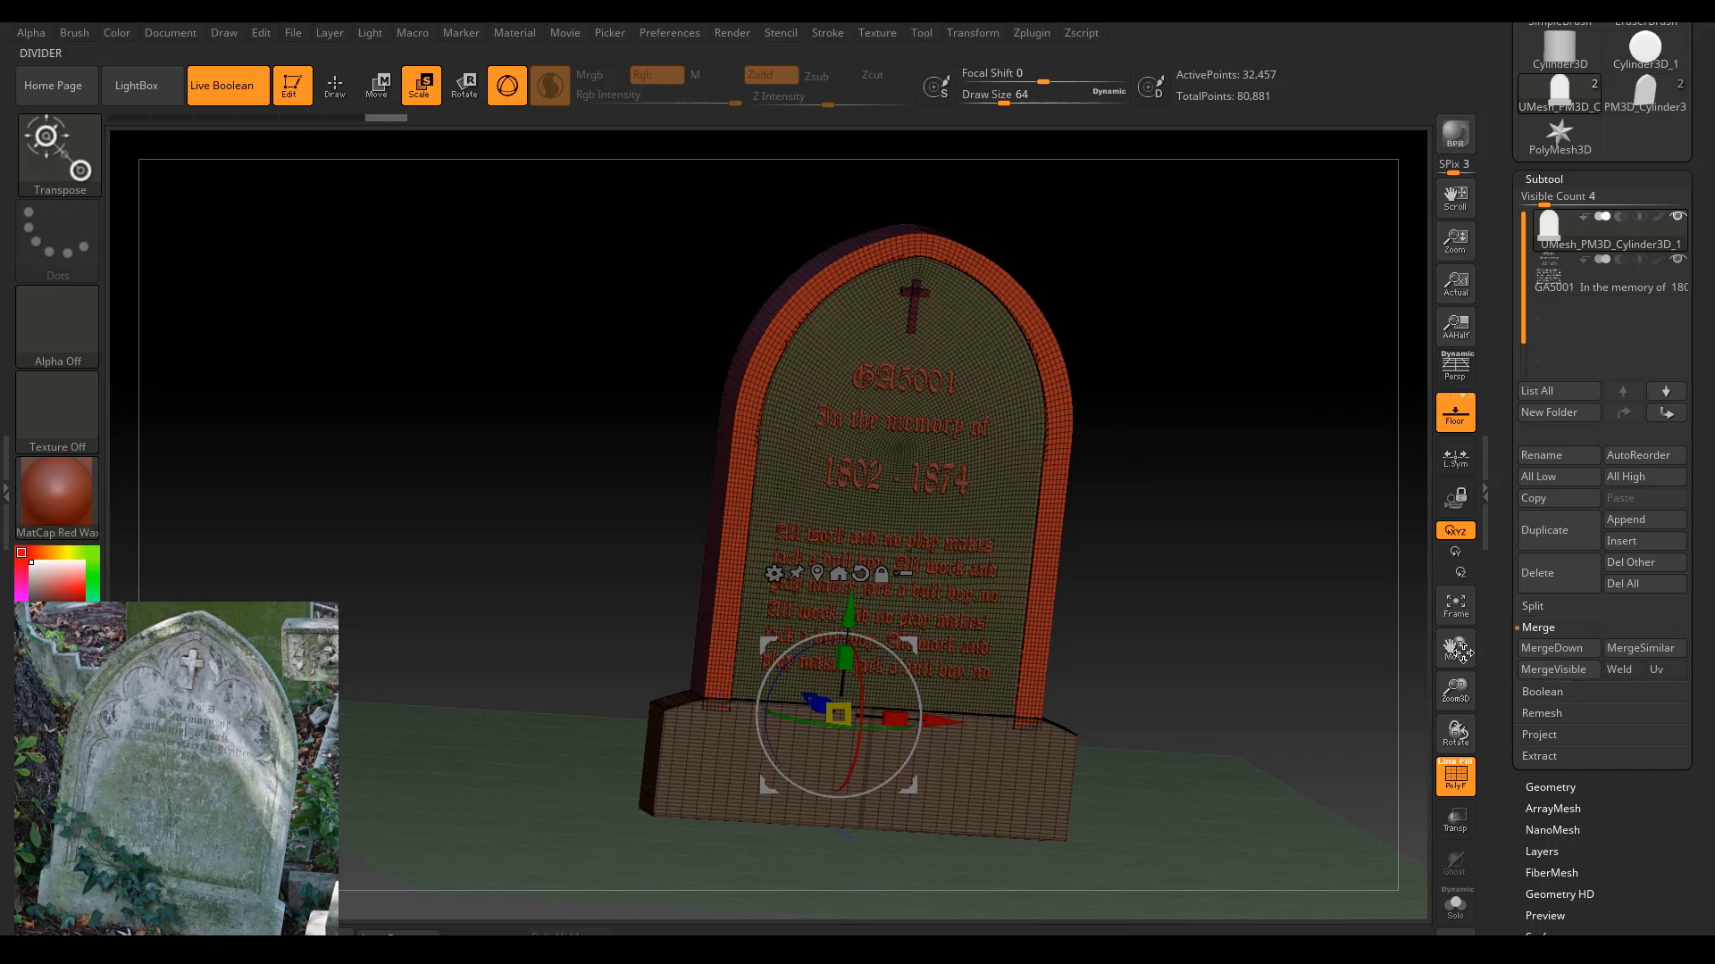
drag(1456, 652, 1455, 663)
drag(1250, 500, 1289, 505)
DynaMesh the merged gravestone at a resolution of 616.
scroll(1695, 496, down, 1)
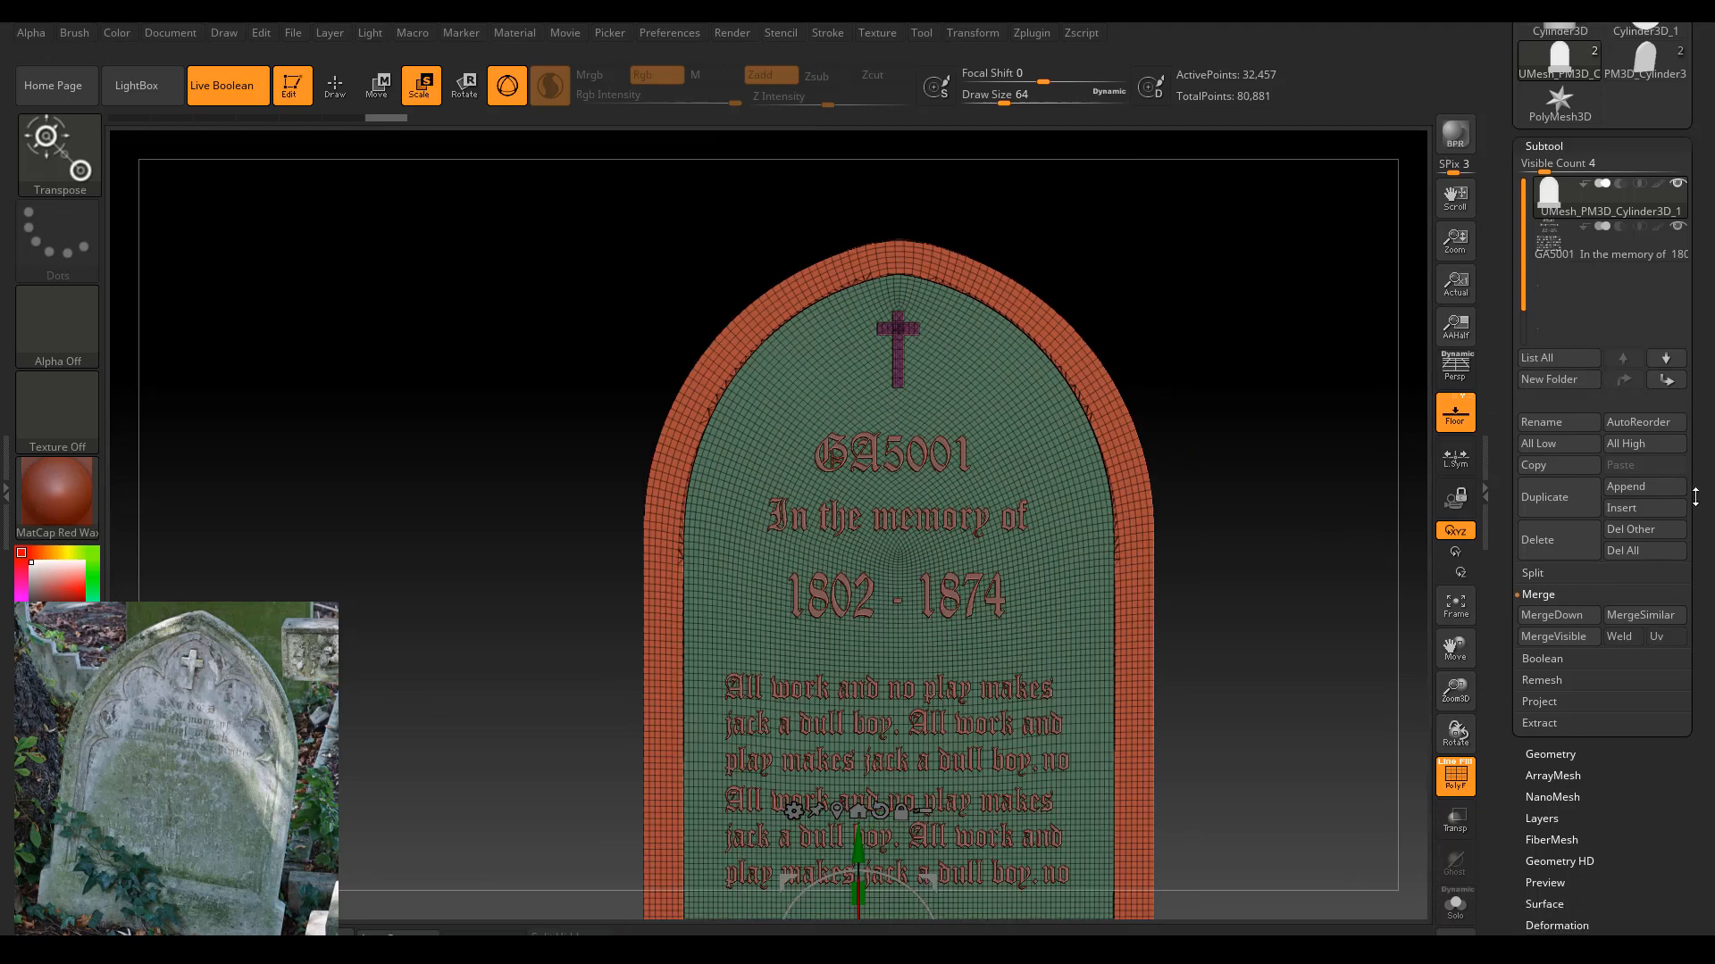
scroll(1695, 497, down, 5)
click(1573, 573)
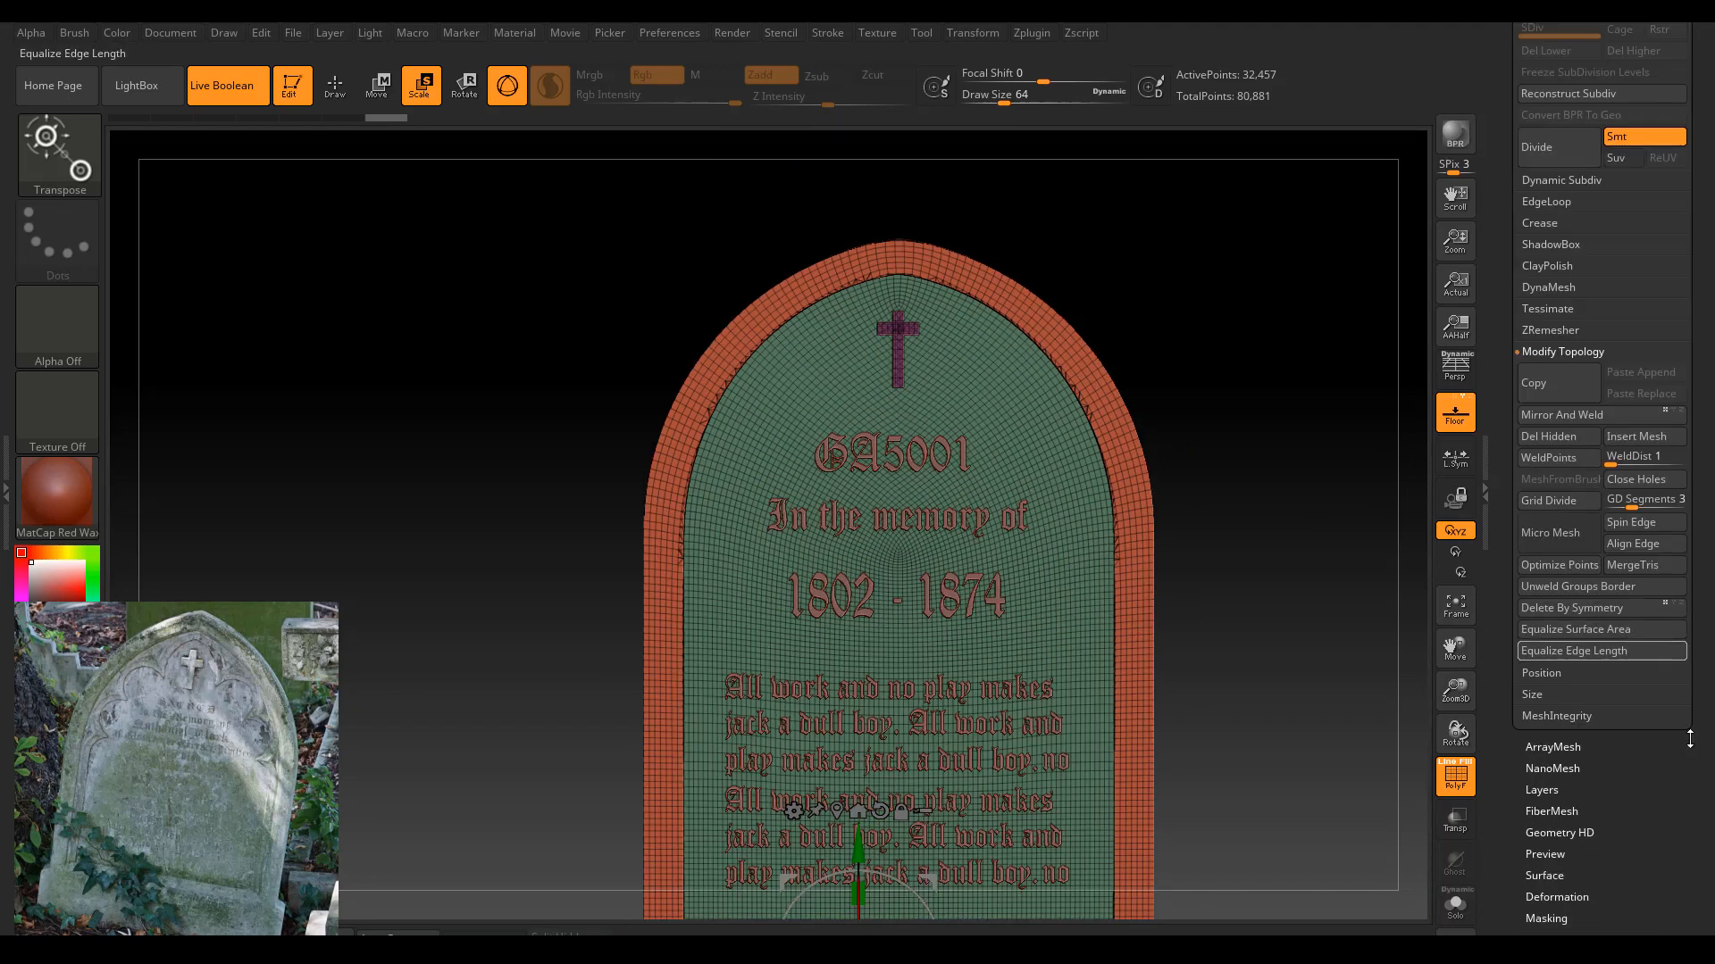
click(1548, 287)
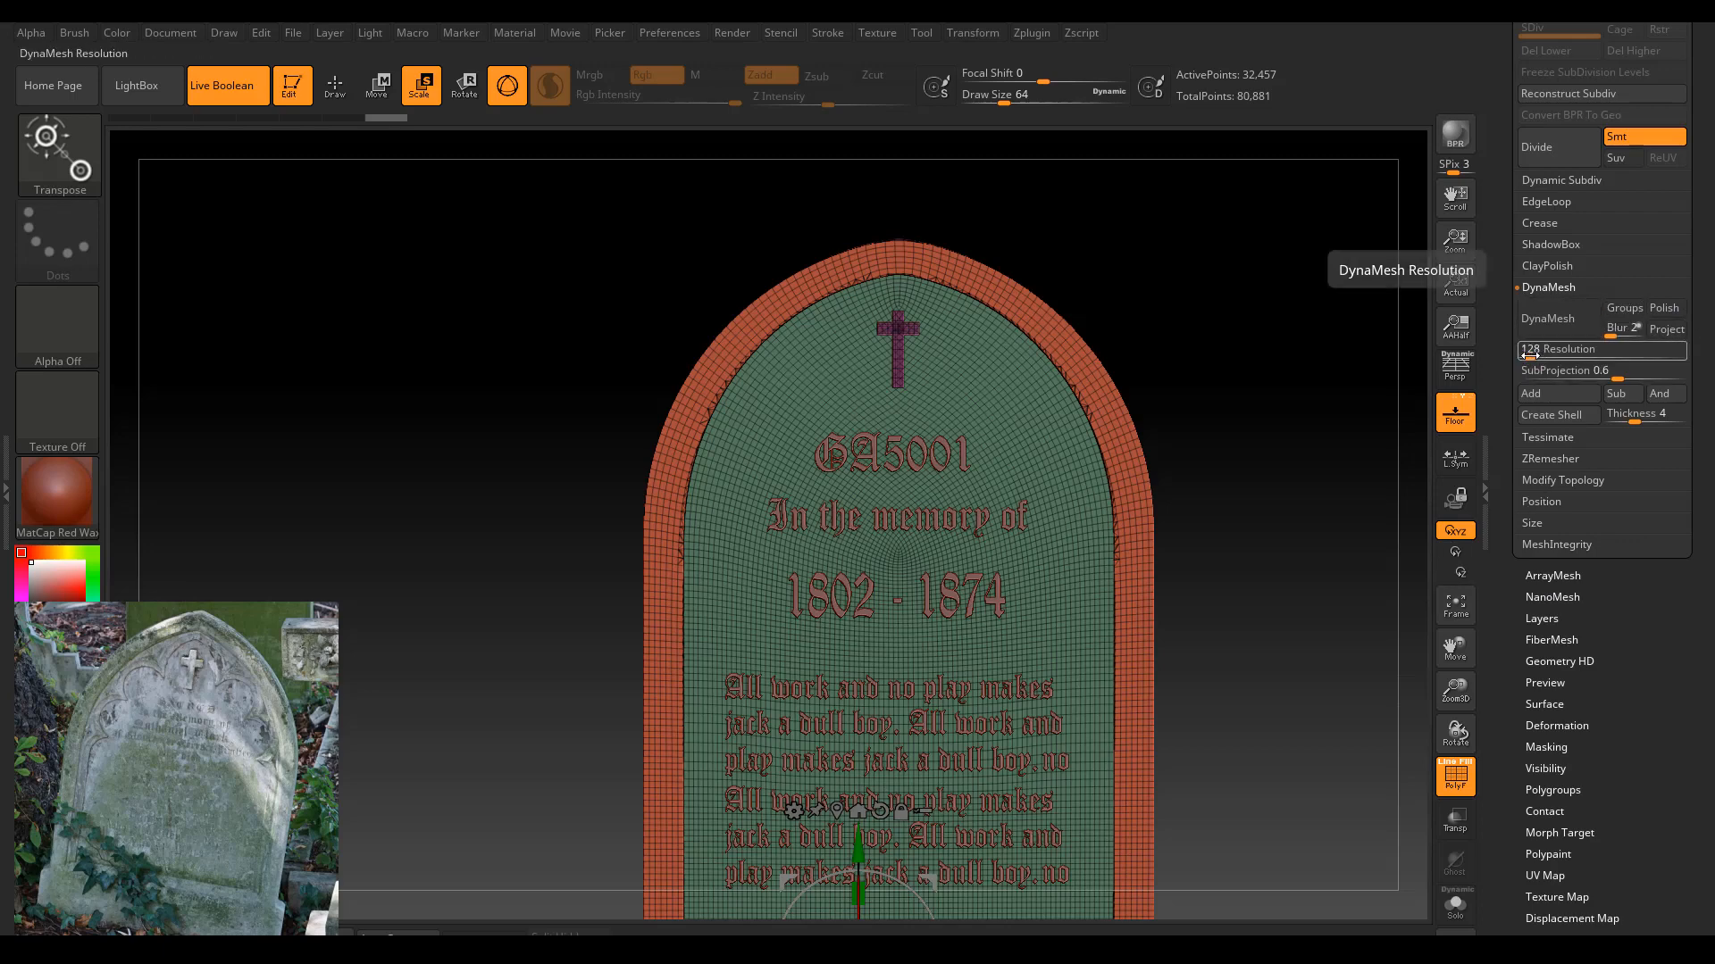
drag(1529, 355, 1543, 354)
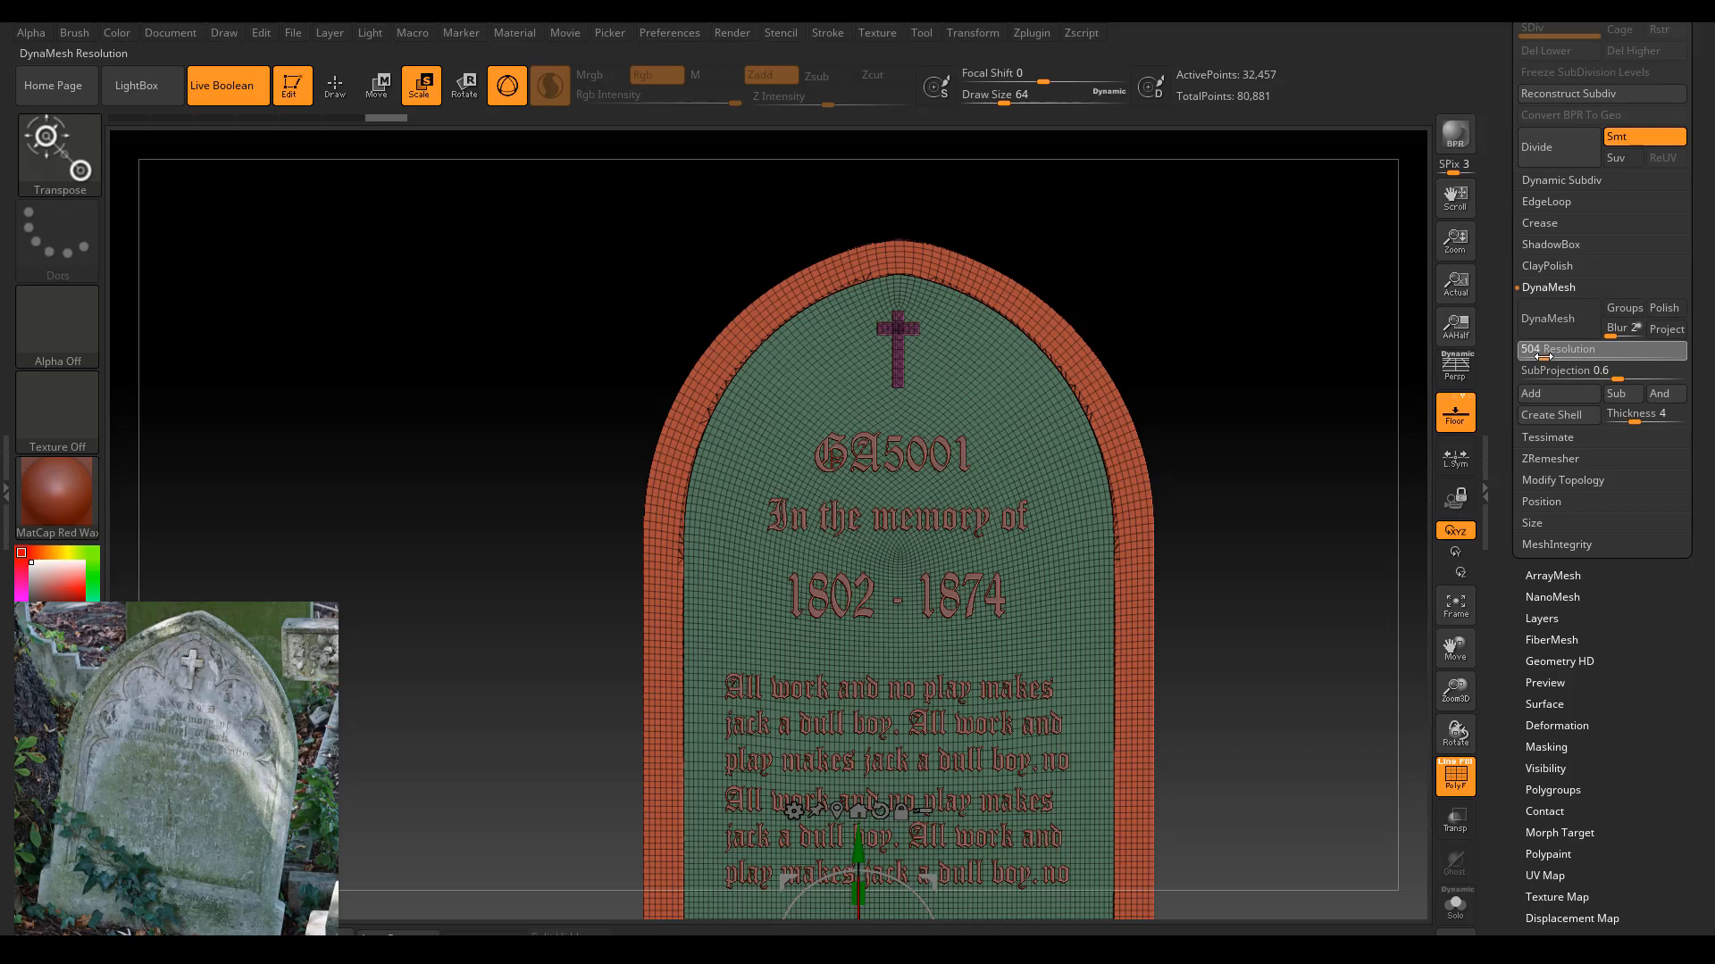
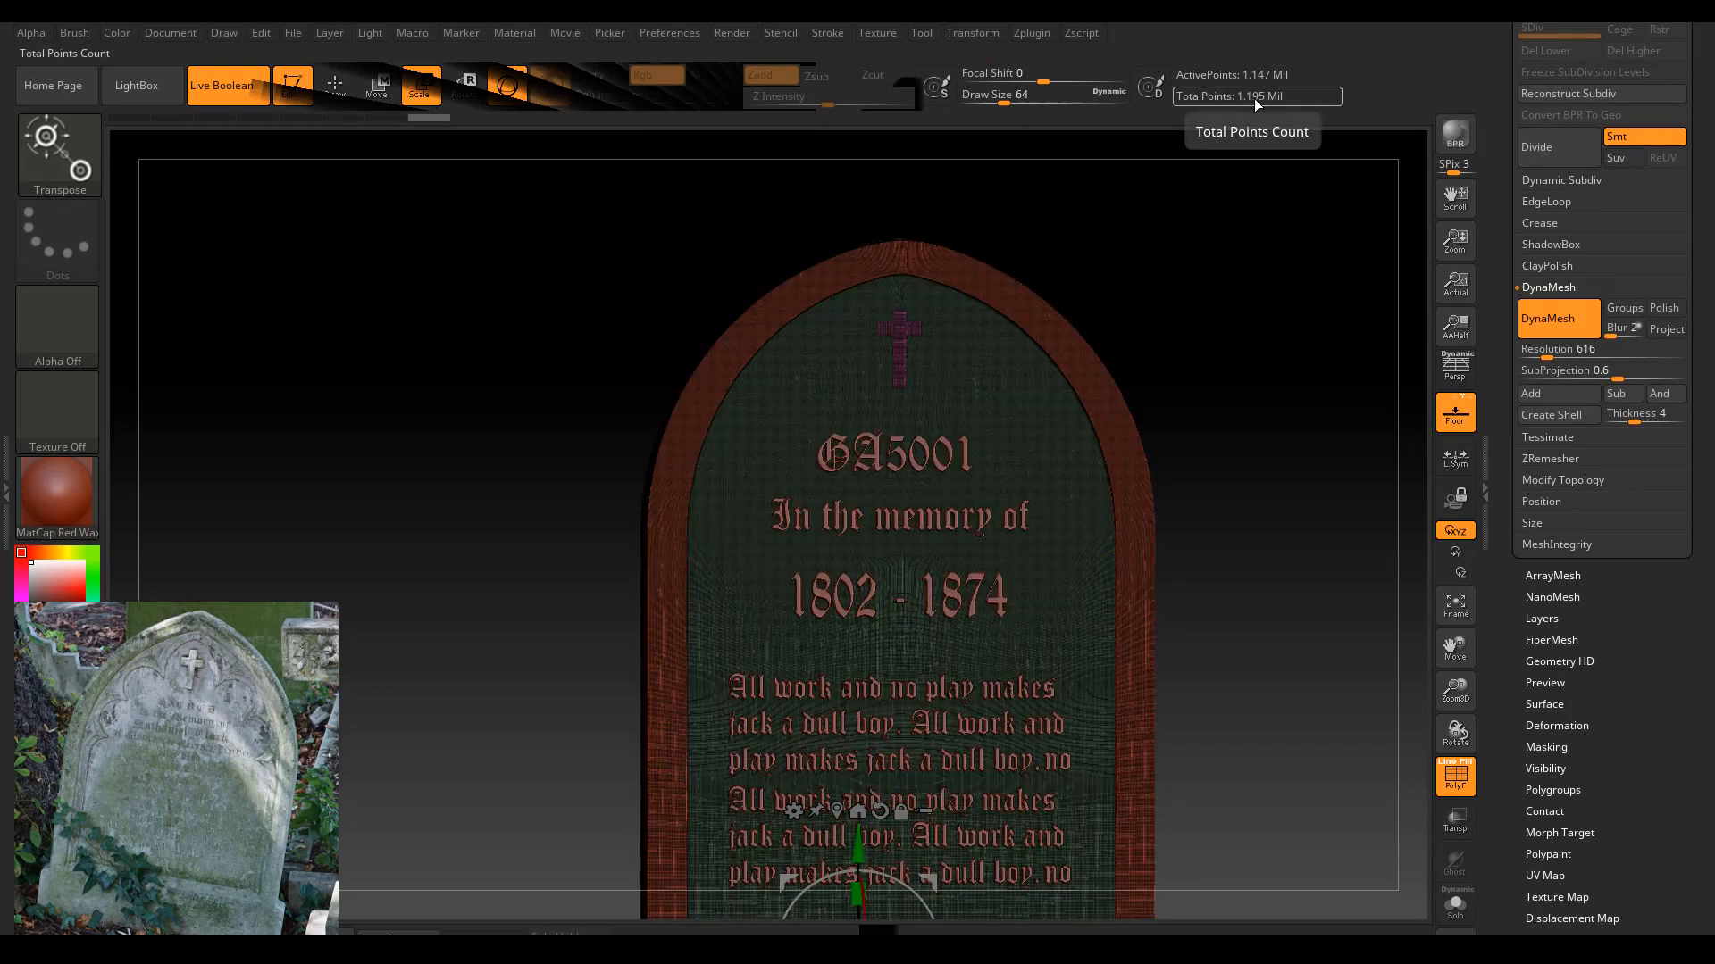
Examine the remeshed lettering and base block up close and open the polygroup options.
drag(1305, 325, 1285, 338)
drag(1453, 690, 1463, 734)
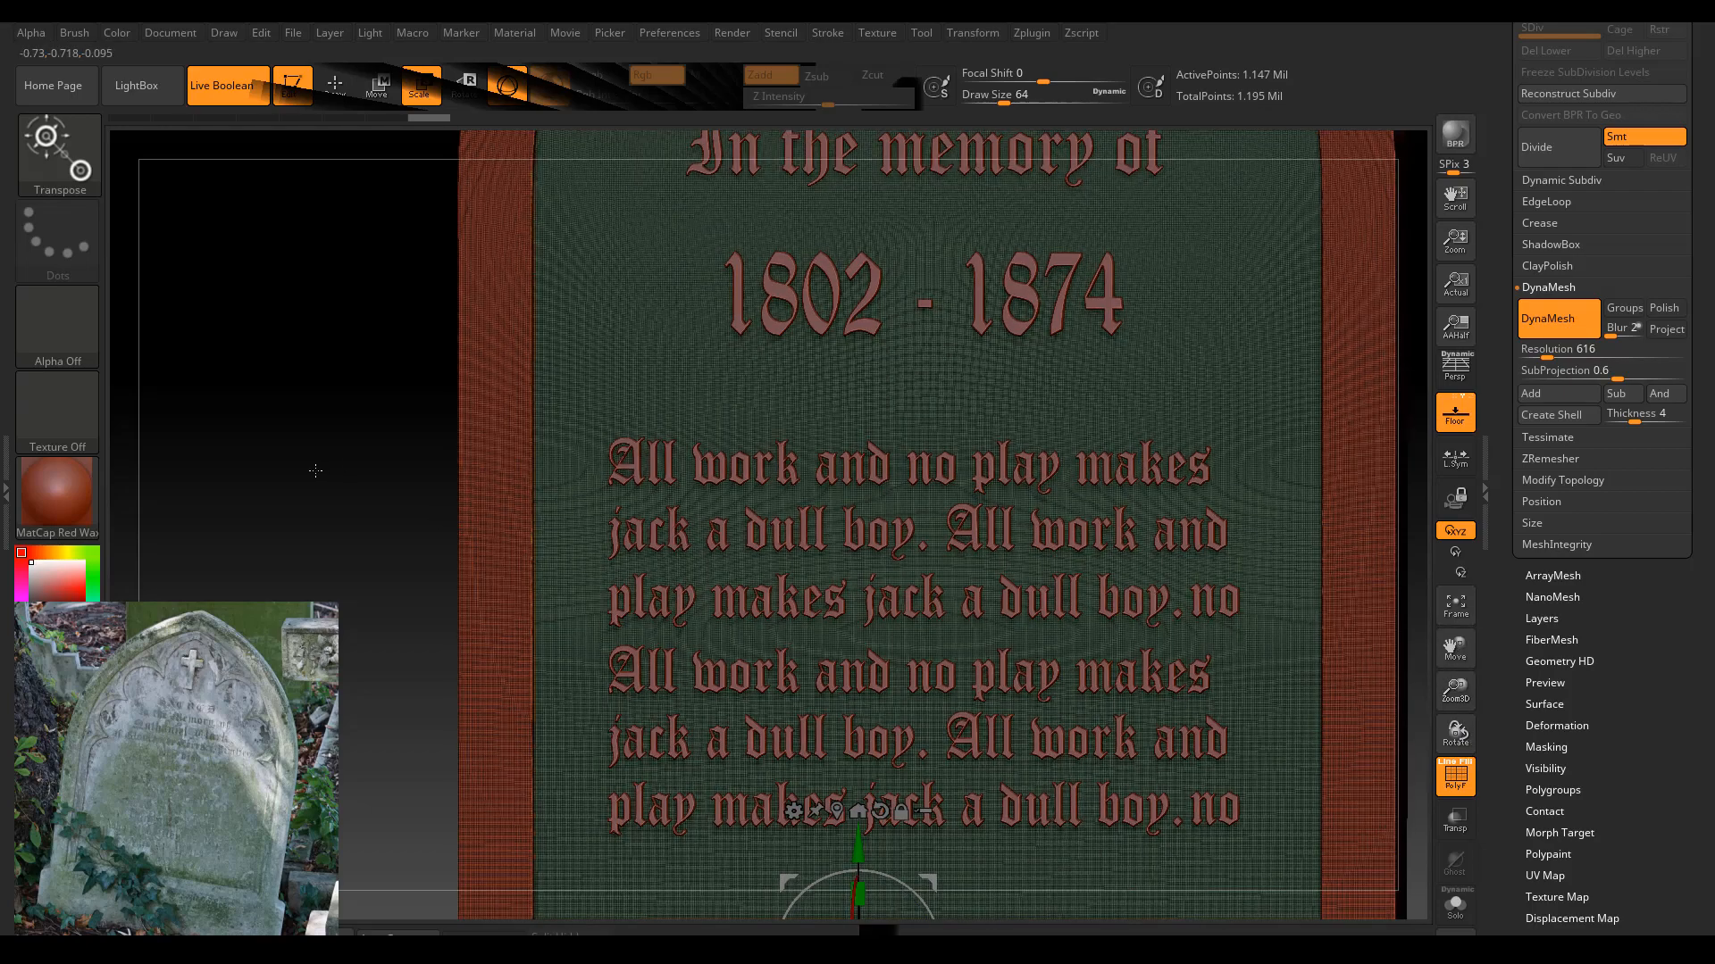
drag(315, 470, 352, 475)
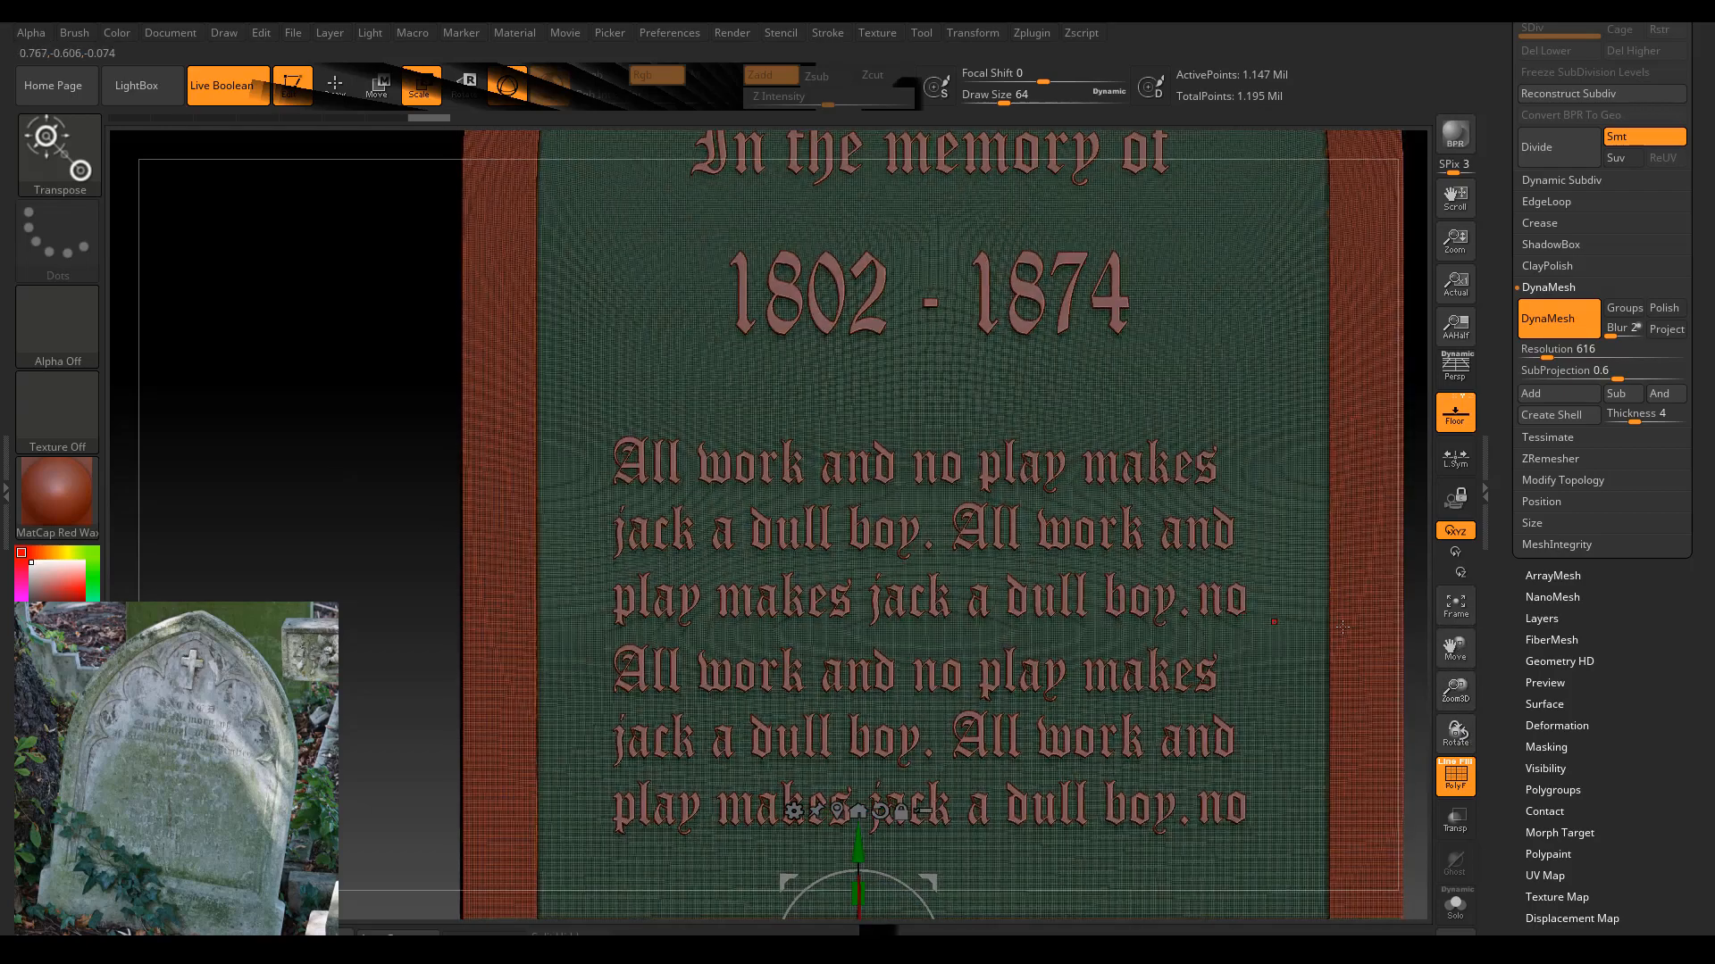
drag(1454, 647, 1315, 378)
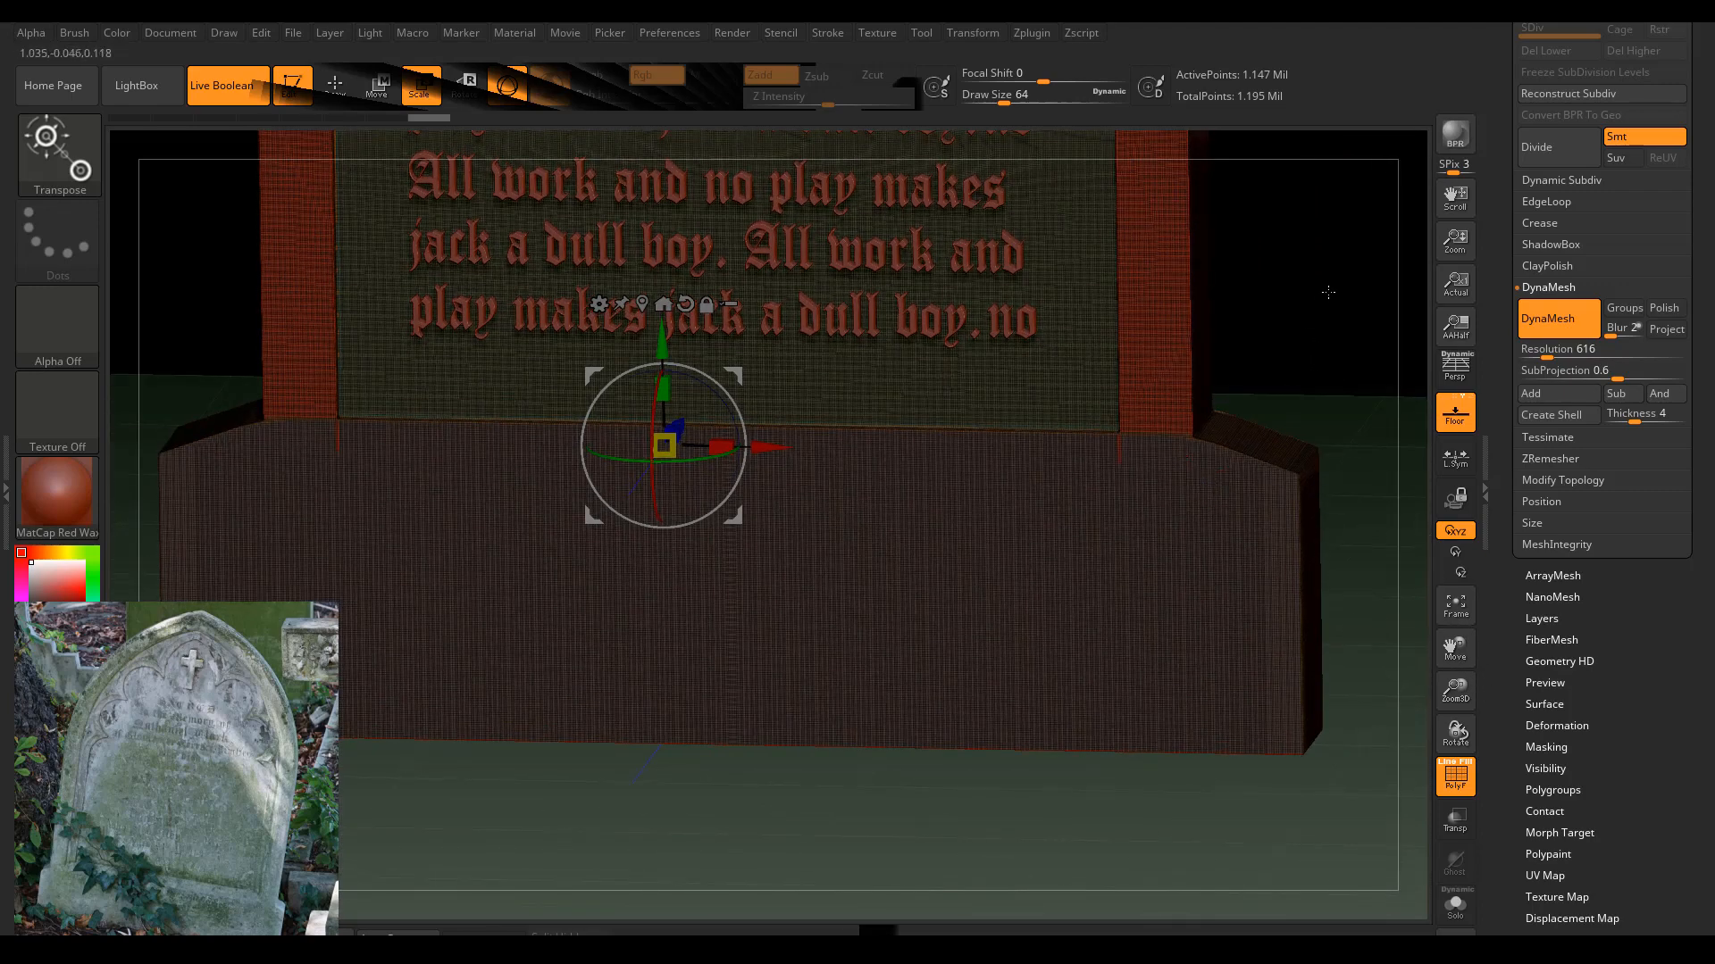
drag(1328, 292, 1329, 269)
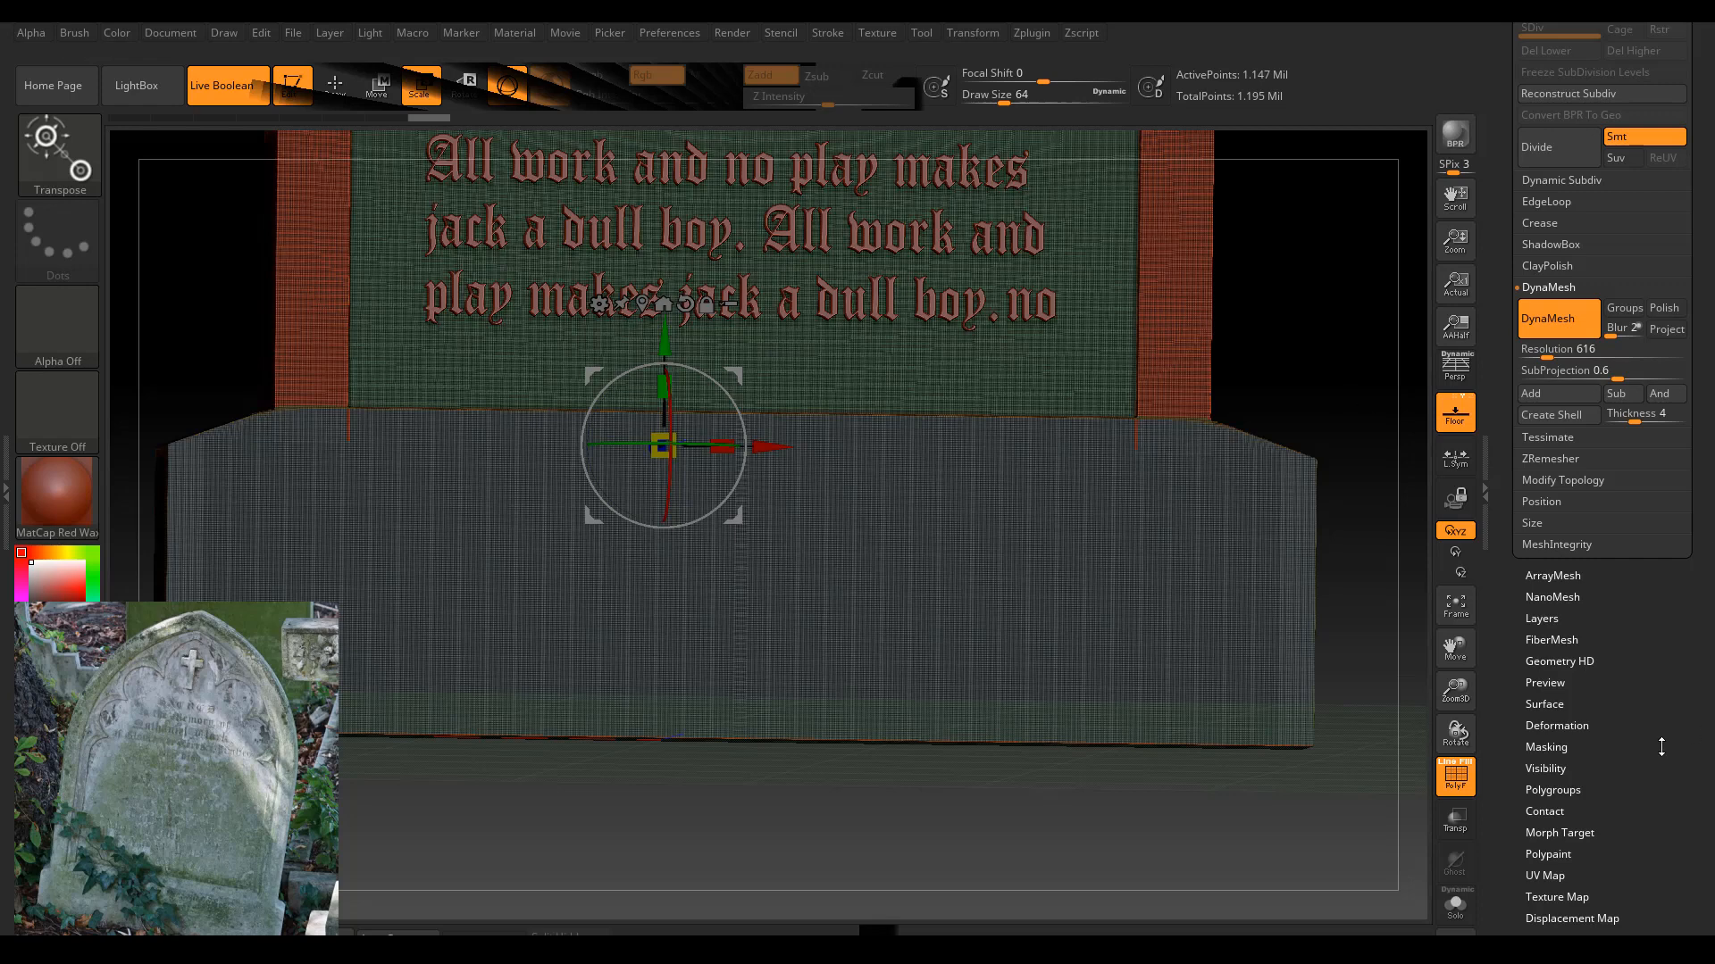
scroll(1661, 748, down, 3)
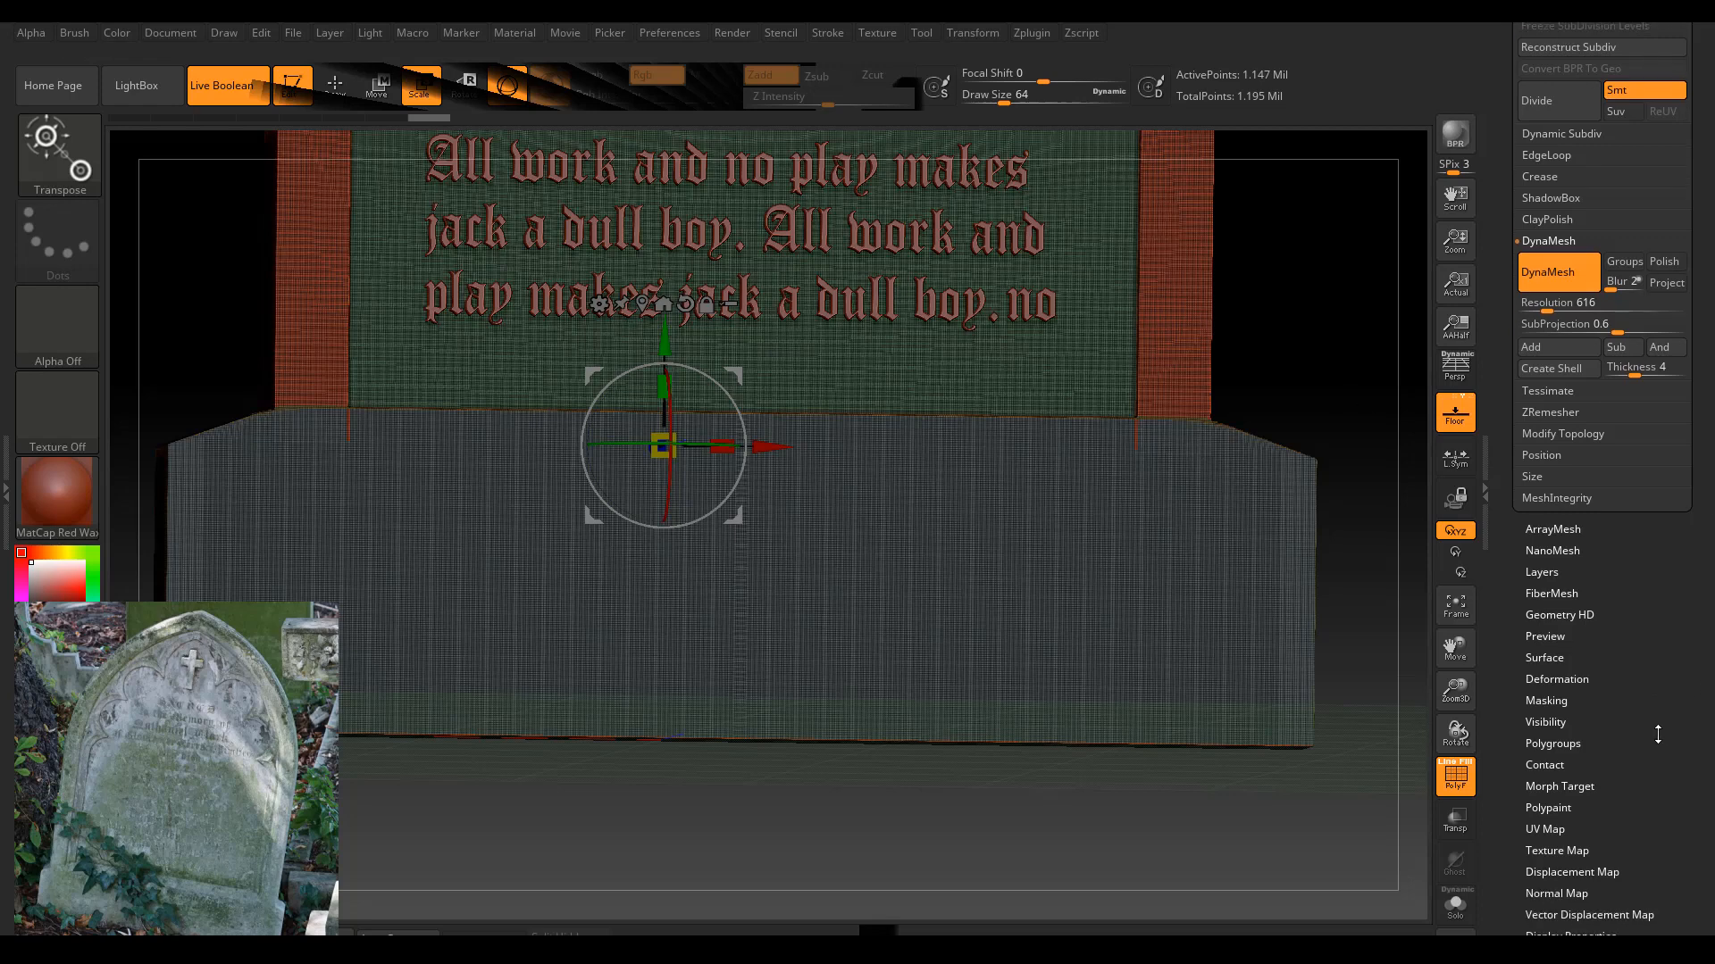
click(1562, 734)
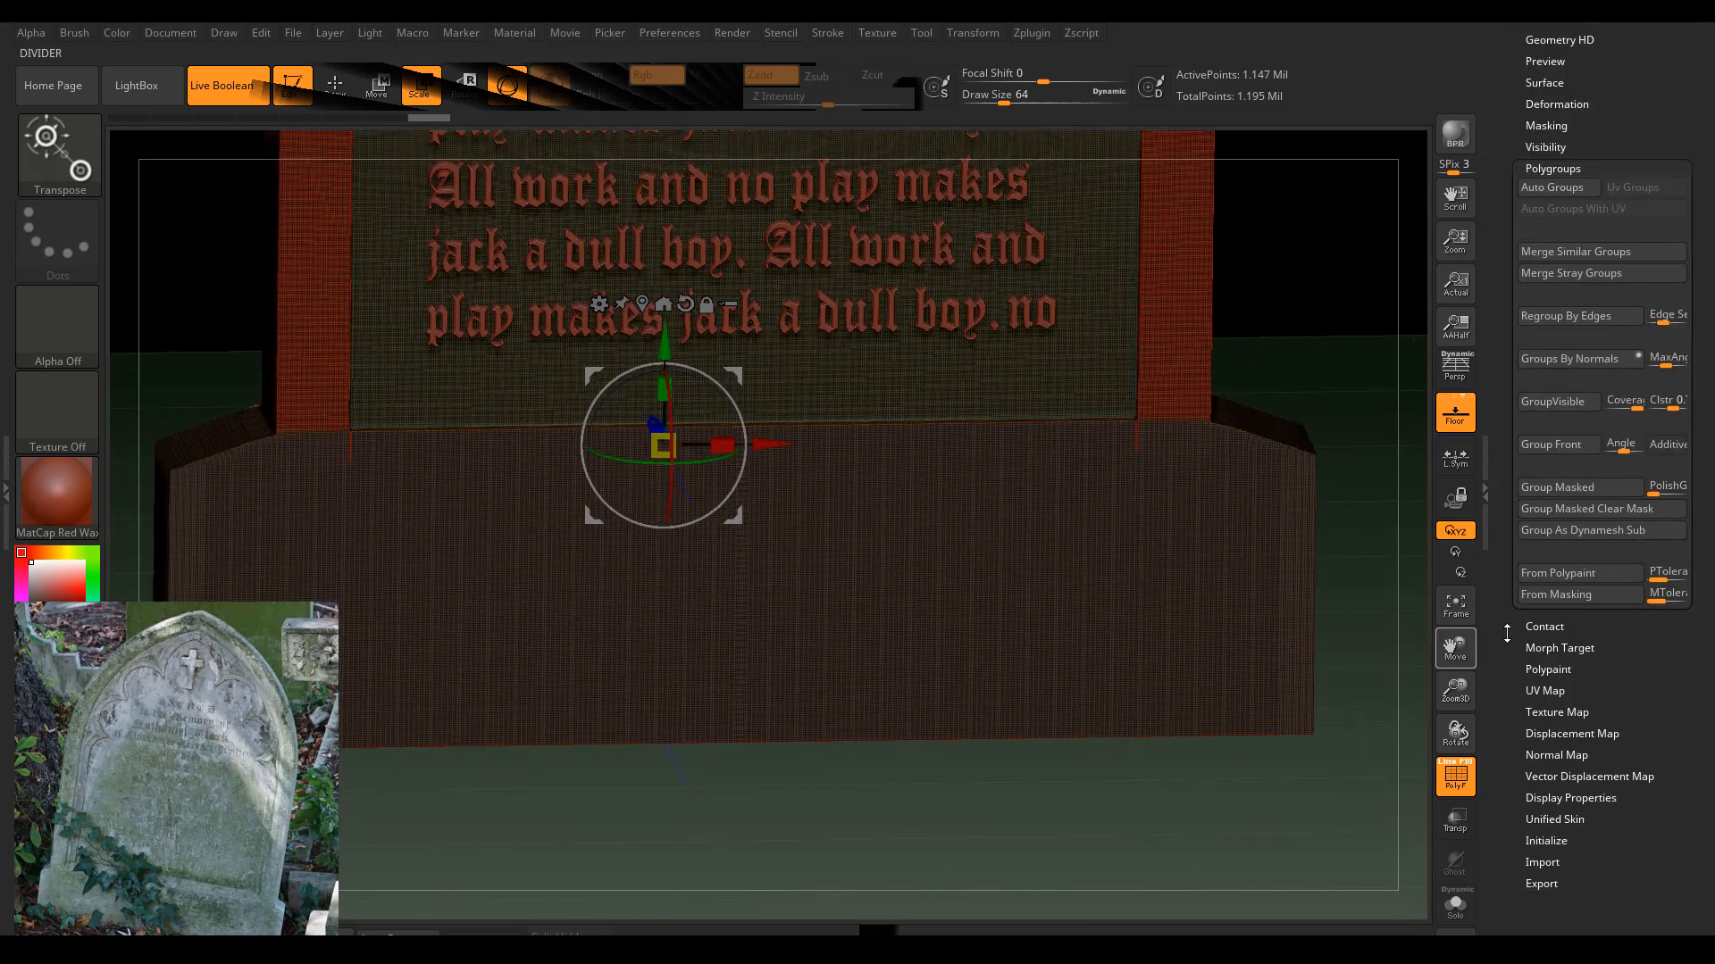
drag(1454, 694, 1428, 823)
drag(1334, 559, 1293, 520)
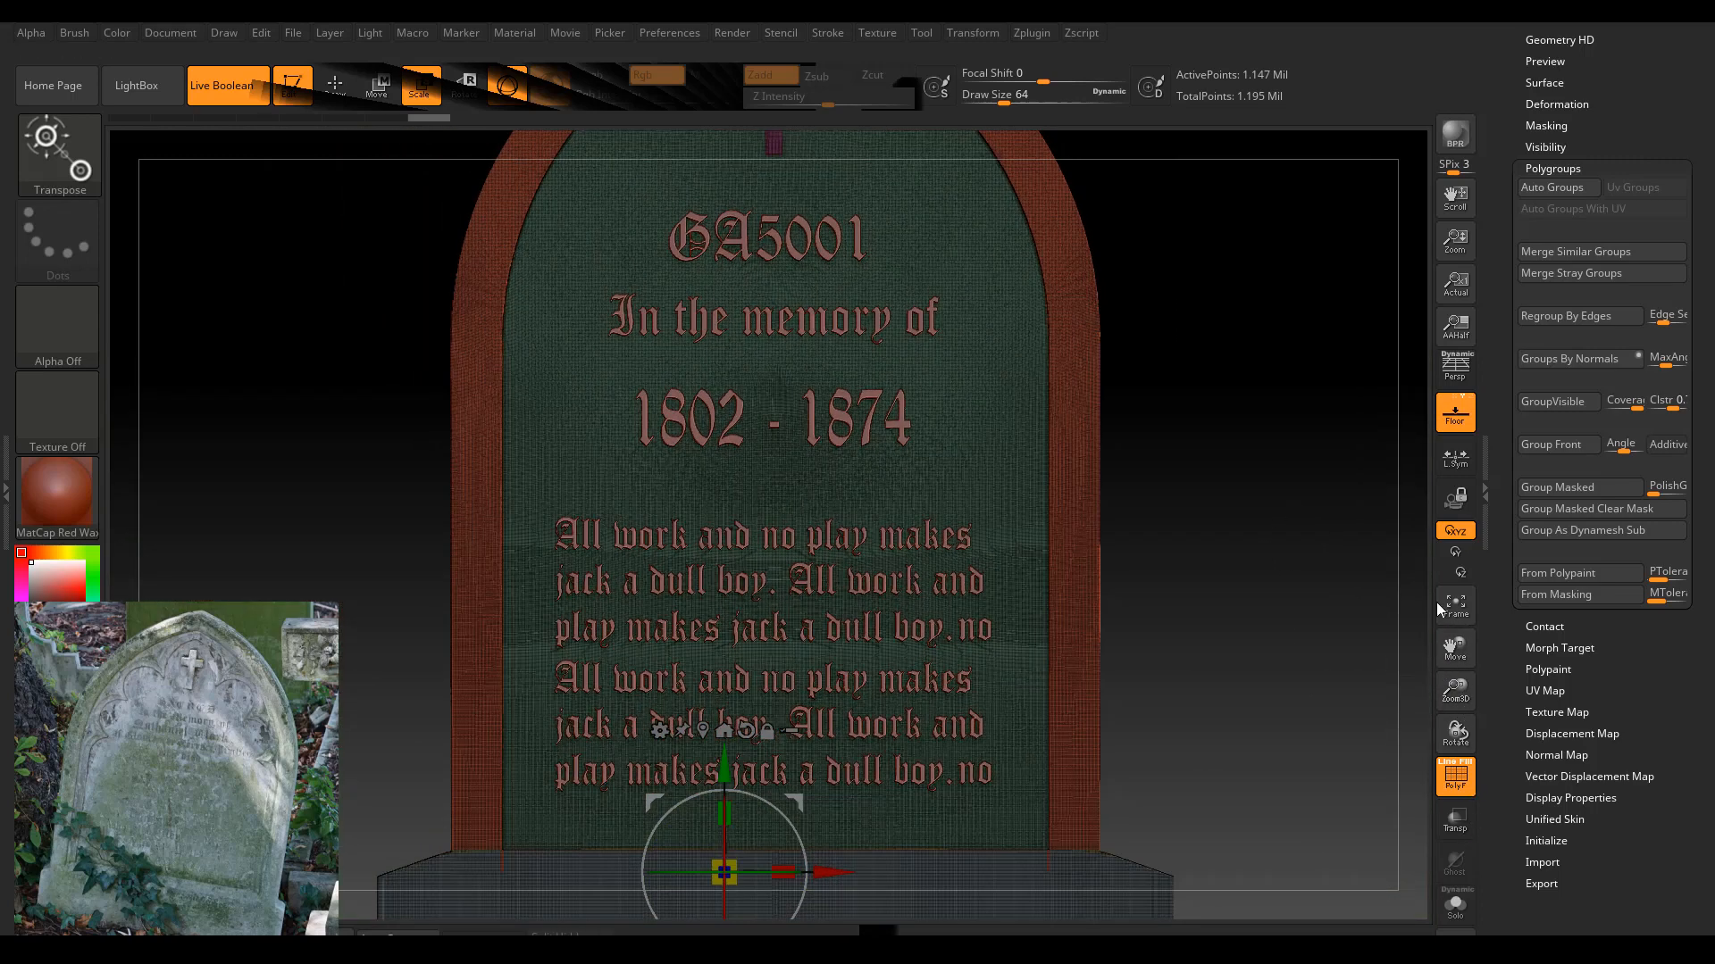
Hide the polygroup wireframe and inspect the gravestone's surface from the front and the side.
click(1455, 775)
shift+drag(1211, 663, 1210, 662)
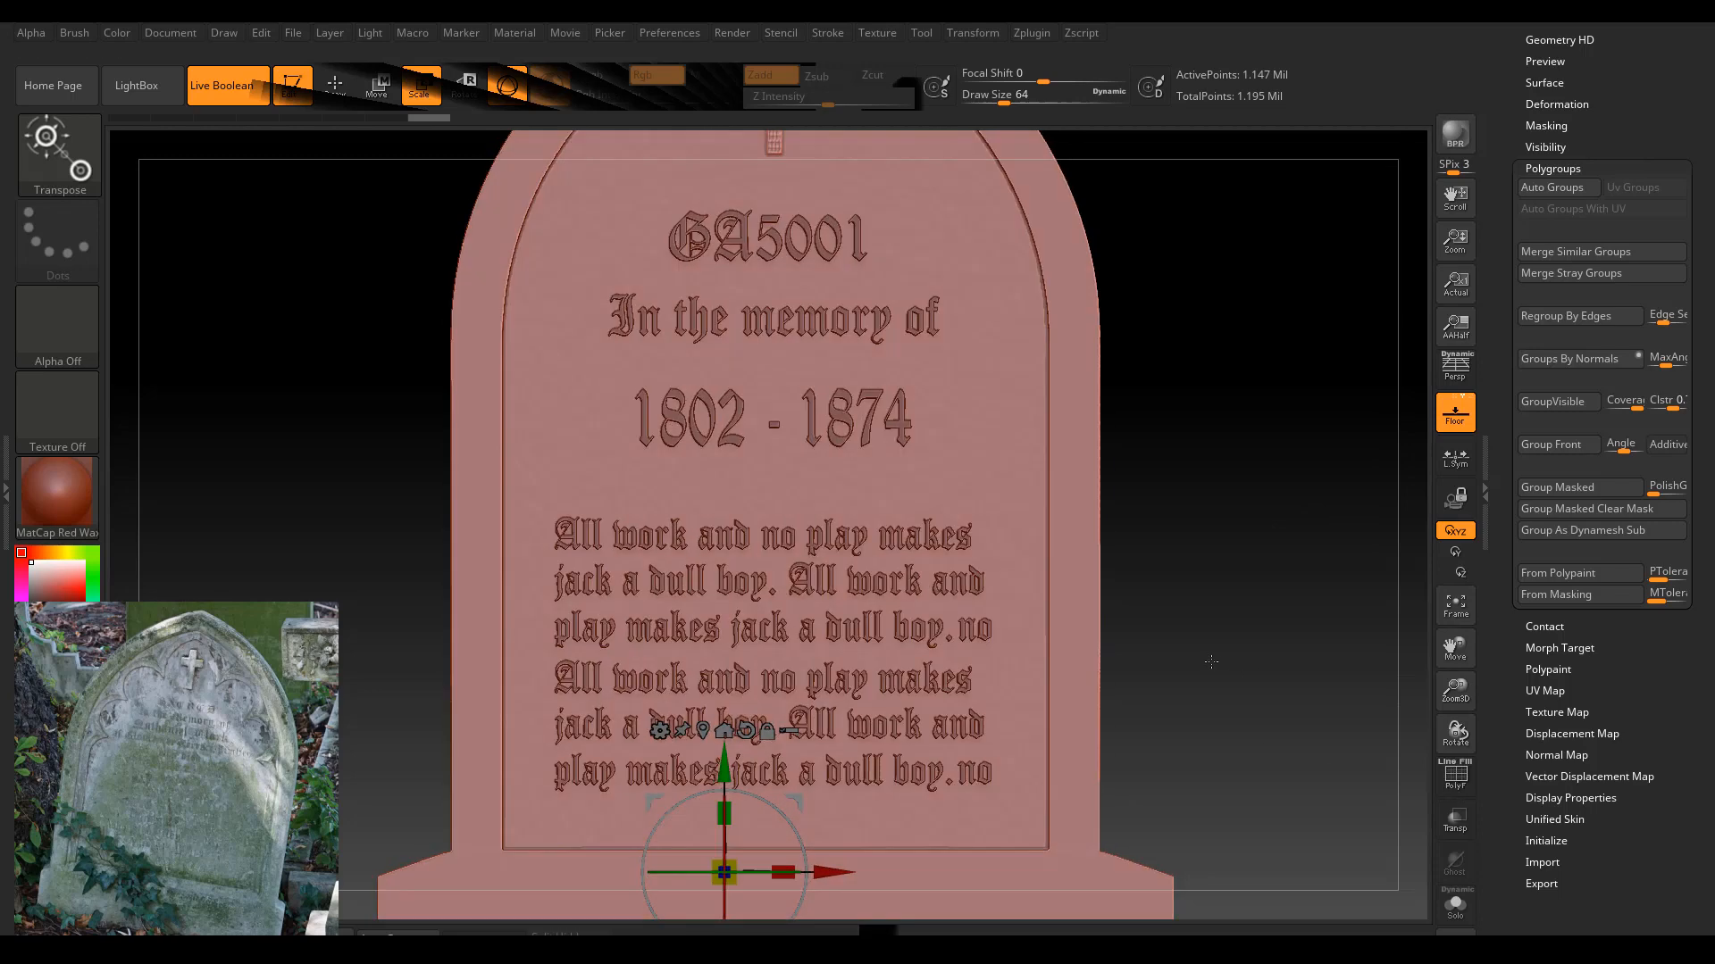
drag(1197, 519, 1263, 520)
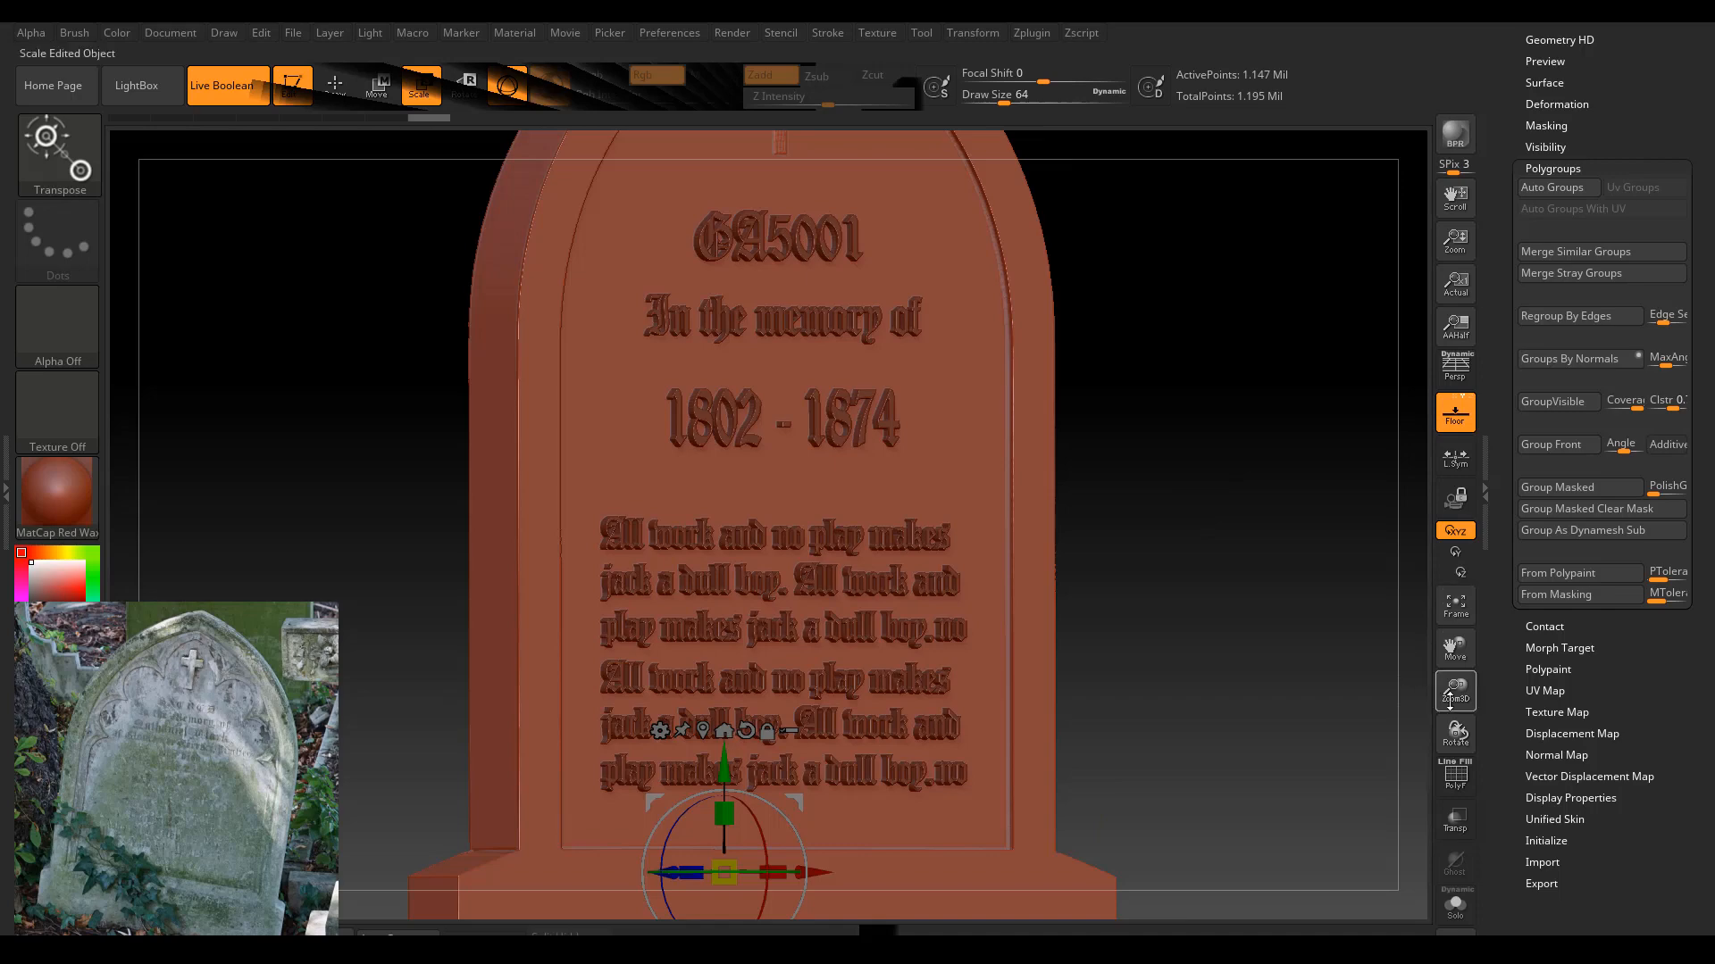
drag(1456, 695, 1411, 661)
shift+drag(1224, 654, 1240, 652)
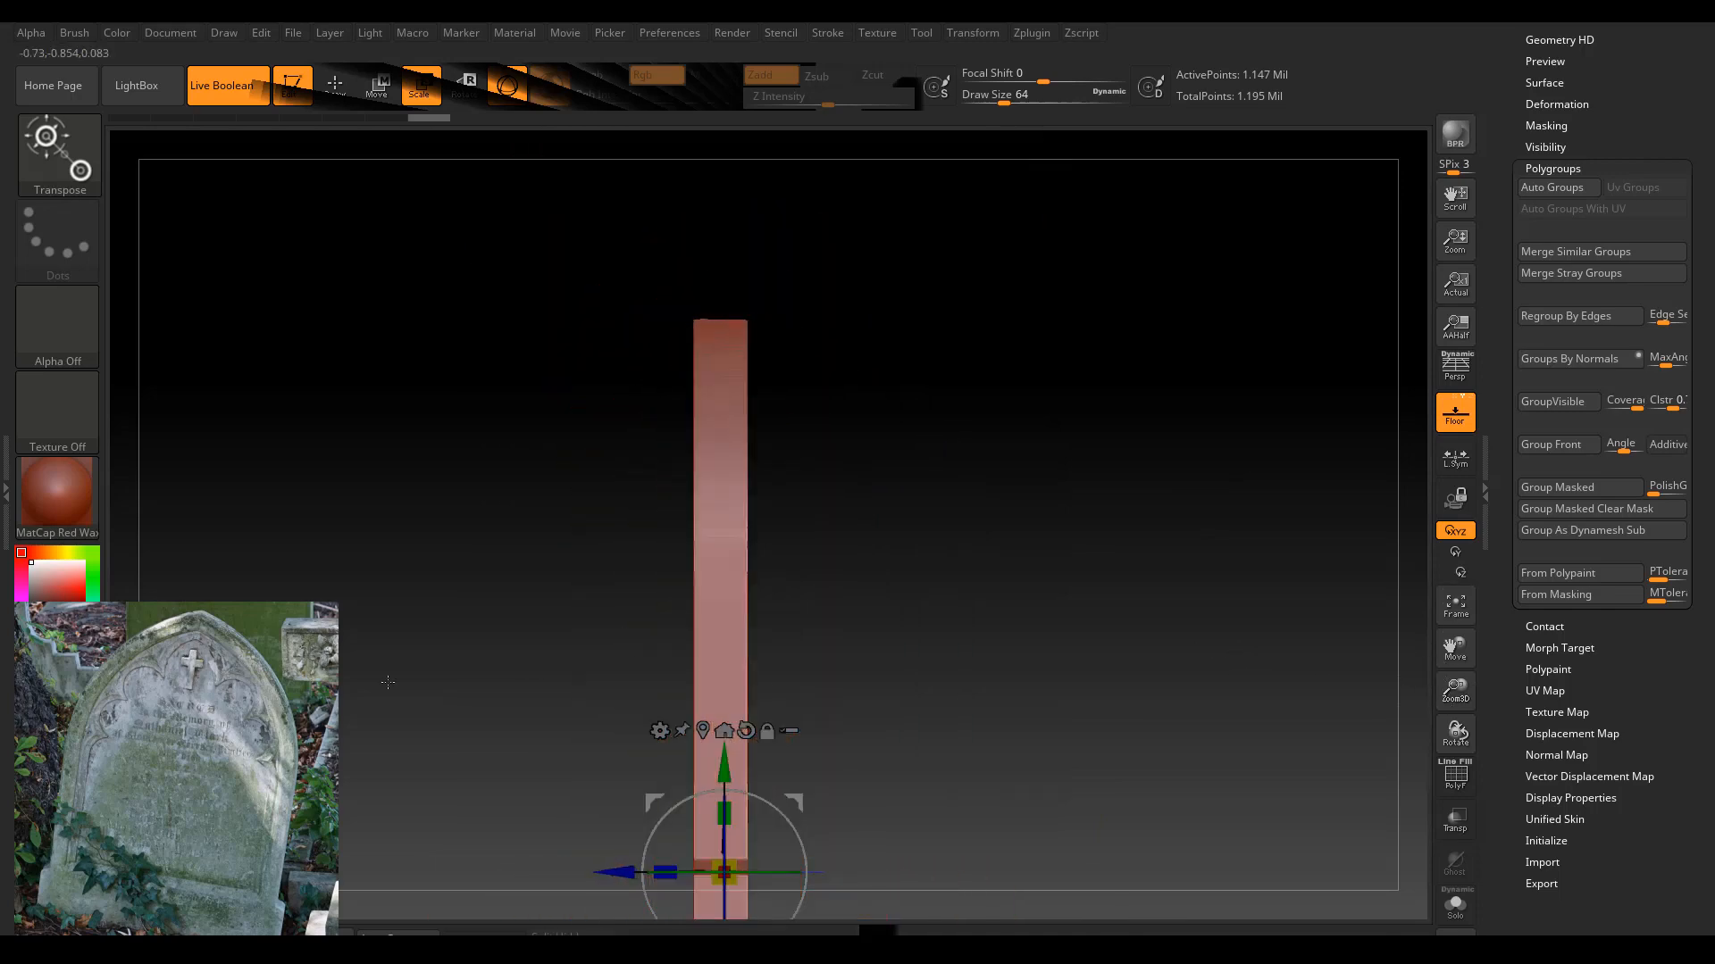
Scale the merged gravestone along its depth axis to about 0.80 of its thickness.
drag(991, 650, 930, 753)
drag(1463, 692, 1471, 559)
drag(659, 770, 712, 765)
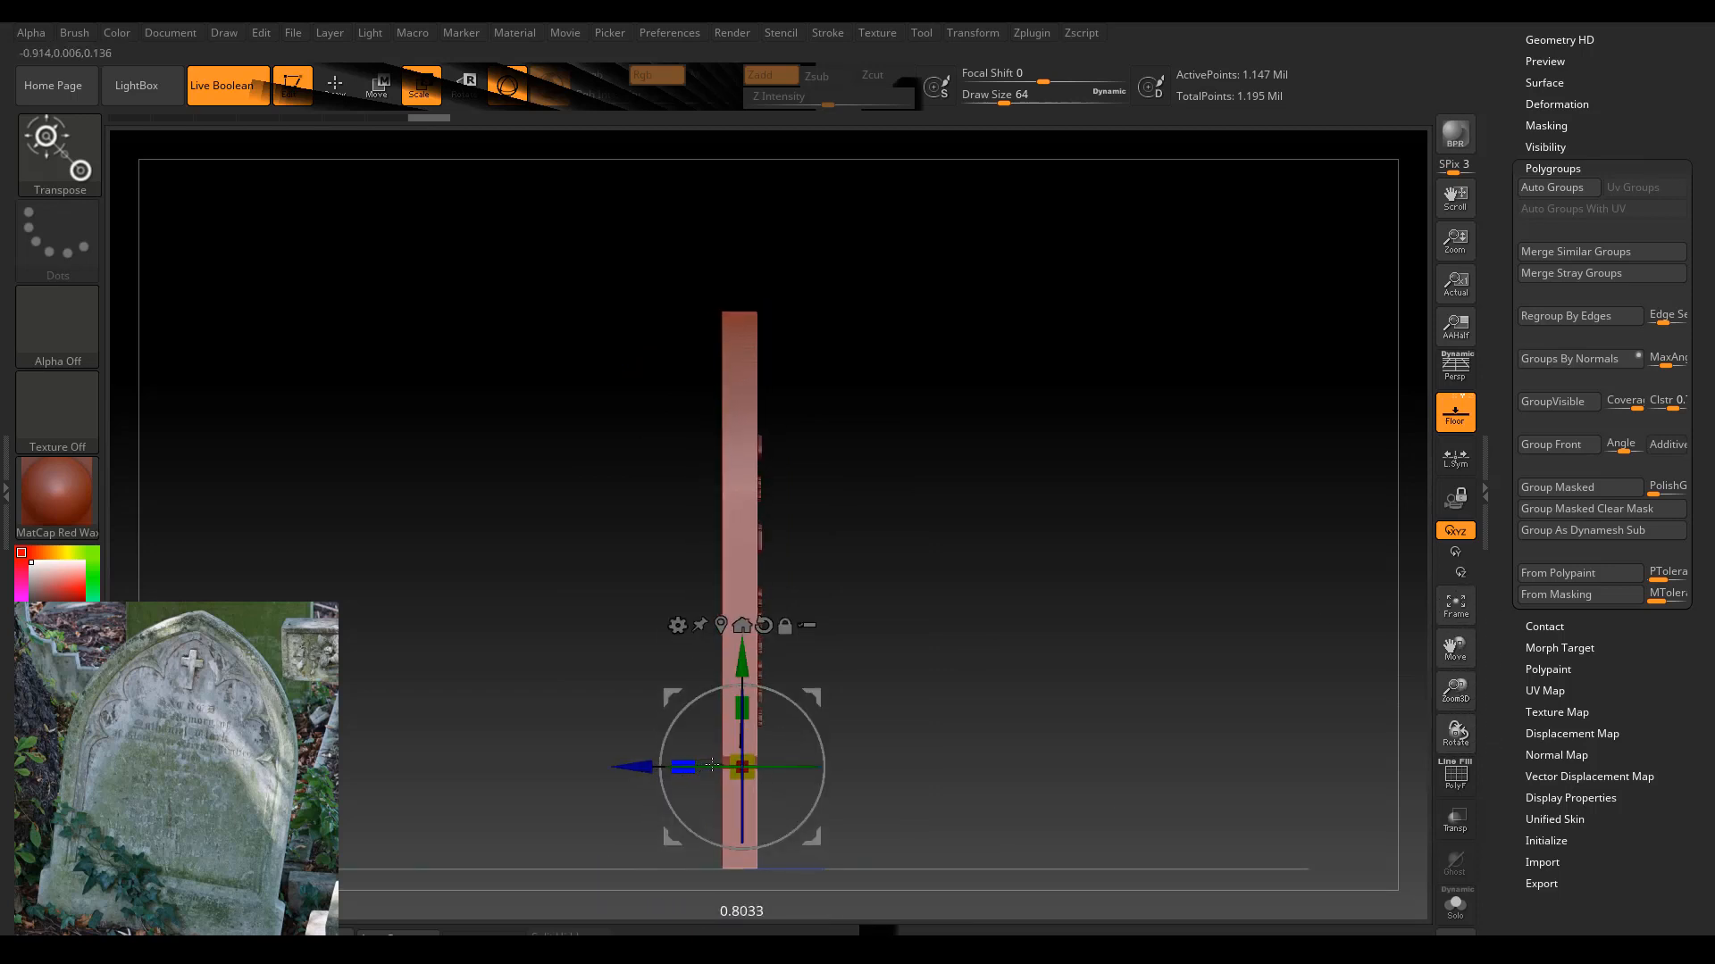
drag(1008, 574, 982, 419)
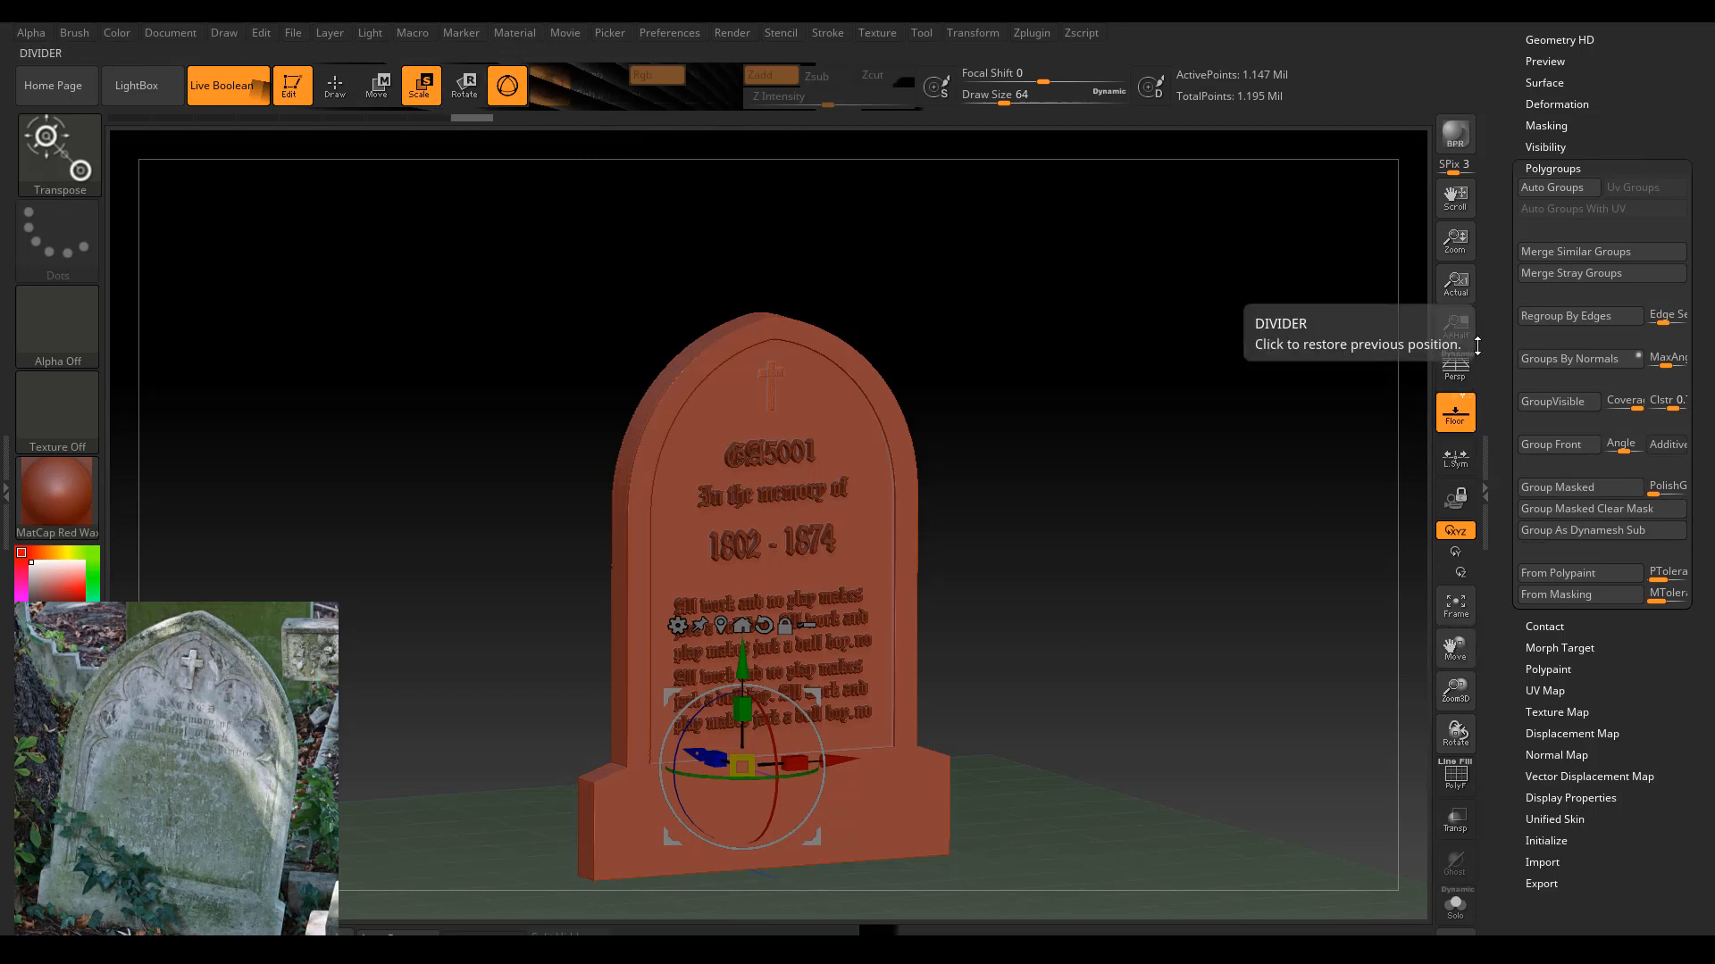
drag(1168, 528, 1367, 395)
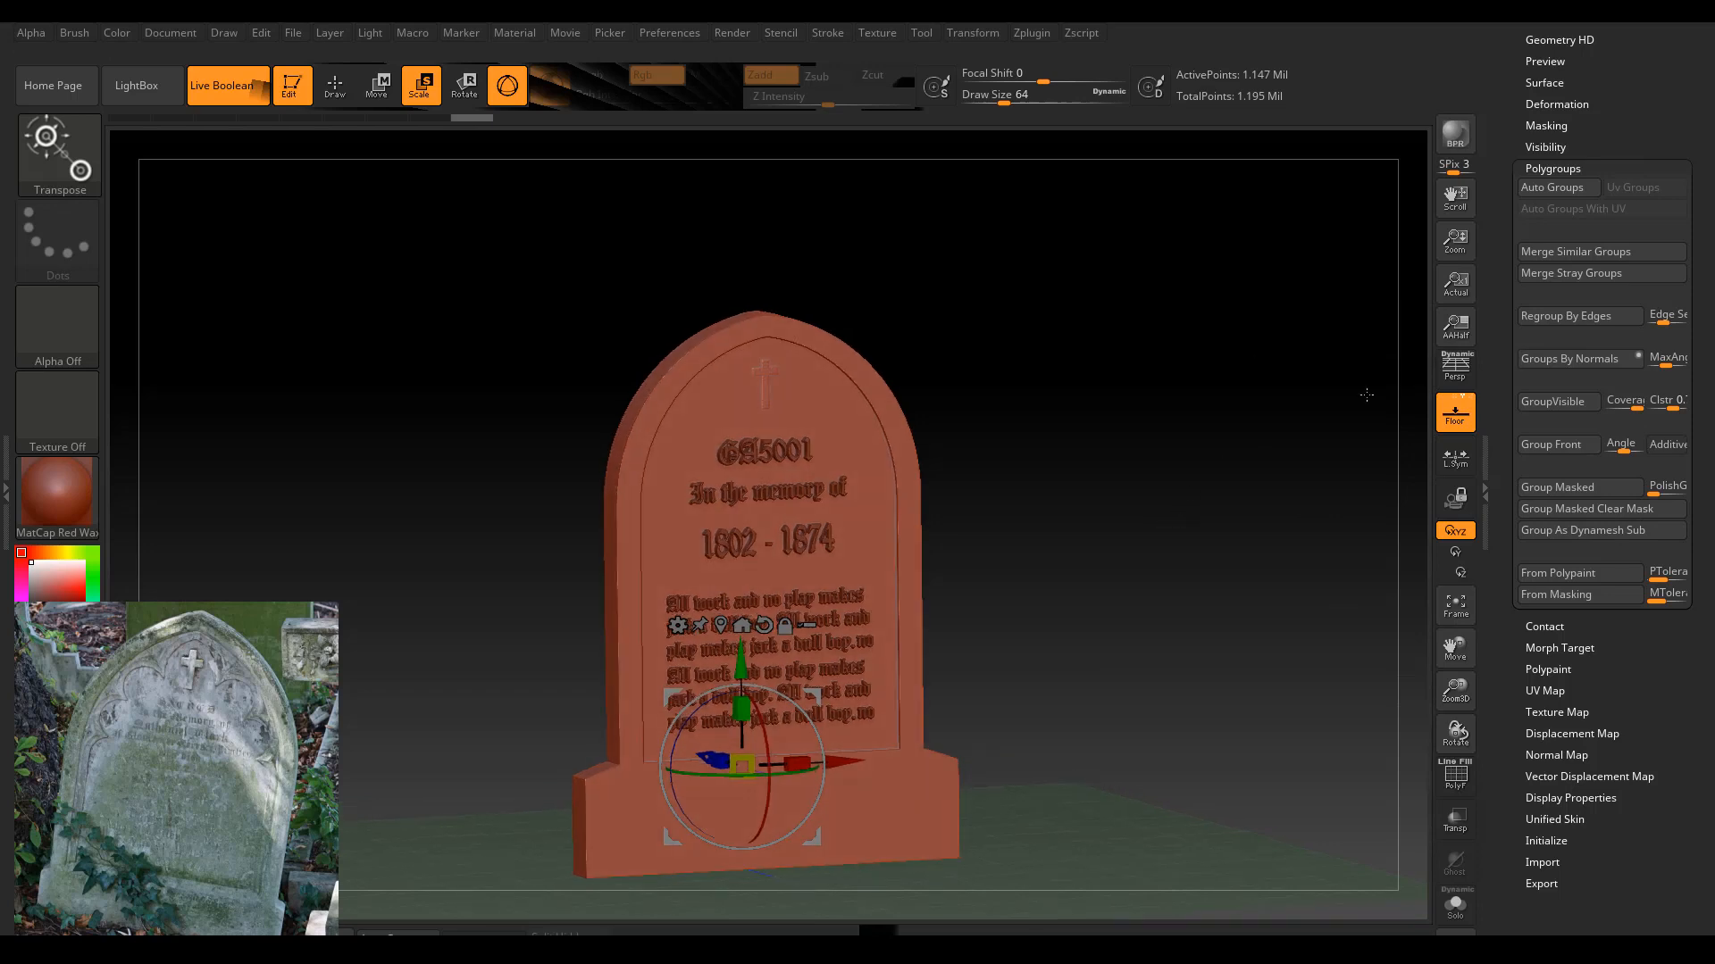
Turn on perspective and inspect the thinned gravestone from the front and at slight angles.
click(1456, 369)
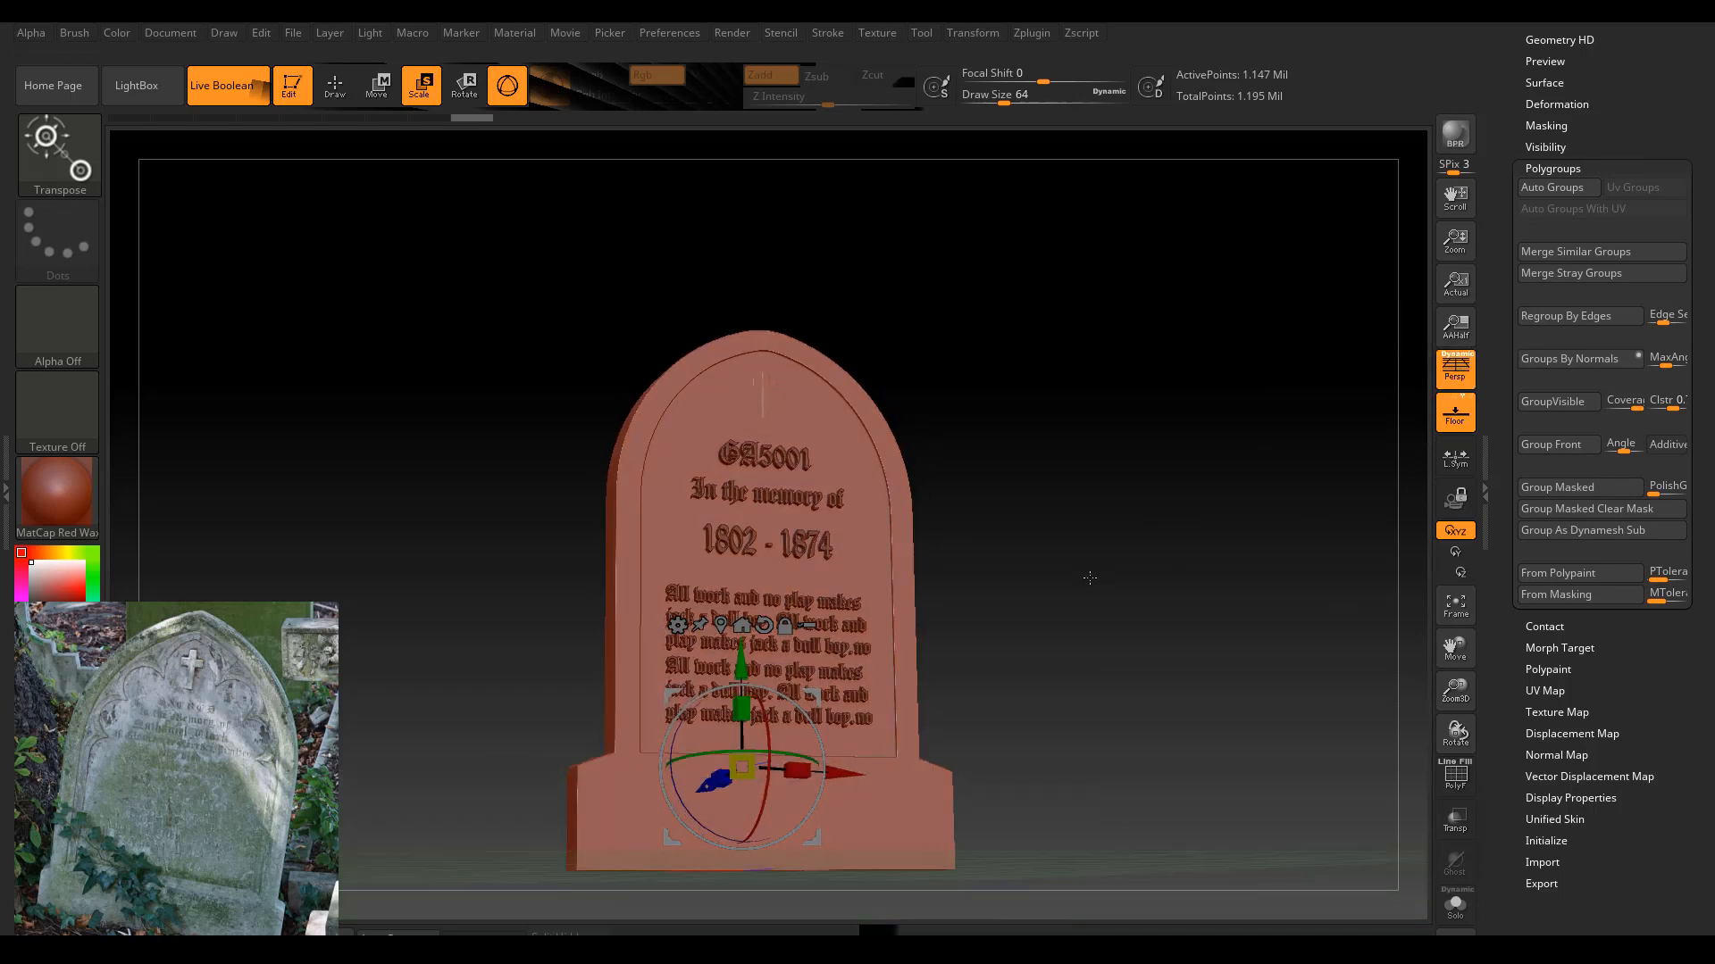
mouse_move(1089, 571)
mouse_down()
mouse_move(1107, 575)
mouse_move(1039, 522)
mouse_up()
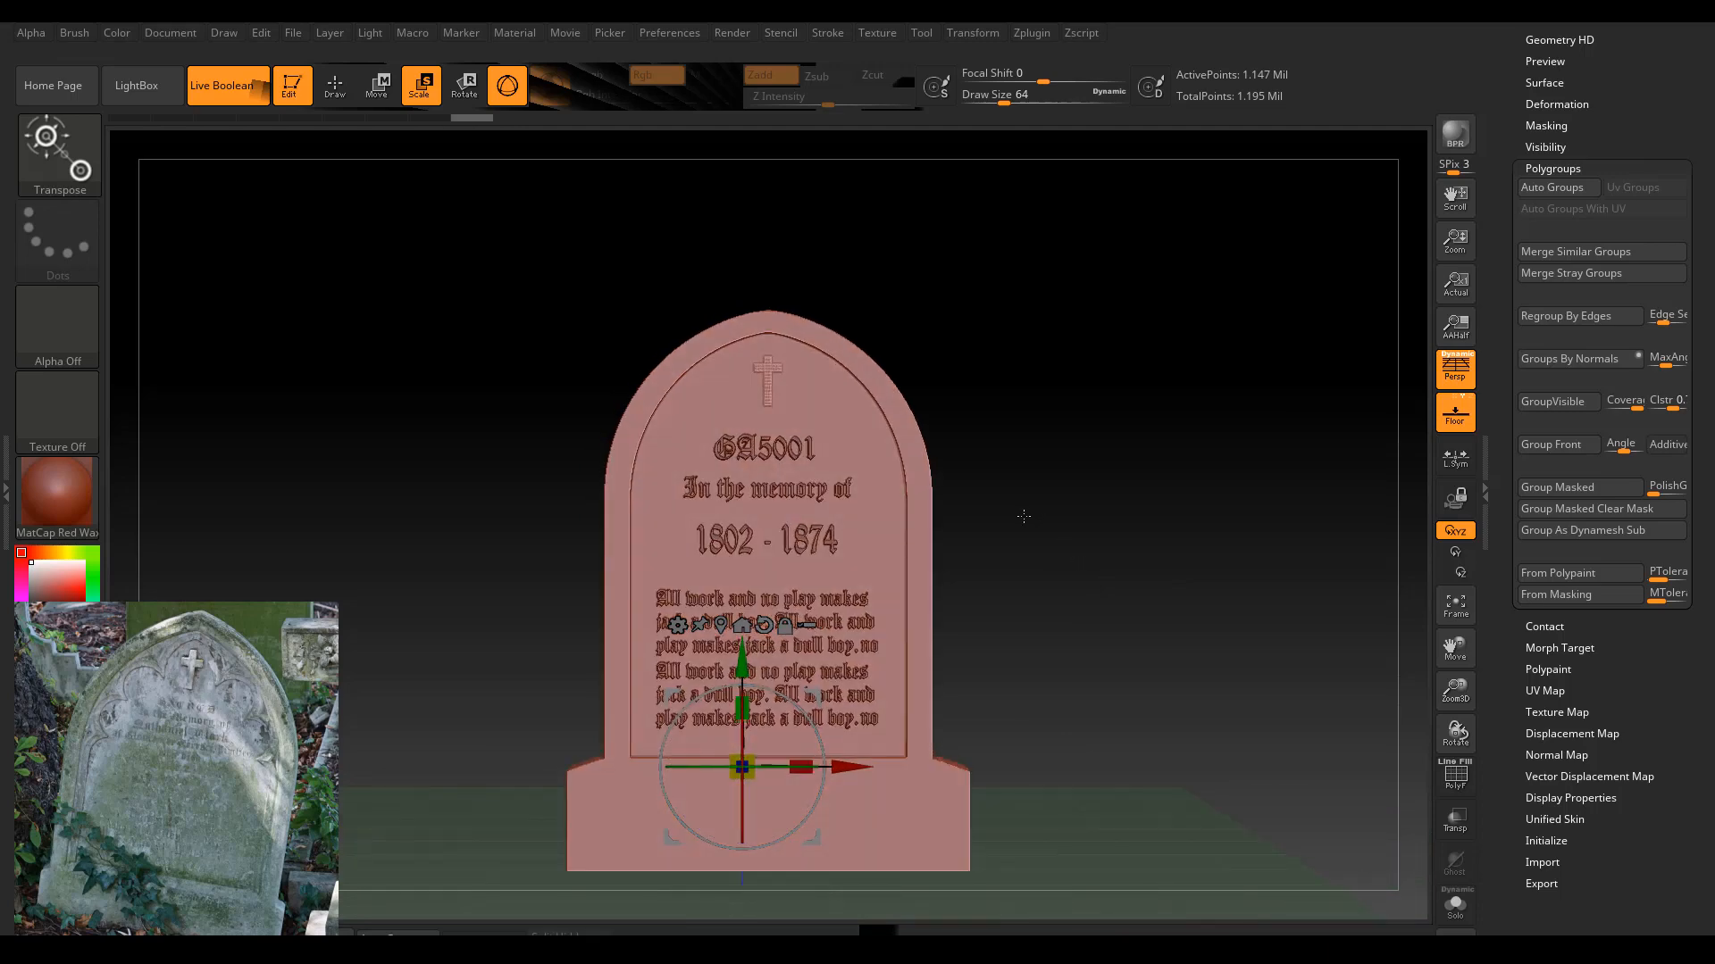
drag(1104, 470, 992, 472)
shift+drag(484, 761, 514, 697)
drag(1456, 694, 1483, 553)
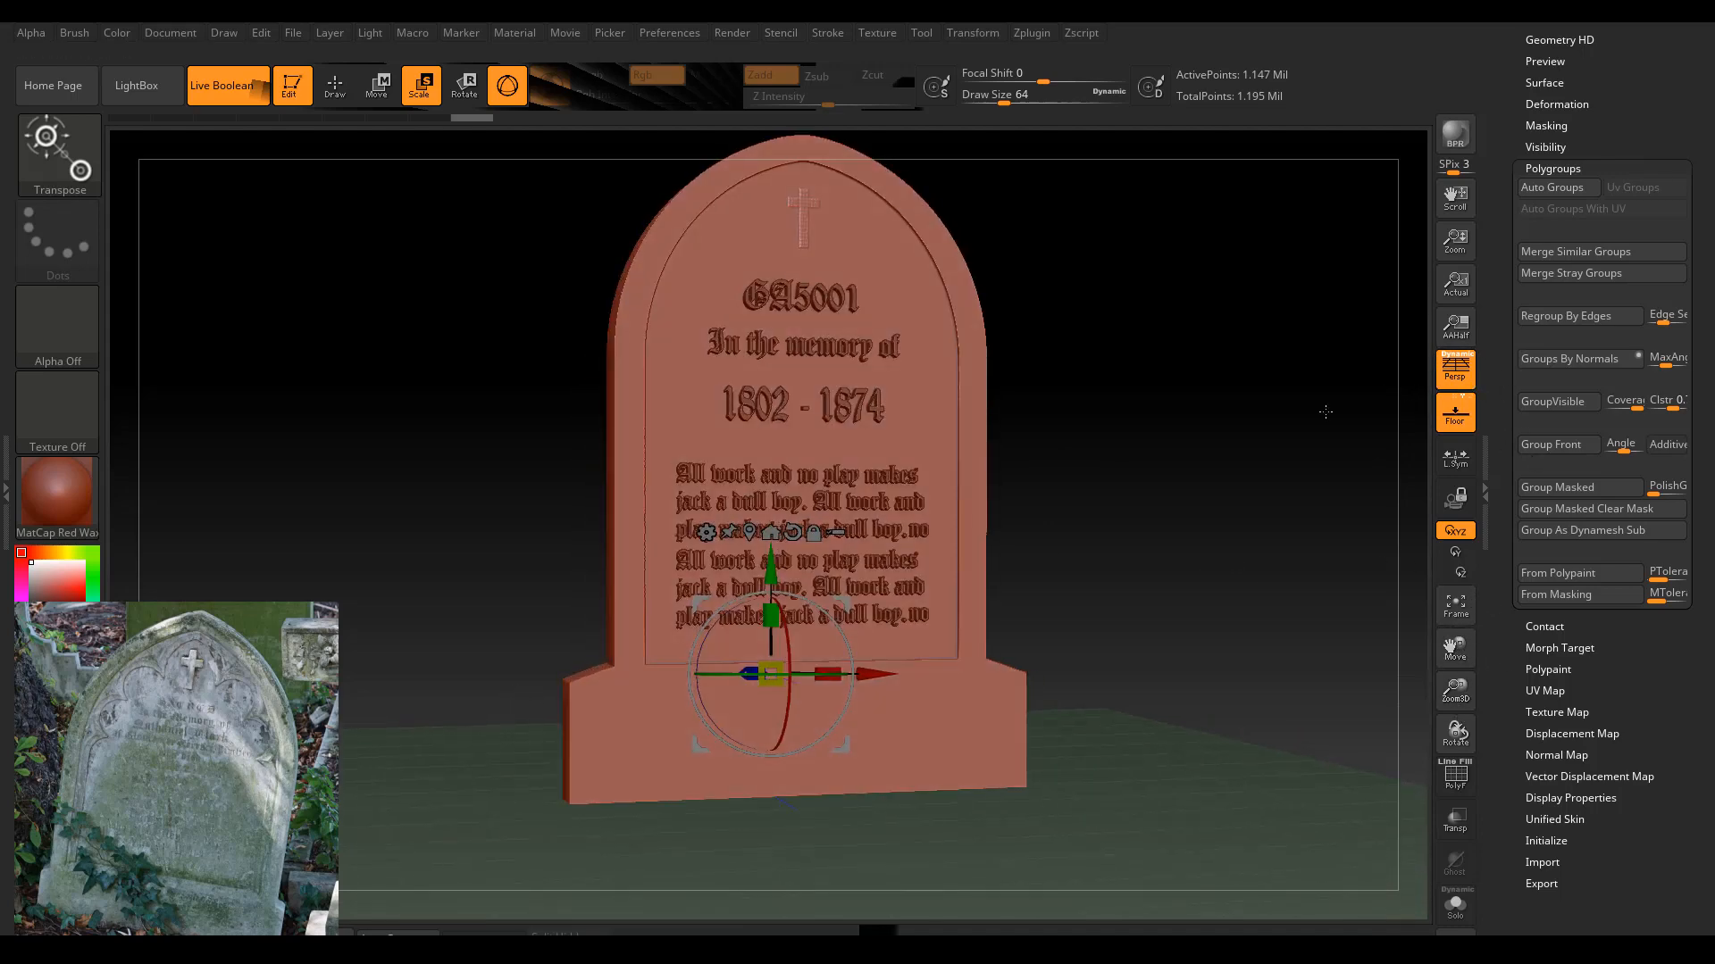
drag(1326, 404, 1167, 490)
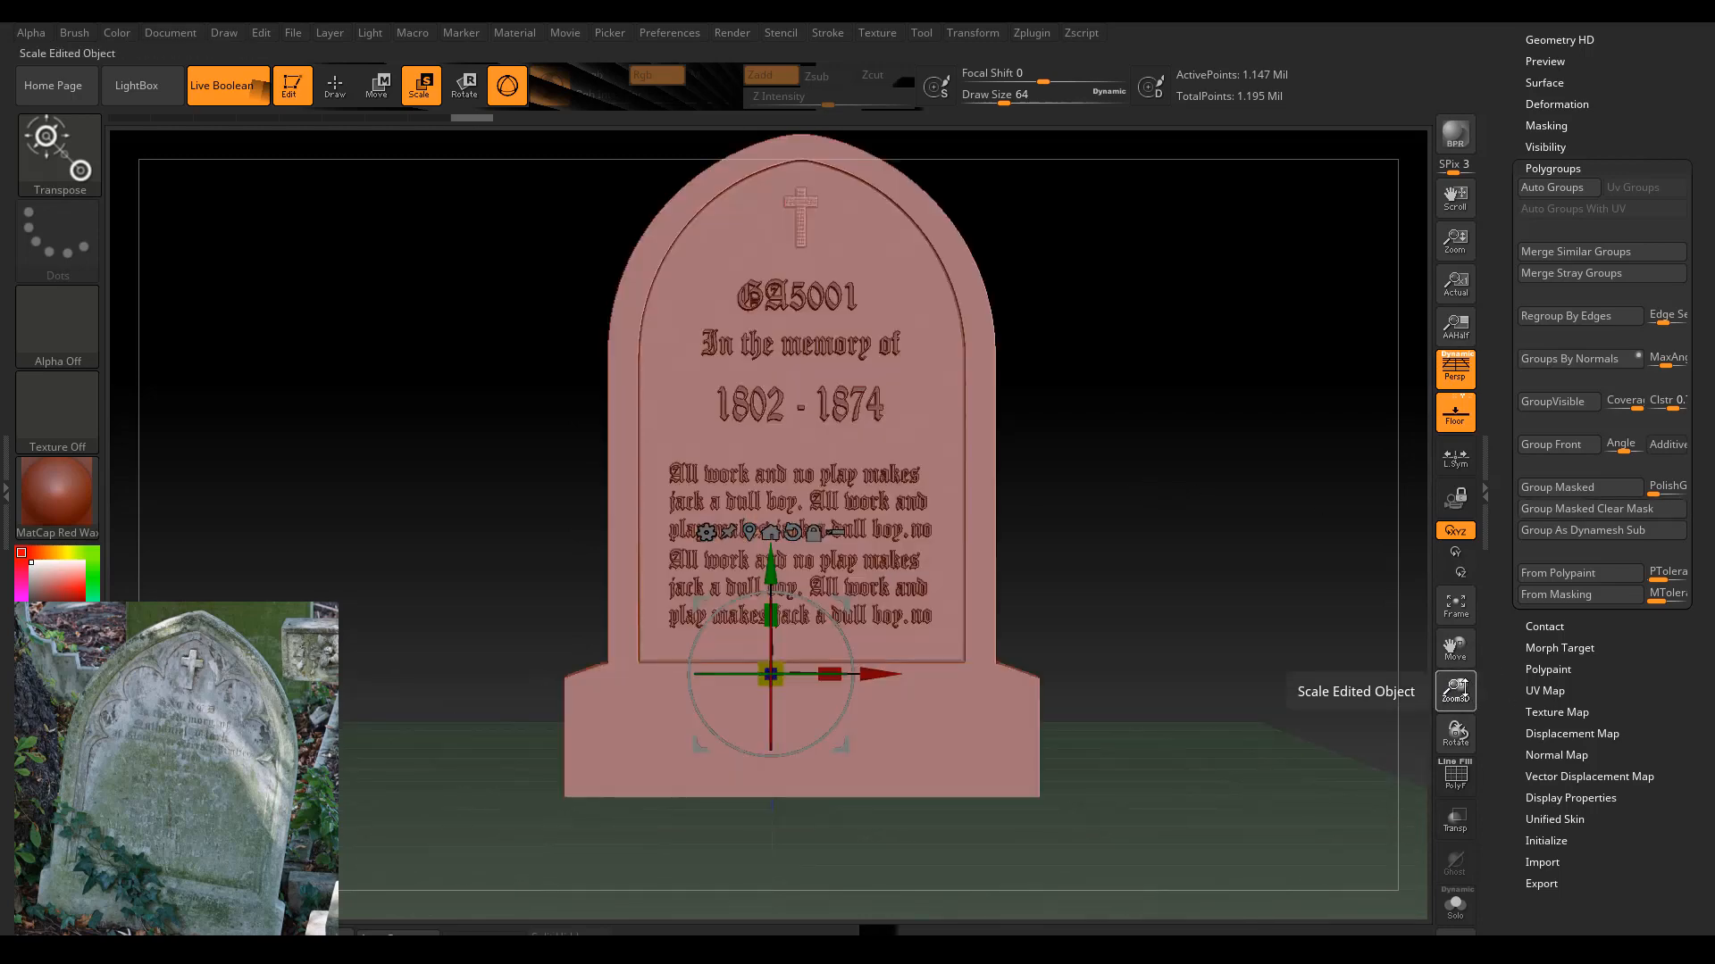
drag(1456, 695, 1157, 610)
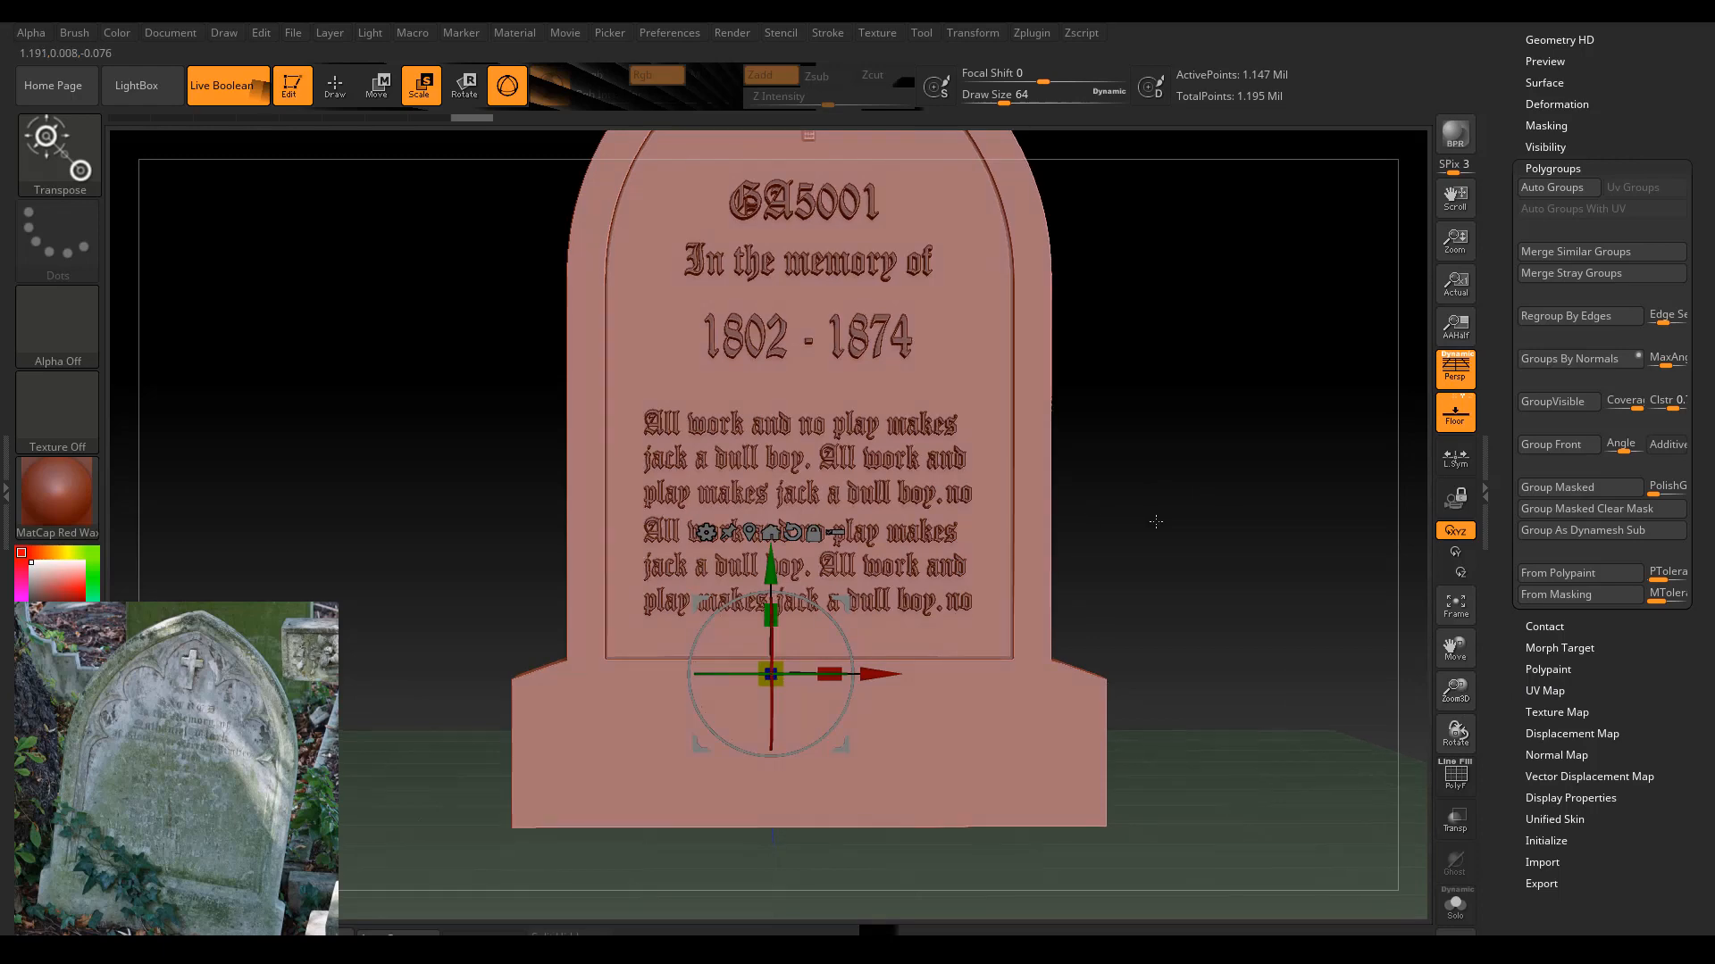
drag(1114, 679, 1116, 525)
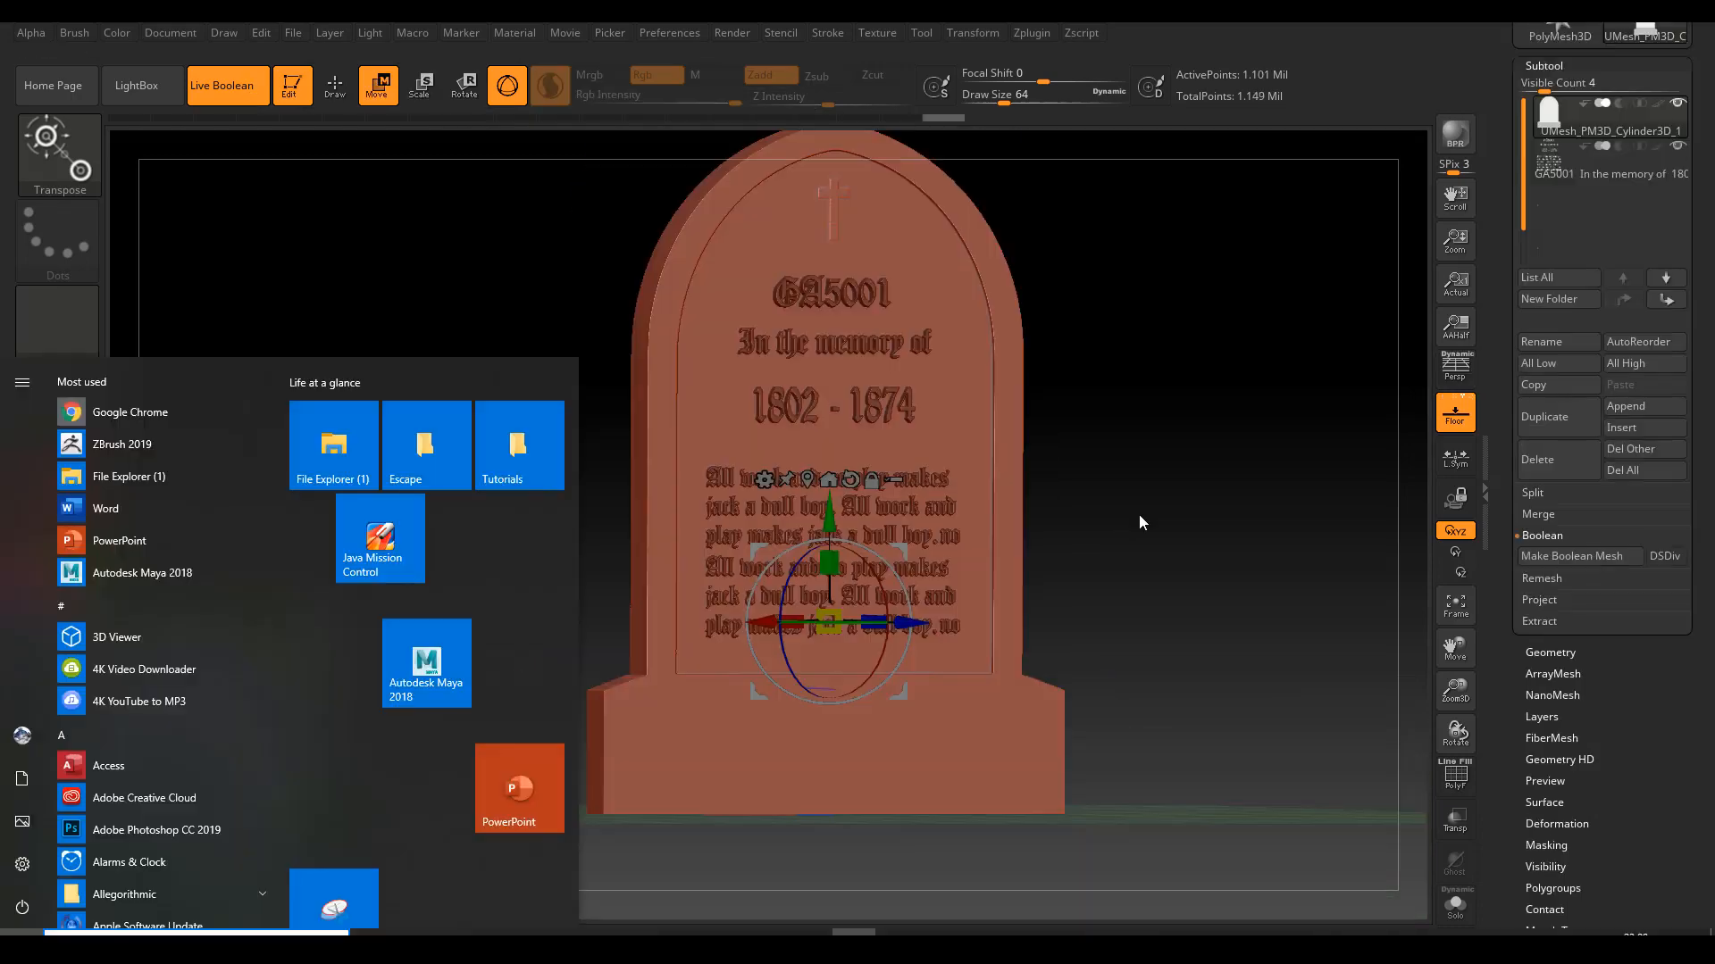
Select the raised inscription subtool and isolate it in Solo mode, facing the front.
key(Escape)
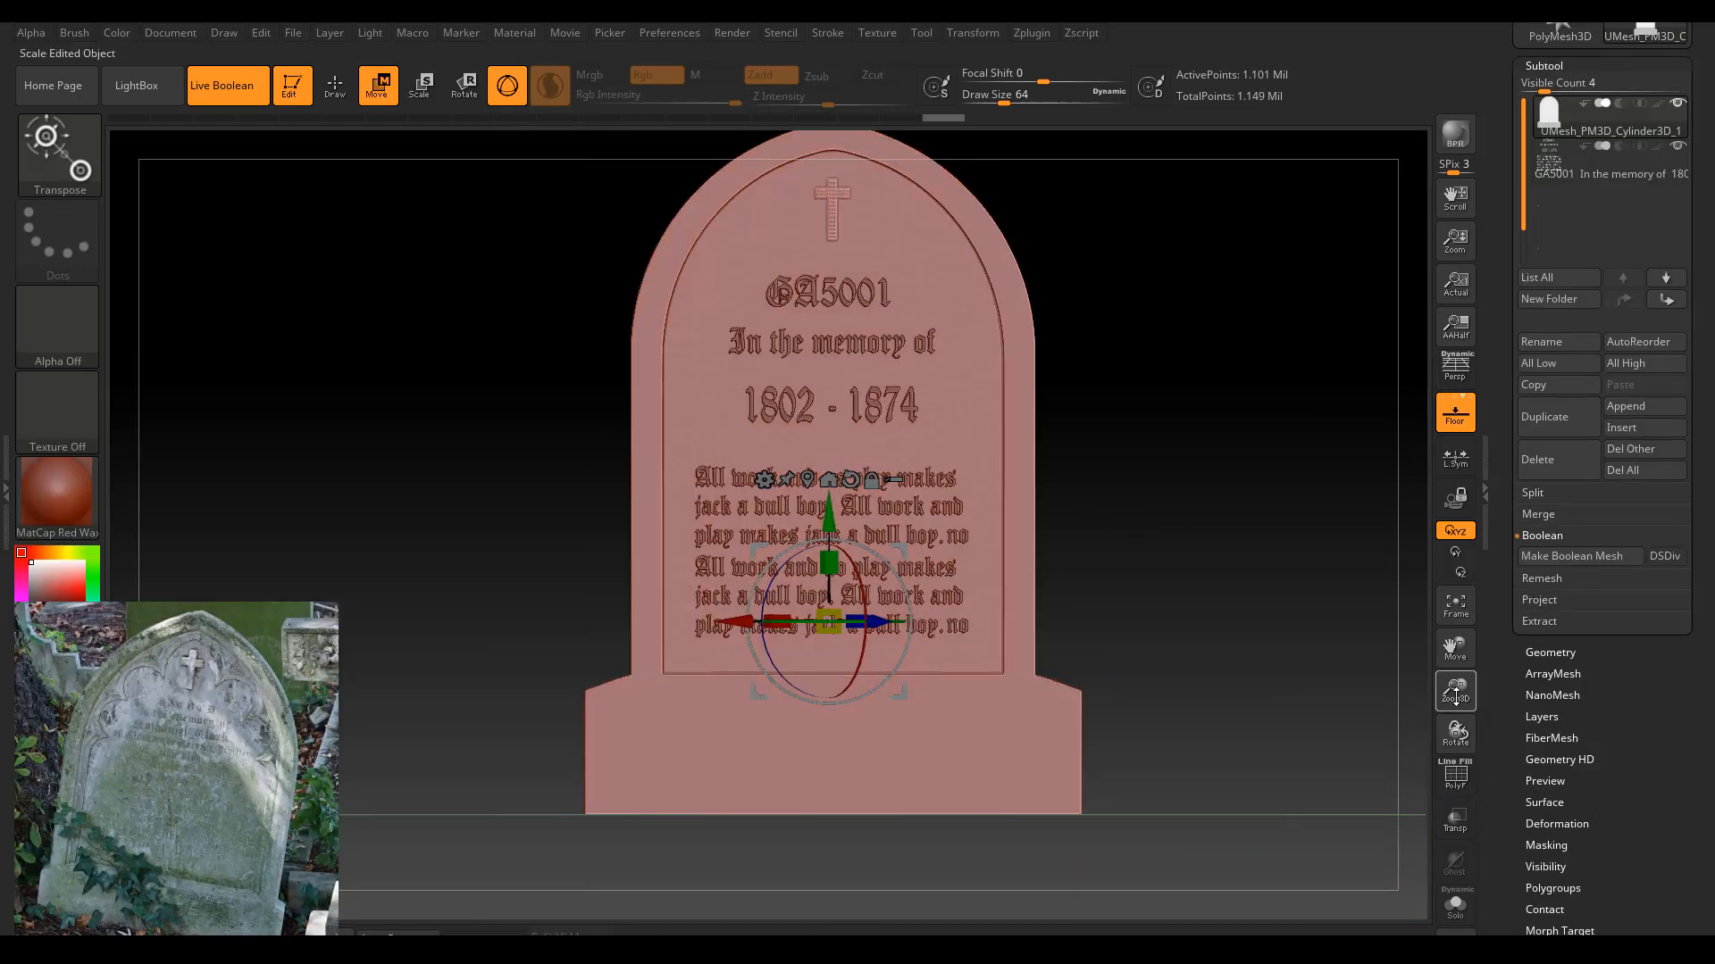
drag(1453, 693, 1459, 743)
drag(1264, 615, 1126, 565)
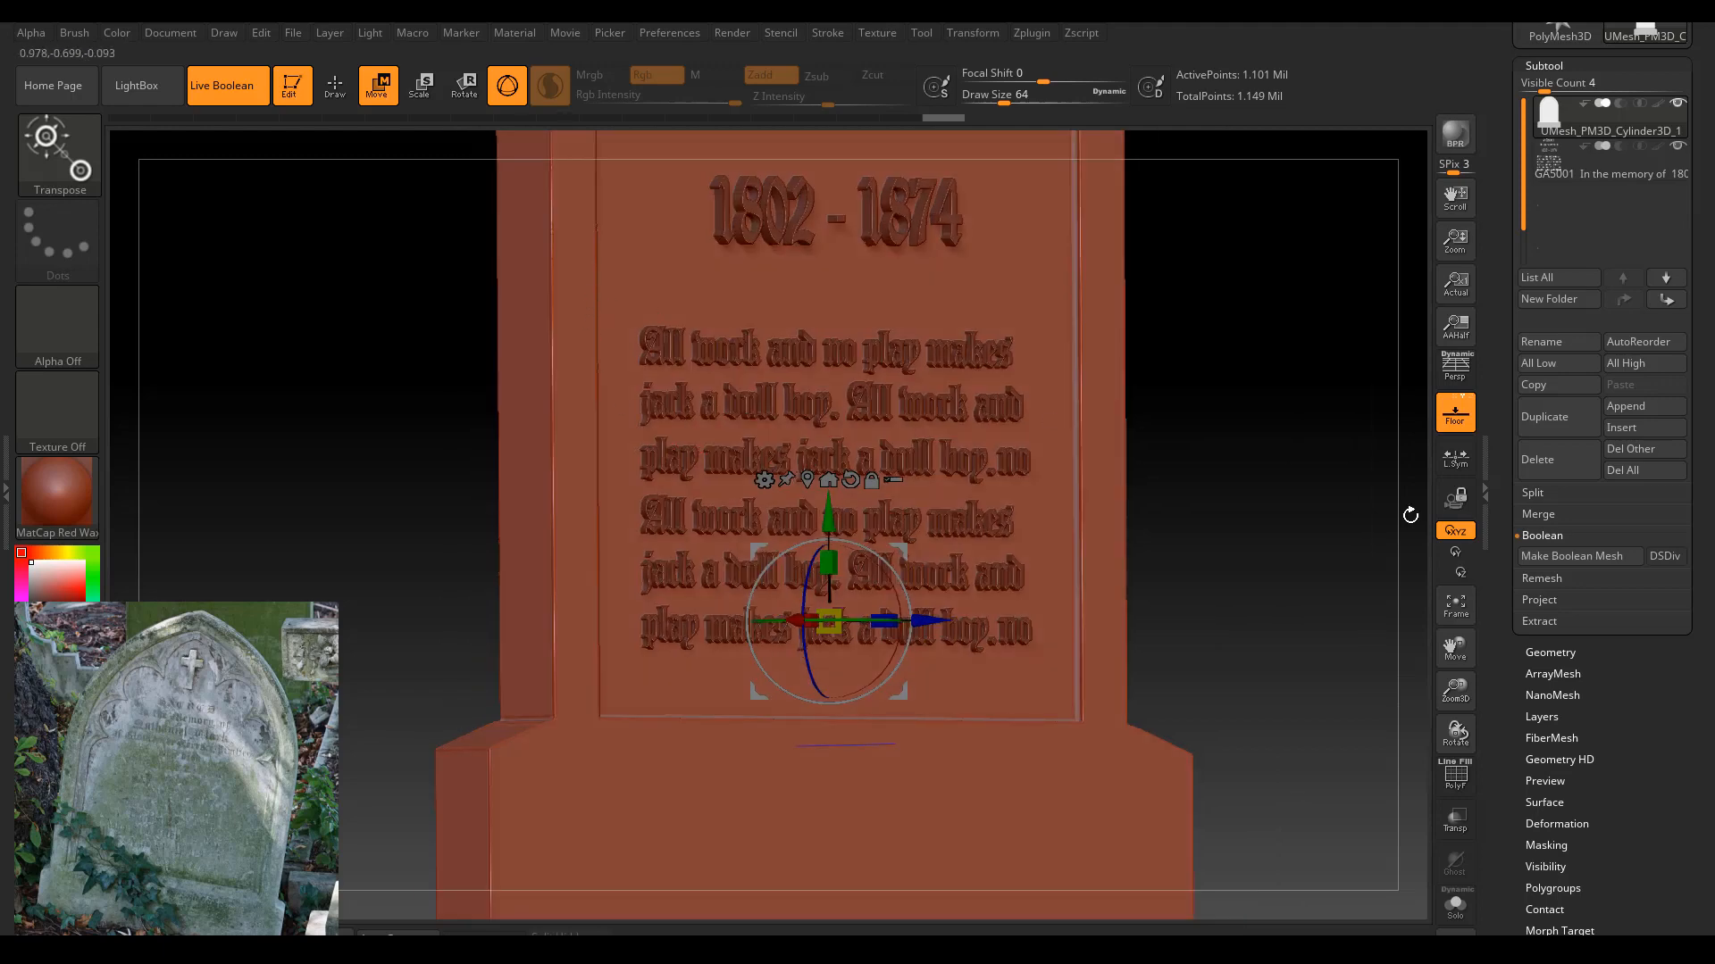
drag(1410, 516, 1316, 487)
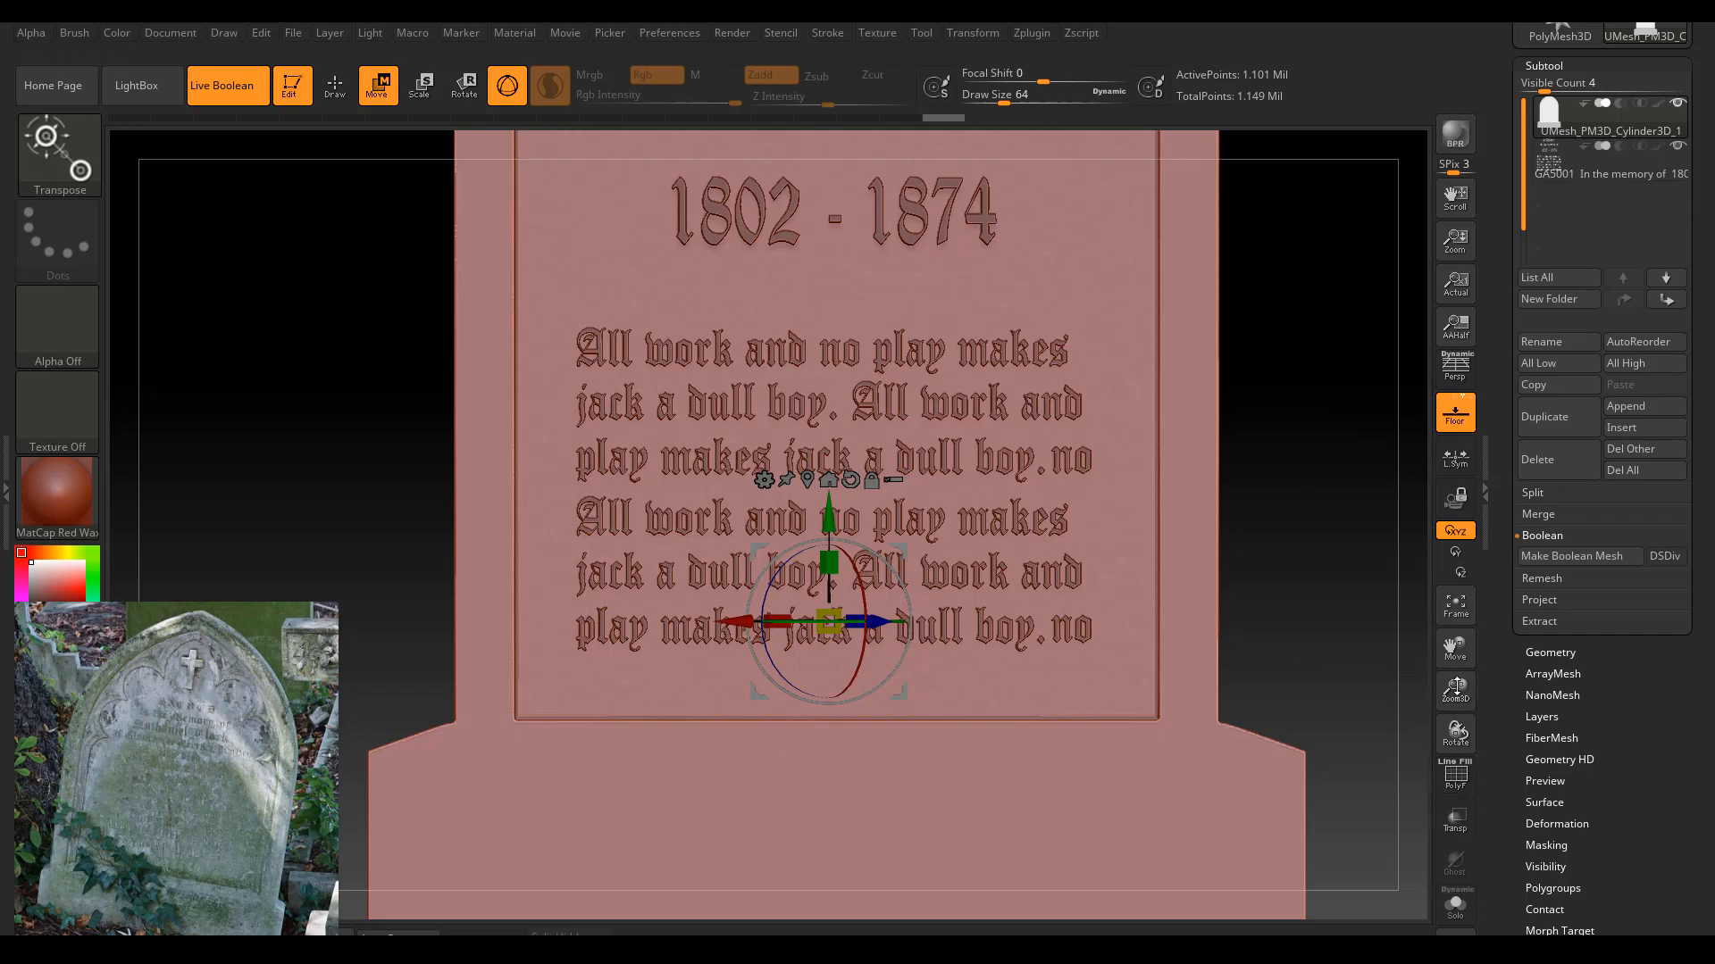
mouse_move(1455, 693)
mouse_down()
mouse_move(1489, 727)
mouse_move(1479, 708)
mouse_up()
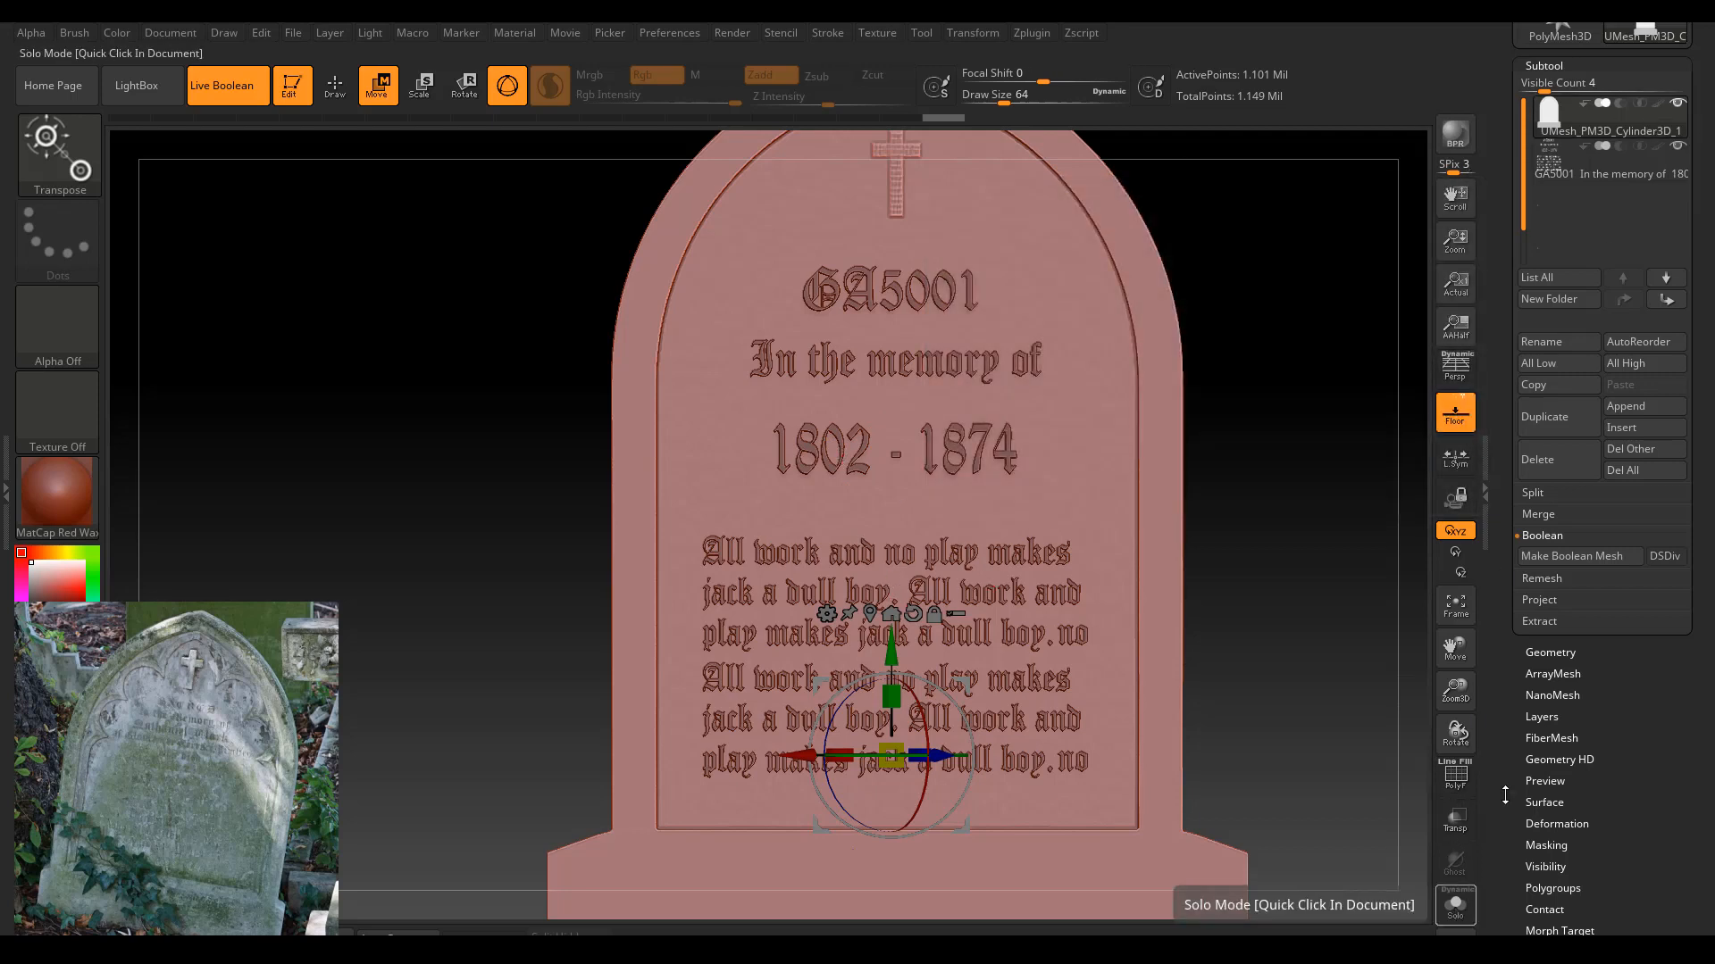
click(1581, 175)
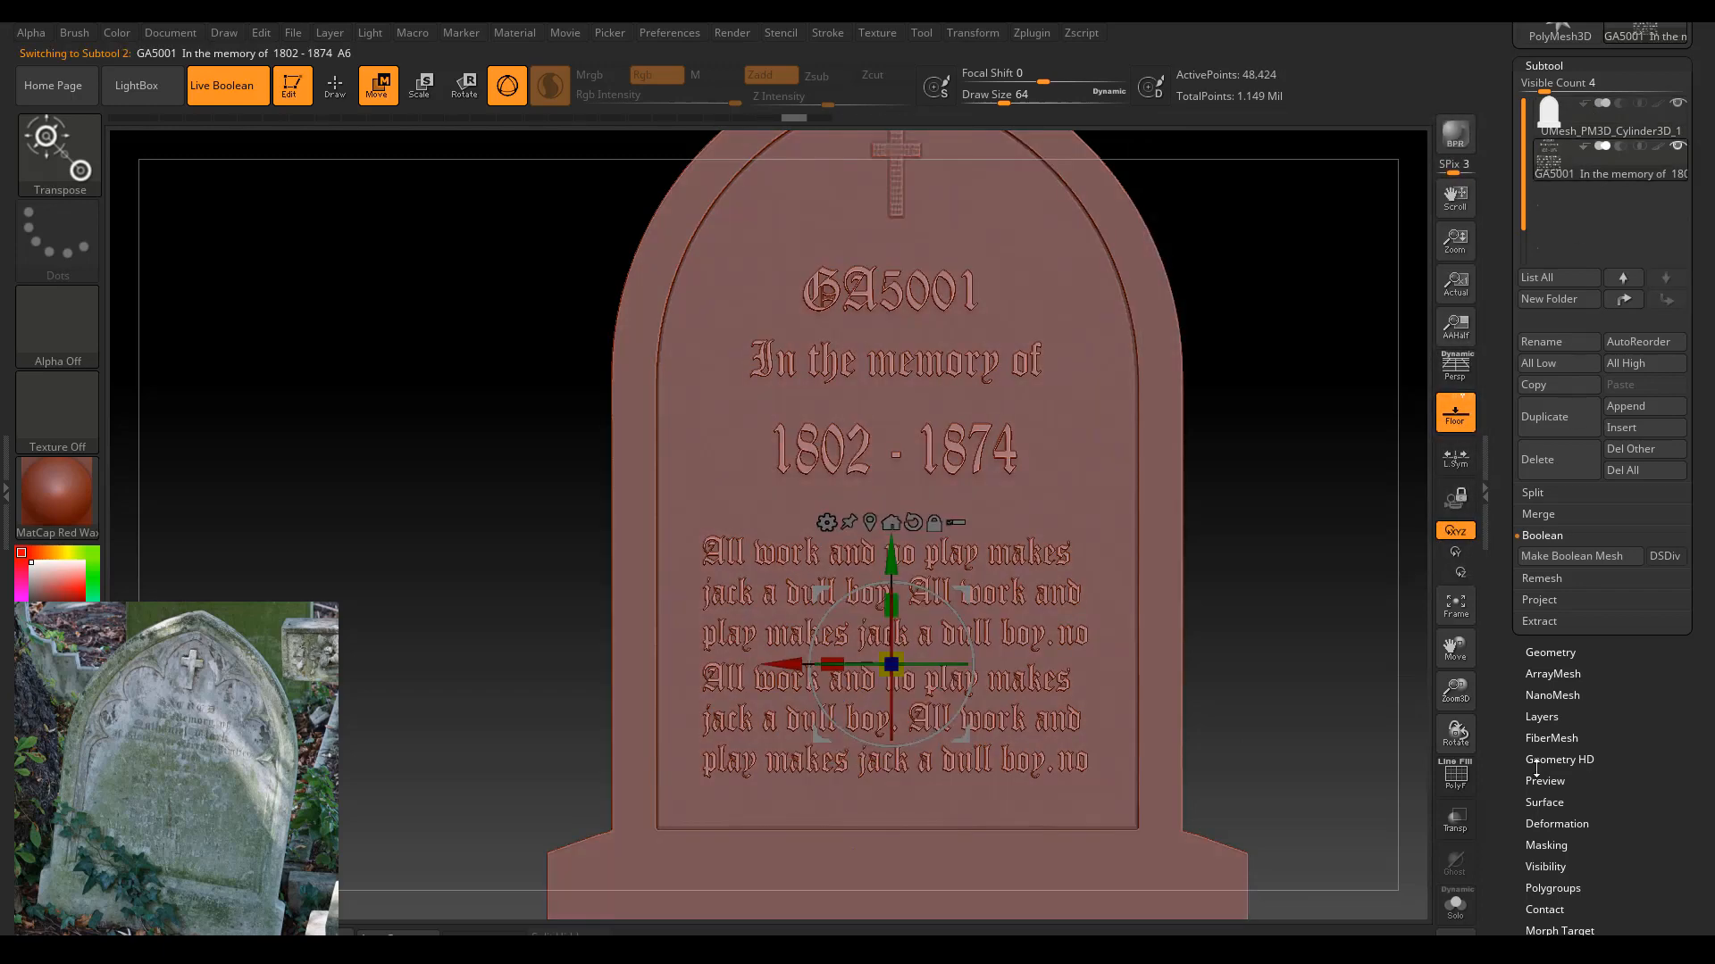
click(1458, 904)
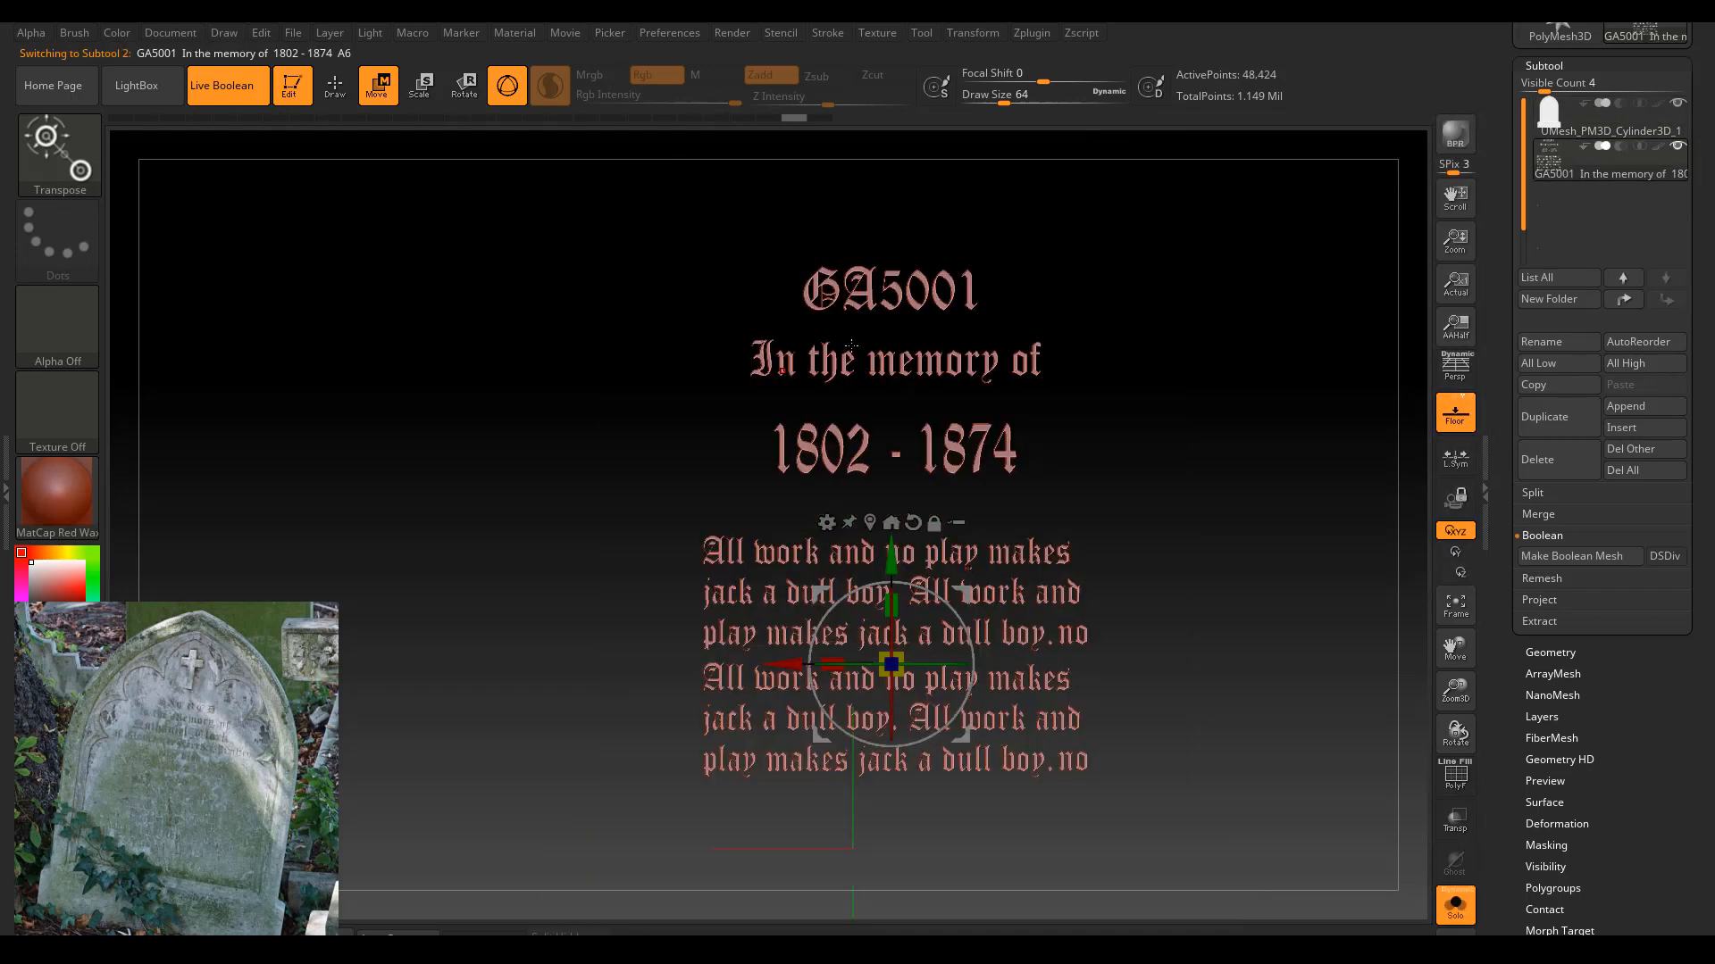
Fit the whole isolated inscription inside the canvas and grab it from the document as a new alpha.
click(1454, 616)
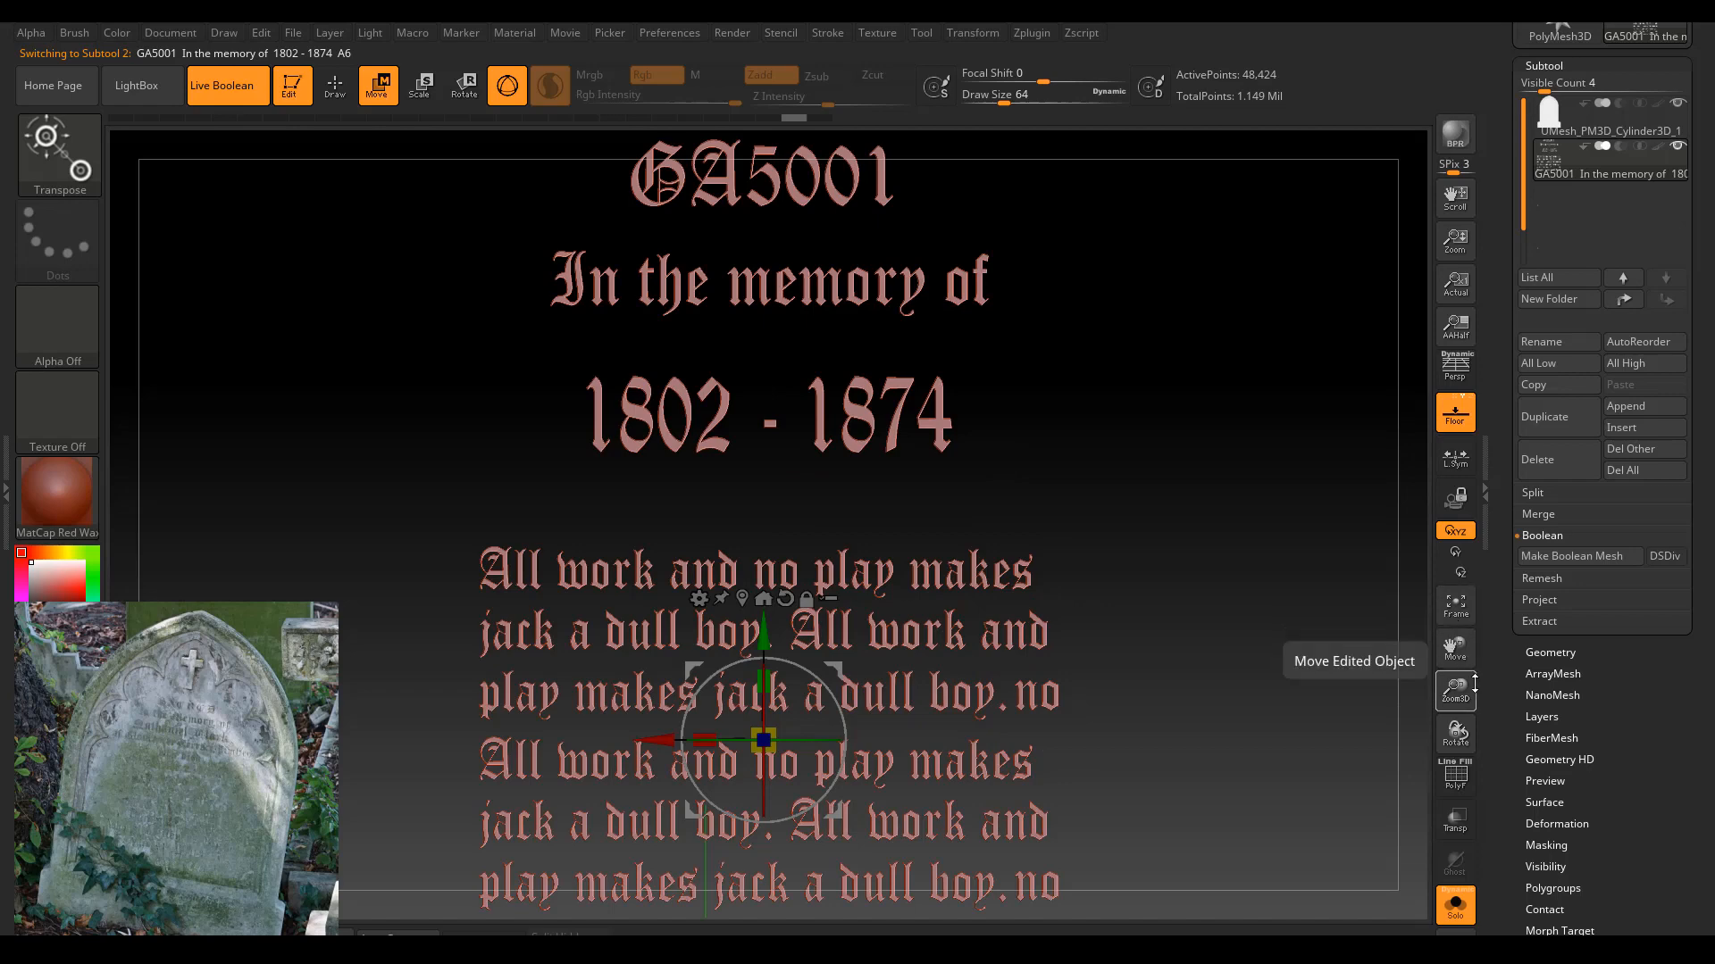
drag(1455, 689, 1457, 651)
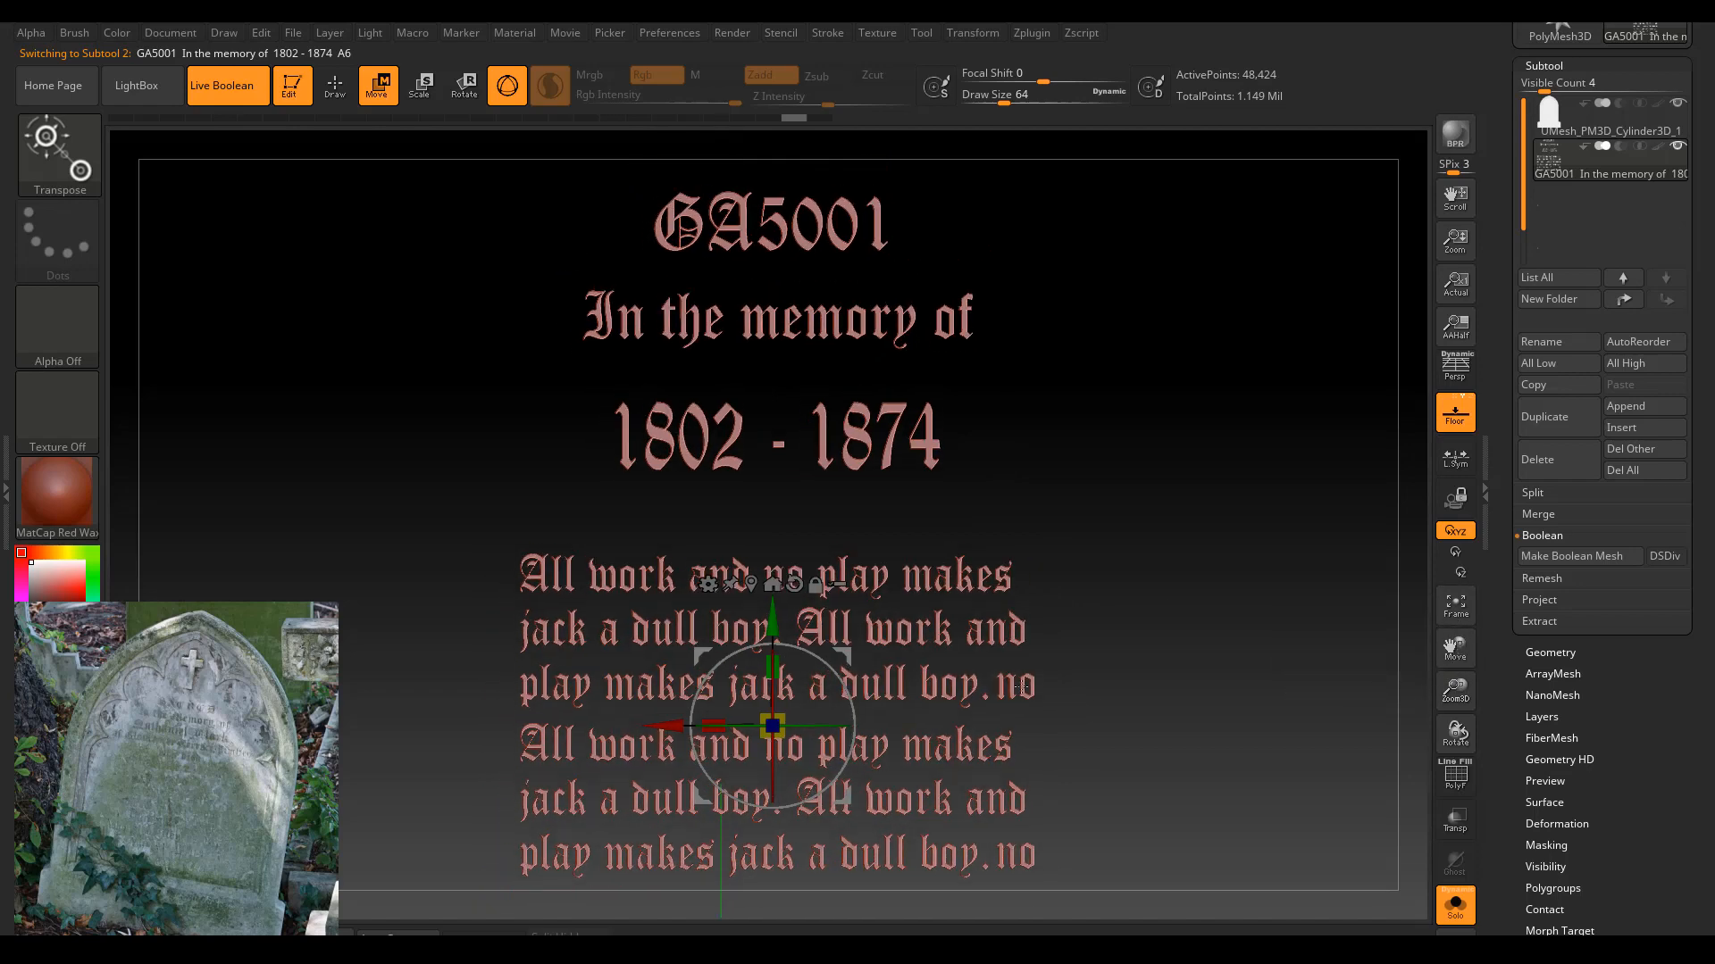
click(56, 329)
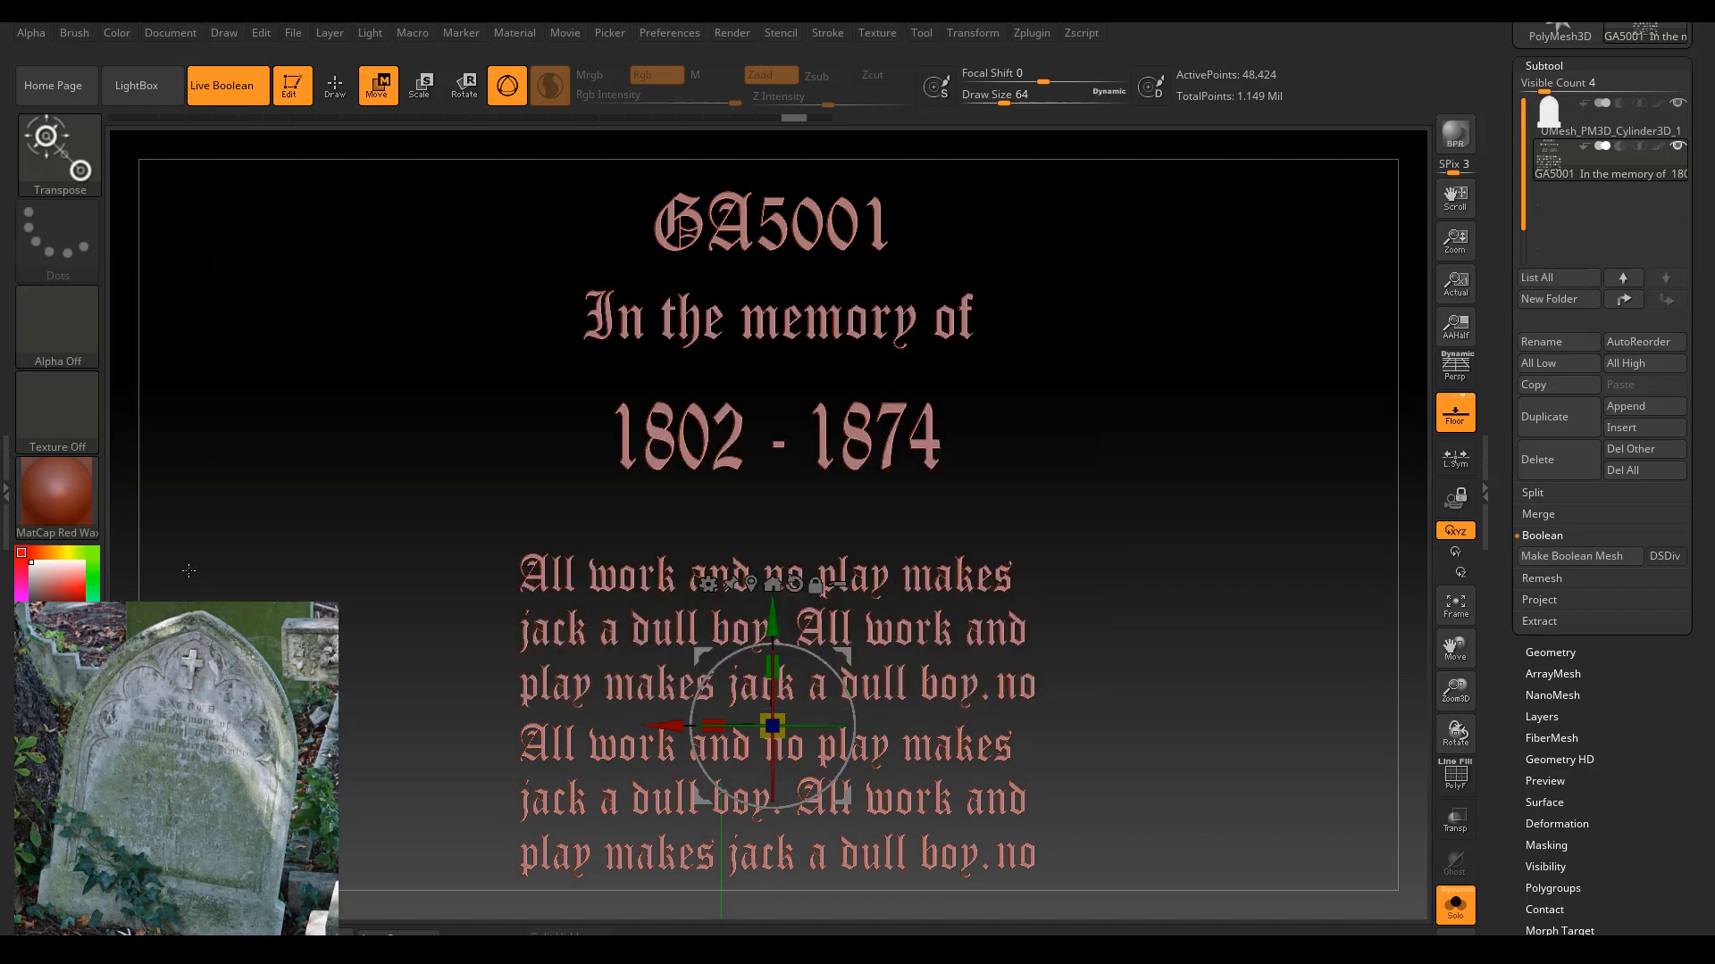
click(78, 406)
click(84, 341)
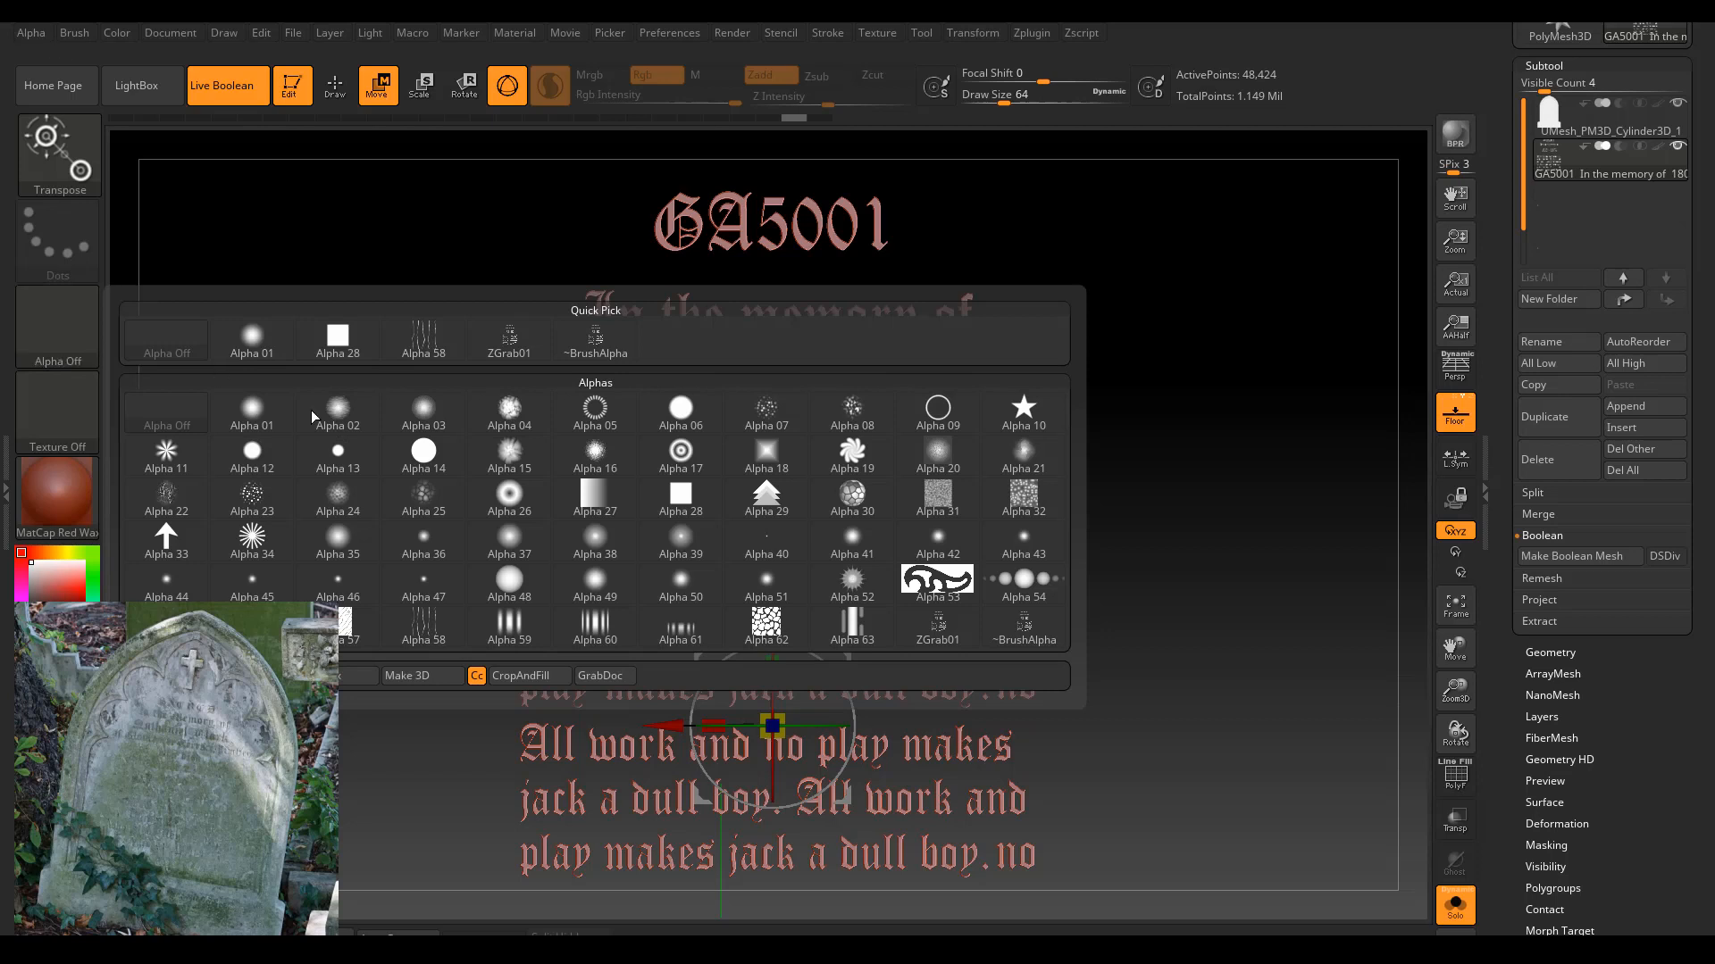
click(593, 677)
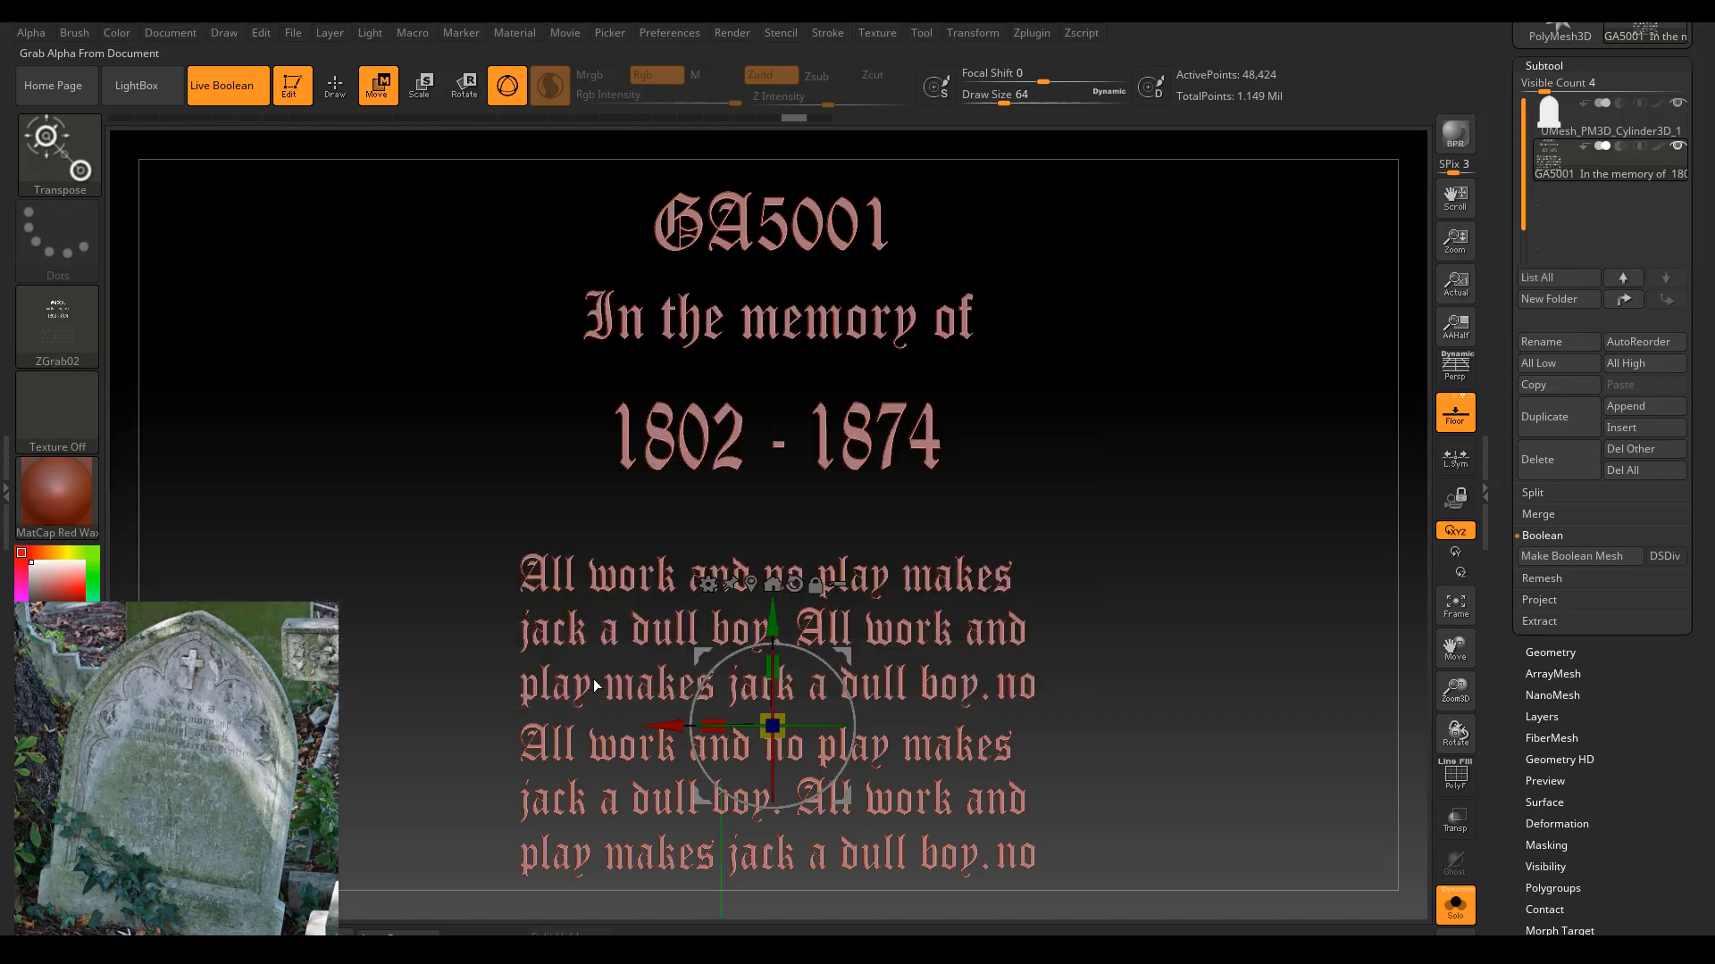
mouse_move(53, 335)
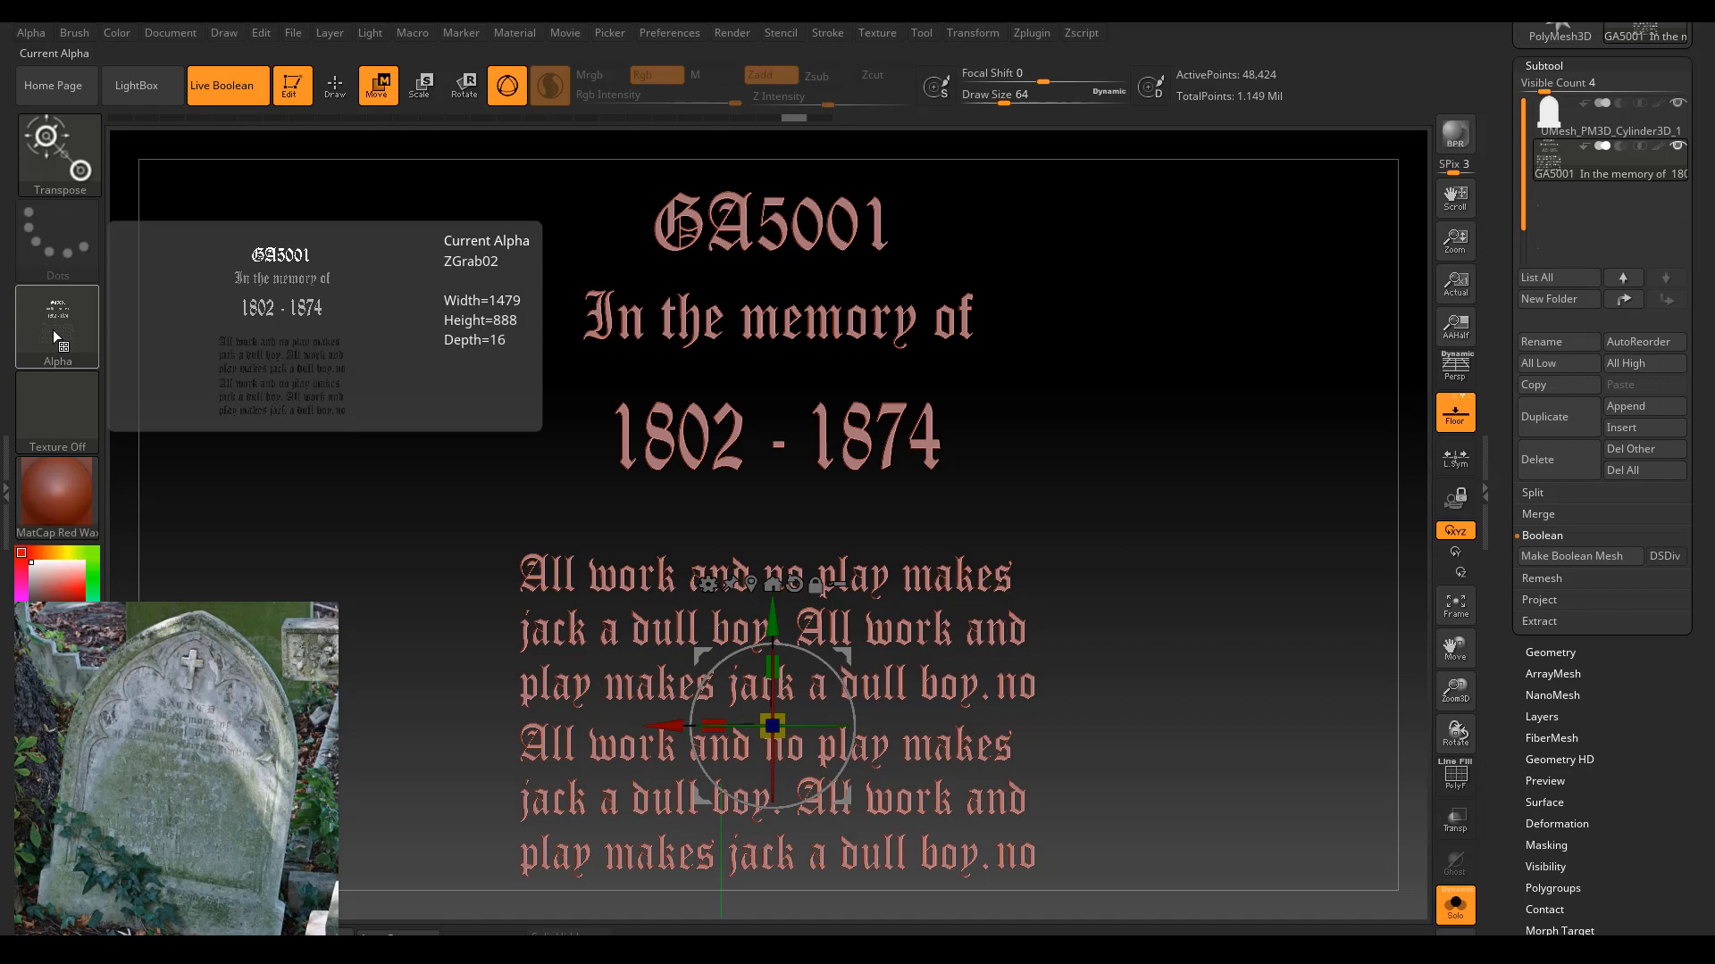
Make the stone subtool active and frame its blank front panel.
click(1625, 118)
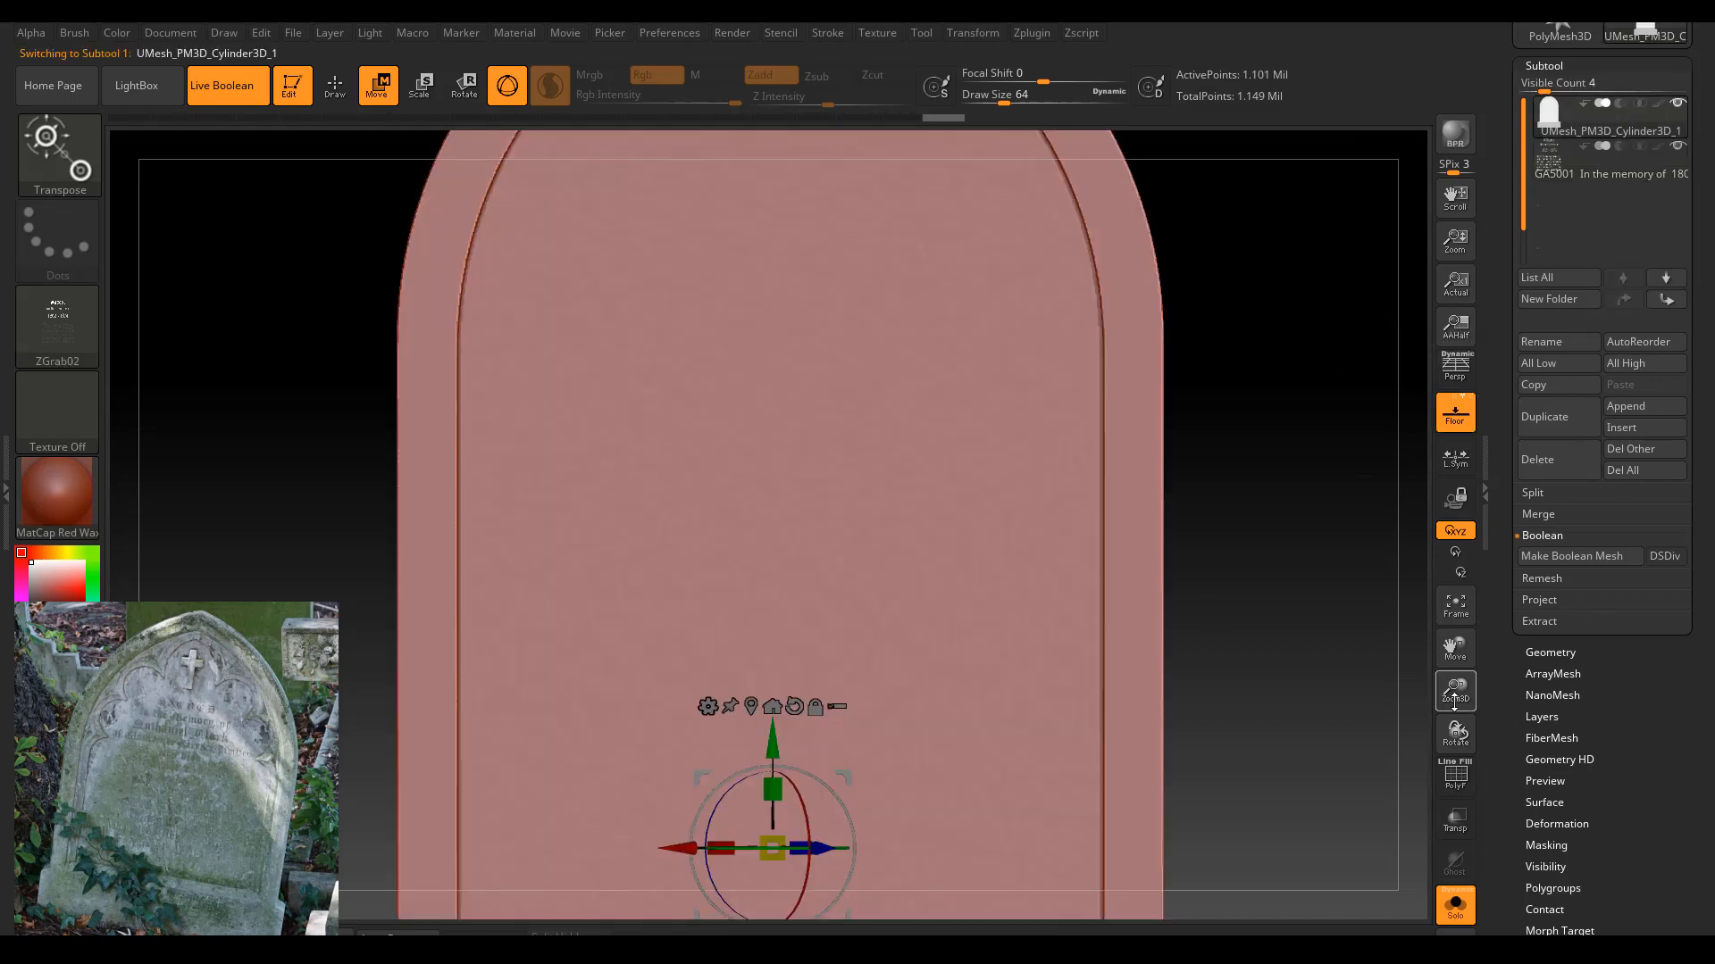
drag(1454, 703, 1427, 628)
drag(1455, 696, 1454, 663)
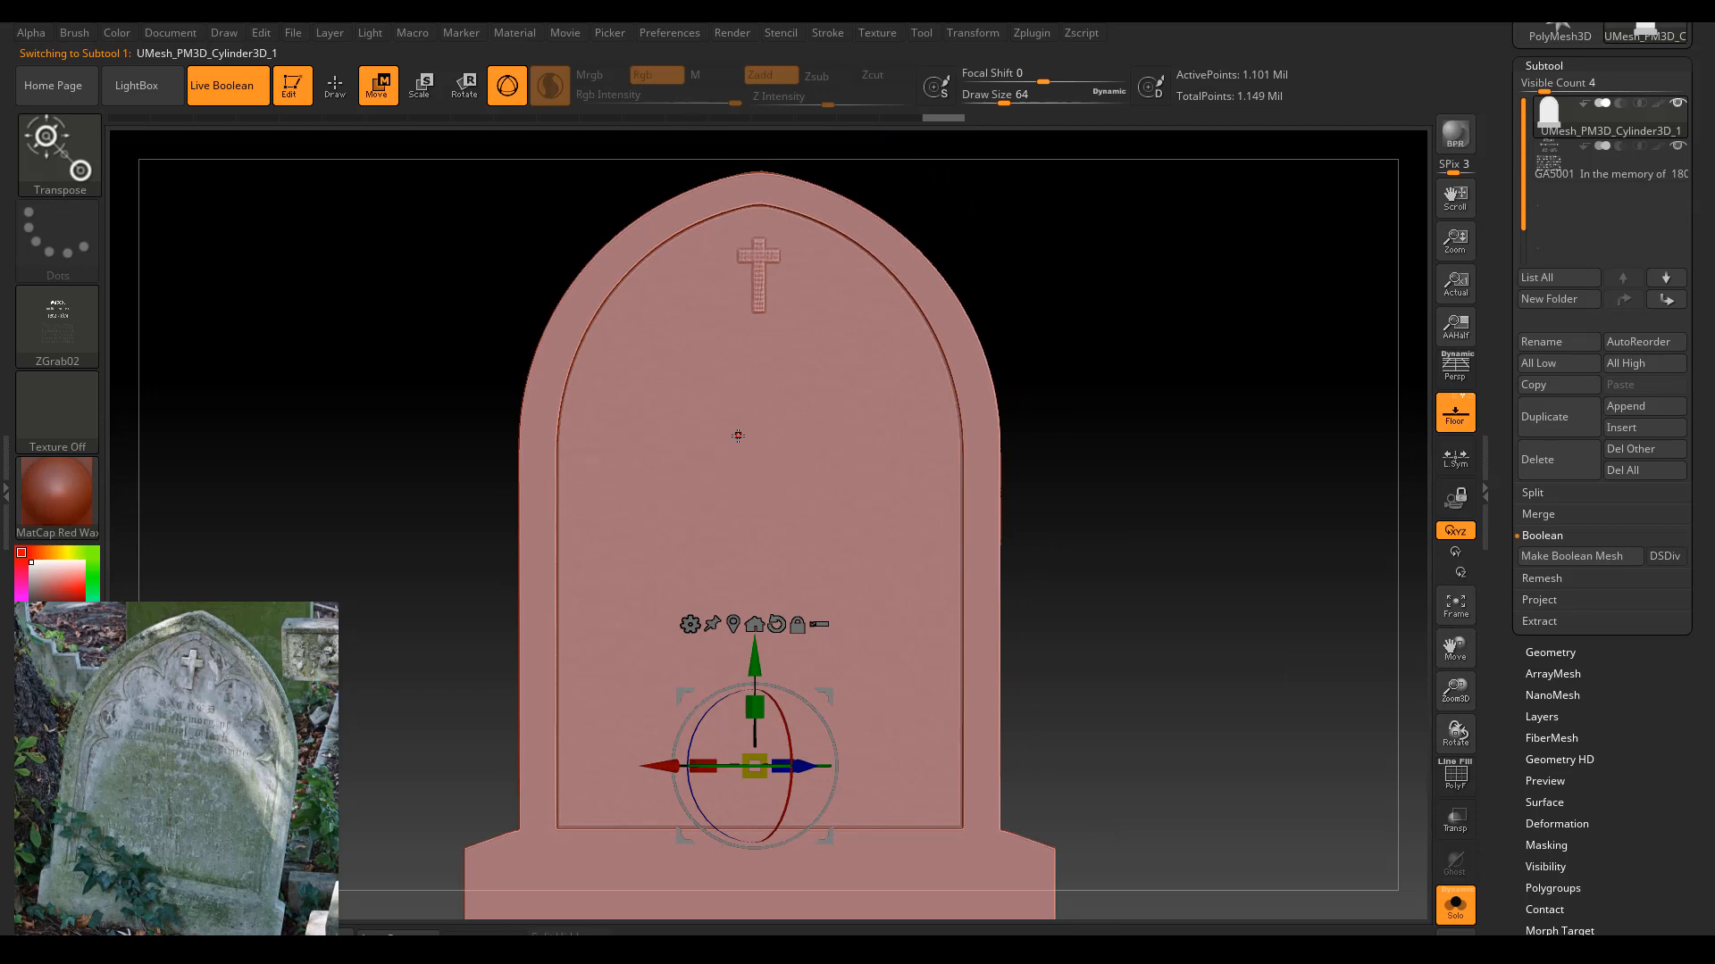
Set up the MaskPen with the DragRect stroke and a focal shift of -100, and switch to Draw mode.
key(ctrl)
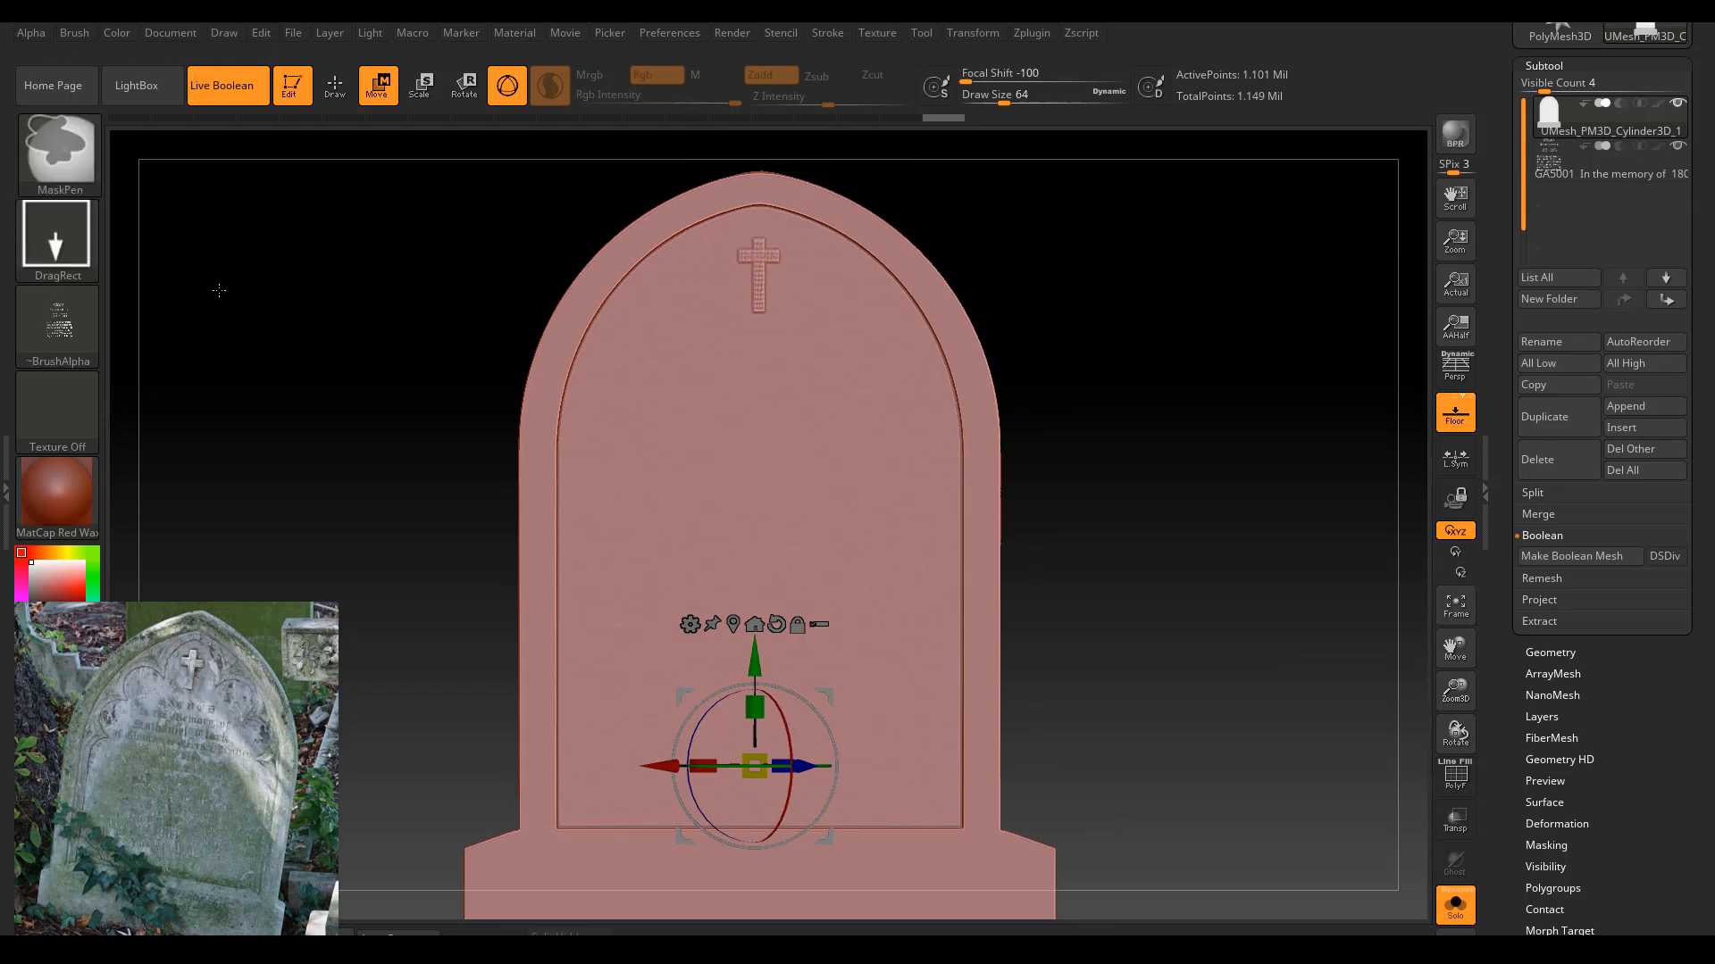
click(56, 237)
click(259, 267)
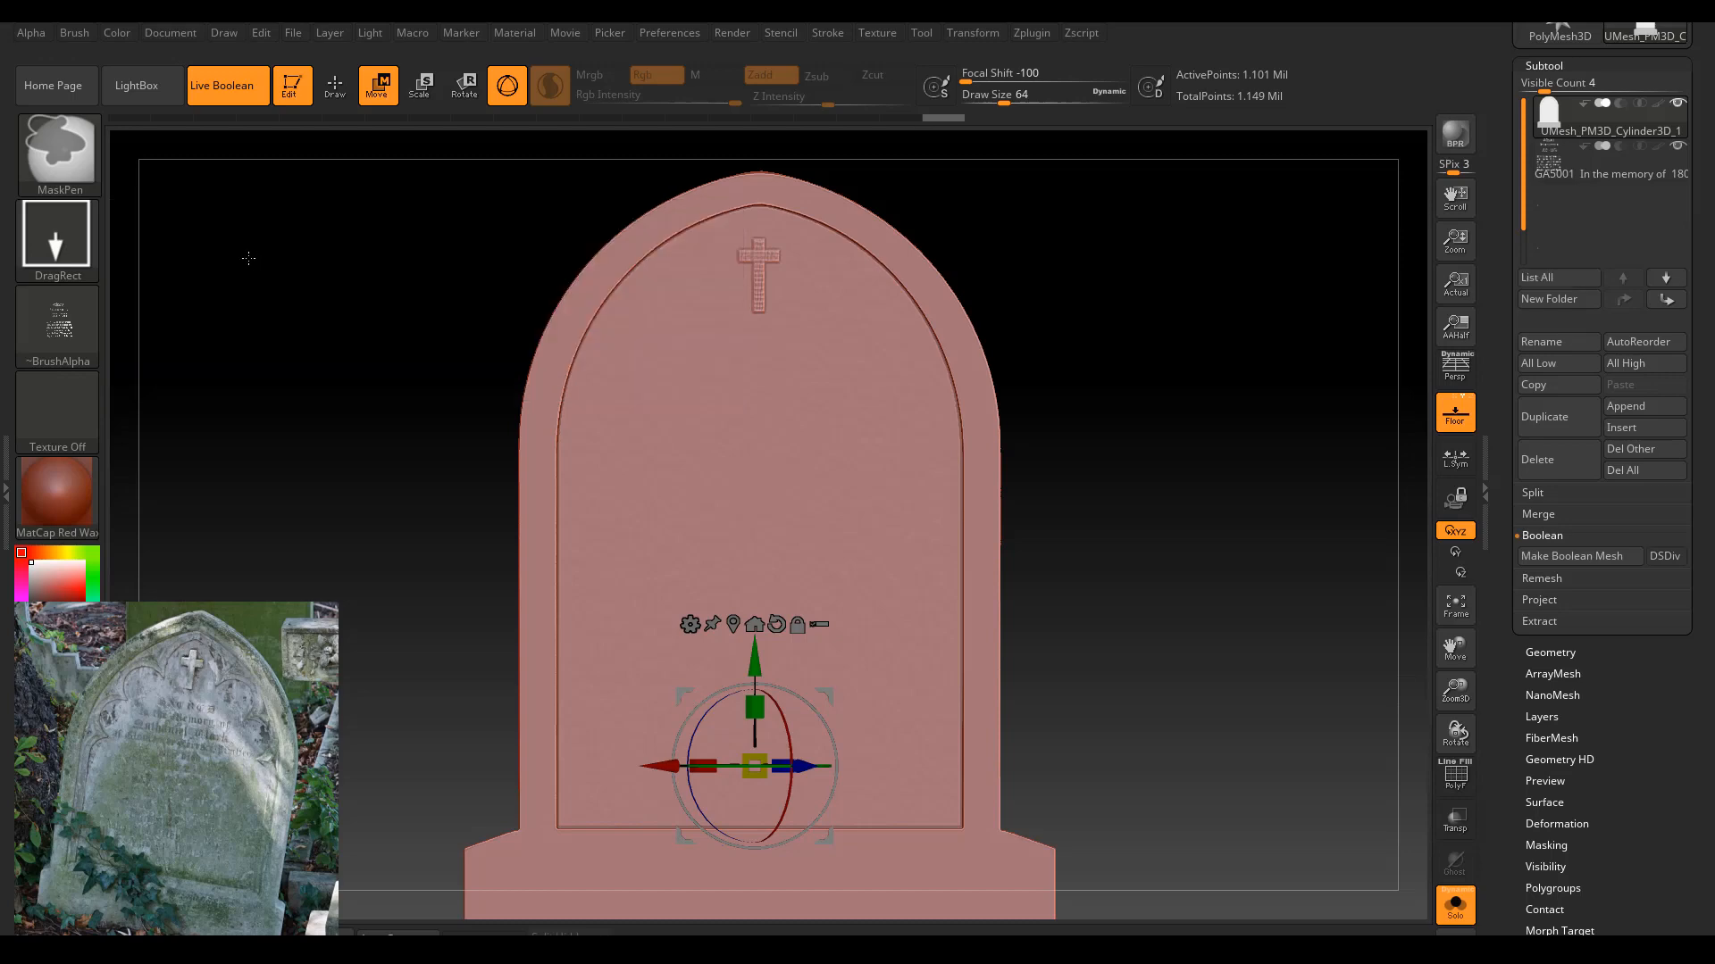
click(67, 240)
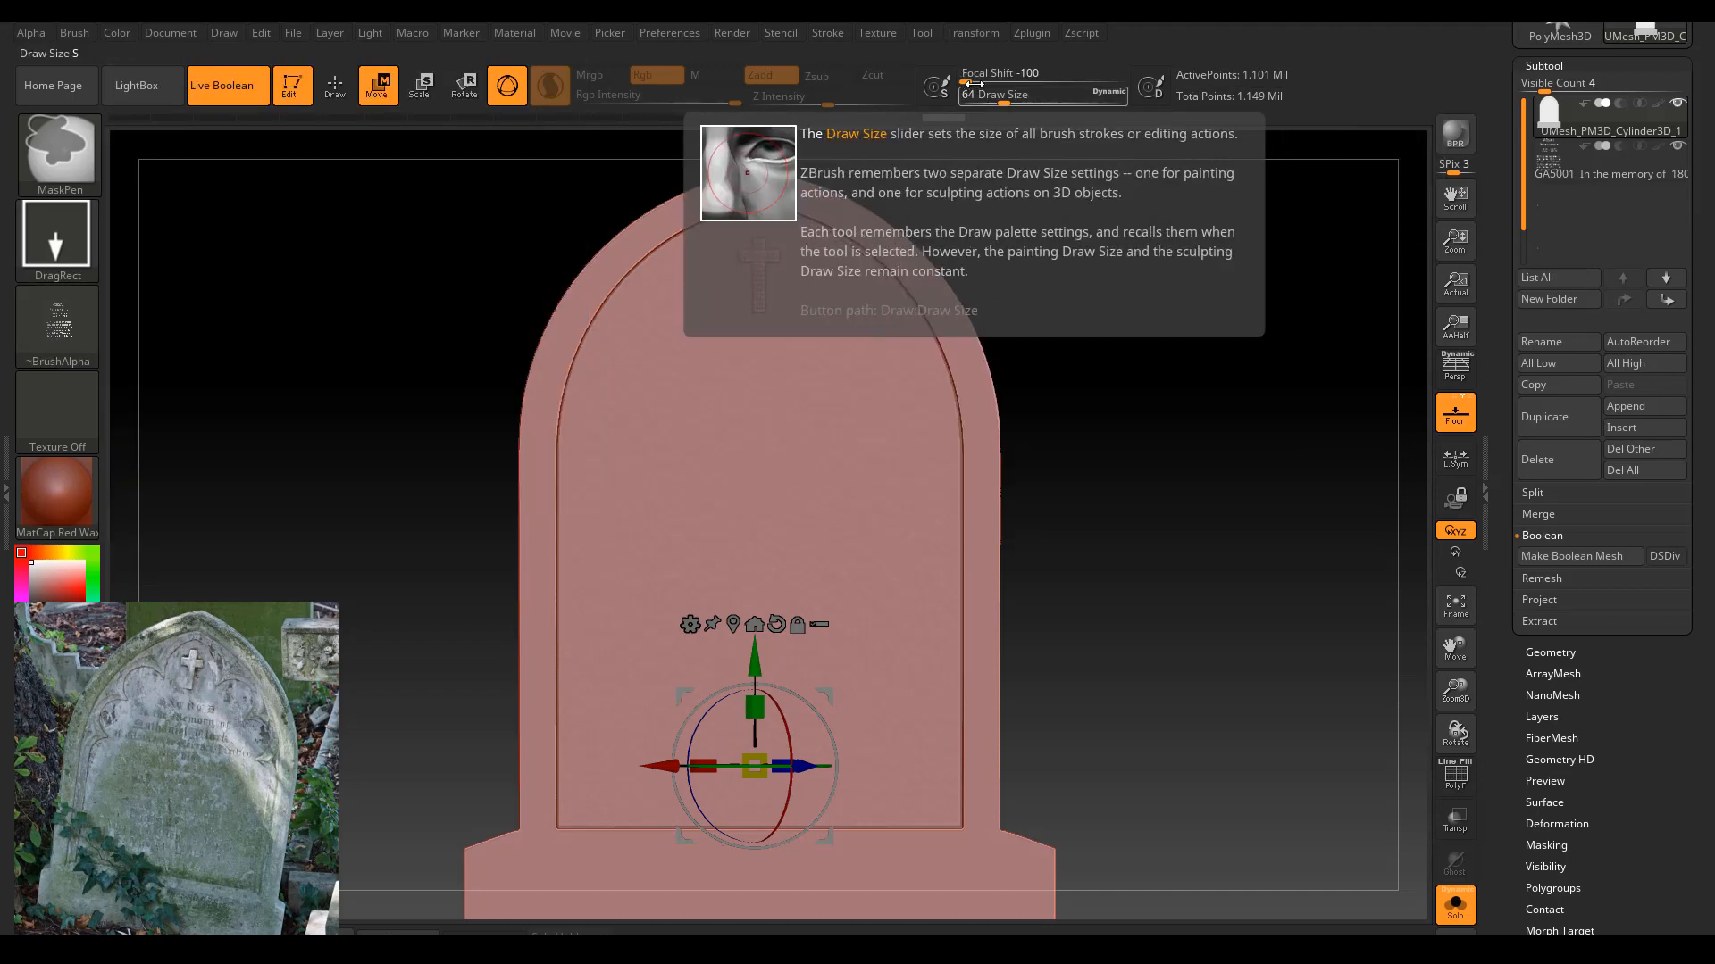
click(1047, 72)
drag(896, 64, 893, 65)
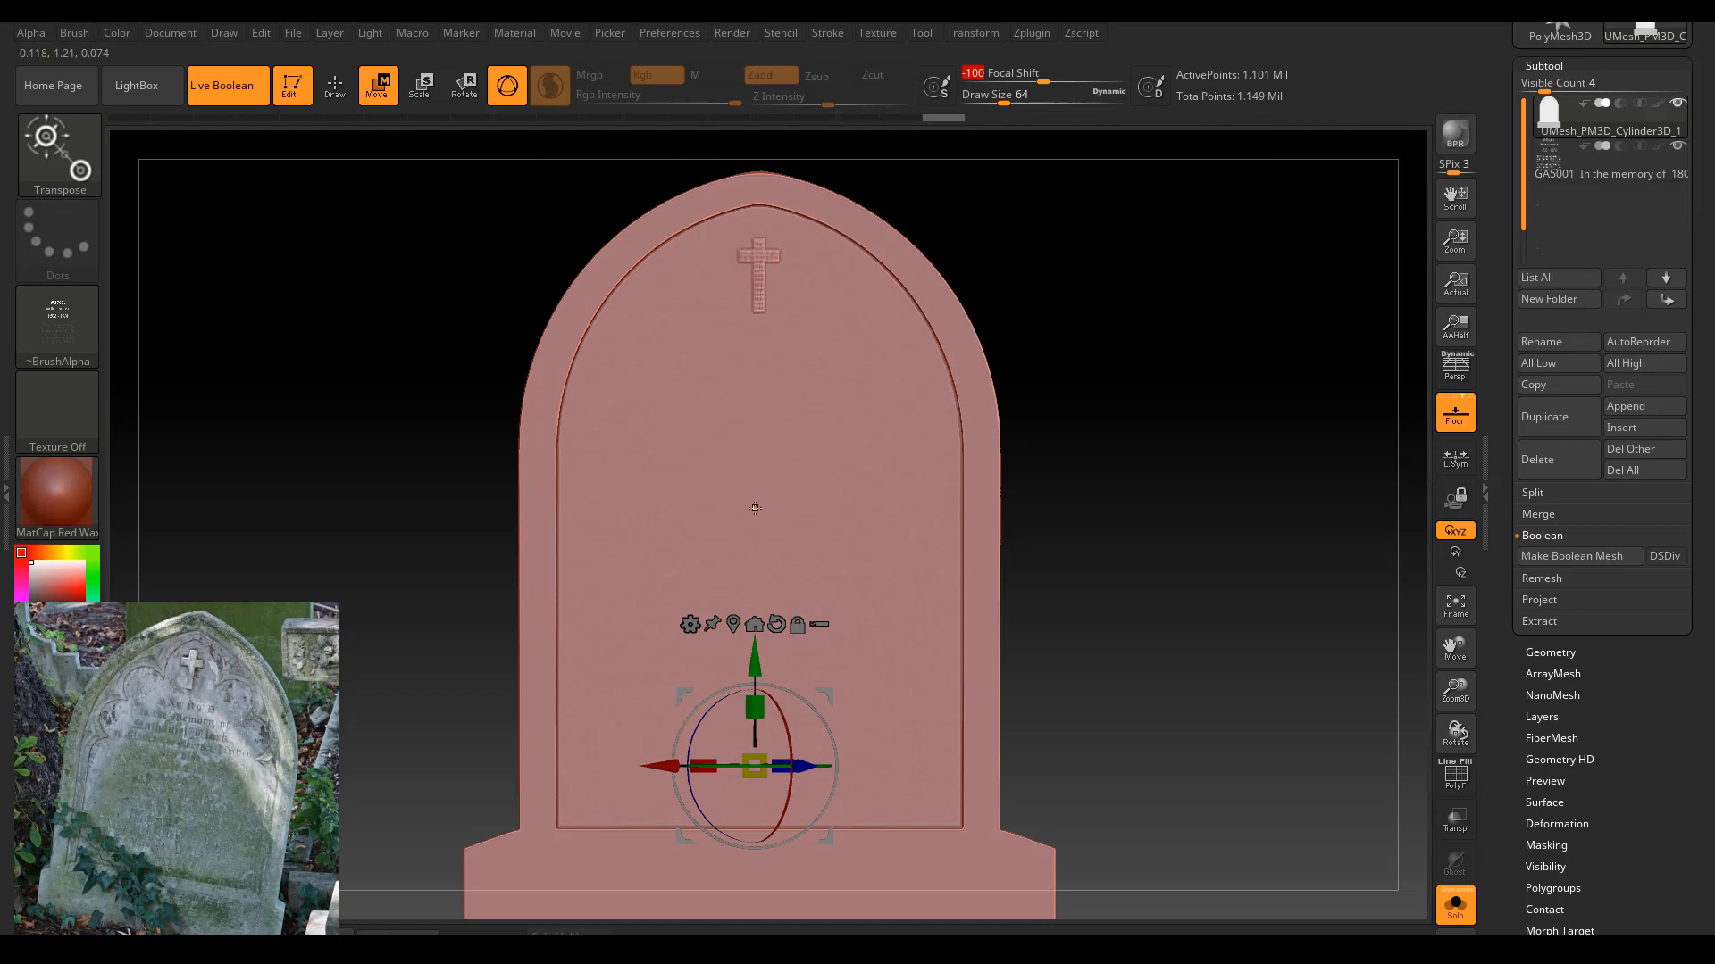
click(335, 84)
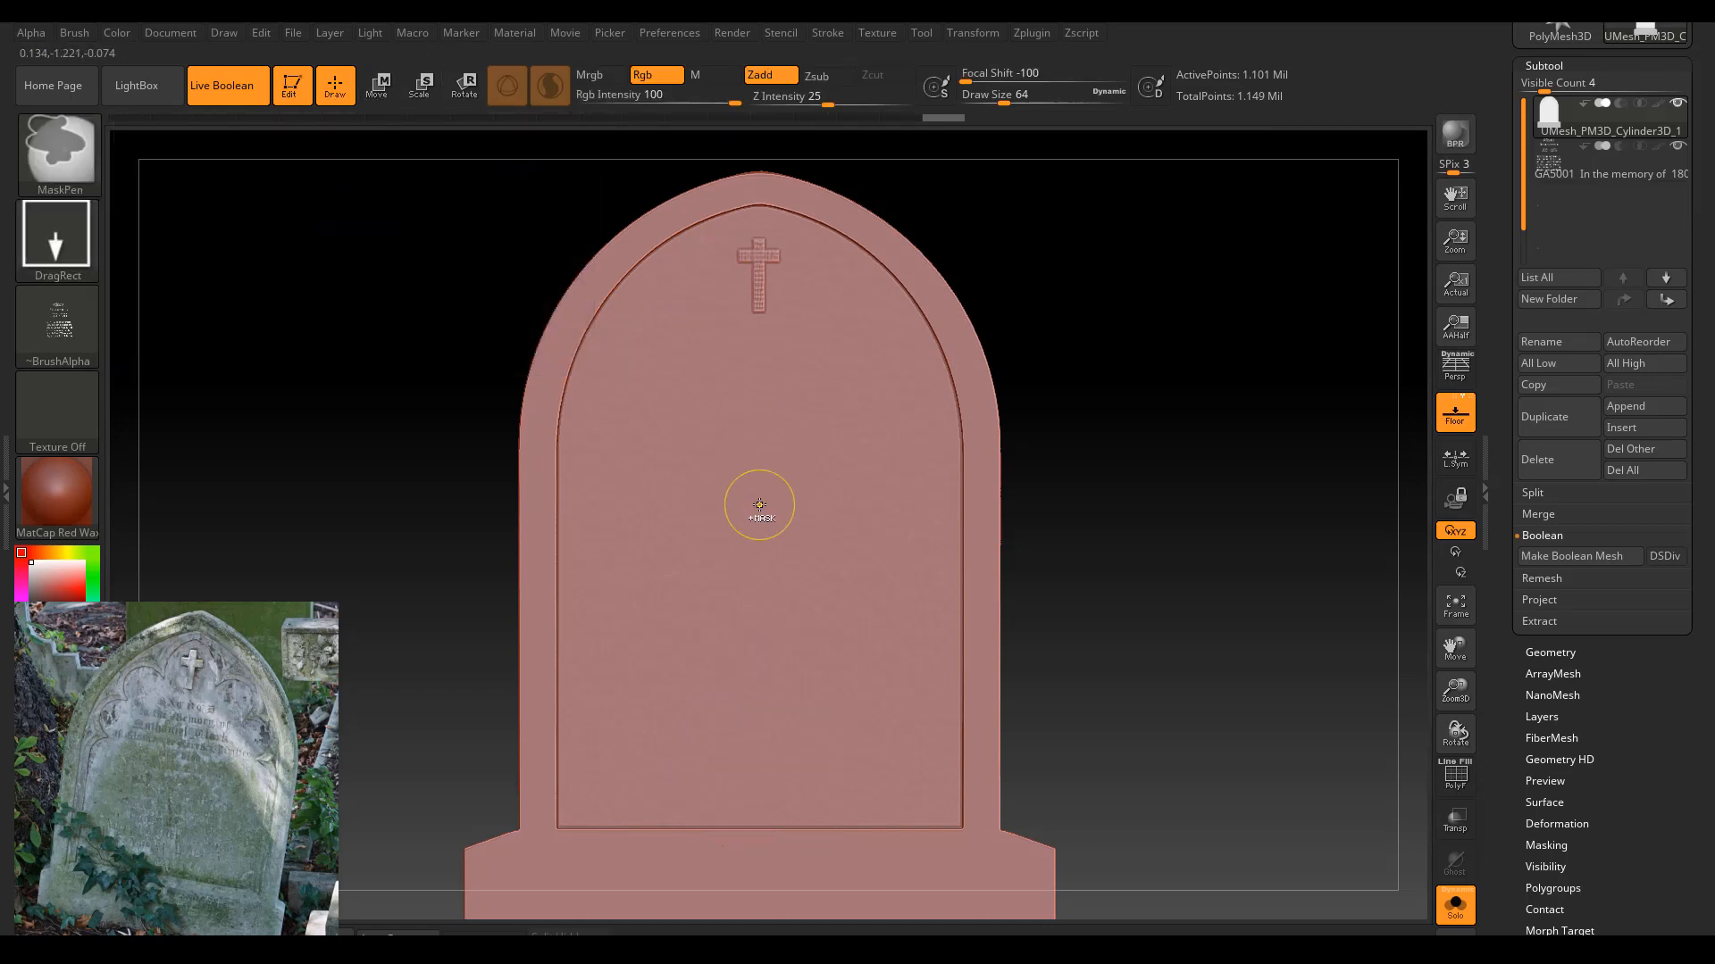
Try several sizes and positions for the inscription alpha as a mask on the stone's recessed panel, undoing each attempt.
mouse_move(767, 606)
ctrl+mouse_down()
mouse_move(780, 700)
mouse_move(1071, 364)
mouse_move(827, 246)
mouse_move(762, 238)
mouse_move(807, 241)
mouse_move(761, 338)
ctrl+mouse_up()
key(ctrl+z)
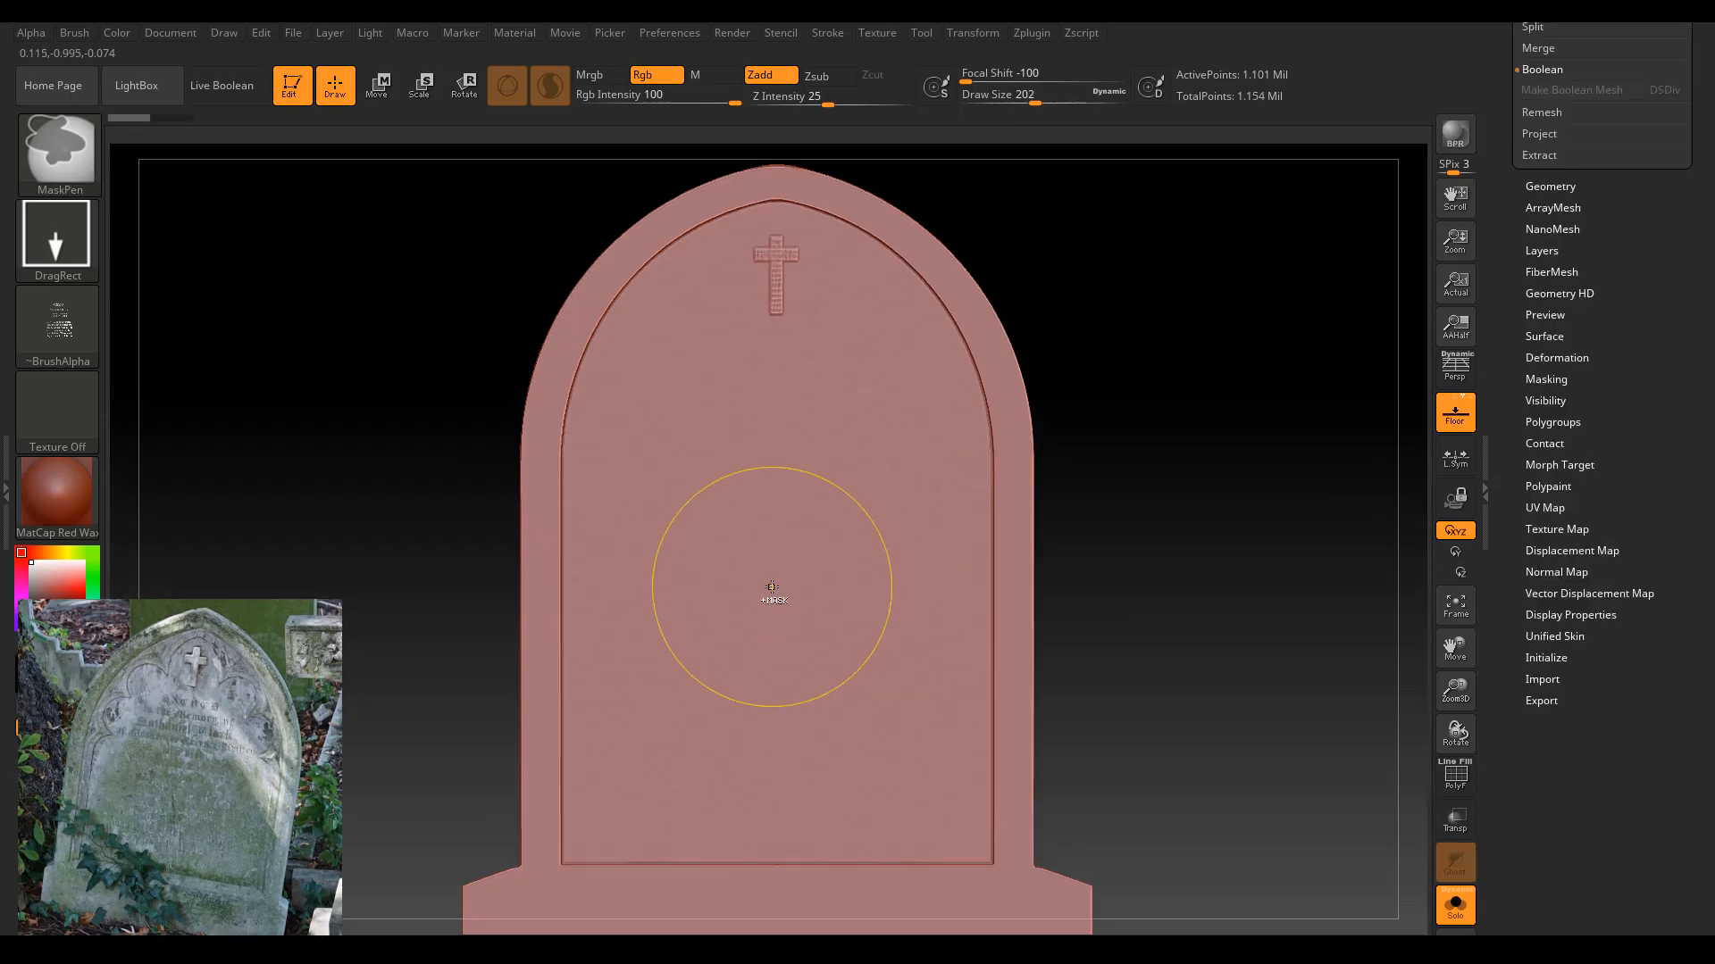
ctrl+drag(779, 586, 779, 891)
key(ctrl+z)
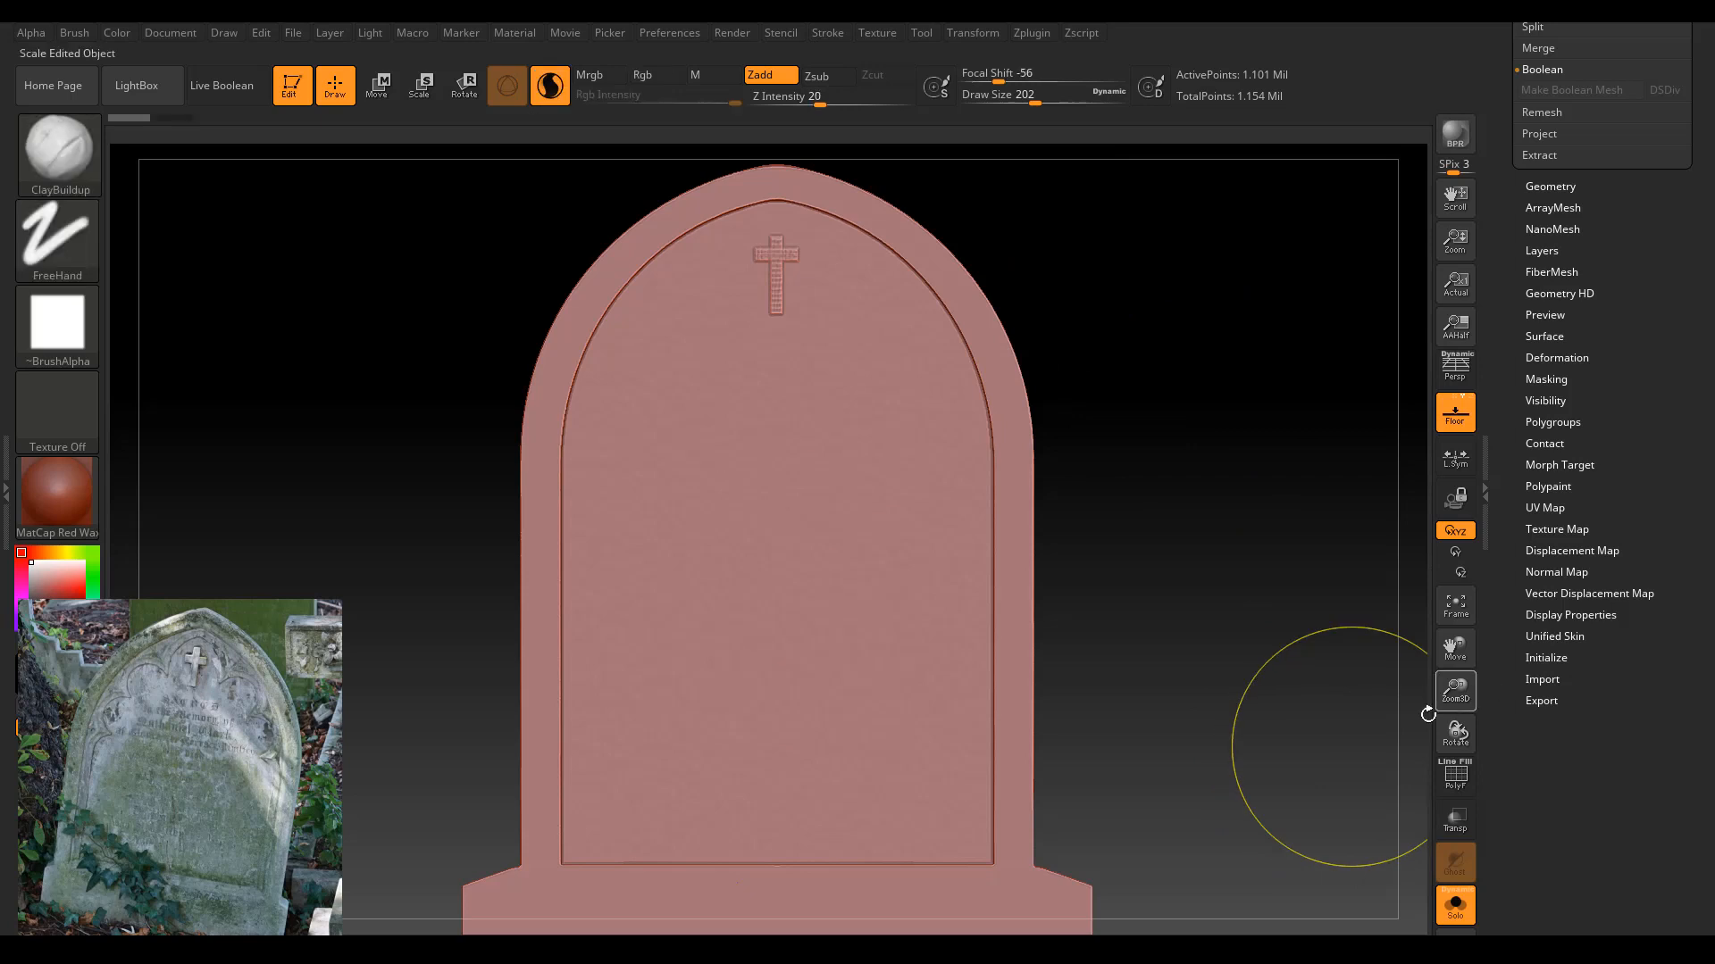
drag(1452, 693, 1389, 677)
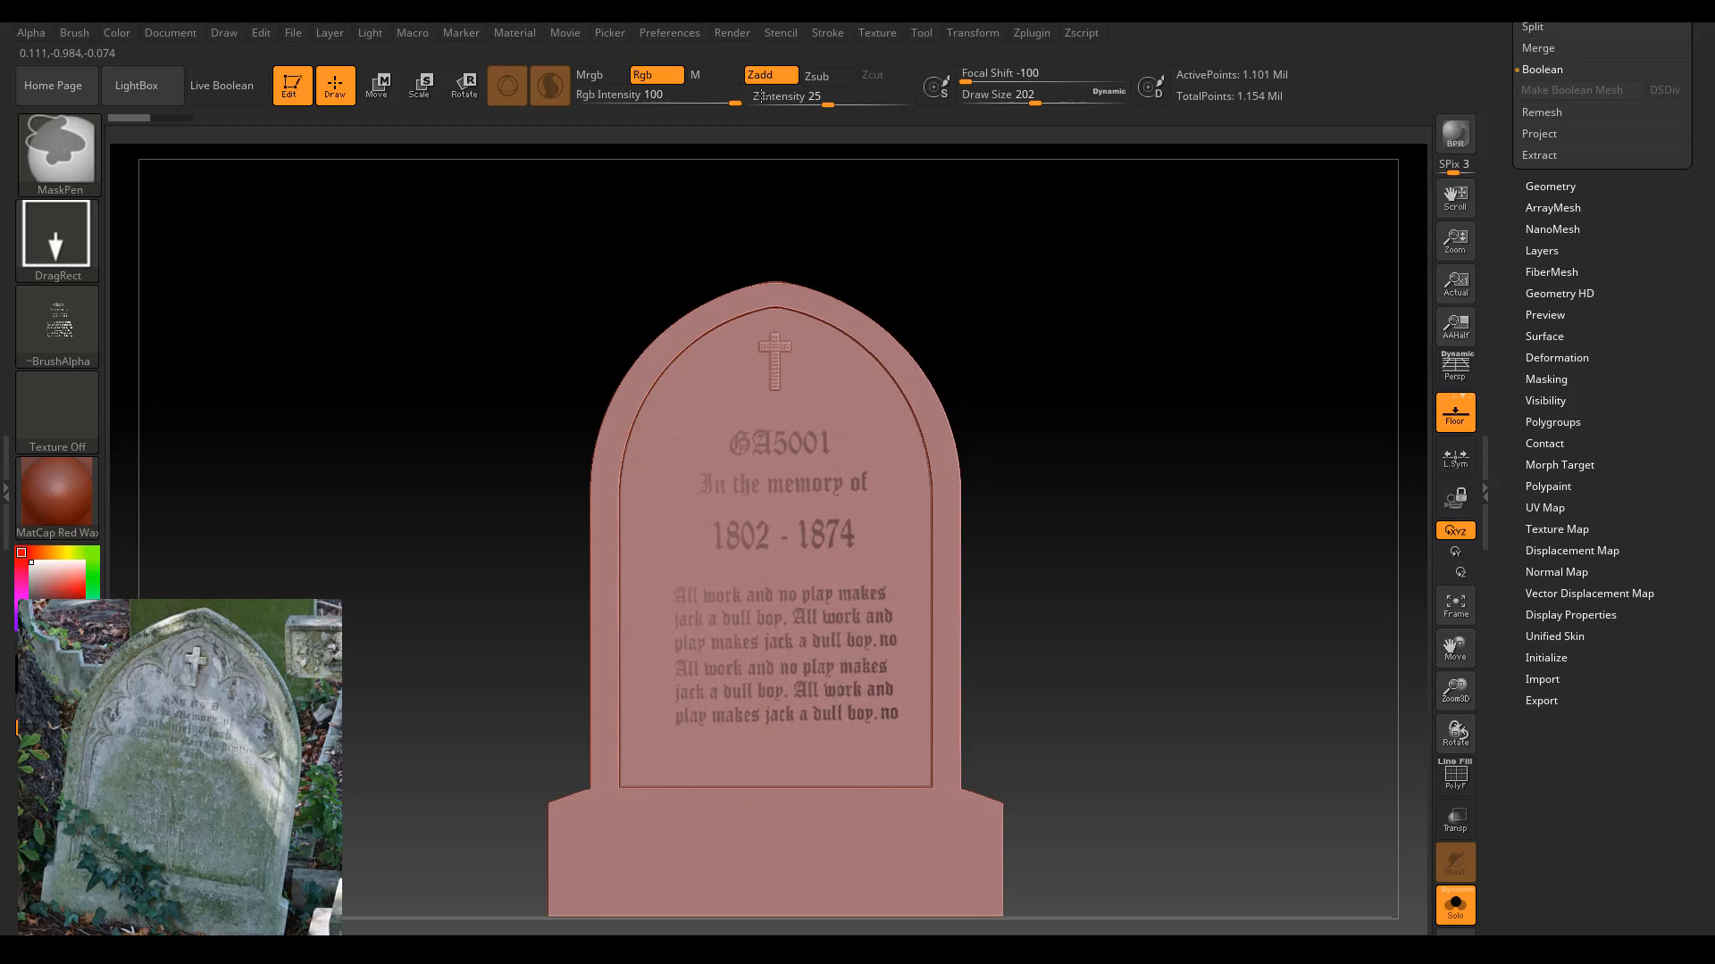
ctrl+drag(769, 102, 768, 105)
key(ctrl+z)
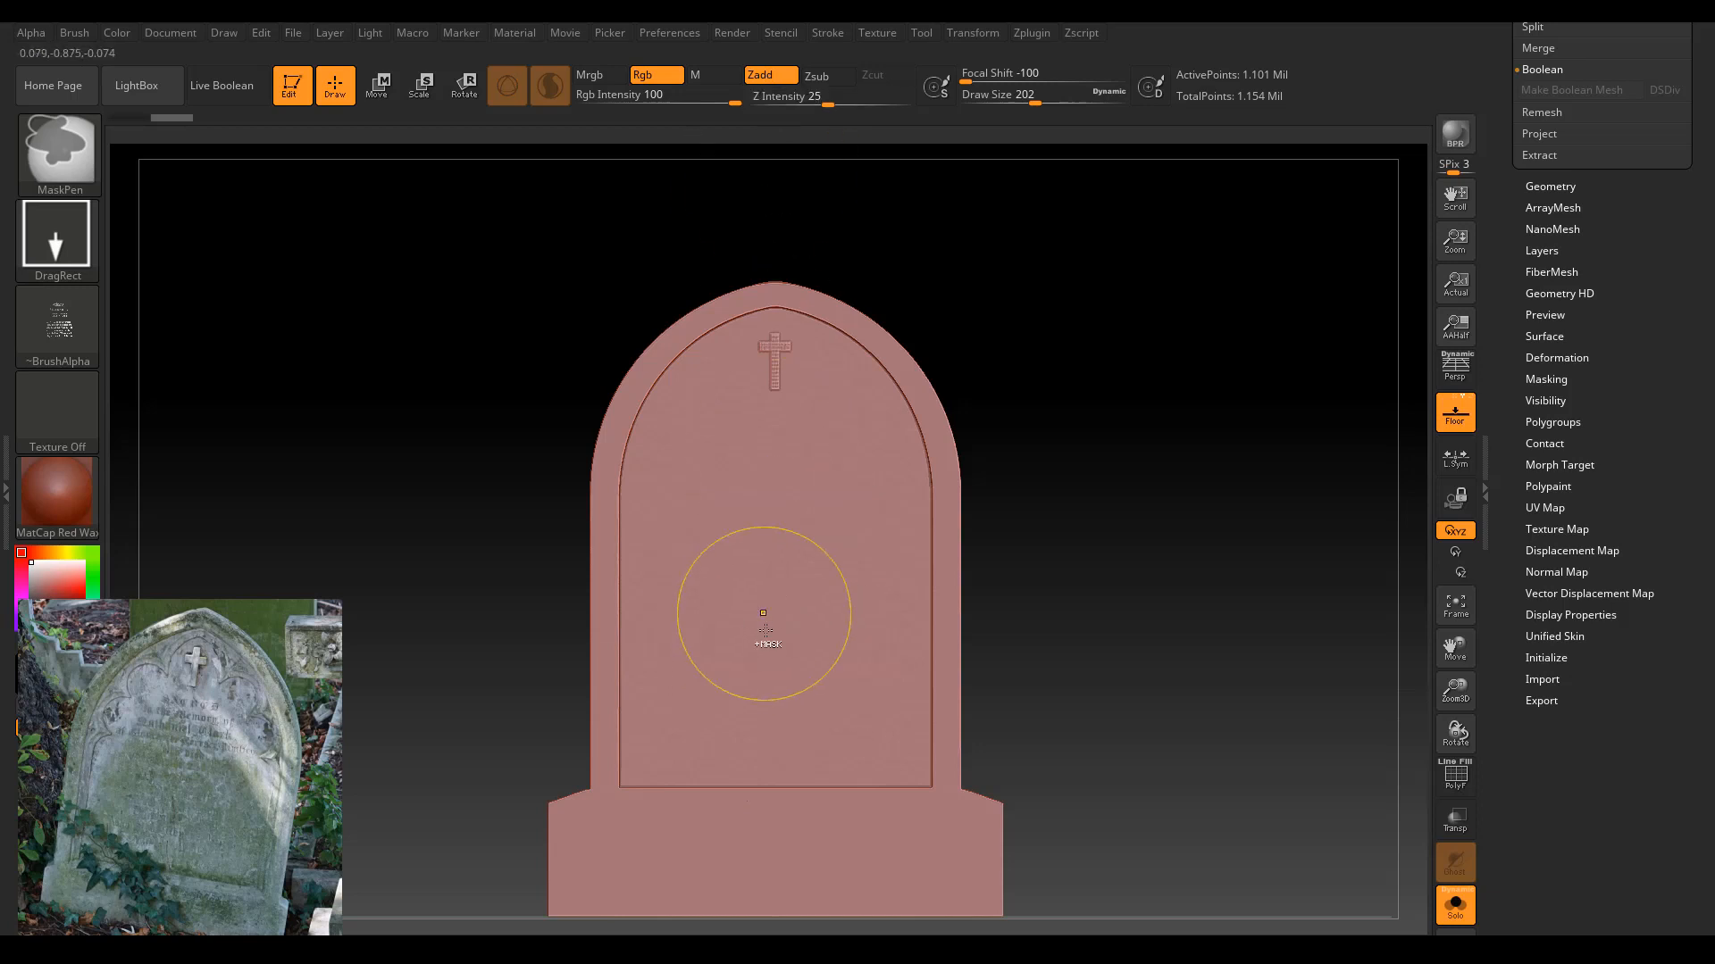
ctrl+drag(760, 434, 734, 130)
key(ctrl+z)
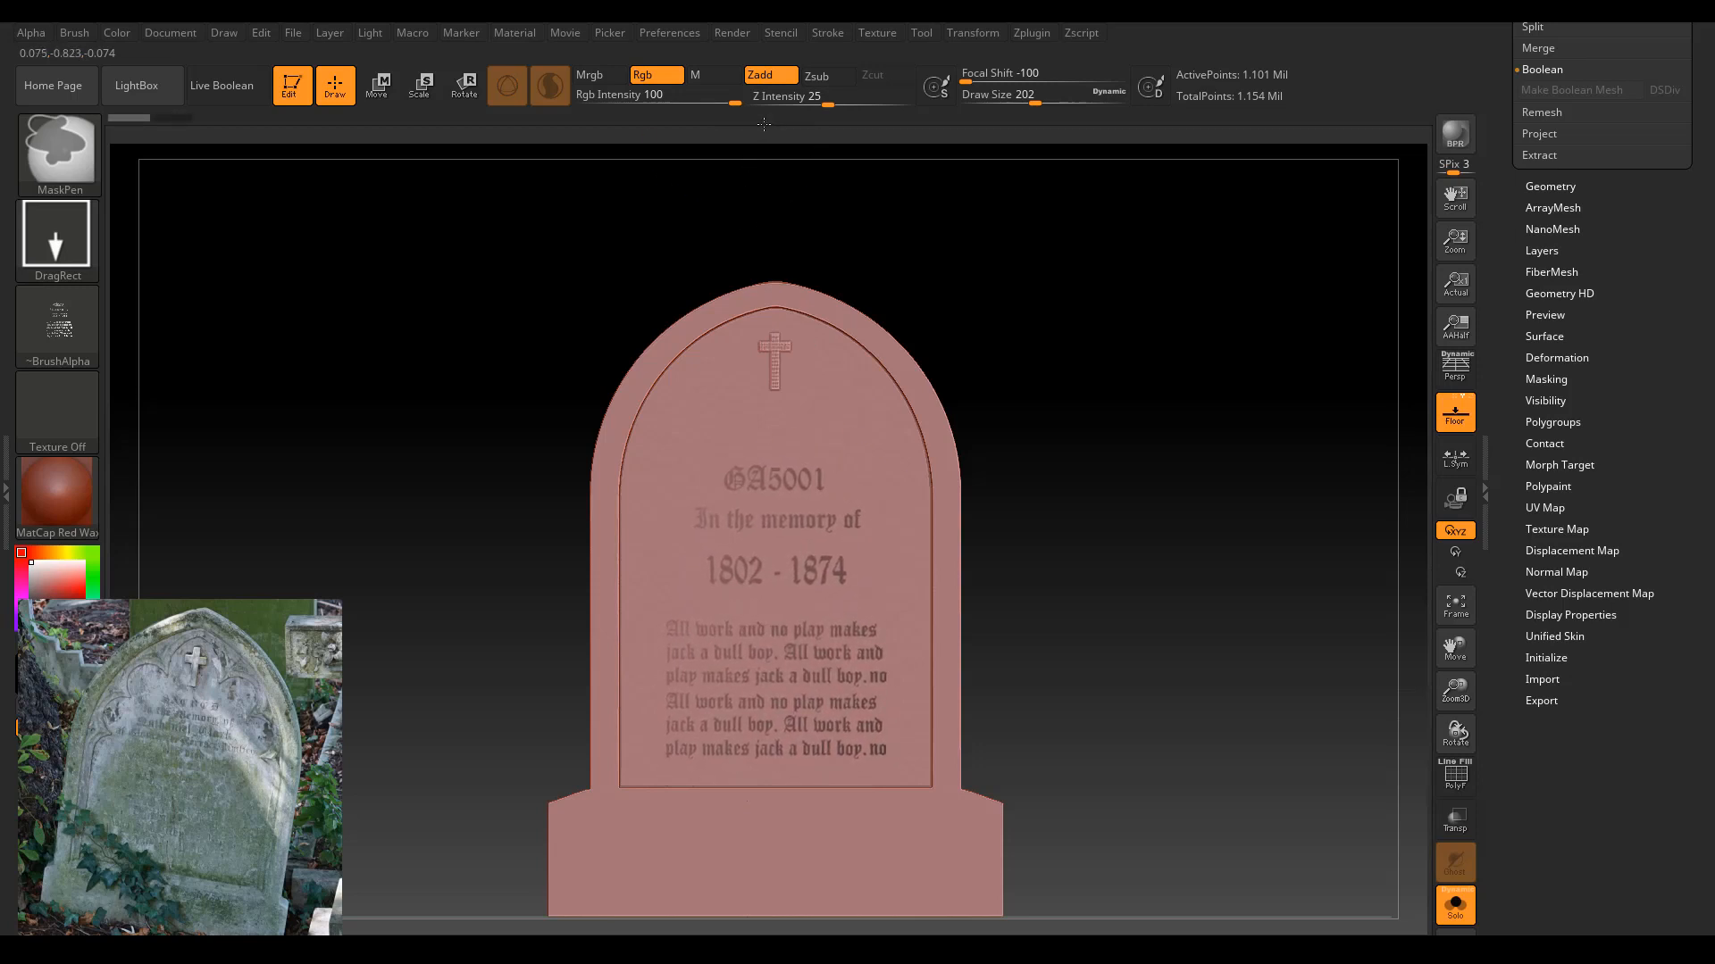
ctrl+drag(764, 124, 765, 128)
key(ctrl+z)
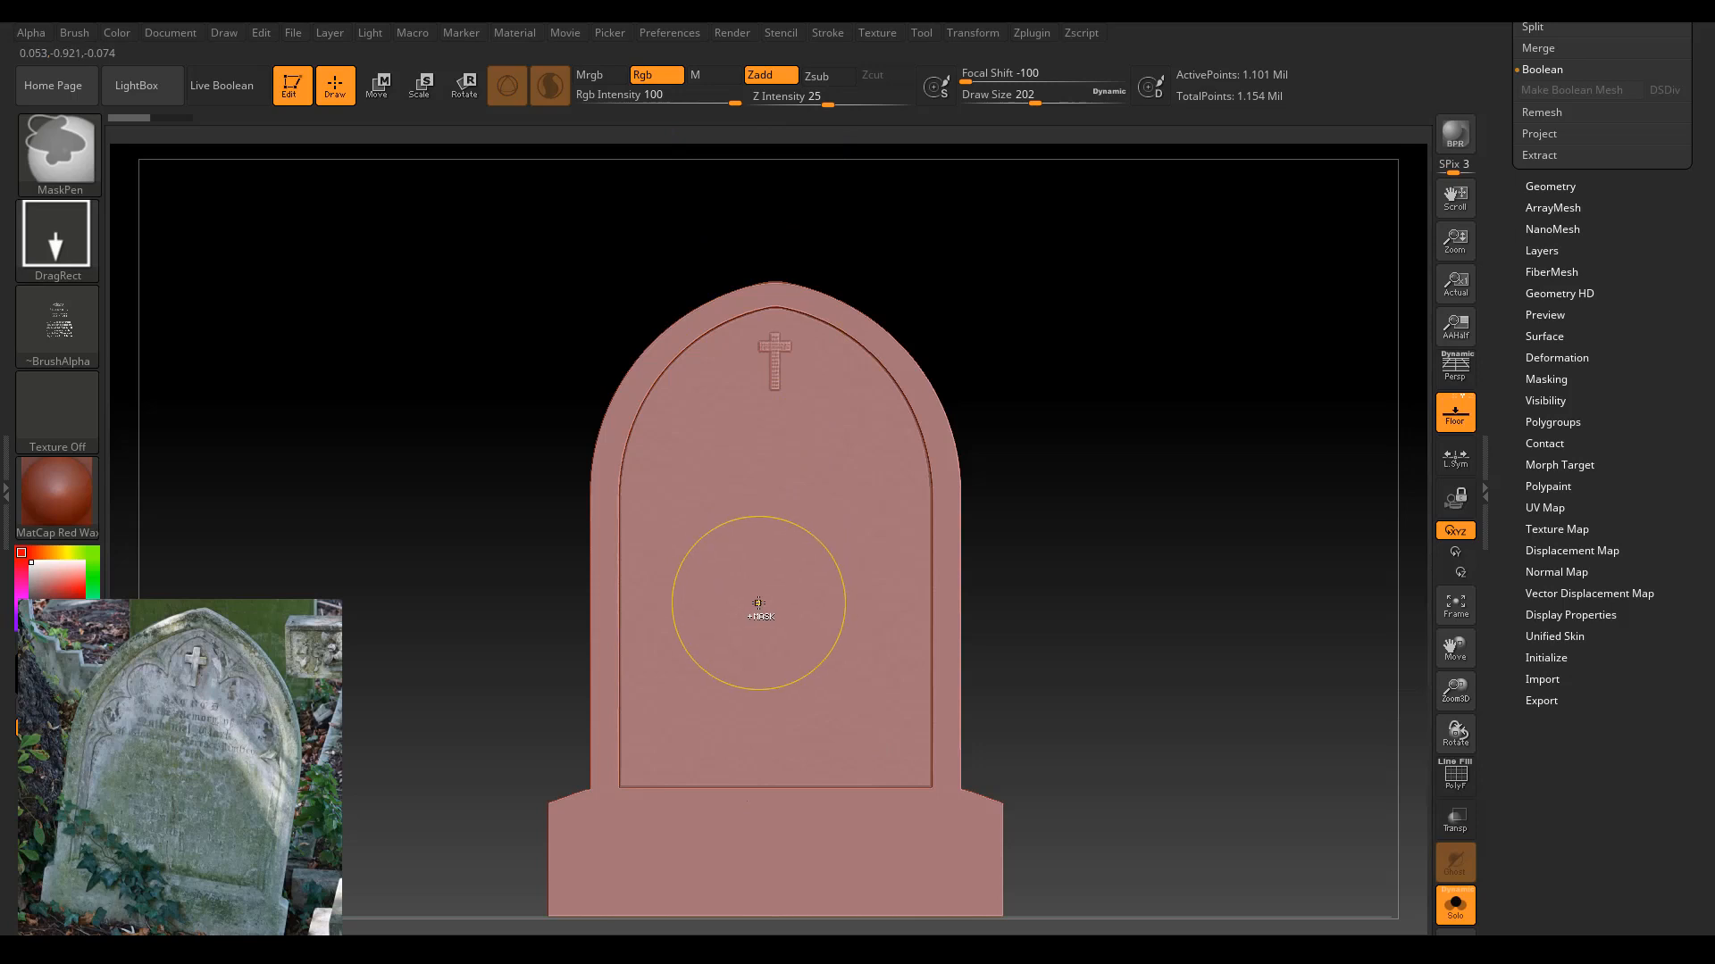
Mask the inscription alpha onto the recessed panel, centred below the cross and upright within the frame.
ctrl+drag(765, 605, 771, 79)
mouse_move(1161, 641)
mouse_down()
mouse_move(1110, 631)
mouse_move(1161, 647)
mouse_move(1121, 661)
mouse_move(1143, 660)
mouse_up()
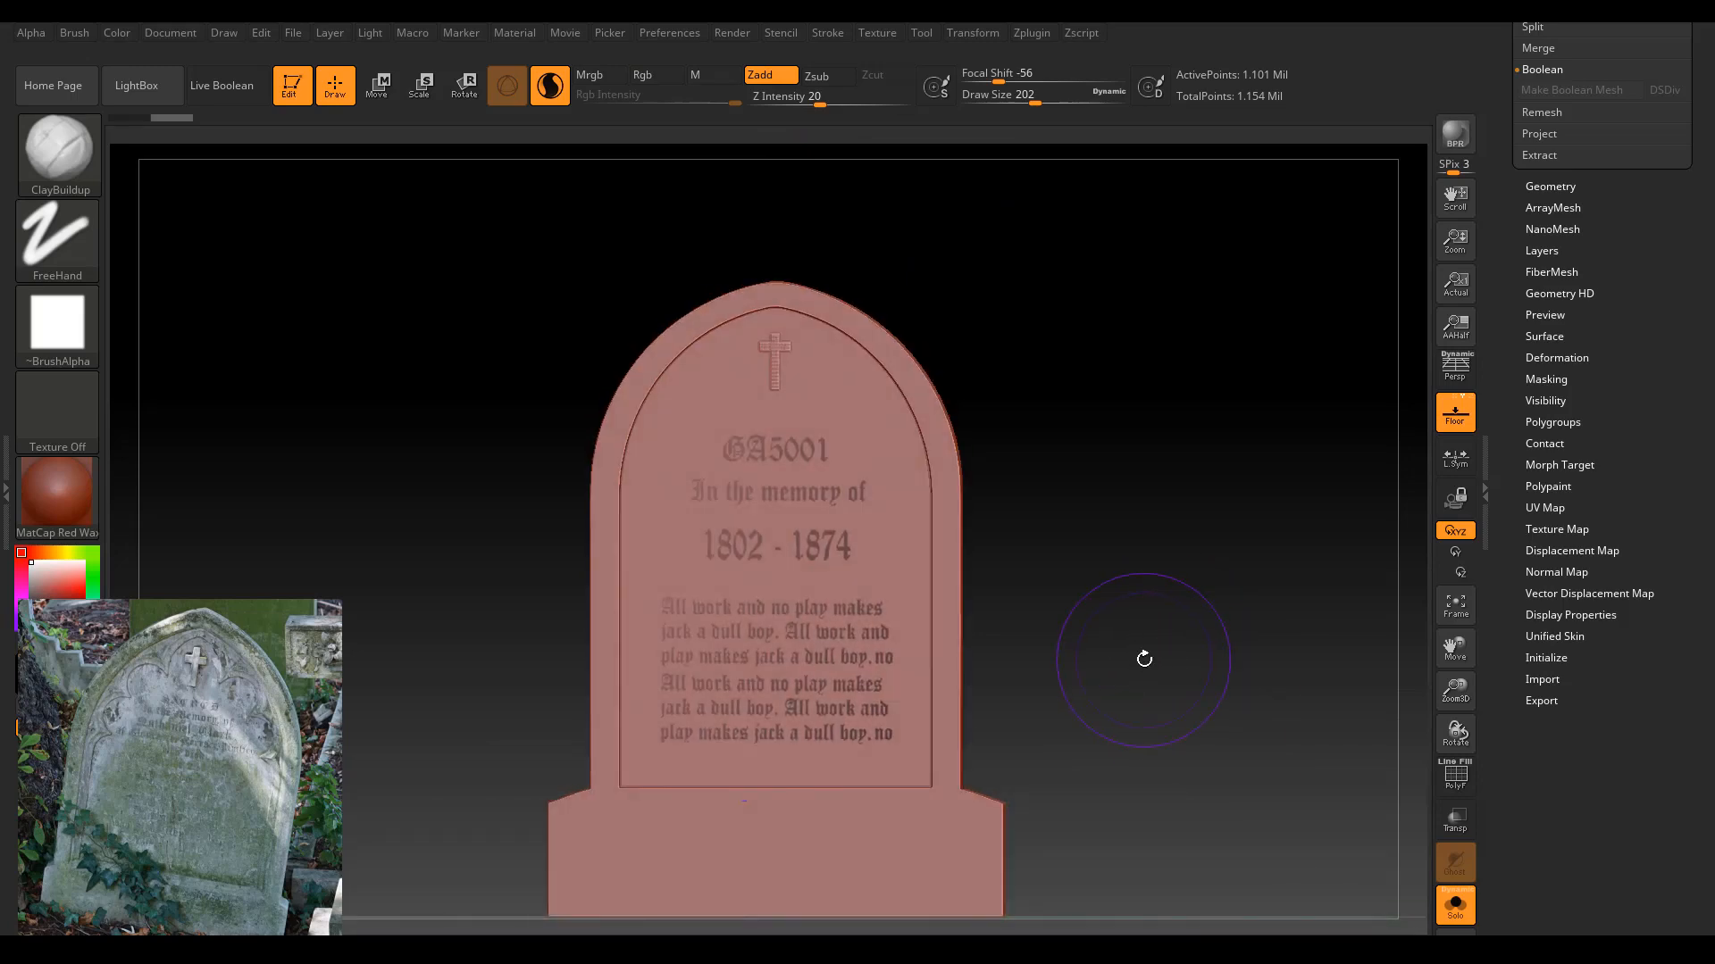
Invert the mask on the gravestone so that only the inscription letters are unmasked.
ctrl+click(1147, 536)
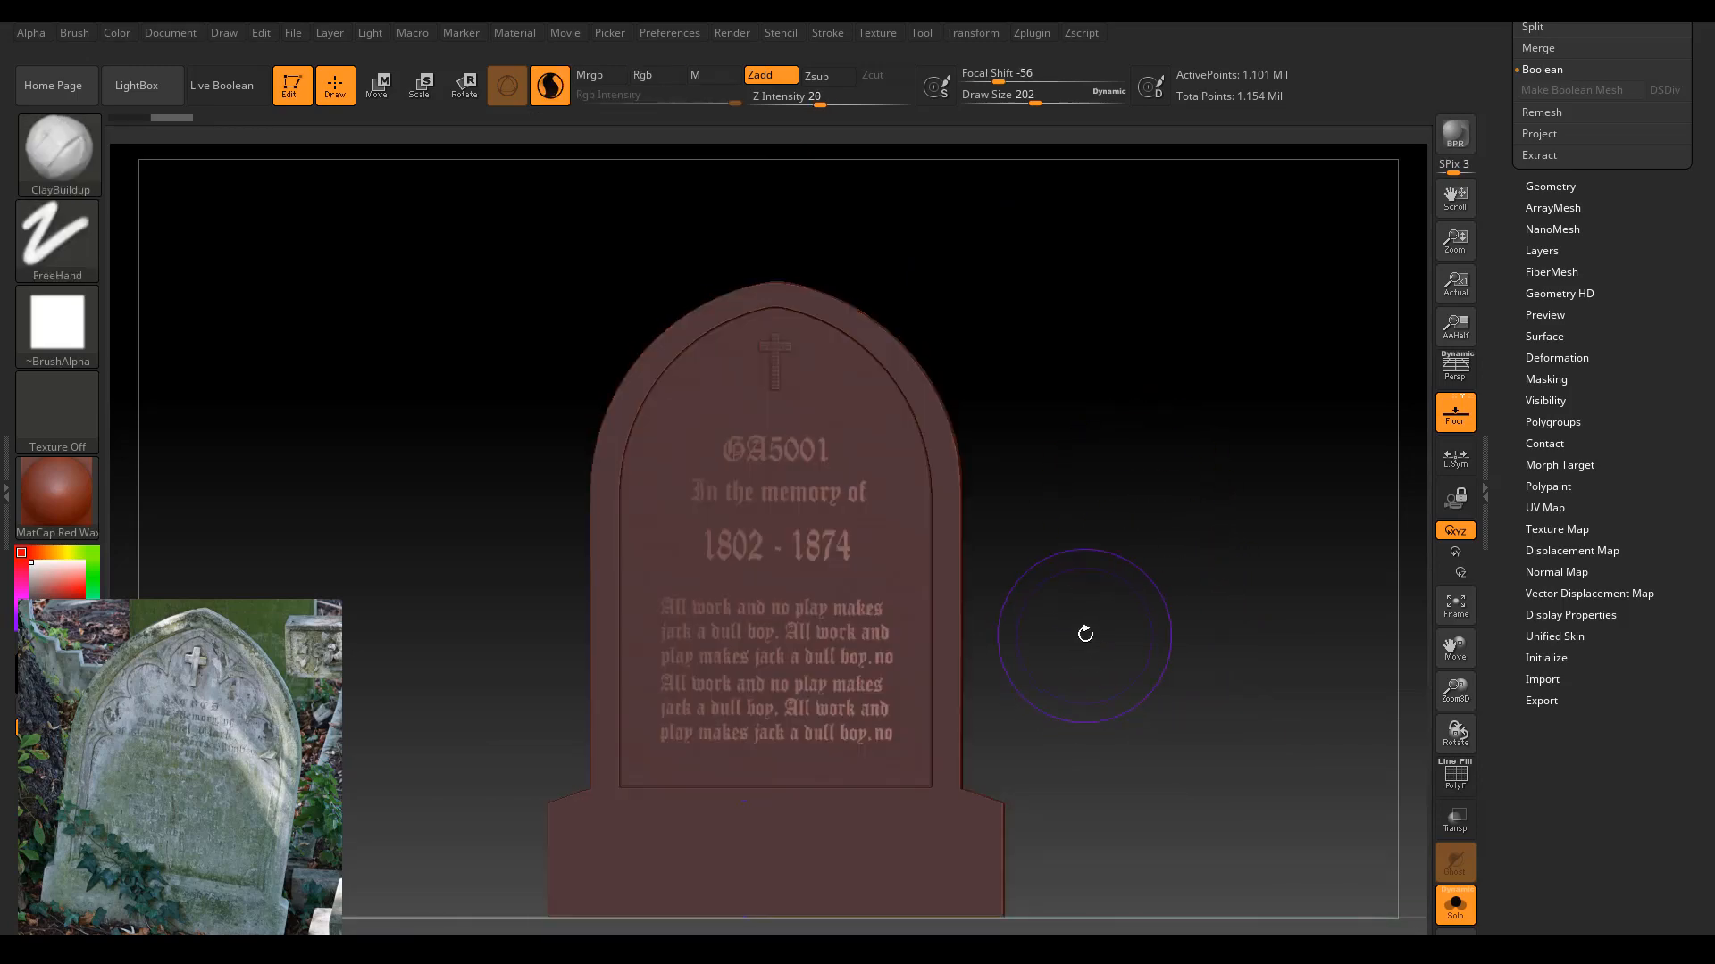
drag(1085, 632, 1107, 642)
drag(1464, 689, 1483, 768)
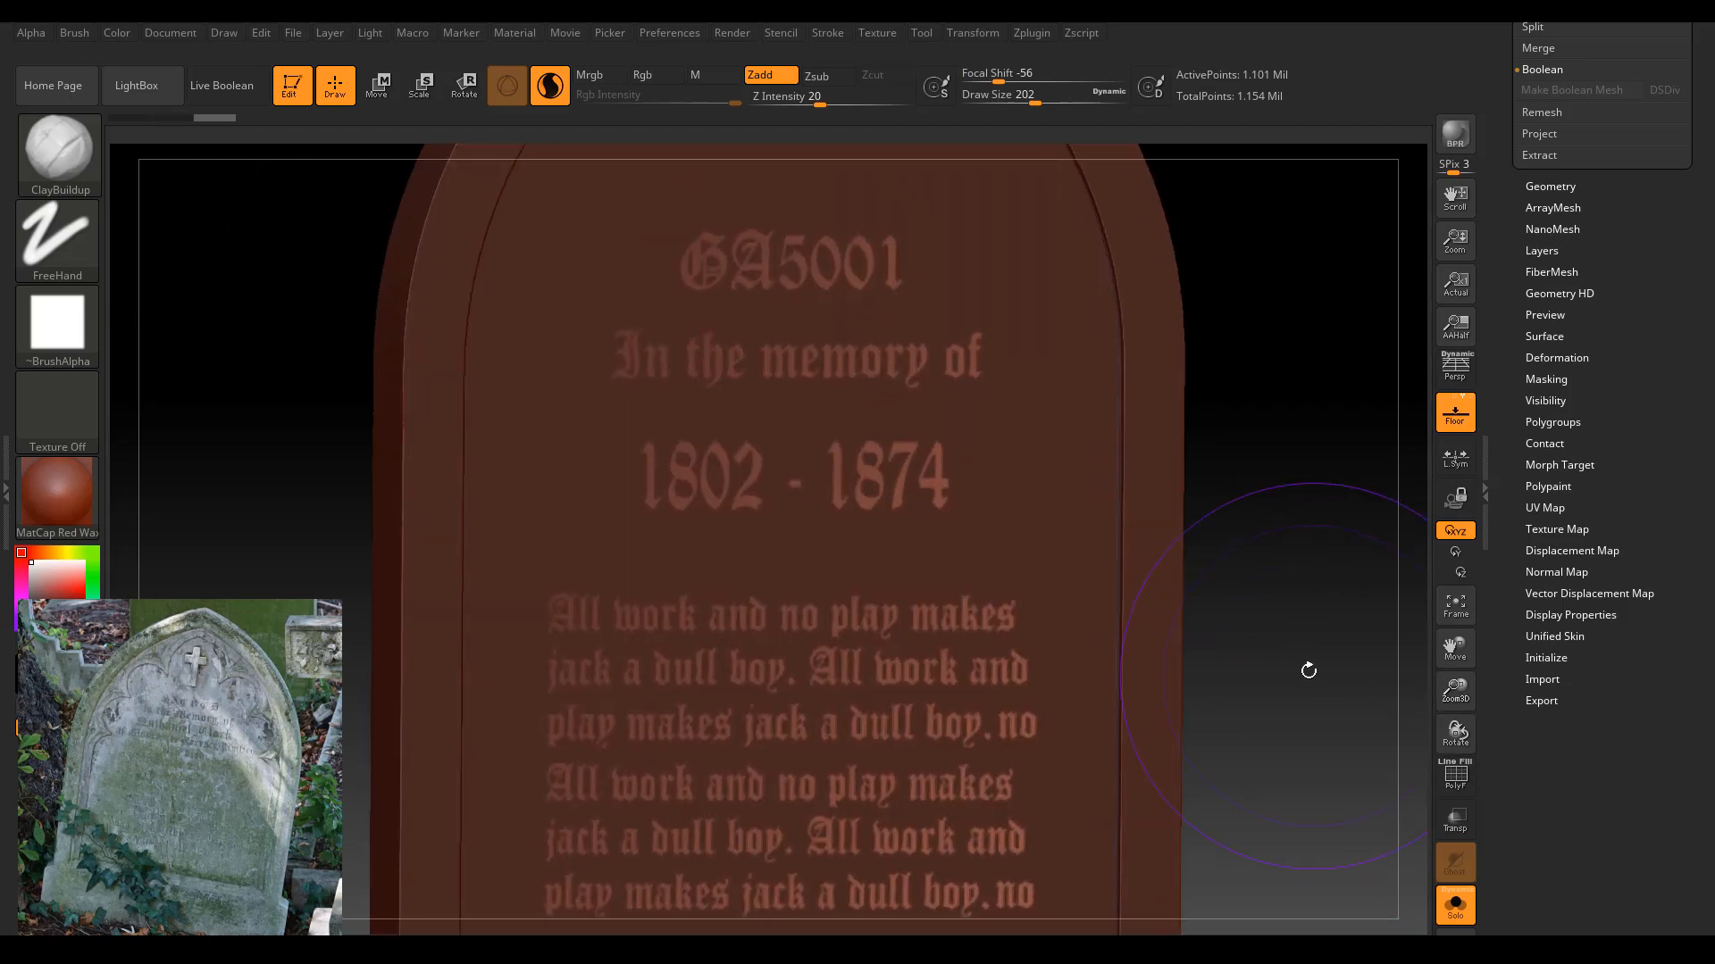
drag(1309, 674, 1286, 608)
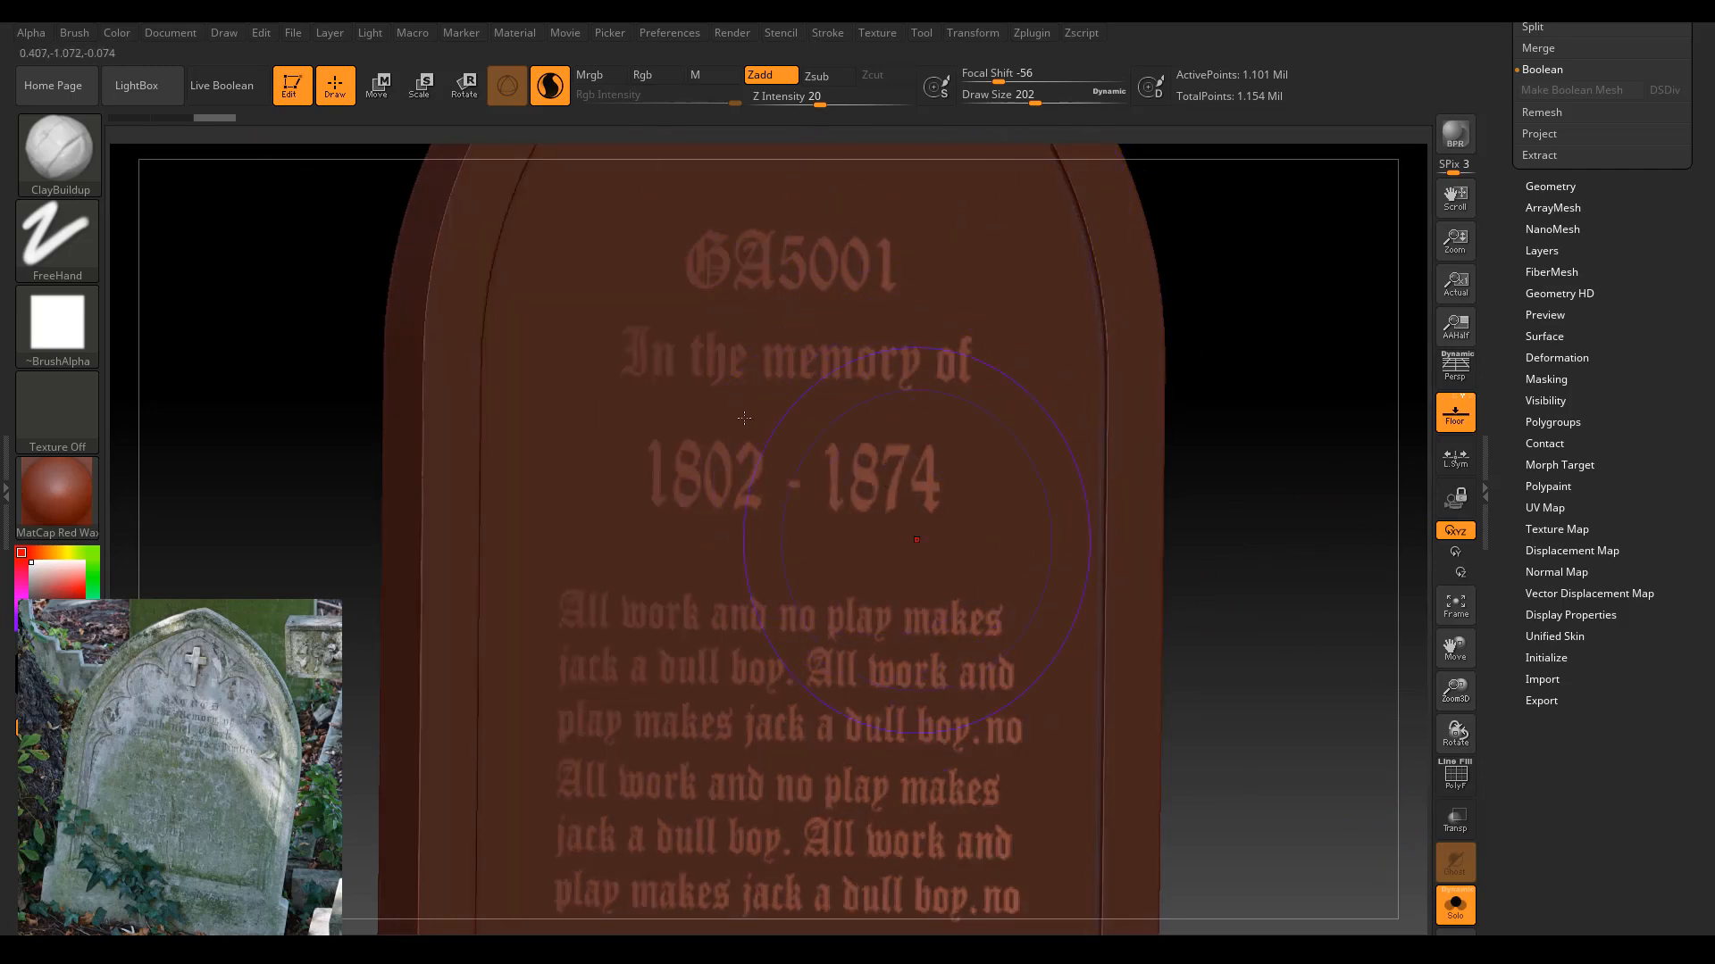
Place the Move gizmo on the inscription and try to shift the unmasked letters along the stone's depth, undoing each attempt.
key(w)
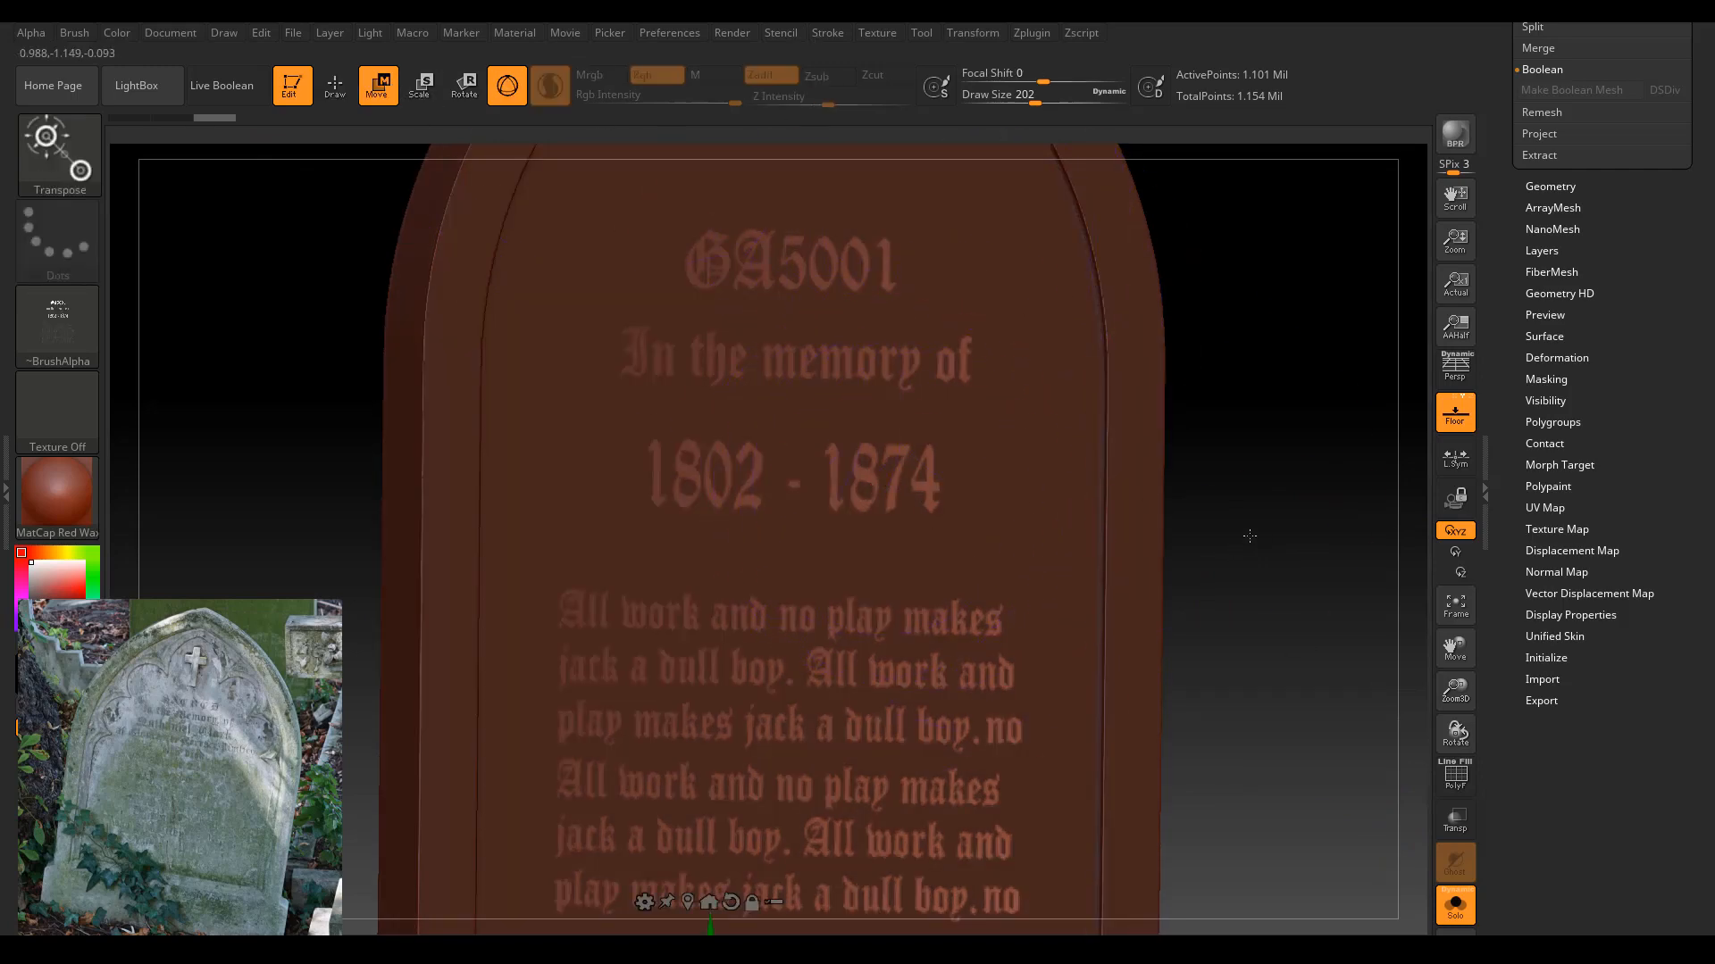
drag(1249, 536, 1232, 537)
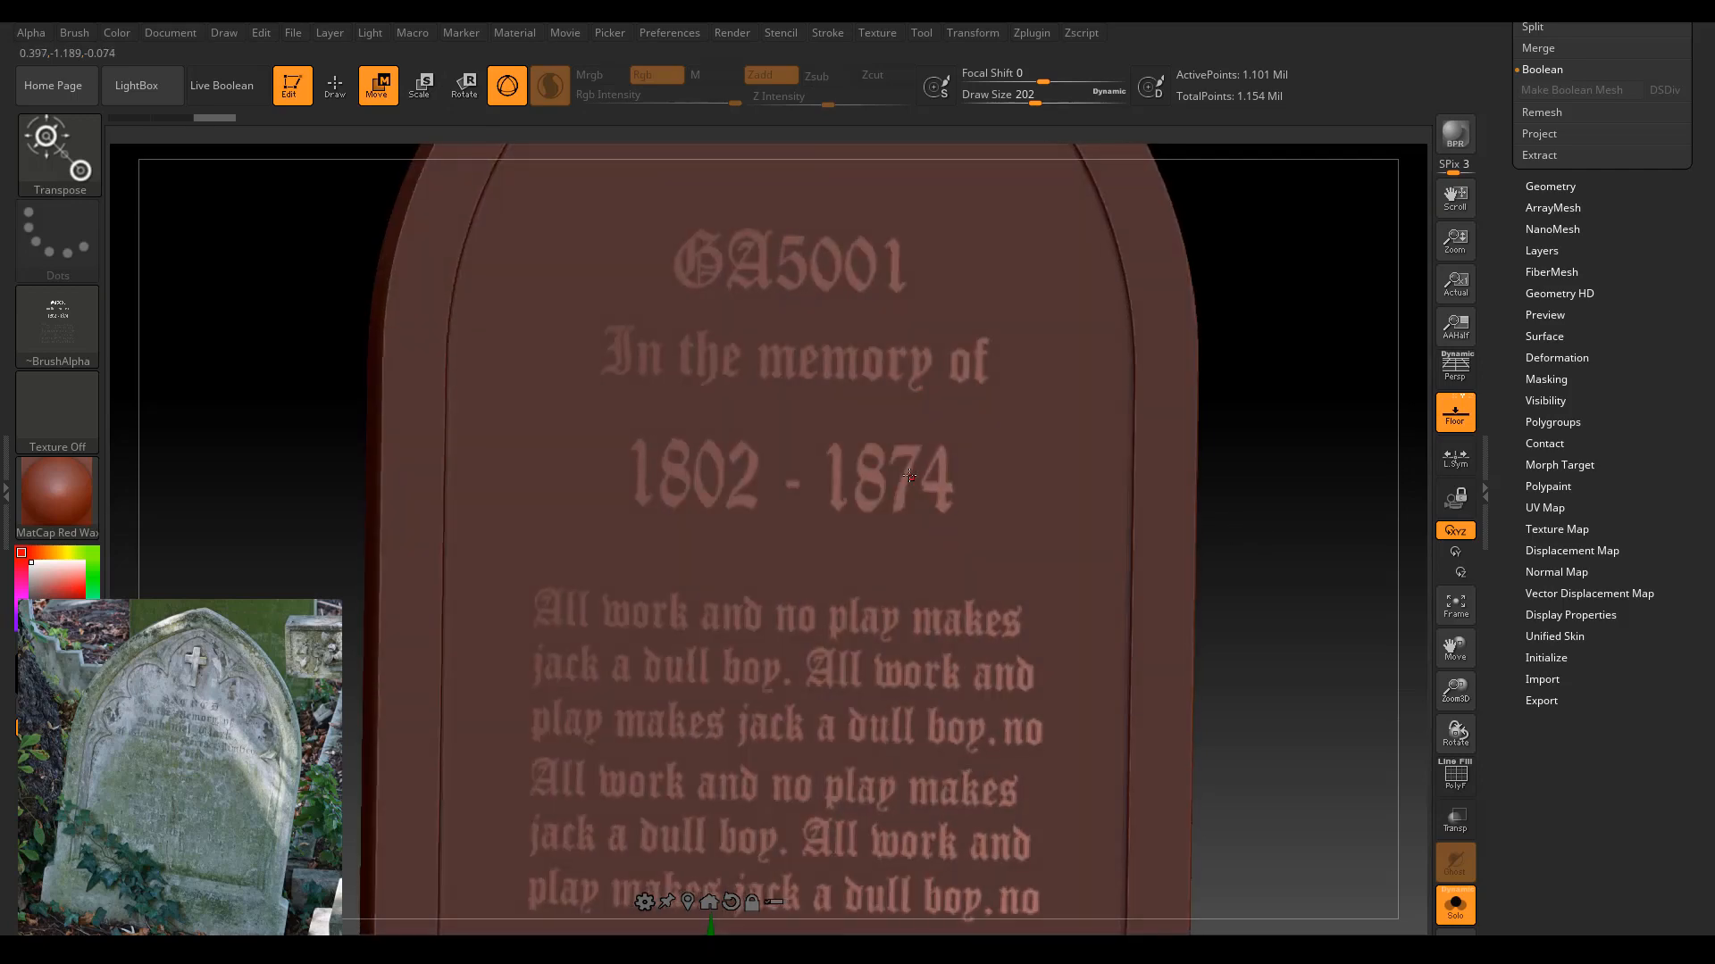
click(869, 474)
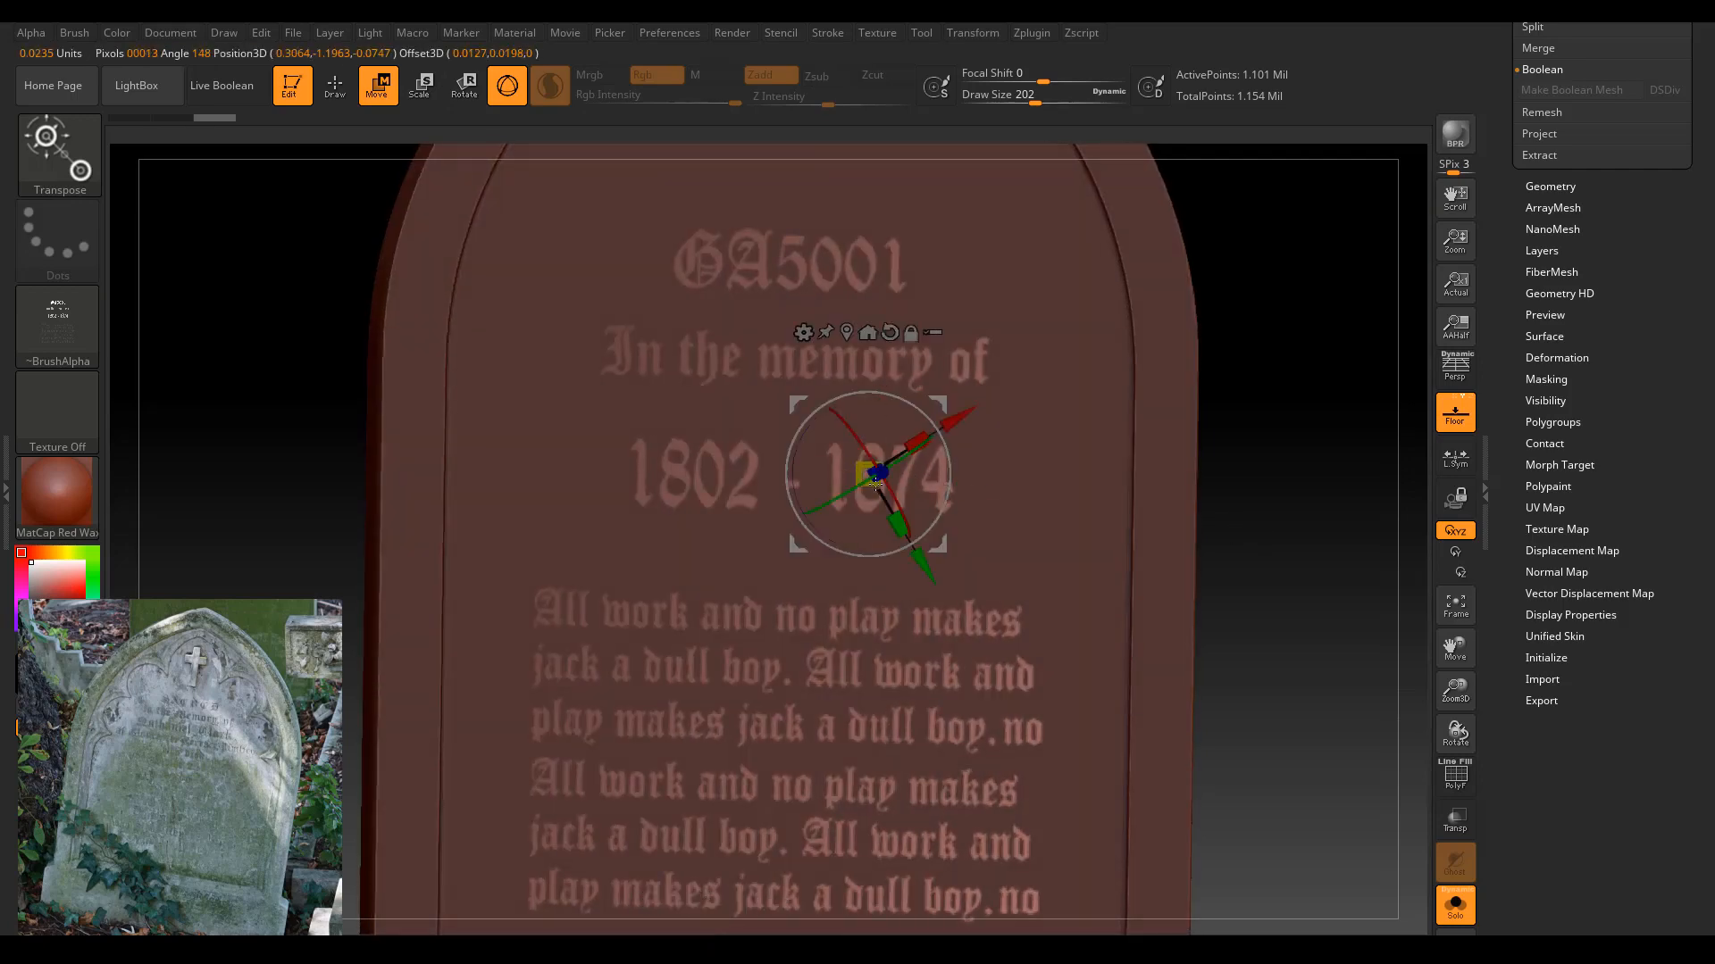
drag(867, 595, 881, 664)
drag(1282, 536, 1318, 566)
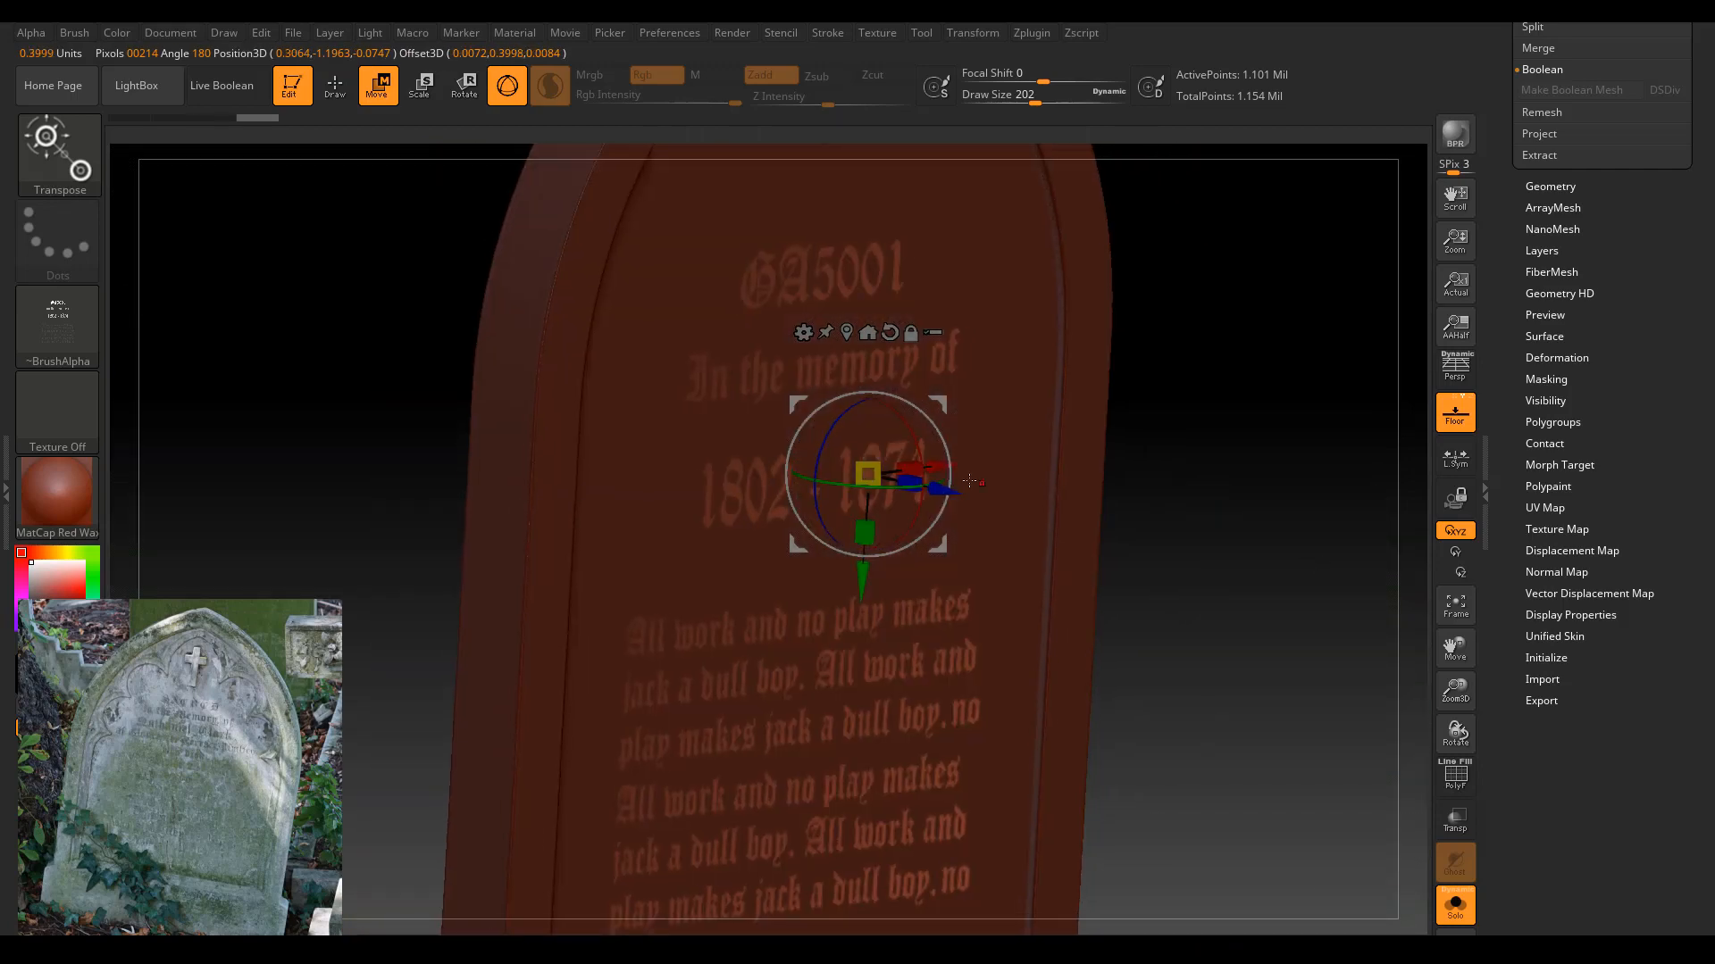
drag(943, 491, 949, 492)
key(ctrl+z)
drag(938, 489, 929, 489)
key(ctrl+z)
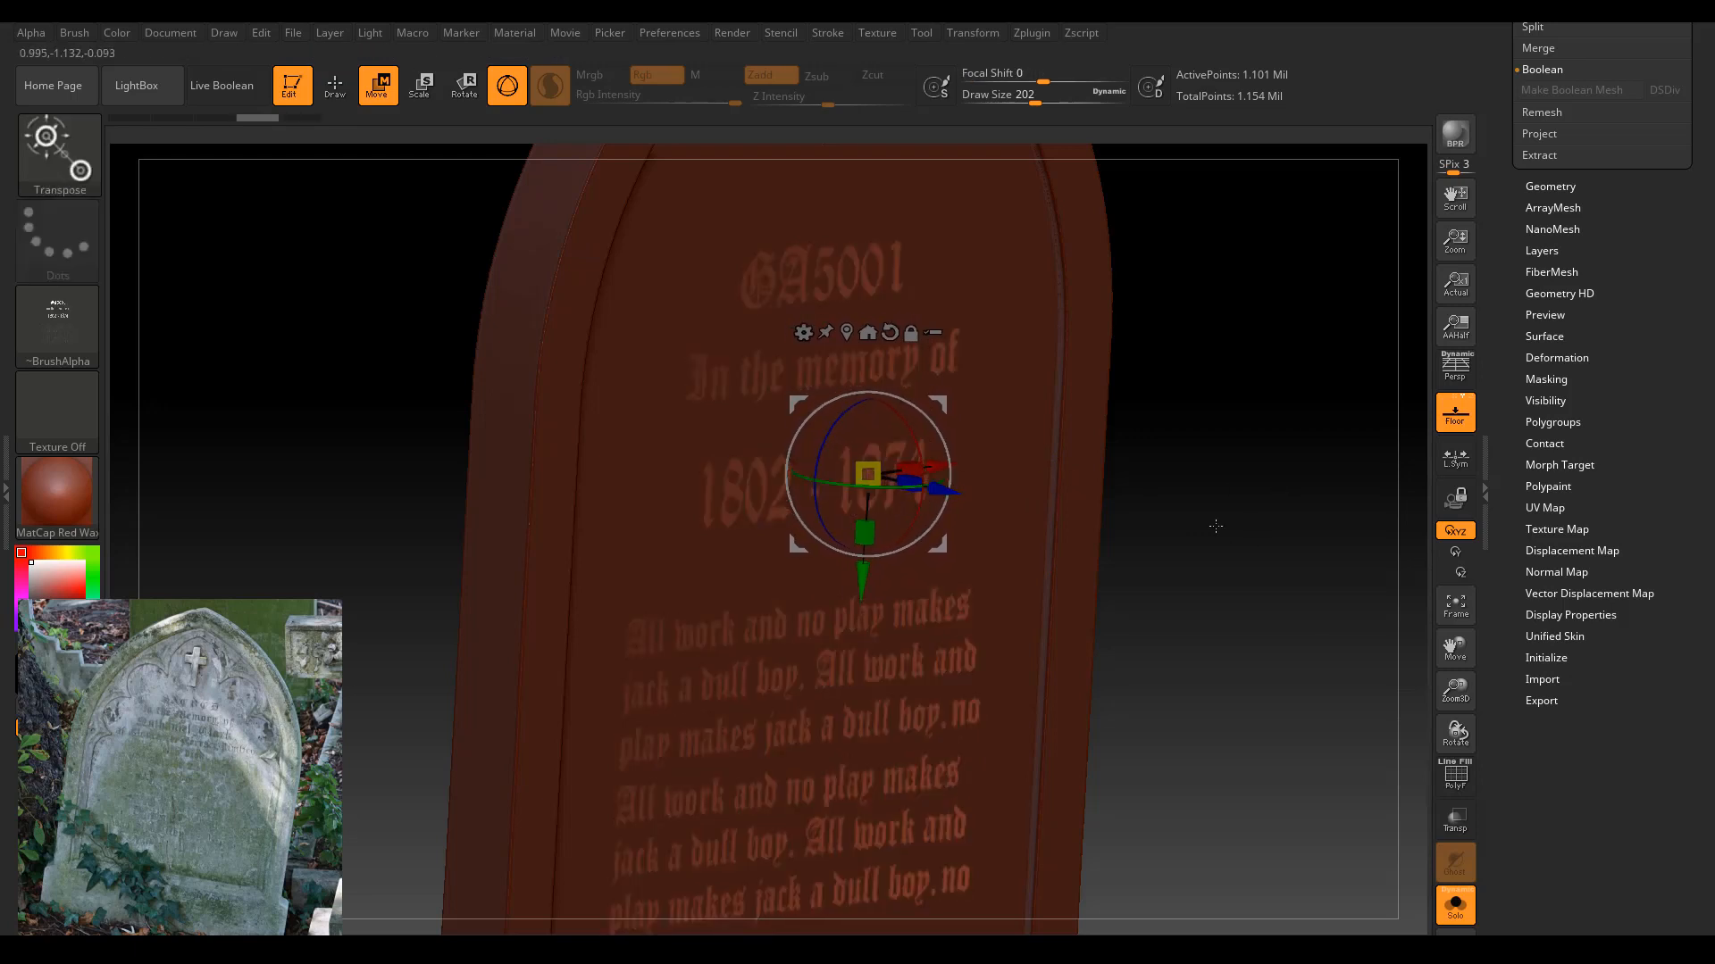
Try carving the letters into the stone with a slightly negative Inflate deformation, then undo it.
drag(1678, 228, 1672, 270)
click(1562, 401)
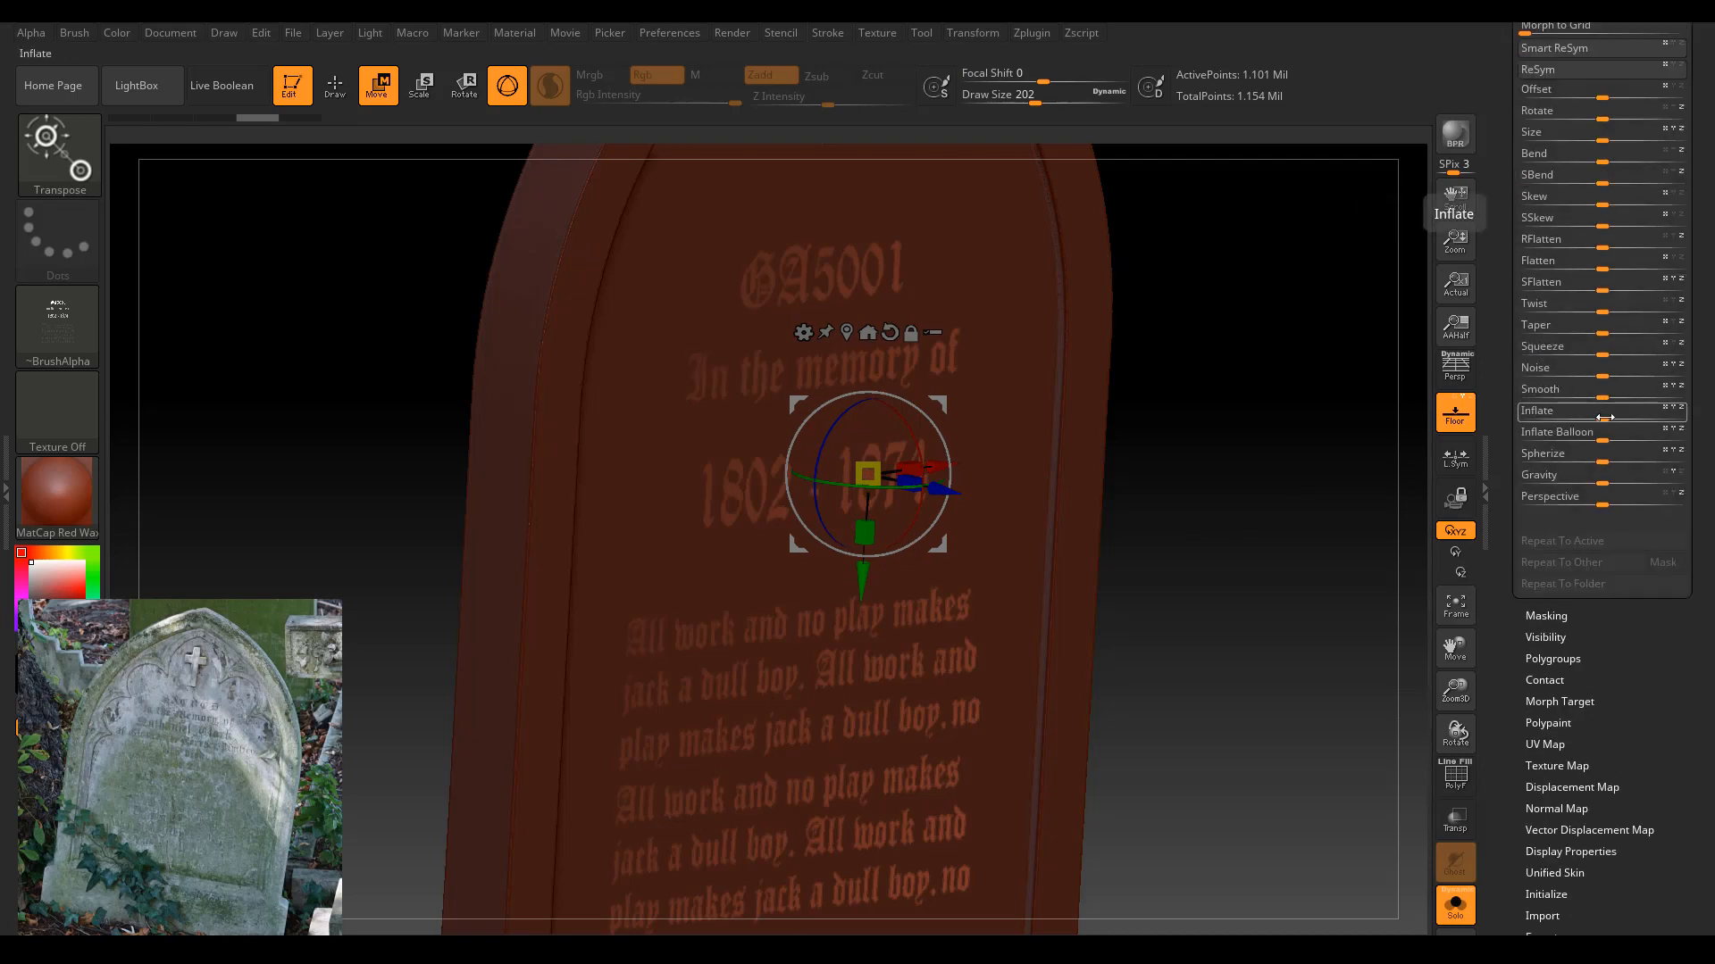
mouse_move(1604, 418)
mouse_down()
mouse_move(1572, 419)
mouse_move(1594, 417)
mouse_up()
drag(1210, 510, 1329, 601)
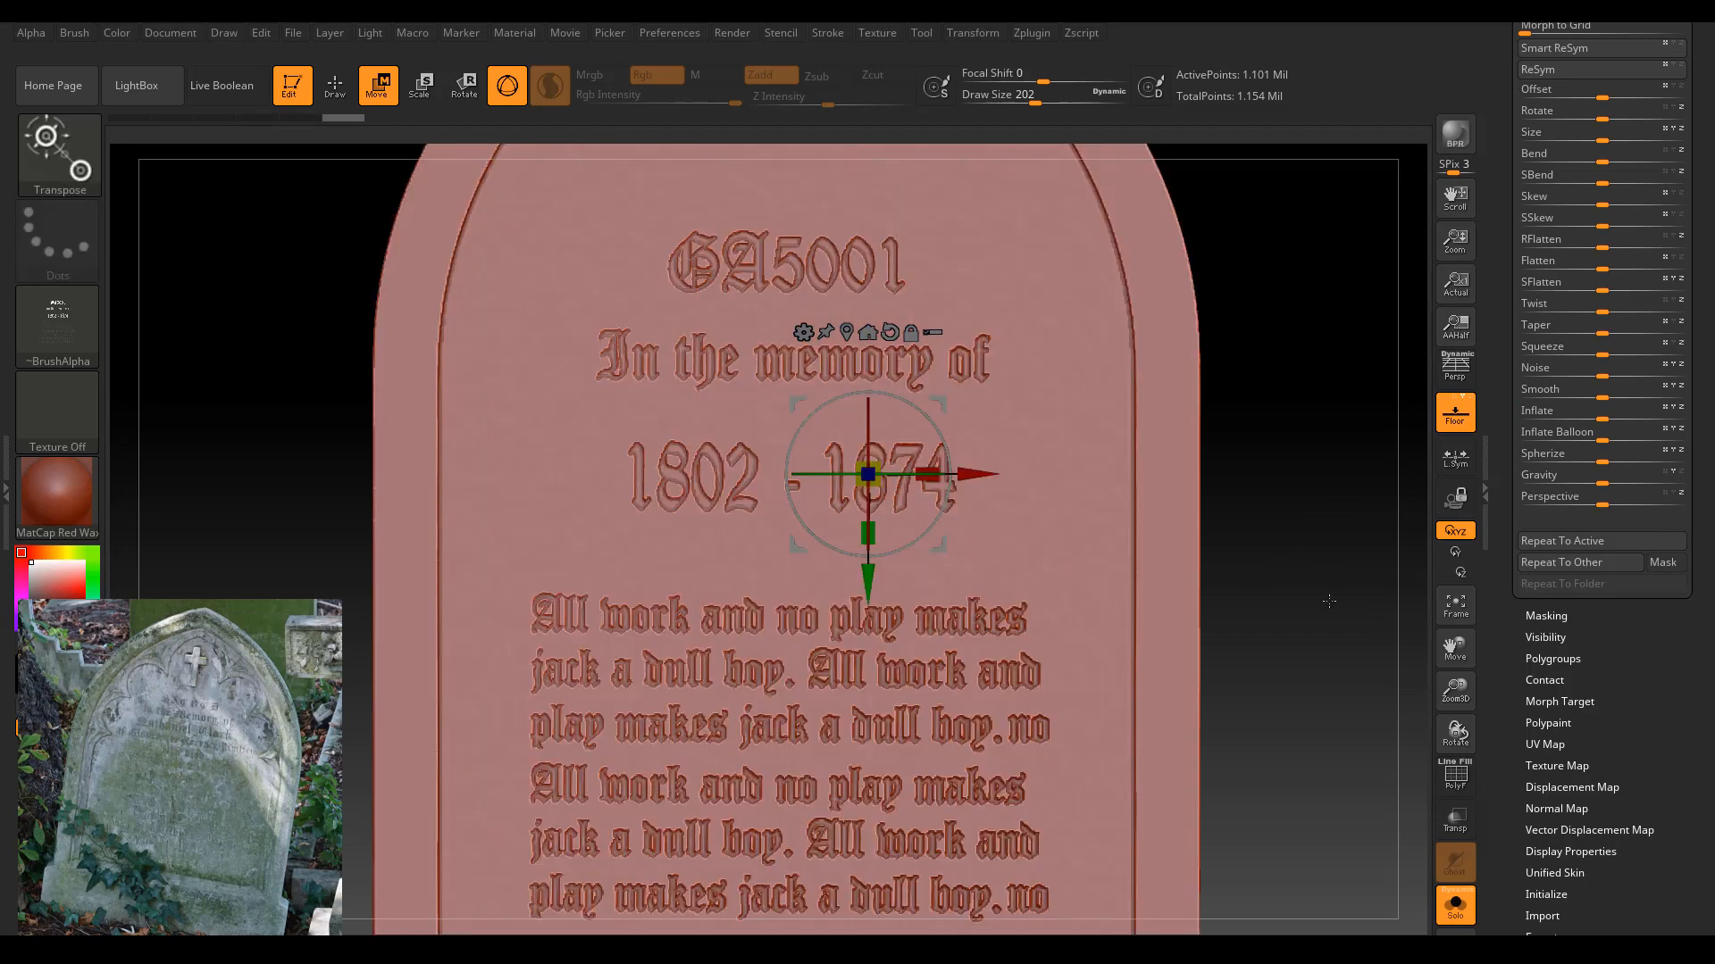
drag(1455, 692, 1454, 719)
drag(1250, 581, 1334, 627)
key(ctrl)
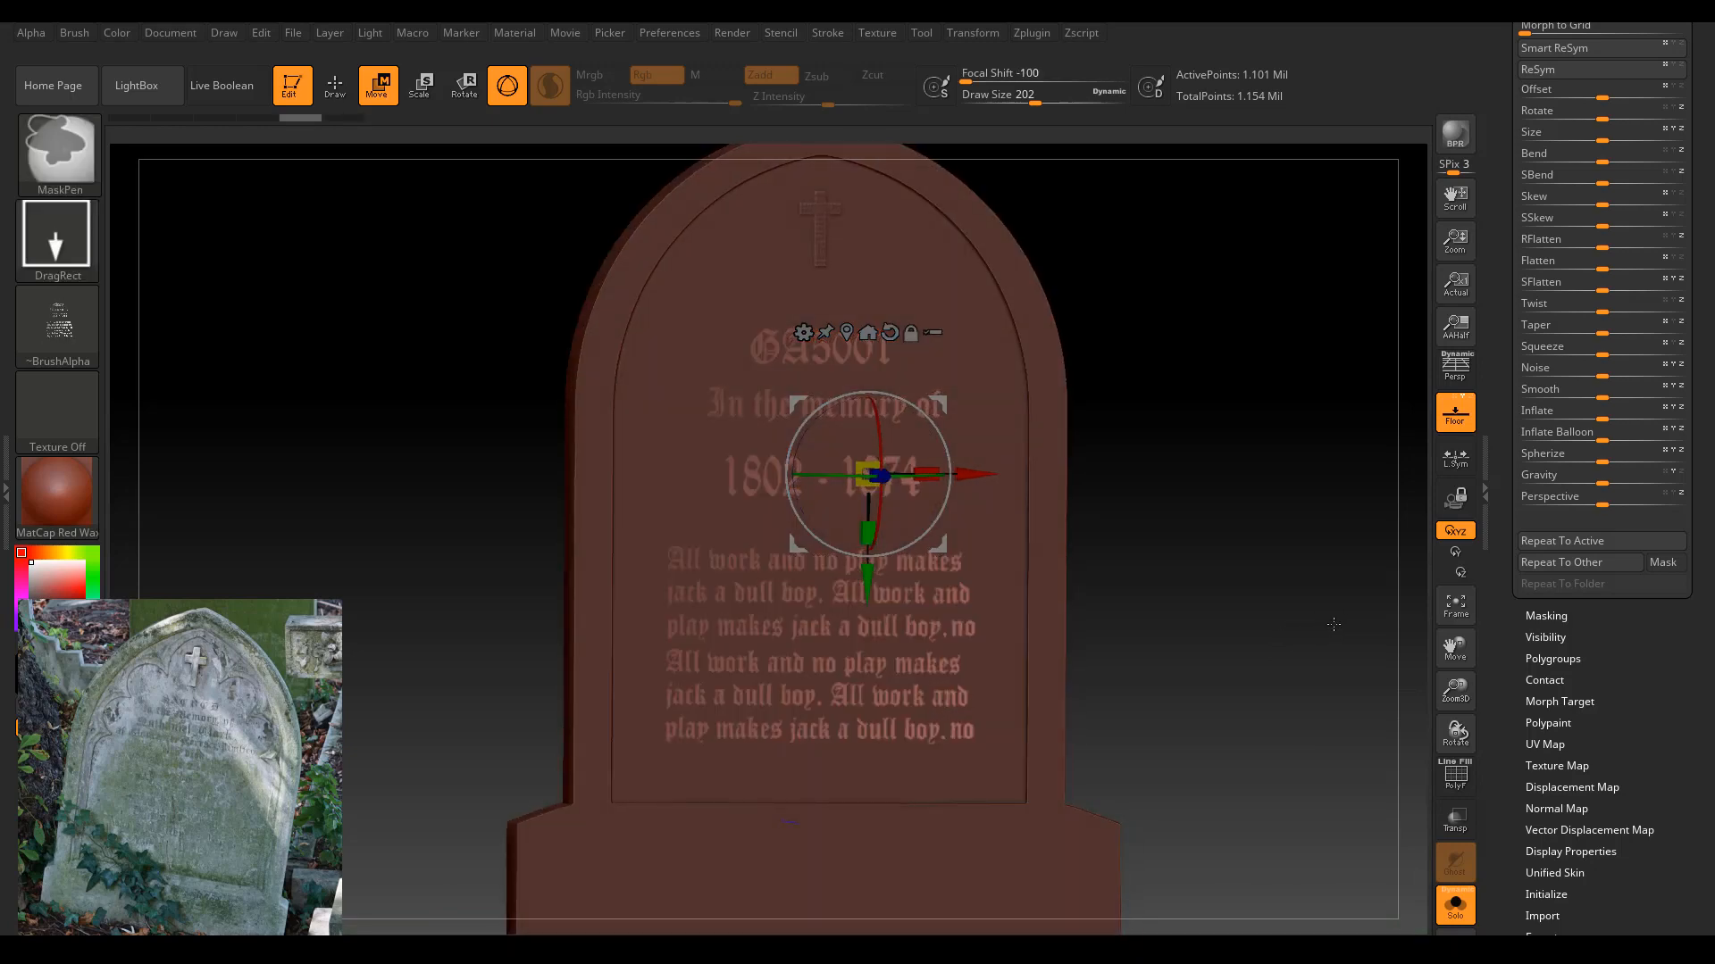
drag(1211, 618, 1291, 611)
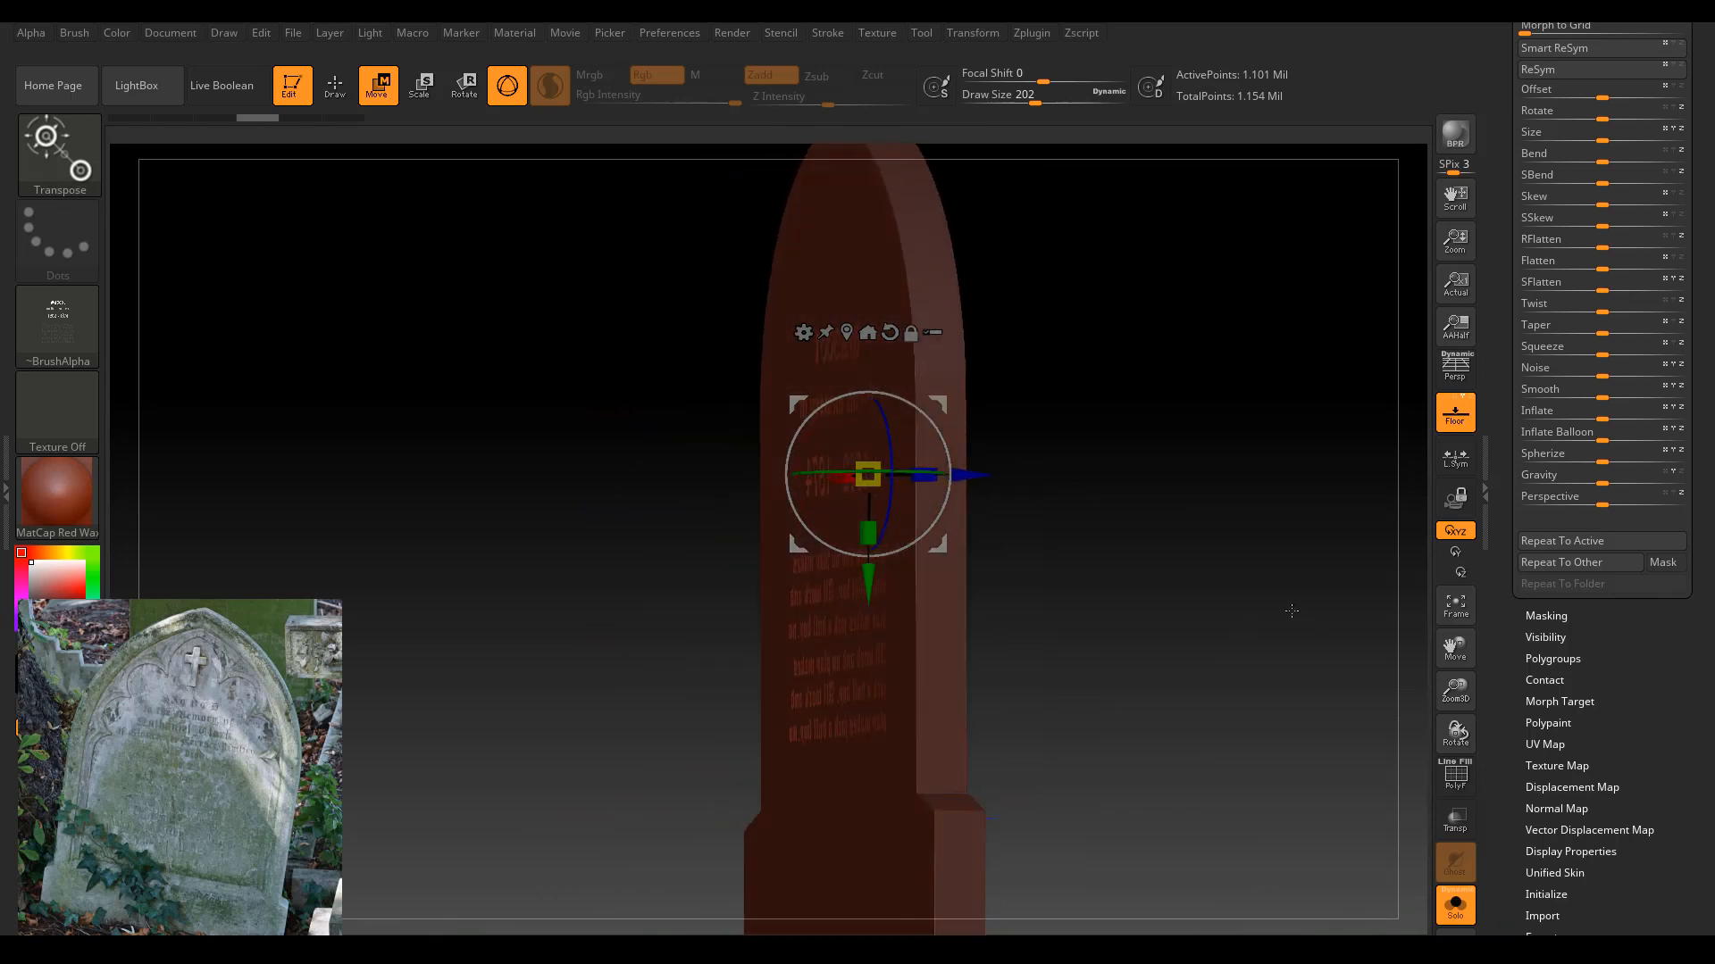
Enable BackfaceMask in the brush's auto masking settings.
click(86, 32)
click(78, 36)
drag(244, 412, 244, 328)
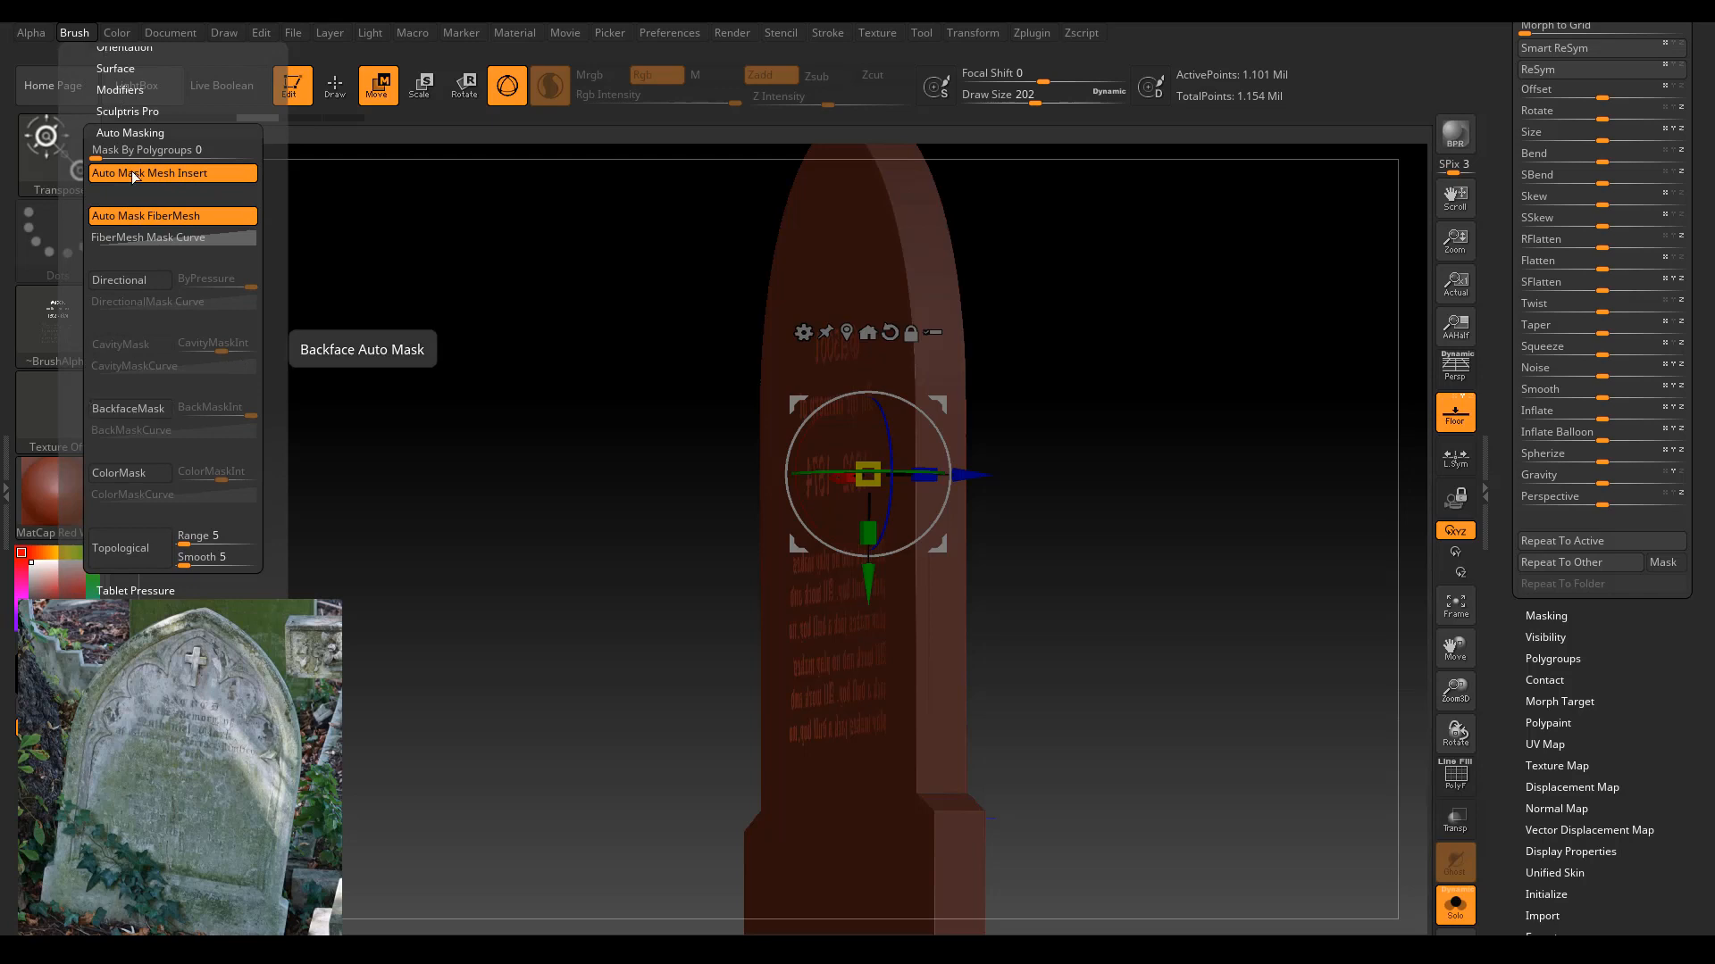
click(137, 133)
click(140, 136)
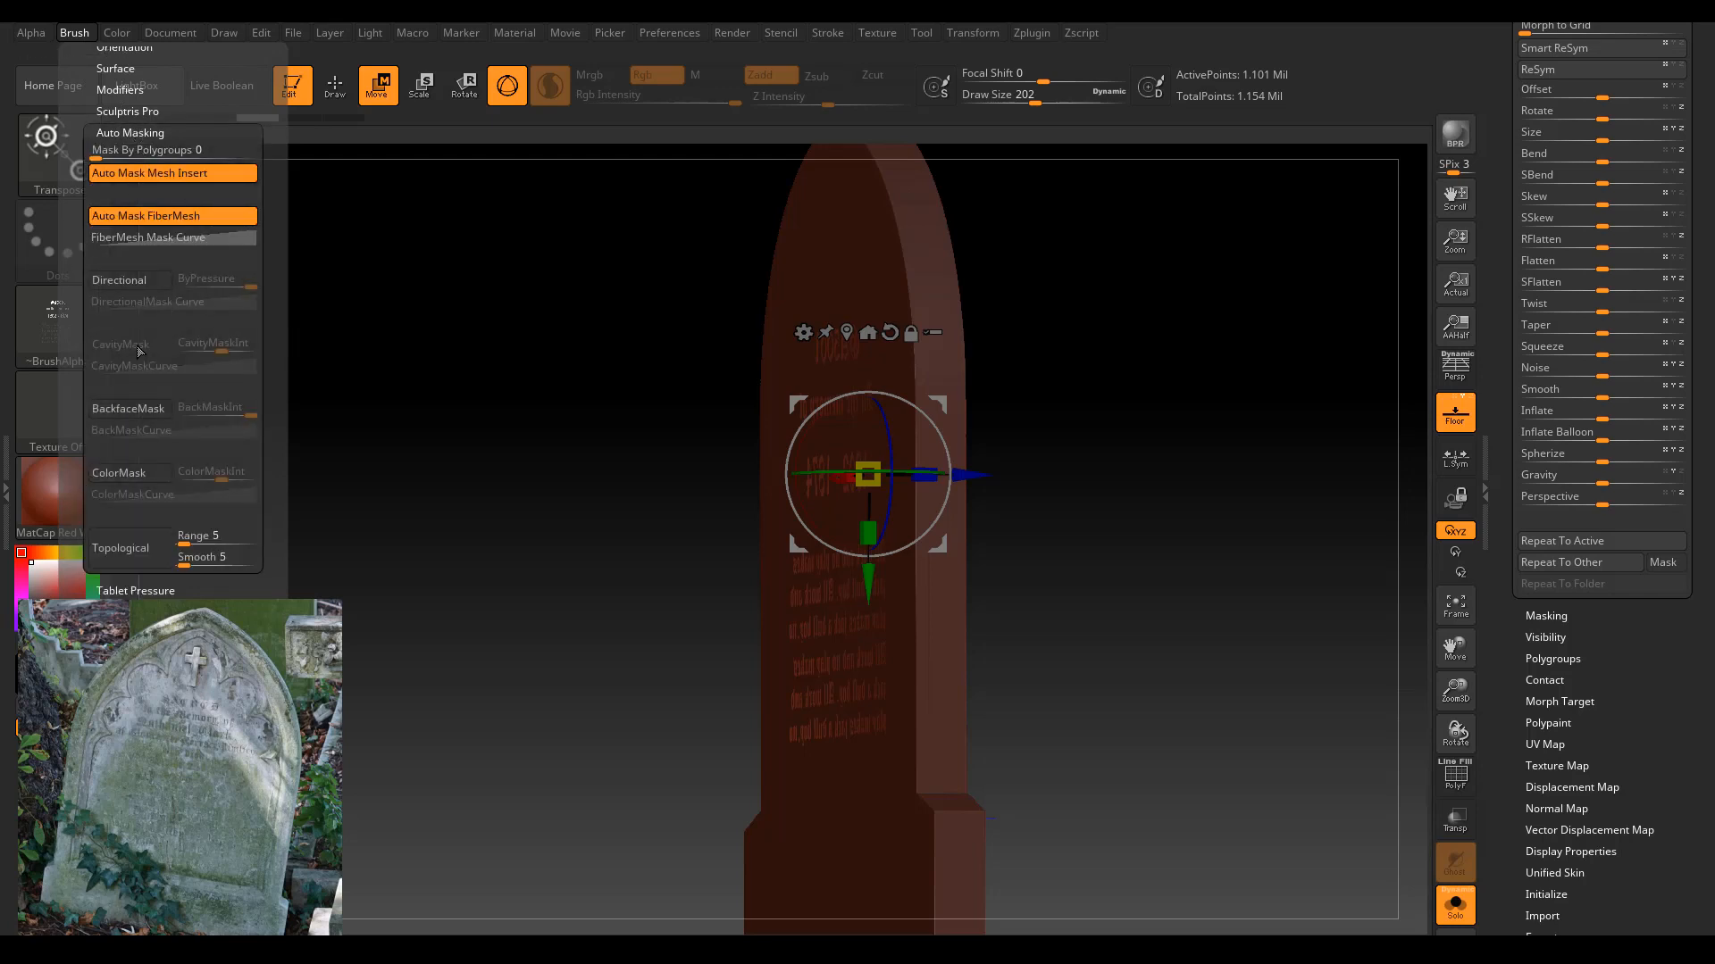
click(140, 415)
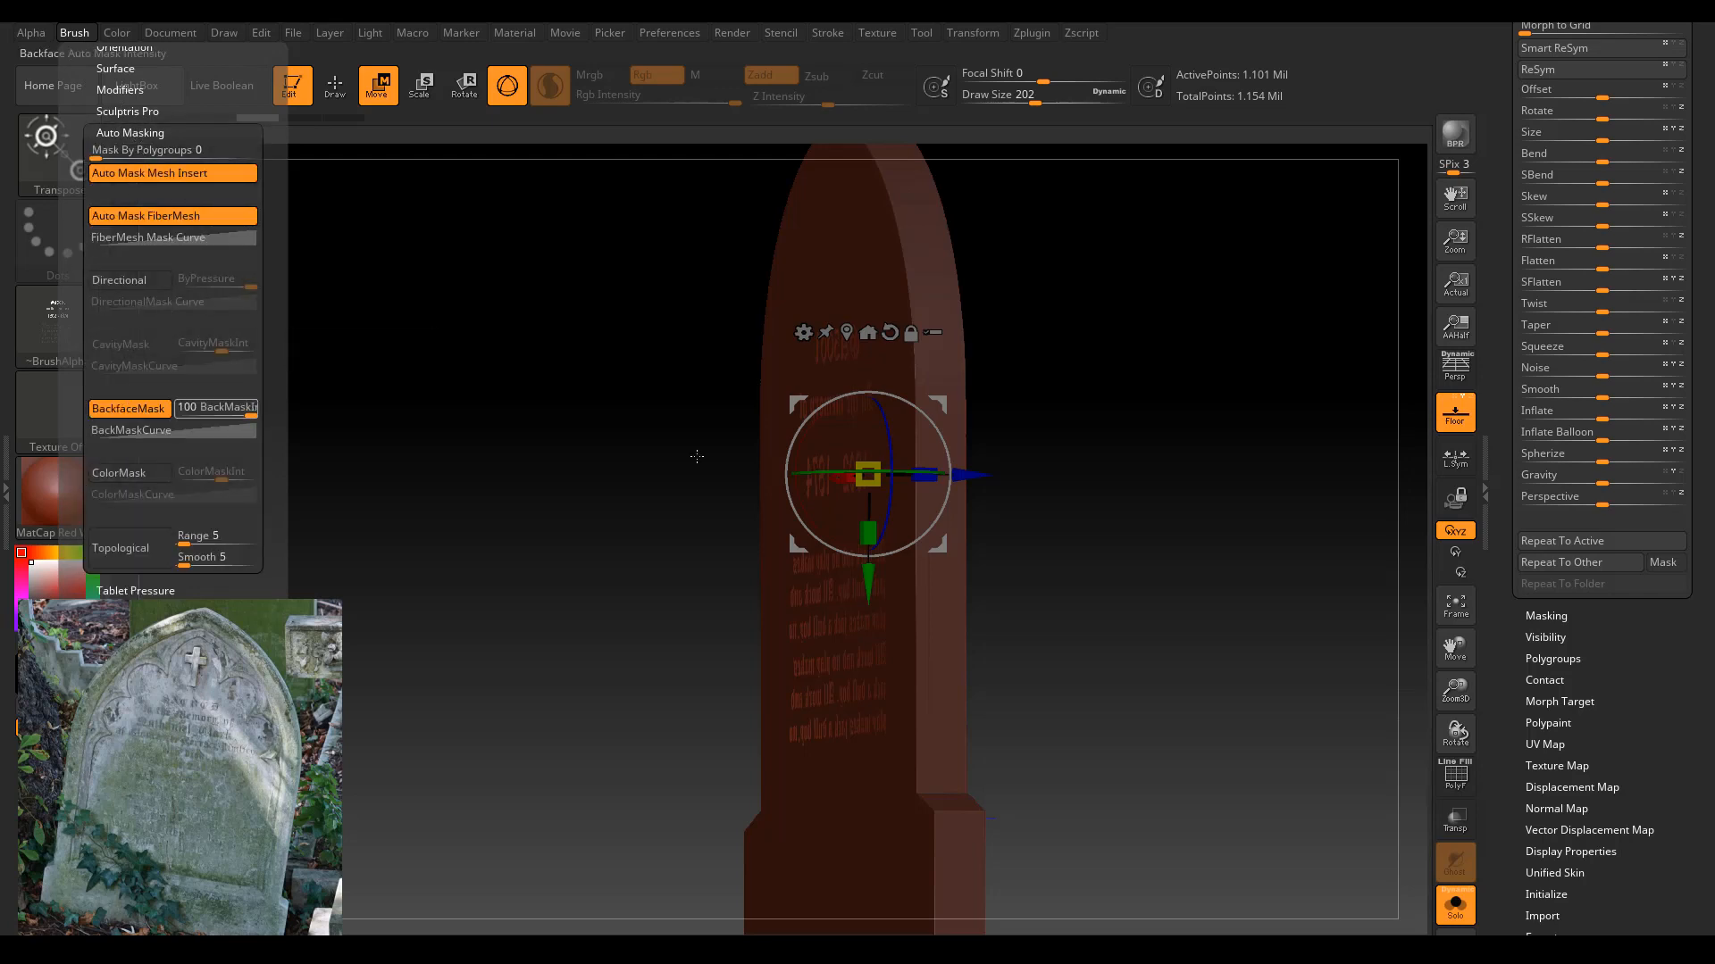
drag(977, 503, 899, 569)
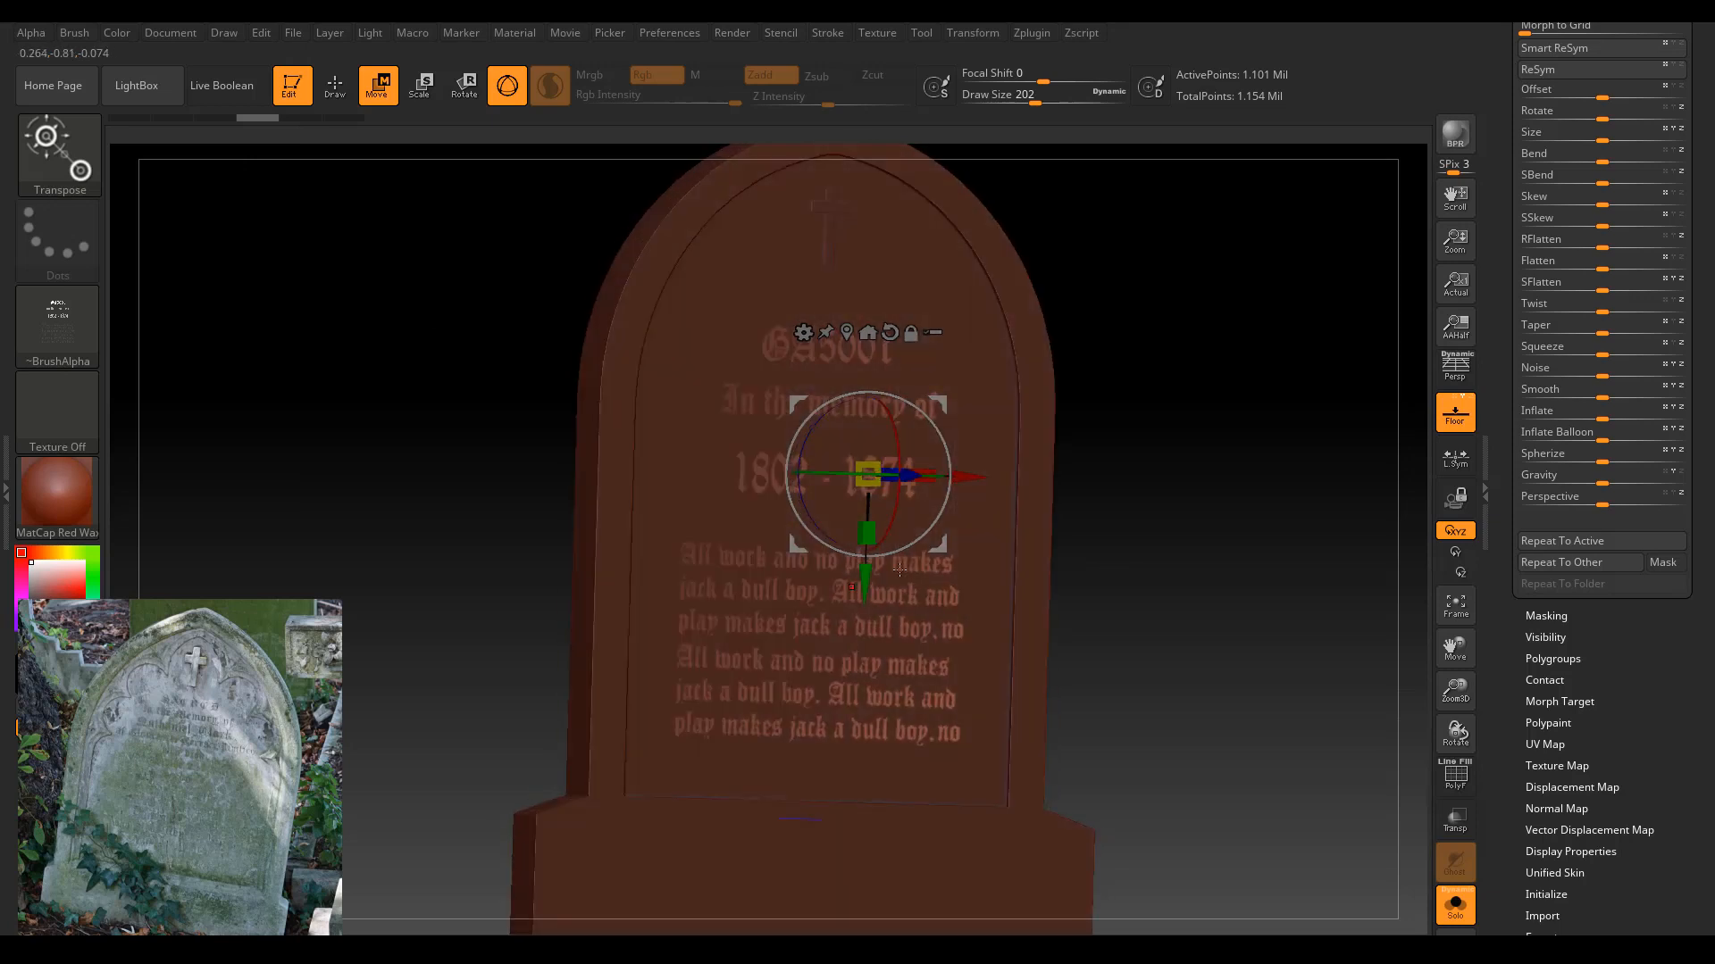
Move the reference photo aside to review the brush options, and put the photo back.
drag(1141, 543, 1080, 527)
drag(184, 720, 400, 706)
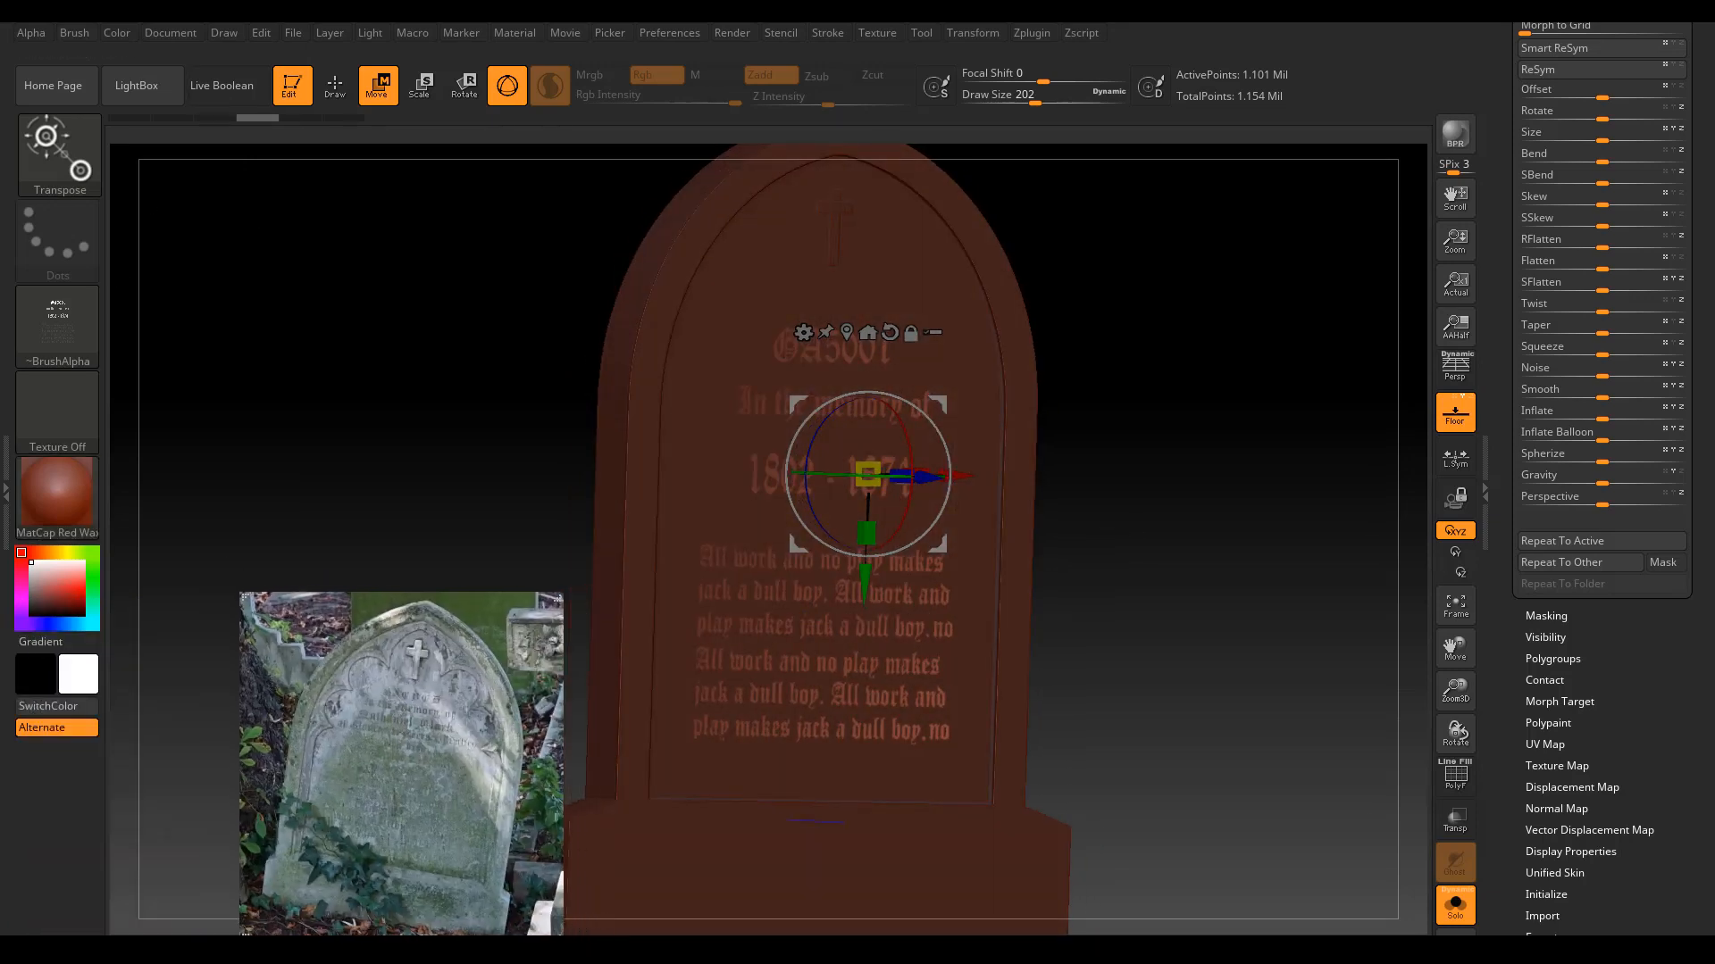
click(71, 33)
scroll(180, 711, down, 5)
drag(401, 746, 188, 750)
Turn off the MaskPen's alpha and mask the back half of the stone from the side, leaving the front lettering unmasked.
mouse_move(567, 491)
mouse_down()
mouse_move(501, 459)
mouse_move(566, 486)
mouse_move(689, 485)
mouse_move(592, 481)
mouse_up()
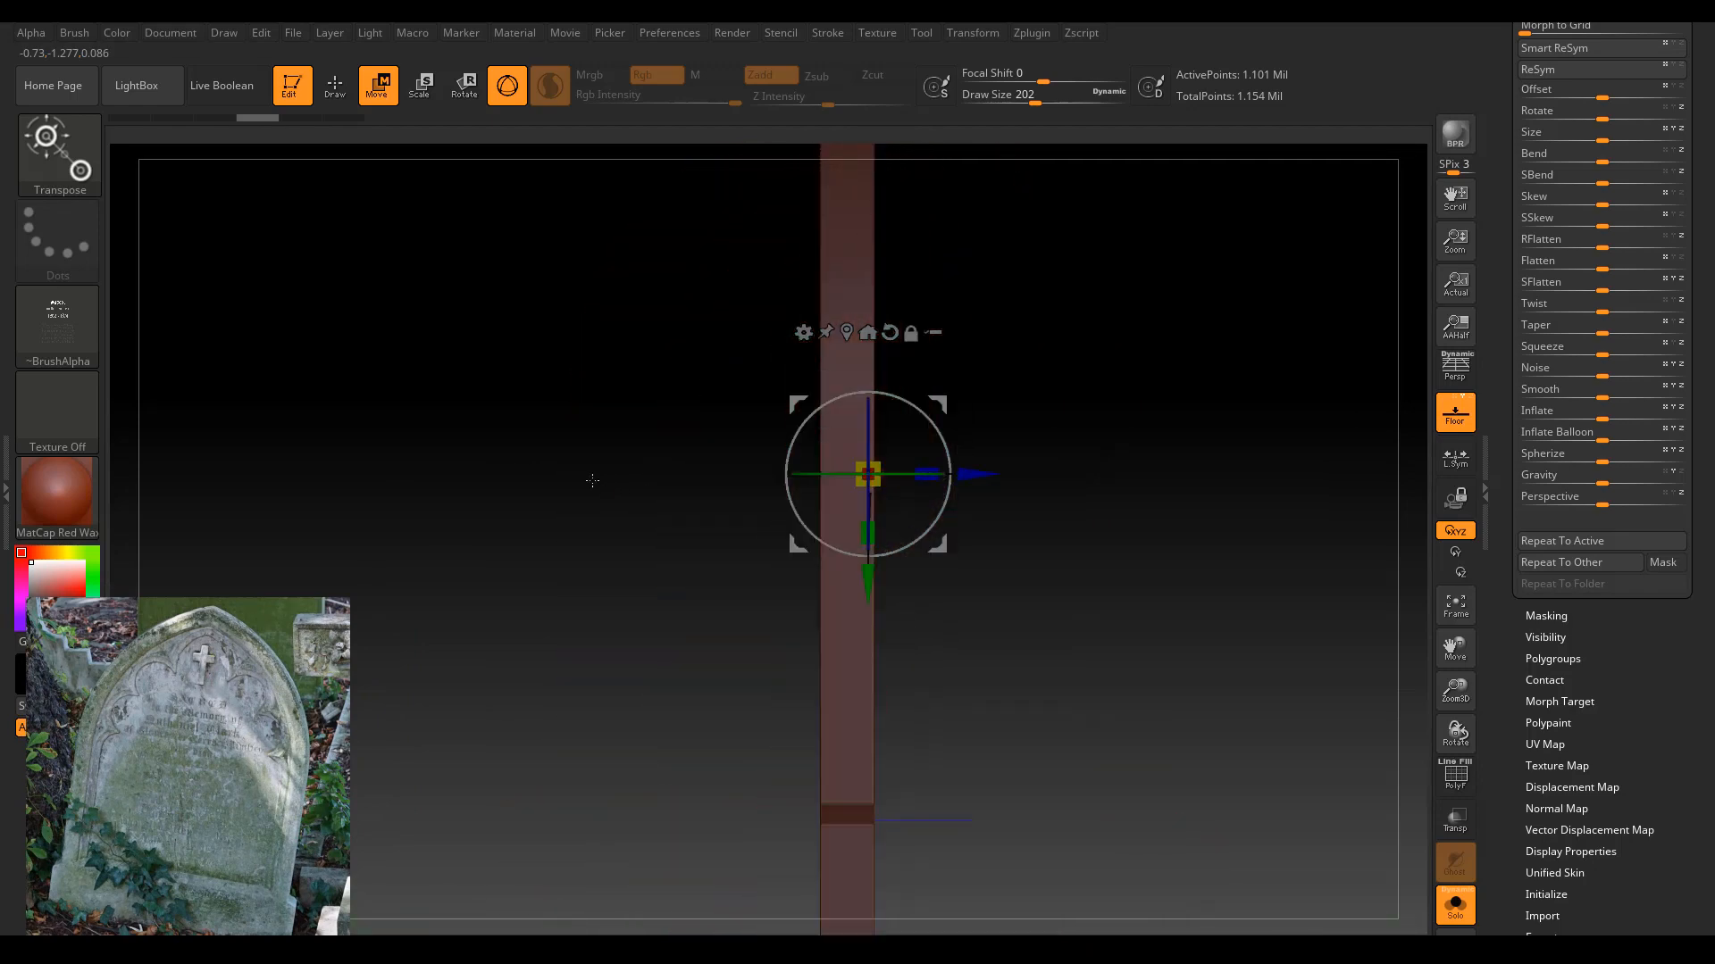
drag(1455, 693, 1453, 687)
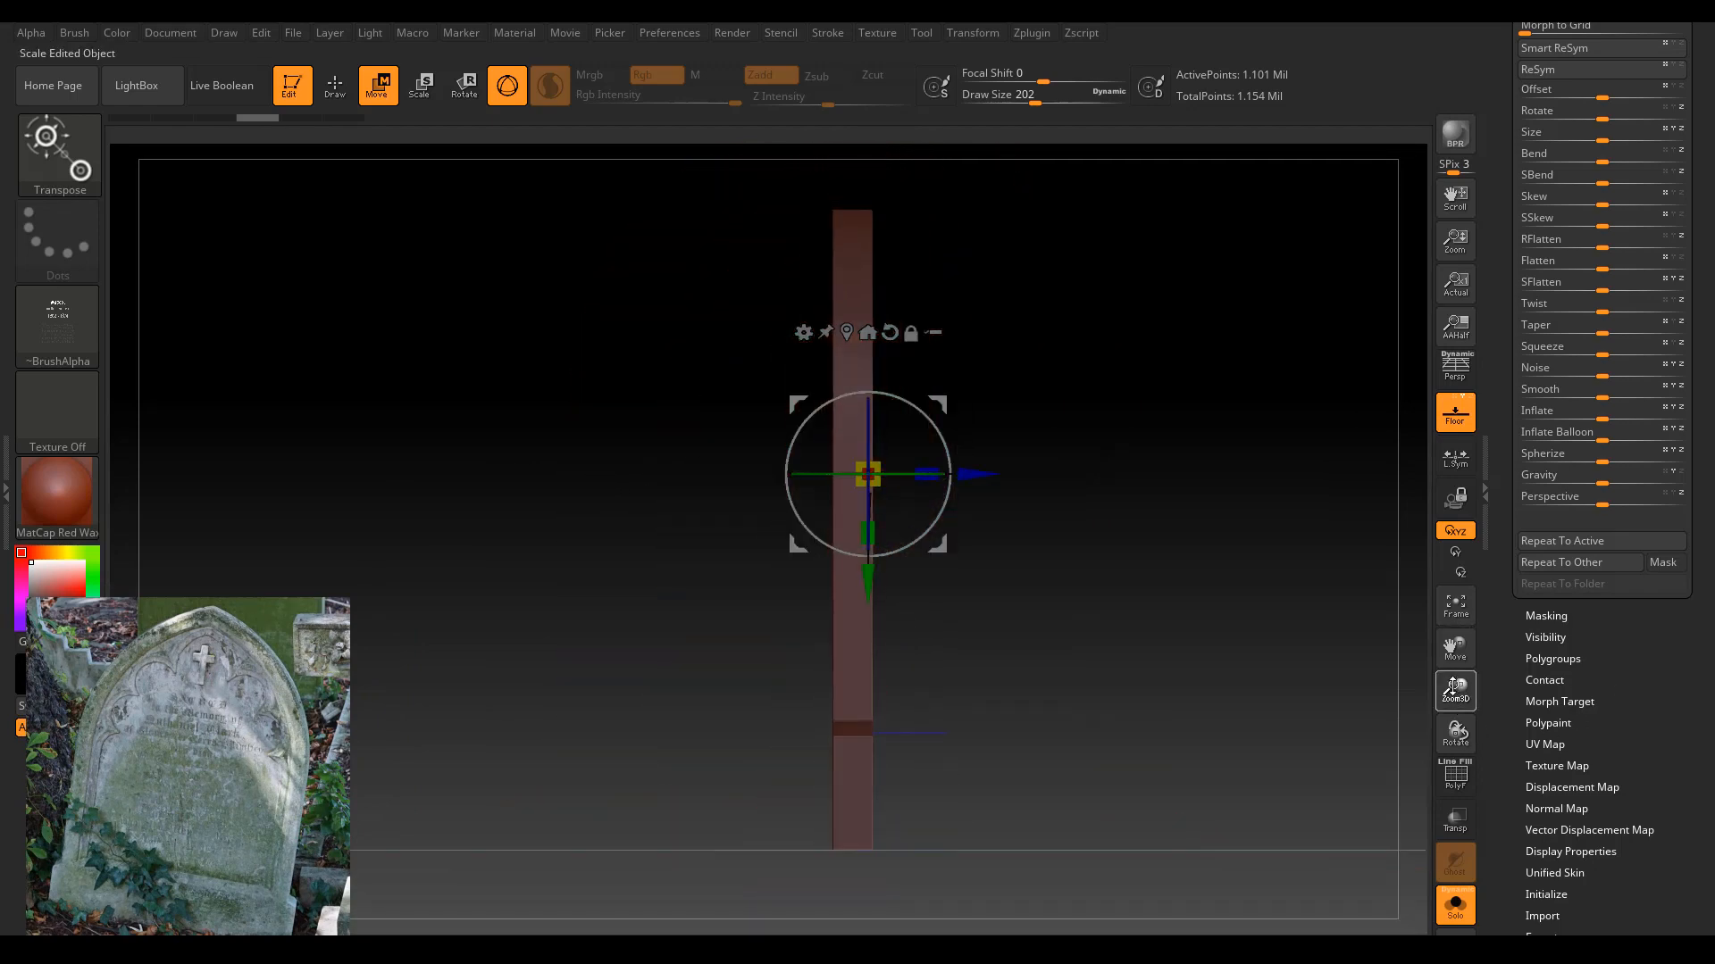
key(ctrl)
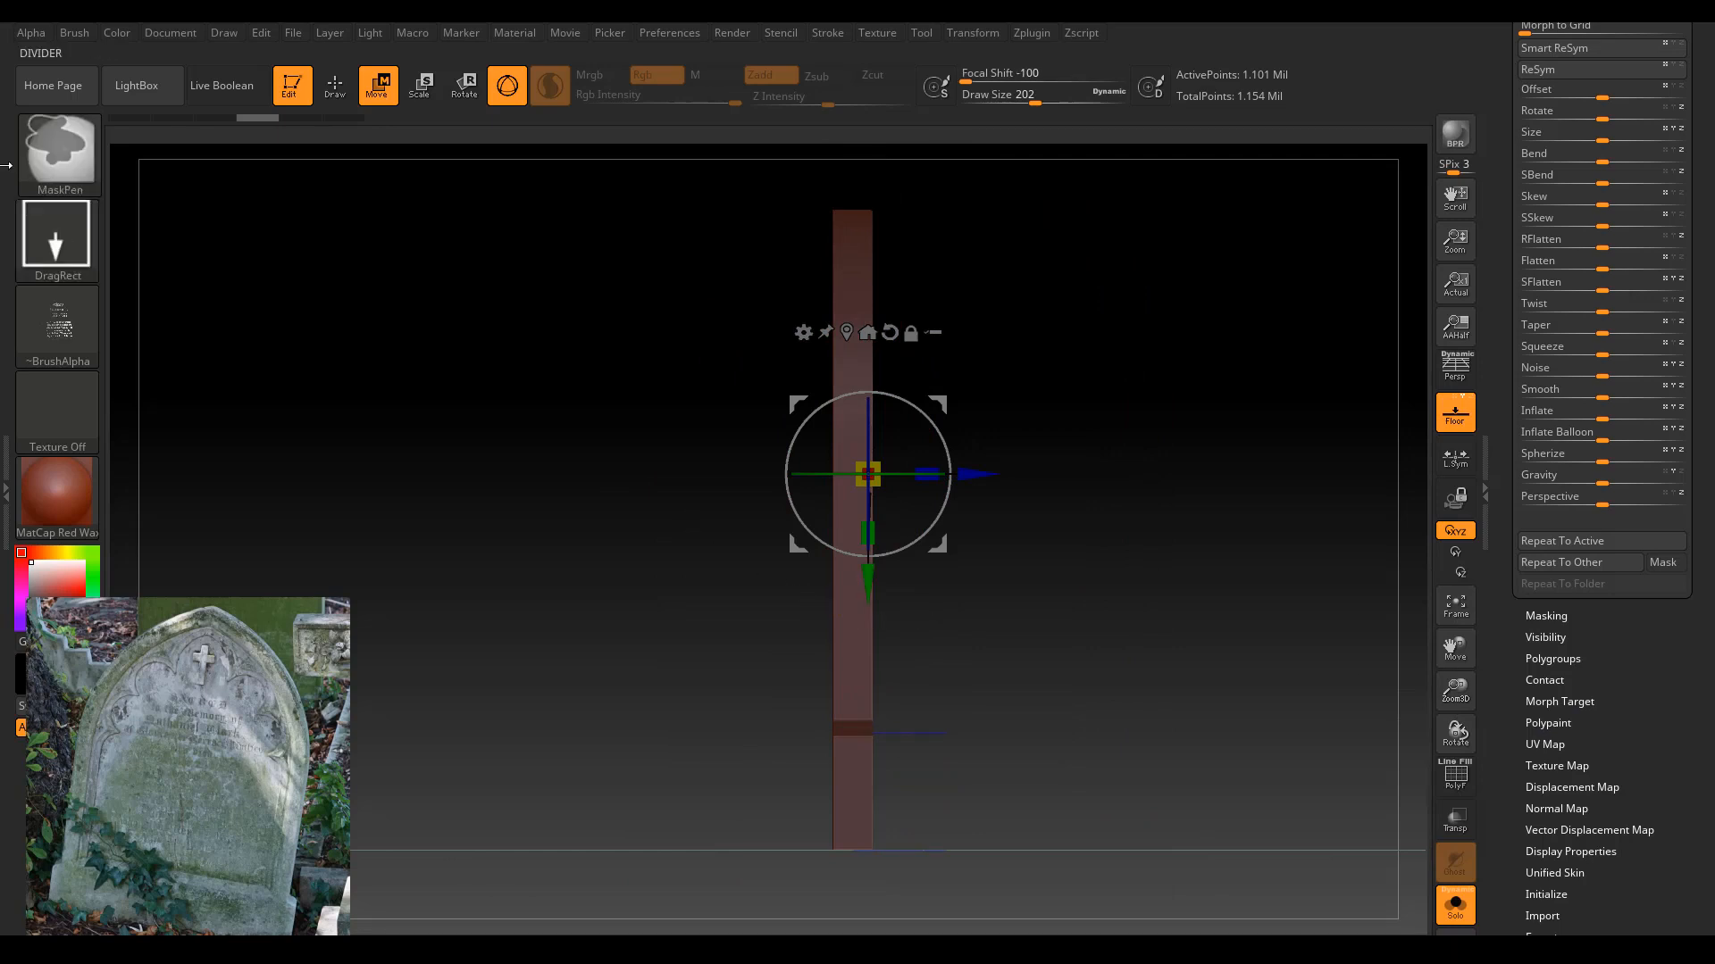
click(56, 328)
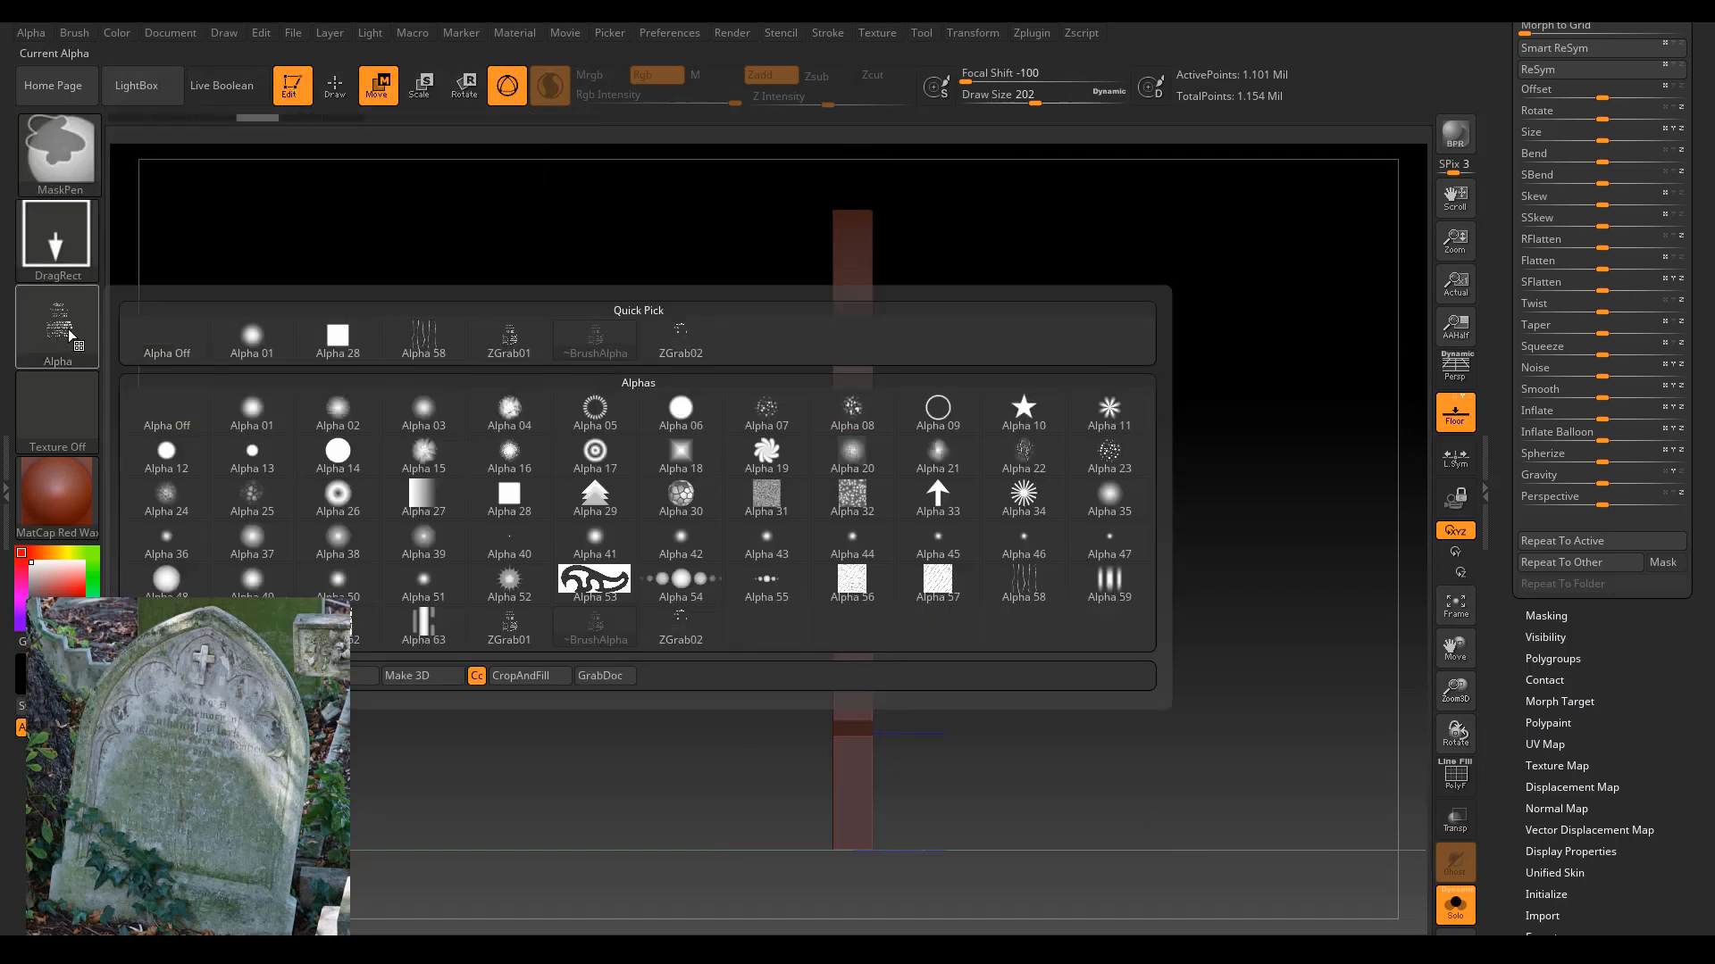
click(167, 340)
mouse_move(708, 857)
ctrl+mouse_down()
mouse_move(858, 497)
mouse_move(853, 126)
mouse_move(853, 172)
mouse_move(835, 132)
mouse_move(850, 124)
ctrl+mouse_up()
mouse_move(1003, 394)
mouse_down()
mouse_move(1033, 352)
mouse_move(1060, 362)
mouse_move(811, 560)
mouse_up()
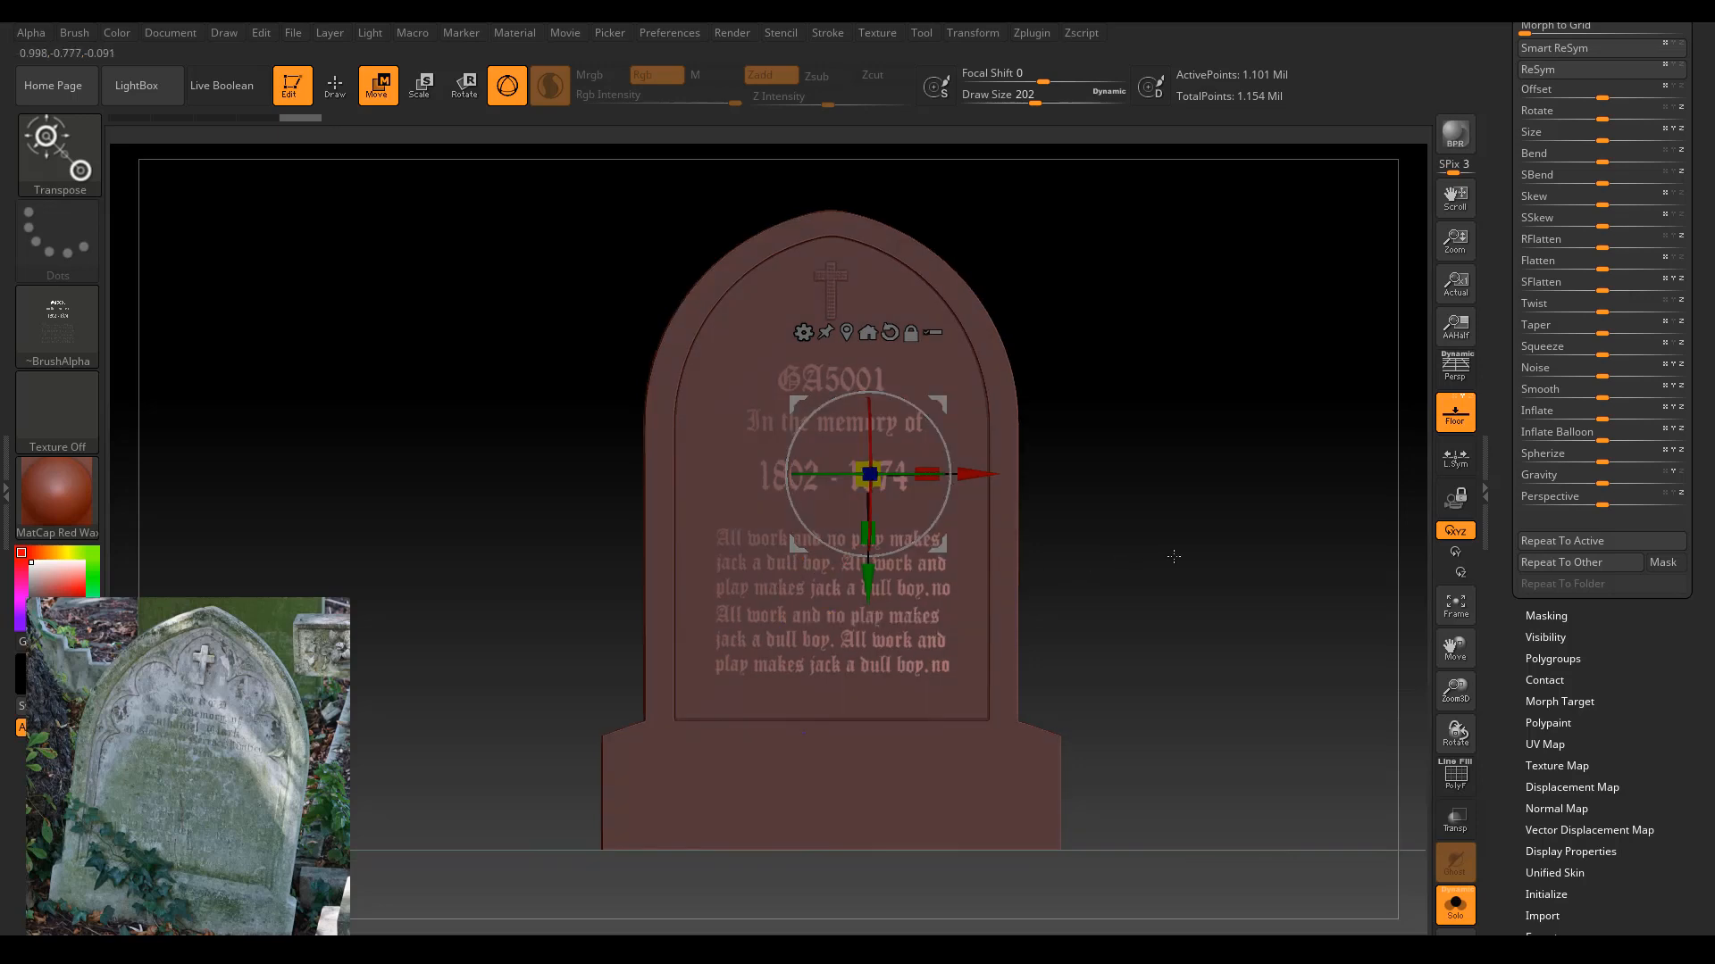
drag(1173, 556, 1198, 555)
mouse_move(649, 930)
ctrl+mouse_down()
mouse_move(820, 172)
mouse_move(844, 143)
ctrl+mouse_up()
mouse_move(1063, 482)
mouse_down()
mouse_move(1148, 447)
mouse_move(1121, 505)
mouse_up()
ctrl+click(1115, 475)
drag(1104, 600, 1112, 603)
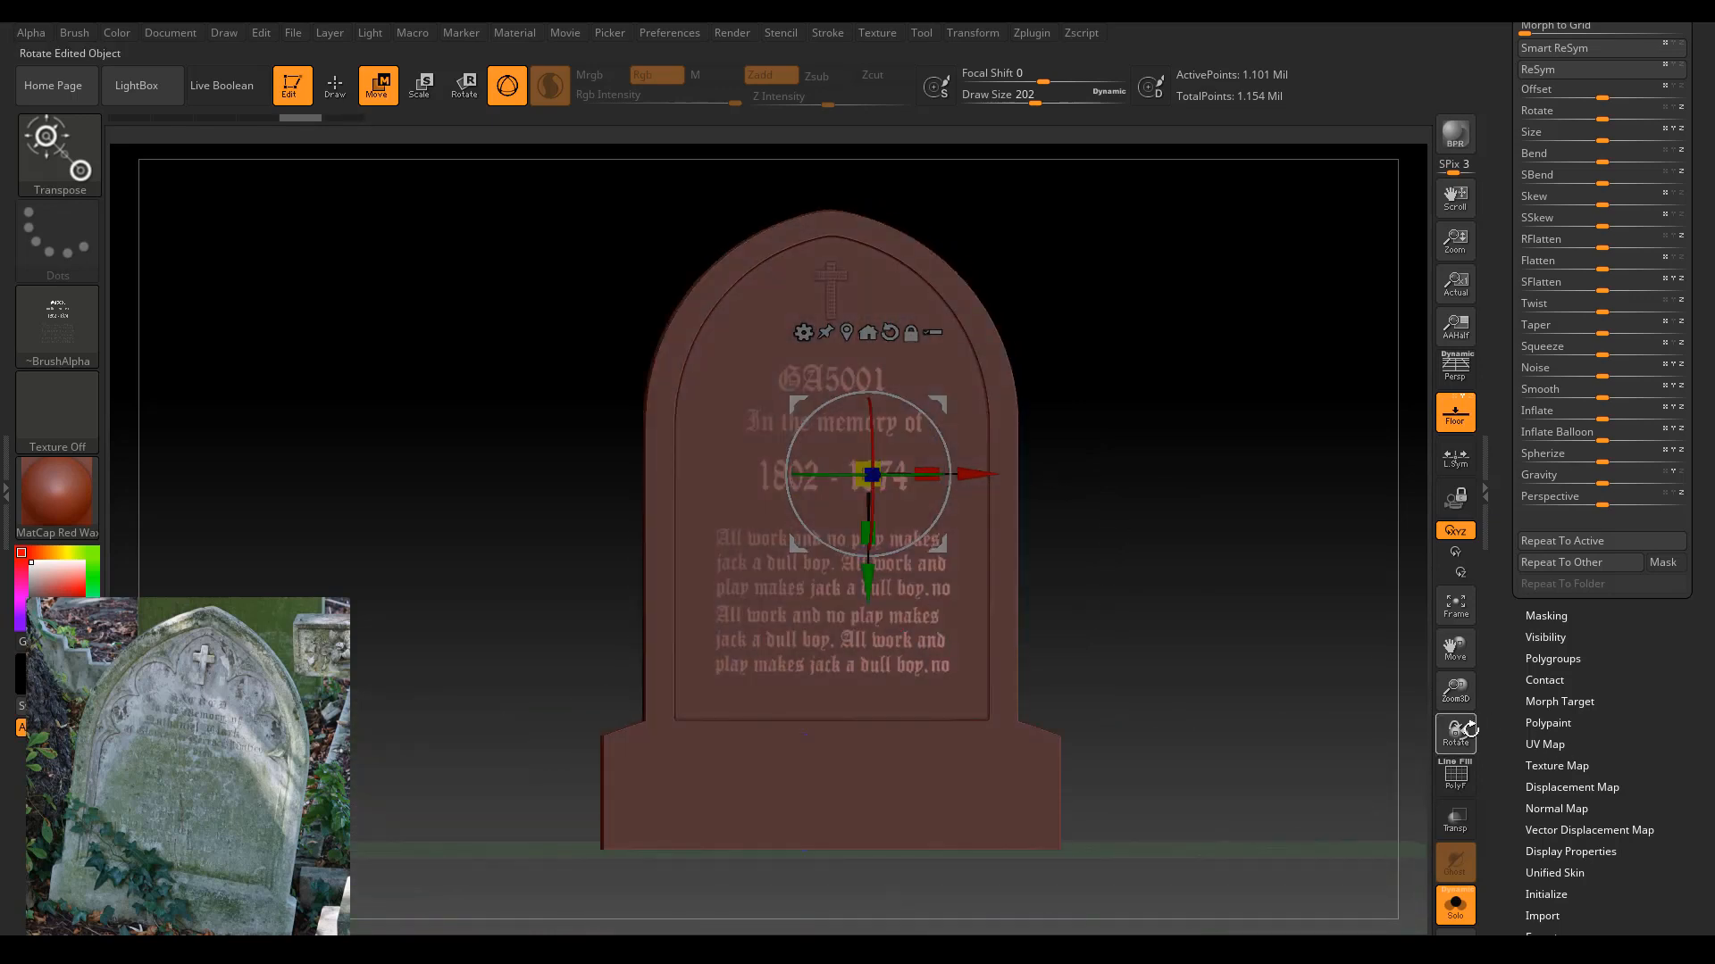
Assign the speckled Alpha 08 to the MaskPen and switch to Draw mode with the front inscription in view.
drag(1457, 701, 1456, 748)
drag(1224, 700, 1183, 696)
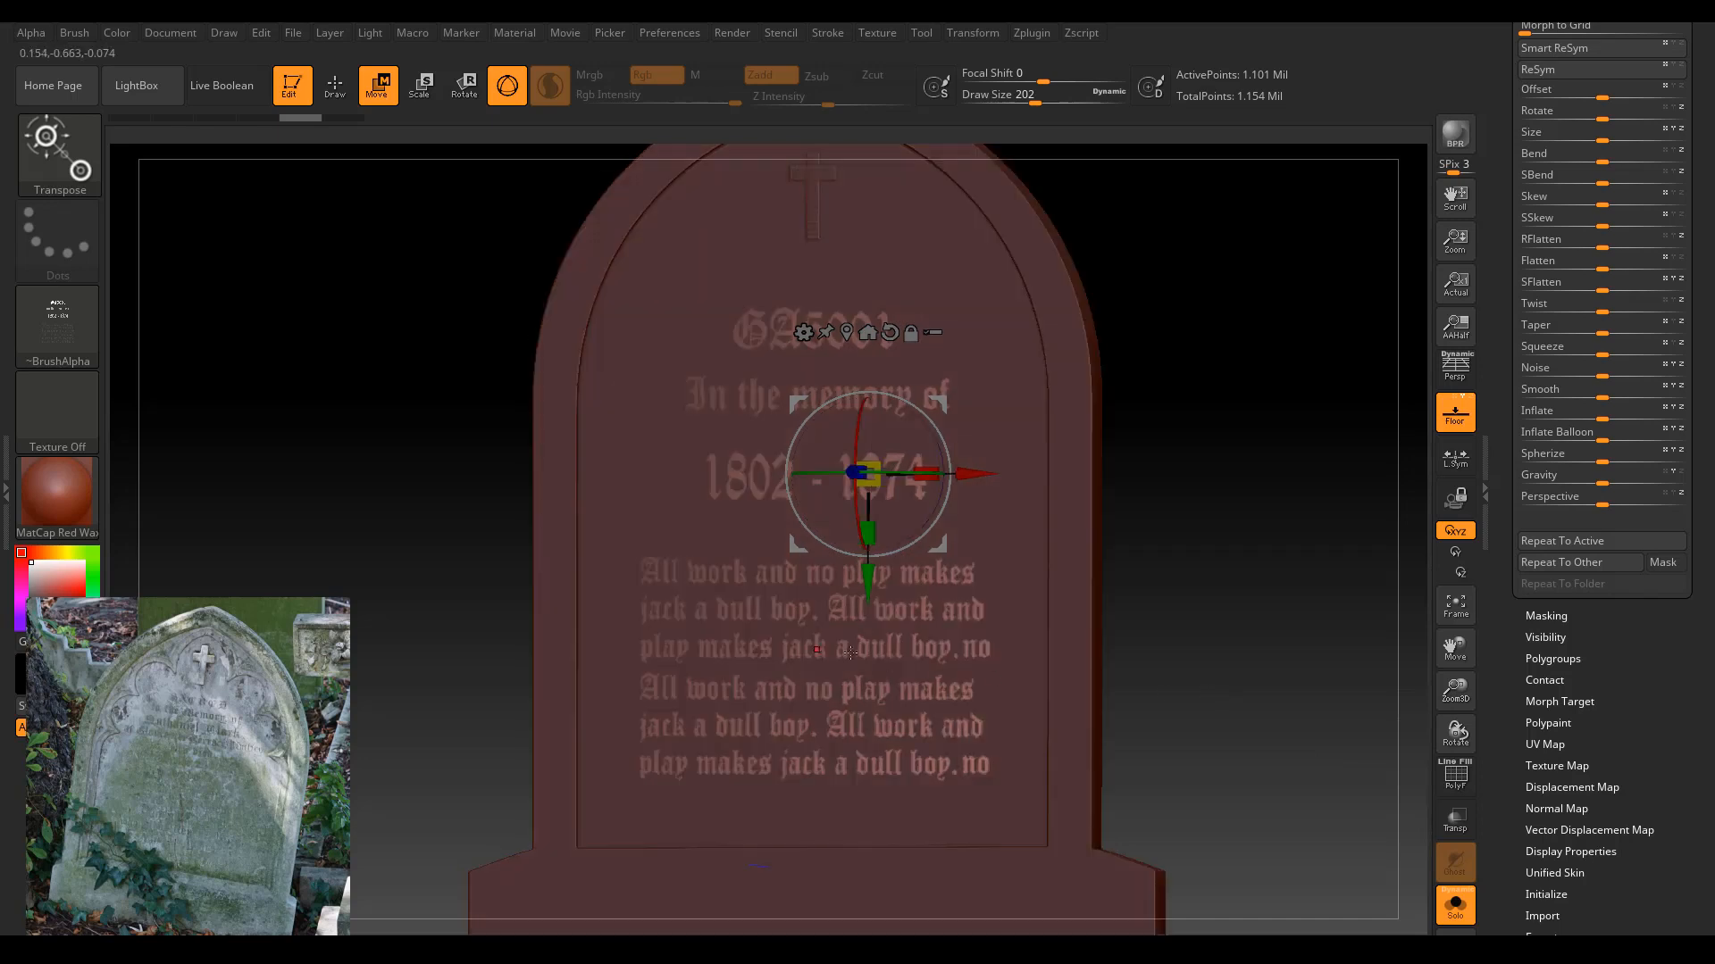
shift+drag(1164, 627, 1200, 616)
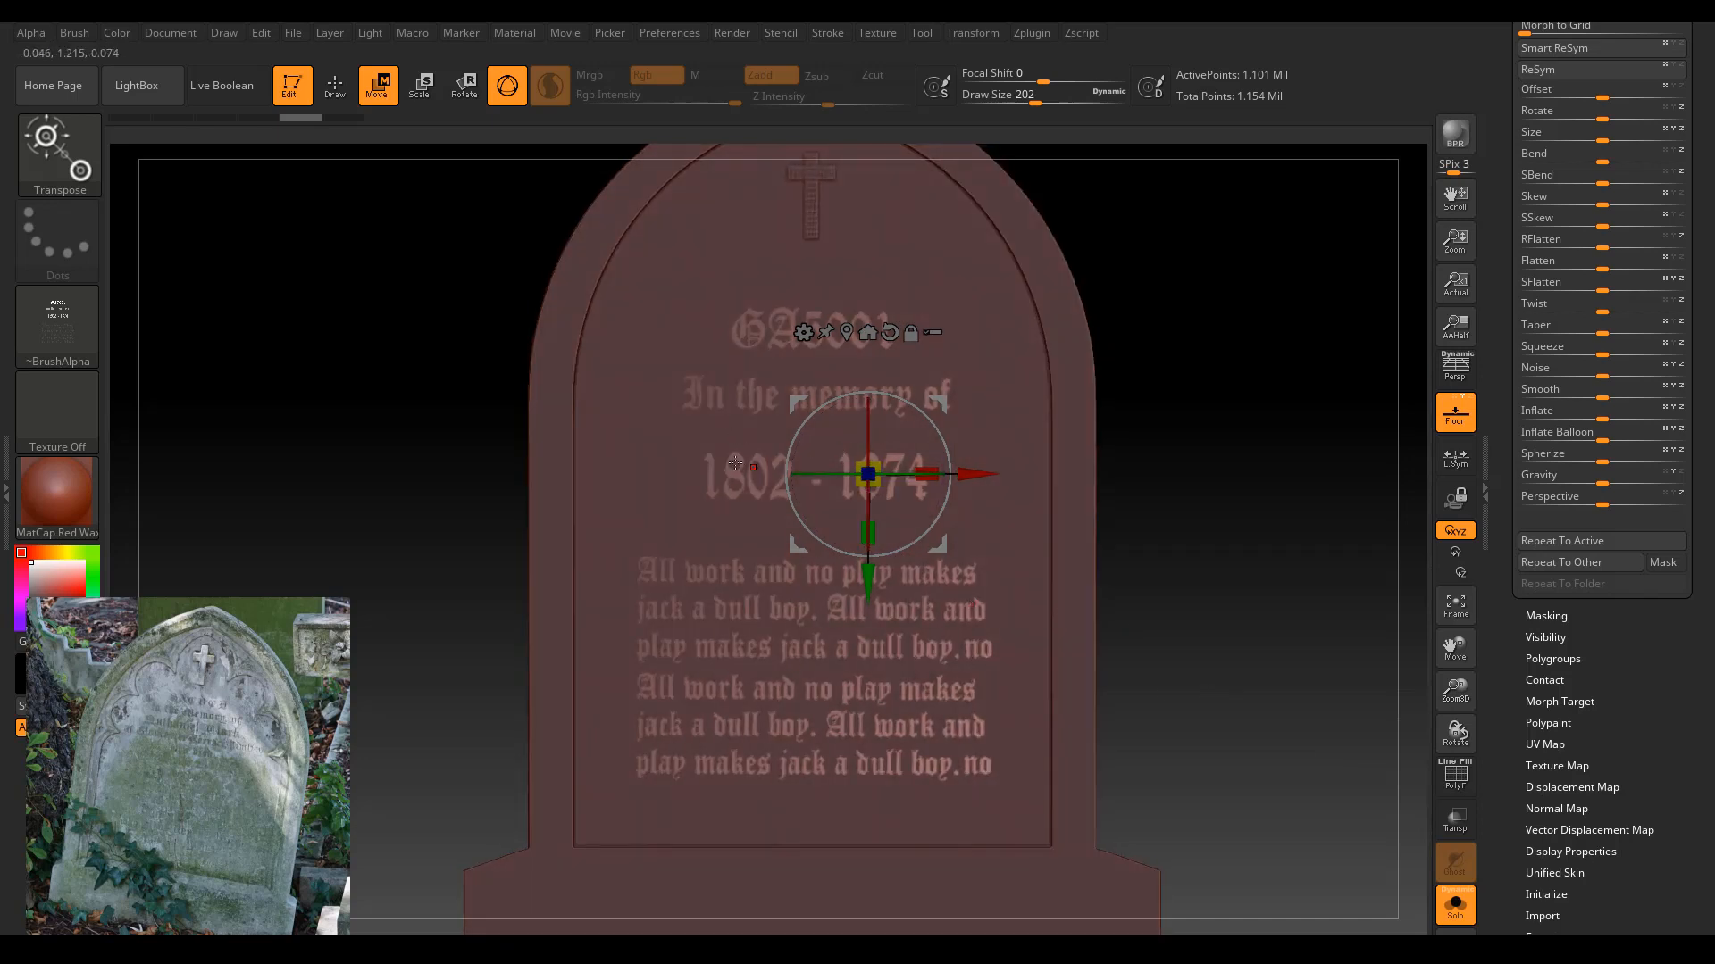
key(ctrl)
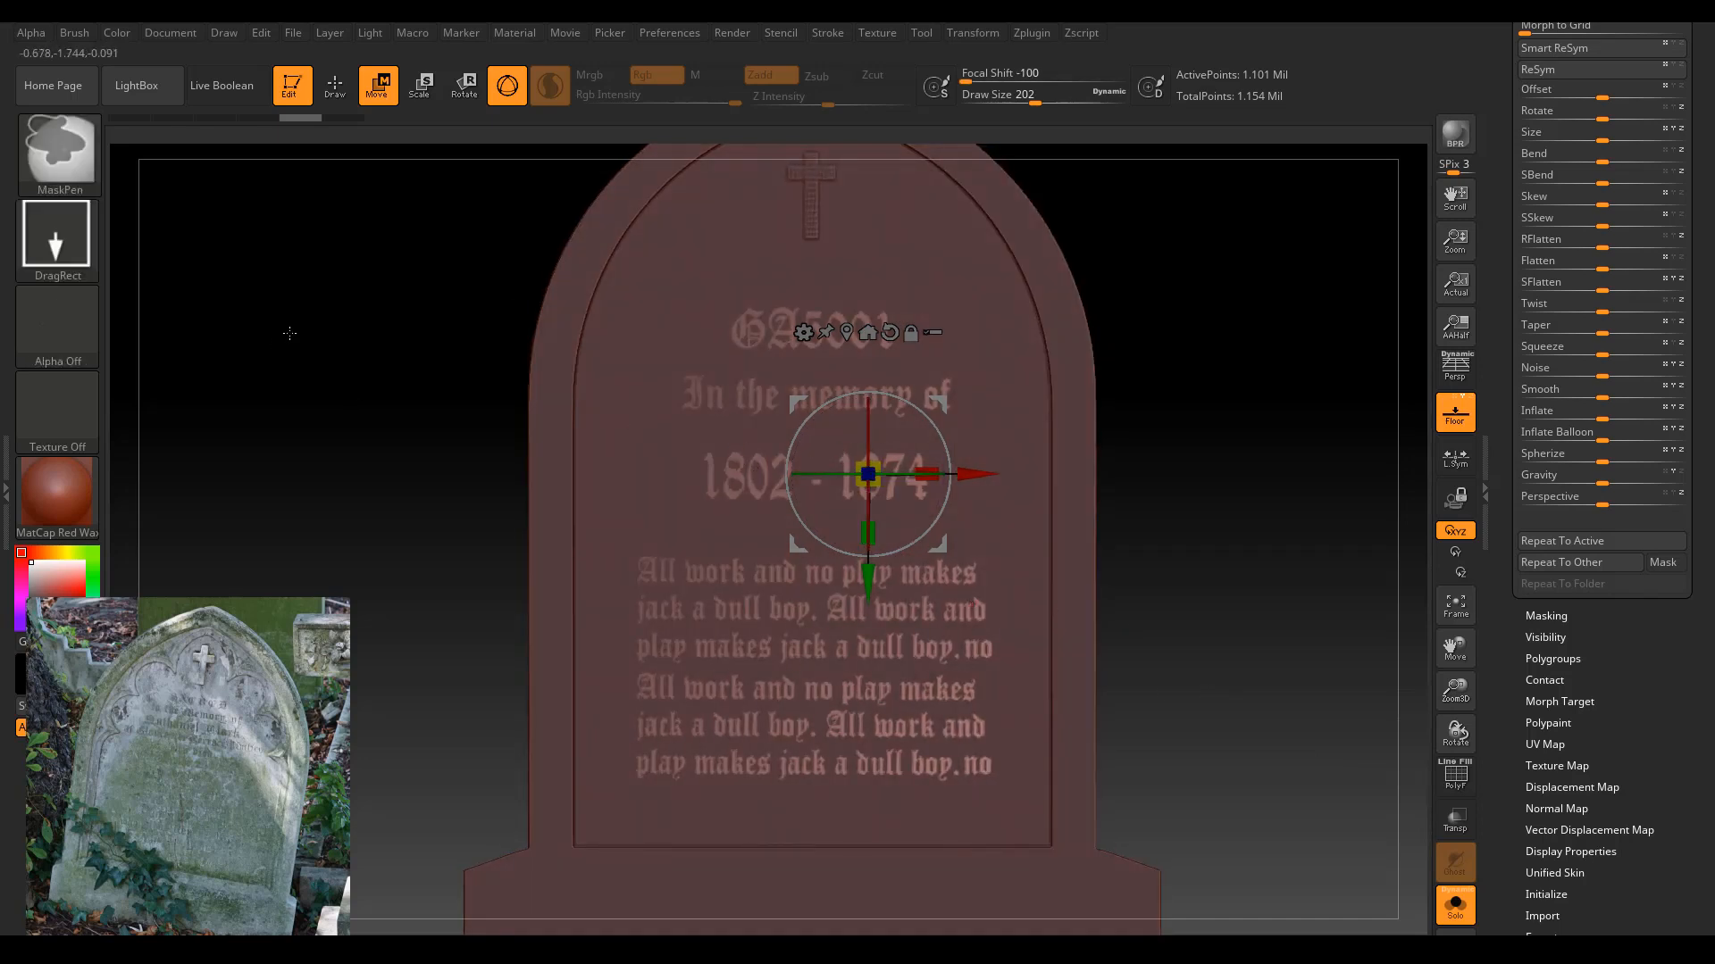
click(67, 323)
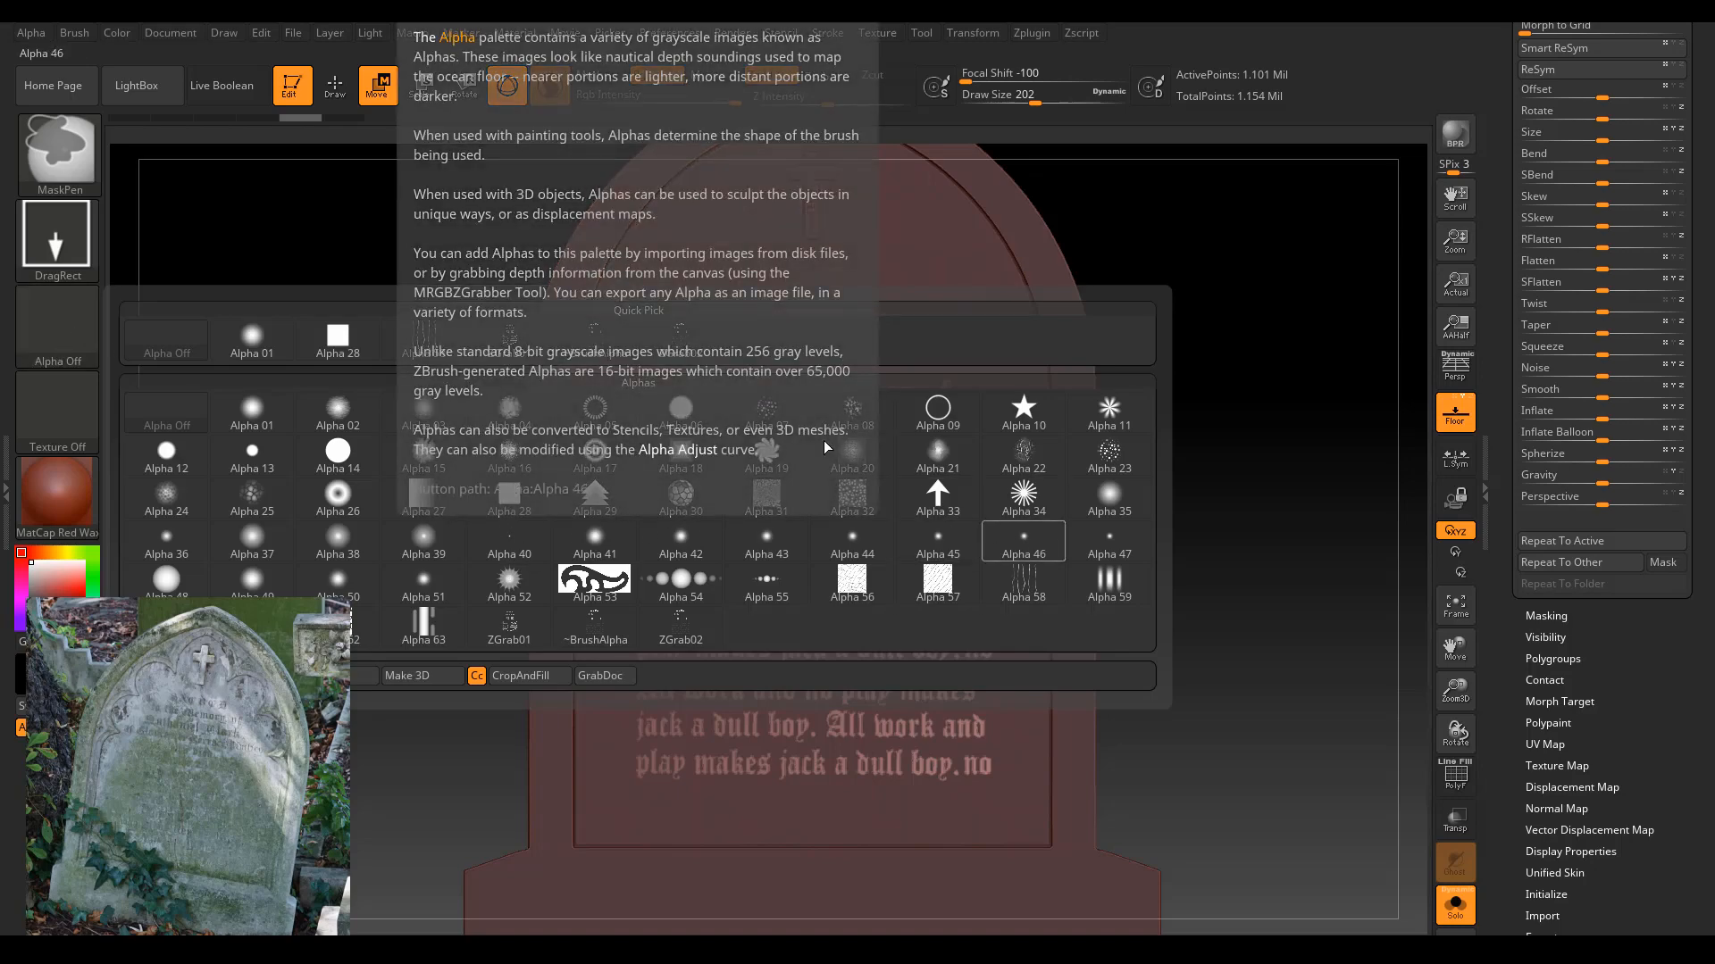
ctrl+click(884, 423)
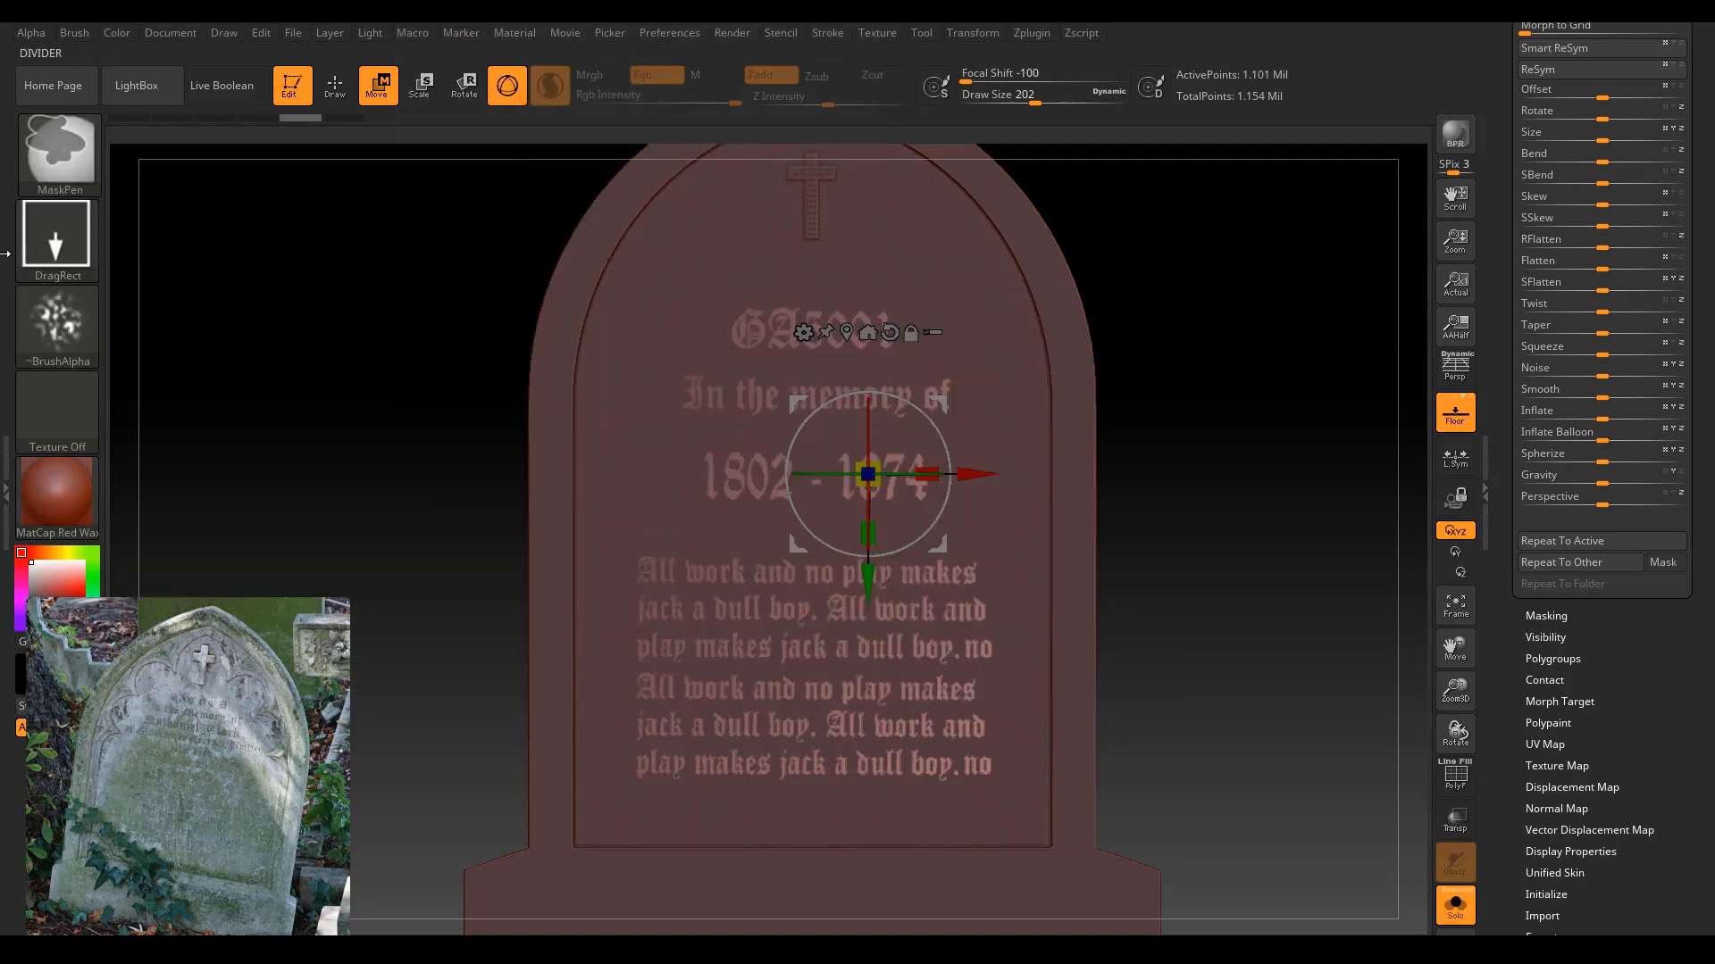
click(19, 336)
click(873, 416)
key(ctrl)
key(ctrl)
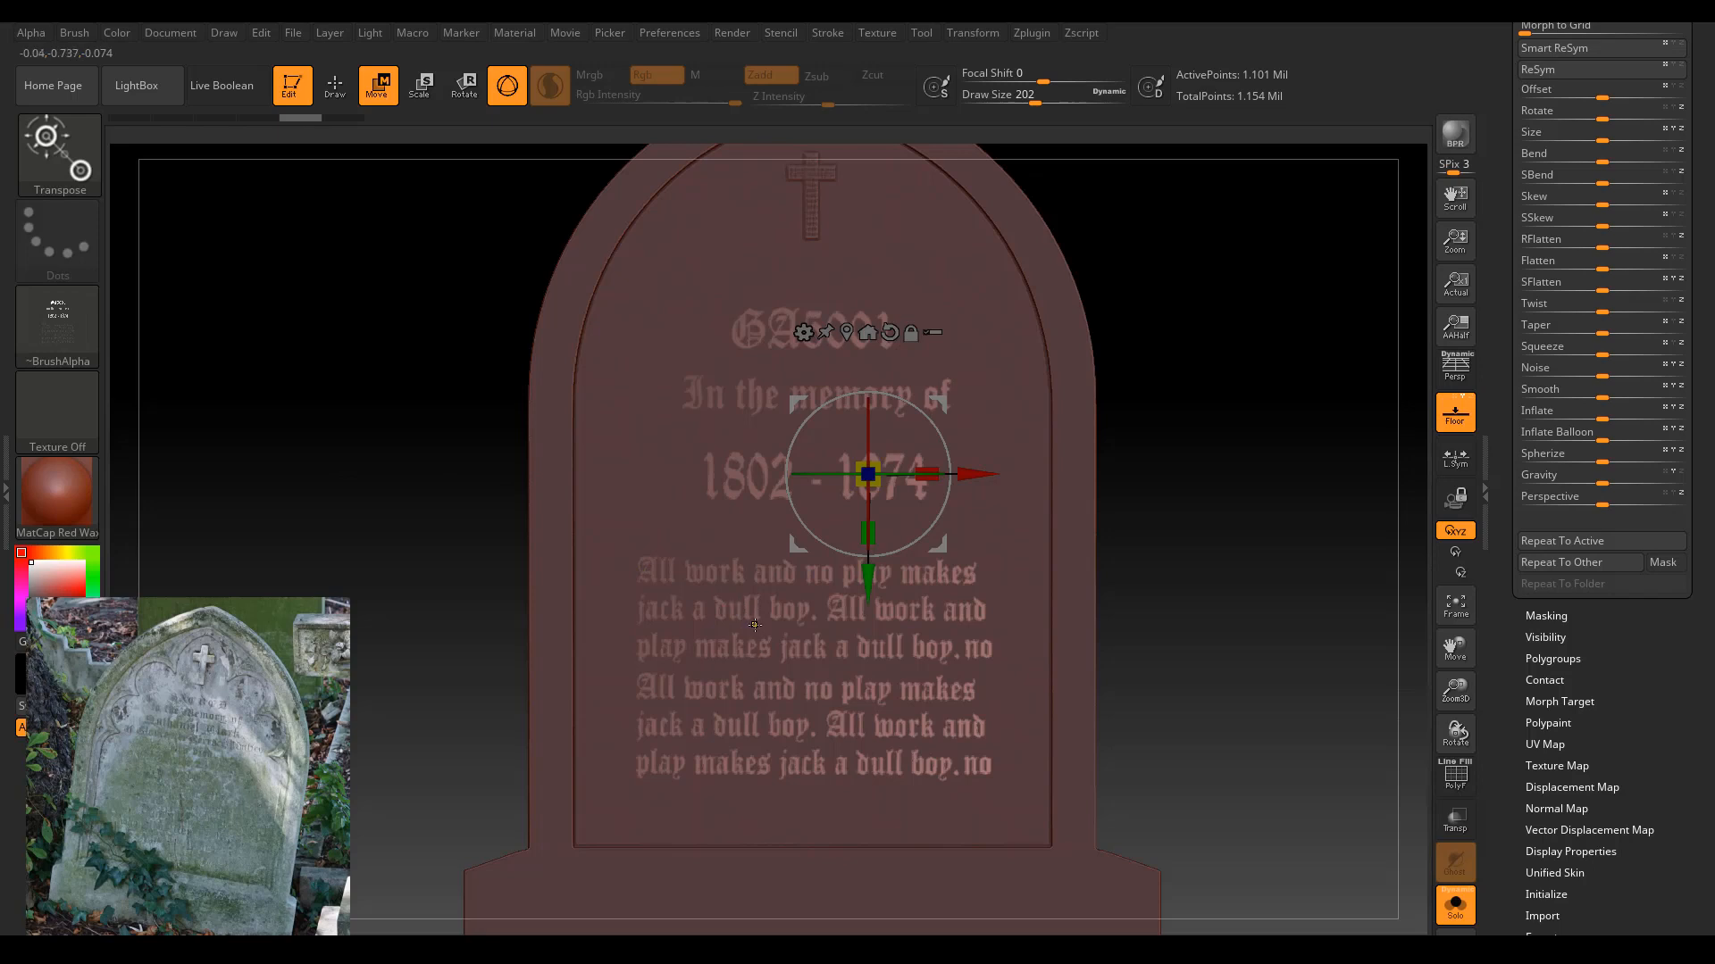
key(ctrl)
ctrl+click(338, 84)
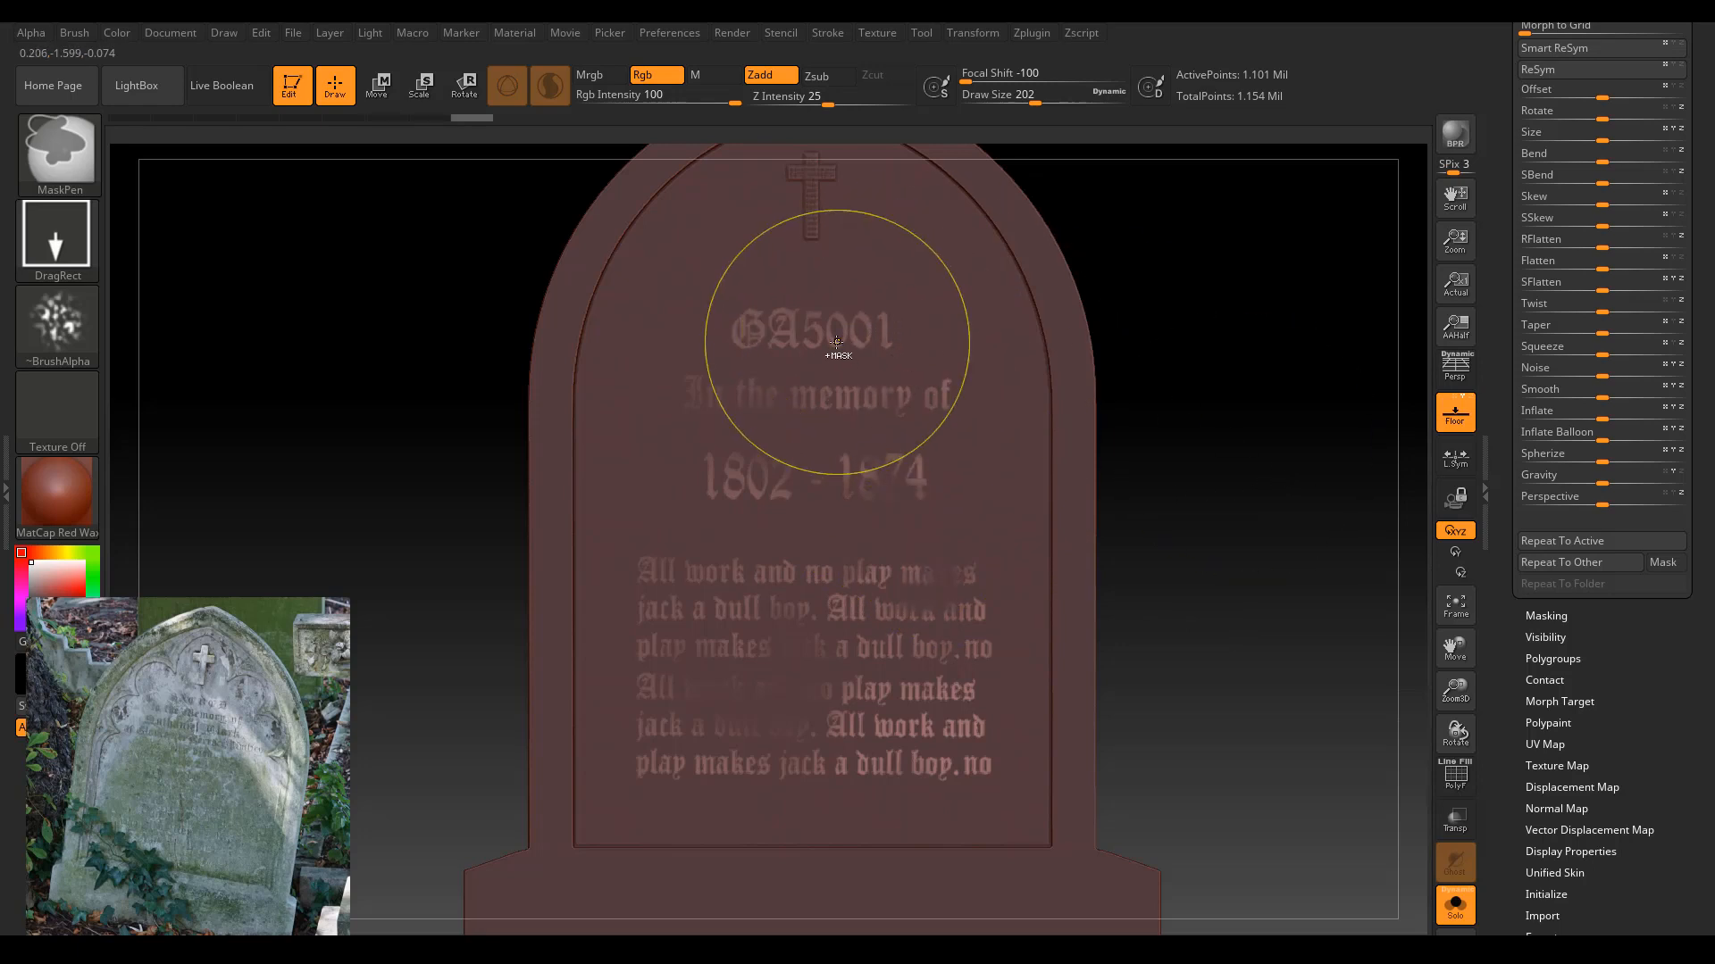
Stamp speckled mask patches of varying size over the inscription to break up parts of the unmasked letters.
ctrl+drag(667, 568, 653, 526)
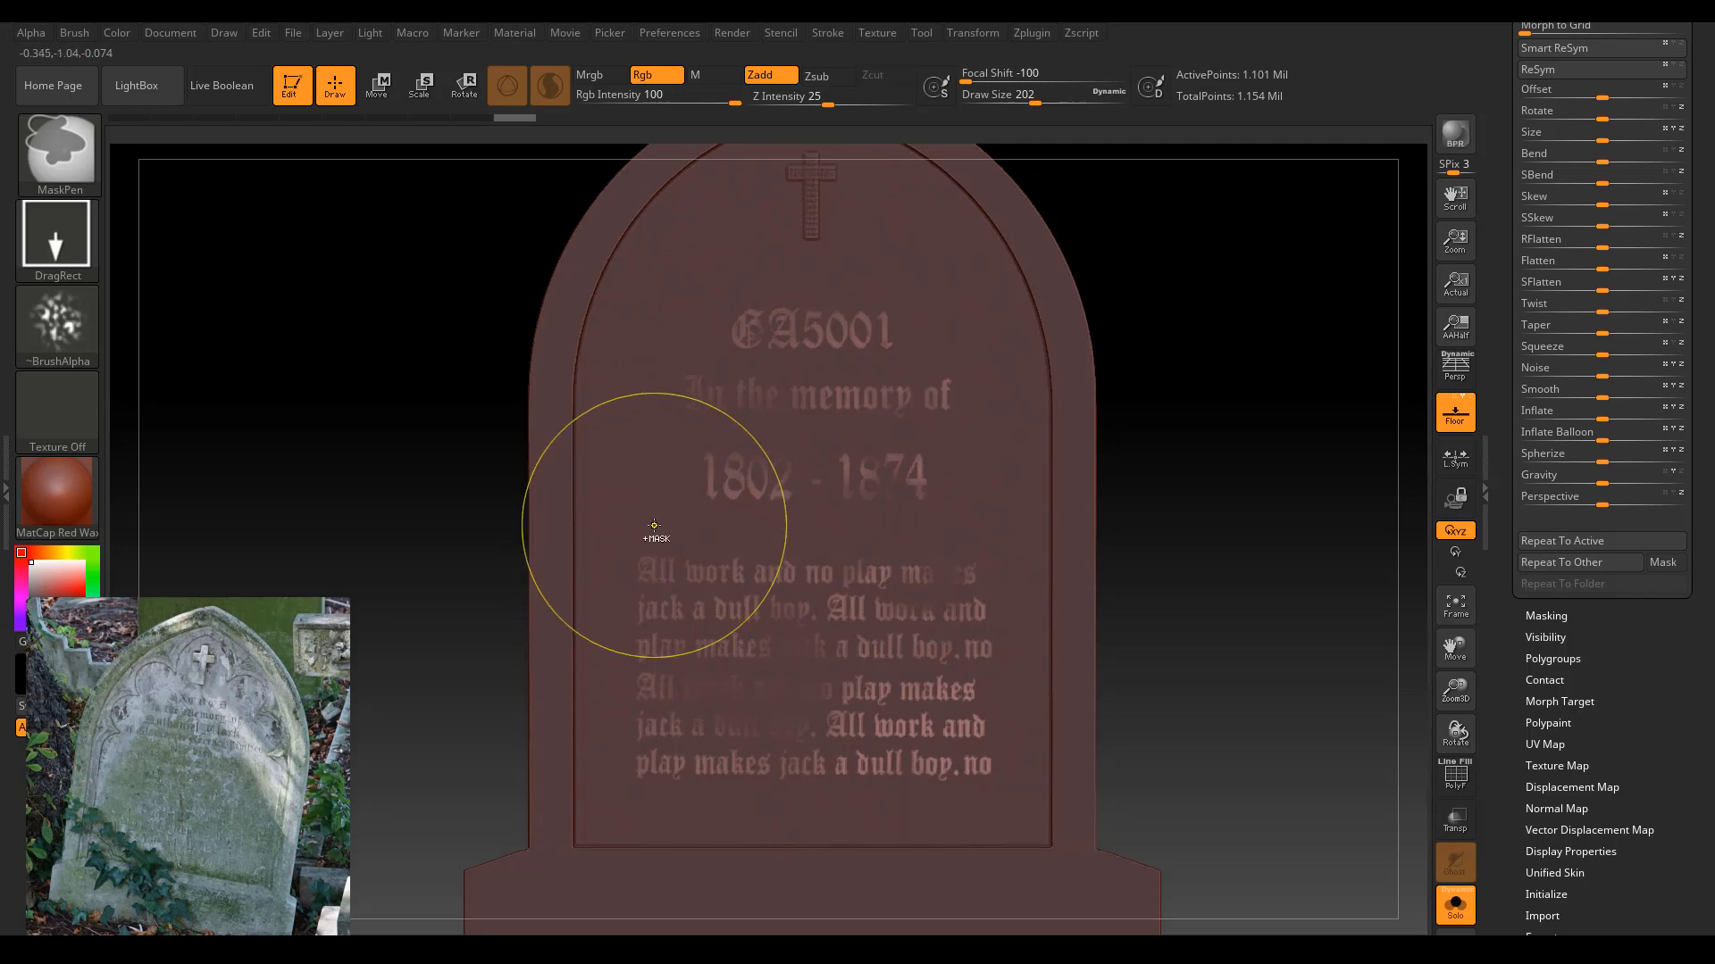
ctrl+drag(802, 422, 732, 442)
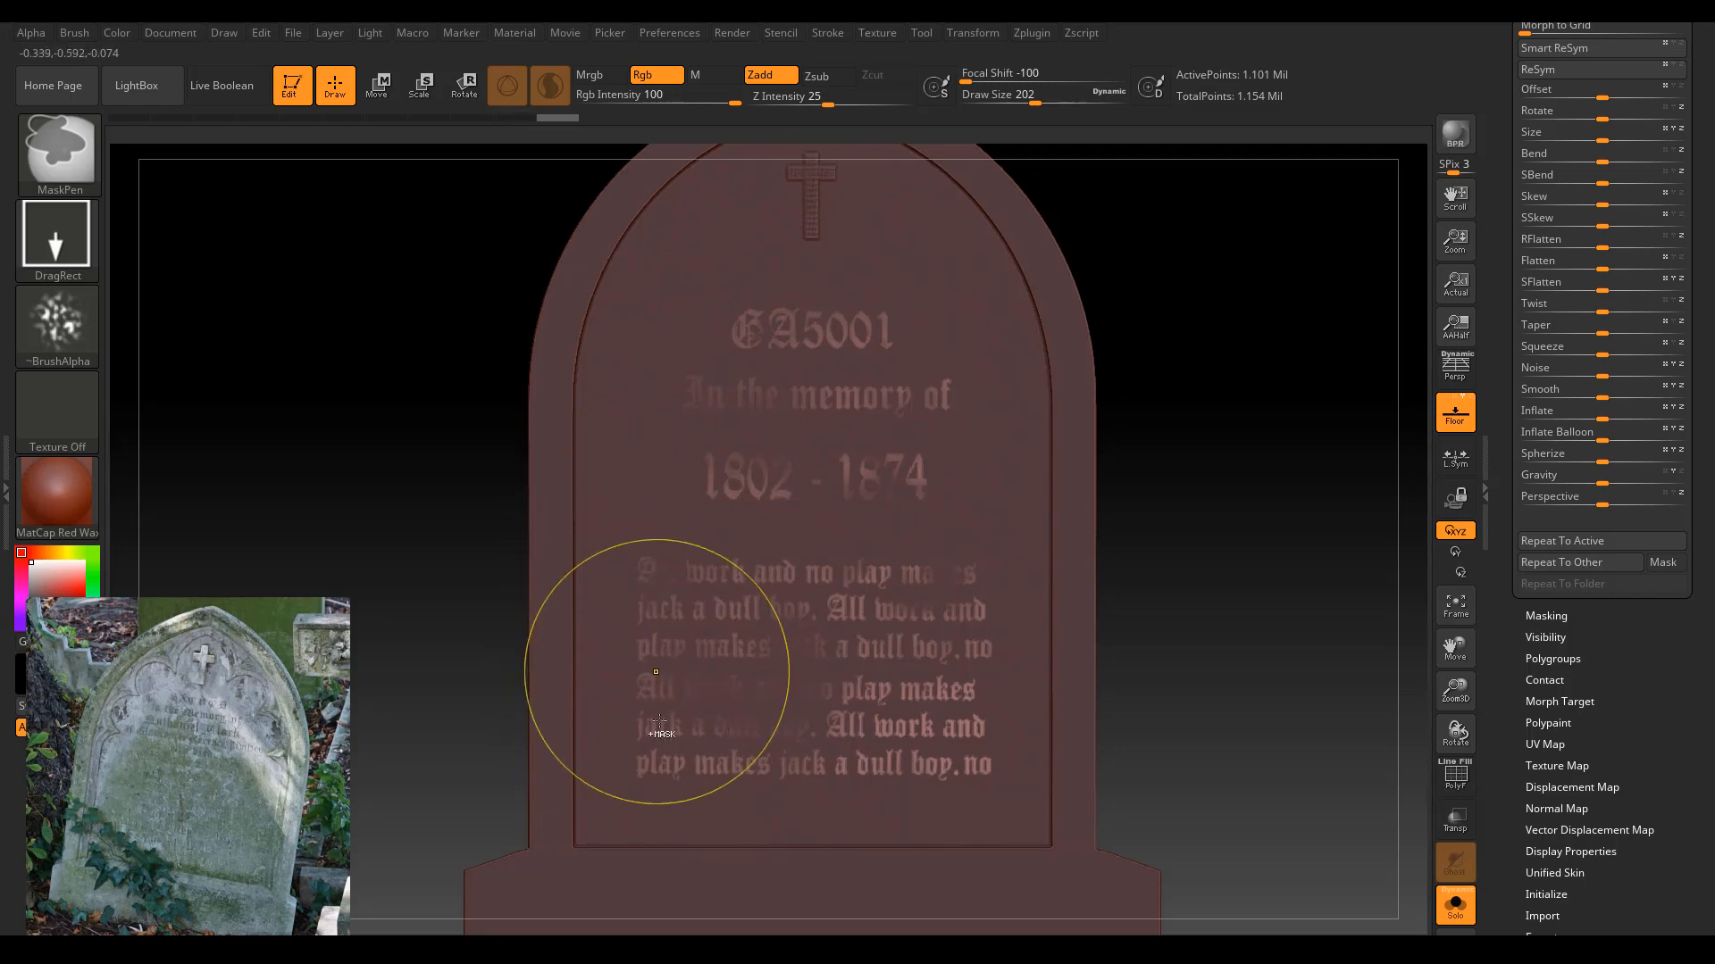
ctrl+drag(936, 782, 1125, 691)
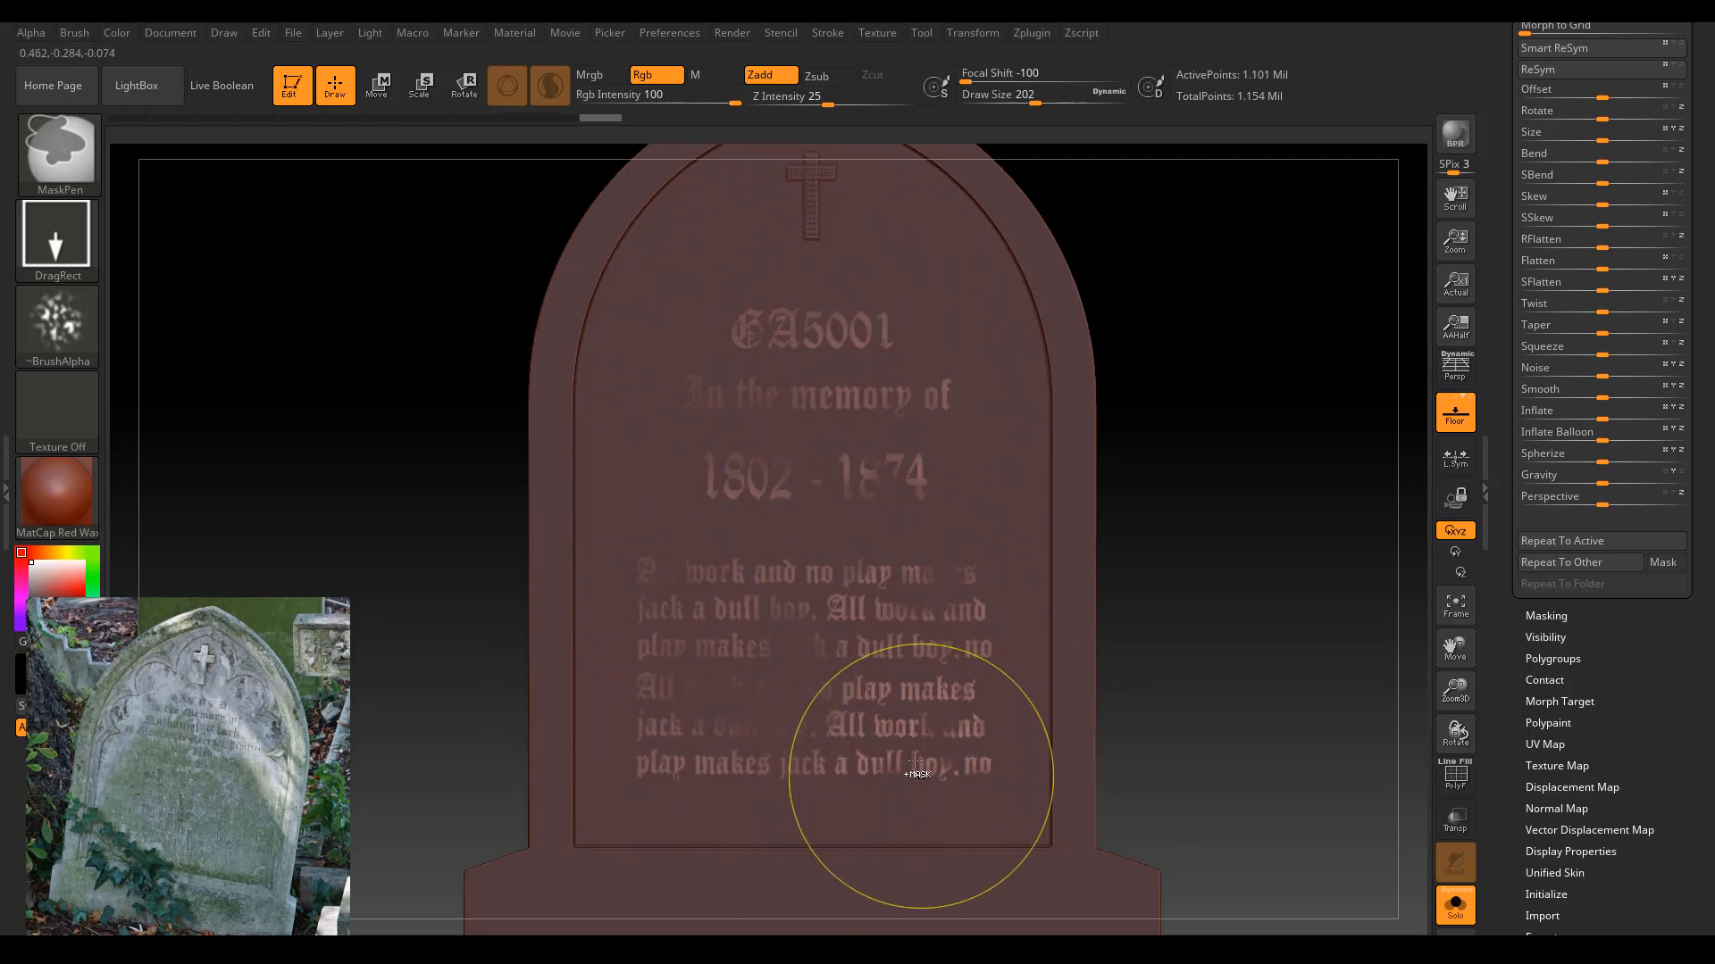
ctrl+drag(903, 745, 1090, 702)
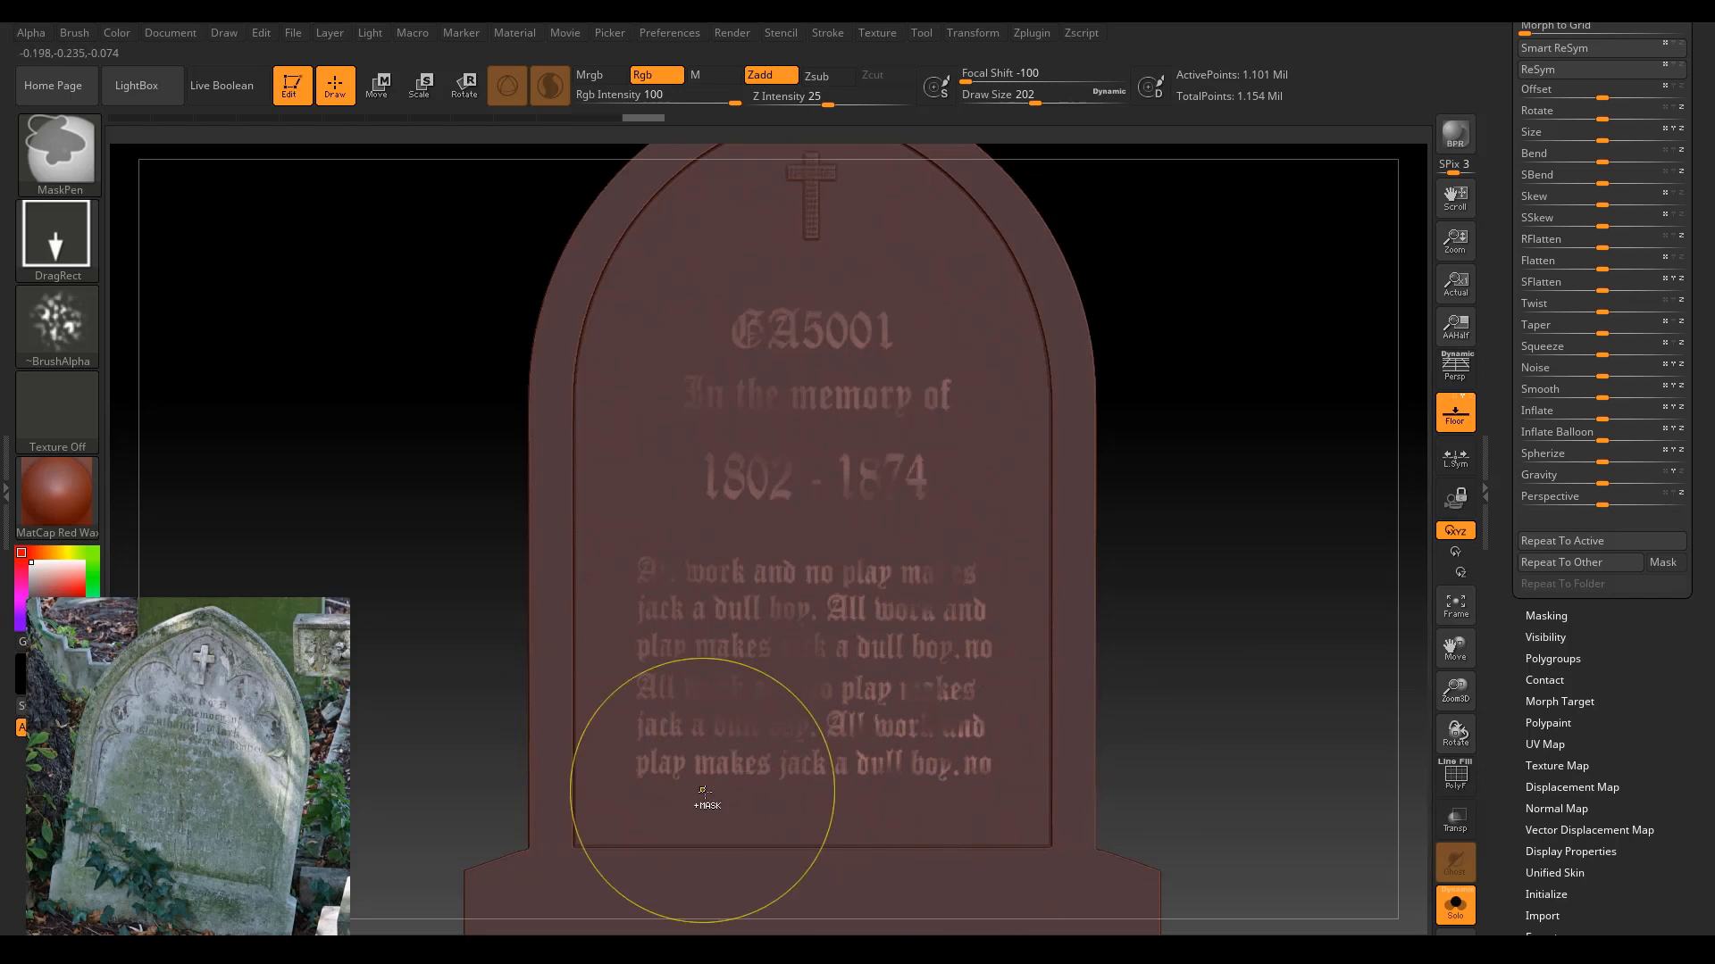
ctrl+drag(677, 806, 1016, 716)
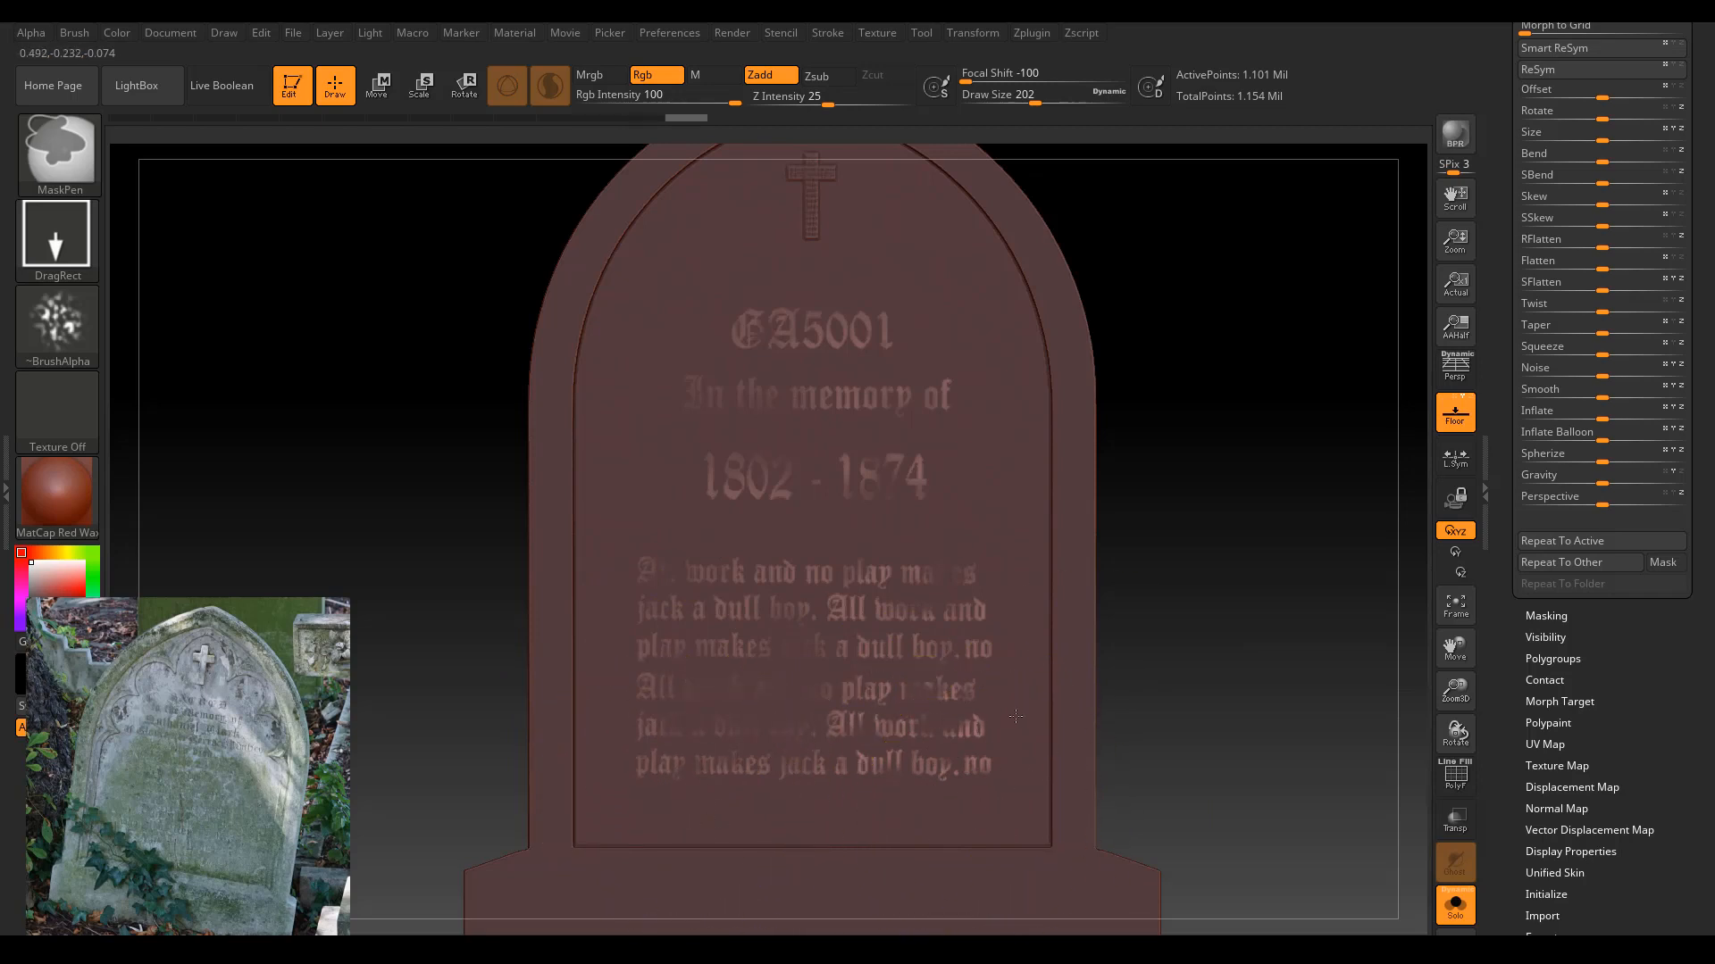
Stamp further speckled mask patches across the heading, the dates and the verse to wear away more of the unmasked letters.
ctrl+drag(1122, 683, 1115, 684)
ctrl+drag(879, 556, 902, 519)
ctrl+drag(964, 447, 964, 449)
ctrl+drag(759, 538, 847, 483)
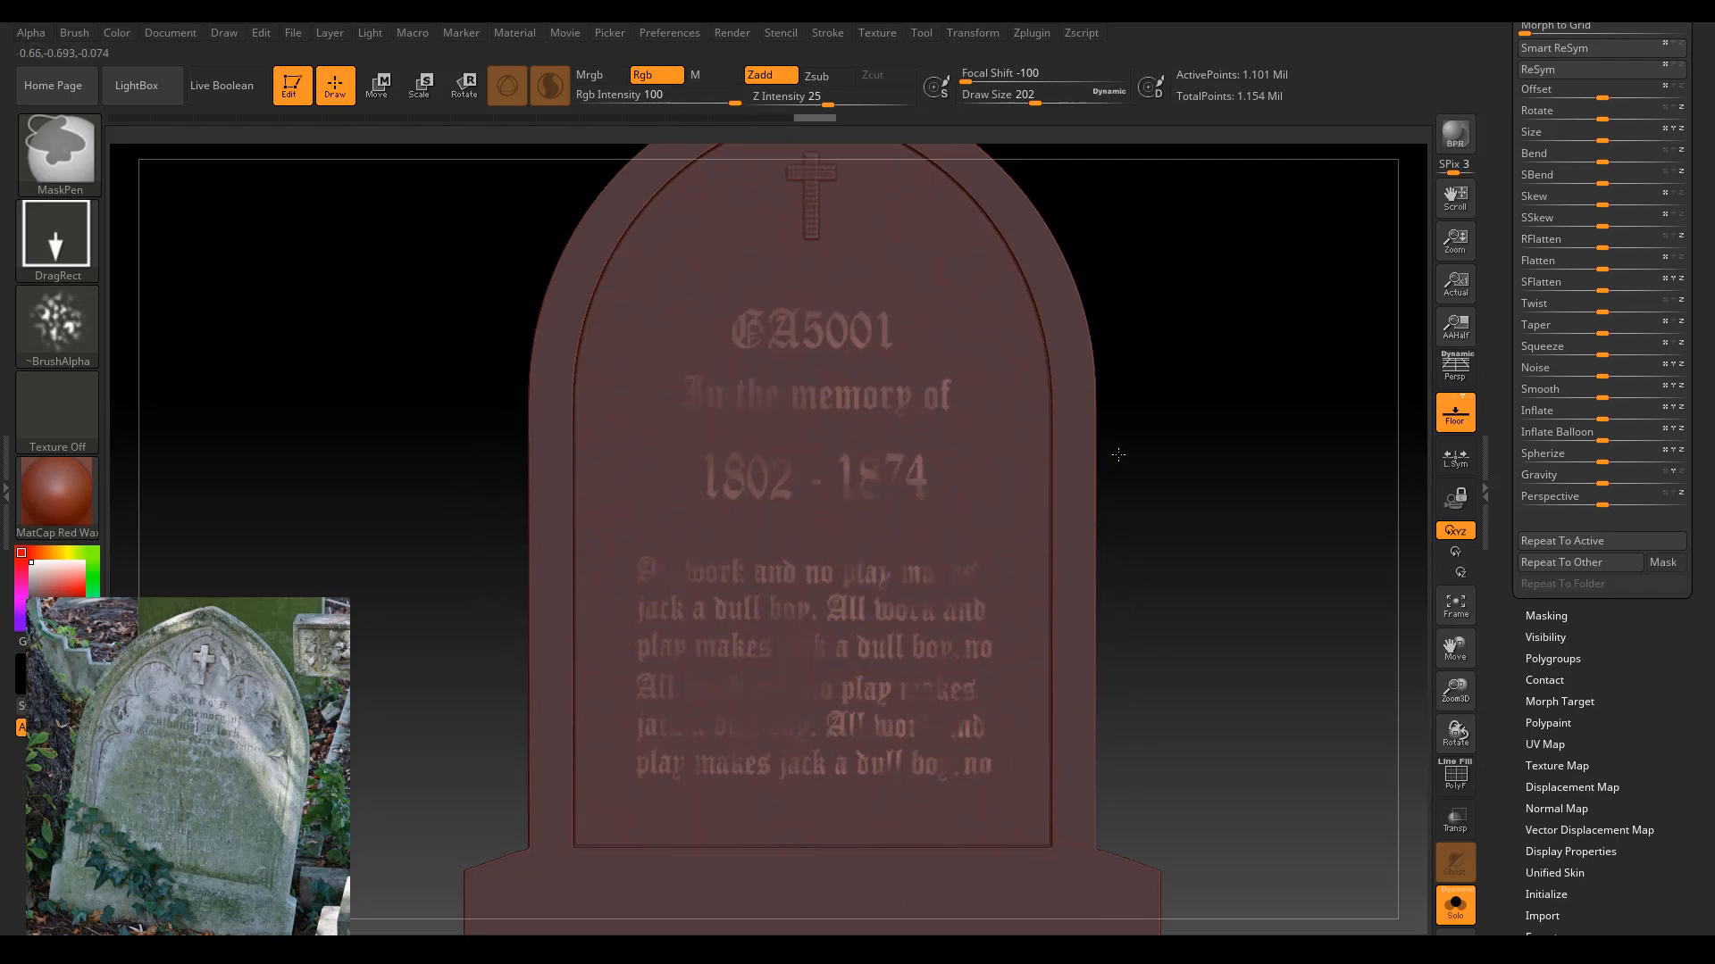
ctrl+drag(1118, 455, 1118, 455)
ctrl+drag(703, 559, 760, 485)
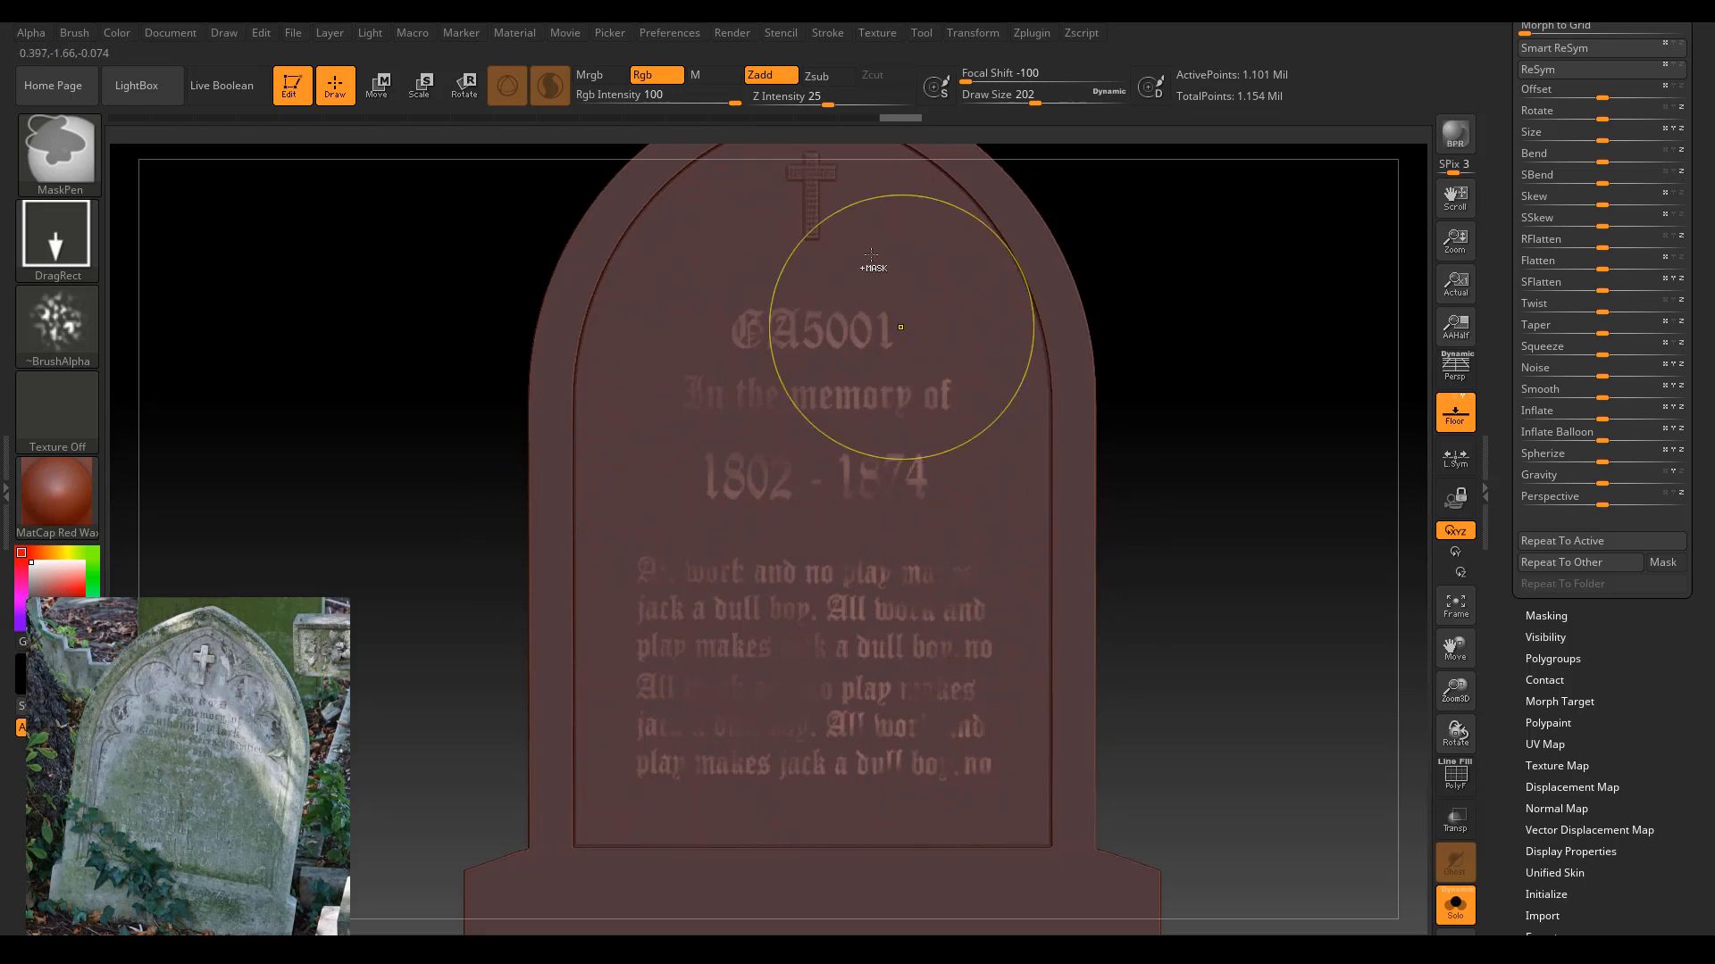
ctrl+drag(846, 306, 907, 219)
ctrl+drag(937, 146, 937, 145)
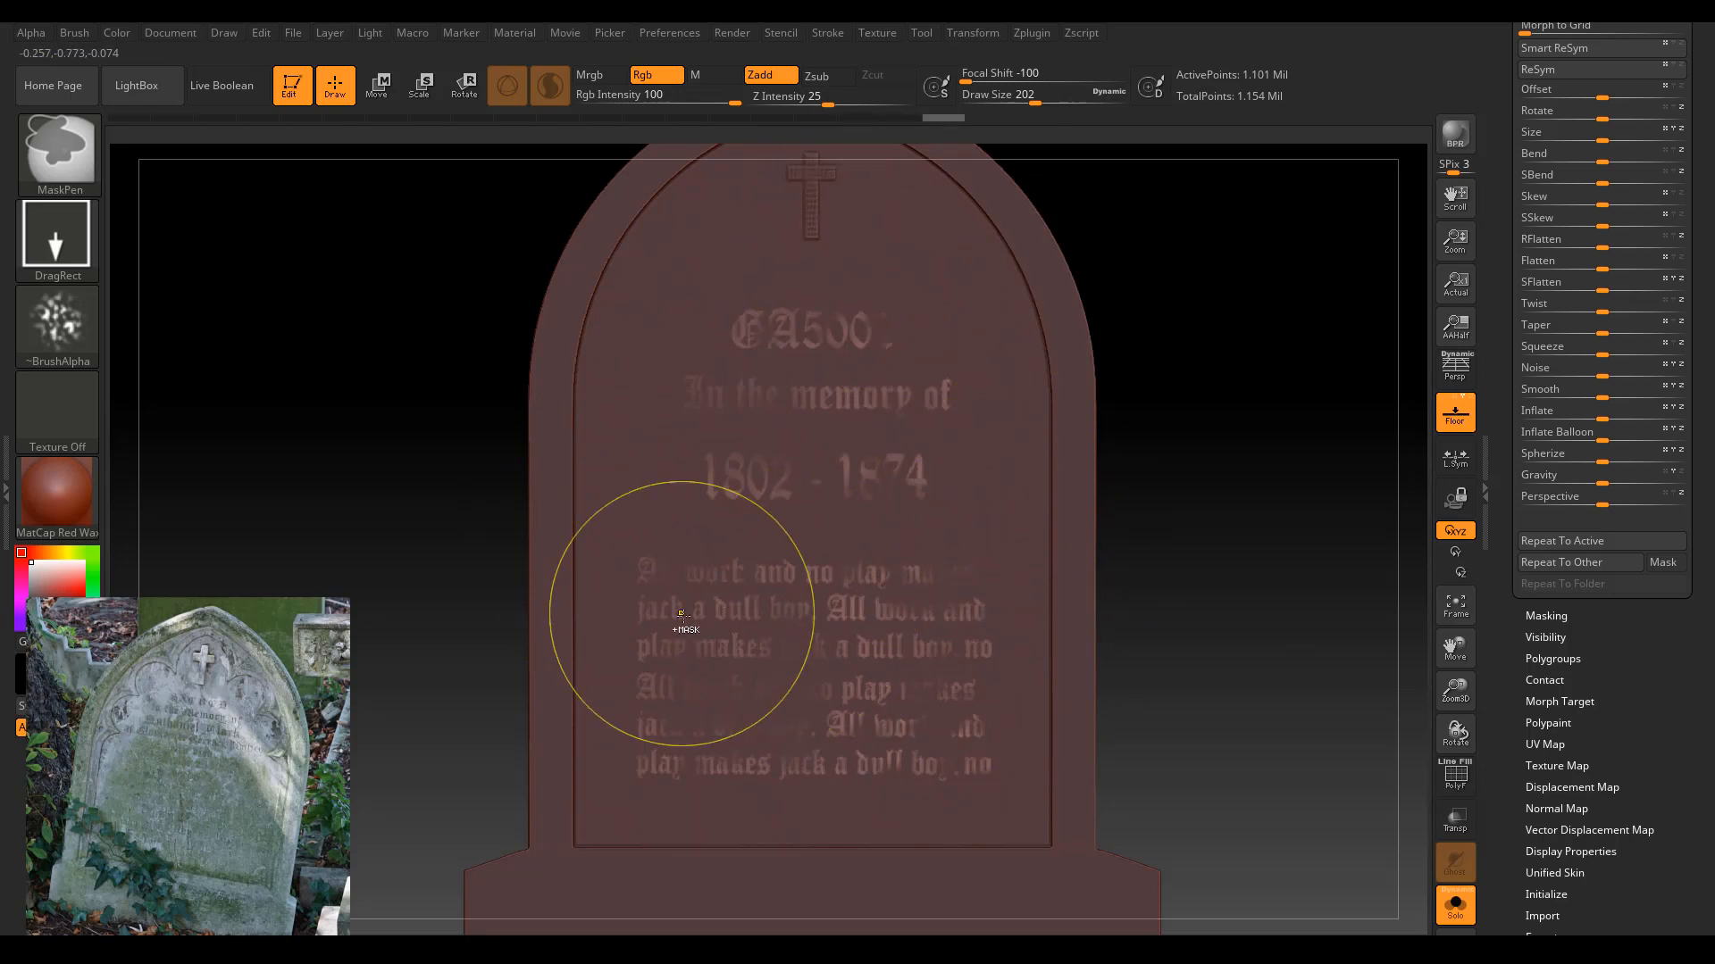
ctrl+drag(637, 628, 636, 628)
ctrl+drag(659, 542, 659, 542)
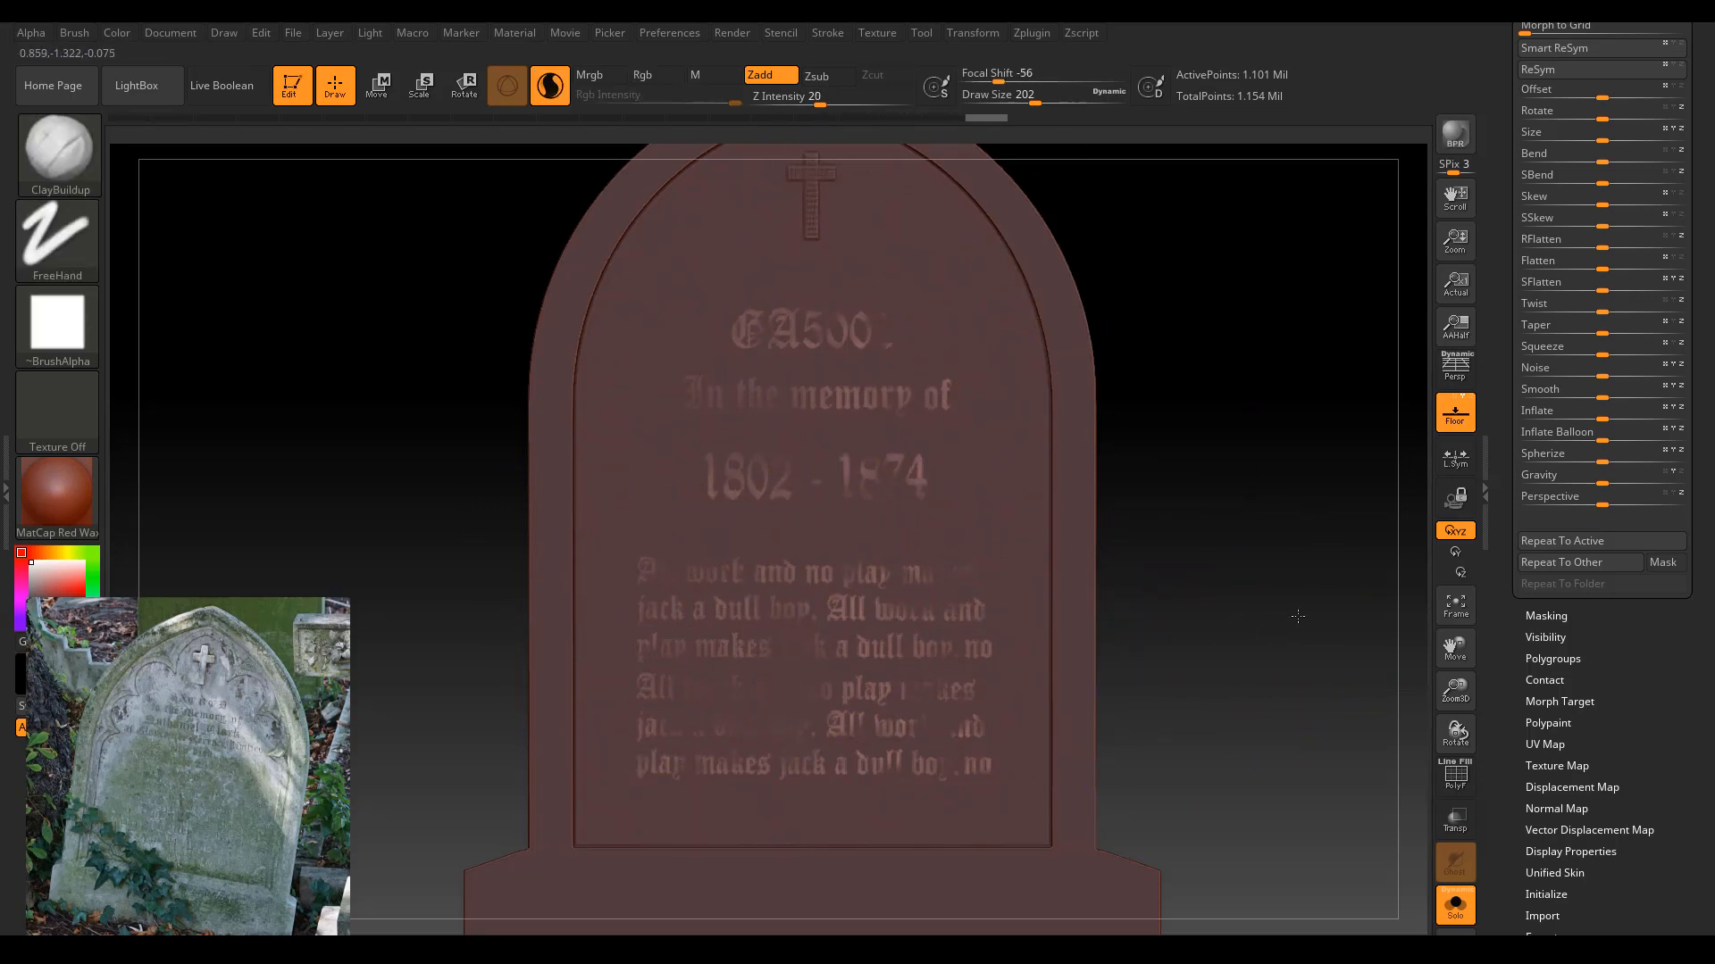
drag(1297, 616, 1254, 629)
ctrl+drag(871, 695, 1086, 487)
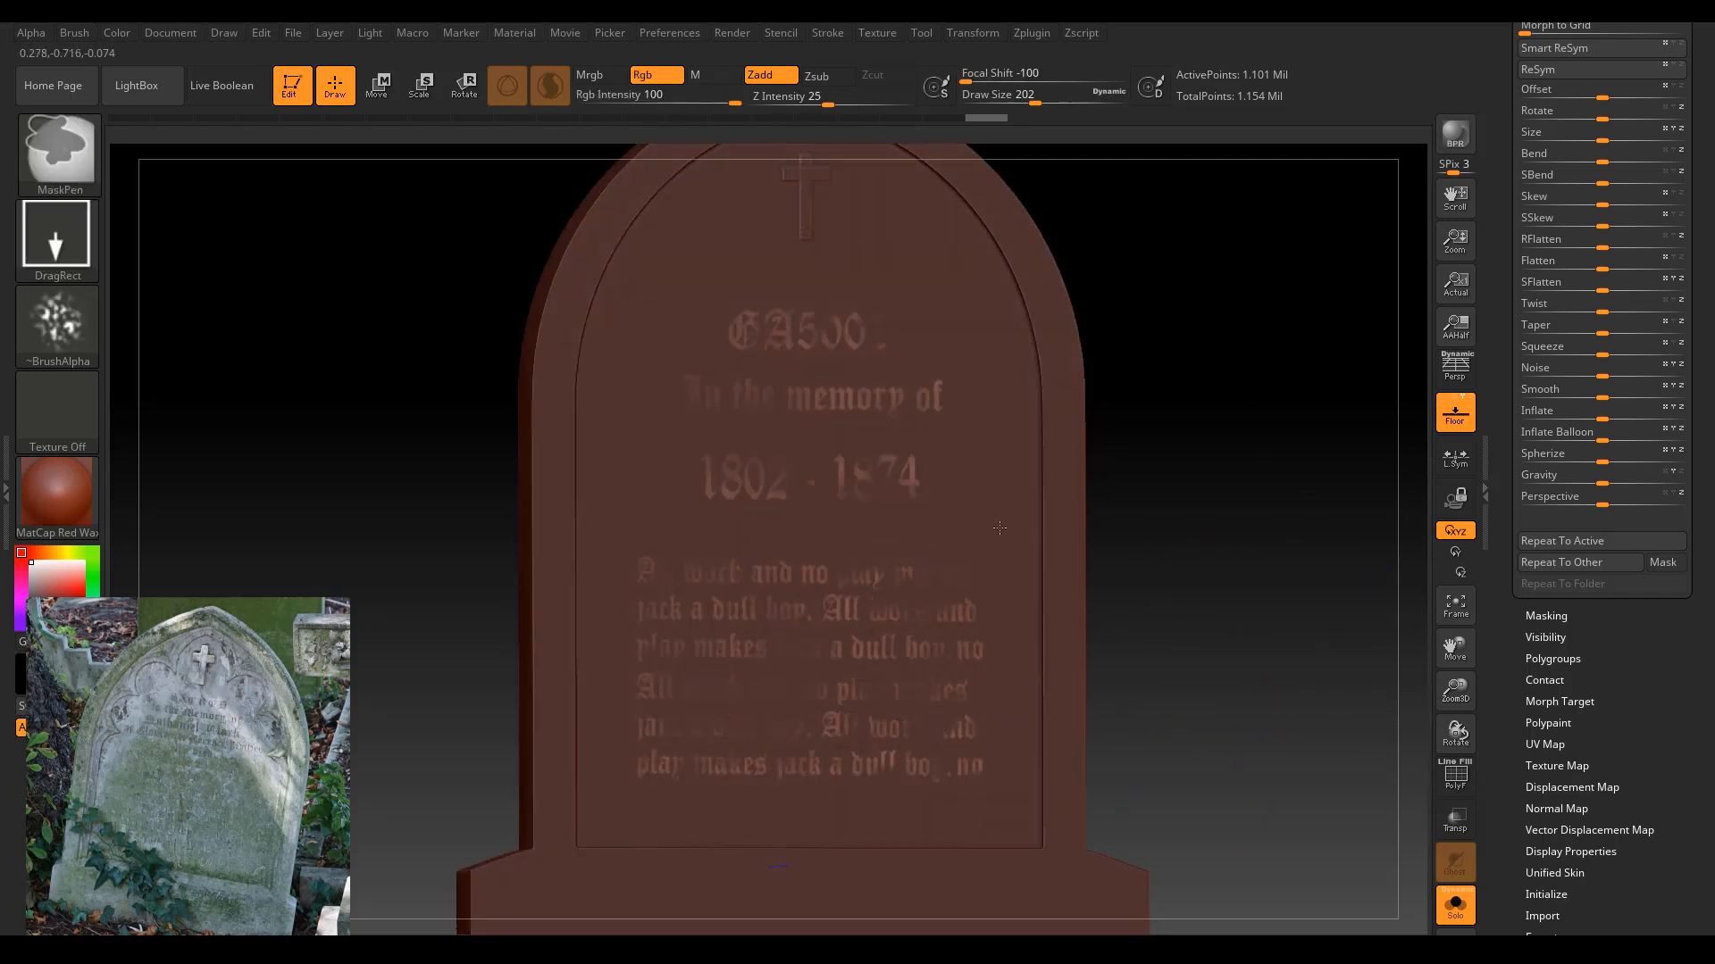
ctrl+drag(960, 567, 960, 566)
Try recessing the unmasked letters with an Inflate of -8 and the mask cleared, and undo the trial to restore the mask.
drag(1194, 614, 1206, 616)
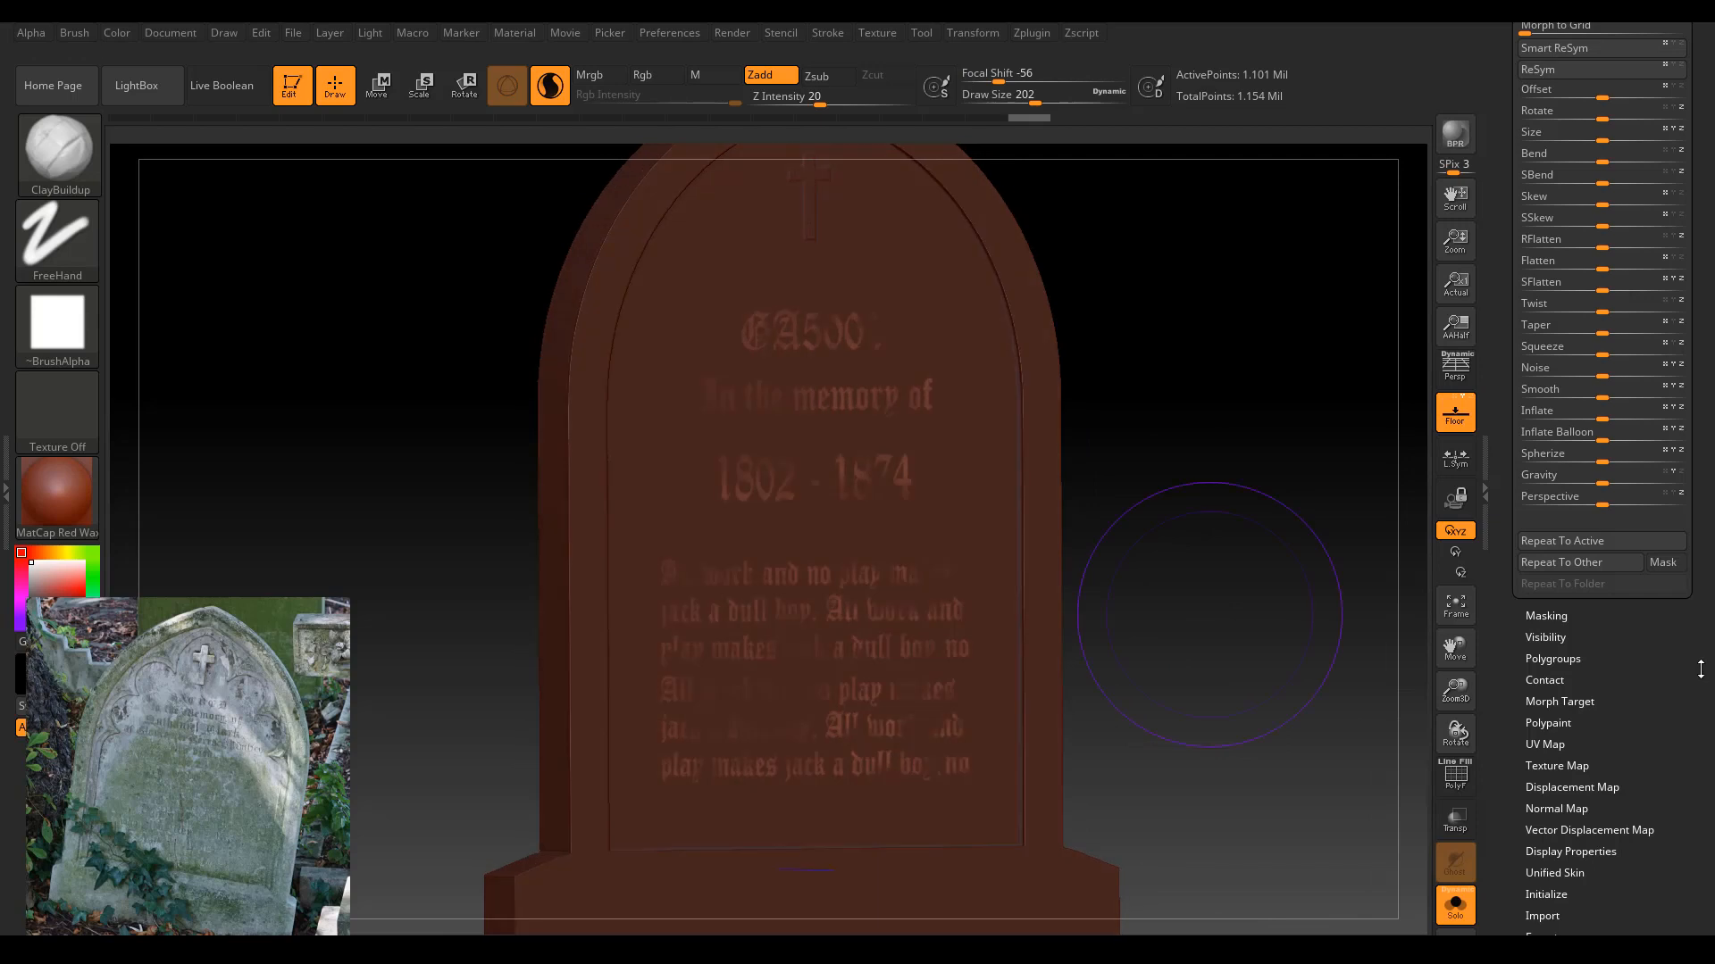
click(1599, 415)
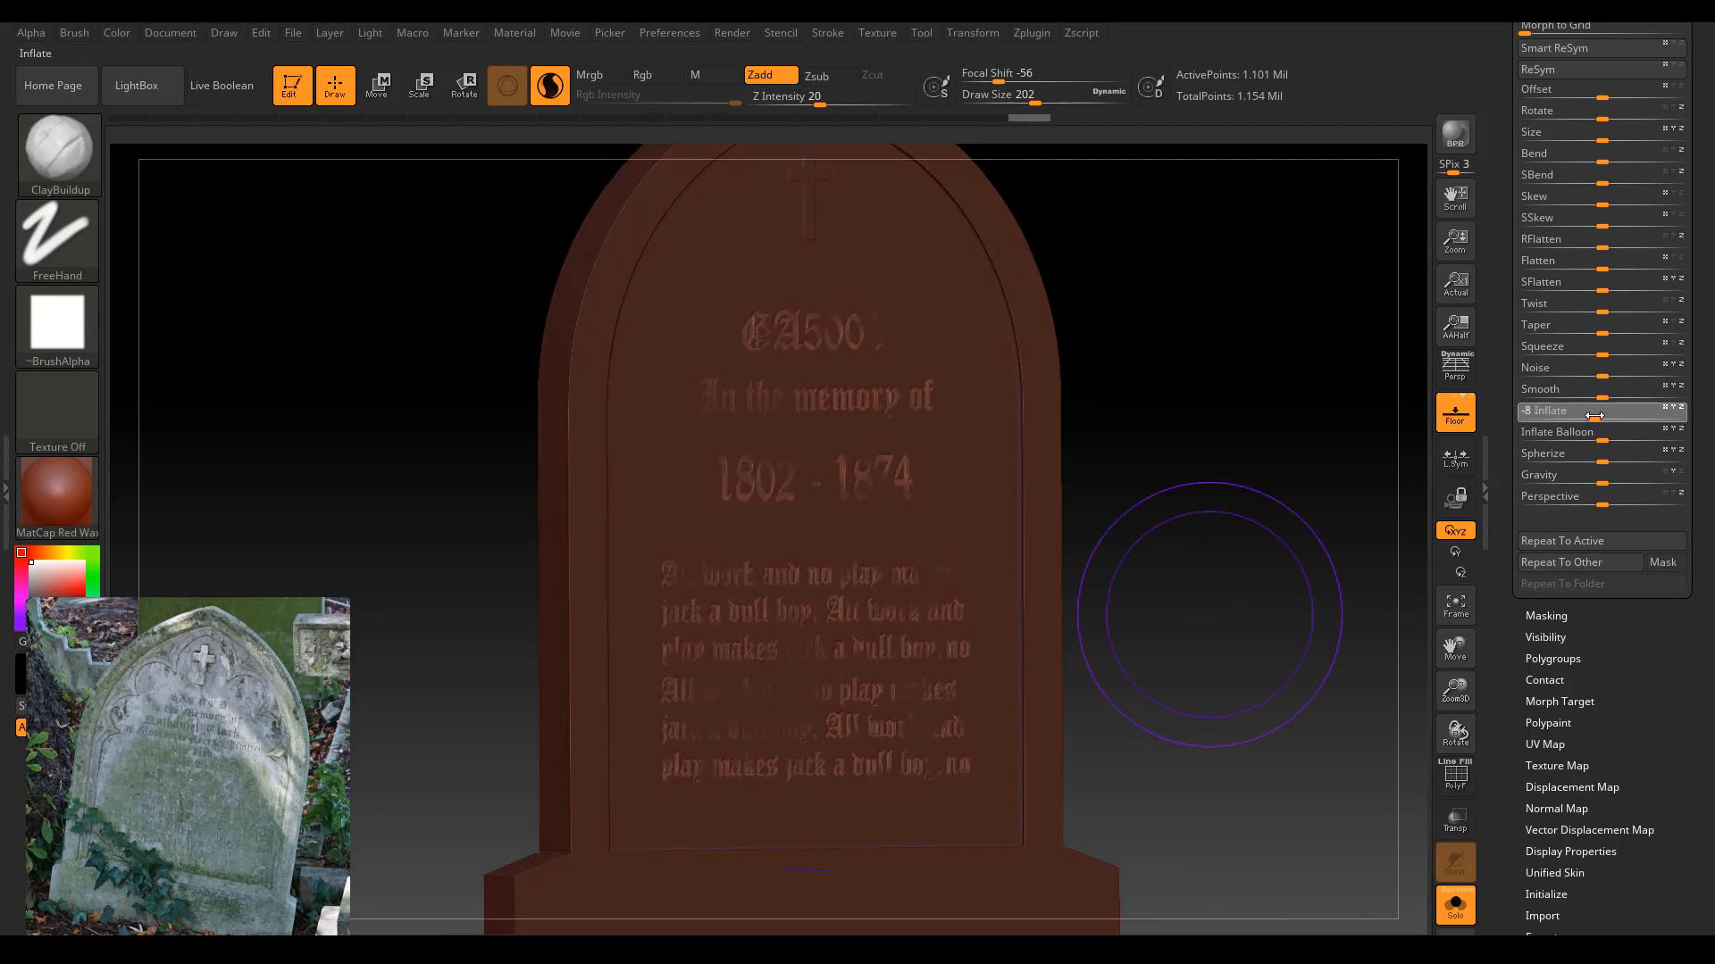
ctrl+click(1358, 503)
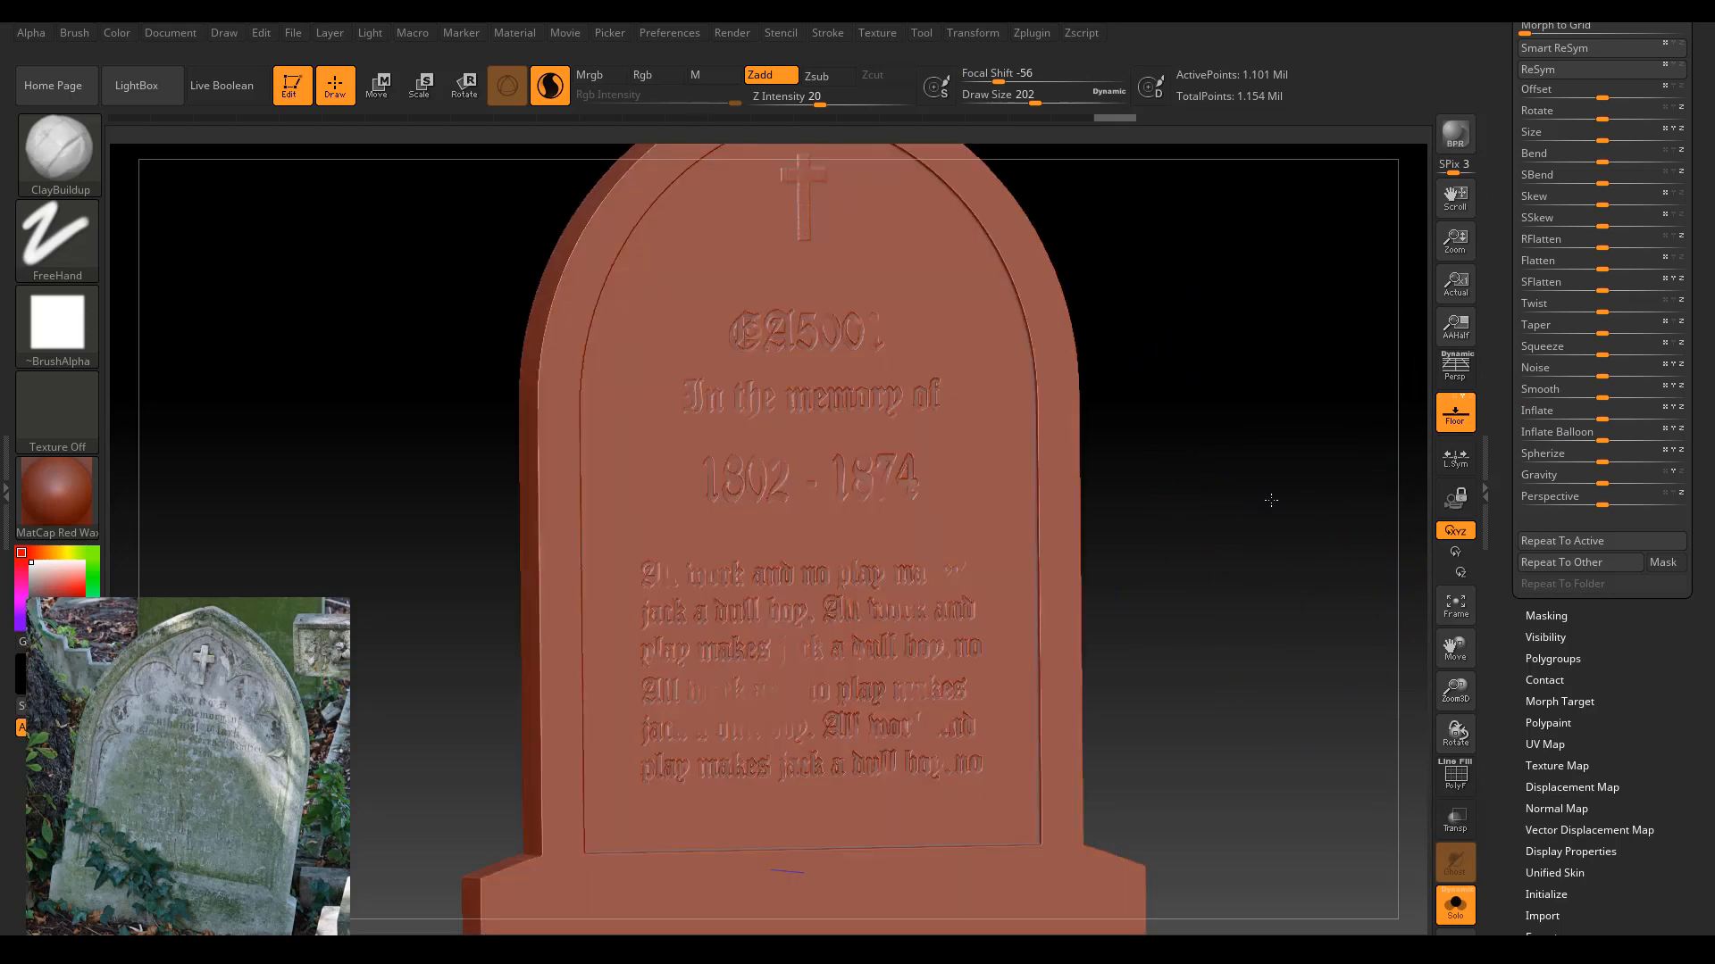
mouse_move(1271, 500)
mouse_down()
mouse_move(1353, 618)
mouse_move(1294, 590)
mouse_move(1266, 598)
mouse_move(1288, 589)
mouse_up()
ctrl+click(1279, 602)
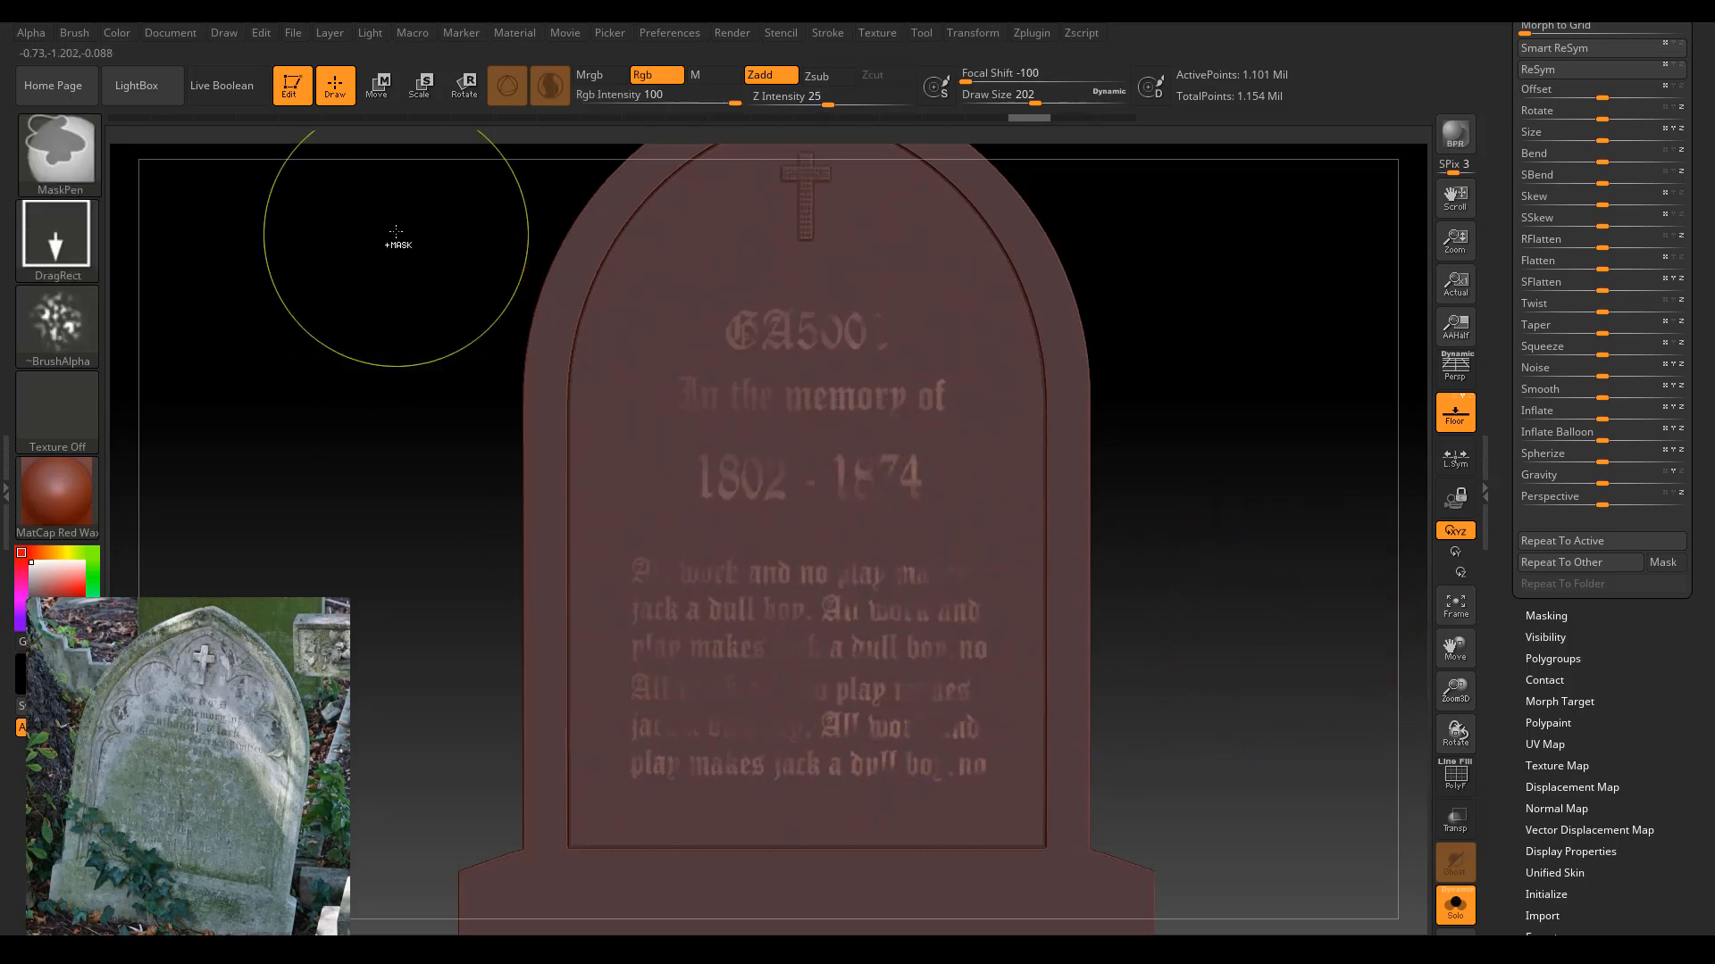
Set the MaskPen's Z Intensity to 3 and stamp additional speckled mask patches over the inscription.
click(827, 101)
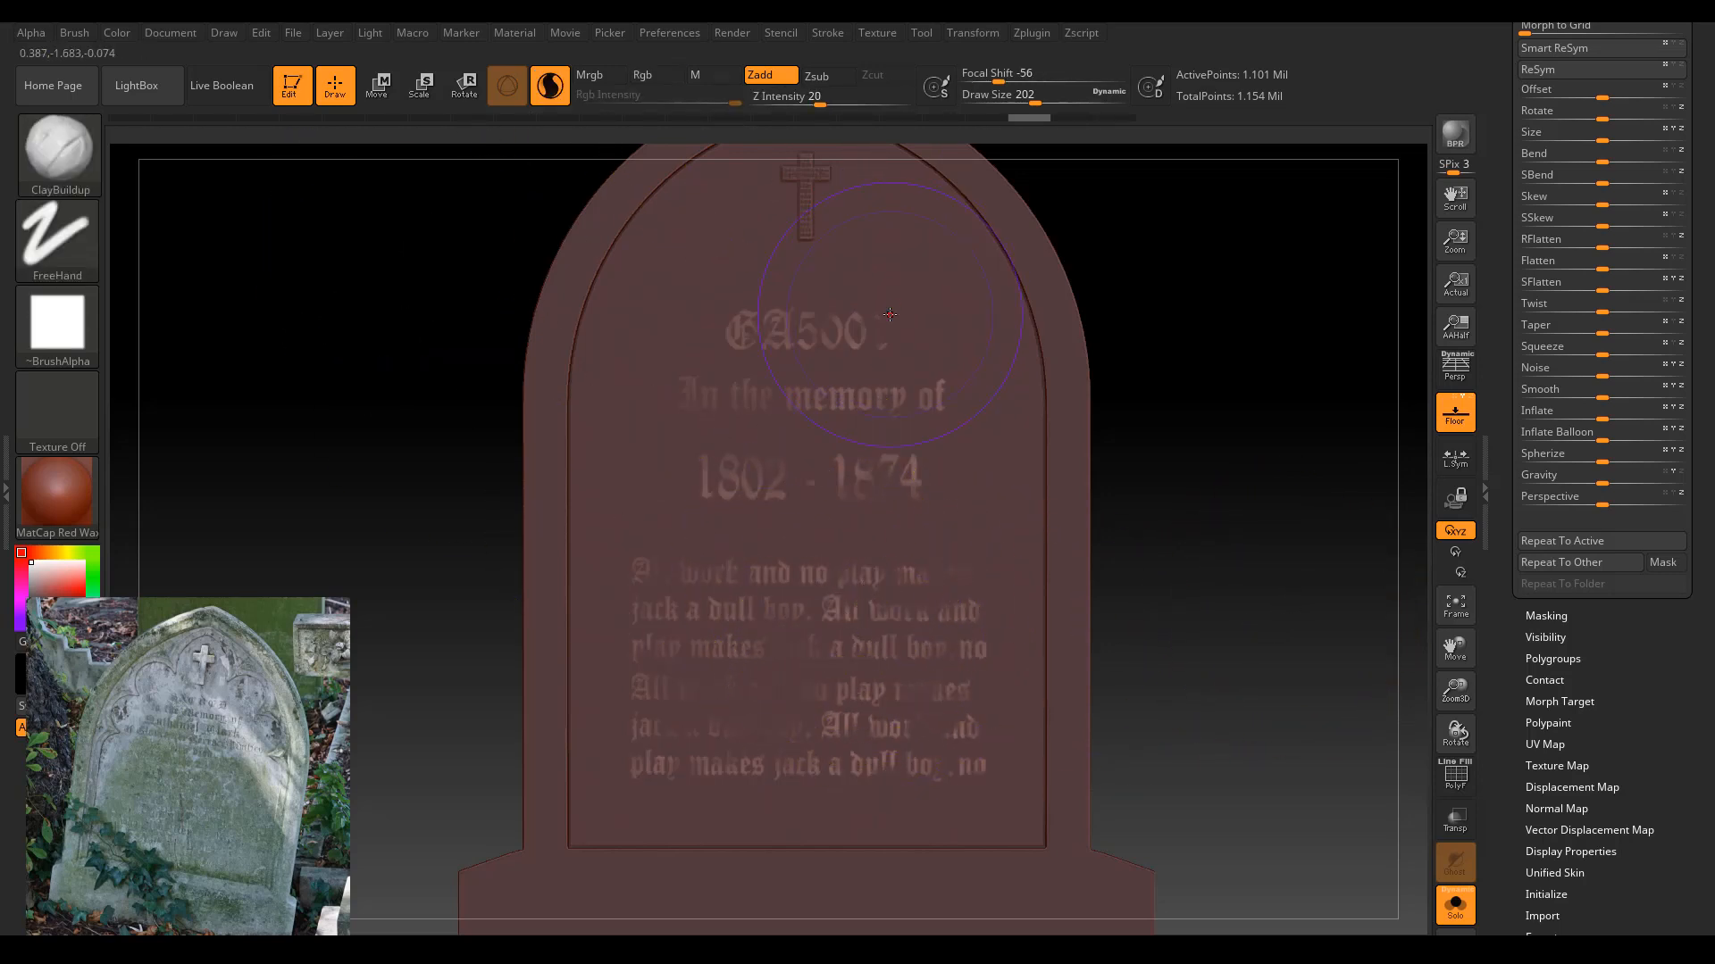
ctrl+click(837, 102)
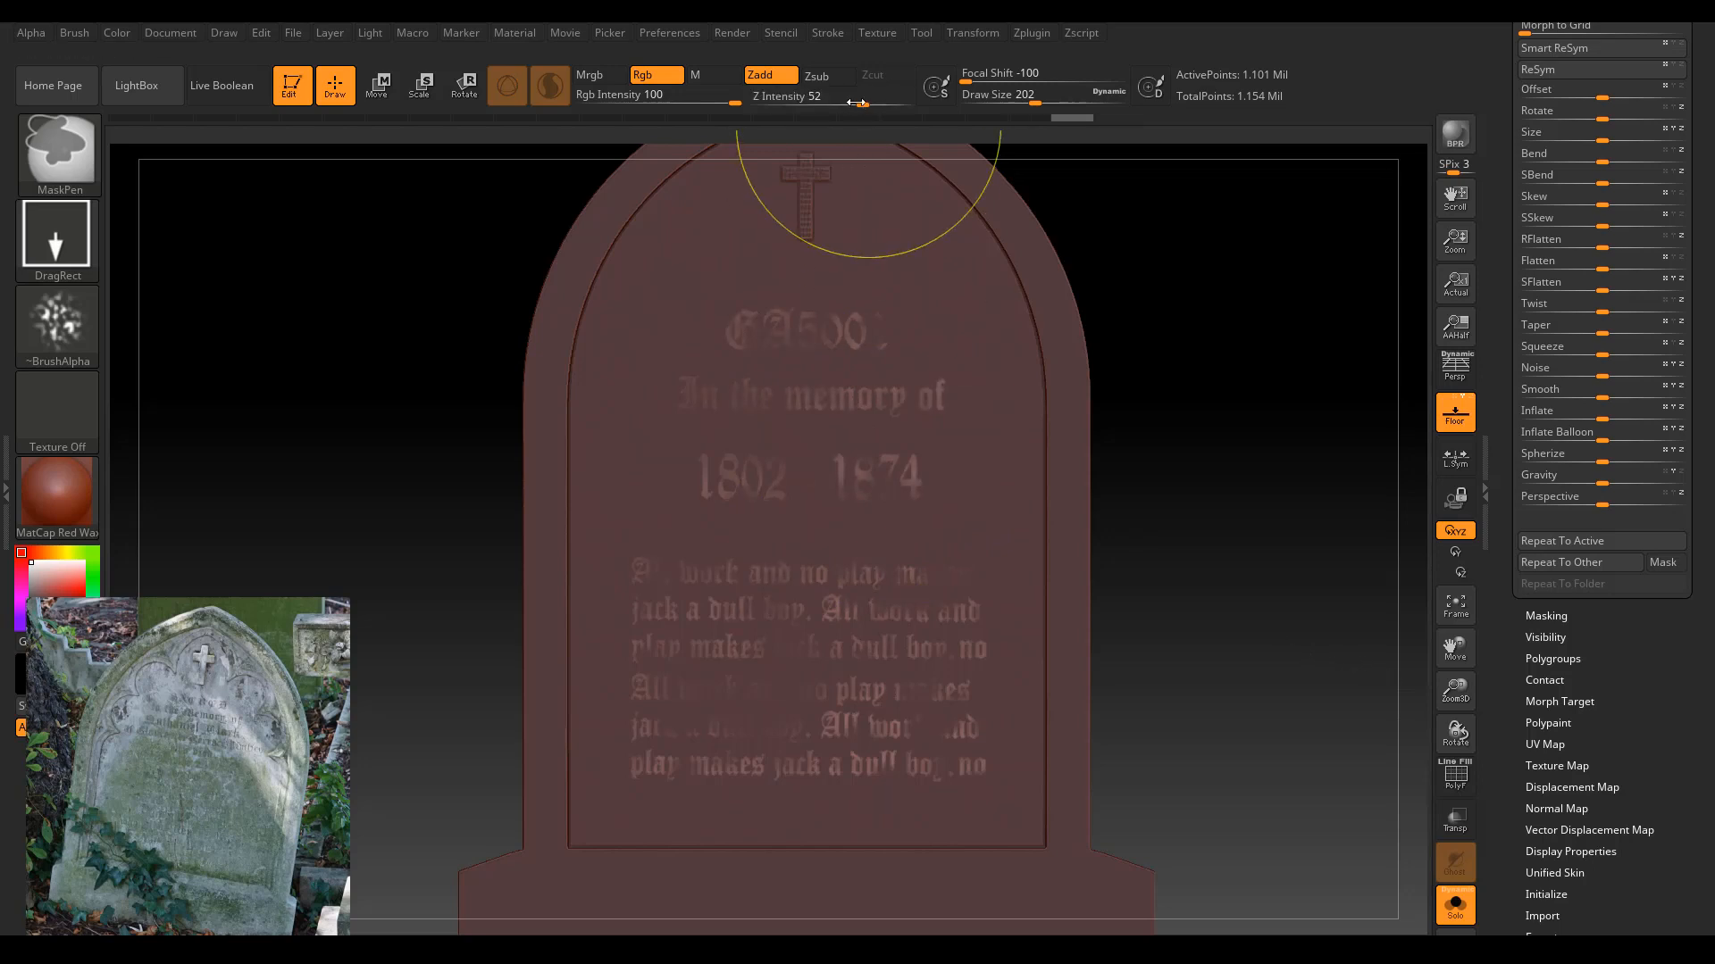
ctrl+drag(816, 102, 797, 102)
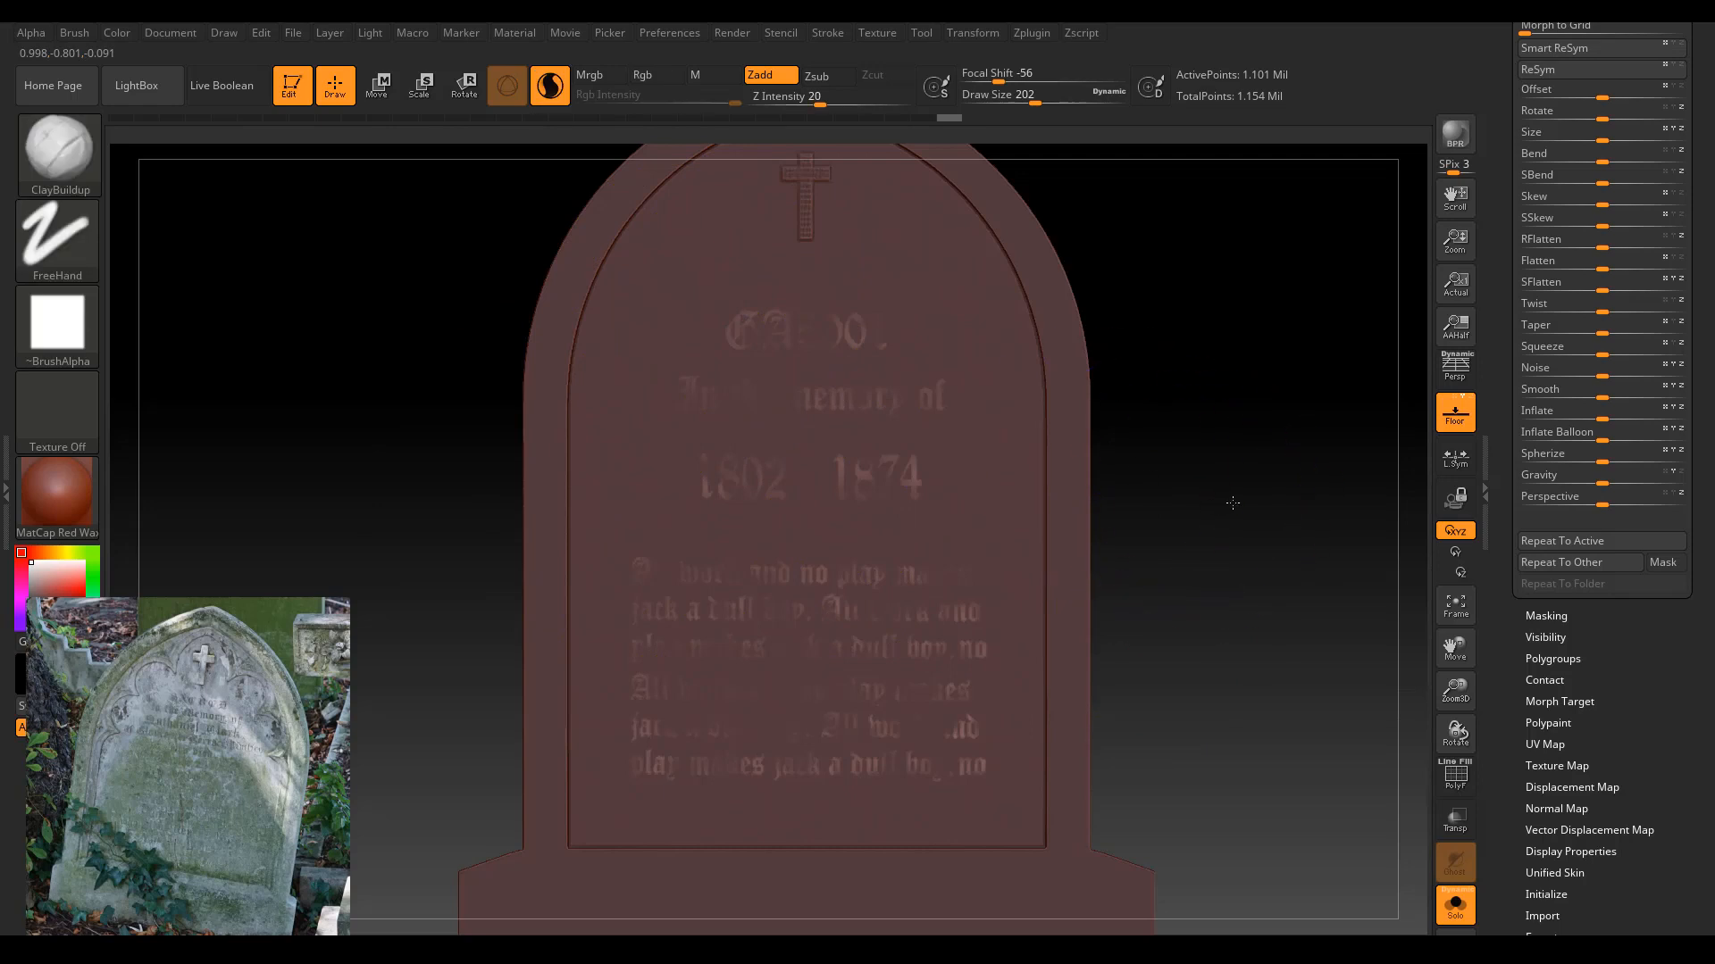
drag(1231, 502, 1201, 578)
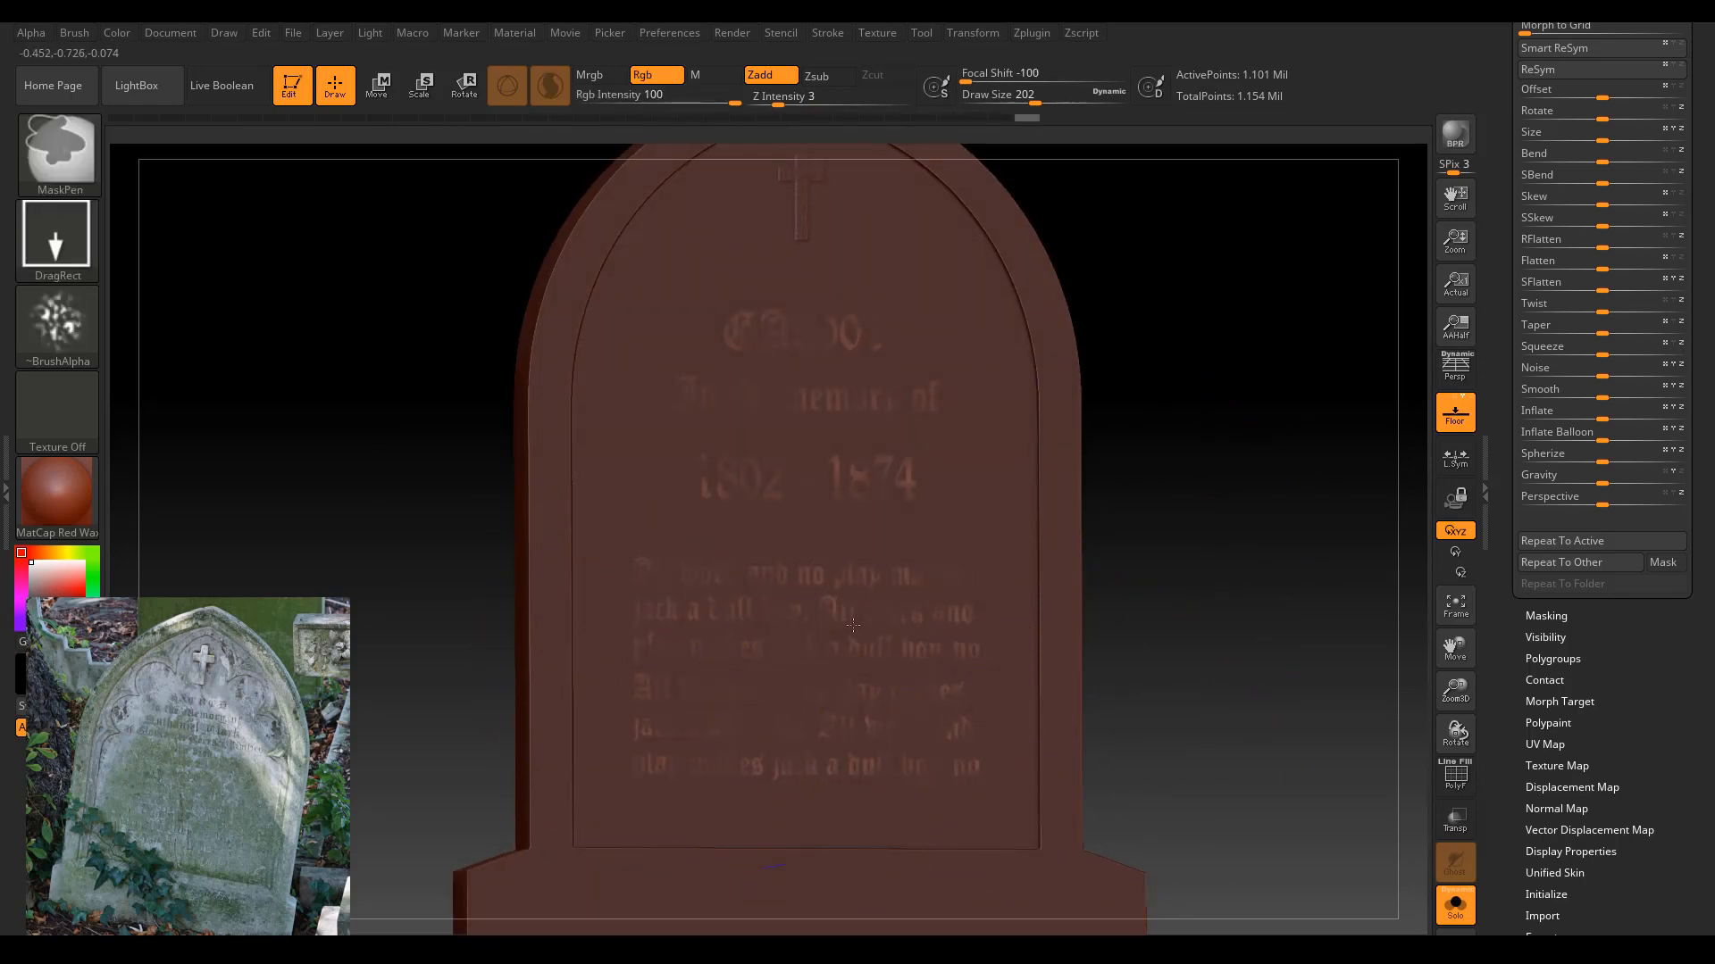
ctrl+drag(1142, 678, 1195, 678)
Try recessing the more heavily worn lettering with a negative Inflate, and clear the mask to judge the whole stone.
drag(1366, 517, 1325, 494)
click(1590, 419)
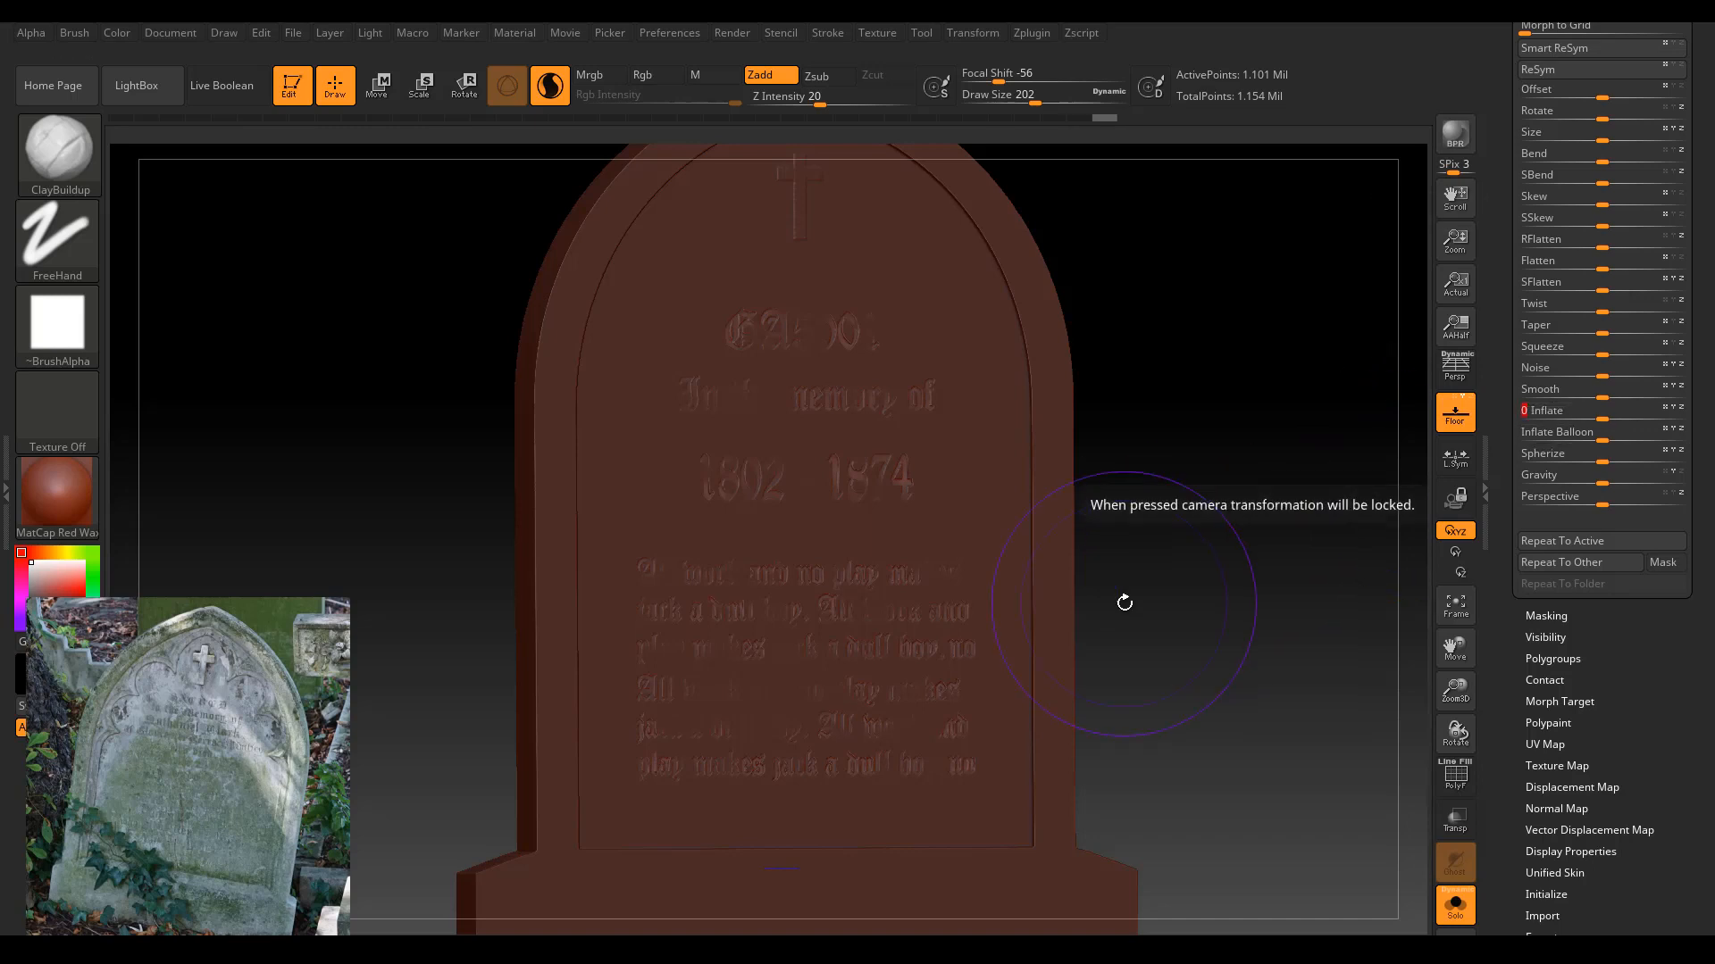
ctrl+drag(1248, 513, 1422, 638)
shift+drag(1314, 592, 1445, 665)
drag(1209, 654, 1152, 650)
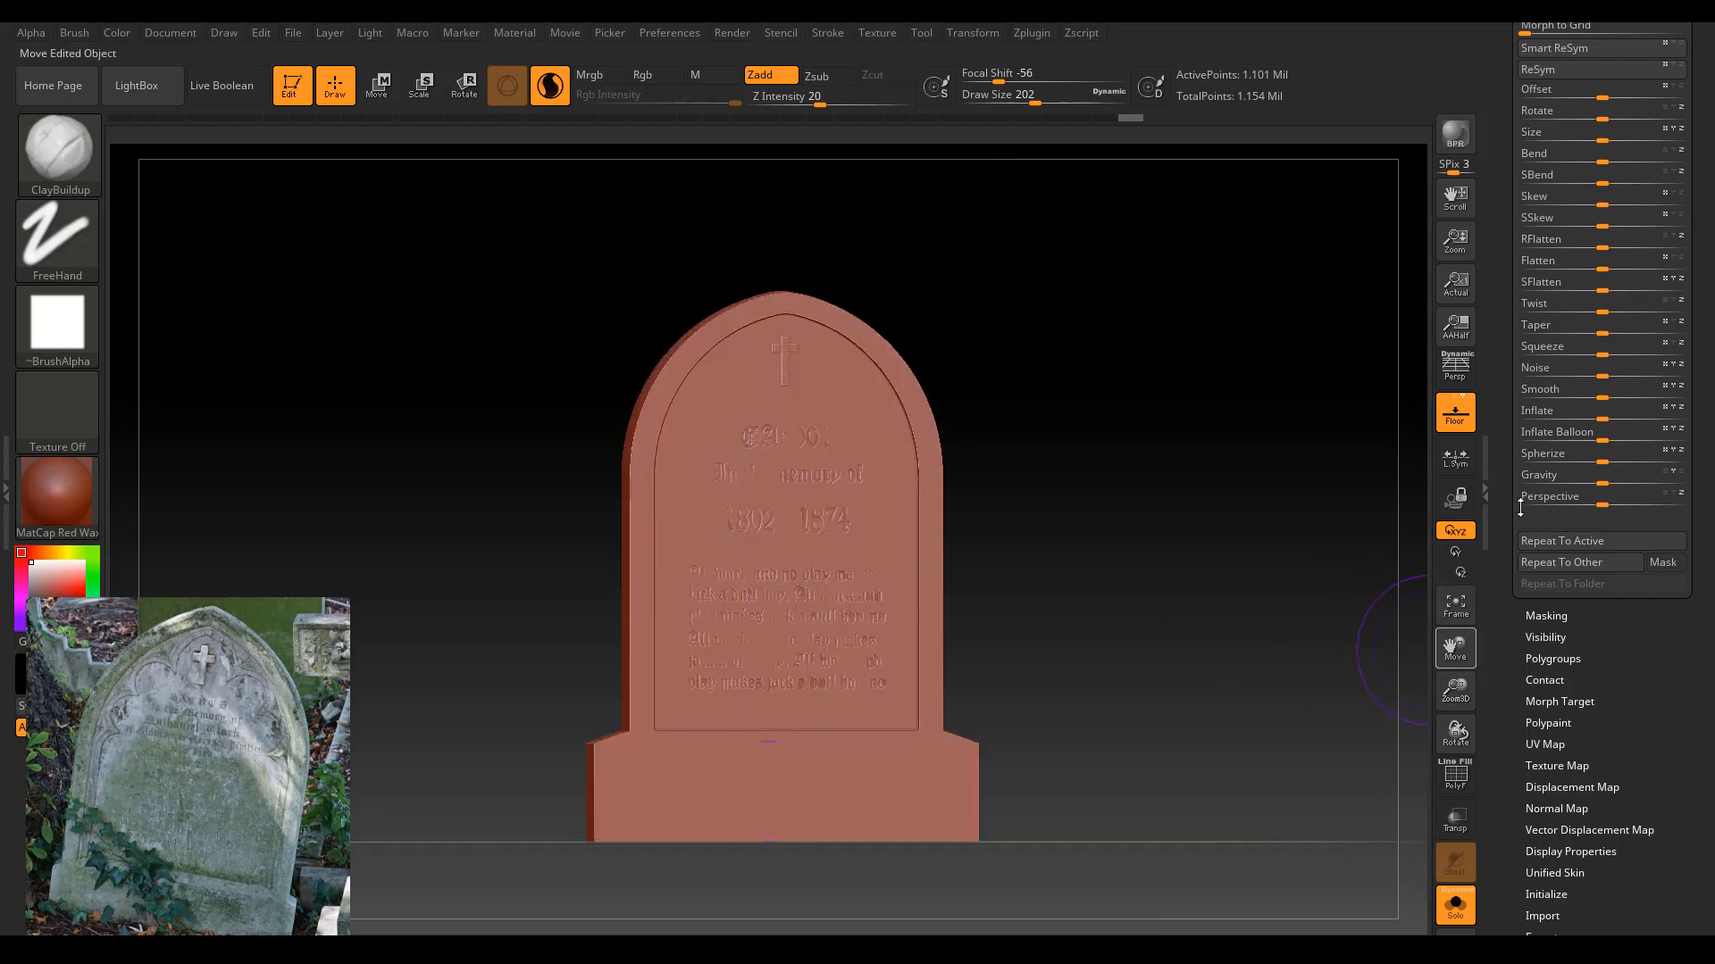
Turn on perspective, inspect the lettering on the whole stone, and undo the carving trial to bring back the mask.
click(1454, 368)
drag(1161, 556, 875, 659)
drag(1230, 605, 1260, 551)
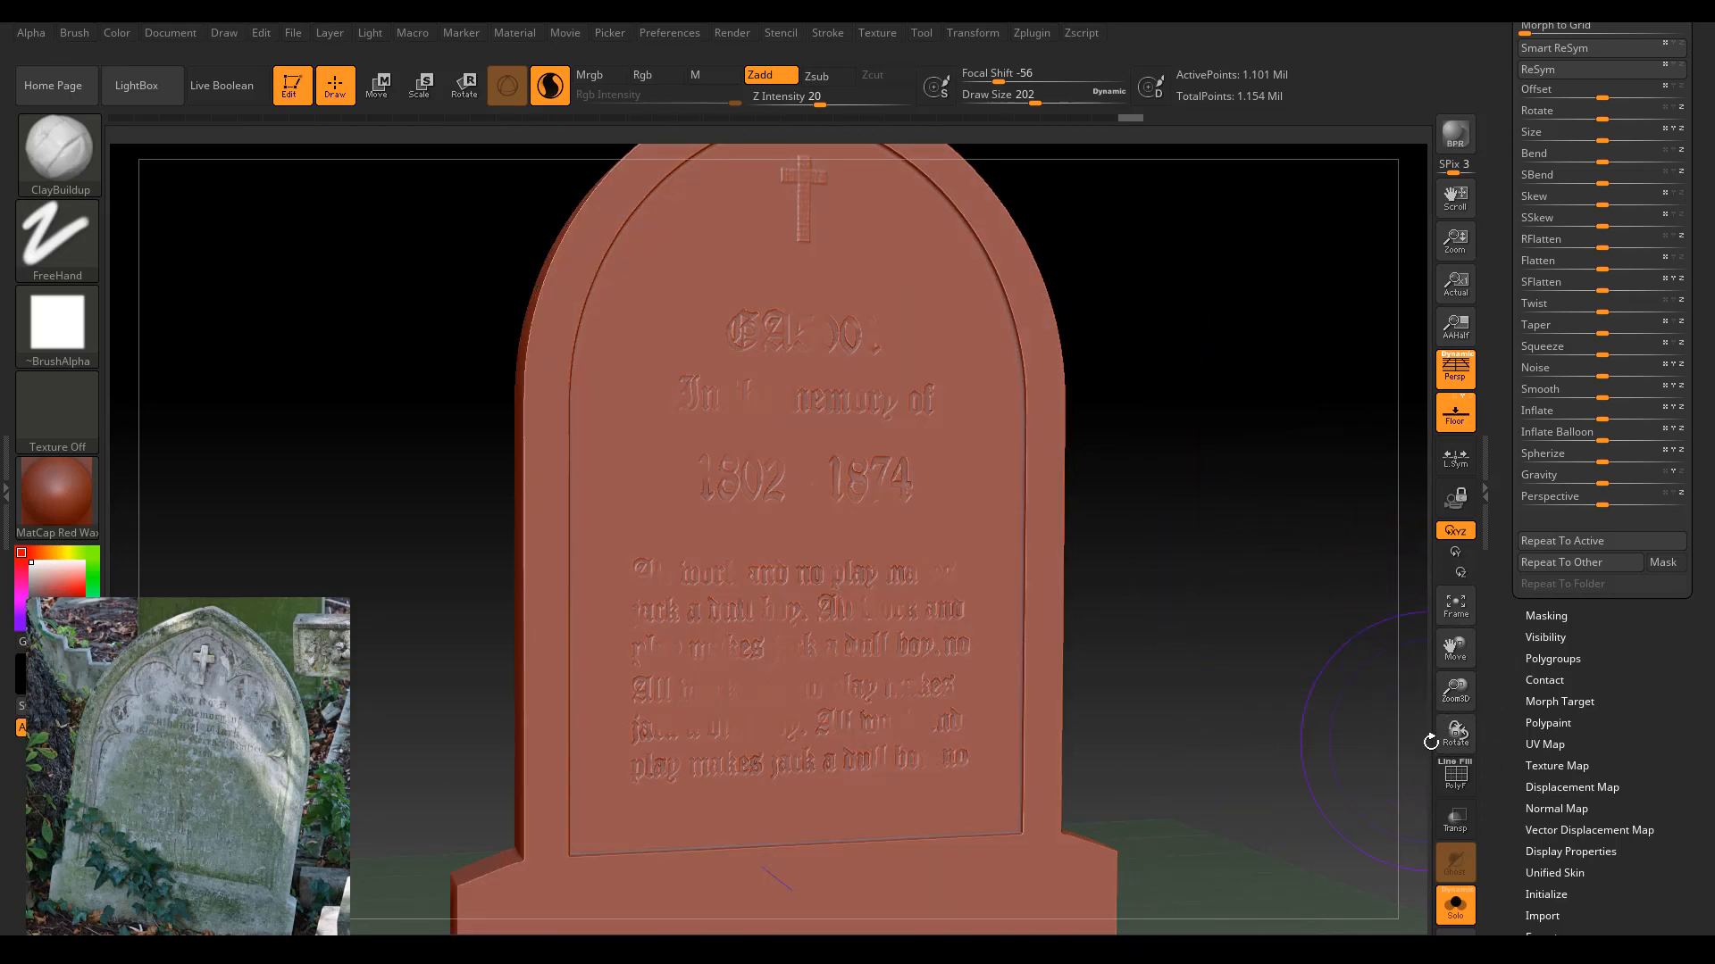
drag(1449, 676, 1286, 665)
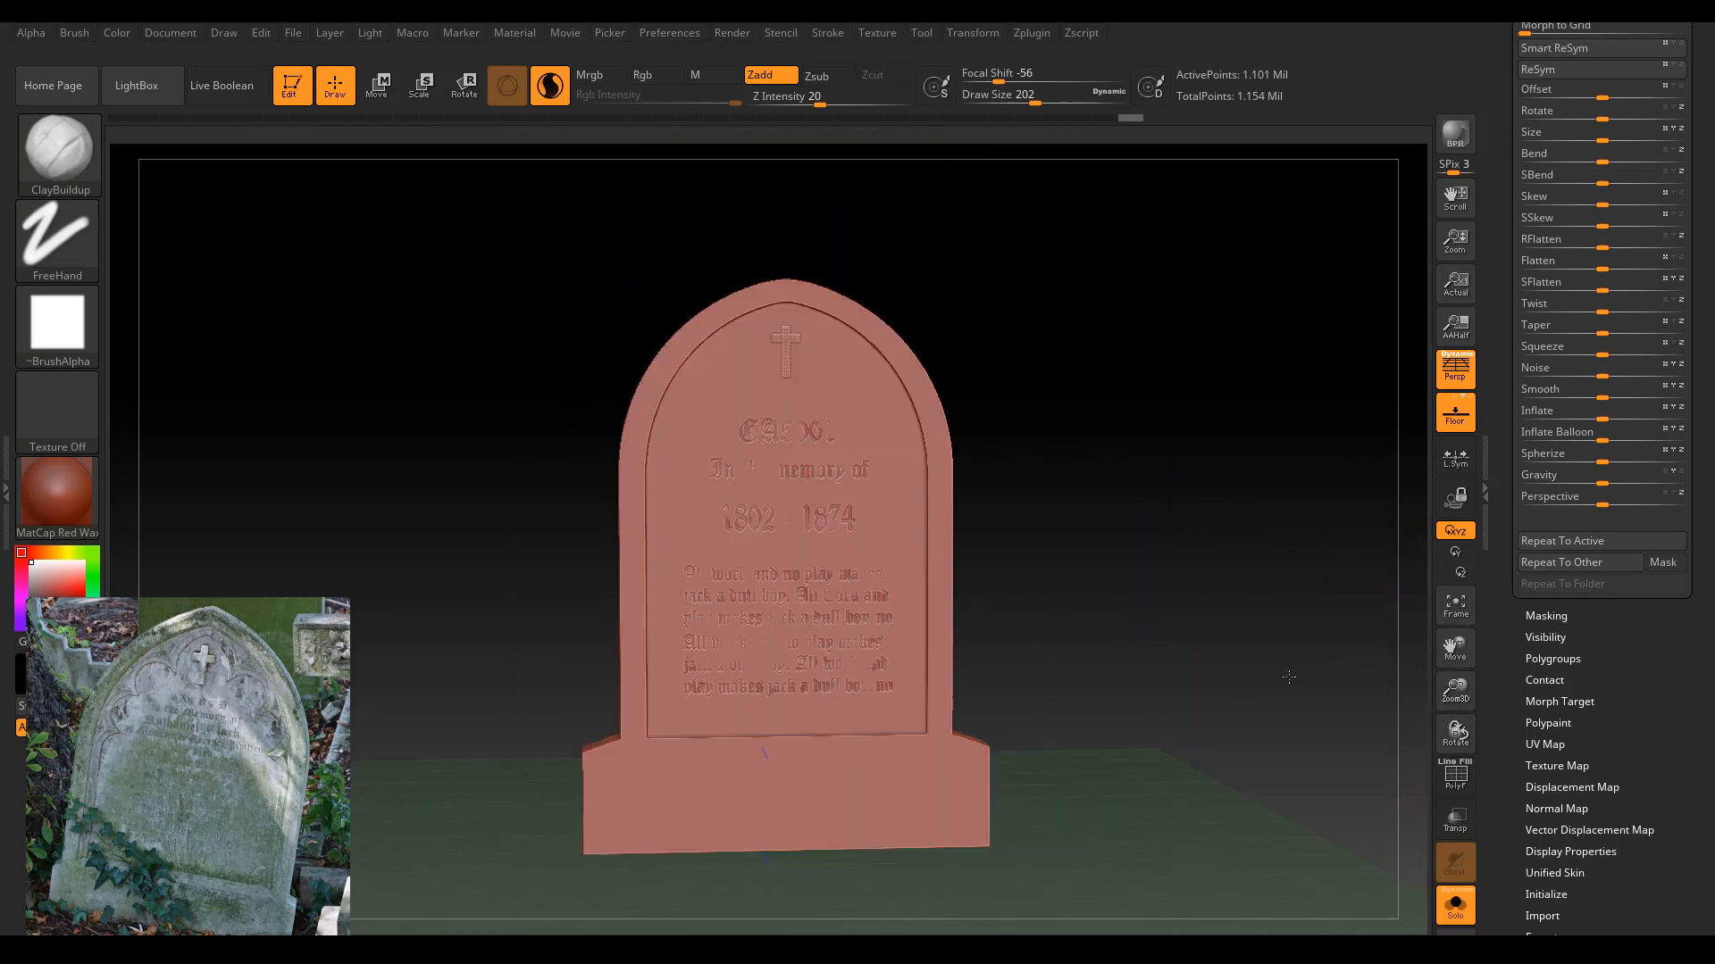
ctrl+click(1245, 693)
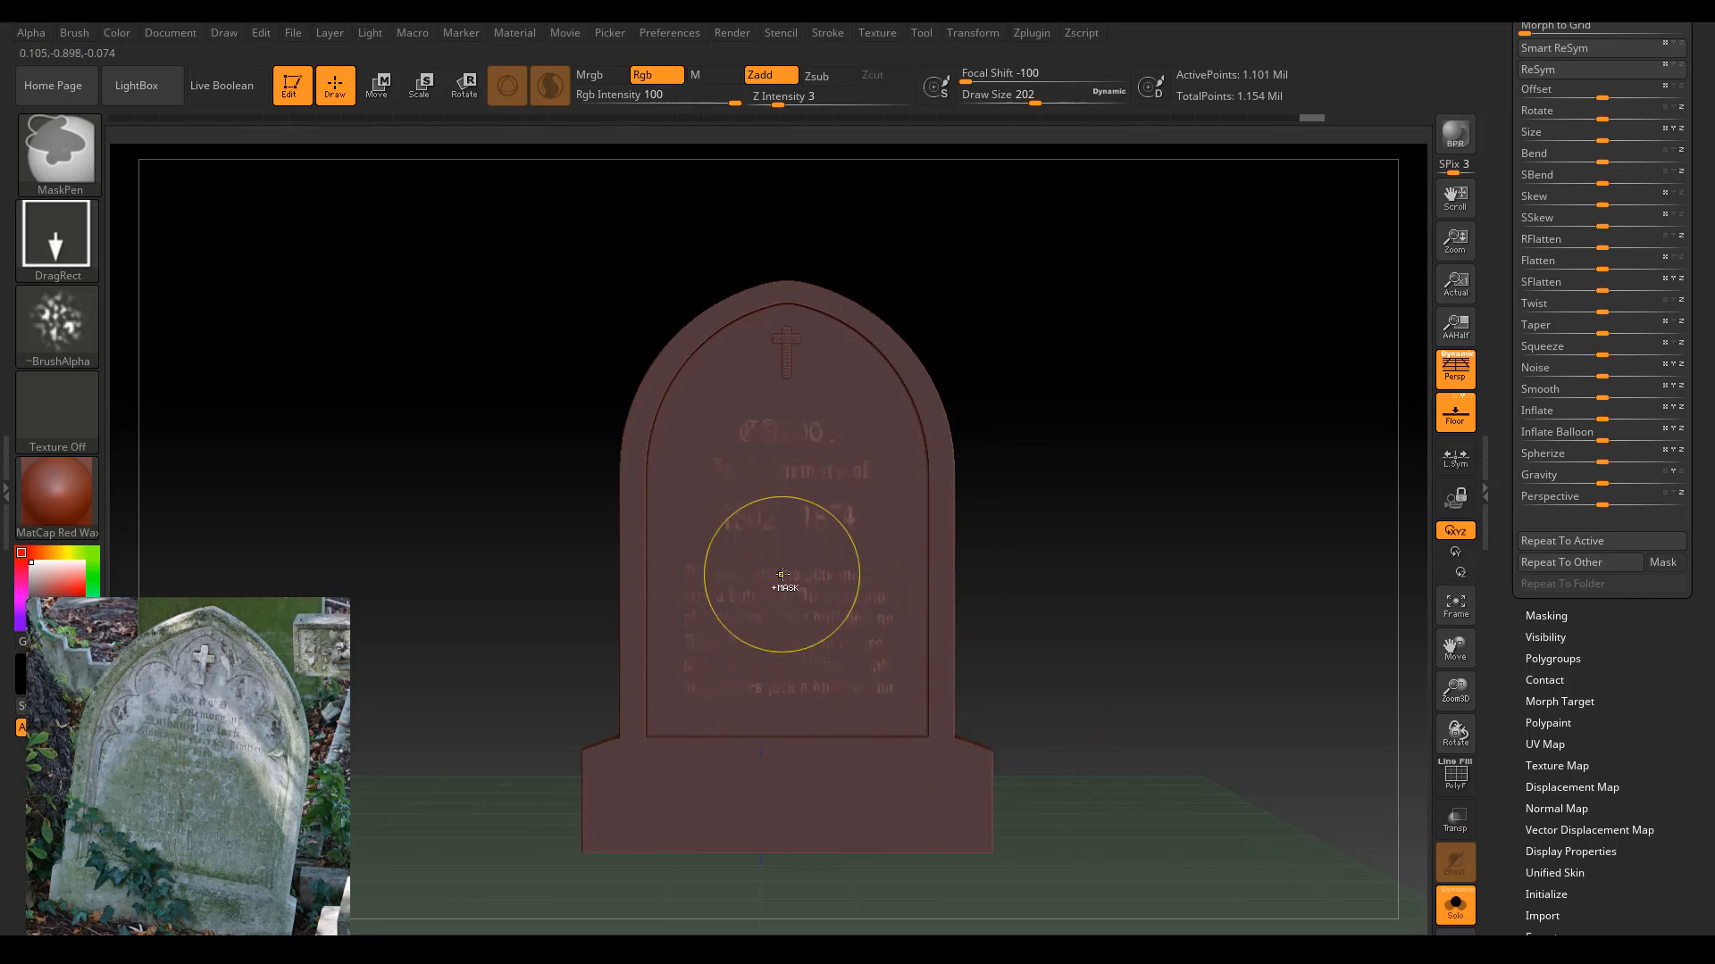
Stamp another speckled mask patch over the inscription and carve the unmasked letters with an Inflate of -9, clearing the mask.
ctrl+drag(685, 560, 834, 420)
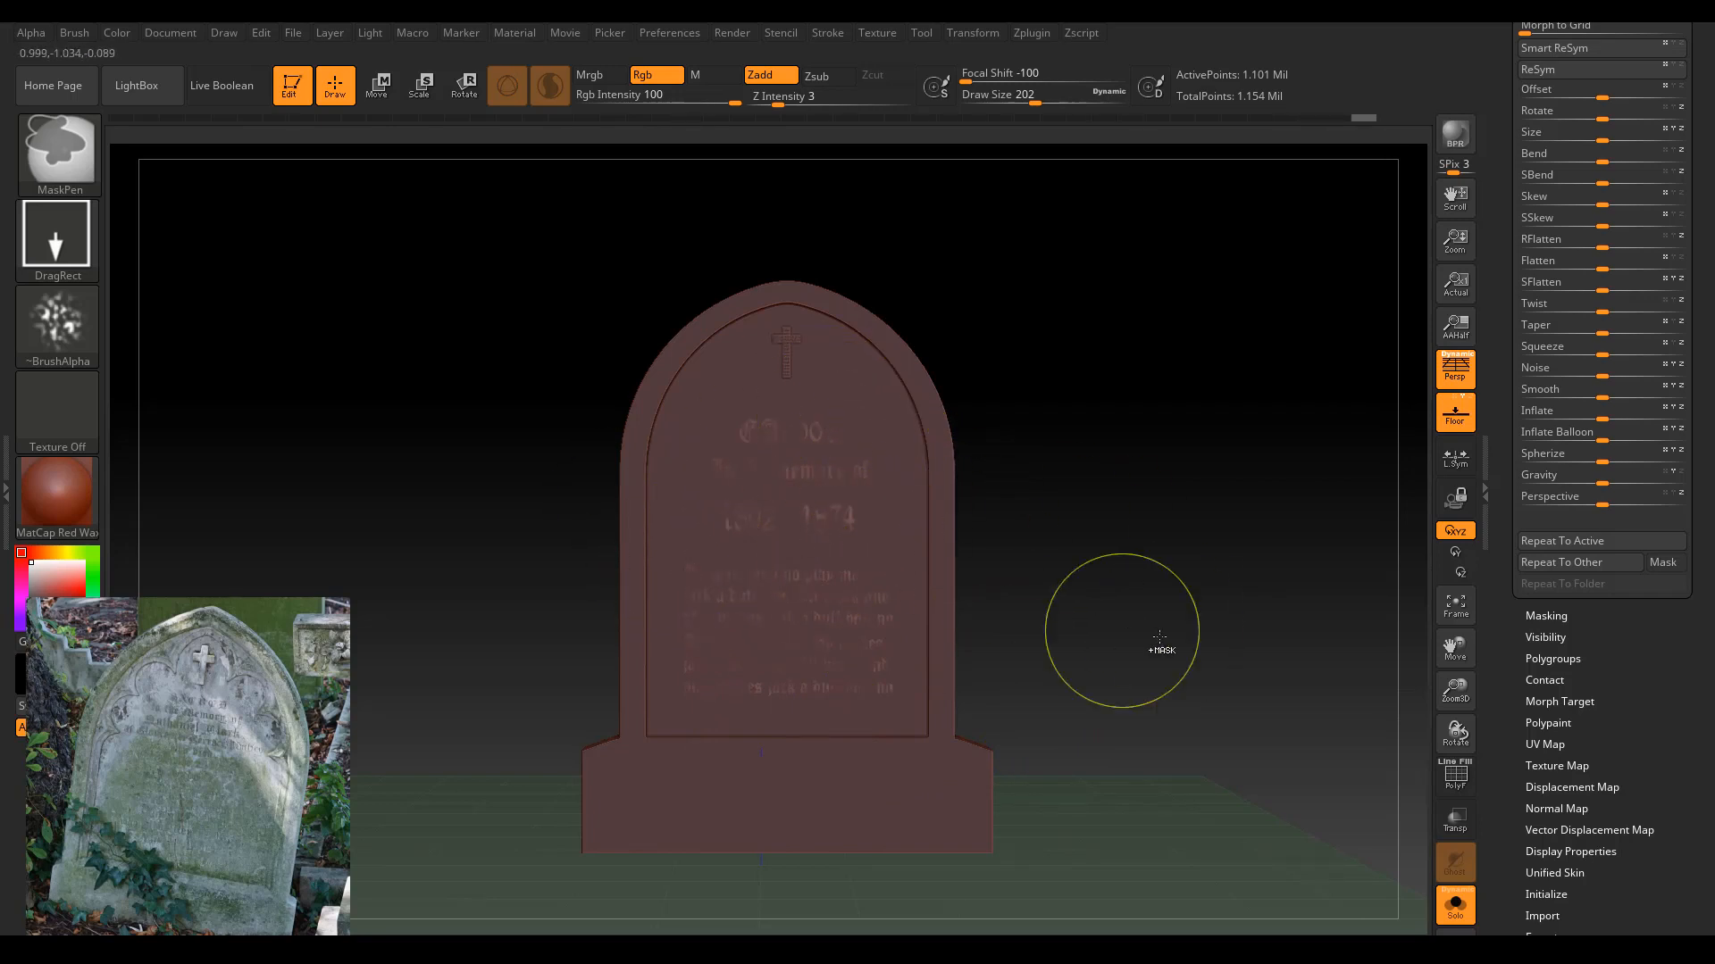
drag(1292, 513, 1393, 508)
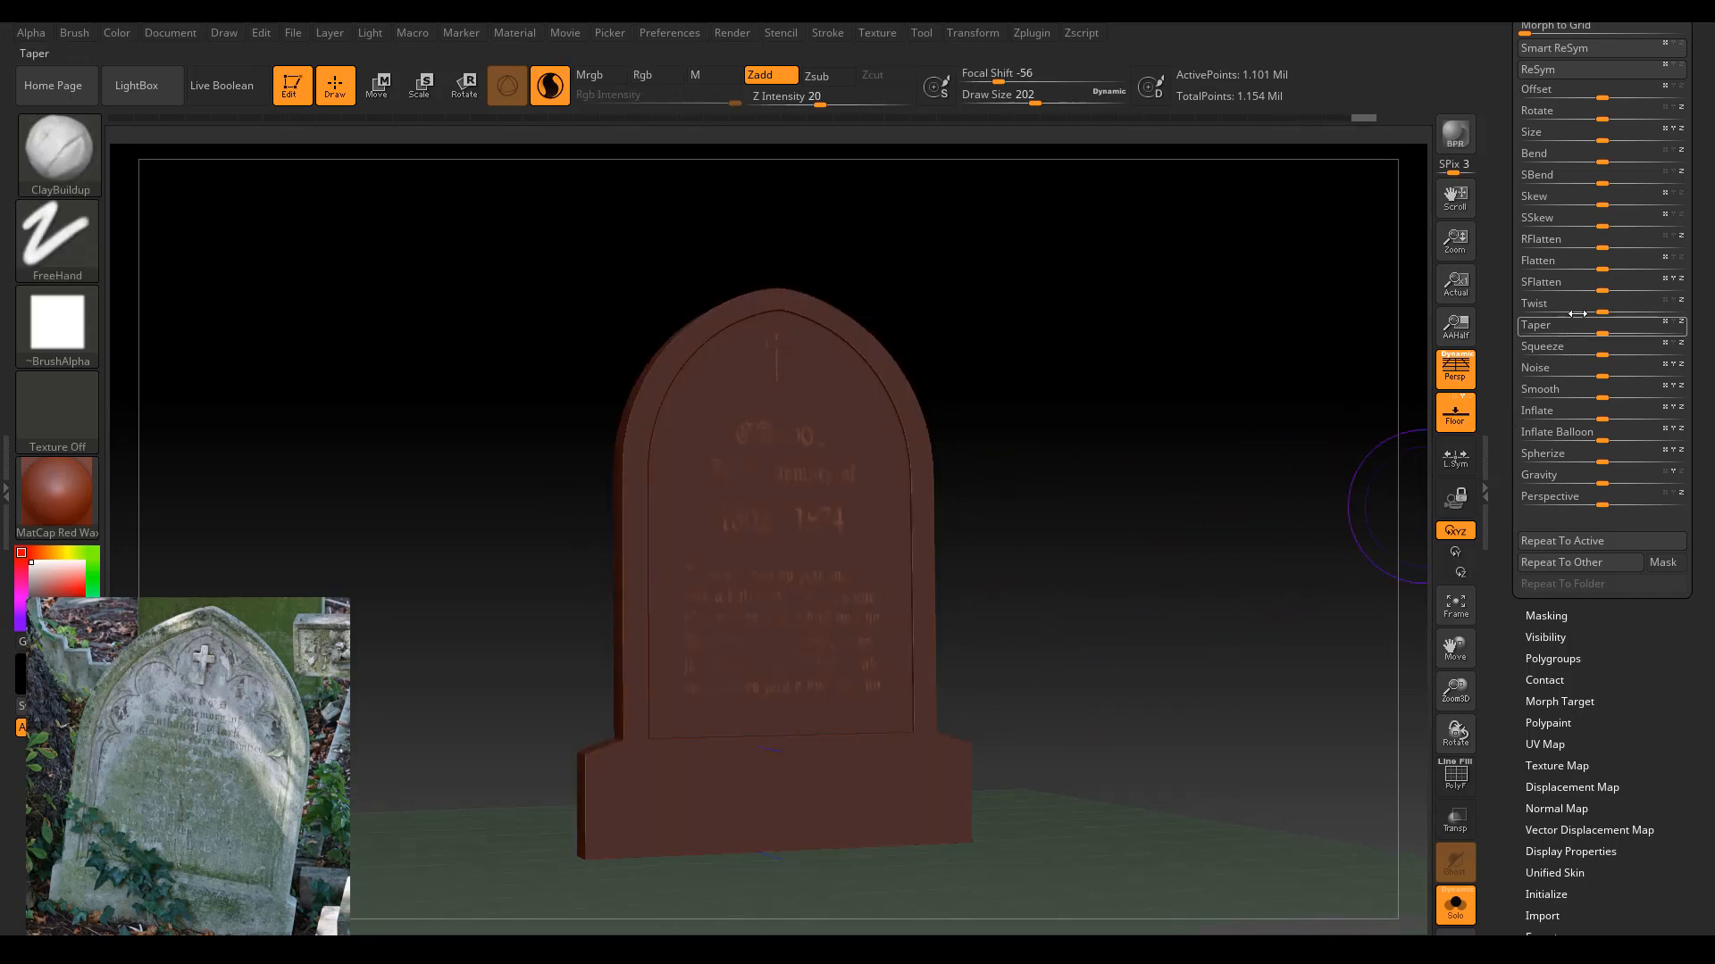
click(1602, 414)
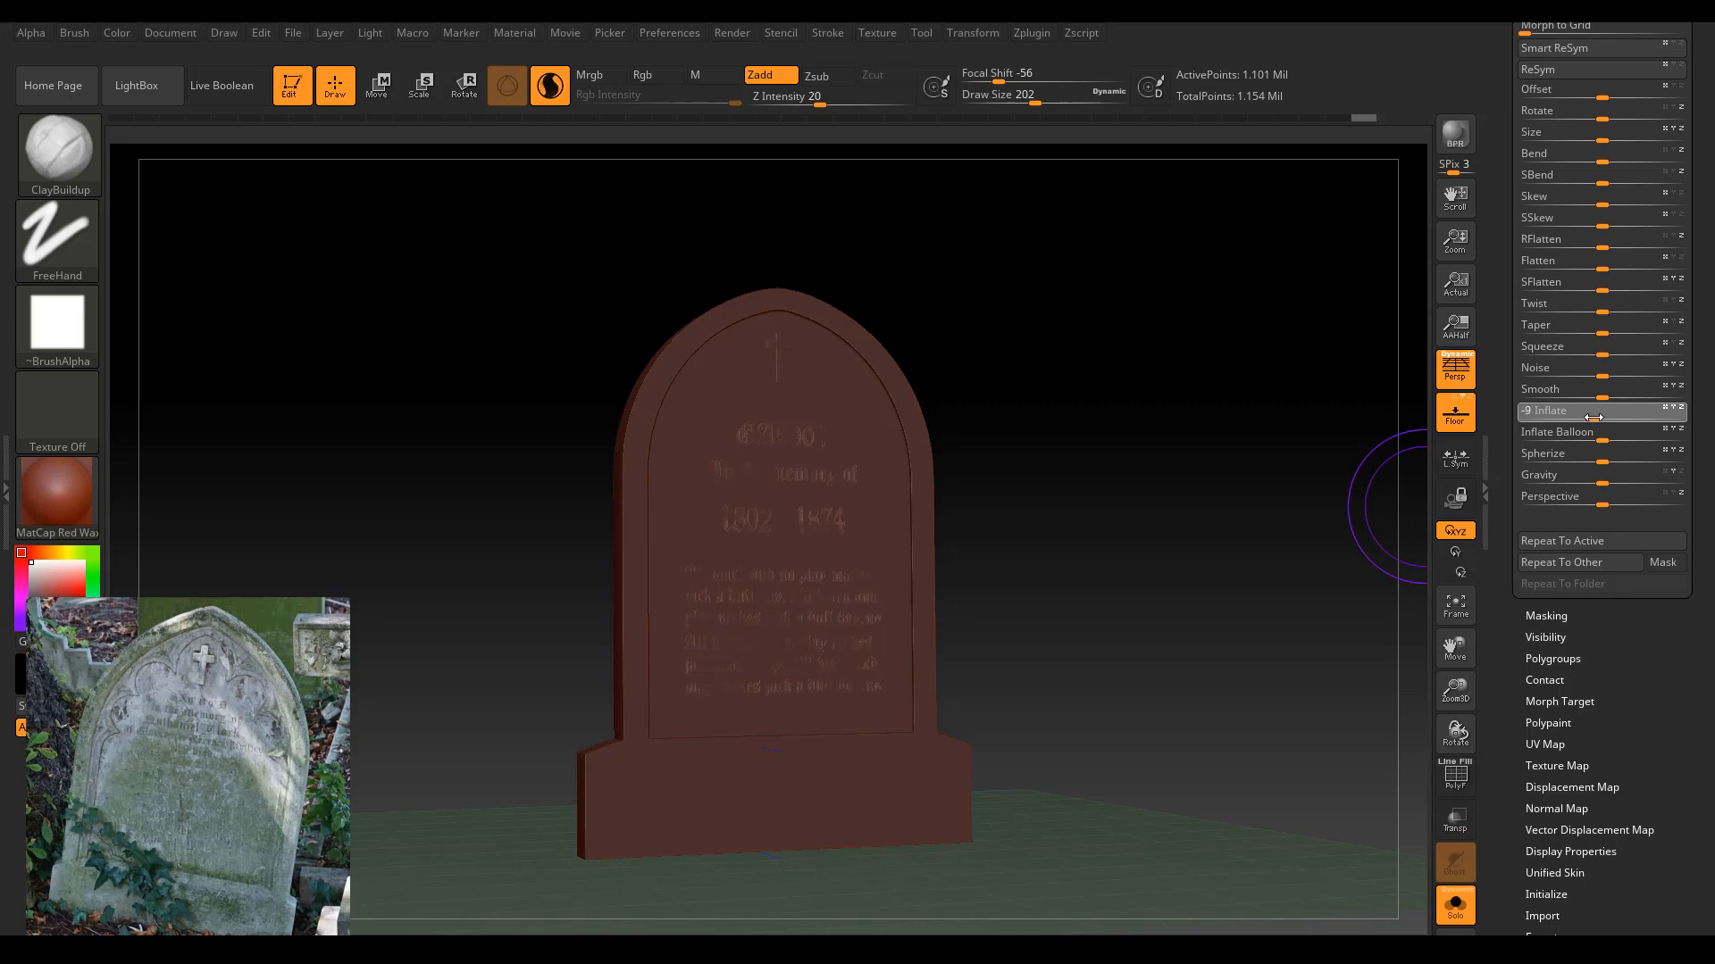
drag(1114, 620, 1186, 659)
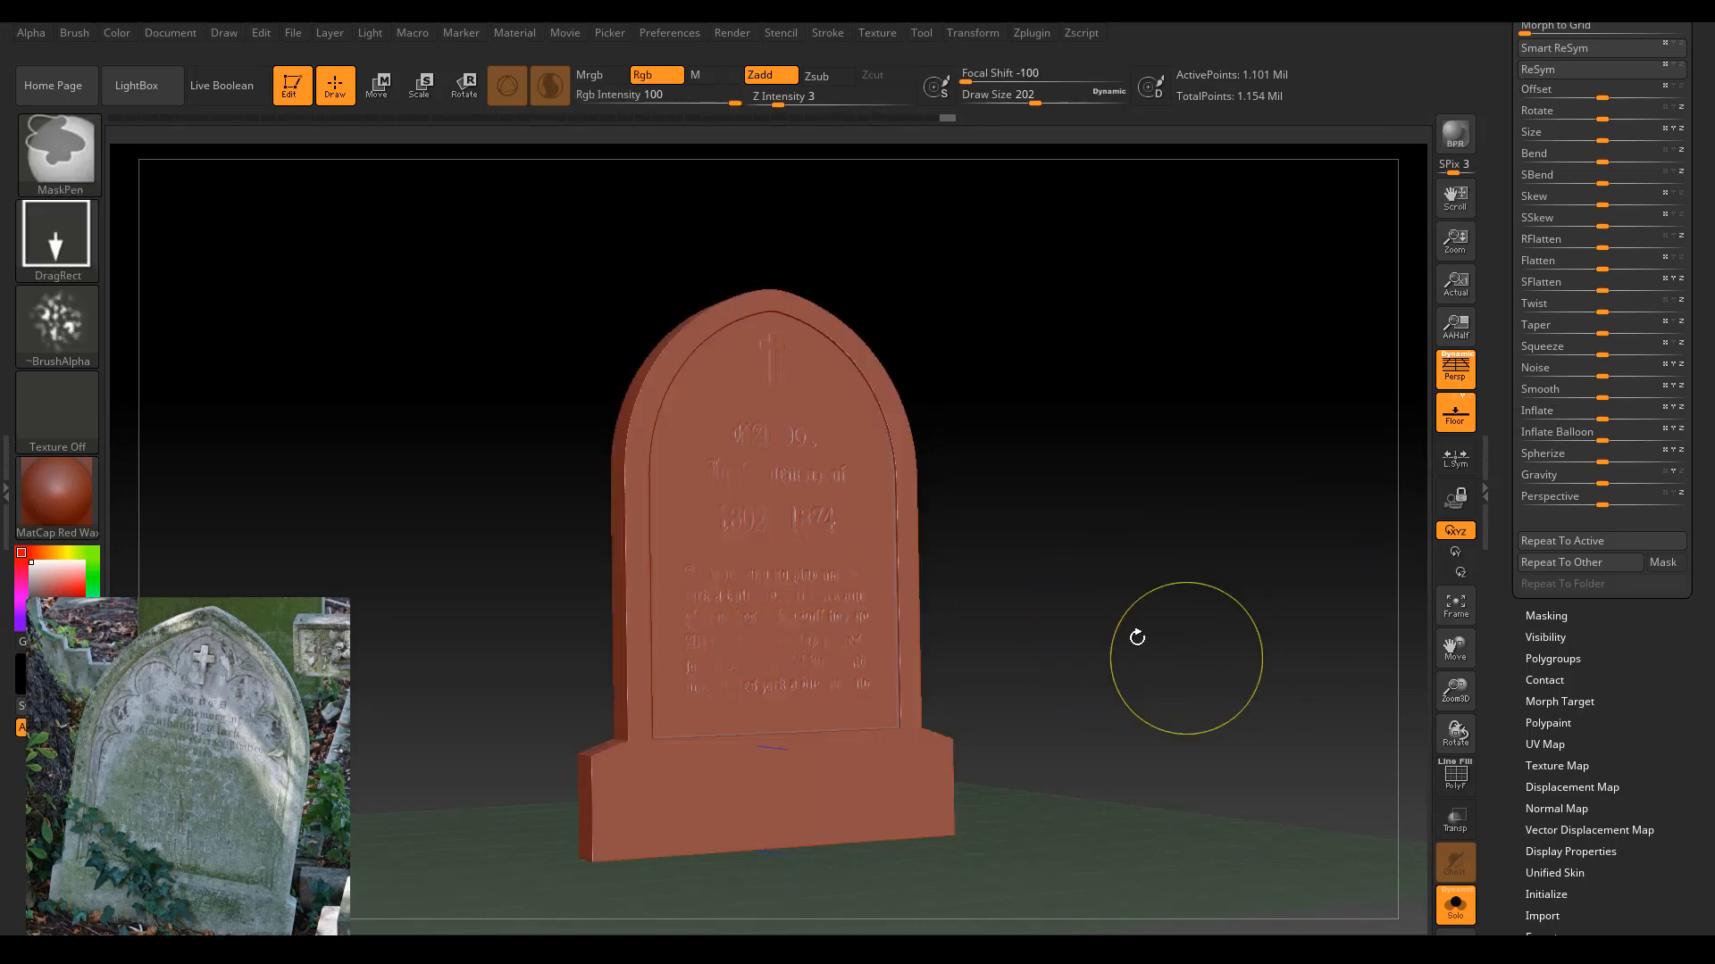
Display the polyframe and isolate the cross polygroup above the inscription.
mouse_move(1135, 550)
mouse_down()
mouse_move(1106, 544)
mouse_move(1043, 719)
mouse_move(1078, 684)
mouse_move(1039, 549)
mouse_up()
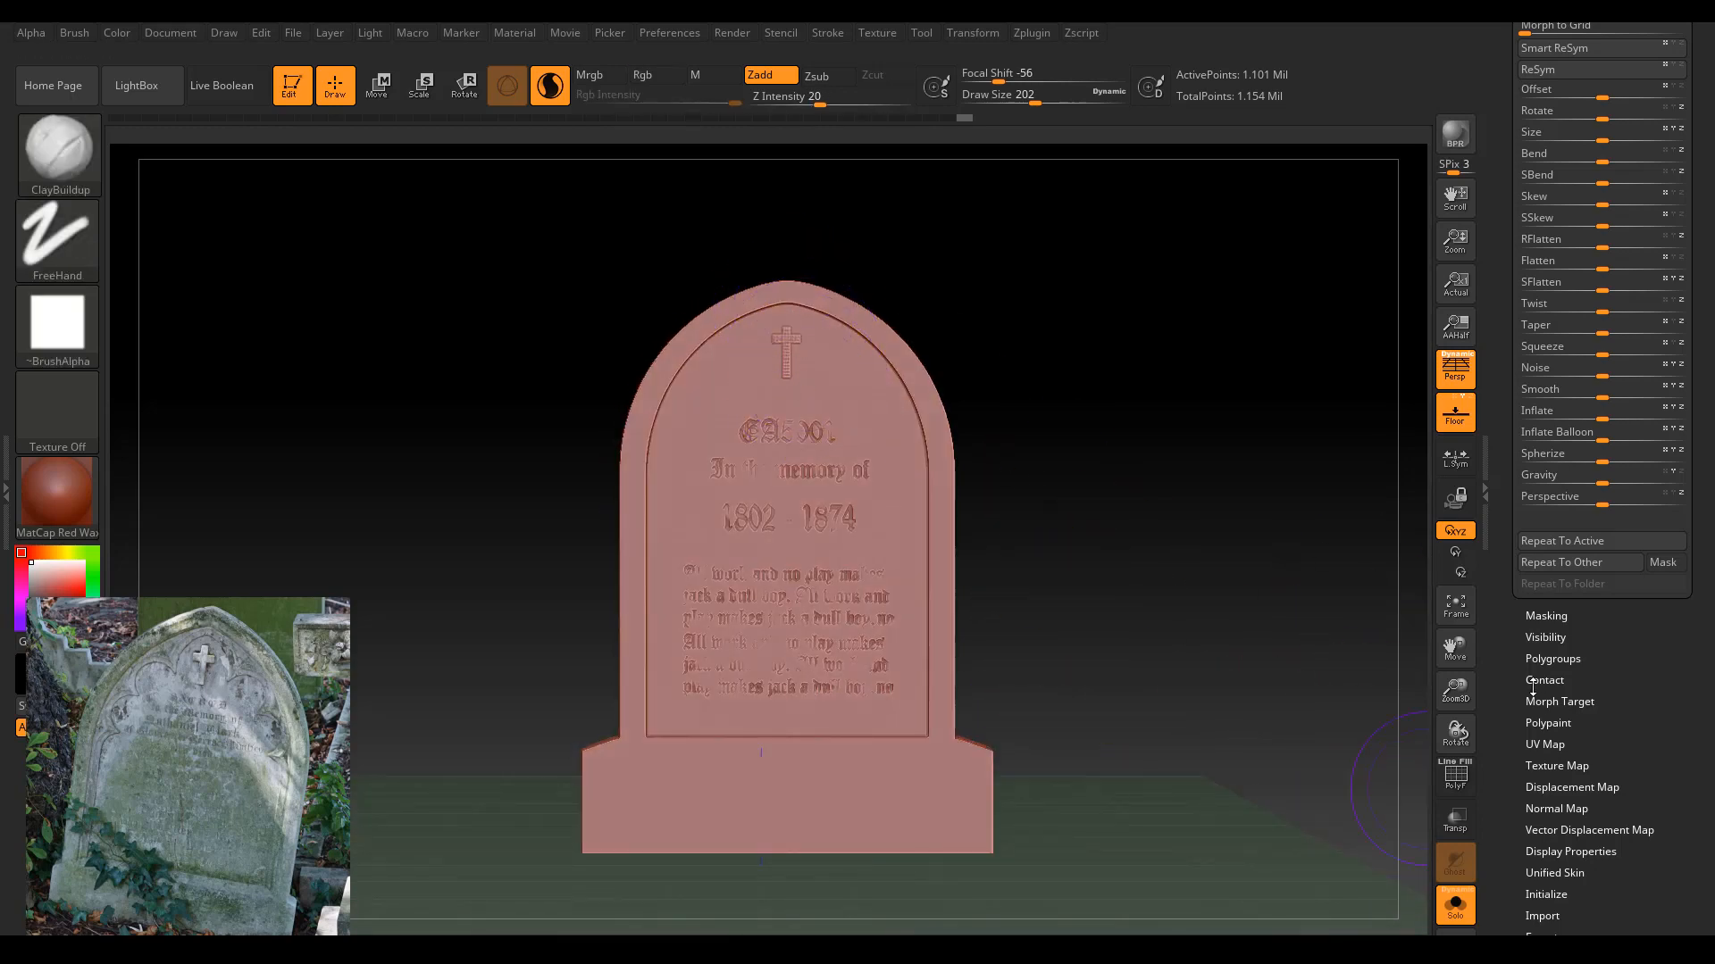
drag(1456, 690, 1470, 786)
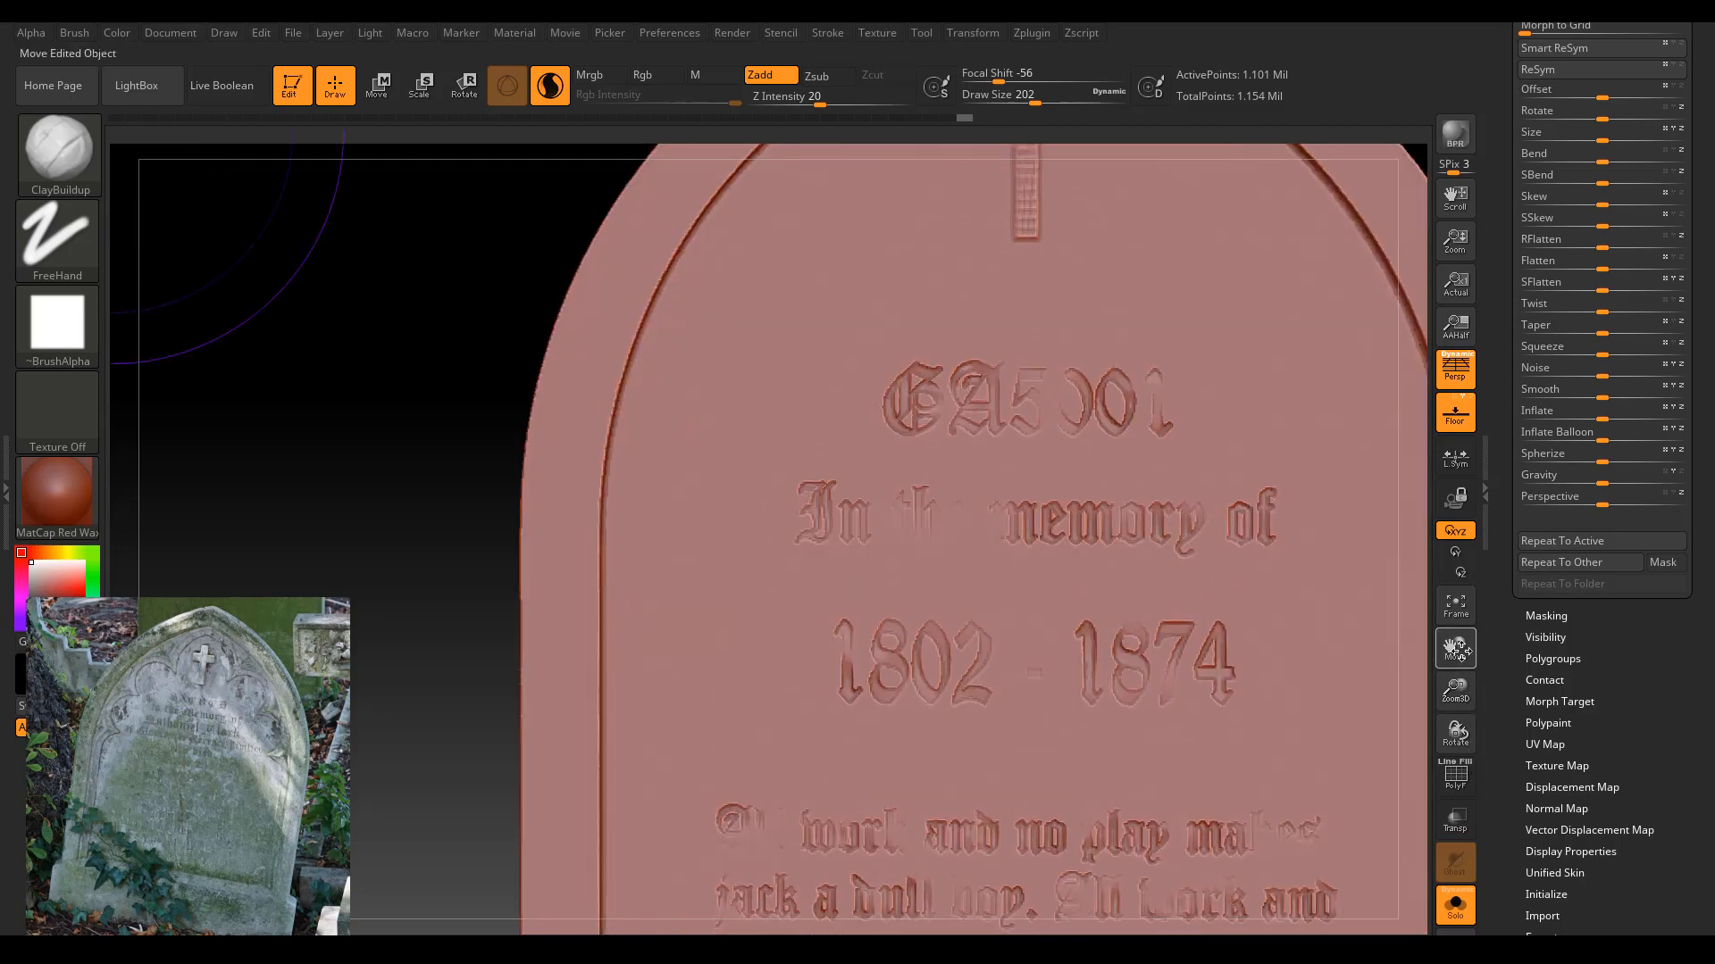
mouse_move(1455, 649)
mouse_down()
mouse_move(1366, 819)
mouse_move(1268, 928)
mouse_up()
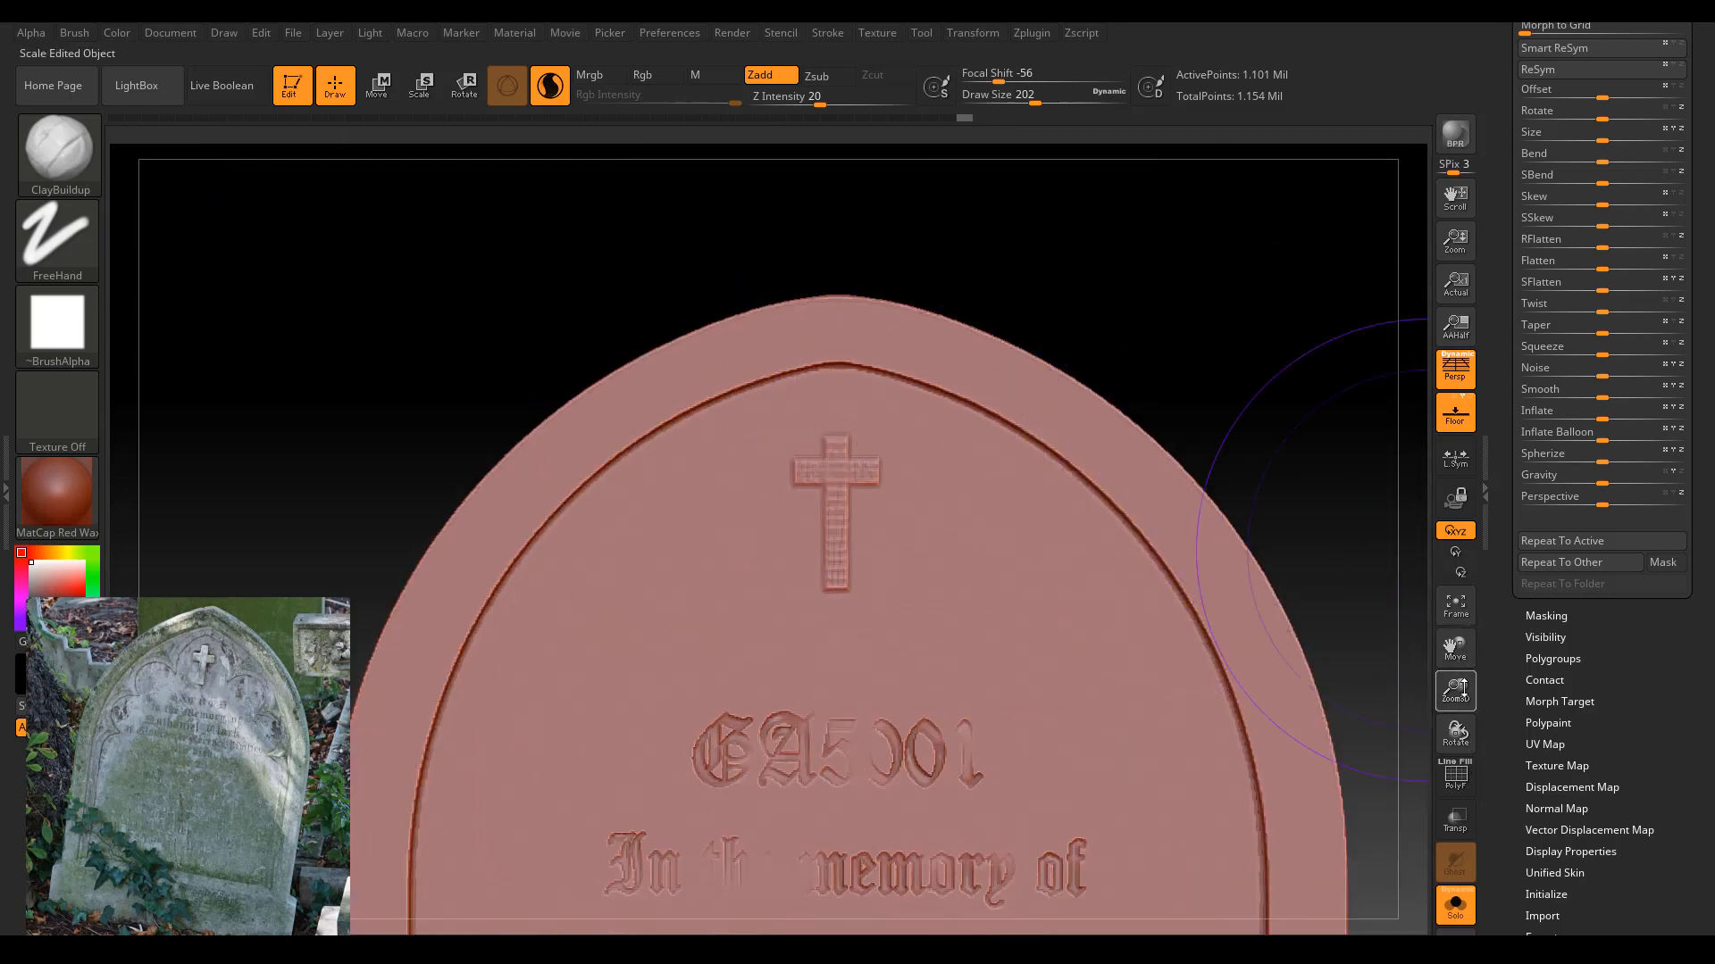
mouse_move(1463, 690)
mouse_down()
mouse_move(1469, 746)
mouse_move(1471, 719)
mouse_up()
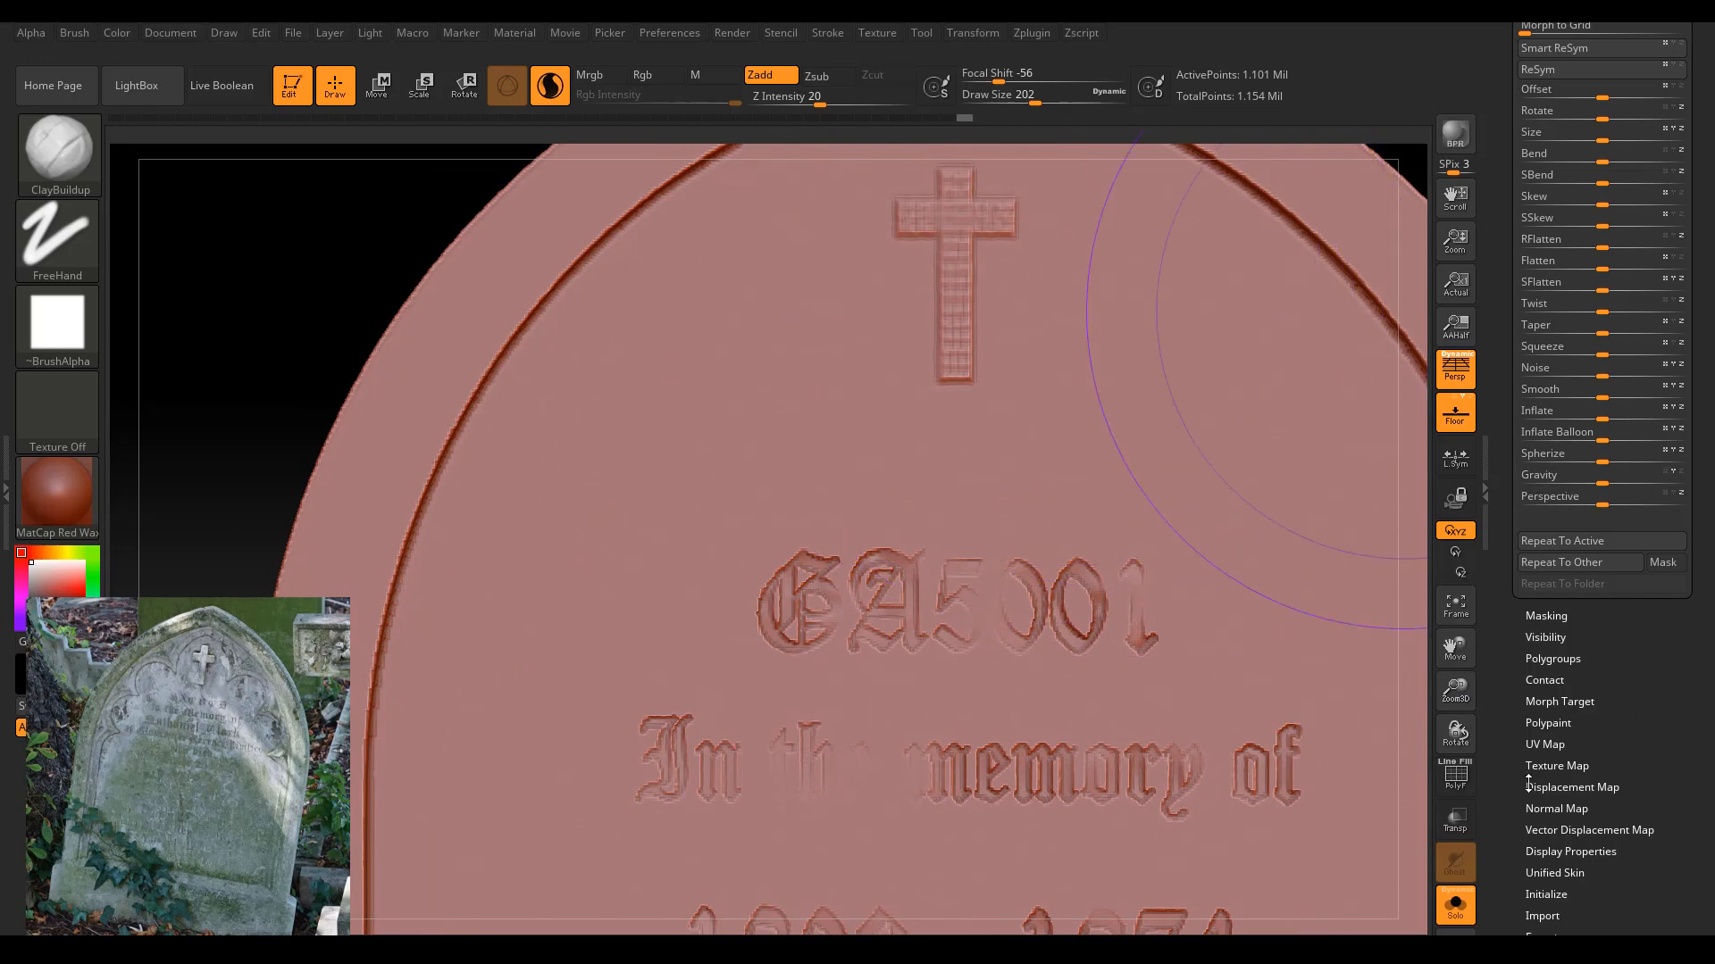
key(shift+f)
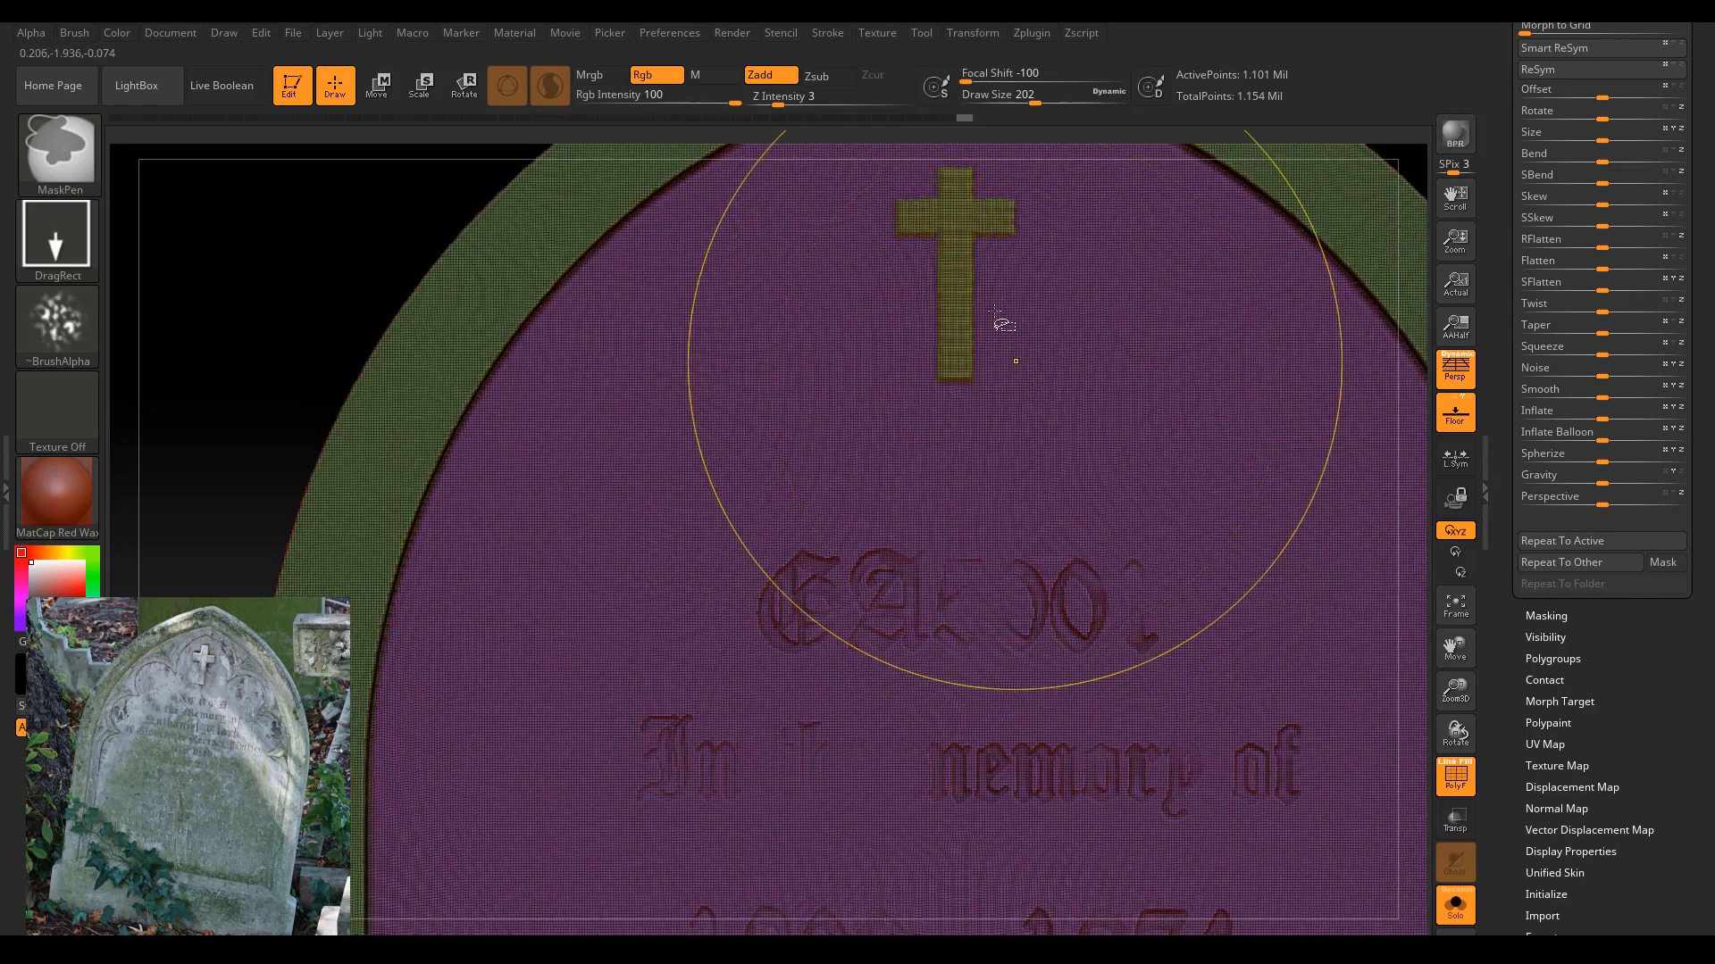
ctrl+shift+click(958, 295)
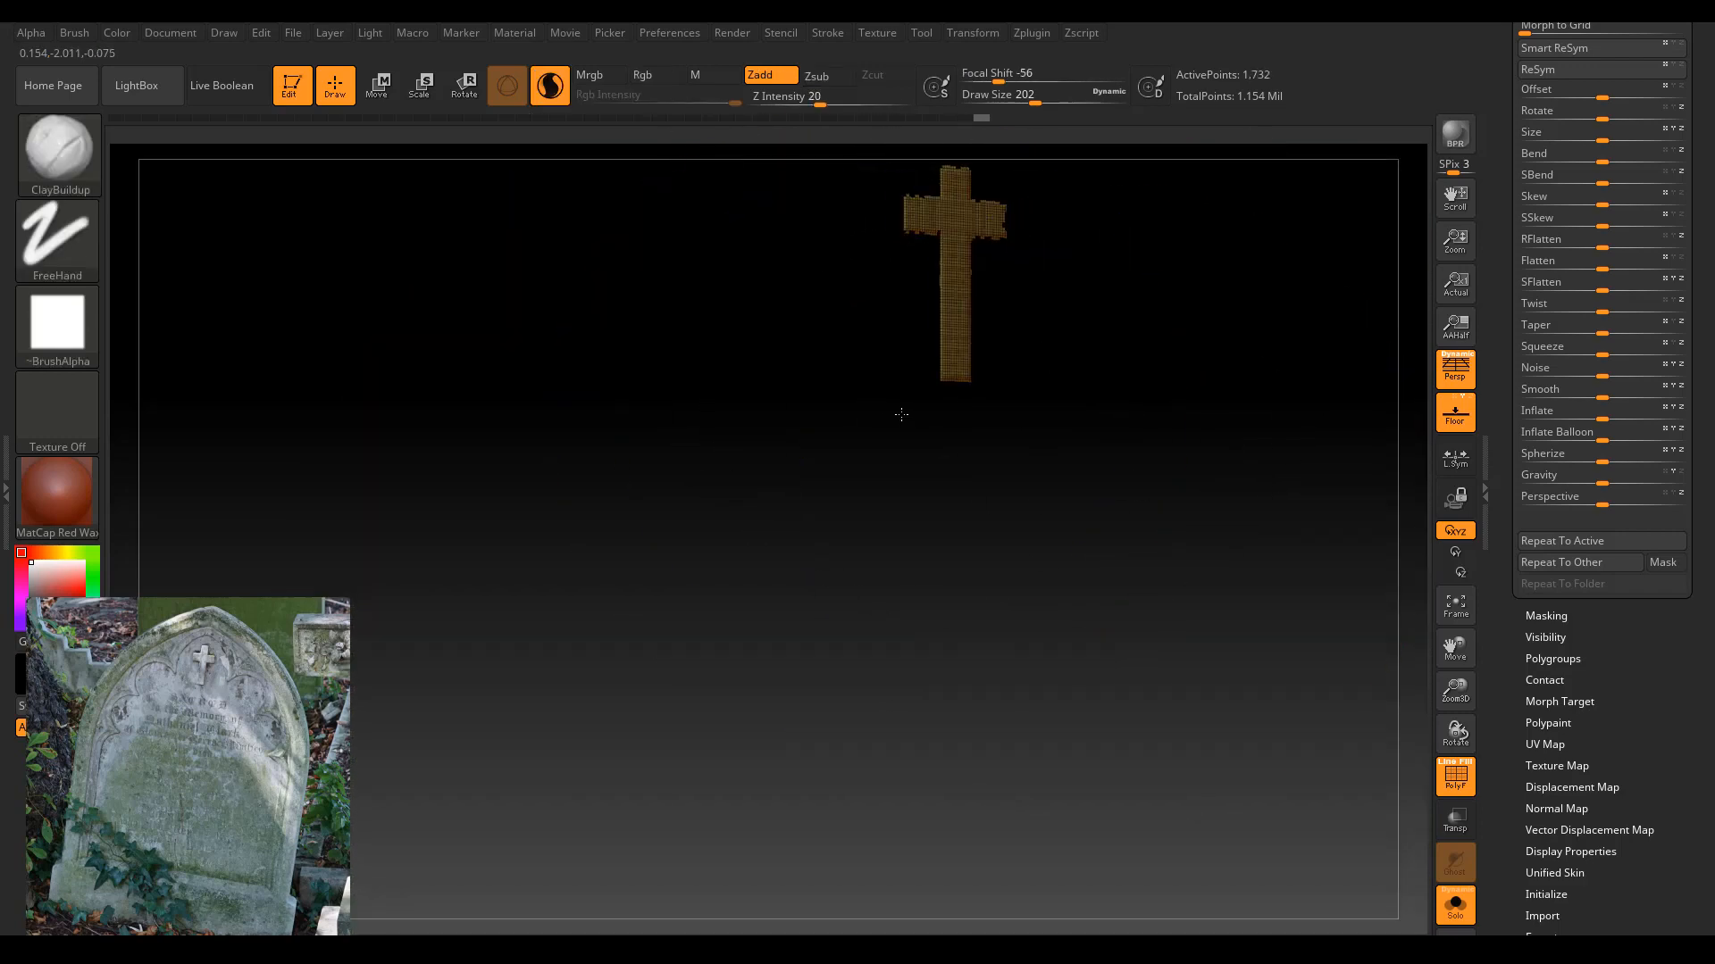
Move the isolated cross outward from the front face by about 0.0154 with the gizmo, and unhide the rest of the stone.
click(377, 85)
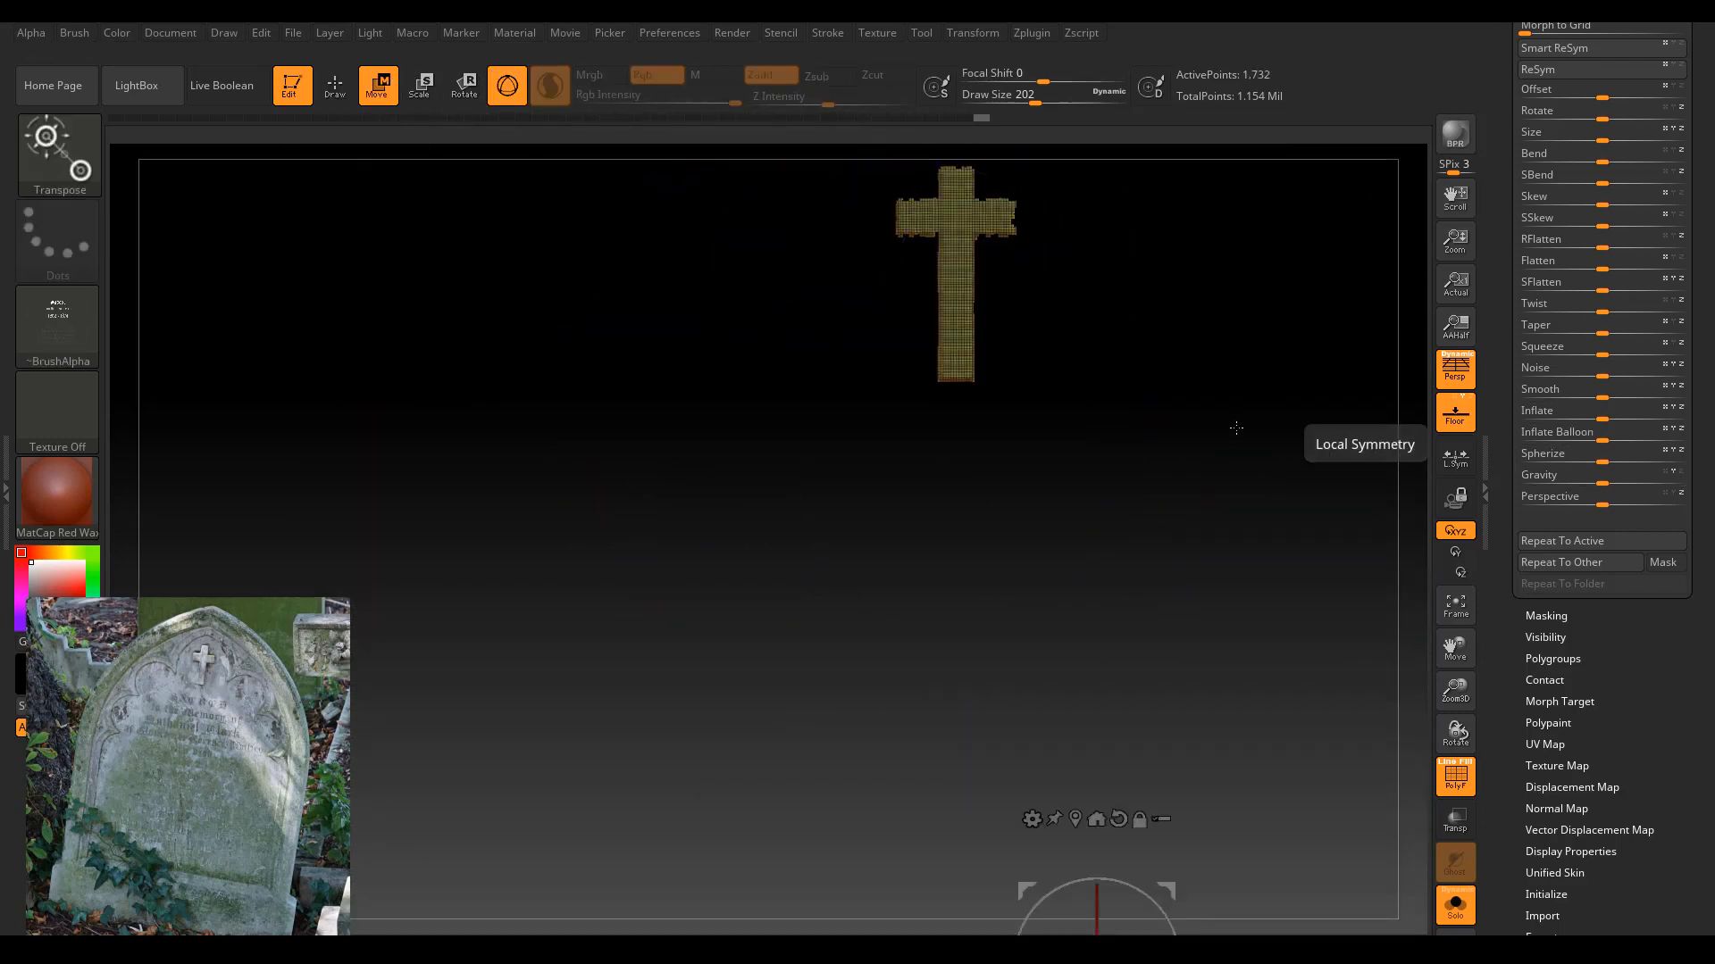
click(958, 223)
shift+drag(898, 462, 1044, 464)
drag(1087, 230, 1094, 226)
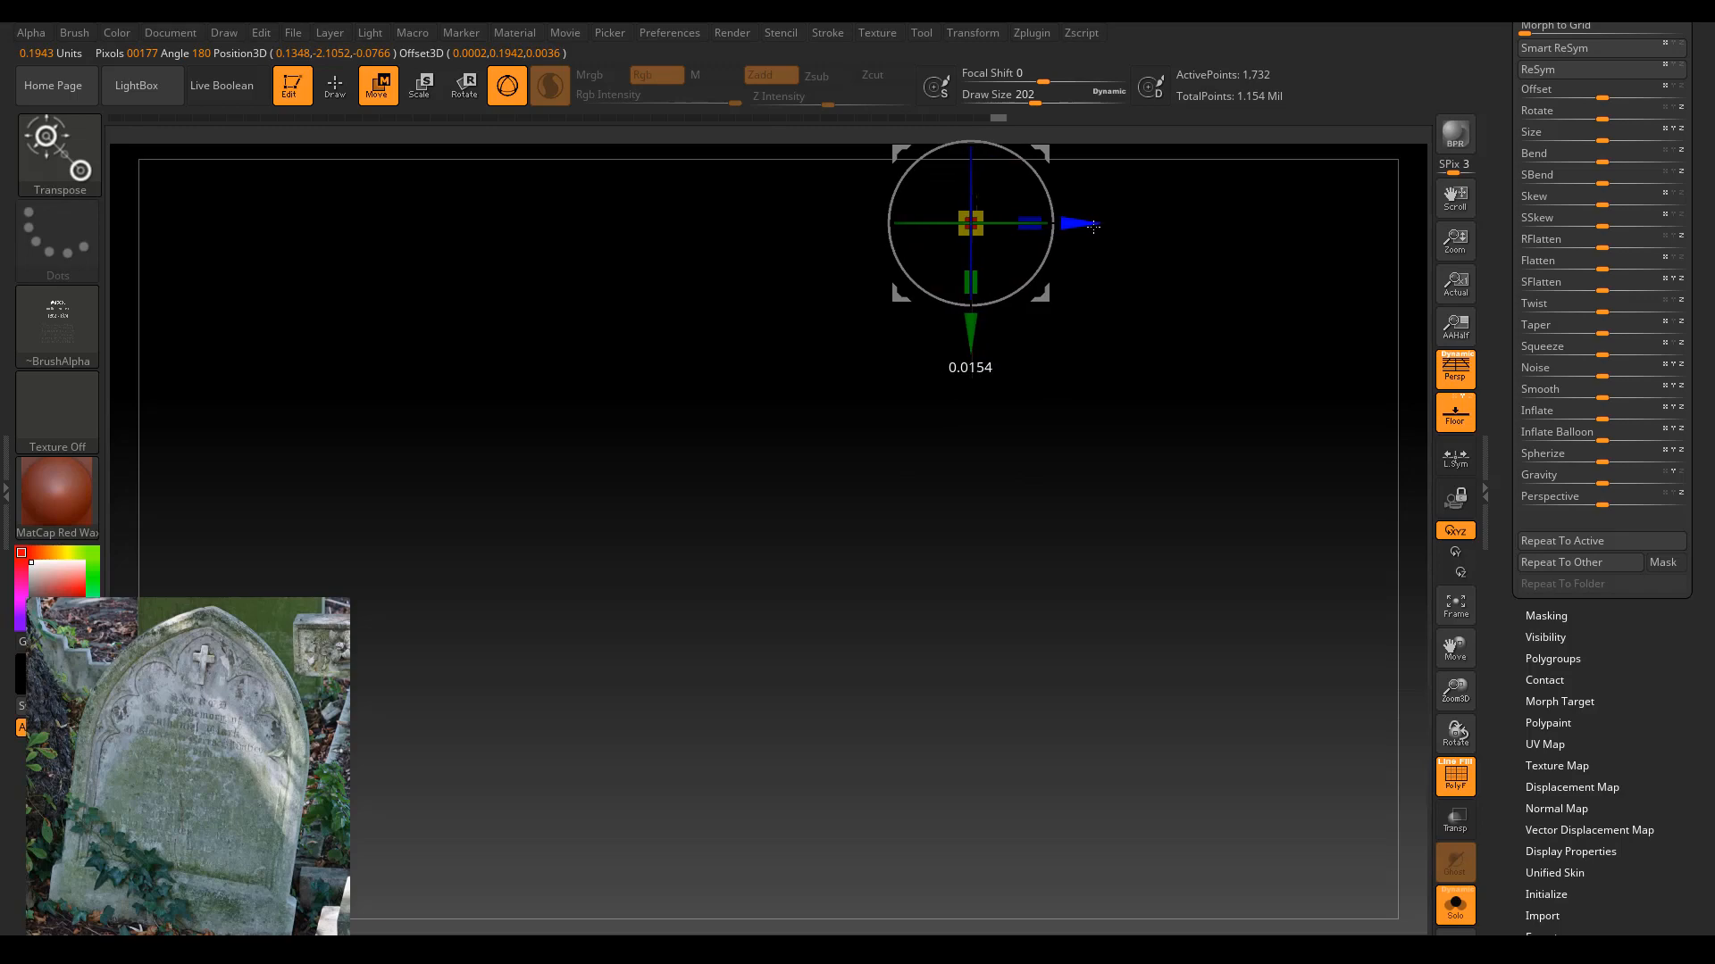
shift+drag(1152, 332, 1125, 329)
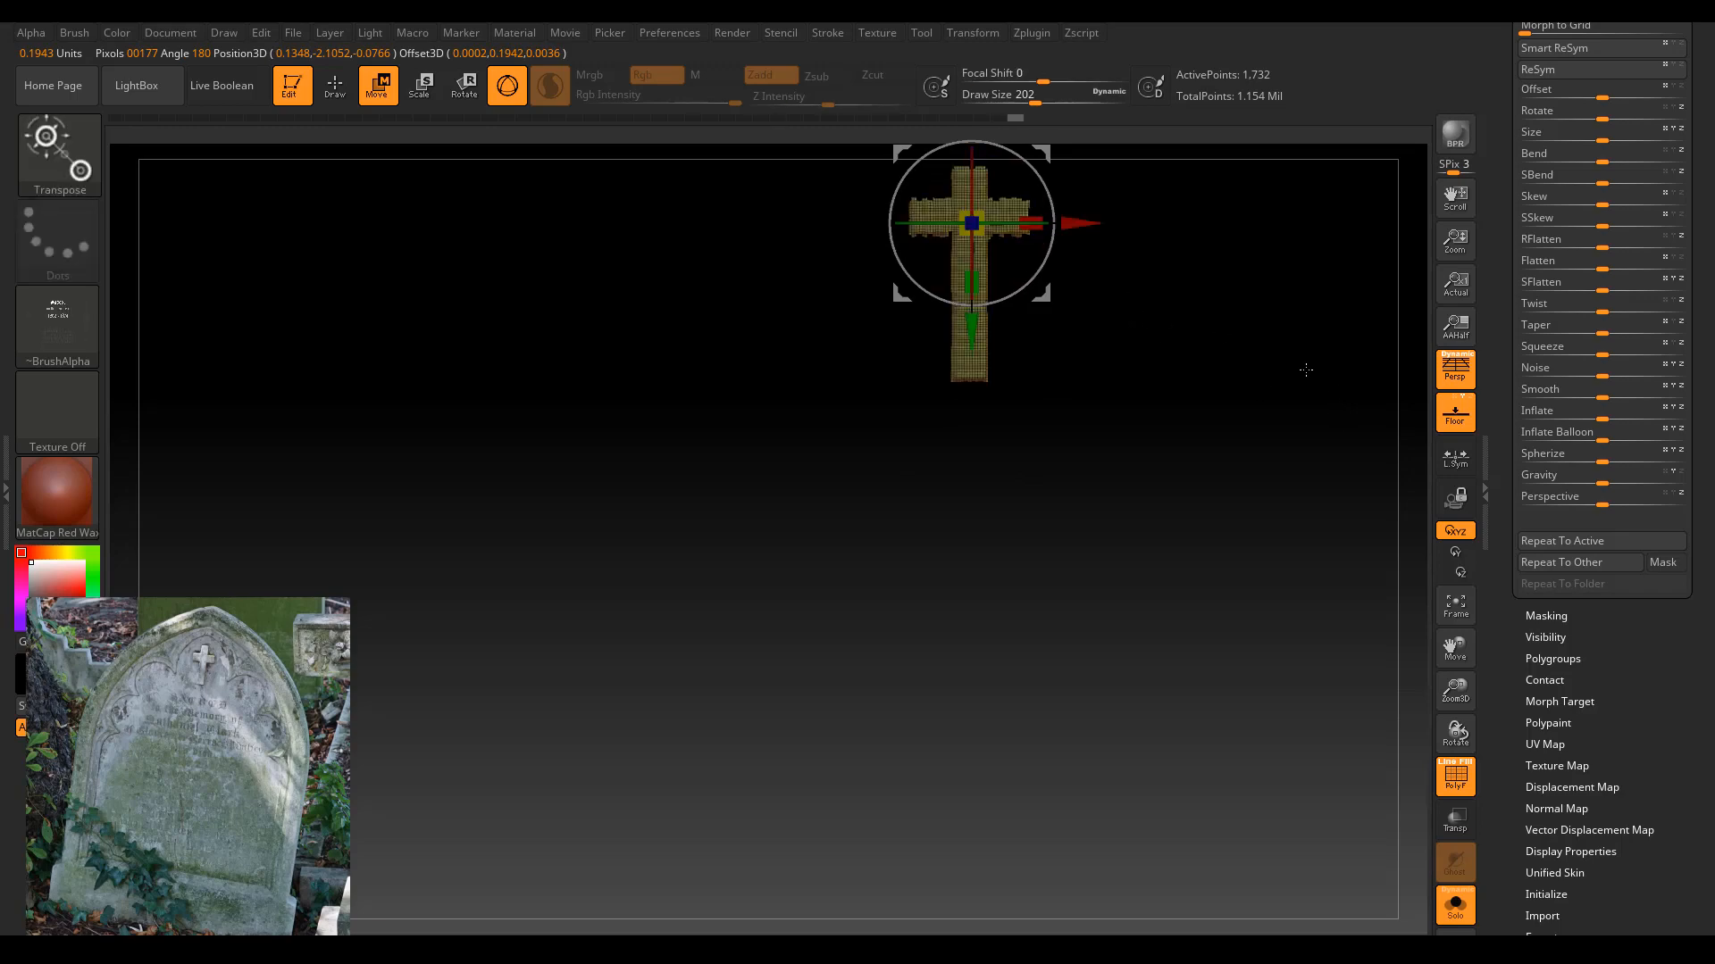
ctrl+shift+click(532, 434)
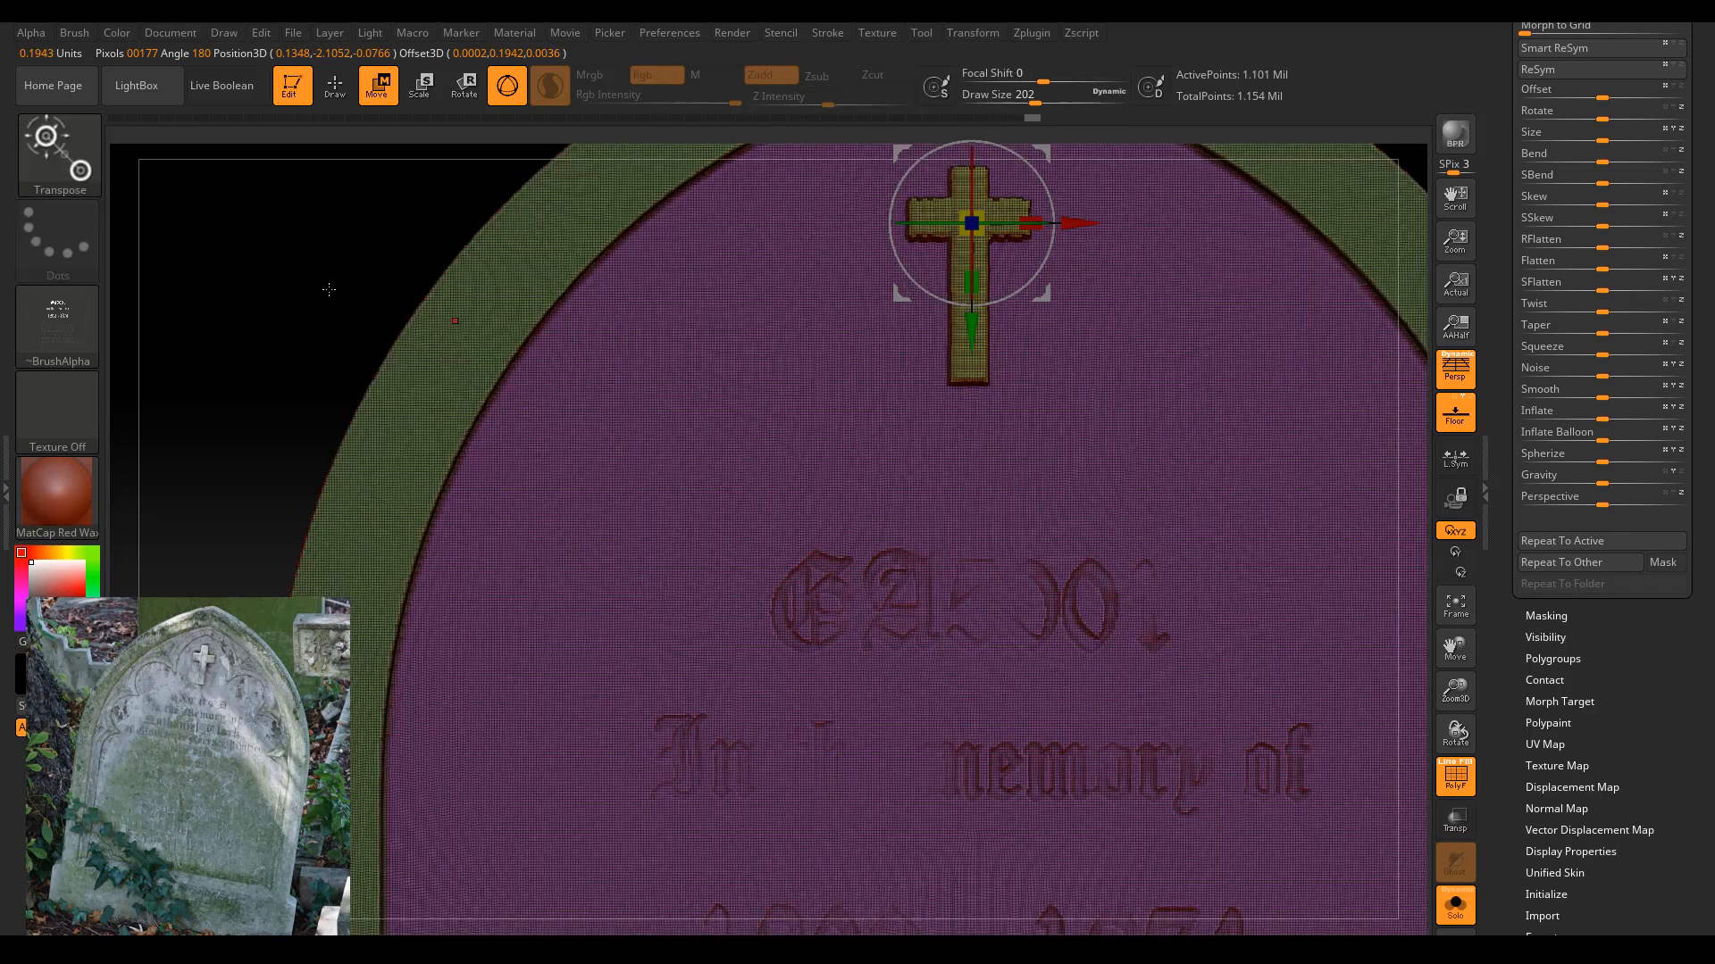
Mask everything except the cross polygroup and place the gizmo at the base of the cross.
drag(317, 271, 449, 275)
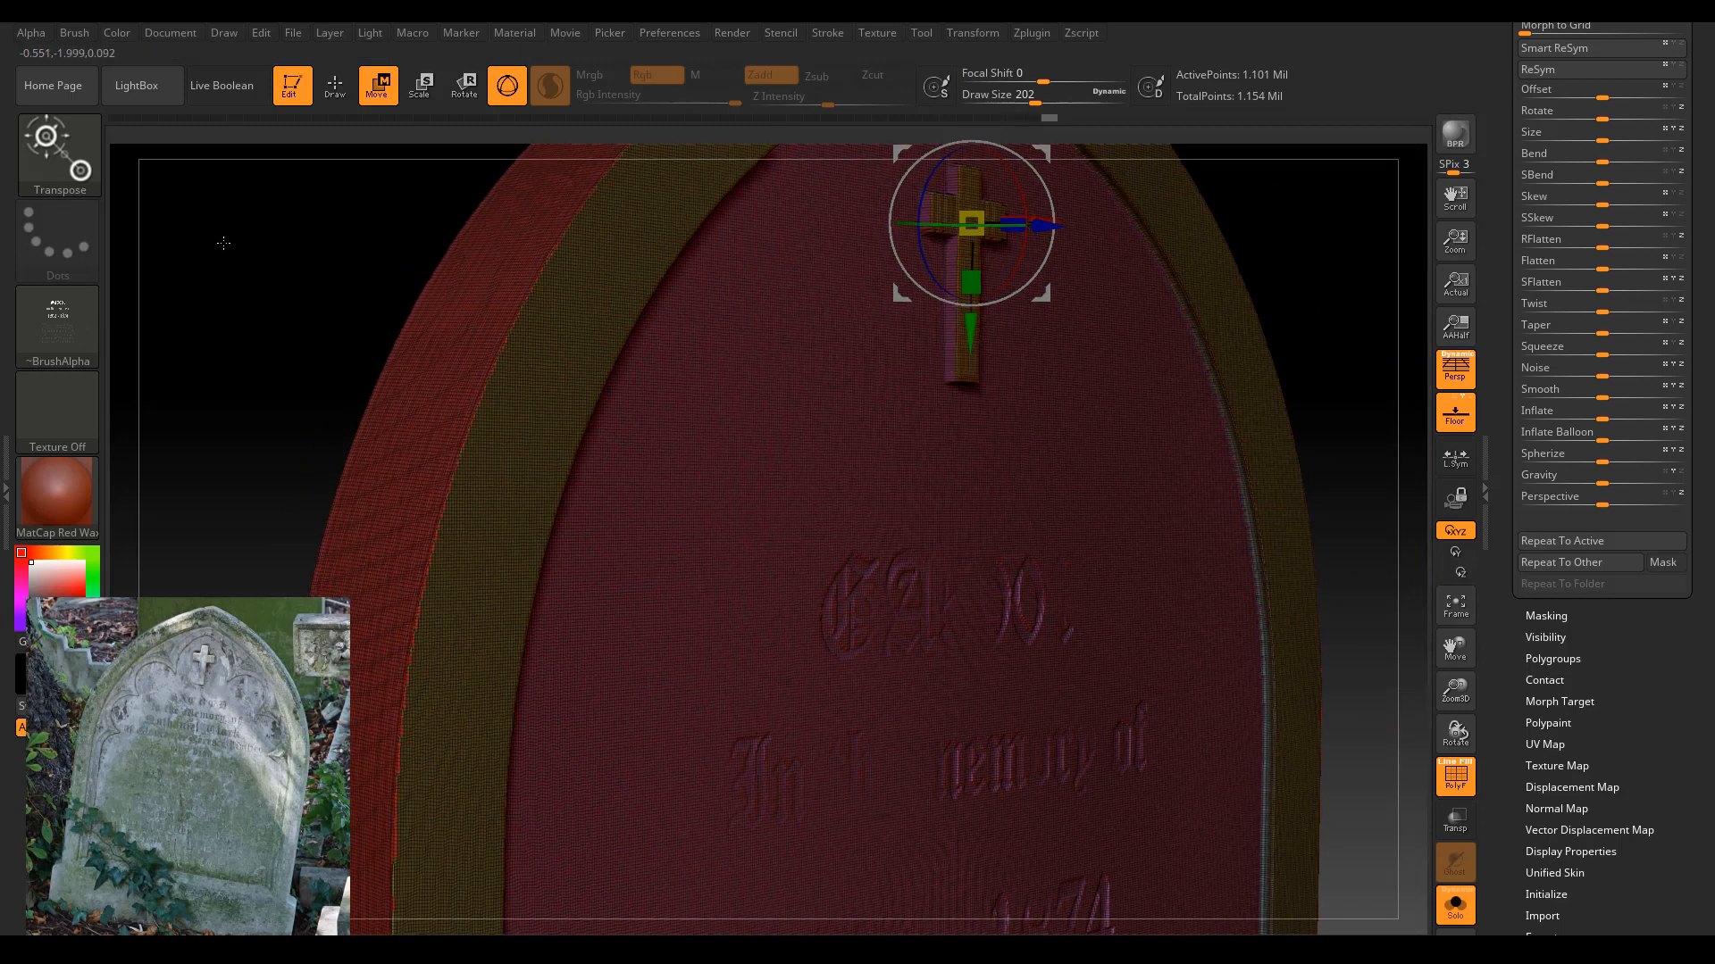
key(ctrl)
mouse_move(315, 258)
mouse_down()
mouse_move(347, 260)
mouse_move(268, 260)
mouse_up()
ctrl+click(971, 373)
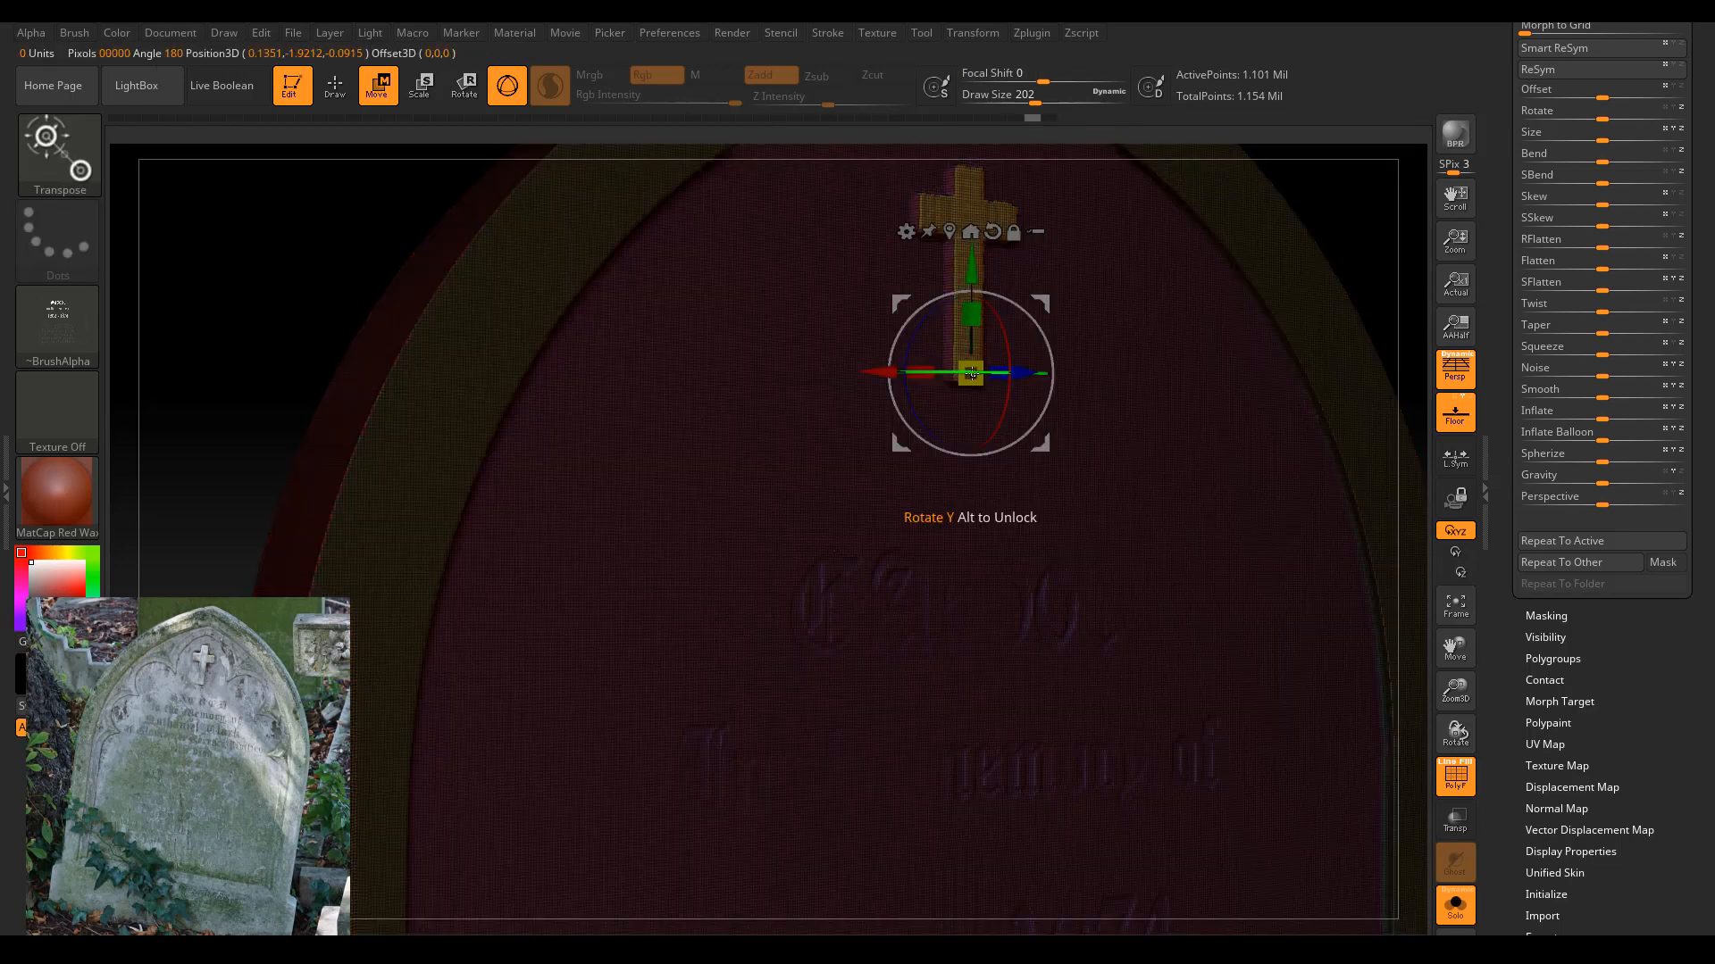
Nudge the unmasked cross slightly along its depth axis with the gizmo, checking it from the side, and clear the mask.
mouse_move(1023, 375)
mouse_down()
mouse_move(955, 380)
mouse_move(1018, 375)
mouse_up()
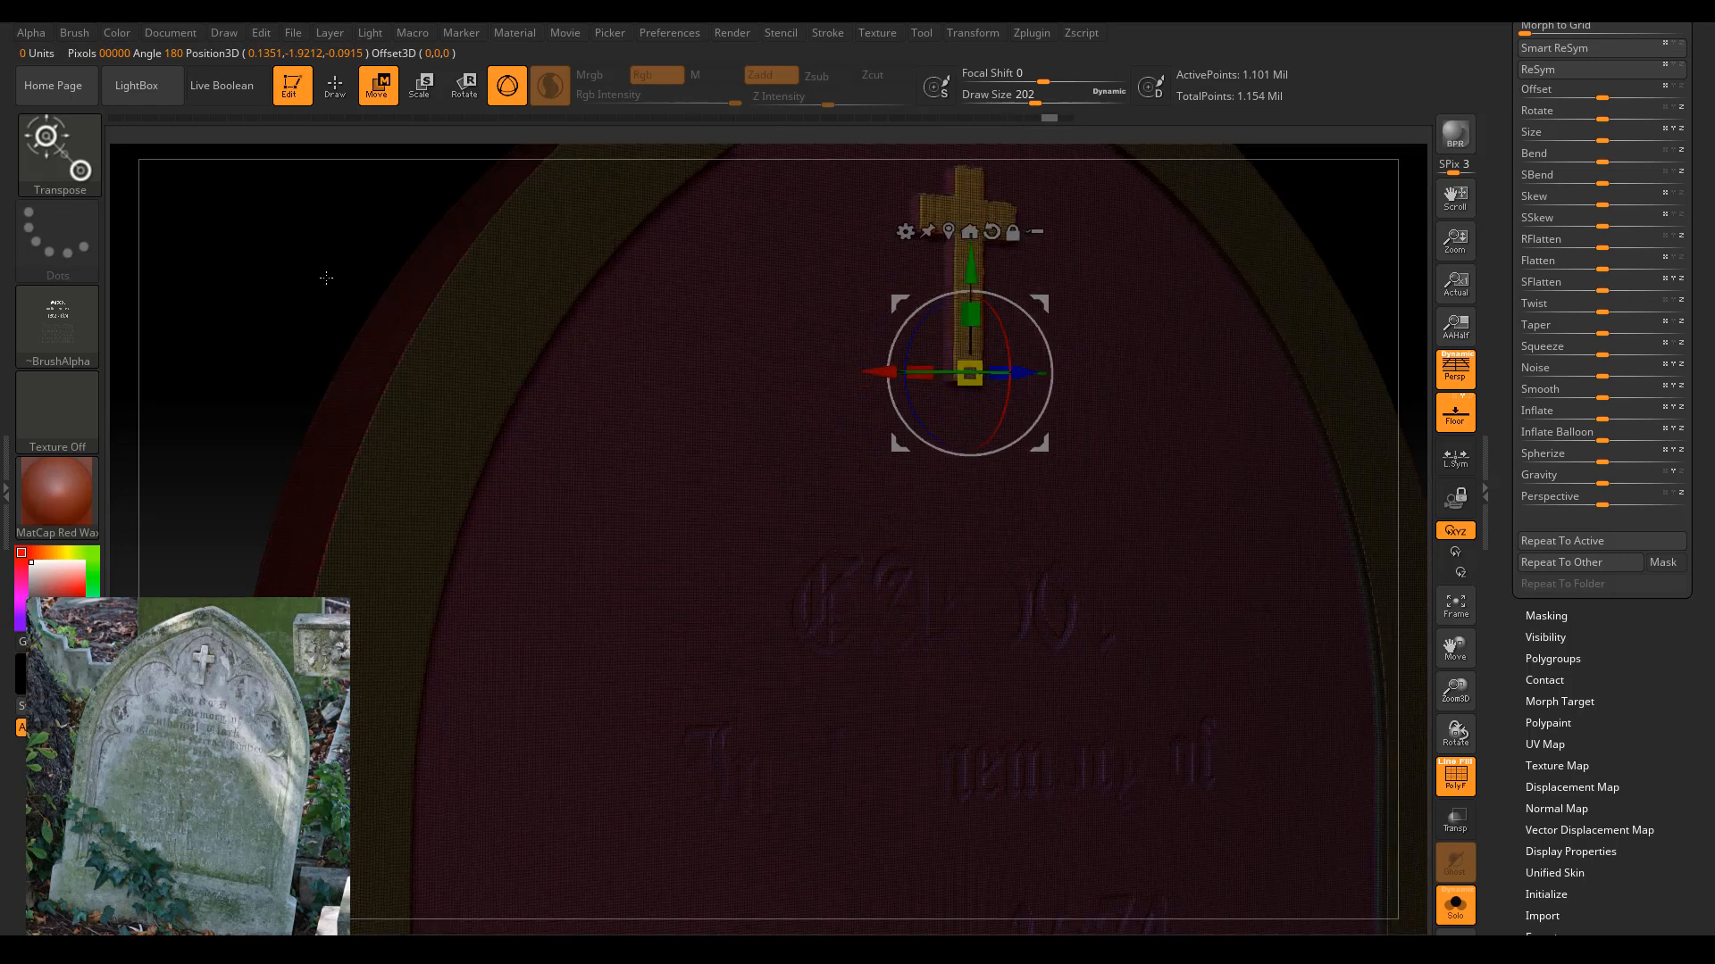
drag(321, 276, 1005, 383)
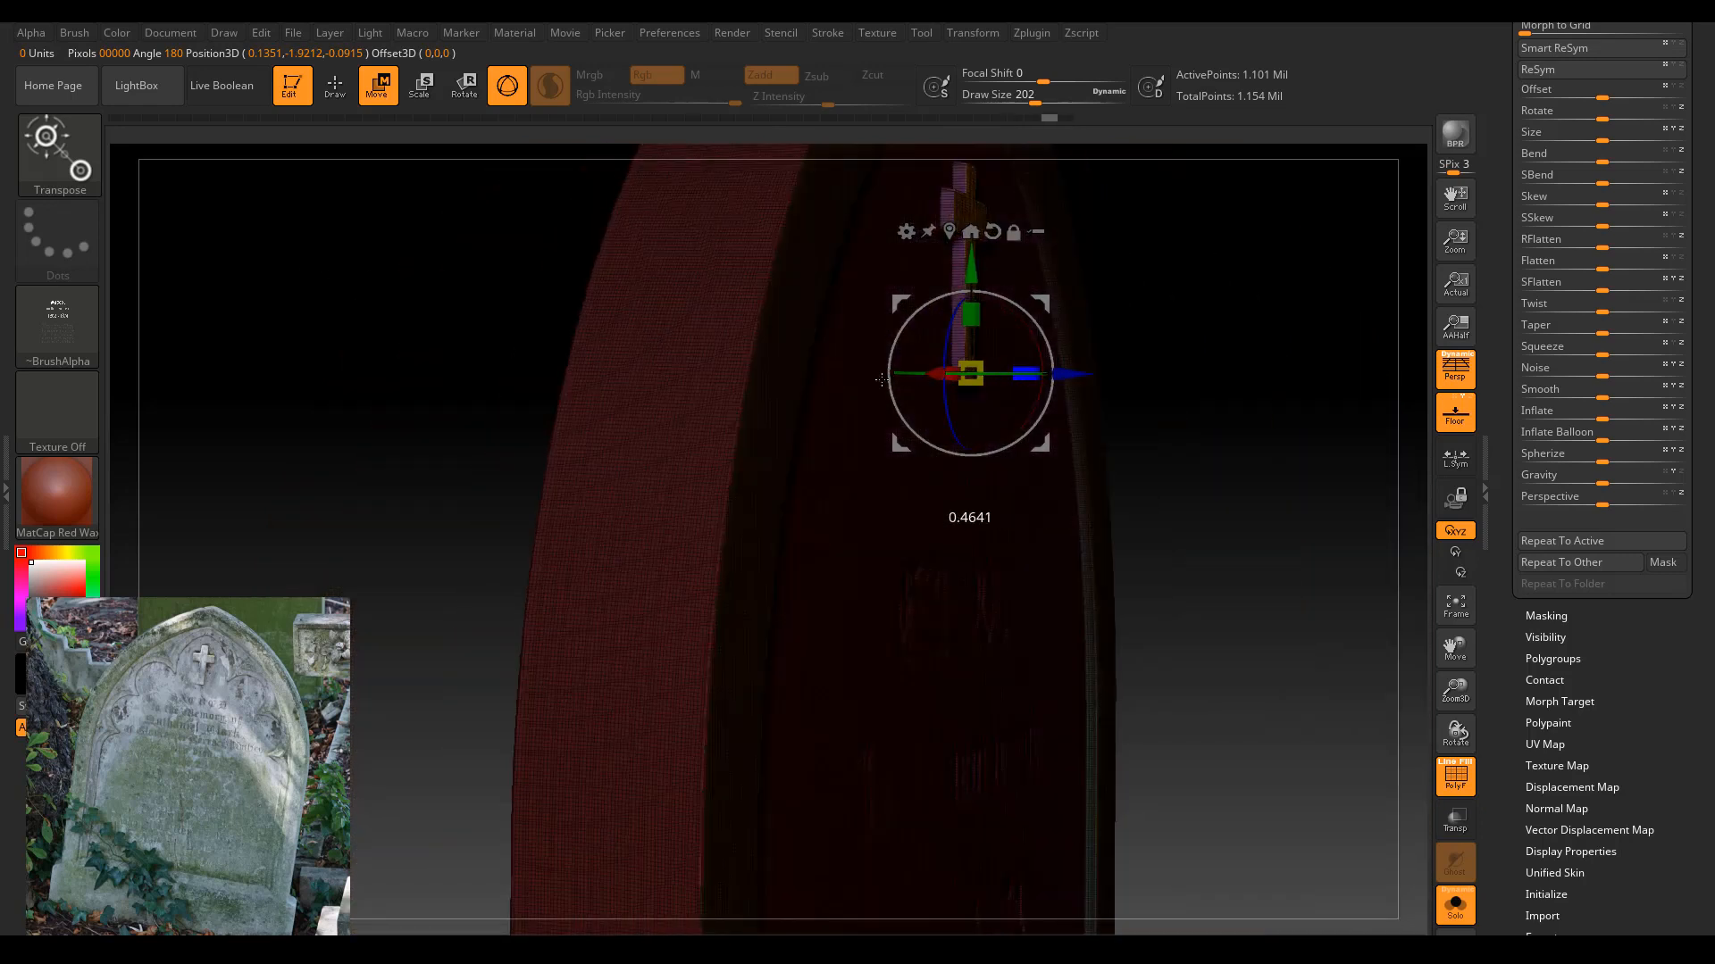
drag(382, 336, 308, 331)
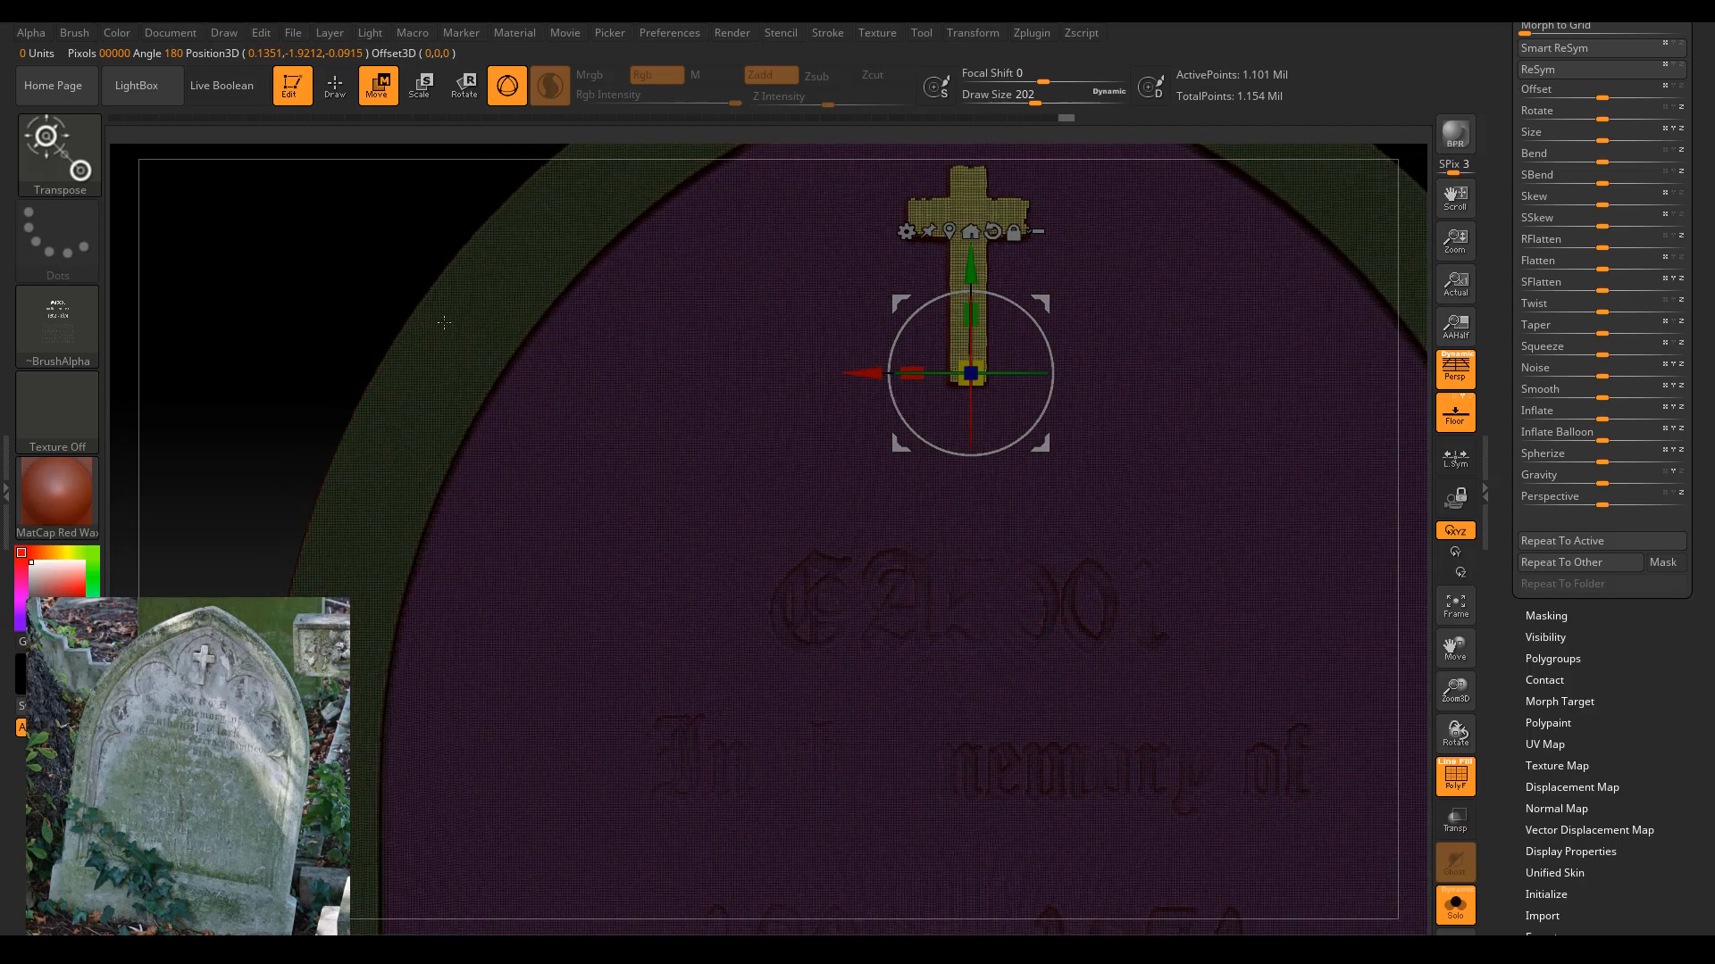
drag(369, 280, 400, 283)
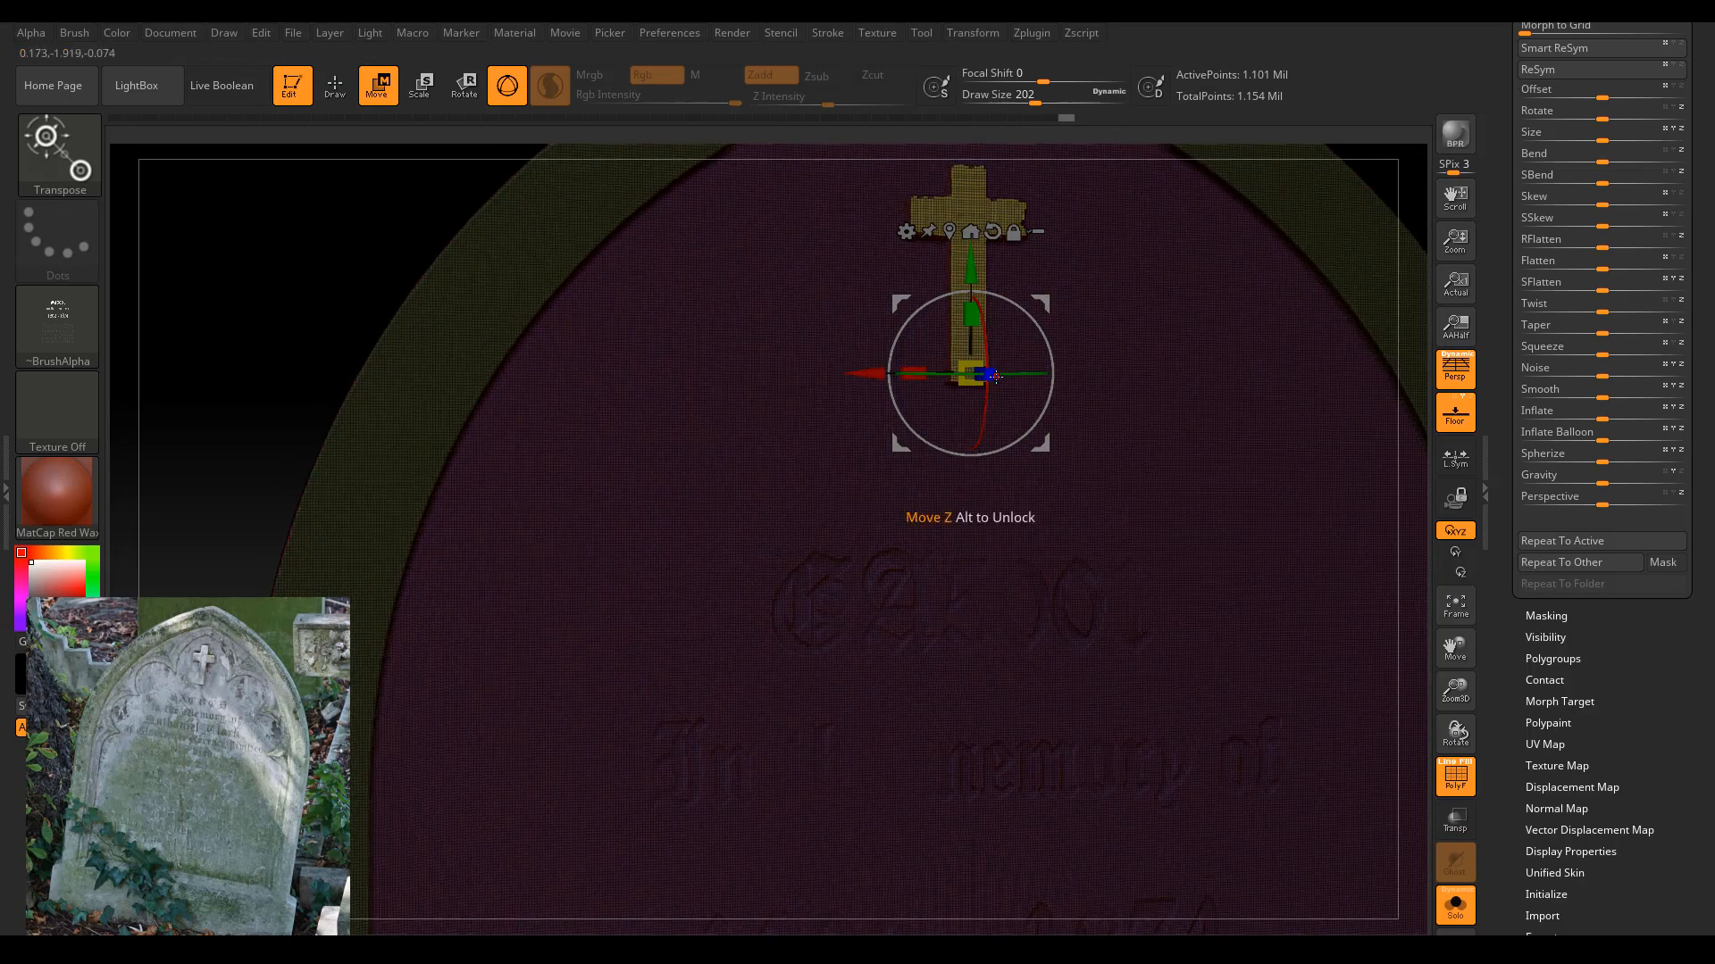
drag(991, 376, 993, 377)
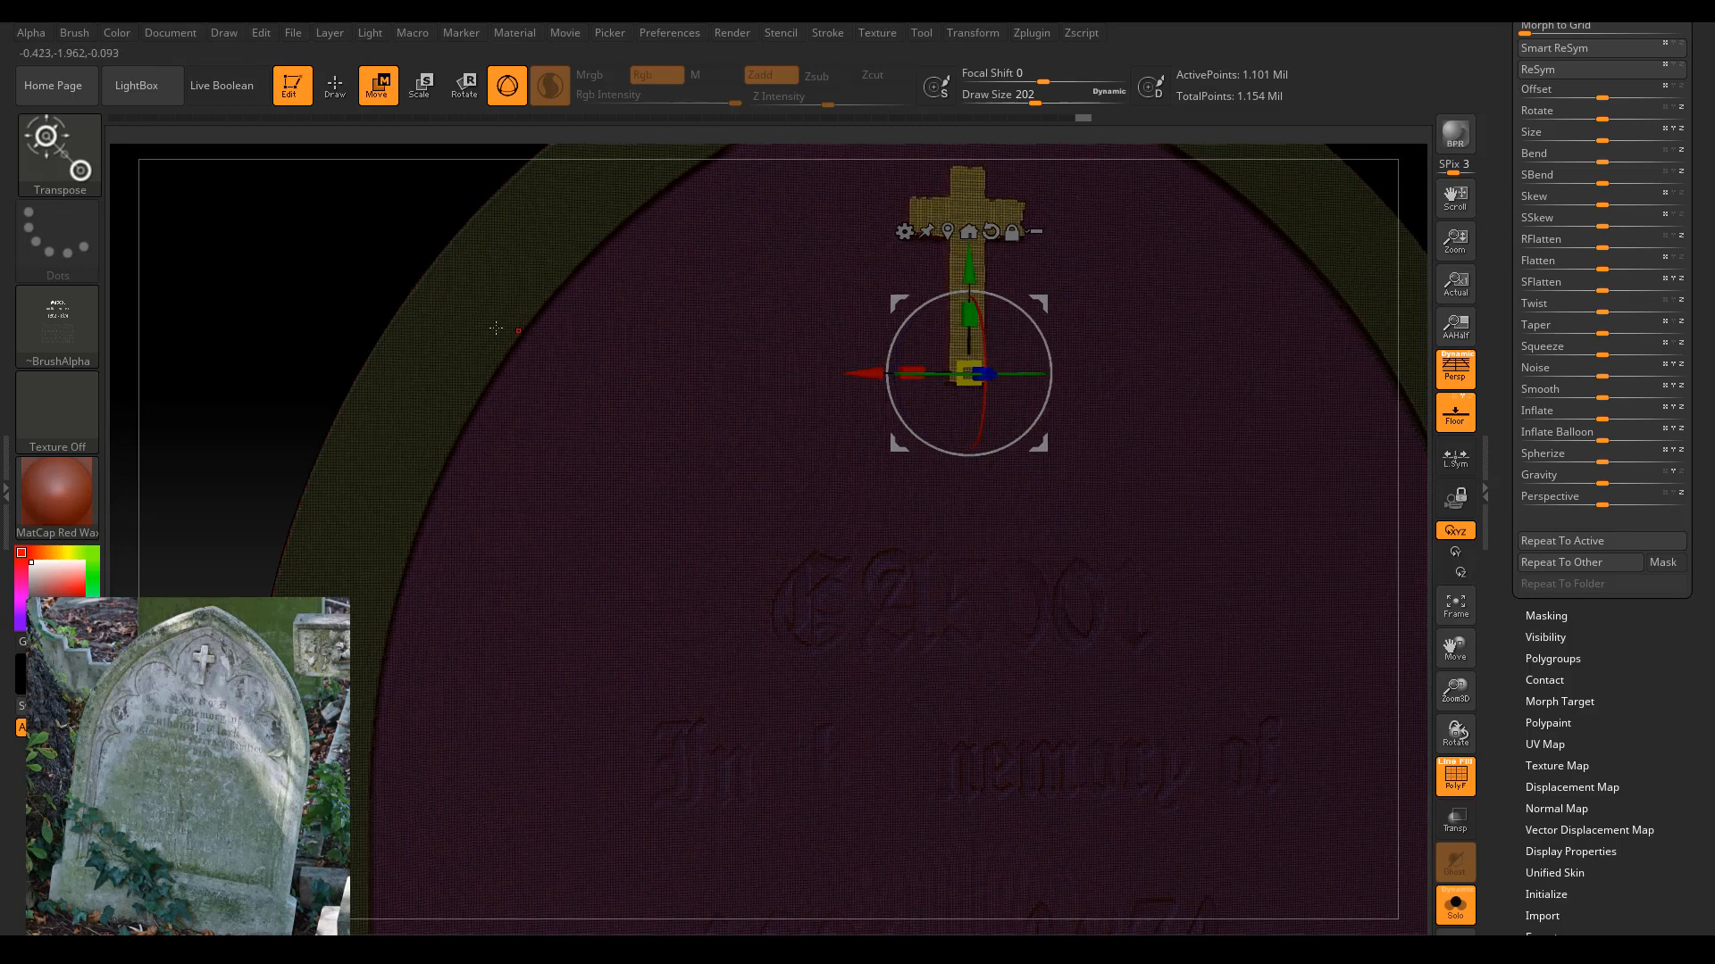
drag(255, 288, 266, 285)
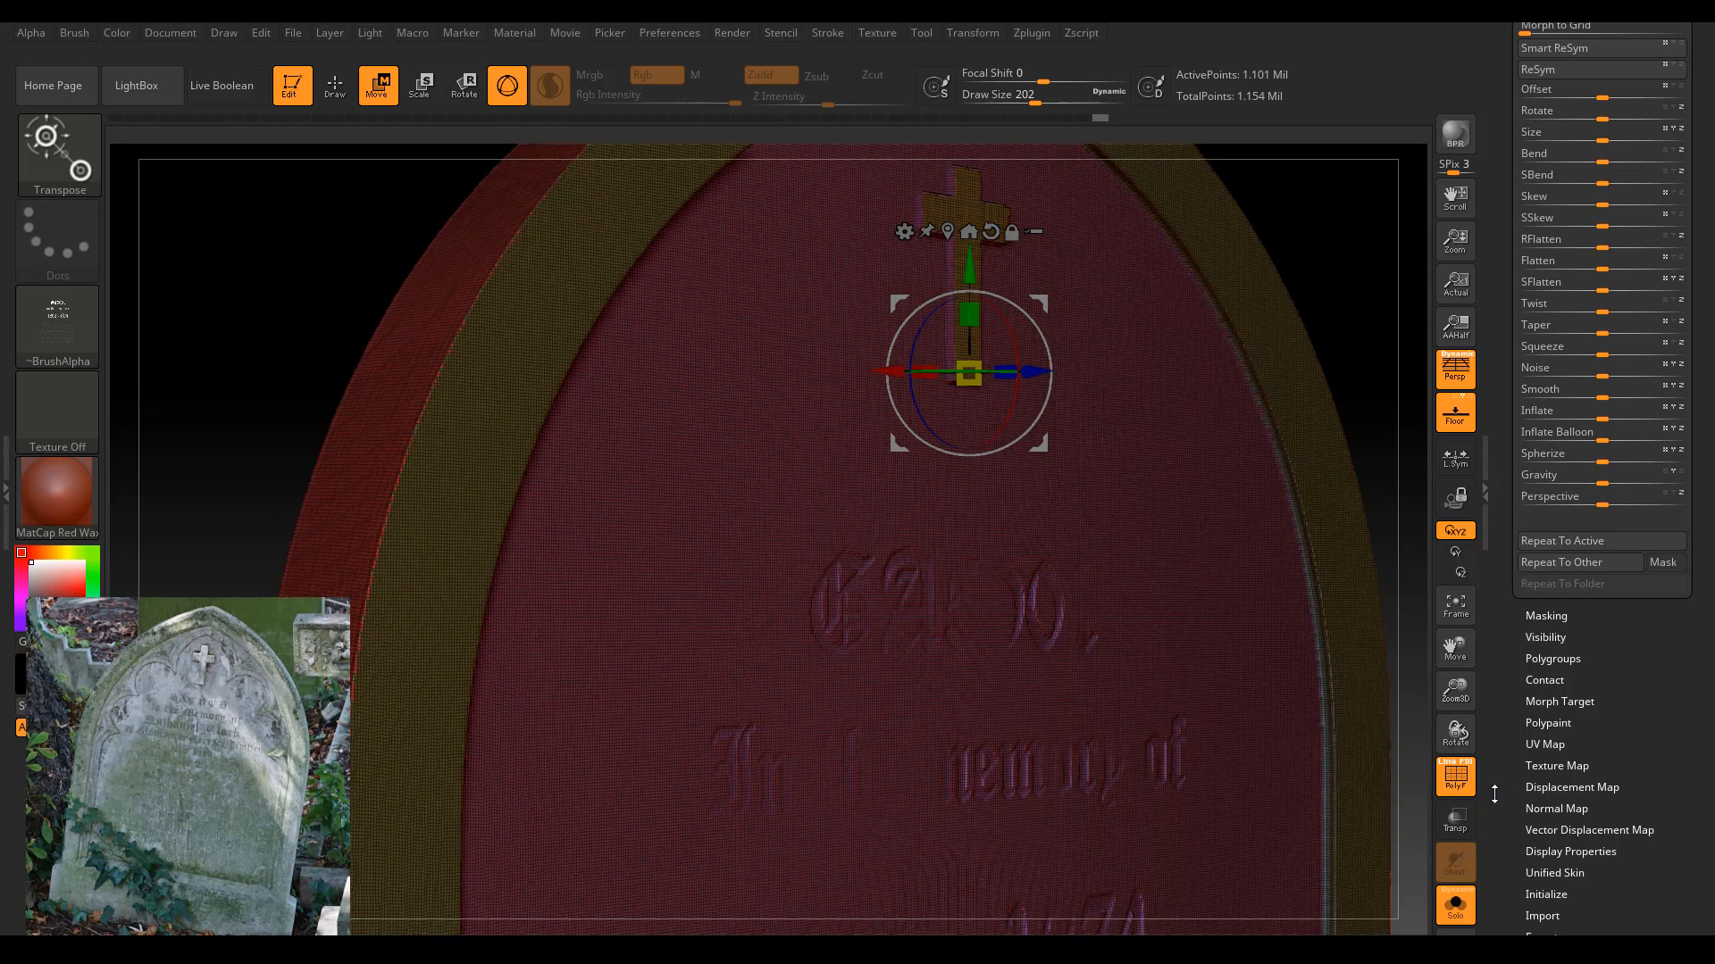
Hide the polyframe and examine the raised cross, worn inscription and base of the whole gravestone from several angles.
click(1456, 775)
drag(1455, 691, 1423, 629)
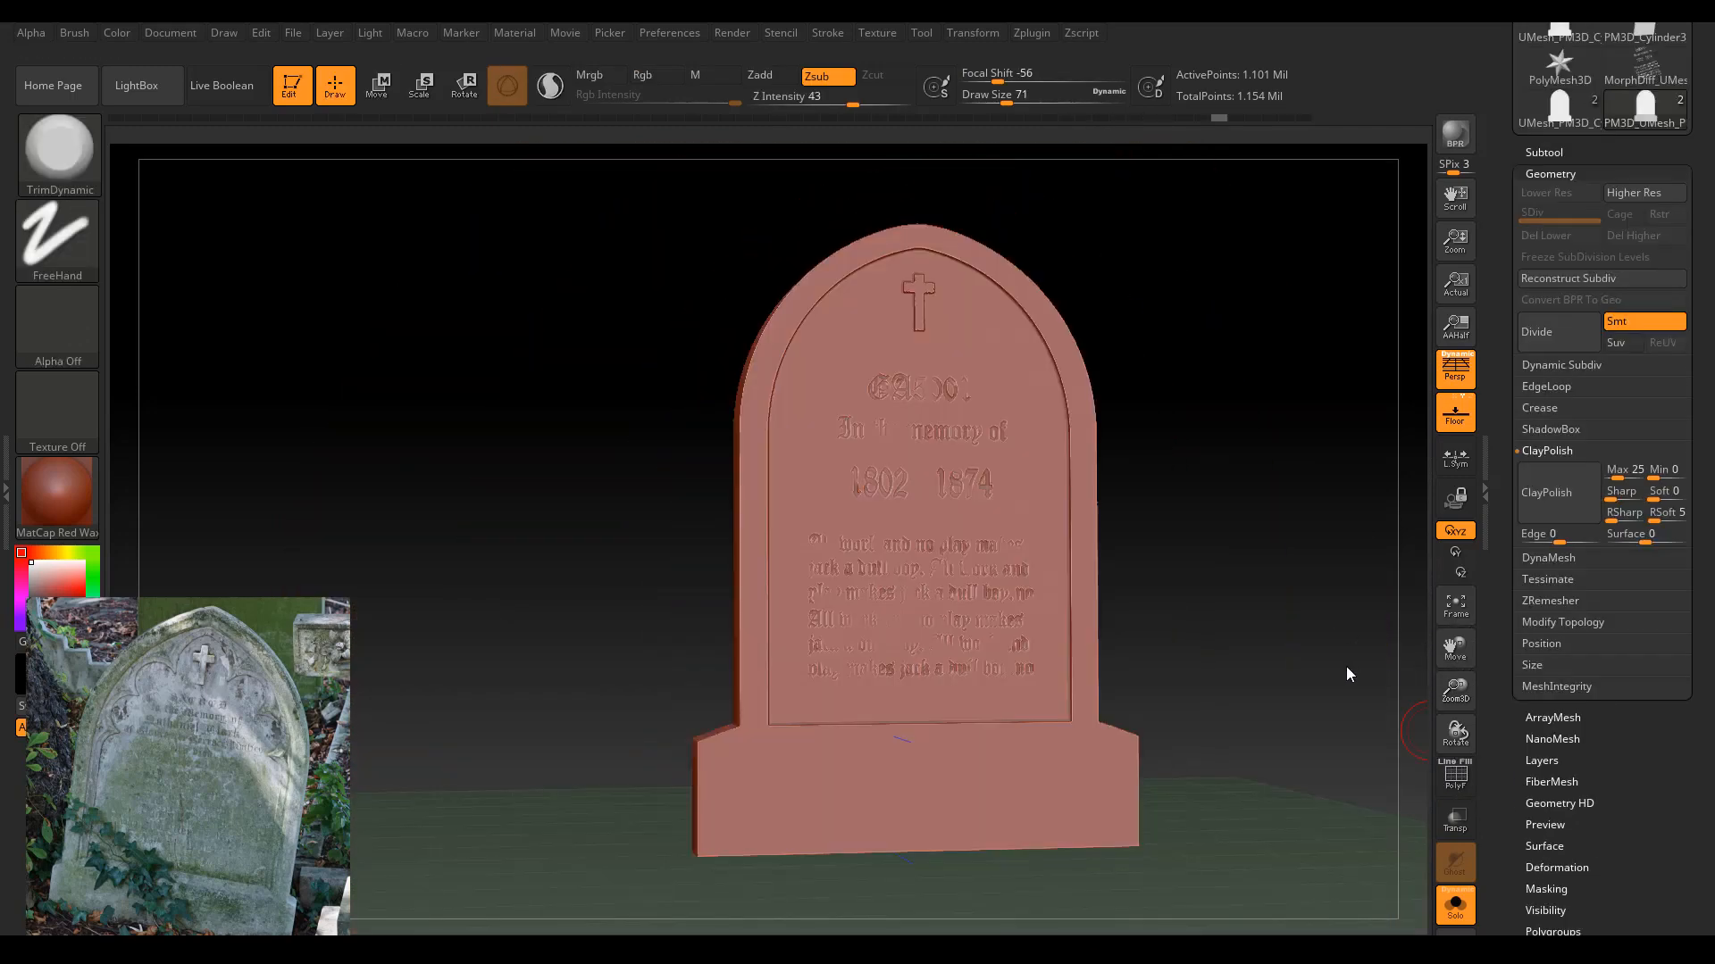
drag(1471, 718, 1474, 730)
mouse_move(1469, 667)
mouse_down()
mouse_move(1454, 694)
mouse_move(1457, 647)
mouse_up()
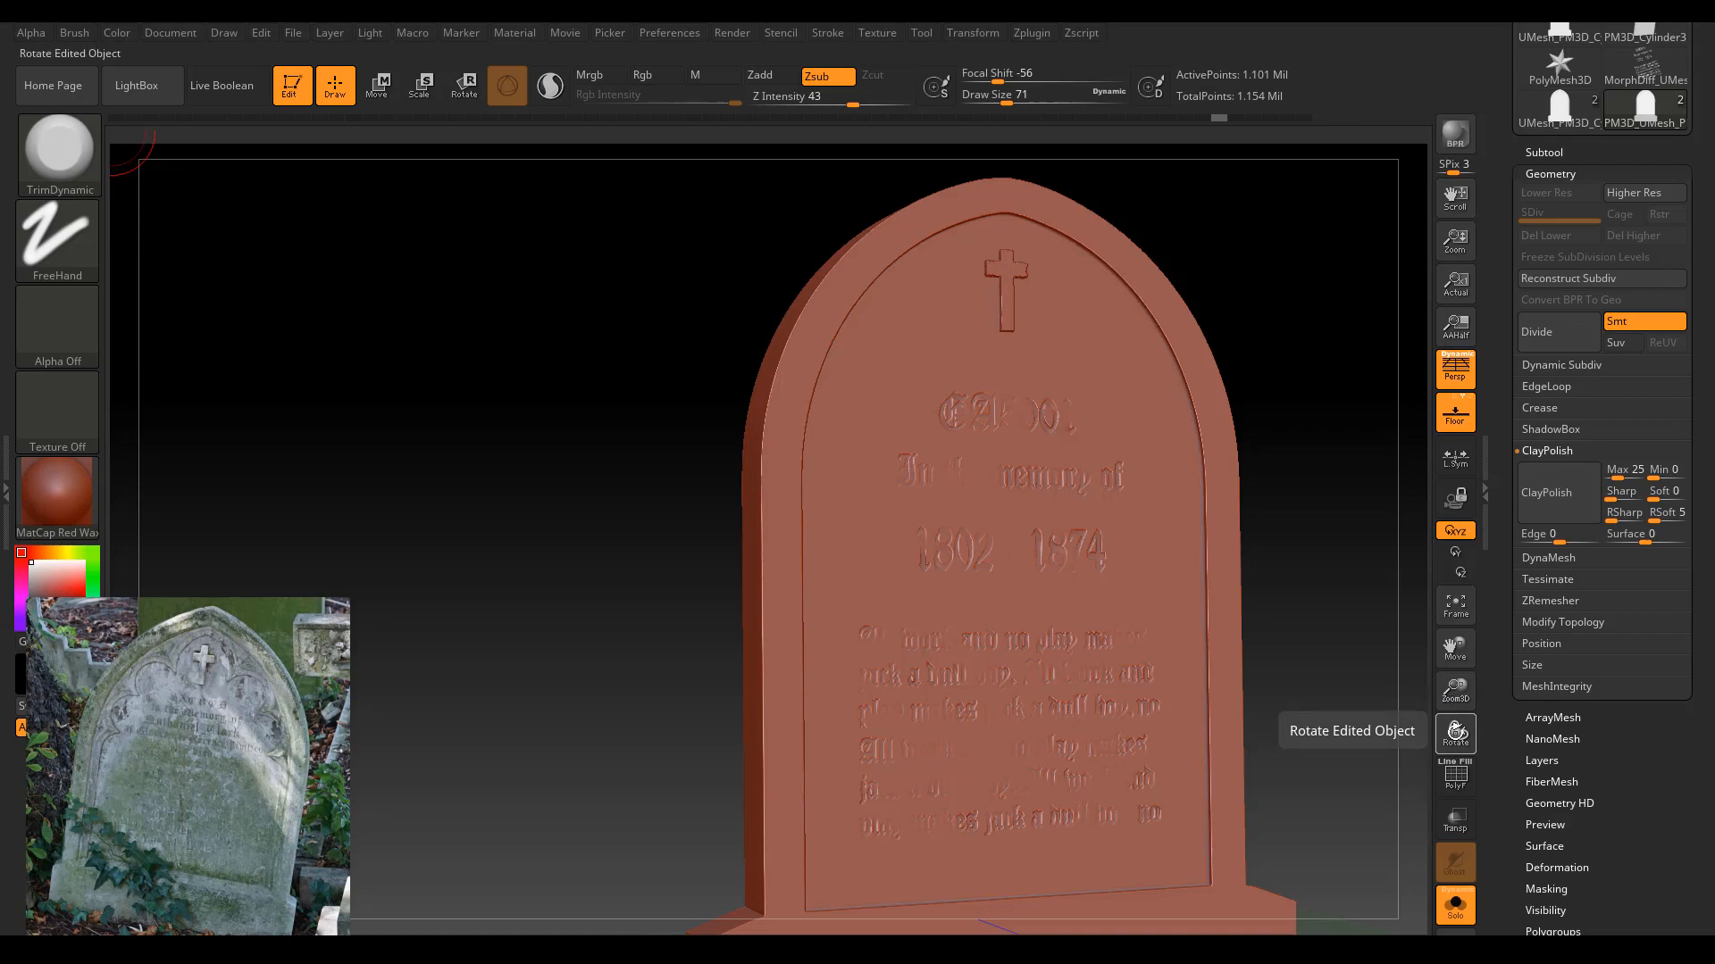
drag(1456, 732, 1250, 692)
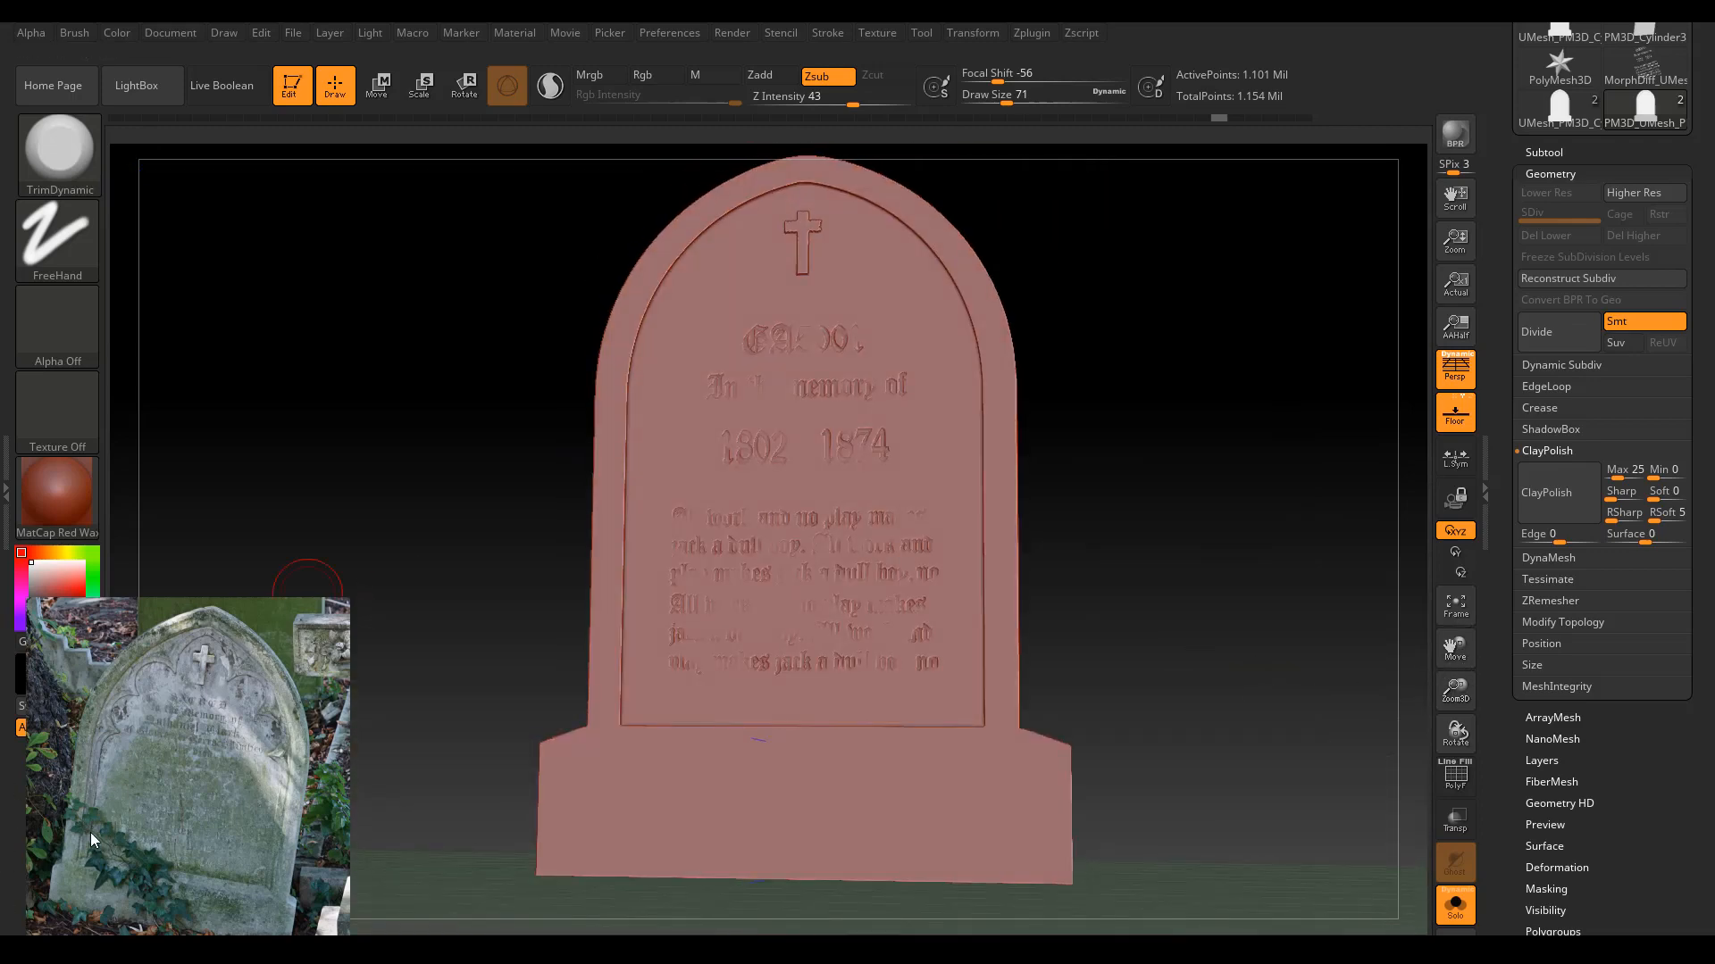
drag(1029, 384, 1045, 375)
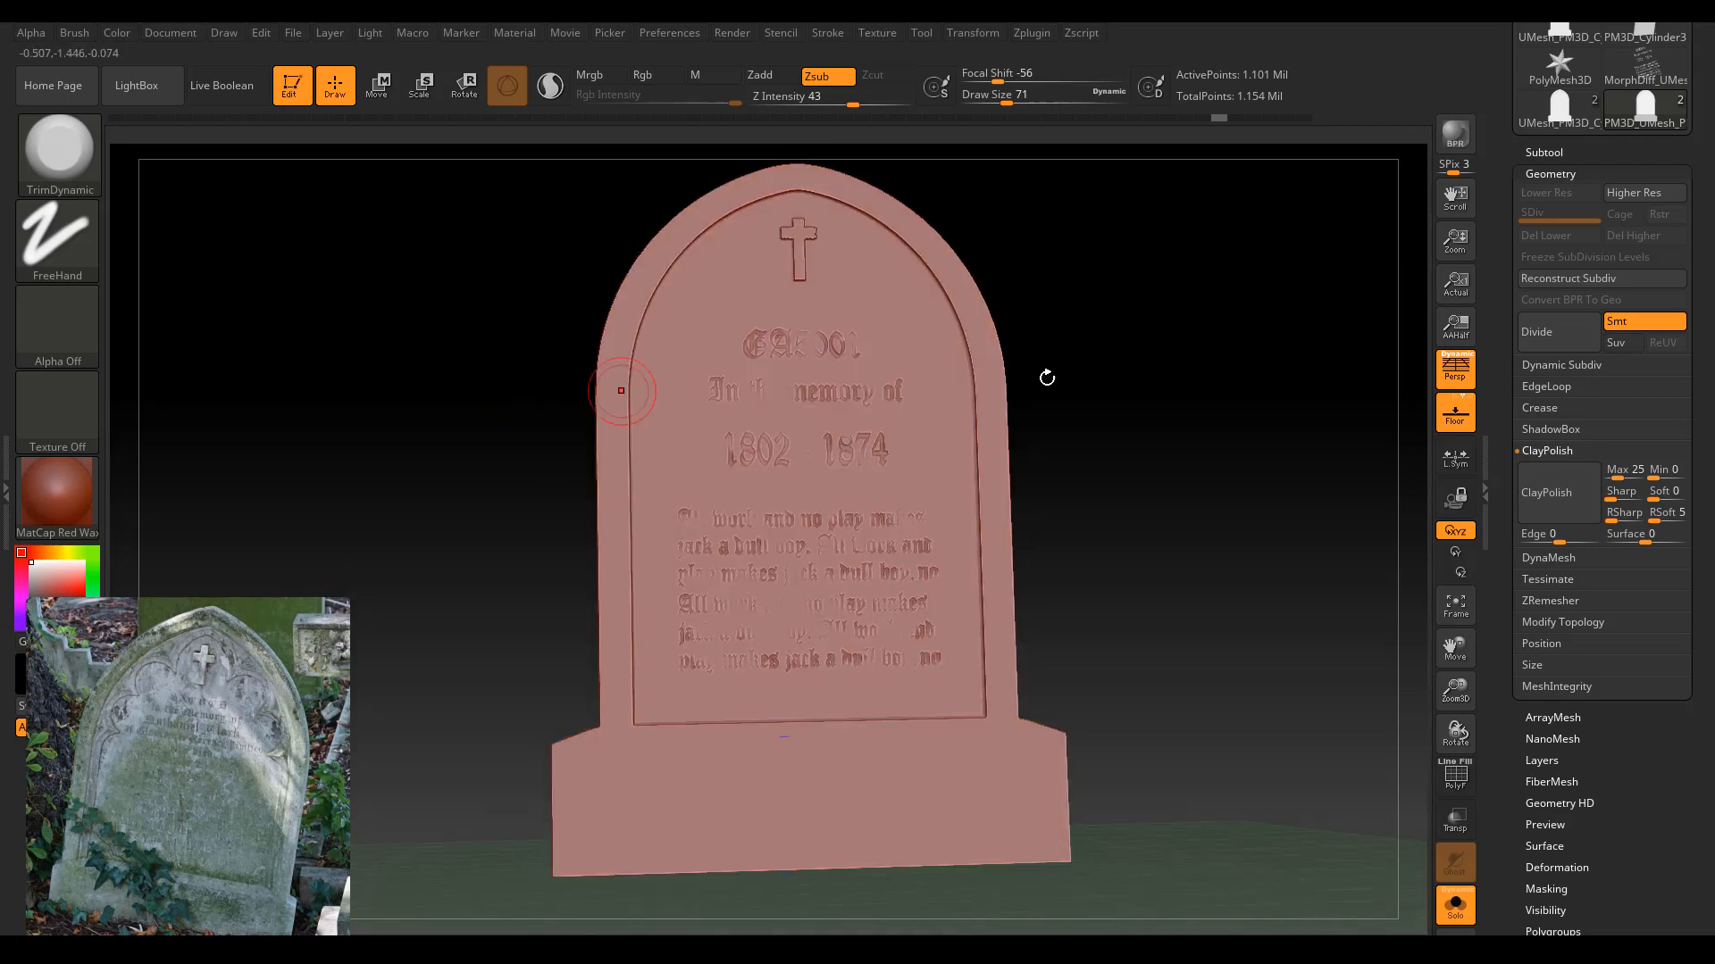
drag(1186, 447, 1189, 456)
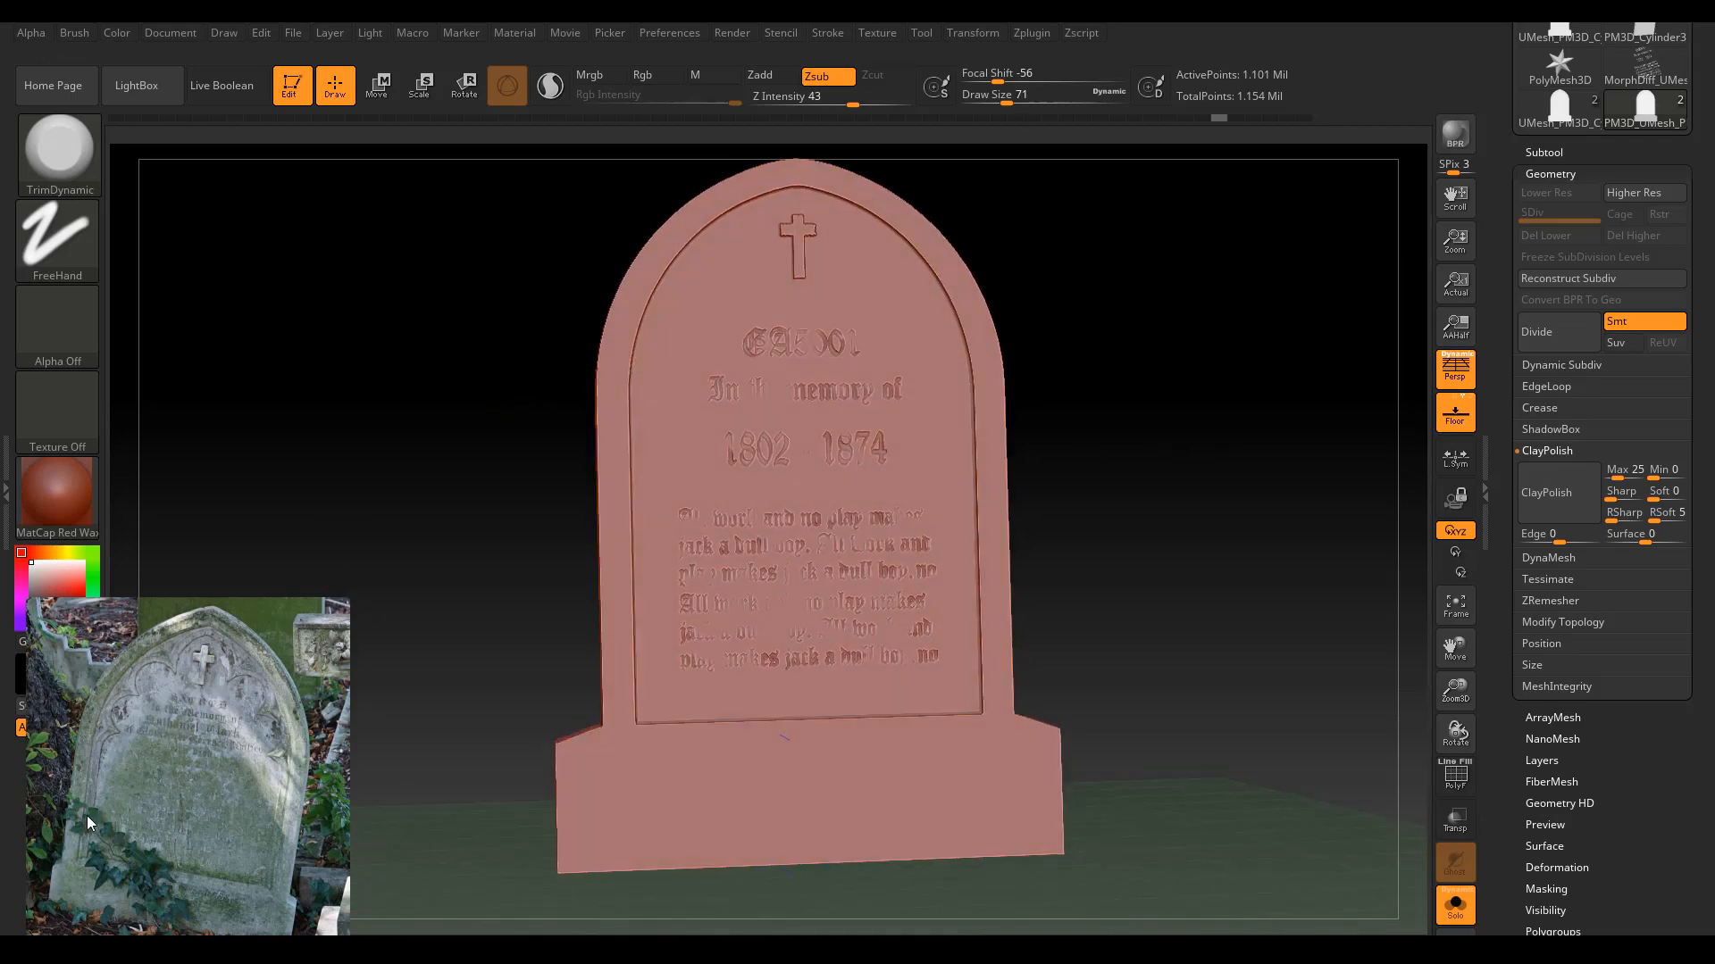
drag(496, 483, 483, 436)
drag(1237, 505, 1180, 528)
drag(1455, 681, 1452, 659)
drag(1136, 590, 1098, 596)
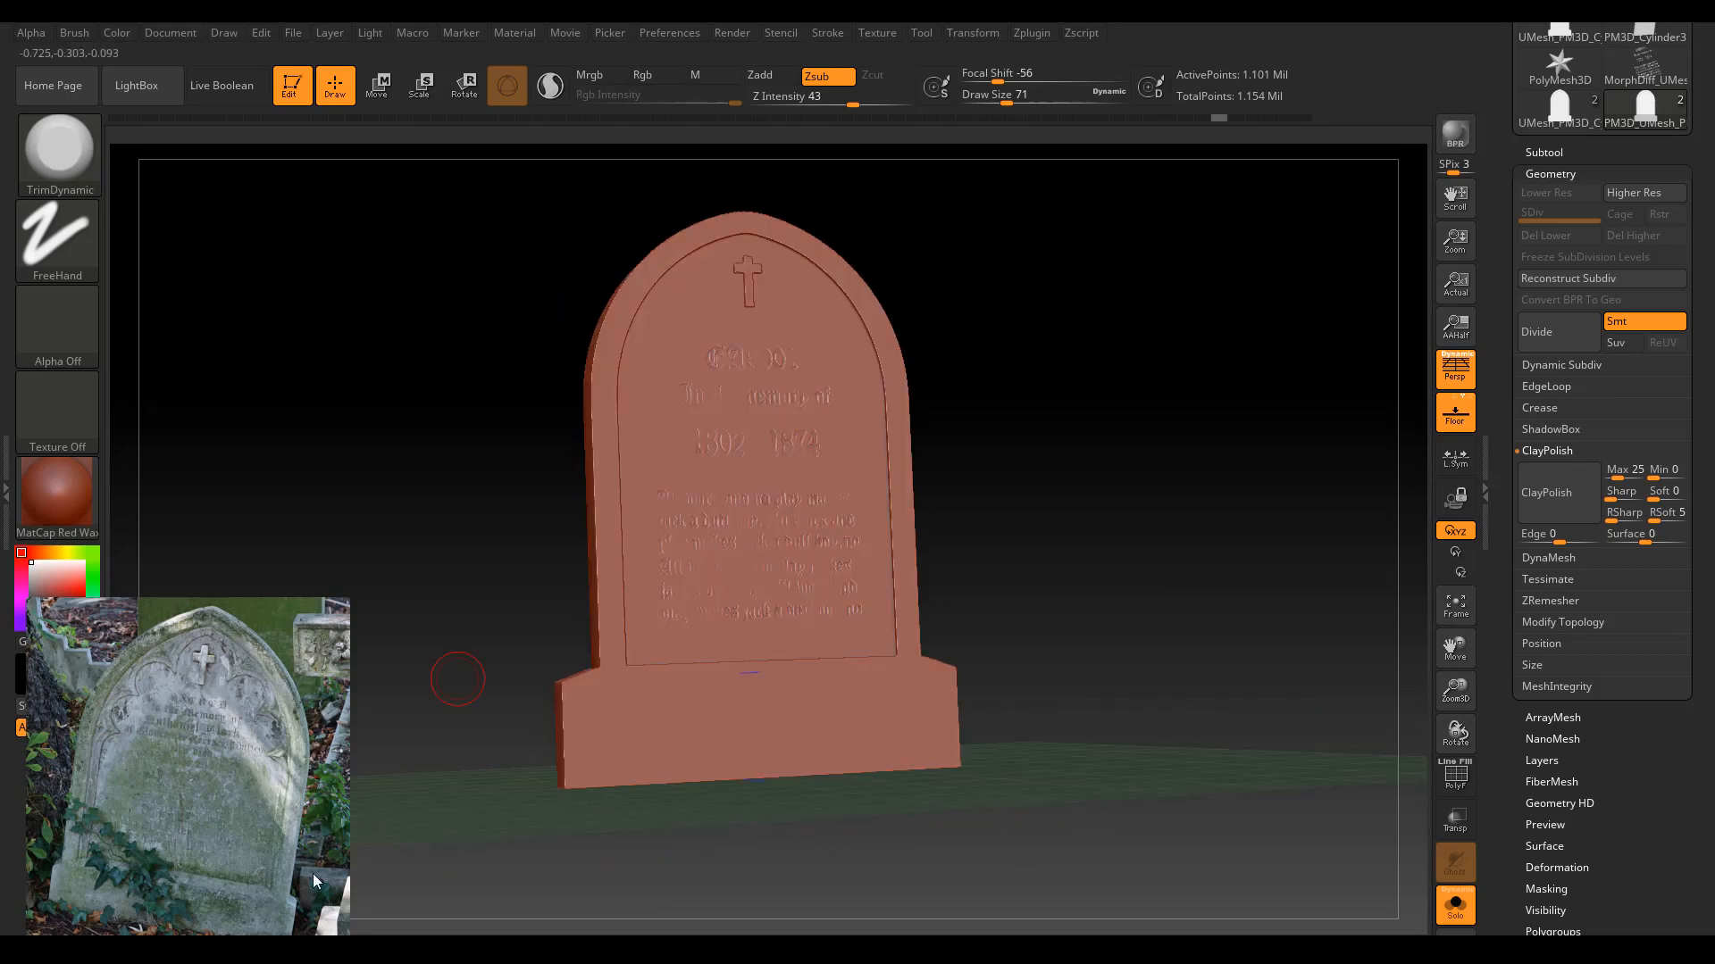
drag(498, 548, 1053, 468)
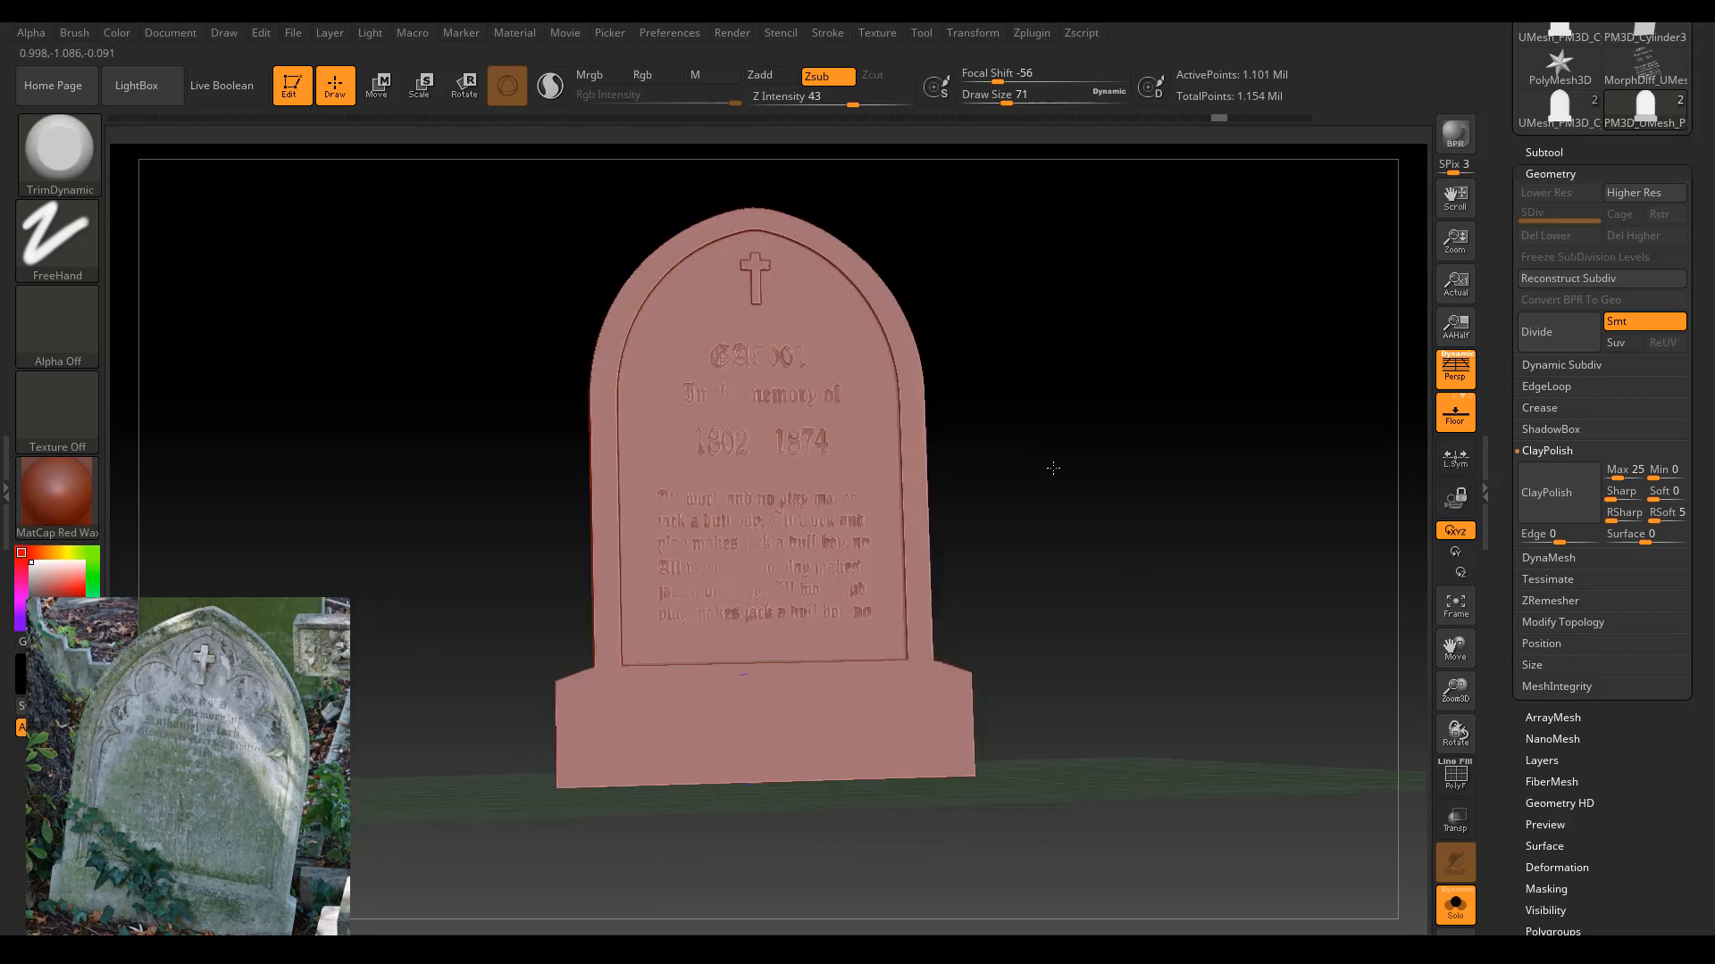